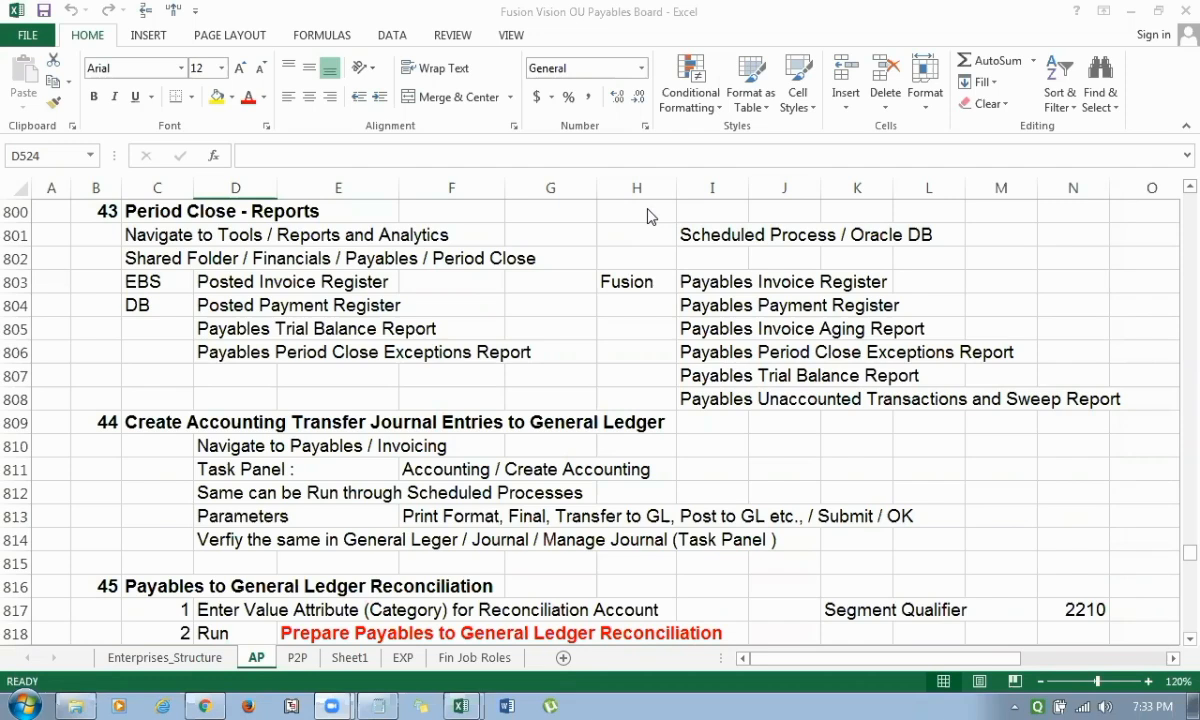
Copy the report name Payables Invoice Register from cell I803 of the AP sheet.
{"action": "left_click", "coordinate": [718, 282]}
{"action": "key", "text": "Down"}
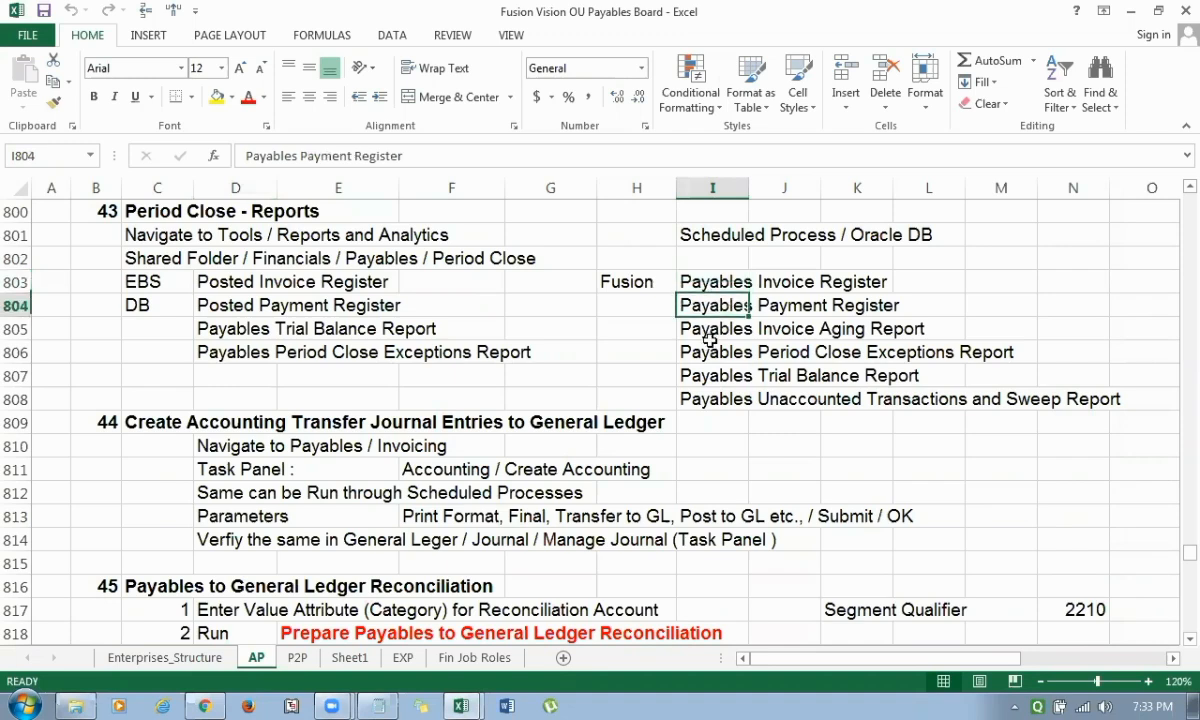
{"action": "key", "text": "Down"}
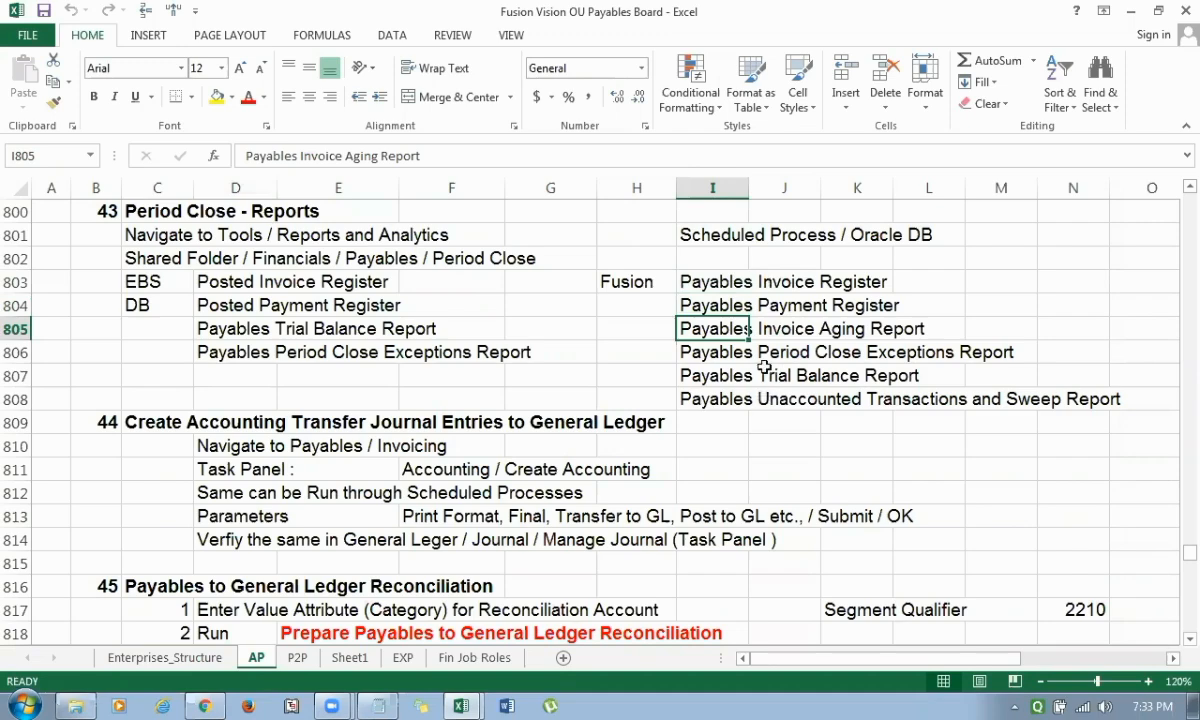
{"action": "left_click", "coordinate": [700, 280]}
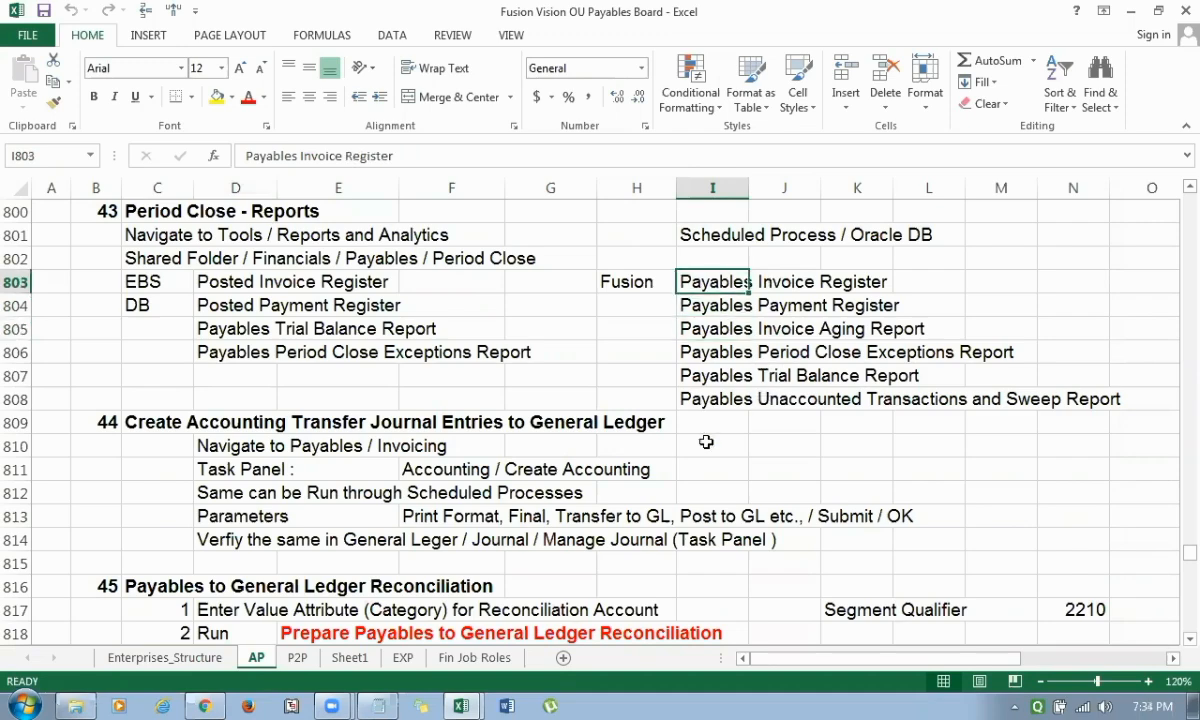
{"action": "key", "text": "ctrl+c"}
Switch to Oracle Applications in Chrome, go to Scheduled Processes and start scheduling a new process.
{"action": "key", "text": "alt+Tab"}
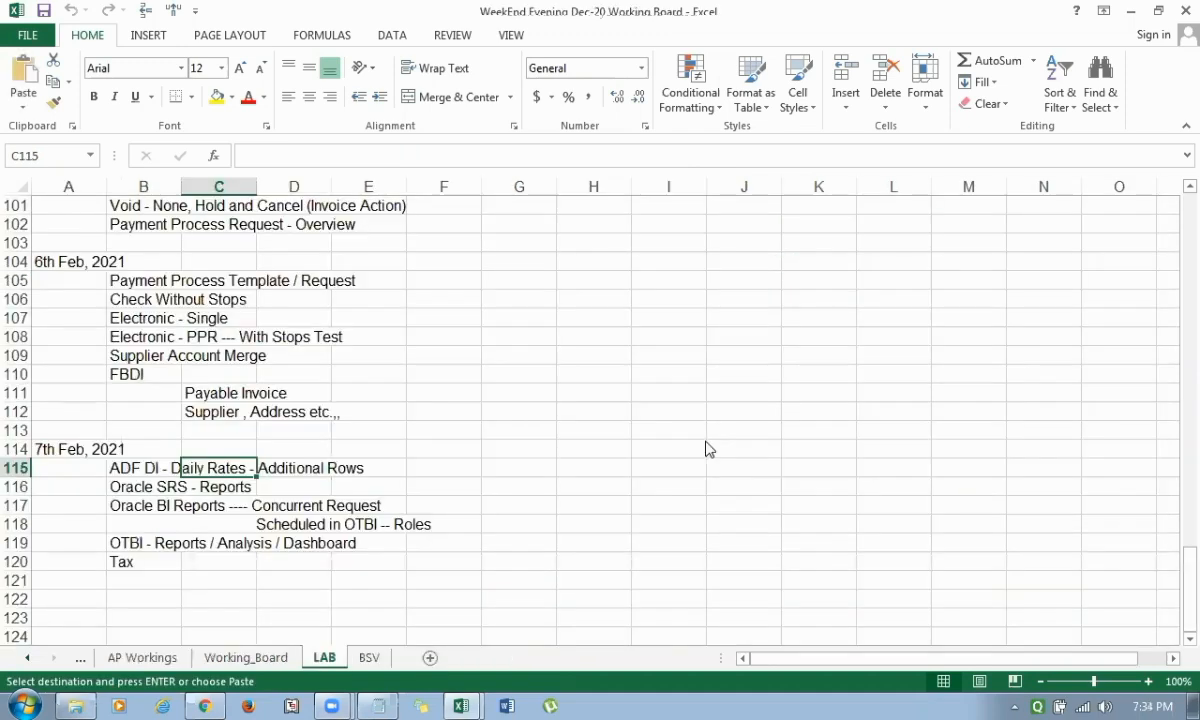
{"action": "key", "text": "alt+Tab"}
{"action": "left_click", "coordinate": [213, 700]}
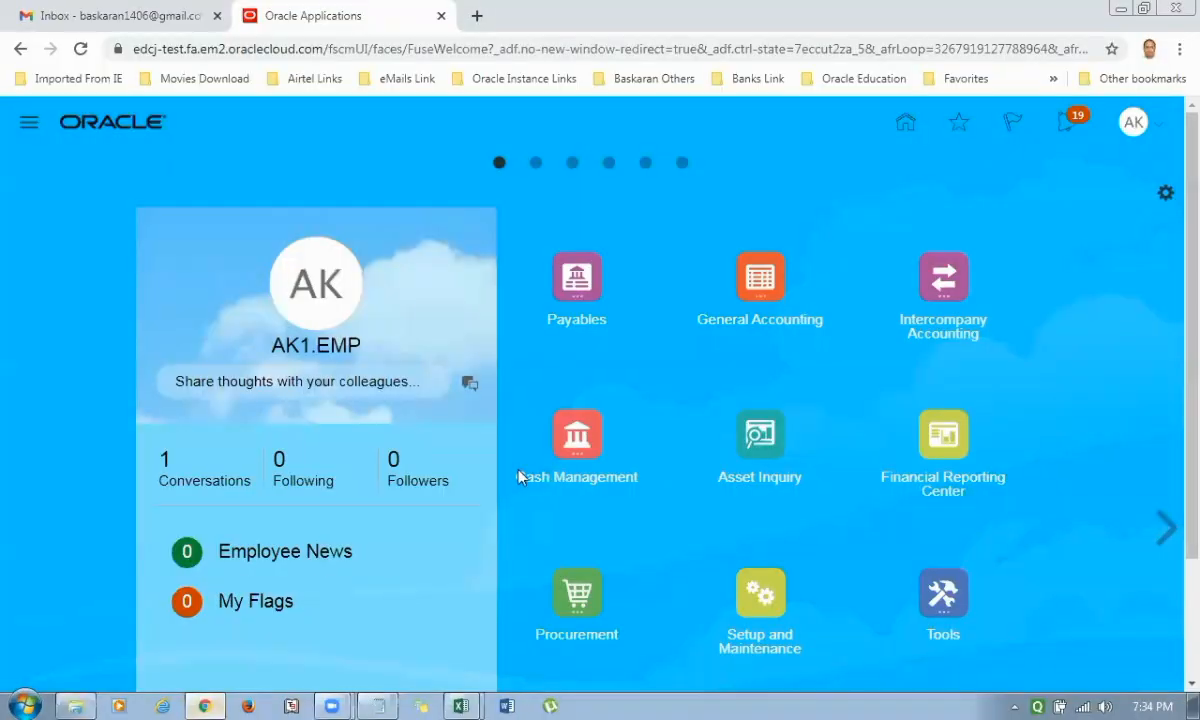
{"action": "scroll", "coordinate": [850, 595], "scroll_direction": "down", "scroll_amount": 2}
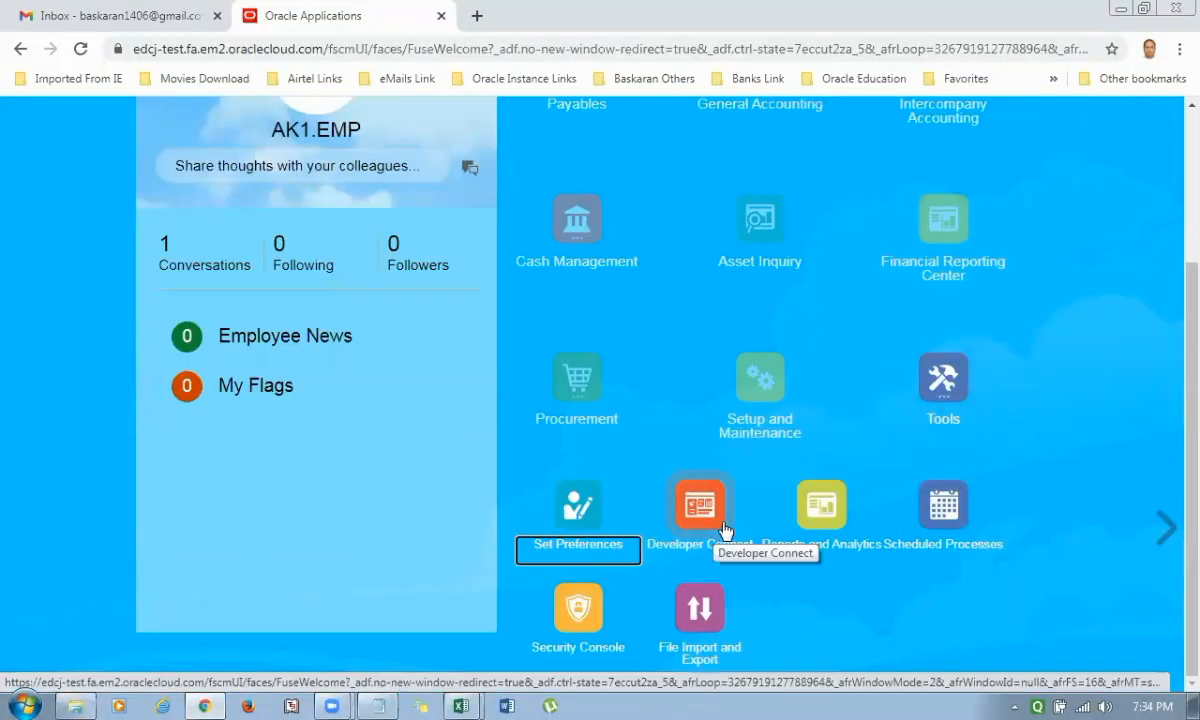
{"action": "left_click", "coordinate": [961, 513]}
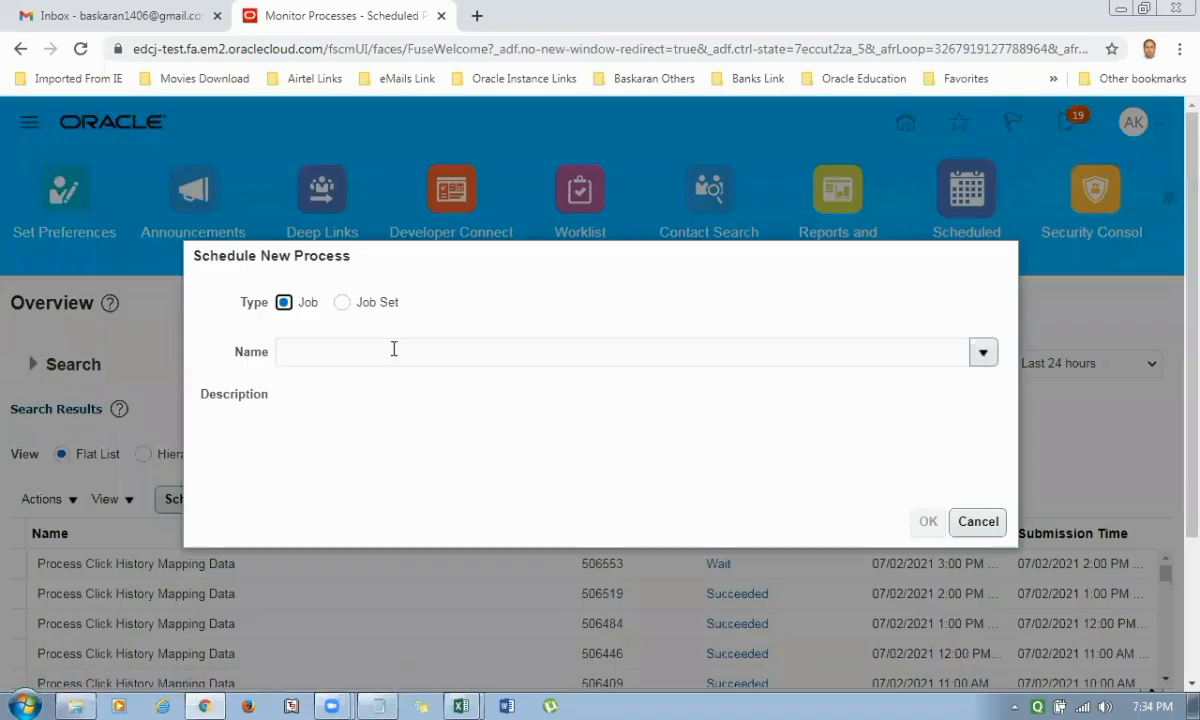
Enter Payables Invoice Register as the job name and confirm it to open its process details.
{"action": "left_click", "coordinate": [394, 350]}
{"action": "key", "text": "ctrl+v"}
{"action": "key", "text": "Tab"}
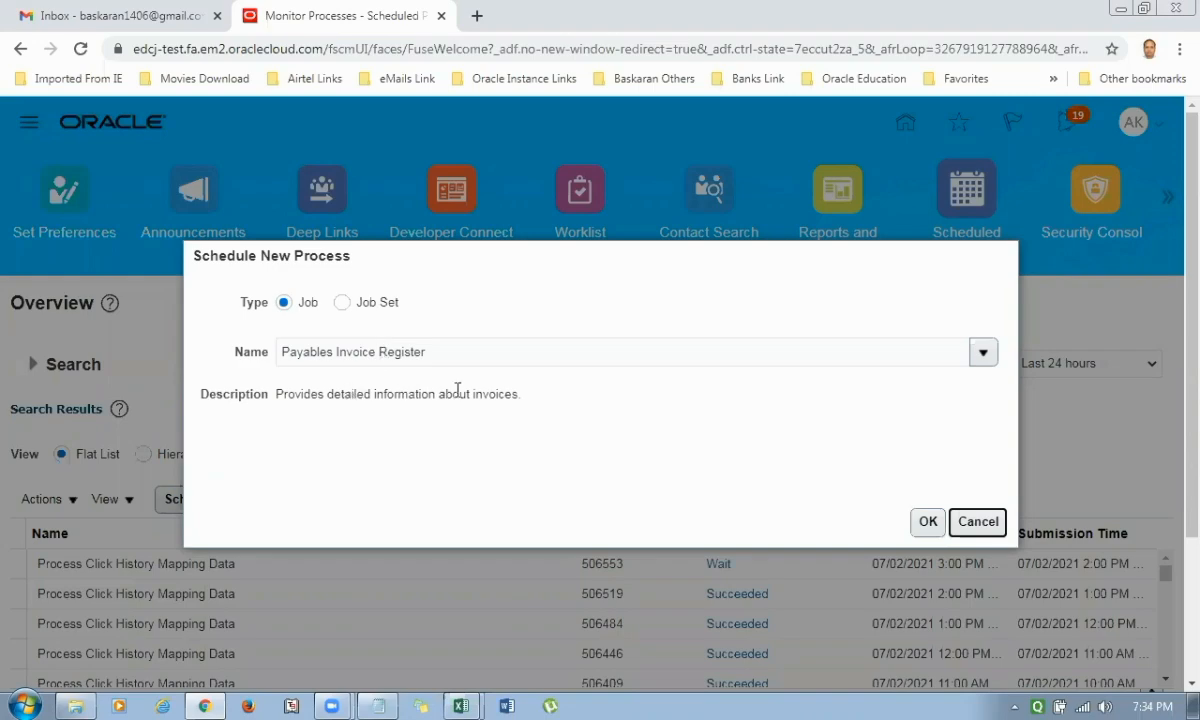
{"action": "left_click", "coordinate": [928, 522]}
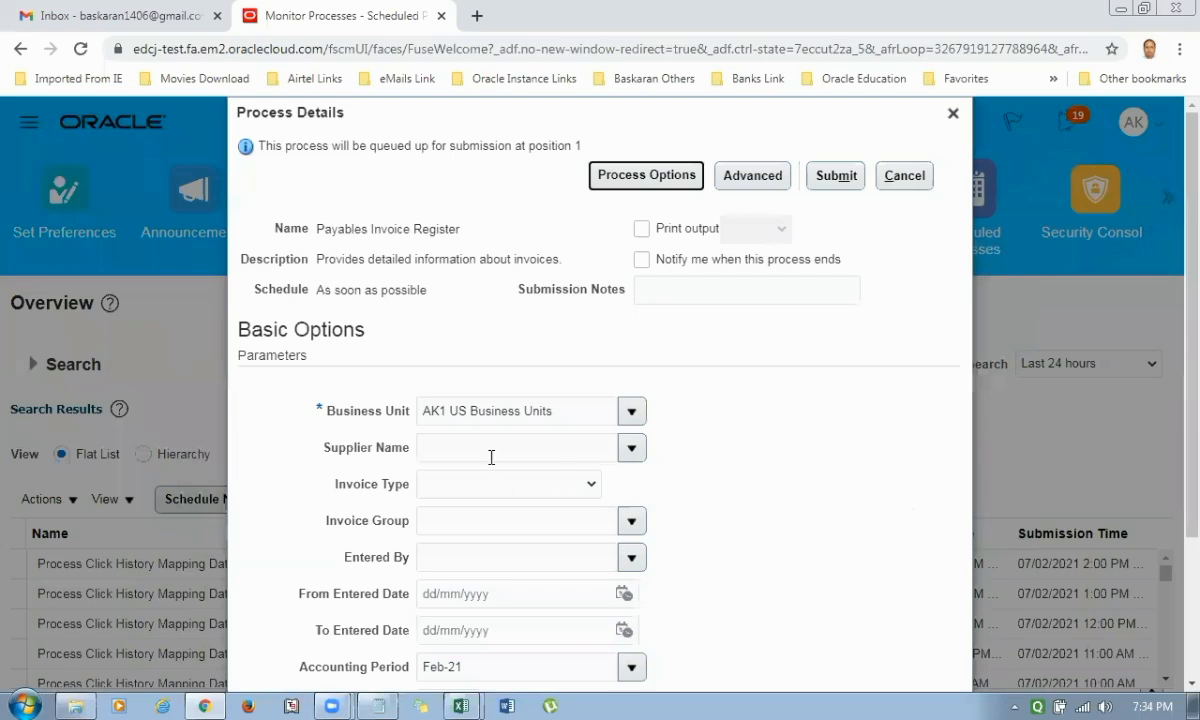
Set the supplier name to AK1 Dell Supplier and submit the Payables Invoice Register process for accounting period Feb-21.
{"action": "left_click", "coordinate": [490, 452]}
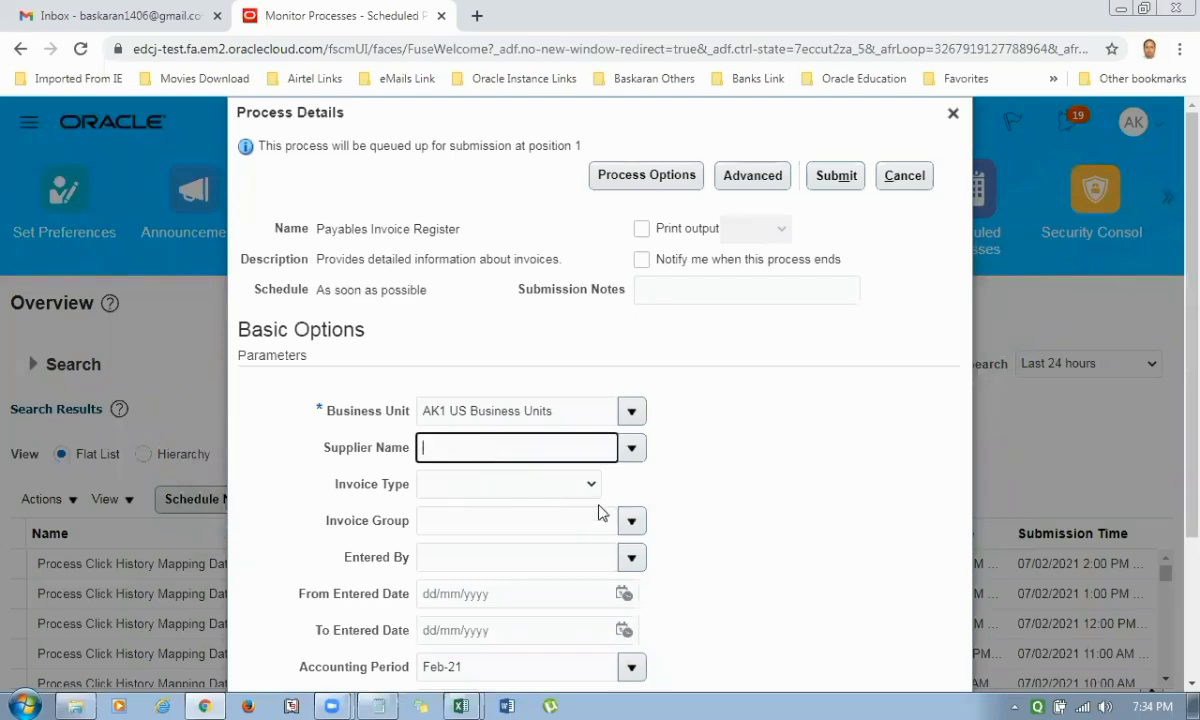
{"action": "scroll", "coordinate": [600, 512], "scroll_direction": "down", "scroll_amount": 1}
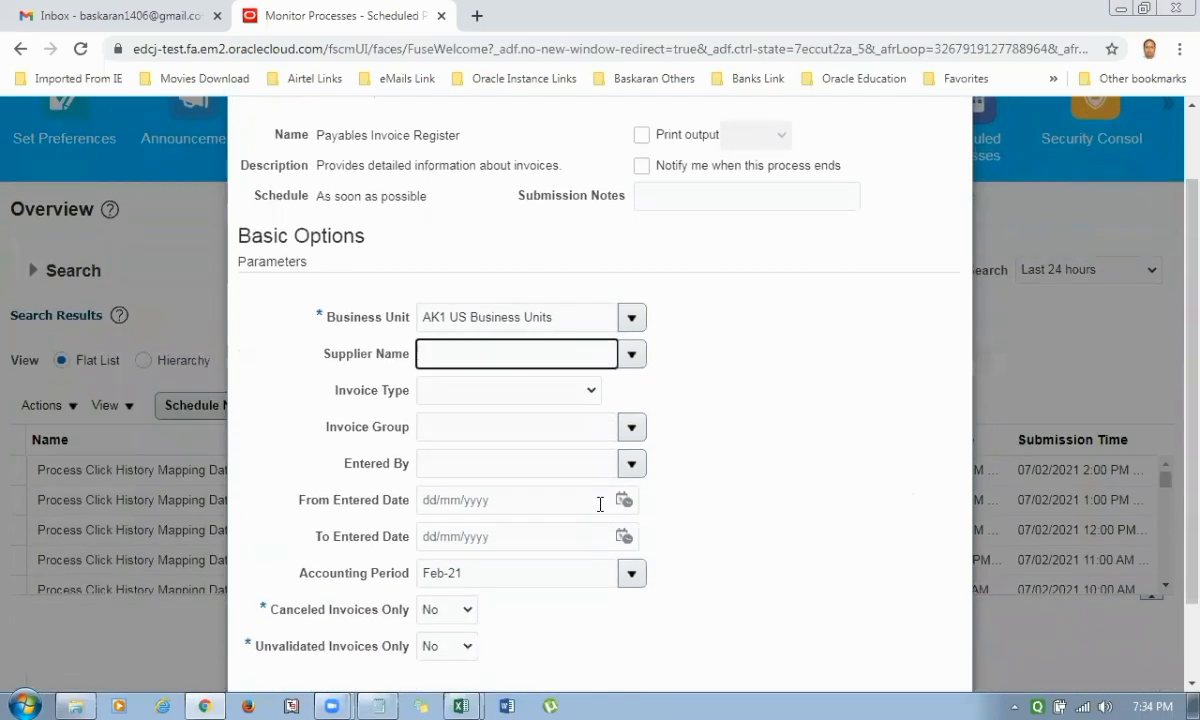
{"action": "type", "text": "AK1 D"}
{"action": "key", "text": "Tab"}
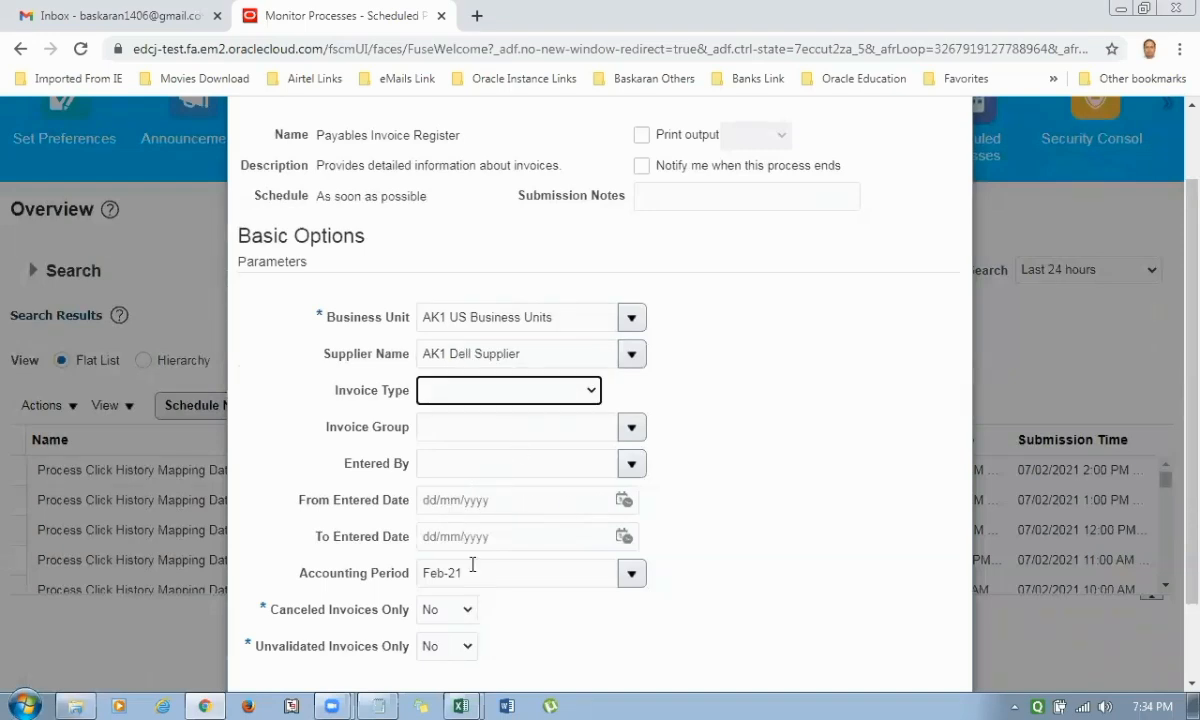
{"action": "left_click", "coordinate": [420, 572]}
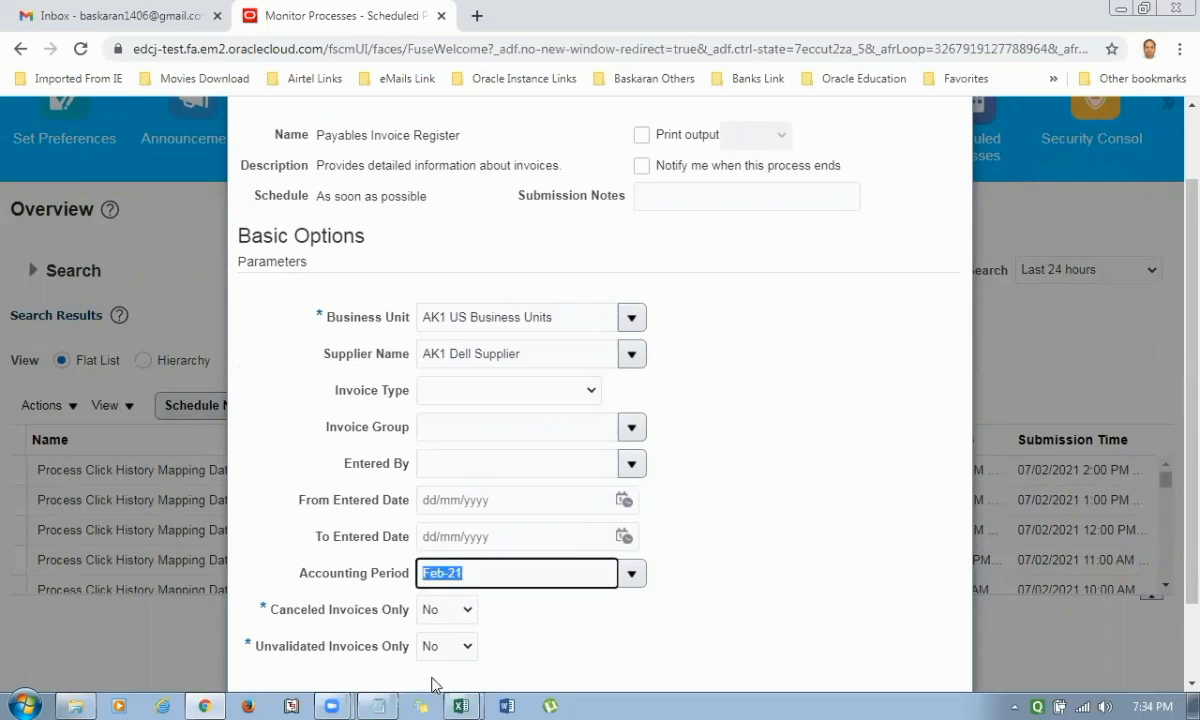
{"action": "scroll", "coordinate": [440, 662], "scroll_direction": "down", "scroll_amount": 2}
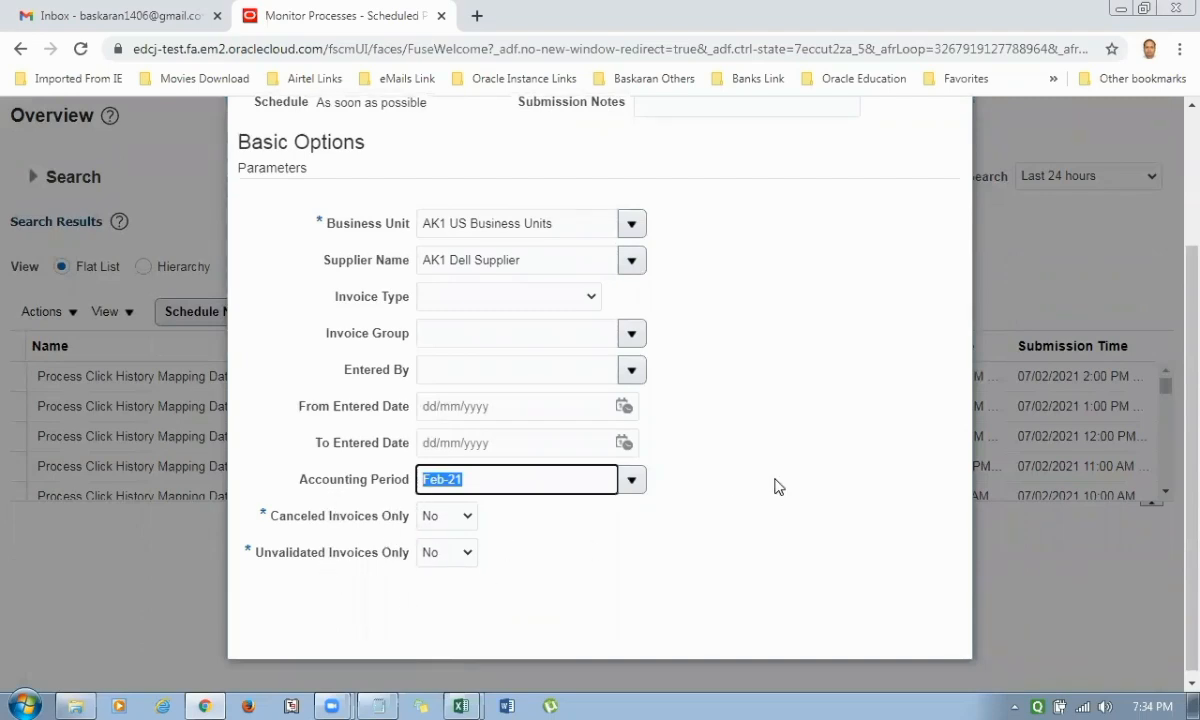
{"action": "scroll", "coordinate": [777, 485], "scroll_direction": "up", "scroll_amount": 4}
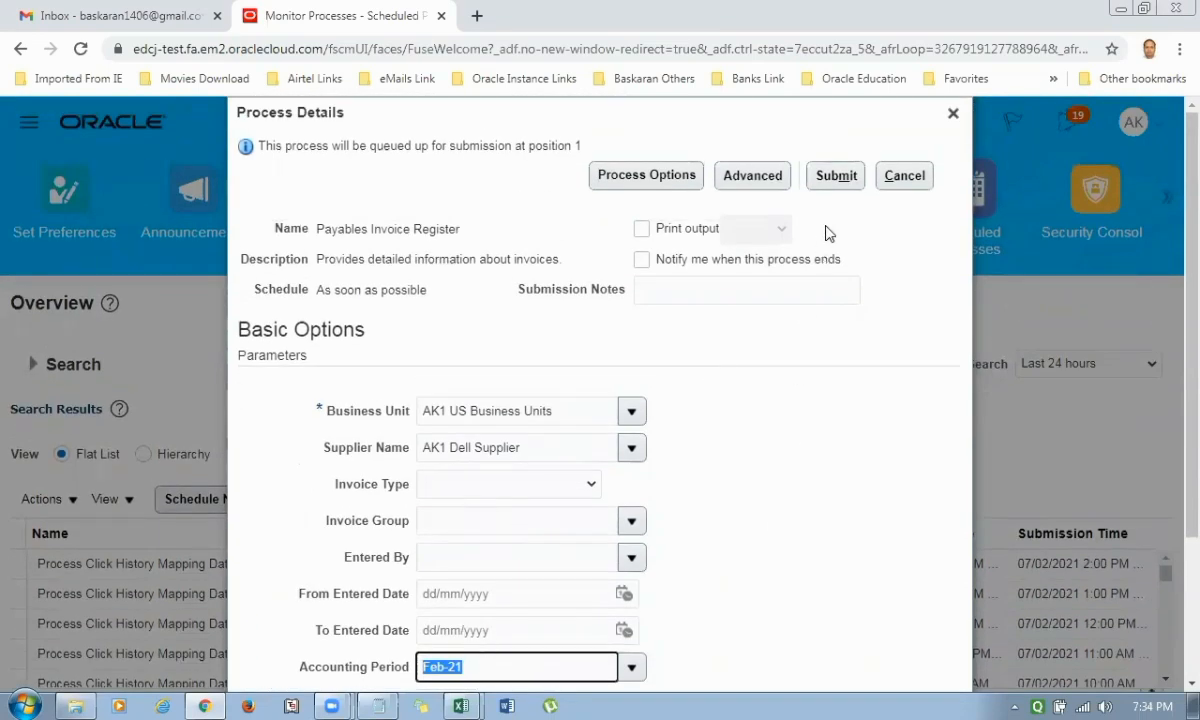
{"action": "left_click", "coordinate": [837, 177]}
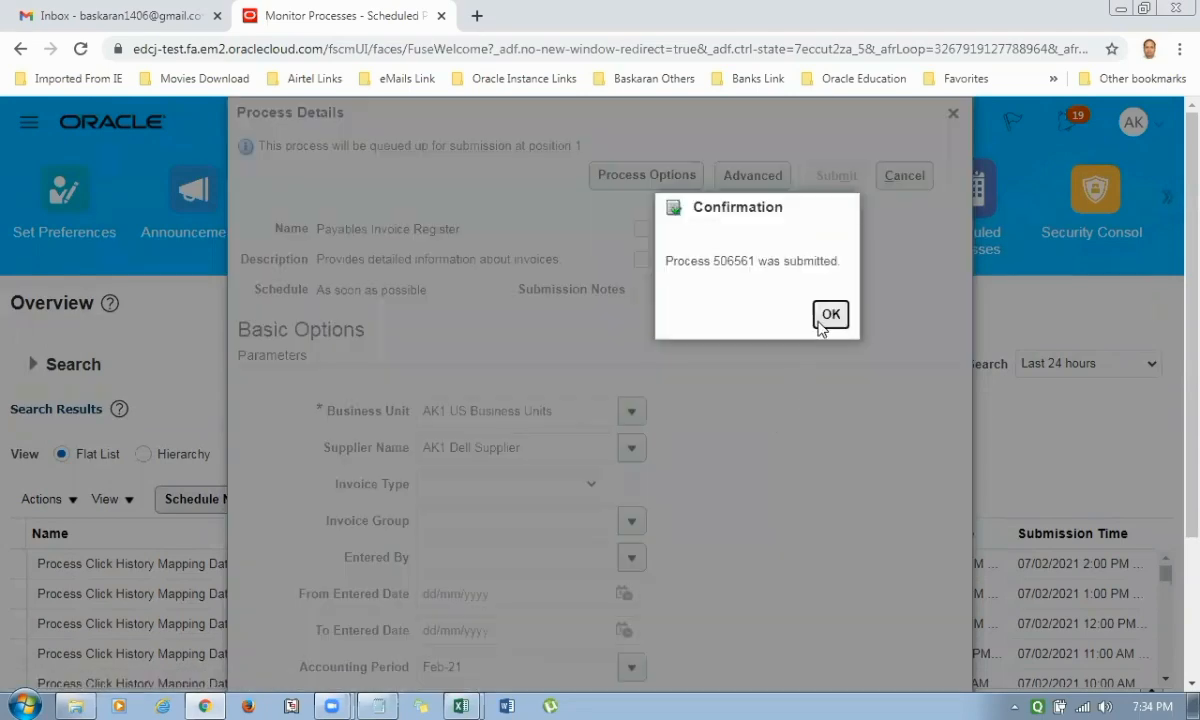
{"action": "left_click", "coordinate": [830, 315]}
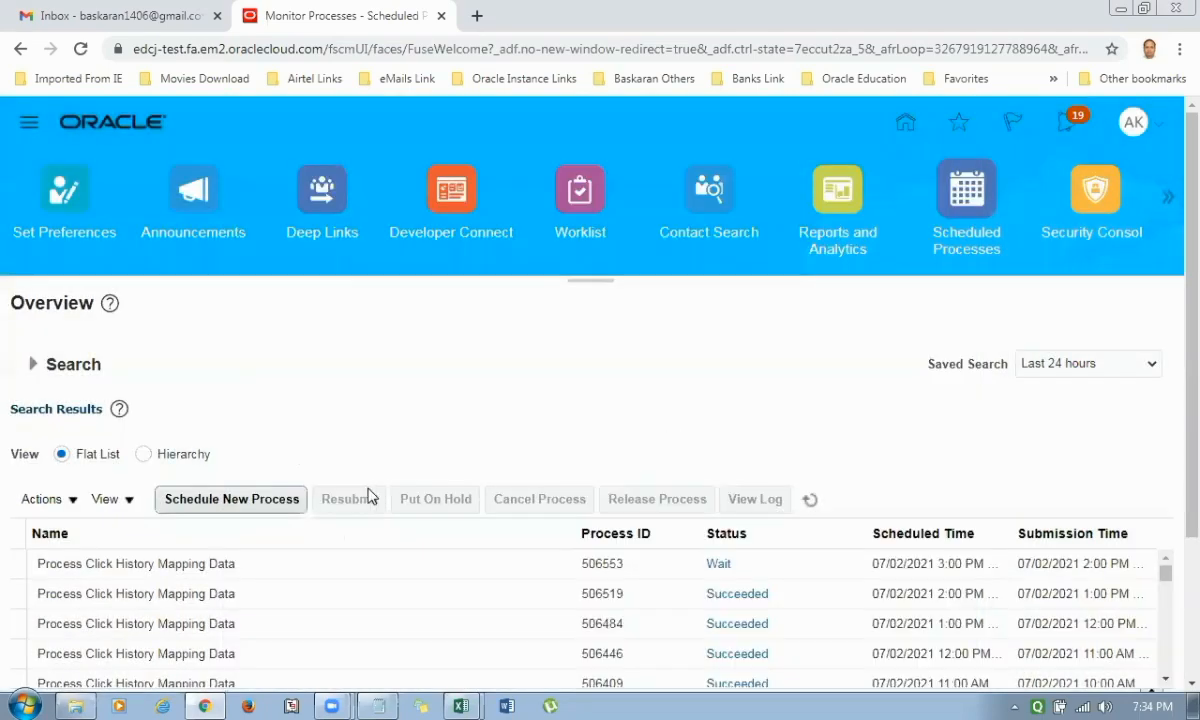
Start another new process and name the job Payables Payment Register, copied from cell I804 of the Excel AP sheet.
{"action": "left_click", "coordinate": [270, 498]}
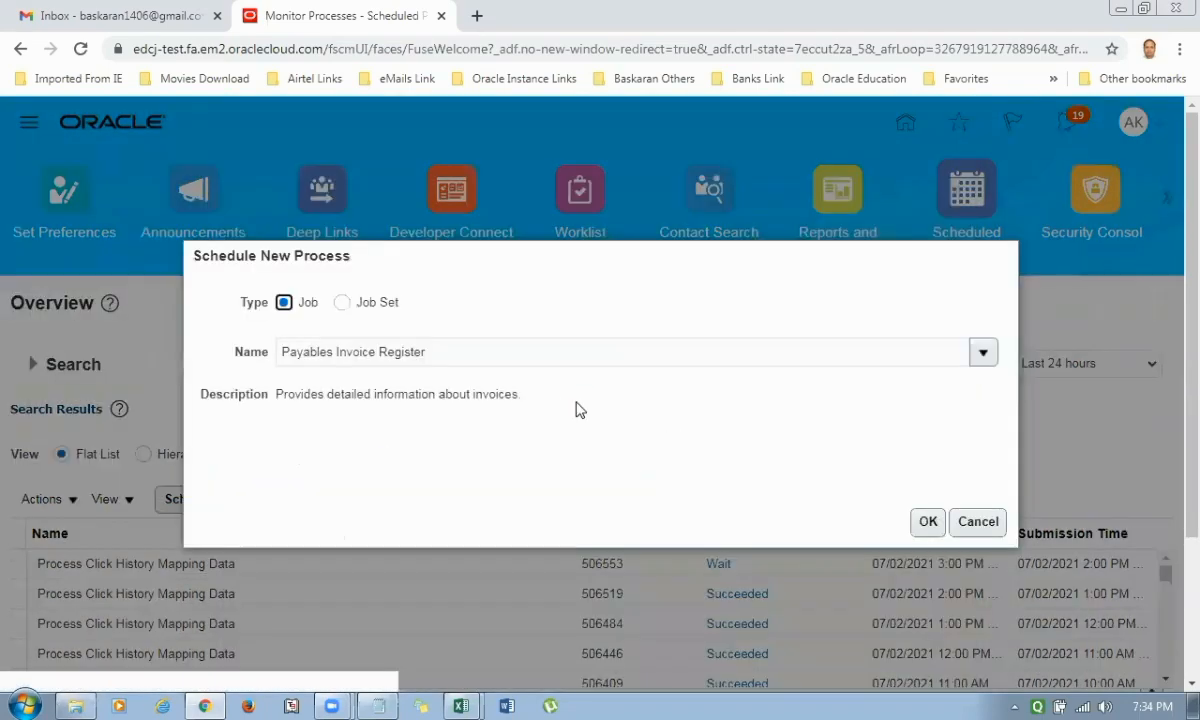
{"action": "key", "text": "alt+Tab"}
{"action": "left_click", "coordinate": [727, 310]}
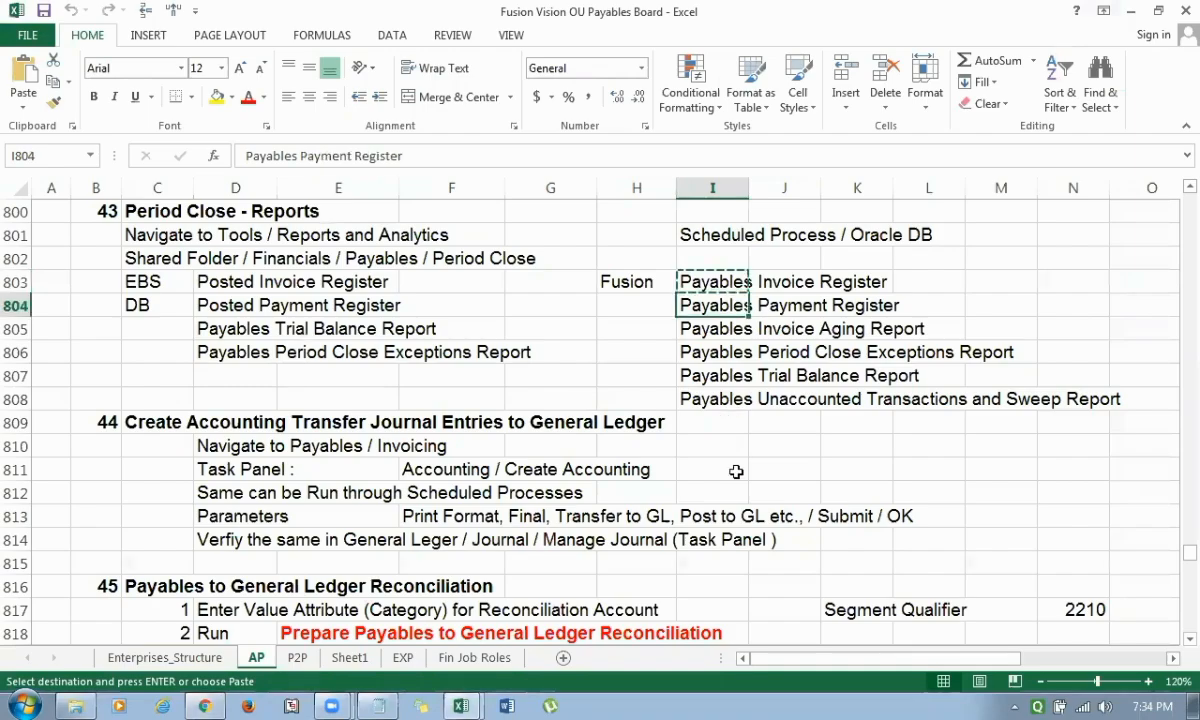
{"action": "key", "text": "ctrl+c"}
{"action": "key", "text": "alt+Tab"}
{"action": "left_click", "coordinate": [453, 352]}
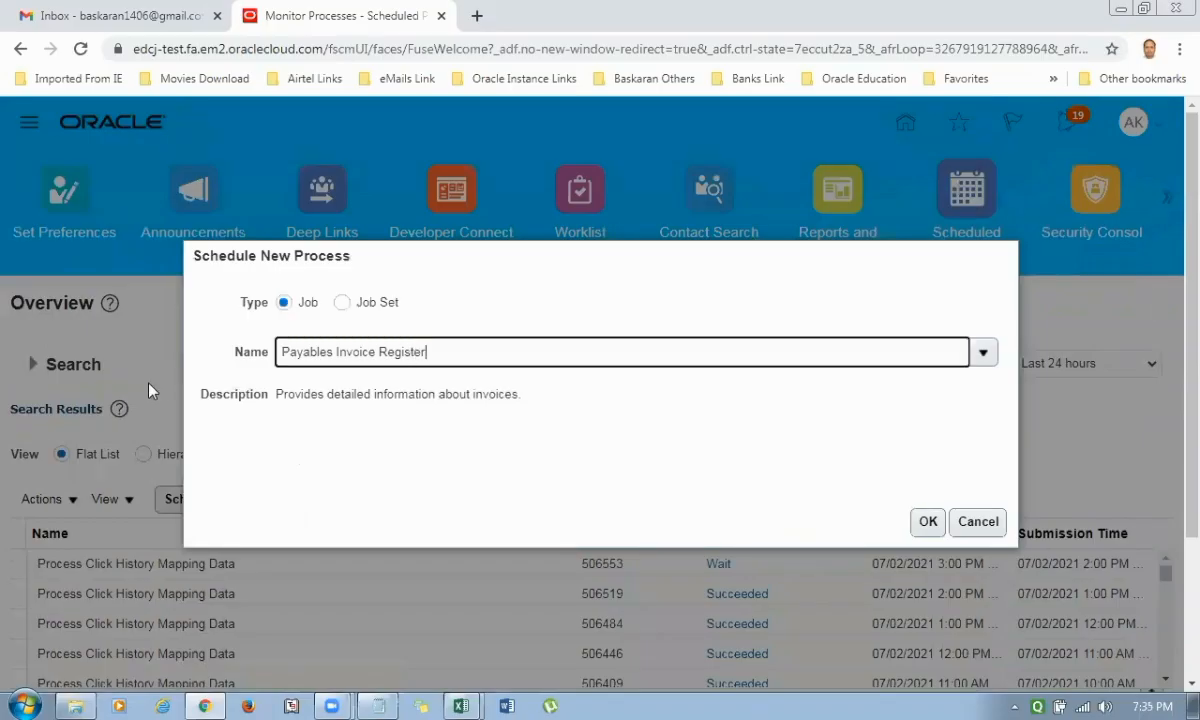
{"action": "key", "text": "ctrl+a"}
{"action": "key", "text": "ctrl+v"}
Switch to Excel, copy Payables Invoice Aging Report from cell I805, and return to the Oracle process dialog in Chrome.
{"action": "key", "text": "alt+Tab"}
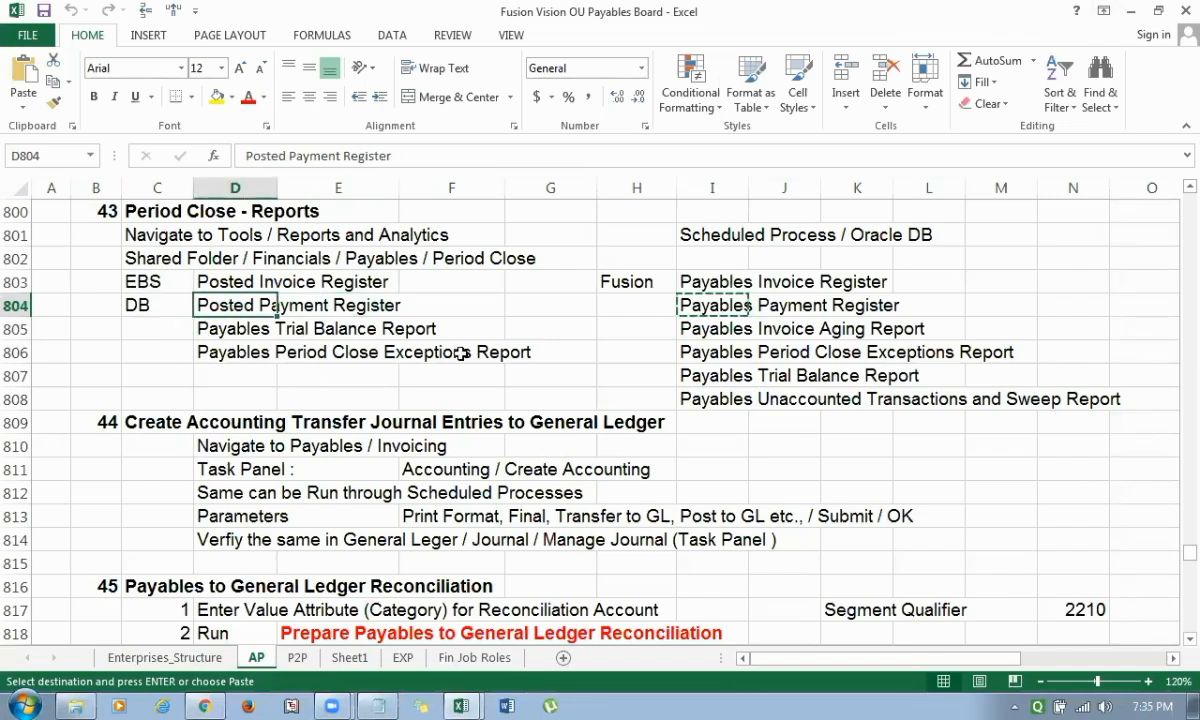
{"action": "left_click", "coordinate": [712, 326]}
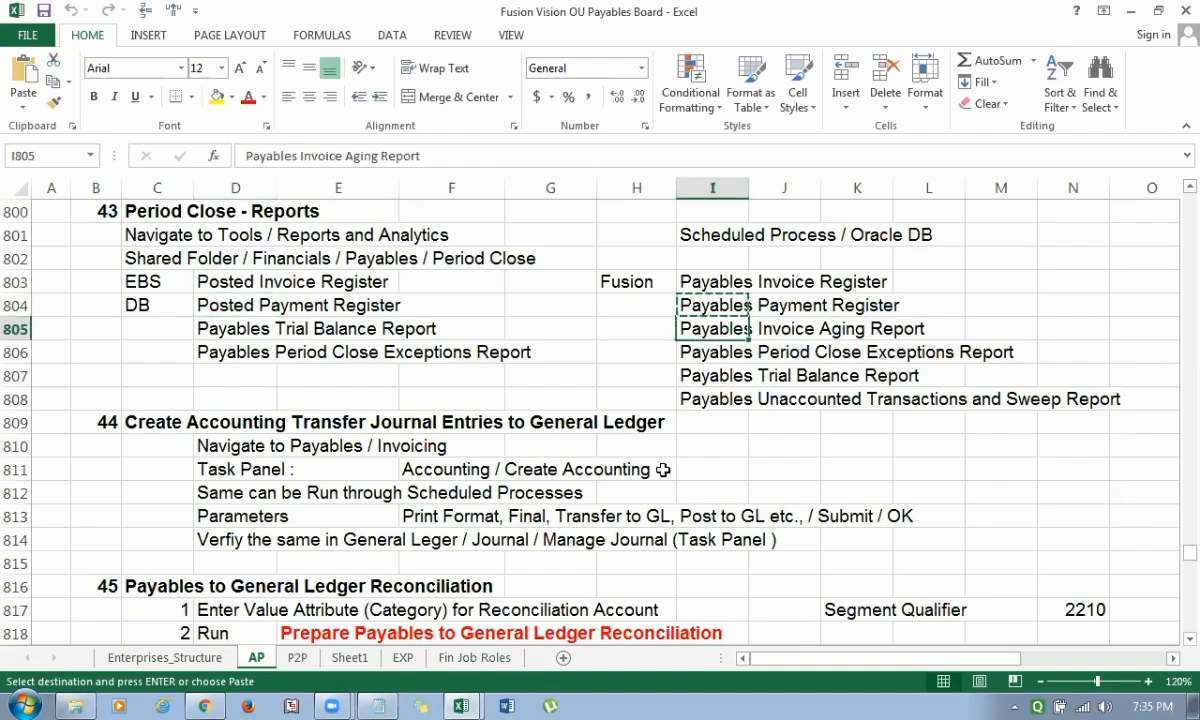
{"action": "key", "text": "ctrl+c"}
{"action": "key", "text": "alt+Tab"}
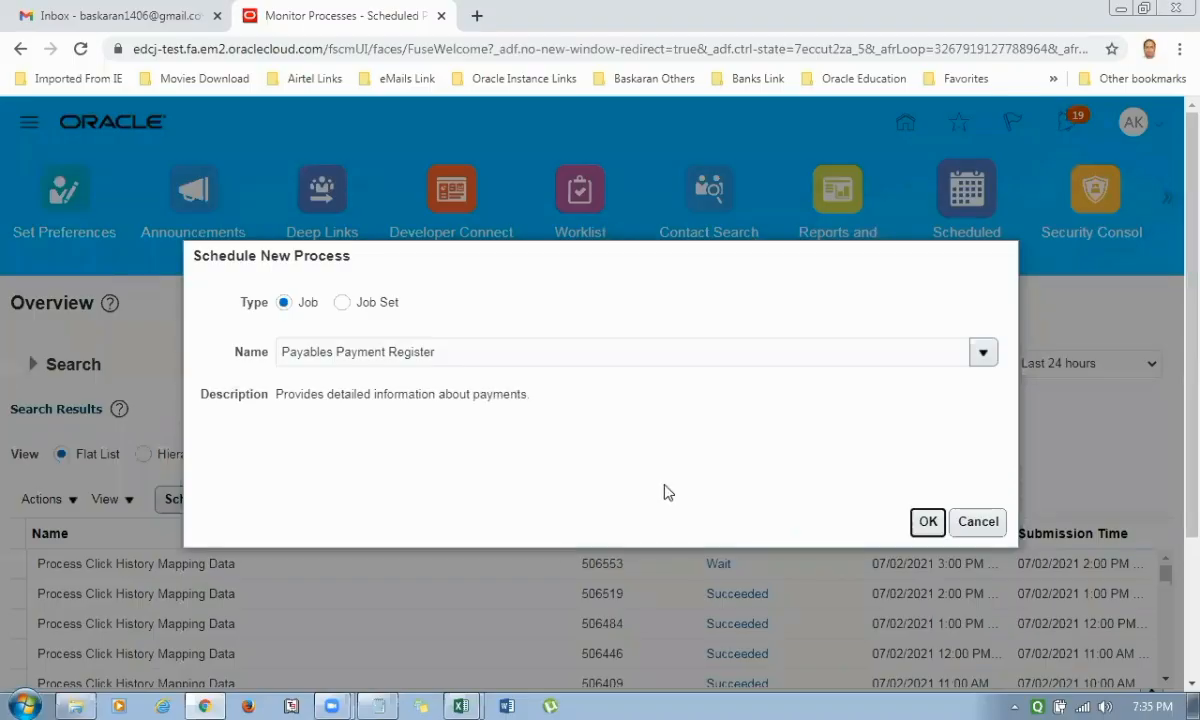
Confirm the Payables Payment Register job, select Payments as its business unit context, and submit the process.
{"action": "left_click", "coordinate": [925, 521]}
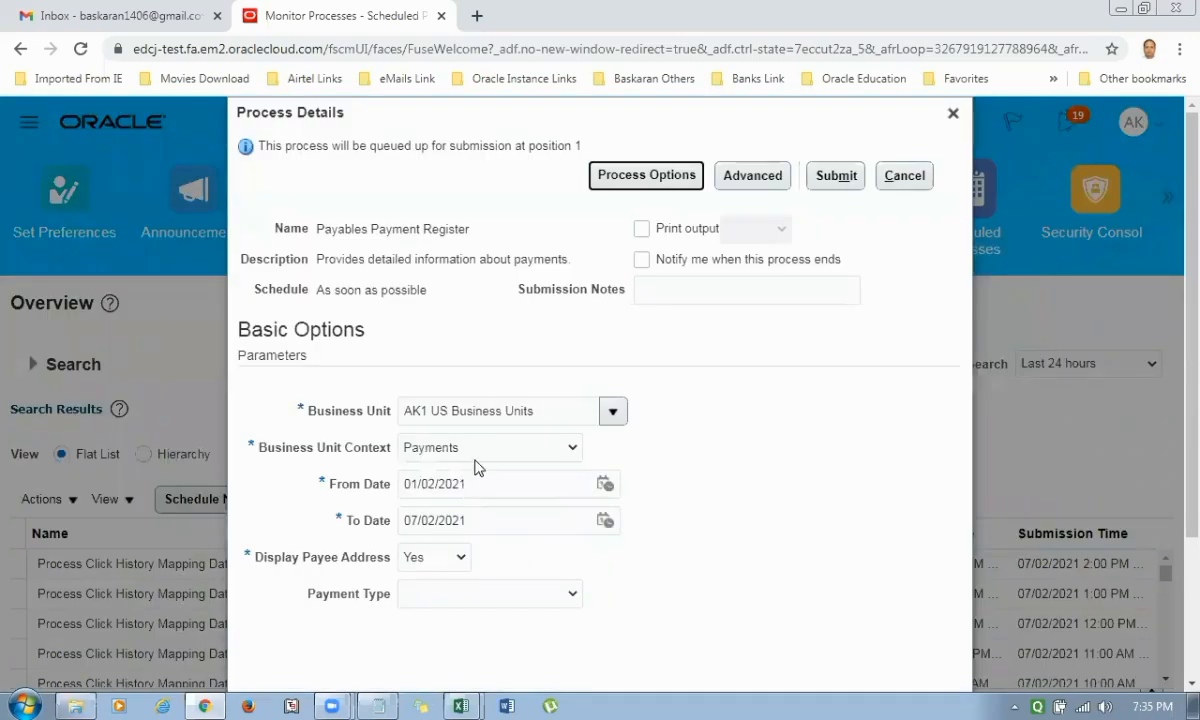
{"action": "scroll", "coordinate": [480, 465], "scroll_direction": "down", "scroll_amount": 2}
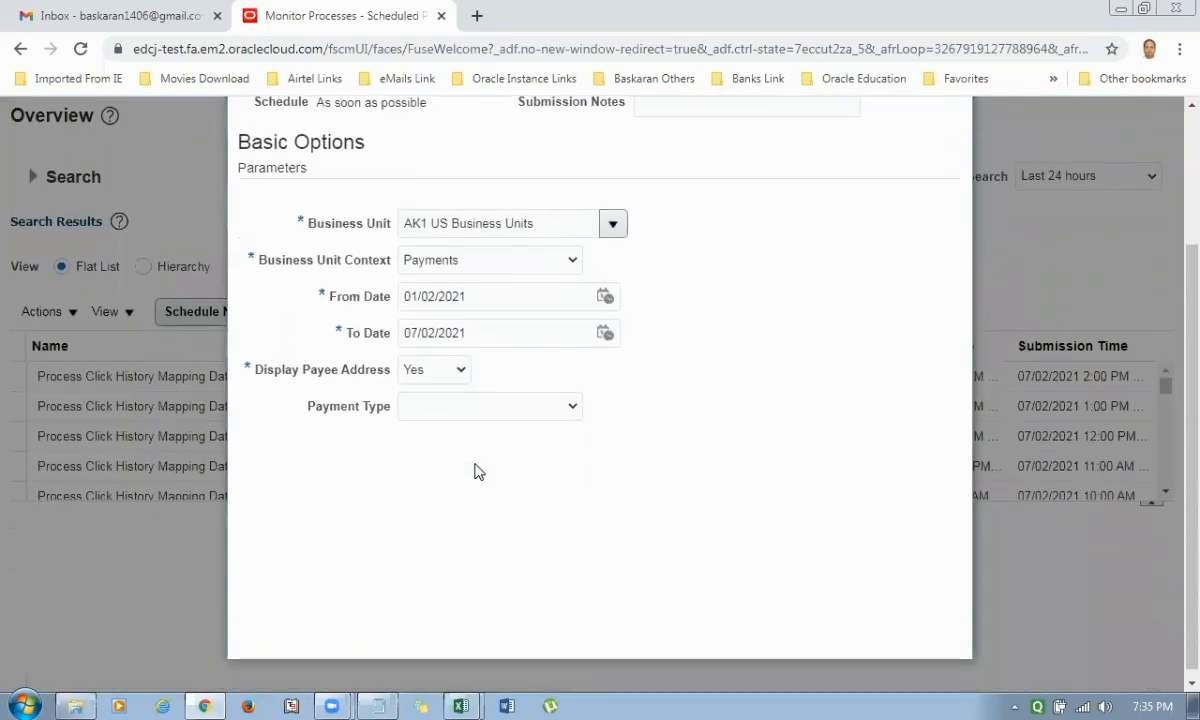
{"action": "left_click", "coordinate": [490, 264]}
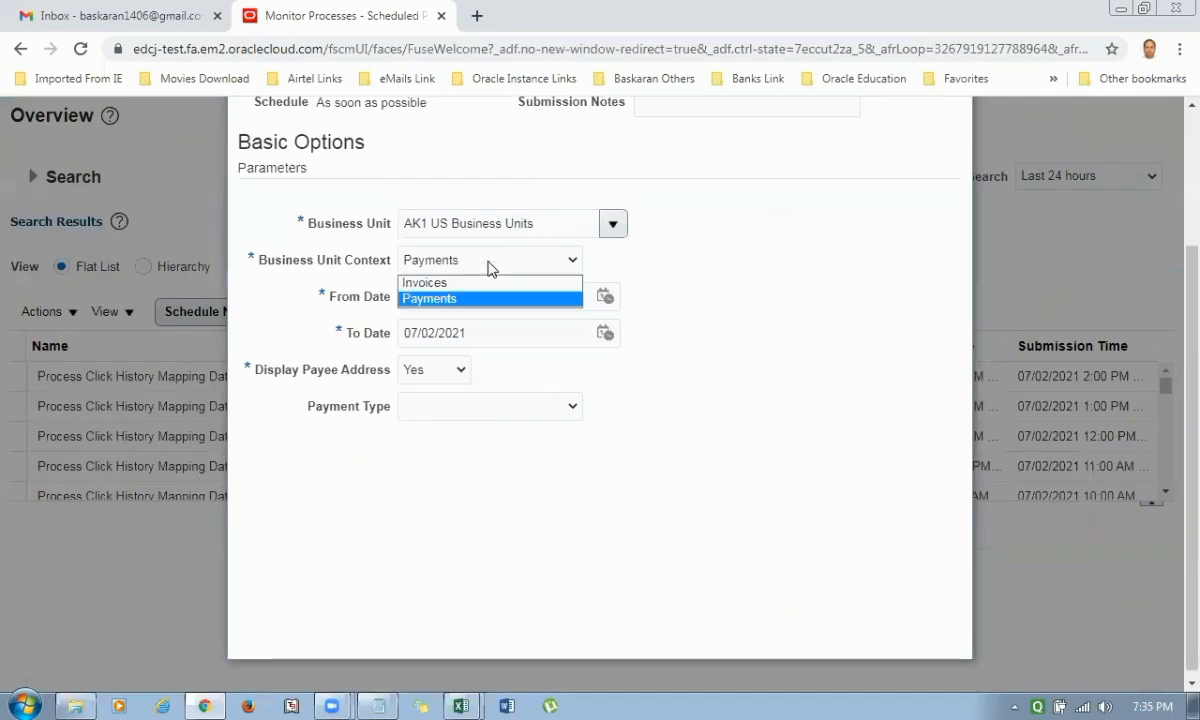
{"action": "left_click", "coordinate": [438, 282]}
{"action": "left_click", "coordinate": [475, 262]}
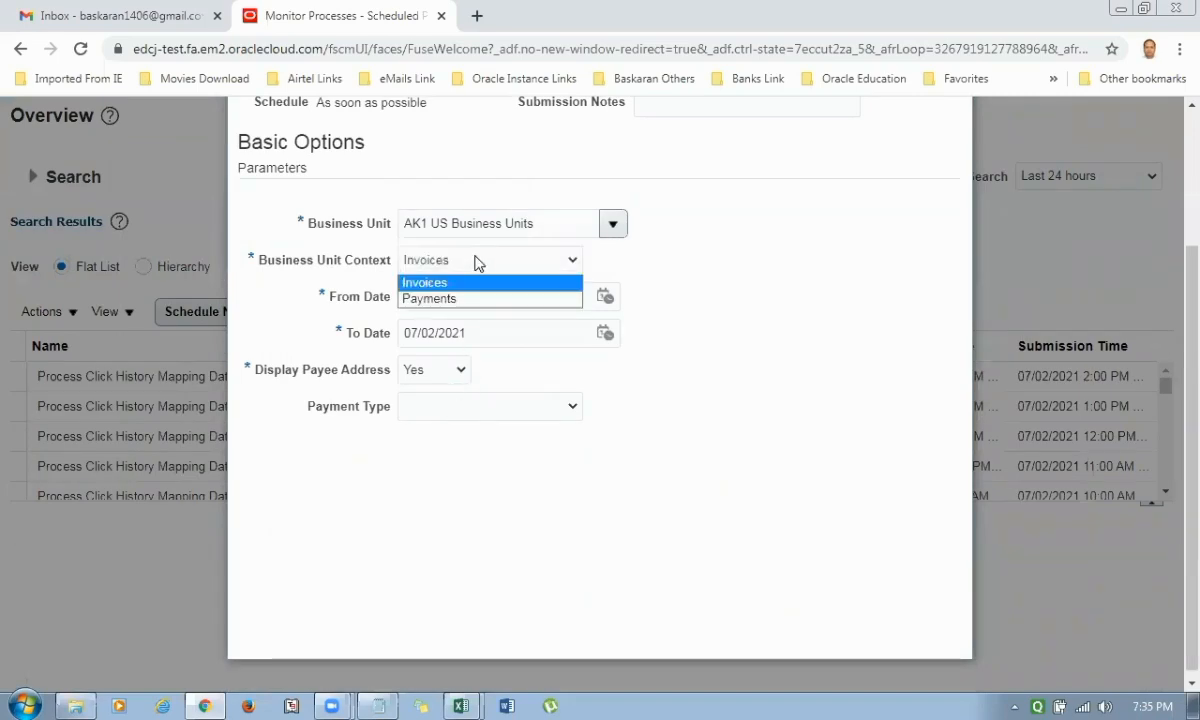
{"action": "left_click", "coordinate": [459, 300]}
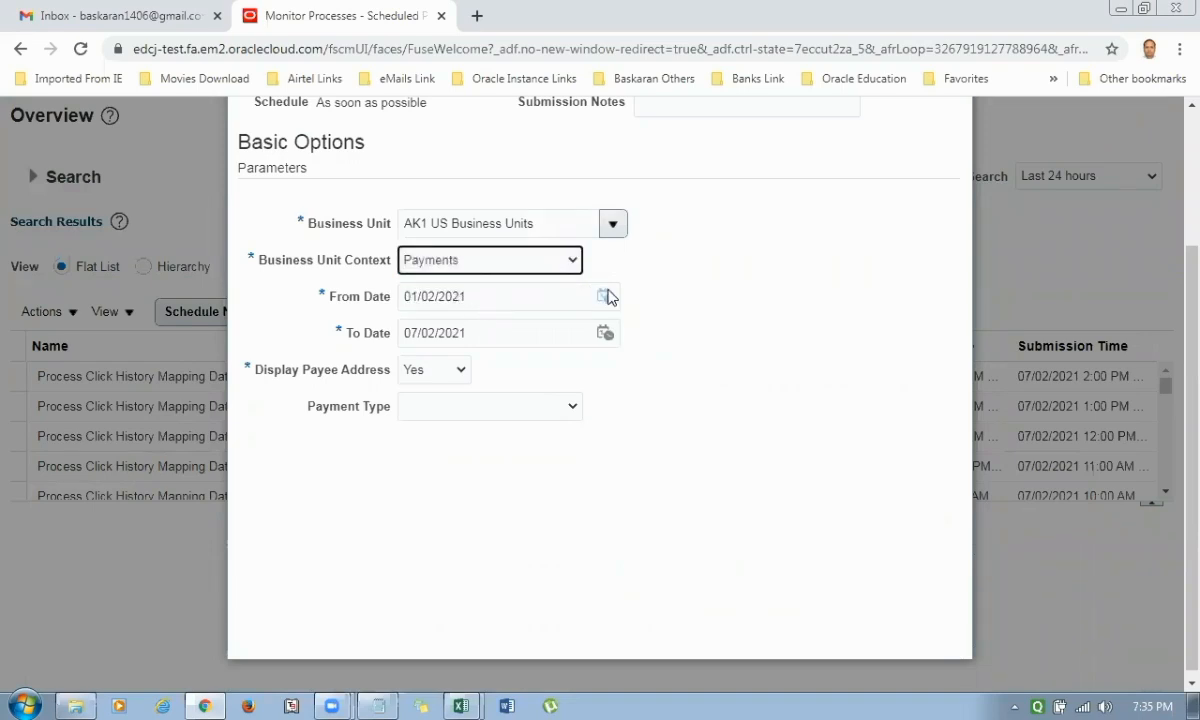
{"action": "scroll", "coordinate": [697, 425], "scroll_direction": "up", "scroll_amount": 3}
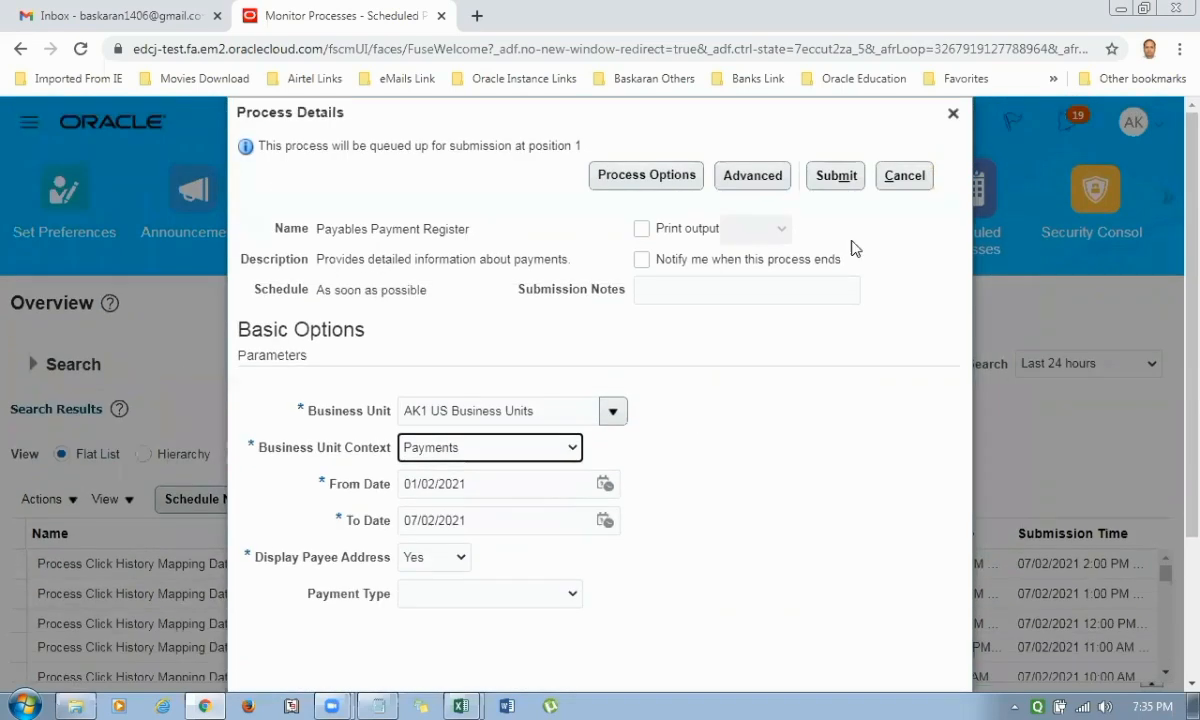
{"action": "left_click", "coordinate": [836, 177]}
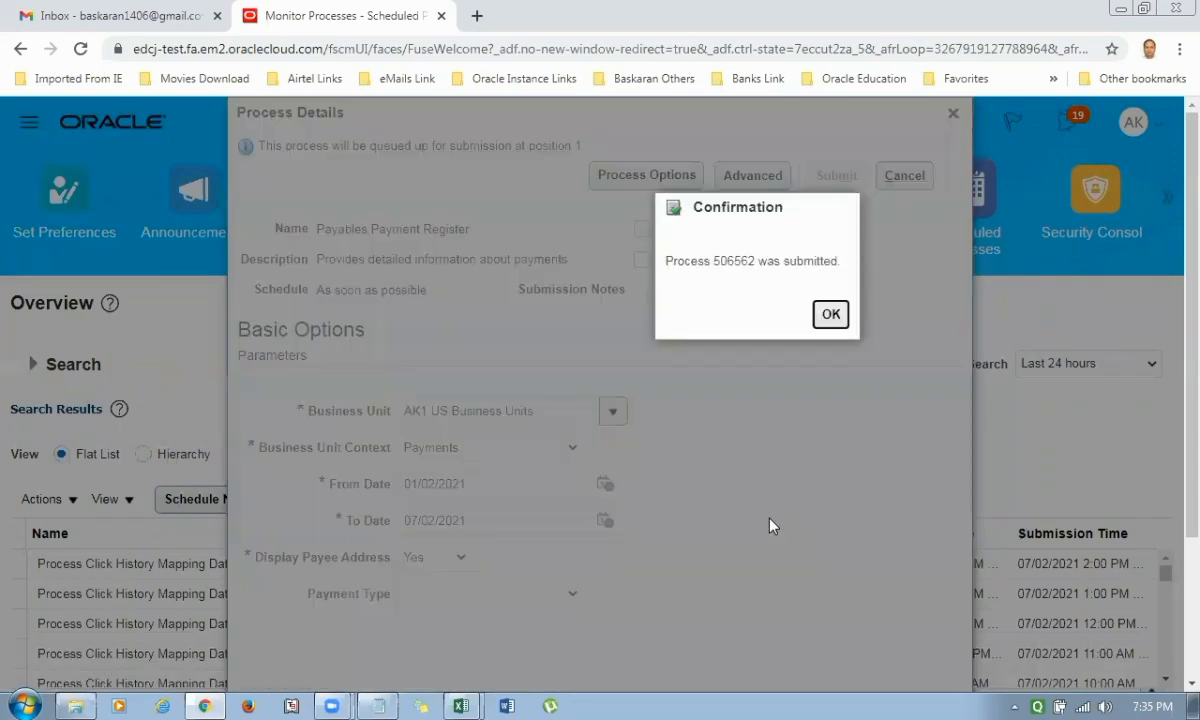
{"action": "left_click", "coordinate": [833, 322]}
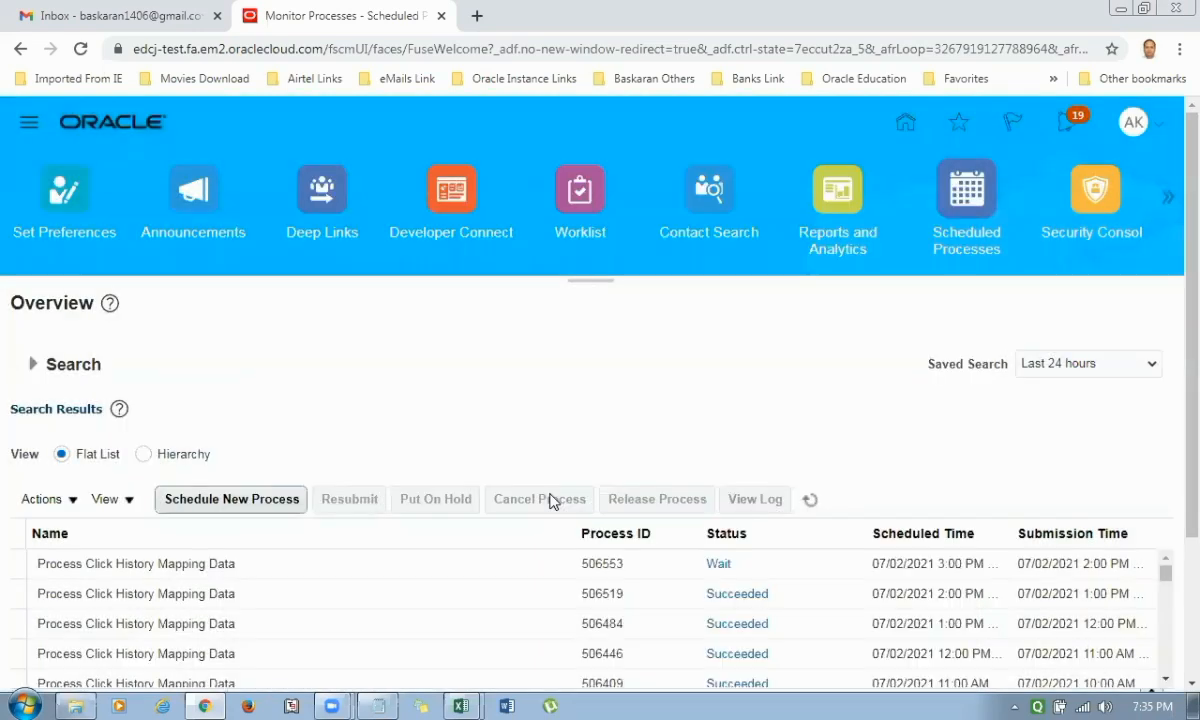
Refresh the process list and start a new job named Payables Invoice Aging Report.
{"action": "left_click", "coordinate": [810, 499]}
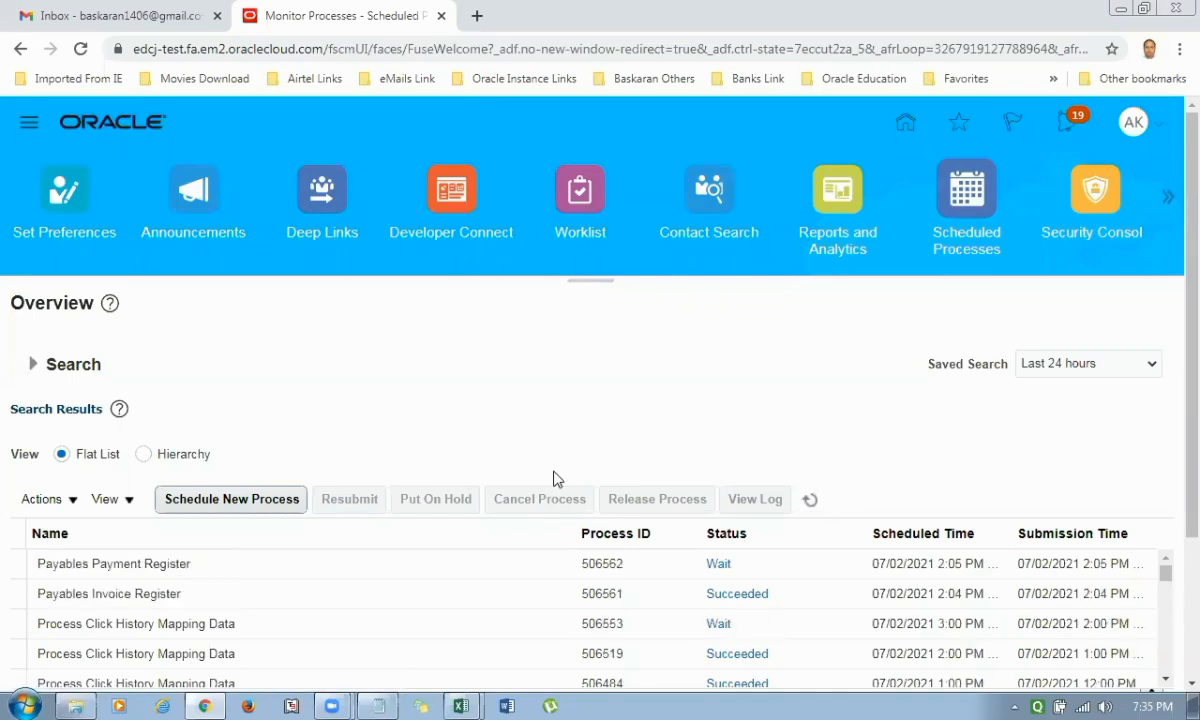
{"action": "scroll", "coordinate": [554, 479], "scroll_direction": "down", "scroll_amount": 1}
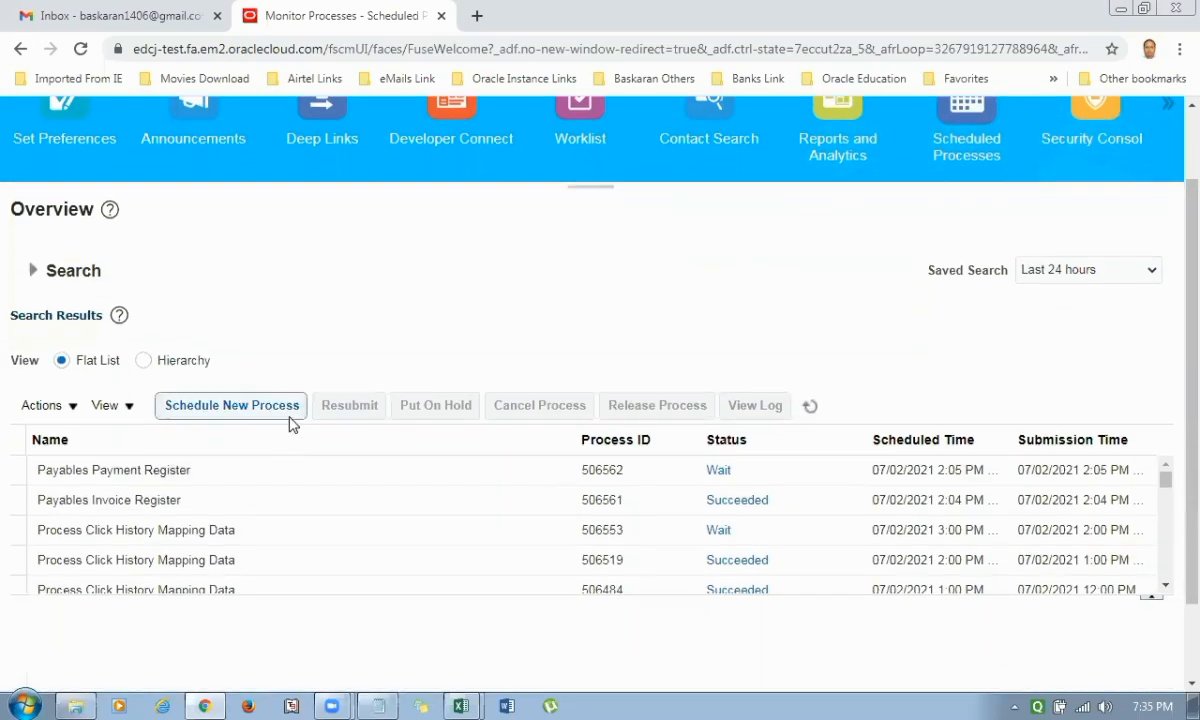
{"action": "left_click", "coordinate": [288, 413]}
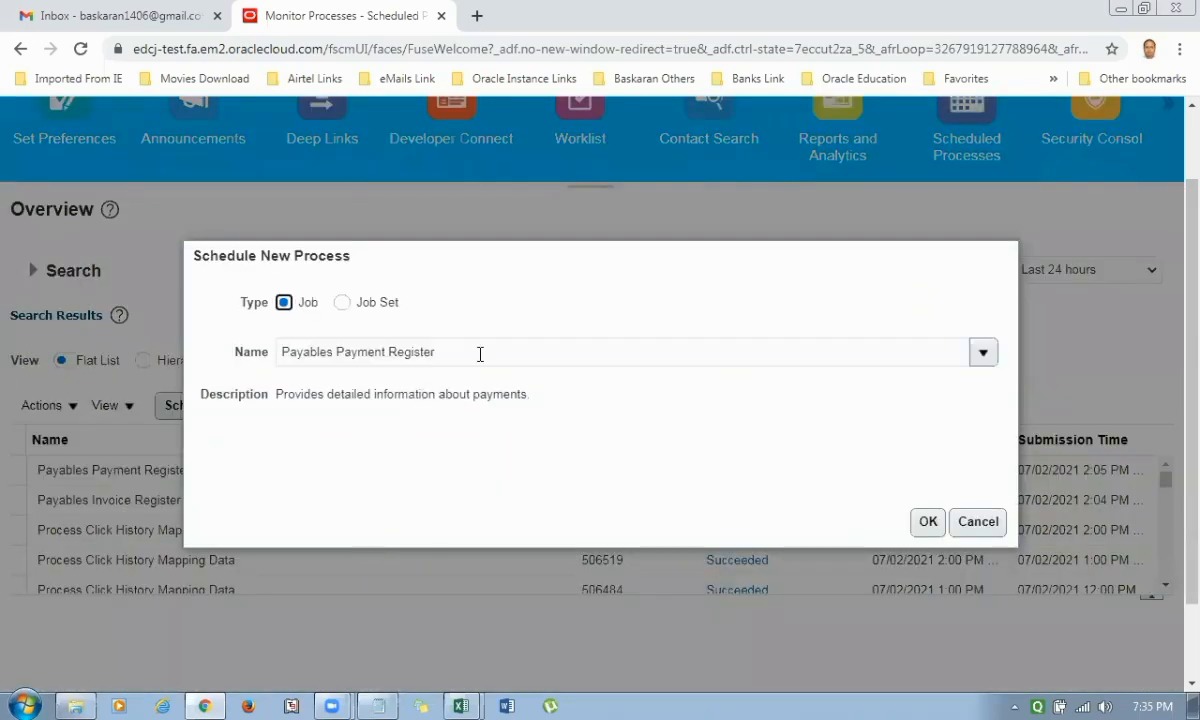
{"action": "left_click_drag", "start_coordinate": [480, 351], "coordinate": [2, 425]}
{"action": "key", "text": "ctrl+v"}
{"action": "key", "text": "Tab"}
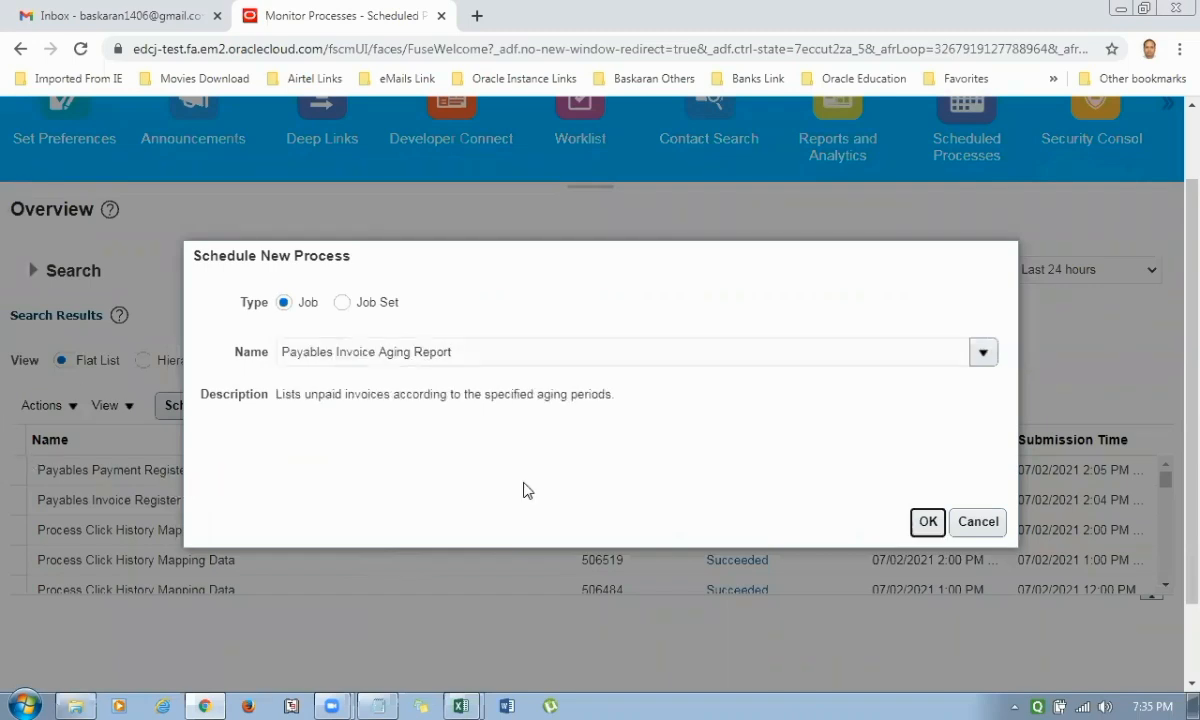
Confirm the Payables Invoice Aging Report job, set its business unit to AK1 US Business Units and sort invoices by Invoice type.
{"action": "left_click", "coordinate": [926, 522]}
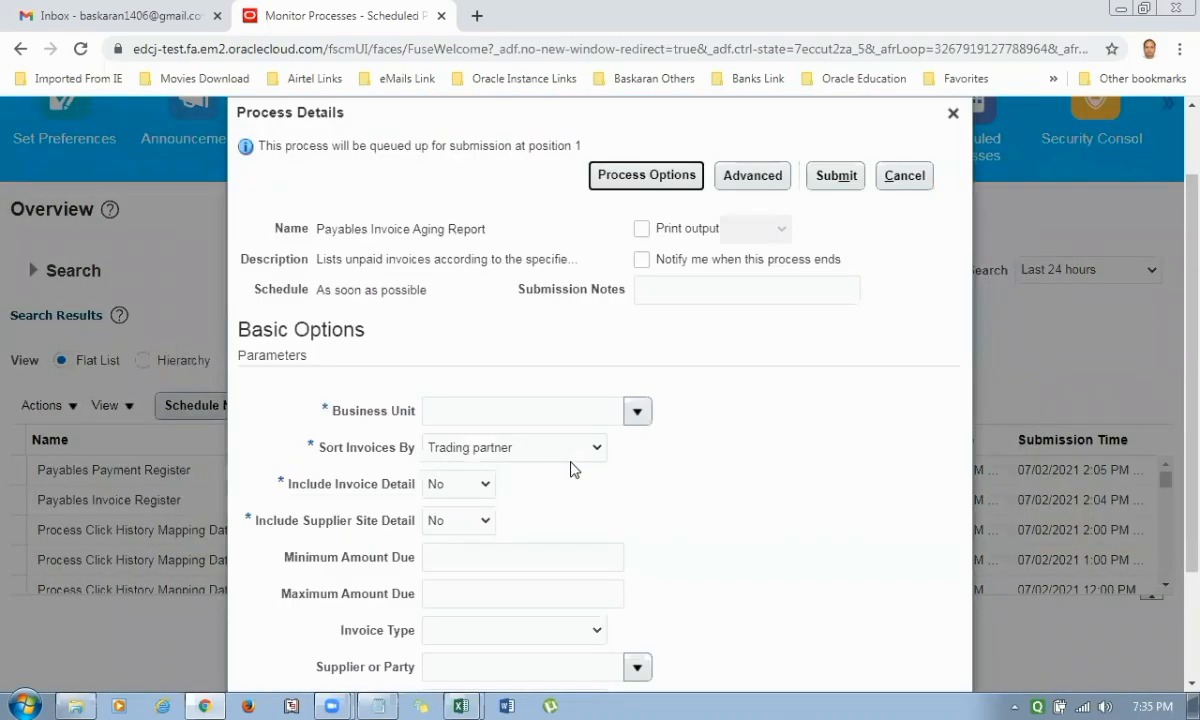
{"action": "left_click", "coordinate": [525, 410]}
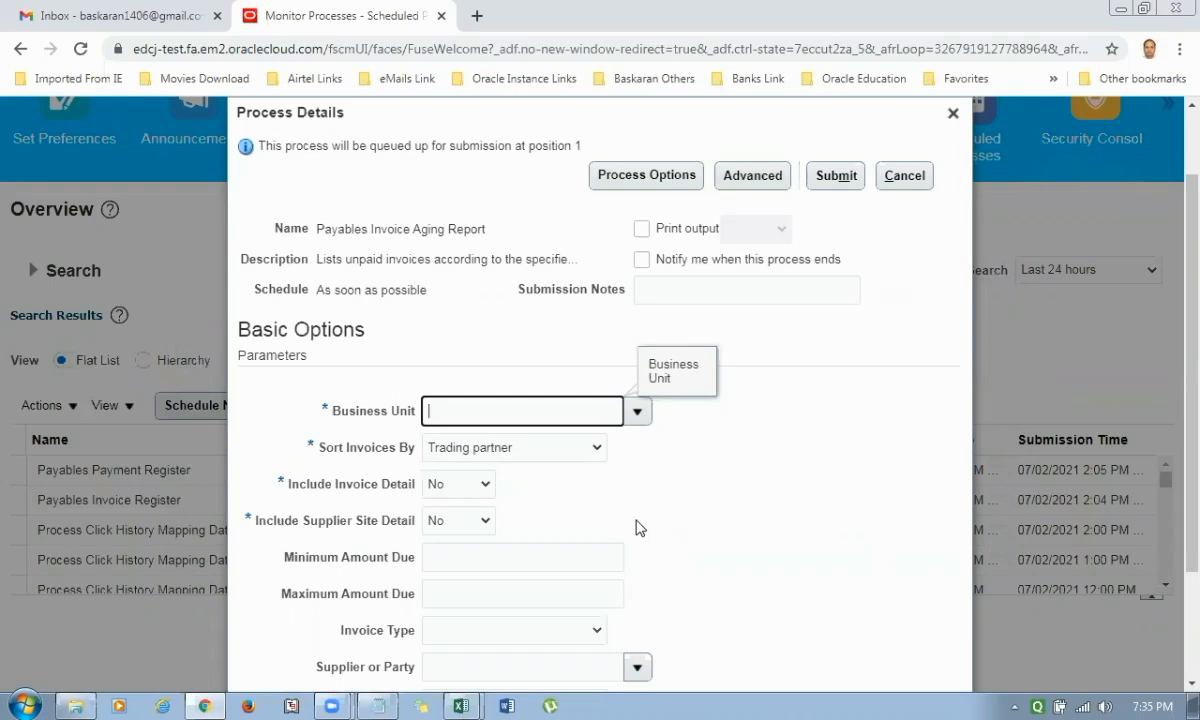
{"action": "type", "text": "AK1"}
{"action": "key", "text": "Tab"}
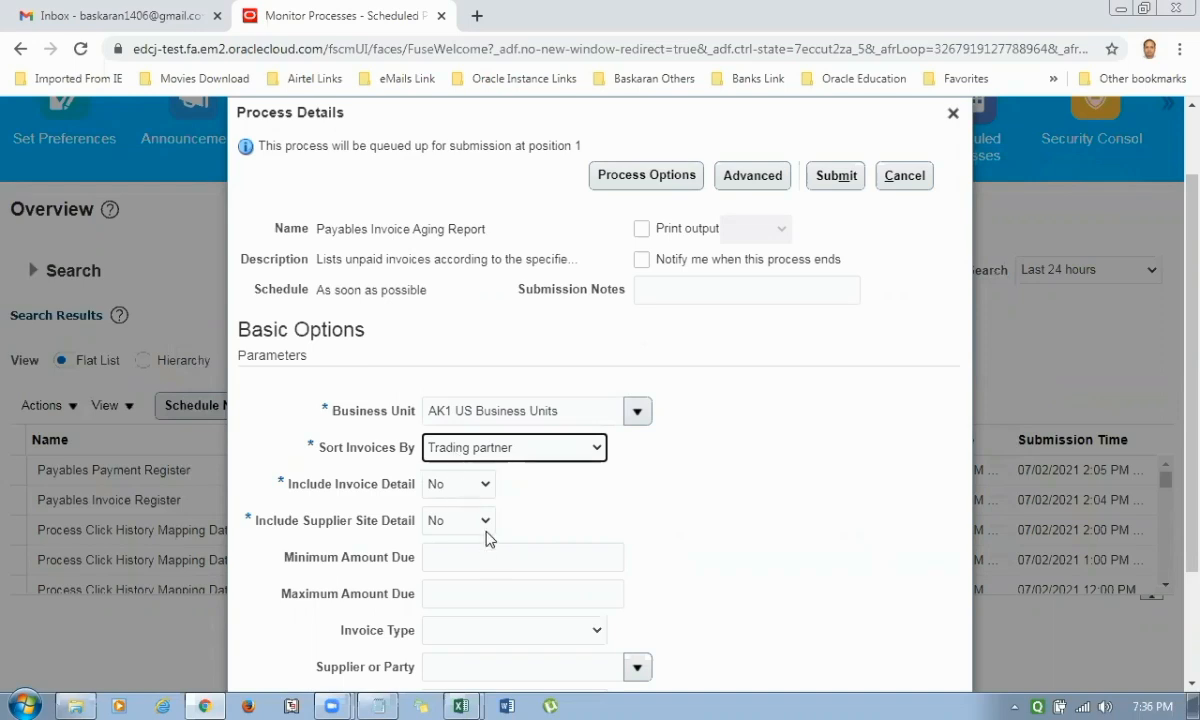
{"action": "key", "text": "Up"}
Search for suppliers matching AK1 and choose AK1 Dell Supplier as the report's supplier or party.
{"action": "scroll", "coordinate": [500, 534], "scroll_direction": "down", "scroll_amount": 1}
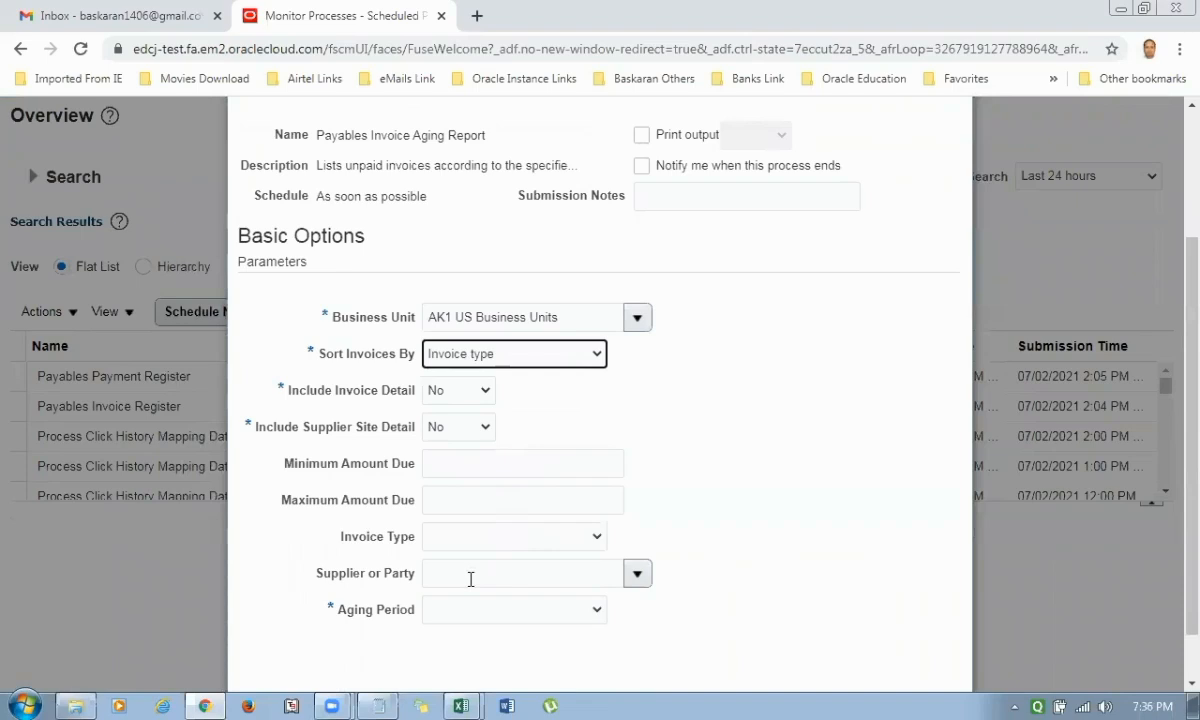
{"action": "left_click", "coordinate": [470, 579]}
{"action": "type", "text": "AK1"}
{"action": "key", "text": "Tab"}
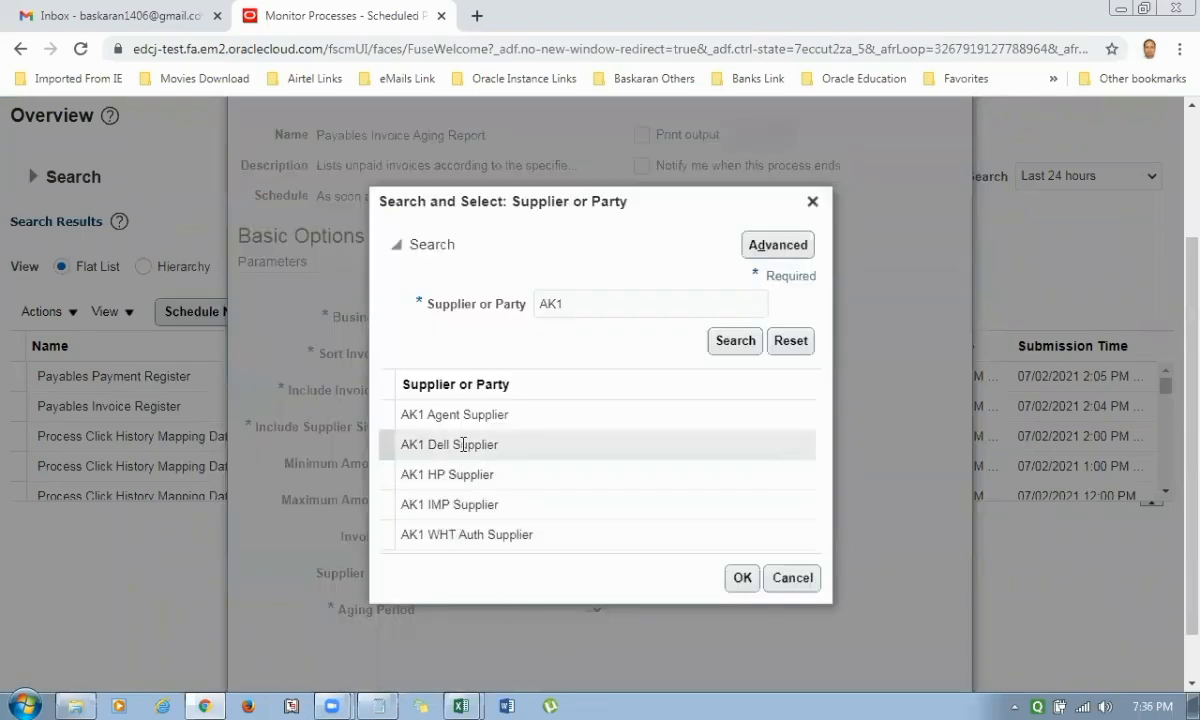
{"action": "left_click", "coordinate": [410, 446]}
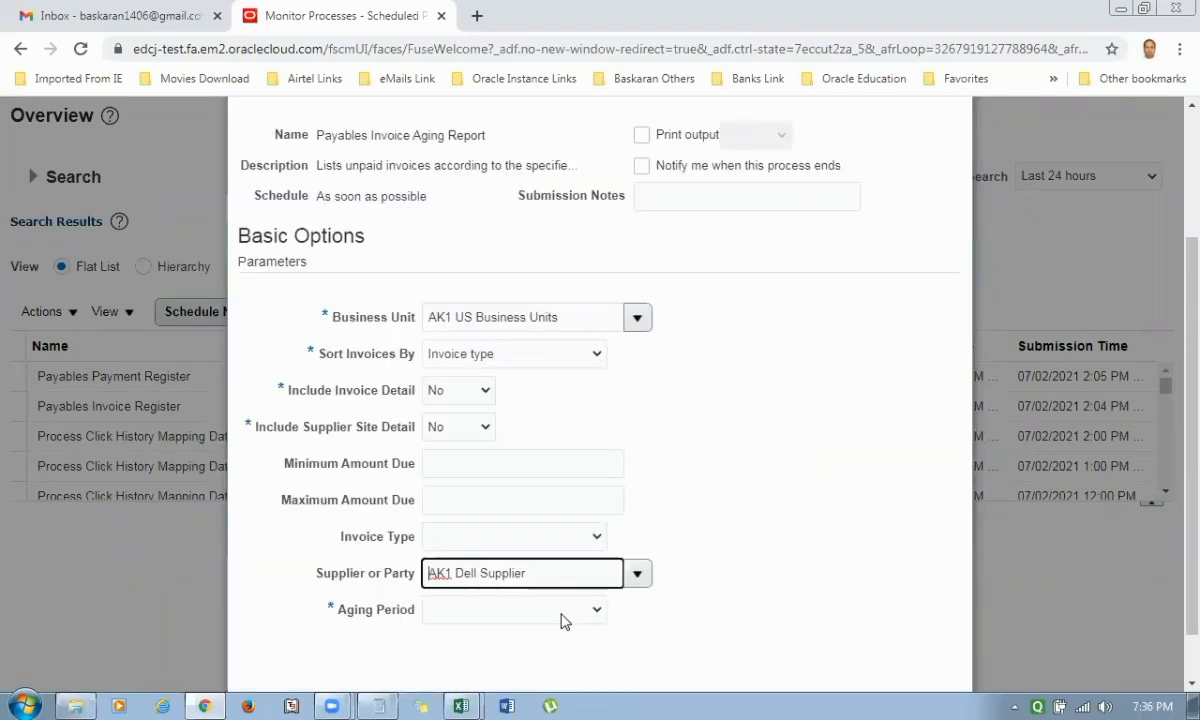
Set the aging period to Monthly Aging Period and submit the Payables Invoice Aging Report process.
{"action": "left_click", "coordinate": [560, 612]}
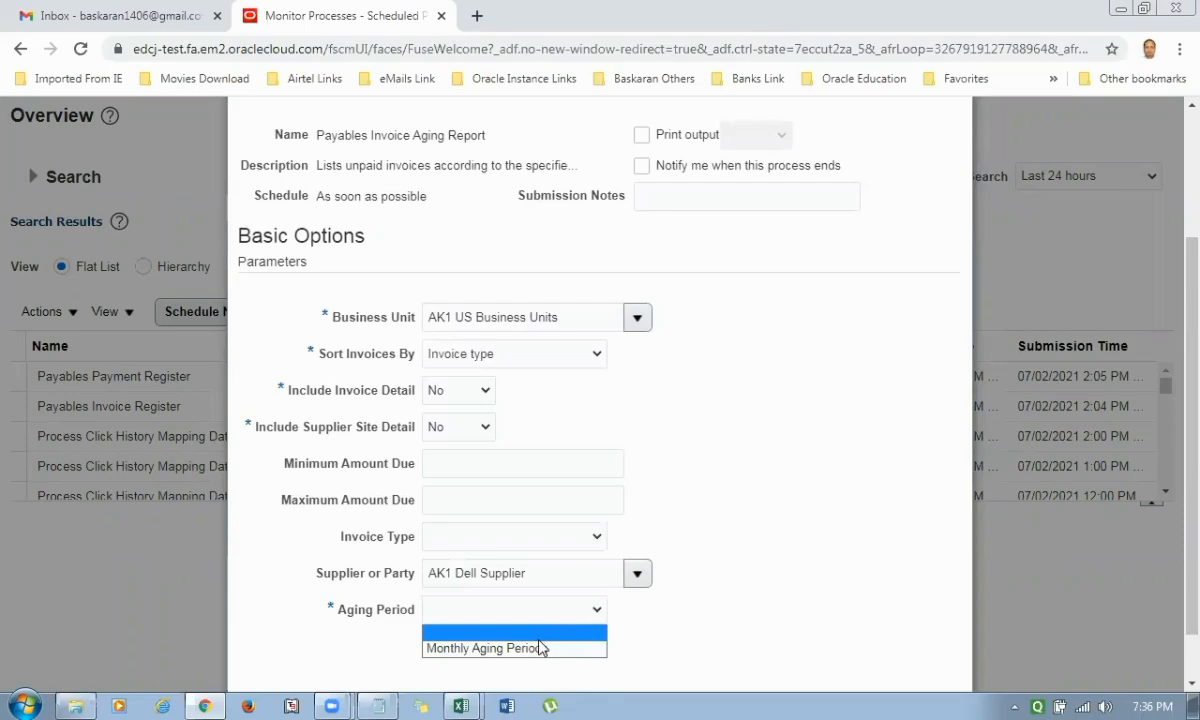
{"action": "left_click", "coordinate": [544, 645]}
{"action": "scroll", "coordinate": [825, 527], "scroll_direction": "up", "scroll_amount": 2}
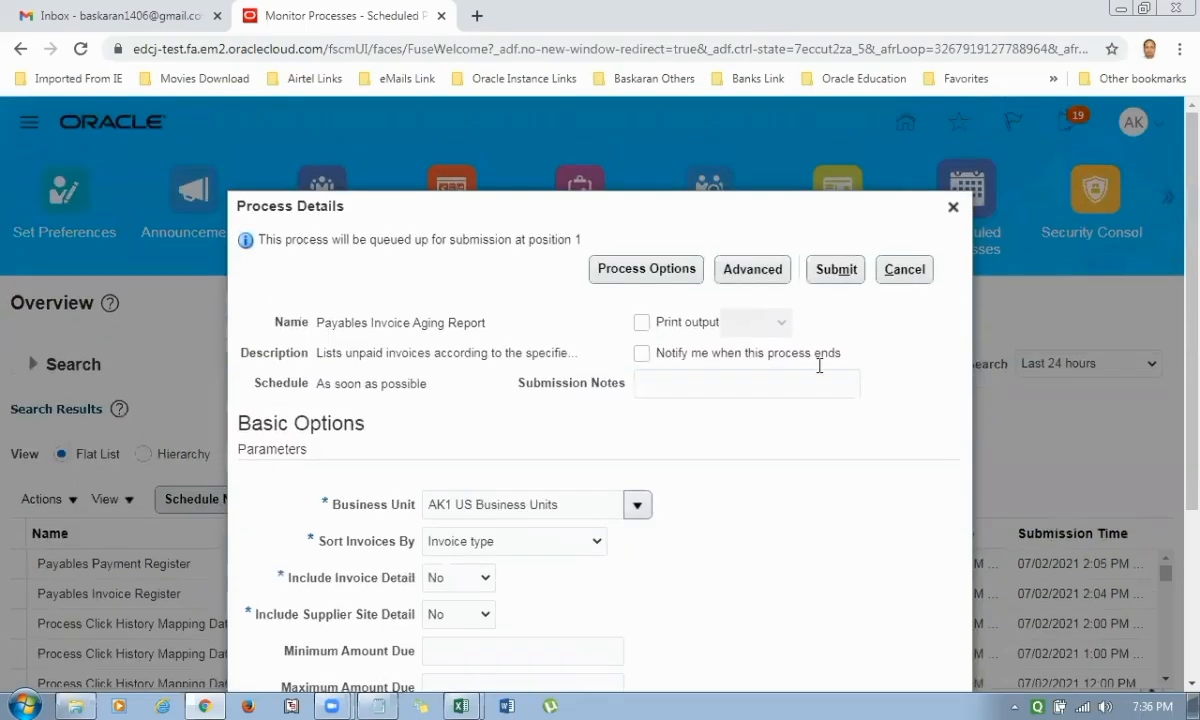
{"action": "left_click", "coordinate": [836, 269]}
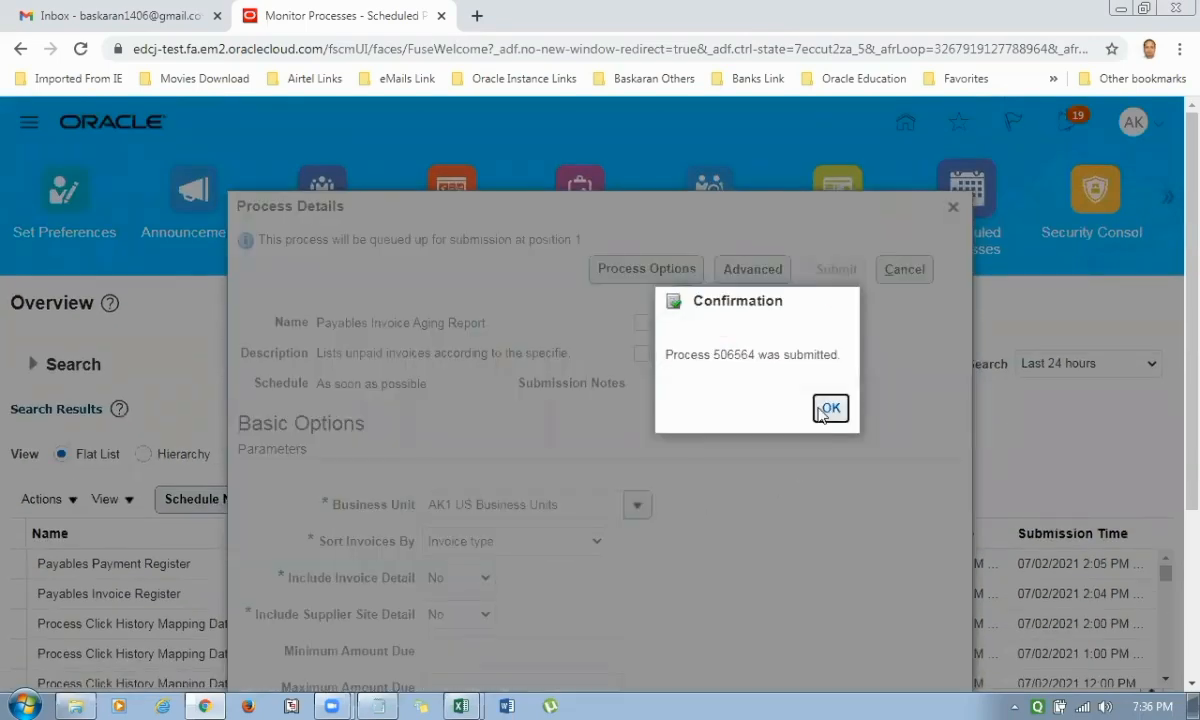
{"action": "left_click", "coordinate": [828, 407]}
Open the Default Document output of the Payables Invoice Register process from the process list.
{"action": "scroll", "coordinate": [590, 420], "scroll_direction": "down", "scroll_amount": 2}
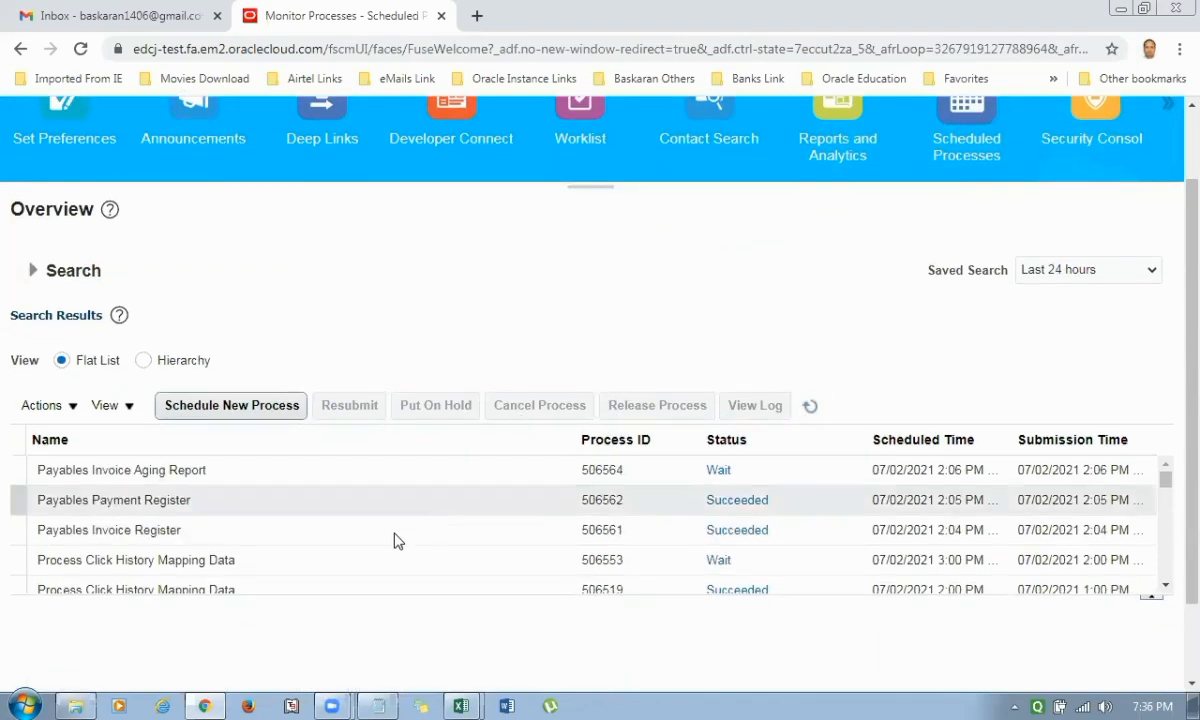
{"action": "left_click", "coordinate": [293, 537]}
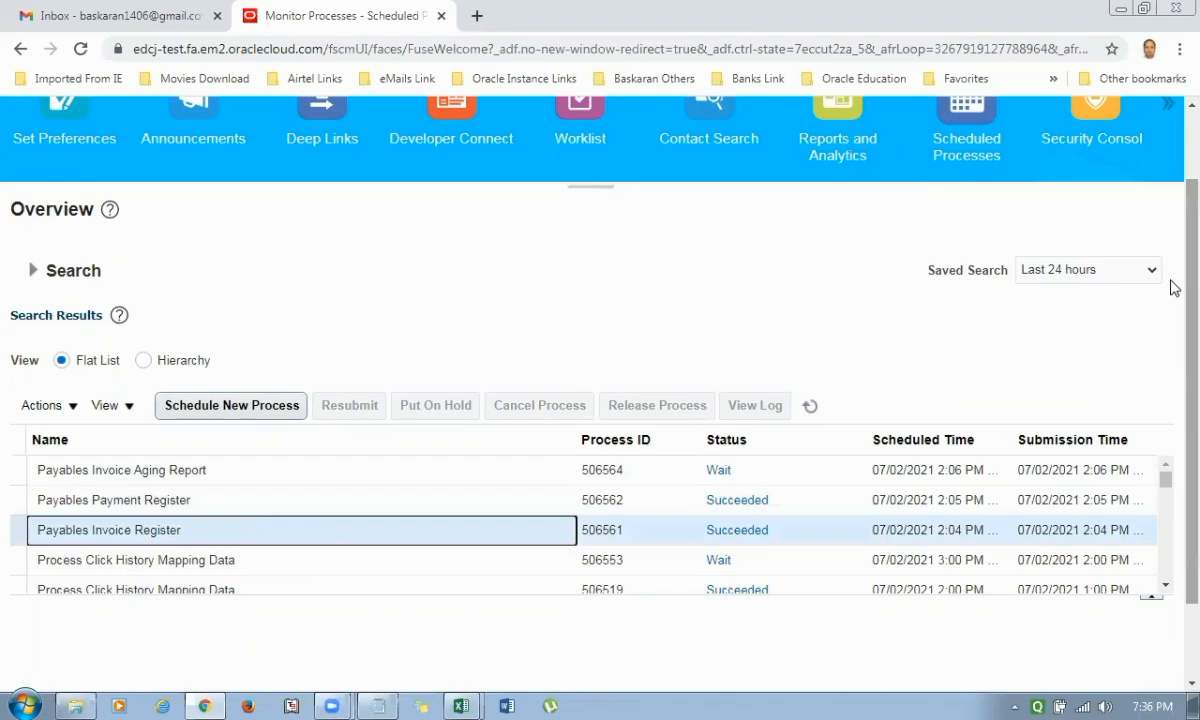
{"action": "scroll", "coordinate": [509, 536], "scroll_direction": "down", "scroll_amount": 4}
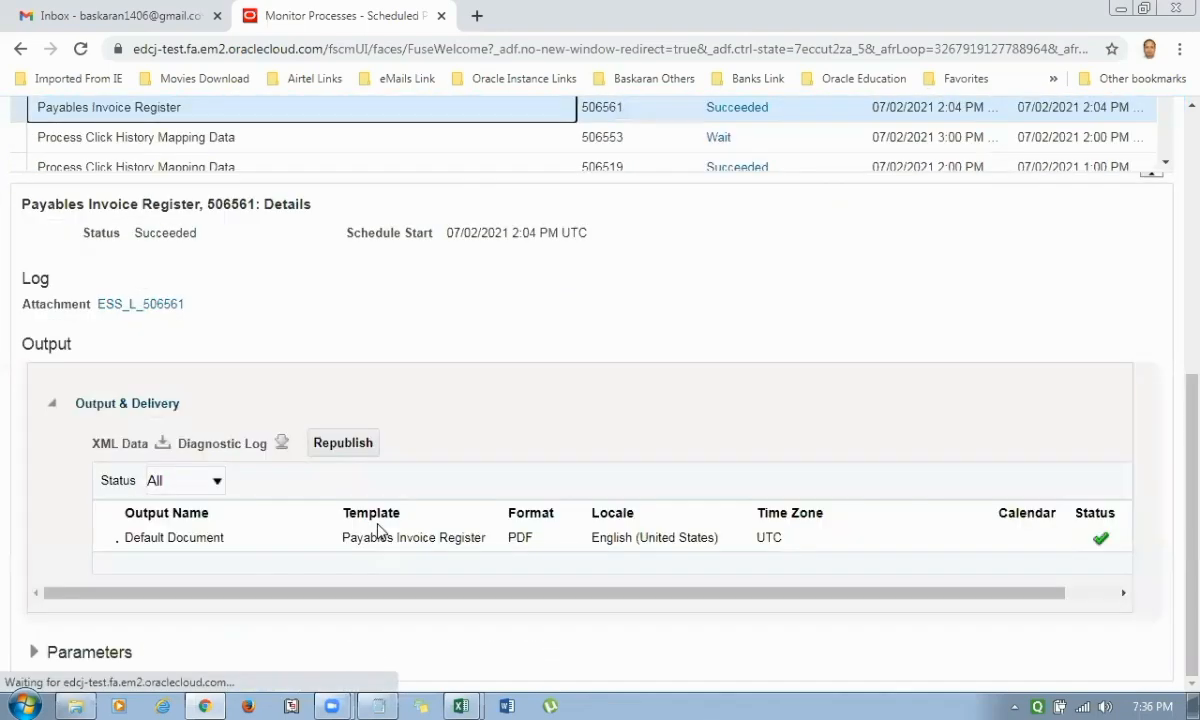
{"action": "left_click", "coordinate": [200, 537]}
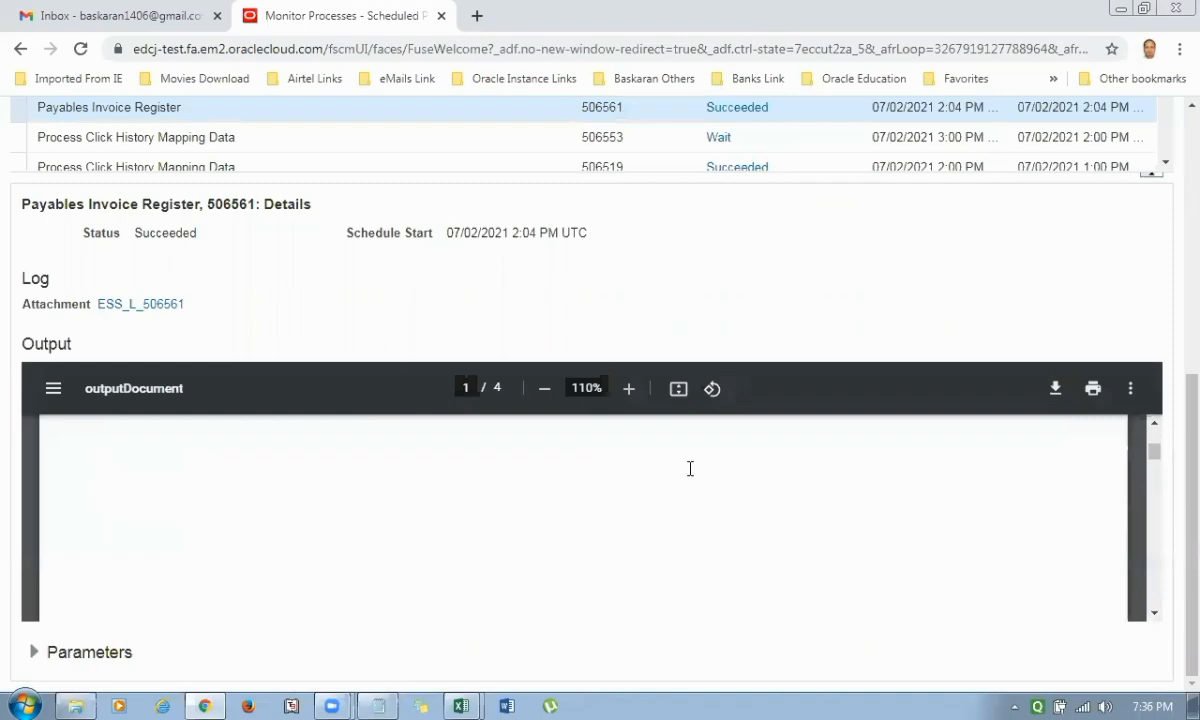
Examine the Payables Invoice Register report's invoice lines, distributions, accounting status and supplier summary totals.
{"action": "scroll", "coordinate": [690, 468], "scroll_direction": "down", "scroll_amount": 5}
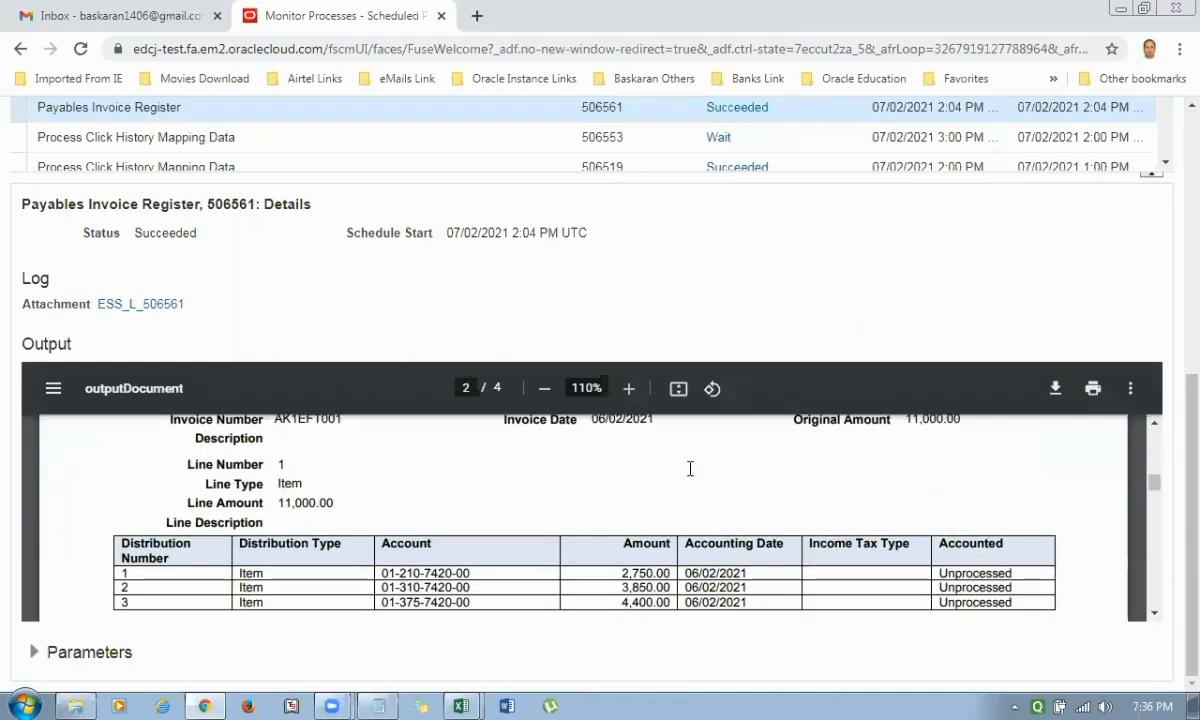
{"action": "scroll", "coordinate": [690, 468], "scroll_direction": "down", "scroll_amount": 2}
{"action": "scroll", "coordinate": [266, 487], "scroll_direction": "up", "scroll_amount": 2}
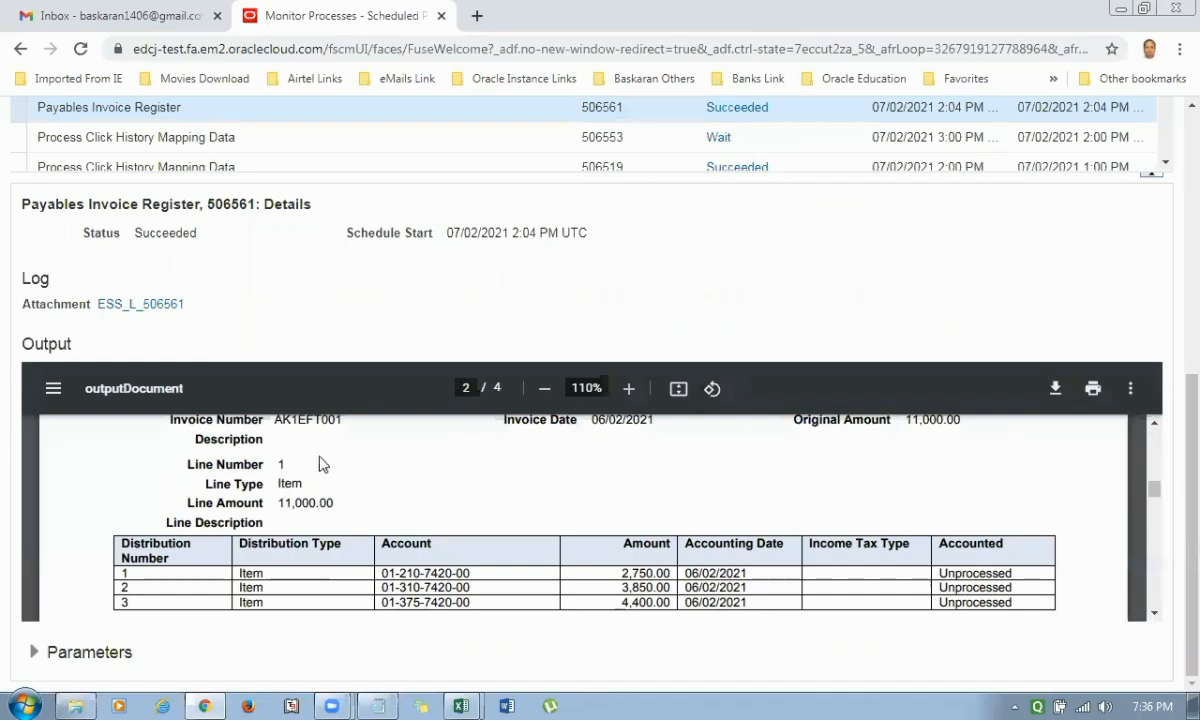
{"action": "scroll", "coordinate": [395, 530], "scroll_direction": "down", "scroll_amount": 2}
{"action": "scroll", "coordinate": [399, 532], "scroll_direction": "down", "scroll_amount": 3}
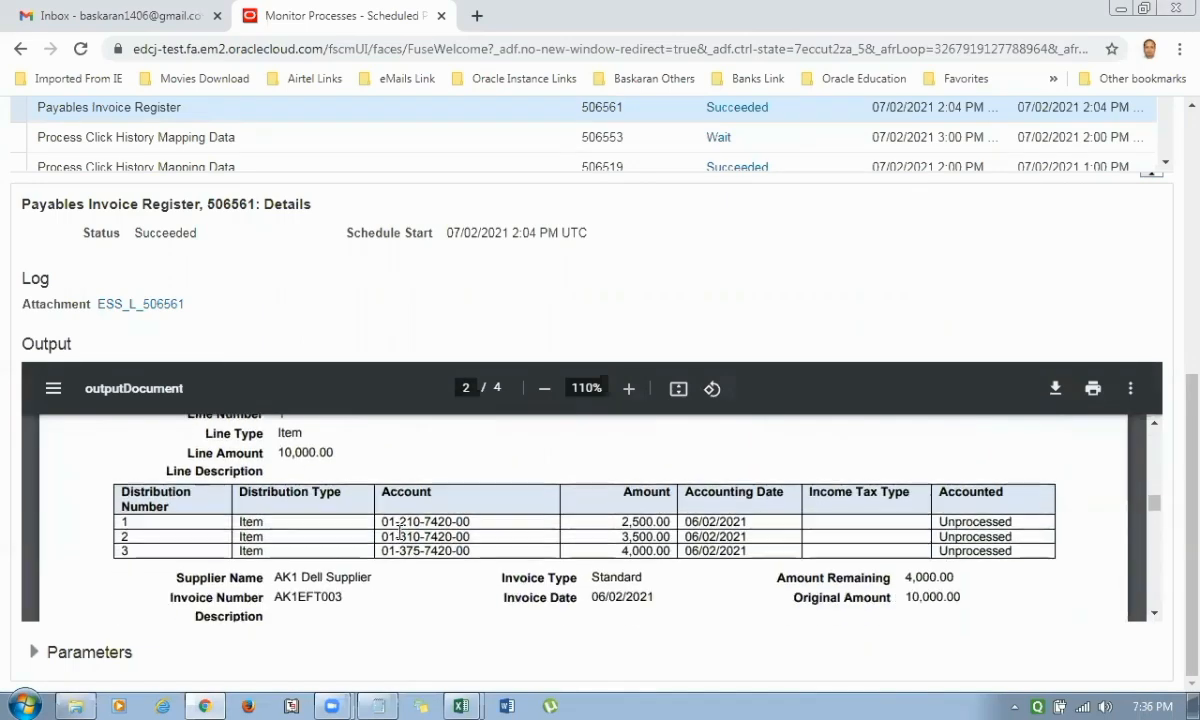
{"action": "scroll", "coordinate": [409, 543], "scroll_direction": "down", "scroll_amount": 5}
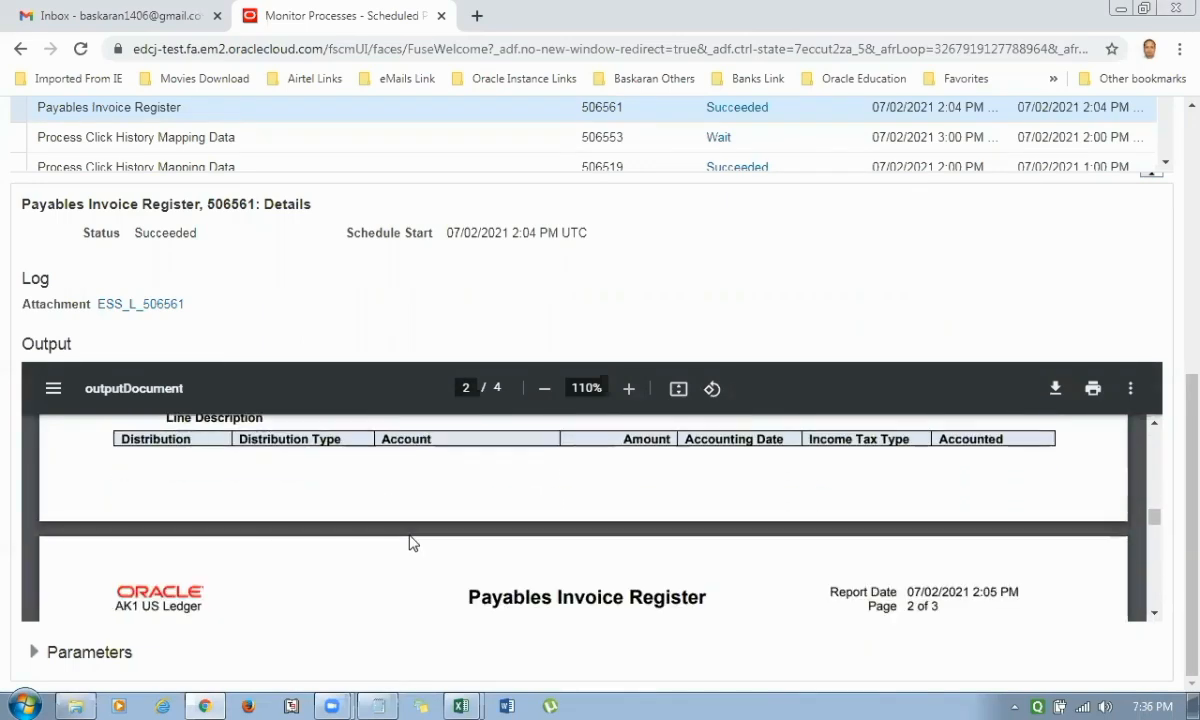
{"action": "scroll", "coordinate": [409, 543], "scroll_direction": "down", "scroll_amount": 6}
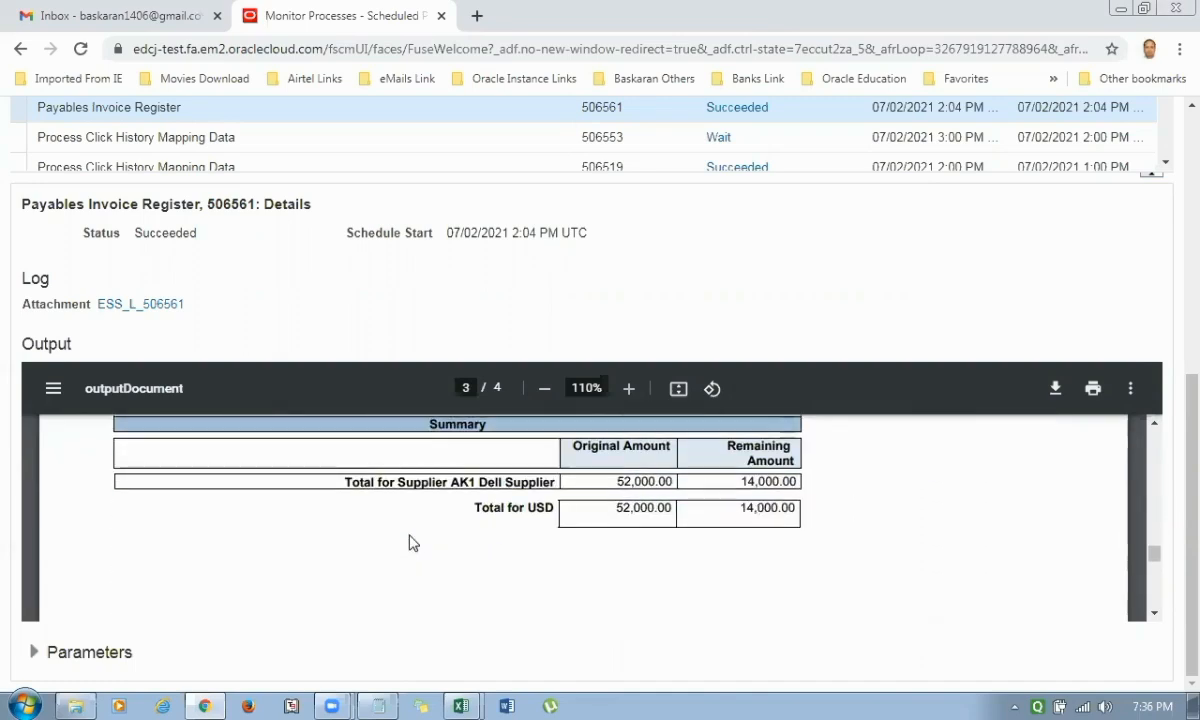
{"action": "scroll", "coordinate": [409, 543], "scroll_direction": "up", "scroll_amount": 5}
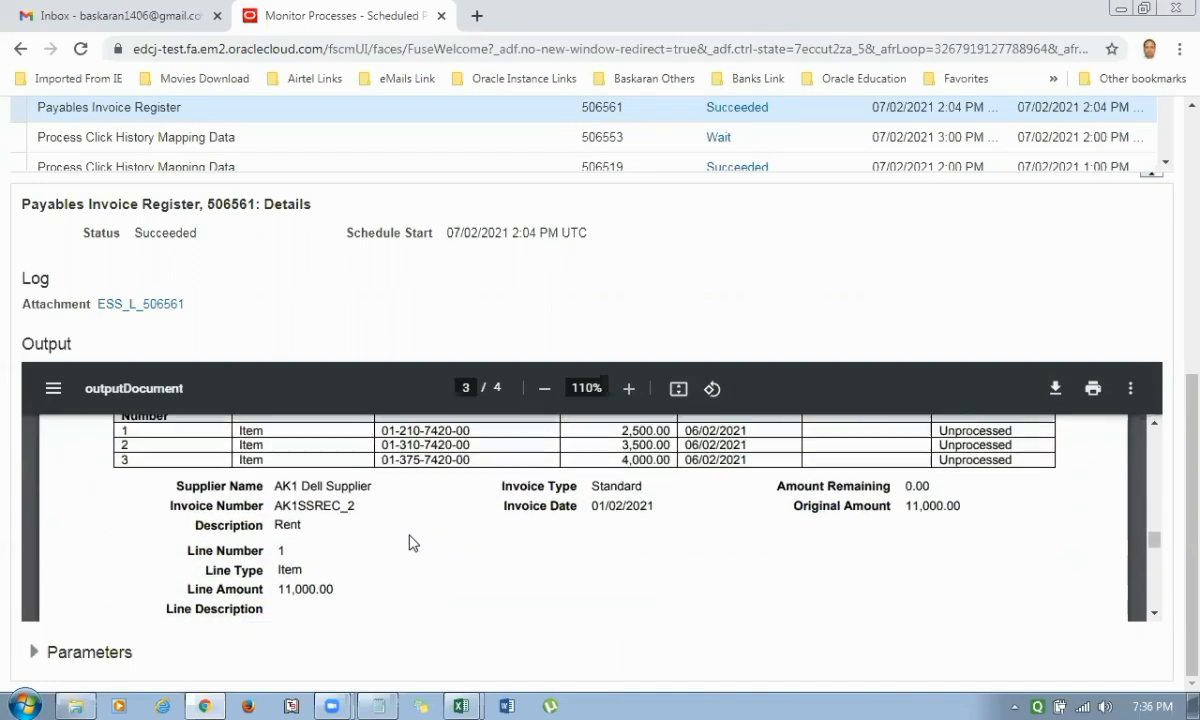
{"action": "scroll", "coordinate": [409, 543], "scroll_direction": "up", "scroll_amount": 1}
{"action": "scroll", "coordinate": [409, 543], "scroll_direction": "up", "scroll_amount": 5}
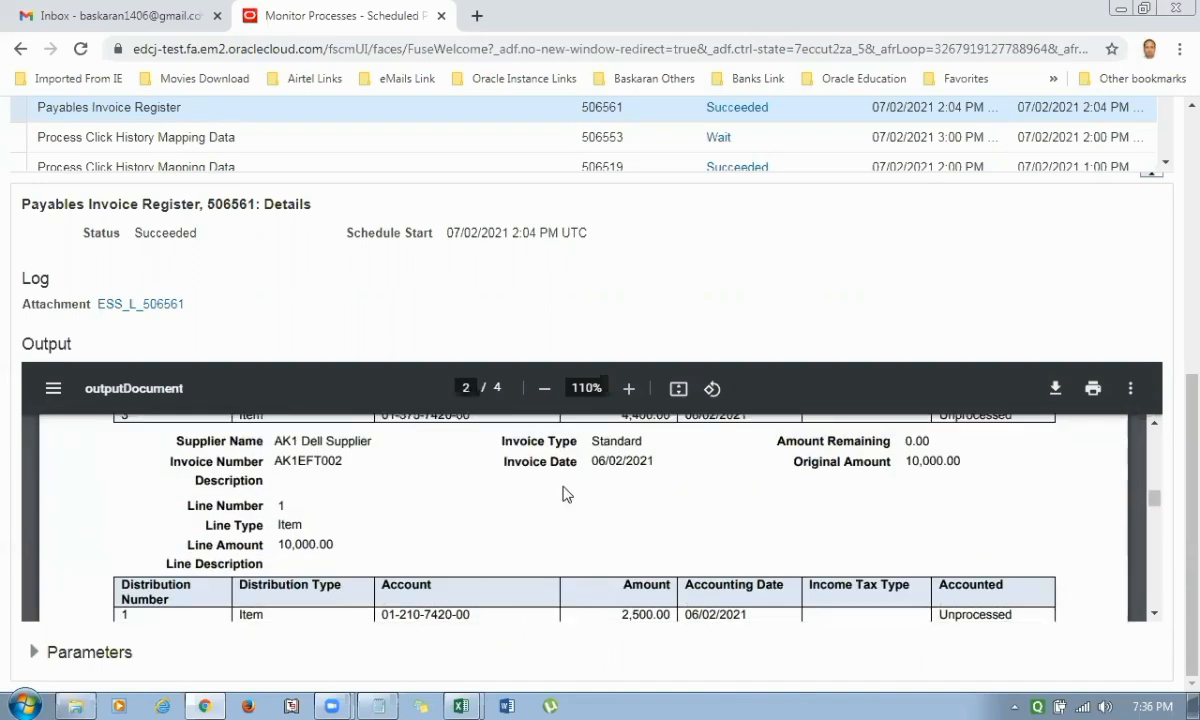
{"action": "scroll", "coordinate": [538, 500], "scroll_direction": "up", "scroll_amount": 3}
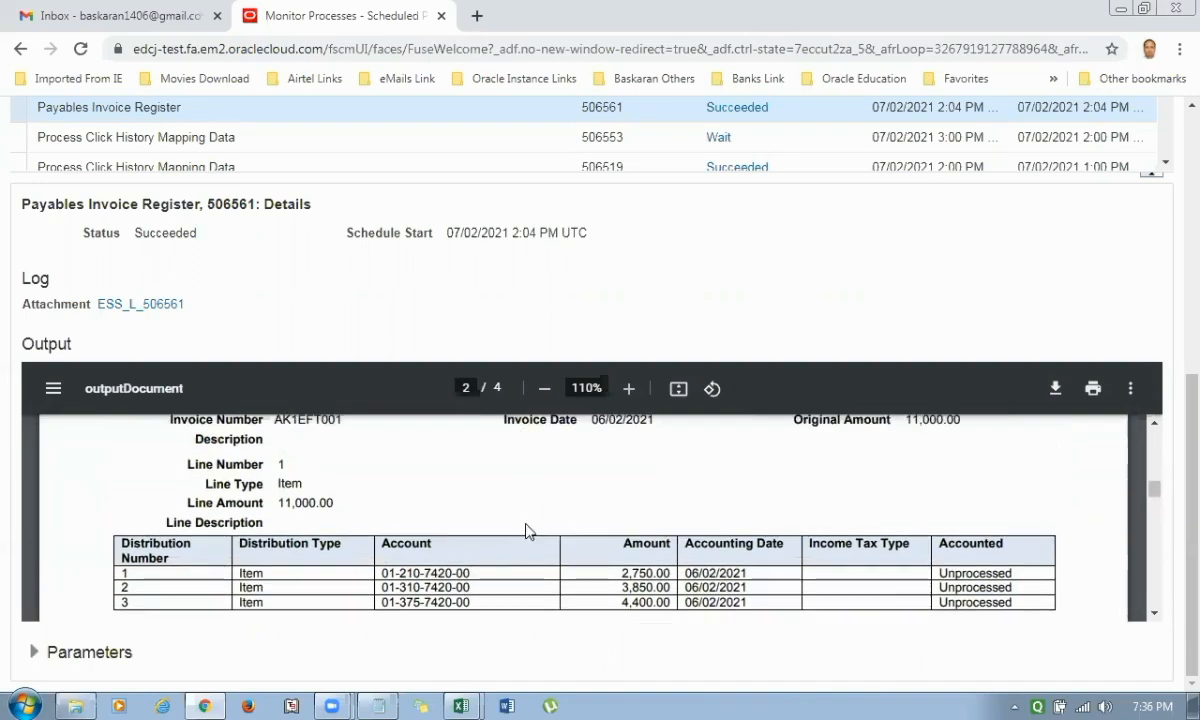
{"action": "scroll", "coordinate": [528, 524], "scroll_direction": "up", "scroll_amount": 1}
{"action": "scroll", "coordinate": [528, 524], "scroll_direction": "up", "scroll_amount": 3}
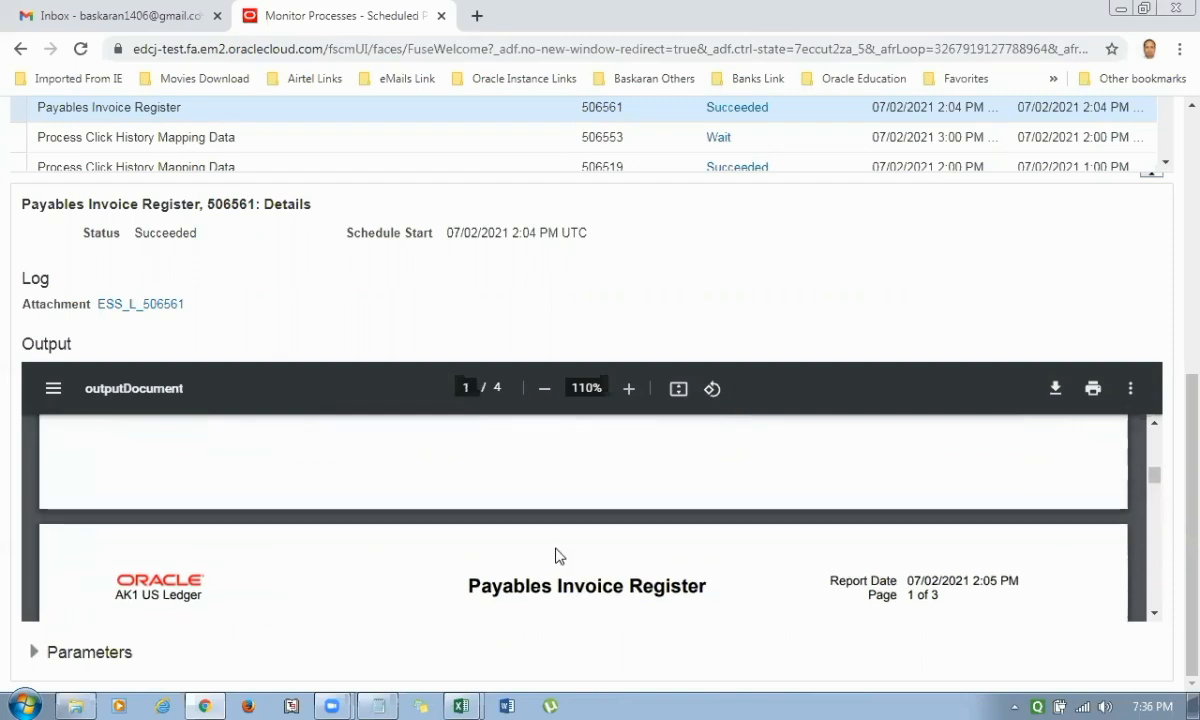
{"action": "scroll", "coordinate": [556, 542], "scroll_direction": "up", "scroll_amount": 2}
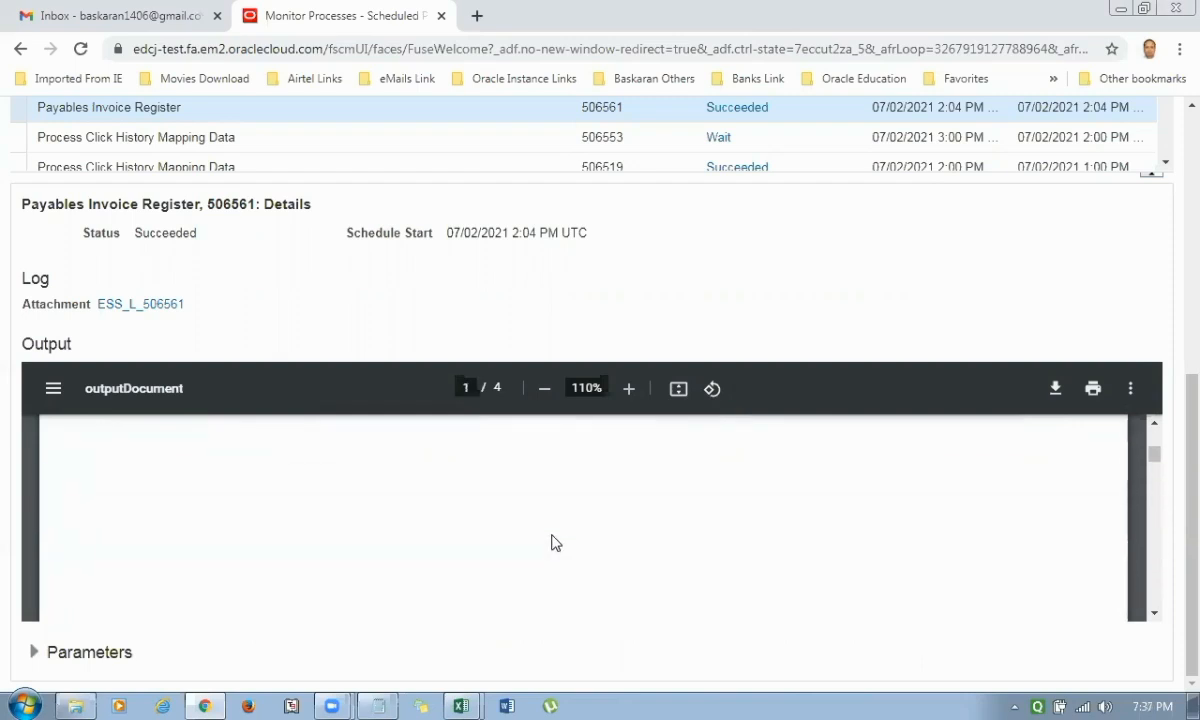
Select the Payables Payment Register process in the list and open its Default Document output.
{"action": "scroll", "coordinate": [545, 400], "scroll_direction": "up", "scroll_amount": 2}
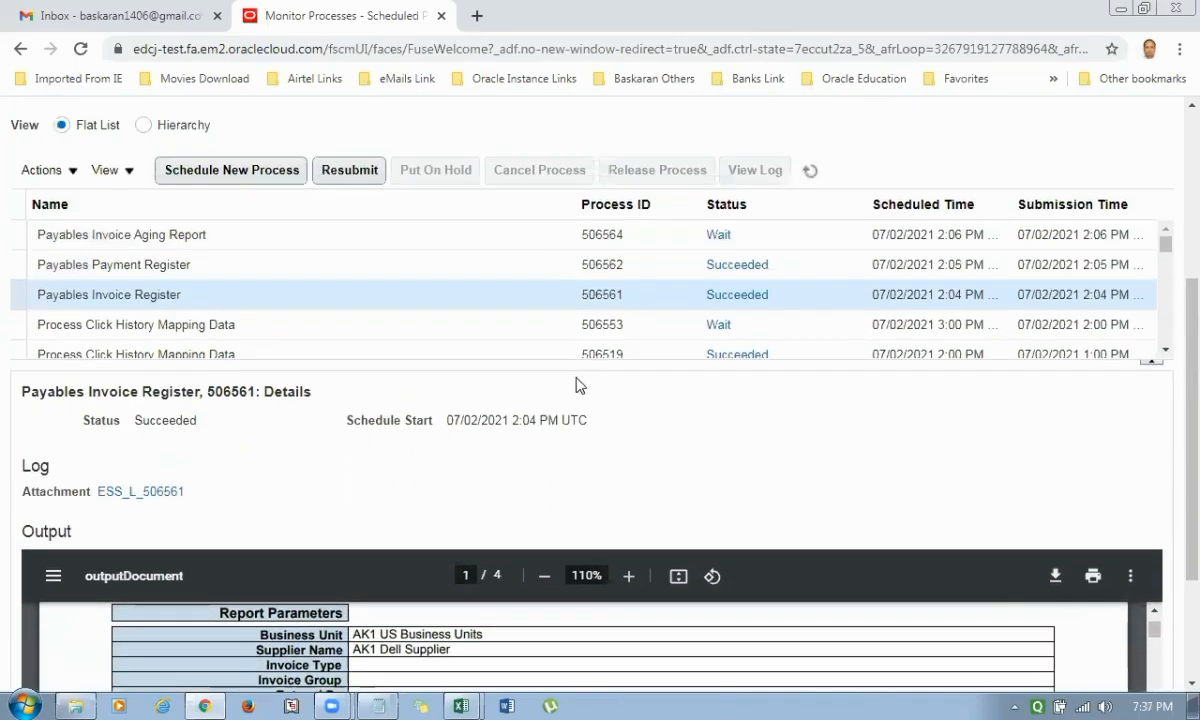
{"action": "left_click", "coordinate": [199, 266]}
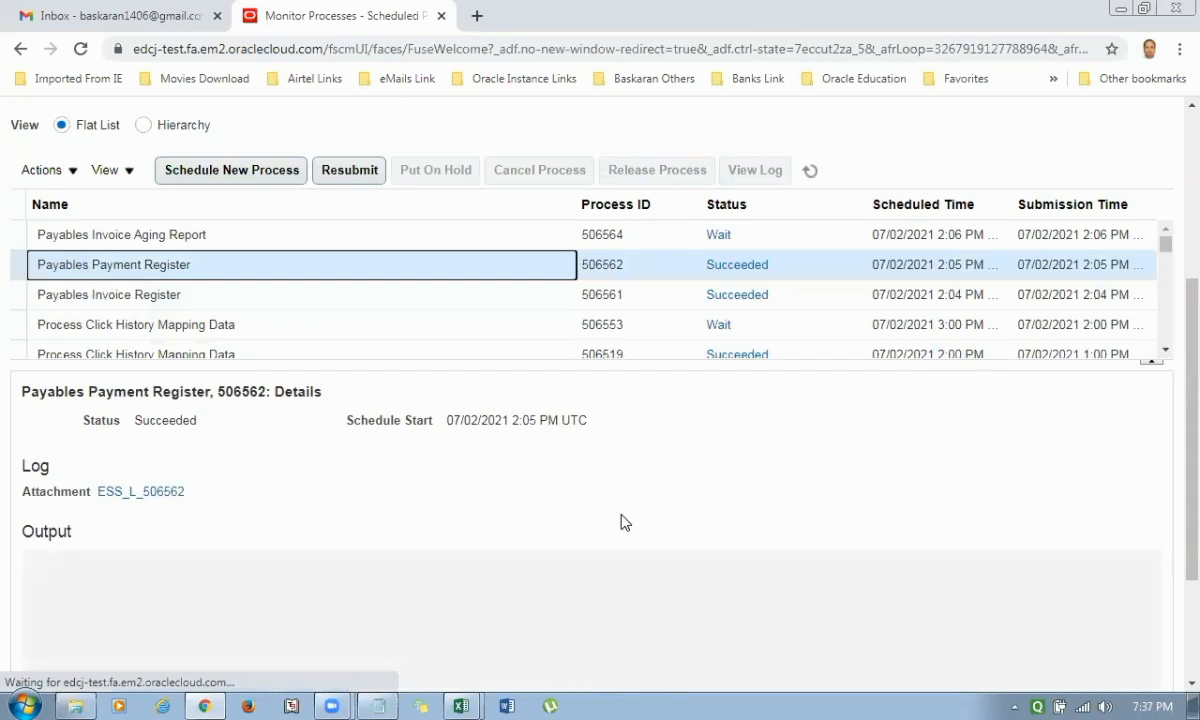
{"action": "scroll", "coordinate": [621, 521], "scroll_direction": "down", "scroll_amount": 2}
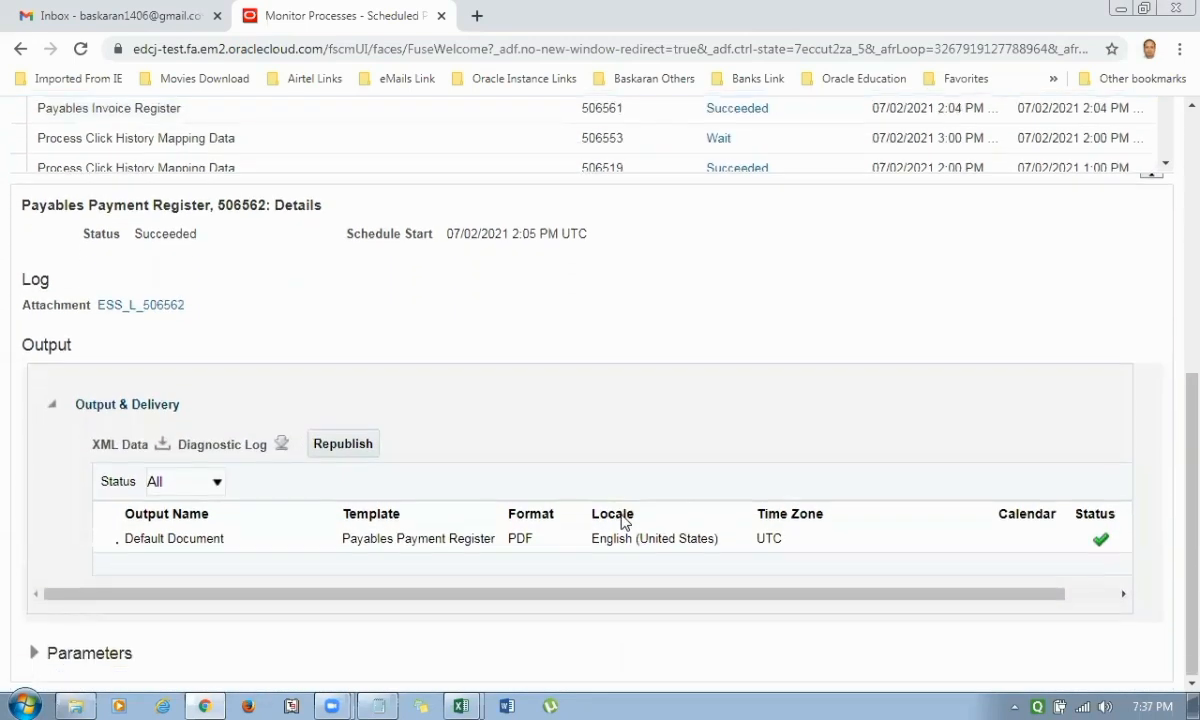
{"action": "left_click", "coordinate": [191, 540]}
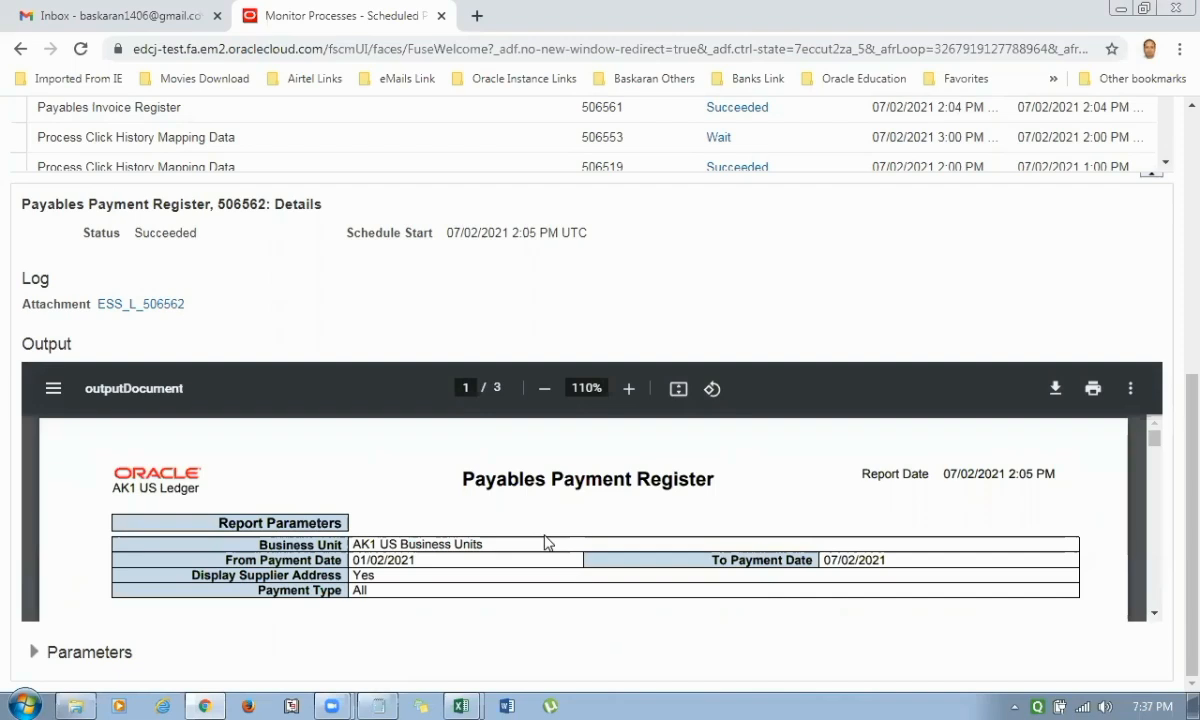
Examine the Payables Payment Register report's payments by bank and payment document, including amounts, statuses and currency totals.
{"action": "scroll", "coordinate": [547, 542], "scroll_direction": "down", "scroll_amount": 1}
{"action": "scroll", "coordinate": [547, 542], "scroll_direction": "down", "scroll_amount": 1}
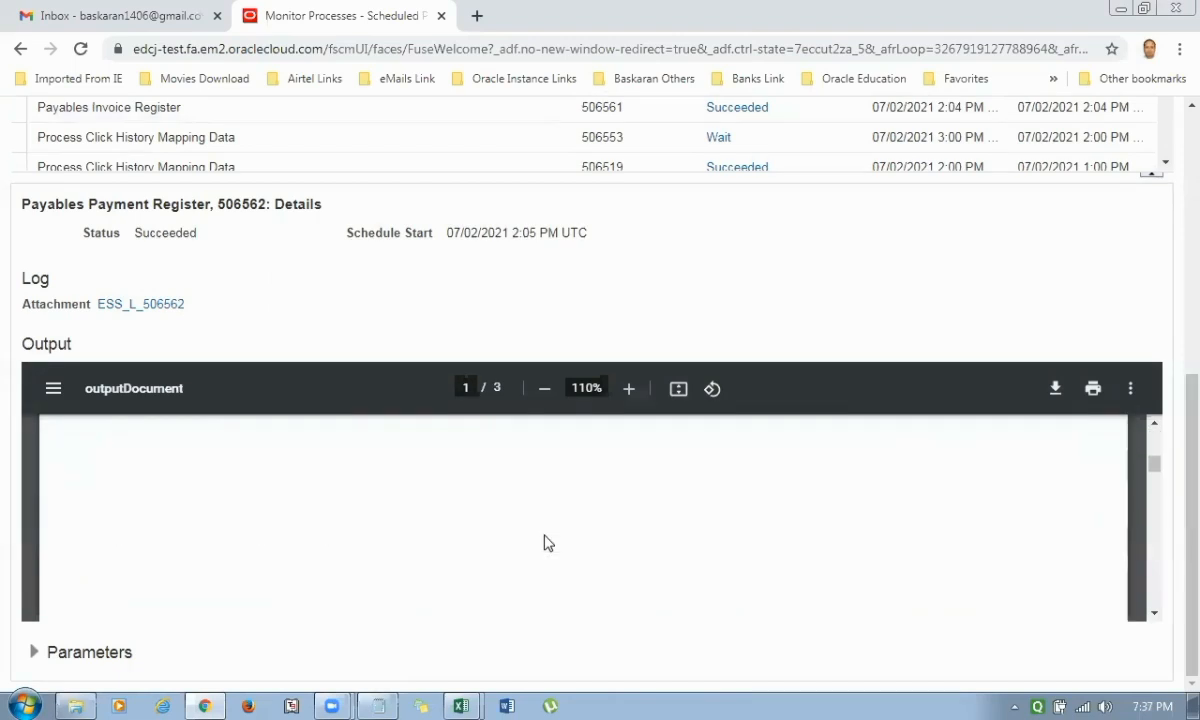
{"action": "scroll", "coordinate": [547, 542], "scroll_direction": "down", "scroll_amount": 3}
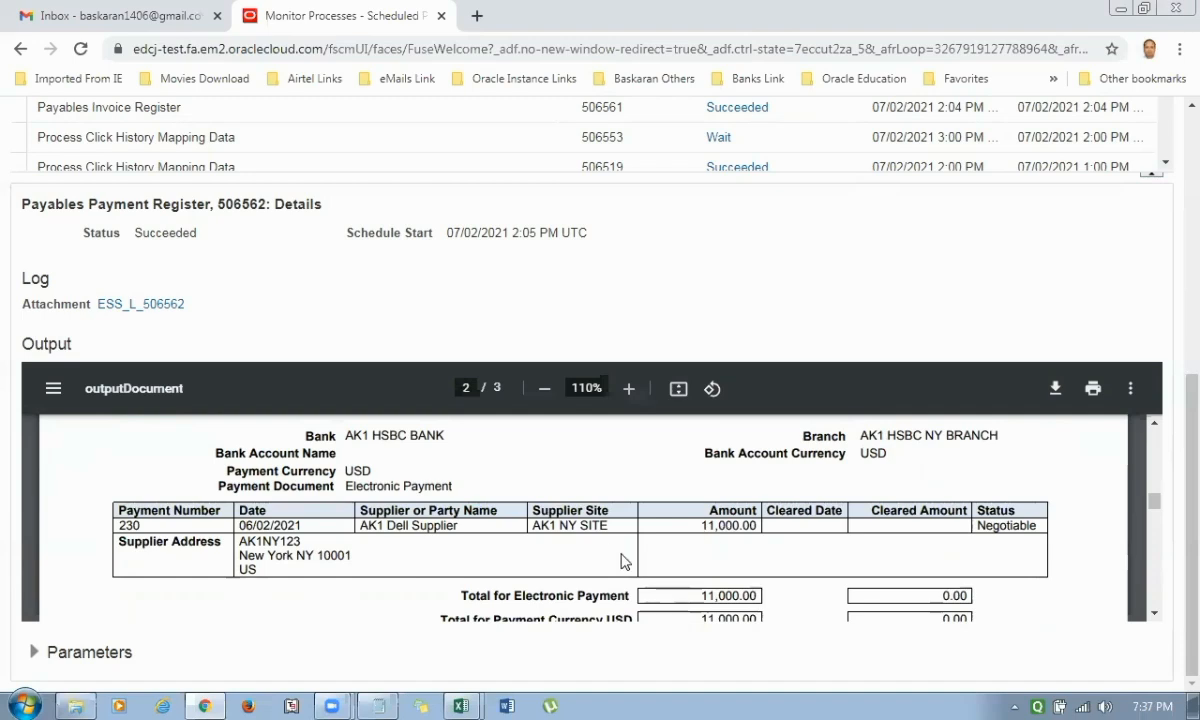
{"action": "scroll", "coordinate": [620, 562], "scroll_direction": "down", "scroll_amount": 3}
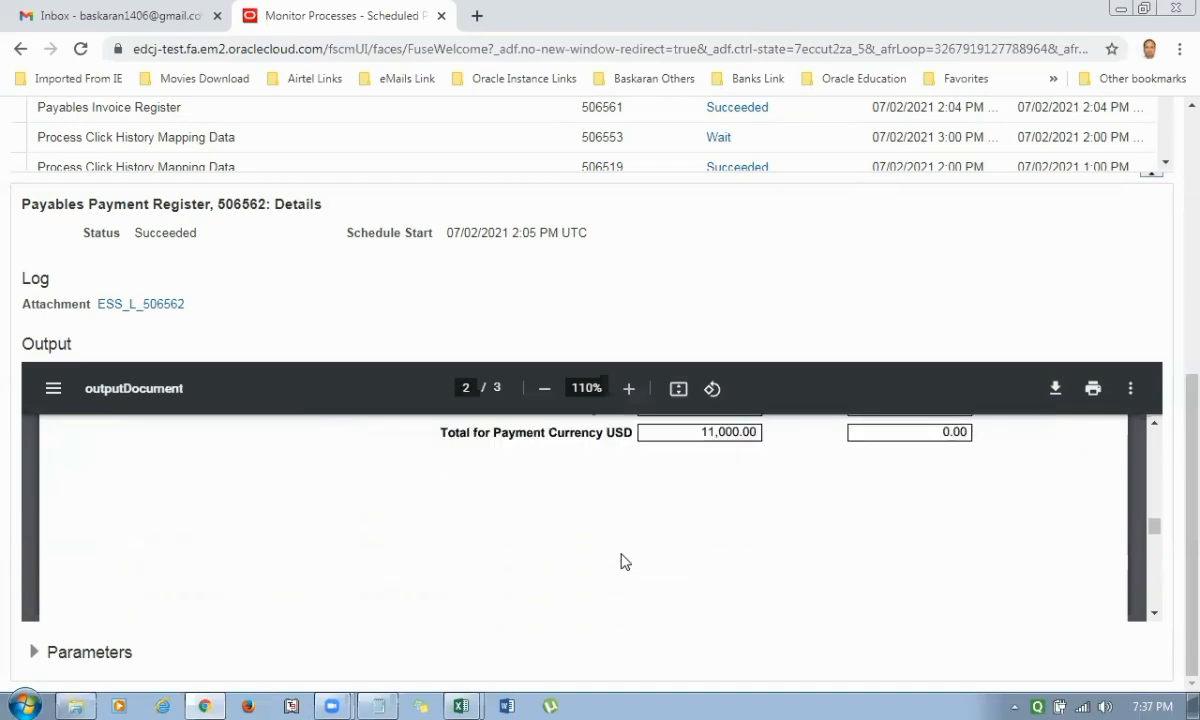
{"action": "scroll", "coordinate": [620, 562], "scroll_direction": "down", "scroll_amount": 8}
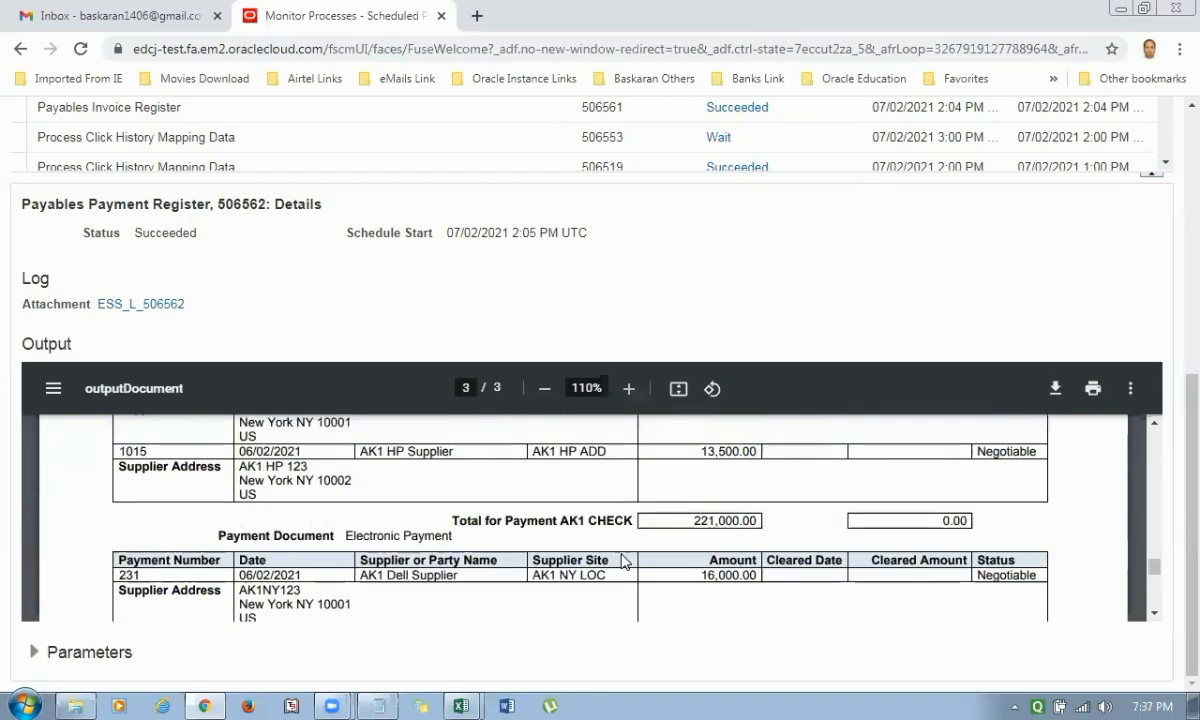
{"action": "scroll", "coordinate": [700, 500], "scroll_direction": "down", "scroll_amount": 1}
{"action": "scroll", "coordinate": [691, 471], "scroll_direction": "up", "scroll_amount": 2}
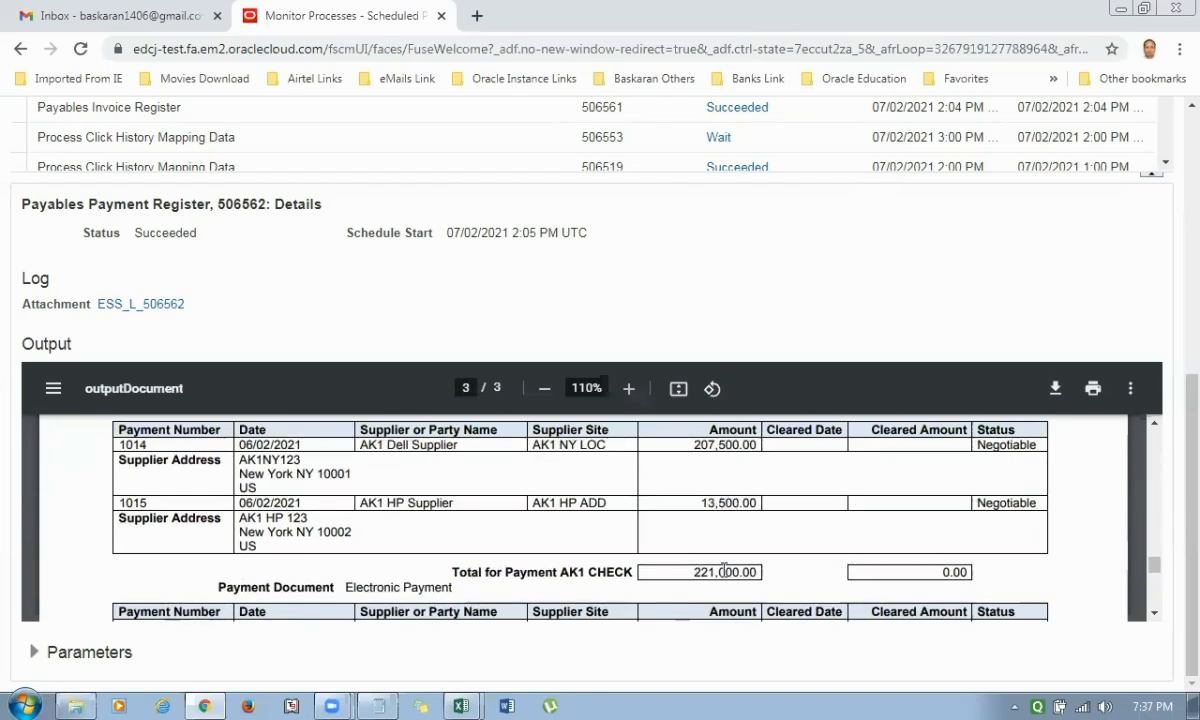
{"action": "scroll", "coordinate": [700, 568], "scroll_direction": "down", "scroll_amount": 1}
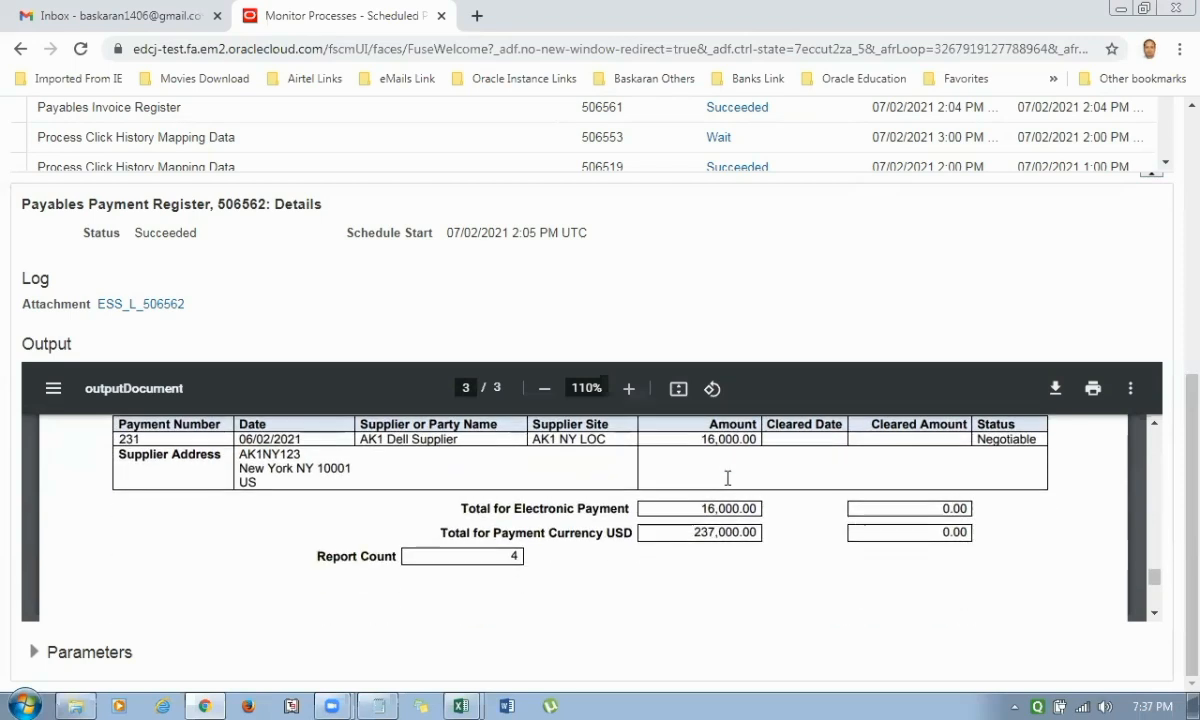
{"action": "scroll", "coordinate": [700, 470], "scroll_direction": "down", "scroll_amount": 1}
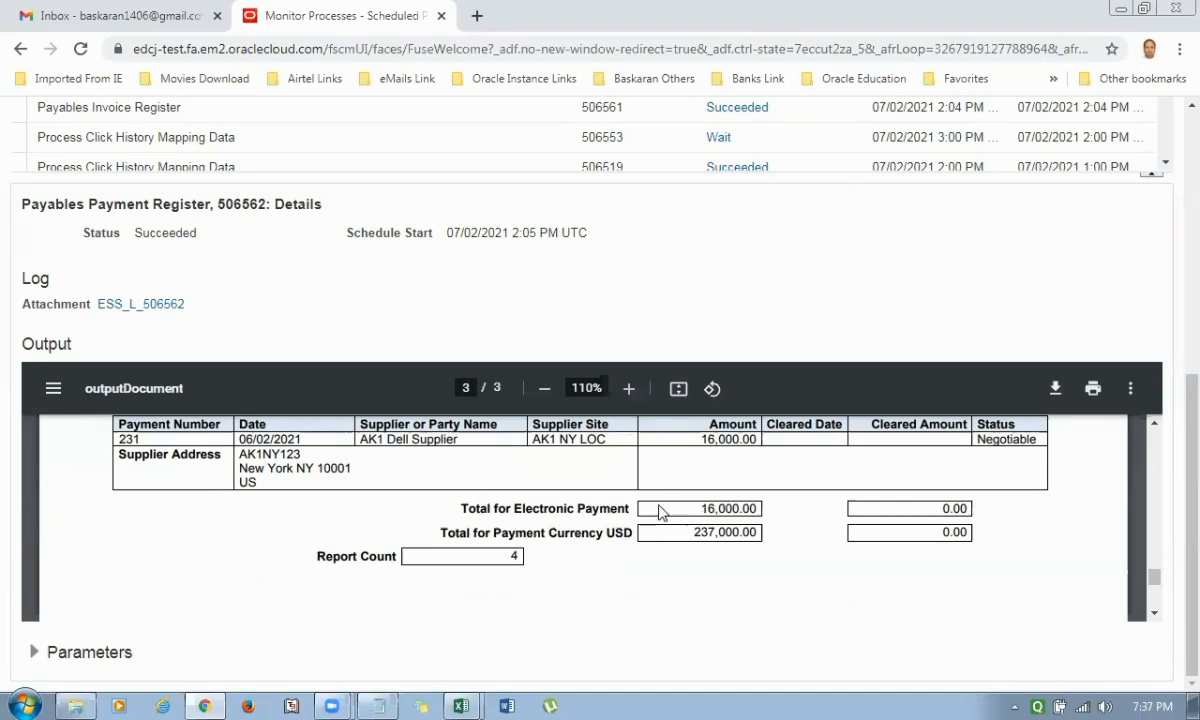
Select the Payables Invoice Aging Report process in the list and open its Default Document output.
{"action": "scroll", "coordinate": [664, 530], "scroll_direction": "up", "scroll_amount": 5}
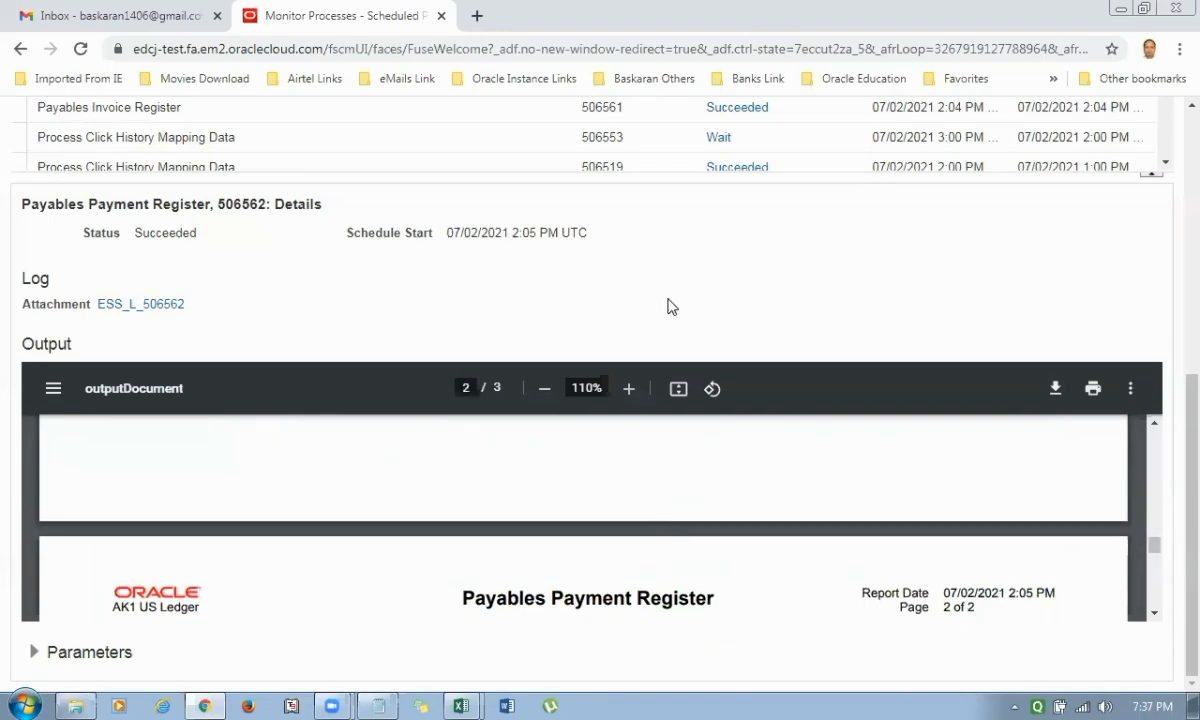
{"action": "scroll", "coordinate": [670, 305], "scroll_direction": "up", "scroll_amount": 2}
{"action": "left_click", "coordinate": [205, 240]}
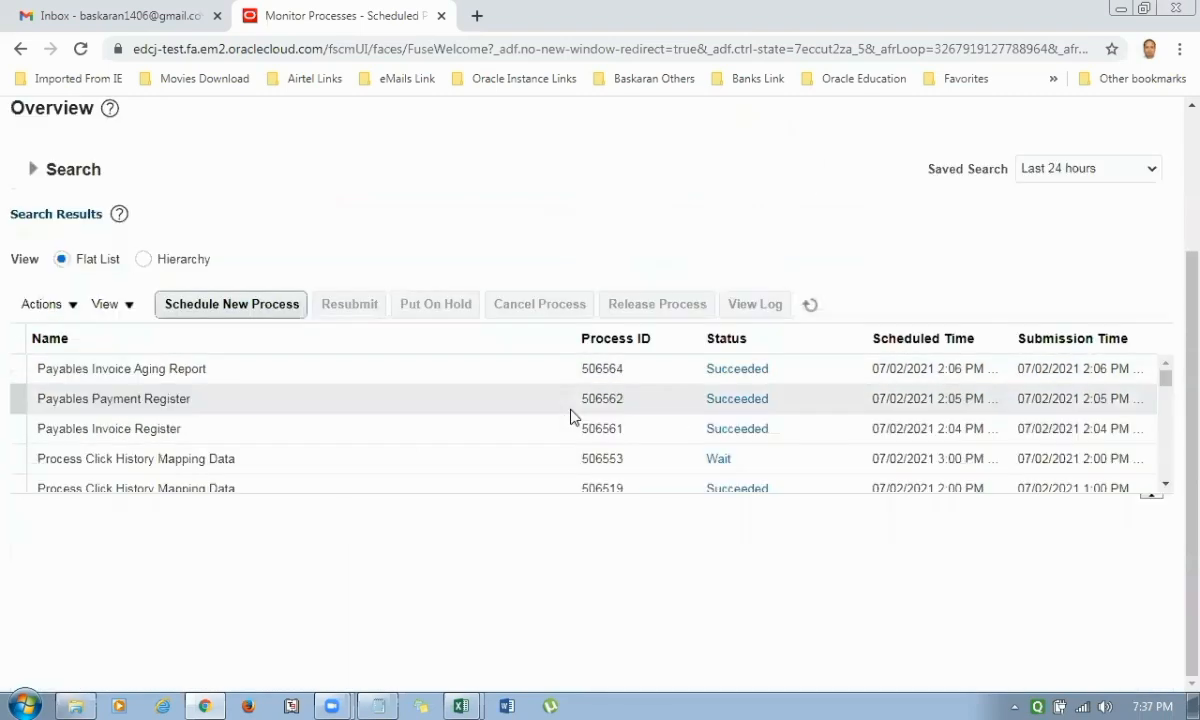
{"action": "left_click", "coordinate": [215, 368]}
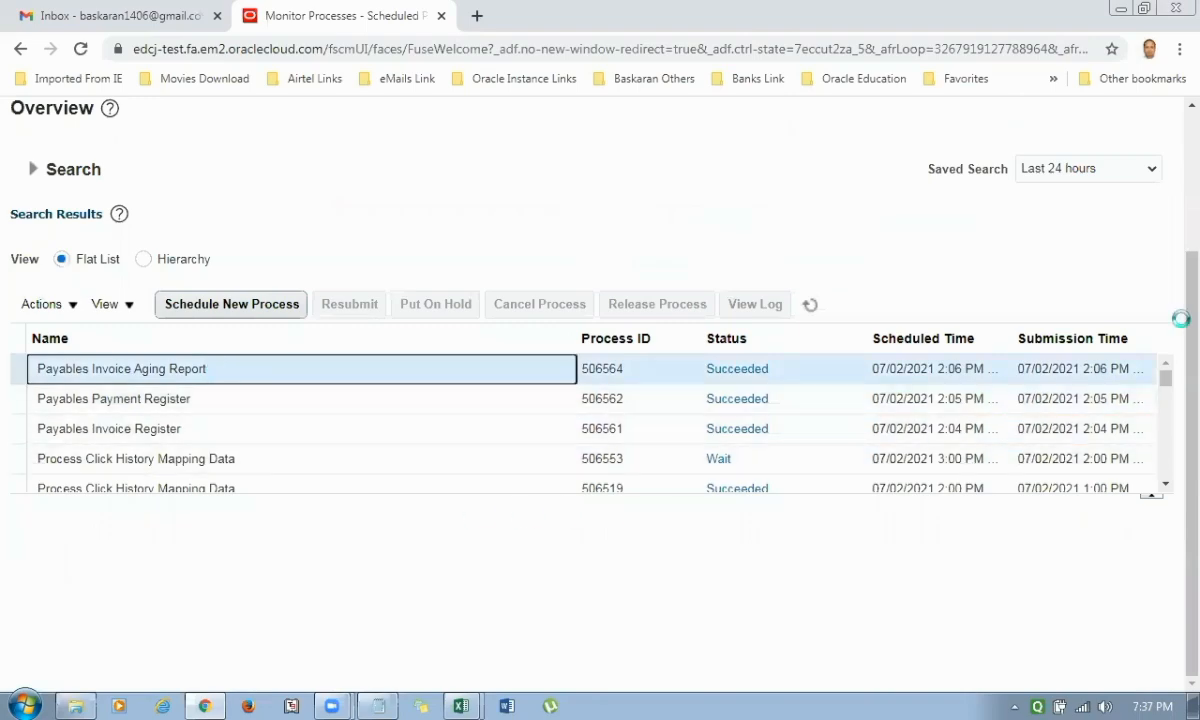
{"action": "scroll", "coordinate": [1173, 360], "scroll_direction": "down", "scroll_amount": 3}
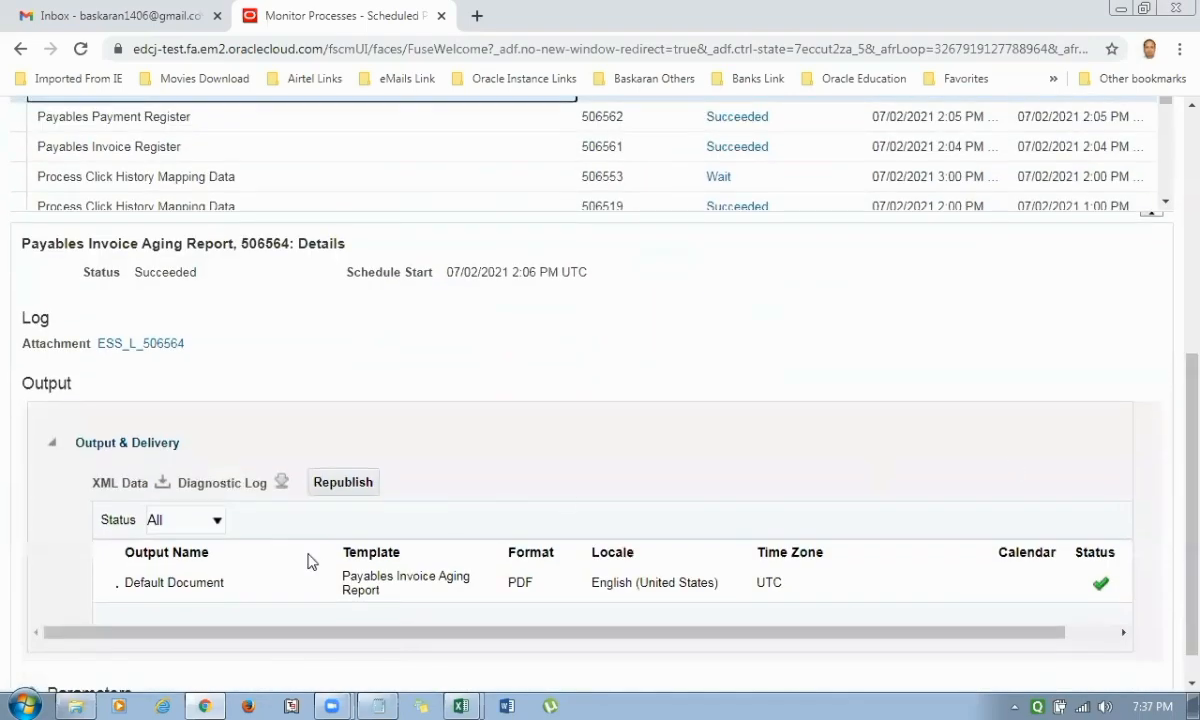
{"action": "left_click", "coordinate": [200, 583]}
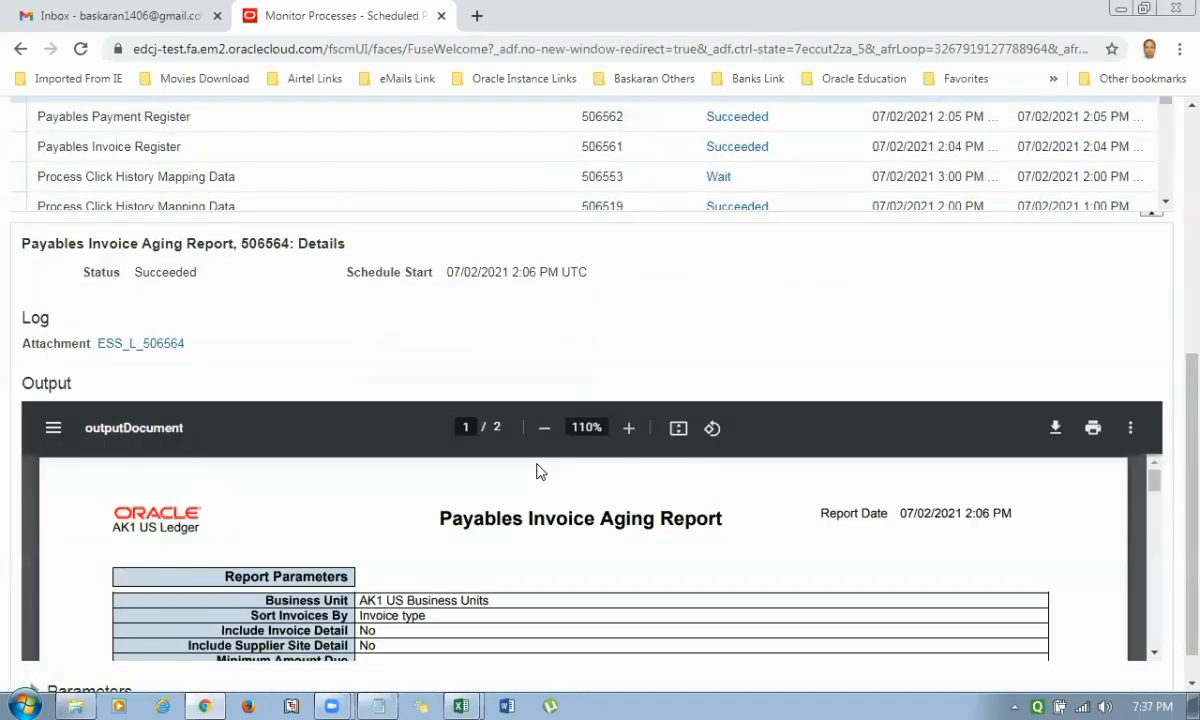
Examine the Payables Invoice Aging Report's parameters, remaining amounts by overdue period and report totals.
{"action": "scroll", "coordinate": [572, 503], "scroll_direction": "down", "scroll_amount": 5}
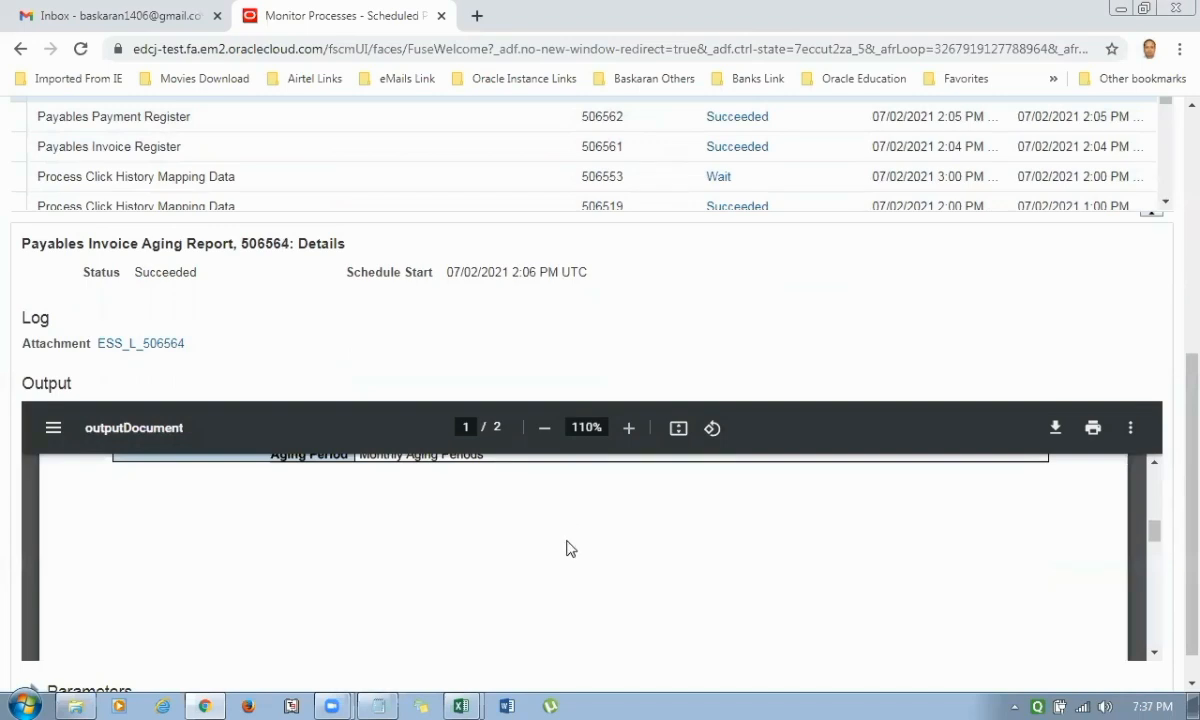
{"action": "scroll", "coordinate": [566, 548], "scroll_direction": "down", "scroll_amount": 6}
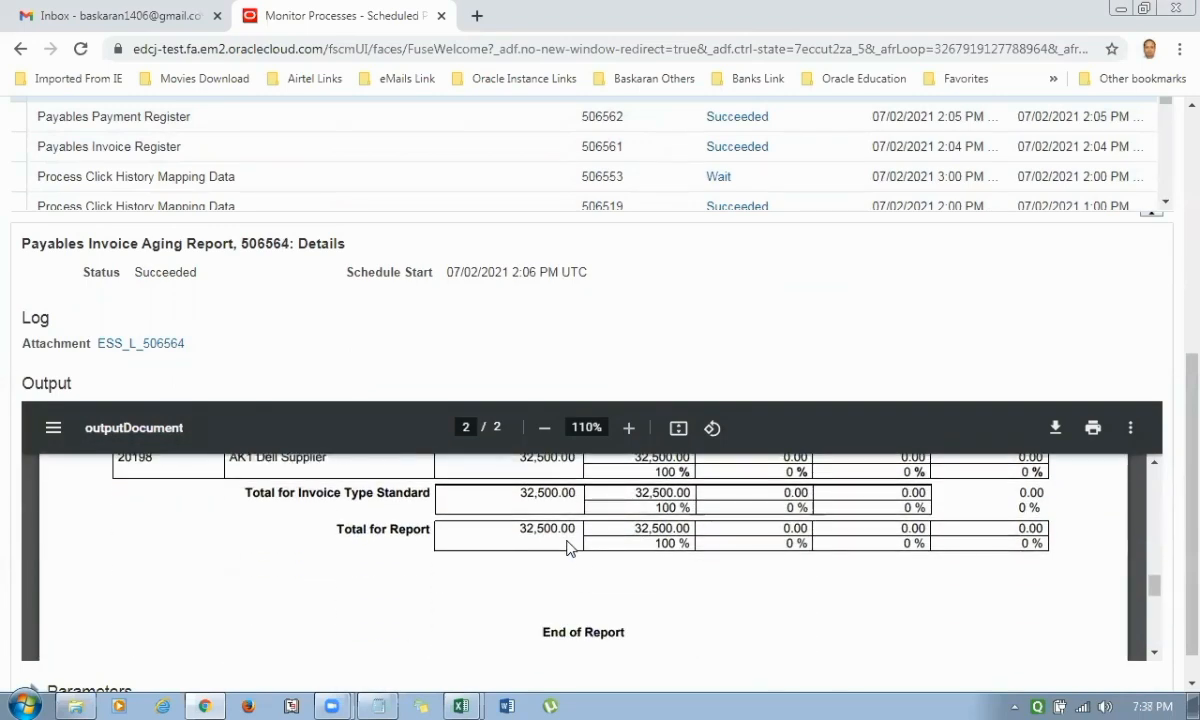
{"action": "scroll", "coordinate": [566, 548], "scroll_direction": "up", "scroll_amount": 2}
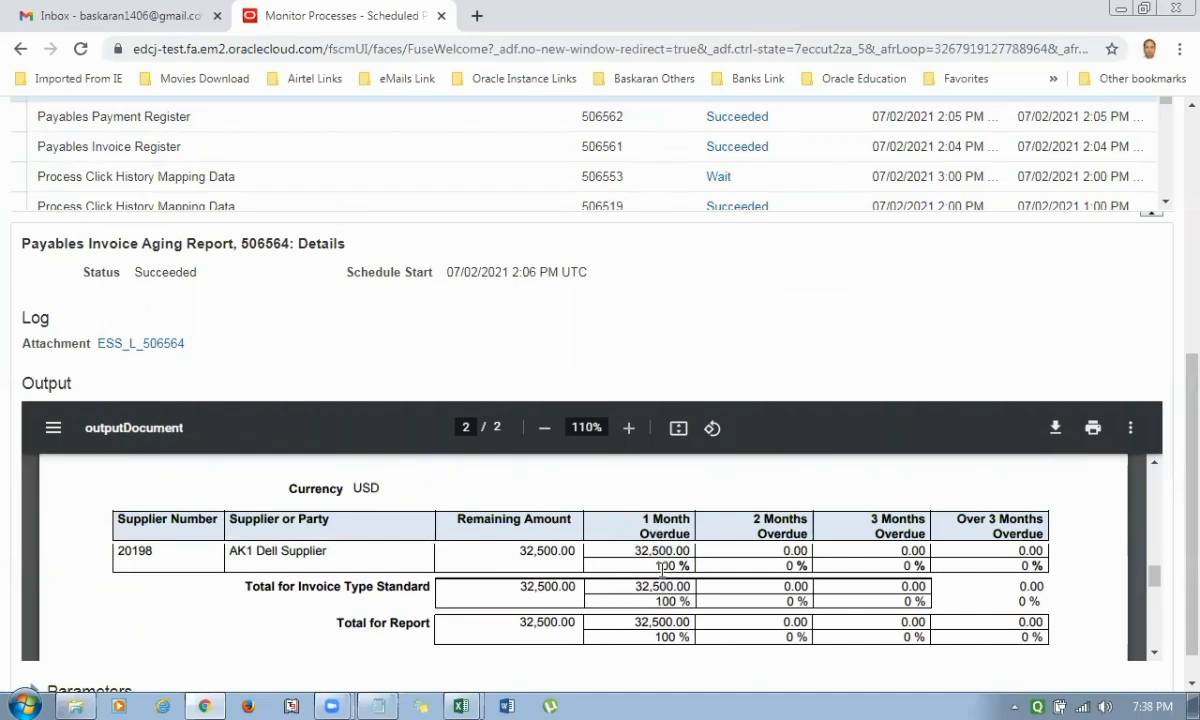
{"action": "scroll", "coordinate": [661, 567], "scroll_direction": "down", "scroll_amount": 5}
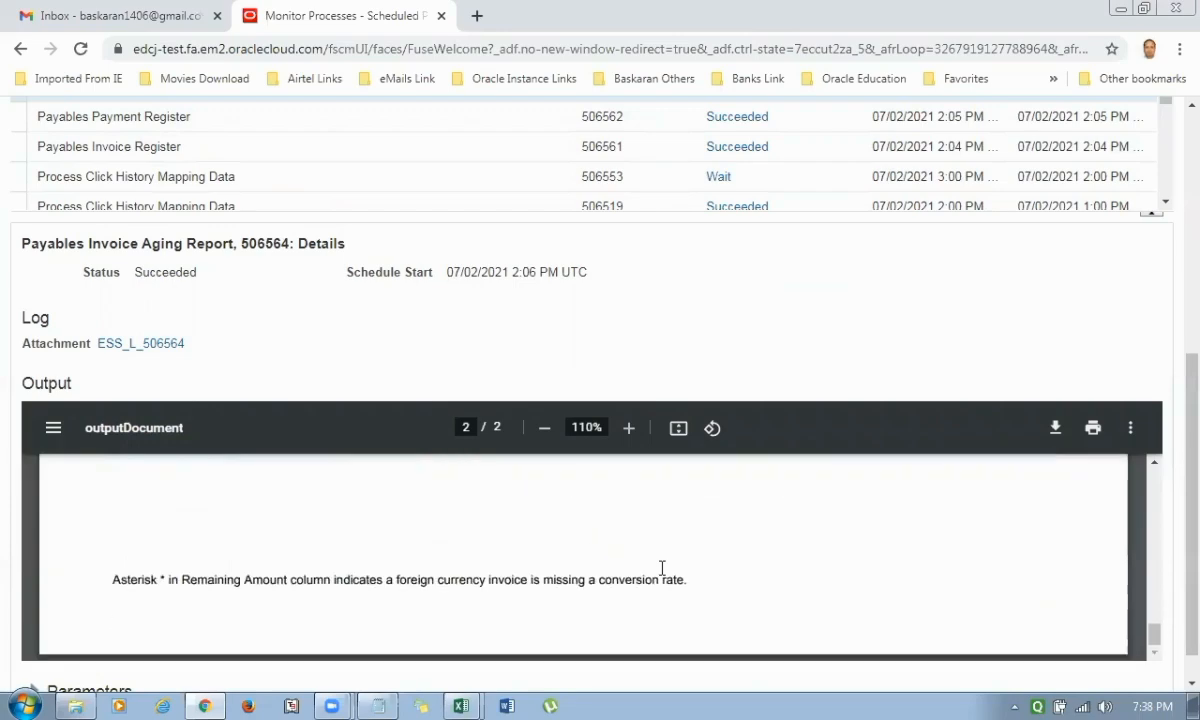
{"action": "scroll", "coordinate": [830, 294], "scroll_direction": "up", "scroll_amount": 5}
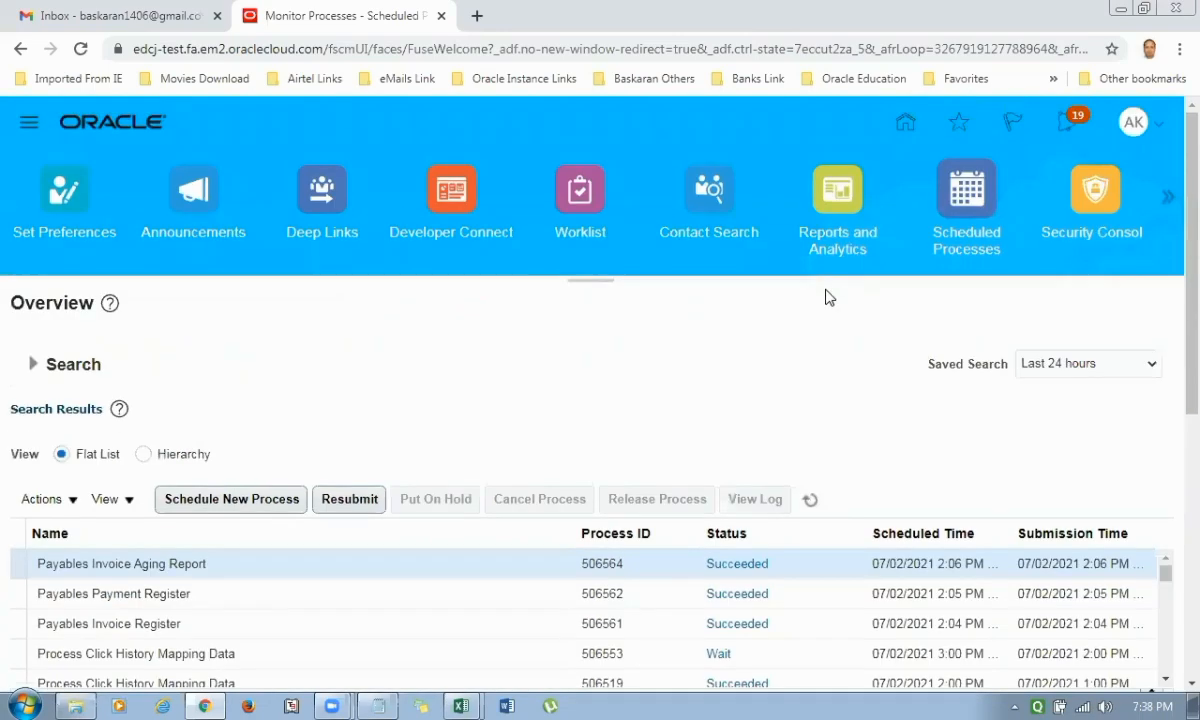
Switch to the Excel sheet and copy the report name Payables Period Close Exceptions Report from cell I806.
{"action": "key", "text": "alt+Tab"}
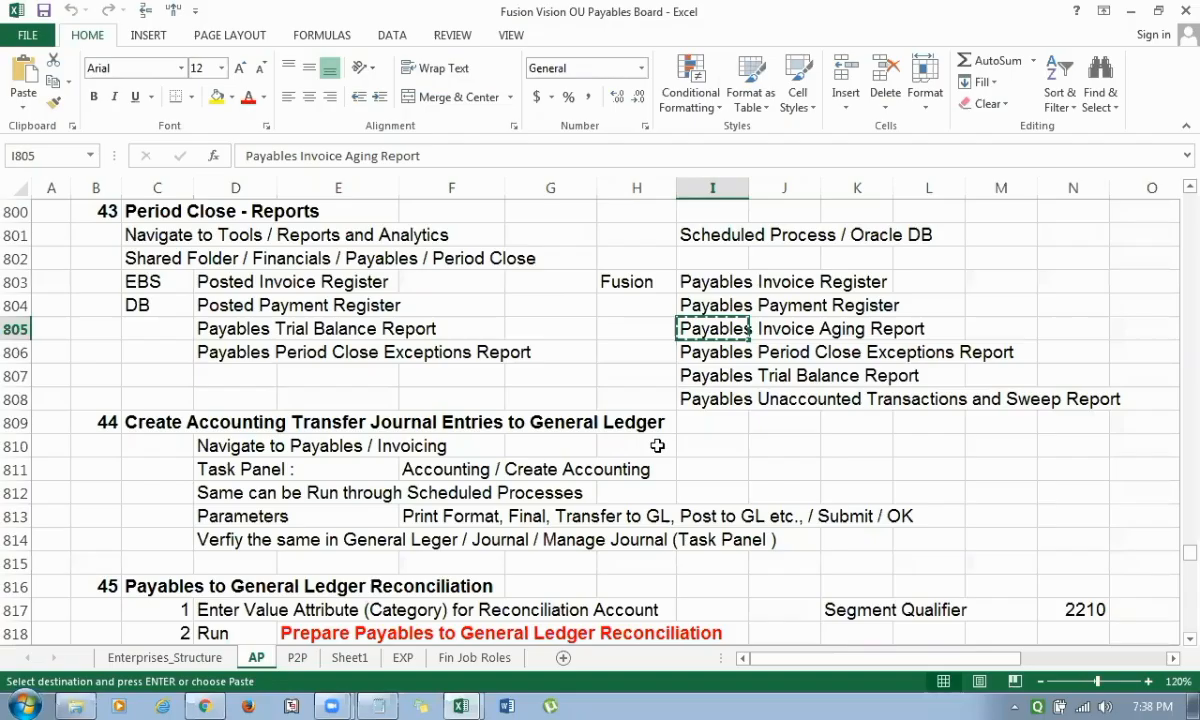
{"action": "key", "text": "Down"}
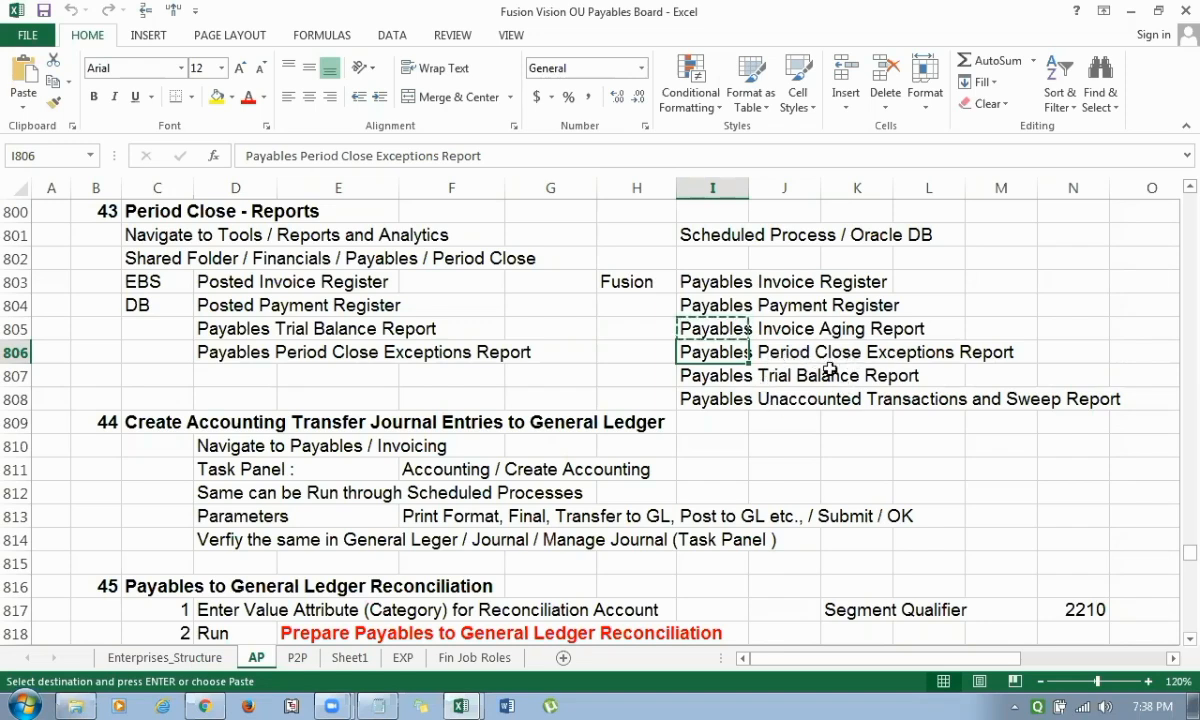
{"action": "left_click", "coordinate": [728, 385]}
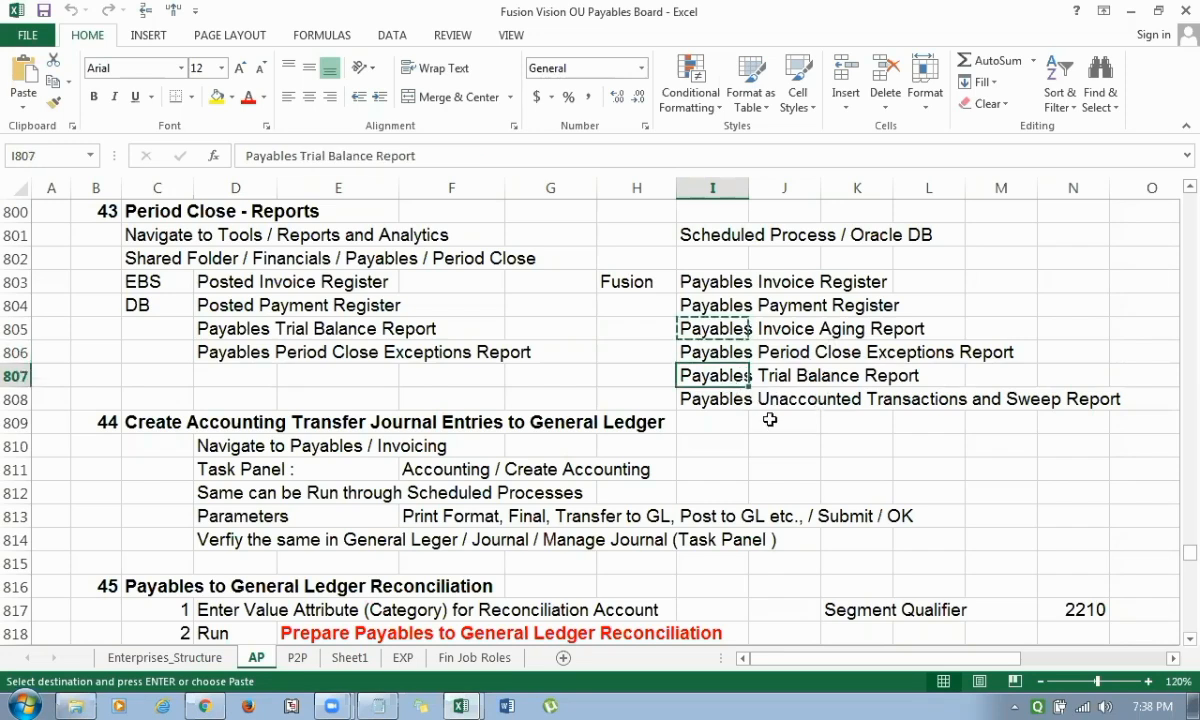
{"action": "left_click", "coordinate": [714, 355]}
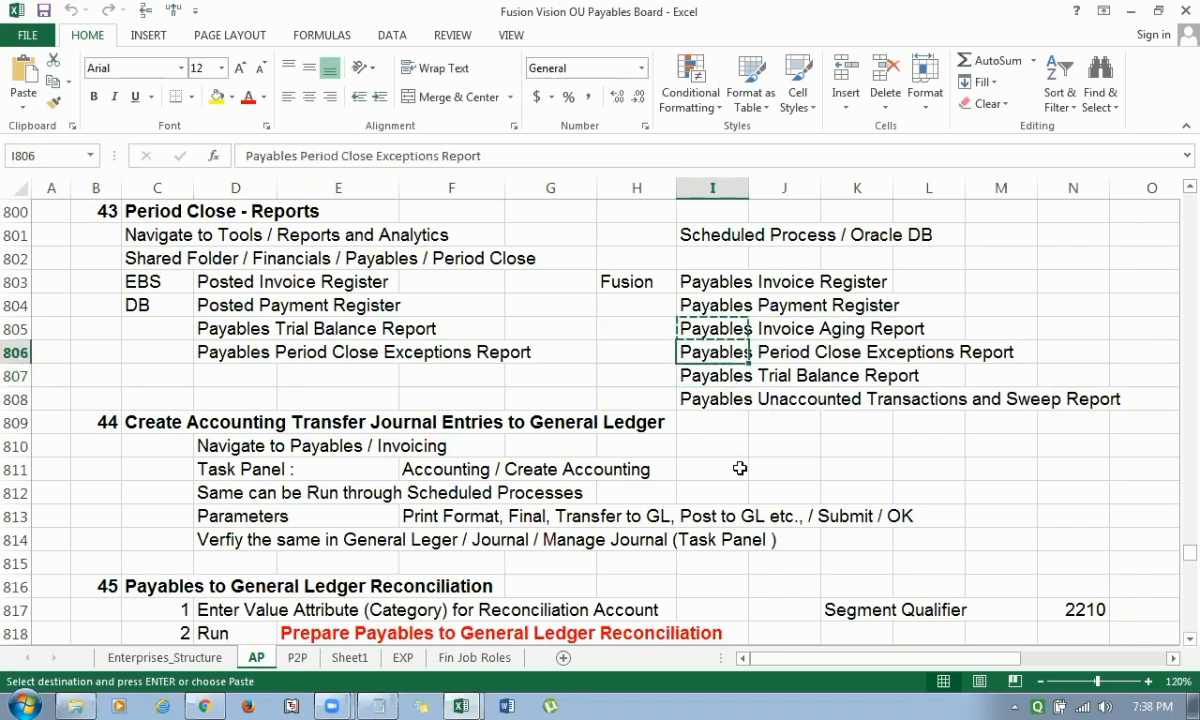
Return to Oracle Fusion in the browser and start a new scheduled process for the Payables Period Close Exceptions Report.
{"action": "key", "text": "alt+Tab"}
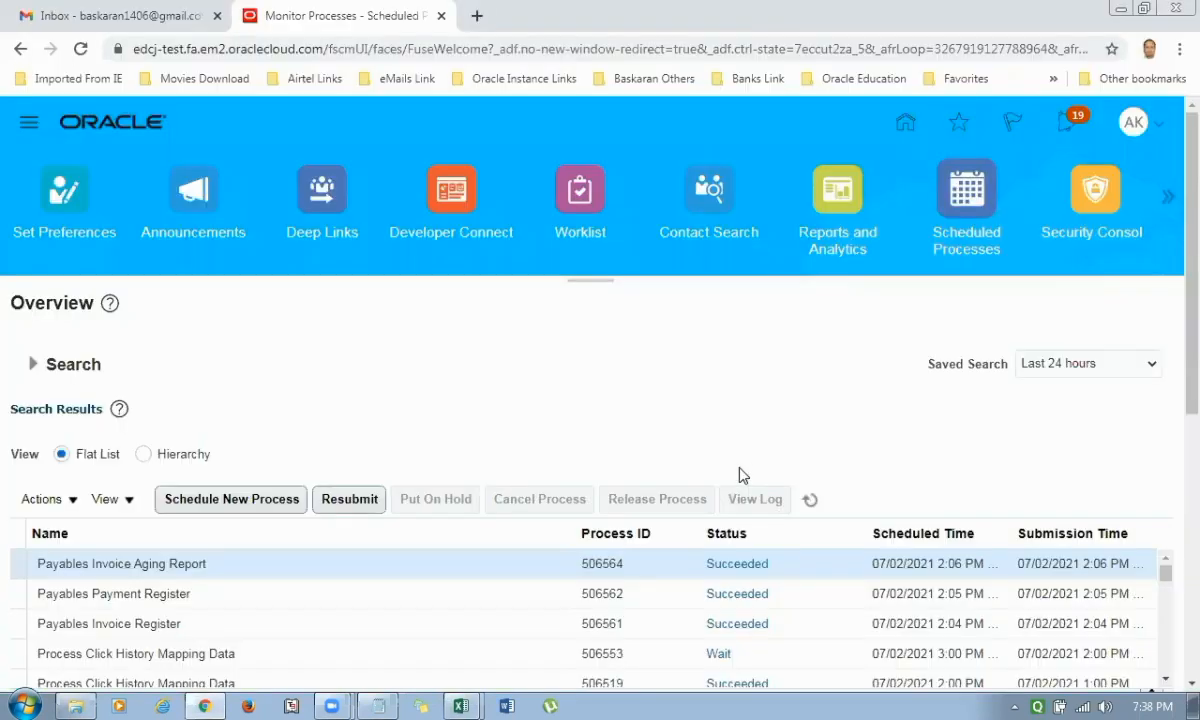
{"action": "left_click", "coordinate": [262, 505]}
{"action": "left_click", "coordinate": [455, 352]}
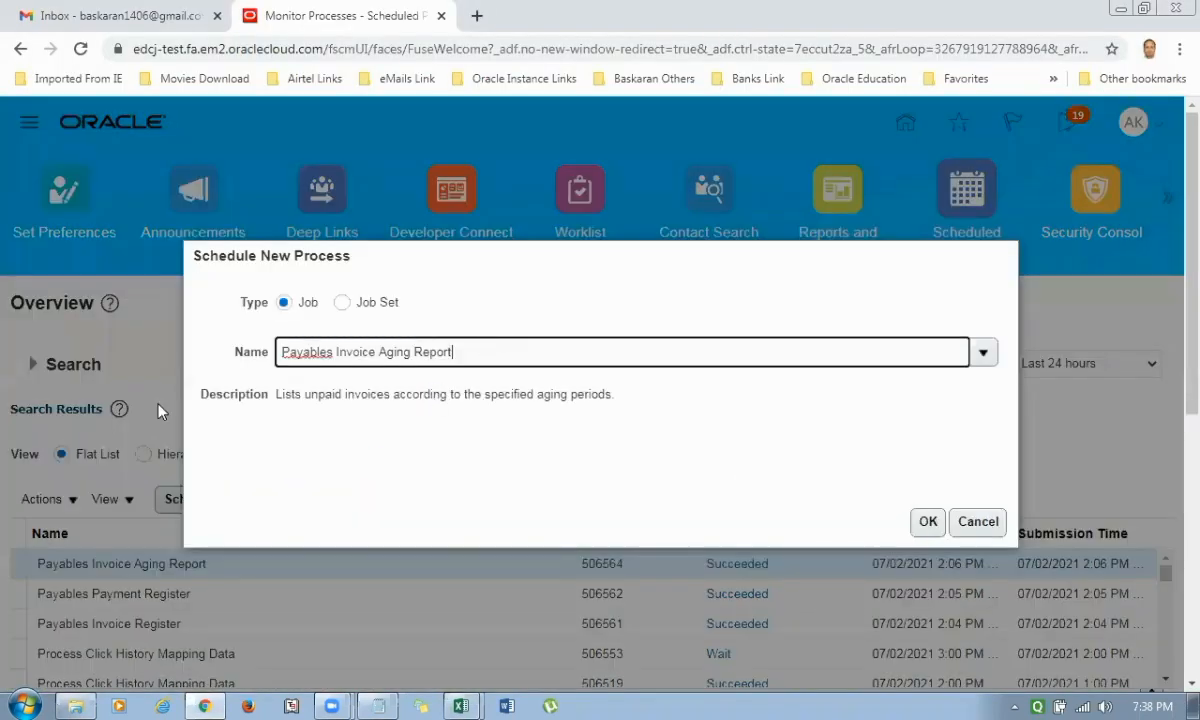
{"action": "key", "text": "ctrl+a"}
{"action": "type", "text": "Payables Period Close Exceptions Report"}
{"action": "key", "text": "Tab"}
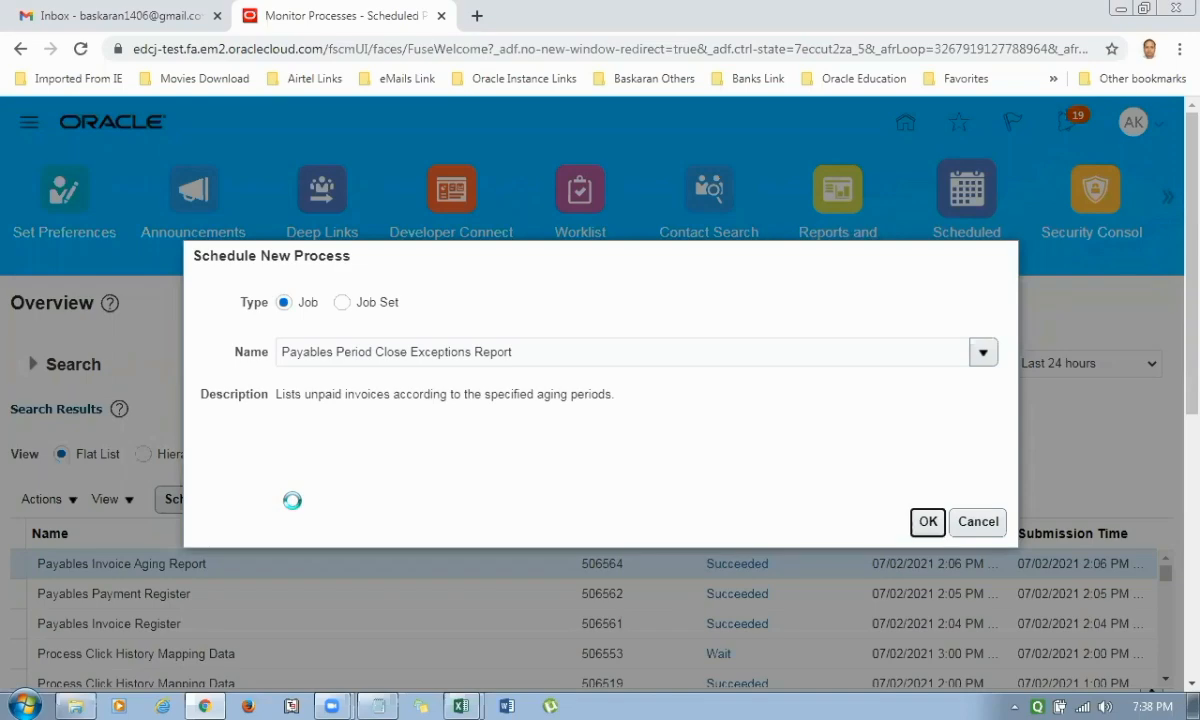
{"action": "left_click", "coordinate": [925, 521]}
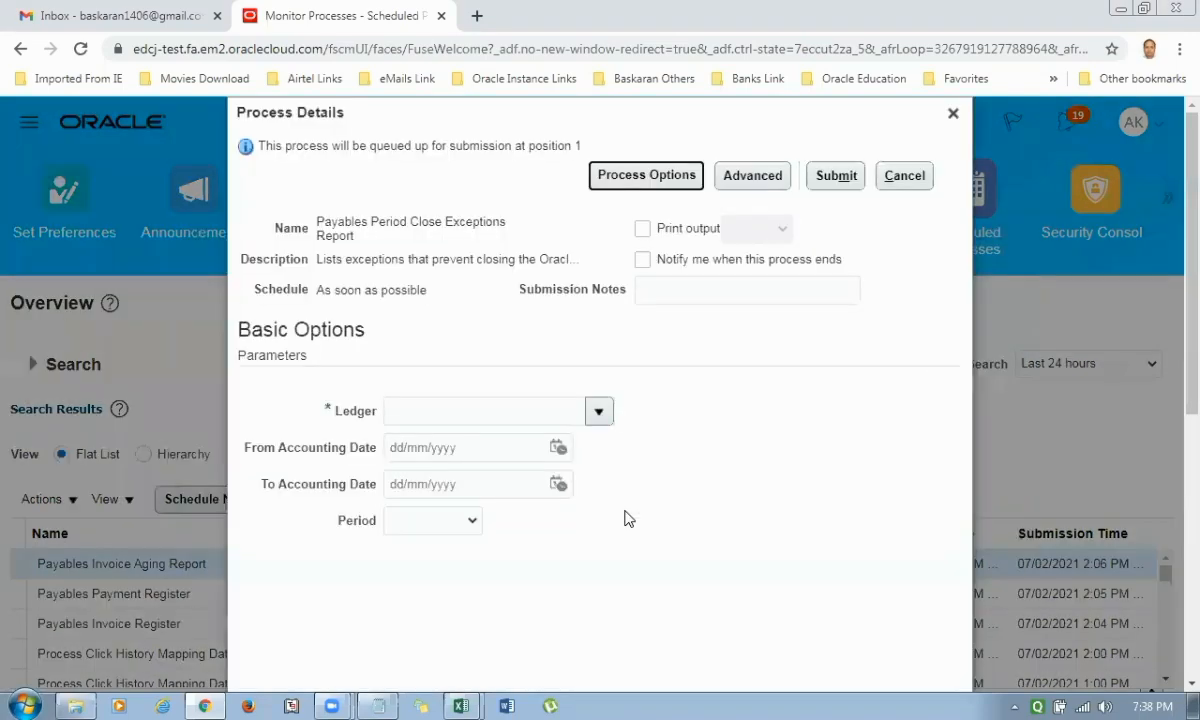
Set the Ledger parameter to AK1 US Ledger.
{"action": "left_click", "coordinate": [484, 420]}
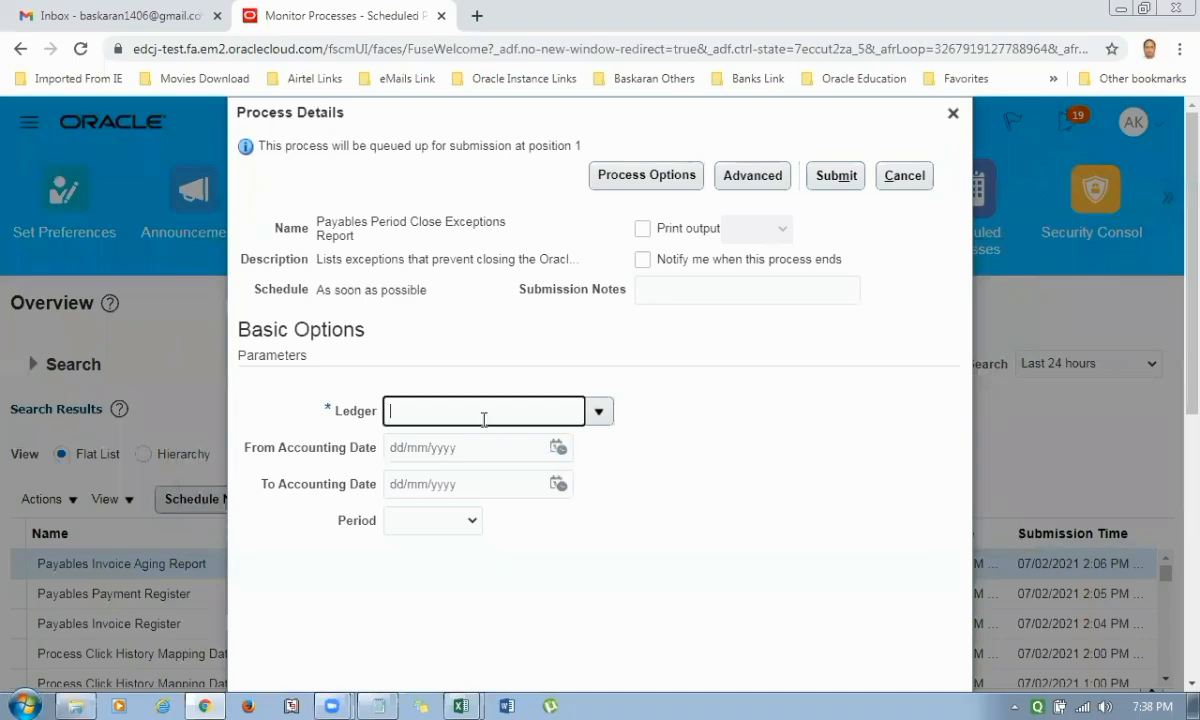
{"action": "type", "text": "AK1"}
{"action": "key", "text": "Tab"}
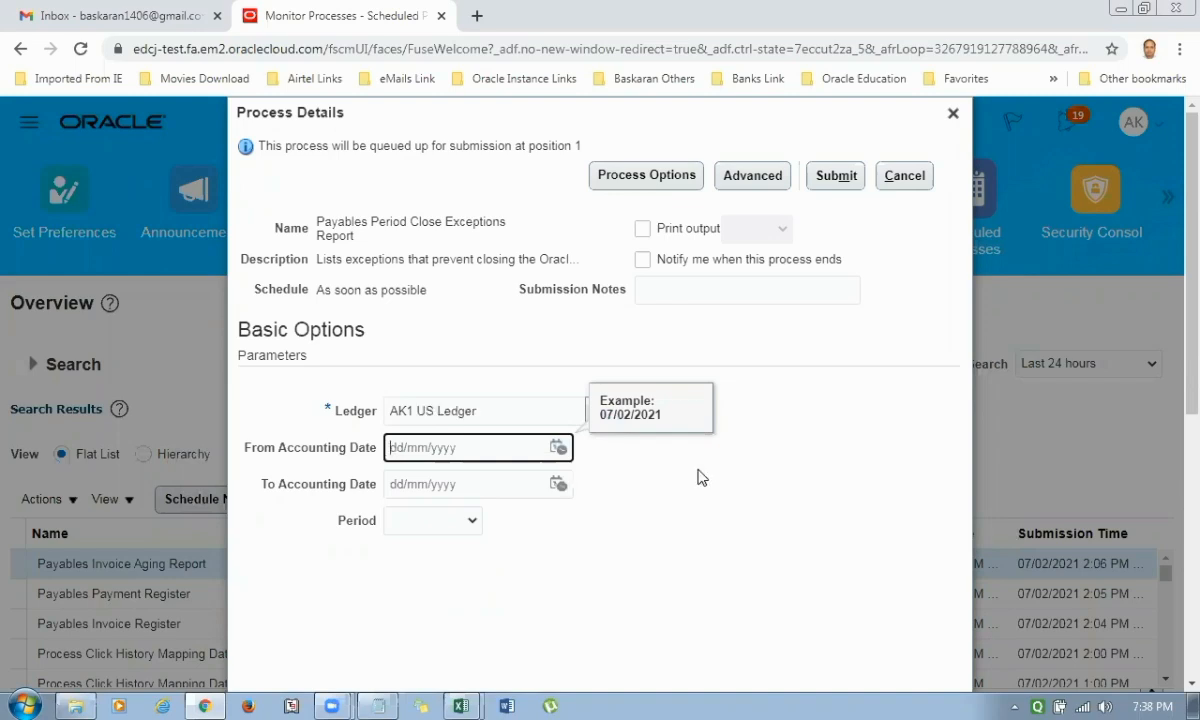
Set the From Accounting Date parameter to 01/02/2021.
{"action": "type", "text": "01-feb-21"}
{"action": "key", "text": "Tab"}
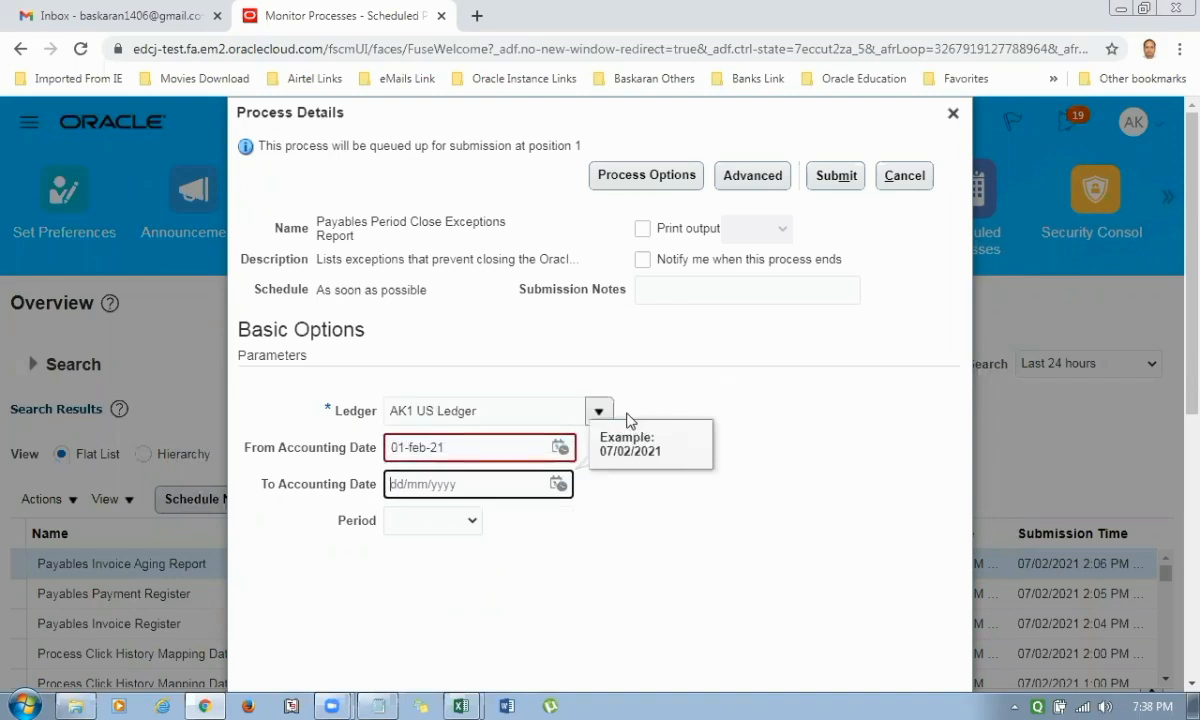
{"action": "triple_click", "coordinate": [482, 447]}
{"action": "type", "text": "01/"}
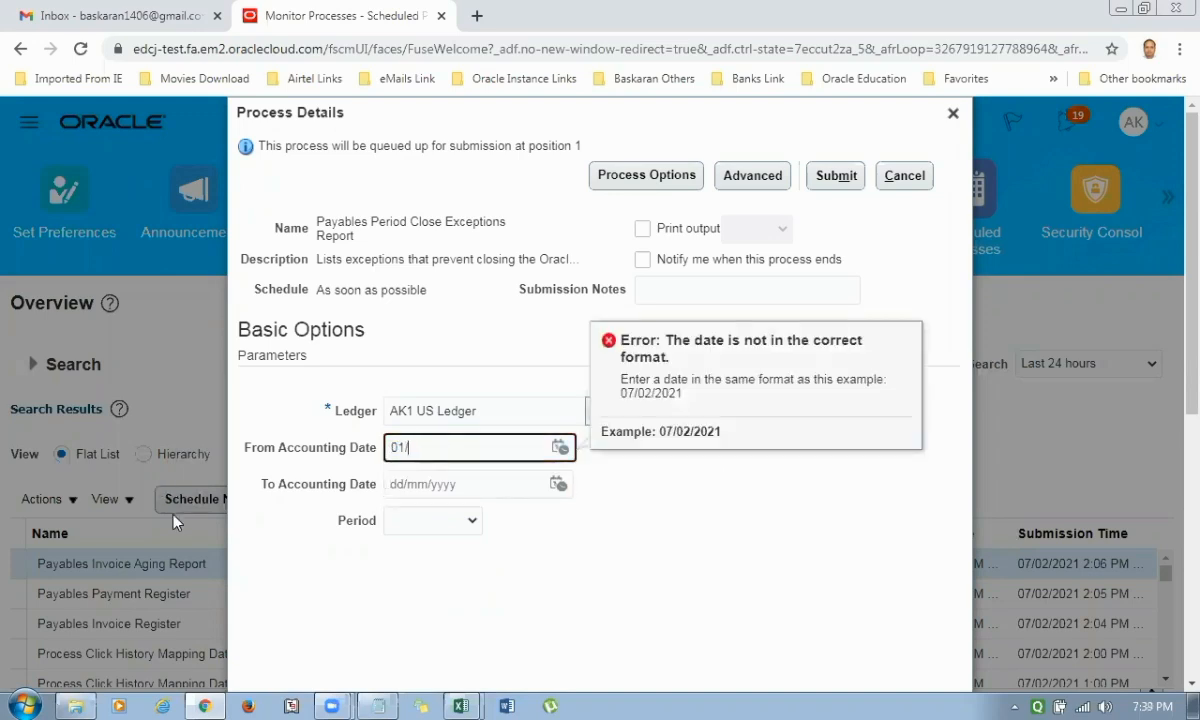
{"action": "type", "text": "02/2021"}
{"action": "key", "text": "Tab"}
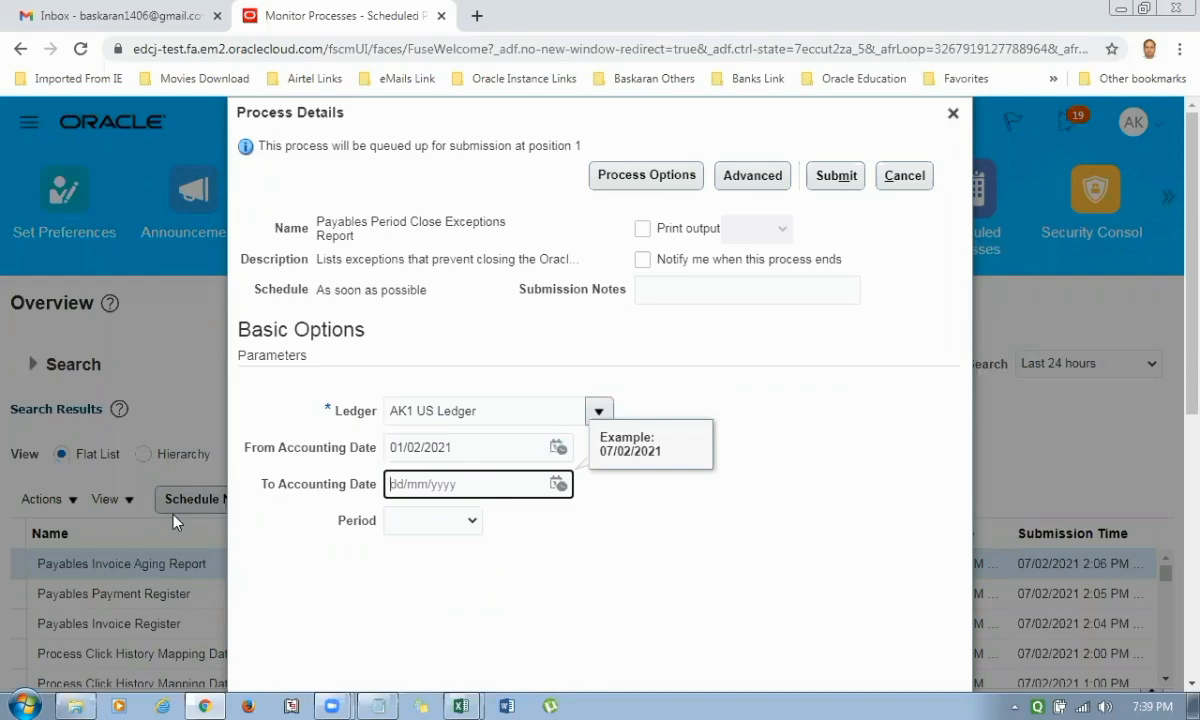
Switch to the Excel sheet and review the Fusion period close reports from Payables Invoice Register to Payables Invoice Aging Report.
{"action": "key", "text": "alt+Tab"}
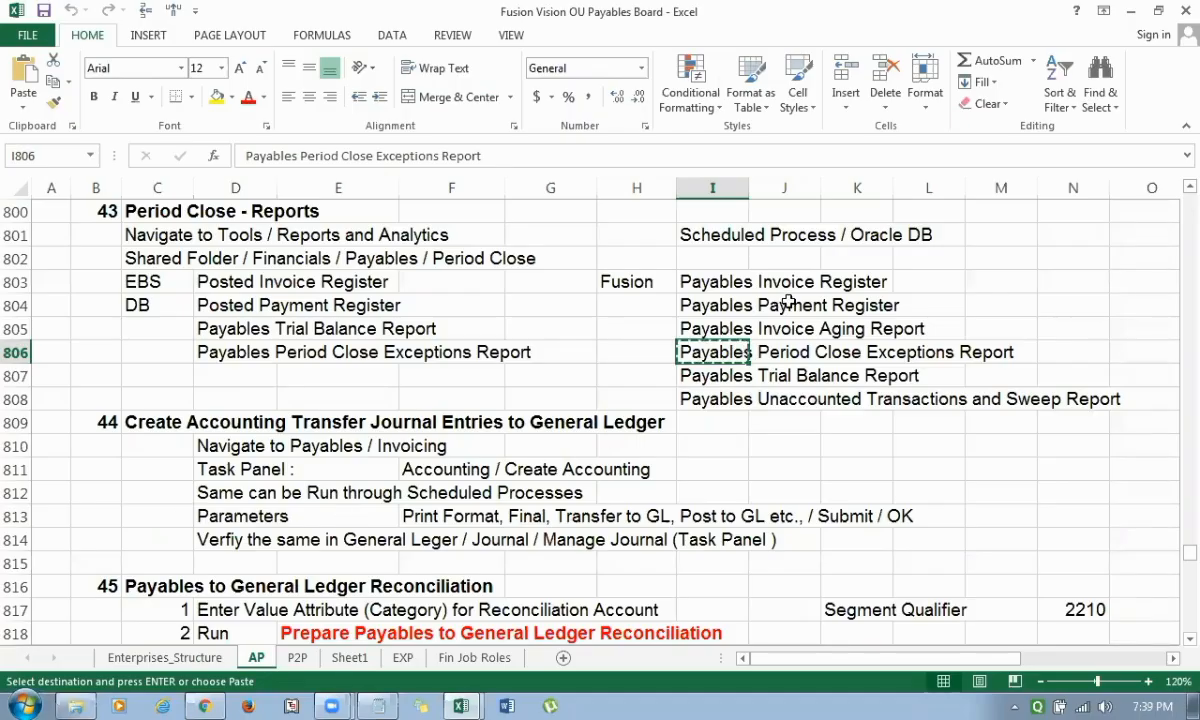
{"action": "left_click", "coordinate": [705, 281]}
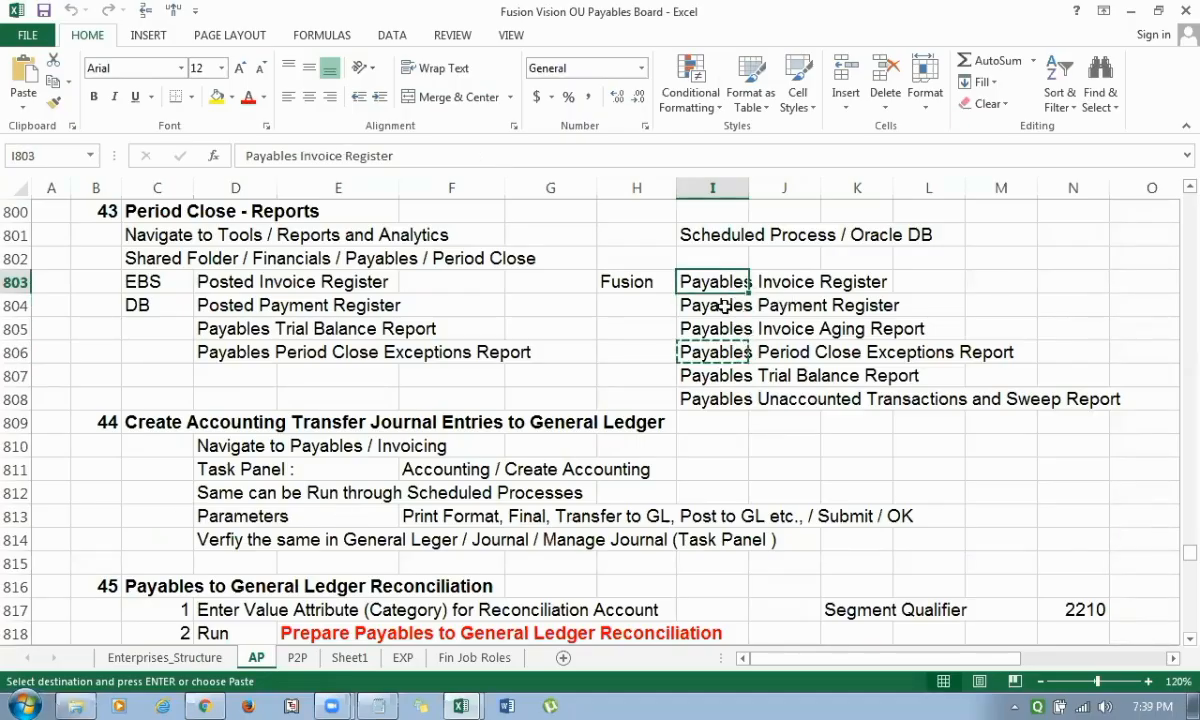
{"action": "left_click", "coordinate": [723, 307]}
{"action": "left_click", "coordinate": [702, 332]}
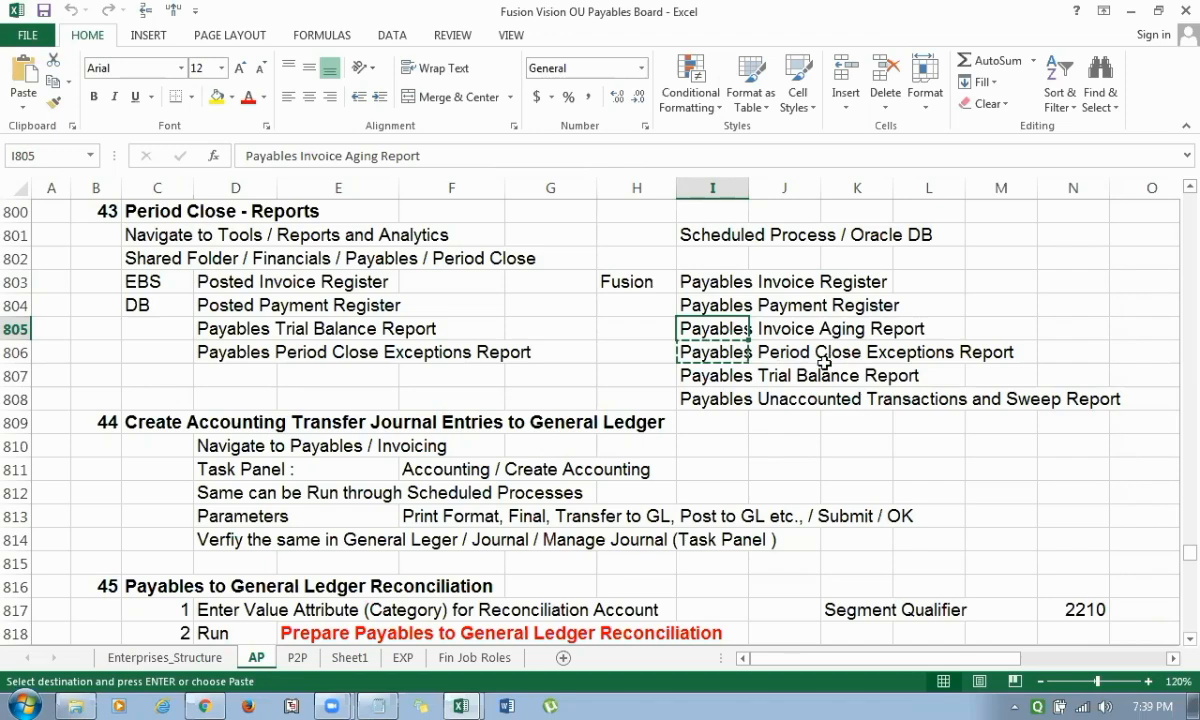
Return to the process details in the browser and set the To Accounting Date to 28/02/2021.
{"action": "key", "text": "alt+Tab"}
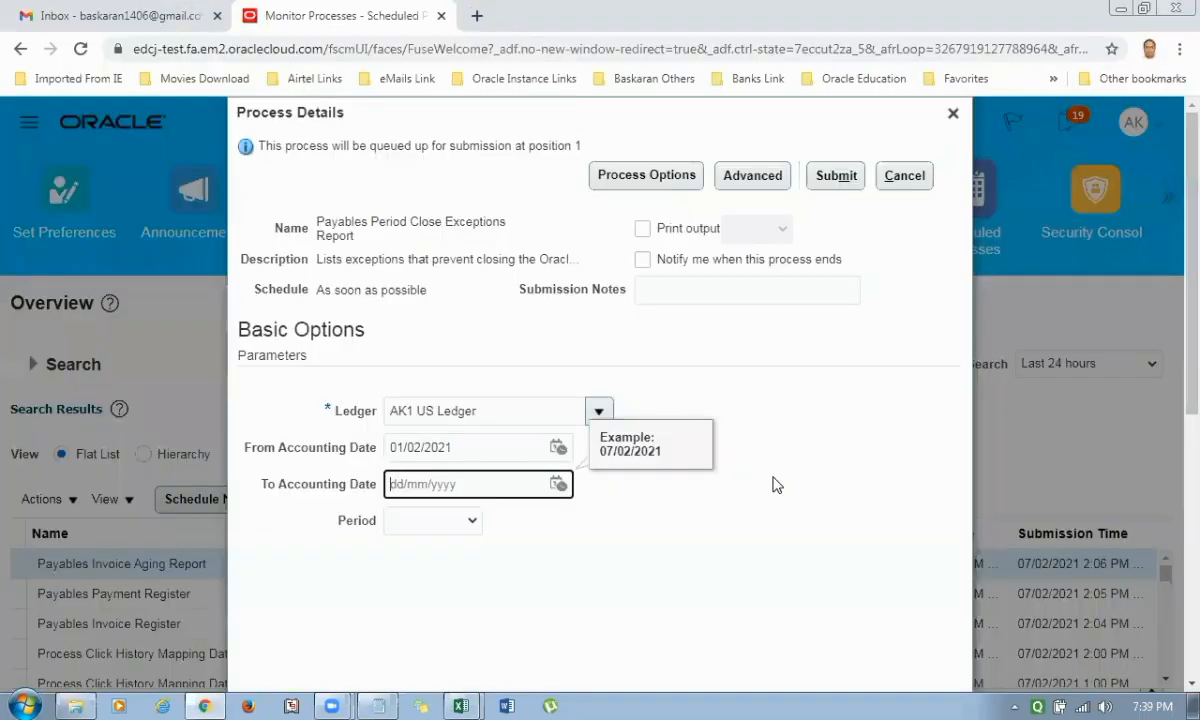
{"action": "type", "text": "28/"}
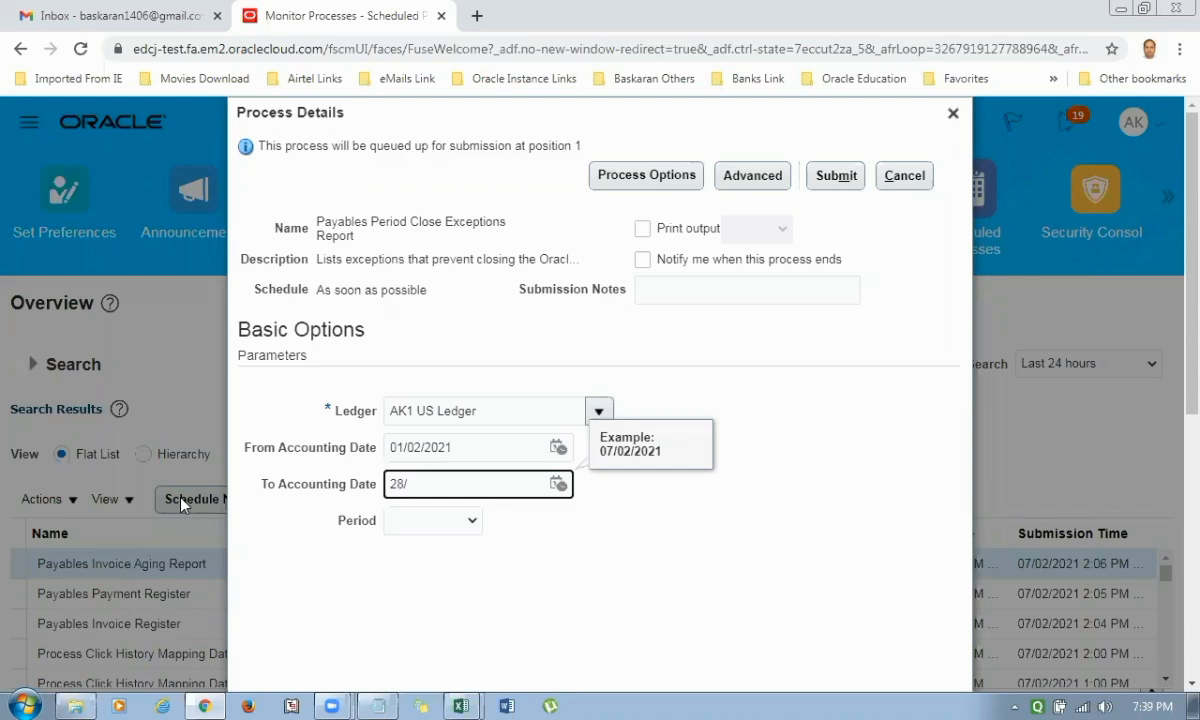
{"action": "type", "text": "2/2021"}
{"action": "key", "text": "Tab"}
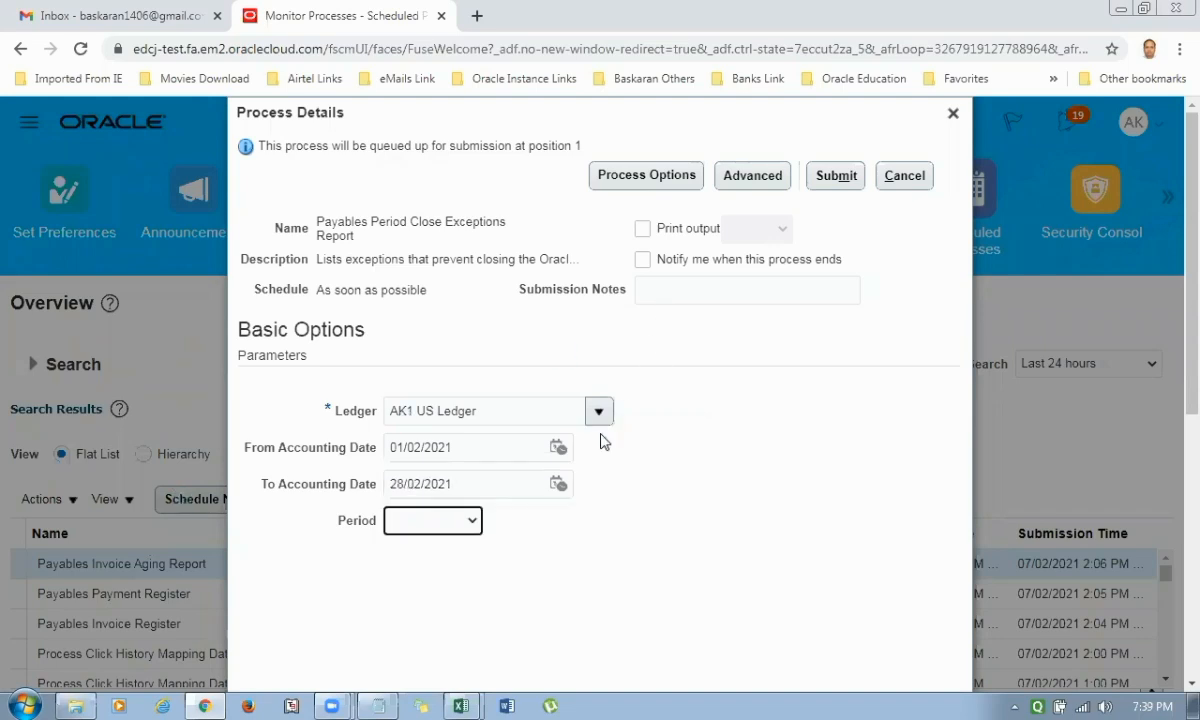
Clear both the From Accounting Date and the To Accounting Date parameters.
{"action": "left_click", "coordinate": [468, 521]}
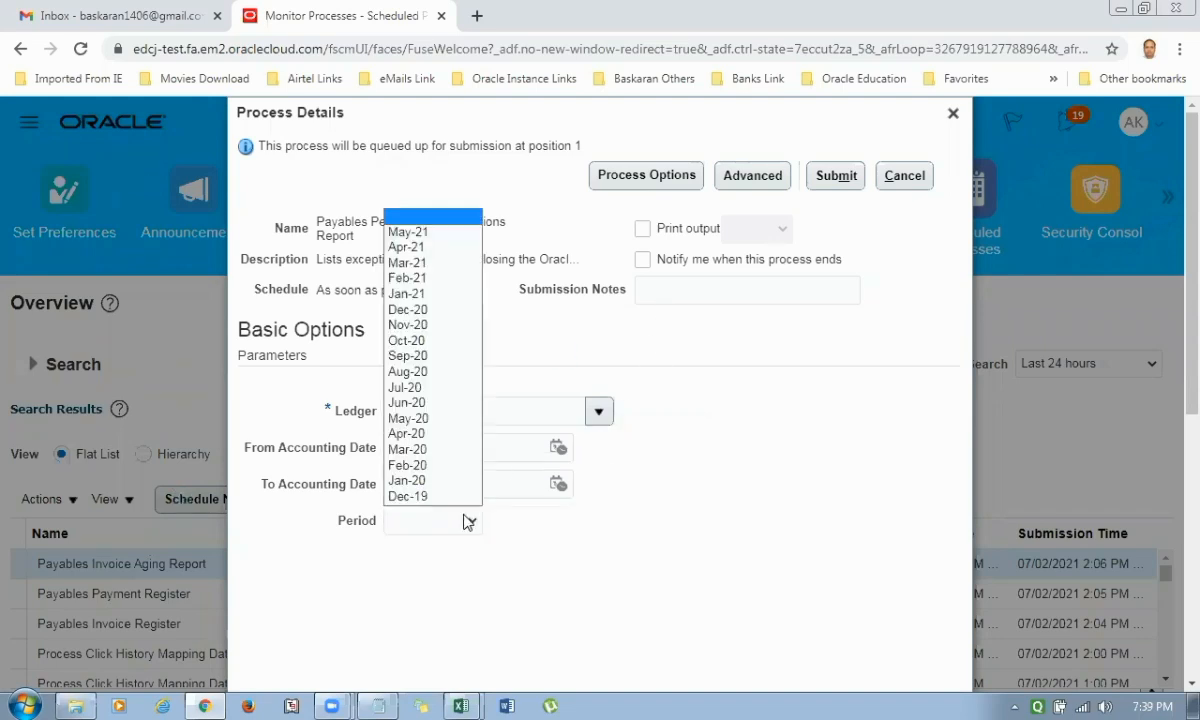
{"action": "left_click", "coordinate": [663, 513]}
{"action": "left_click_drag", "start_coordinate": [487, 446], "coordinate": [91, 454]}
{"action": "key", "text": "BackSpace"}
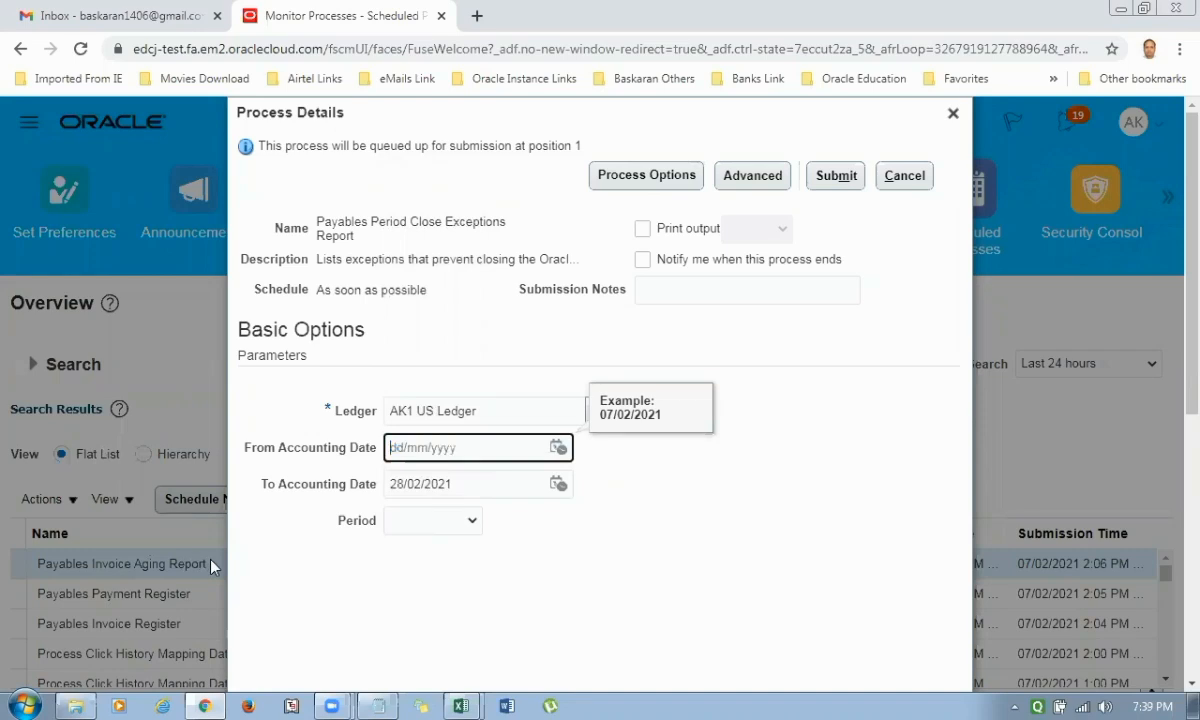
{"action": "left_click", "coordinate": [474, 484]}
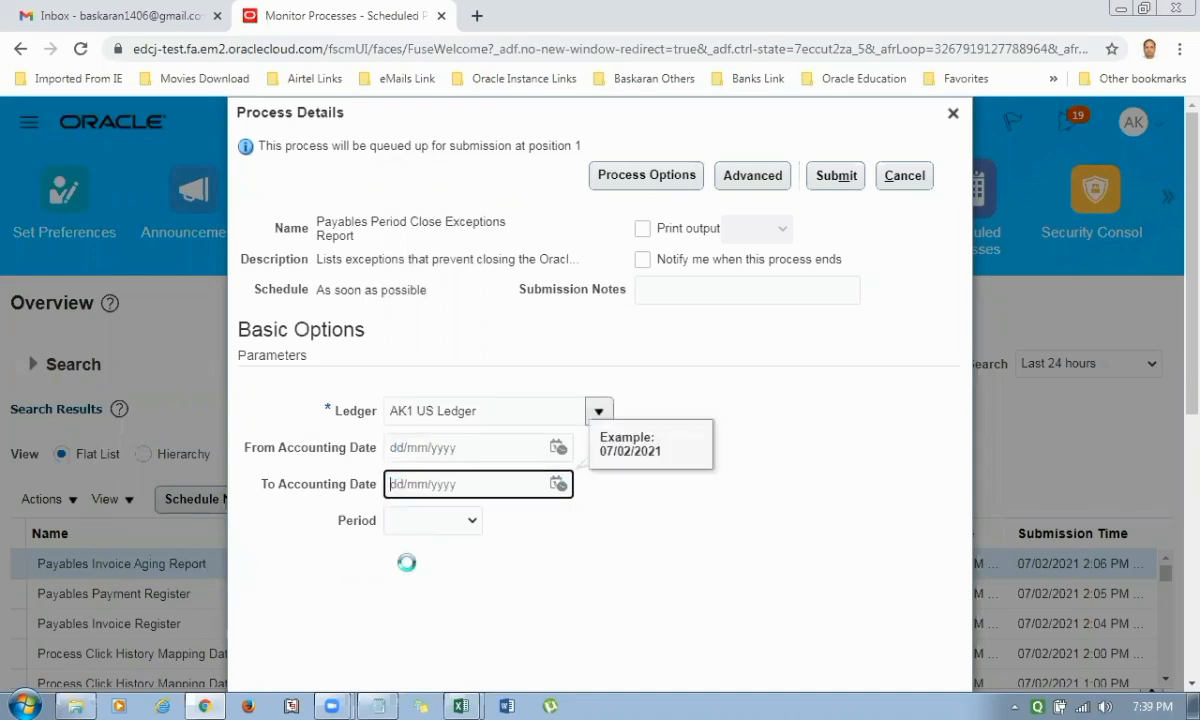
Set the Period to Feb-21, submit the Payables Period Close Exceptions Report process and refresh the process list.
{"action": "left_click", "coordinate": [433, 519]}
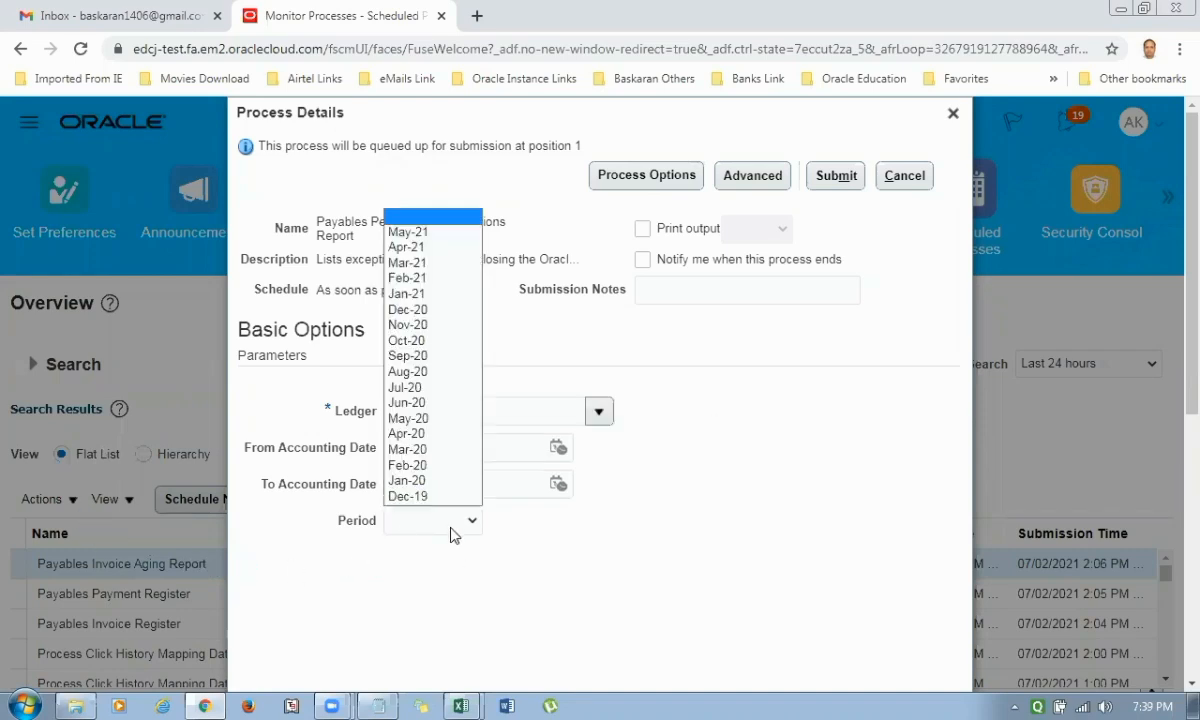
{"action": "left_click", "coordinate": [418, 277]}
{"action": "left_click", "coordinate": [838, 177]}
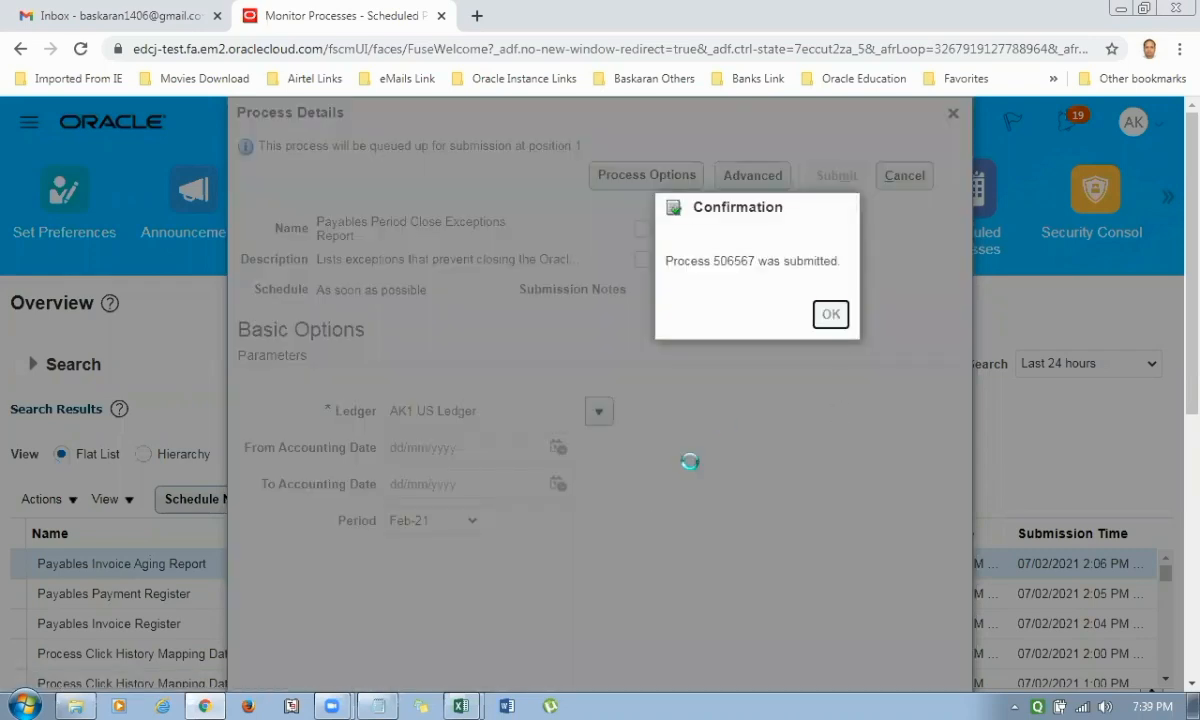
{"action": "left_click", "coordinate": [830, 315]}
{"action": "left_click", "coordinate": [809, 500]}
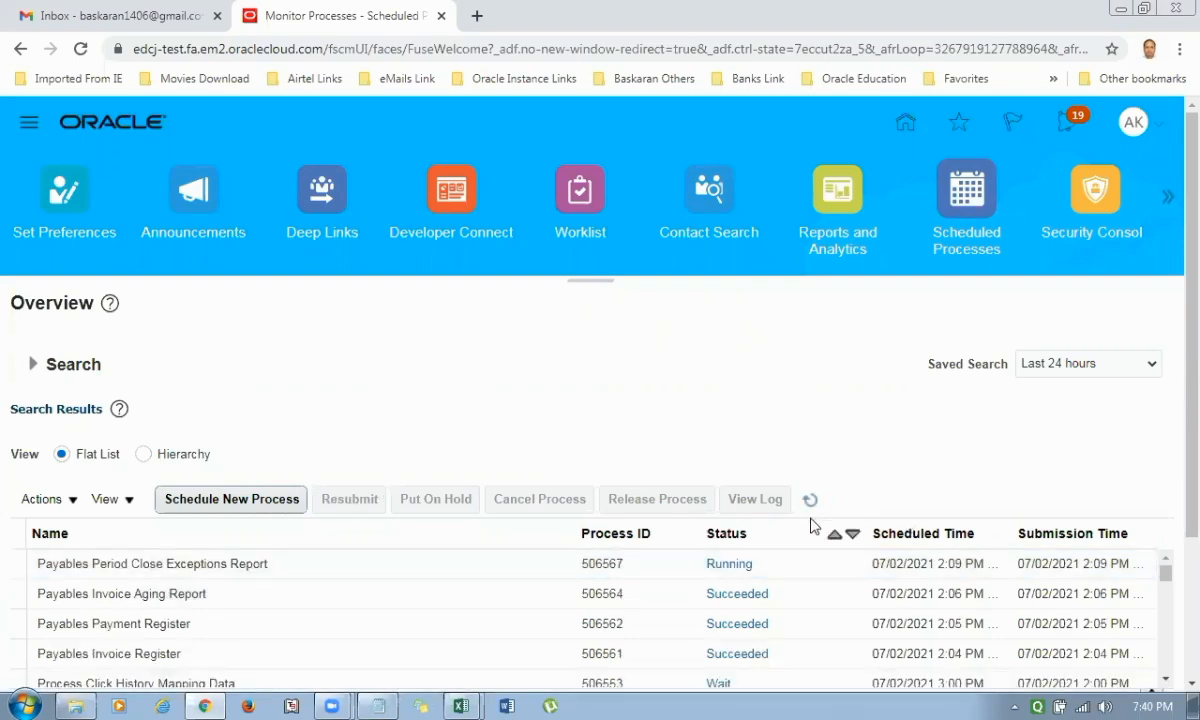
Refresh the process list, switch to the Excel sheet and copy the report name Payables Unaccounted Transactions and Sweep Report.
{"action": "left_click", "coordinate": [808, 500]}
{"action": "key", "text": "alt+Tab"}
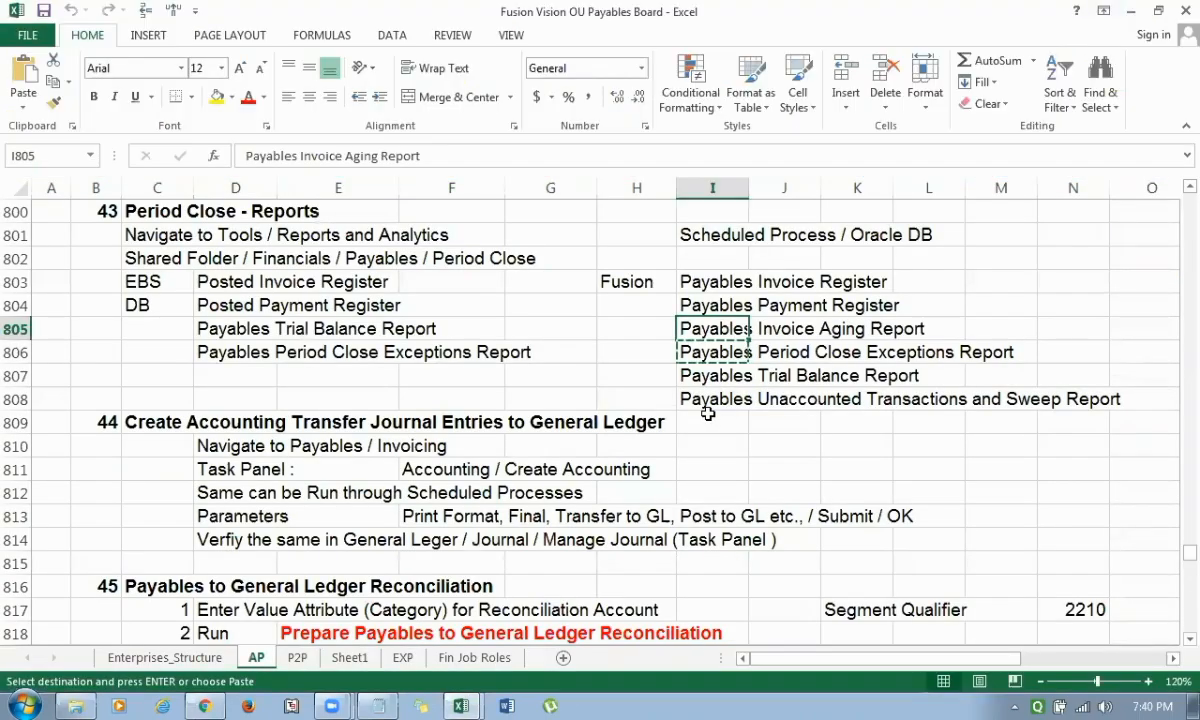
{"action": "key", "text": "Down"}
{"action": "key", "text": "Down"}
{"action": "key", "text": "Down"}
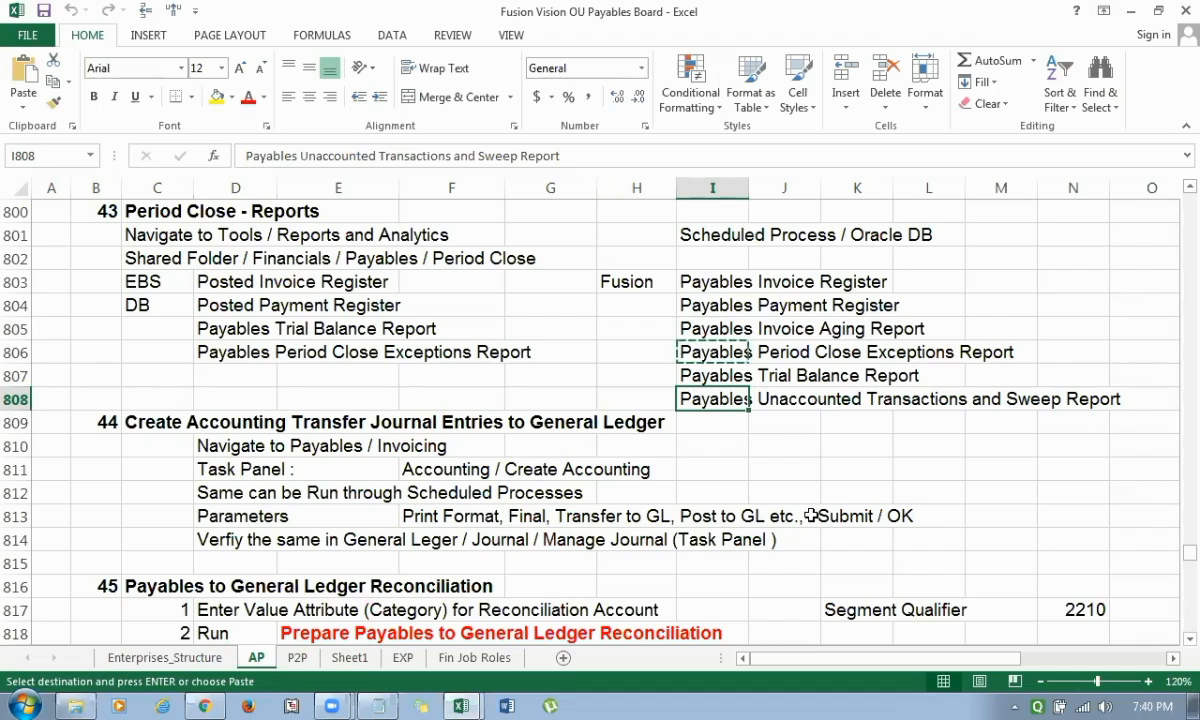
{"action": "key", "text": "ctrl+c"}
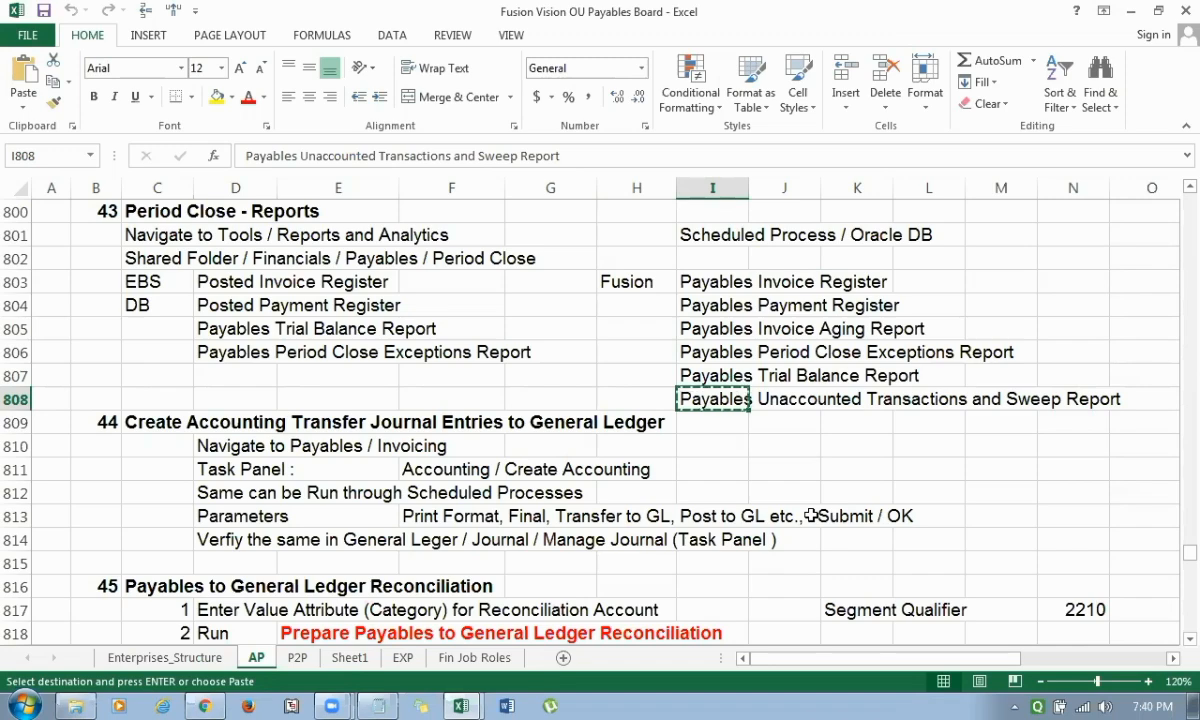
Return to the browser and start scheduling a new job process named Payables Unaccounted Transactions and Sweep Report, opening its process details.
{"action": "key", "text": "alt+Tab"}
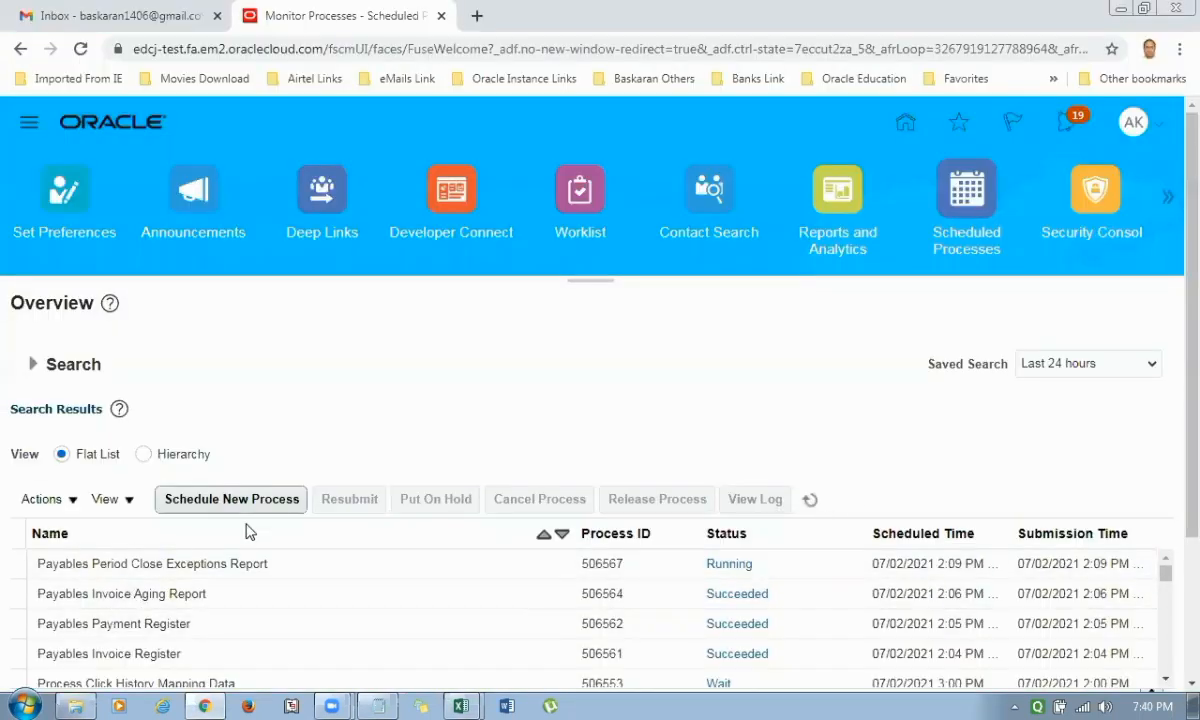
{"action": "left_click", "coordinate": [240, 502]}
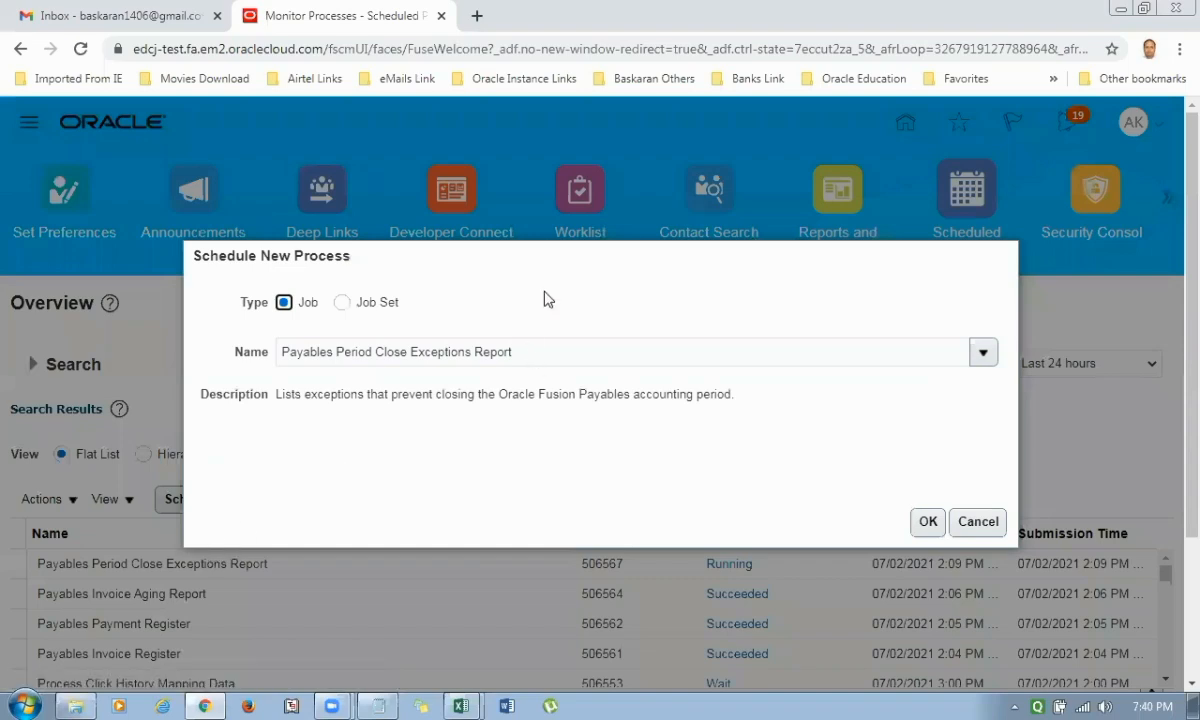
{"action": "triple_click", "coordinate": [705, 311]}
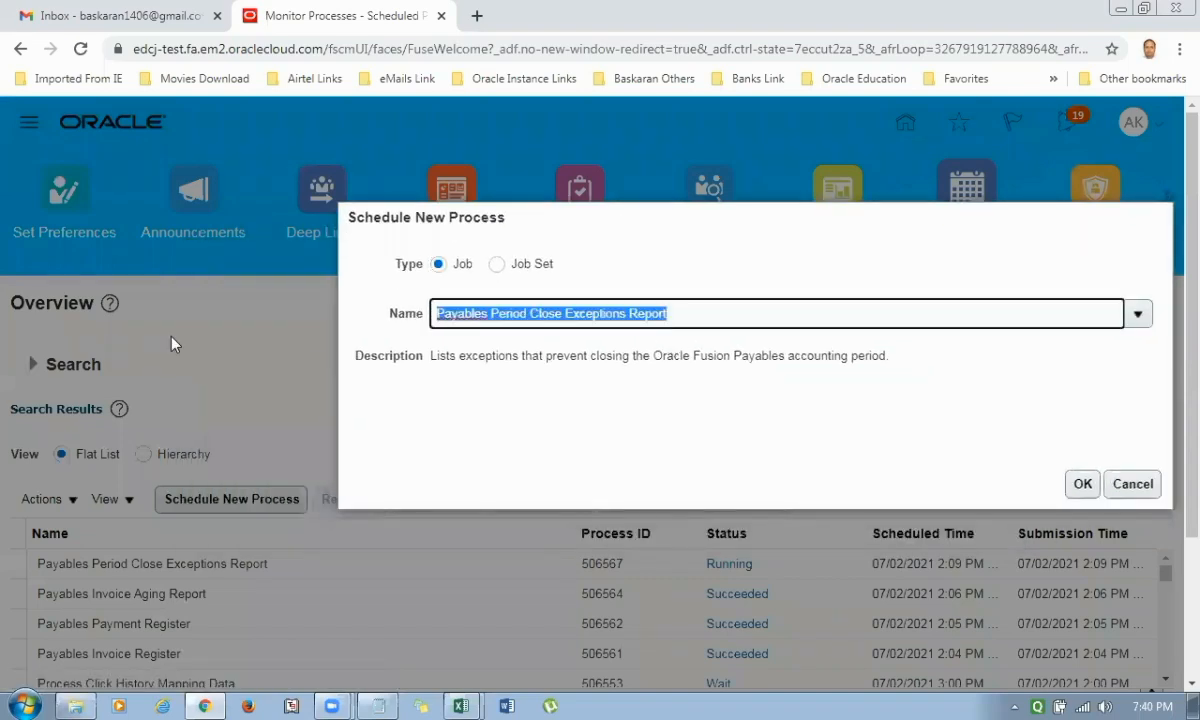
{"action": "key", "text": "ctrl+v"}
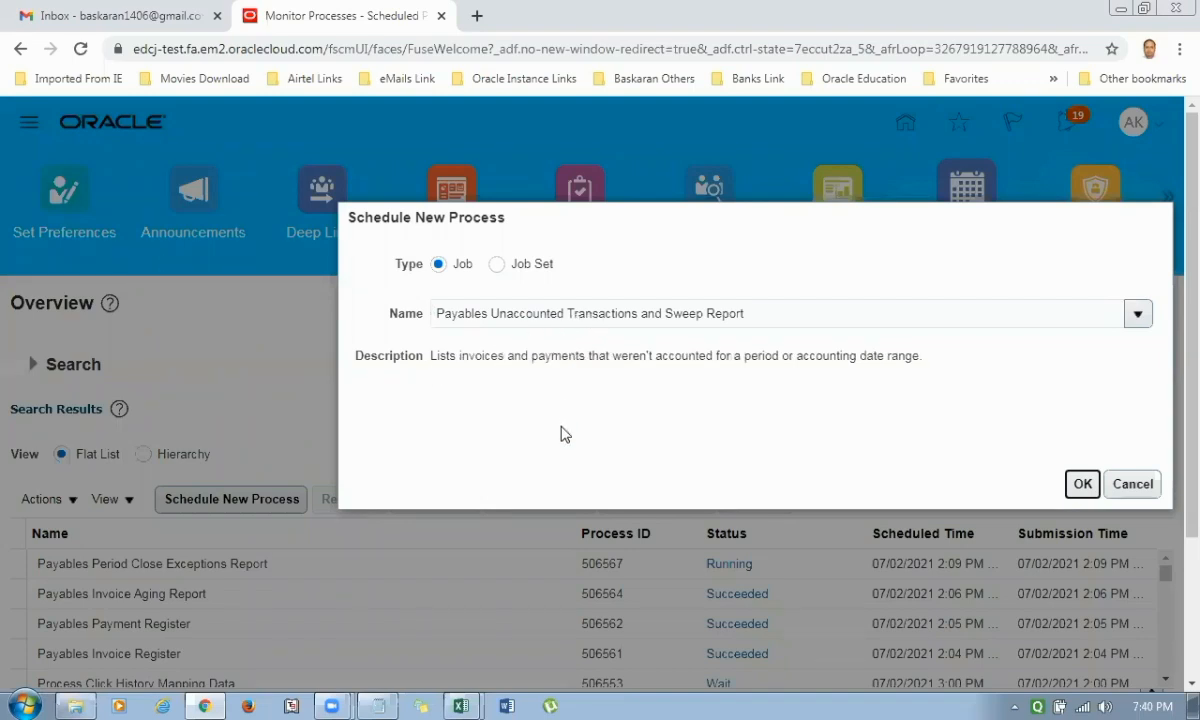
{"action": "left_click", "coordinate": [1082, 488]}
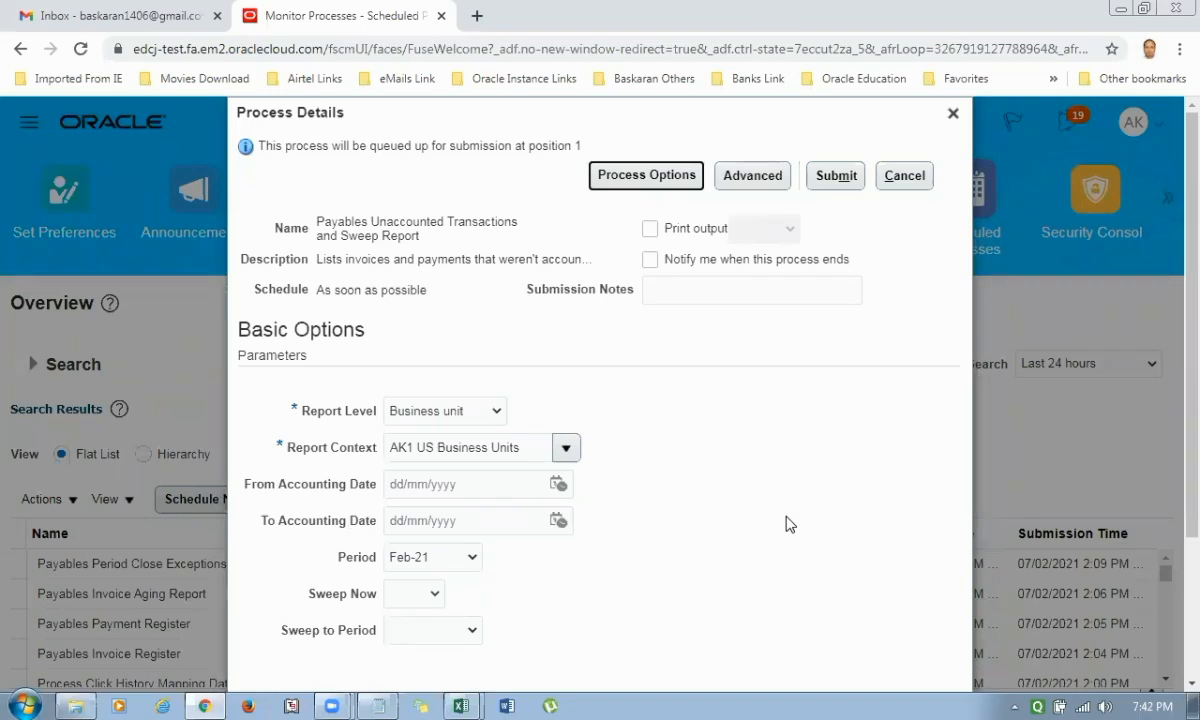
Set Sweep Now to Yes, check the Sweep to Period choices and discard the process without submitting it.
{"action": "left_click", "coordinate": [423, 596]}
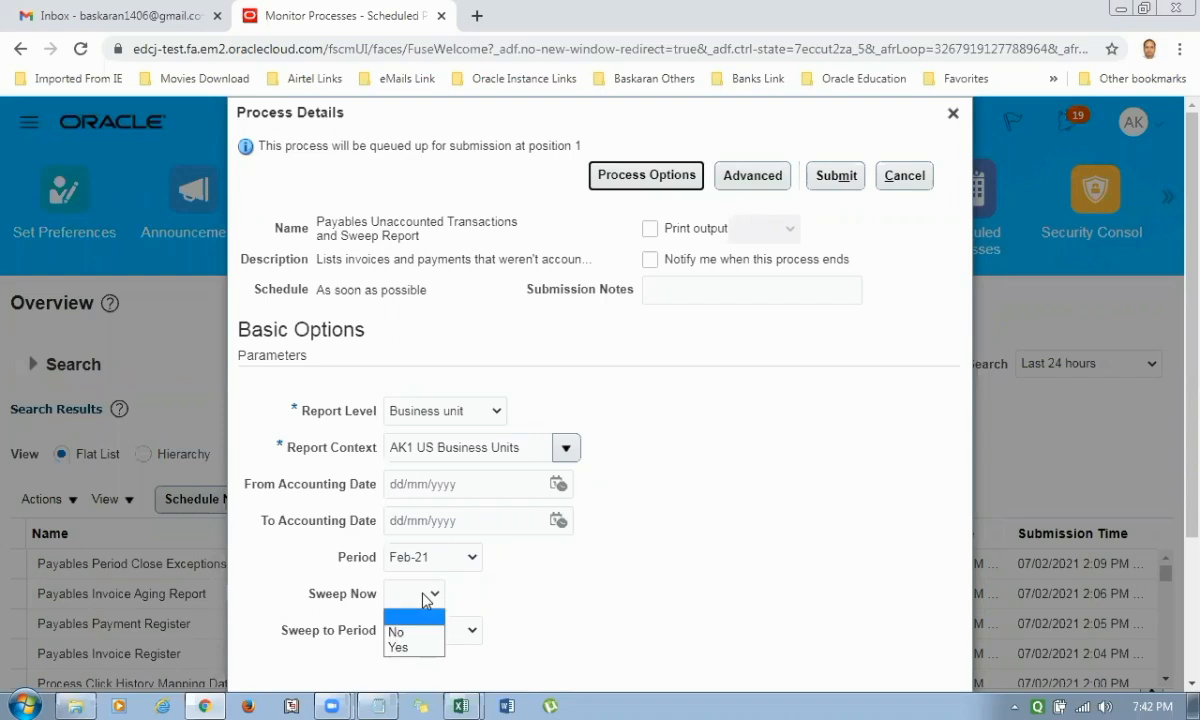
{"action": "left_click", "coordinate": [400, 649]}
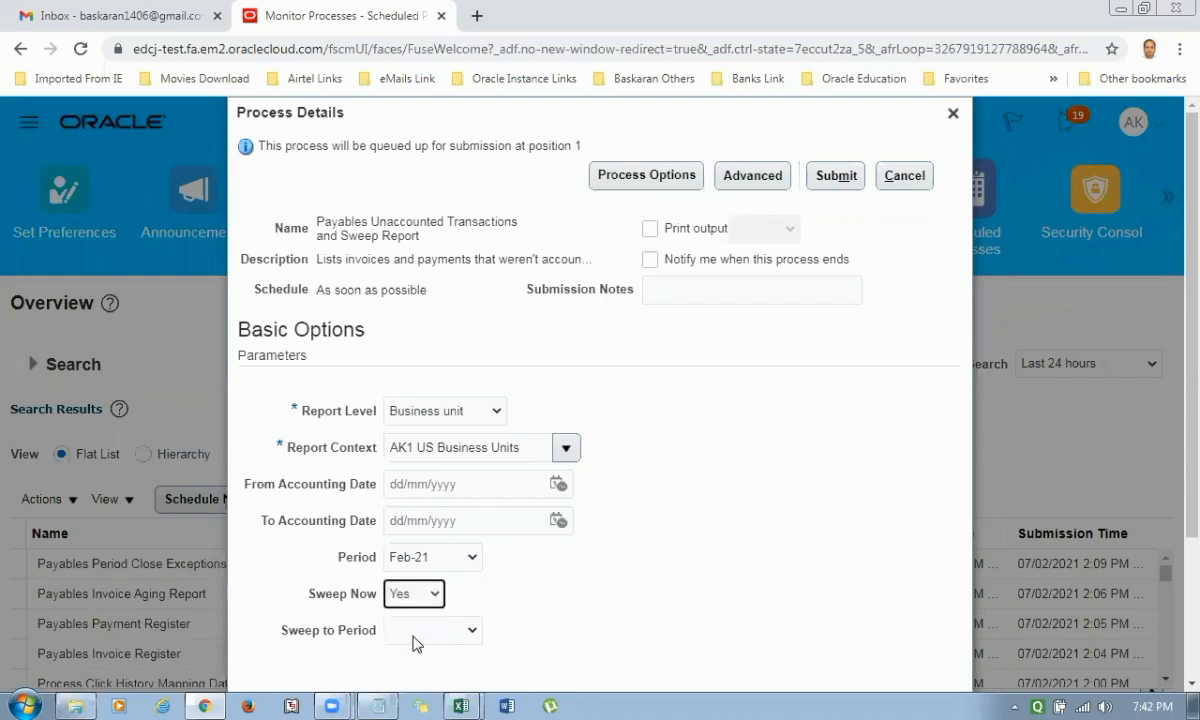
{"action": "left_click", "coordinate": [415, 643]}
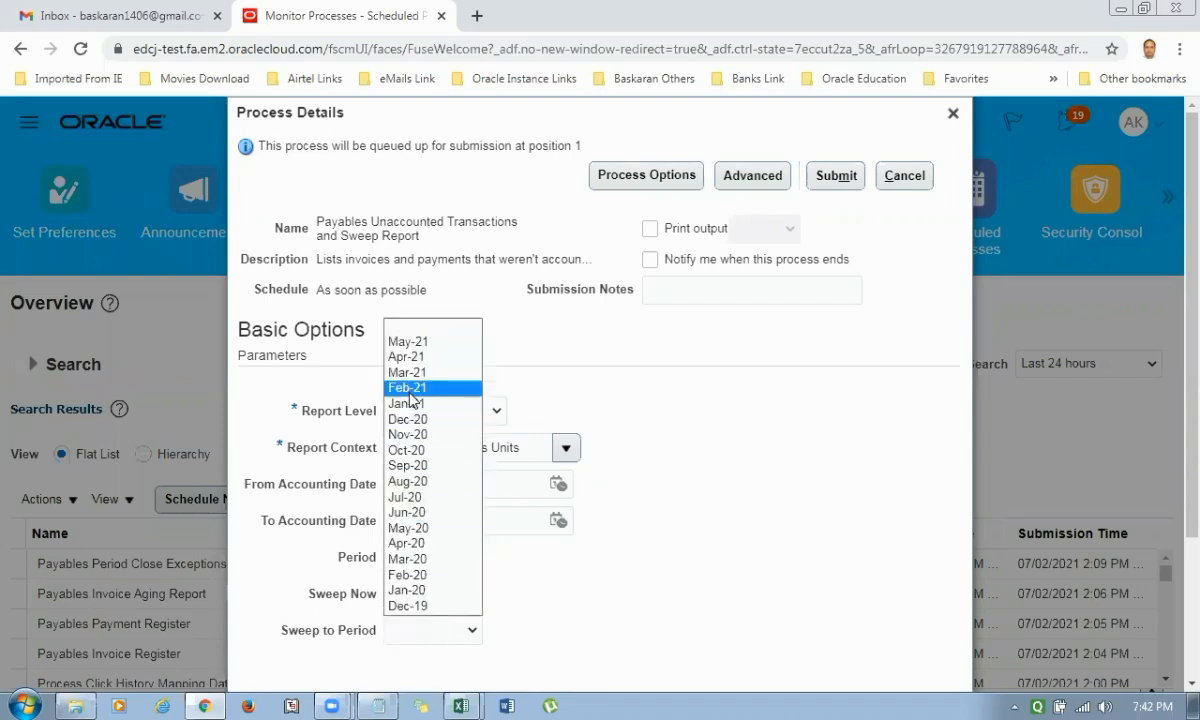
{"action": "left_click", "coordinate": [755, 507]}
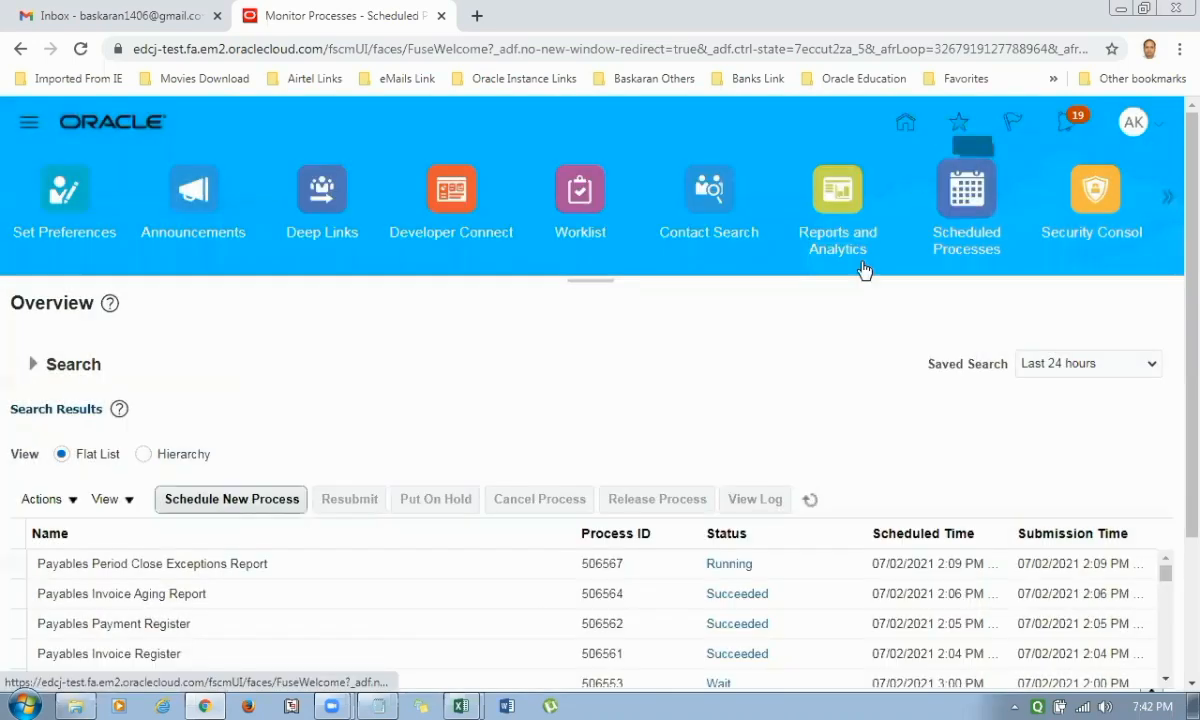
{"action": "left_click", "coordinate": [953, 113]}
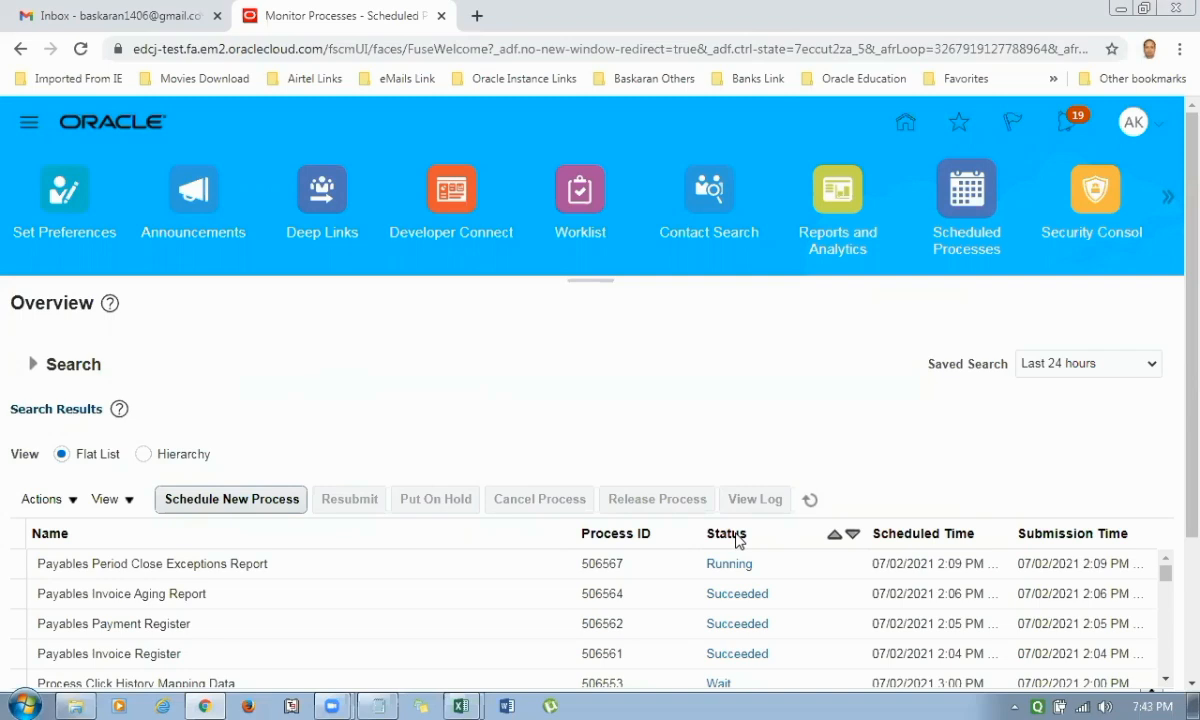
Refresh the process list and show the details and output of the Payables Period Close Exceptions Report process.
{"action": "left_click", "coordinate": [810, 502]}
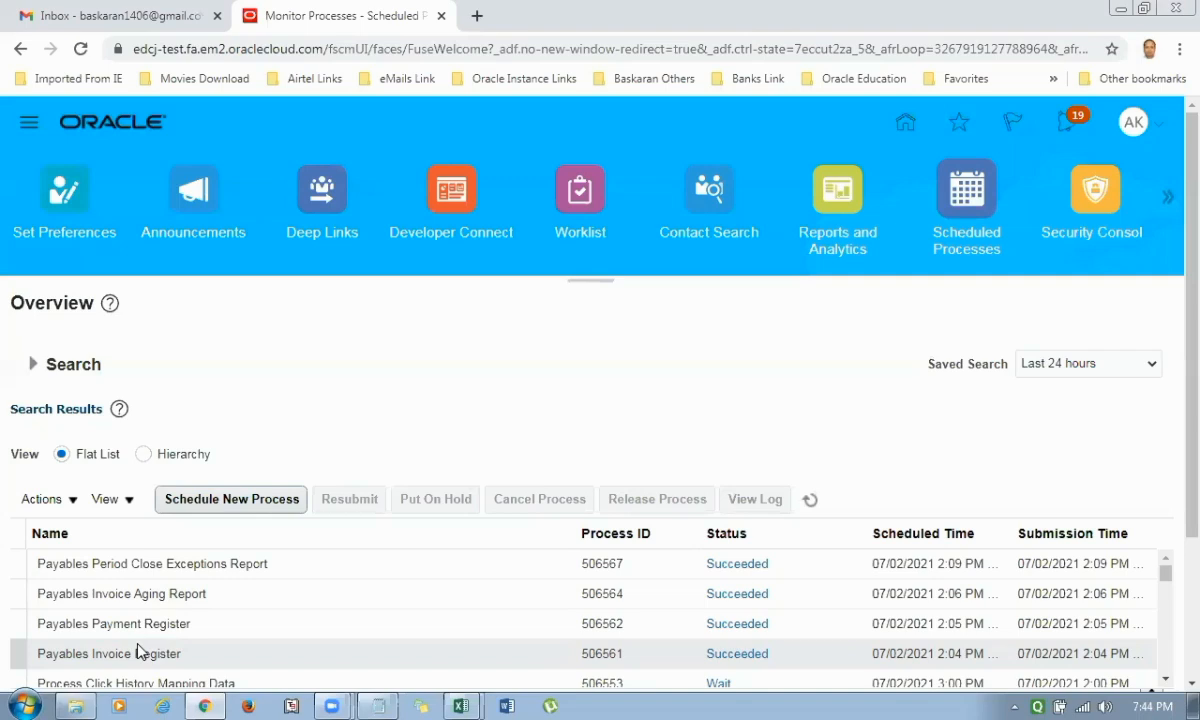
{"action": "left_click", "coordinate": [810, 499]}
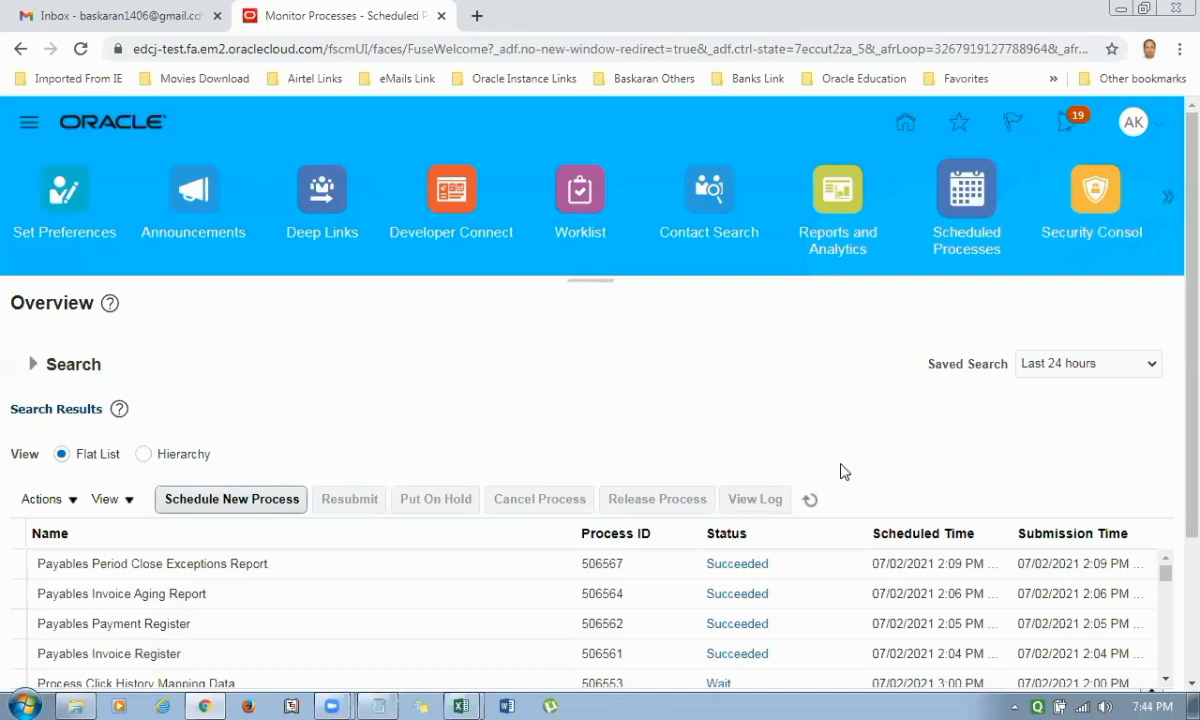
{"action": "left_click", "coordinate": [202, 562]}
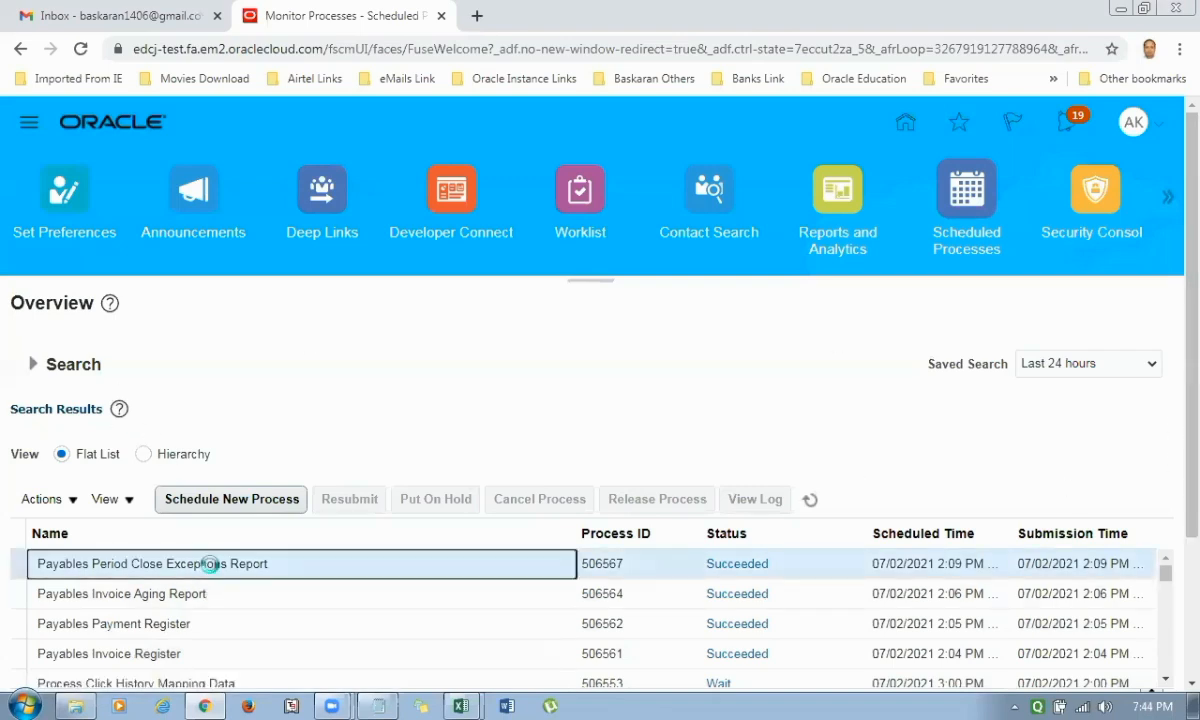
{"action": "scroll", "coordinate": [1170, 440], "scroll_direction": "down", "scroll_amount": 5}
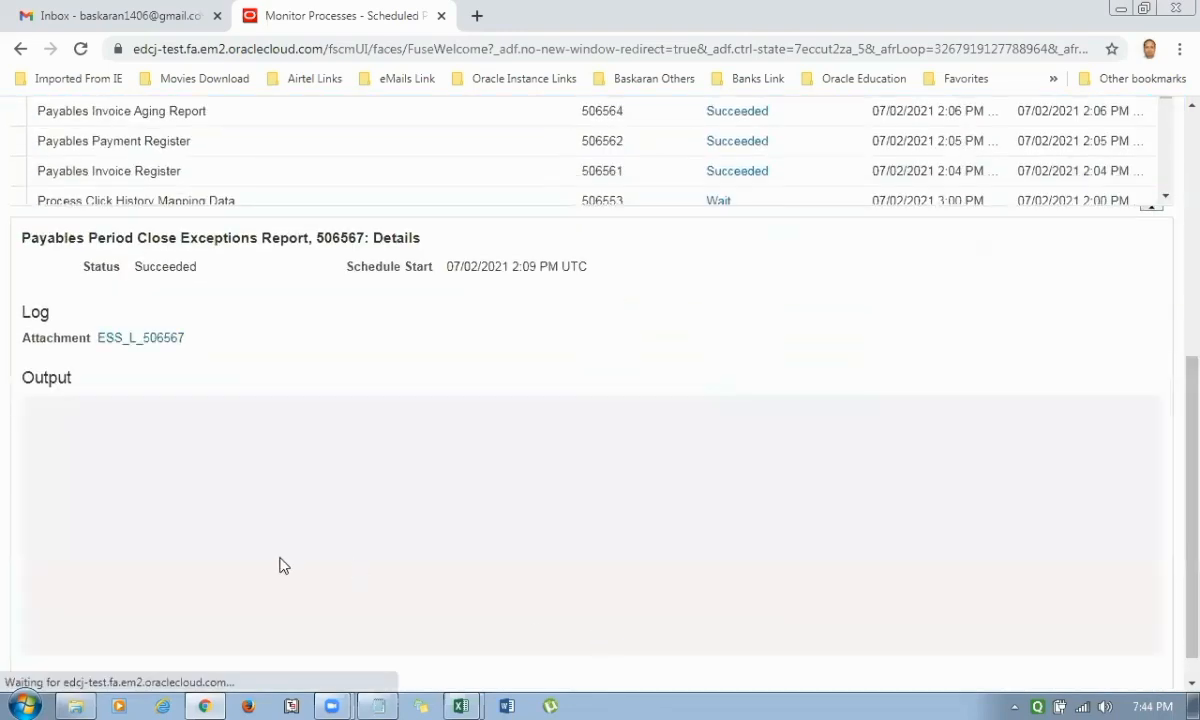
{"action": "left_click", "coordinate": [186, 577]}
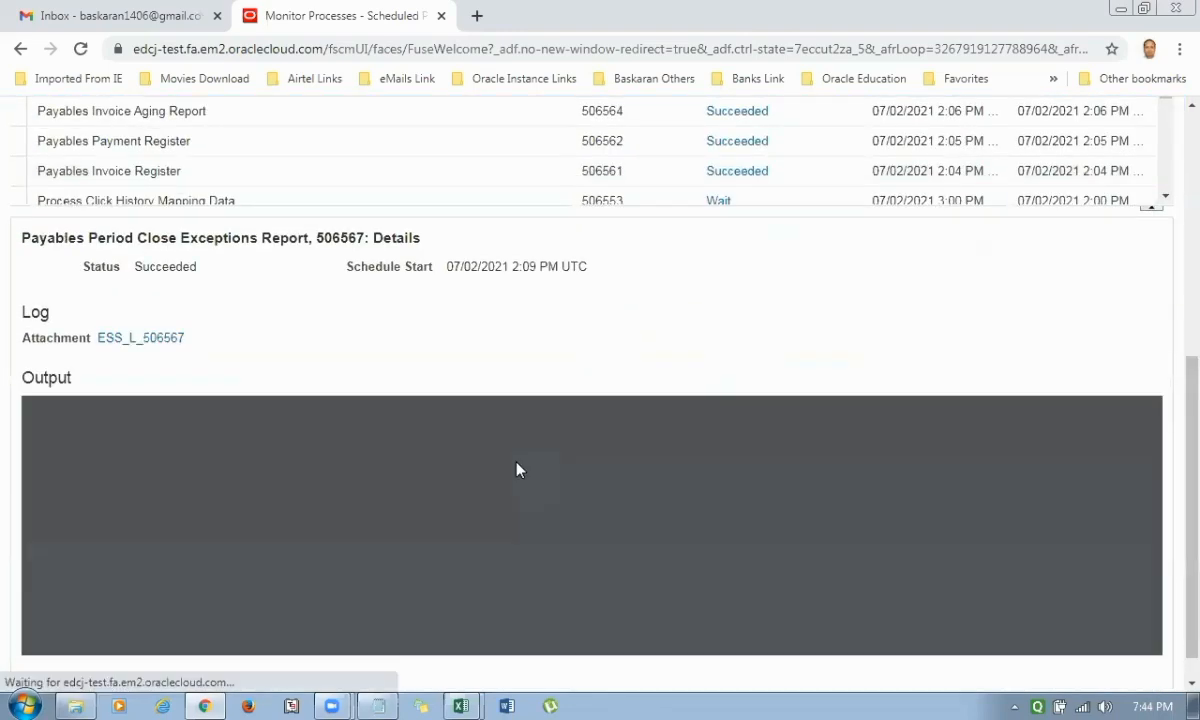
Review the exception summary by business unit, the unaccounted invoices and the unaccounted payment activity in the output document.
{"action": "scroll", "coordinate": [520, 540], "scroll_direction": "down", "scroll_amount": 5}
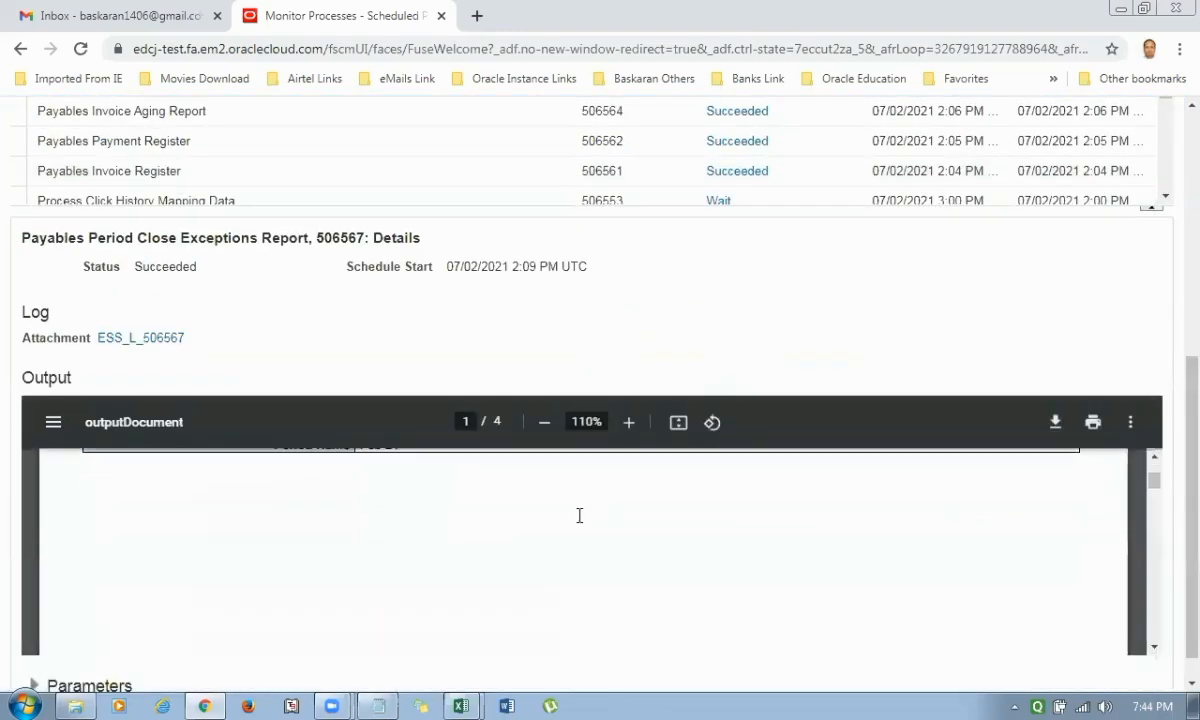
{"action": "scroll", "coordinate": [563, 594], "scroll_direction": "down", "scroll_amount": 3}
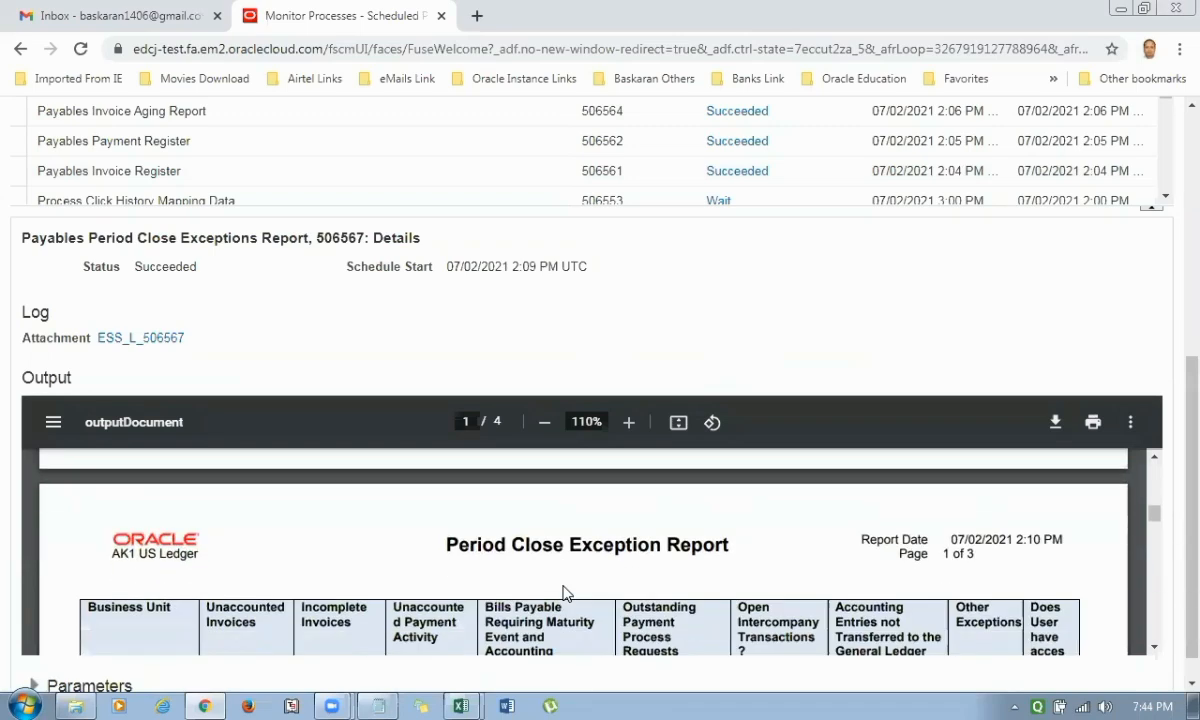
{"action": "scroll", "coordinate": [563, 594], "scroll_direction": "down", "scroll_amount": 2}
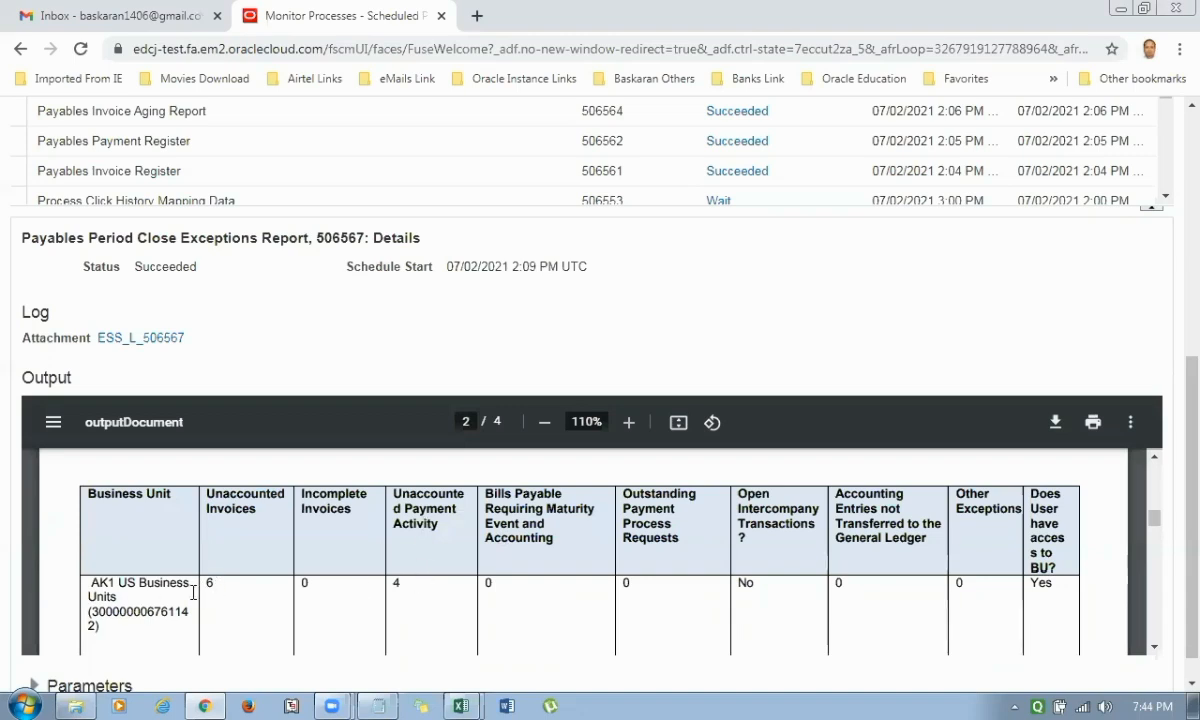
{"action": "scroll", "coordinate": [480, 622], "scroll_direction": "down", "scroll_amount": 3}
{"action": "scroll", "coordinate": [480, 622], "scroll_direction": "down", "scroll_amount": 1}
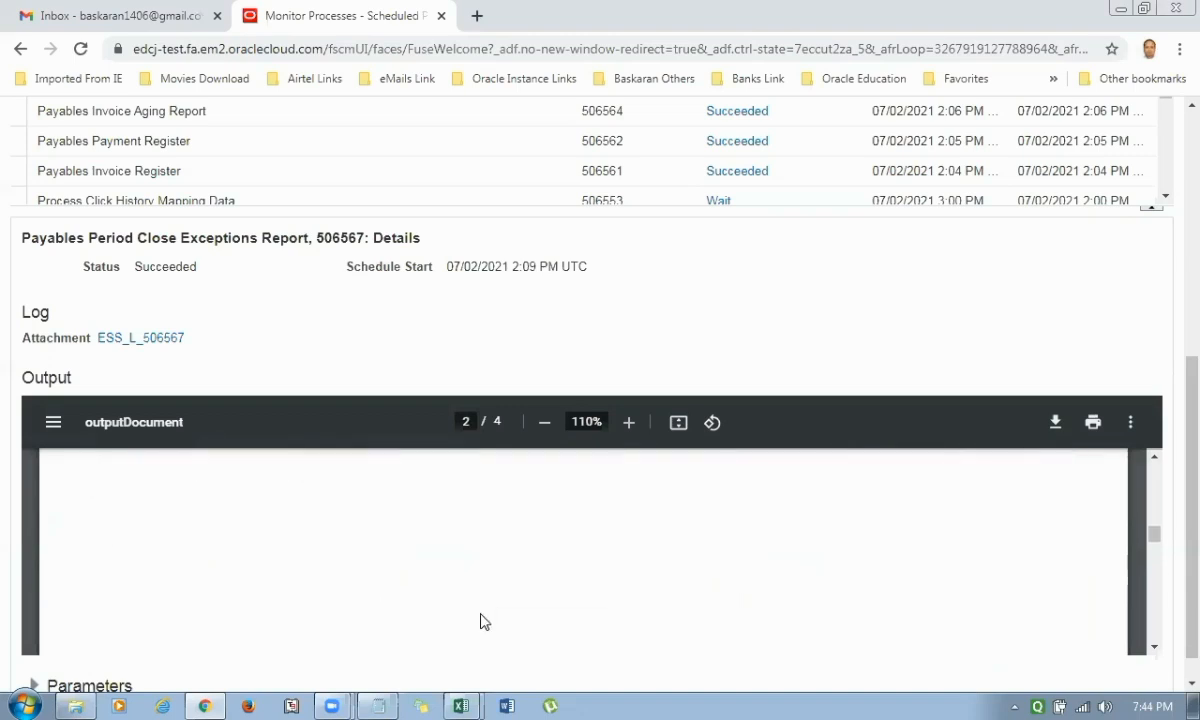
{"action": "scroll", "coordinate": [480, 622], "scroll_direction": "down", "scroll_amount": 5}
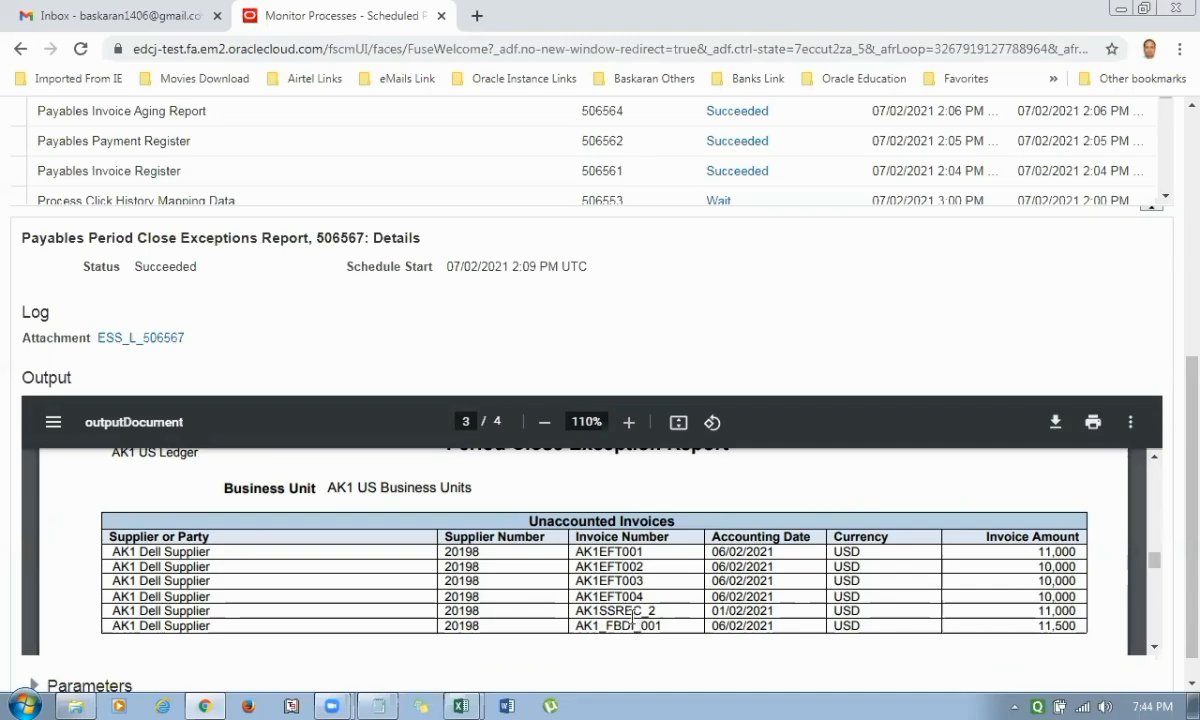
{"action": "scroll", "coordinate": [622, 622], "scroll_direction": "down", "scroll_amount": 3}
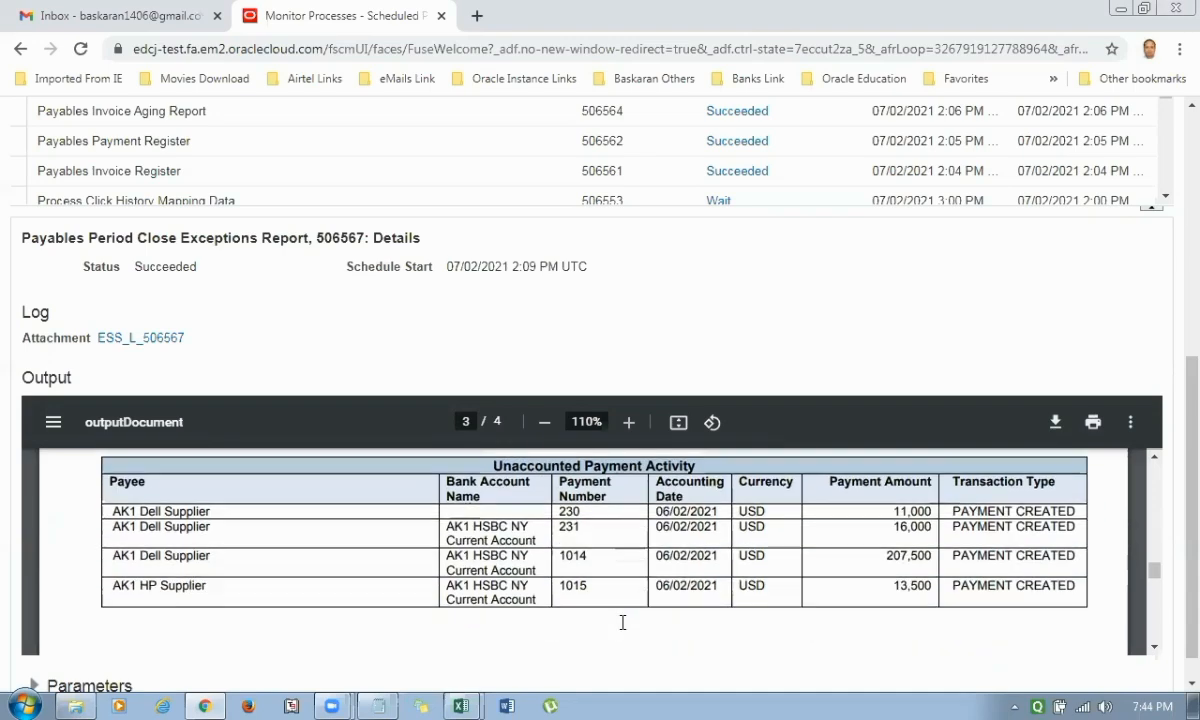
Recheck the unaccounted payments and invoices, and read the Suggested Corrective Actions for Exceptions on the report's last page.
{"action": "scroll", "coordinate": [450, 618], "scroll_direction": "up", "scroll_amount": 1}
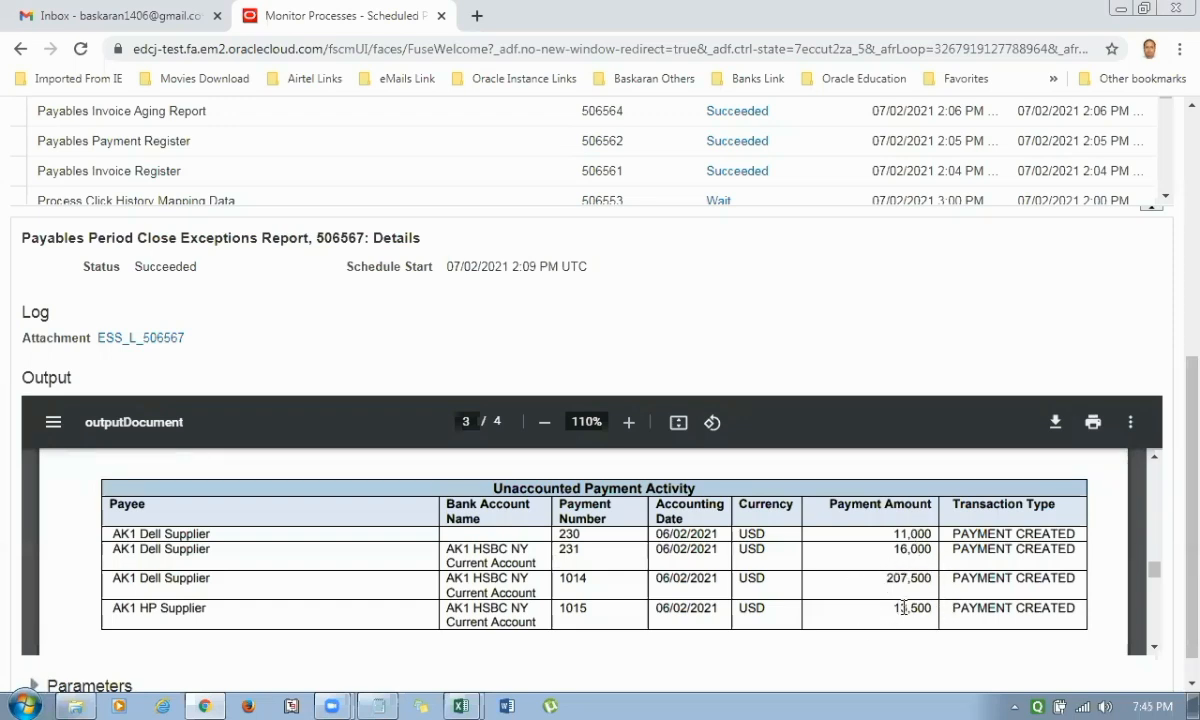
{"action": "scroll", "coordinate": [911, 588], "scroll_direction": "up", "scroll_amount": 1}
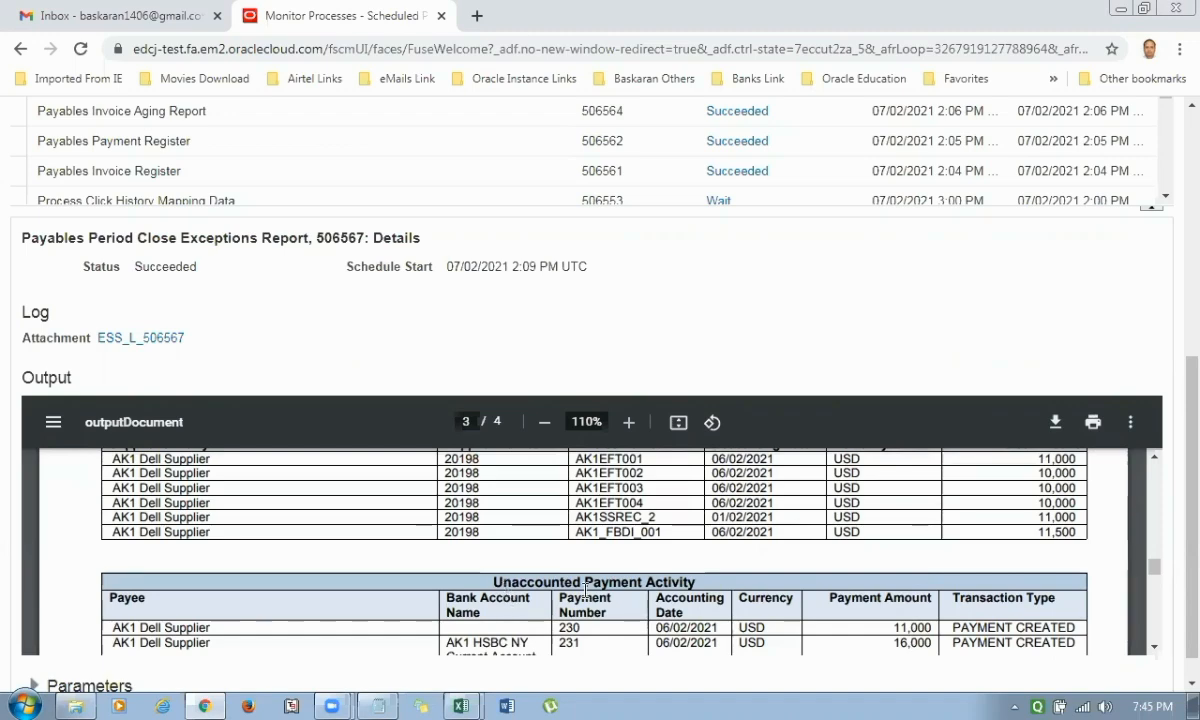
{"action": "scroll", "coordinate": [585, 590], "scroll_direction": "up", "scroll_amount": 2}
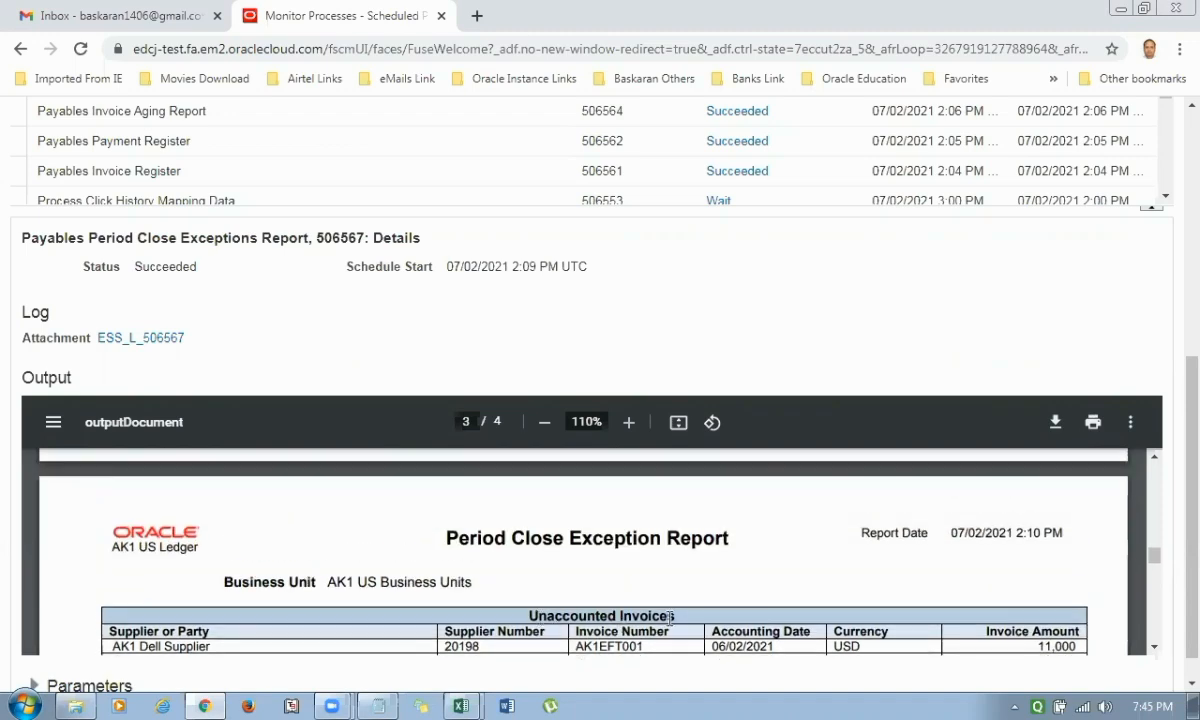
{"action": "scroll", "coordinate": [670, 617], "scroll_direction": "down", "scroll_amount": 10}
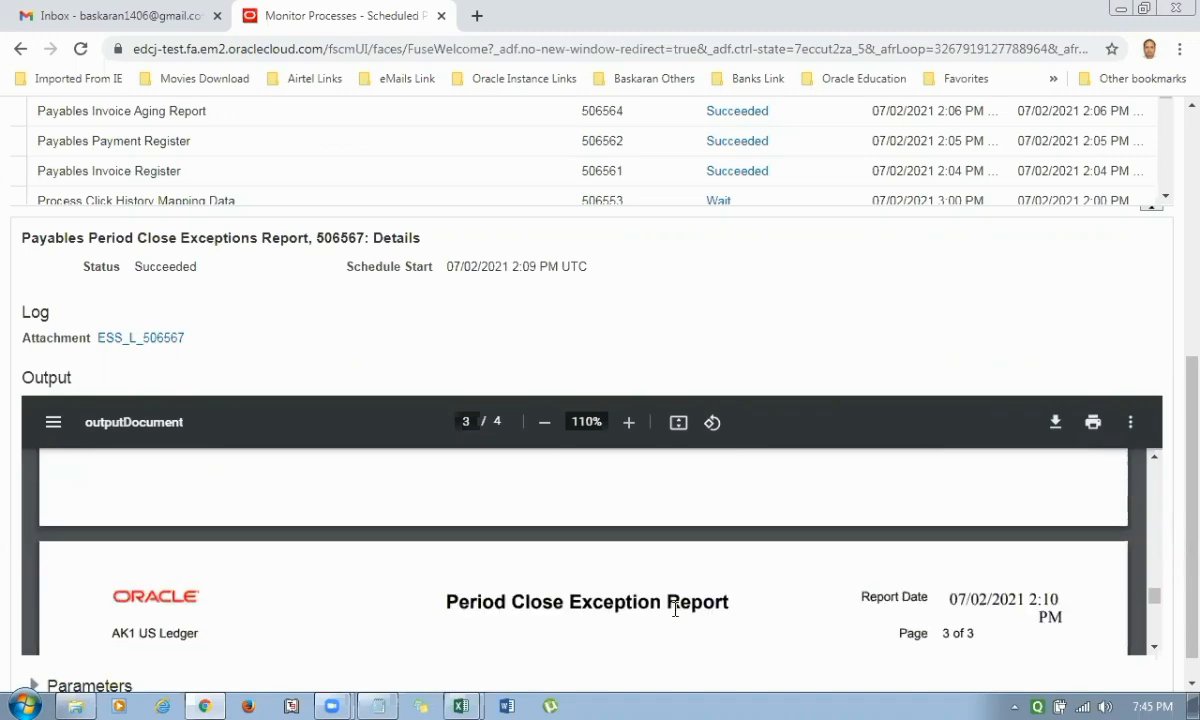
{"action": "scroll", "coordinate": [675, 608], "scroll_direction": "down", "scroll_amount": 2}
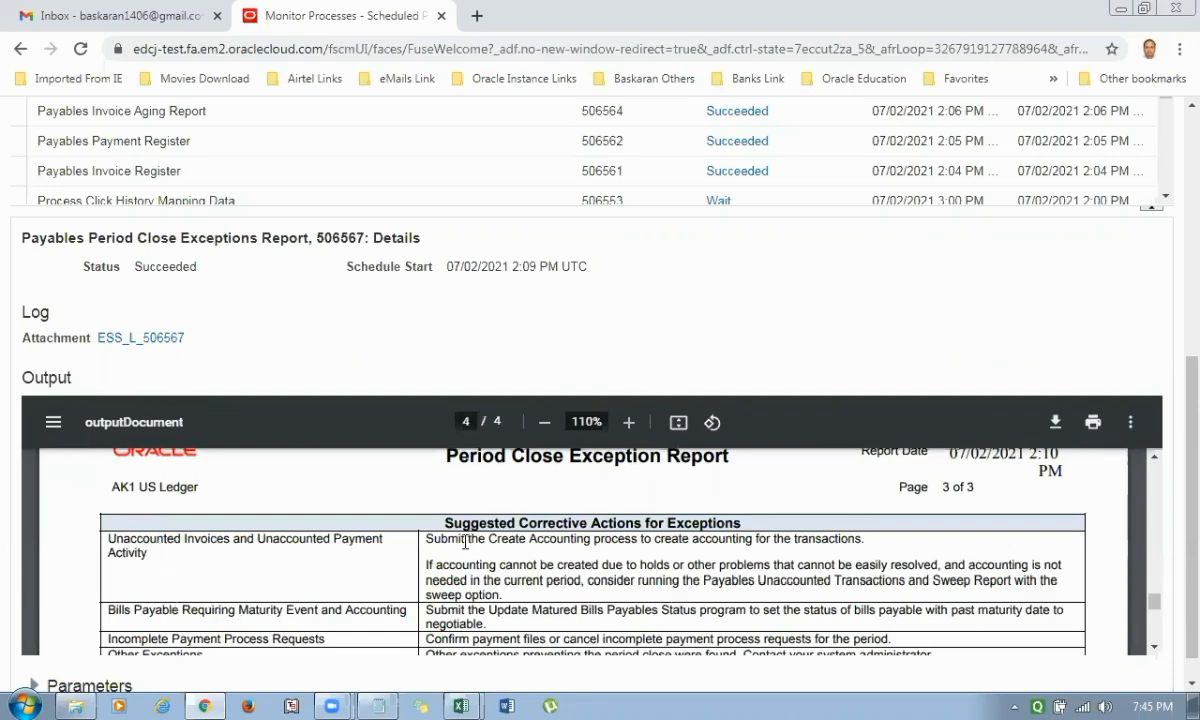
{"action": "scroll", "coordinate": [570, 603], "scroll_direction": "down", "scroll_amount": 1}
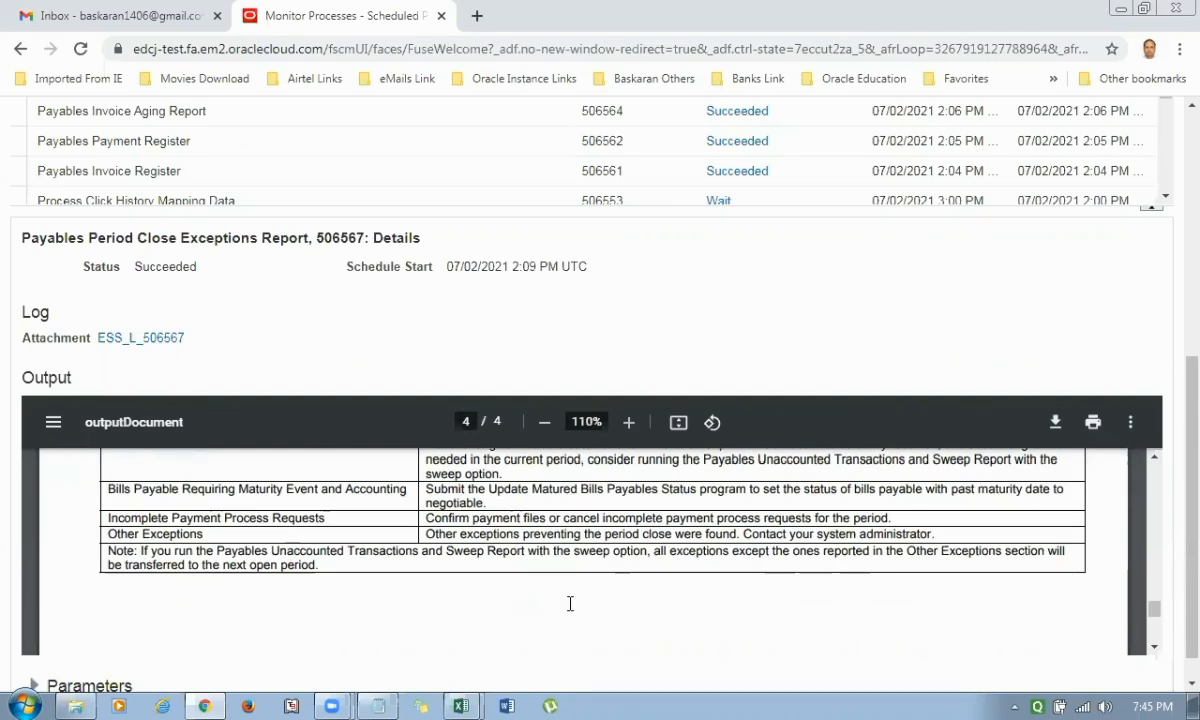
Leave the report output and the scheduled processes overview, and go to the Oracle Fusion home page.
{"action": "scroll", "coordinate": [570, 603], "scroll_direction": "up", "scroll_amount": 3}
{"action": "scroll", "coordinate": [570, 603], "scroll_direction": "up", "scroll_amount": 10}
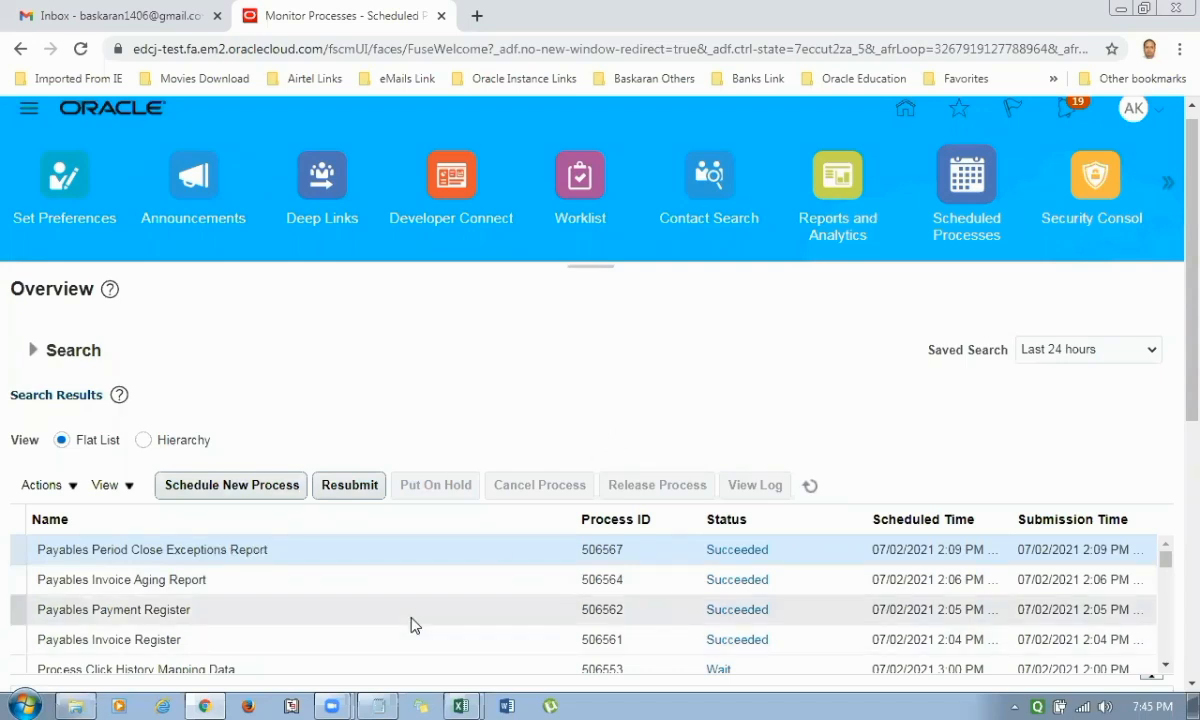
{"action": "scroll", "coordinate": [514, 589], "scroll_direction": "up", "scroll_amount": 1}
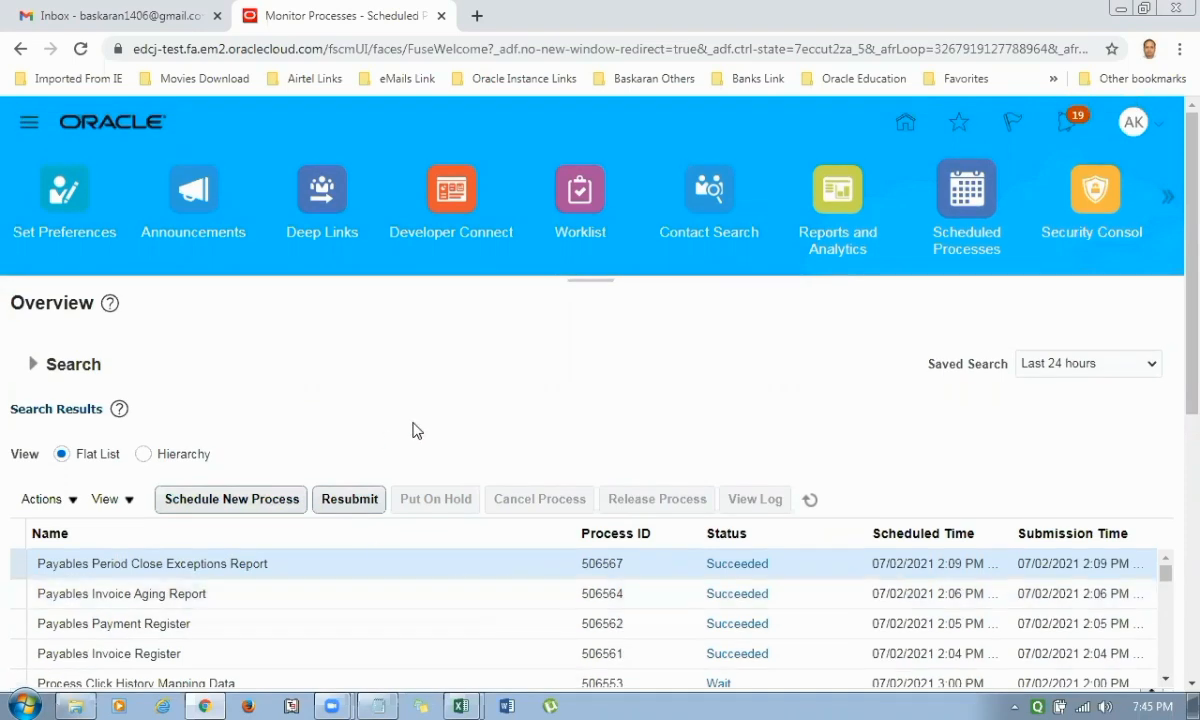
{"action": "left_click", "coordinate": [143, 120]}
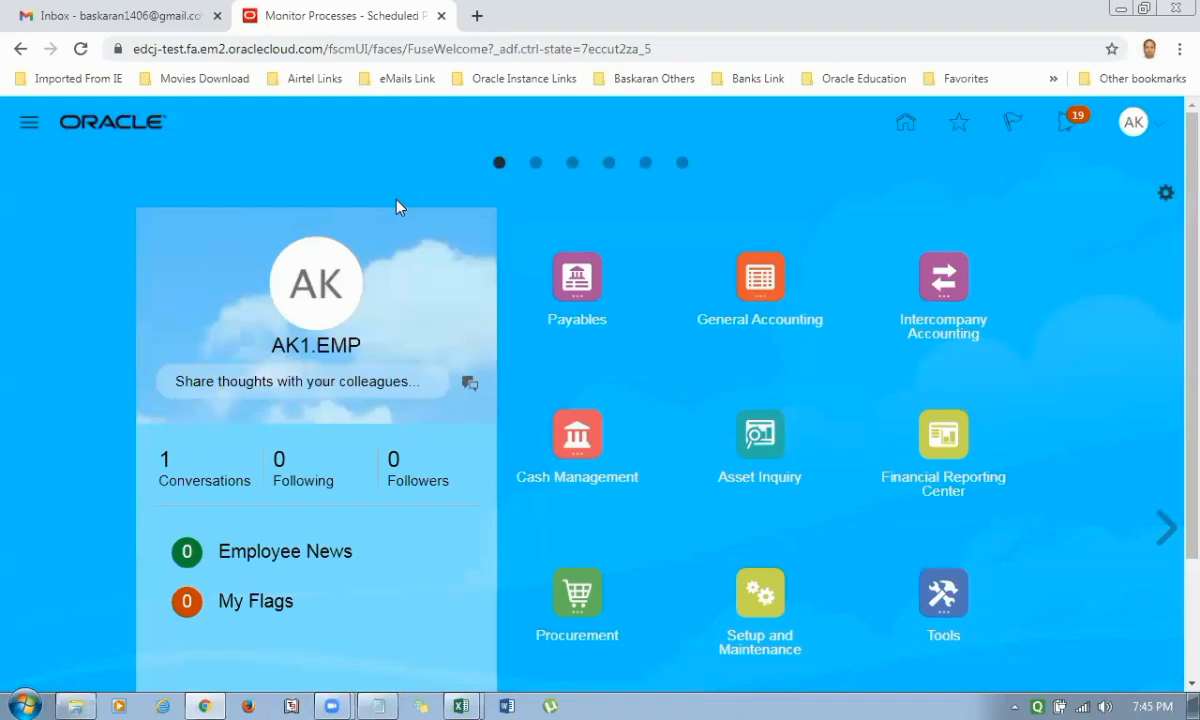
In a new browser tab, search for "oracle enterprise repository", open its Oracle Fusion Applications page and follow its Cloud Applications link.
{"action": "key", "text": "ctrl+t"}
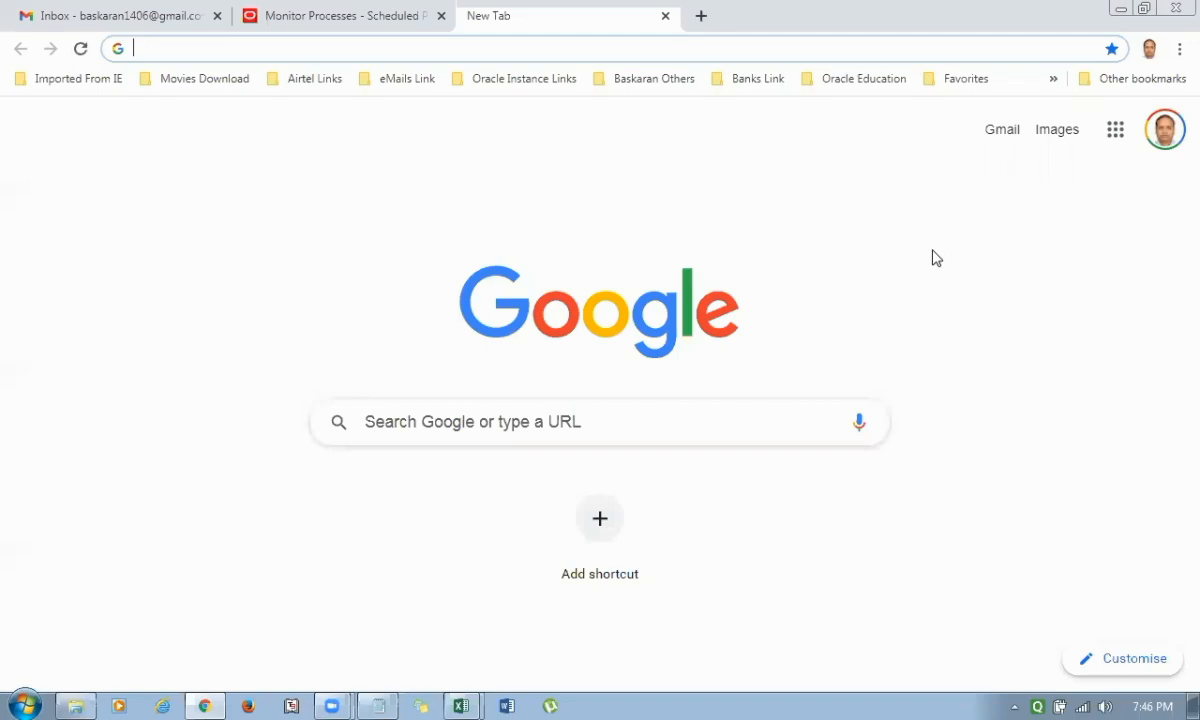
{"action": "type", "text": "oracle enterprise repository"}
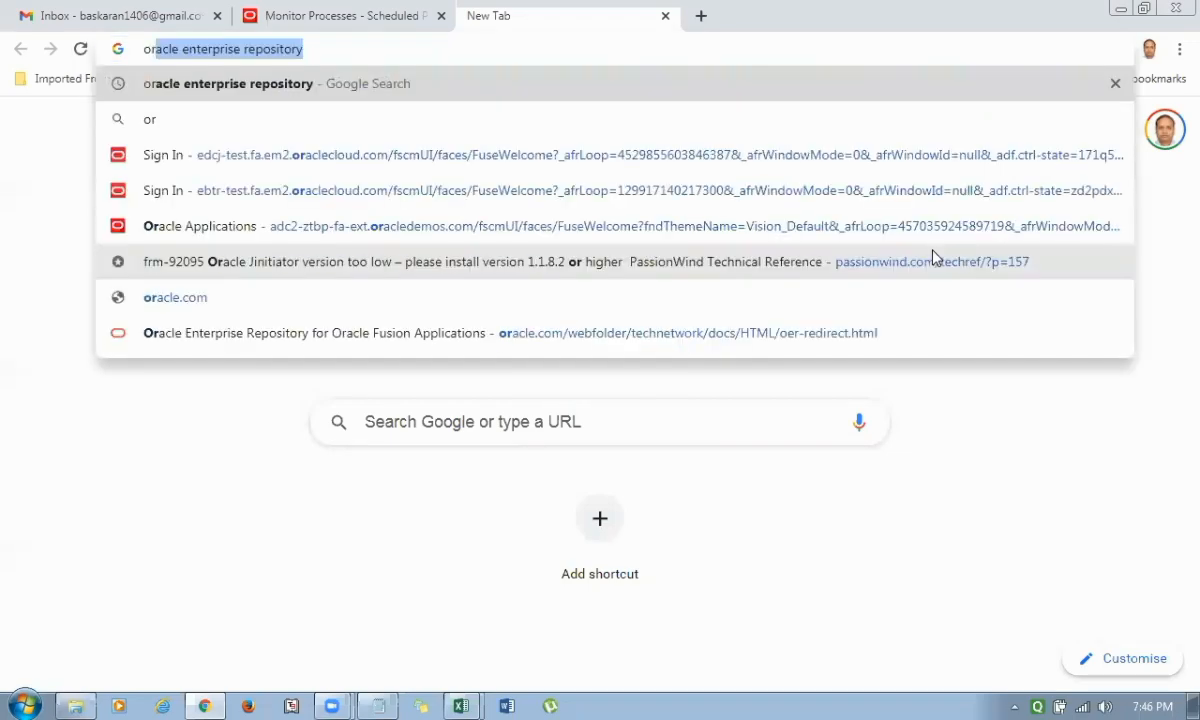
{"action": "key", "text": "Return"}
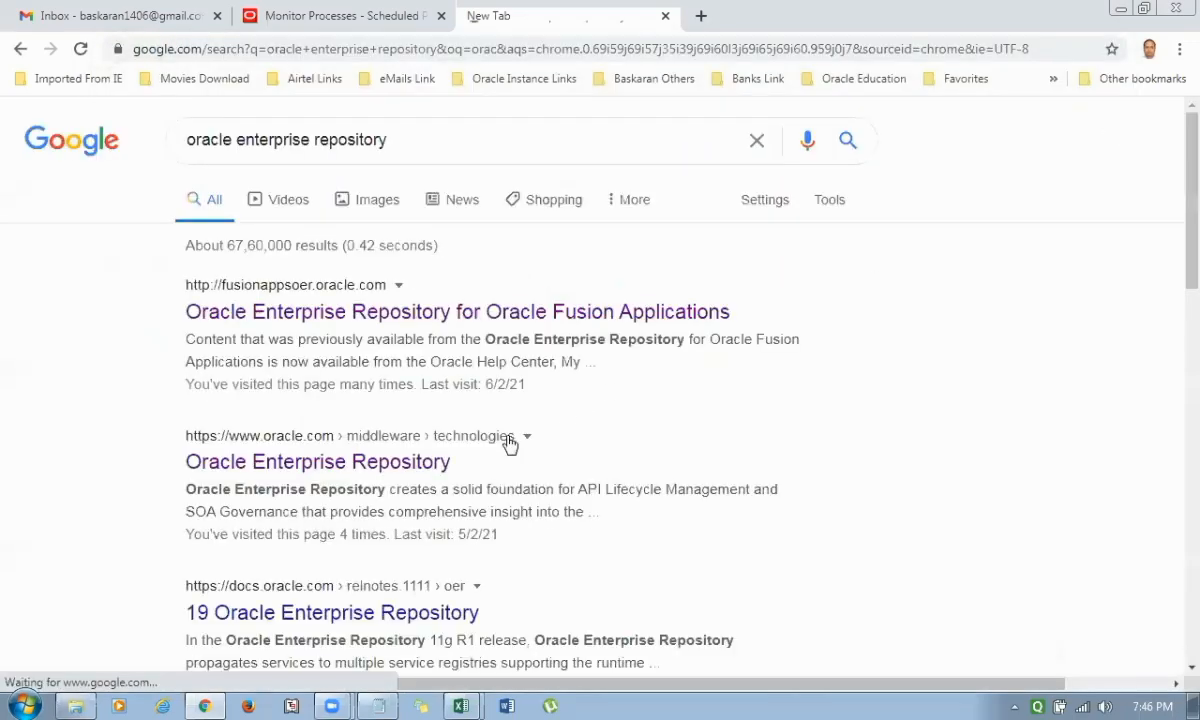
{"action": "left_click", "coordinate": [398, 312]}
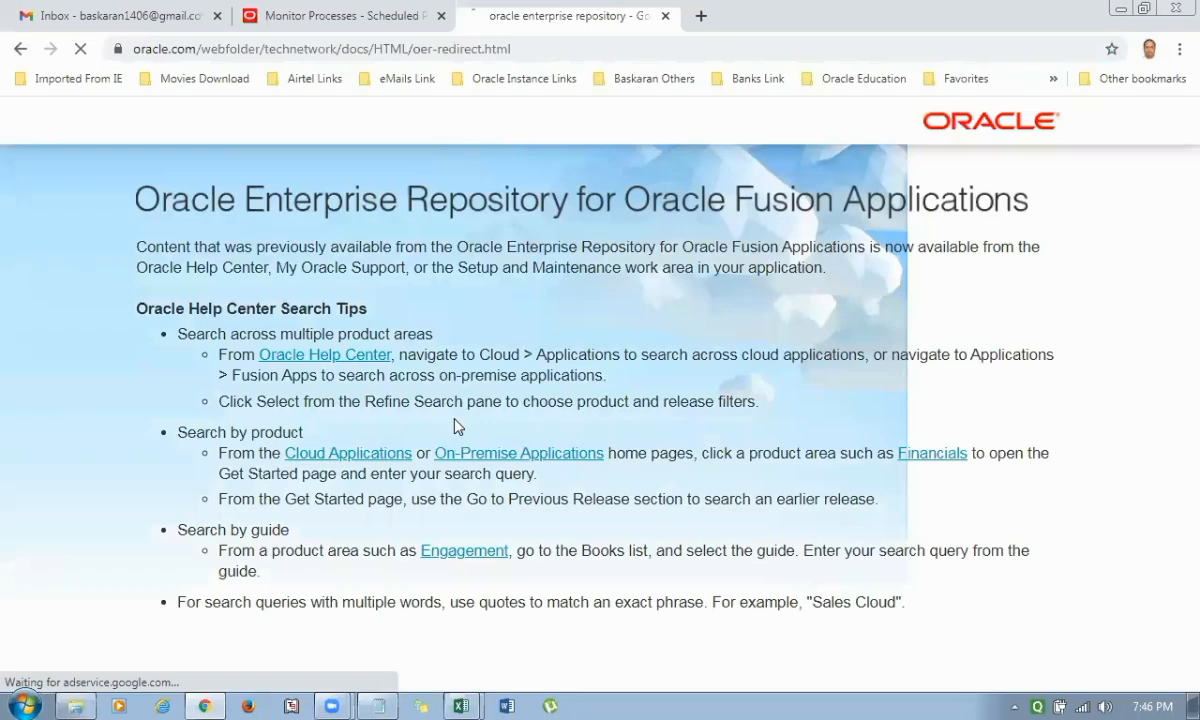
{"action": "left_click", "coordinate": [352, 458]}
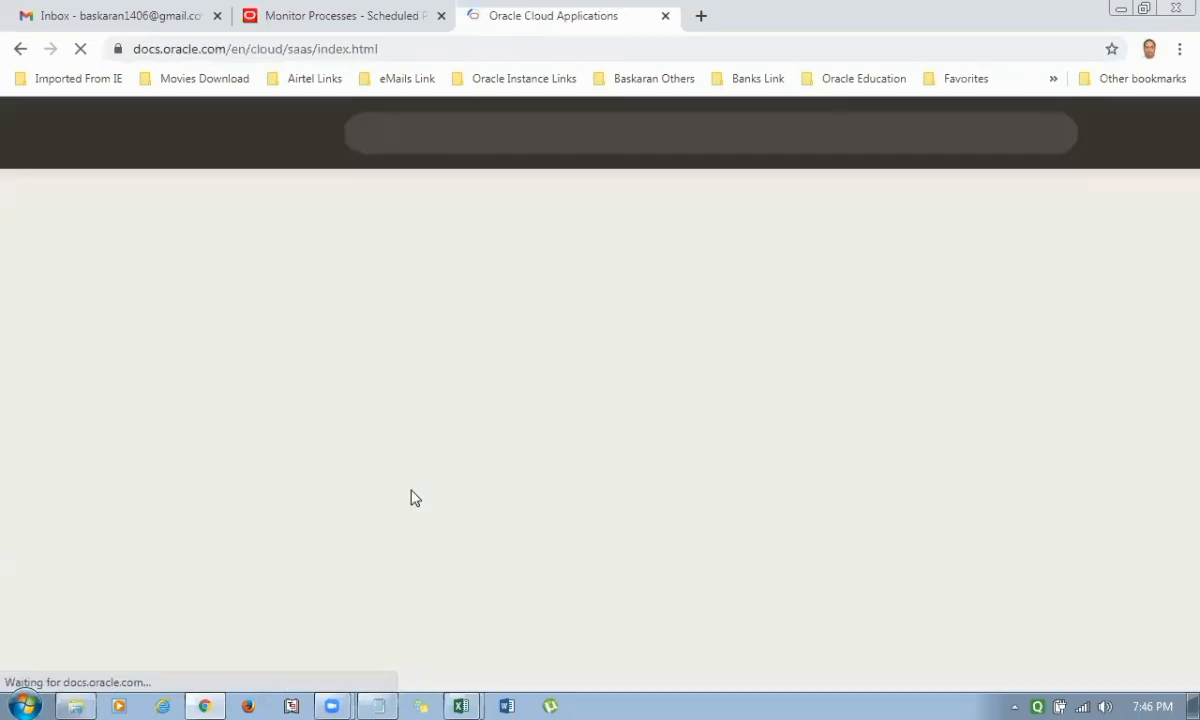
Open the Financials documentation and, from its Administer tasks, open the guide on getting started with file-based data import.
{"action": "scroll", "coordinate": [591, 407], "scroll_direction": "down", "scroll_amount": 1}
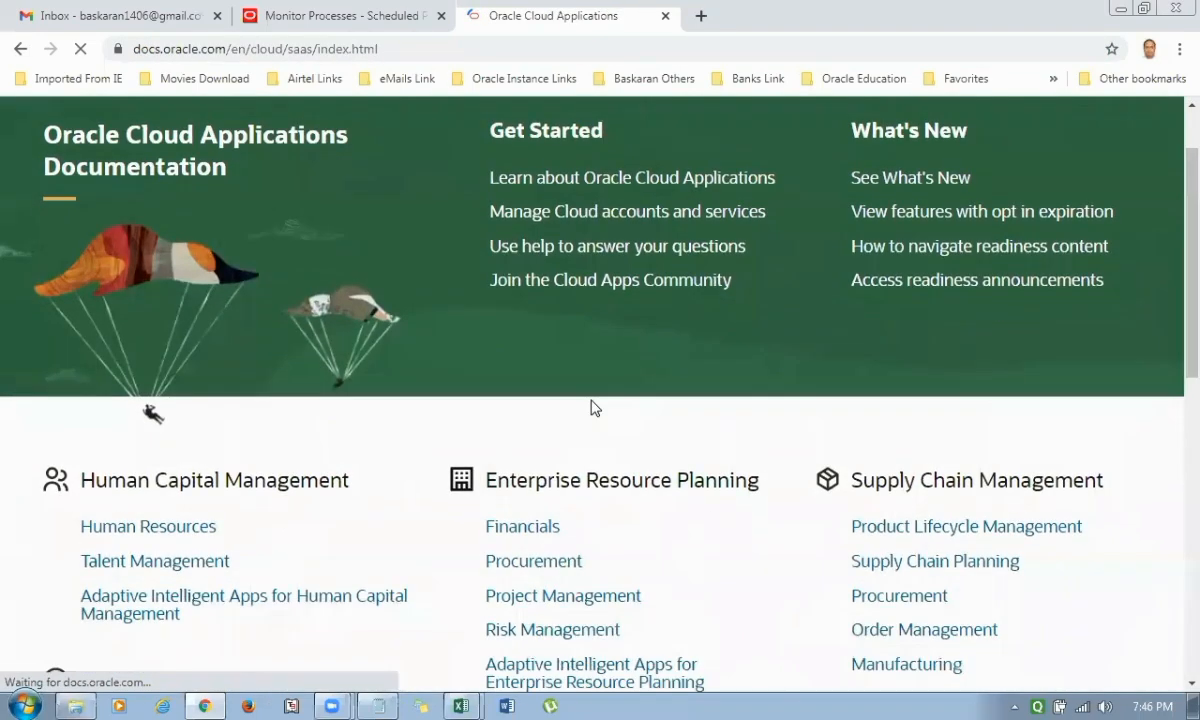
{"action": "left_click", "coordinate": [528, 532]}
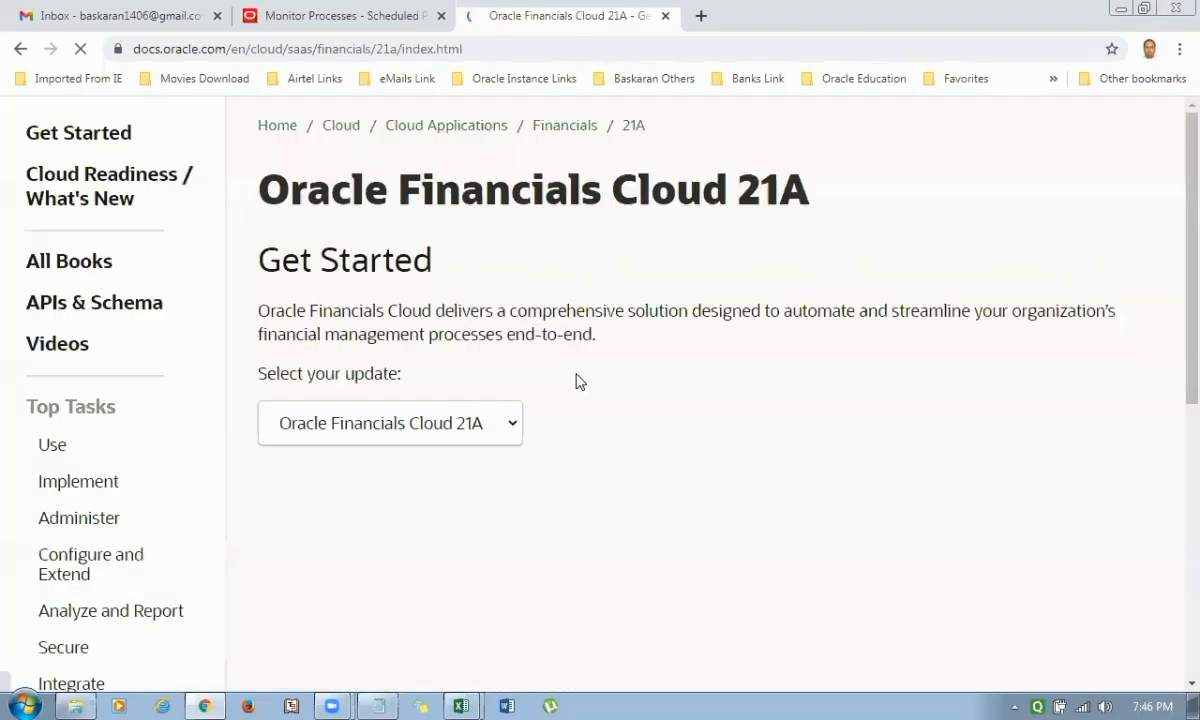
{"action": "scroll", "coordinate": [578, 381], "scroll_direction": "down", "scroll_amount": 1}
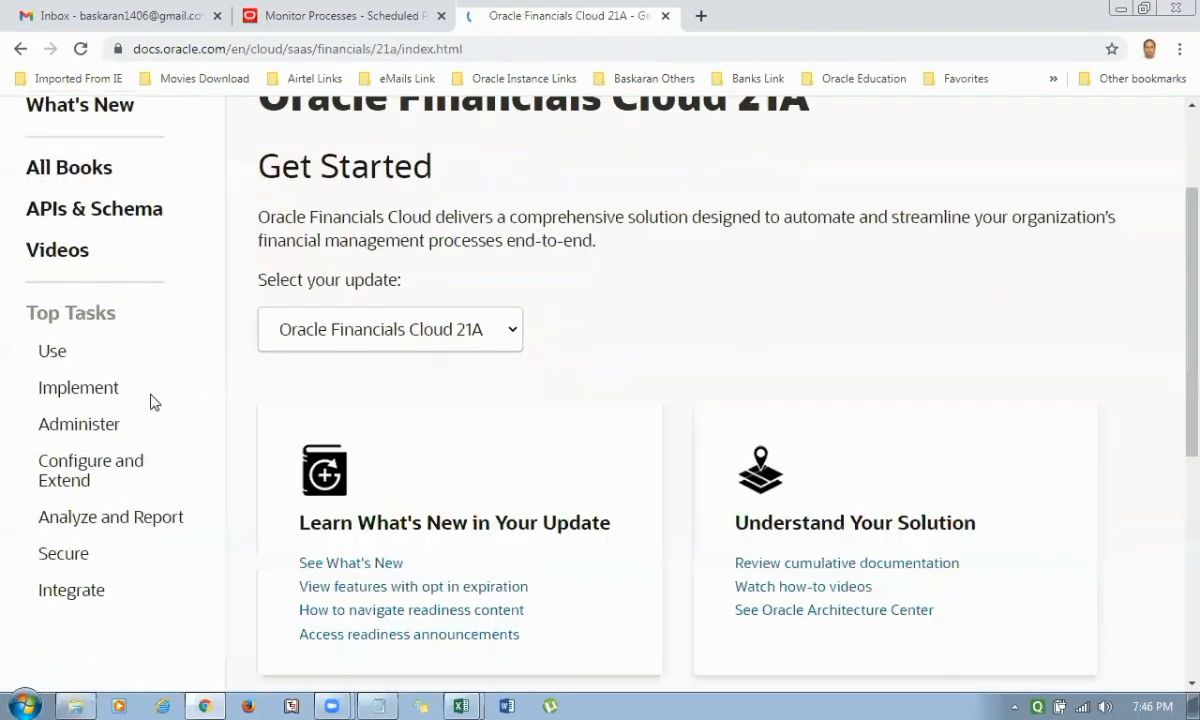
{"action": "left_click", "coordinate": [105, 424]}
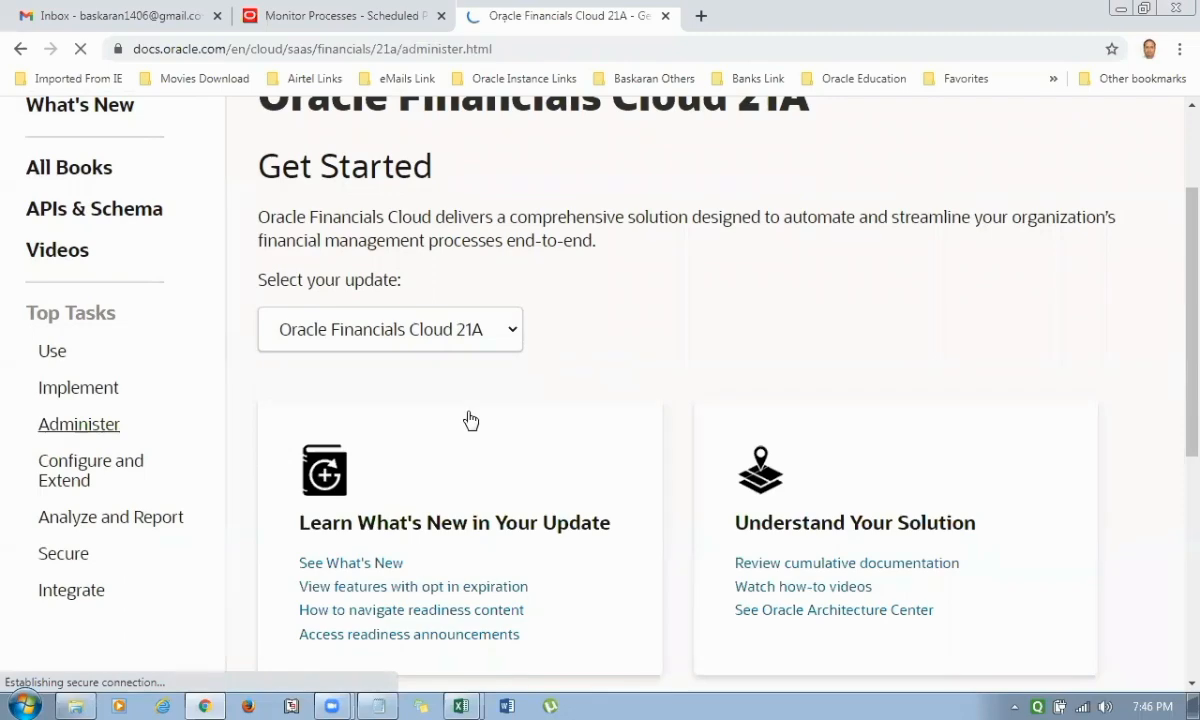
{"action": "scroll", "coordinate": [466, 418], "scroll_direction": "down", "scroll_amount": 2}
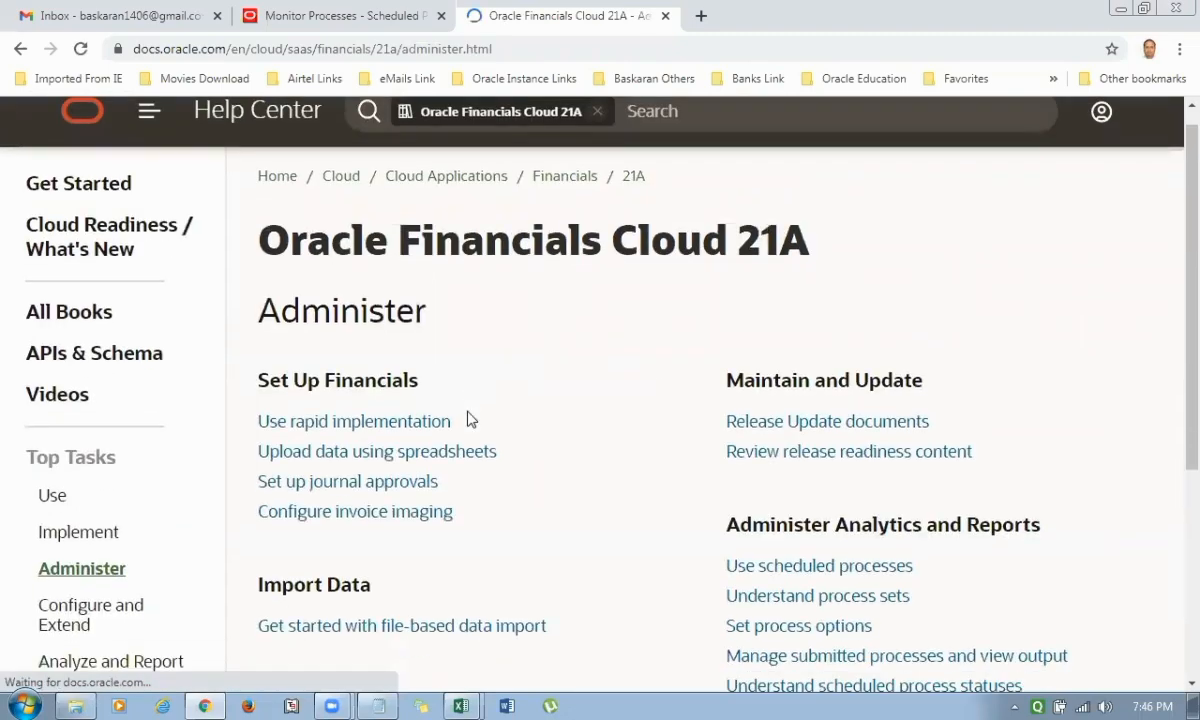
{"action": "left_click", "coordinate": [412, 463]}
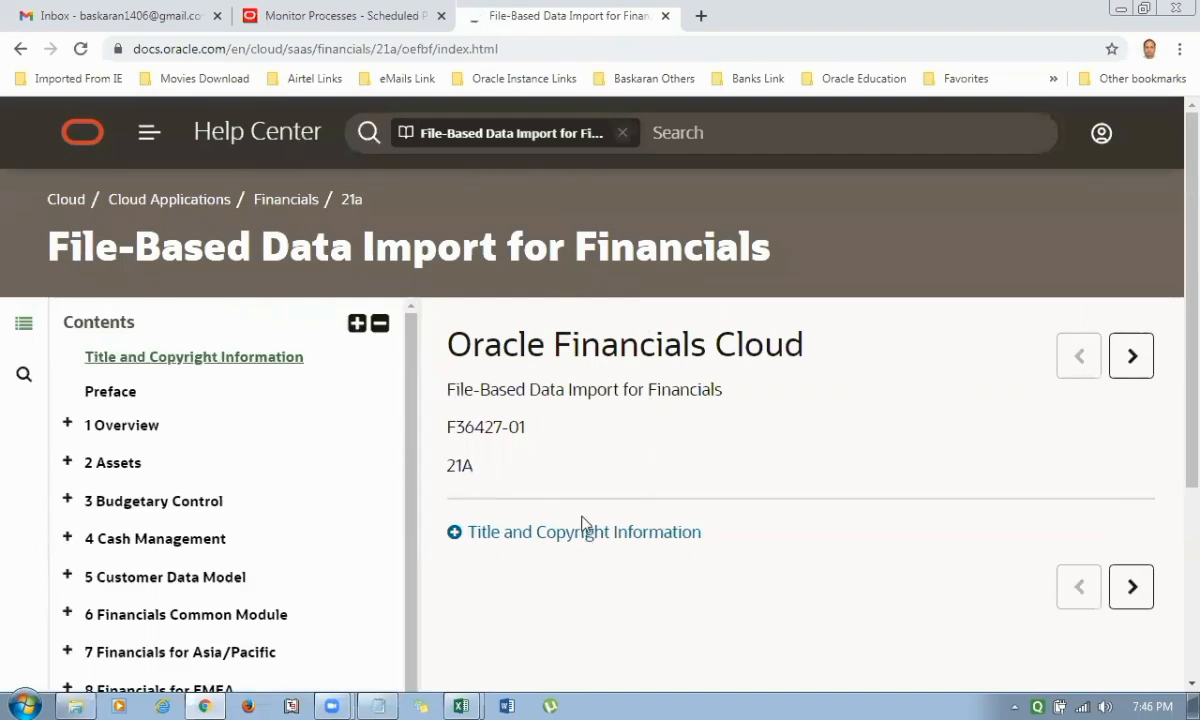
Narrow the guide's contents list, expand the Payables chapter and open the Payables Standard Invoice Import topic.
{"action": "left_click_drag", "start_coordinate": [415, 450], "coordinate": [299, 482]}
{"action": "scroll", "coordinate": [147, 584], "scroll_direction": "down", "scroll_amount": 3}
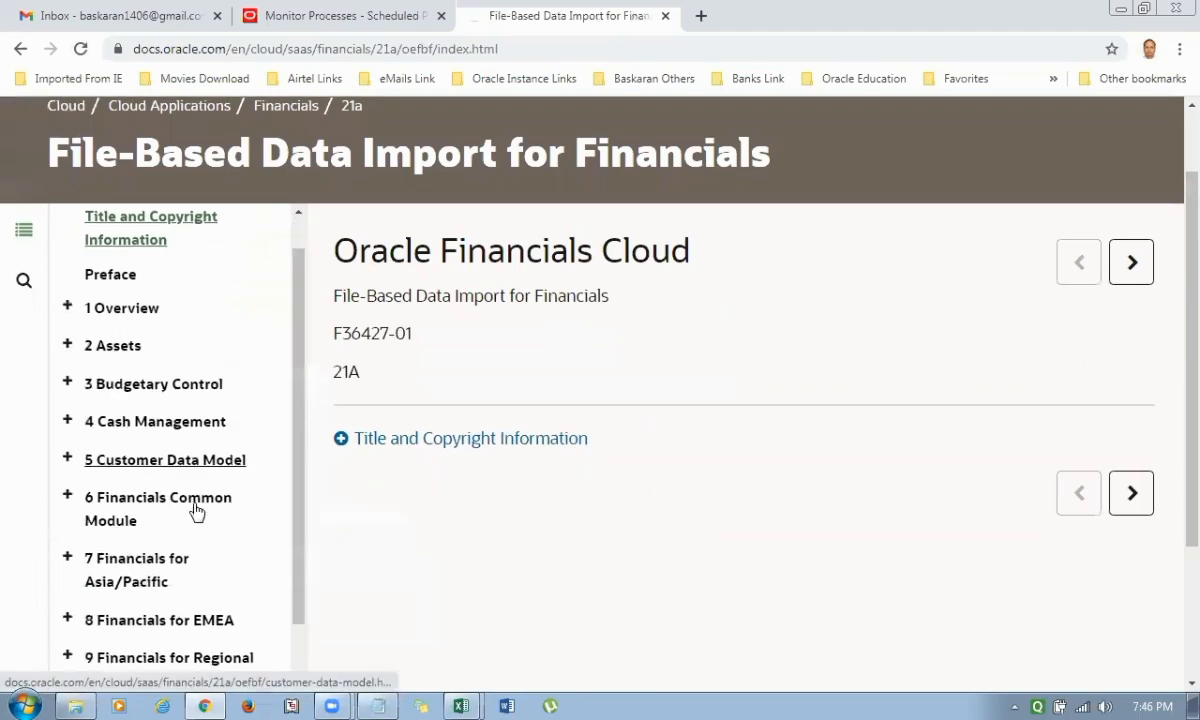
{"action": "scroll", "coordinate": [228, 510], "scroll_direction": "down", "scroll_amount": 1}
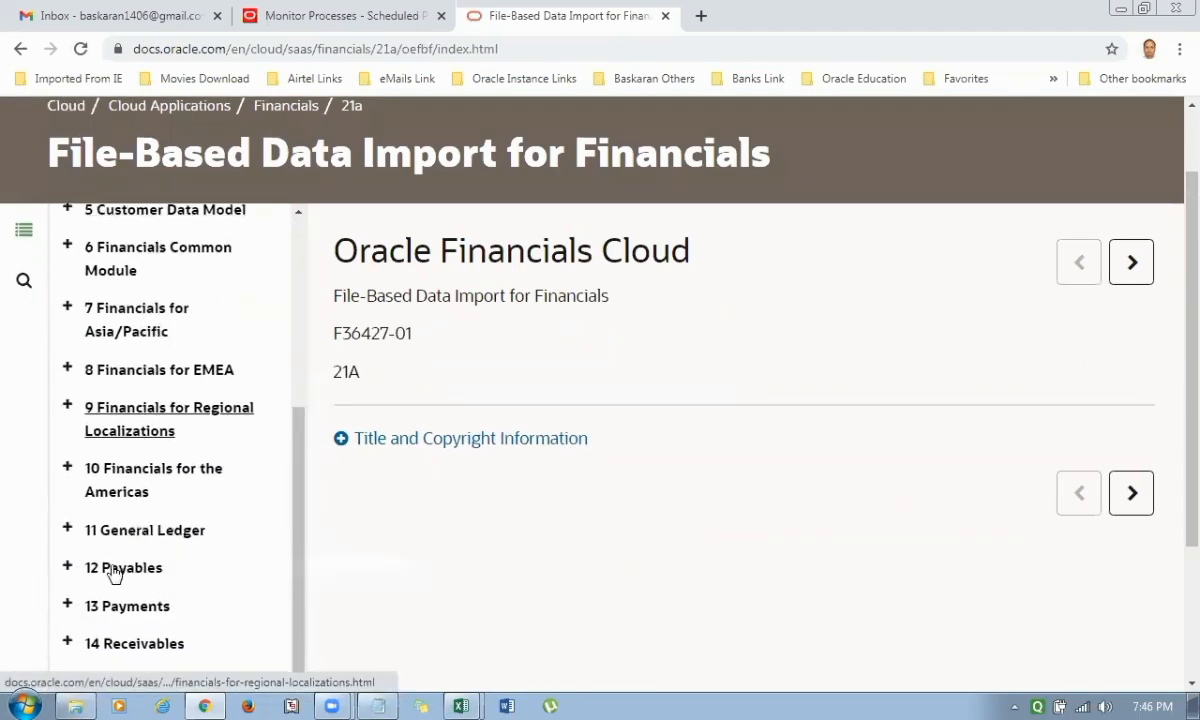
{"action": "scroll", "coordinate": [130, 572], "scroll_direction": "down", "scroll_amount": 1}
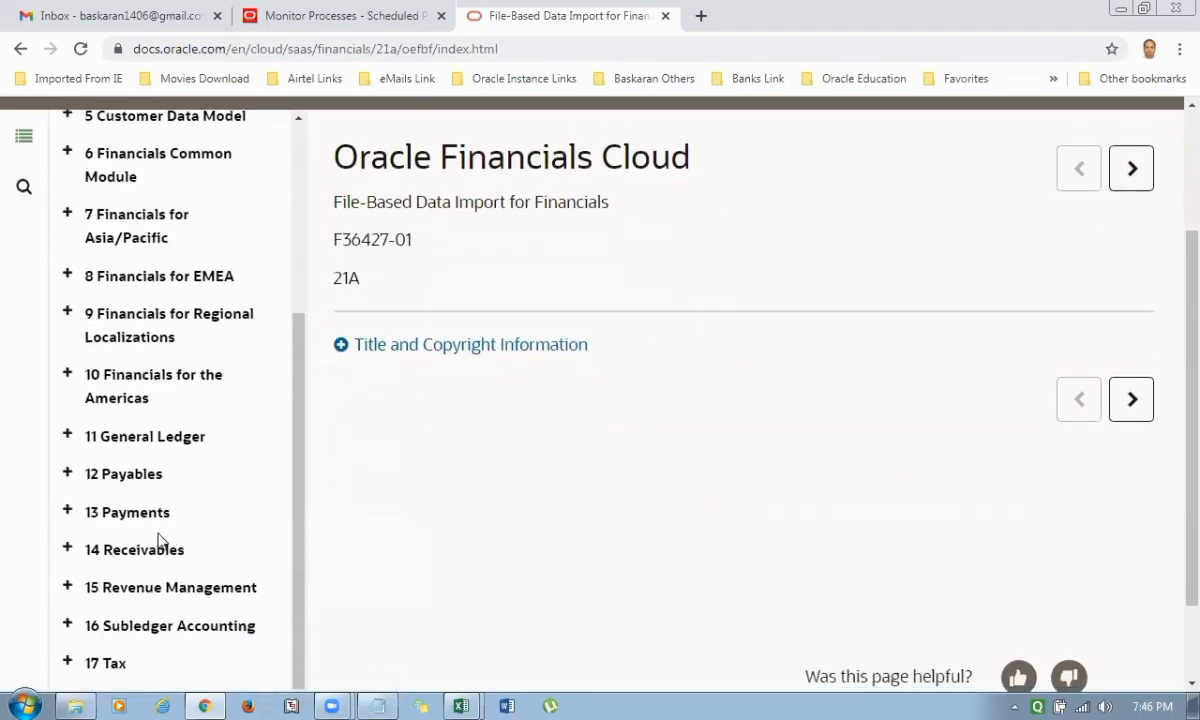
{"action": "left_click", "coordinate": [68, 475]}
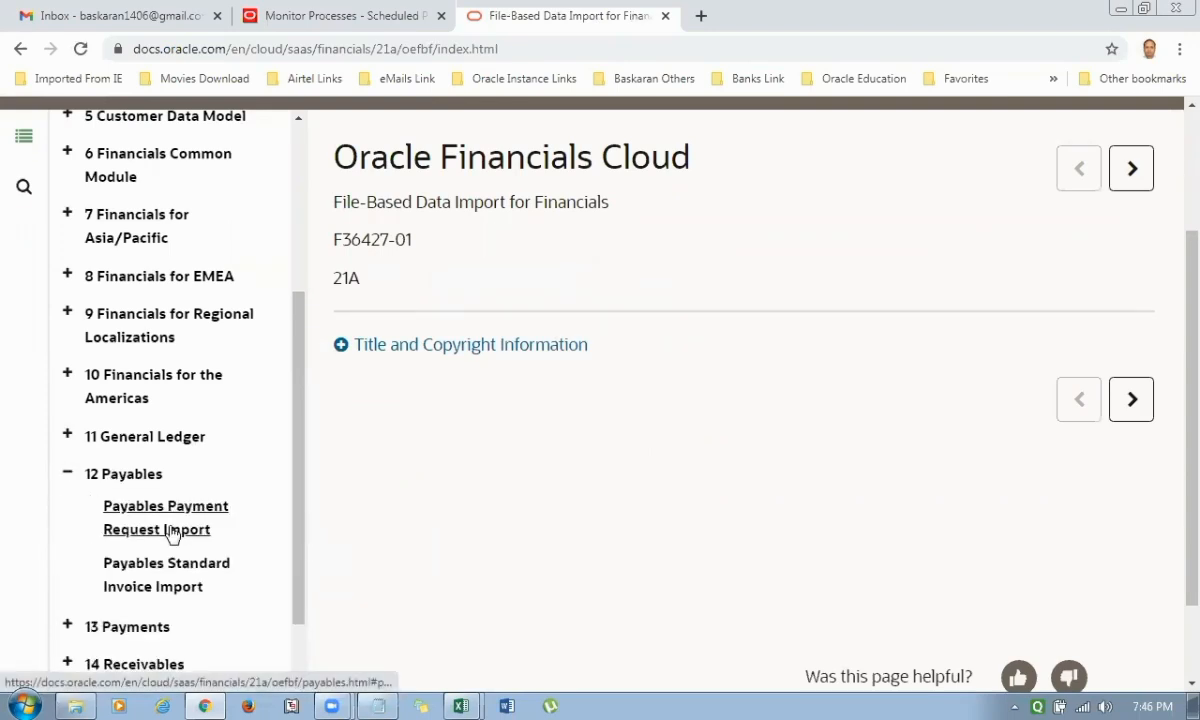
{"action": "left_click", "coordinate": [136, 587]}
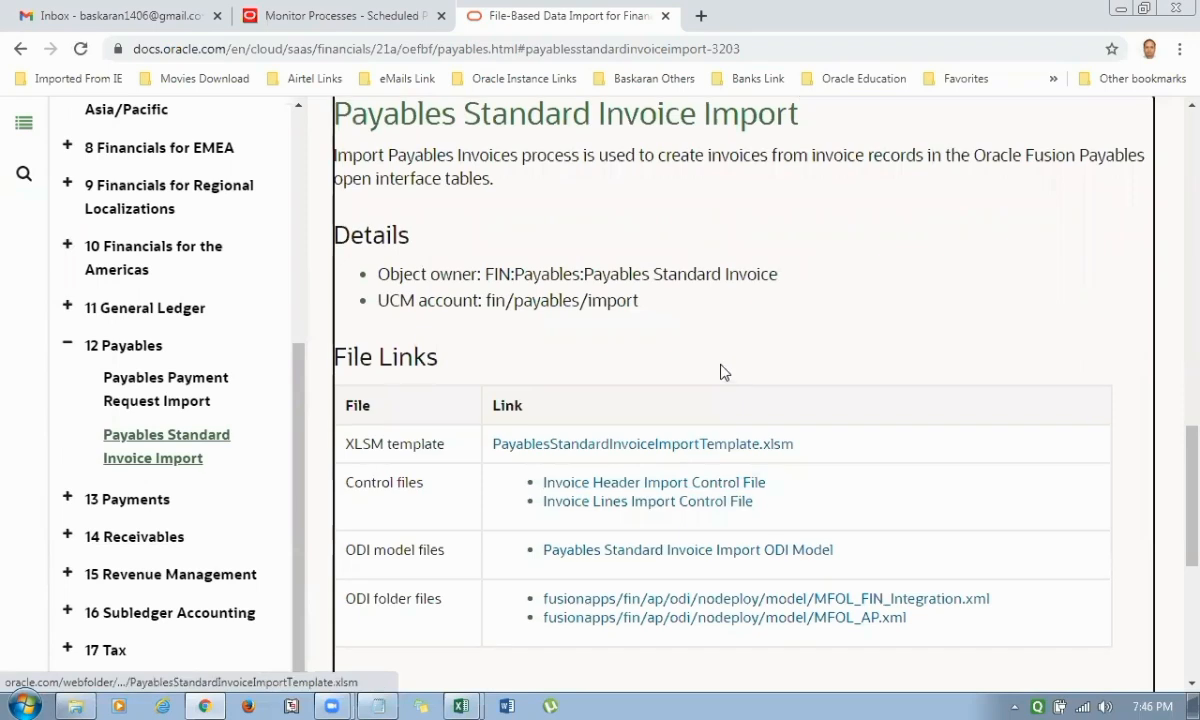
Examine the topic's XLSM template link, UCM account, and Job and Table Links, highlighting the account path and the scheduled process name.
{"action": "scroll", "coordinate": [718, 372], "scroll_direction": "down", "scroll_amount": 1}
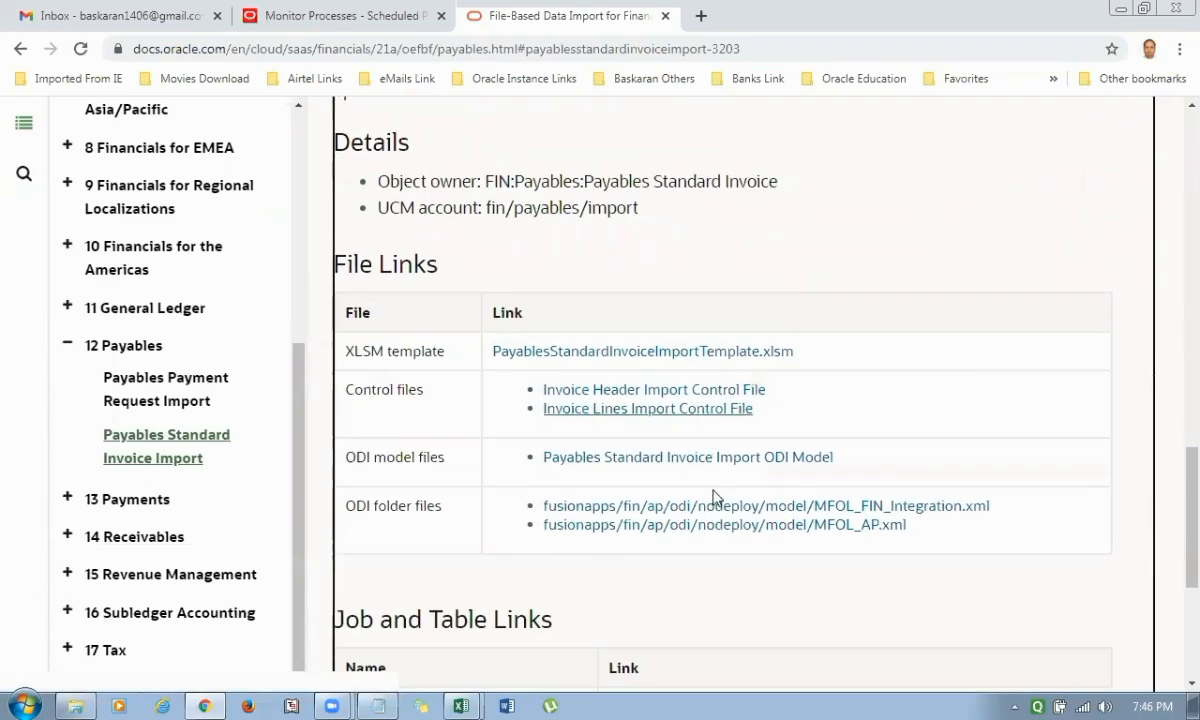
{"action": "right_click", "coordinate": [659, 357]}
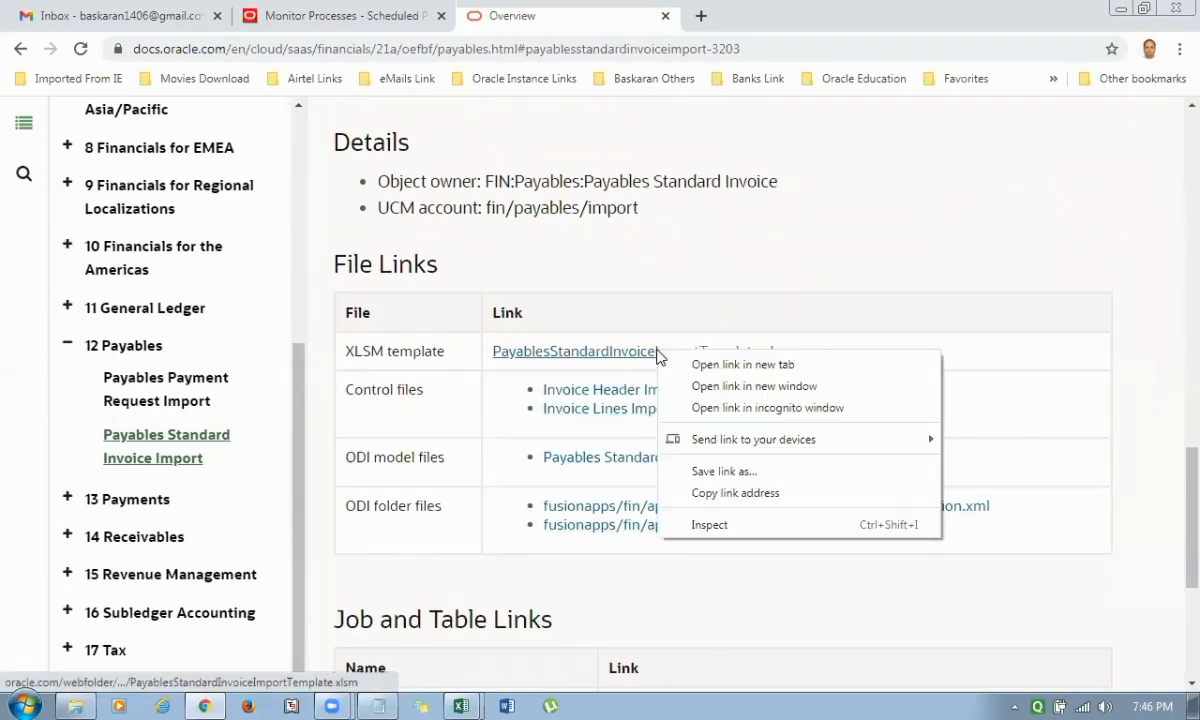
{"action": "left_click", "coordinate": [818, 203]}
{"action": "scroll", "coordinate": [798, 278], "scroll_direction": "down", "scroll_amount": 1}
{"action": "scroll", "coordinate": [752, 460], "scroll_direction": "down", "scroll_amount": 1}
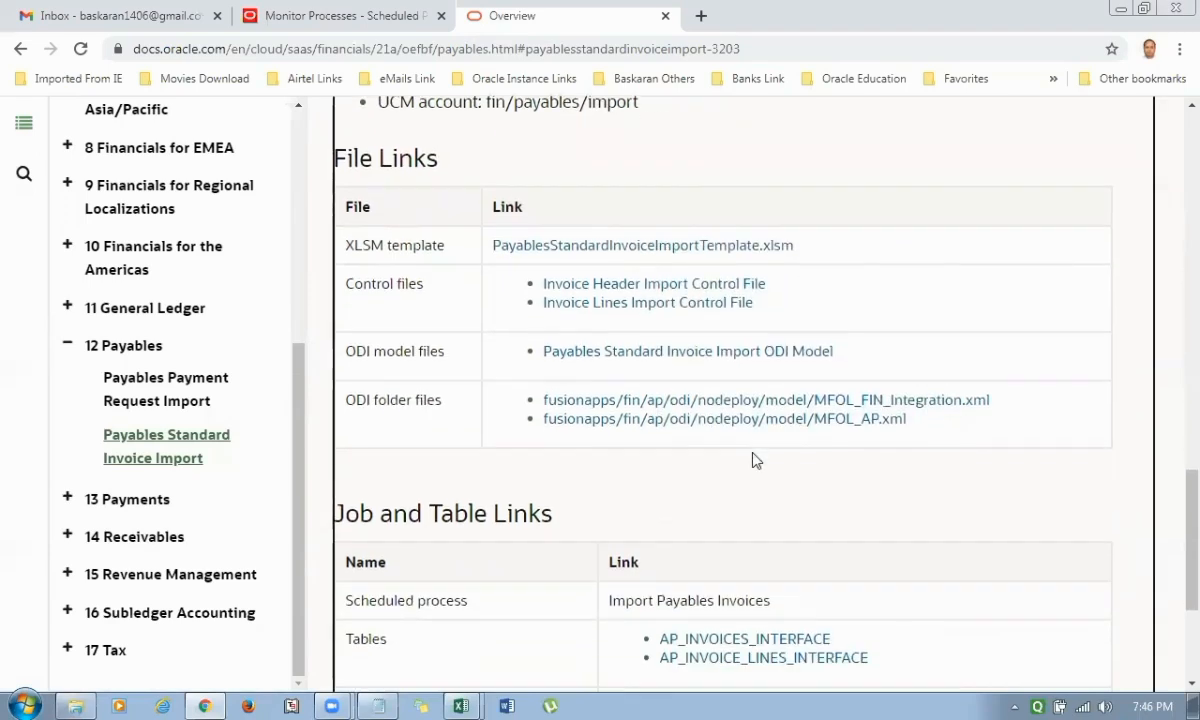
{"action": "scroll", "coordinate": [755, 460], "scroll_direction": "down", "scroll_amount": 2}
{"action": "scroll", "coordinate": [593, 420], "scroll_direction": "up", "scroll_amount": 3}
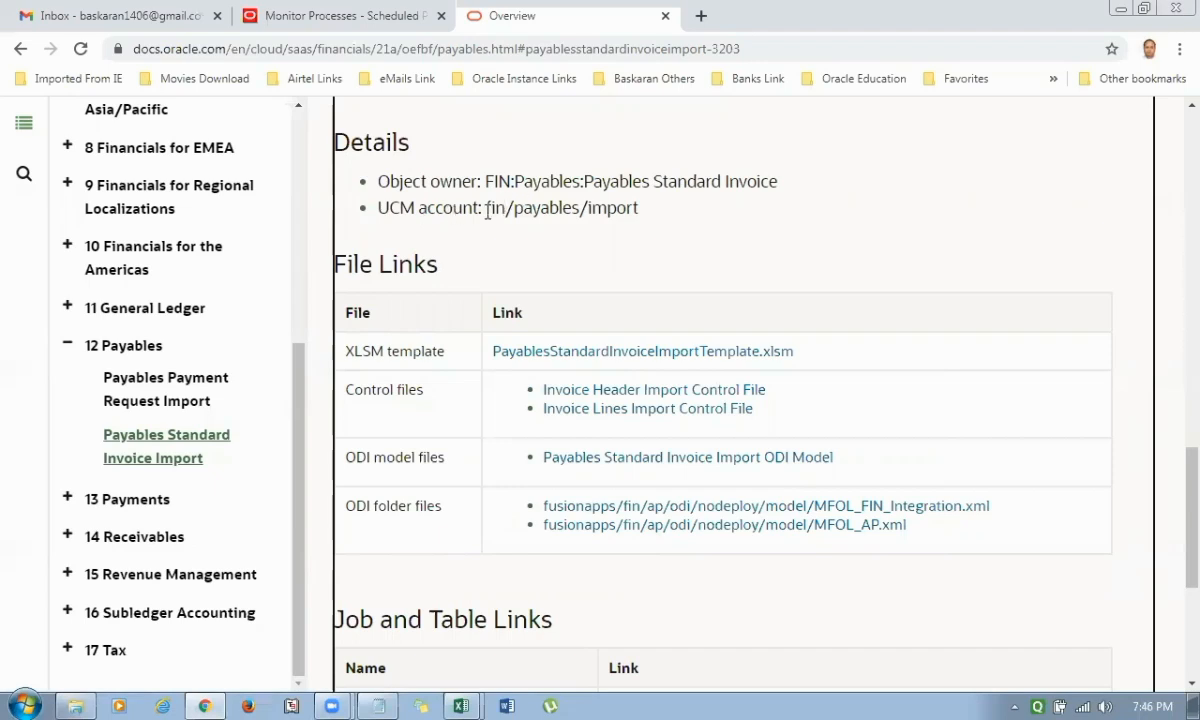
{"action": "left_click_drag", "start_coordinate": [487, 207], "coordinate": [643, 220]}
{"action": "scroll", "coordinate": [752, 254], "scroll_direction": "down", "scroll_amount": 3}
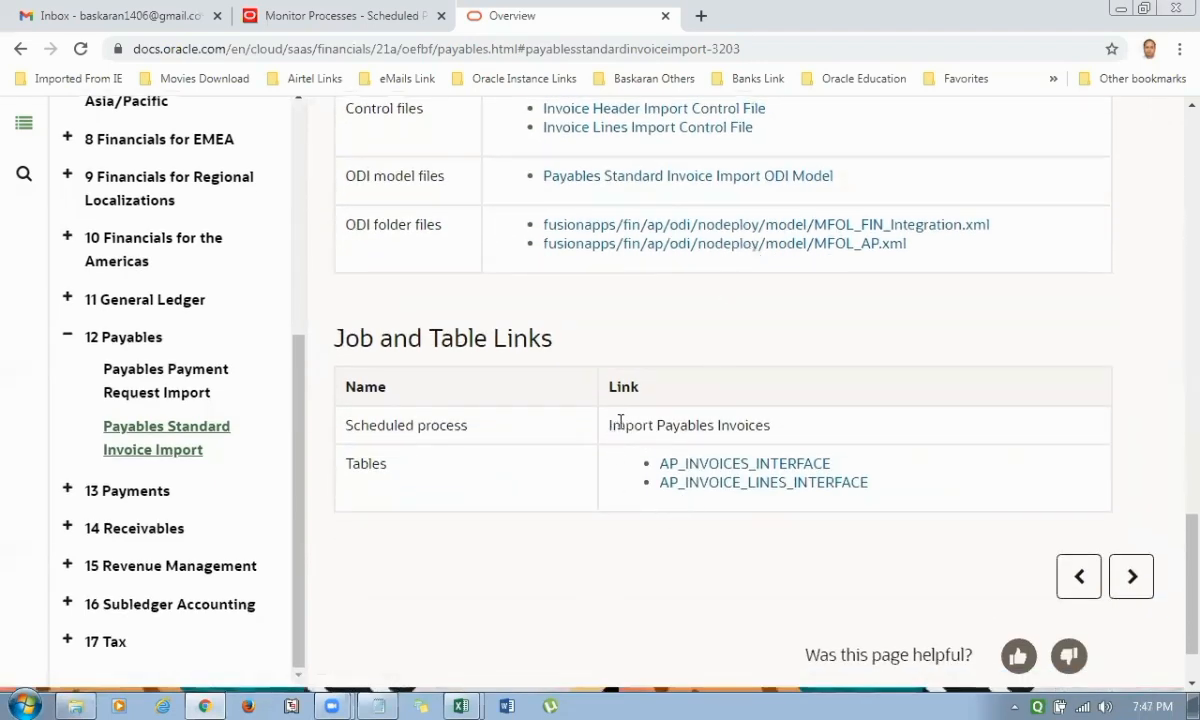
{"action": "left_click_drag", "start_coordinate": [612, 422], "coordinate": [750, 425]}
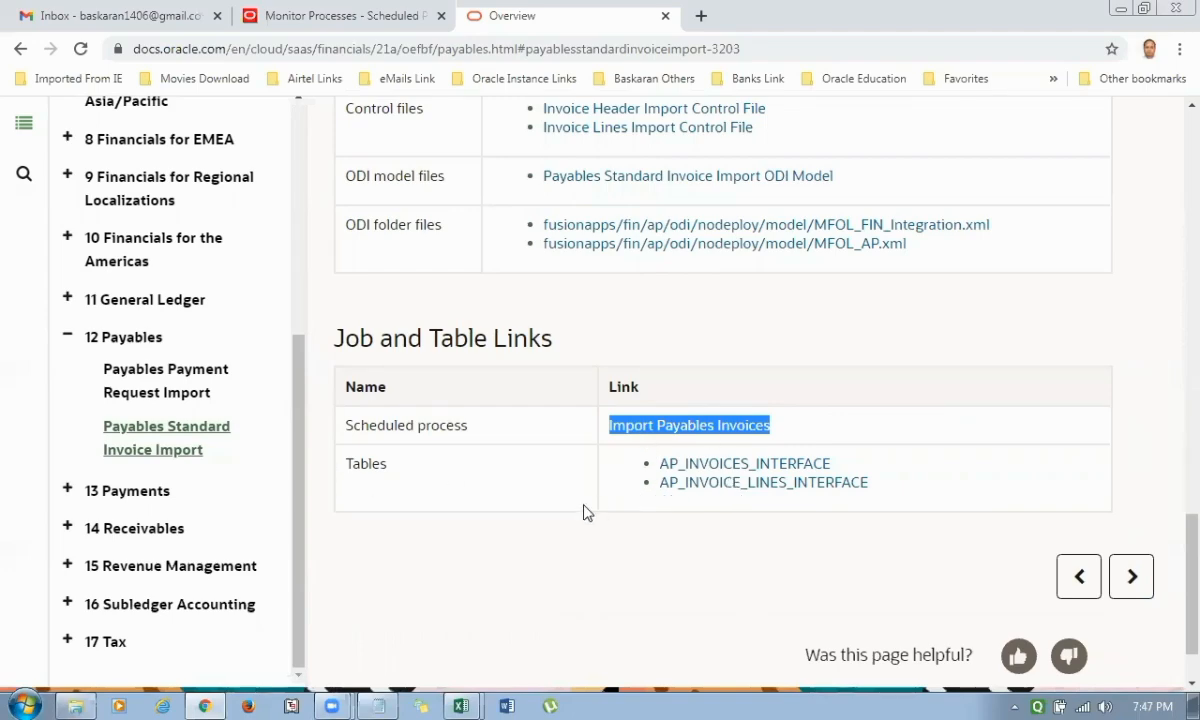
Return to the Cloud Applications documentation page and open the Procurement documentation under Enterprise Resource Planning.
{"action": "scroll", "coordinate": [586, 512], "scroll_direction": "up", "scroll_amount": 1}
{"action": "scroll", "coordinate": [586, 512], "scroll_direction": "up", "scroll_amount": 2}
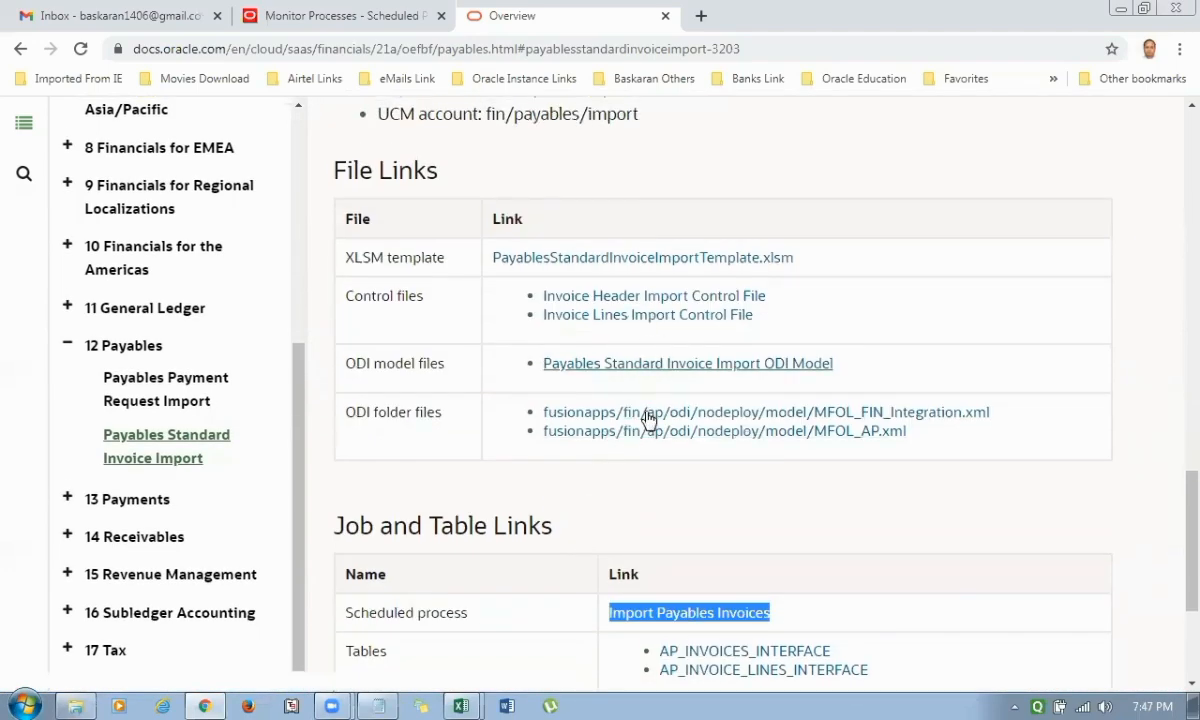
{"action": "scroll", "coordinate": [643, 490], "scroll_direction": "up", "scroll_amount": 5}
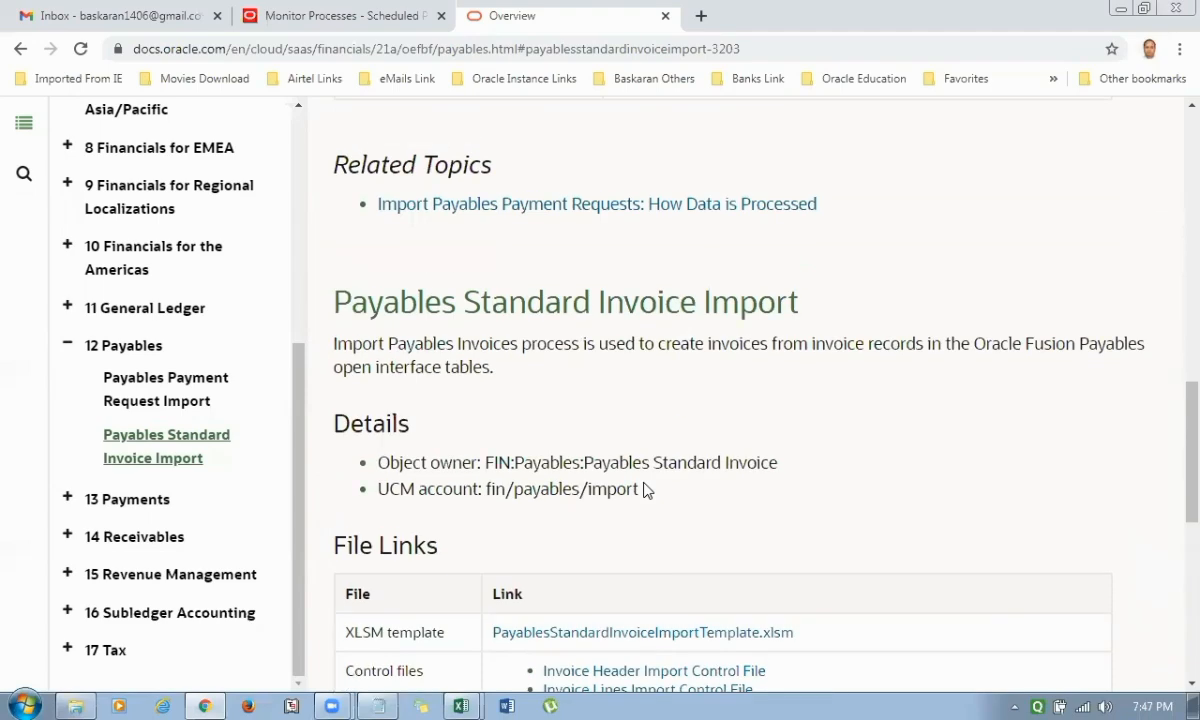
{"action": "scroll", "coordinate": [645, 490], "scroll_direction": "up", "scroll_amount": 4}
{"action": "scroll", "coordinate": [643, 490], "scroll_direction": "up", "scroll_amount": 6}
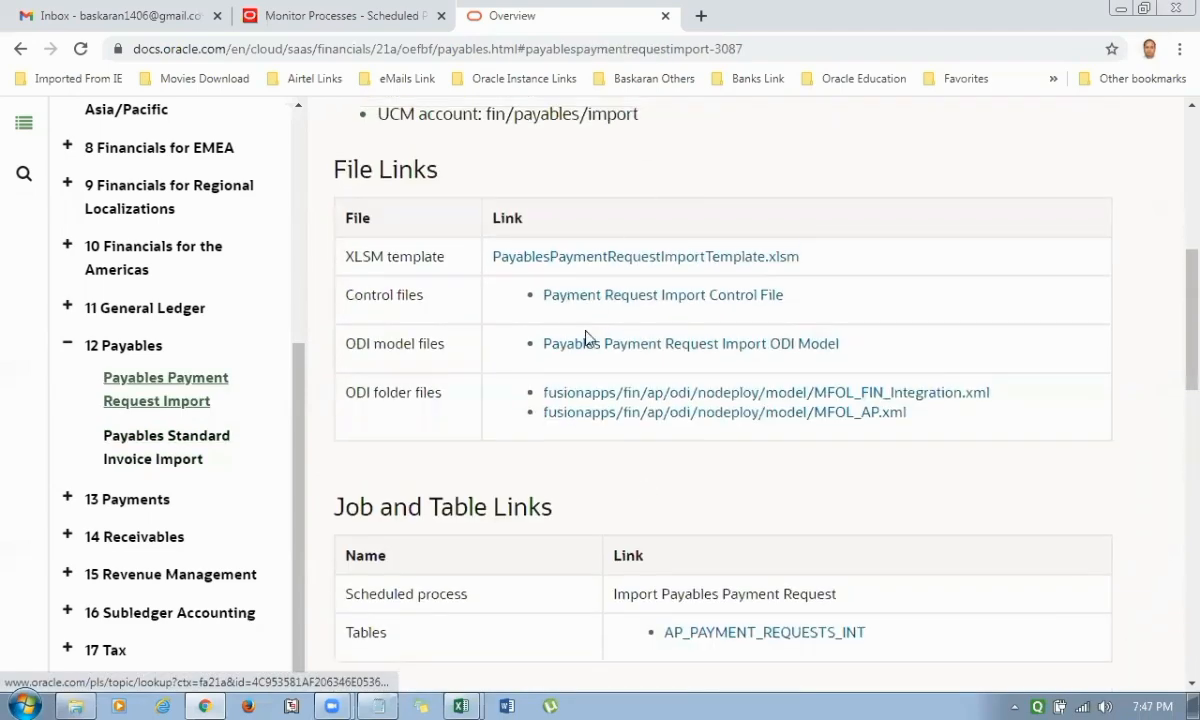
{"action": "scroll", "coordinate": [645, 410], "scroll_direction": "up", "scroll_amount": 3}
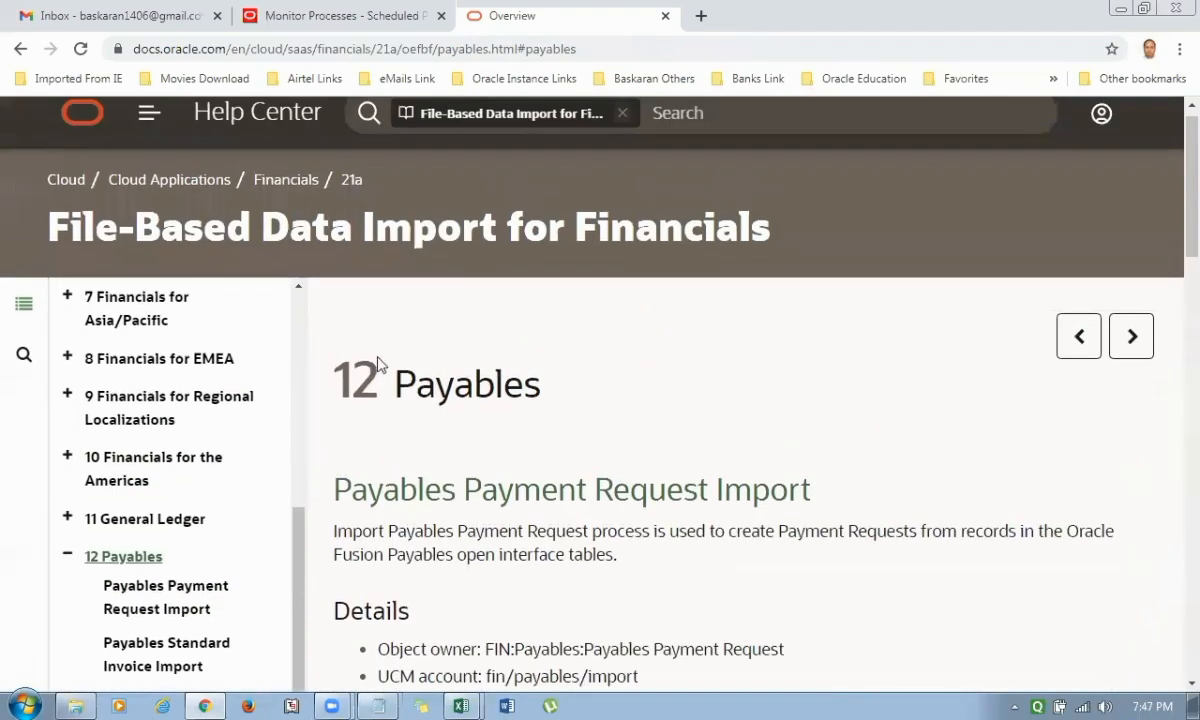
{"action": "left_click", "coordinate": [172, 180]}
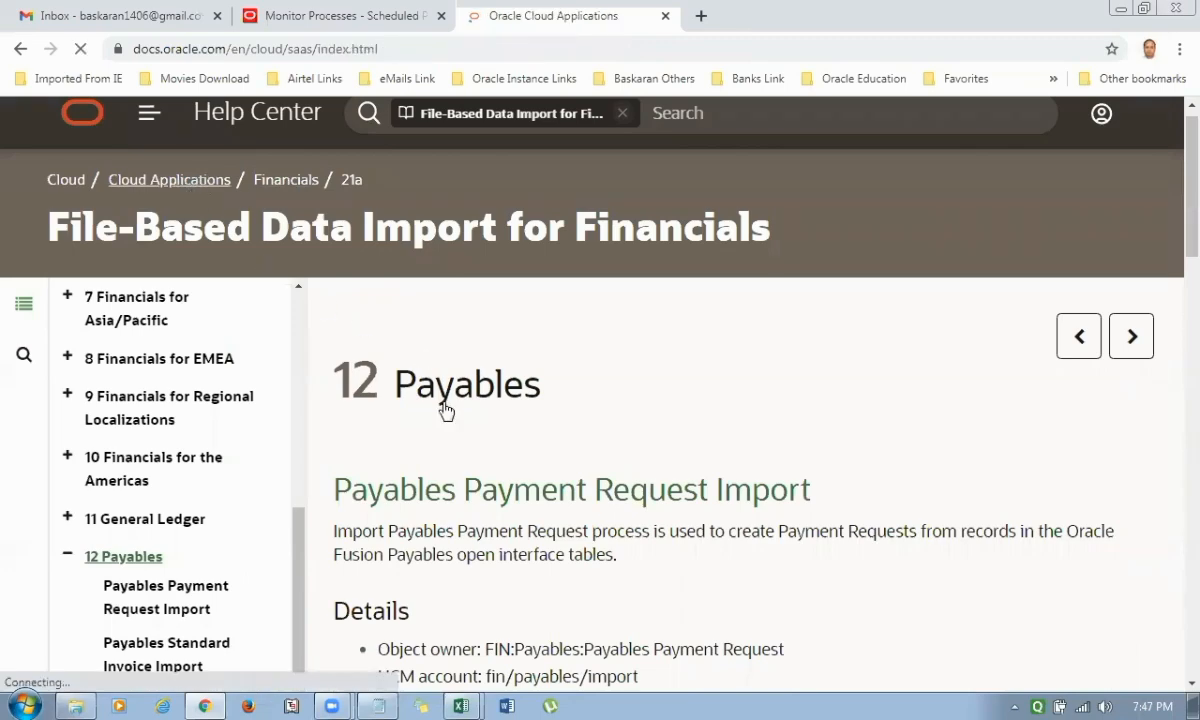
{"action": "scroll", "coordinate": [442, 407], "scroll_direction": "down", "scroll_amount": 1}
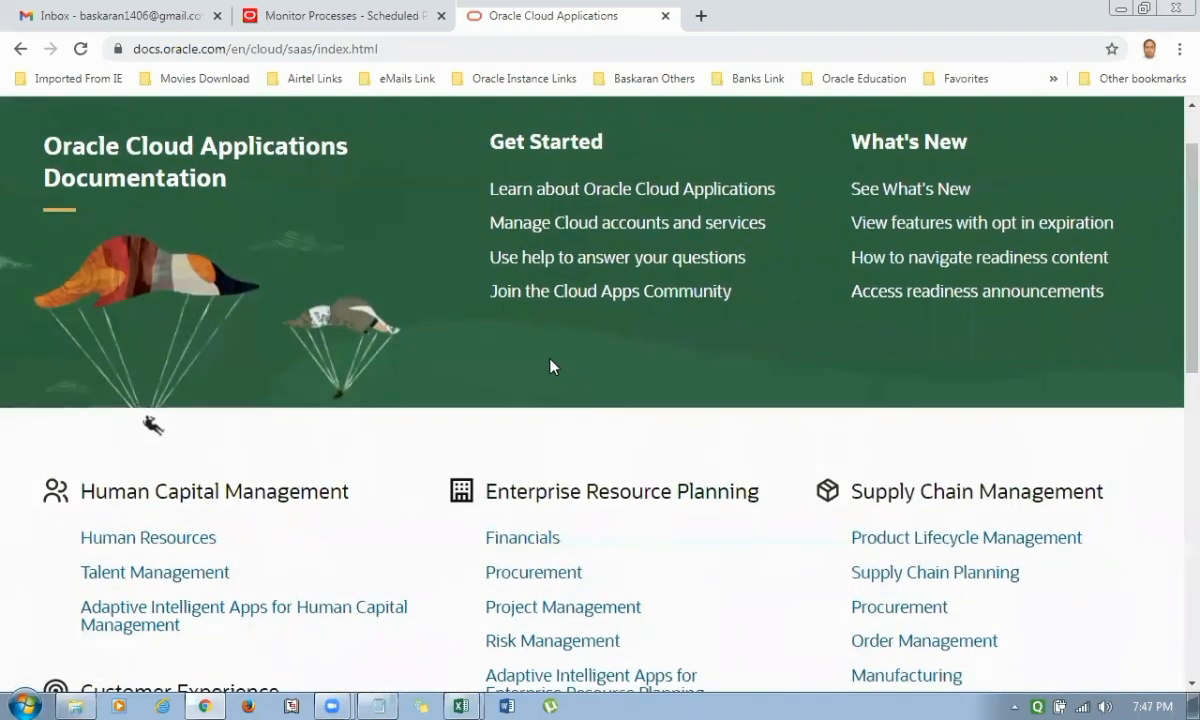
{"action": "left_click", "coordinate": [545, 563]}
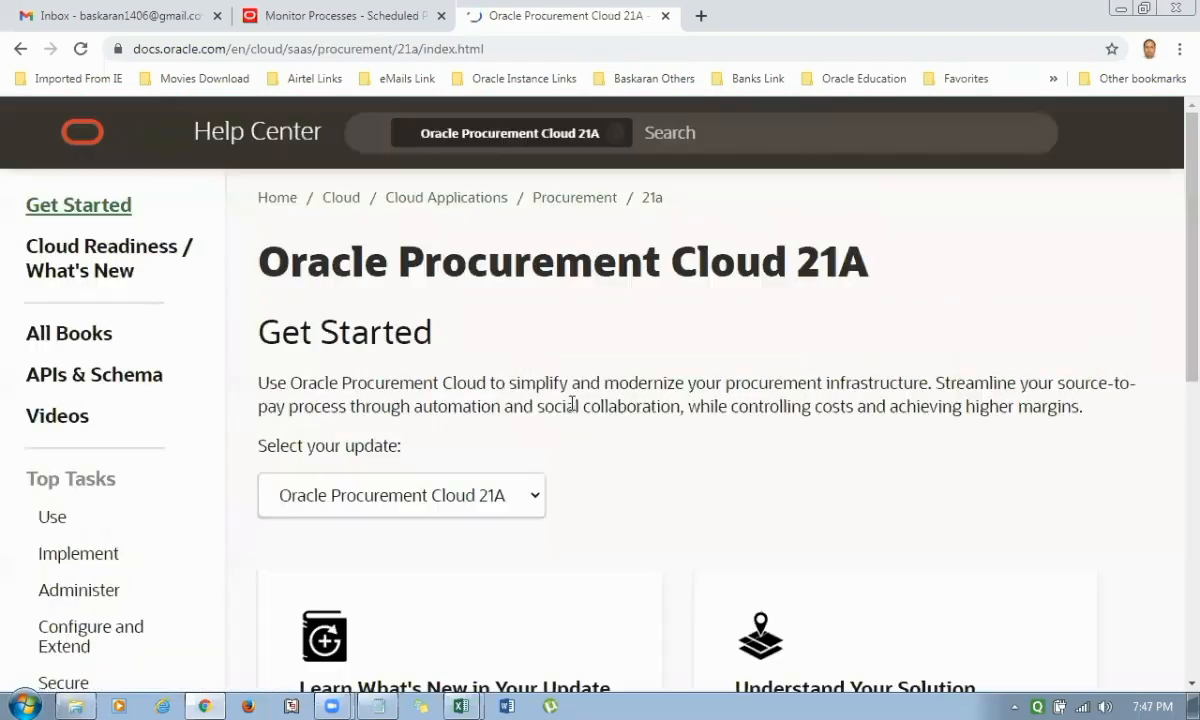
From Procurement's Integrate tasks, open the file-based data import guide and expand its Supplier Model chapter.
{"action": "scroll", "coordinate": [655, 426], "scroll_direction": "down", "scroll_amount": 2}
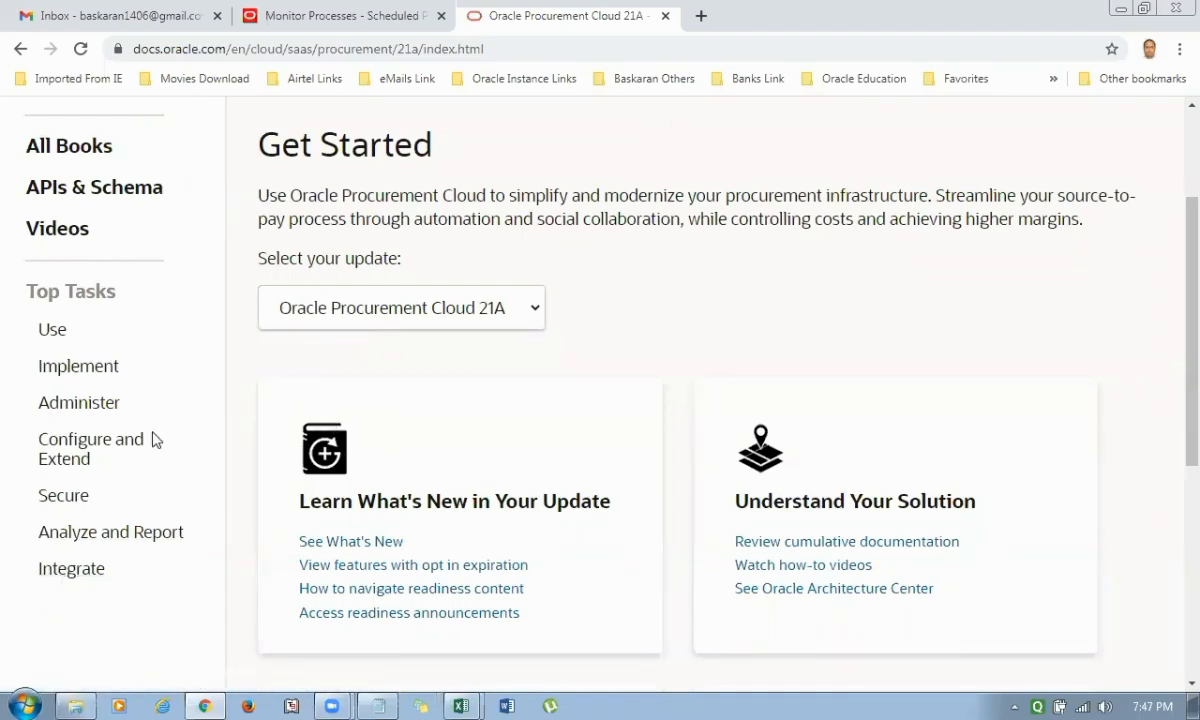
{"action": "left_click", "coordinate": [73, 576]}
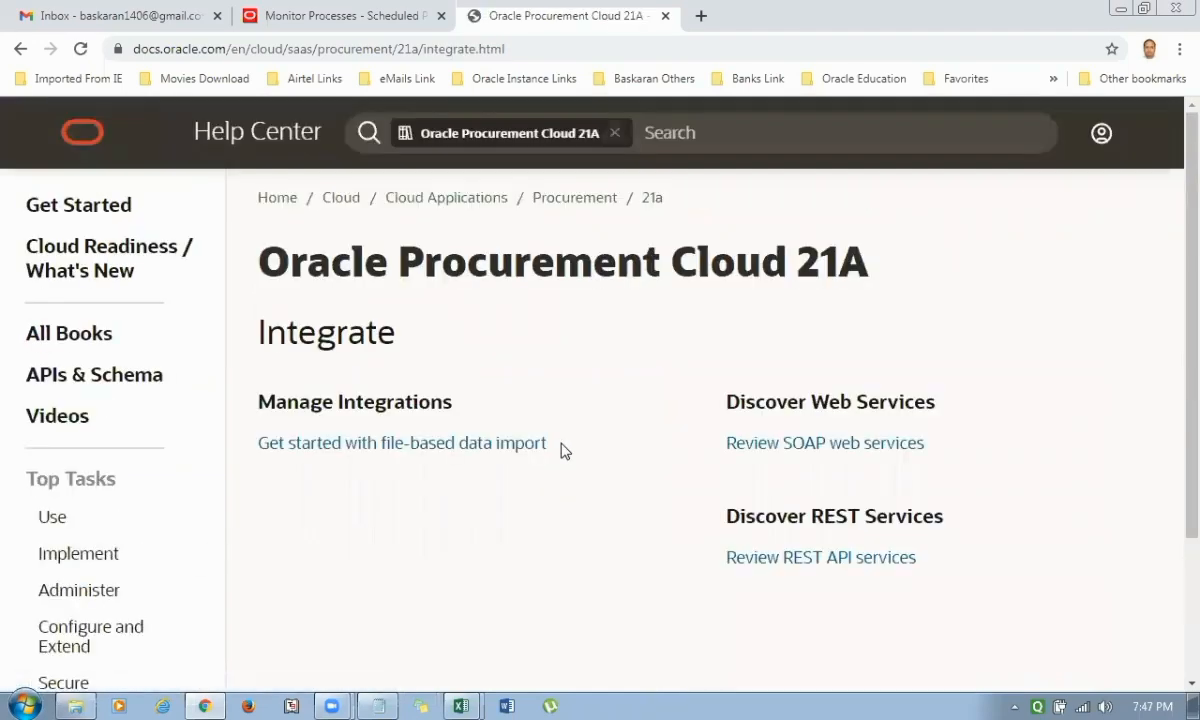
{"action": "scroll", "coordinate": [562, 451], "scroll_direction": "down", "scroll_amount": 2}
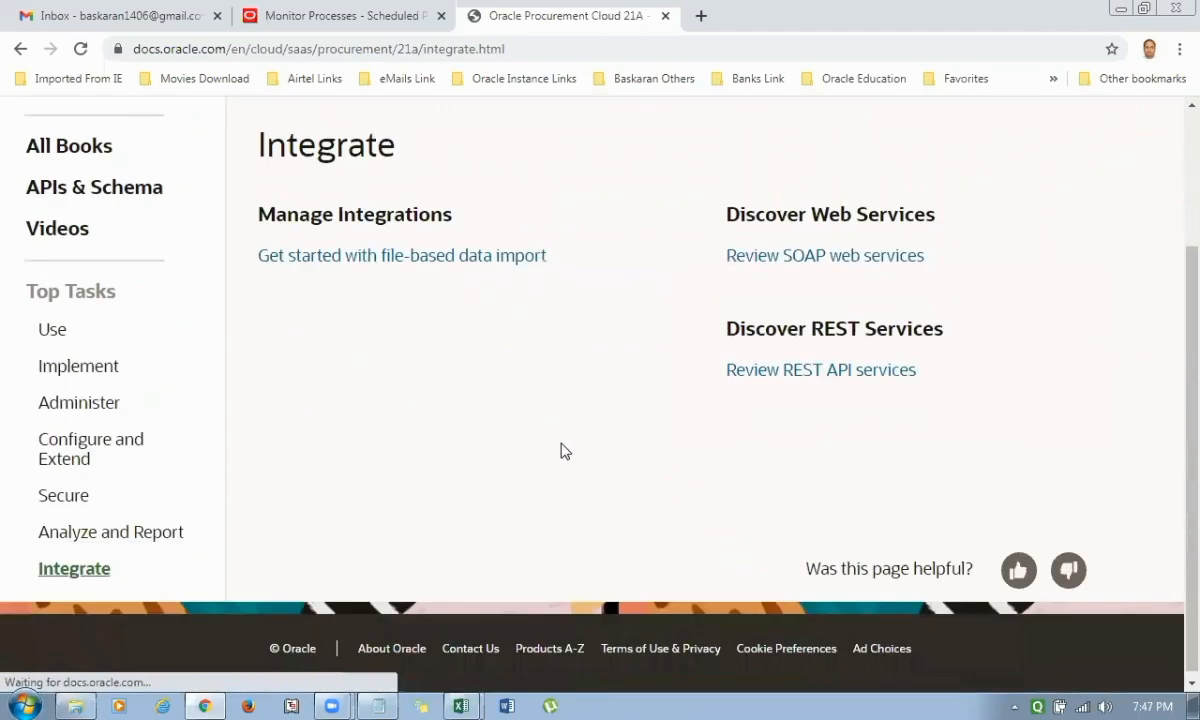
{"action": "left_click", "coordinate": [410, 258]}
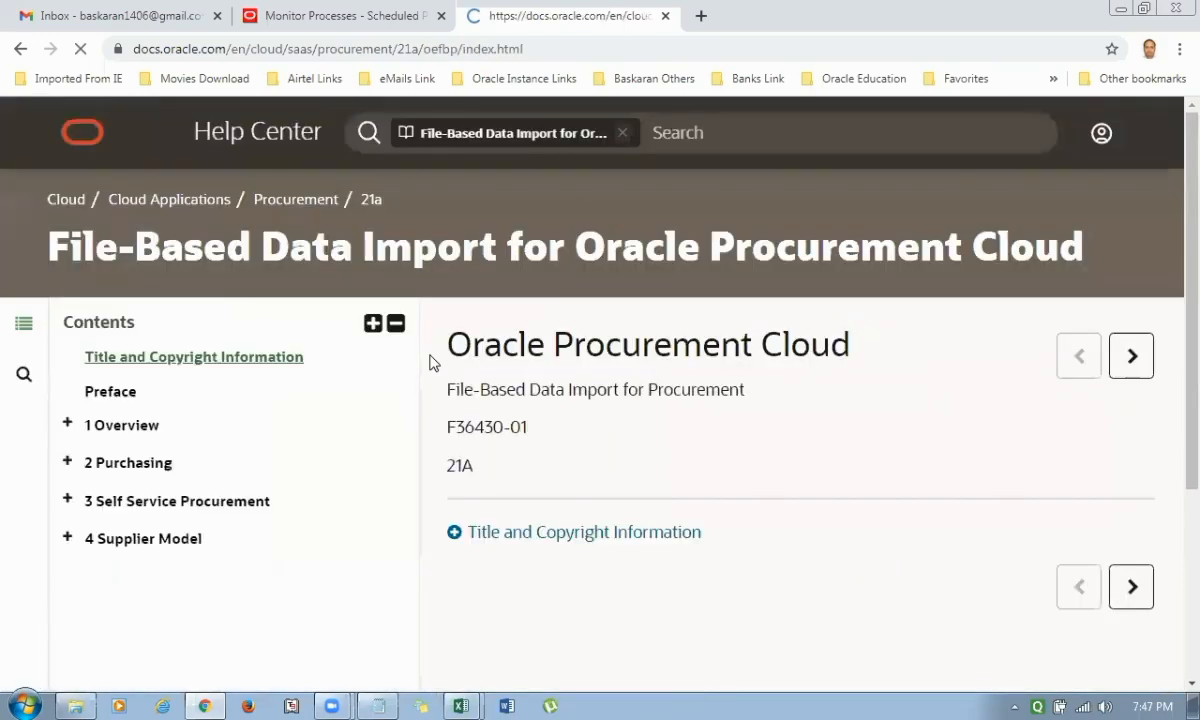
{"action": "scroll", "coordinate": [328, 466], "scroll_direction": "down", "scroll_amount": 2}
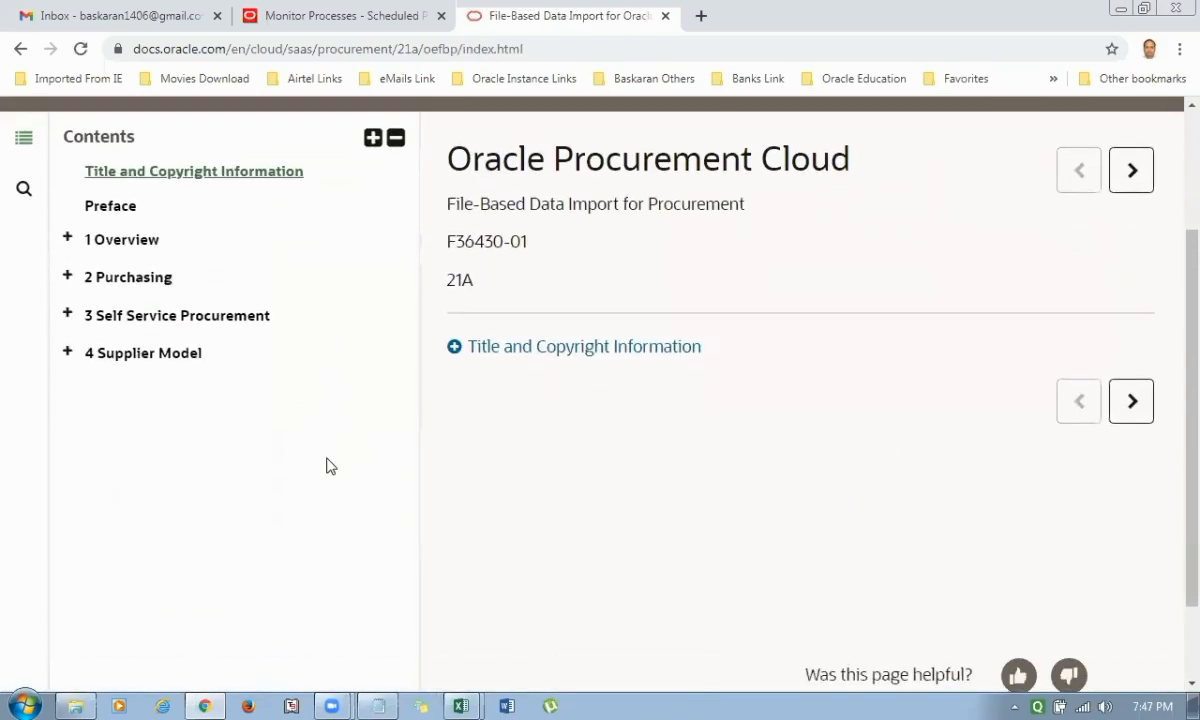
{"action": "left_click", "coordinate": [68, 352]}
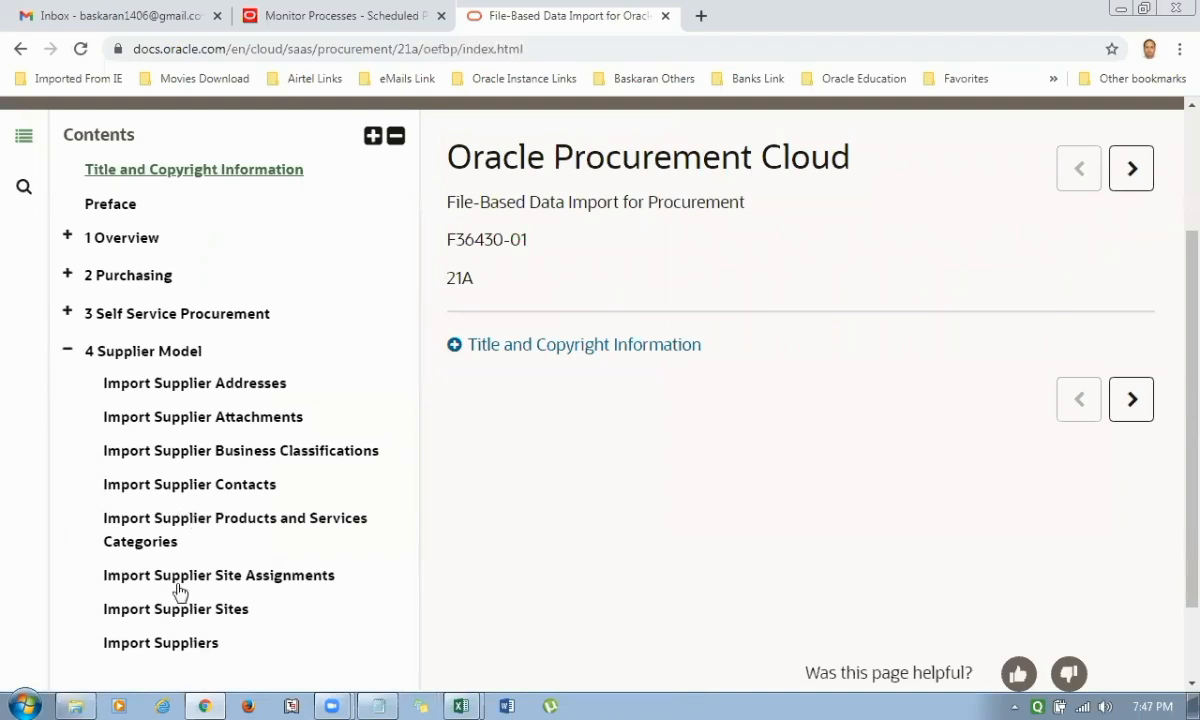
Open the Import Suppliers topic, narrow the contents list, and examine the highlighted UCM account, XLSM template, and Job and Table Links.
{"action": "left_click", "coordinate": [165, 643]}
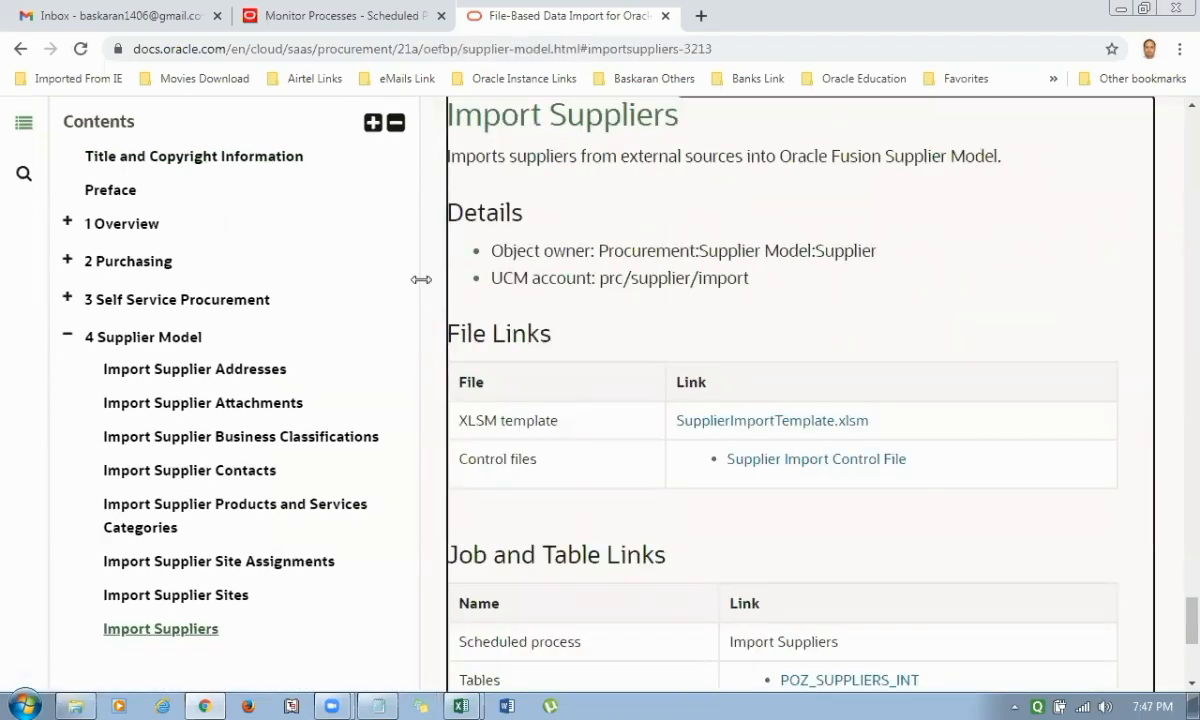
{"action": "left_click_drag", "start_coordinate": [420, 278], "coordinate": [310, 292]}
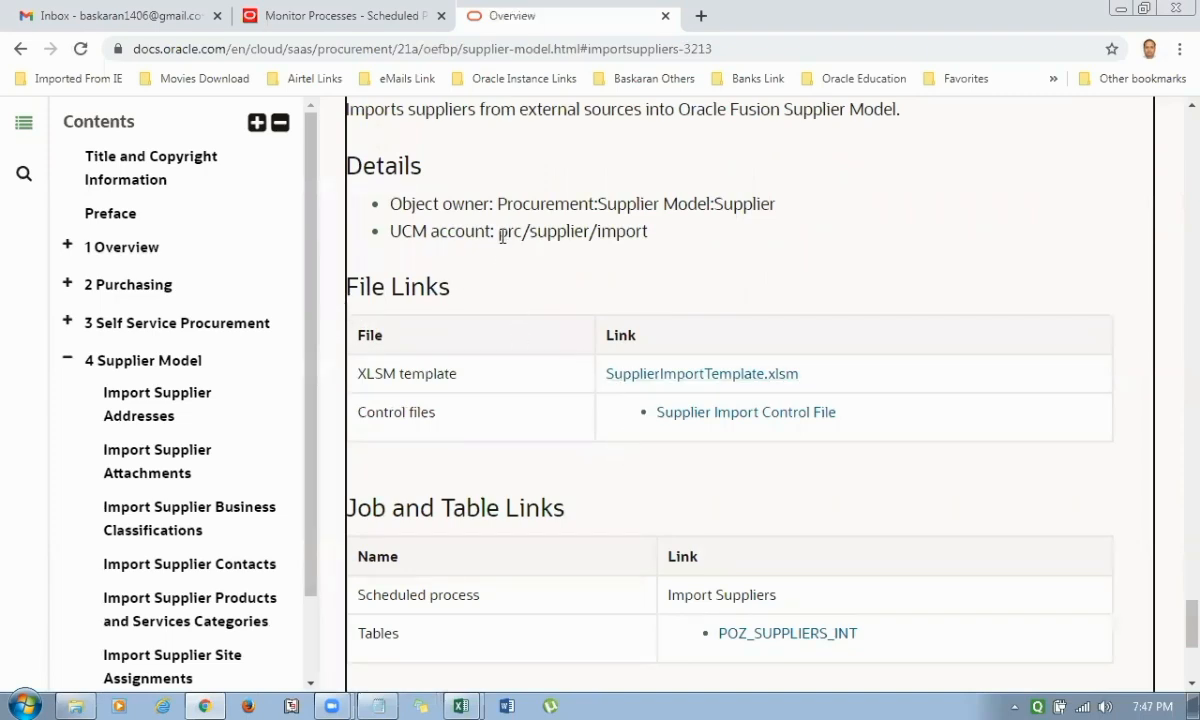
{"action": "left_click_drag", "start_coordinate": [498, 231], "coordinate": [642, 231]}
{"action": "scroll", "coordinate": [590, 310], "scroll_direction": "down", "scroll_amount": 1}
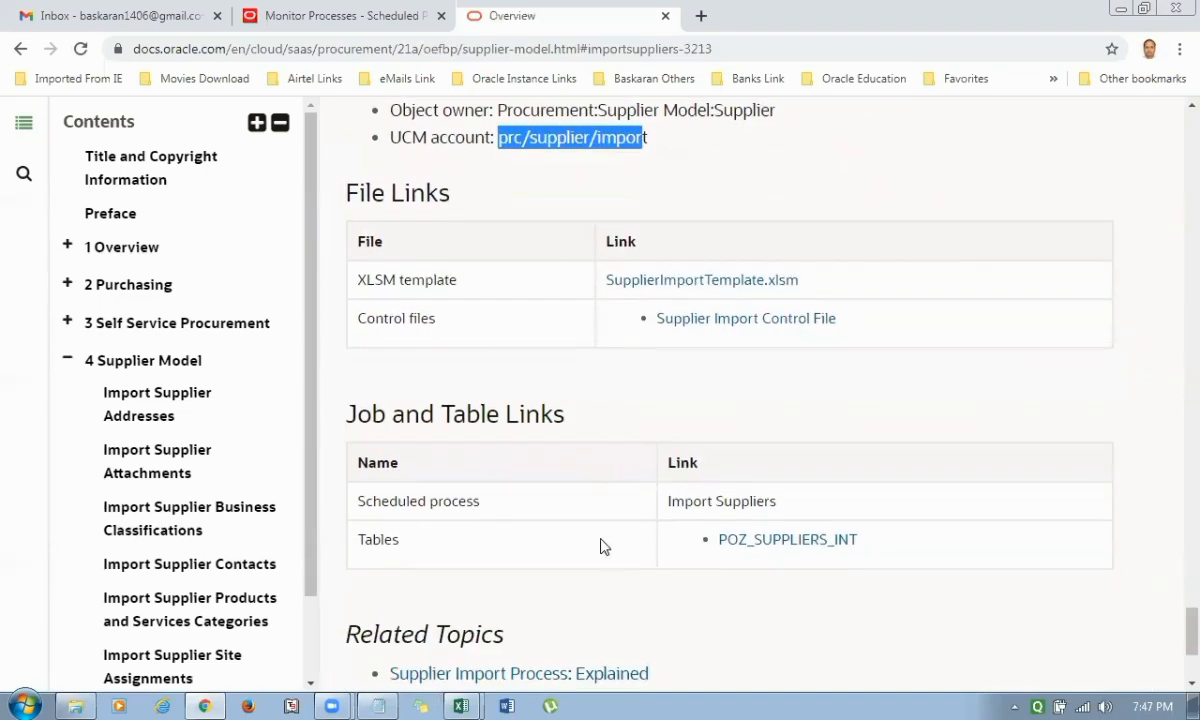
{"action": "scroll", "coordinate": [600, 545], "scroll_direction": "down", "scroll_amount": 1}
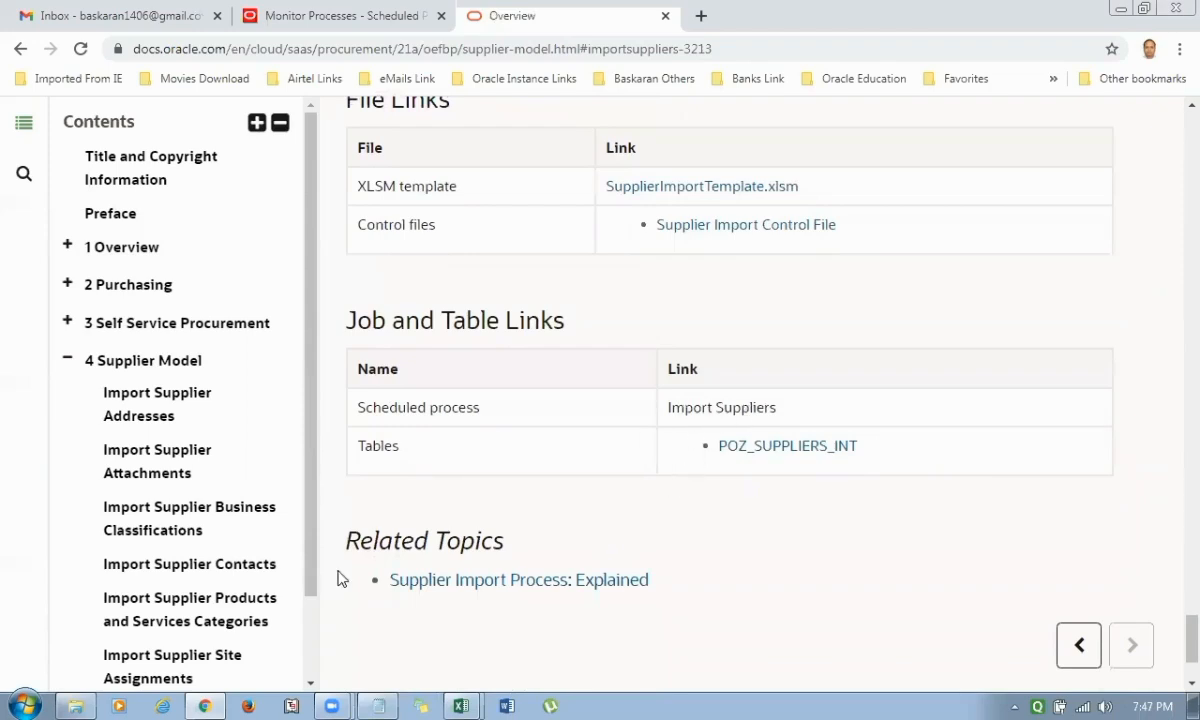
Examine the template, control file and table links of the Import Supplier Site Assignments and Import Supplier Sites topics.
{"action": "left_click", "coordinate": [212, 662]}
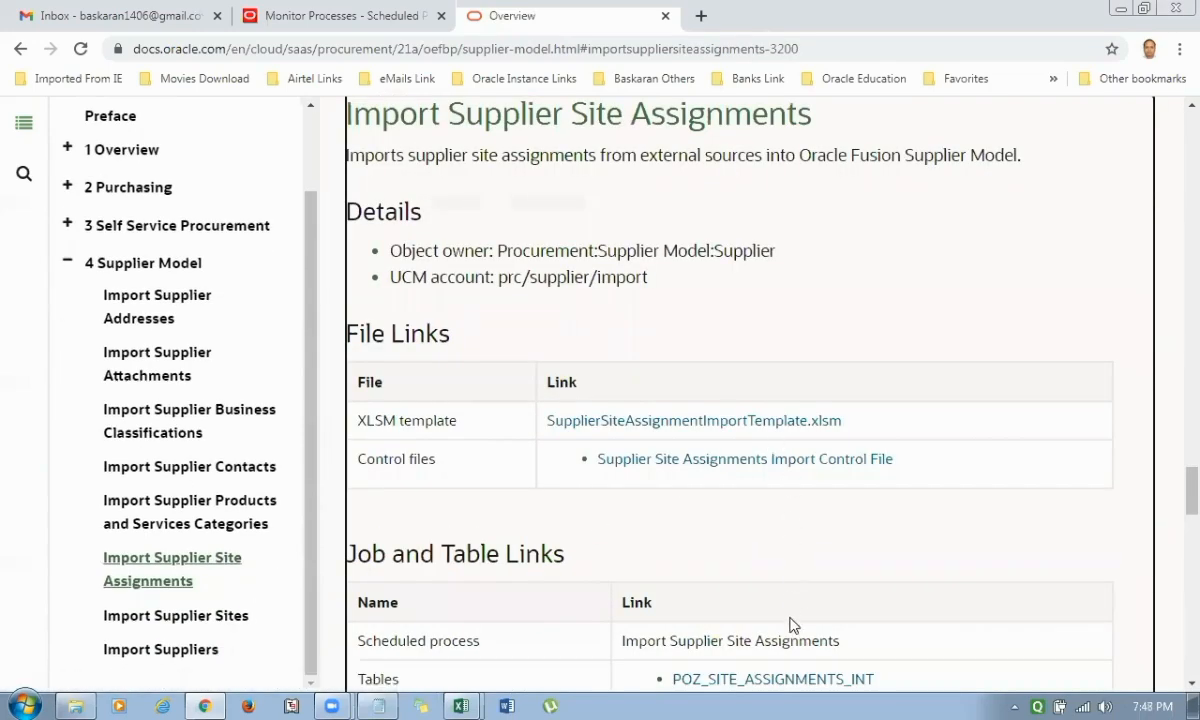
{"action": "left_click", "coordinate": [222, 628]}
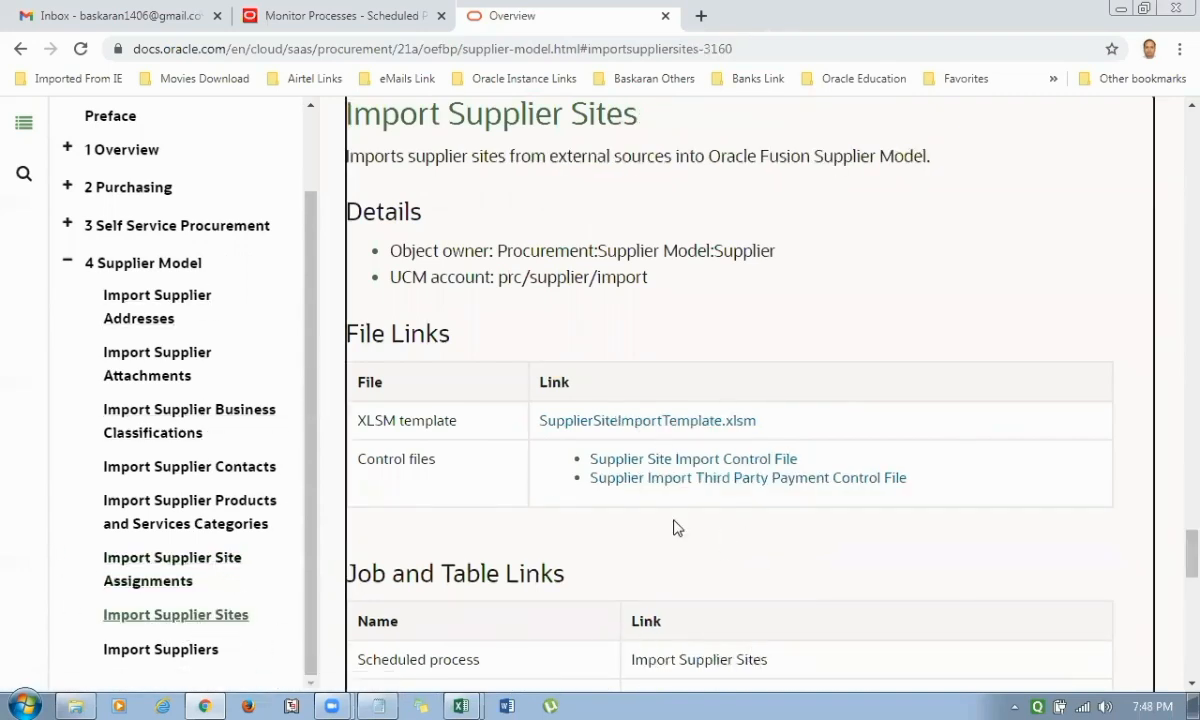
{"action": "scroll", "coordinate": [674, 528], "scroll_direction": "up", "scroll_amount": 1}
{"action": "scroll", "coordinate": [580, 568], "scroll_direction": "down", "scroll_amount": 2}
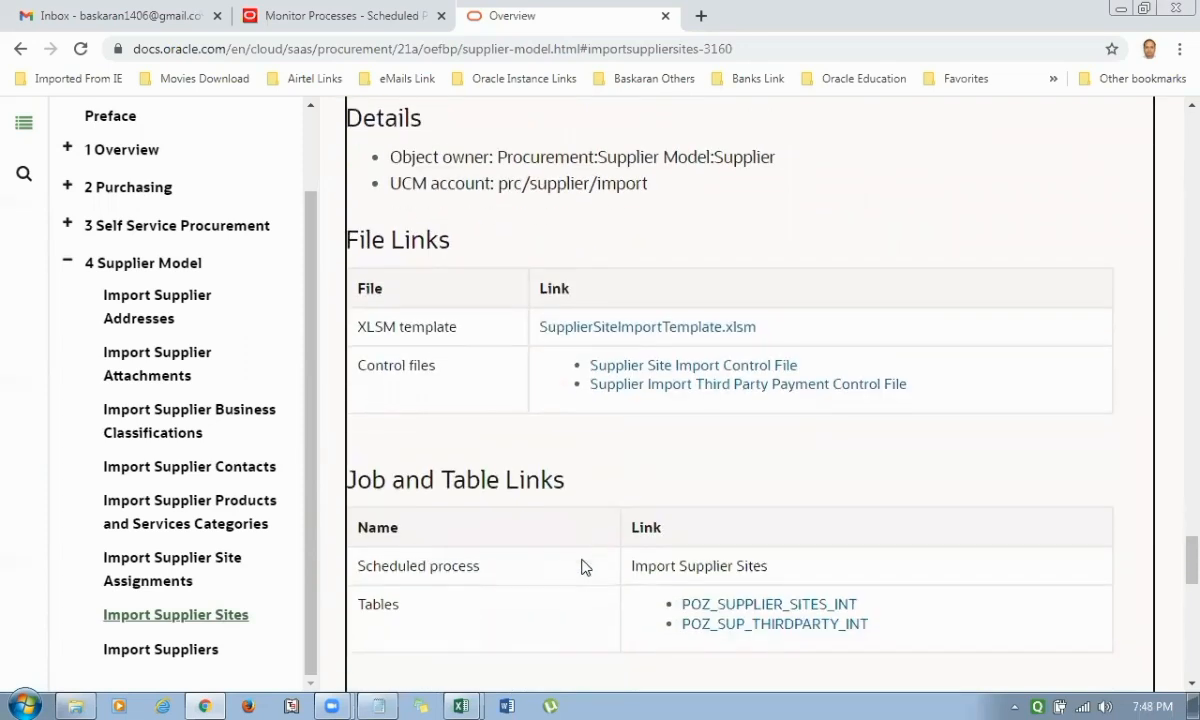
{"action": "right_click", "coordinate": [663, 328]}
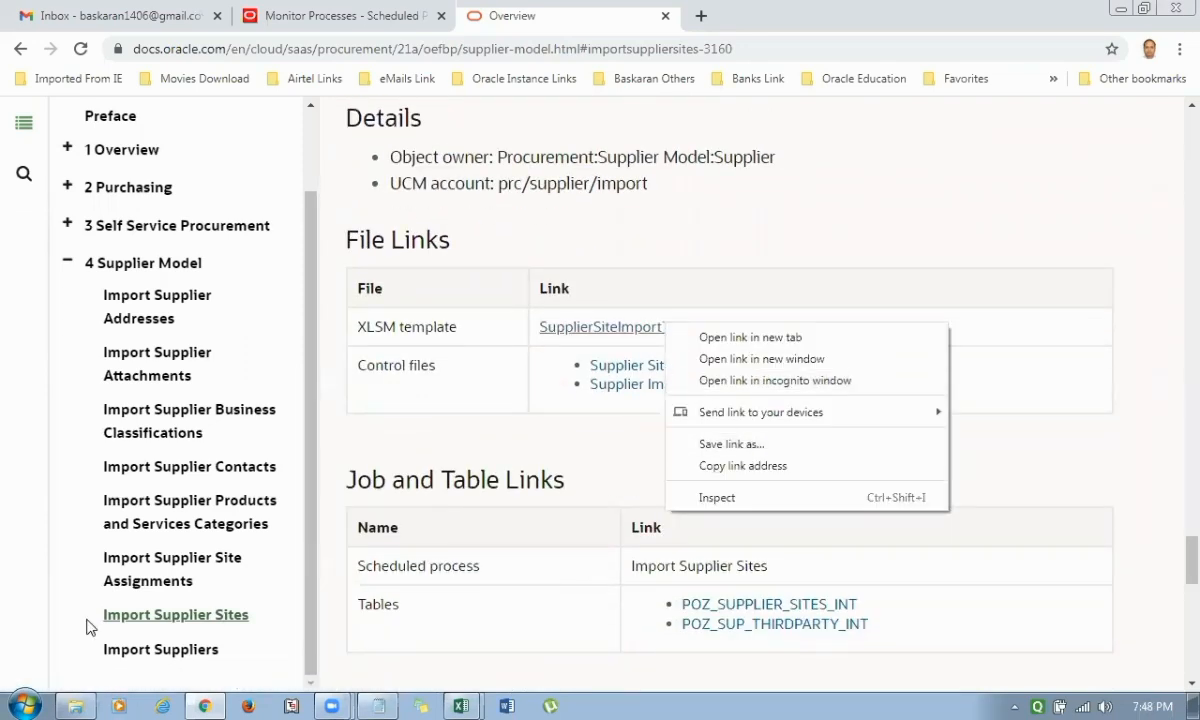
{"action": "scroll", "coordinate": [455, 495], "scroll_direction": "up", "scroll_amount": 2}
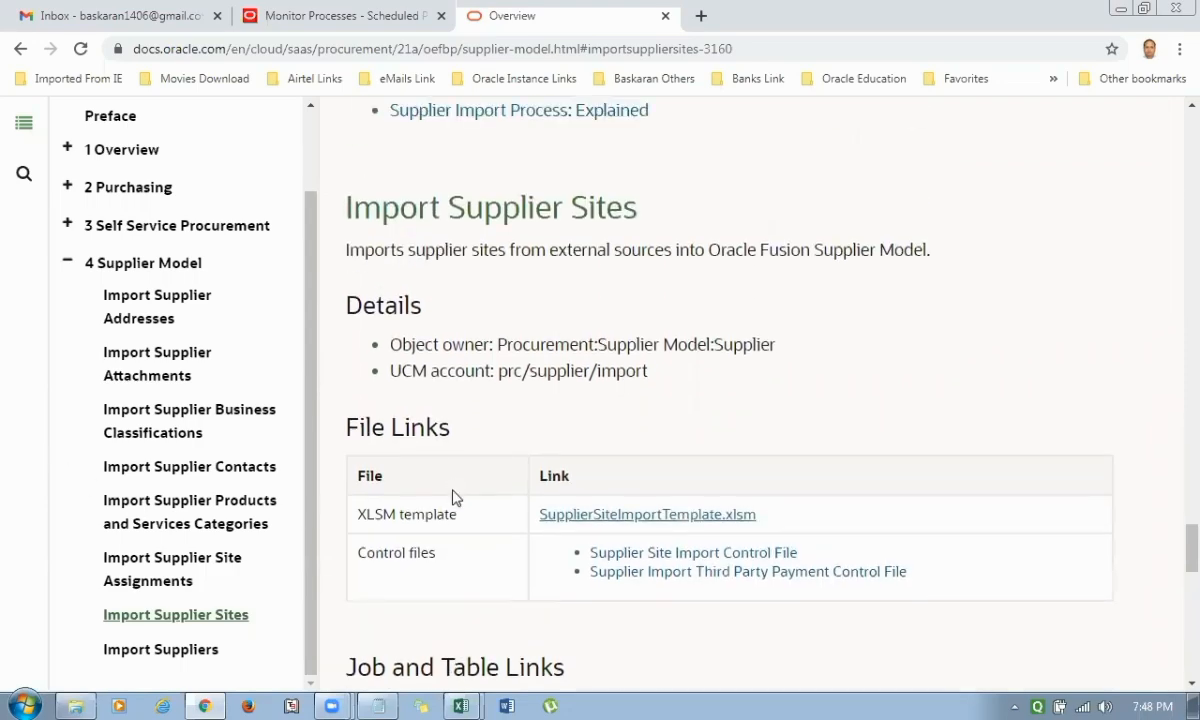
{"action": "scroll", "coordinate": [455, 496], "scroll_direction": "up", "scroll_amount": 6}
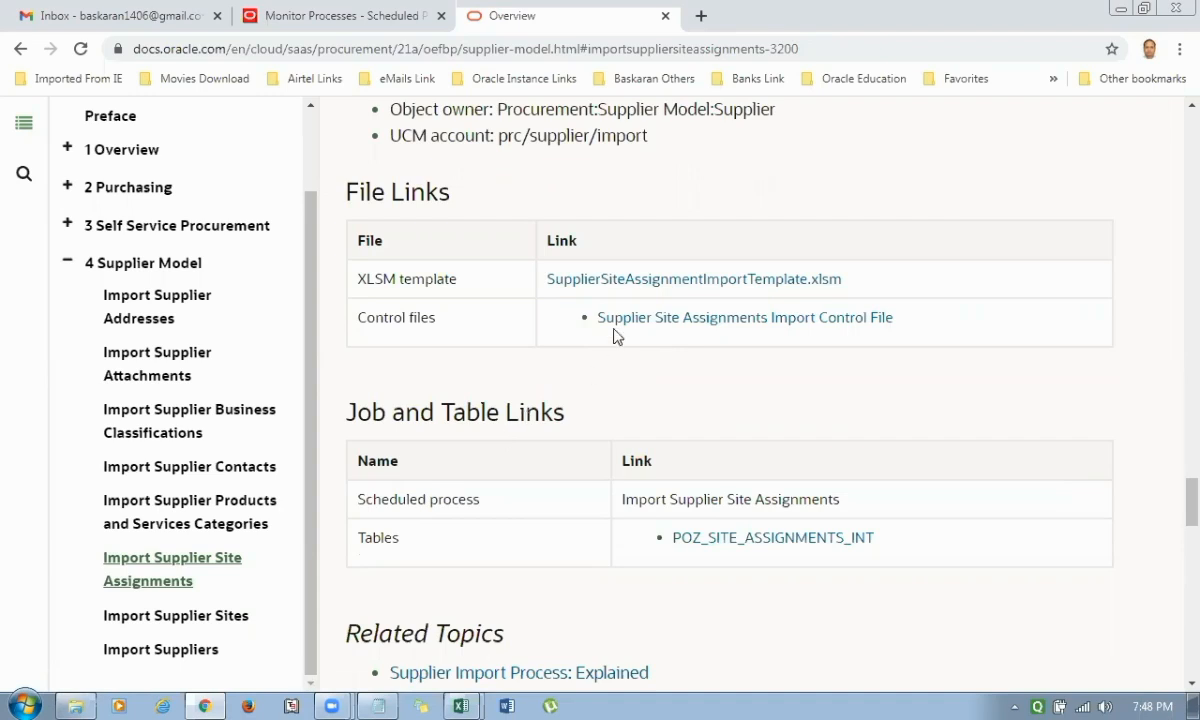
Switch to the WeekEnd Evening Dec-20 Working Board workbook in Excel and review the 7th Feb, 2021 topics on the LAB sheet.
{"action": "key", "text": "alt+Tab"}
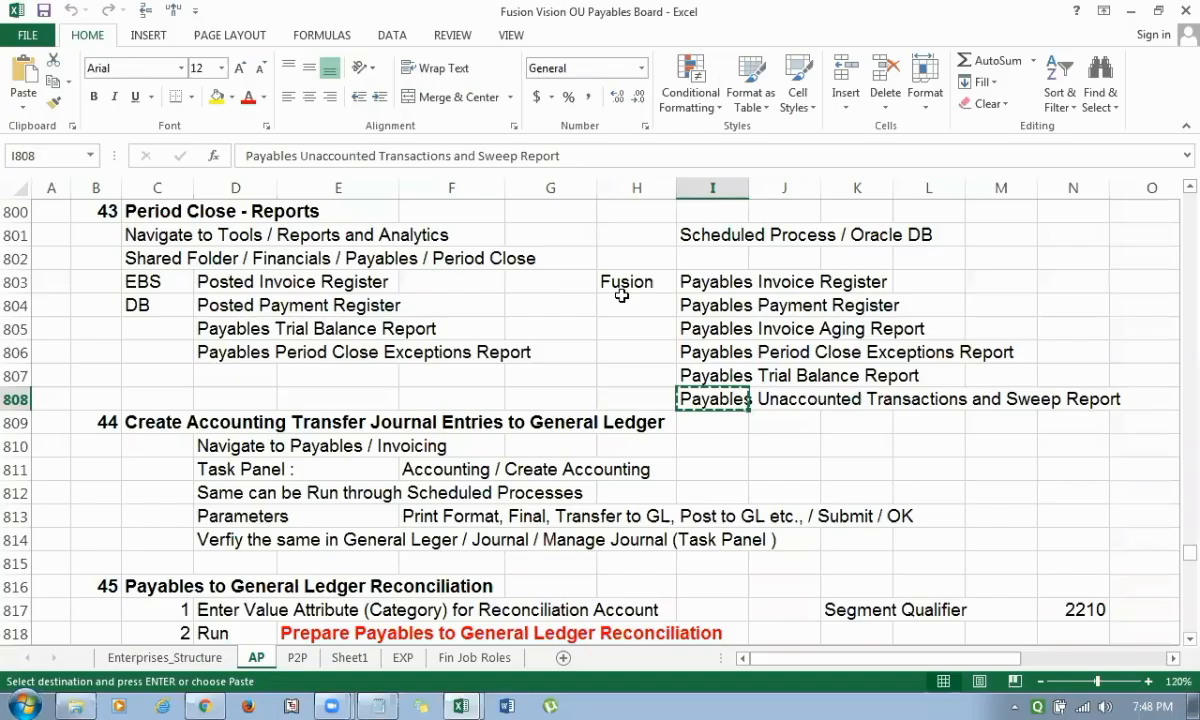
{"action": "left_click", "coordinate": [460, 697]}
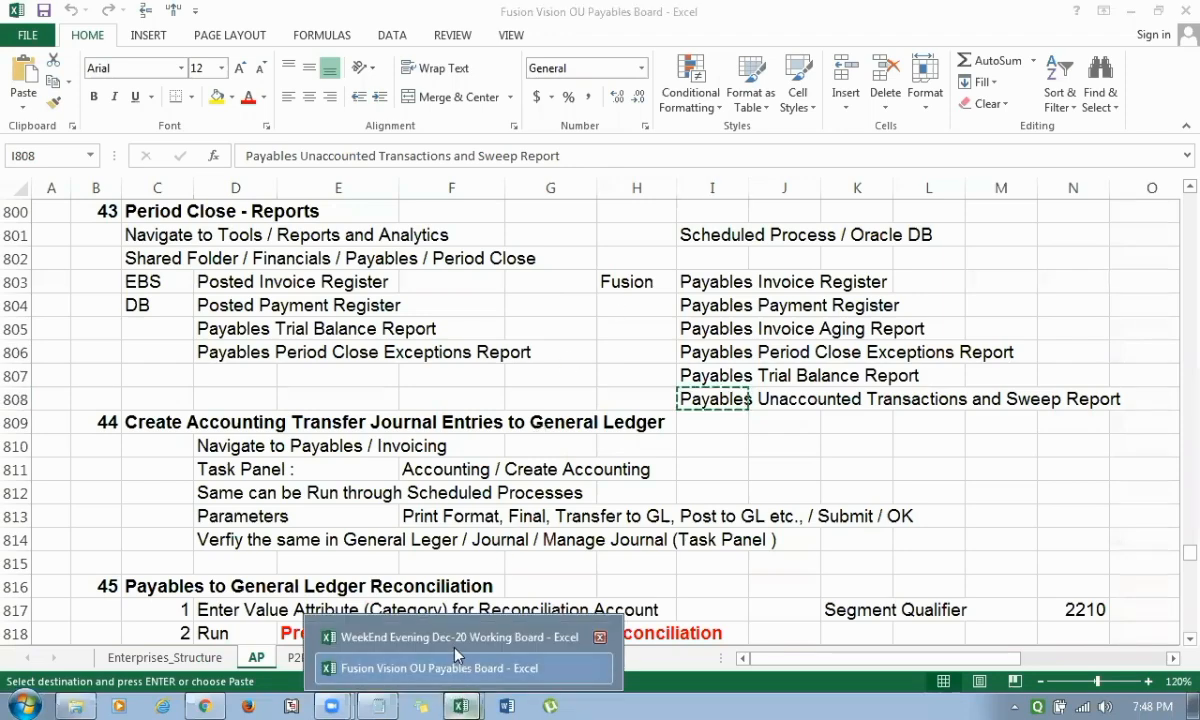
{"action": "left_click", "coordinate": [440, 637]}
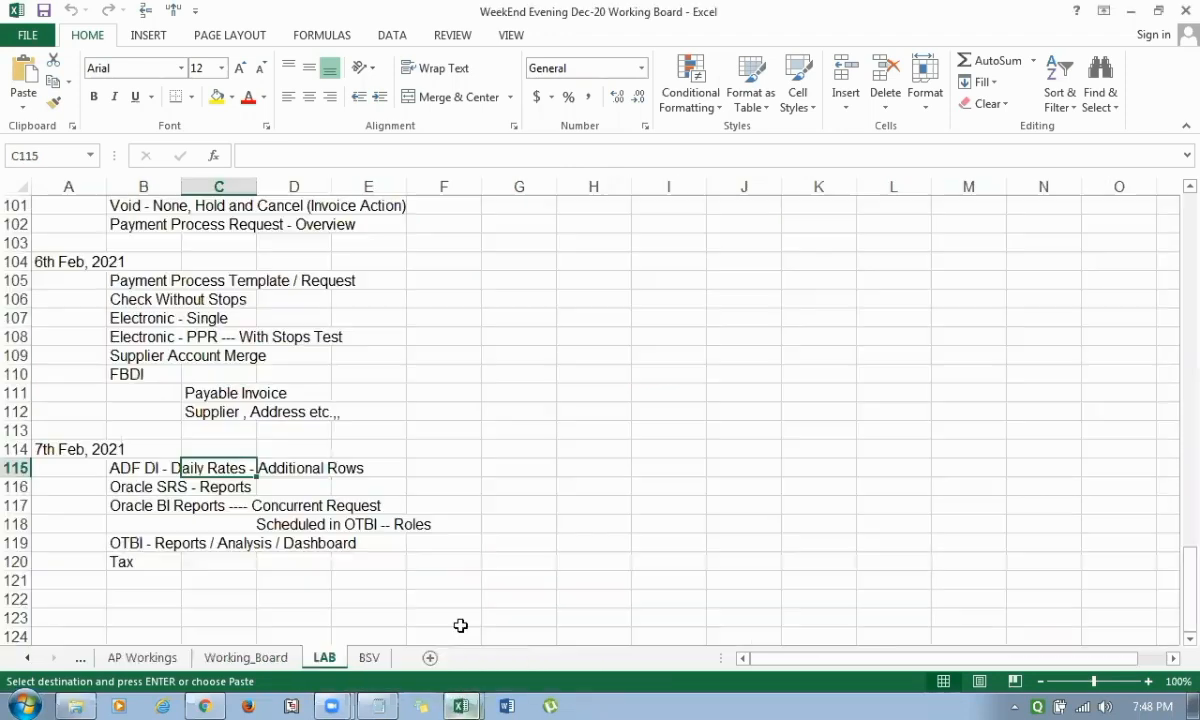
{"action": "left_click", "coordinate": [166, 506]}
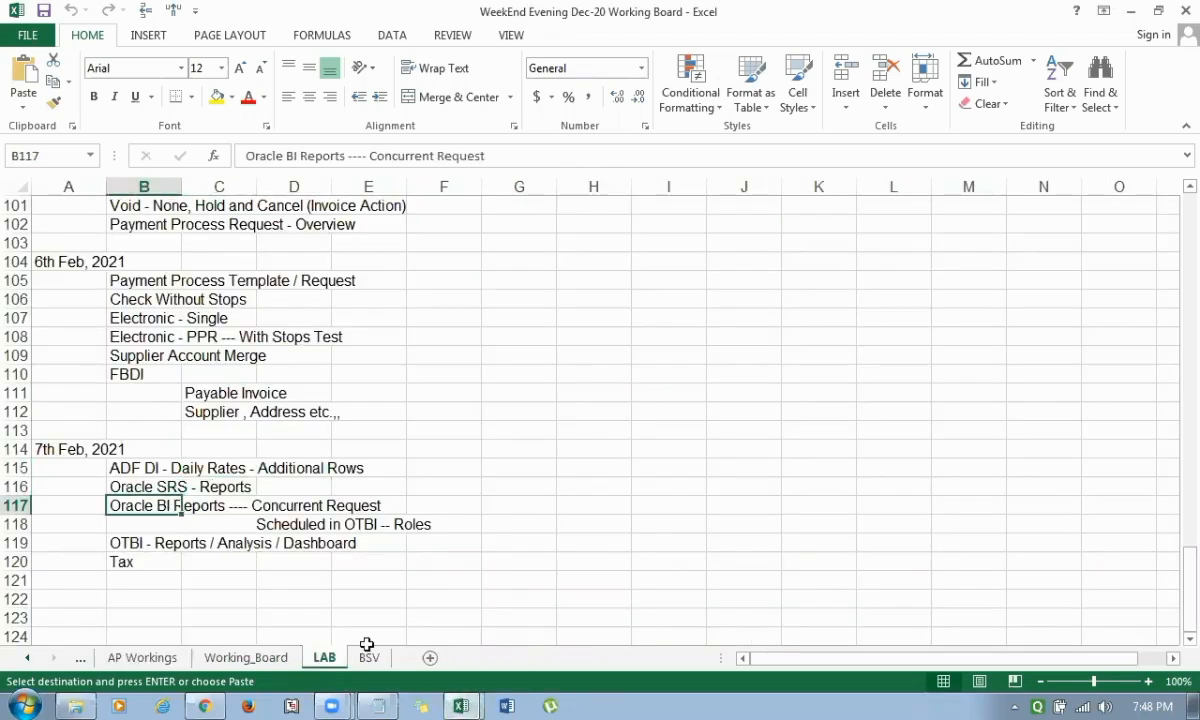
Open the AP Workings sheet and go through the Reports list from Scheduled Process to Define : BI/ OTBI Reports.
{"action": "left_click", "coordinate": [150, 657]}
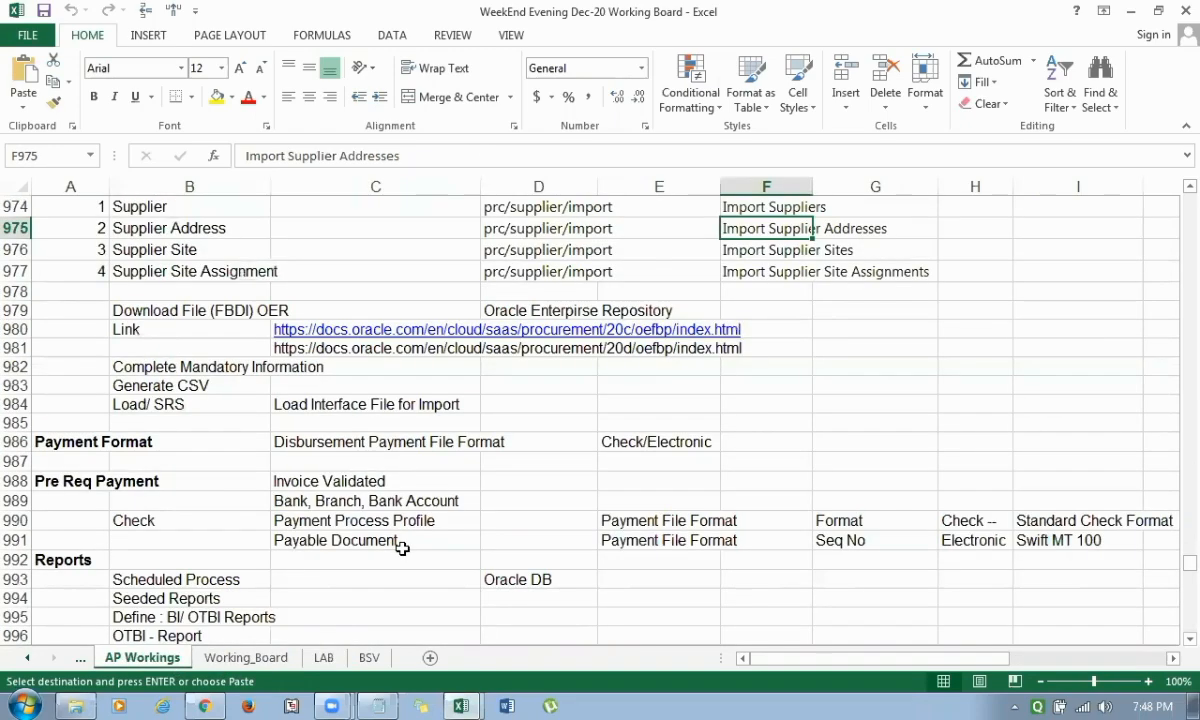
{"action": "scroll", "coordinate": [401, 548], "scroll_direction": "down", "scroll_amount": 1}
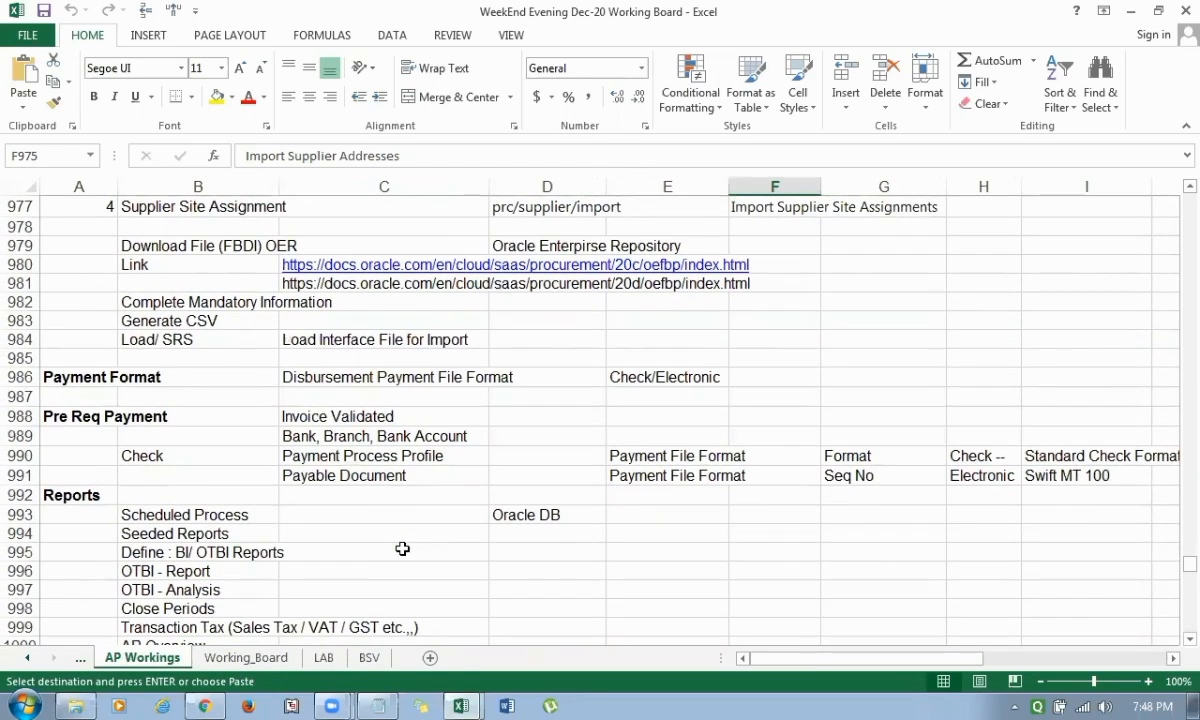
{"action": "scroll", "coordinate": [401, 548], "scroll_direction": "down", "scroll_amount": 1}
{"action": "left_click", "coordinate": [160, 457]}
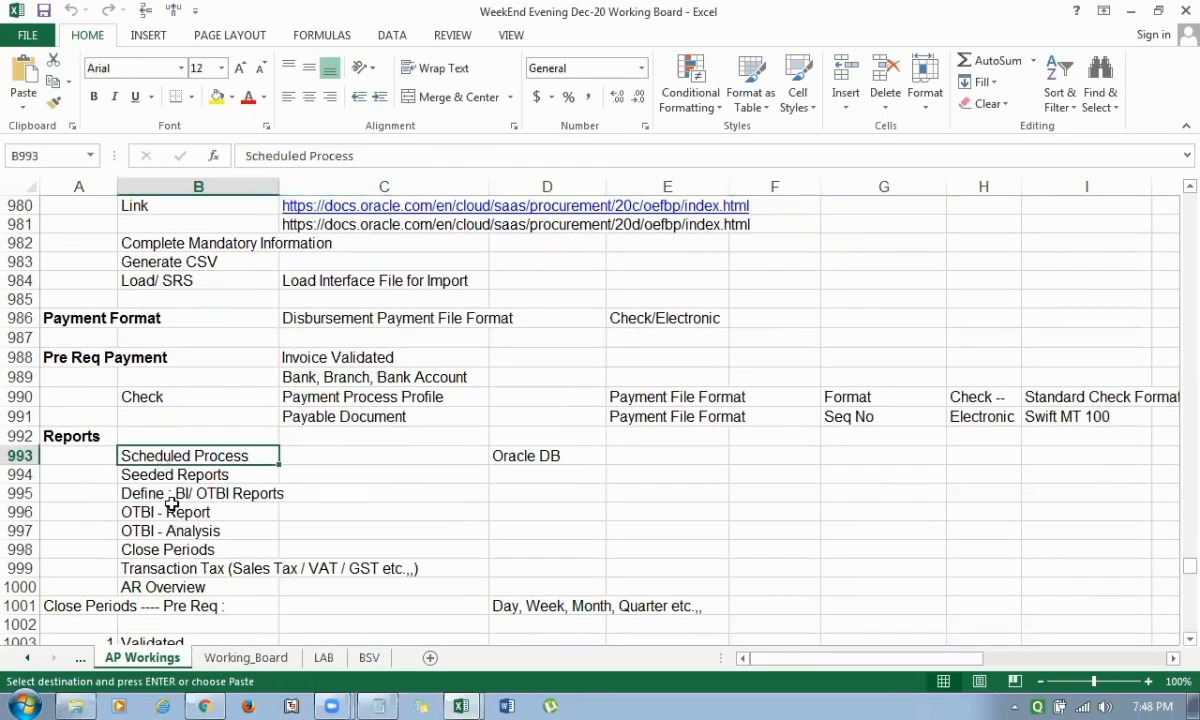
{"action": "left_click", "coordinate": [178, 468]}
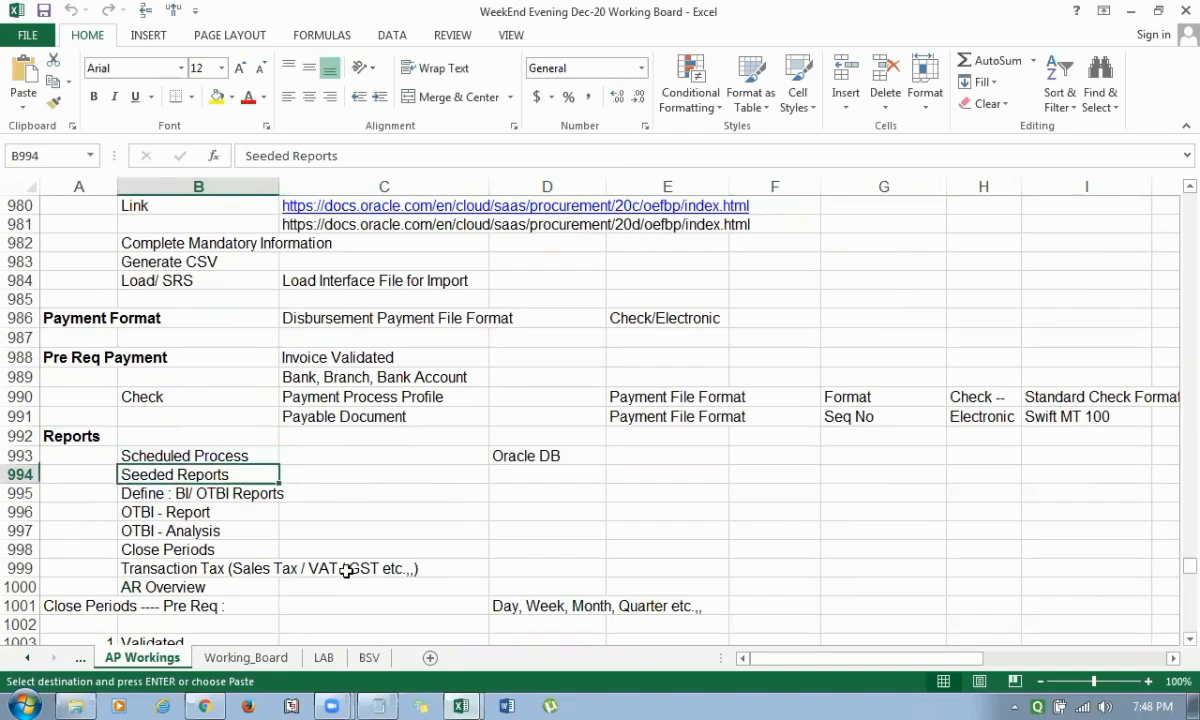
{"action": "left_click", "coordinate": [187, 493]}
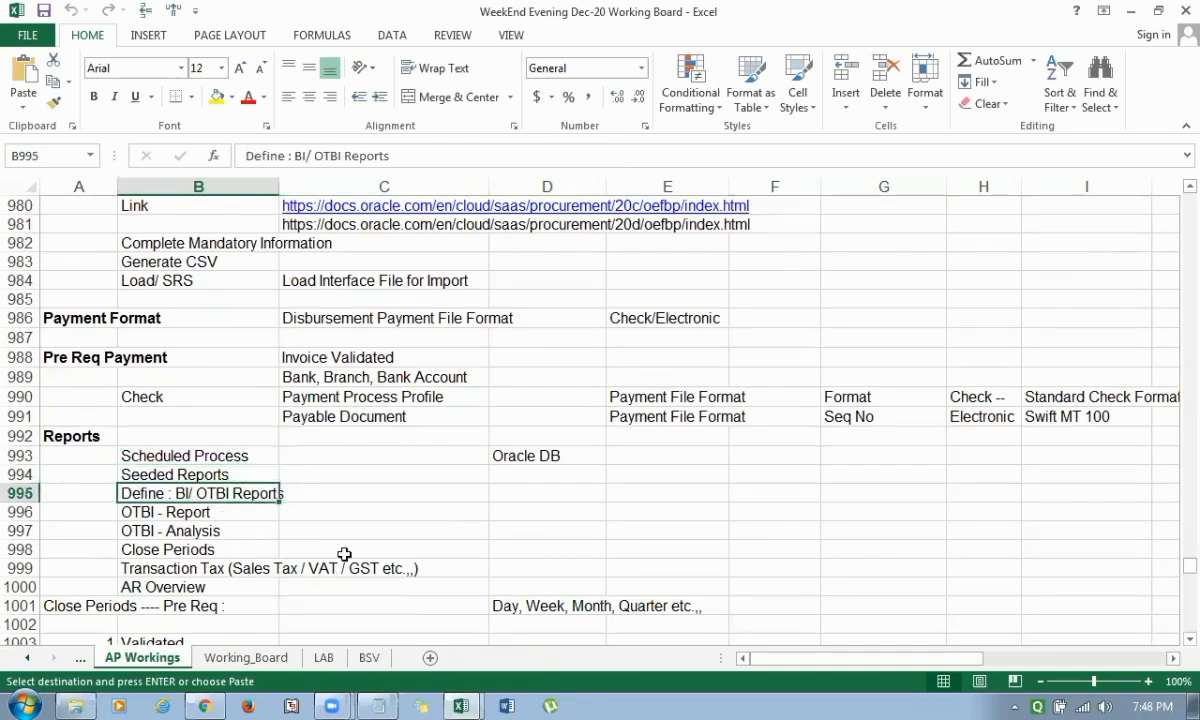
{"action": "scroll", "coordinate": [344, 554], "scroll_direction": "down", "scroll_amount": 1}
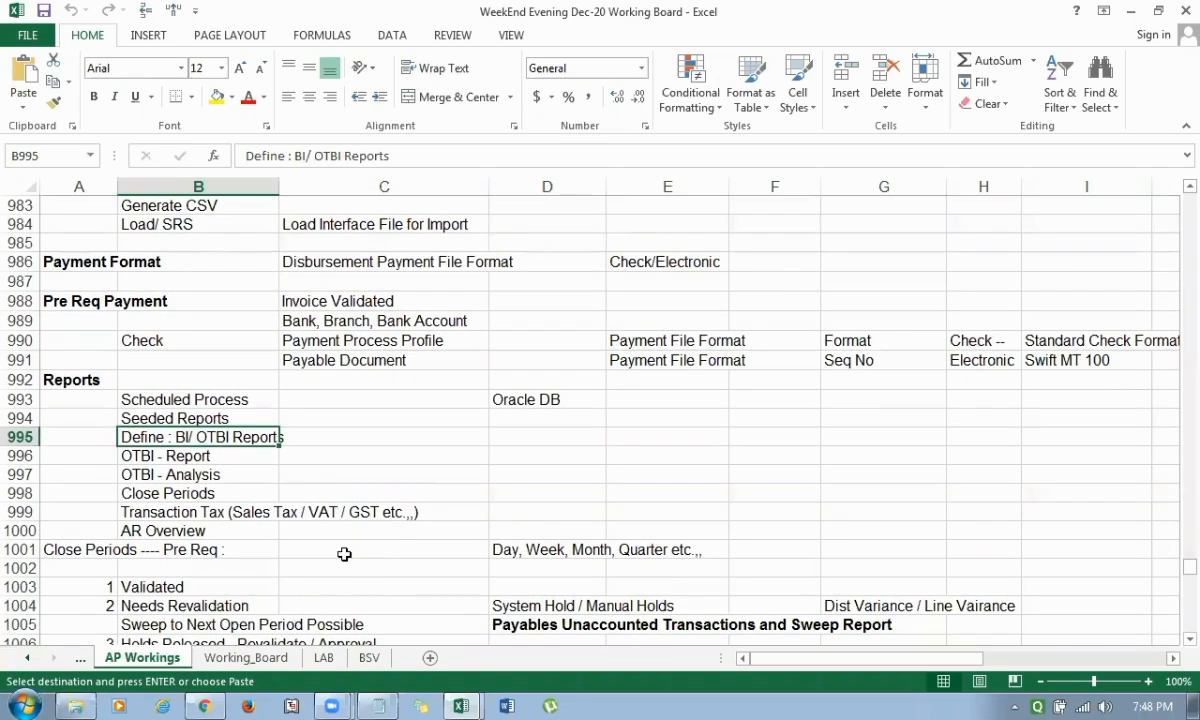
Switch back to Chrome and open the Oracle Fusion Tables bookmark from the Oracle Instance Links folder.
{"action": "key", "text": "alt+Tab"}
{"action": "key", "text": "alt+Tab"}
{"action": "key", "text": "alt+Tab"}
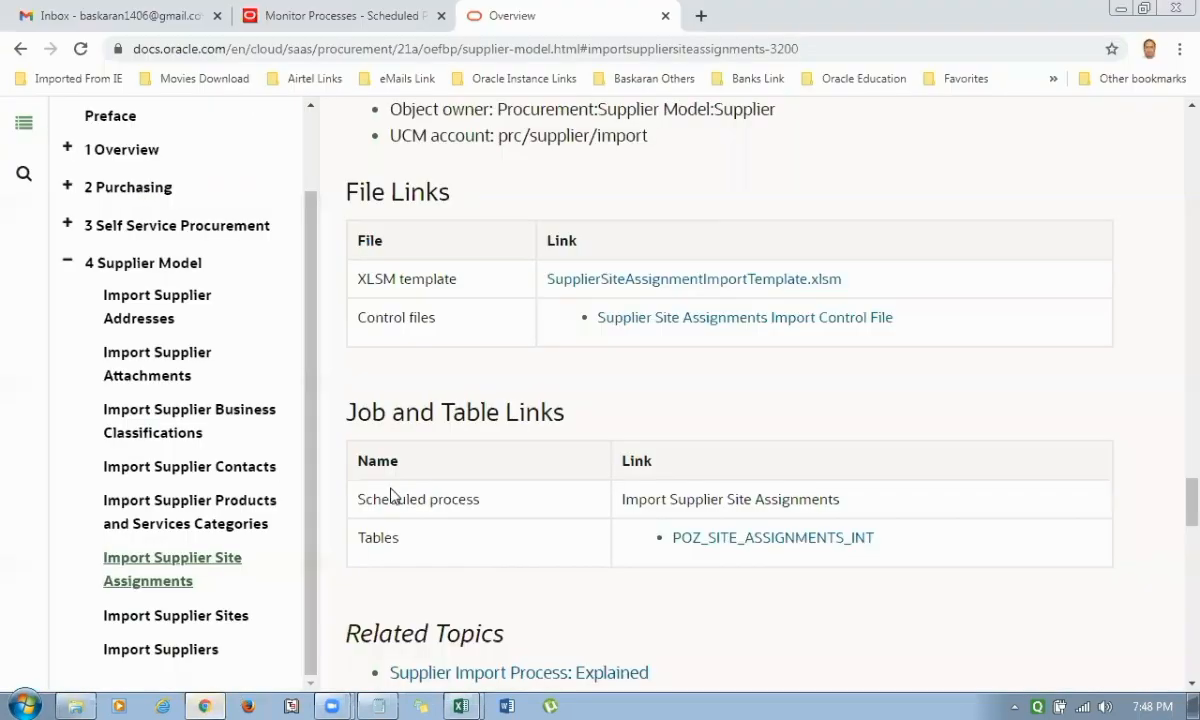
{"action": "scroll", "coordinate": [505, 450], "scroll_direction": "up", "scroll_amount": 15}
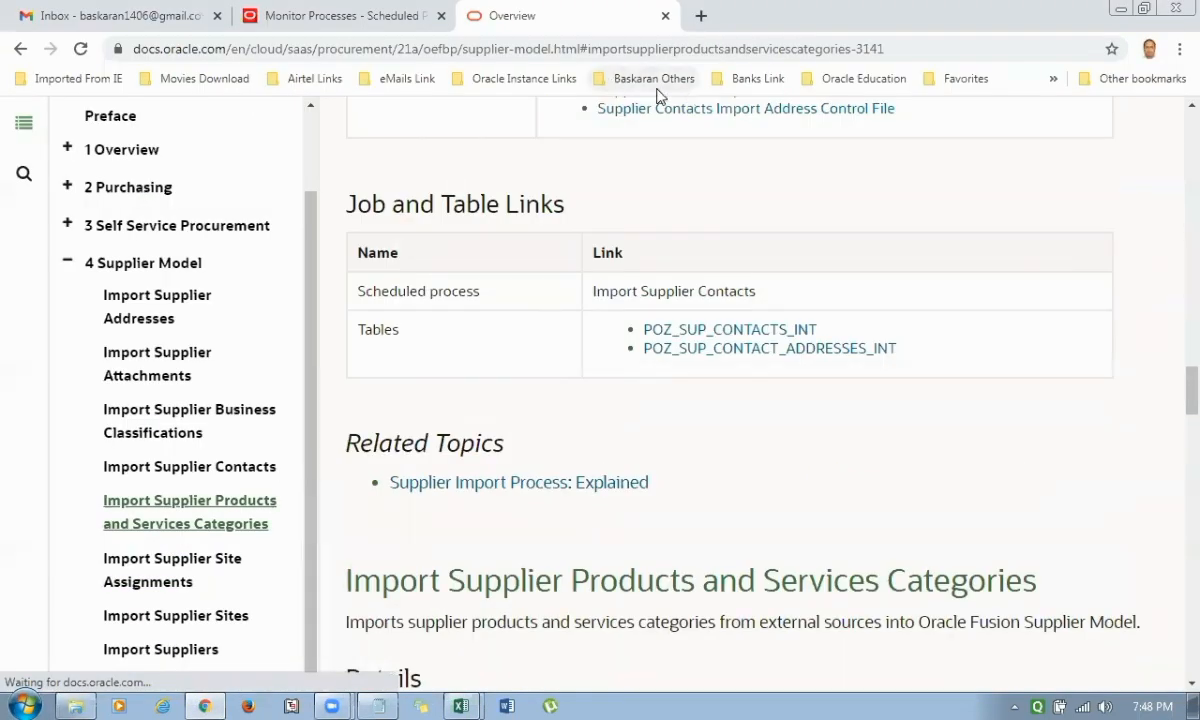
{"action": "scroll", "coordinate": [620, 130], "scroll_direction": "up", "scroll_amount": 5}
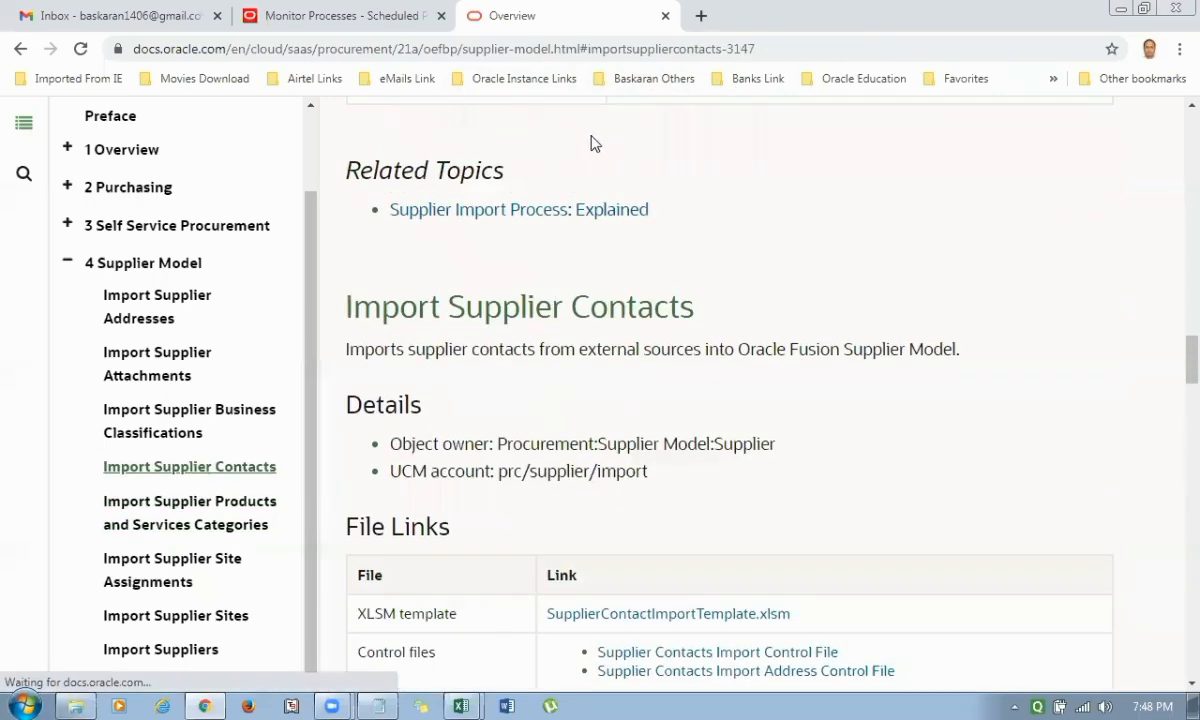
{"action": "left_click", "coordinate": [524, 78]}
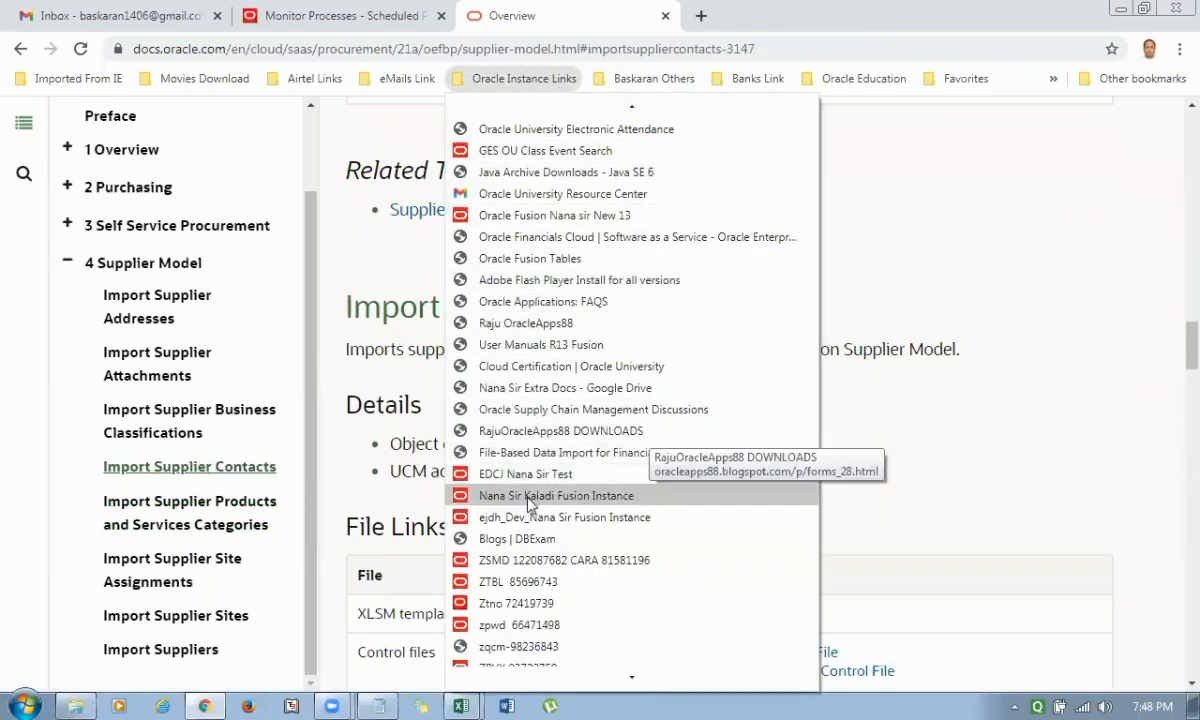
{"action": "scroll", "coordinate": [676, 437], "scroll_direction": "down", "scroll_amount": 3}
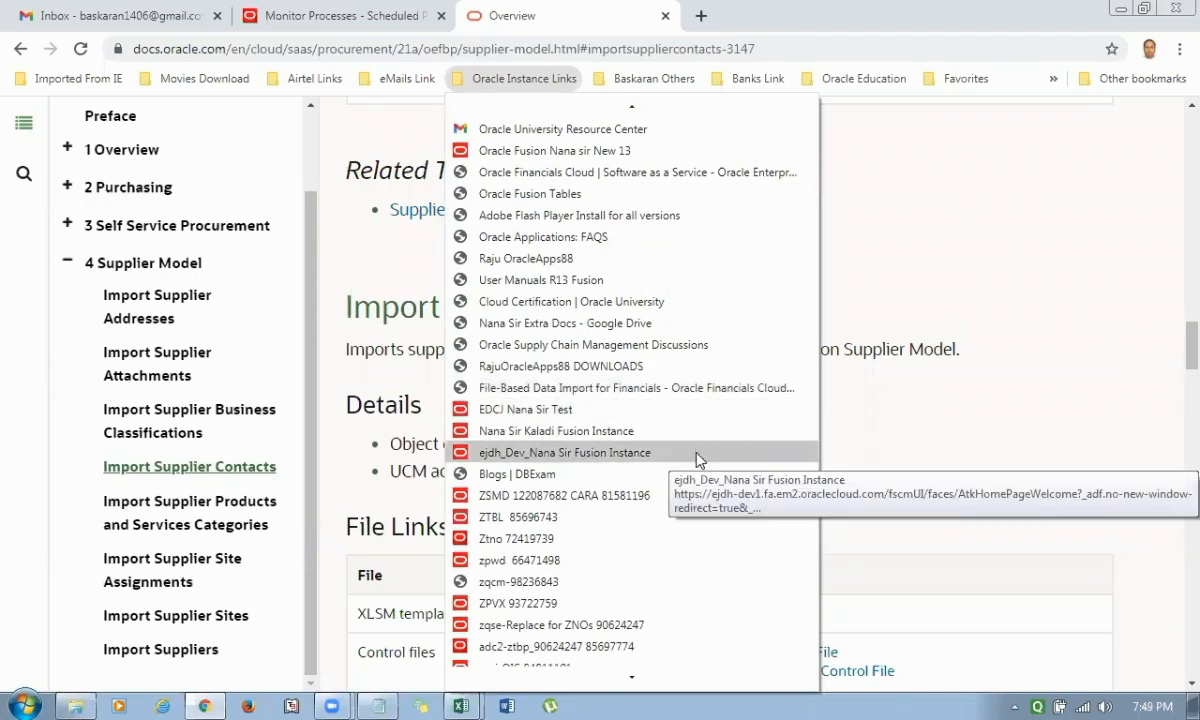
{"action": "scroll", "coordinate": [689, 352], "scroll_direction": "down", "scroll_amount": 1}
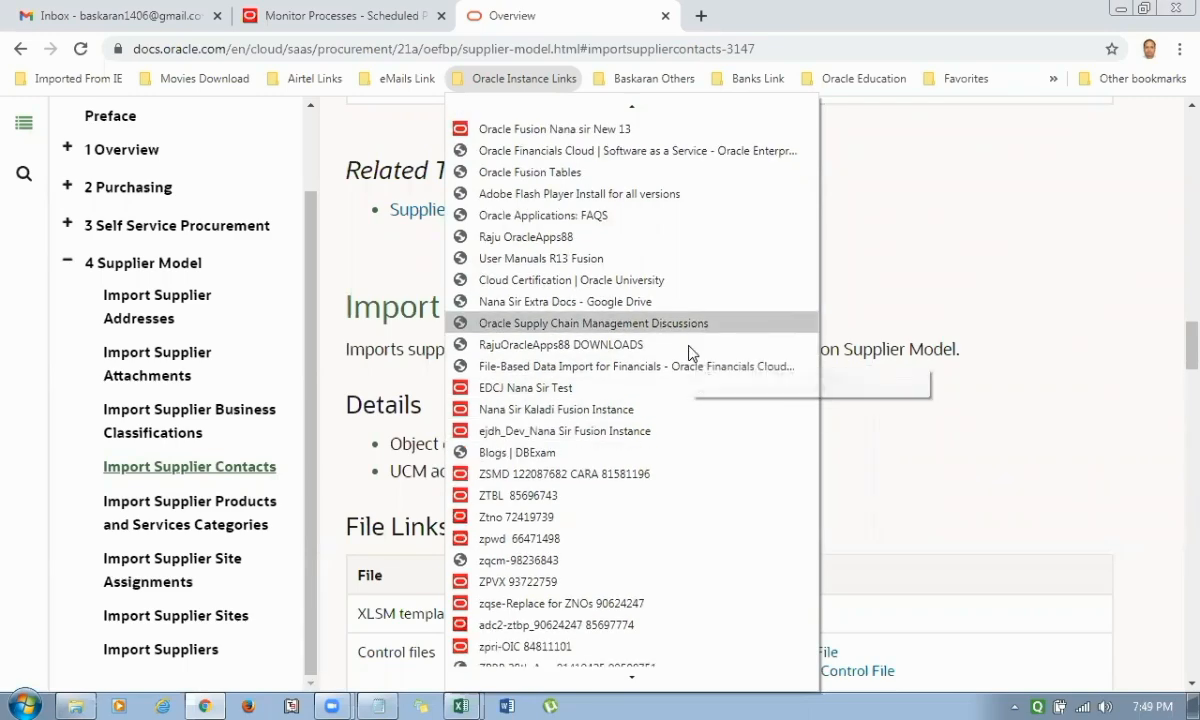
{"action": "left_click", "coordinate": [485, 172]}
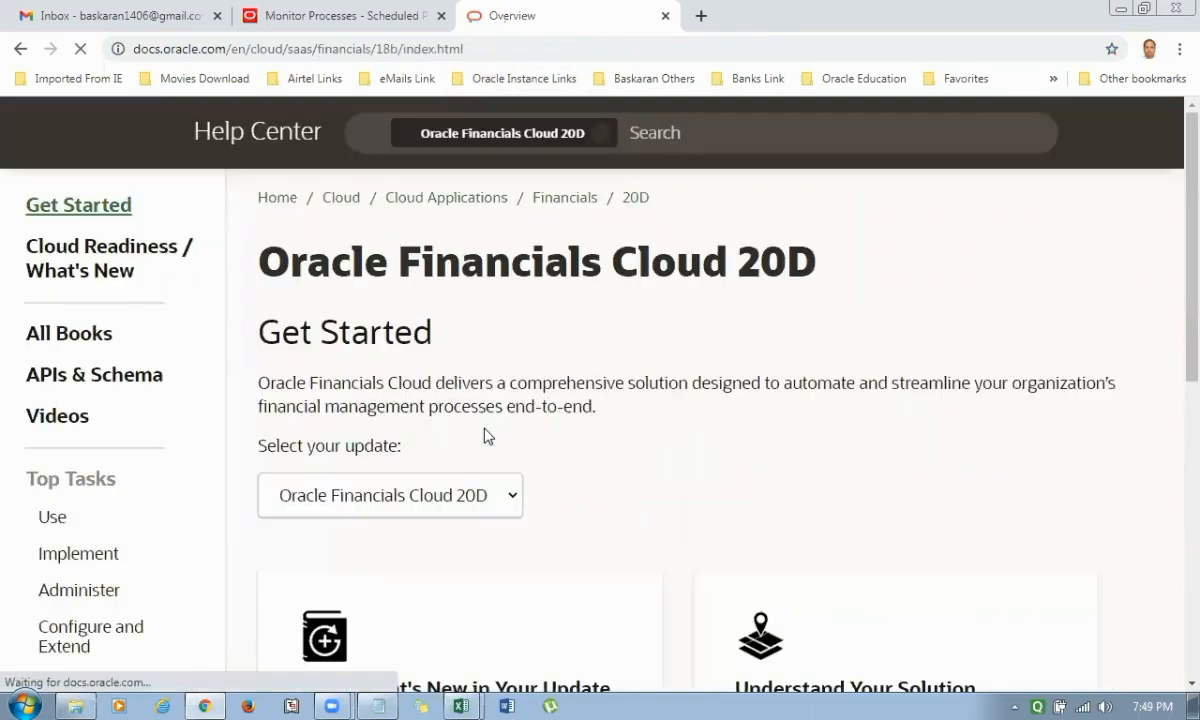
Copy the Oracle Financials Cloud 20D page address into cell D995 of the AP Workings sheet in Excel.
{"action": "left_click", "coordinate": [474, 48]}
{"action": "key", "text": "ctrl+c"}
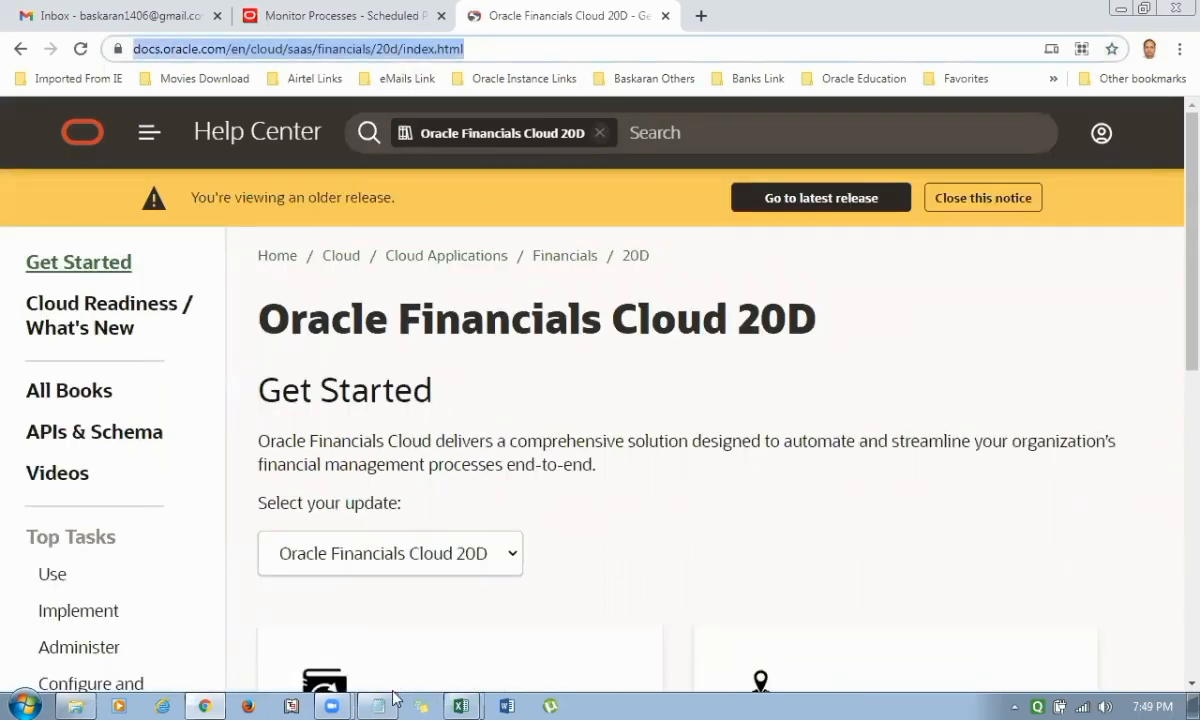
{"action": "left_click", "coordinate": [461, 706]}
{"action": "left_click", "coordinate": [474, 646]}
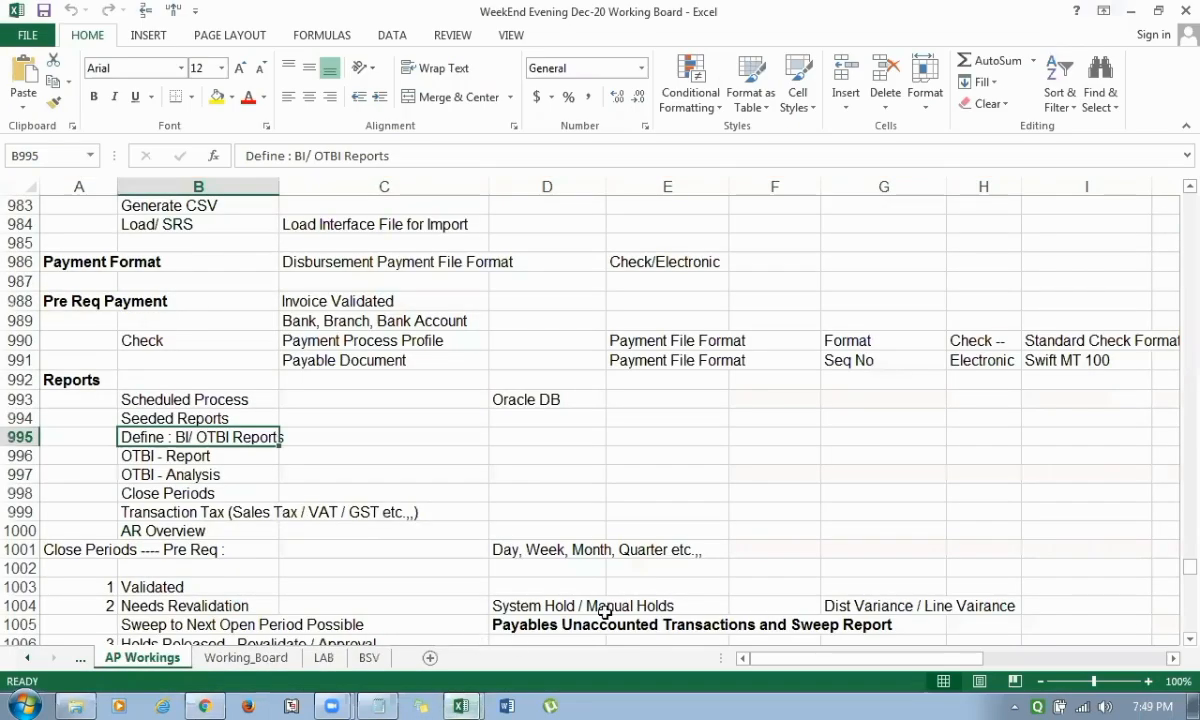
{"action": "left_click", "coordinate": [505, 430]}
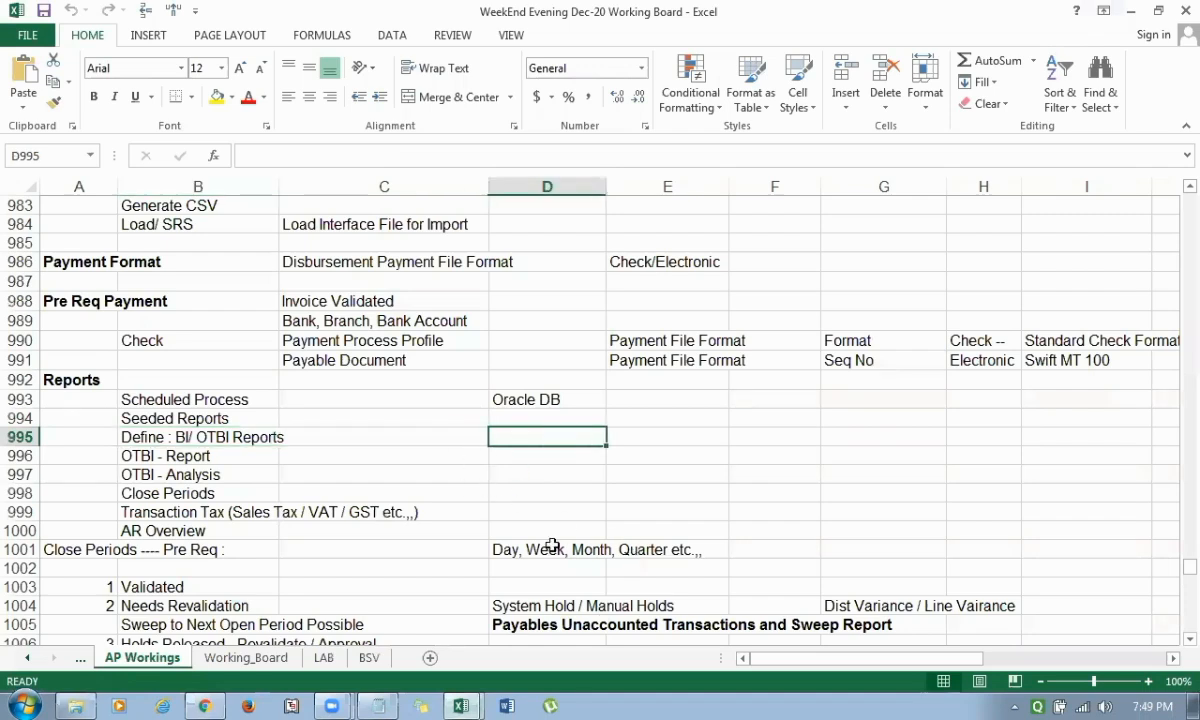
{"action": "key", "text": "ctrl+v"}
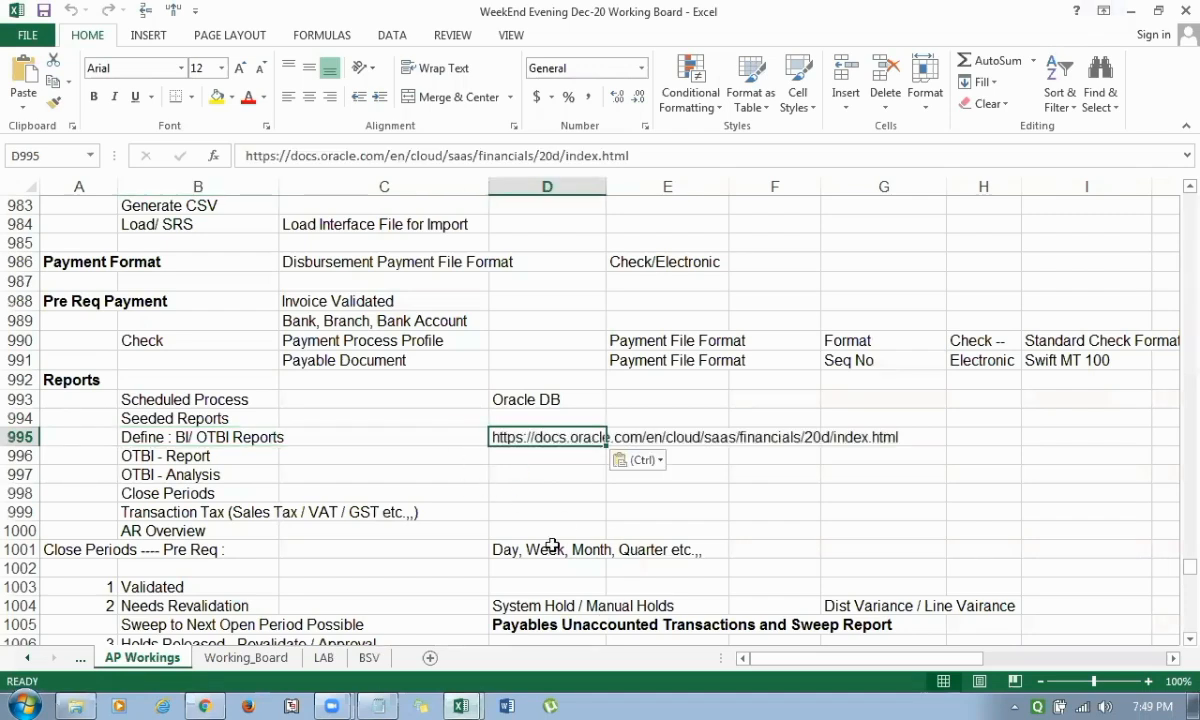
Enter the heading "Oracle Table Information" in cell D994, above the pasted documentation link, and make it bold.
{"action": "key", "text": "Down"}
{"action": "key", "text": "Up"}
{"action": "key", "text": "Up"}
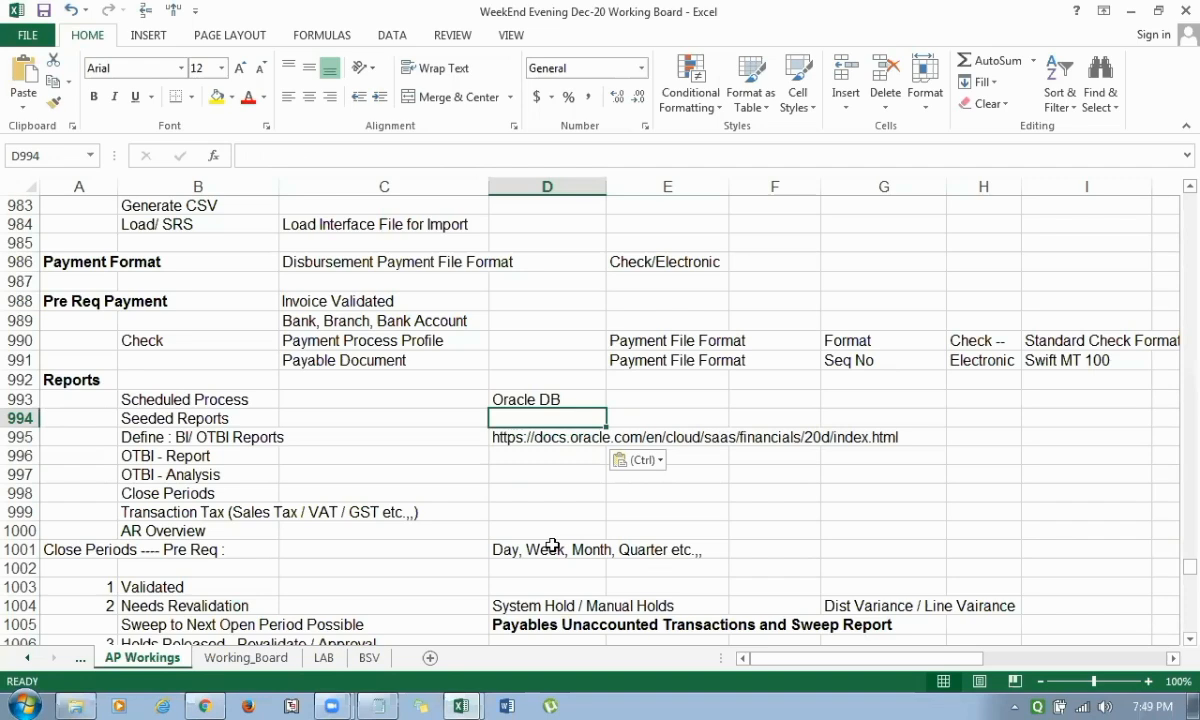
{"action": "type", "text": "Oracle DB"}
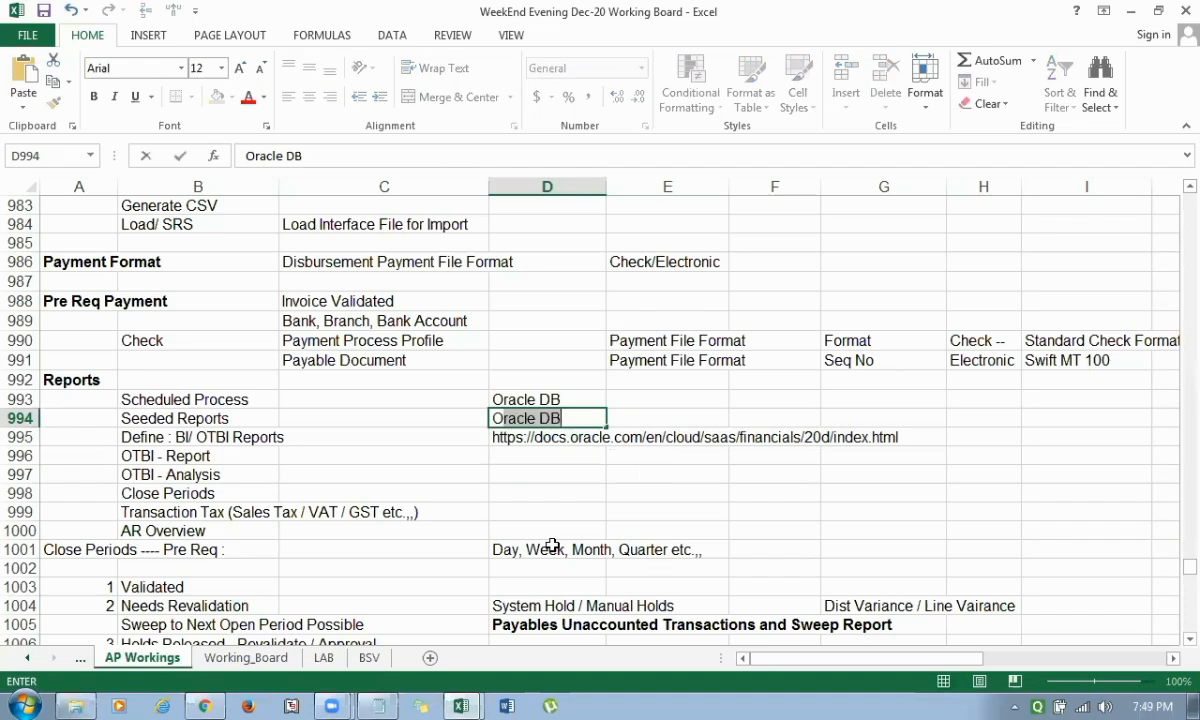
{"action": "type", "text": "Table"}
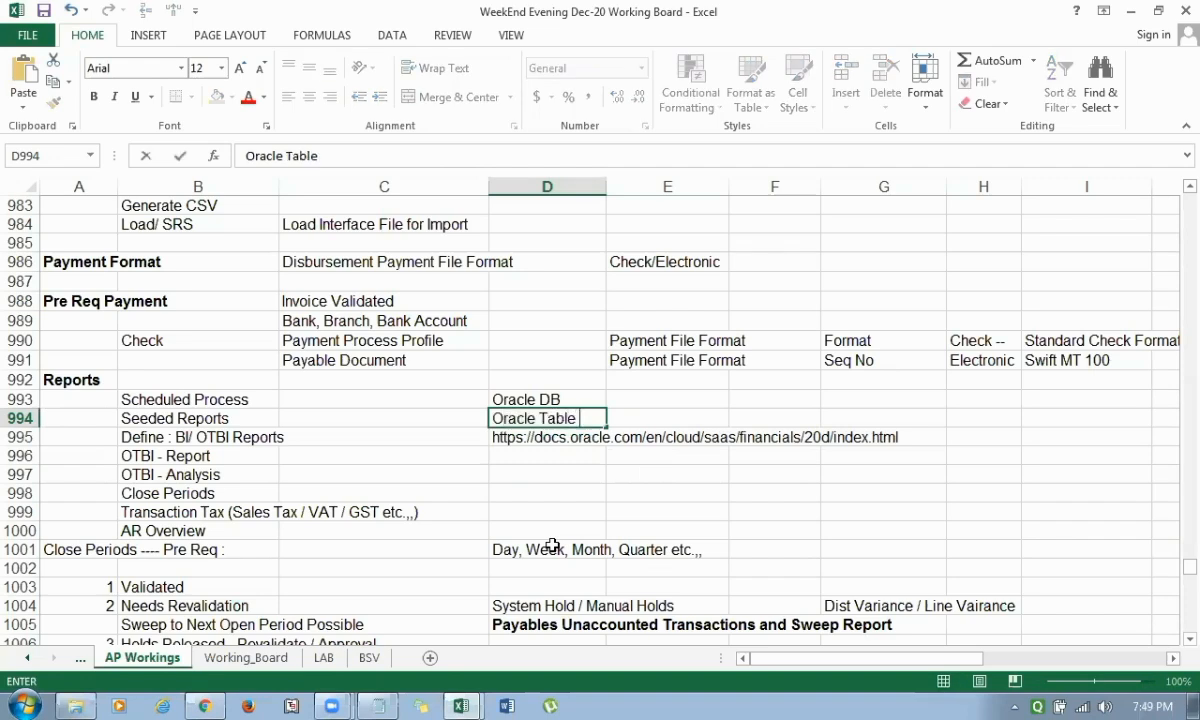
{"action": "type", "text": " Information"}
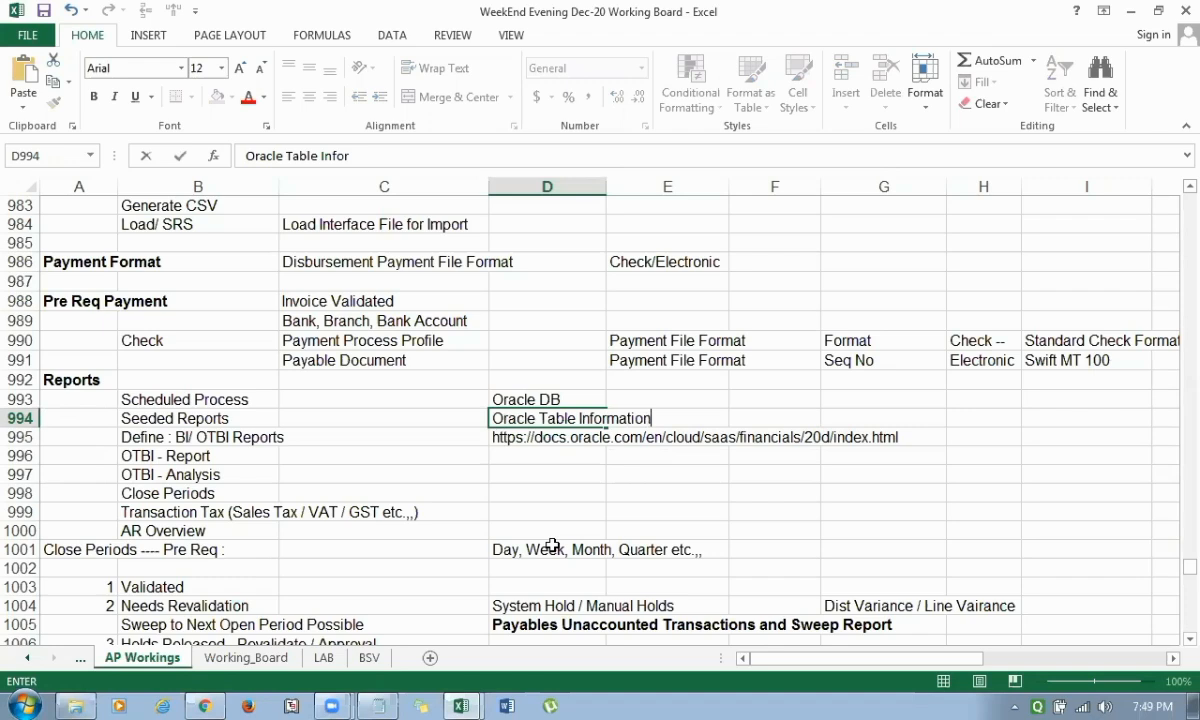
{"action": "key", "text": "Return"}
{"action": "key", "text": "Up"}
{"action": "key", "text": "ctrl+b"}
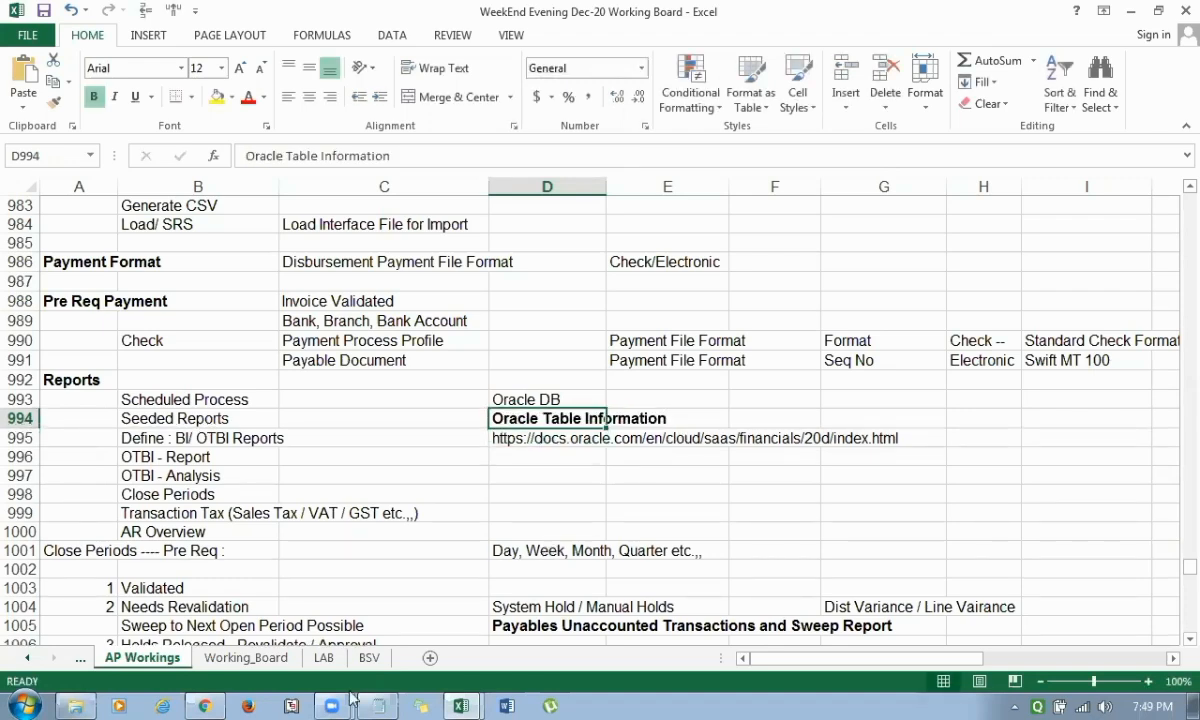
Check the sample supplier invoice query in Notepad and return to the Oracle Financials Cloud 20D page in Chrome.
{"action": "left_click", "coordinate": [378, 706]}
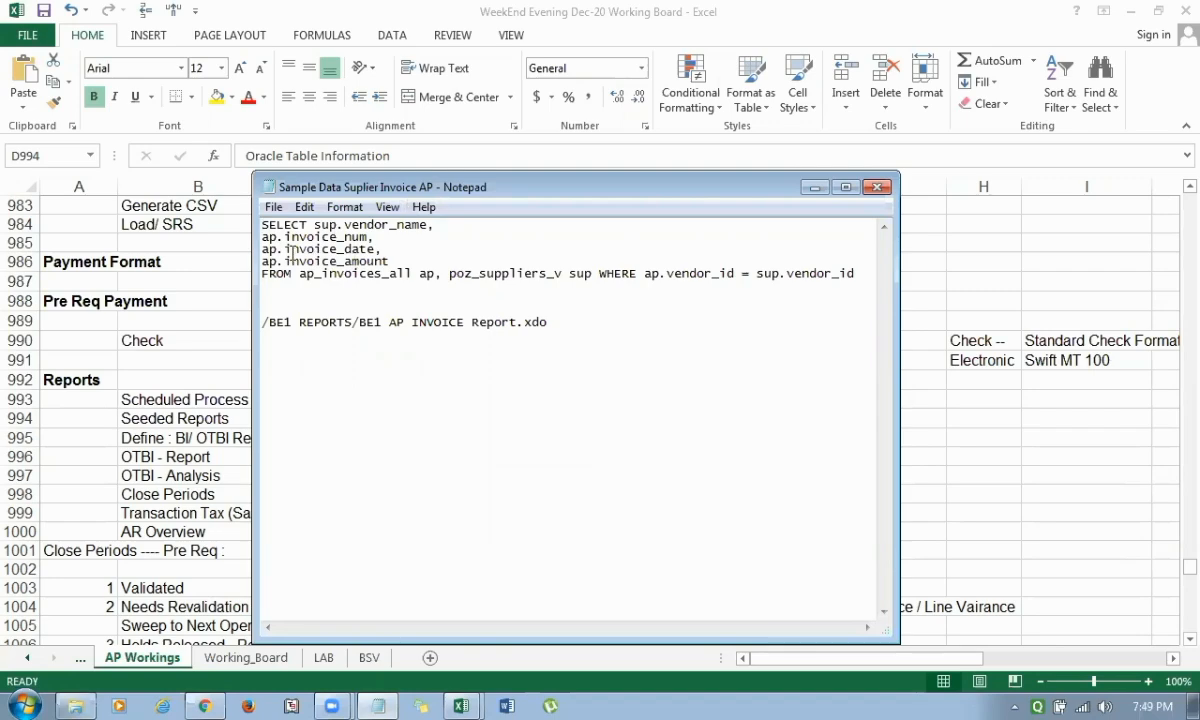
{"action": "left_click", "coordinate": [810, 194]}
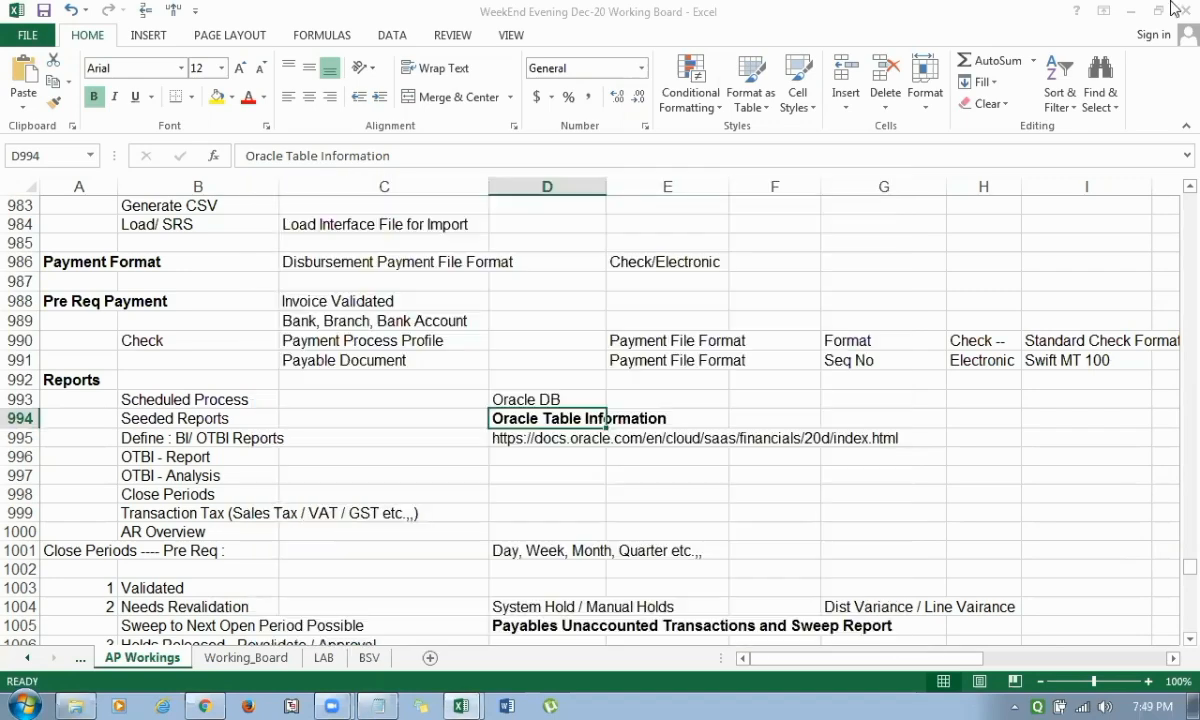
{"action": "left_click", "coordinate": [548, 432]}
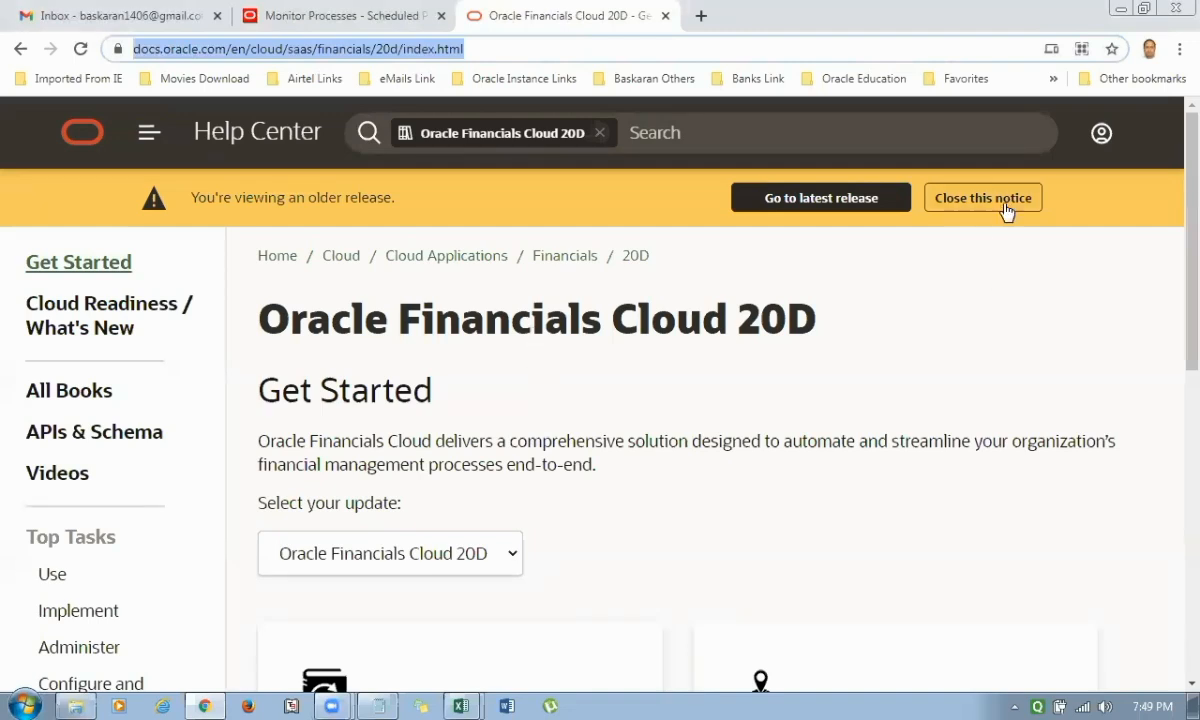
View the latest release's Get Started page, Oracle Financials Cloud 21A, and go back to the 20D page.
{"action": "left_click", "coordinate": [846, 200]}
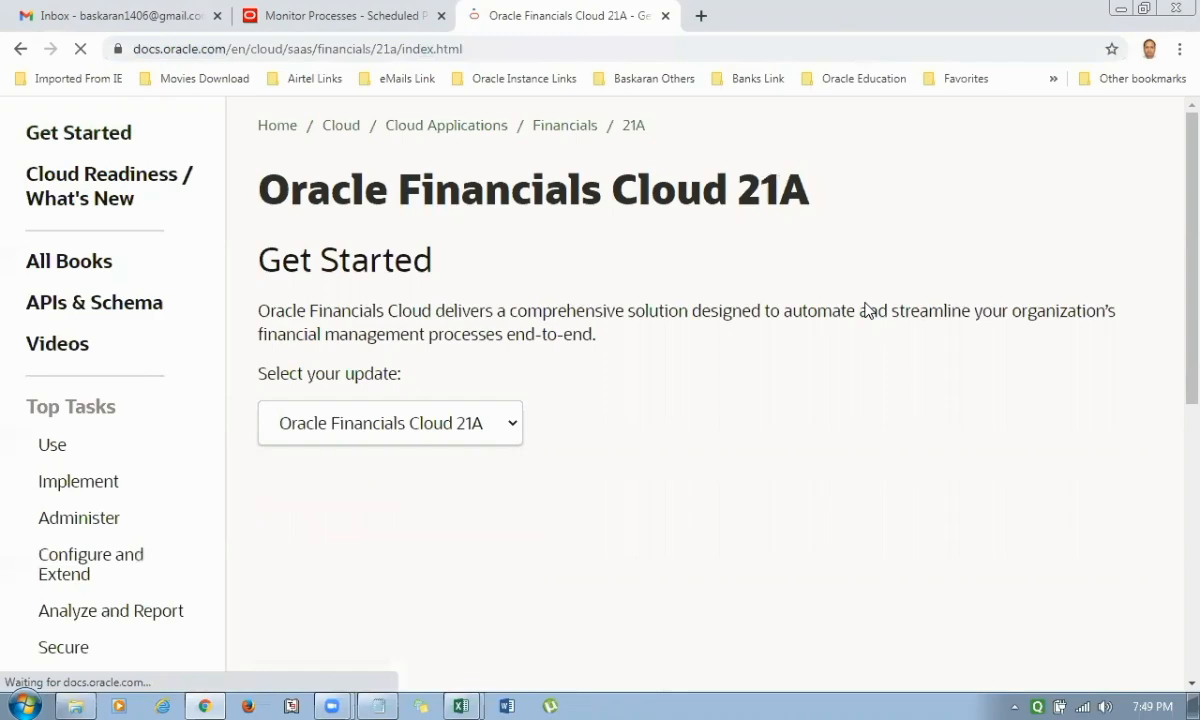
{"action": "scroll", "coordinate": [710, 487], "scroll_direction": "down", "scroll_amount": 3}
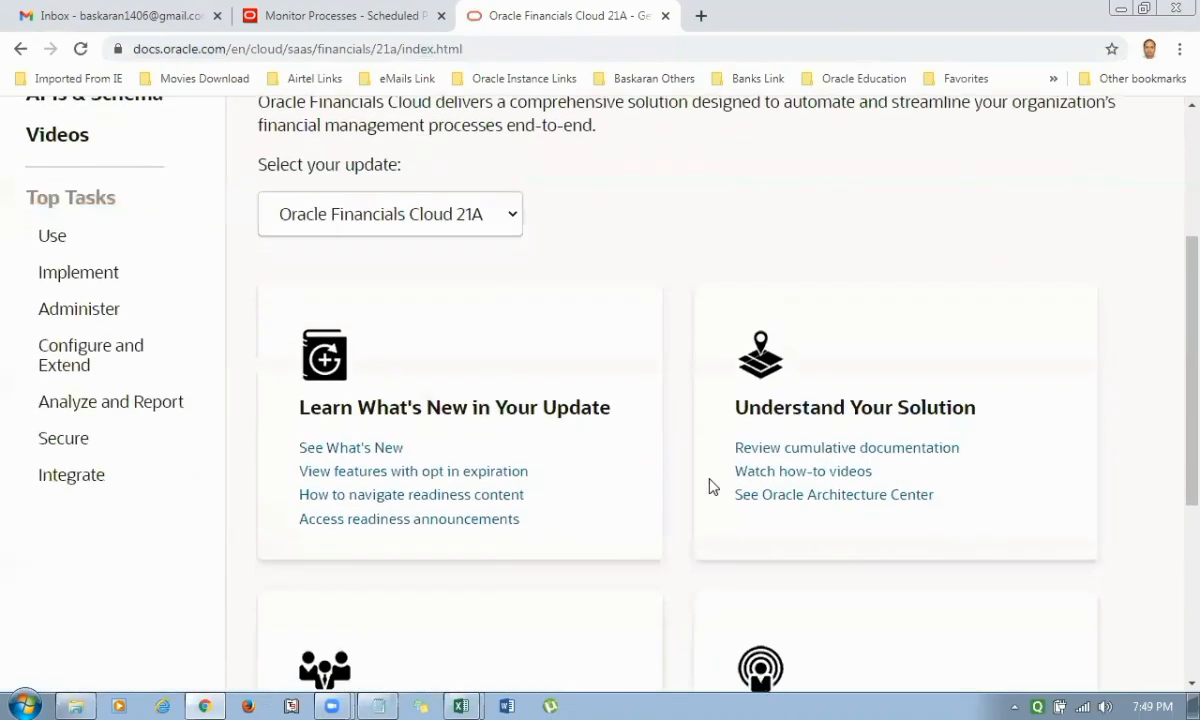
{"action": "scroll", "coordinate": [710, 487], "scroll_direction": "down", "scroll_amount": 2}
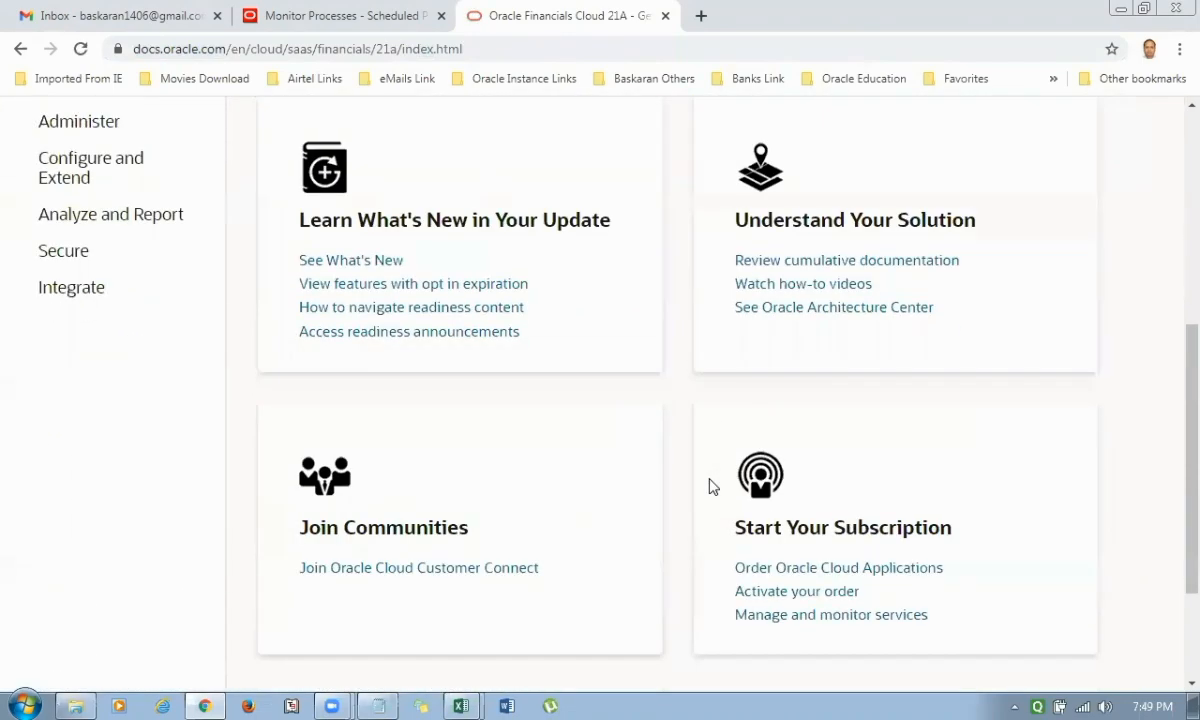
{"action": "scroll", "coordinate": [710, 487], "scroll_direction": "up", "scroll_amount": 2}
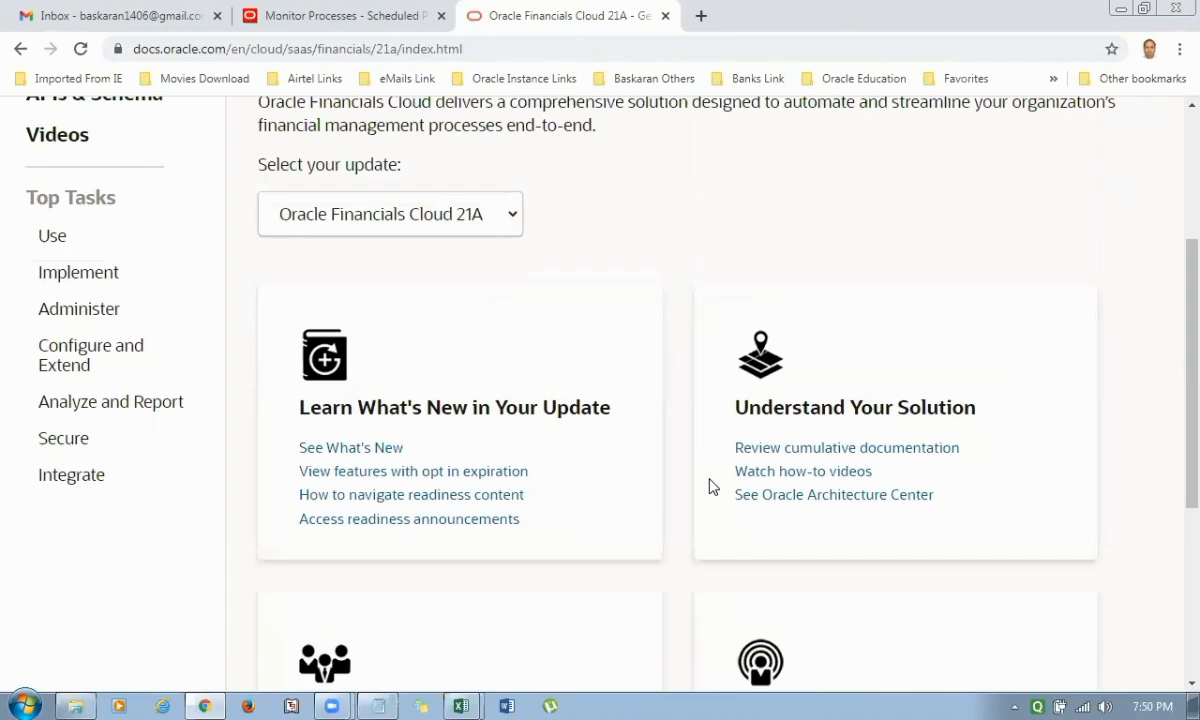
{"action": "left_click", "coordinate": [20, 48]}
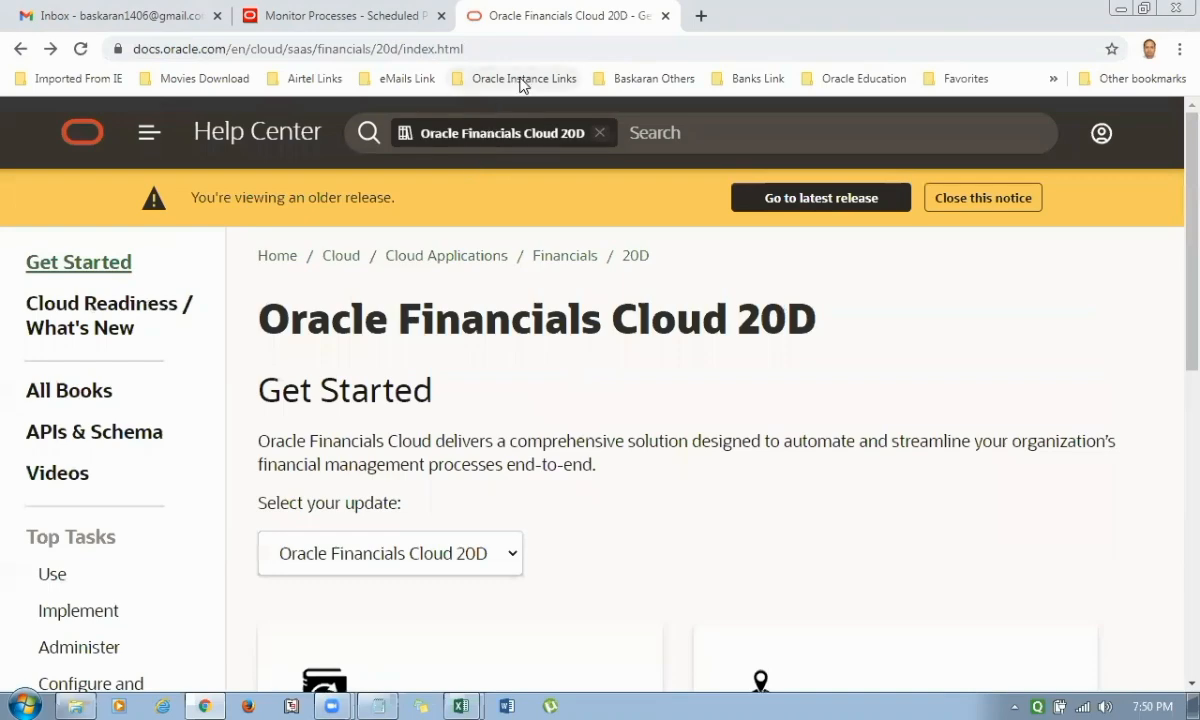
Reopen the Oracle Fusion Tables bookmark from the Oracle Instance Links folder and switch the documentation to Oracle Financials Cloud 21A.
{"action": "left_click", "coordinate": [524, 78]}
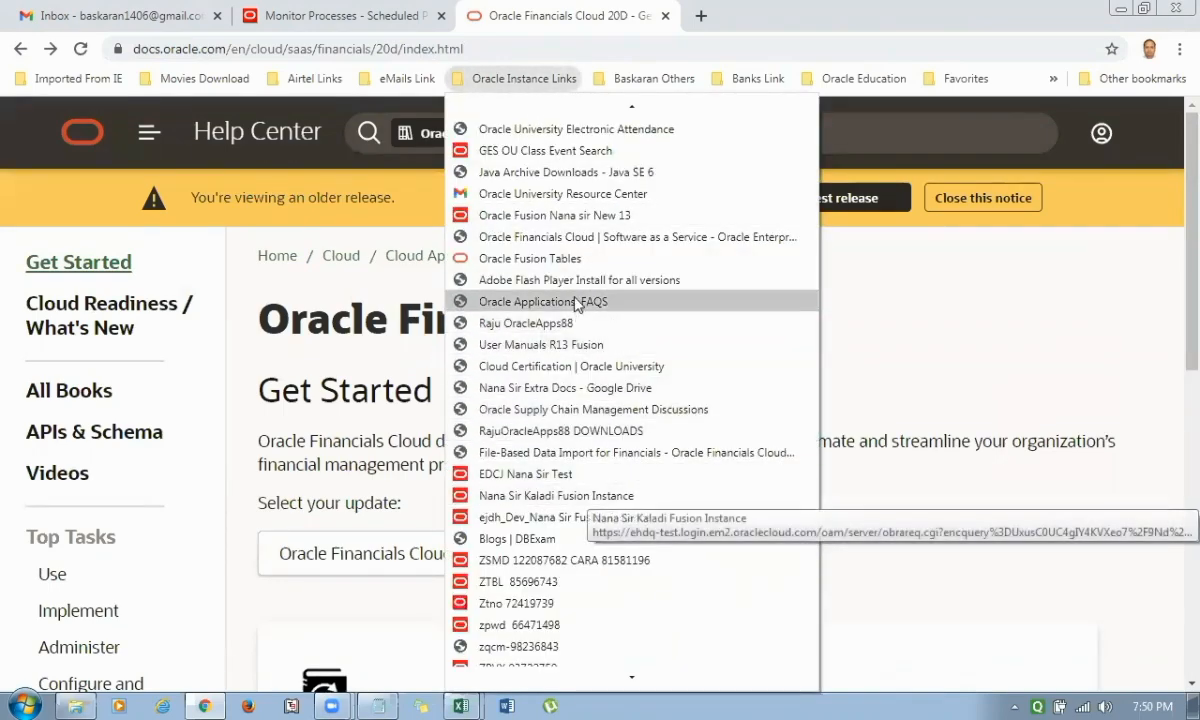
{"action": "left_click", "coordinate": [565, 258]}
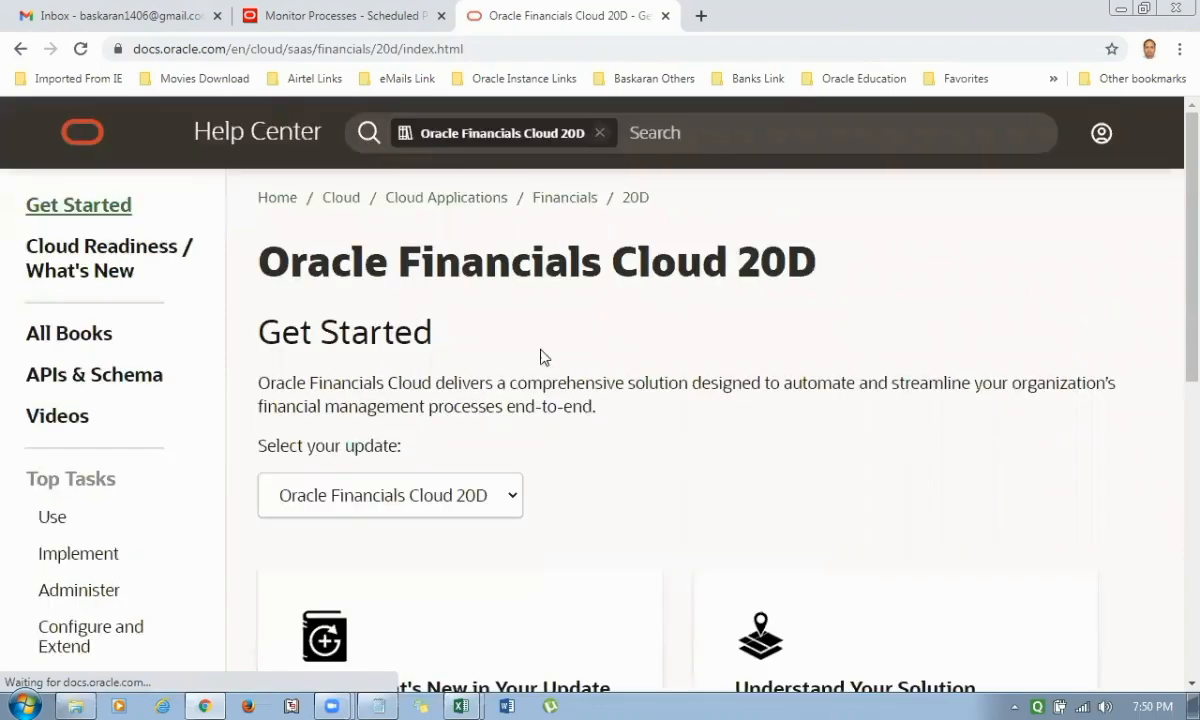
{"action": "scroll", "coordinate": [600, 492], "scroll_direction": "down", "scroll_amount": 2}
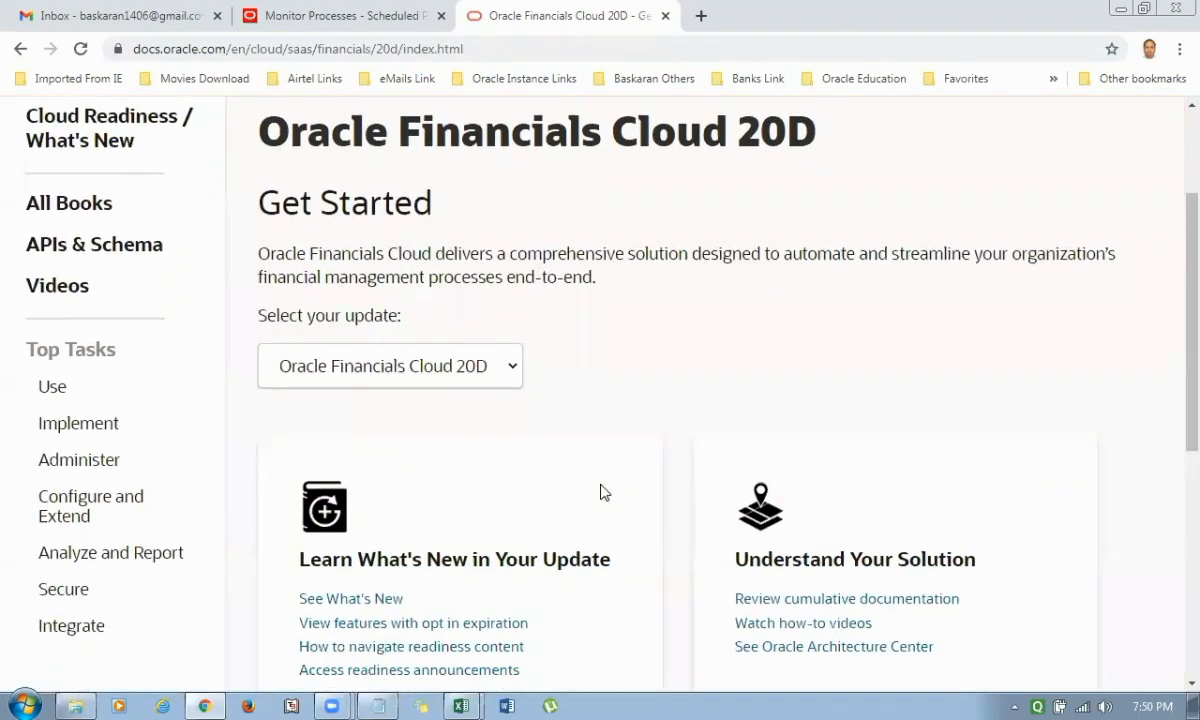
{"action": "scroll", "coordinate": [600, 492], "scroll_direction": "down", "scroll_amount": 1}
{"action": "scroll", "coordinate": [603, 490], "scroll_direction": "up", "scroll_amount": 3}
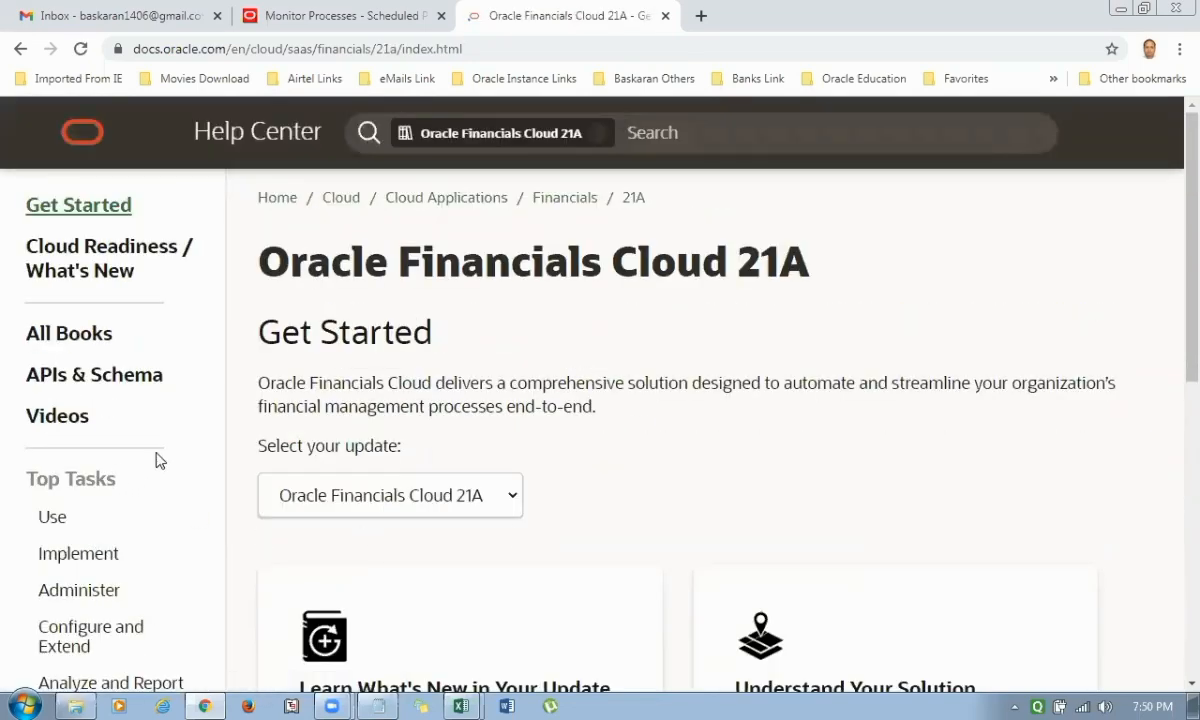
Examine the Integrate, Analyze and Report, and Administer task pages of Oracle Financials Cloud 21A for table information.
{"action": "scroll", "coordinate": [157, 460], "scroll_direction": "down", "scroll_amount": 1}
{"action": "scroll", "coordinate": [157, 460], "scroll_direction": "down", "scroll_amount": 1}
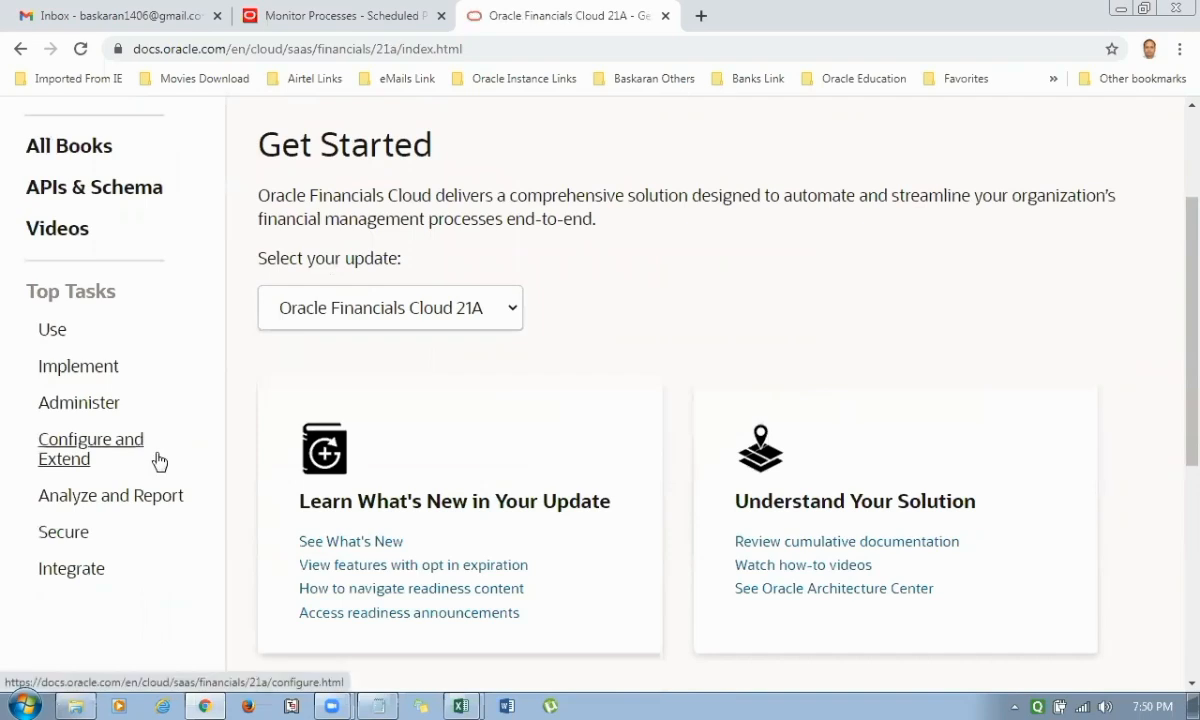
{"action": "left_click", "coordinate": [85, 577]}
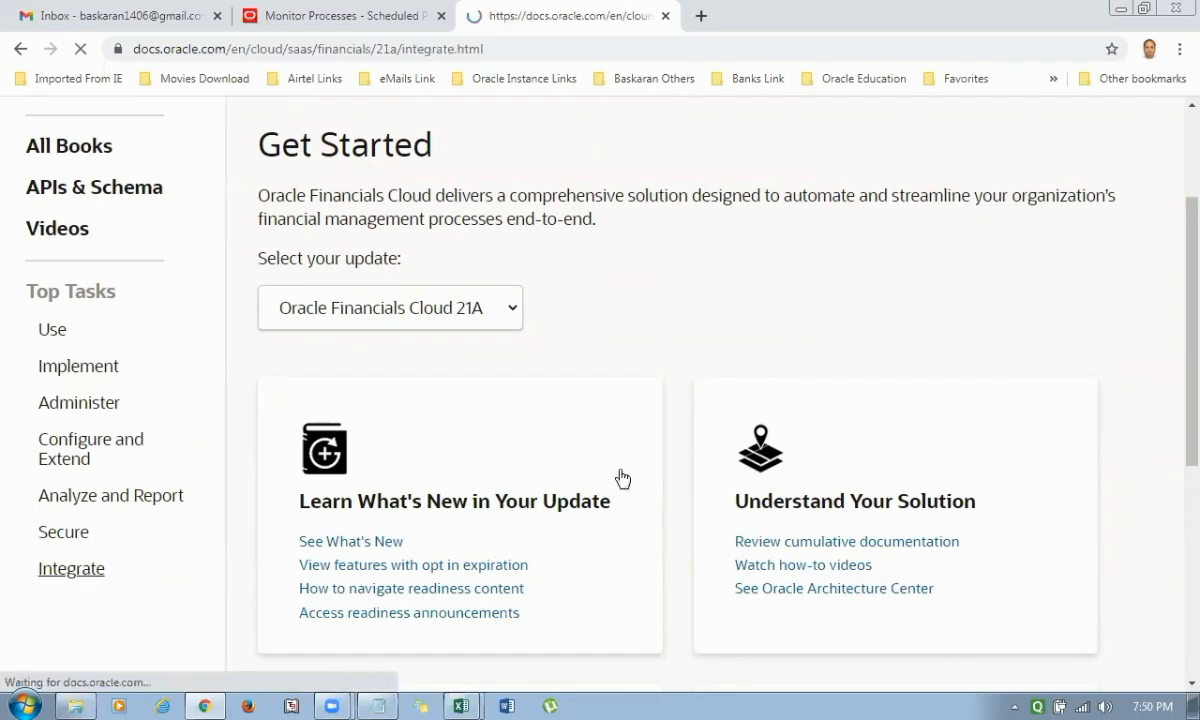
{"action": "scroll", "coordinate": [632, 471], "scroll_direction": "down", "scroll_amount": 1}
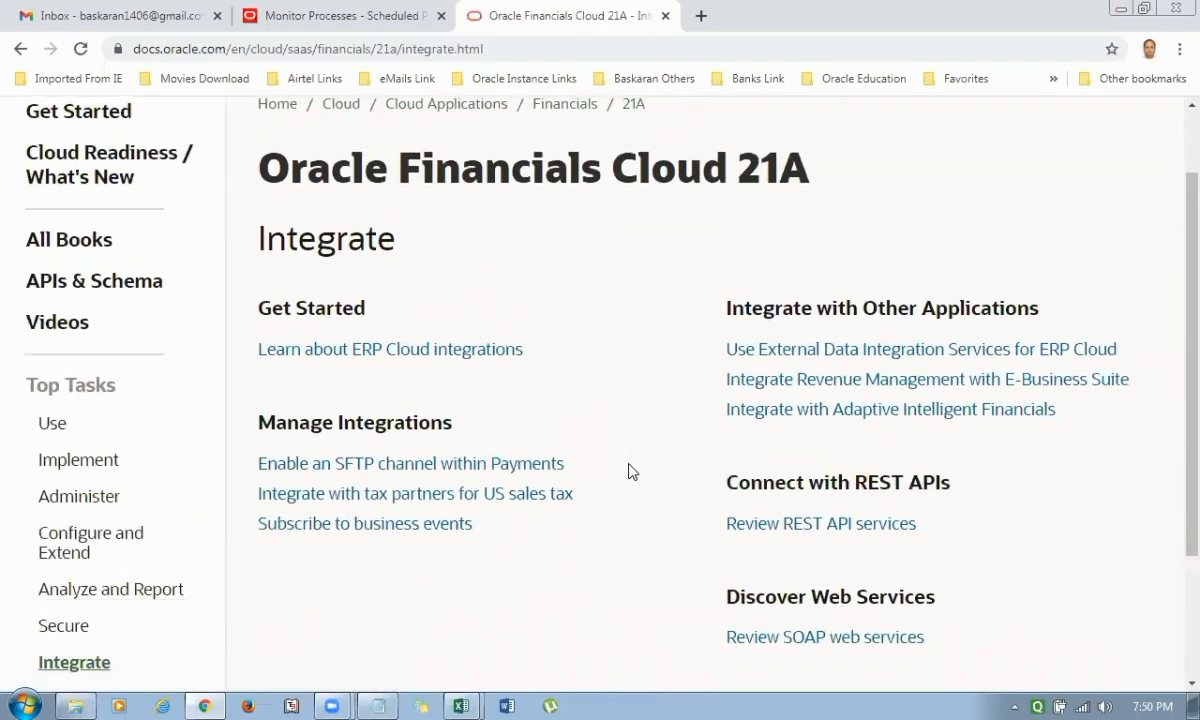
{"action": "scroll", "coordinate": [630, 471], "scroll_direction": "down", "scroll_amount": 2}
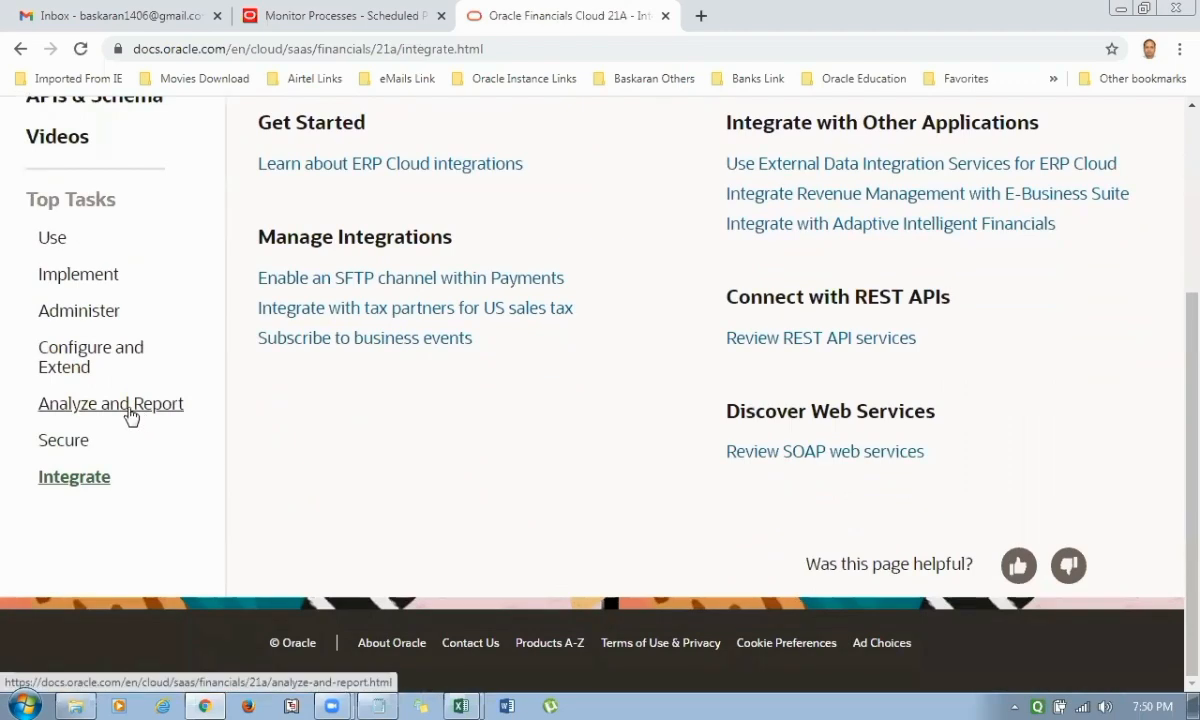
{"action": "scroll", "coordinate": [126, 482], "scroll_direction": "up", "scroll_amount": 1}
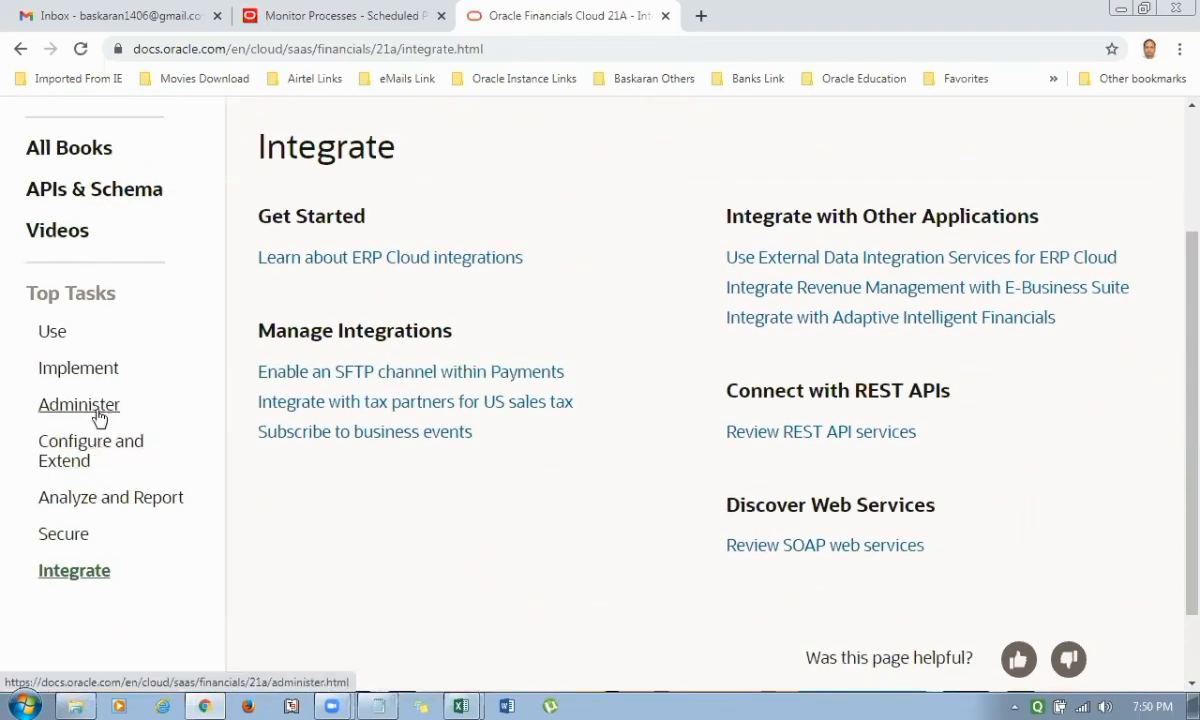
{"action": "left_click", "coordinate": [124, 499]}
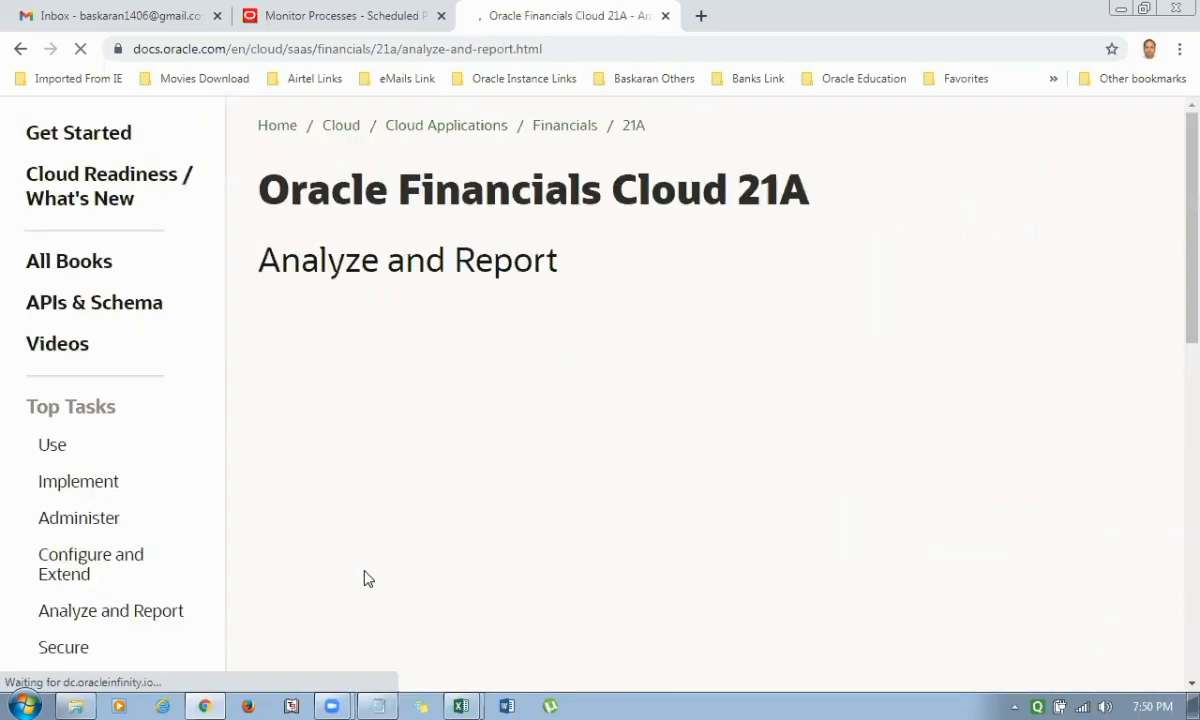
{"action": "scroll", "coordinate": [539, 513], "scroll_direction": "down", "scroll_amount": 1}
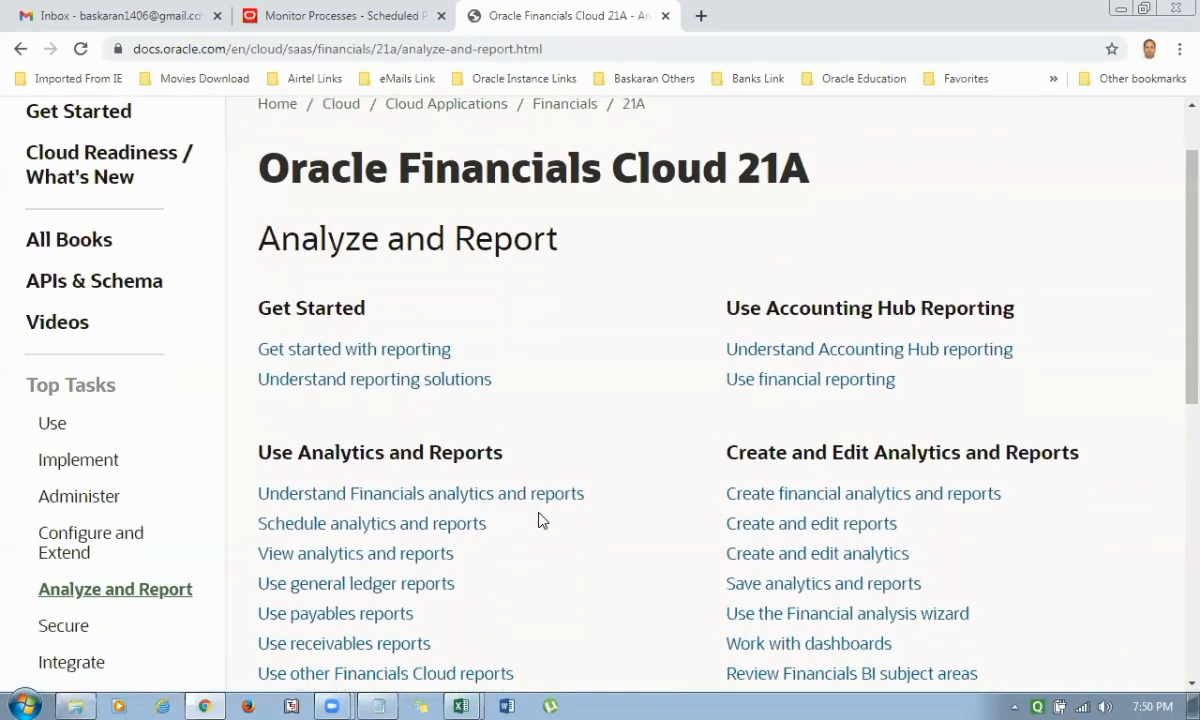
{"action": "left_click", "coordinate": [95, 503]}
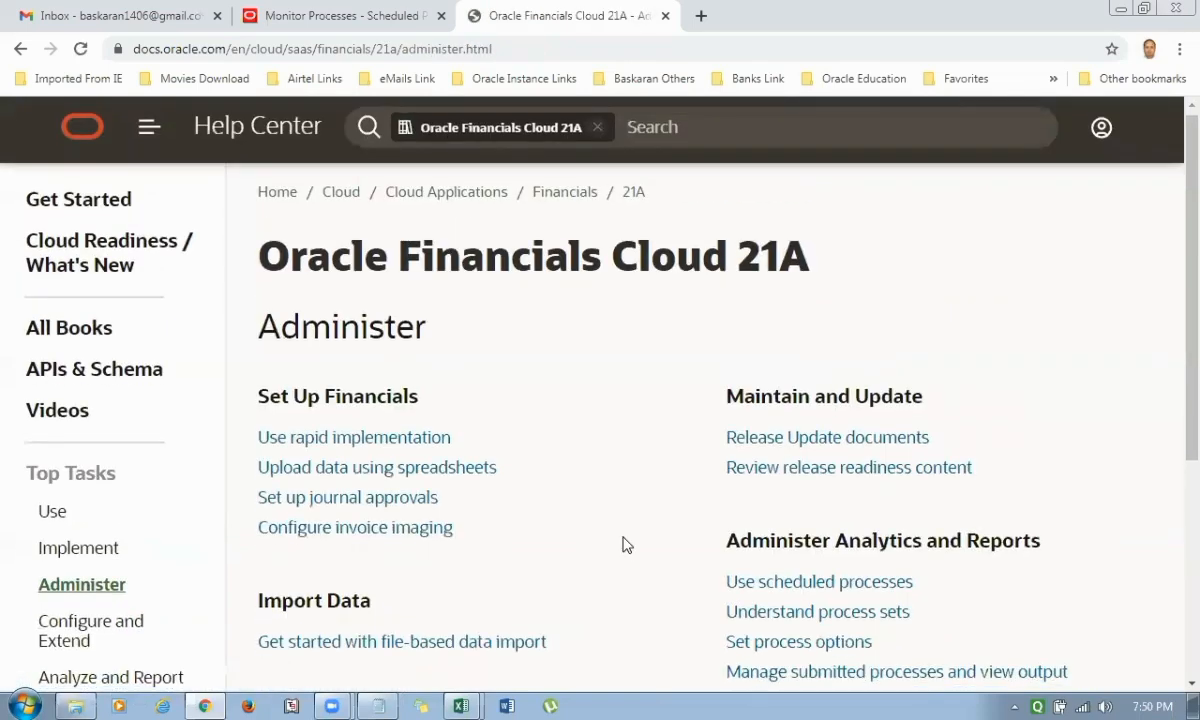
{"action": "scroll", "coordinate": [622, 544], "scroll_direction": "down", "scroll_amount": 2}
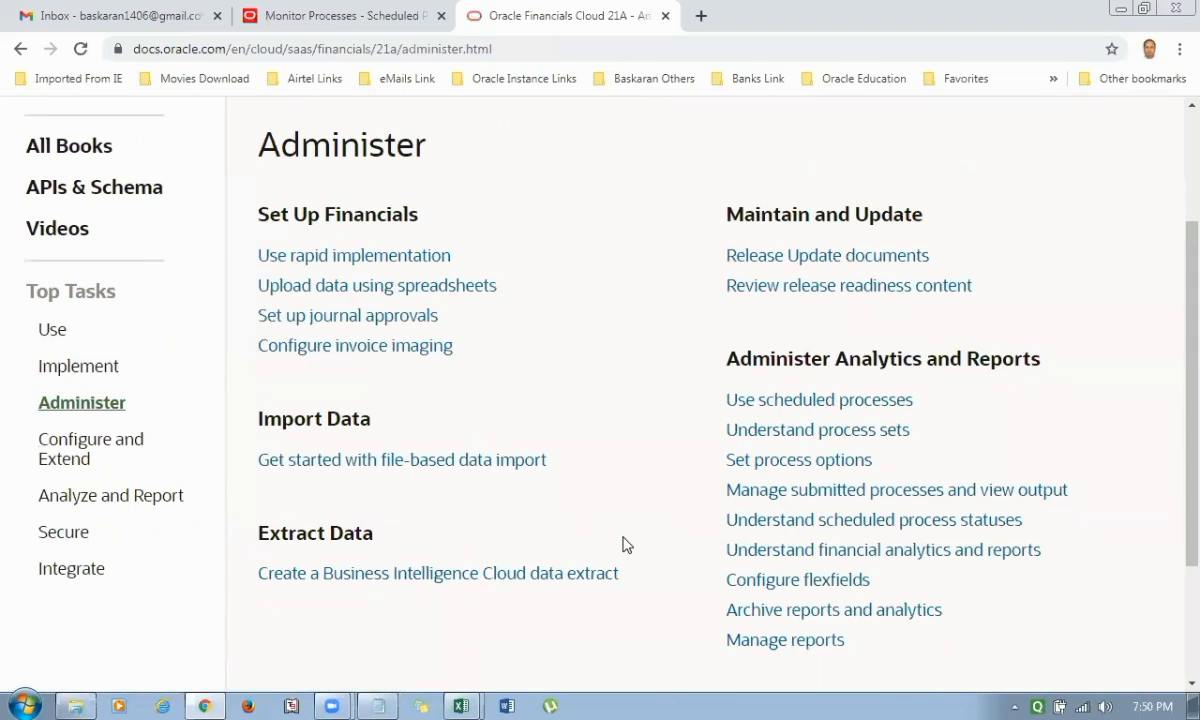
{"action": "scroll", "coordinate": [622, 544], "scroll_direction": "up", "scroll_amount": 2}
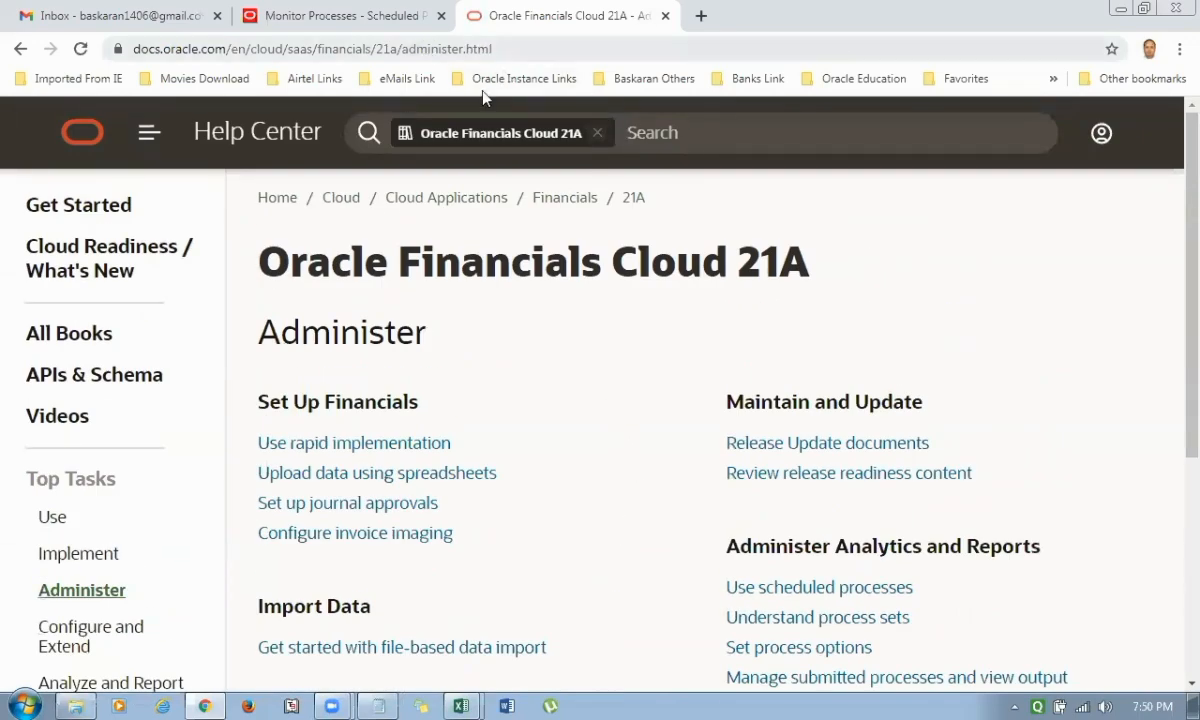
Open the Fusion New Tables bookmark from the Oracle Instance Links folder.
{"action": "left_click", "coordinate": [515, 79]}
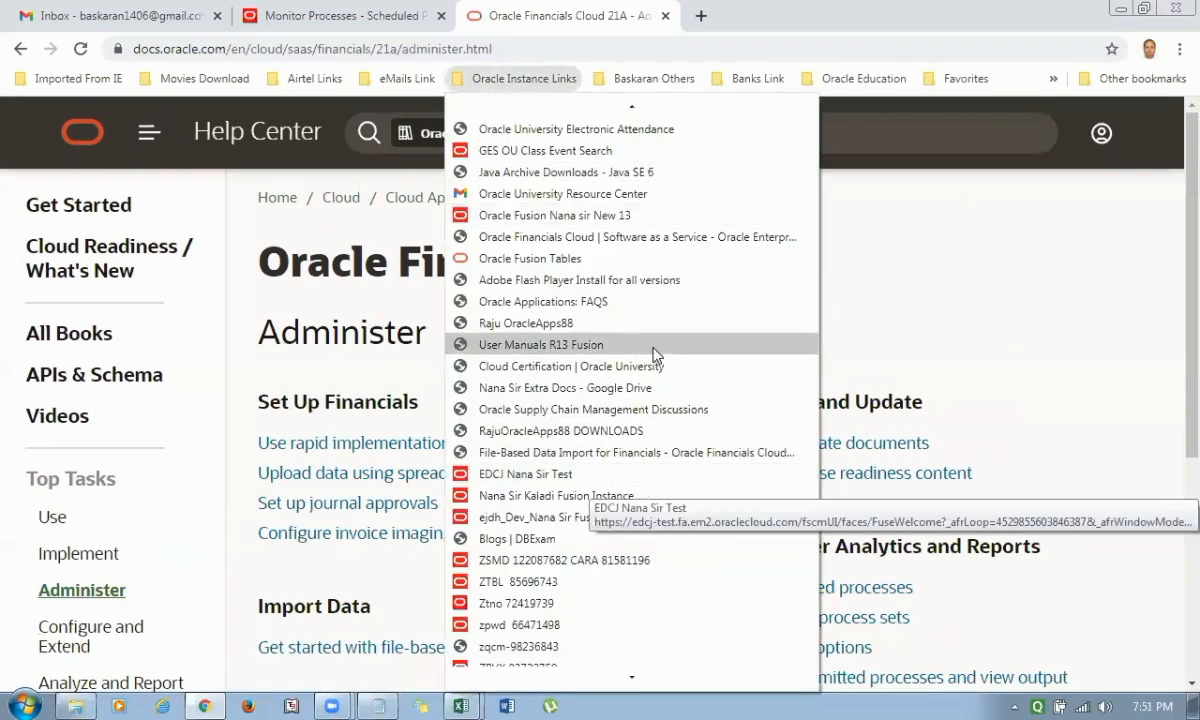
{"action": "scroll", "coordinate": [645, 443], "scroll_direction": "down", "scroll_amount": 1}
{"action": "scroll", "coordinate": [644, 449], "scroll_direction": "down", "scroll_amount": 2}
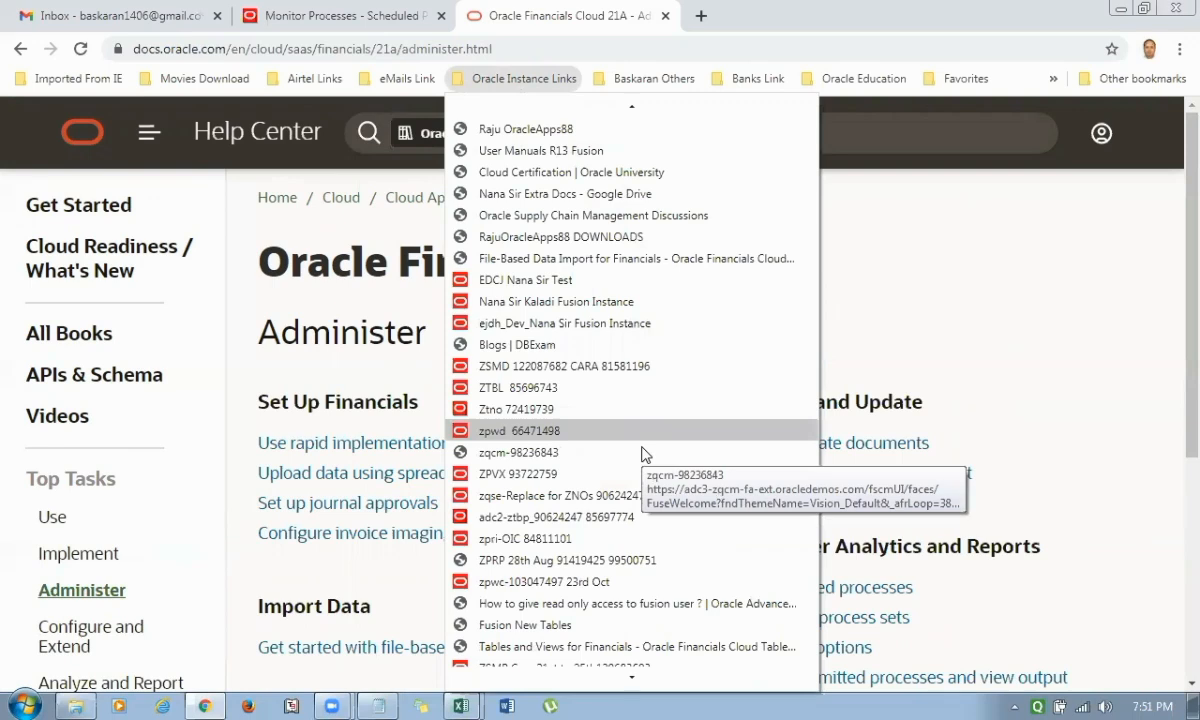
{"action": "scroll", "coordinate": [643, 453], "scroll_direction": "down", "scroll_amount": 2}
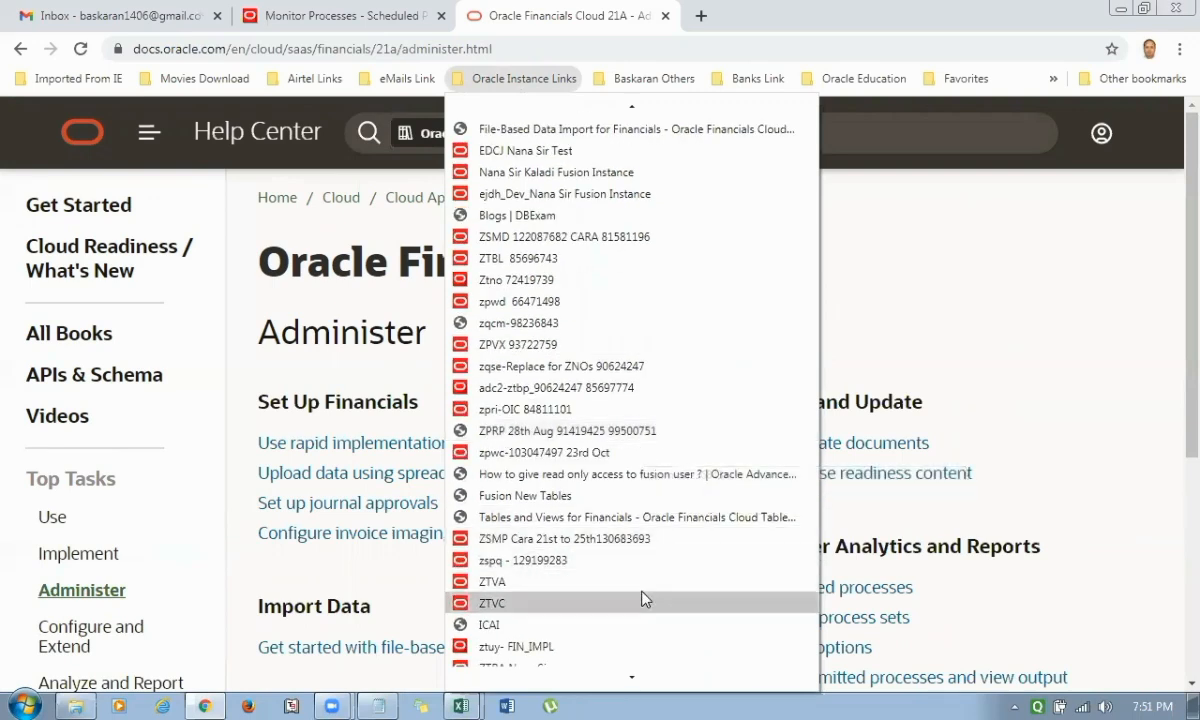
{"action": "left_click", "coordinate": [538, 496]}
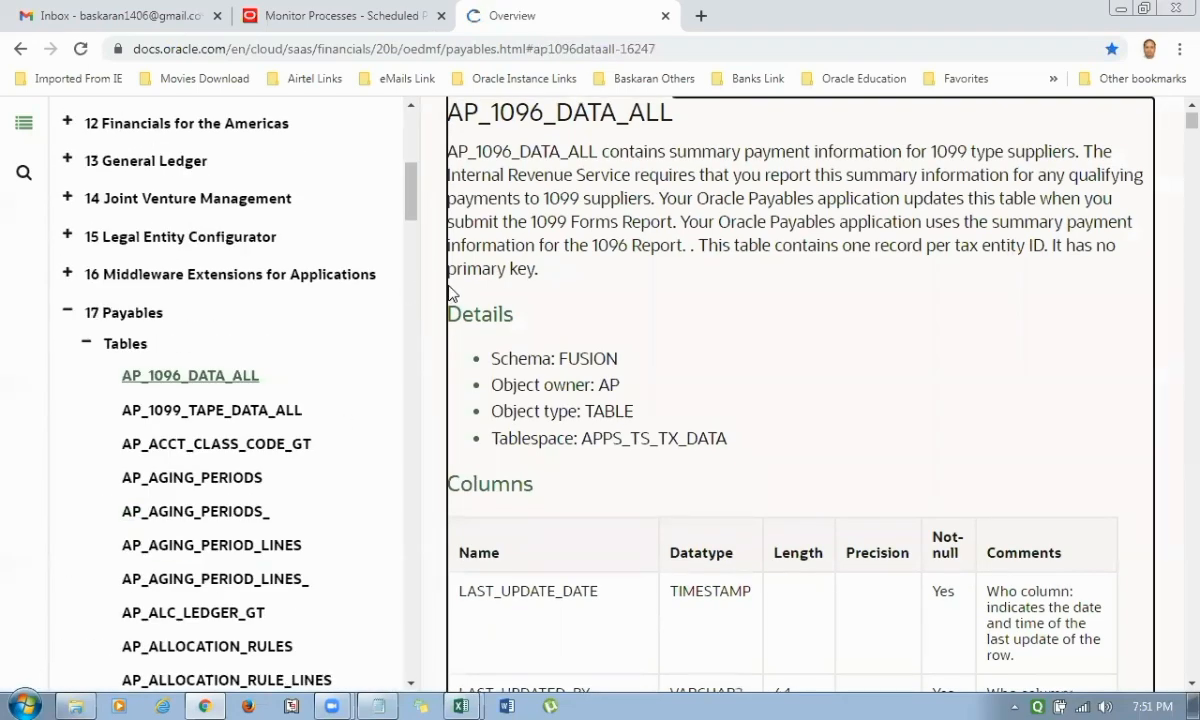
Browse the Payables tables and the chapter list in the 20B tables and views documentation.
{"action": "scroll", "coordinate": [402, 294], "scroll_direction": "down", "scroll_amount": 5}
{"action": "scroll", "coordinate": [402, 294], "scroll_direction": "down", "scroll_amount": 3}
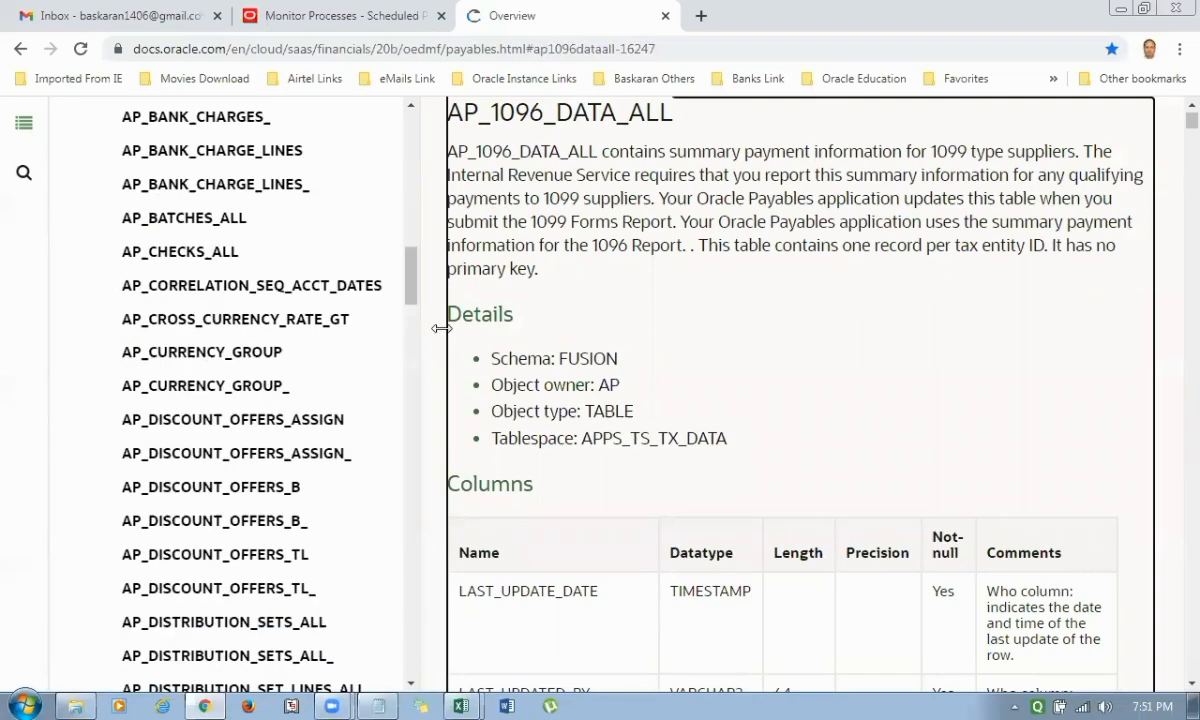
{"action": "scroll", "coordinate": [385, 330], "scroll_direction": "down", "scroll_amount": 5}
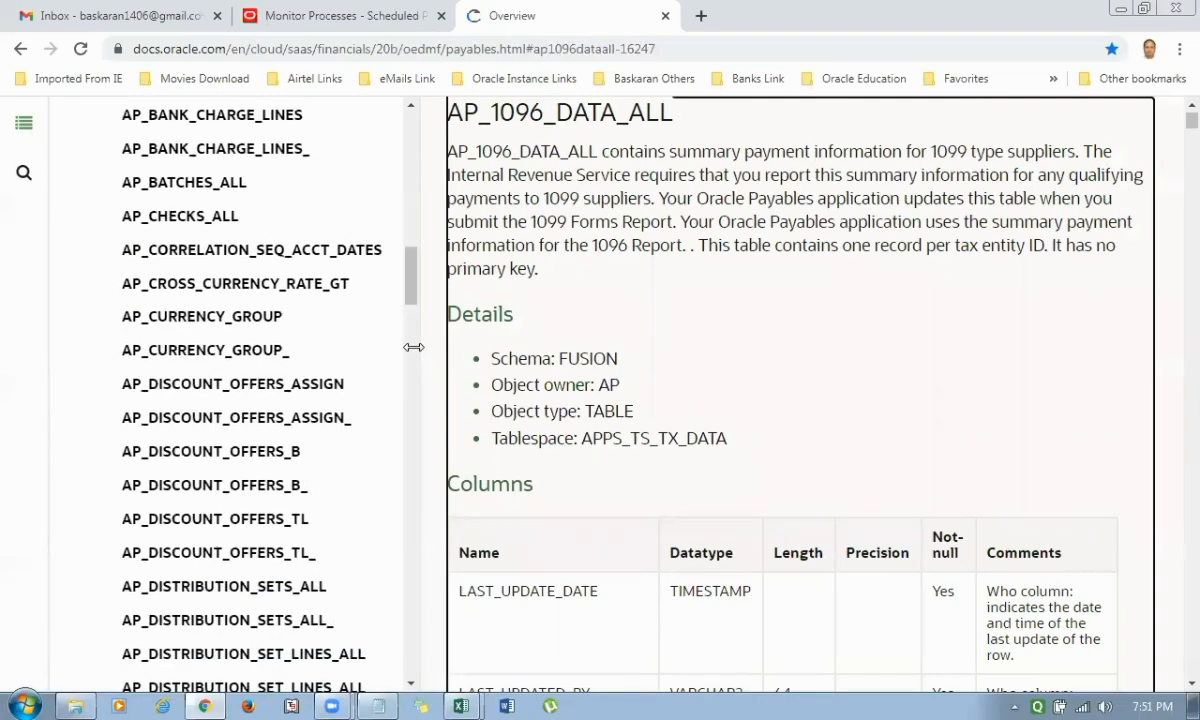
{"action": "scroll", "coordinate": [664, 370], "scroll_direction": "up", "scroll_amount": 3}
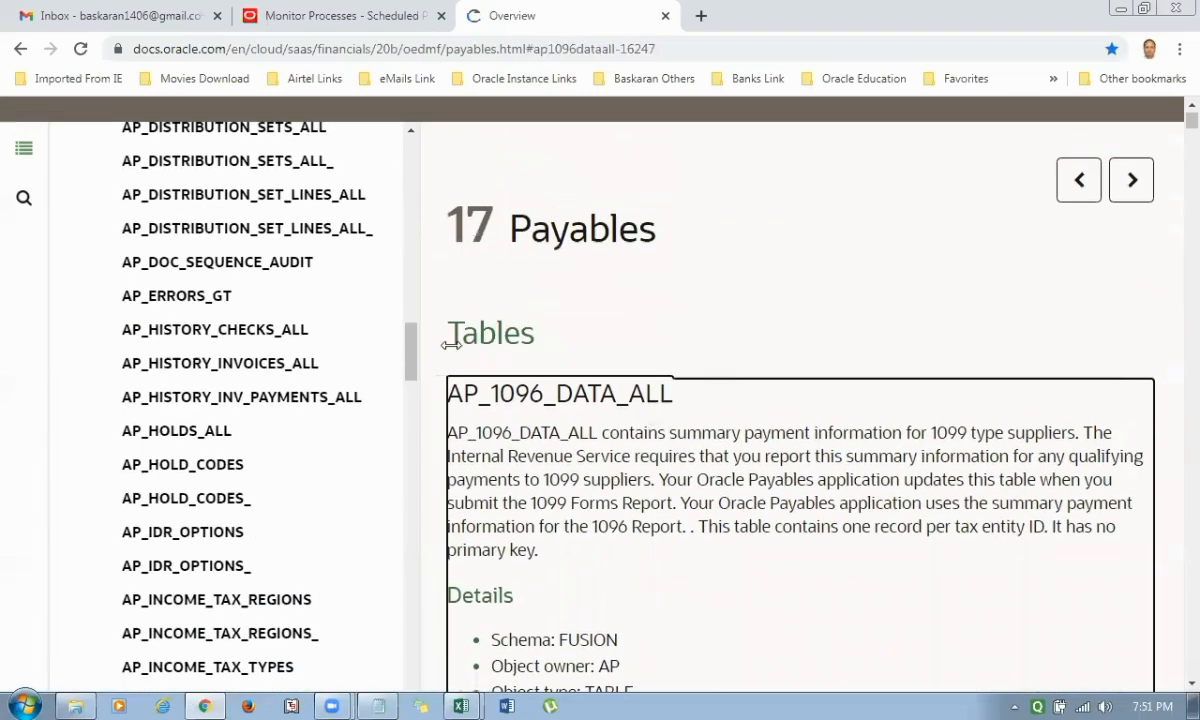
{"action": "scroll", "coordinate": [143, 349], "scroll_direction": "up", "scroll_amount": 12}
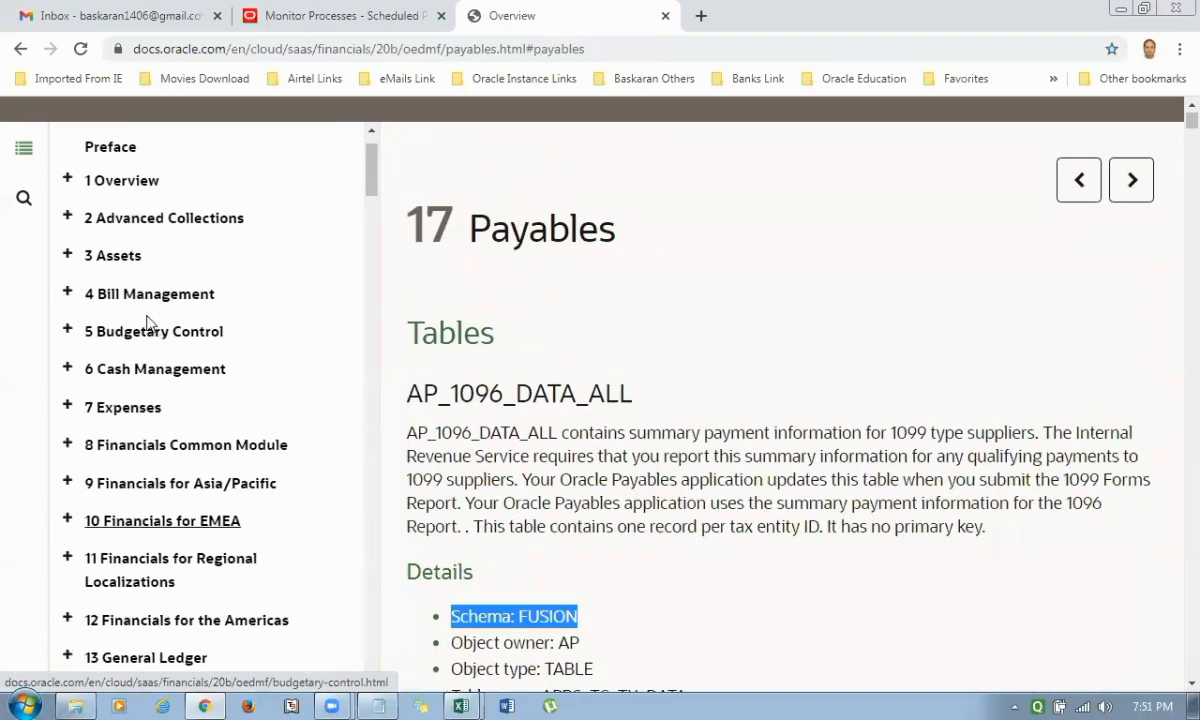
Browse the Payables table list in the 20B documentation contents and open the AP_INVOICES_ALL table entry.
{"action": "scroll", "coordinate": [148, 320], "scroll_direction": "up", "scroll_amount": 1}
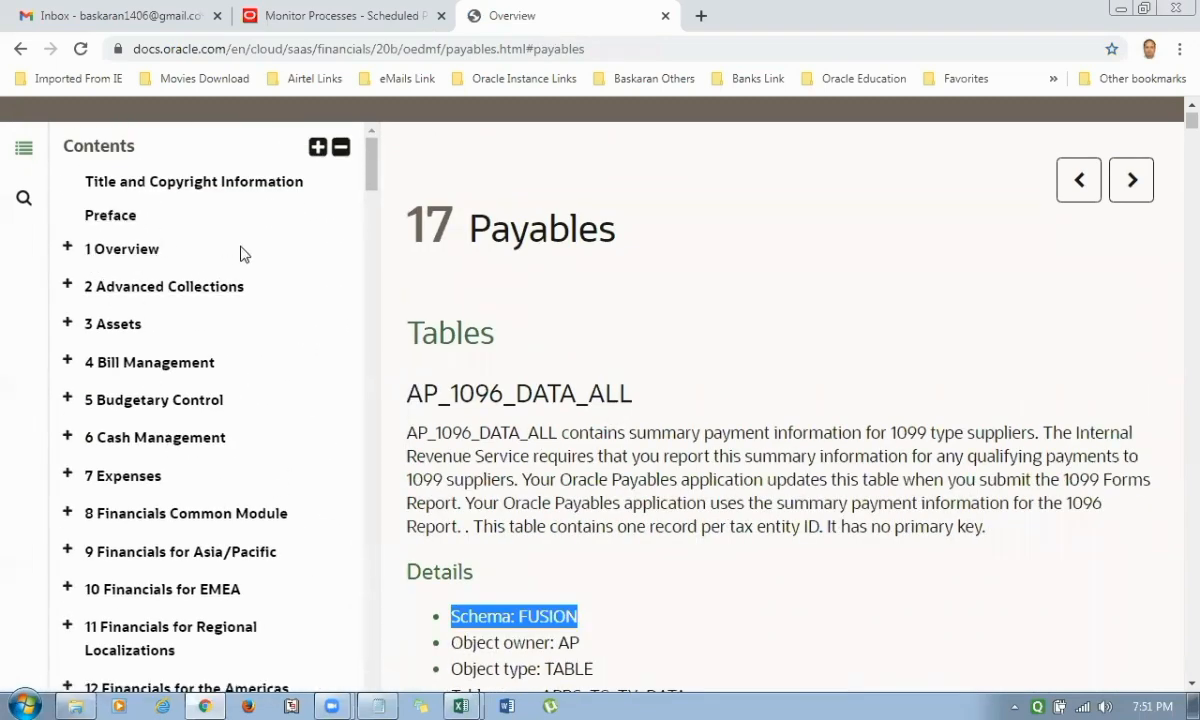
{"action": "scroll", "coordinate": [248, 258], "scroll_direction": "down", "scroll_amount": 4}
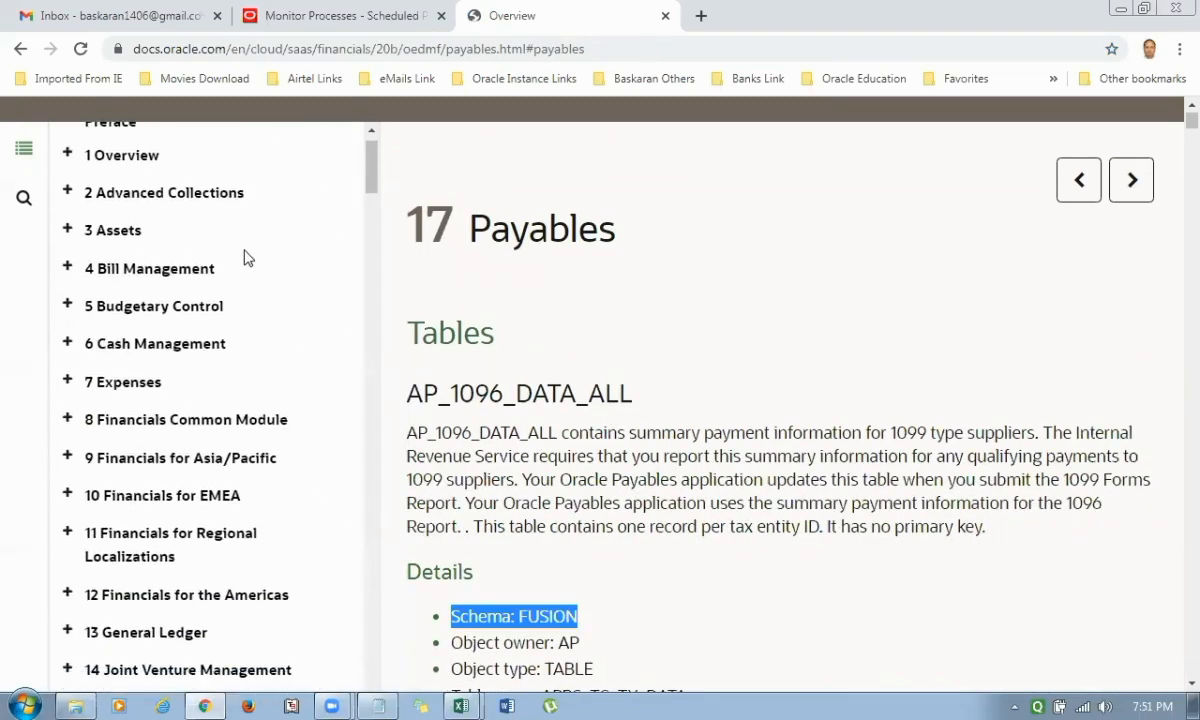
{"action": "scroll", "coordinate": [200, 340], "scroll_direction": "down", "scroll_amount": 2}
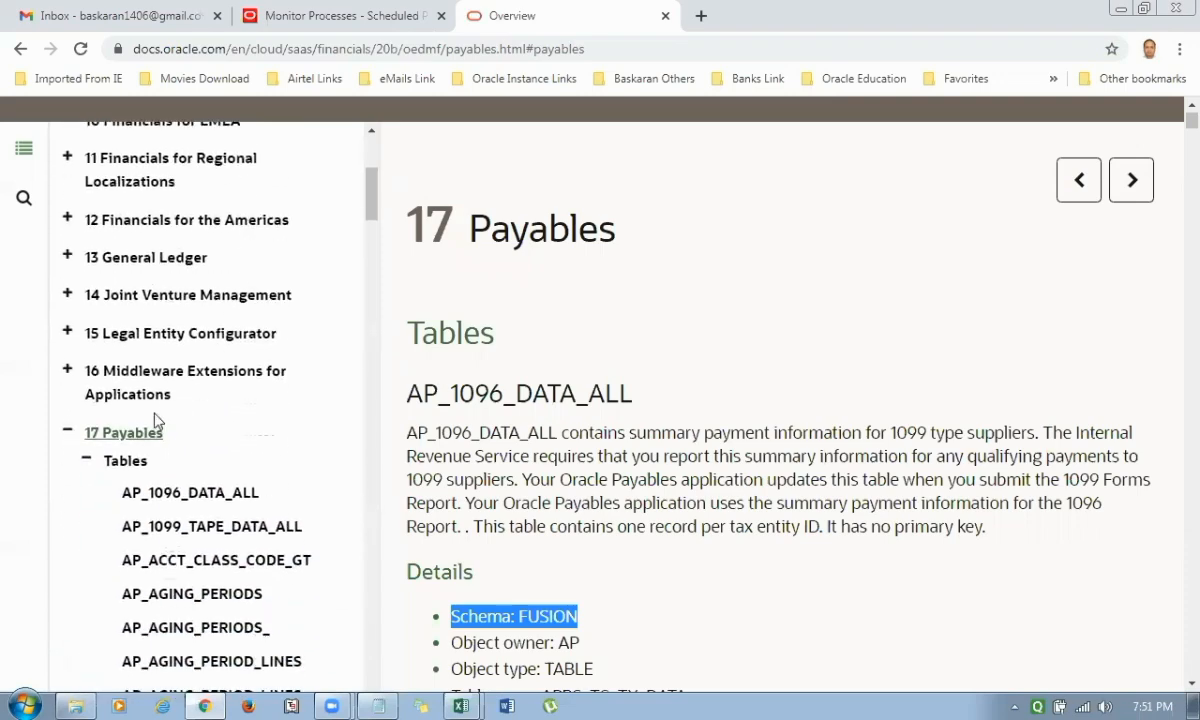
{"action": "scroll", "coordinate": [155, 424], "scroll_direction": "down", "scroll_amount": 1}
{"action": "scroll", "coordinate": [321, 380], "scroll_direction": "down", "scroll_amount": 6}
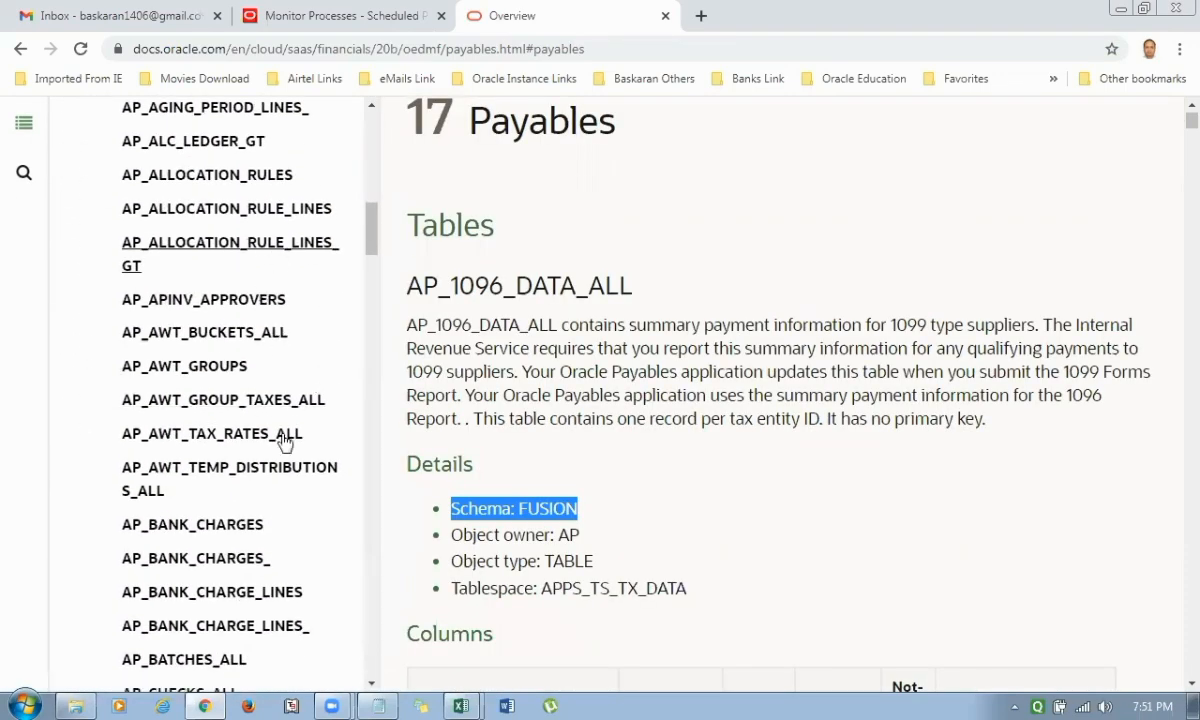
{"action": "scroll", "coordinate": [295, 440], "scroll_direction": "down", "scroll_amount": 3}
{"action": "scroll", "coordinate": [297, 433], "scroll_direction": "down", "scroll_amount": 8}
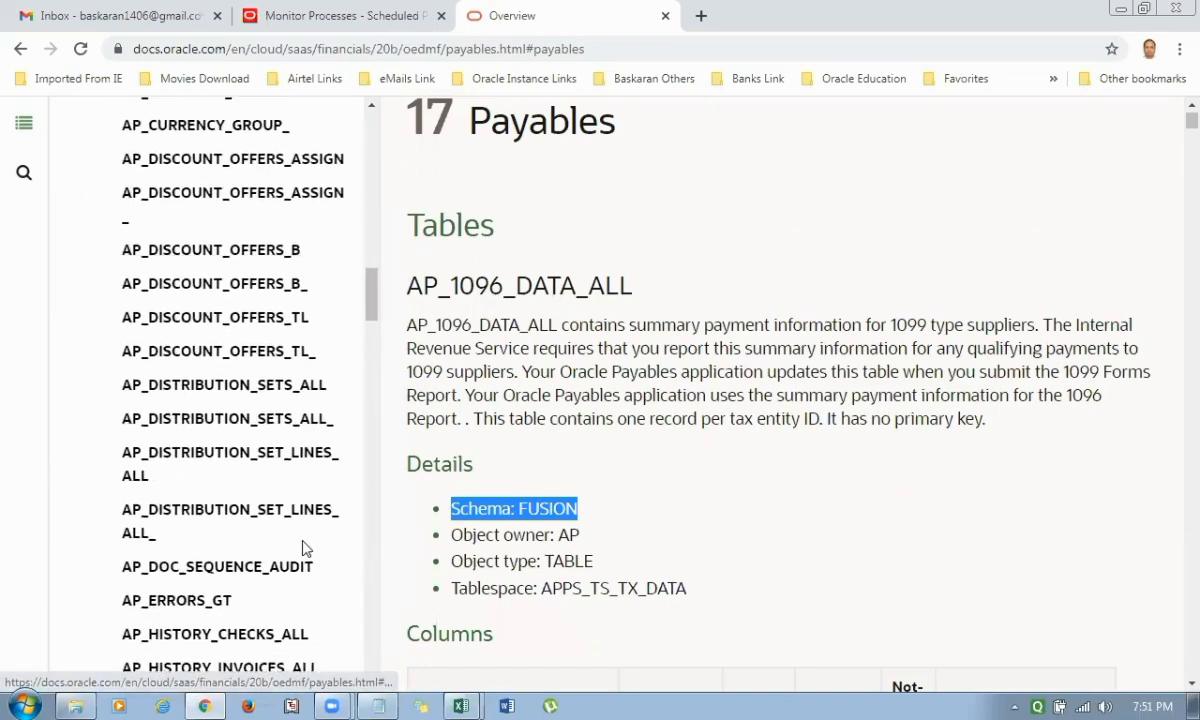
{"action": "scroll", "coordinate": [304, 468], "scroll_direction": "down", "scroll_amount": 1}
{"action": "scroll", "coordinate": [304, 468], "scroll_direction": "down", "scroll_amount": 2}
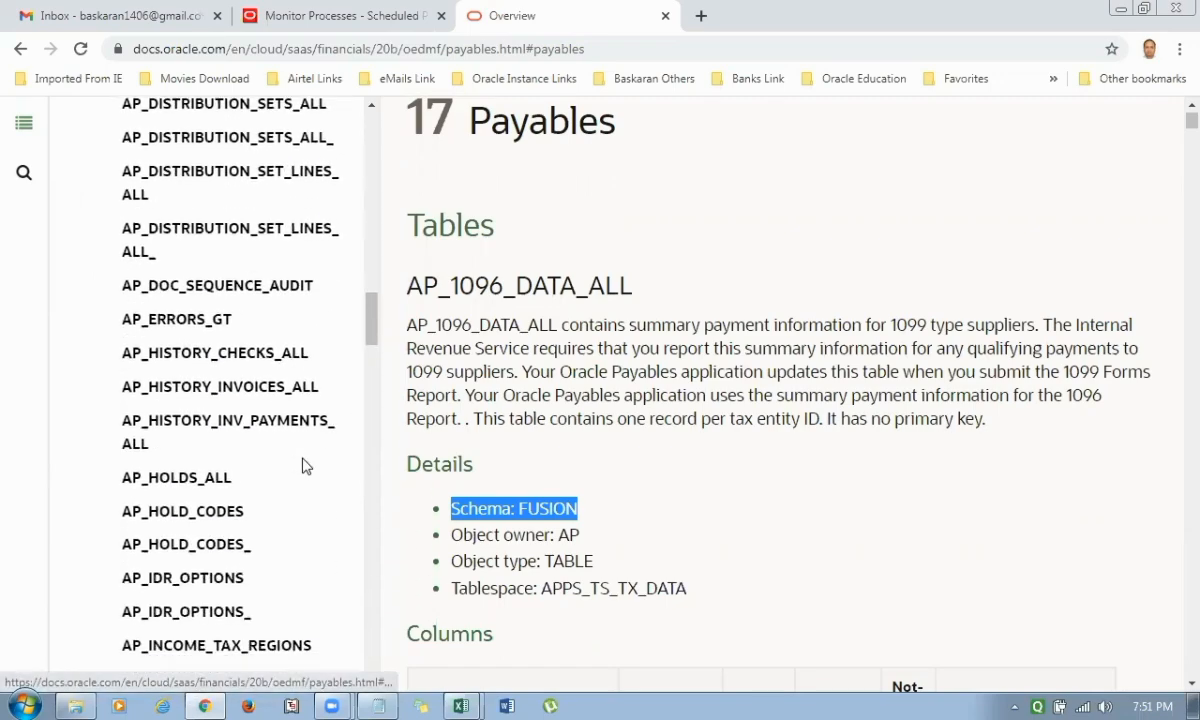
{"action": "scroll", "coordinate": [270, 512], "scroll_direction": "down", "scroll_amount": 5}
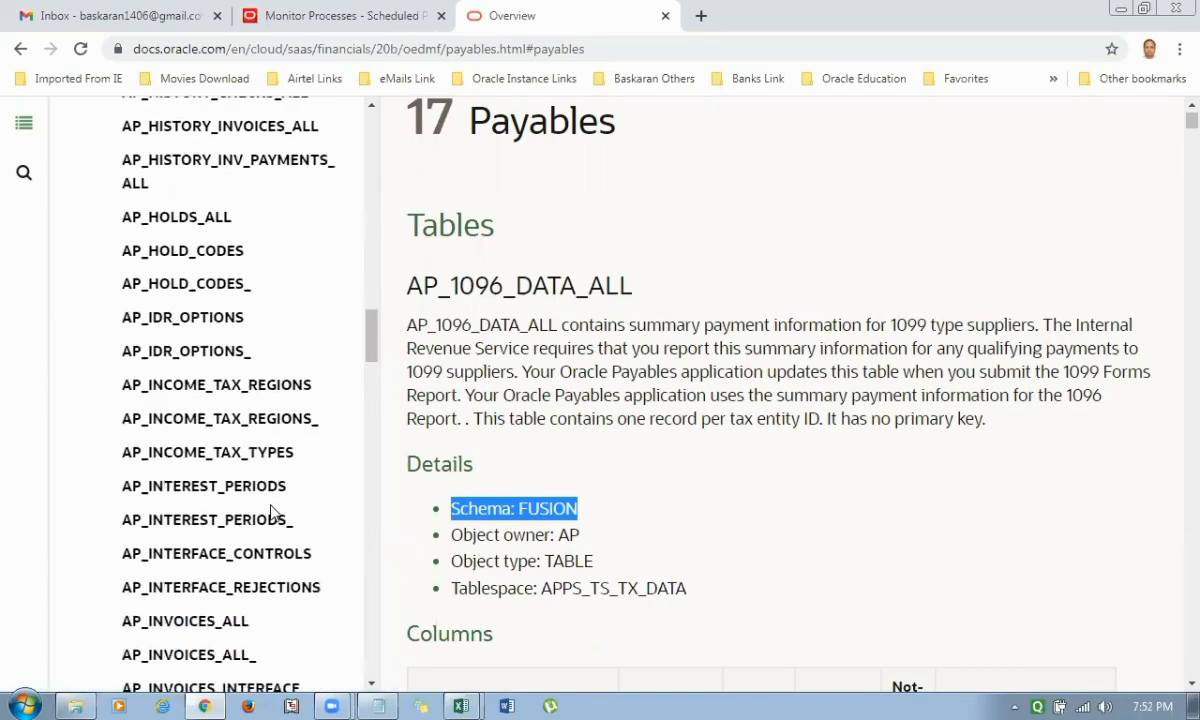
{"action": "left_click", "coordinate": [205, 414]}
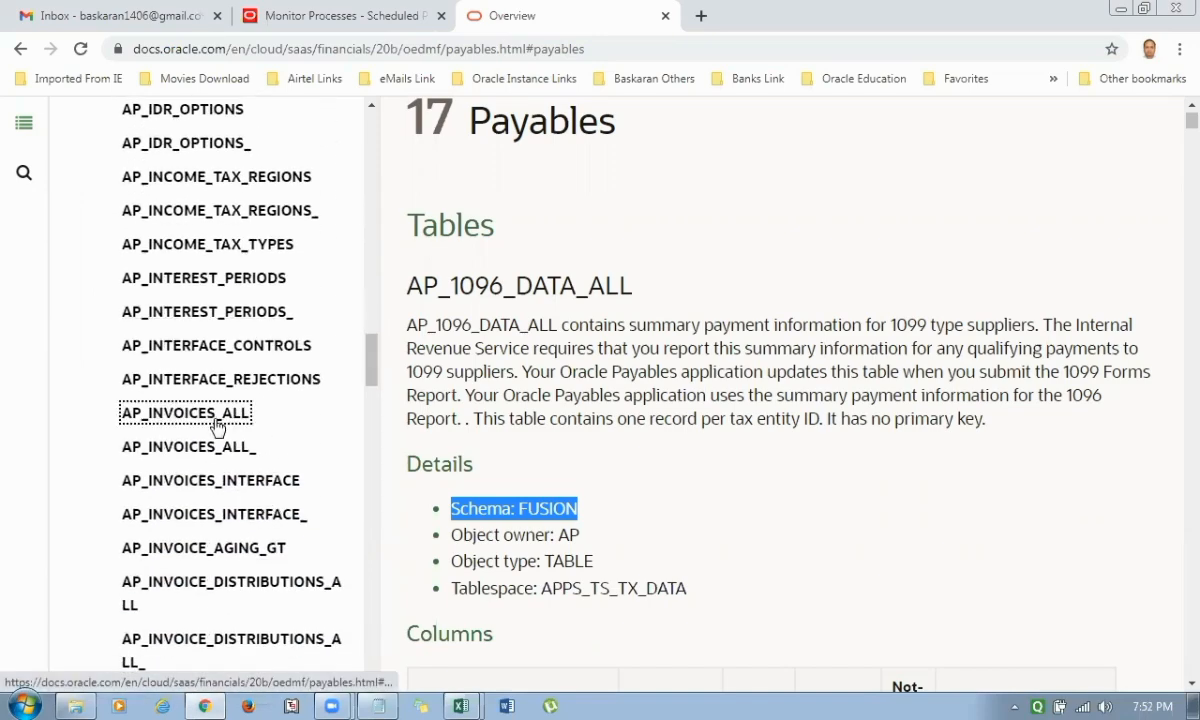
Examine the AP_INVOICES_ALL table's description, primary key and column definitions, and return to its description.
{"action": "scroll", "coordinate": [803, 417], "scroll_direction": "down", "scroll_amount": 4}
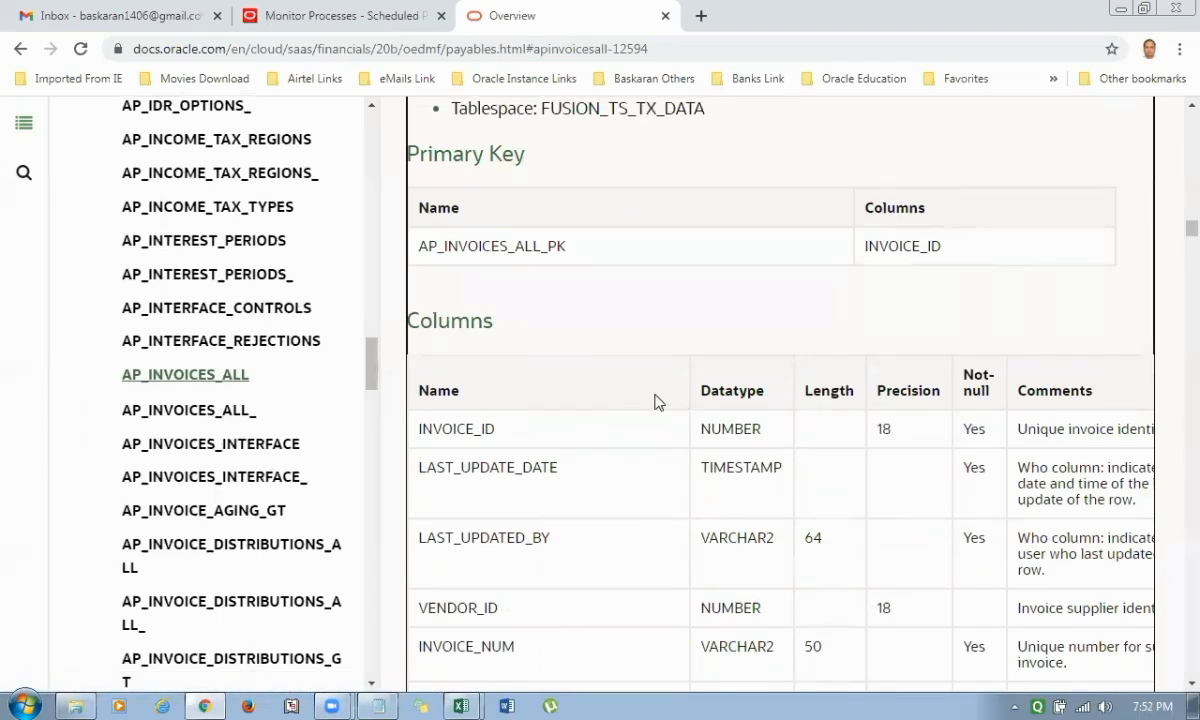
{"action": "scroll", "coordinate": [656, 402], "scroll_direction": "down", "scroll_amount": 1}
{"action": "scroll", "coordinate": [655, 400], "scroll_direction": "up", "scroll_amount": 3}
{"action": "scroll", "coordinate": [656, 402], "scroll_direction": "up", "scroll_amount": 3}
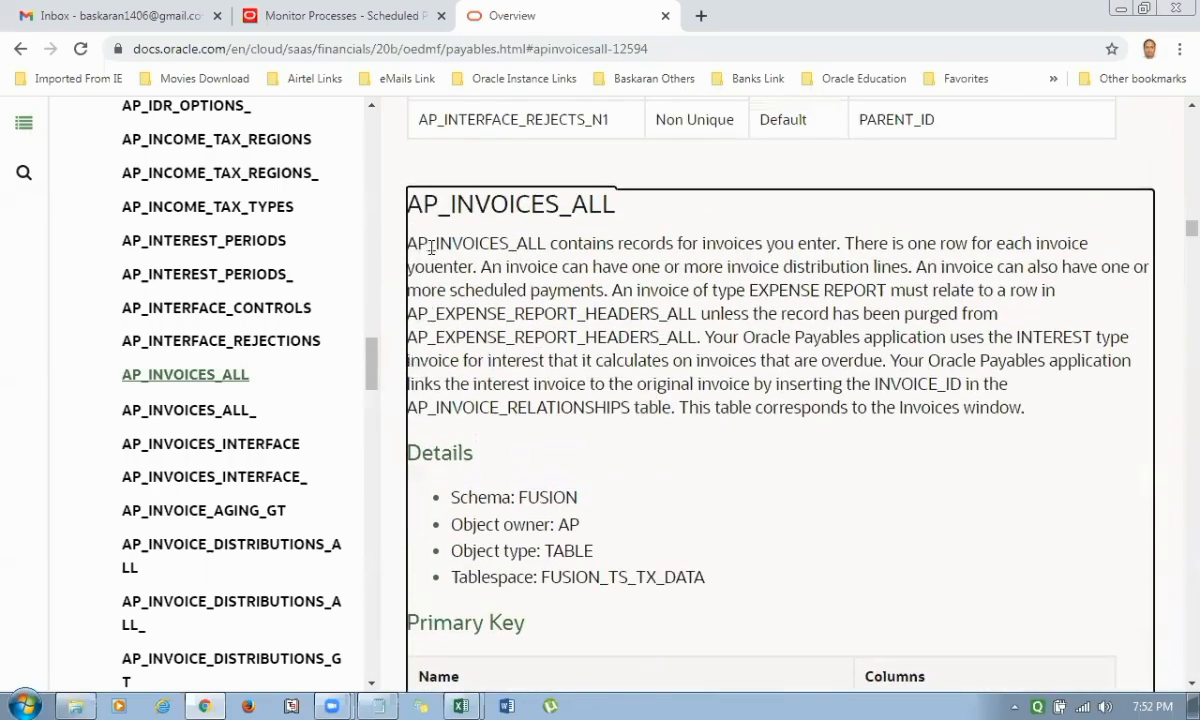
{"action": "scroll", "coordinate": [624, 445], "scroll_direction": "down", "scroll_amount": 4}
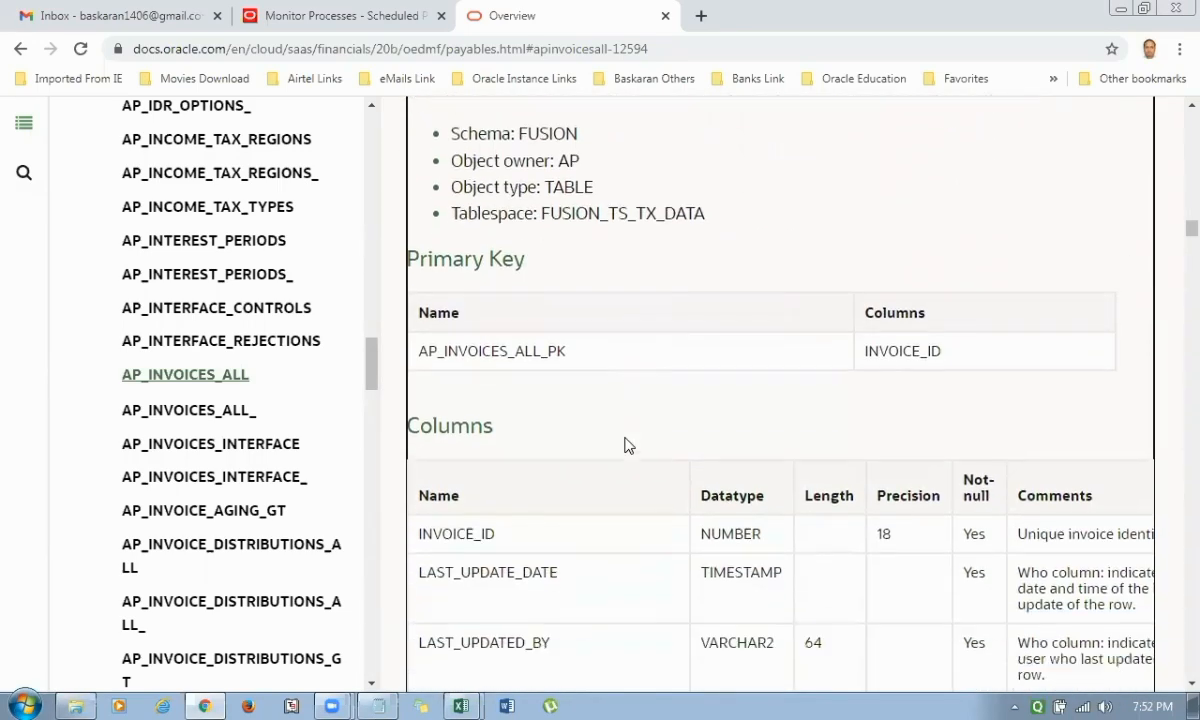
{"action": "scroll", "coordinate": [552, 498], "scroll_direction": "down", "scroll_amount": 2}
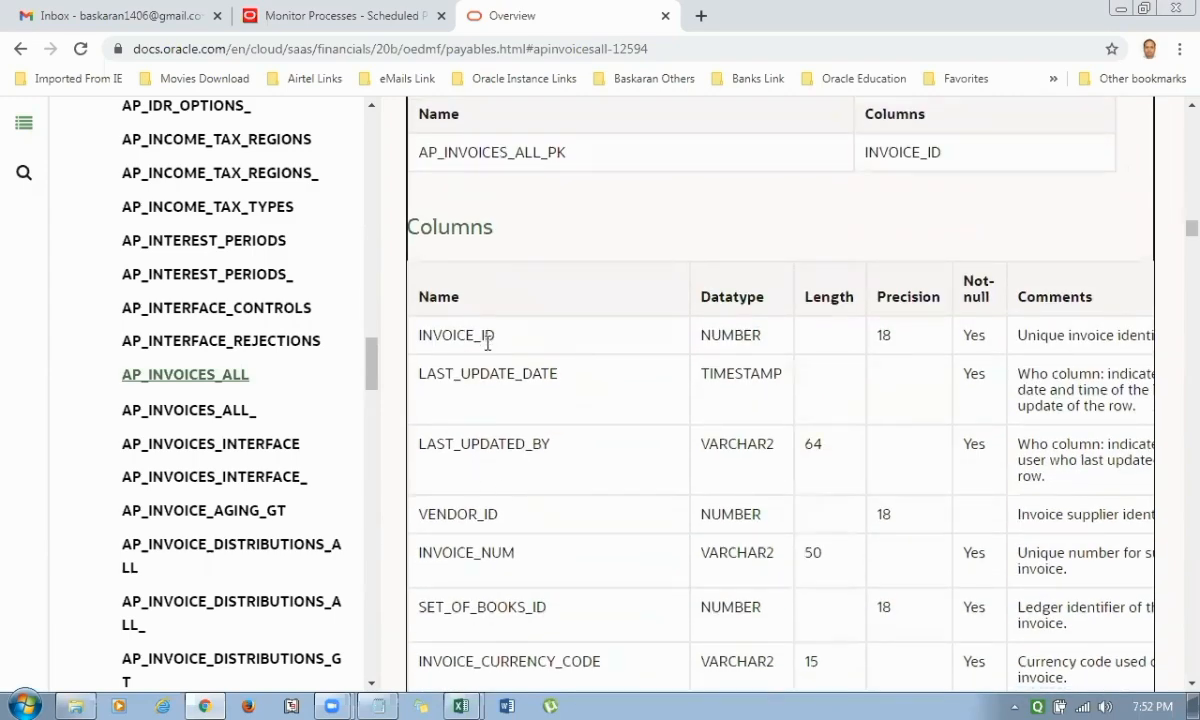
{"action": "scroll", "coordinate": [505, 461], "scroll_direction": "down", "scroll_amount": 1}
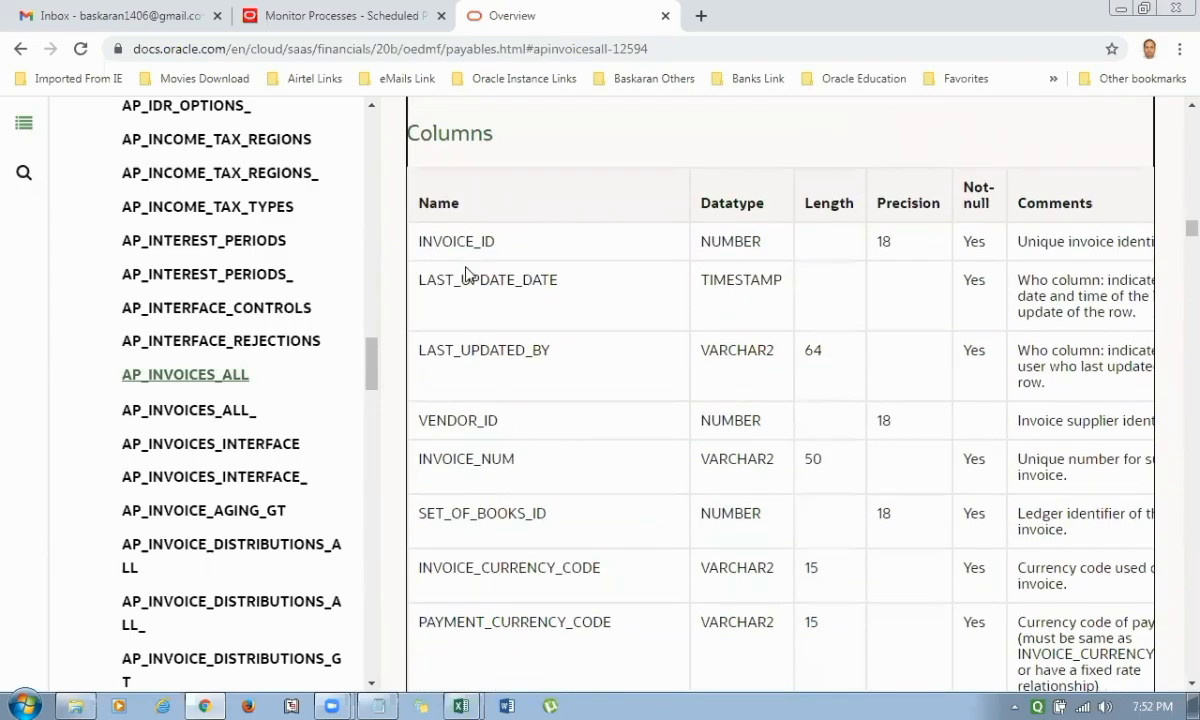
{"action": "scroll", "coordinate": [517, 380], "scroll_direction": "down", "scroll_amount": 1}
{"action": "scroll", "coordinate": [515, 386], "scroll_direction": "down", "scroll_amount": 1}
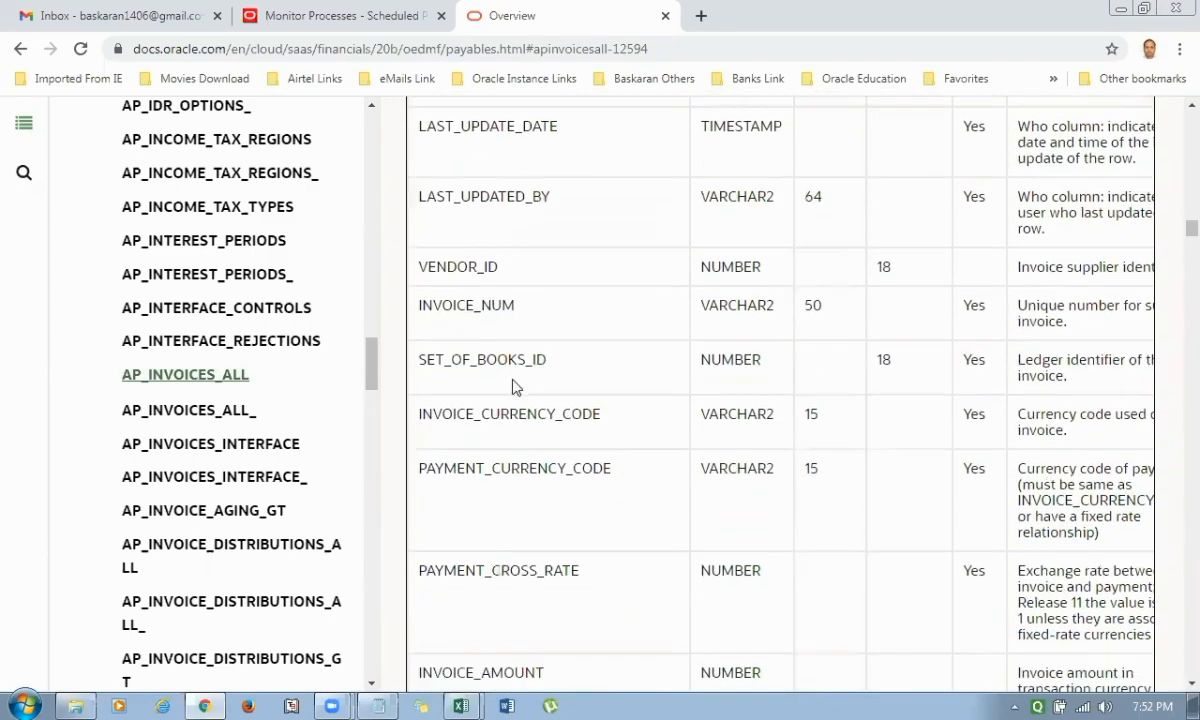
{"action": "scroll", "coordinate": [515, 386], "scroll_direction": "down", "scroll_amount": 1}
{"action": "scroll", "coordinate": [528, 490], "scroll_direction": "down", "scroll_amount": 1}
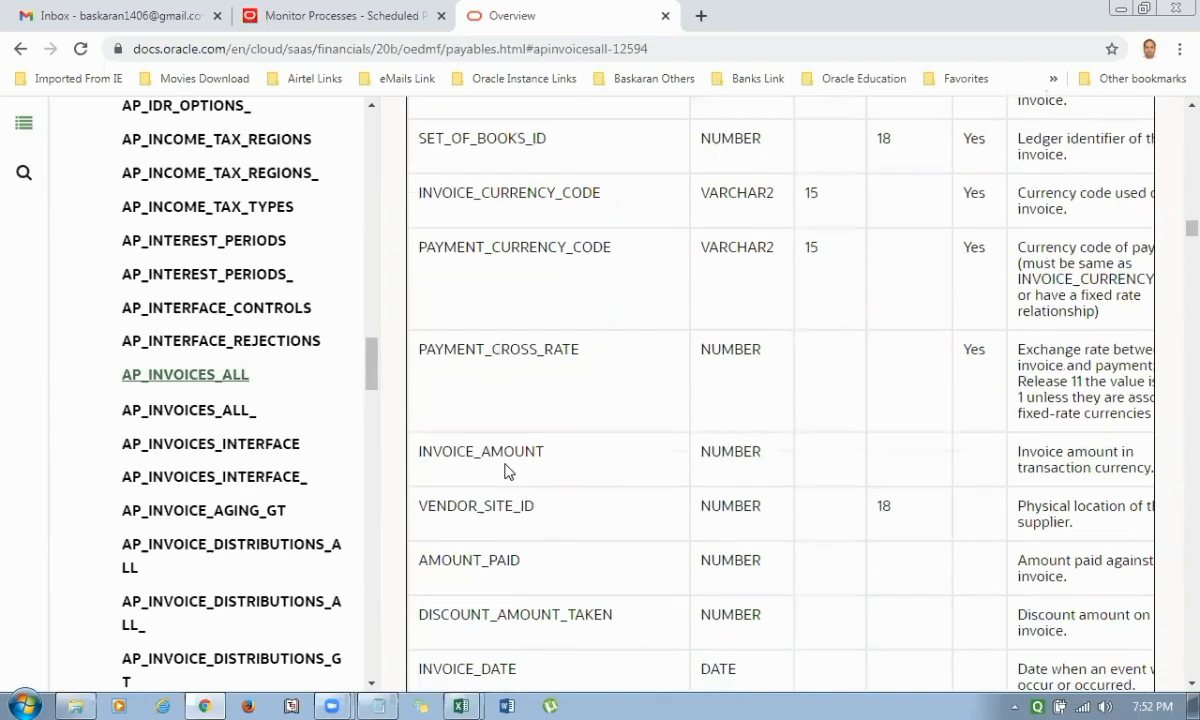
{"action": "scroll", "coordinate": [544, 500], "scroll_direction": "down", "scroll_amount": 1}
{"action": "scroll", "coordinate": [560, 474], "scroll_direction": "down", "scroll_amount": 2}
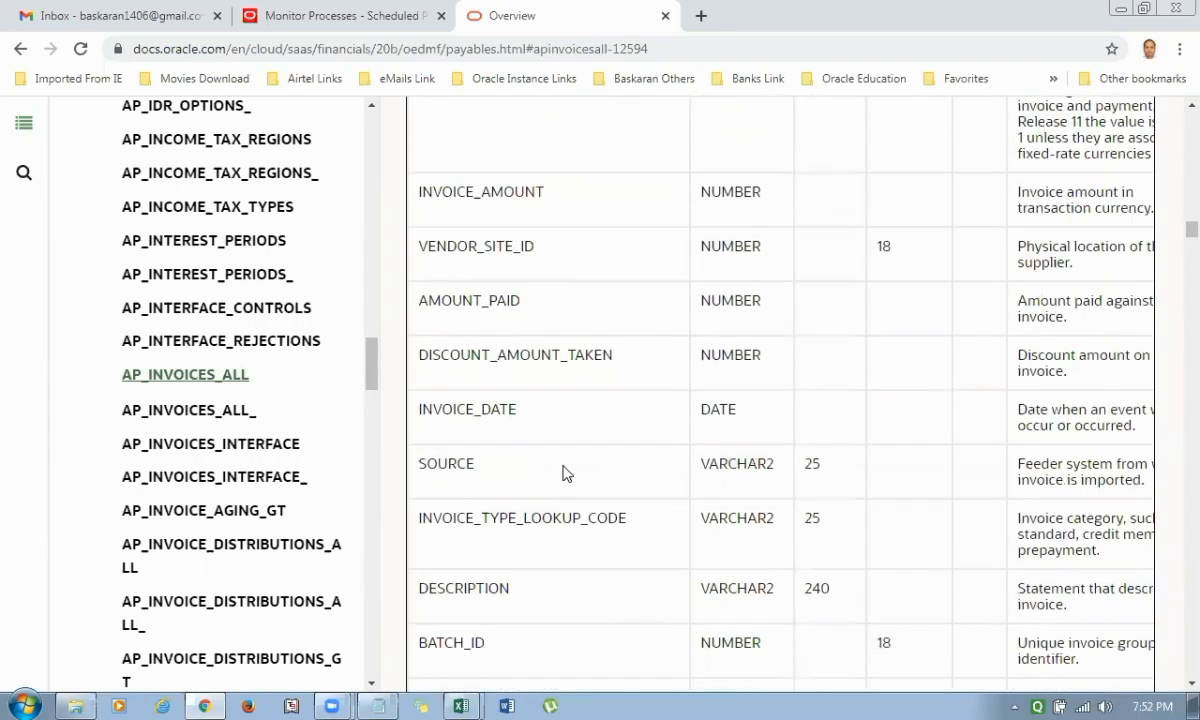
{"action": "scroll", "coordinate": [533, 458], "scroll_direction": "down", "scroll_amount": 2}
{"action": "scroll", "coordinate": [560, 350], "scroll_direction": "down", "scroll_amount": 1}
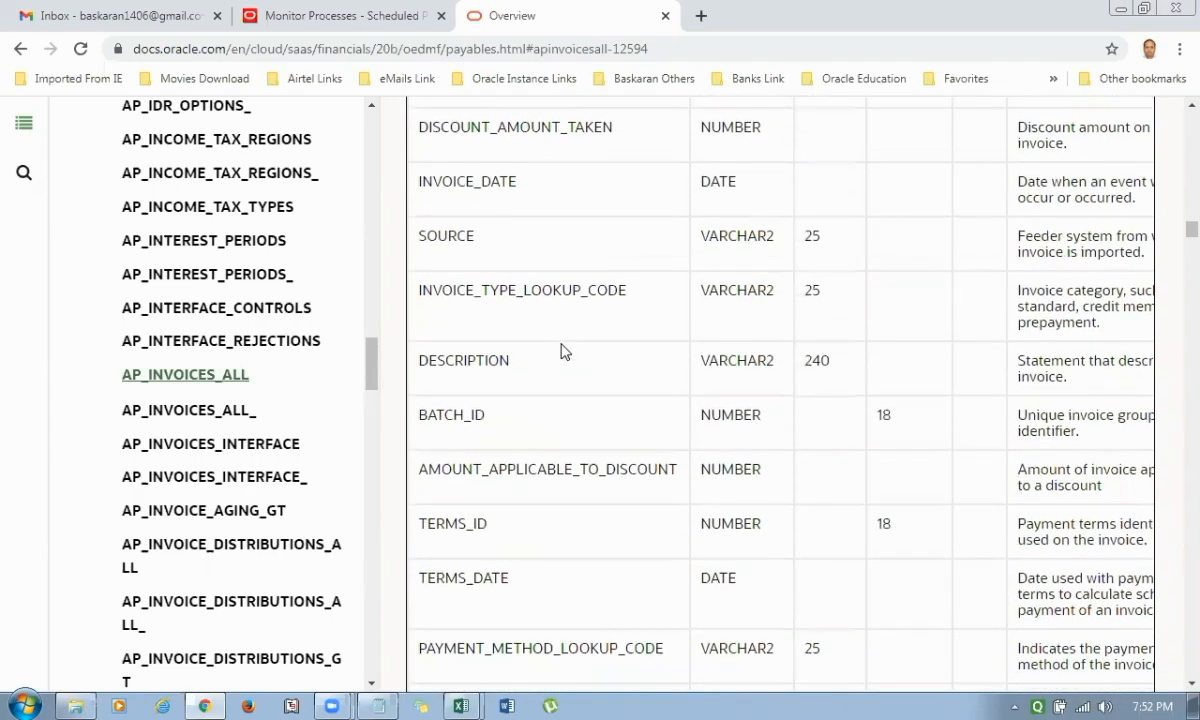
{"action": "scroll", "coordinate": [541, 420], "scroll_direction": "down", "scroll_amount": 2}
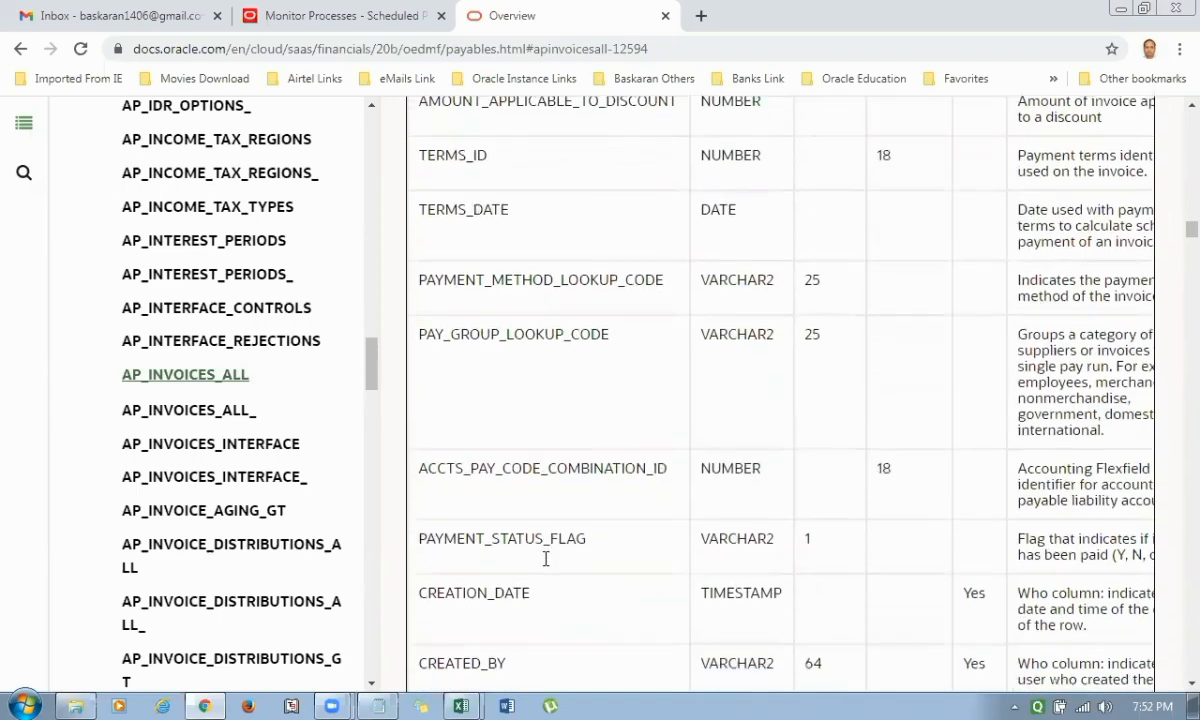
{"action": "scroll", "coordinate": [547, 558], "scroll_direction": "down", "scroll_amount": 1}
{"action": "scroll", "coordinate": [545, 560], "scroll_direction": "down", "scroll_amount": 4}
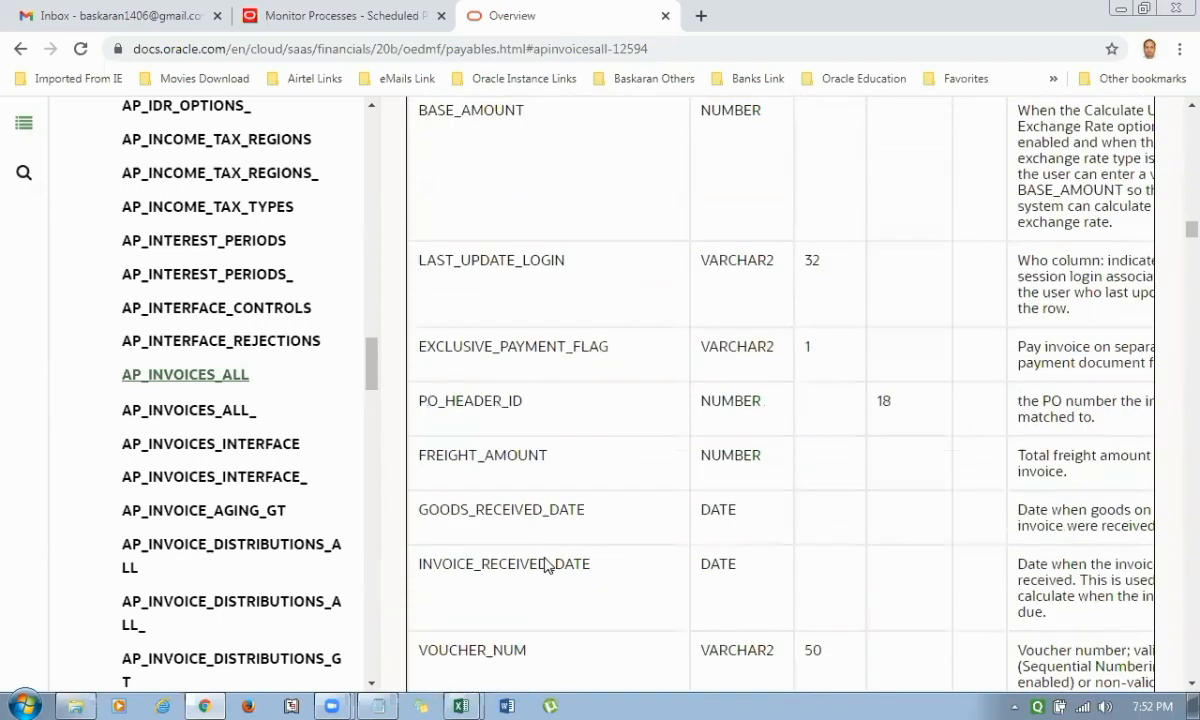
{"action": "scroll", "coordinate": [546, 564], "scroll_direction": "down", "scroll_amount": 1}
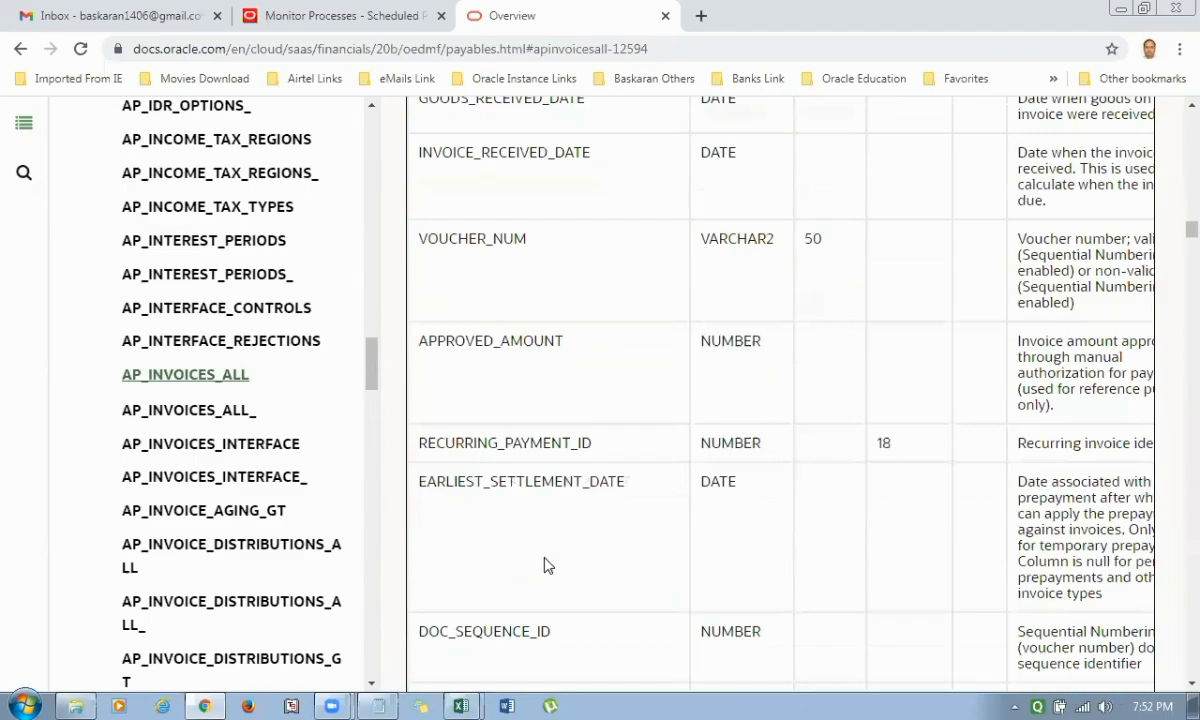
{"action": "scroll", "coordinate": [544, 563], "scroll_direction": "up", "scroll_amount": 10}
{"action": "scroll", "coordinate": [572, 450], "scroll_direction": "up", "scroll_amount": 8}
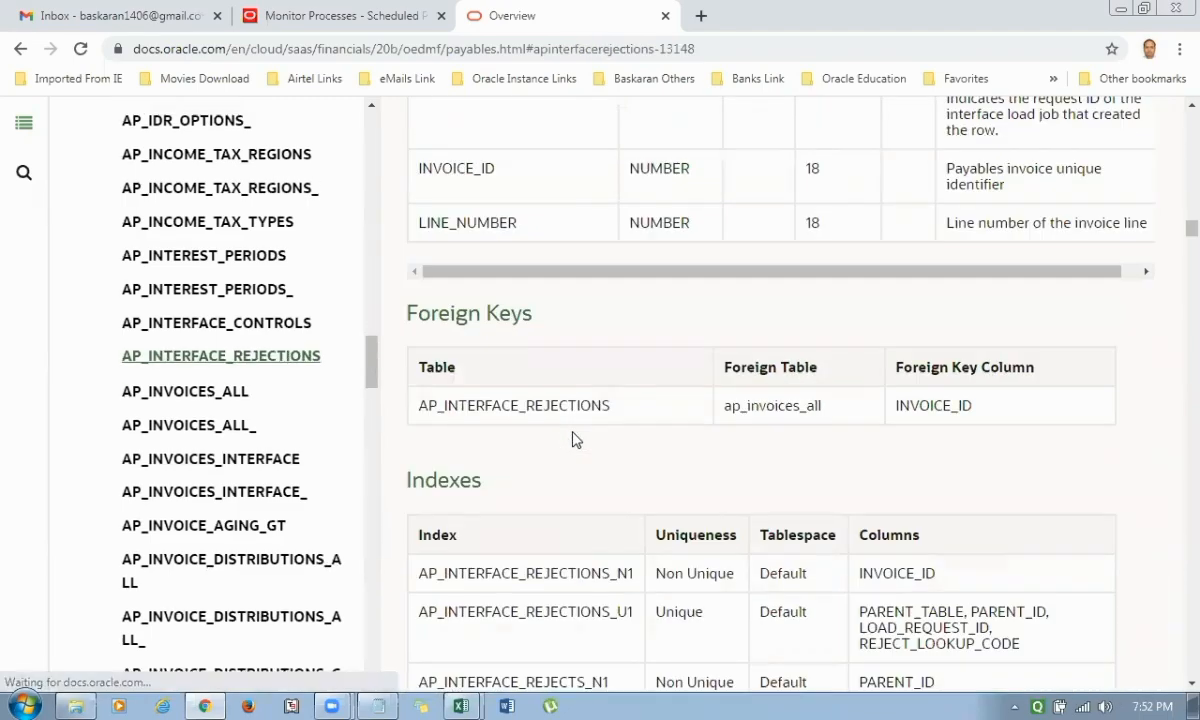
{"action": "scroll", "coordinate": [570, 437], "scroll_direction": "down", "scroll_amount": 4}
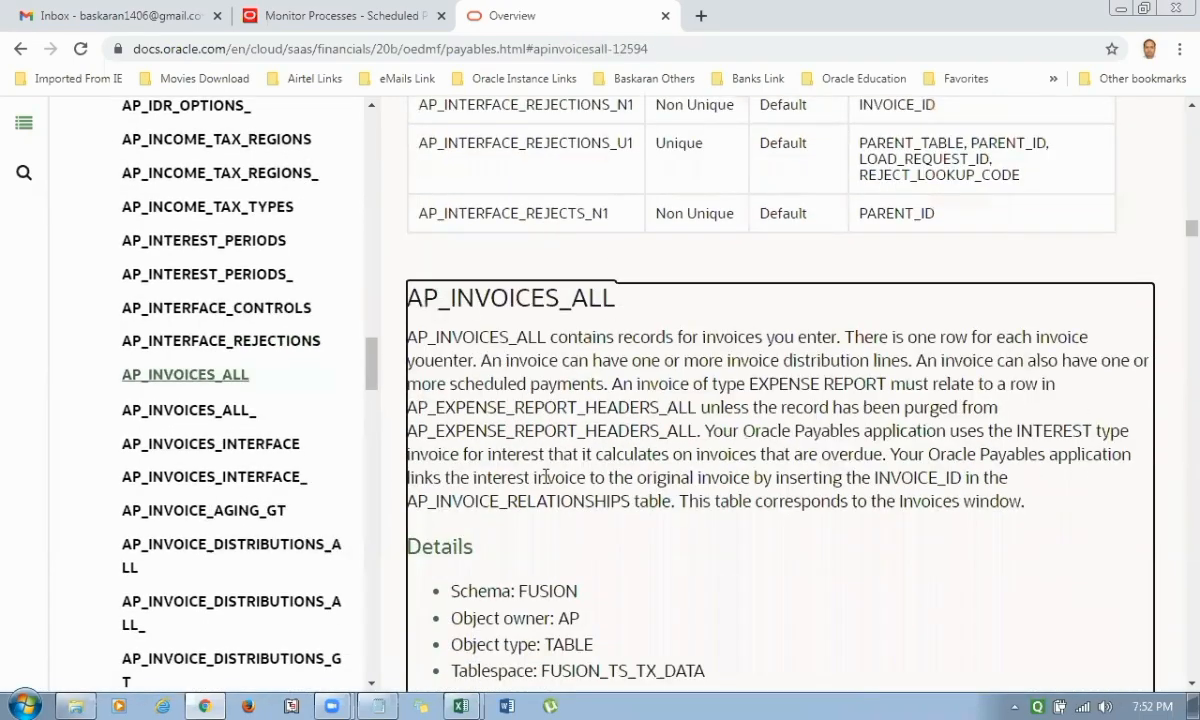
Switch to the Sample Data Suplier Invoice AP file in Notepad and select its SELECT query joining ap_invoices_all and poz_suppliers_v.
{"action": "left_click", "coordinate": [464, 705]}
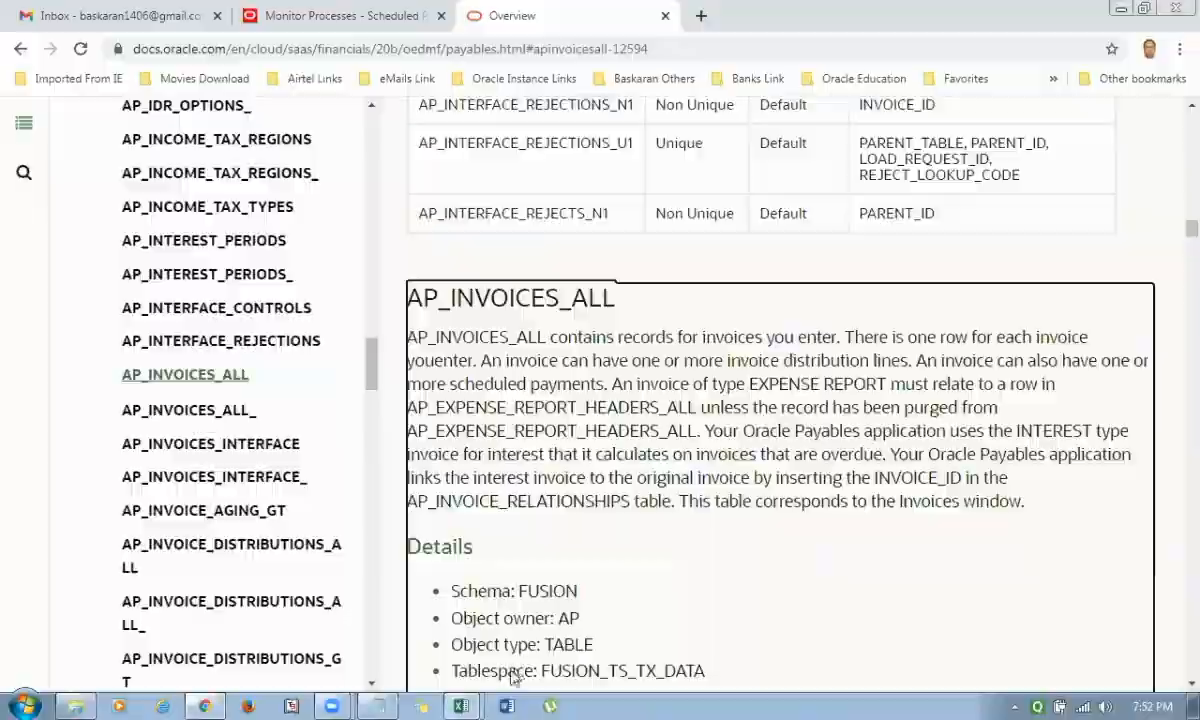
{"action": "left_click", "coordinate": [380, 705]}
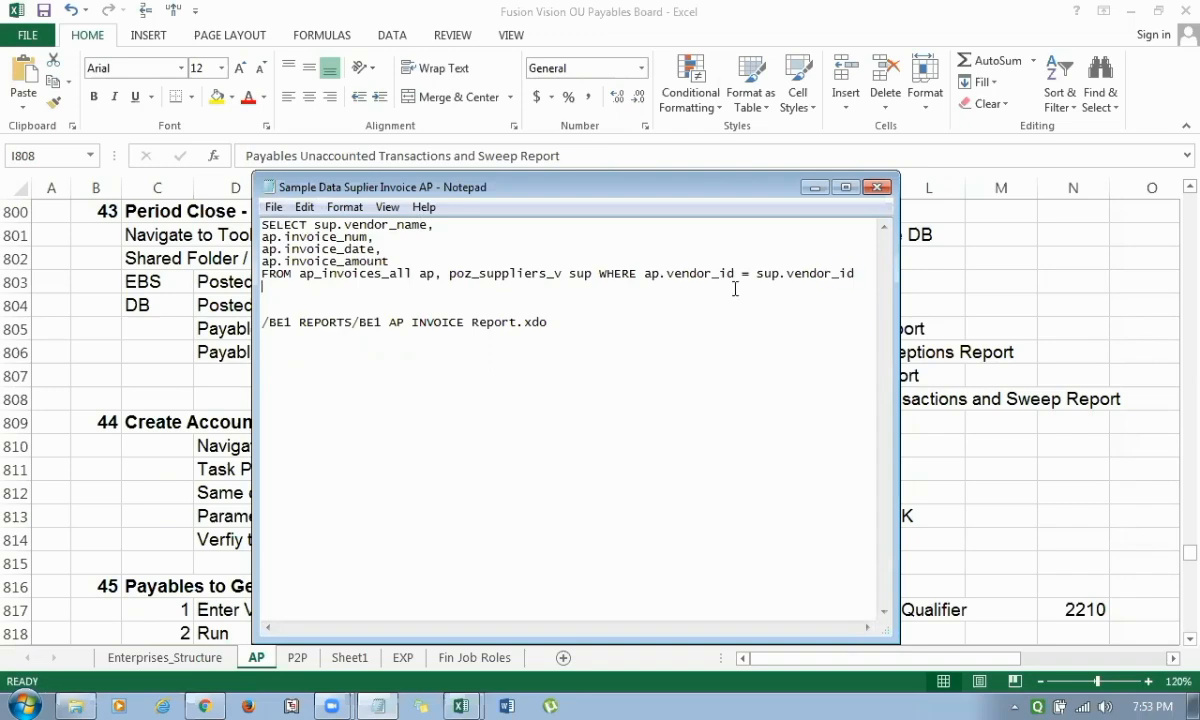
{"action": "left_click_drag", "start_coordinate": [735, 288], "coordinate": [265, 226]}
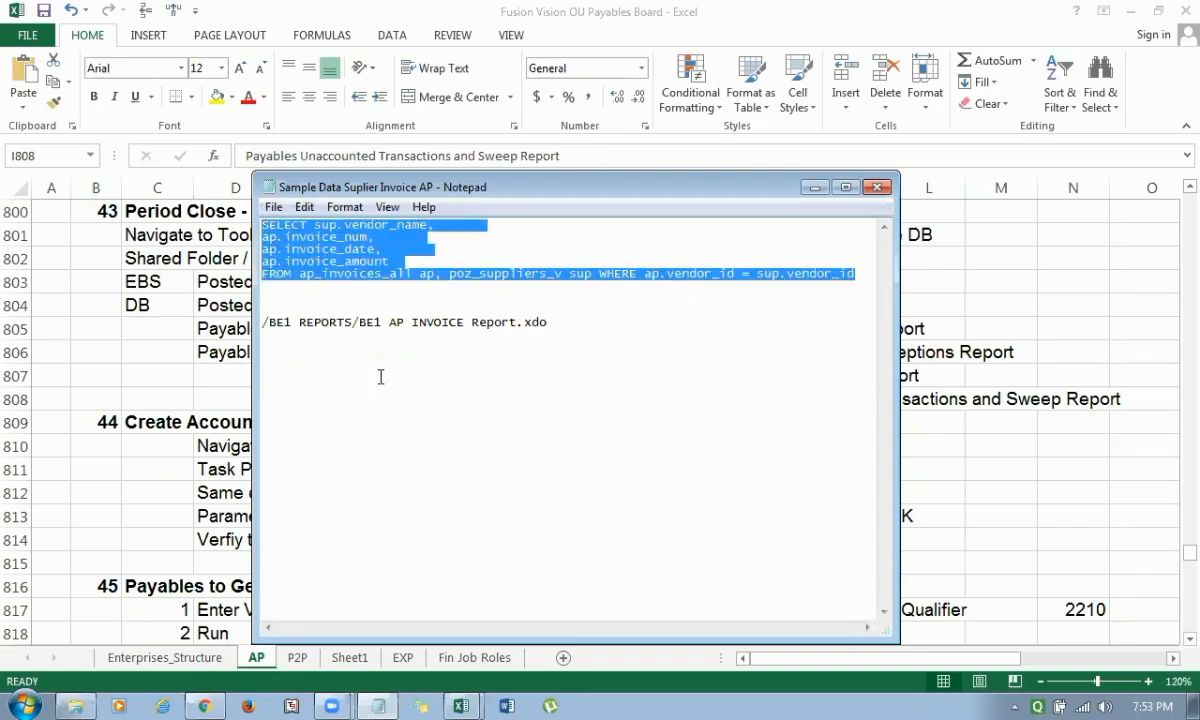
Minimize the Notepad and Excel windows to reach the desktop.
{"action": "left_click", "coordinate": [814, 187]}
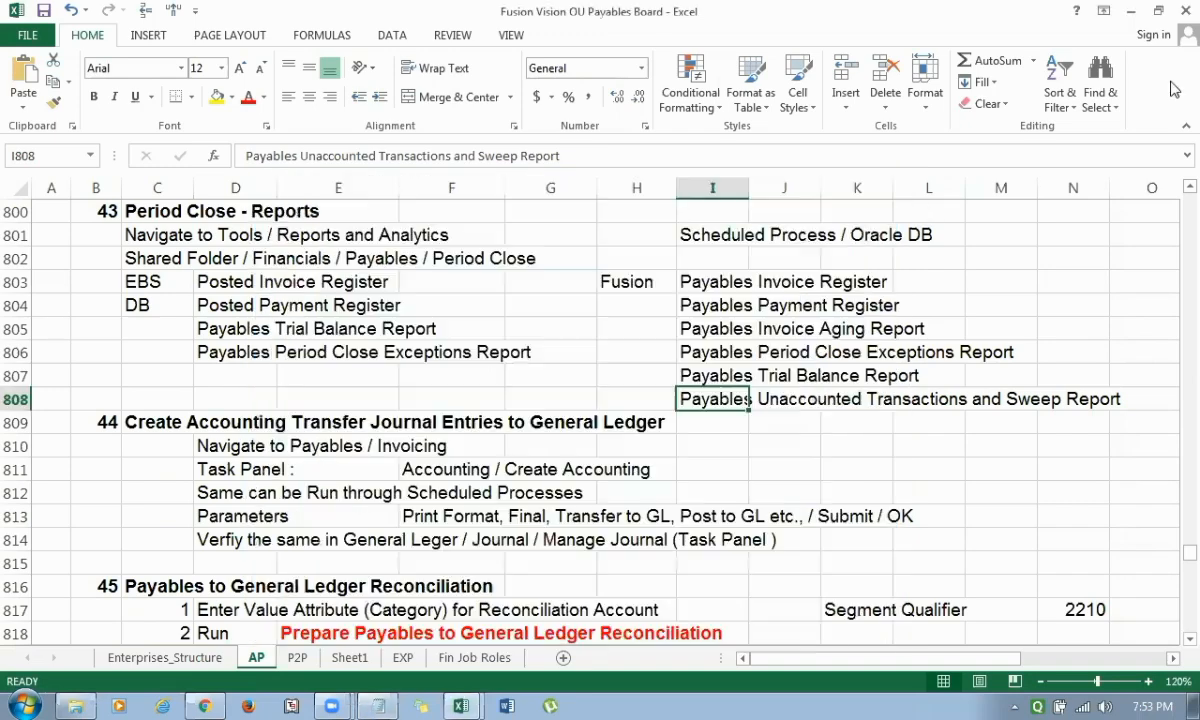
{"action": "left_click", "coordinate": [1132, 13]}
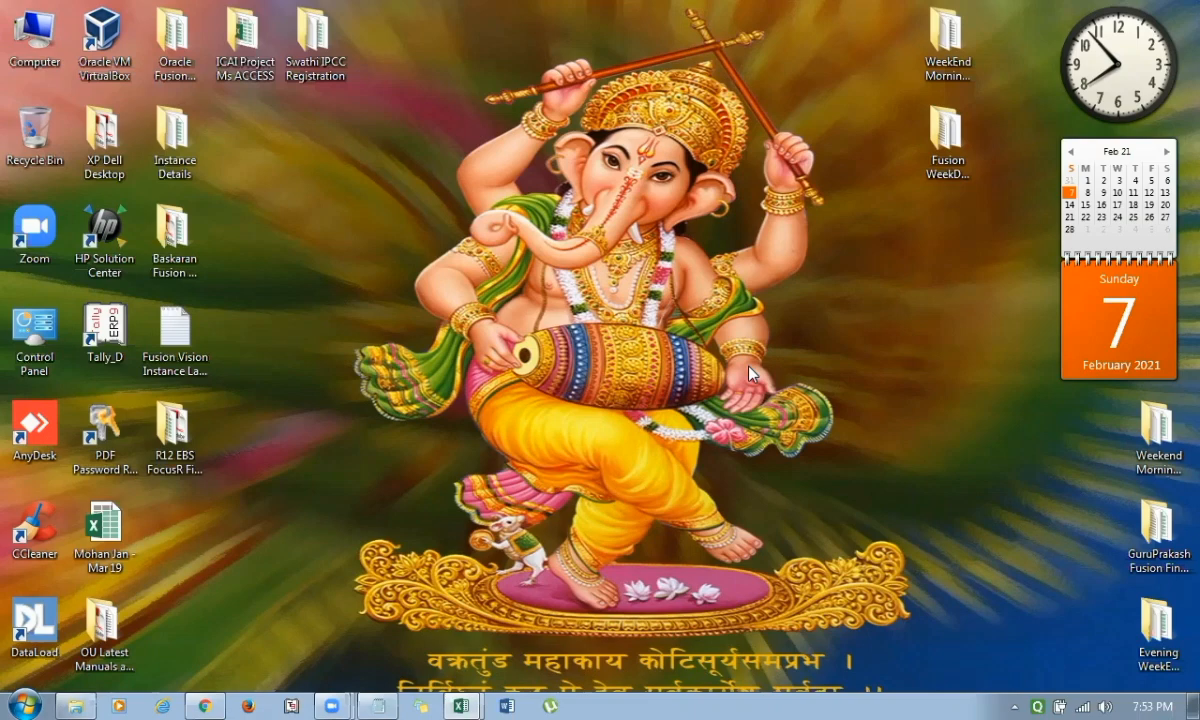
Switch to the WeekEnd Evening Dec-20 Working Board in Excel and insert nine blank rows above the Close Periods ---- Pre Req row.
{"action": "left_click", "coordinate": [460, 705]}
{"action": "left_click", "coordinate": [469, 638]}
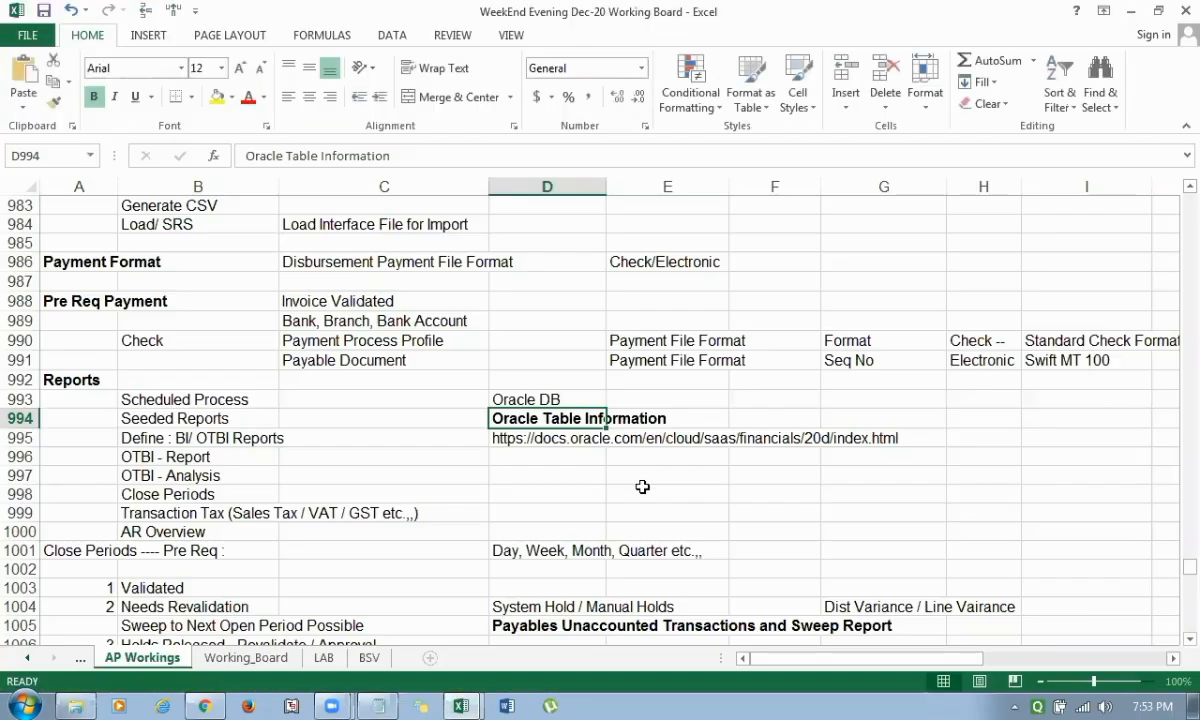
{"action": "scroll", "coordinate": [643, 485], "scroll_direction": "down", "scroll_amount": 1}
{"action": "left_click", "coordinate": [196, 493]}
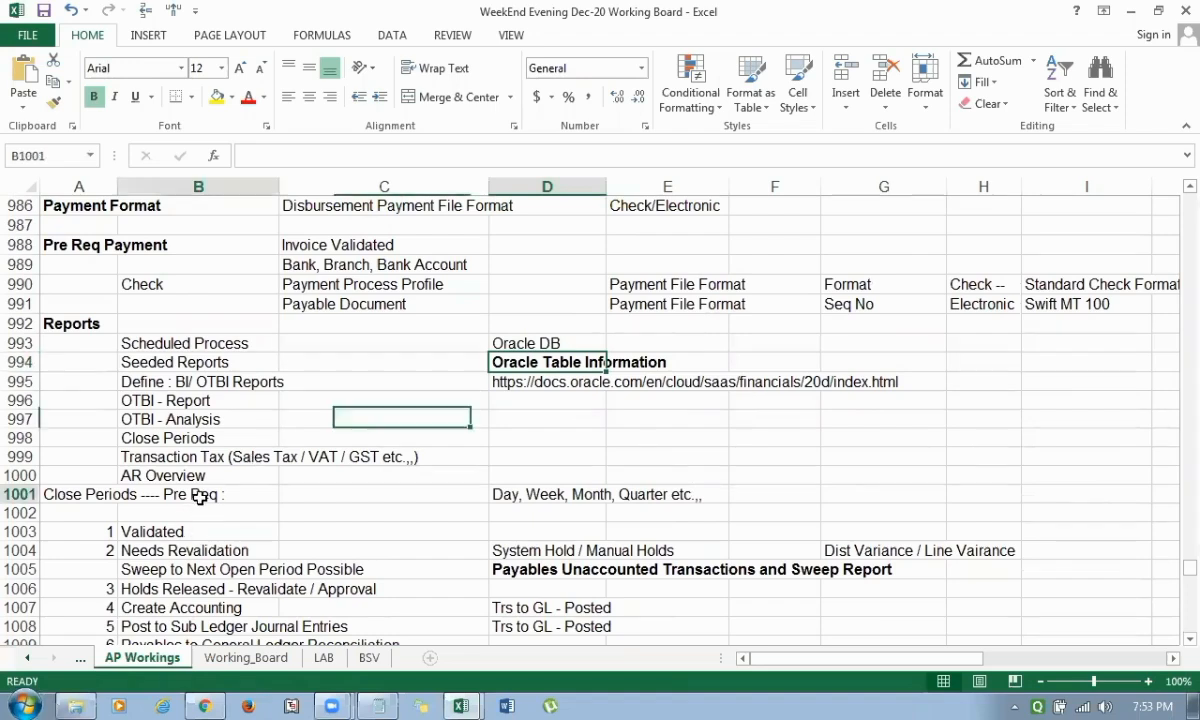
{"action": "key", "text": "shift+Down"}
{"action": "key", "text": "shift+Down"}
{"action": "key", "text": "shift+Down"}
{"action": "key", "text": "shift+Down"}
{"action": "key", "text": "shift+Down"}
{"action": "key", "text": "shift+Down"}
{"action": "key", "text": "shift+Down"}
{"action": "key", "text": "shift+Down"}
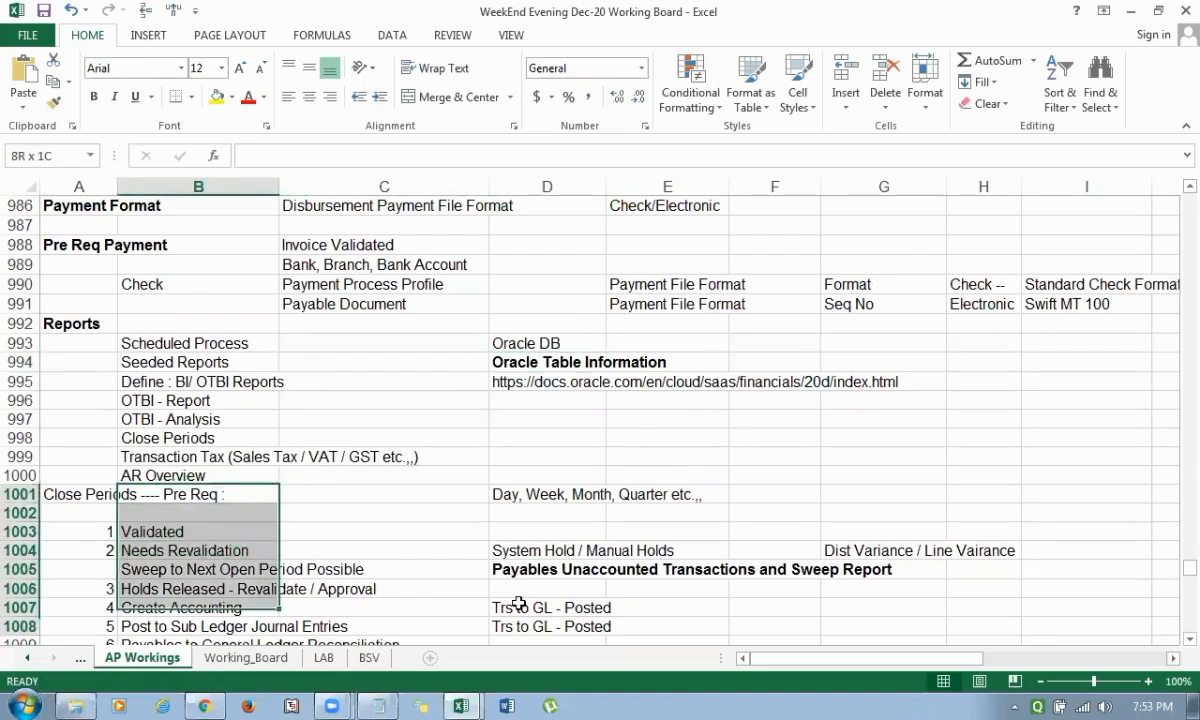
{"action": "key", "text": "alt+i"}
{"action": "key", "text": "r"}
Enter the number 1 in cell A1002 and the heading BI Reports in B1002.
{"action": "key", "text": "Left"}
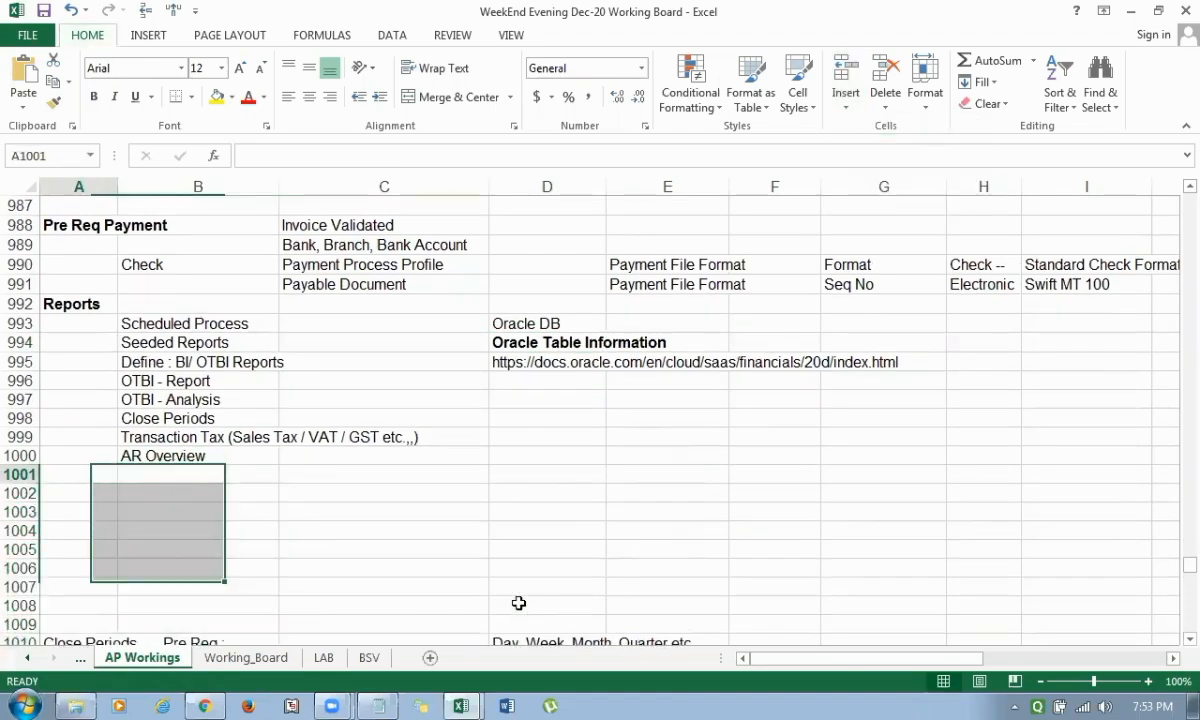
{"action": "key", "text": "Down"}
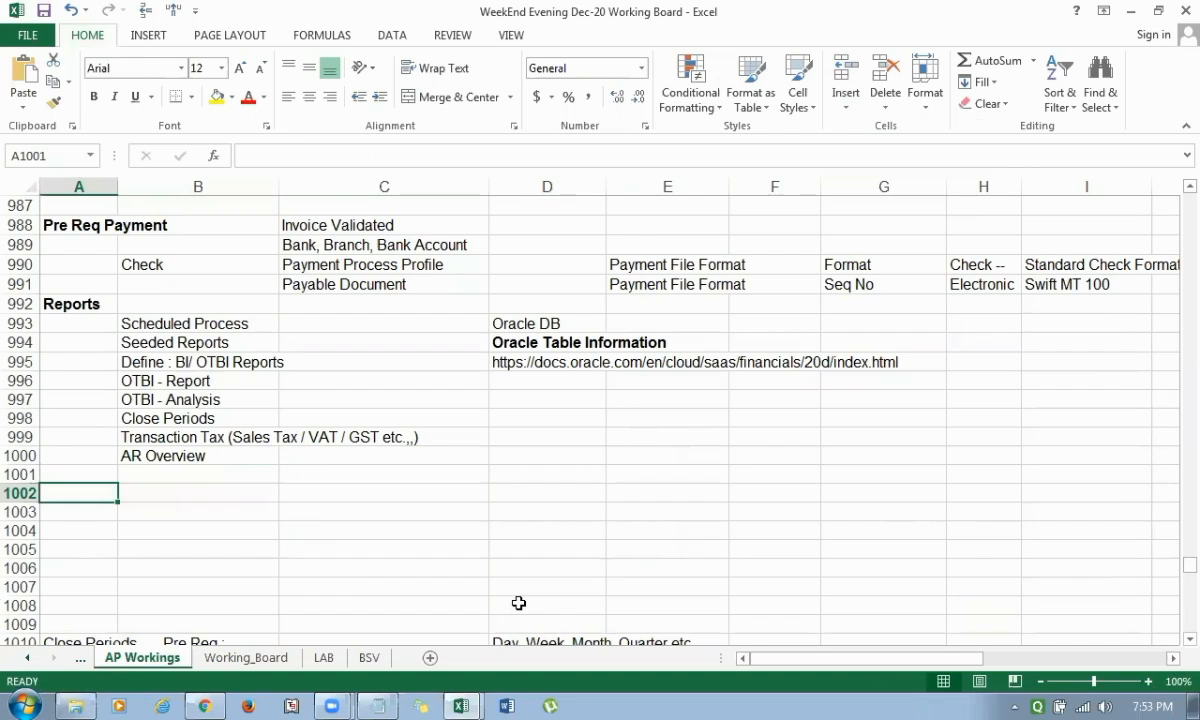
{"action": "type", "text": "1"}
{"action": "key", "text": "Tab"}
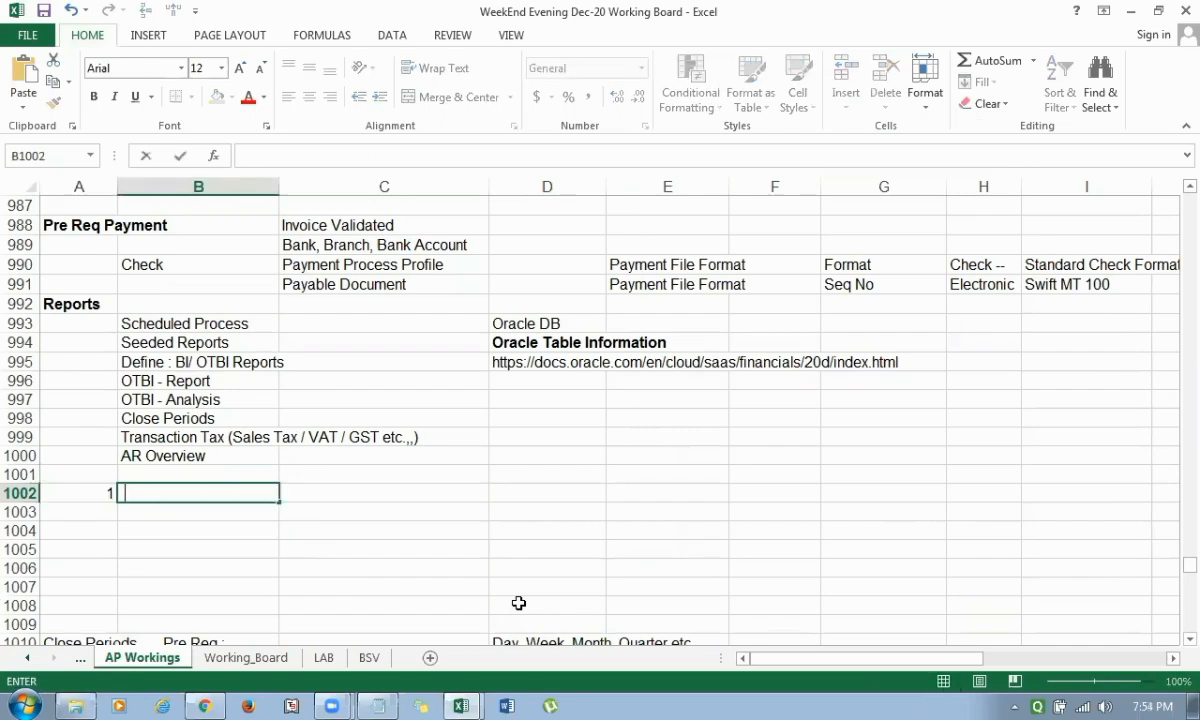
{"action": "type", "text": "BI Reports"}
{"action": "key", "text": "Return"}
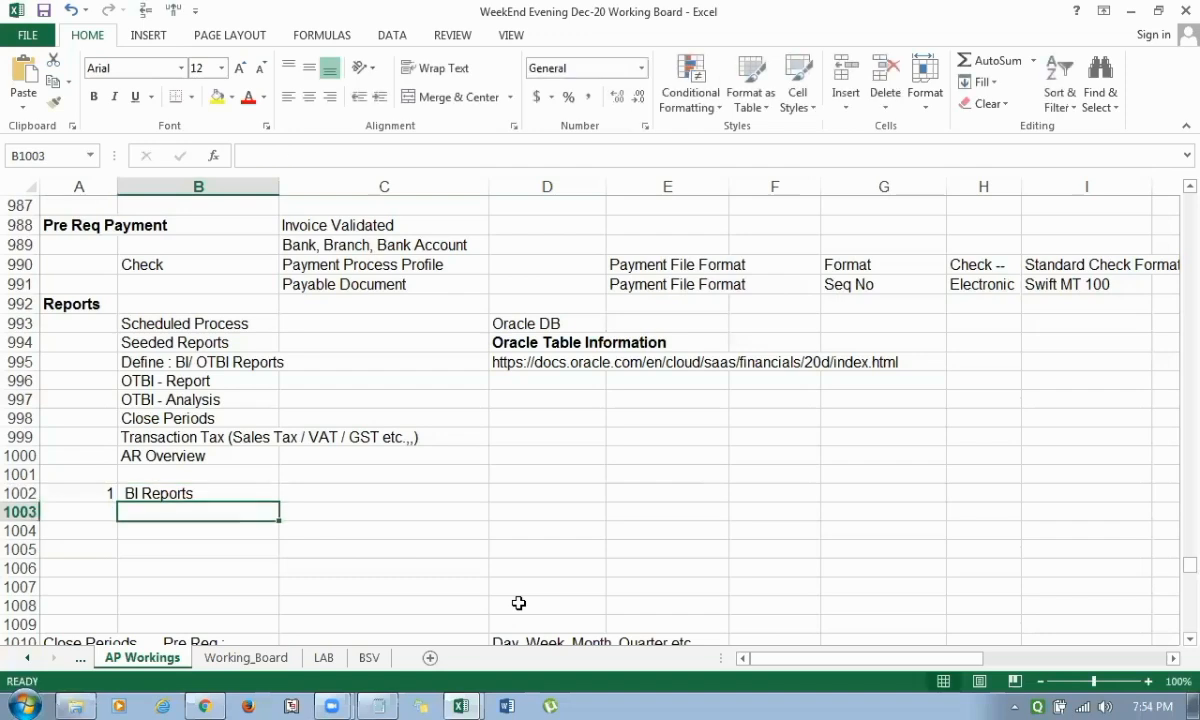
Enter SQL Query in cell B1003 and Note Pad ---- AP_INVOICE_ALL beside it in C1003.
{"action": "type", "text": "SQL Query"}
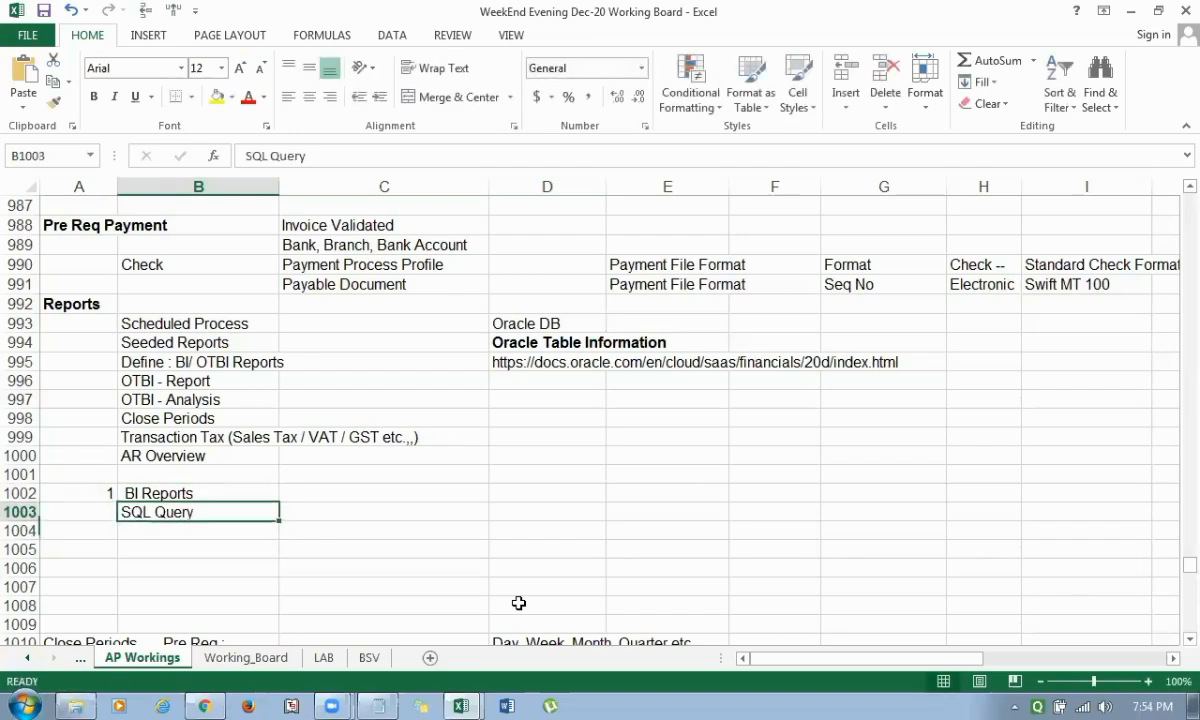
{"action": "key", "text": "Tab"}
{"action": "type", "text": "Note P"}
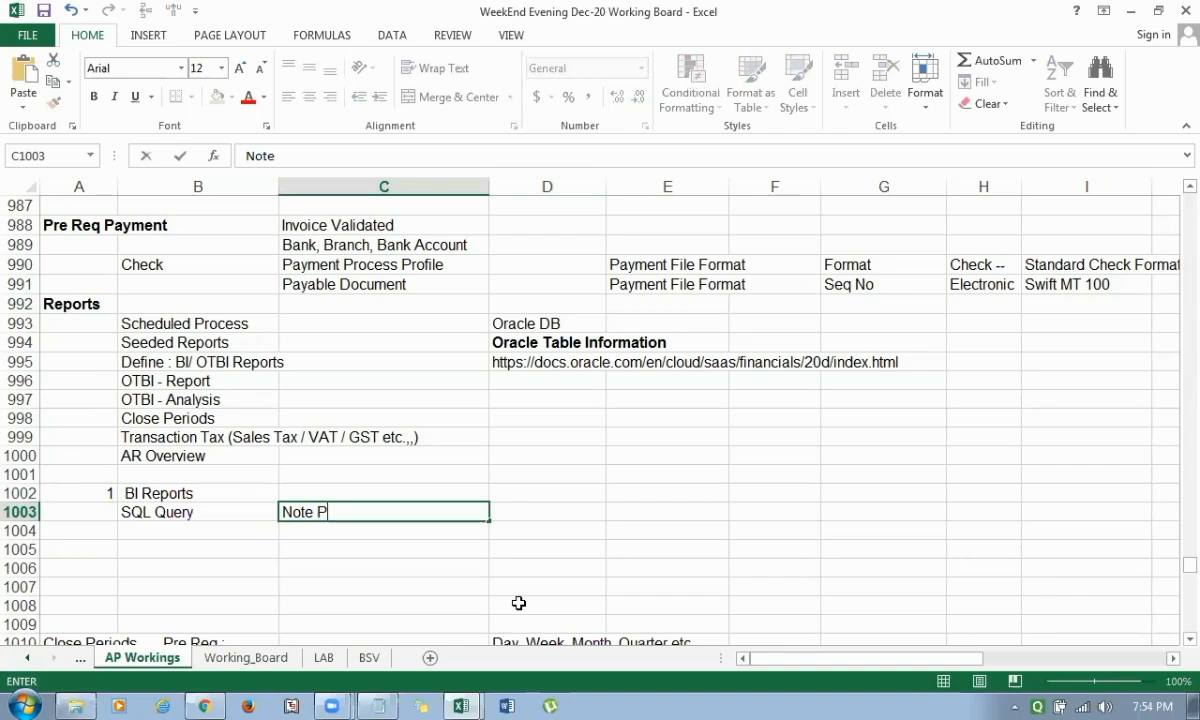
{"action": "type", "text": "ad ---- AP_INVOICE"}
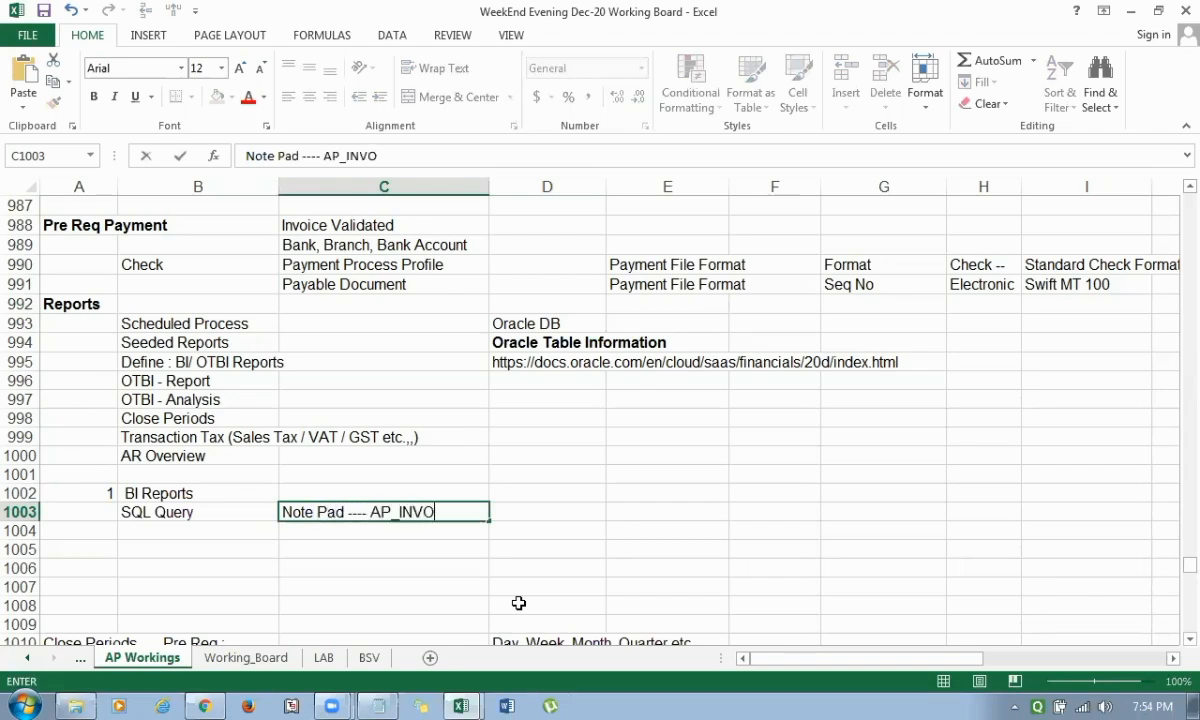
{"action": "key", "text": "BackSpace"}
{"action": "key", "text": "BackSpace"}
{"action": "key", "text": "BackSpace"}
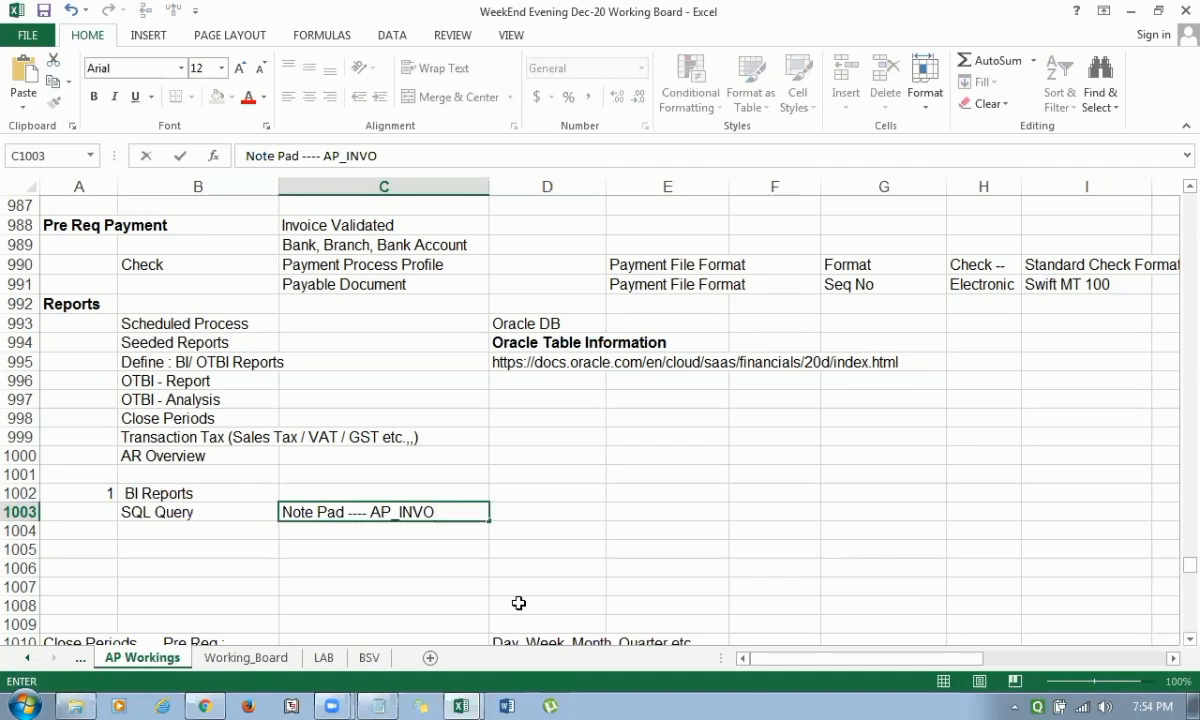
{"action": "type", "text": "ICE_ALL"}
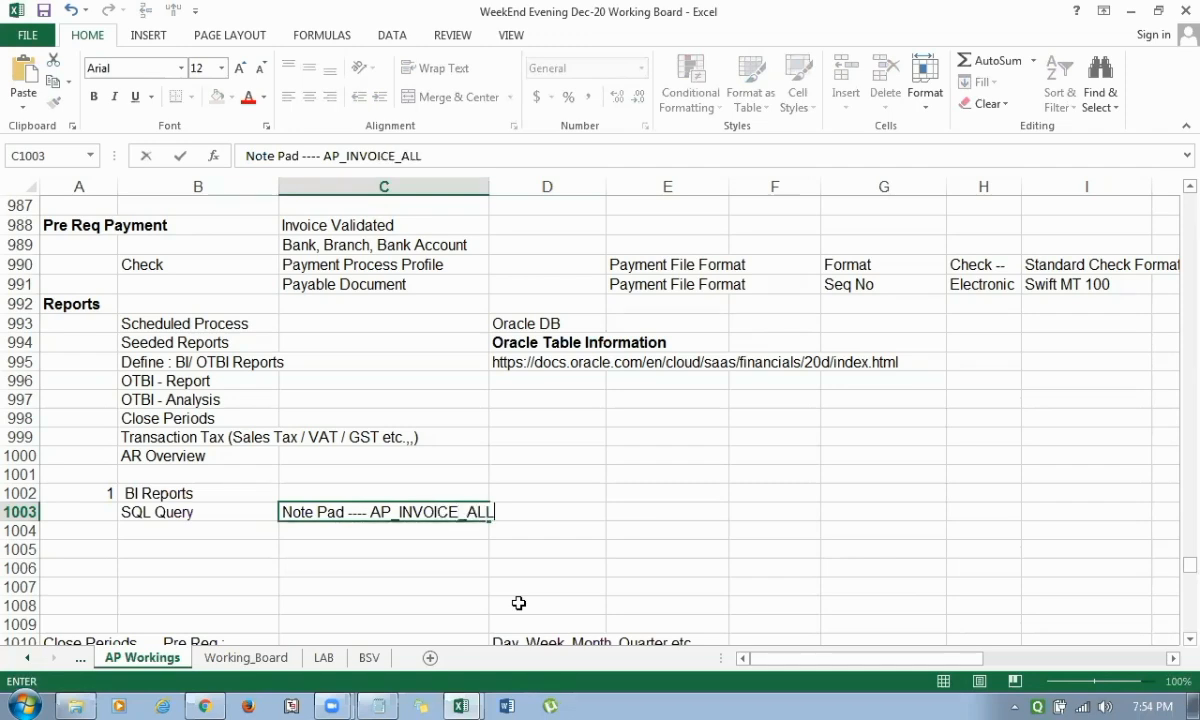
{"action": "key", "text": "Return"}
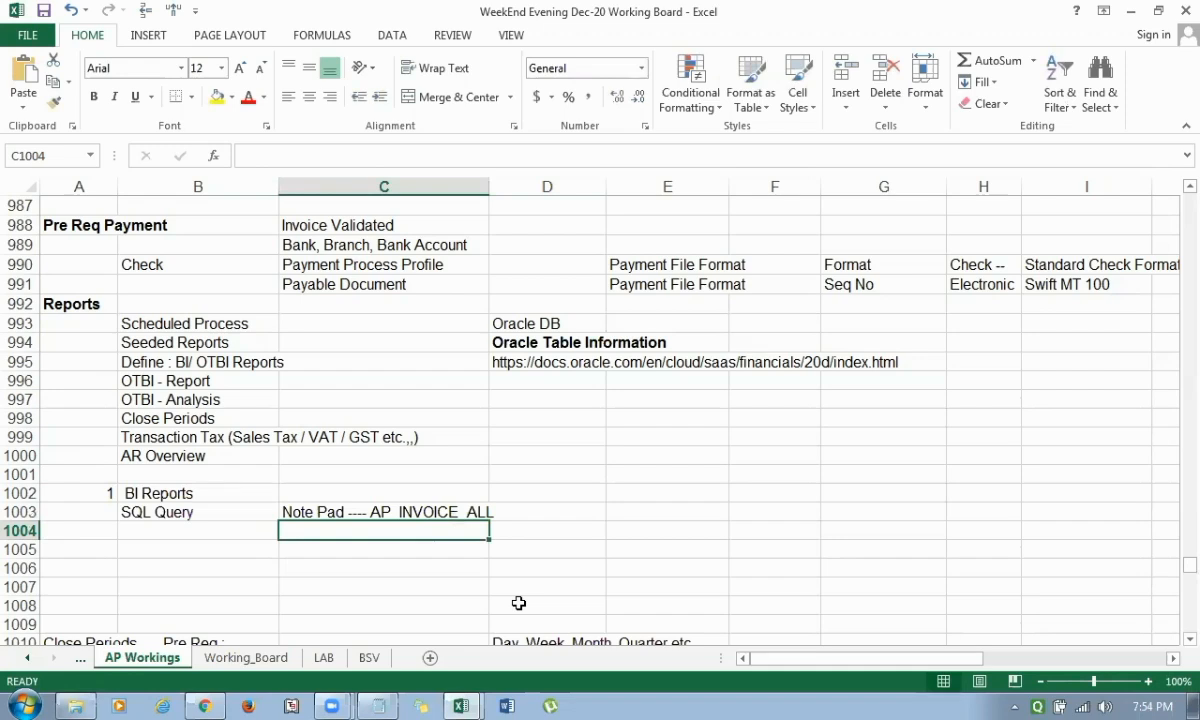
Enter the navigation note (N) BI Window in cell B1004.
{"action": "key", "text": "Left"}
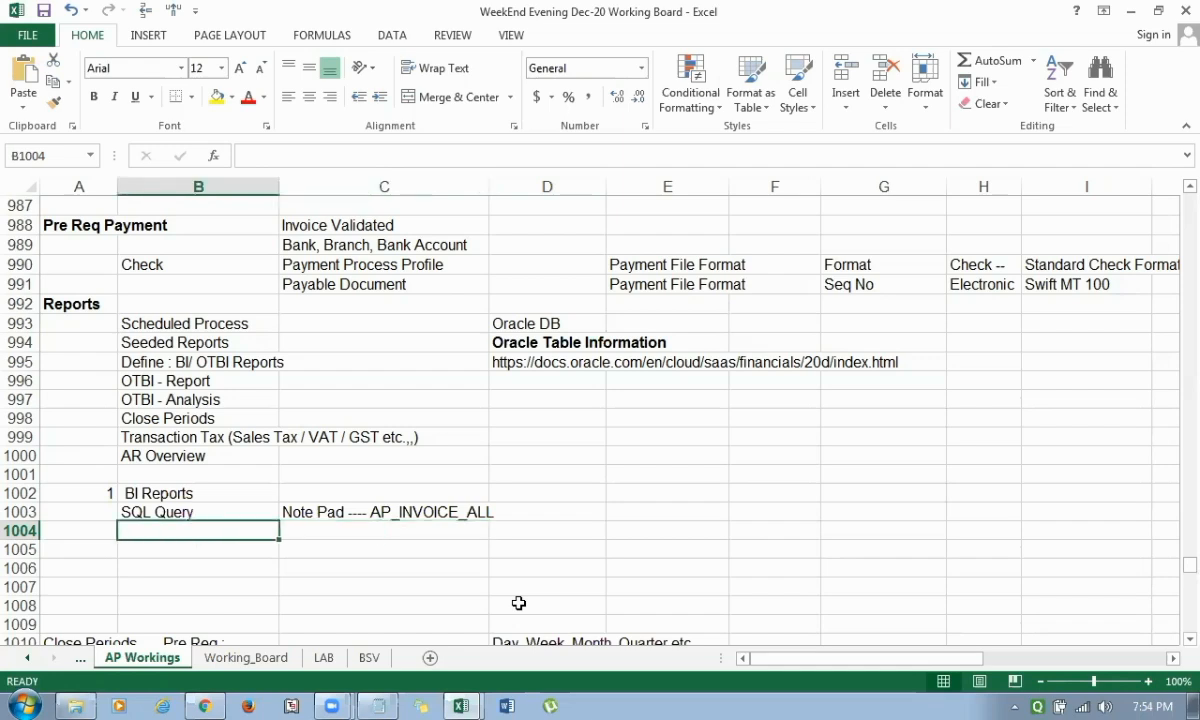
{"action": "type", "text": "(N)"}
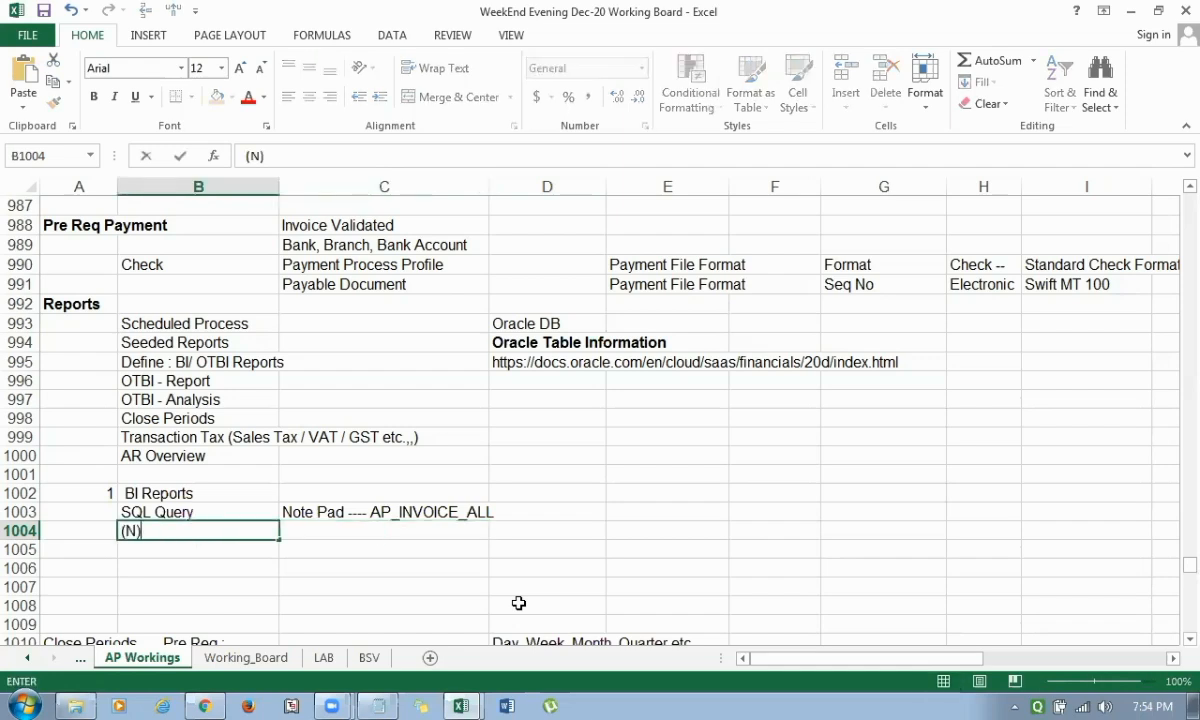
{"action": "type", "text": " BI Window"}
{"action": "key", "text": "Return"}
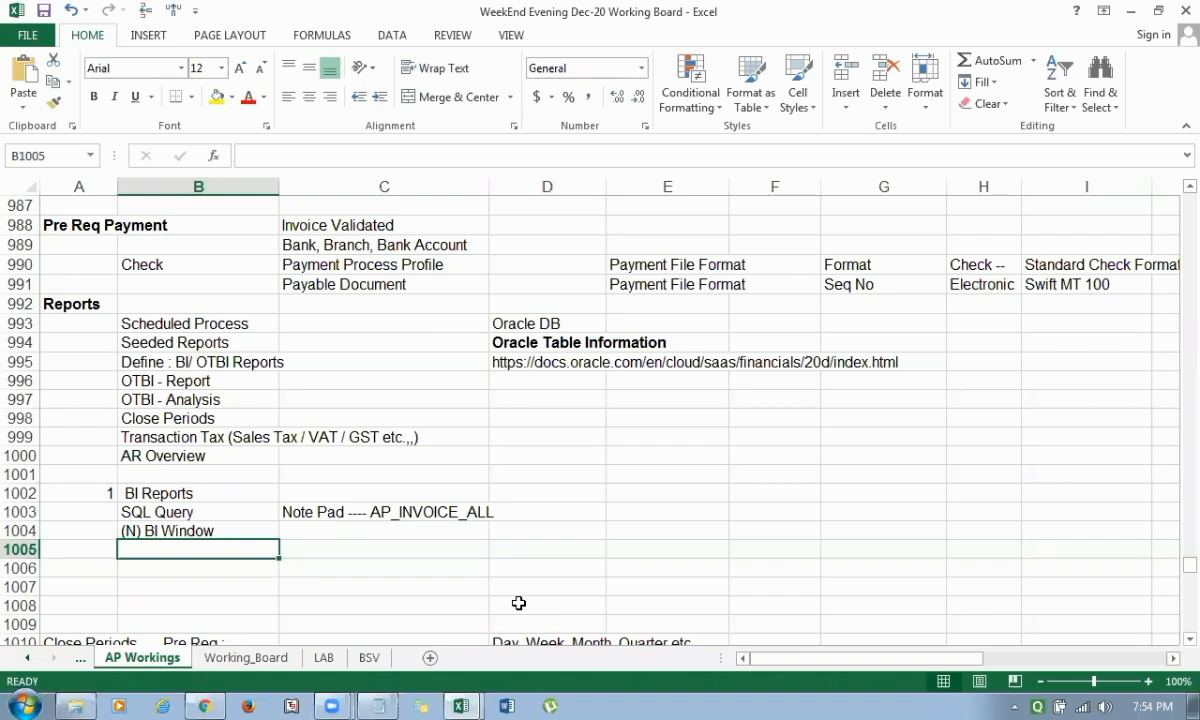
Enter SQL Query - Define / Create A Data Model in cell B1005.
{"action": "type", "text": "E"}
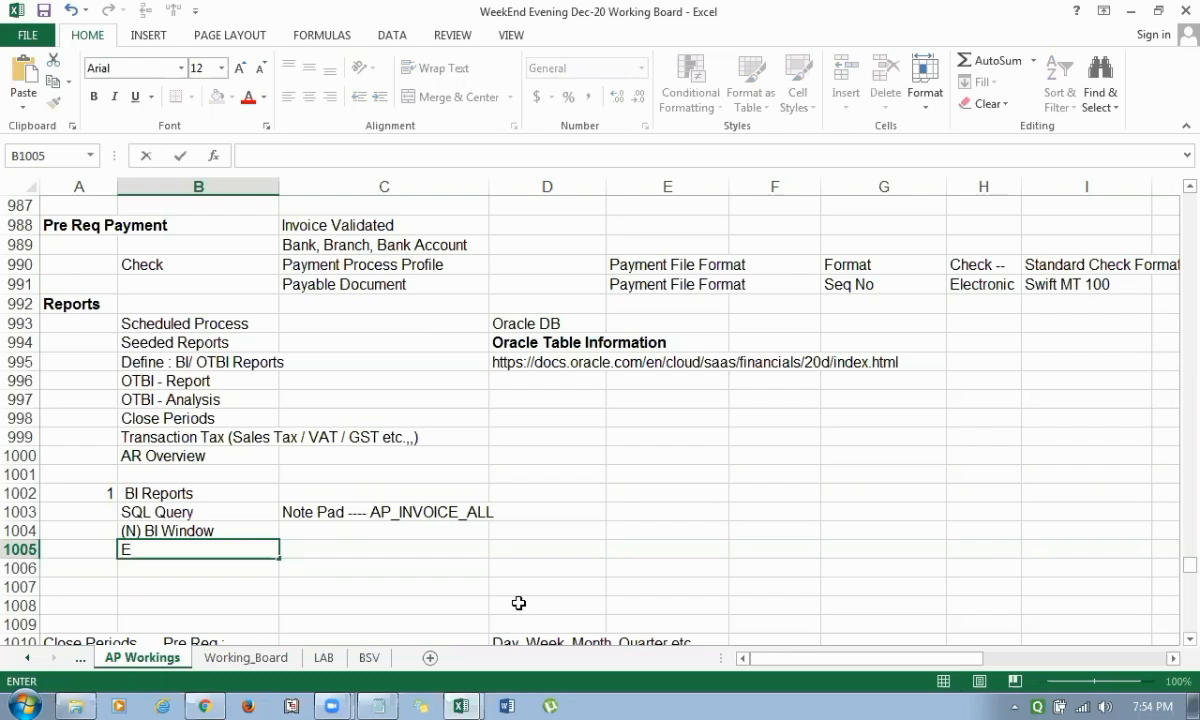
{"action": "key", "text": "BackSpace"}
{"action": "type", "text": "SQL Query"}
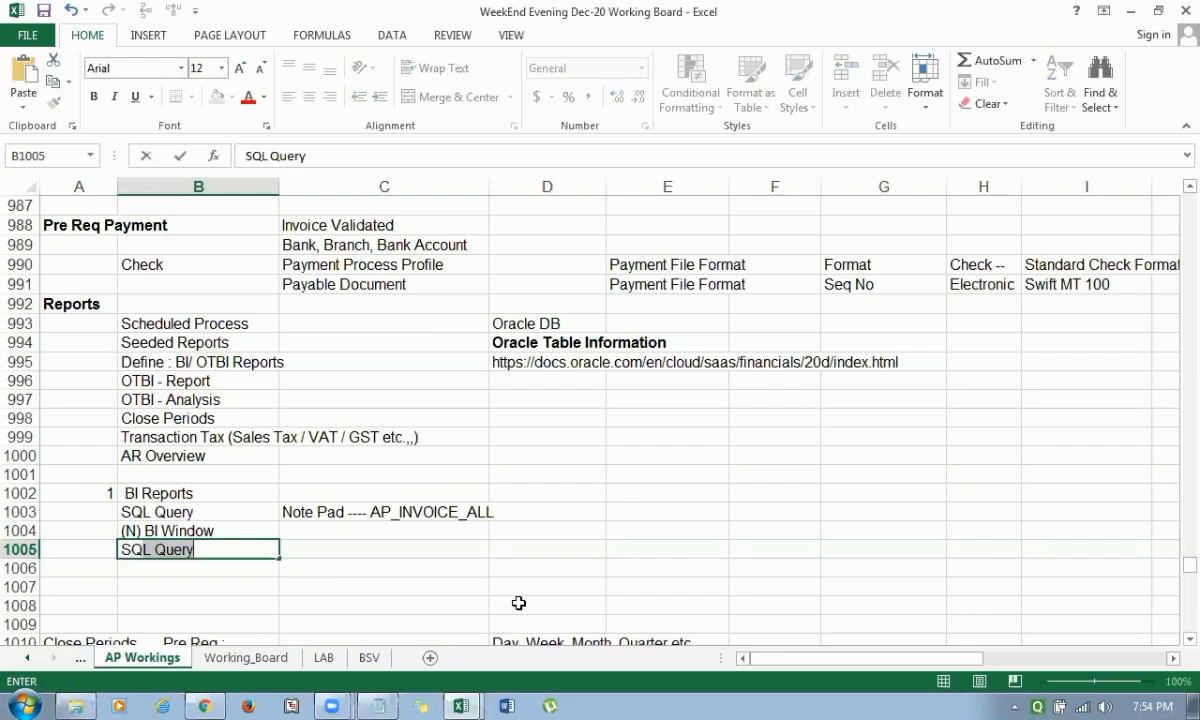
{"action": "key", "text": "F2"}
{"action": "type", "text": "- De"}
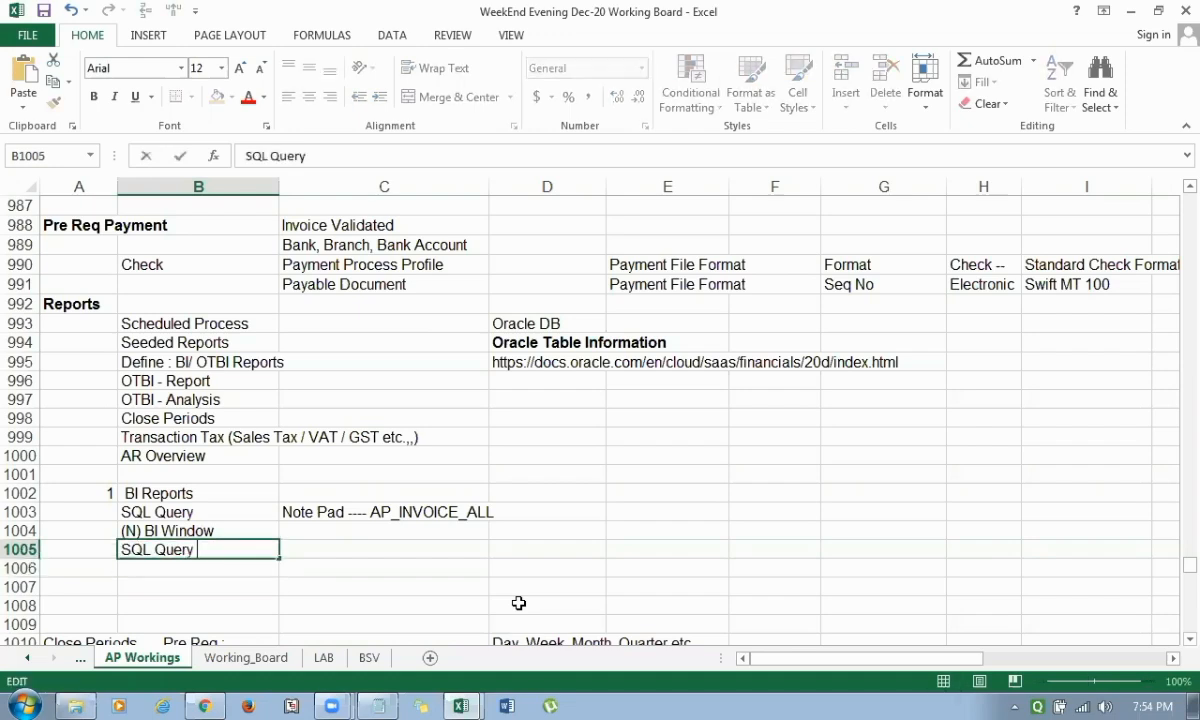
{"action": "type", "text": "fine / Cr"}
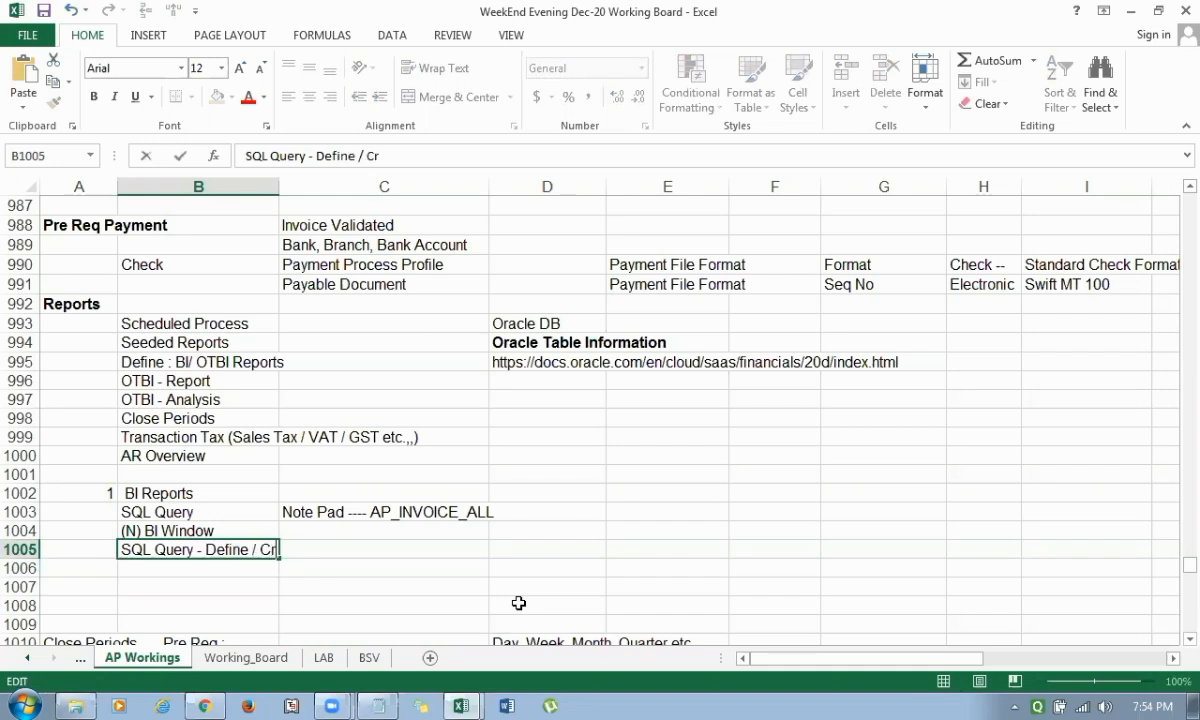
{"action": "type", "text": "eate A Data"}
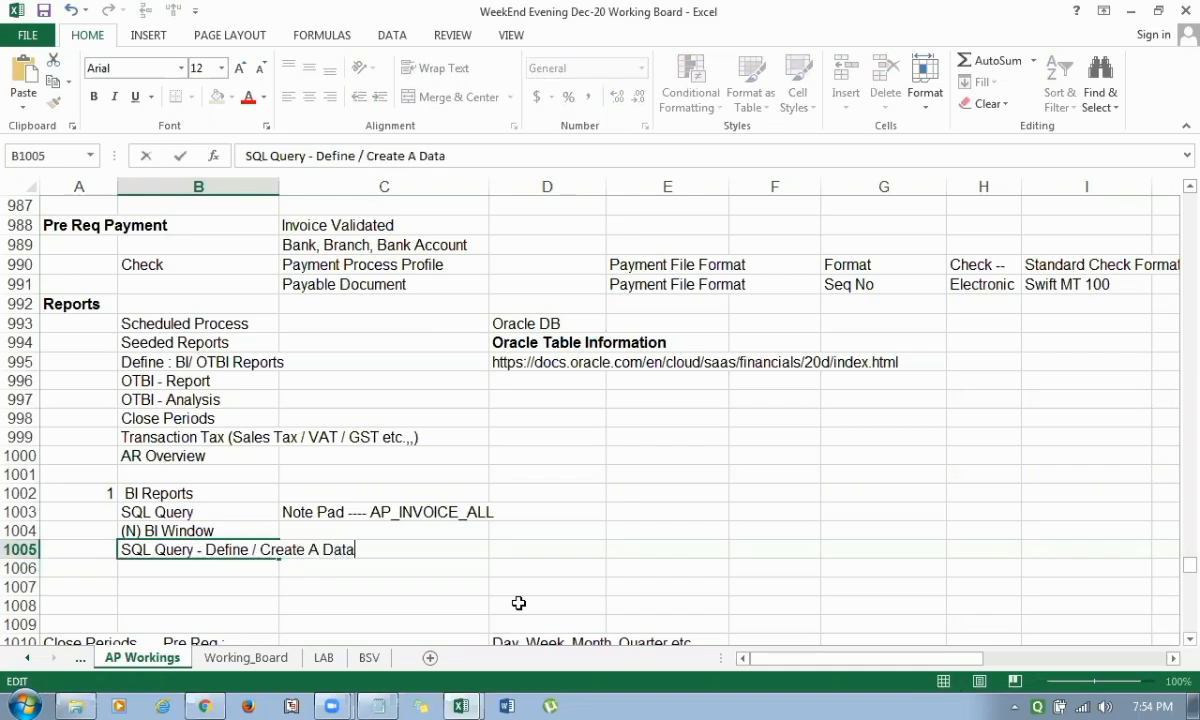
{"action": "type", "text": " Model"}
Start a list in column E with Data Model in E1001 and Reports in E1002.
{"action": "key", "text": "Tab"}
{"action": "key", "text": "Tab"}
{"action": "key", "text": "Tab"}
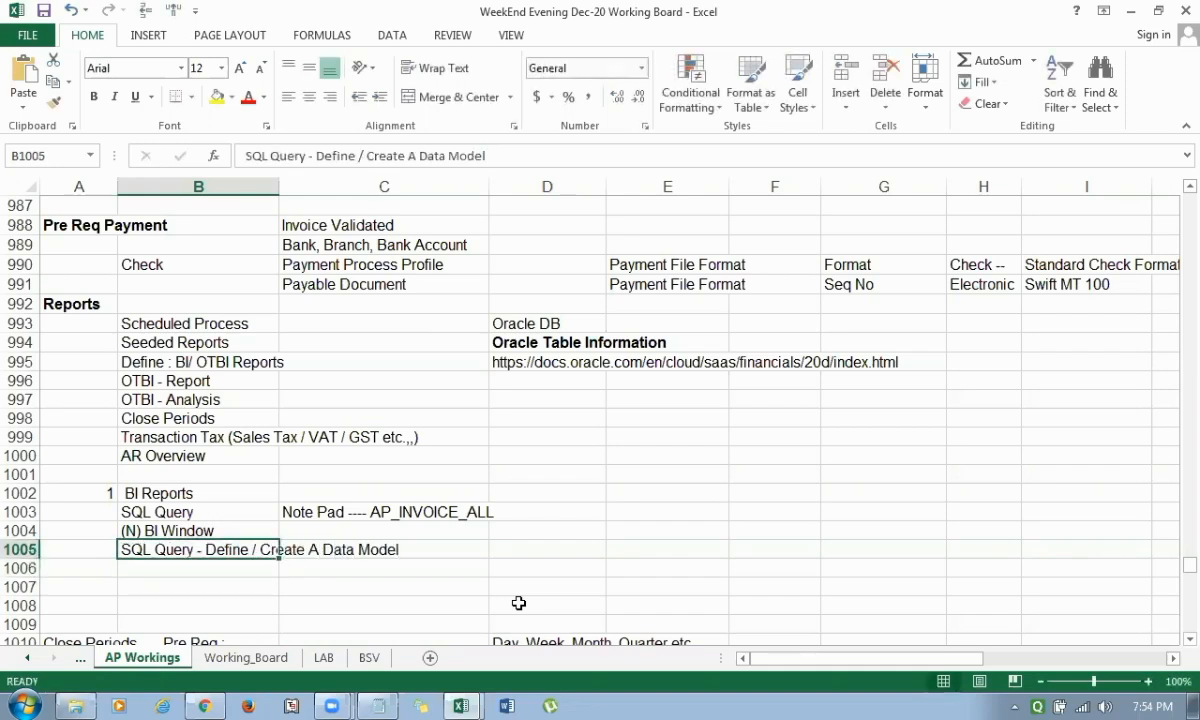
{"action": "key", "text": "Up"}
{"action": "key", "text": "Up"}
{"action": "key", "text": "Up"}
{"action": "key", "text": "Up"}
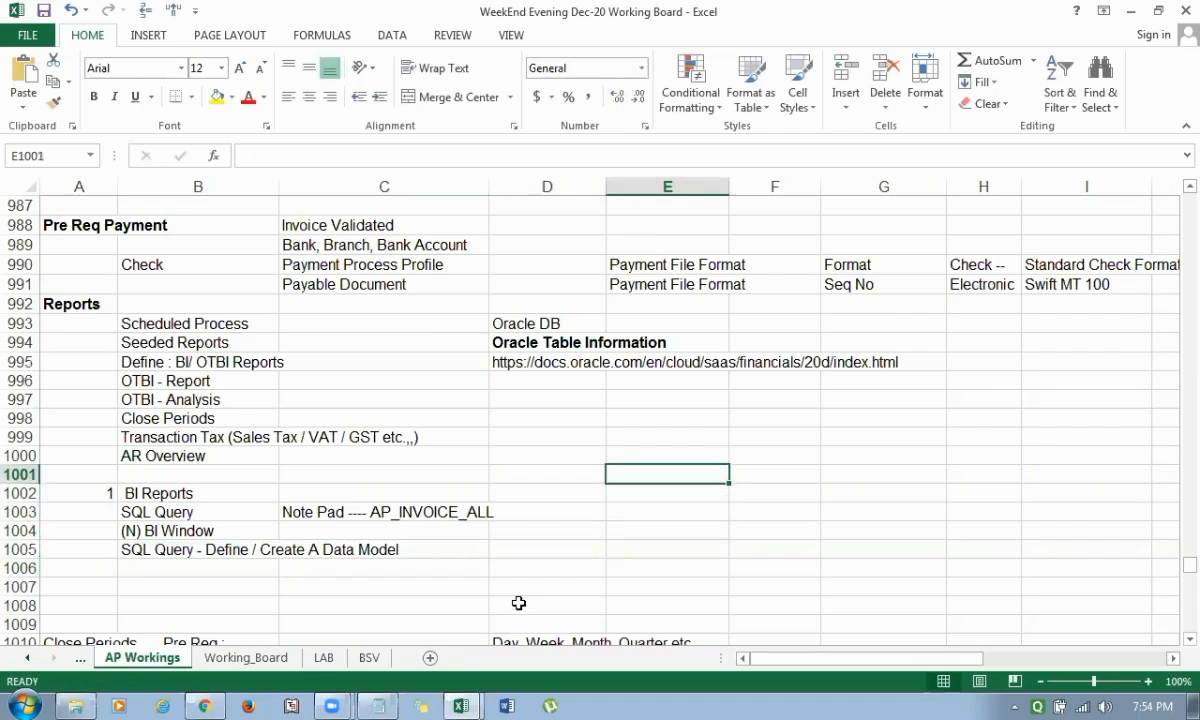
{"action": "type", "text": "Data Mode"}
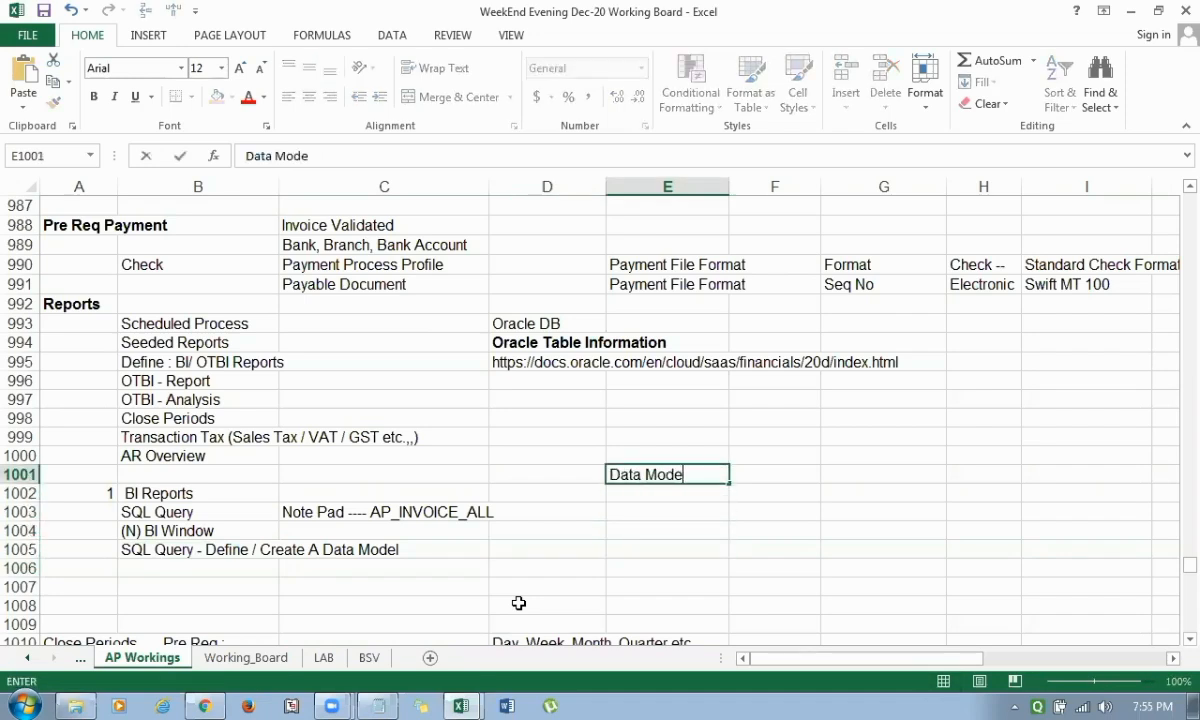
{"action": "type", "text": "l"}
{"action": "key", "text": "Return"}
{"action": "type", "text": "REports"}
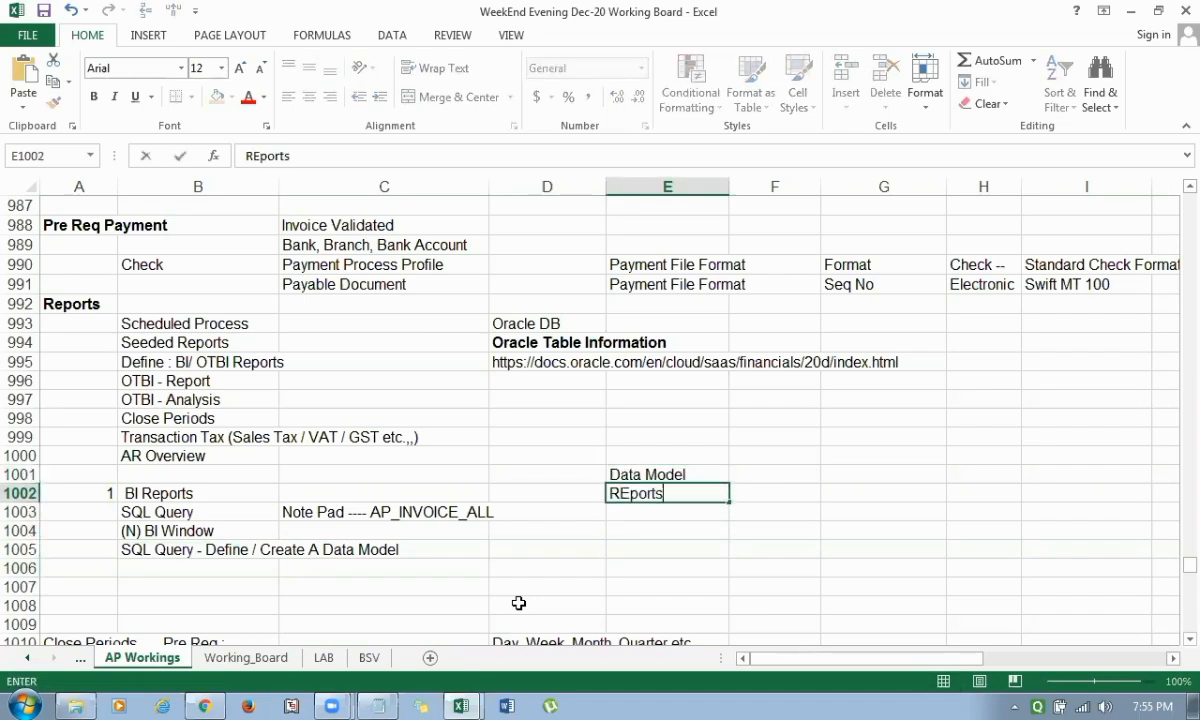
{"action": "key", "text": "Return"}
Add Analysis in cell E1003 and Dash Board in E1004 to the list.
{"action": "type", "text": "Any"}
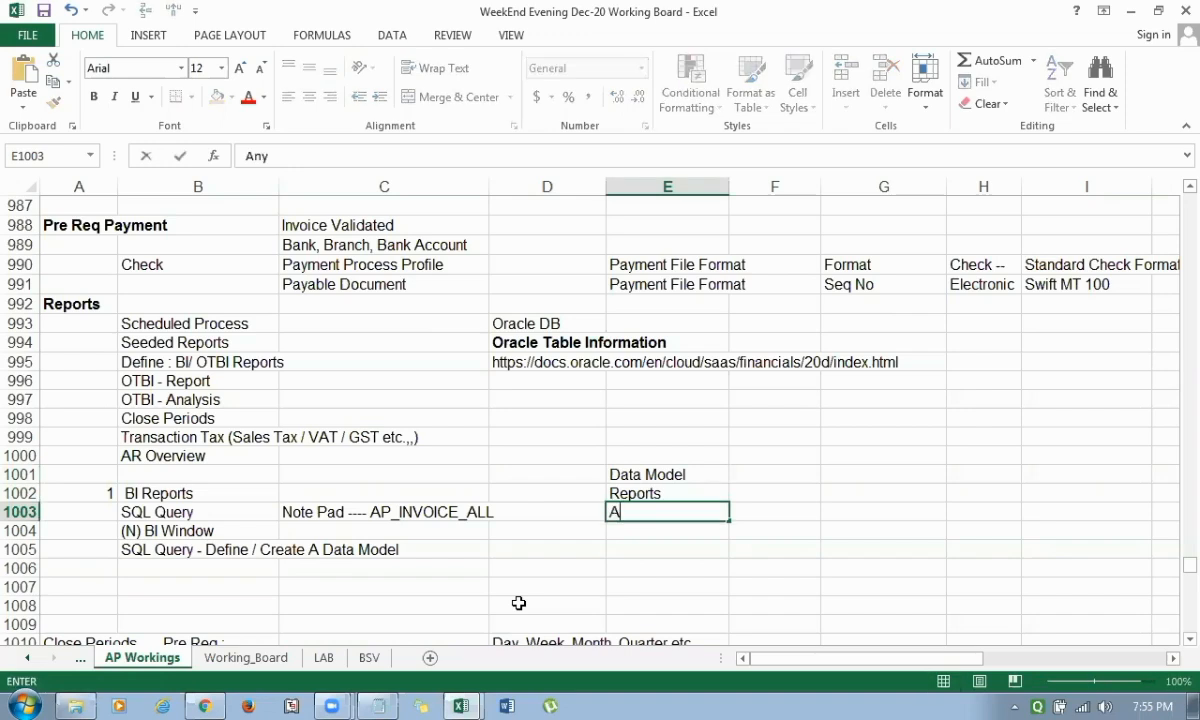
{"action": "key", "text": "BackSpace"}
{"action": "key", "text": "BackSpace"}
{"action": "type", "text": "nalysis"}
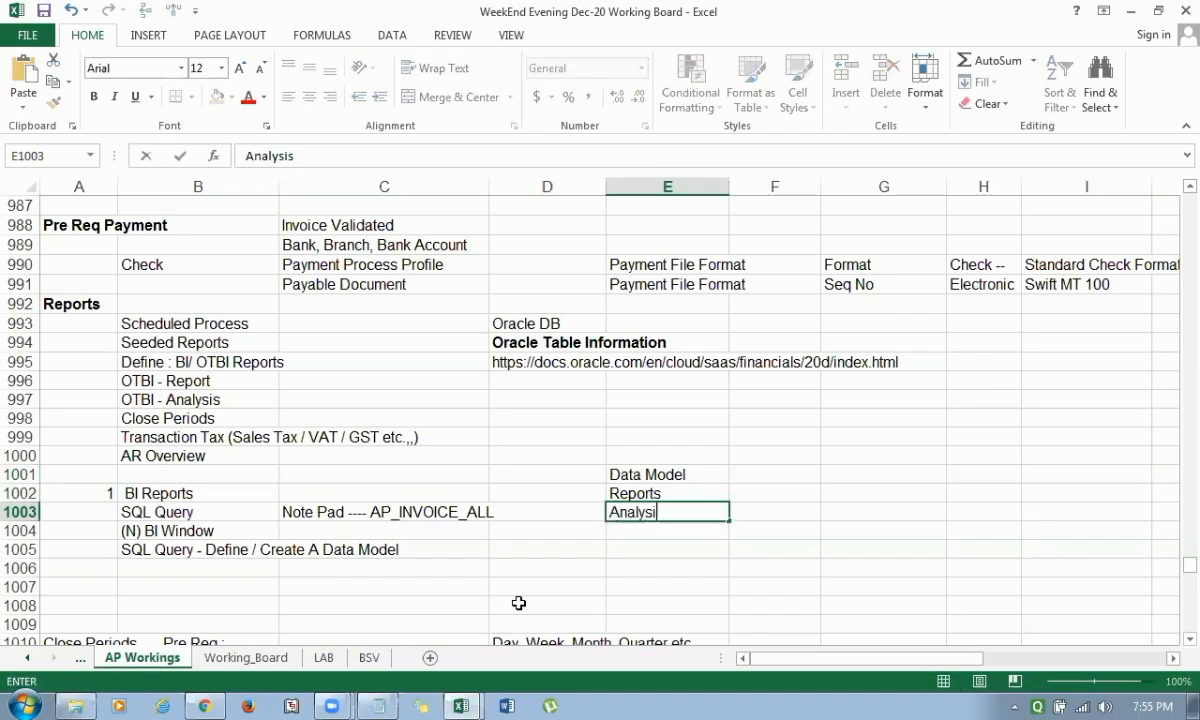
{"action": "key", "text": "Return"}
{"action": "type", "text": "Dash"}
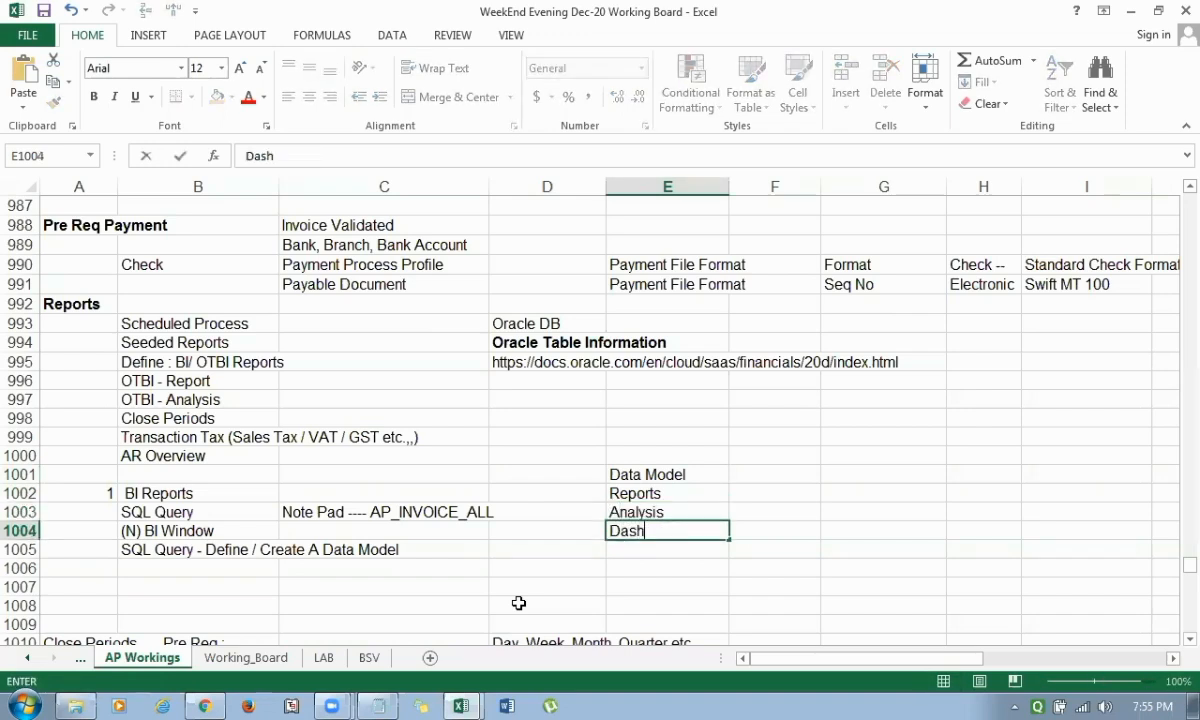
{"action": "type", "text": " Board"}
{"action": "key", "text": "Return"}
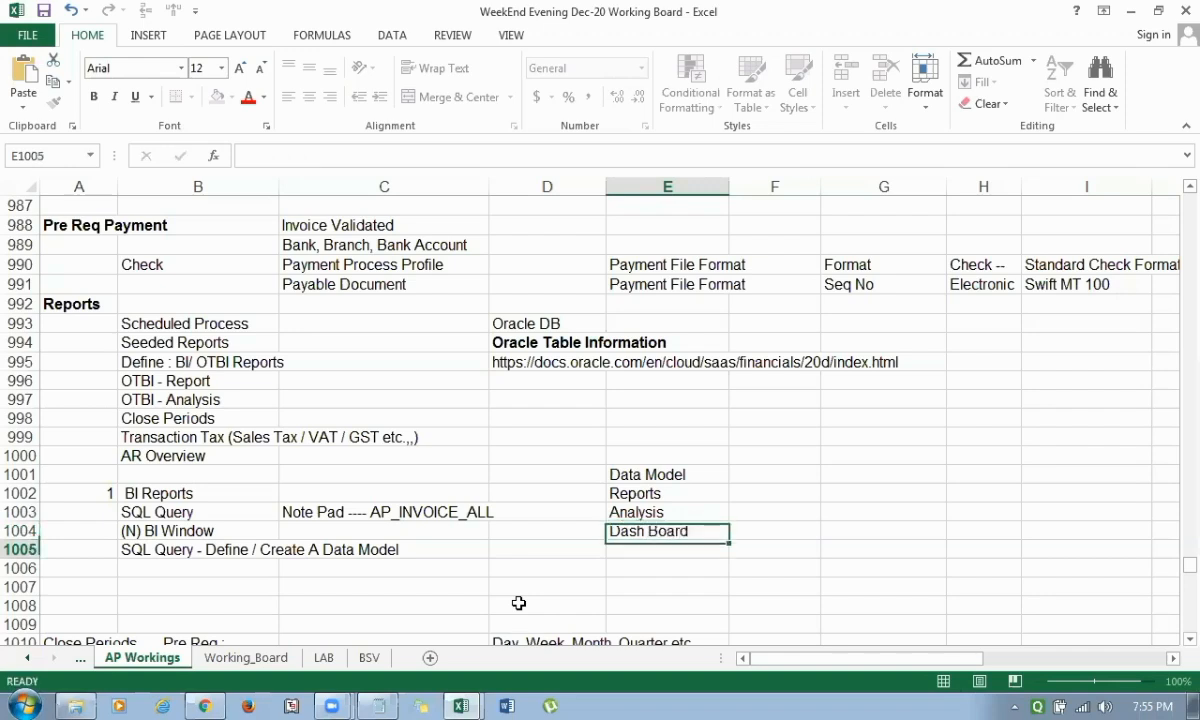
Remove the space in the Dash Board entry in E1004 so it reads DashBoard.
{"action": "key", "text": "Up"}
{"action": "key", "text": "F2"}
{"action": "key", "text": "Left"}
{"action": "key", "text": "Left"}
{"action": "key", "text": "Left"}
{"action": "key", "text": "Left"}
{"action": "key", "text": "Left"}
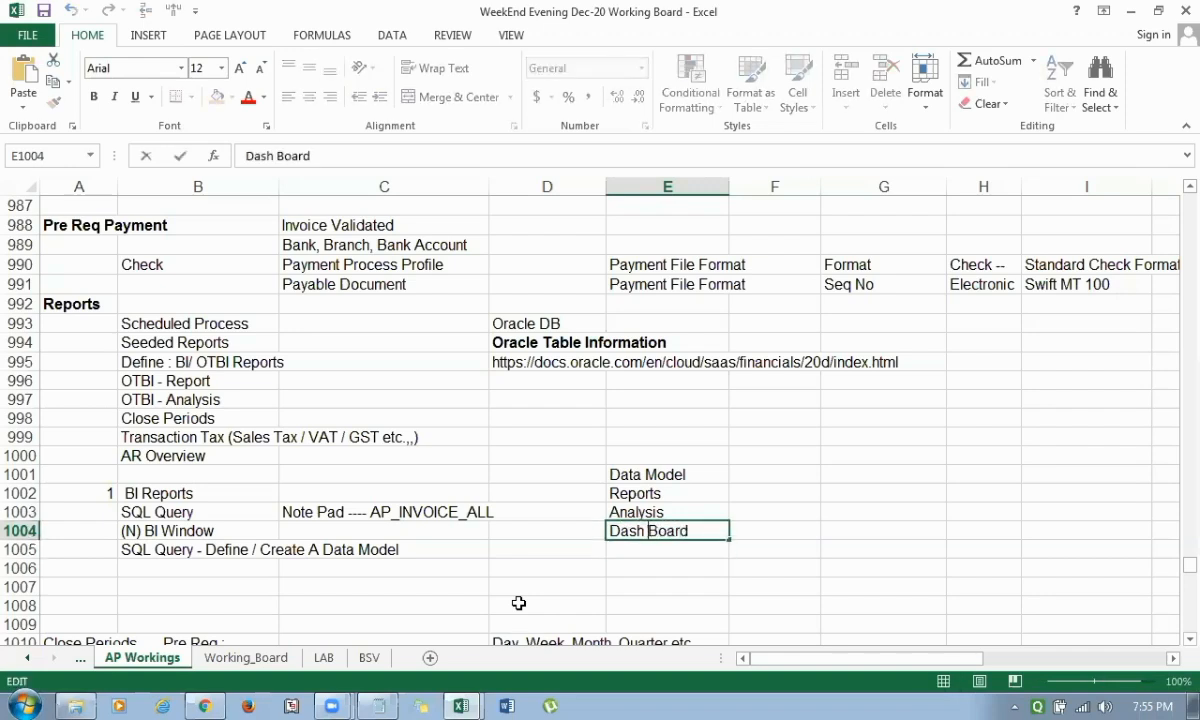
{"action": "key", "text": "BackSpace"}
{"action": "key", "text": "Return"}
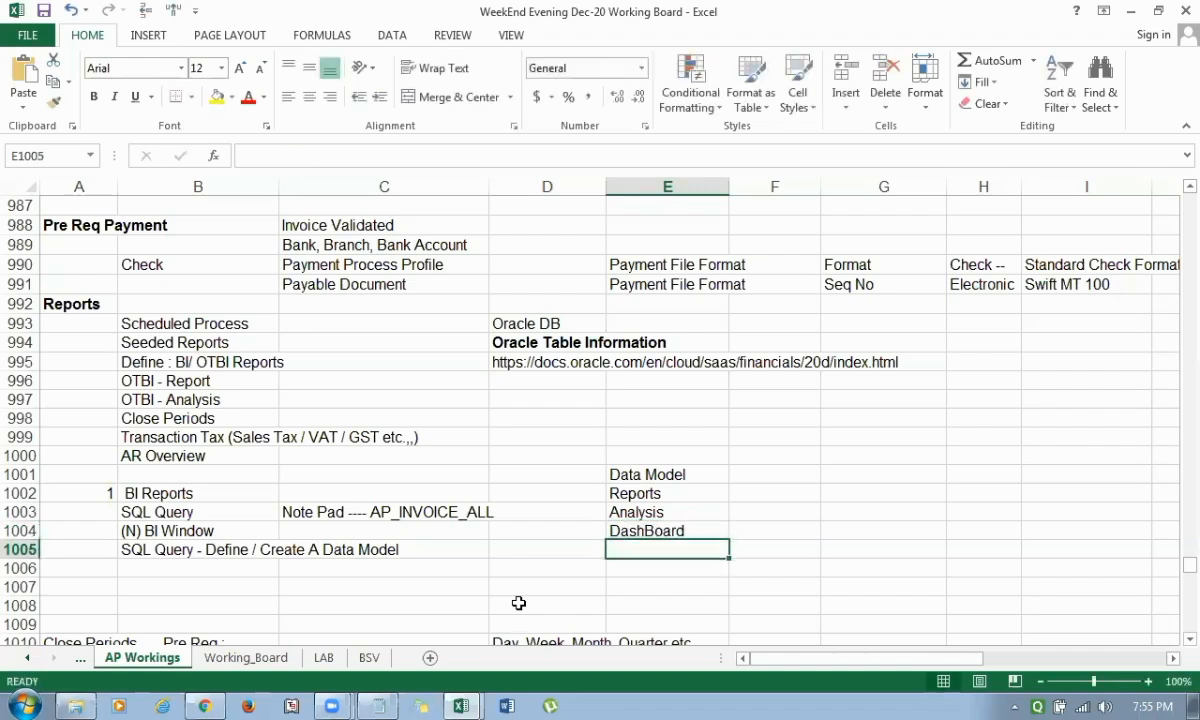
Review the Data Model entry, highlight Reports through DashBoard in E1002:E1004, and return to Data Model.
{"action": "key", "text": "Up"}
{"action": "key", "text": "Up"}
{"action": "key", "text": "Up"}
{"action": "key", "text": "Up"}
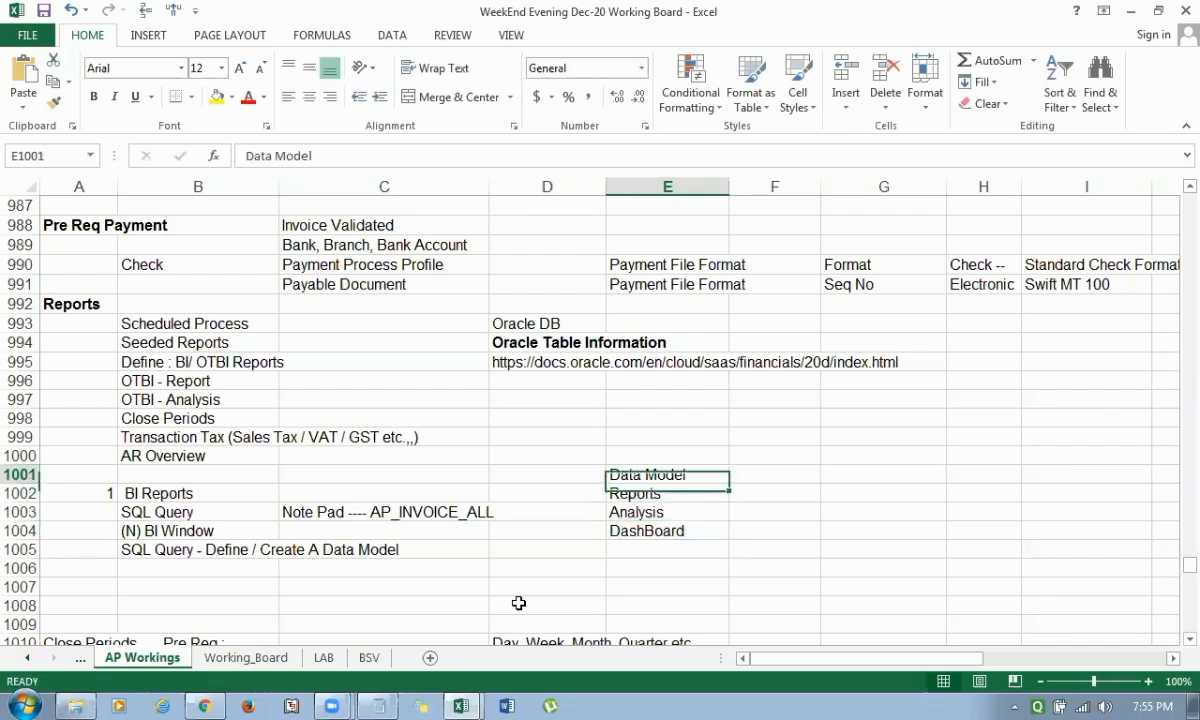
{"action": "key", "text": "Down"}
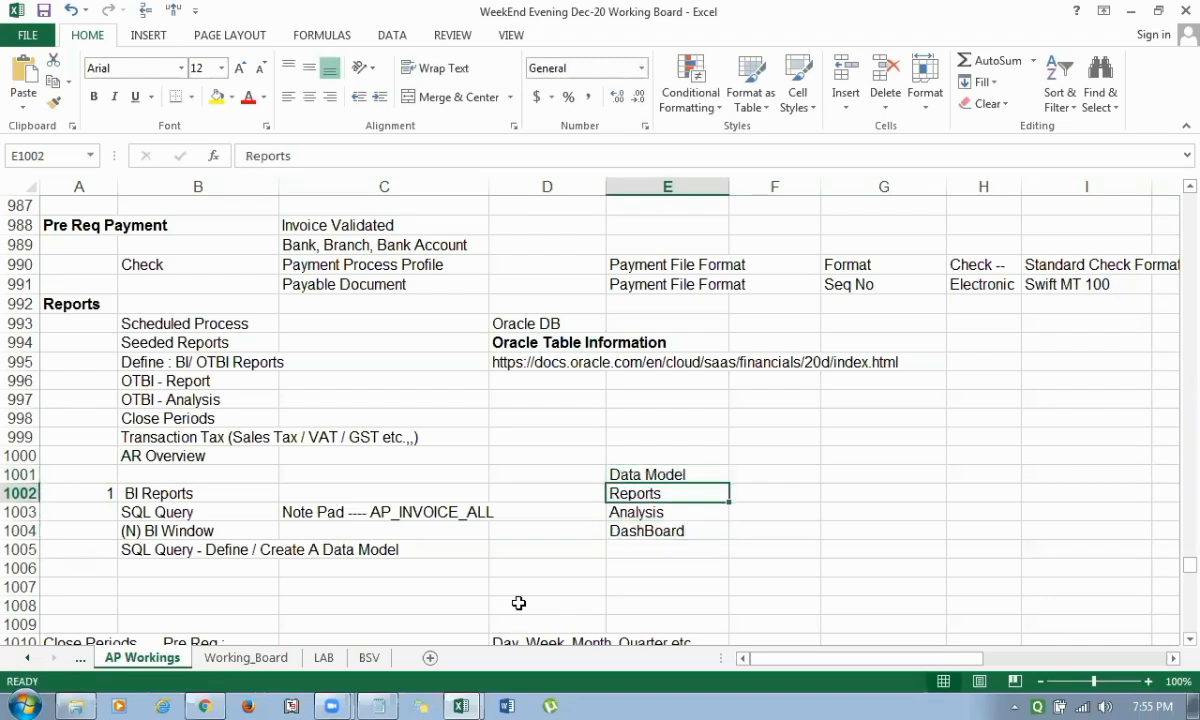
{"action": "key", "text": "shift+Down"}
{"action": "key", "text": "shift+Down"}
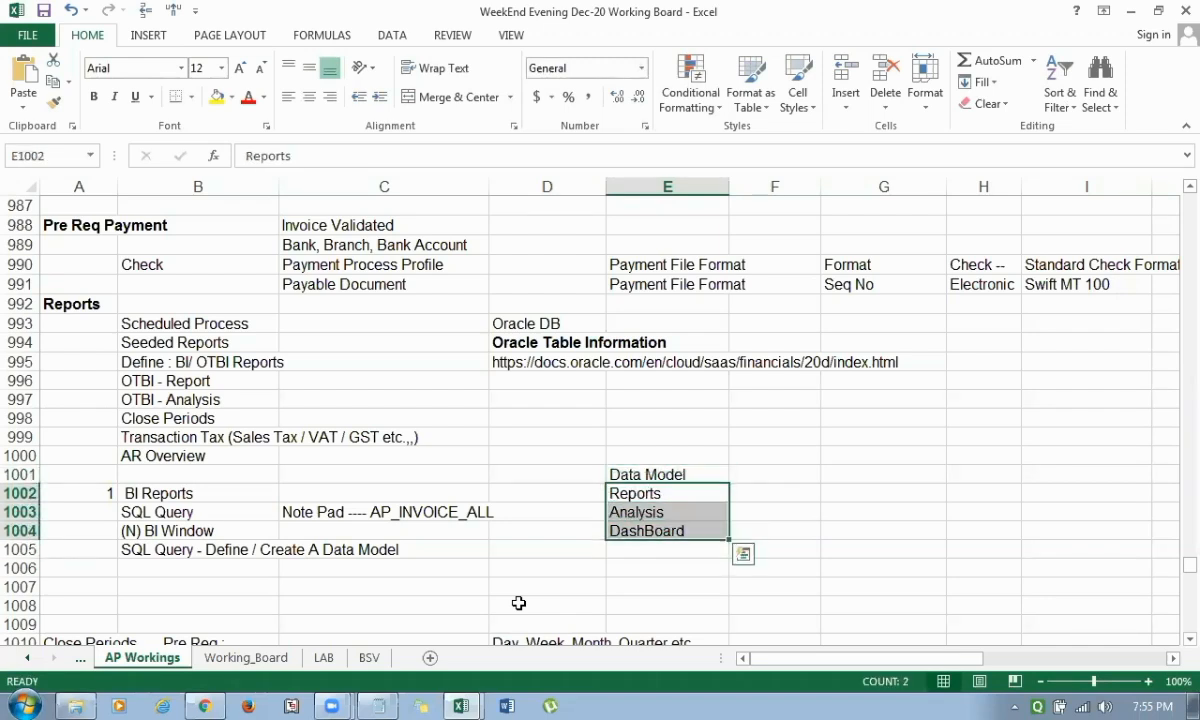
{"action": "key", "text": "Up"}
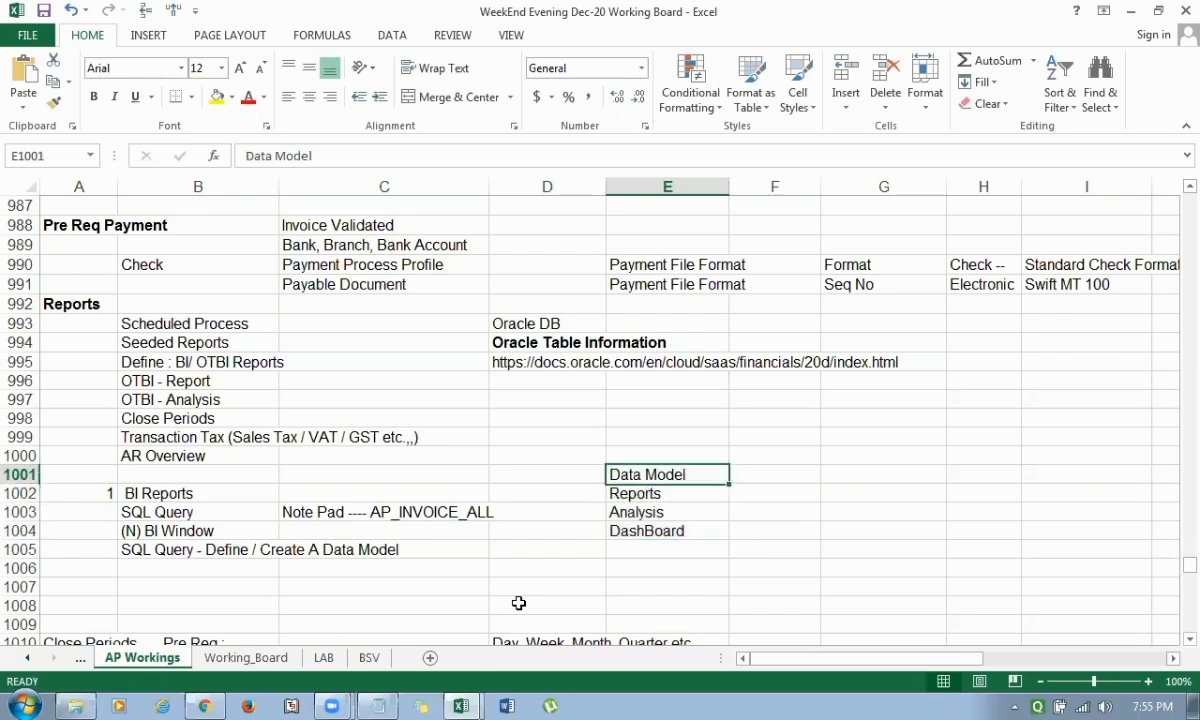
Enter Application Implementation Consultant in cell G1001, on the same row as Data Model.
{"action": "key", "text": "Up"}
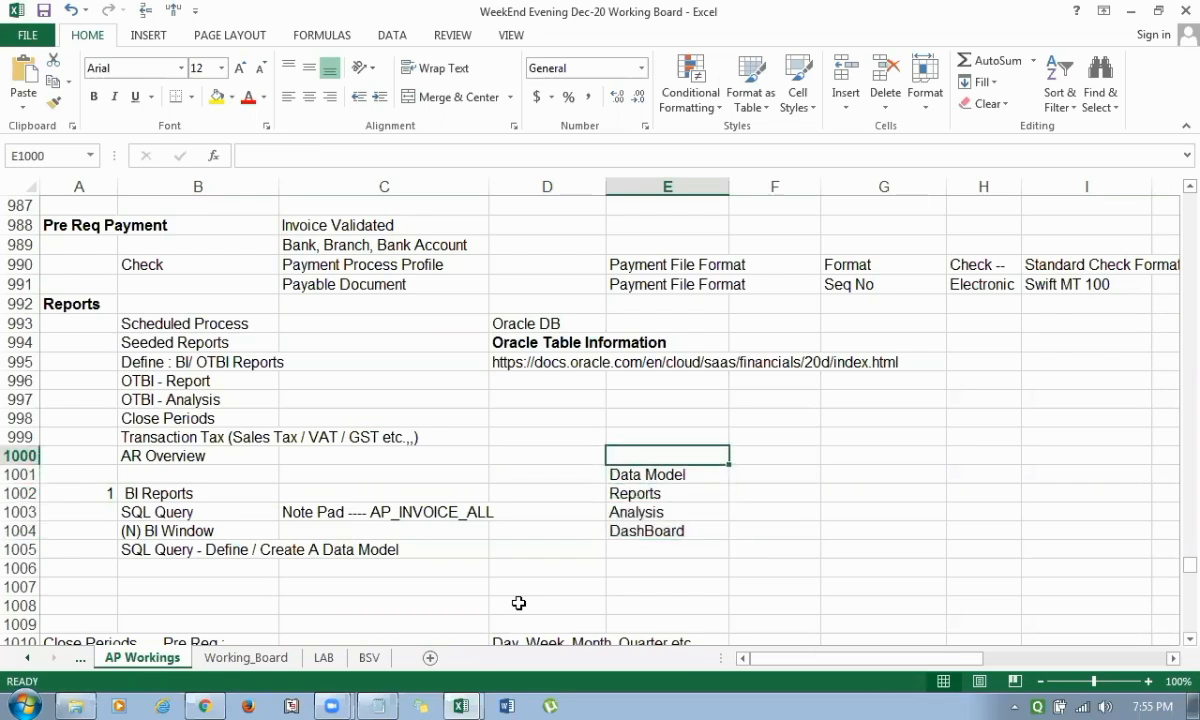
{"action": "key", "text": "Left"}
{"action": "key", "text": "Left"}
{"action": "key", "text": "Left"}
{"action": "key", "text": "Down"}
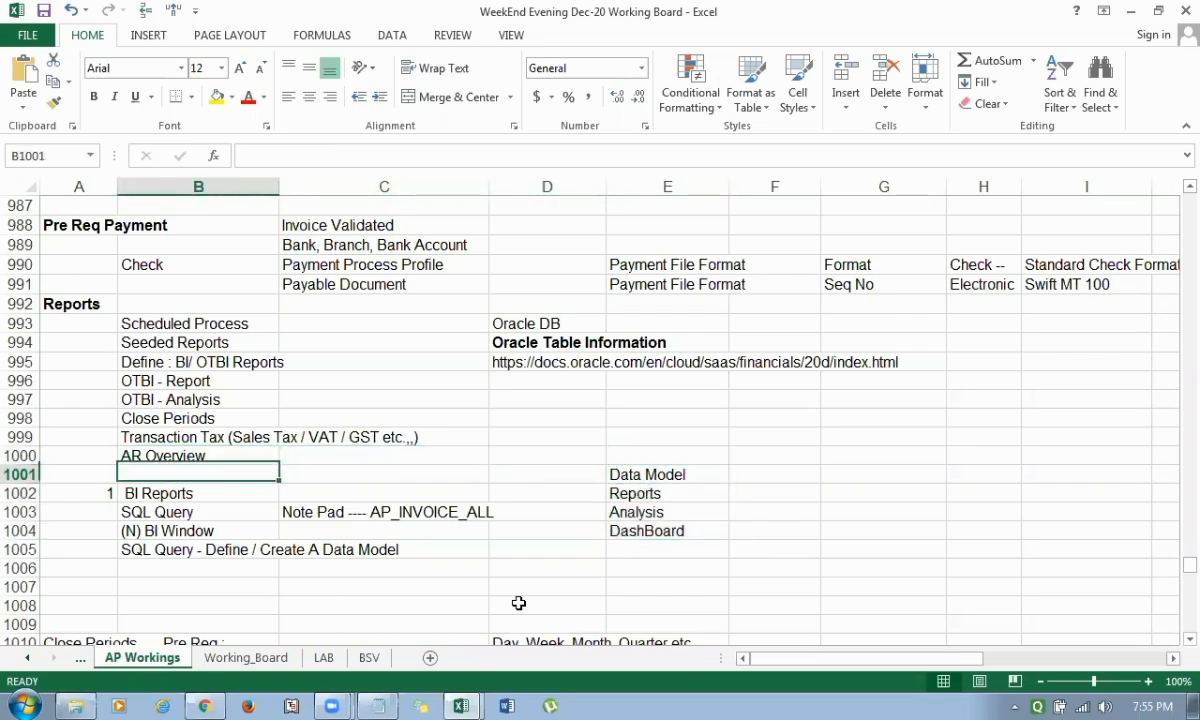
{"action": "key", "text": "Right"}
{"action": "key", "text": "Right"}
{"action": "key", "text": "Right"}
{"action": "key", "text": "Right"}
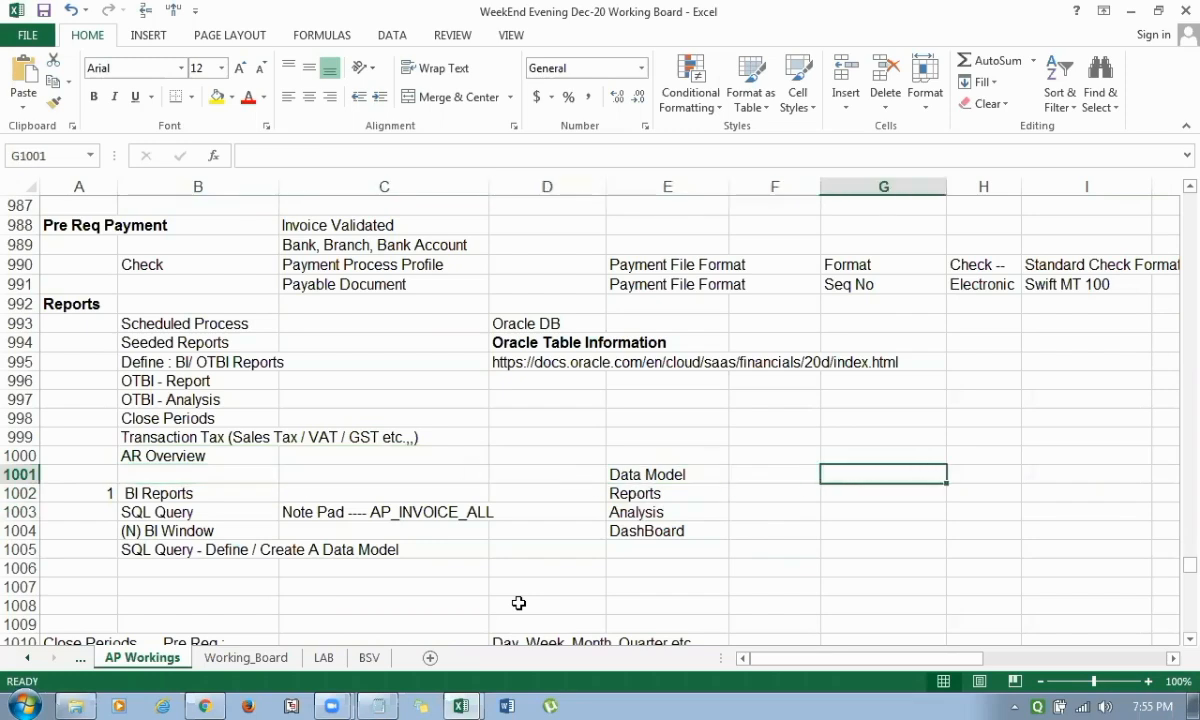
{"action": "type", "text": "Application"}
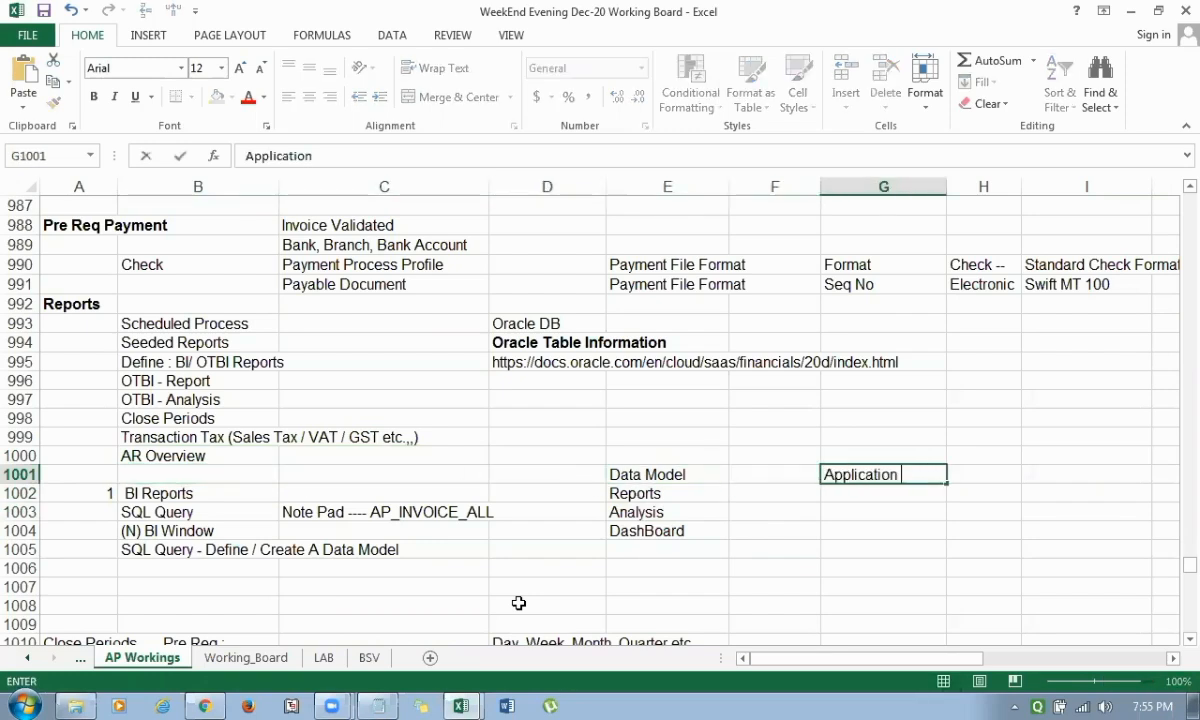
{"action": "type", "text": " Implementation Co"}
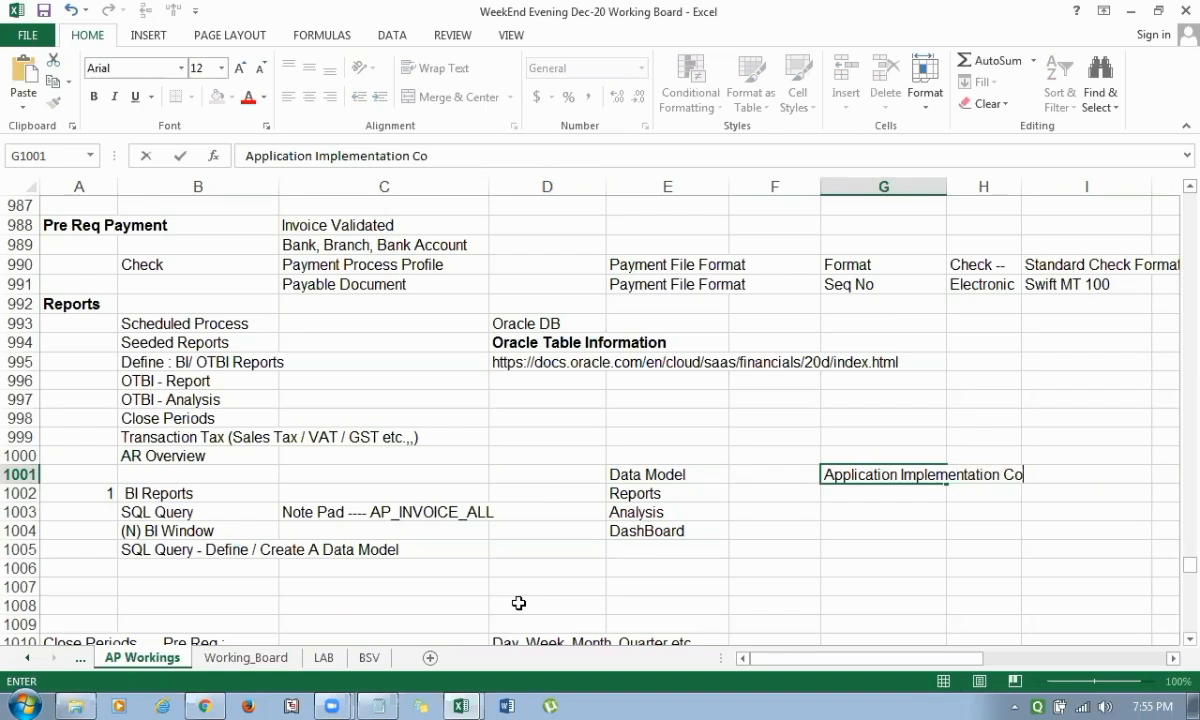
{"action": "type", "text": "nsulatnt"}
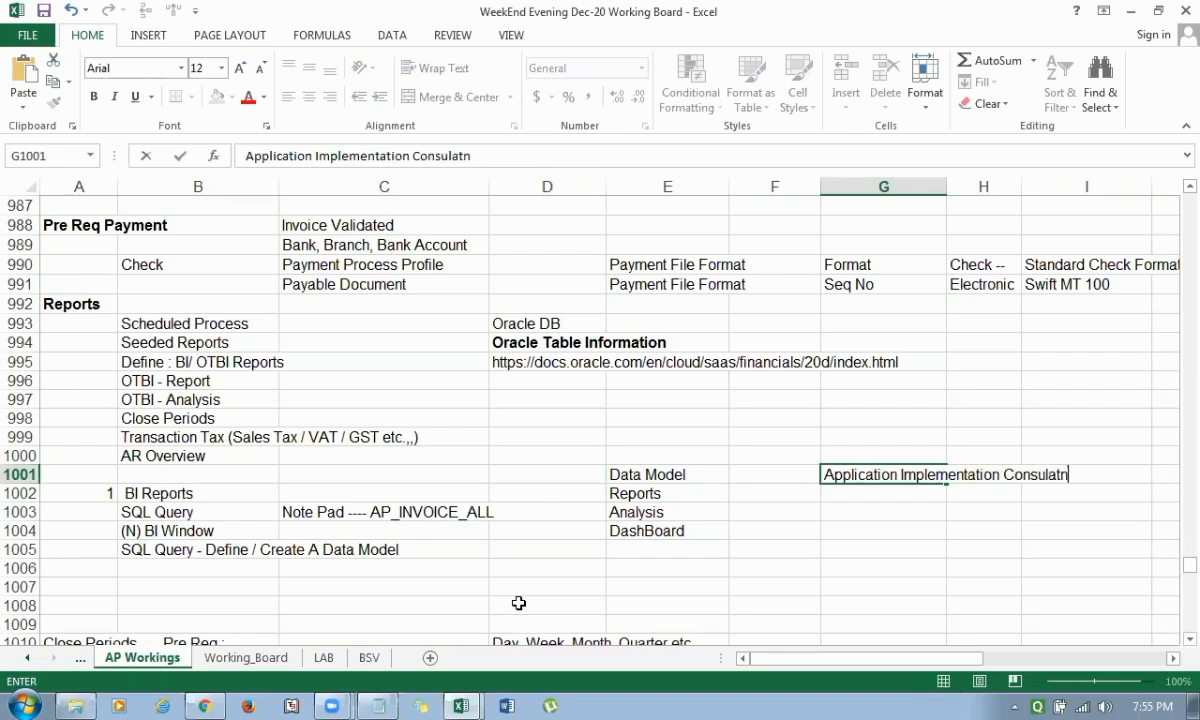
{"action": "key", "text": "BackSpace"}
{"action": "key", "text": "BackSpace"}
{"action": "key", "text": "BackSpace"}
{"action": "key", "text": "BackSpace"}
{"action": "type", "text": "tant"}
{"action": "key", "text": "Return"}
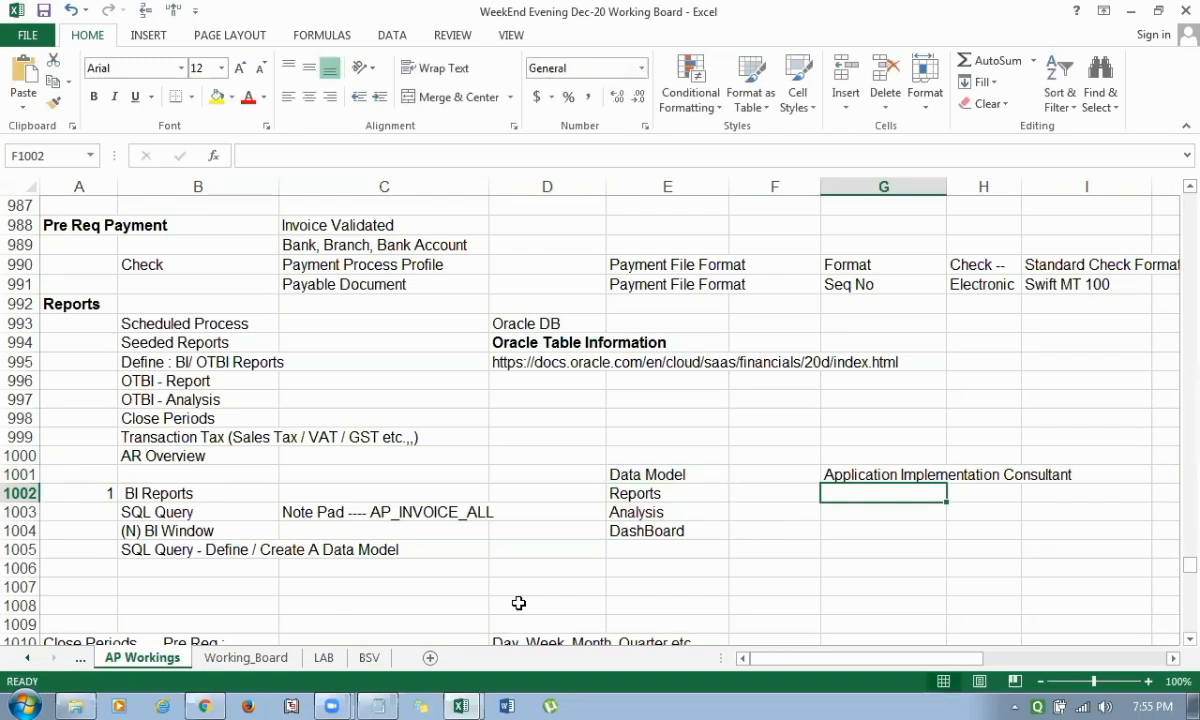
Add the label Seed Job in cell F1002, beside the Reports entry.
{"action": "key", "text": "Left"}
{"action": "type", "text": "Seed Job"}
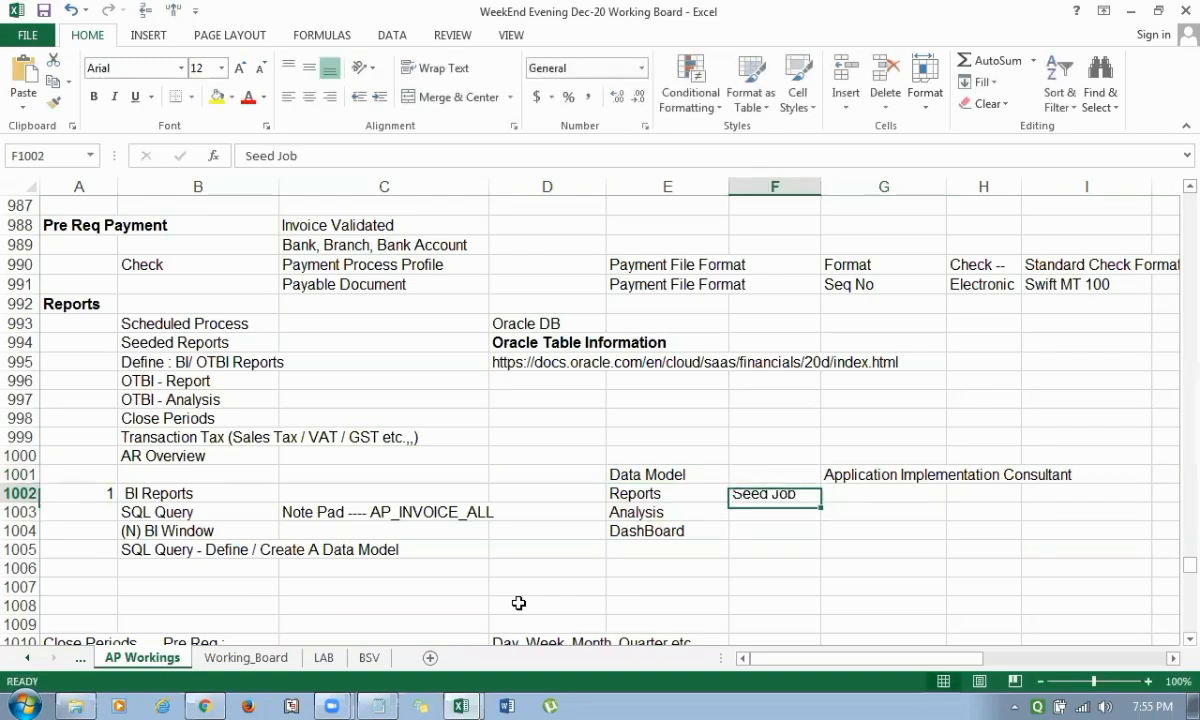
{"action": "key", "text": "Right"}
{"action": "key", "text": "Down"}
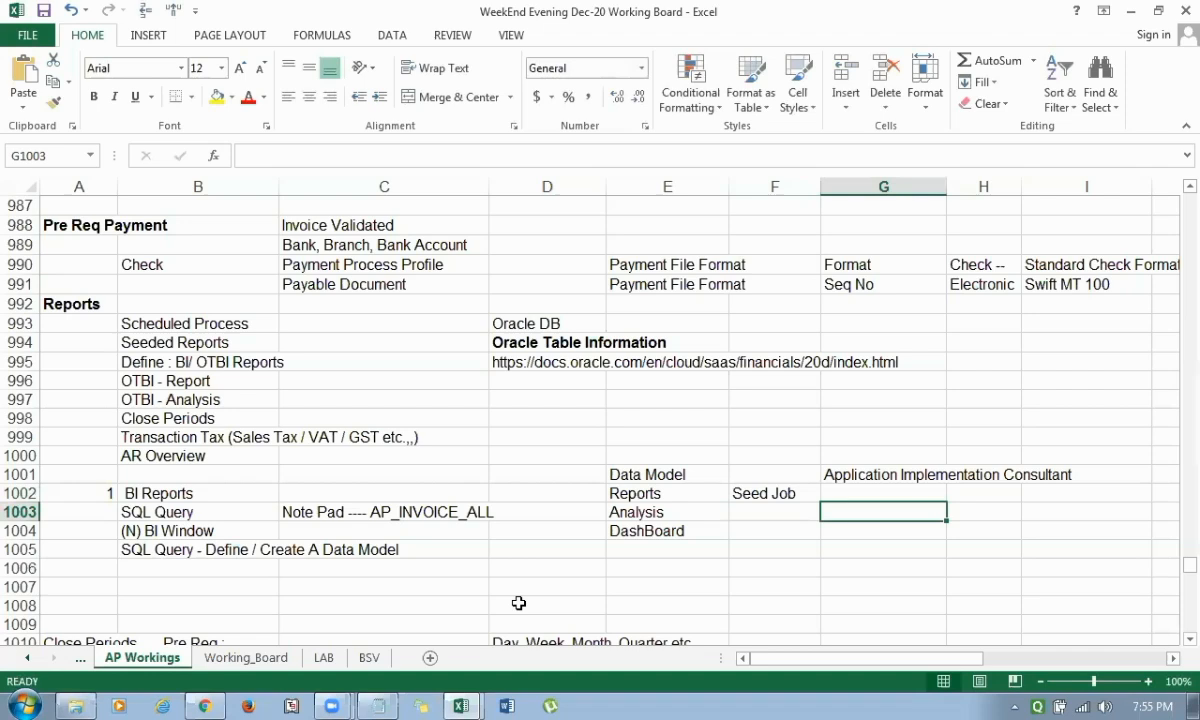
Number the rows under Seed Job 1, 2 and 3 in cells F1003:F1005.
{"action": "key", "text": "Left"}
{"action": "type", "text": "1"}
{"action": "key", "text": "Down"}
{"action": "type", "text": "2"}
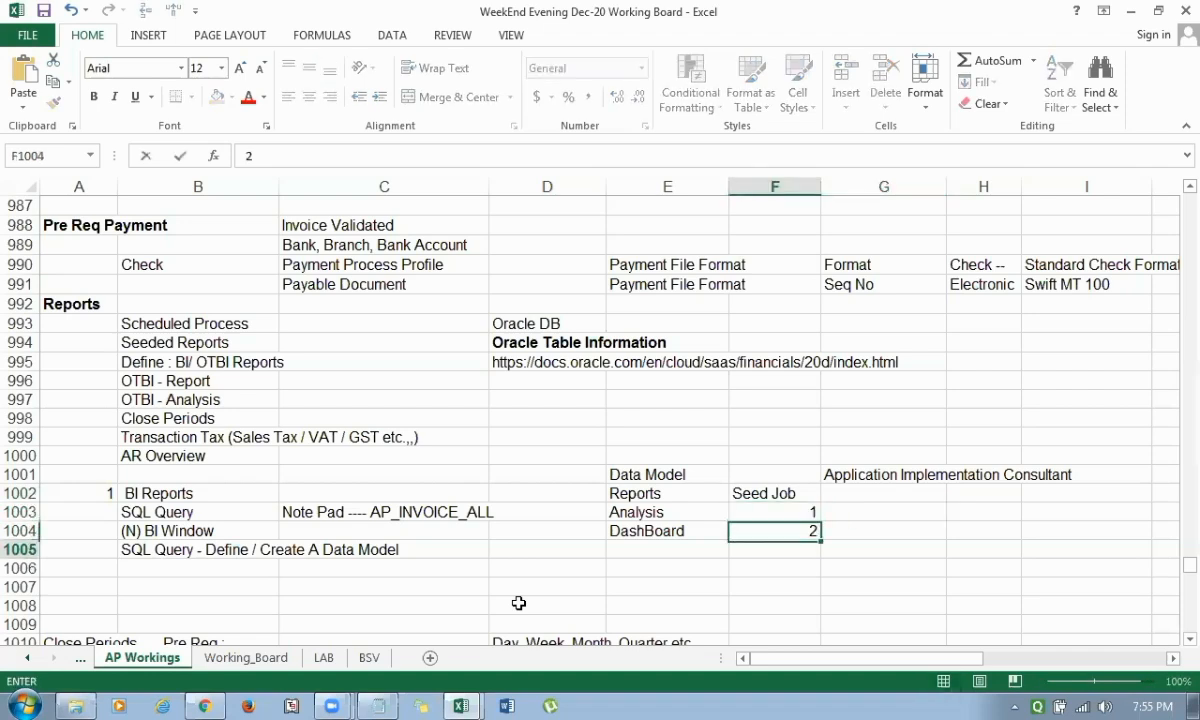
{"action": "key", "text": "Down"}
{"action": "type", "text": "3"}
{"action": "key", "text": "Right"}
{"action": "key", "text": "Up"}
{"action": "key", "text": "Up"}
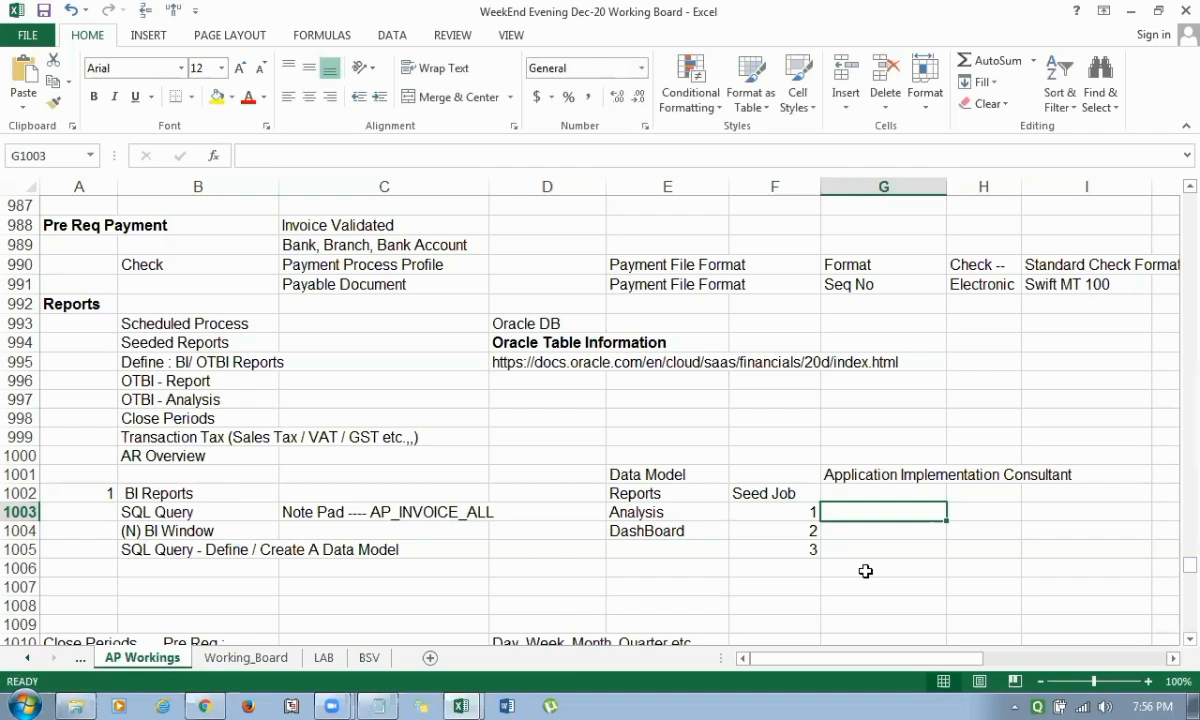
Enter BI Administrator in G1003 as the first seeded job role.
{"action": "type", "text": "BI"}
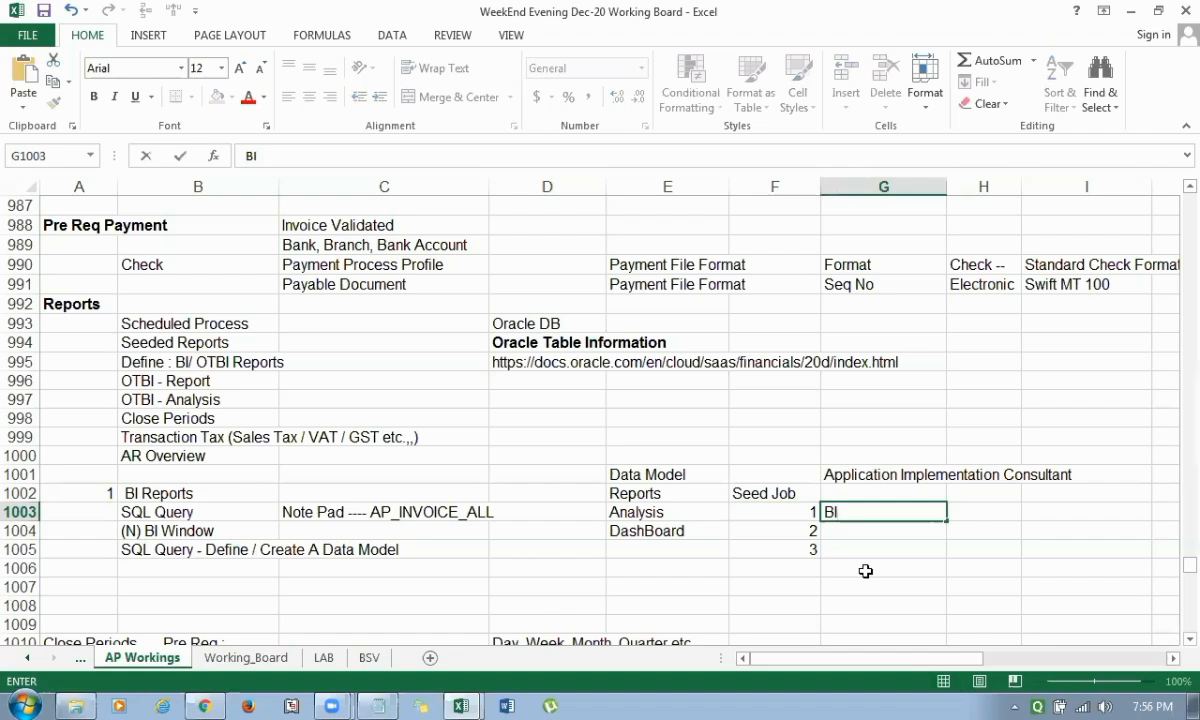
{"action": "type", "text": "Adm"}
{"action": "type", "text": "inistrat"}
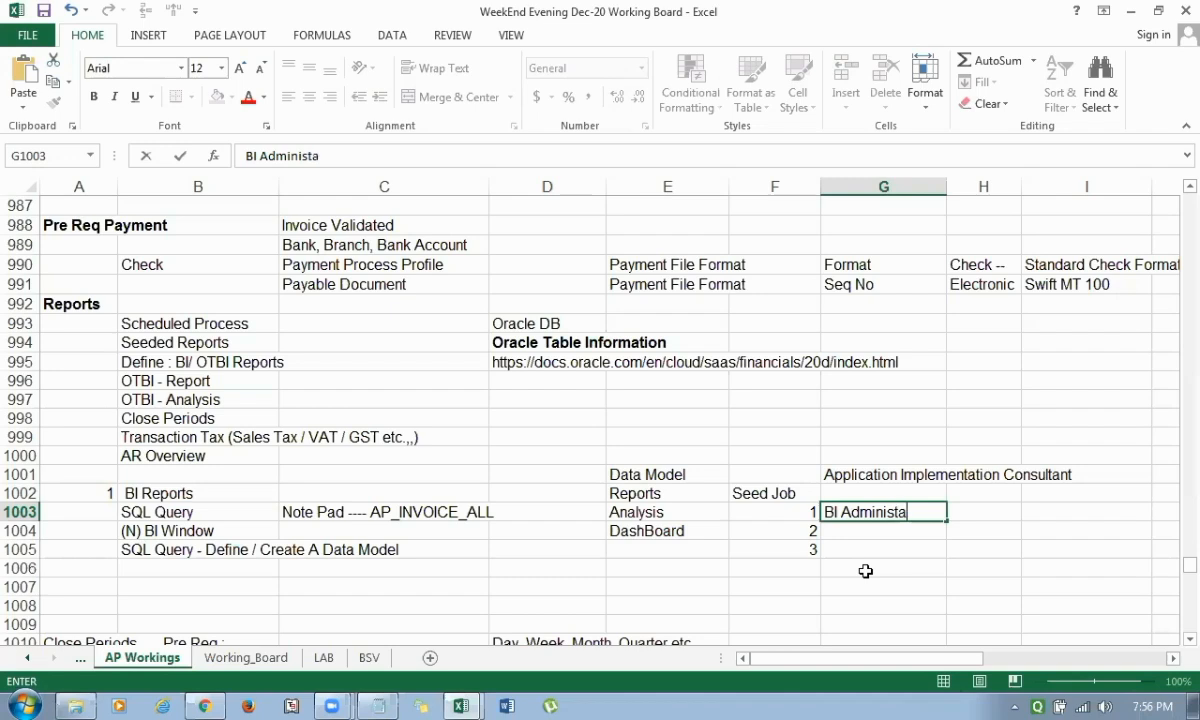
{"action": "type", "text": "or"}
{"action": "key", "text": "Return"}
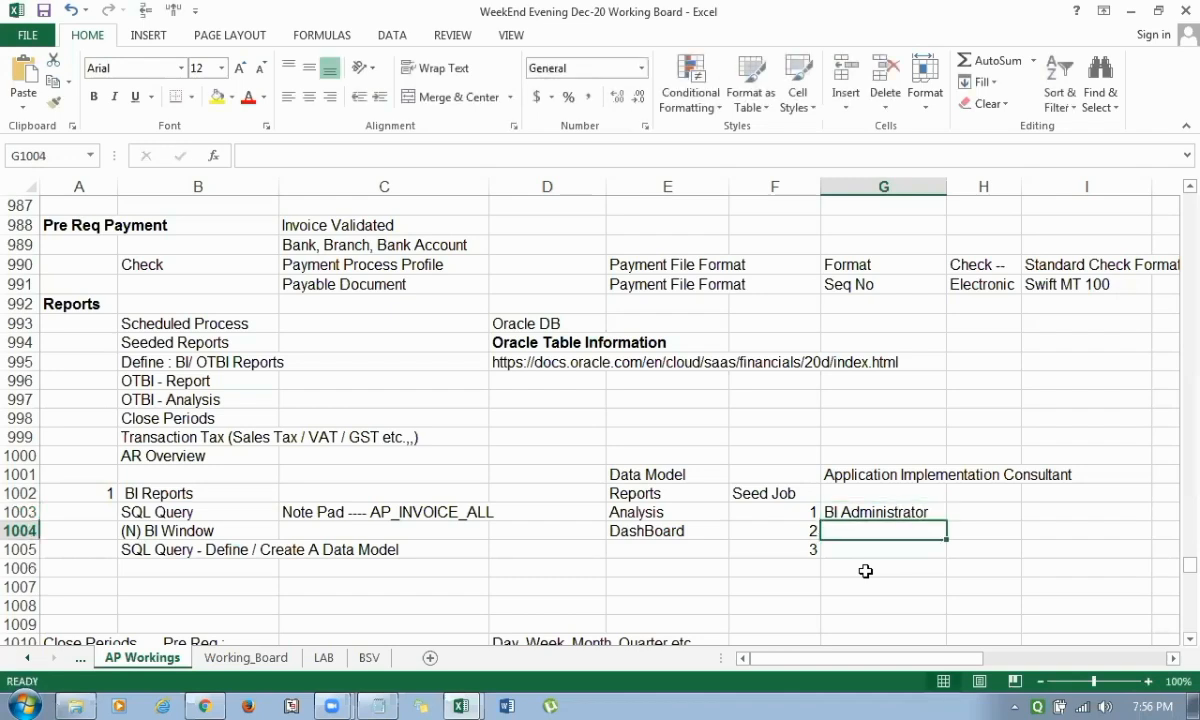
Add BI Author in G1004 and BI Consumer in G1005 as the second and third job roles.
{"action": "type", "text": "BI "}
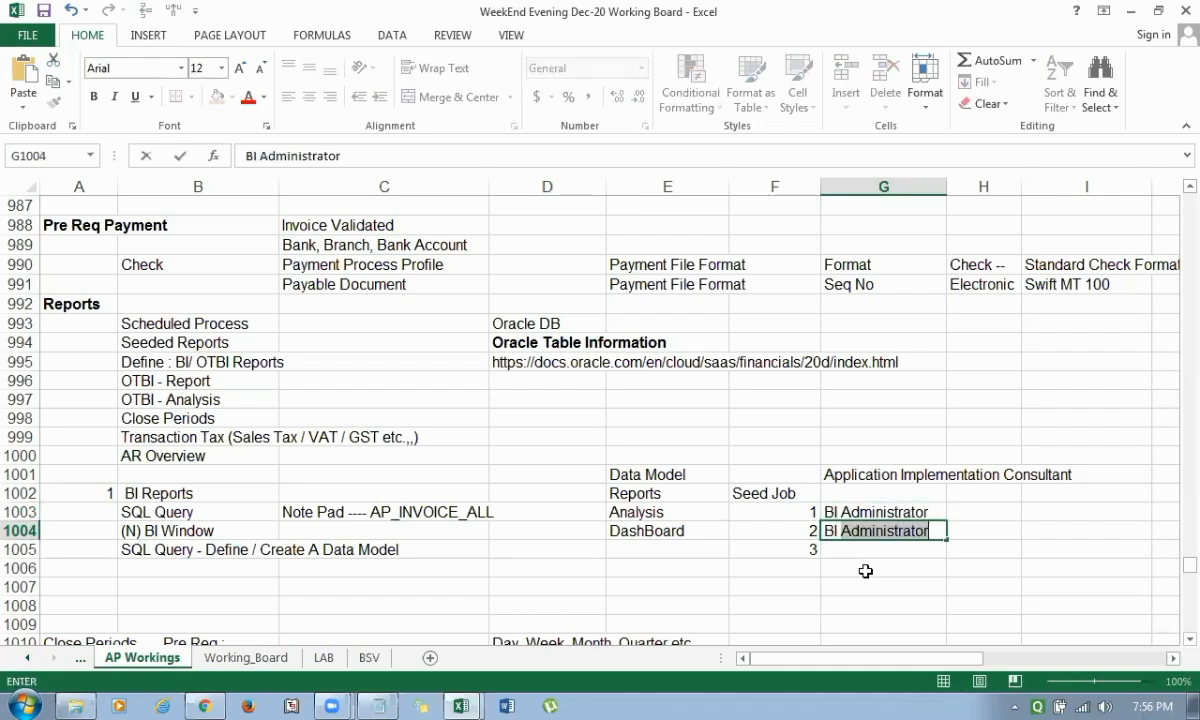
{"action": "type", "text": "Author"}
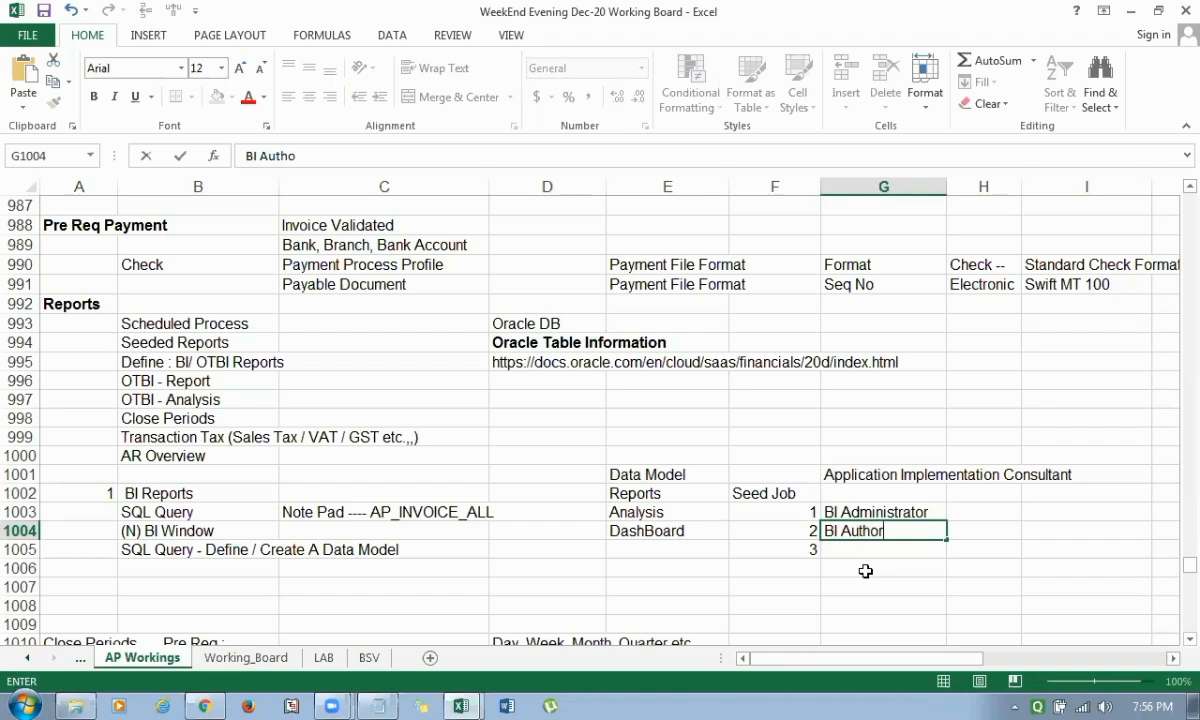
{"action": "key", "text": "Return"}
{"action": "type", "text": "BI"}
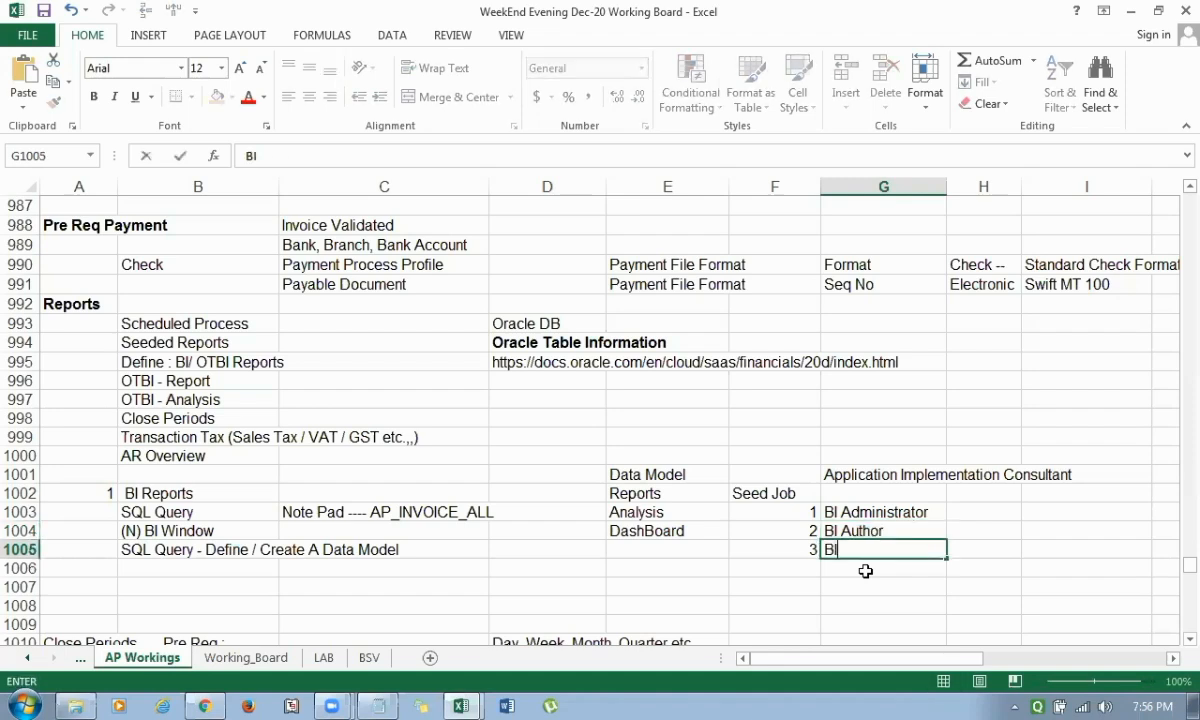
{"action": "type", "text": " Consumer"}
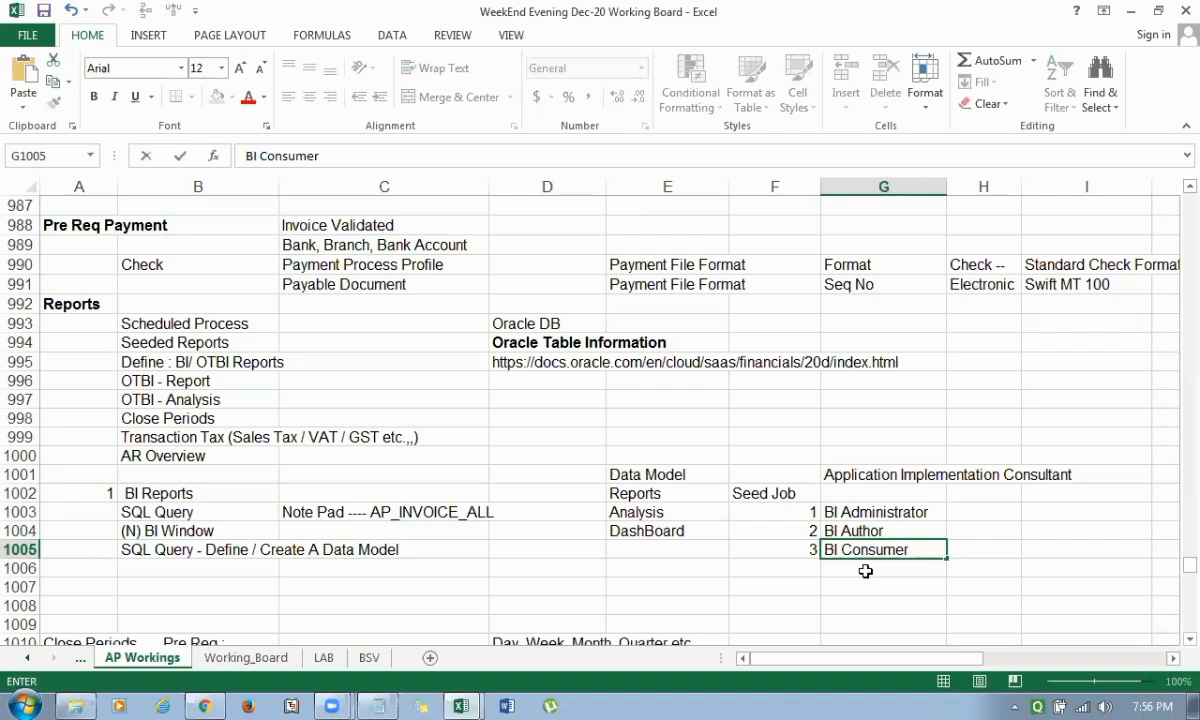
{"action": "key", "text": "Return"}
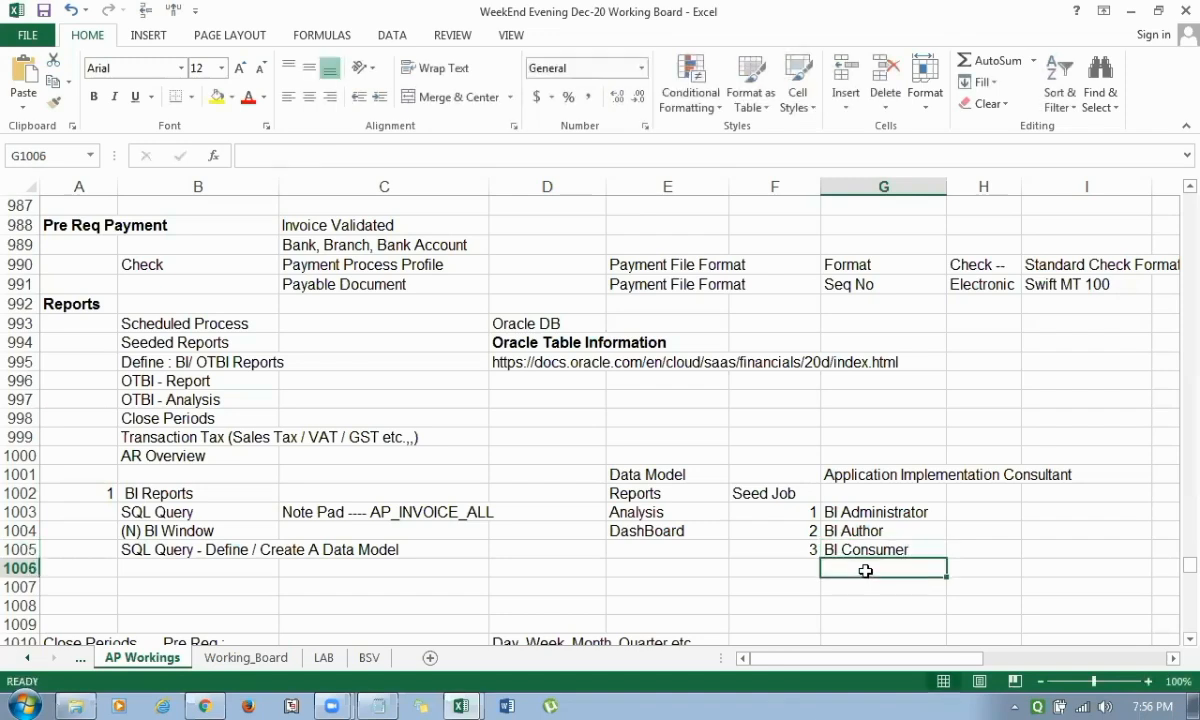
Highlight the three BI job roles in G1003:G1005 and return to Application Implementation Consultant in G1001.
{"action": "key", "text": "Up"}
{"action": "key", "text": "Up"}
{"action": "key", "text": "Up"}
{"action": "key", "text": "shift+Down"}
{"action": "key", "text": "shift+Down"}
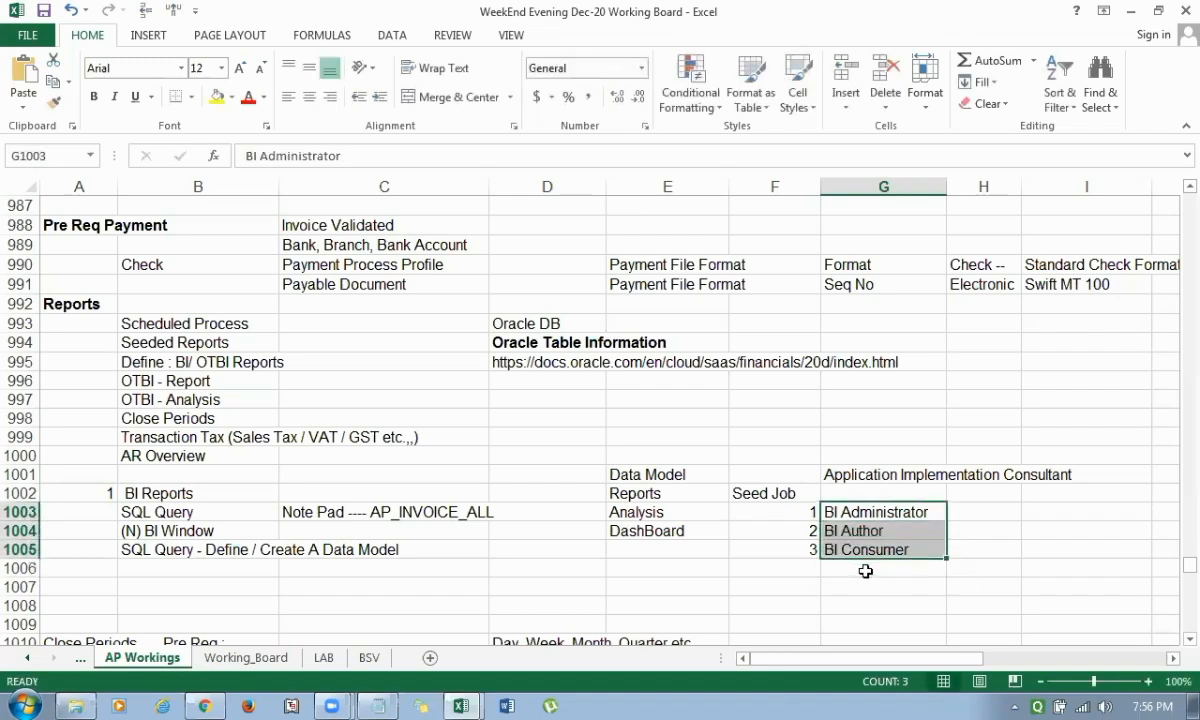
{"action": "key", "text": "Up"}
{"action": "key", "text": "Up"}
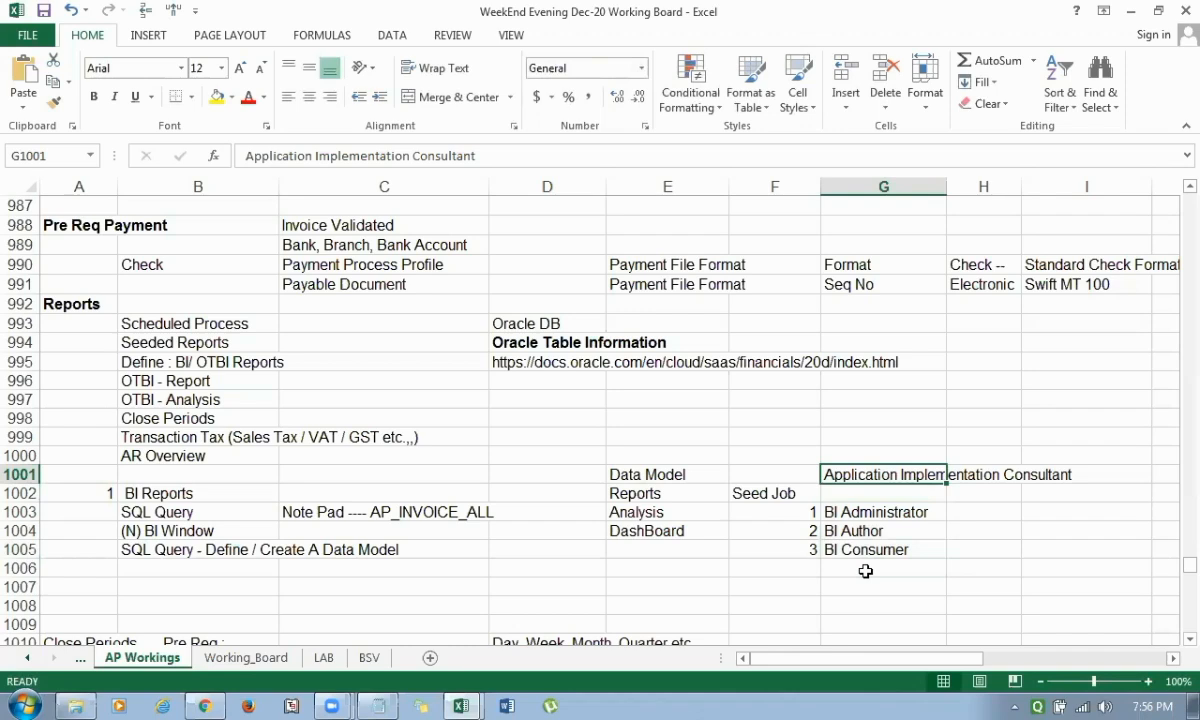
Describe the BI Consumer role as Use / Run in cell H1005.
{"action": "key", "text": "Down"}
{"action": "key", "text": "Down"}
{"action": "key", "text": "Down"}
{"action": "key", "text": "Down"}
{"action": "key", "text": "Right"}
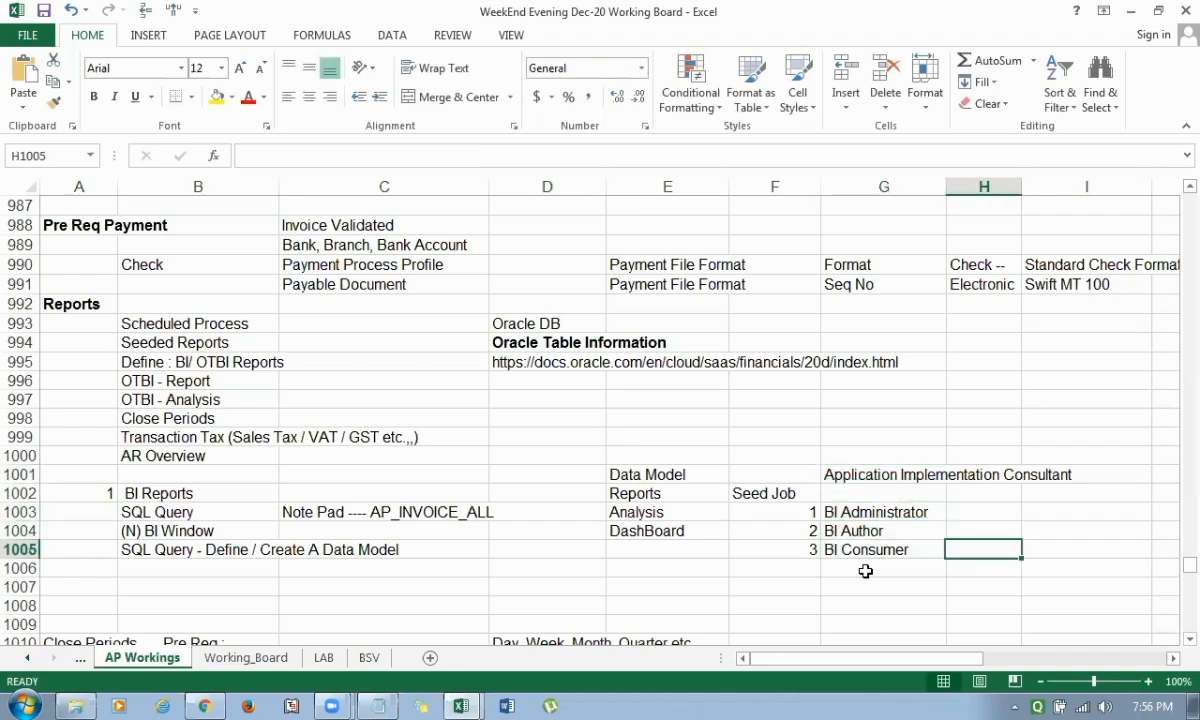
{"action": "type", "text": "Use"}
{"action": "key", "text": "Return"}
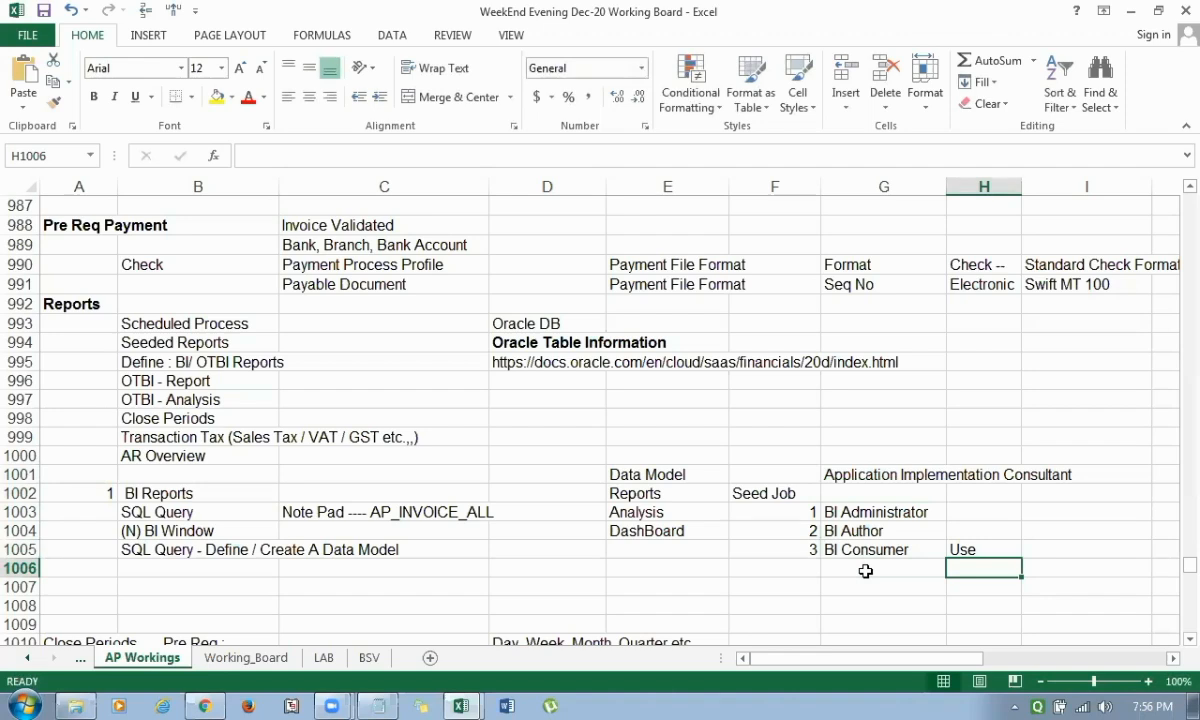
{"action": "key", "text": "Up"}
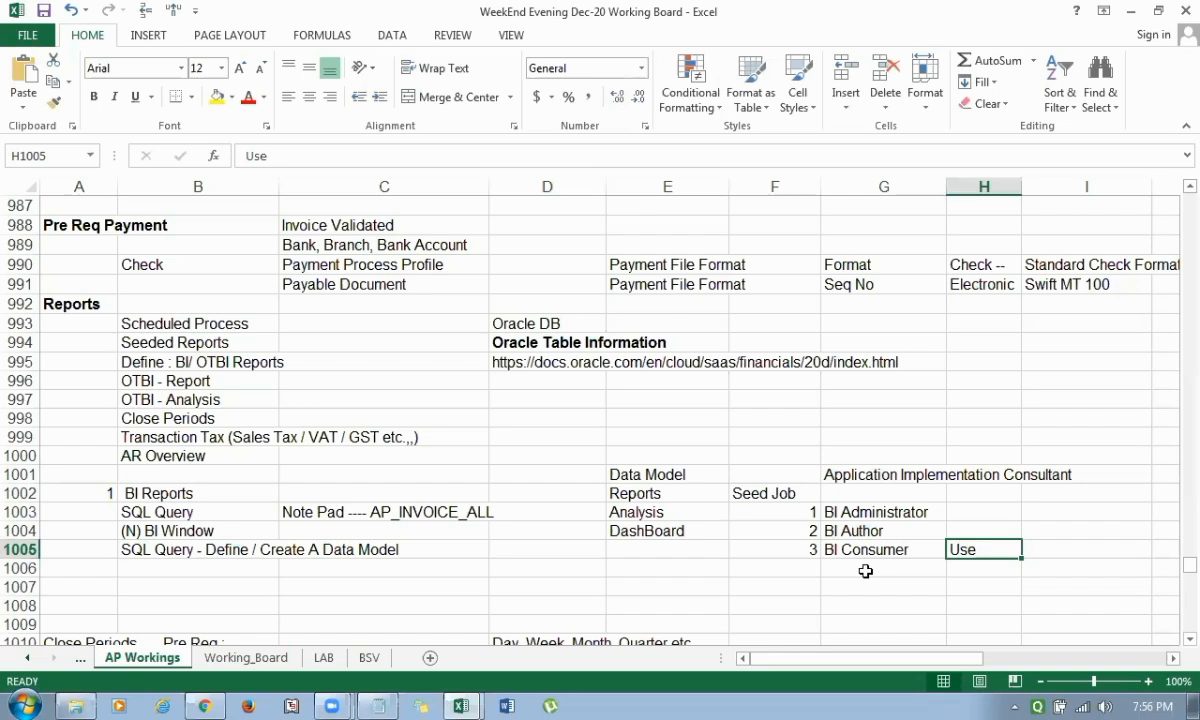
{"action": "key", "text": "F2"}
{"action": "type", "text": "/ Re"}
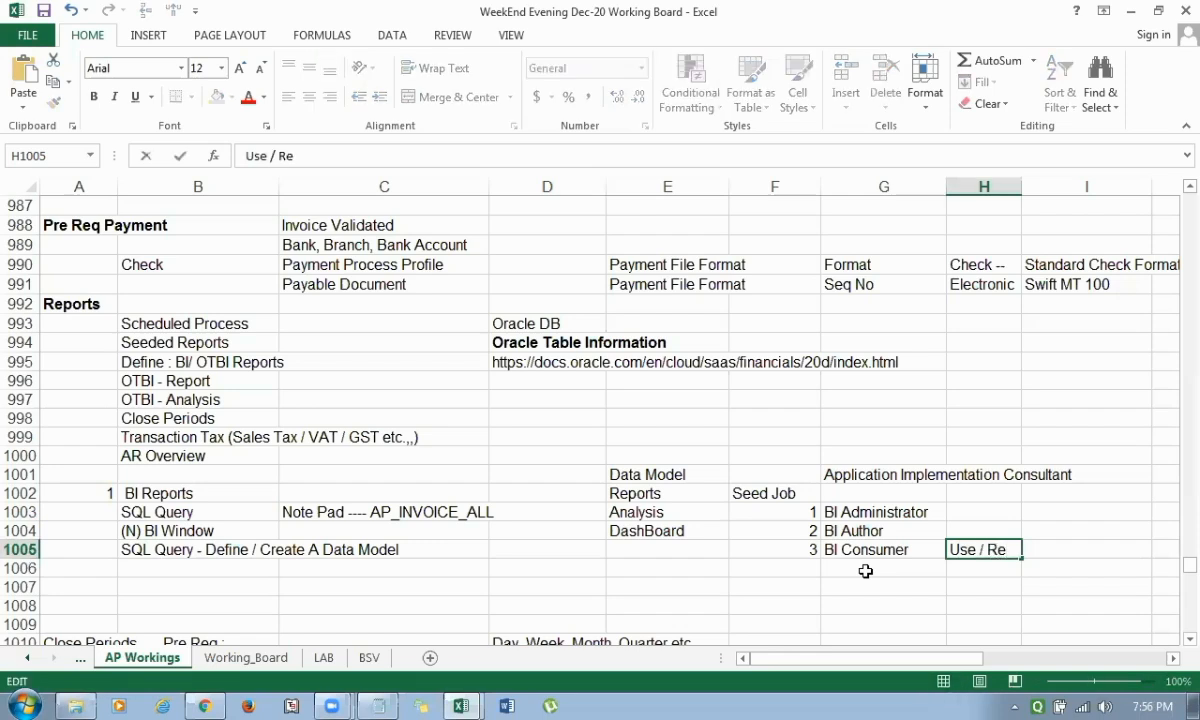
{"action": "key", "text": "BackSpace"}
{"action": "type", "text": "un"}
{"action": "key", "text": "Return"}
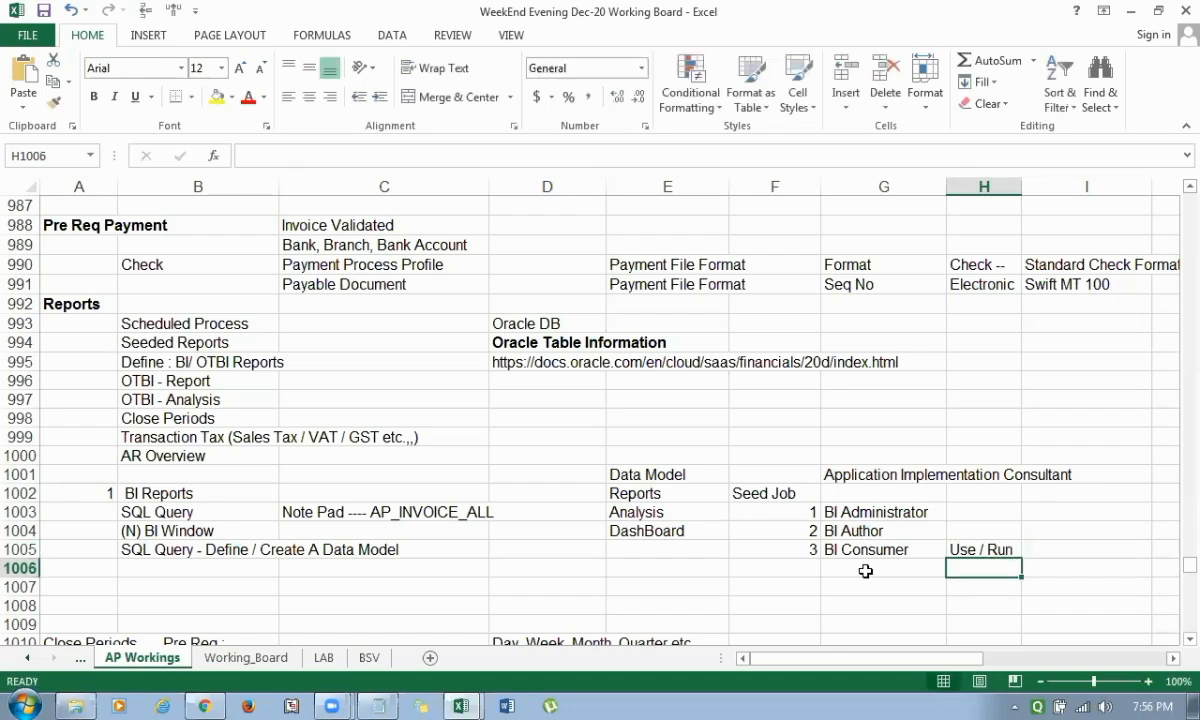
Replace the BI Consumer description in H1005 with View Run Report.
{"action": "key", "text": "Up"}
{"action": "type", "text": "V"}
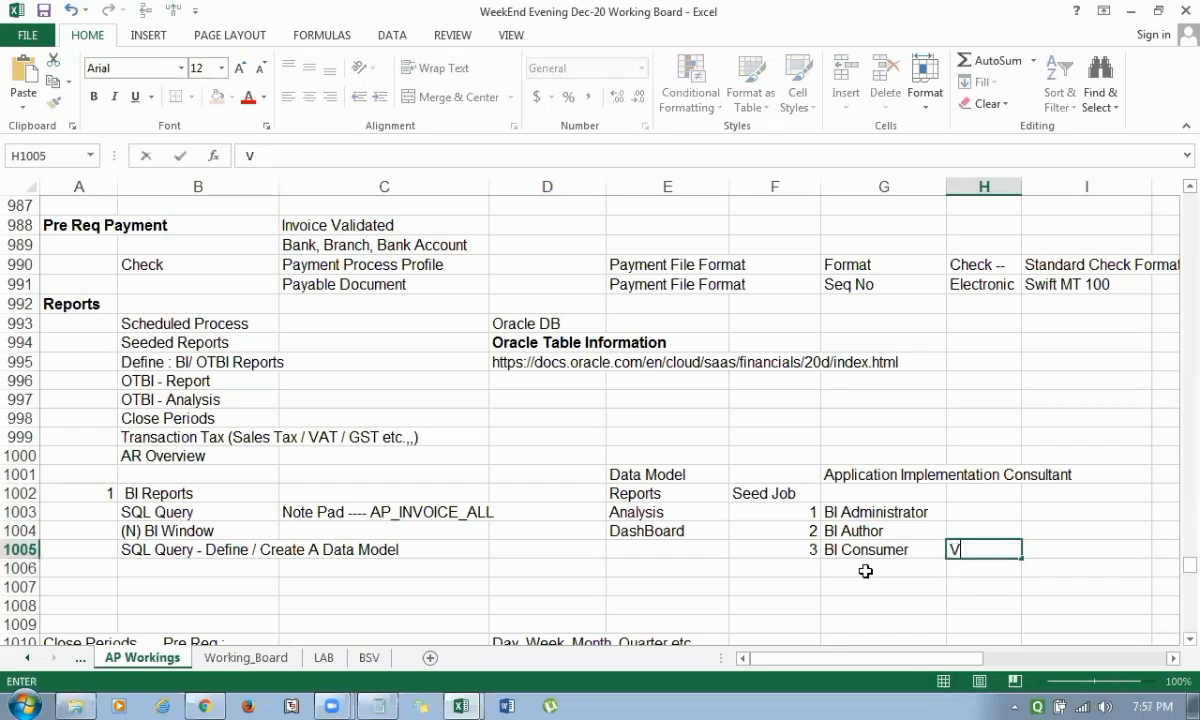
{"action": "type", "text": "iew Run Report"}
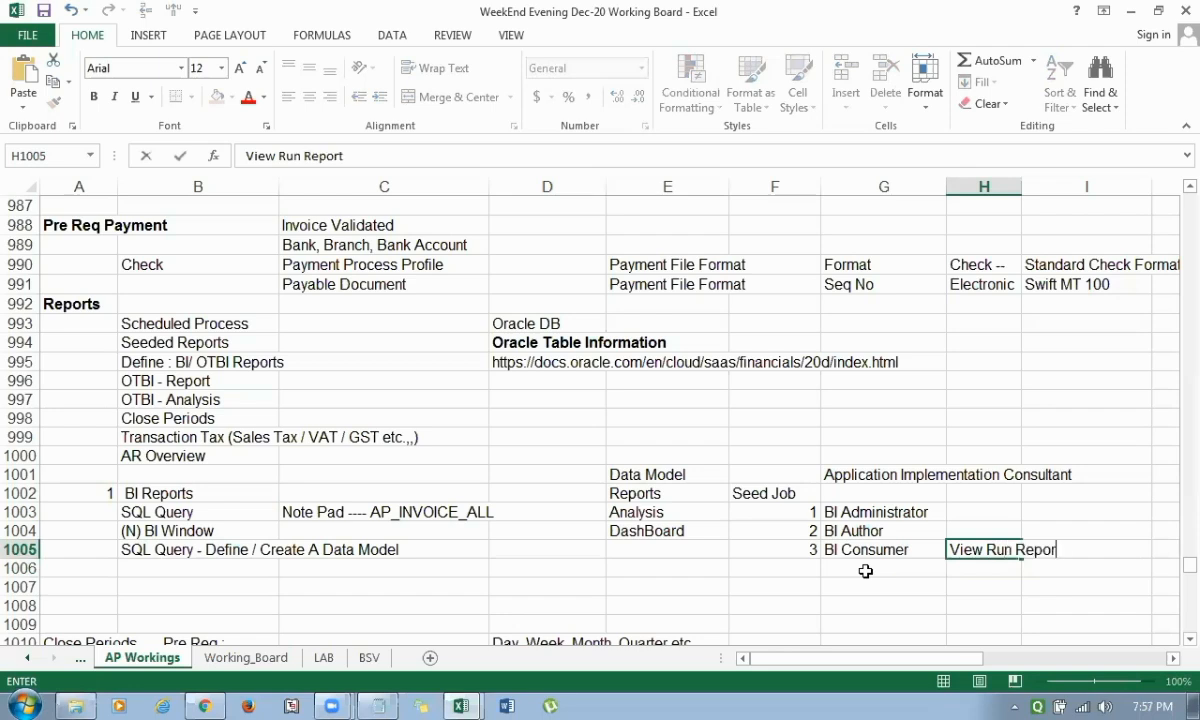
{"action": "key", "text": "Return"}
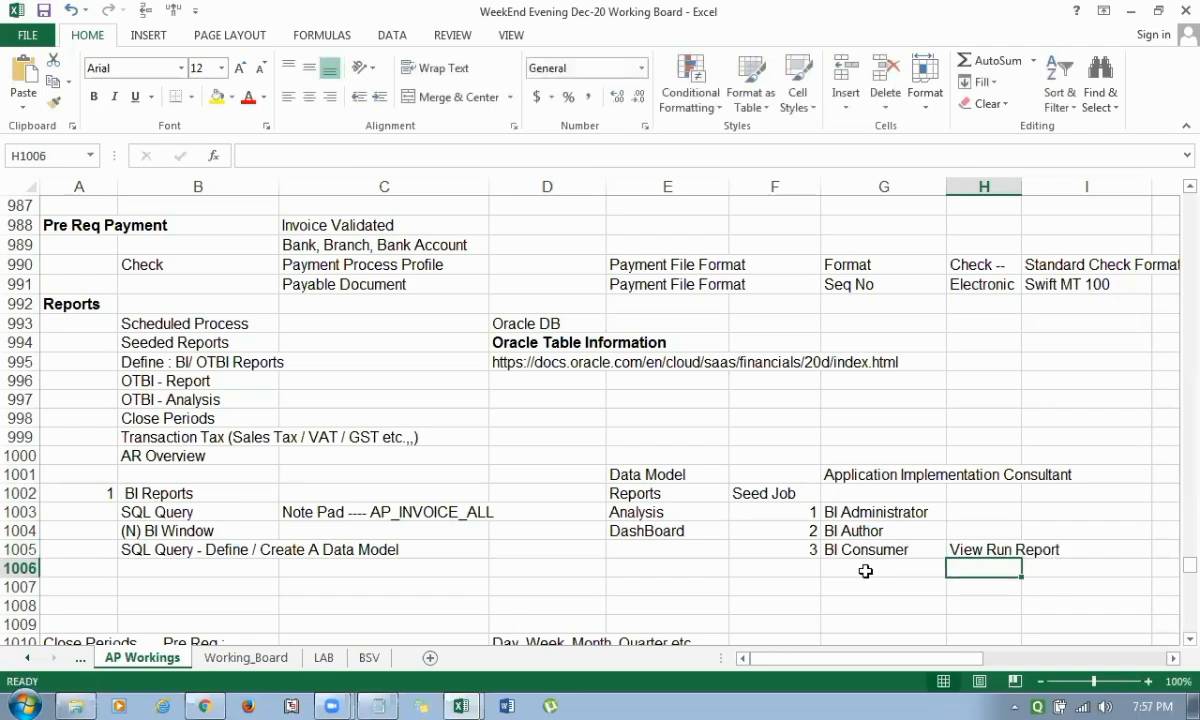
Describe the BI Author role as Create / Edit in cell H1004.
{"action": "key", "text": "Up"}
{"action": "key", "text": "Up"}
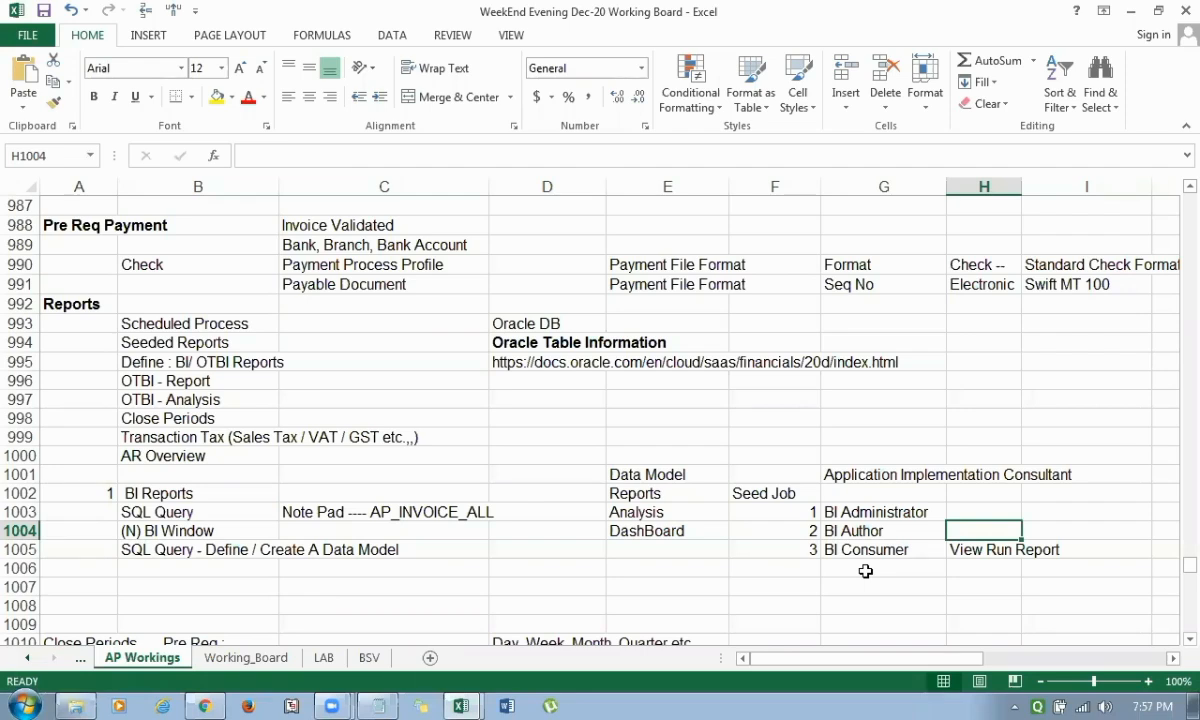
{"action": "type", "text": "Create / Edit"}
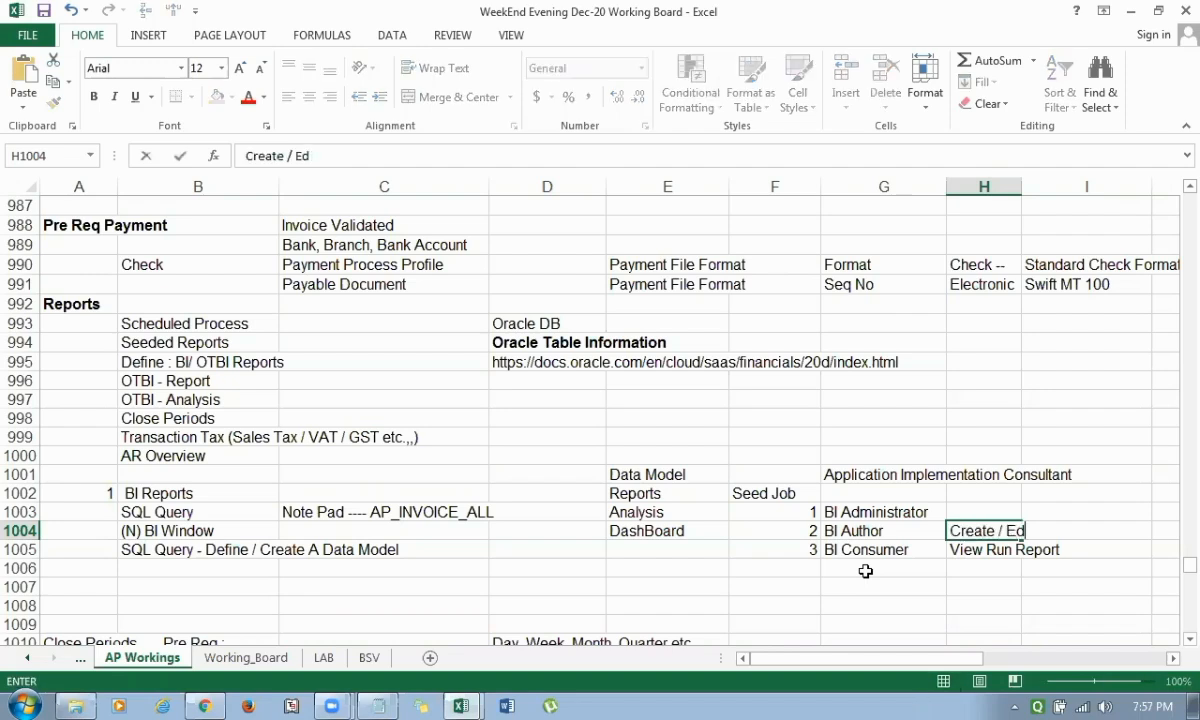
{"action": "key", "text": "Return"}
Describe the BI Administrator role as Permission in cell H1003.
{"action": "key", "text": "Up"}
{"action": "key", "text": "Up"}
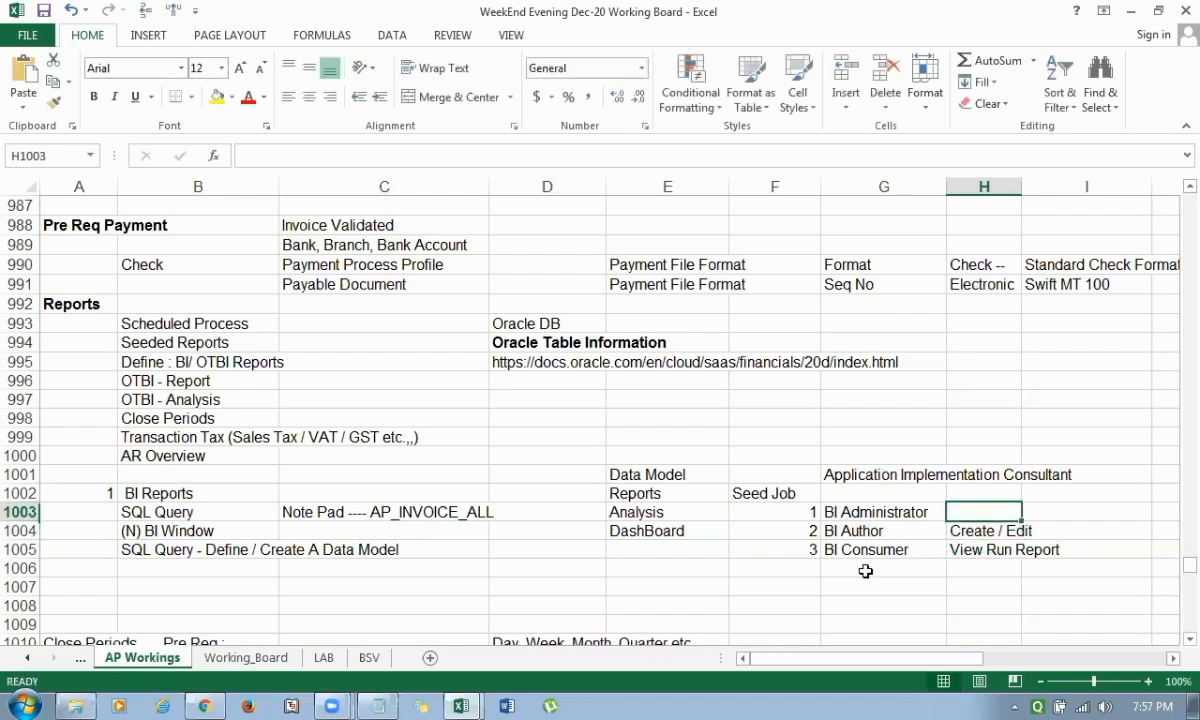
{"action": "type", "text": "Permission"}
{"action": "key", "text": "Return"}
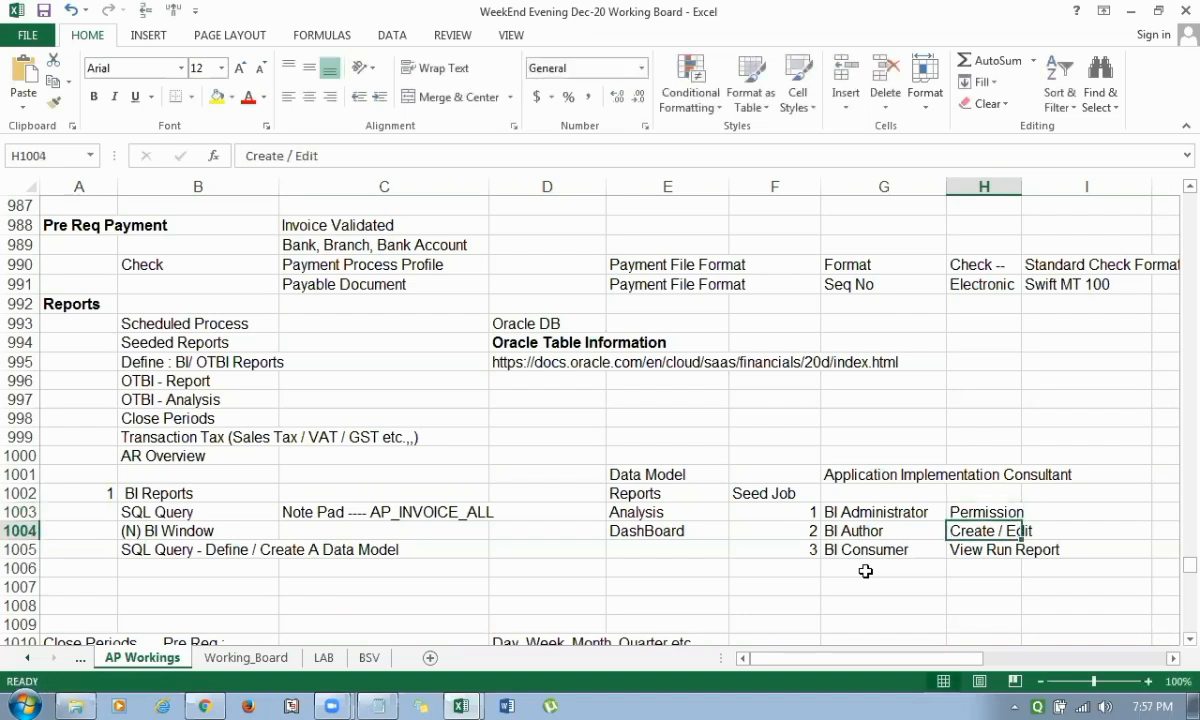
Review the BI roles and their descriptions in G1003:H1005, ending on Application Implementation Consultant in G1001.
{"action": "key", "text": "Left"}
{"action": "key", "text": "shift+Right"}
{"action": "key", "text": "shift+Down"}
{"action": "key", "text": "Up"}
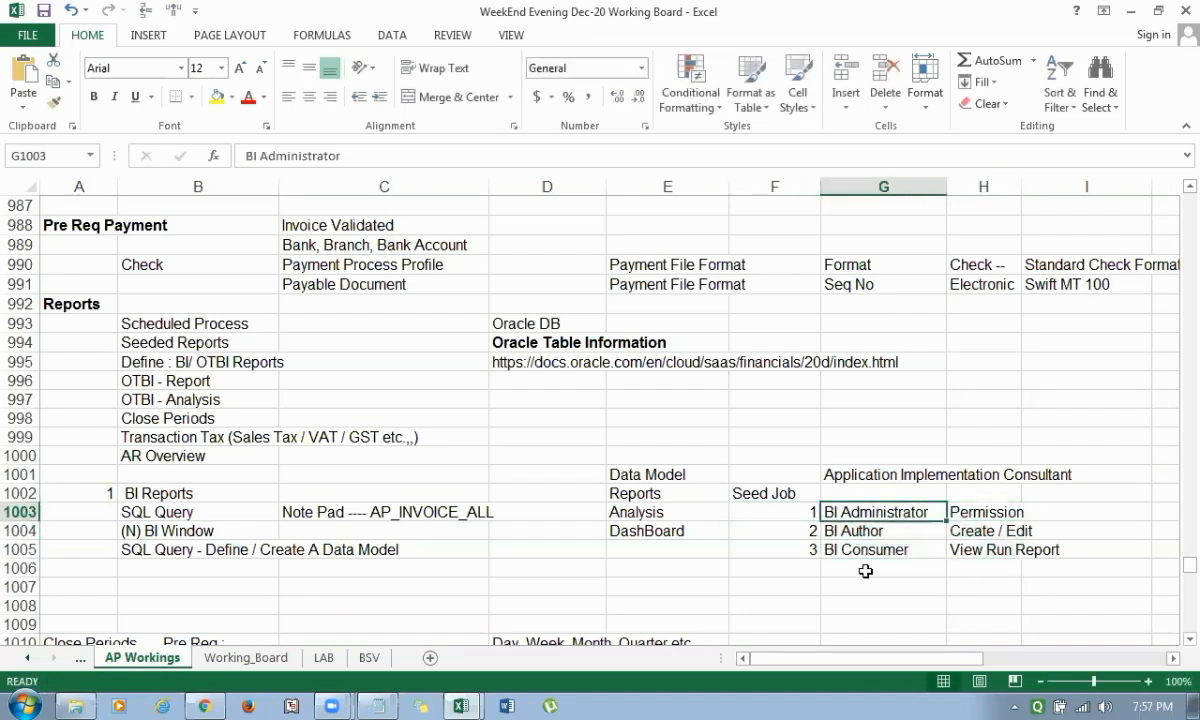
{"action": "key", "text": "Right"}
{"action": "key", "text": "Left"}
{"action": "key", "text": "shift+Down"}
{"action": "key", "text": "shift+Down"}
{"action": "key", "text": "Up"}
{"action": "key", "text": "Up"}
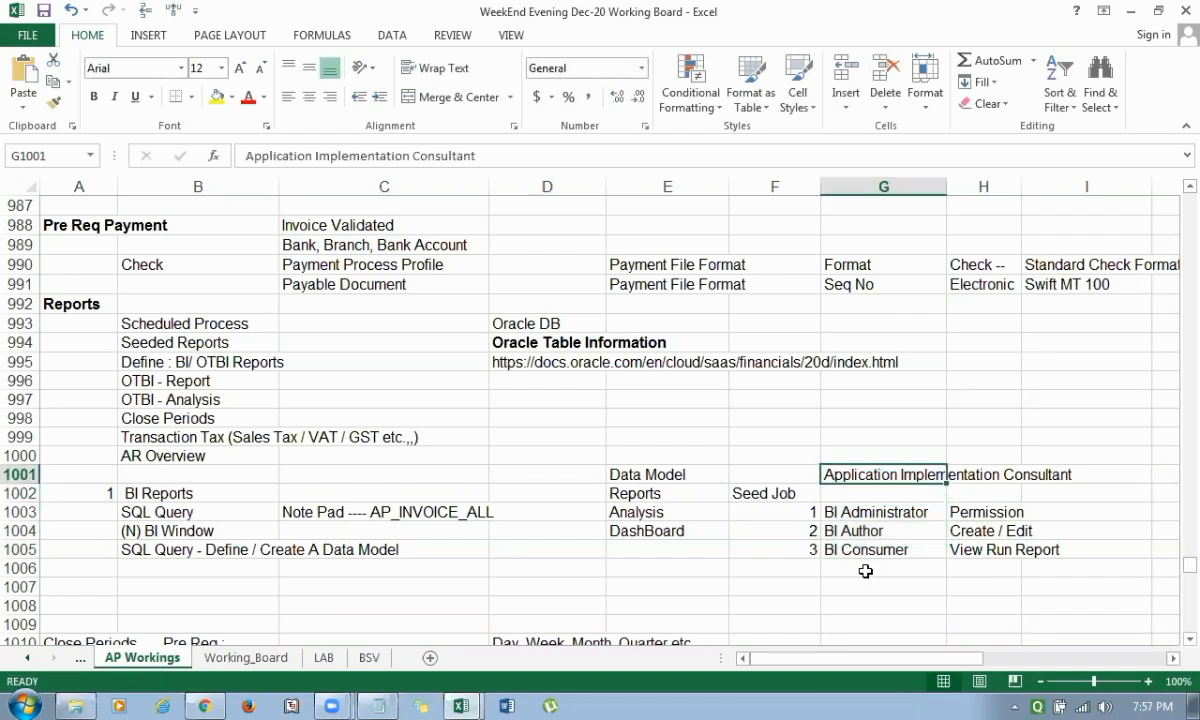
Switch to the Oracle Fusion home page in Chrome and open Reports and Analytics from the Tools group.
{"action": "key", "text": "super+d"}
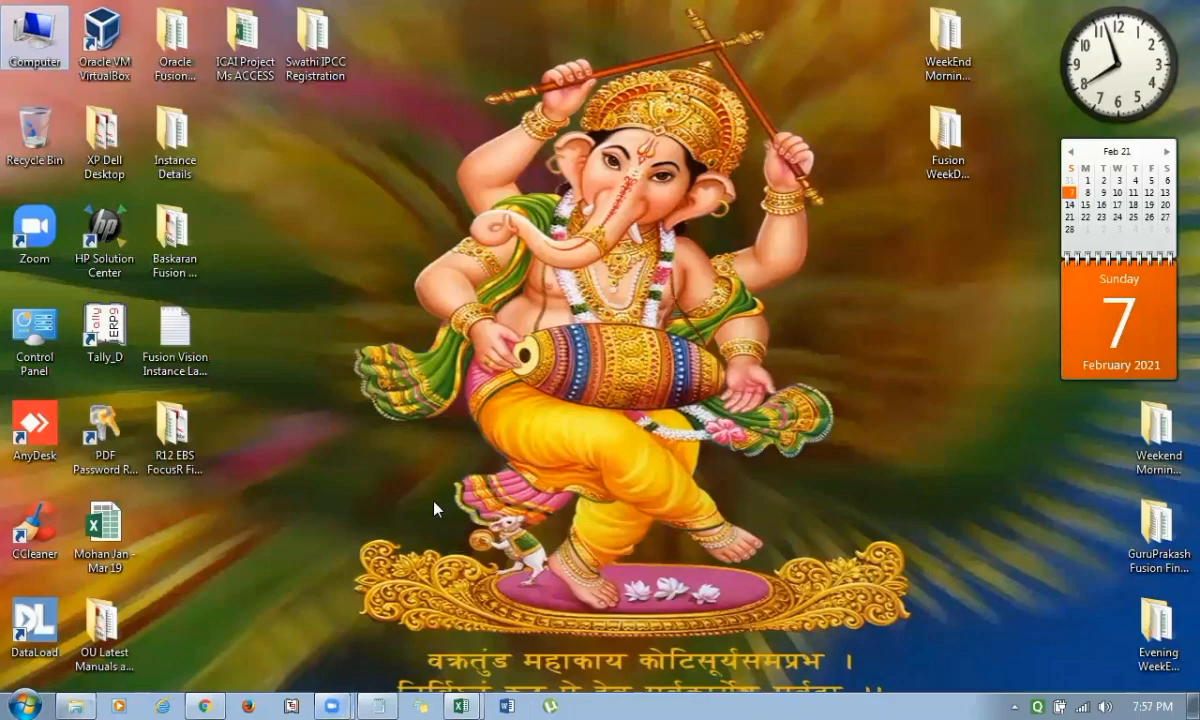
{"action": "key", "text": "alt+Tab"}
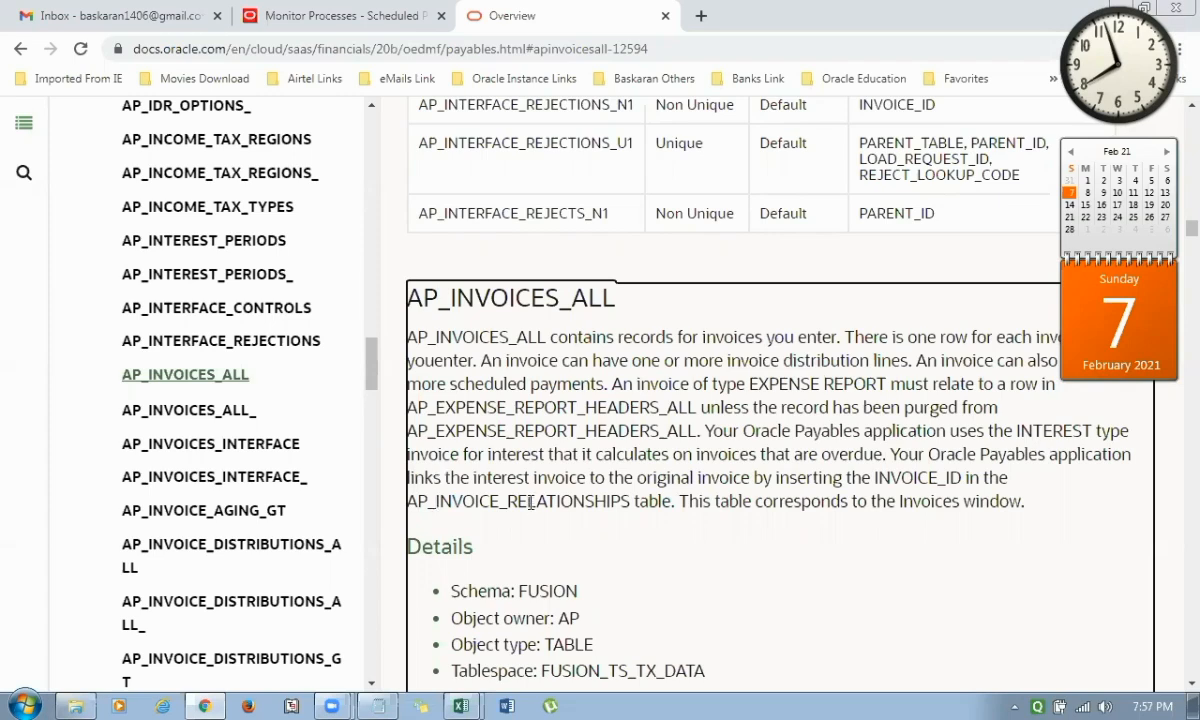
{"action": "scroll", "coordinate": [471, 554], "scroll_direction": "down", "scroll_amount": 1}
{"action": "scroll", "coordinate": [471, 554], "scroll_direction": "up", "scroll_amount": 2}
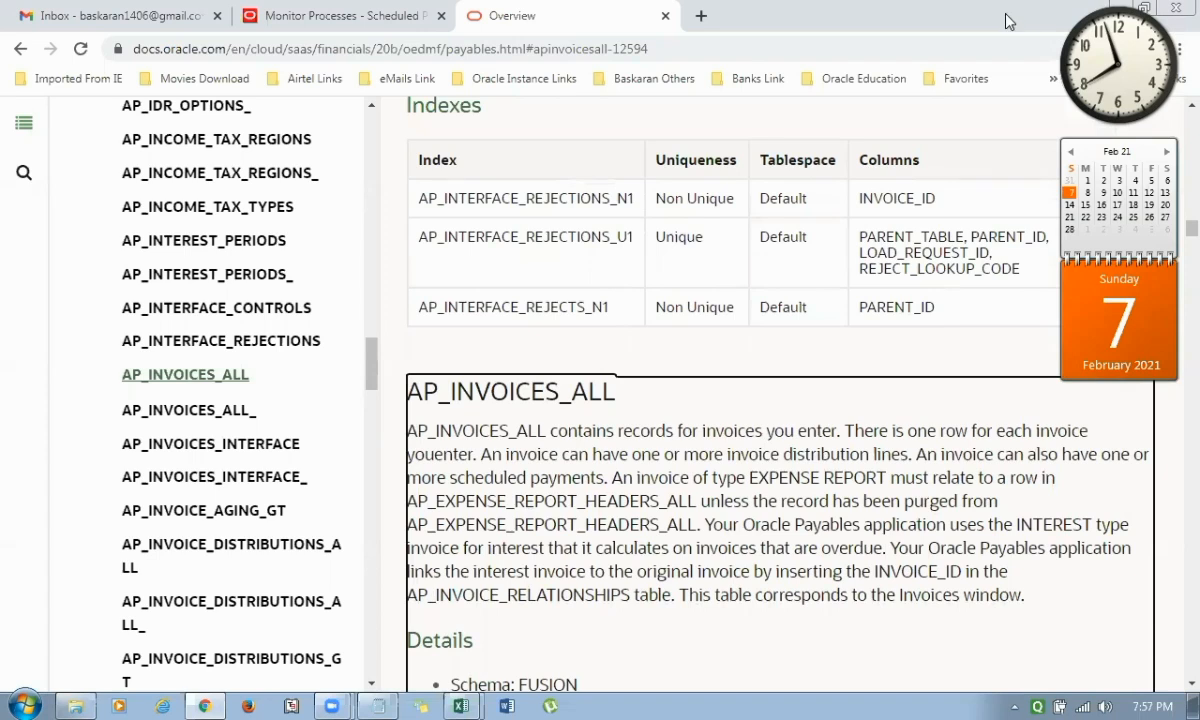
{"action": "key", "text": "alt+Tab"}
{"action": "key", "text": "alt+Tab"}
{"action": "left_click", "coordinate": [486, 576]}
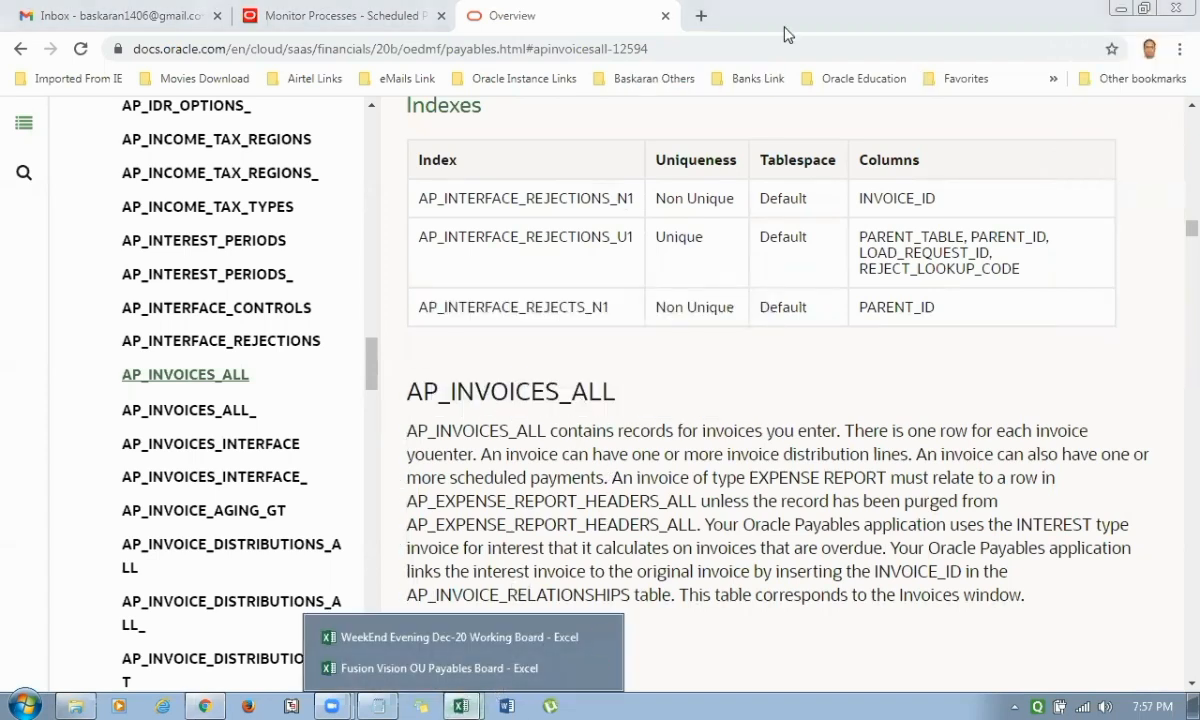
{"action": "left_click", "coordinate": [345, 18]}
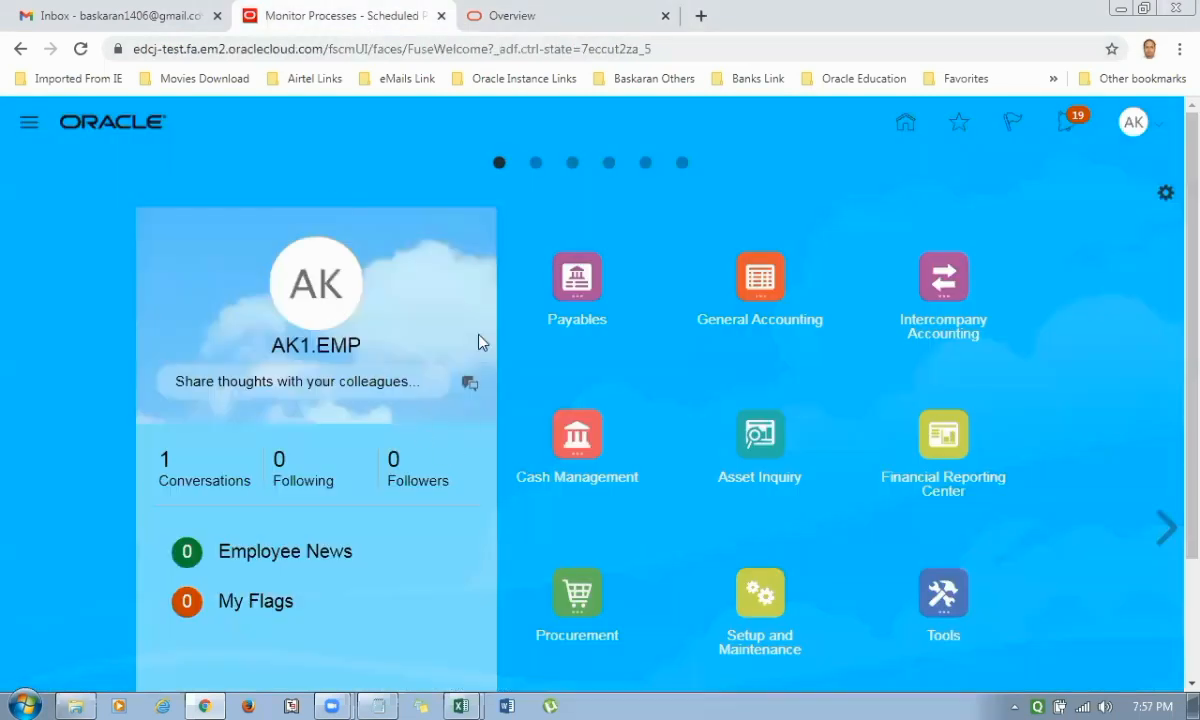
{"action": "scroll", "coordinate": [472, 400], "scroll_direction": "down", "scroll_amount": 1}
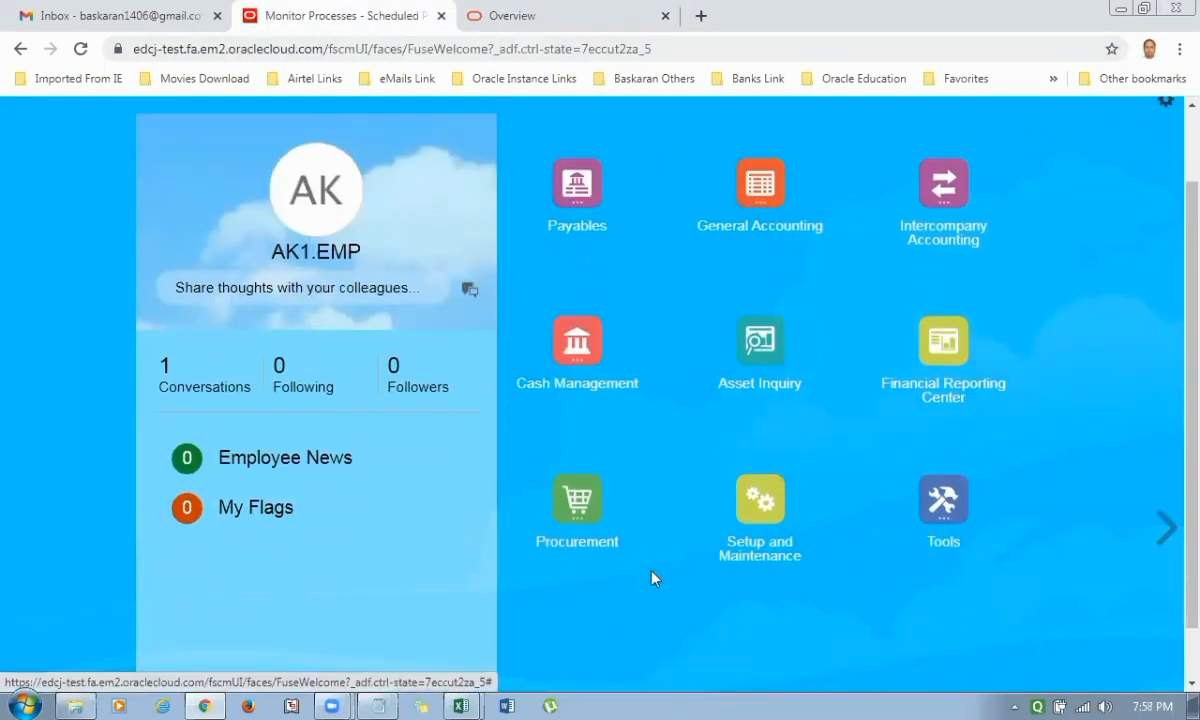
{"action": "left_click", "coordinate": [953, 504]}
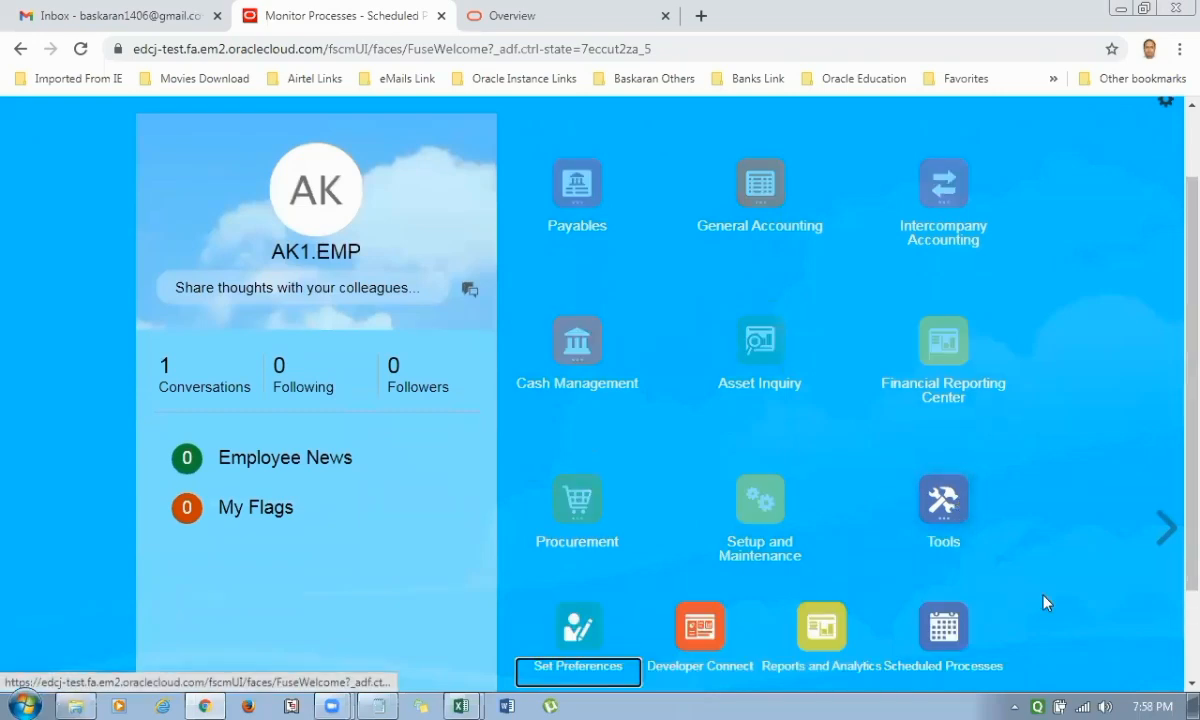
{"action": "scroll", "coordinate": [978, 600], "scroll_direction": "down", "scroll_amount": 1}
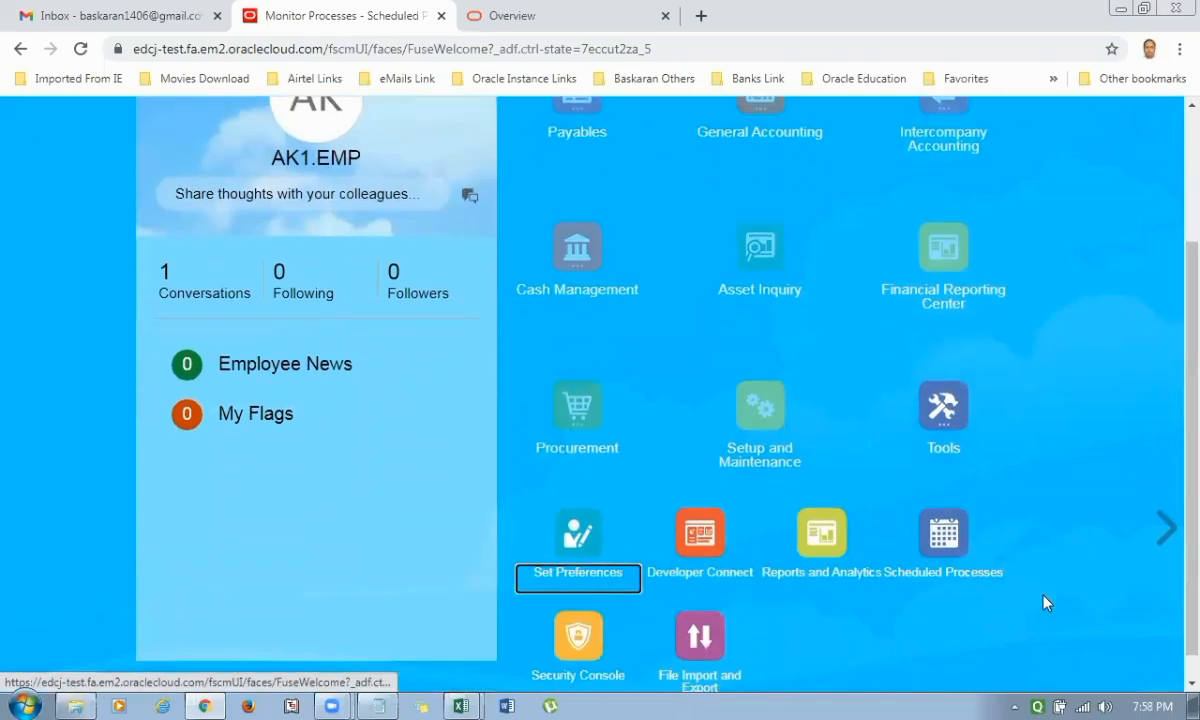
{"action": "left_click", "coordinate": [846, 609]}
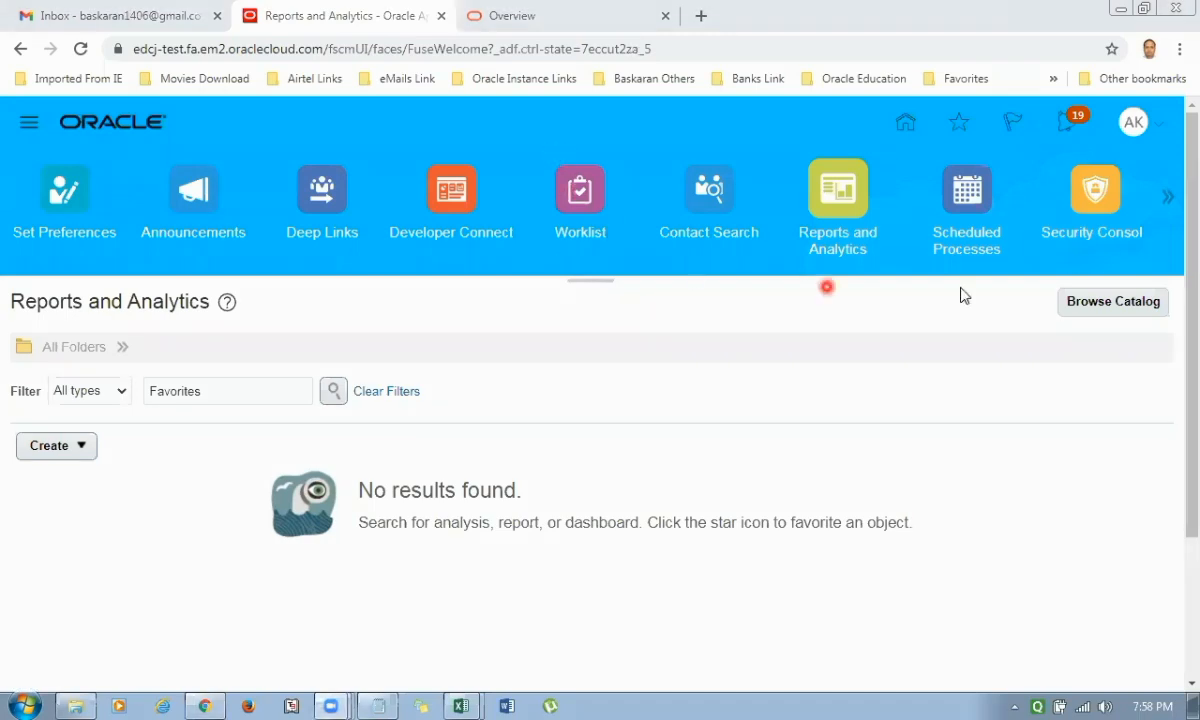
Browse the BI catalog to the AA1 REPORTS shared folder and start a new published report.
{"action": "left_click", "coordinate": [1107, 303]}
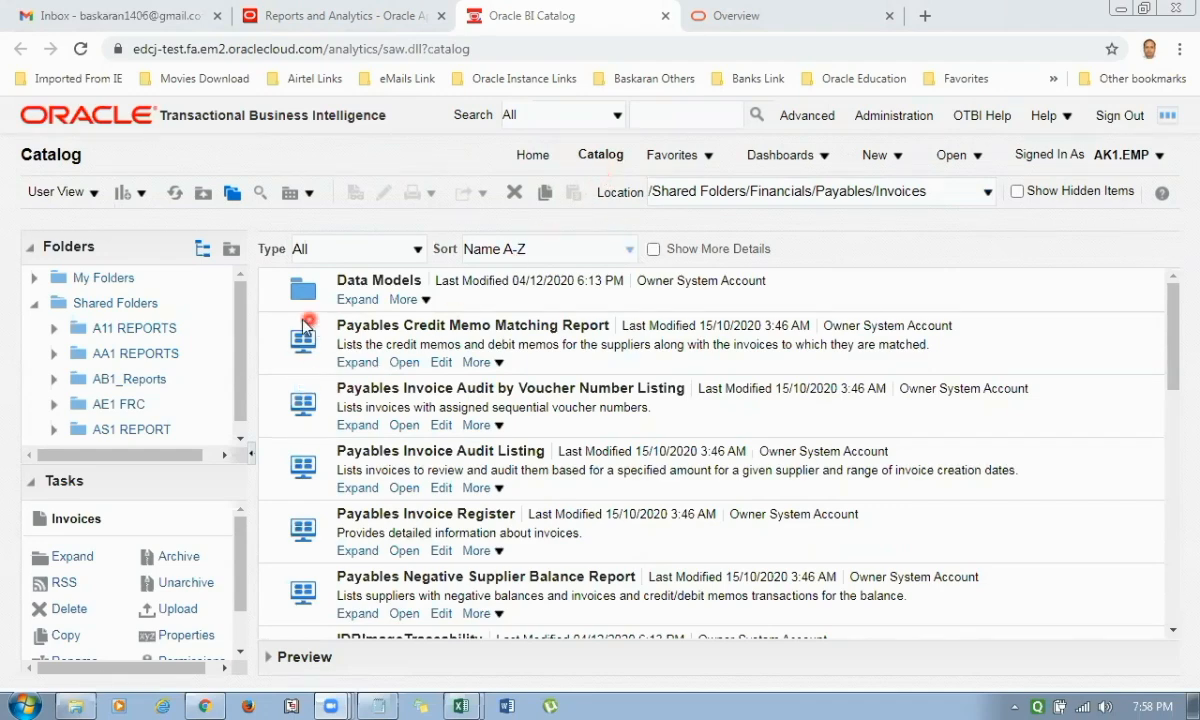
{"action": "left_click", "coordinate": [170, 352]}
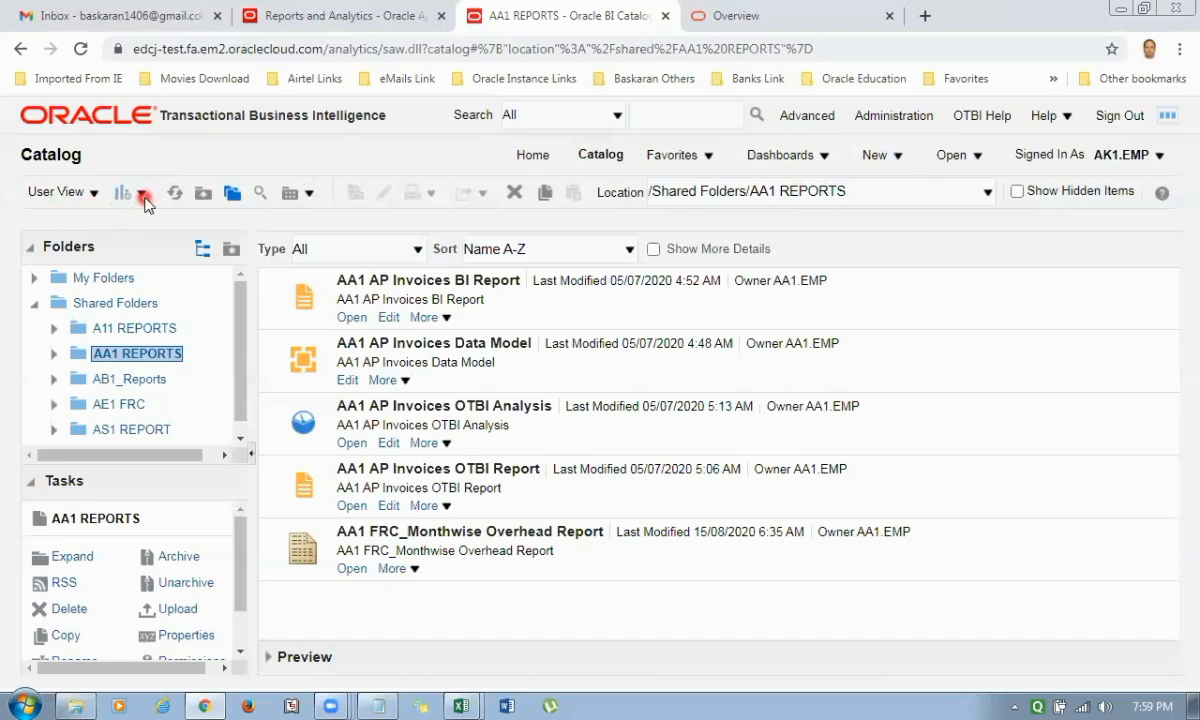
{"action": "left_click", "coordinate": [903, 158]}
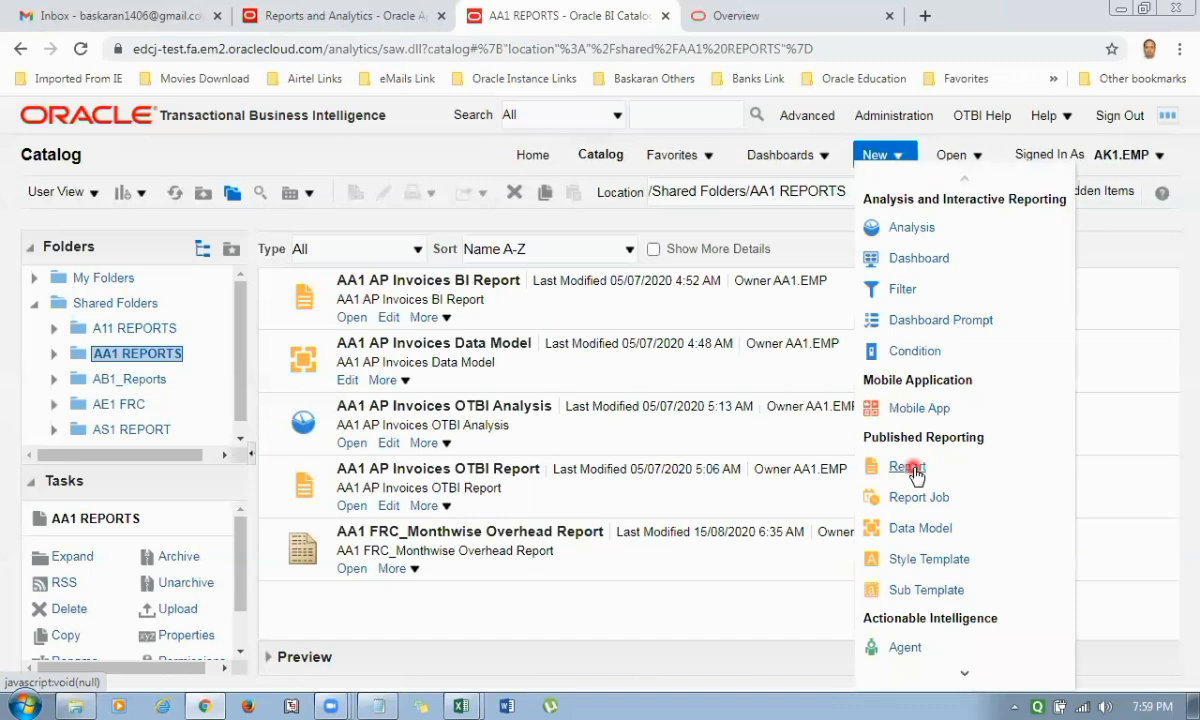
{"action": "left_click", "coordinate": [907, 467]}
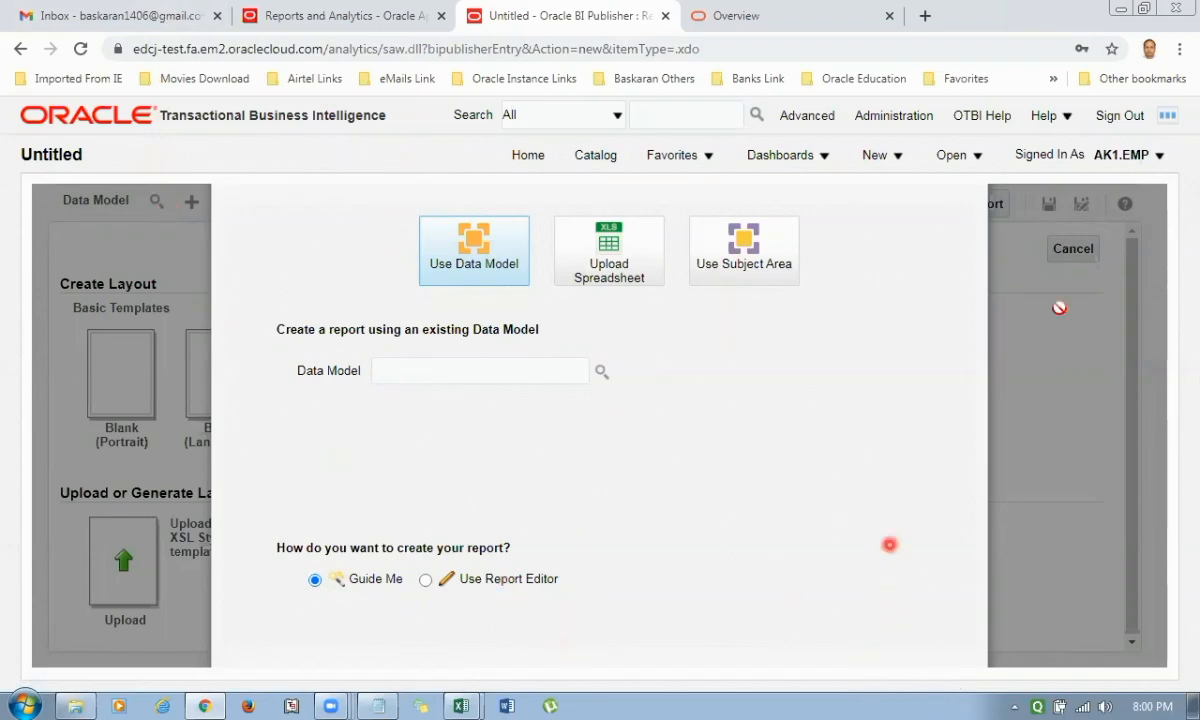
Reduce the page zoom to 90% and cancel the guided report creation.
{"action": "left_click", "coordinate": [1180, 52]}
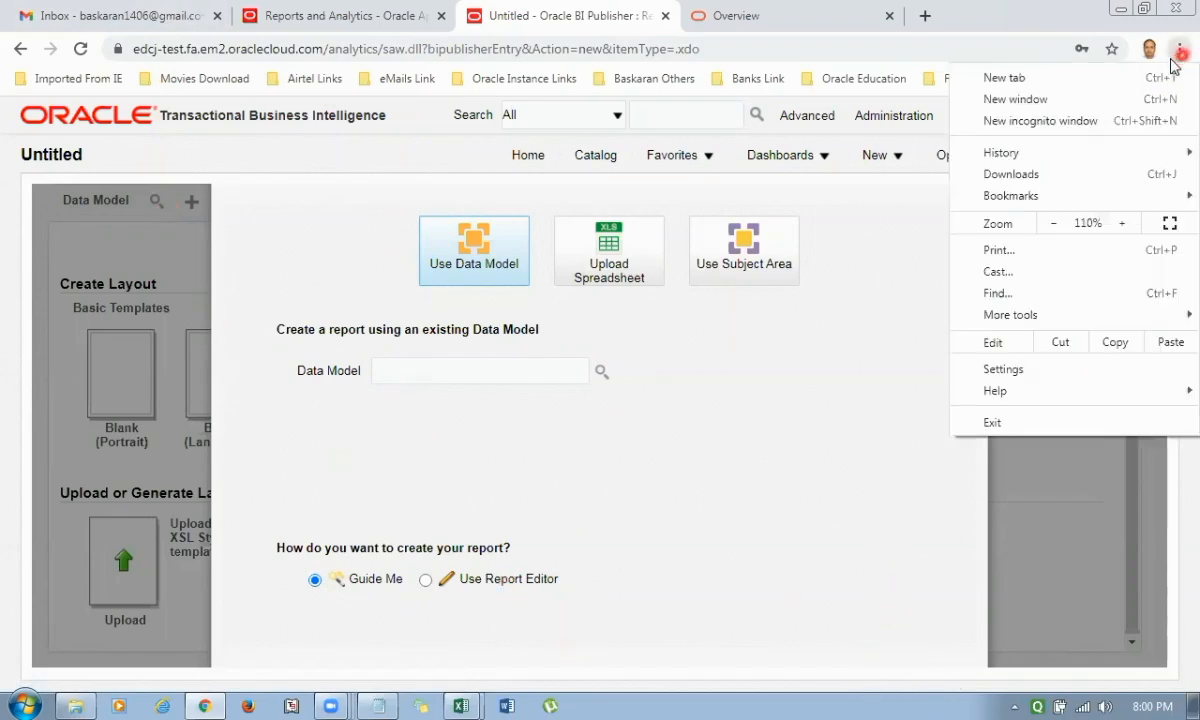
{"action": "left_click", "coordinate": [1054, 225]}
{"action": "left_click", "coordinate": [1054, 225]}
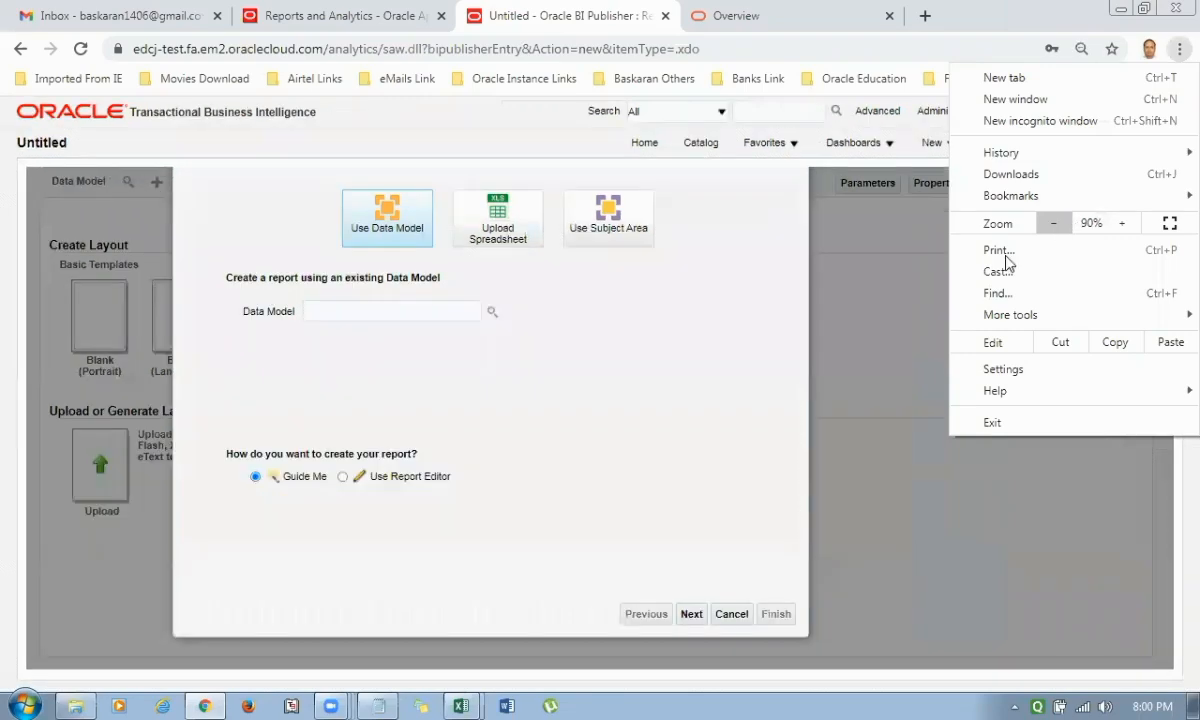
{"action": "left_click", "coordinate": [860, 335]}
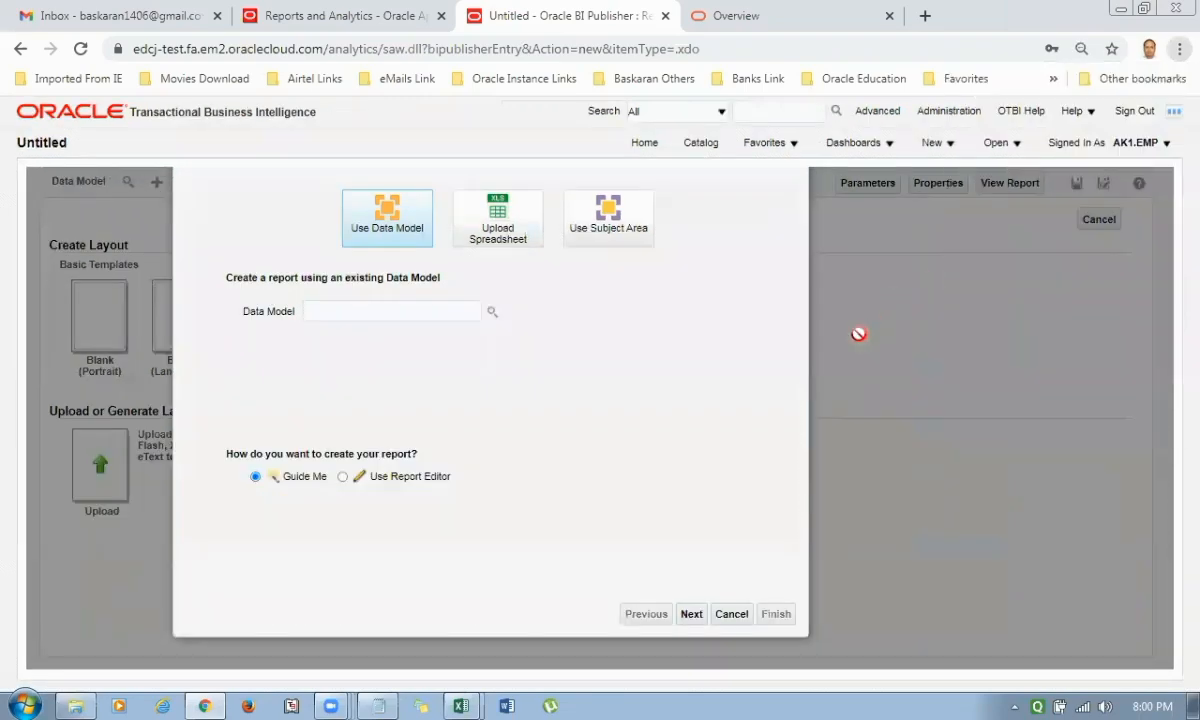
{"action": "left_click", "coordinate": [732, 615]}
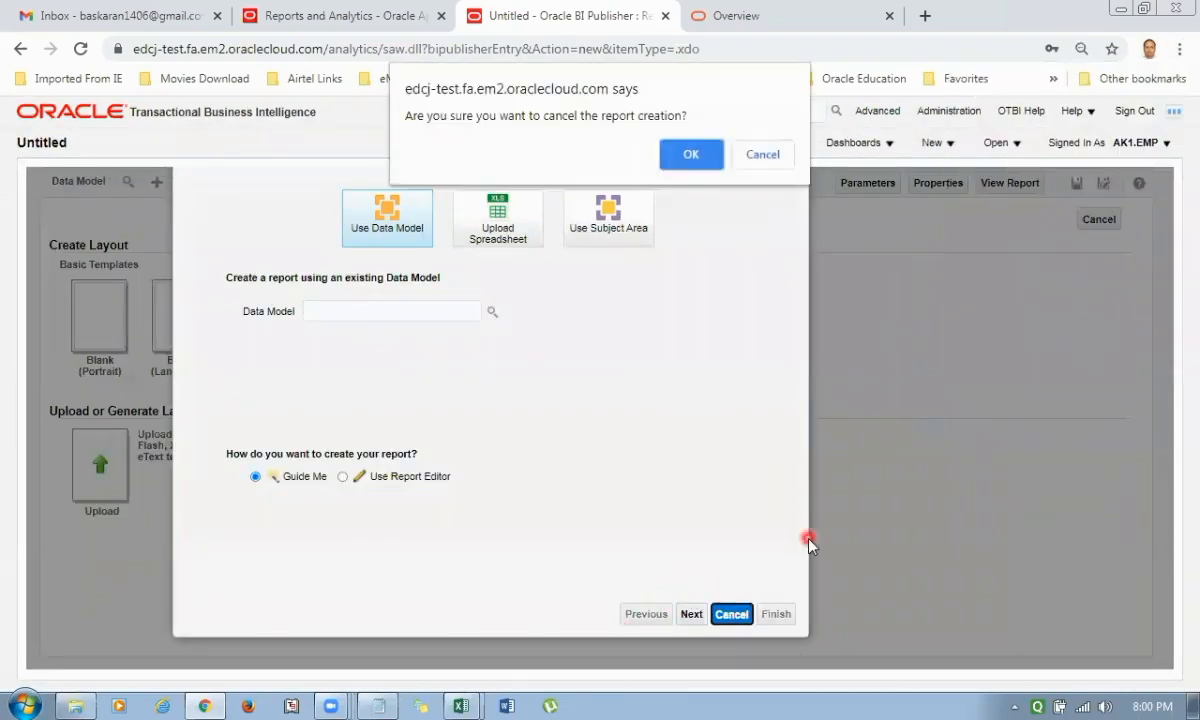
{"action": "left_click", "coordinate": [690, 156]}
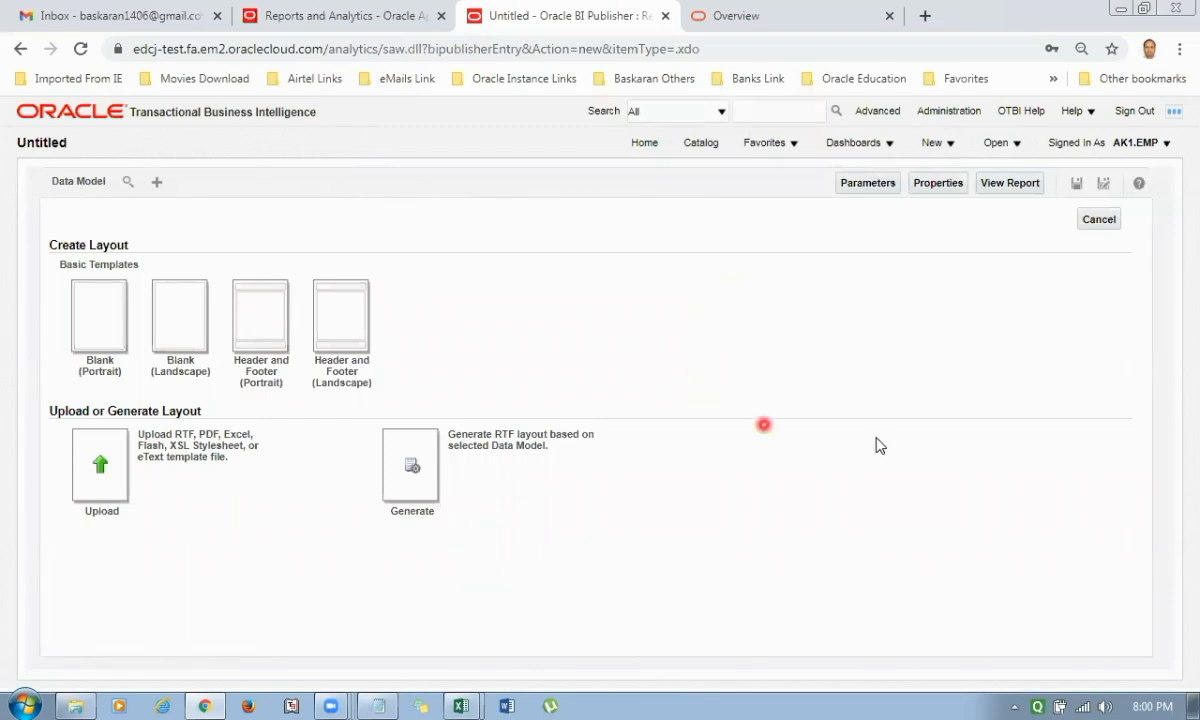
Create a new data model for the report and add a SQL Query data set.
{"action": "left_click", "coordinate": [155, 186]}
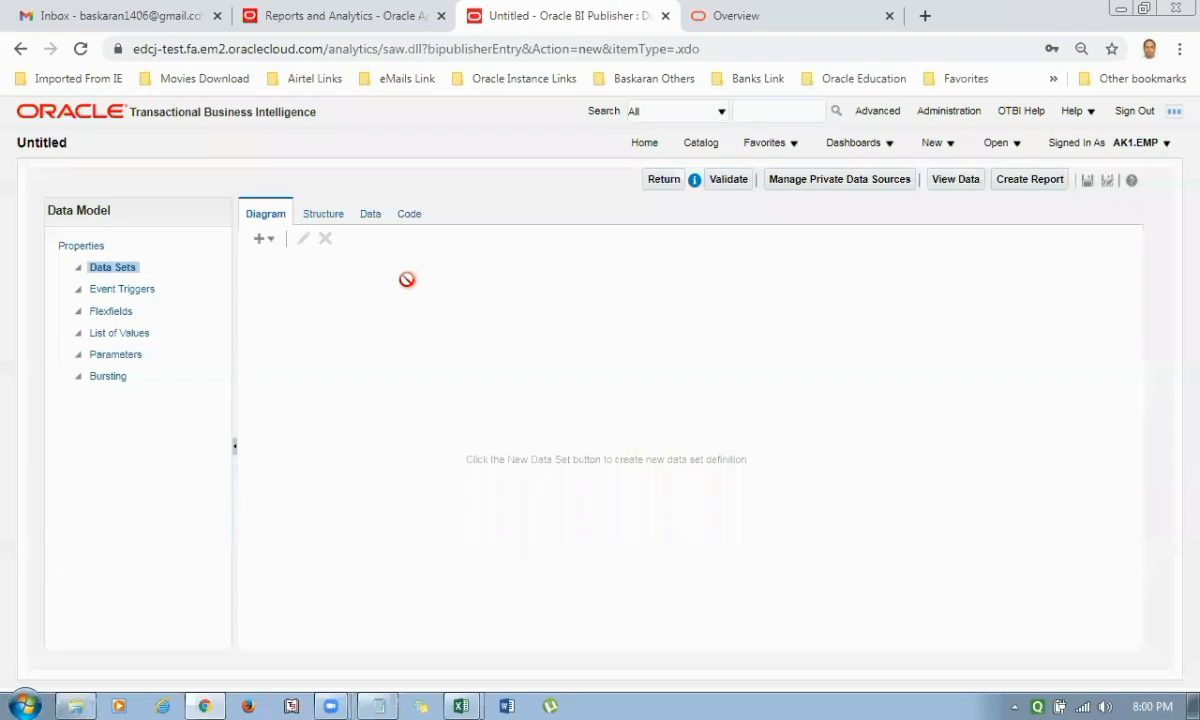
{"action": "left_click", "coordinate": [275, 247]}
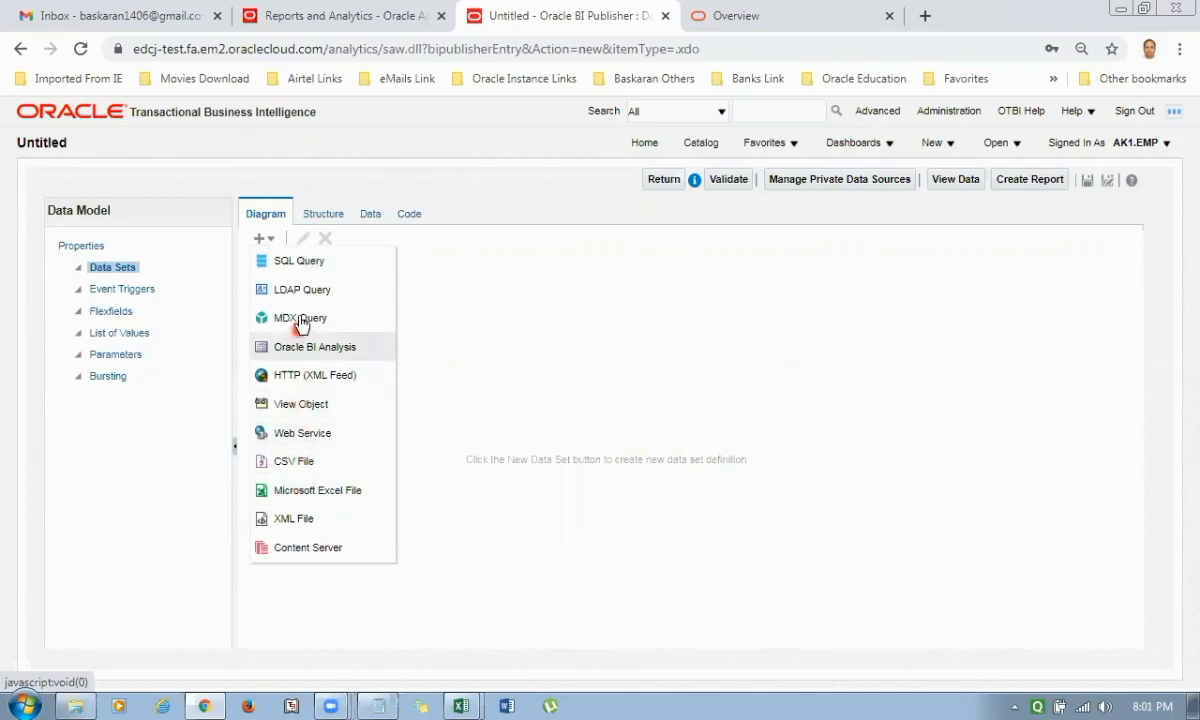
{"action": "left_click", "coordinate": [303, 262]}
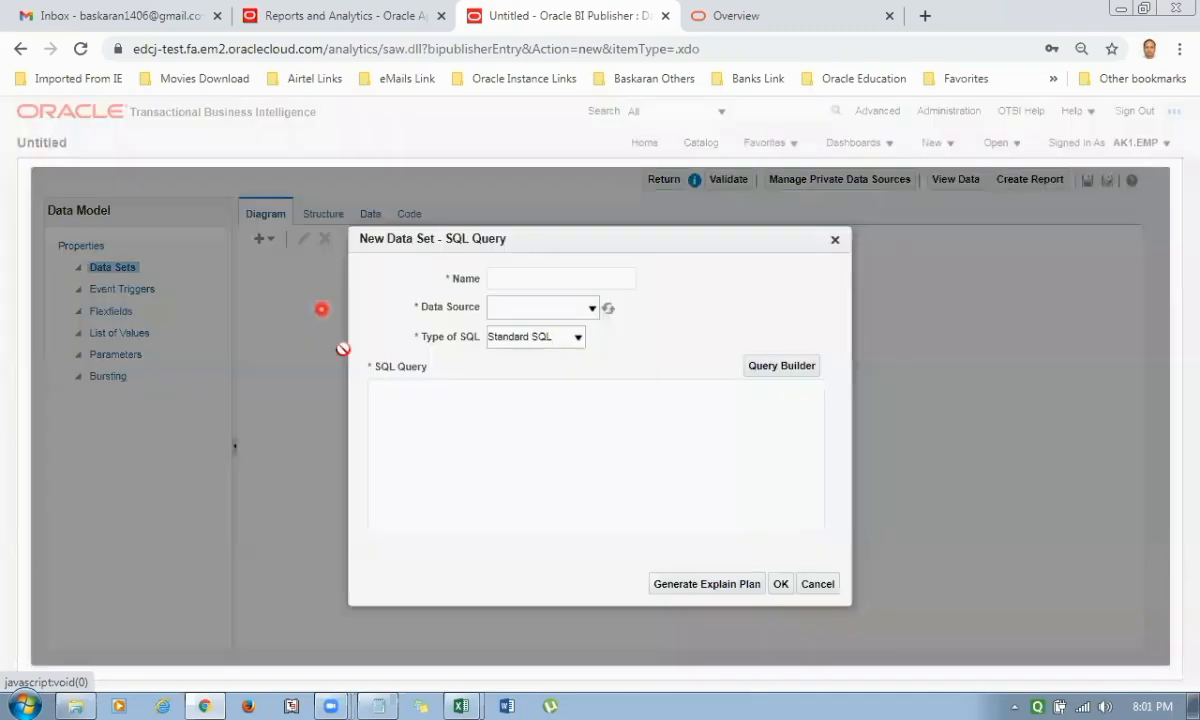
Name the new data set AK1_Payables_Invoice_Data_Model.
{"action": "left_click", "coordinate": [538, 282]}
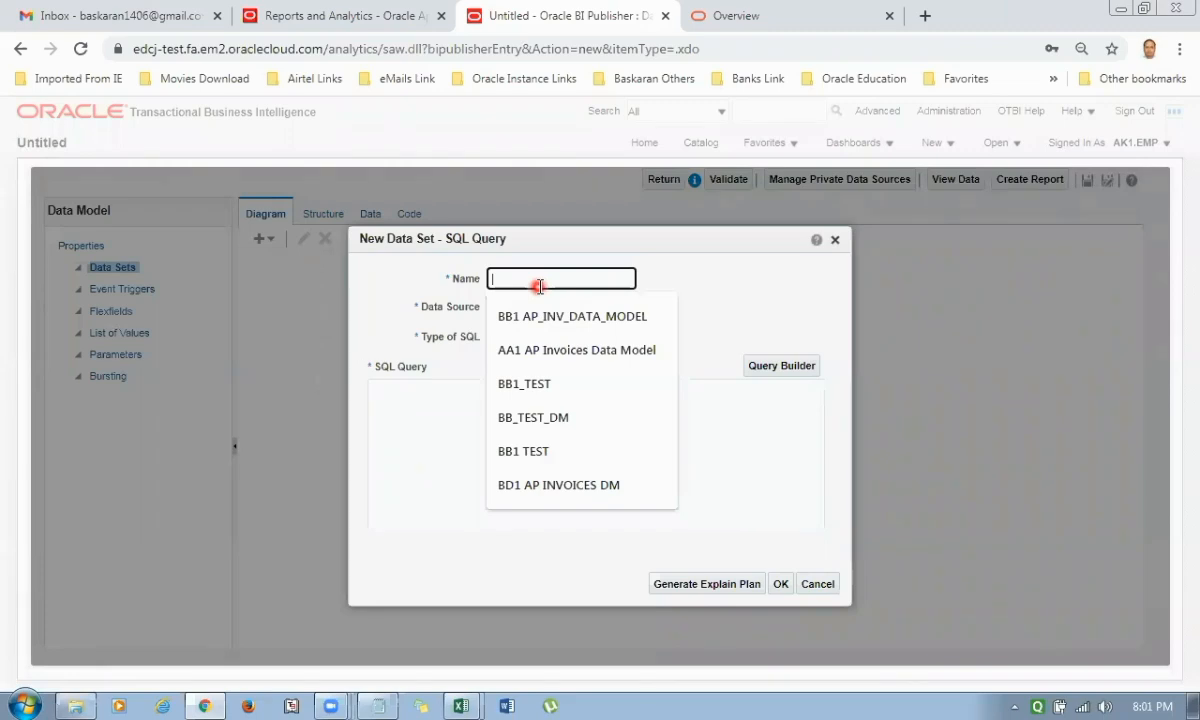
{"action": "type", "text": "AK"}
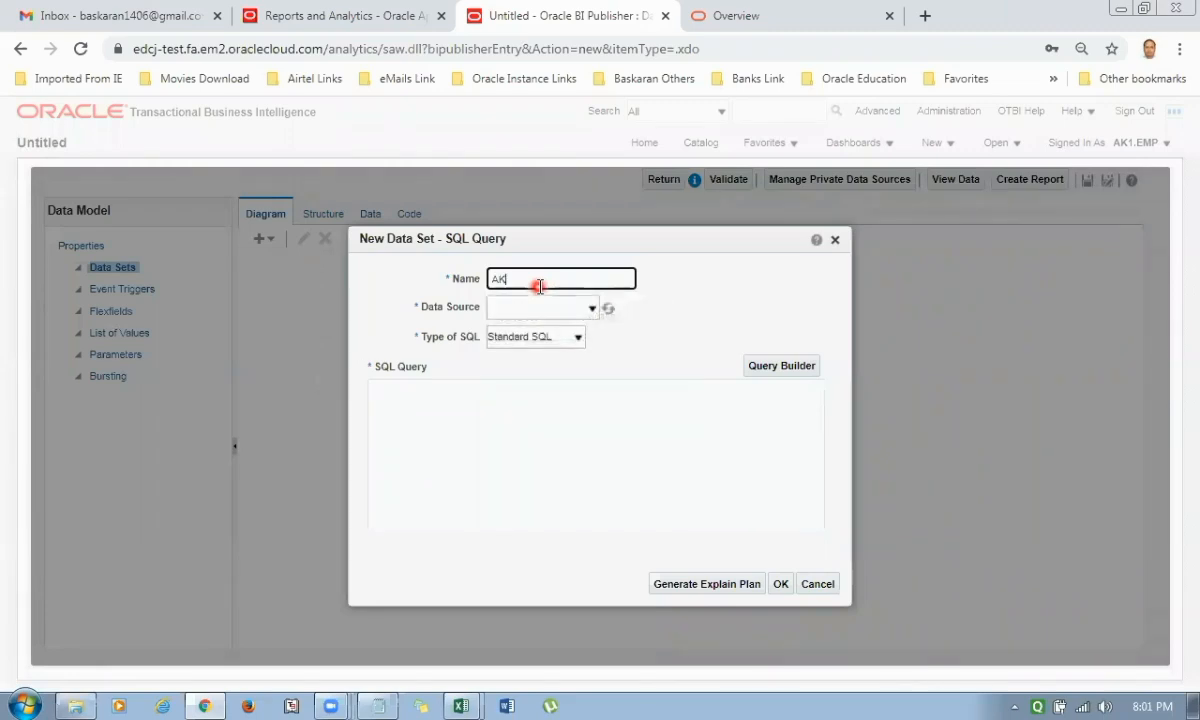
{"action": "type", "text": "1_Payables_Invoice_Da"}
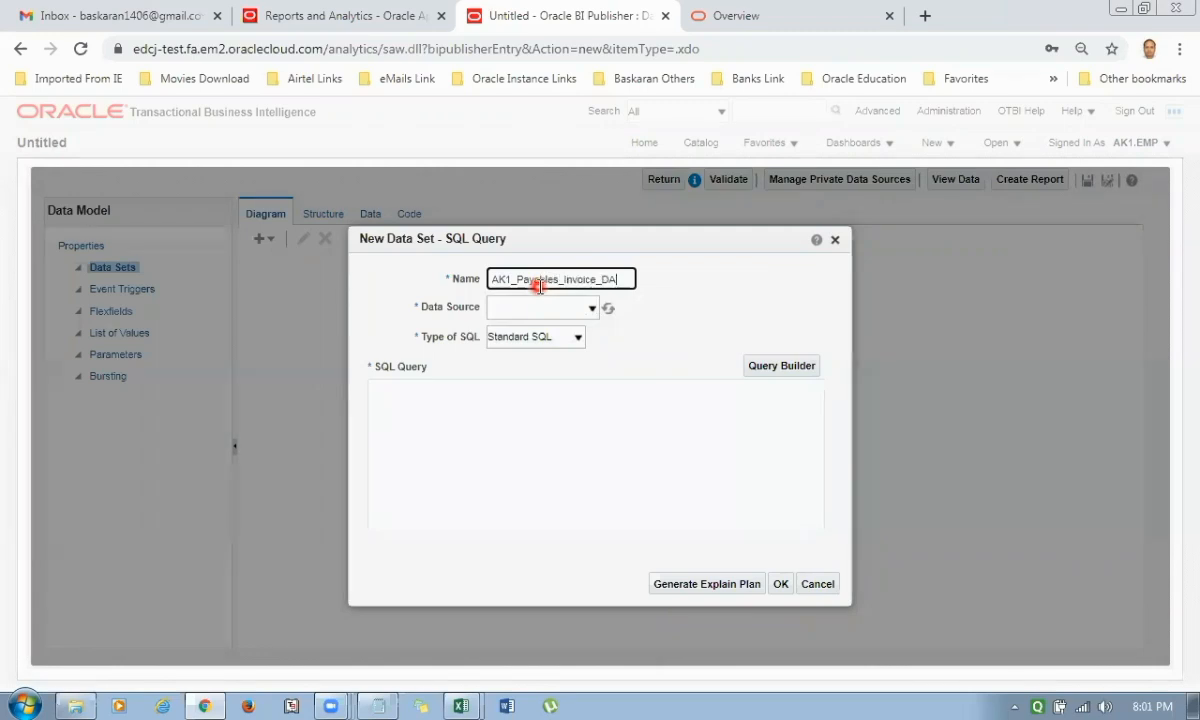
{"action": "type", "text": "ta_Model"}
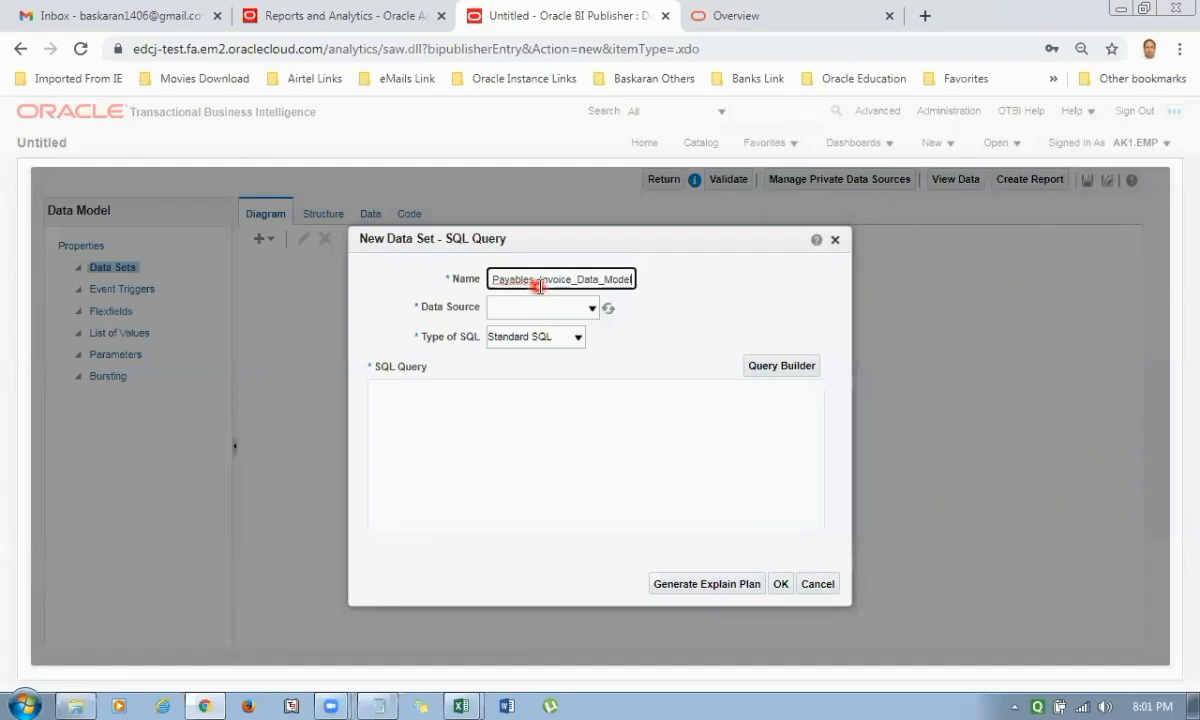
{"action": "key", "text": "ctrl+a"}
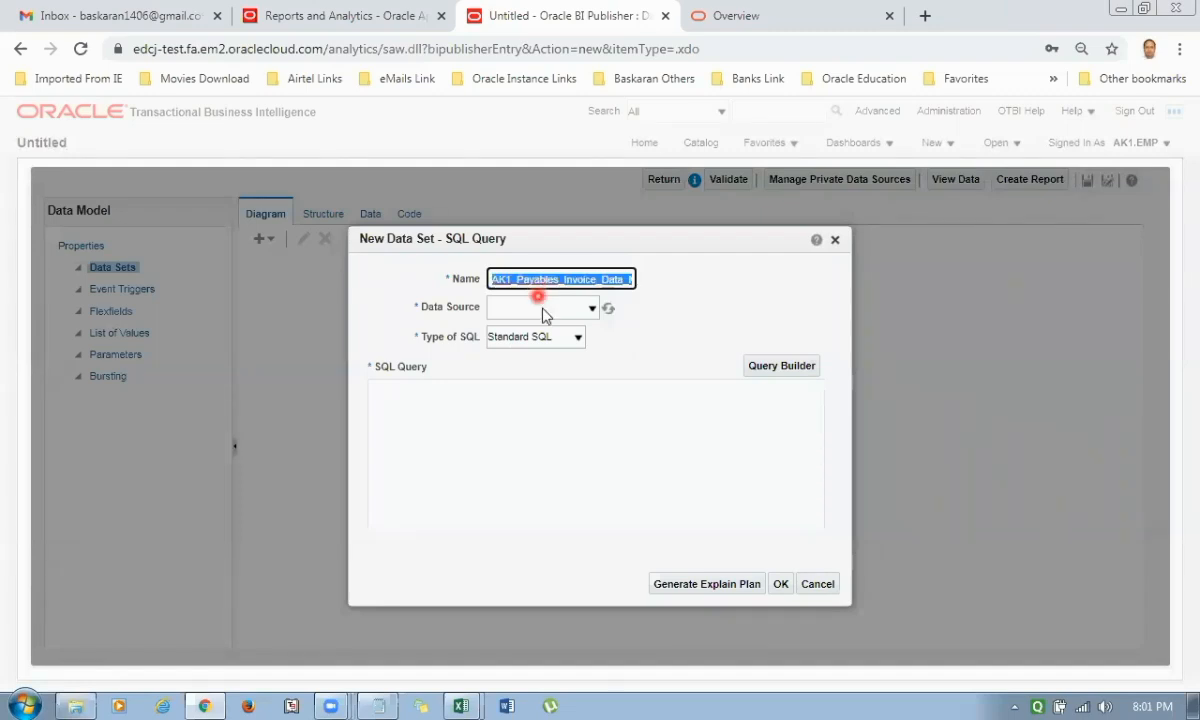
Set the data set's source to ApplicationDB_FSCM, keeping Standard SQL as the SQL type.
{"action": "left_click", "coordinate": [590, 309]}
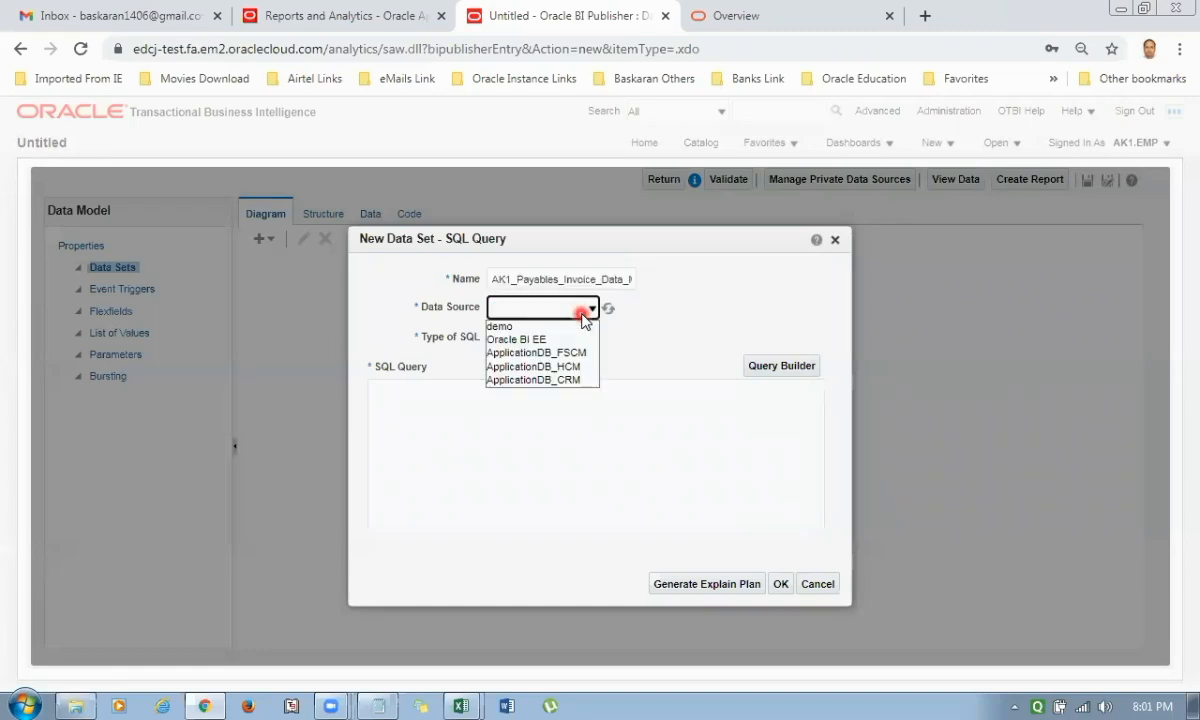
{"action": "left_click", "coordinate": [538, 353]}
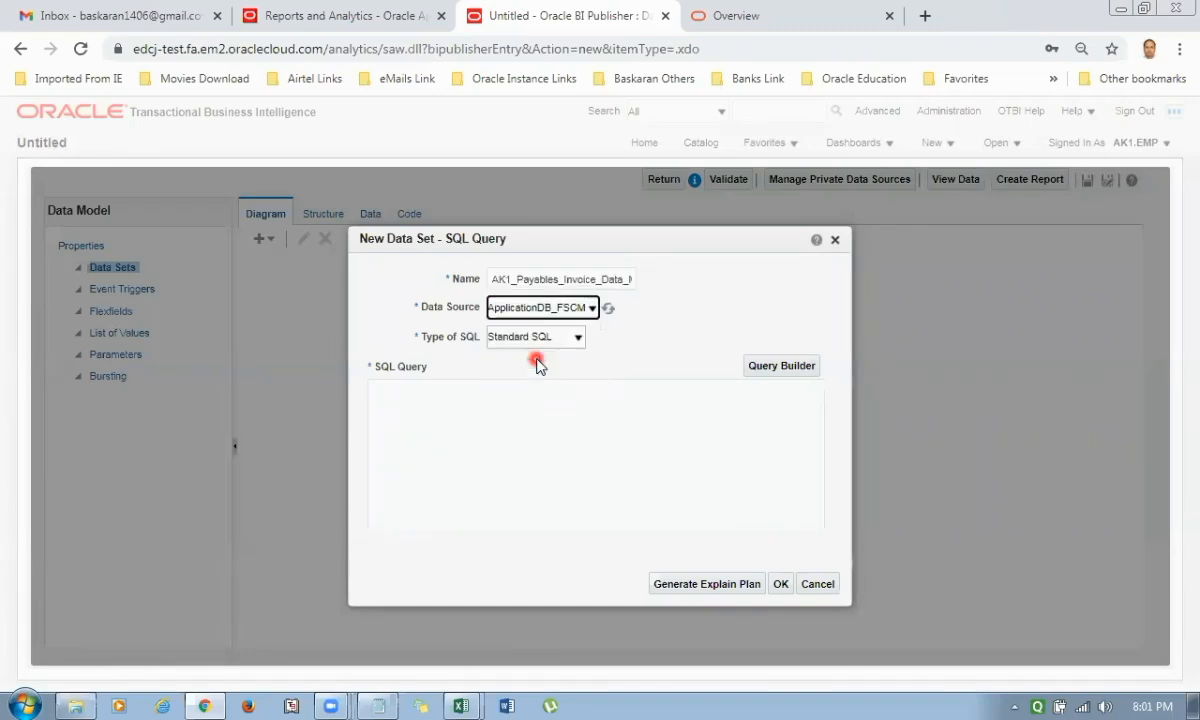
{"action": "left_click", "coordinate": [540, 338]}
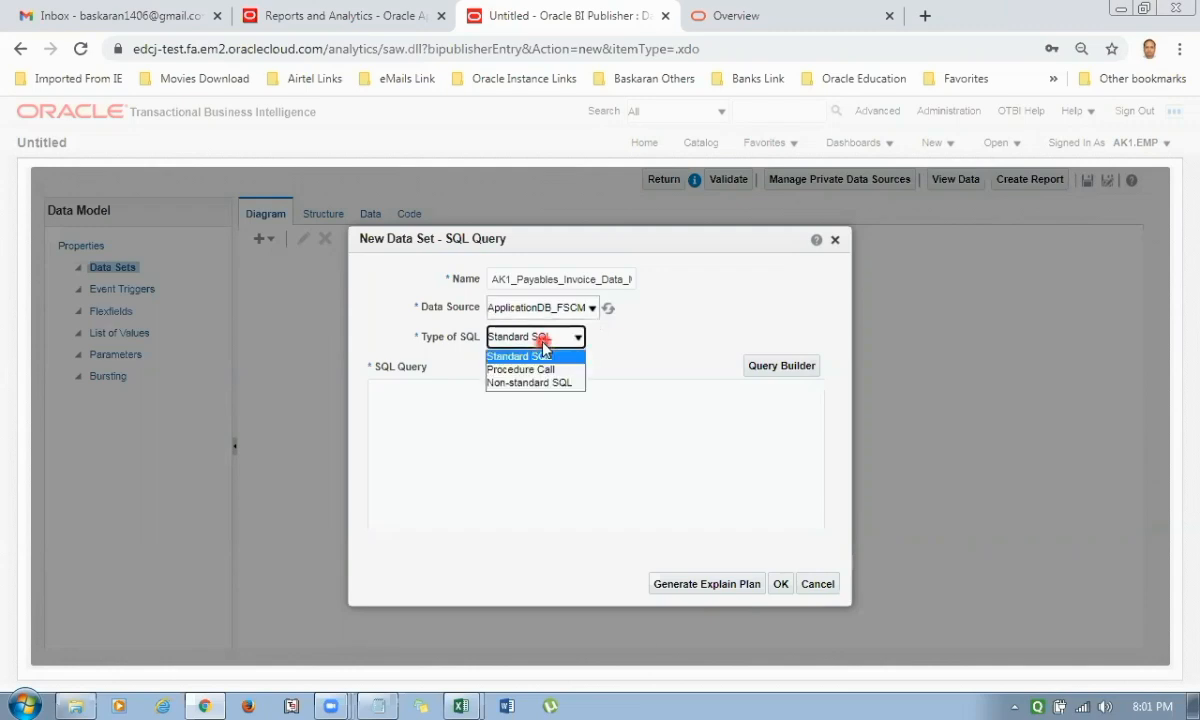
{"action": "left_click", "coordinate": [645, 353]}
Copy the supplier invoice SELECT statement from the Notepad sample file into the SQL query and confirm the data set.
{"action": "left_click", "coordinate": [425, 400]}
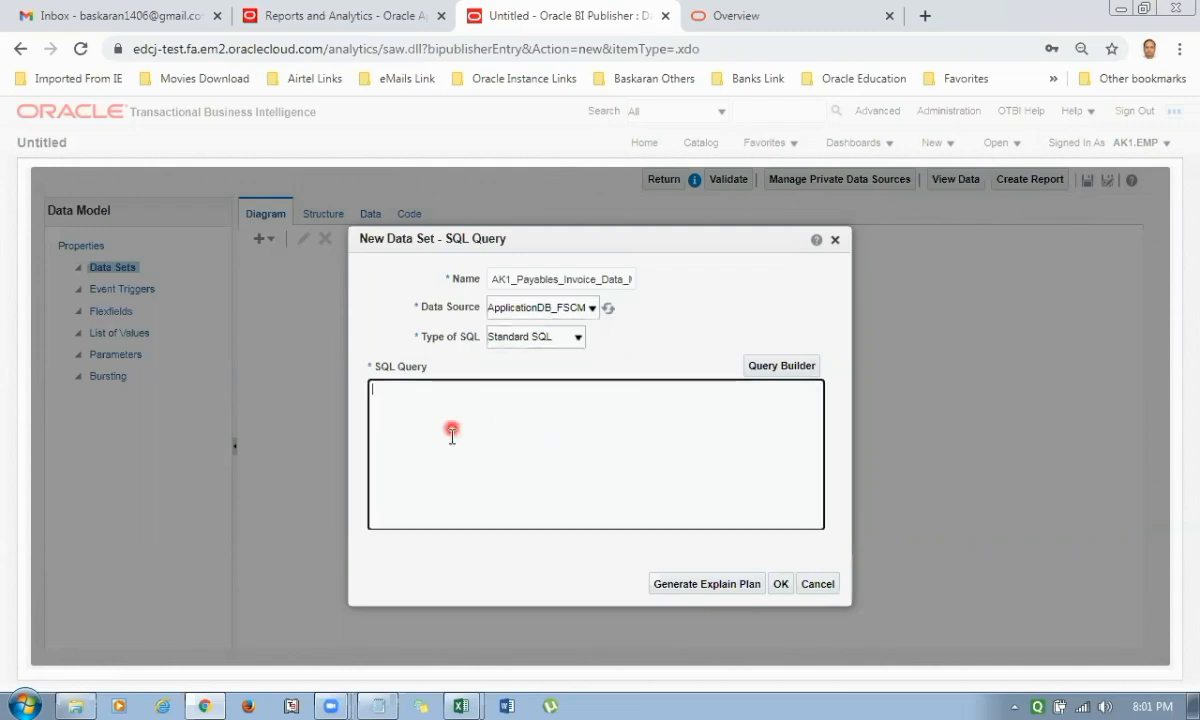
{"action": "left_click", "coordinate": [382, 705]}
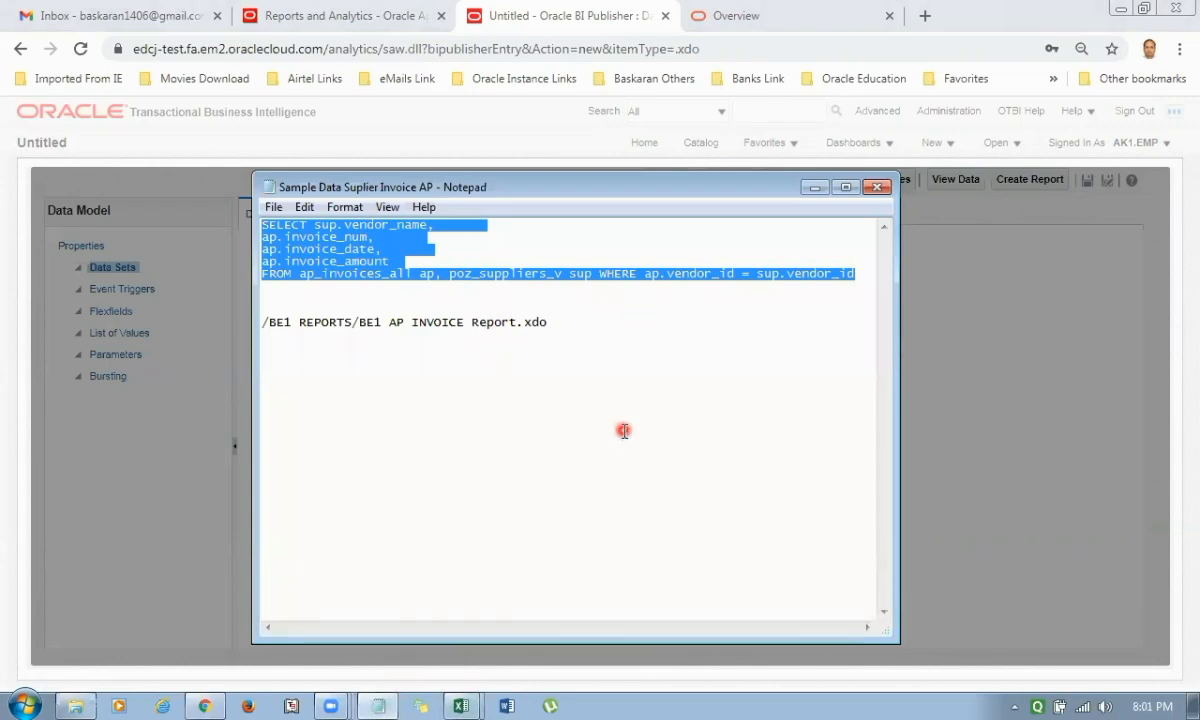
{"action": "key", "text": "ctrl+c"}
{"action": "key", "text": "alt+Tab"}
{"action": "key", "text": "ctrl+v"}
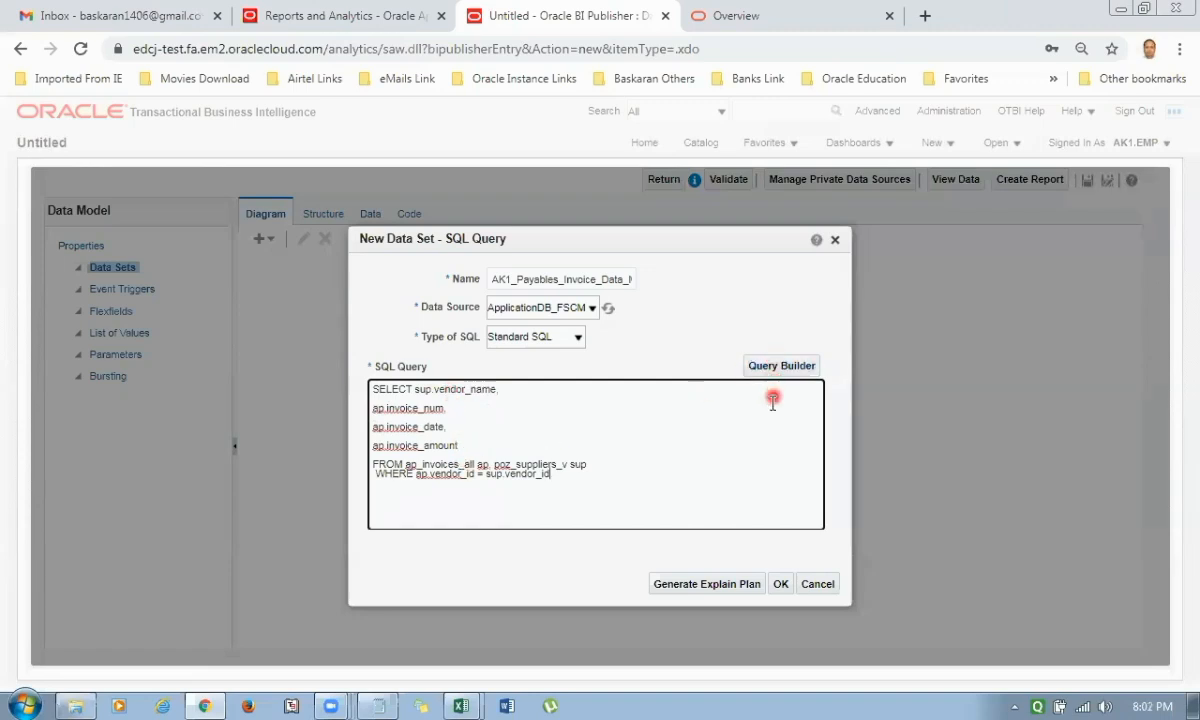
{"action": "left_click", "coordinate": [781, 586]}
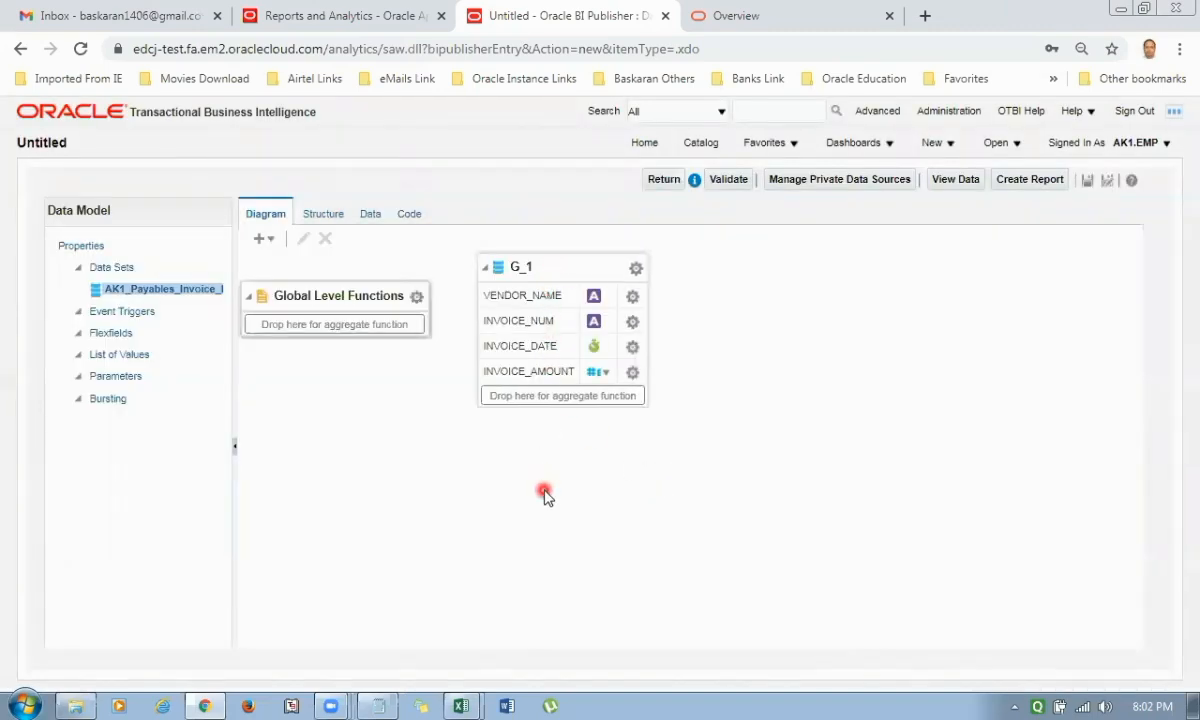
Preview 100 rows of the data model's data in table view and save them as sample data.
{"action": "left_click", "coordinate": [957, 182]}
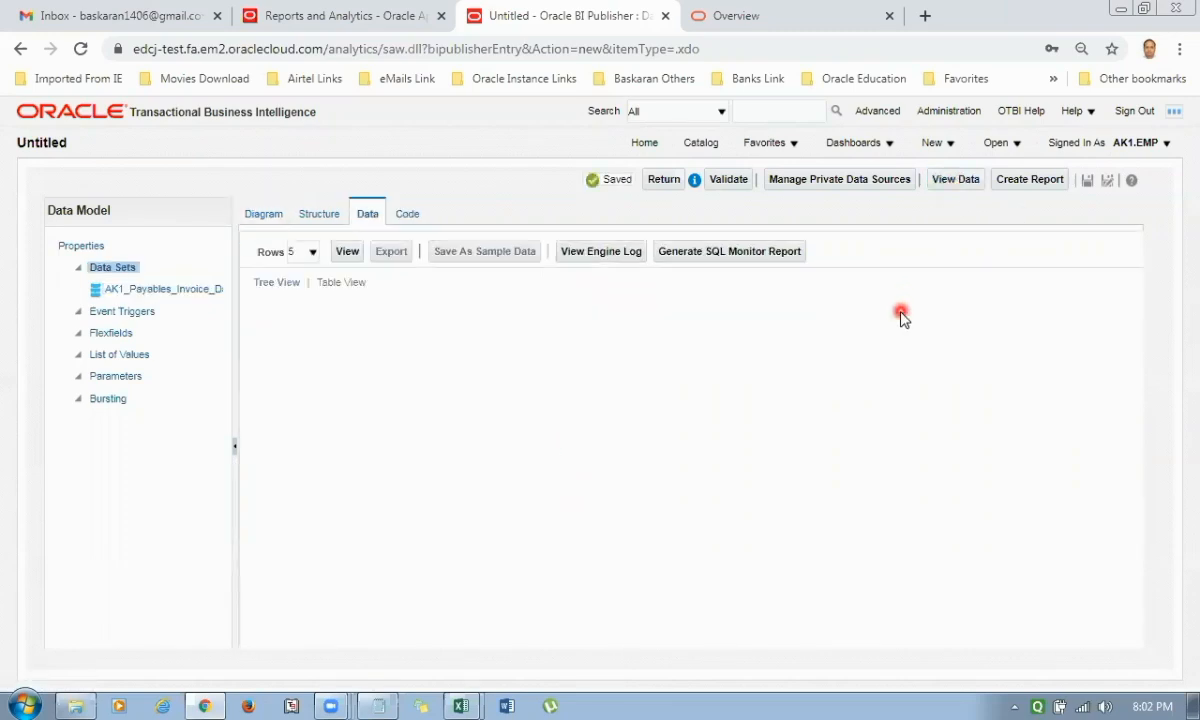
{"action": "left_click", "coordinate": [312, 256]}
{"action": "left_click", "coordinate": [307, 312]}
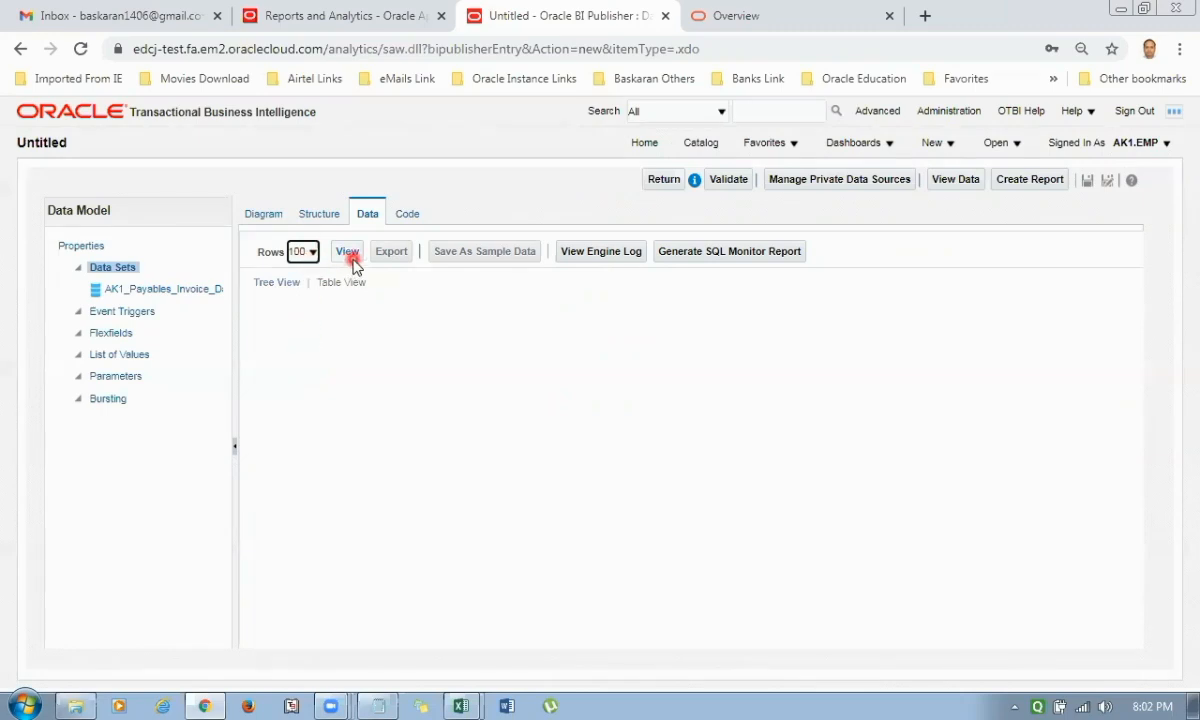
{"action": "left_click", "coordinate": [348, 256]}
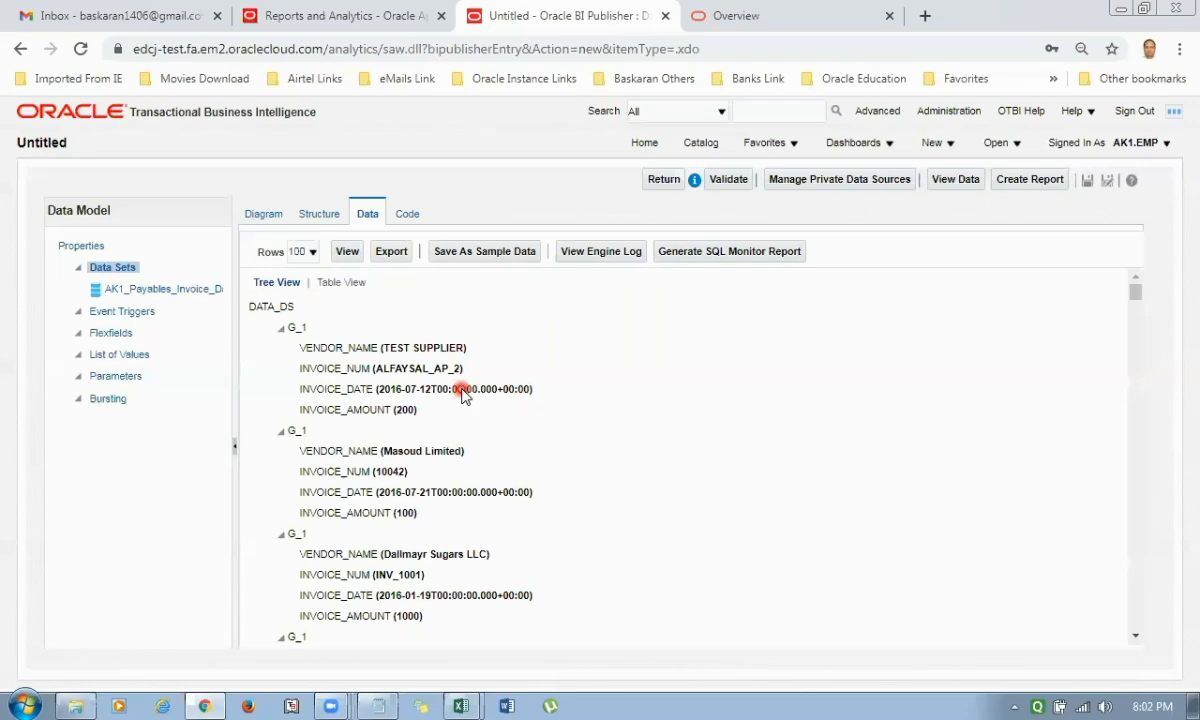
{"action": "left_click", "coordinate": [339, 283]}
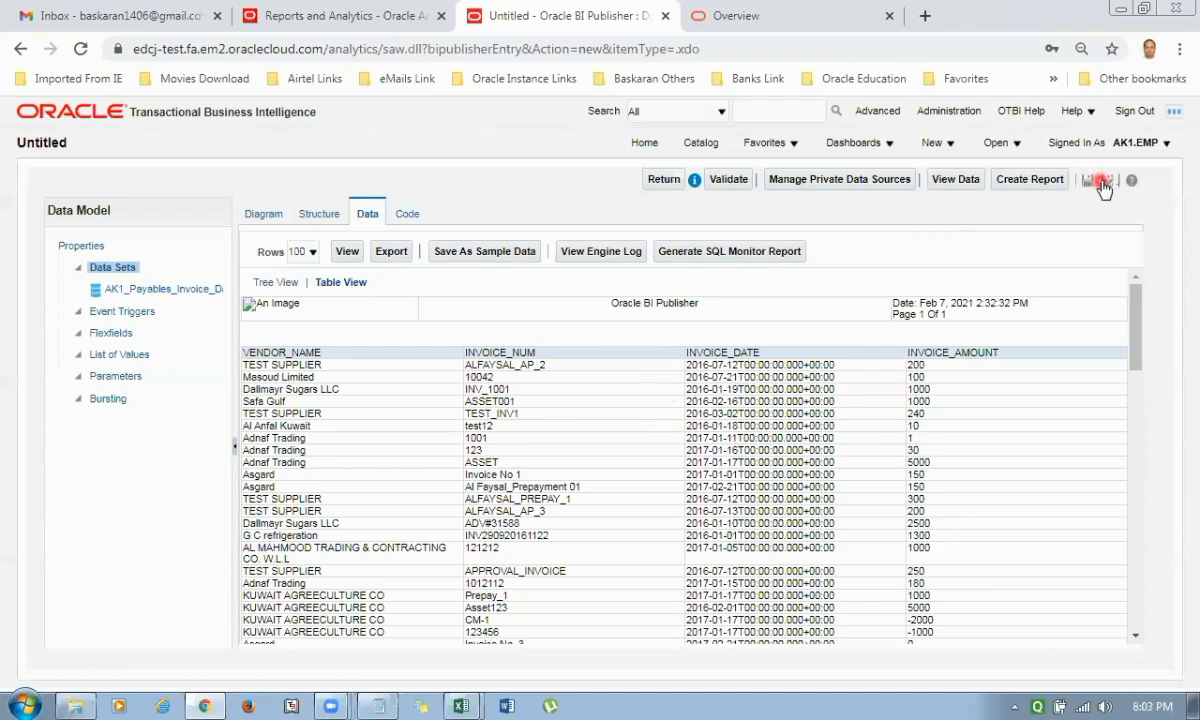
{"action": "left_click", "coordinate": [485, 251]}
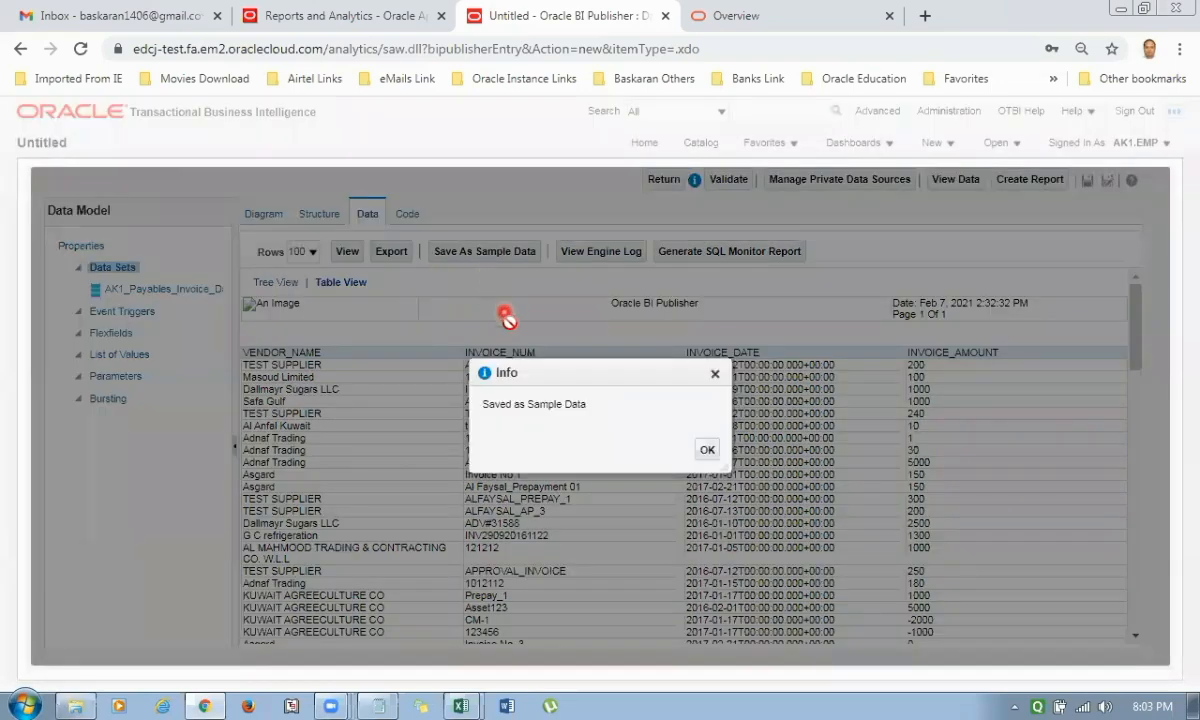
{"action": "left_click", "coordinate": [706, 450]}
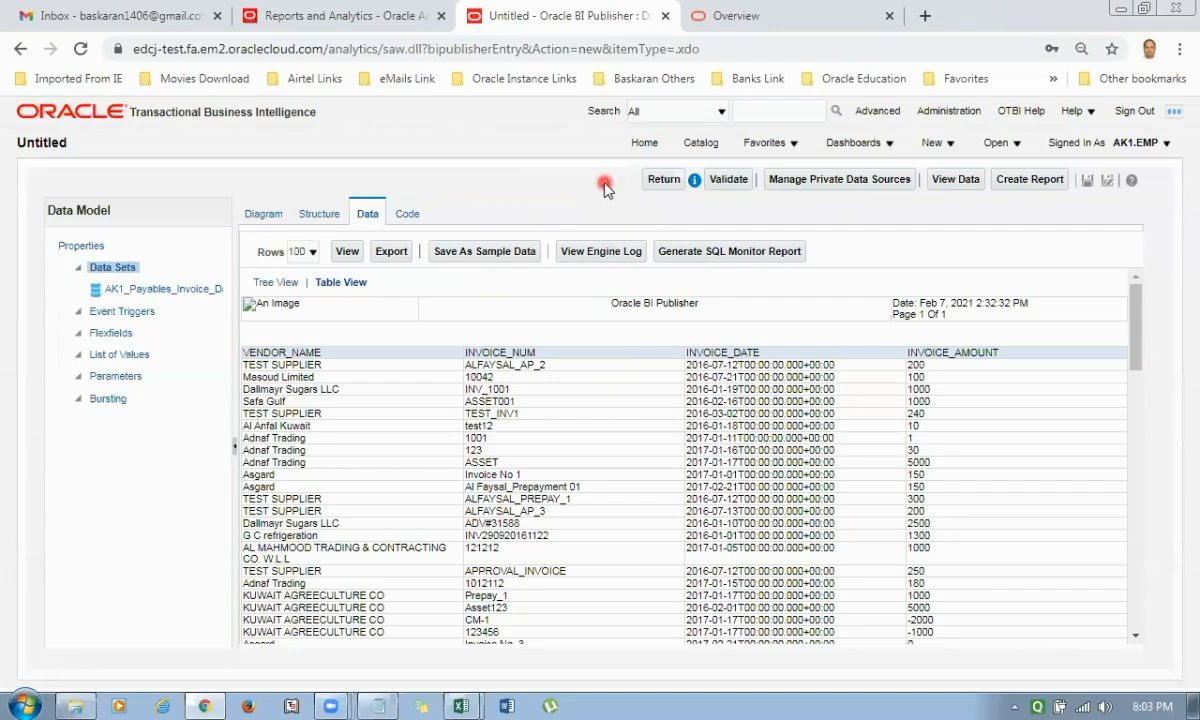
Start saving the data model and create a new folder named AK1 REPORT under Shared Folders.
{"action": "left_click", "coordinate": [1086, 185]}
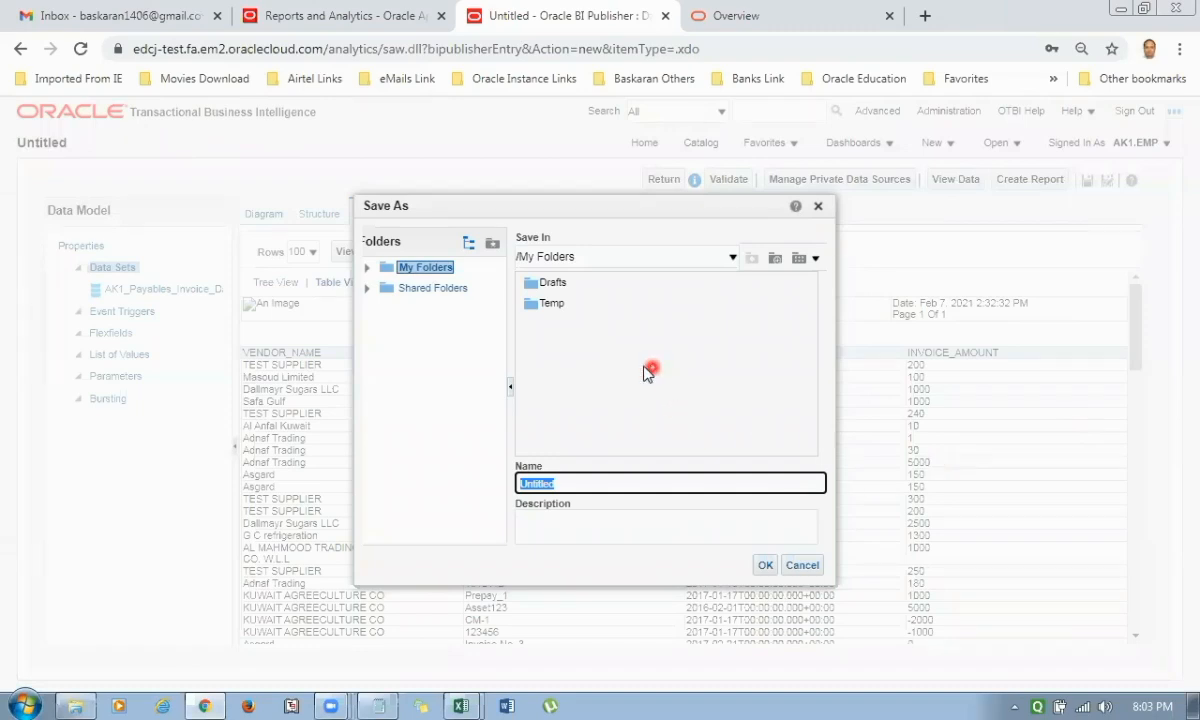
{"action": "left_click", "coordinate": [434, 289]}
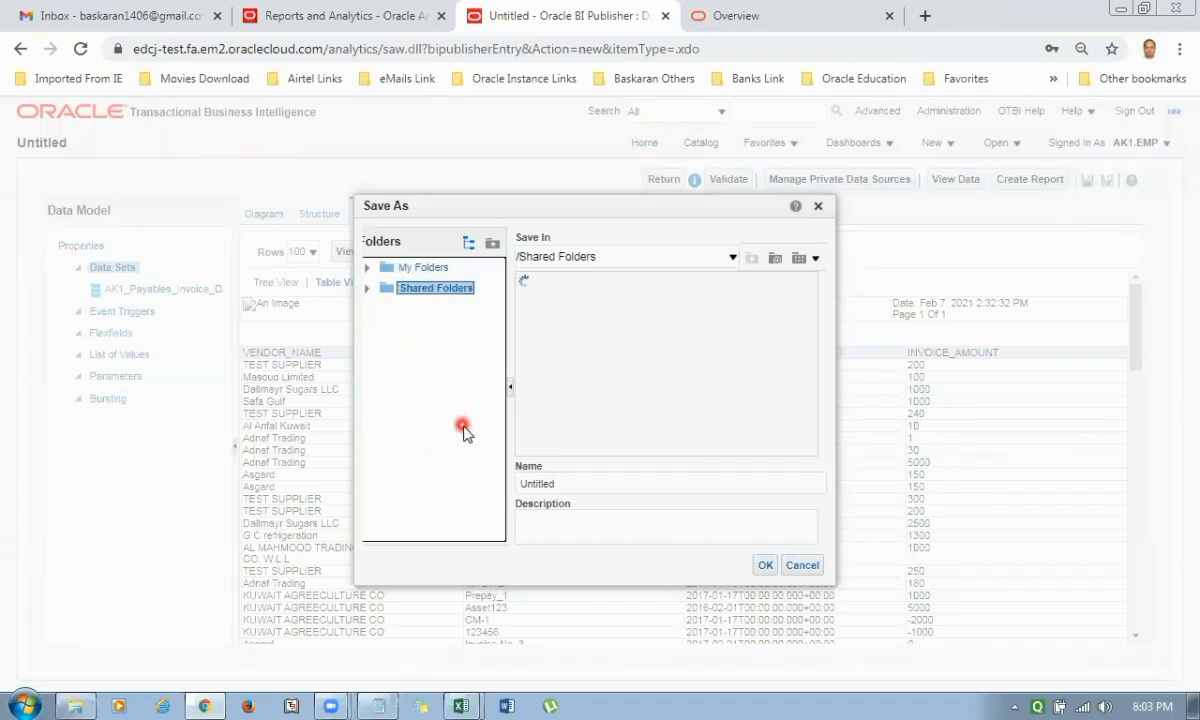
{"action": "left_click", "coordinate": [775, 258]}
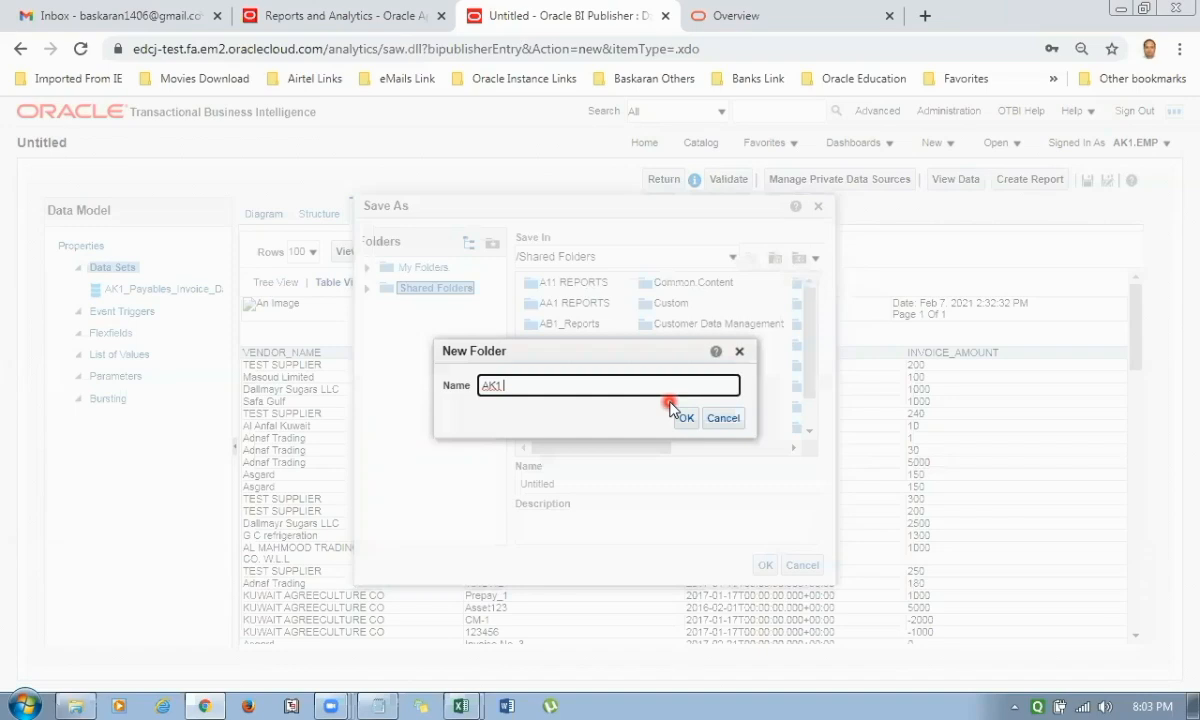
{"action": "type", "text": "REPORT"}
{"action": "left_click", "coordinate": [685, 416]}
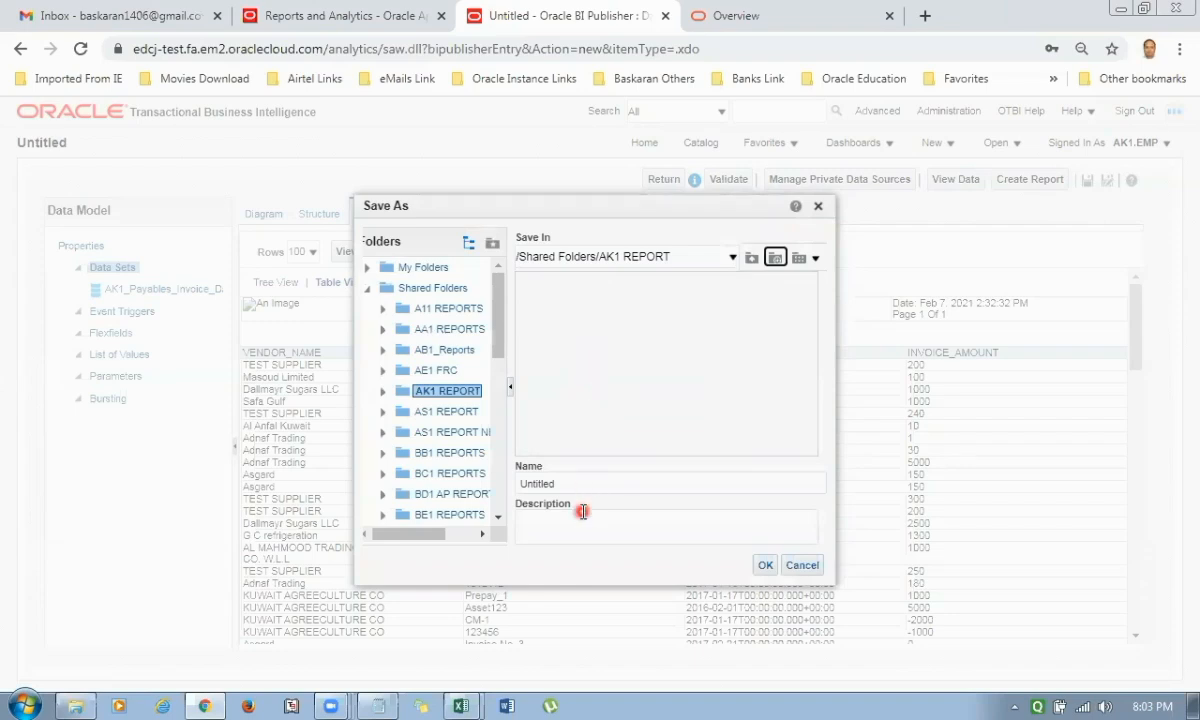
Try to save the data model in the AK1 REPORT folder with AK1_Payable_Invoice_Data_Model as both name and description.
{"action": "left_click_drag", "start_coordinate": [603, 483], "coordinate": [537, 483]}
{"action": "key", "text": "ctrl+a"}
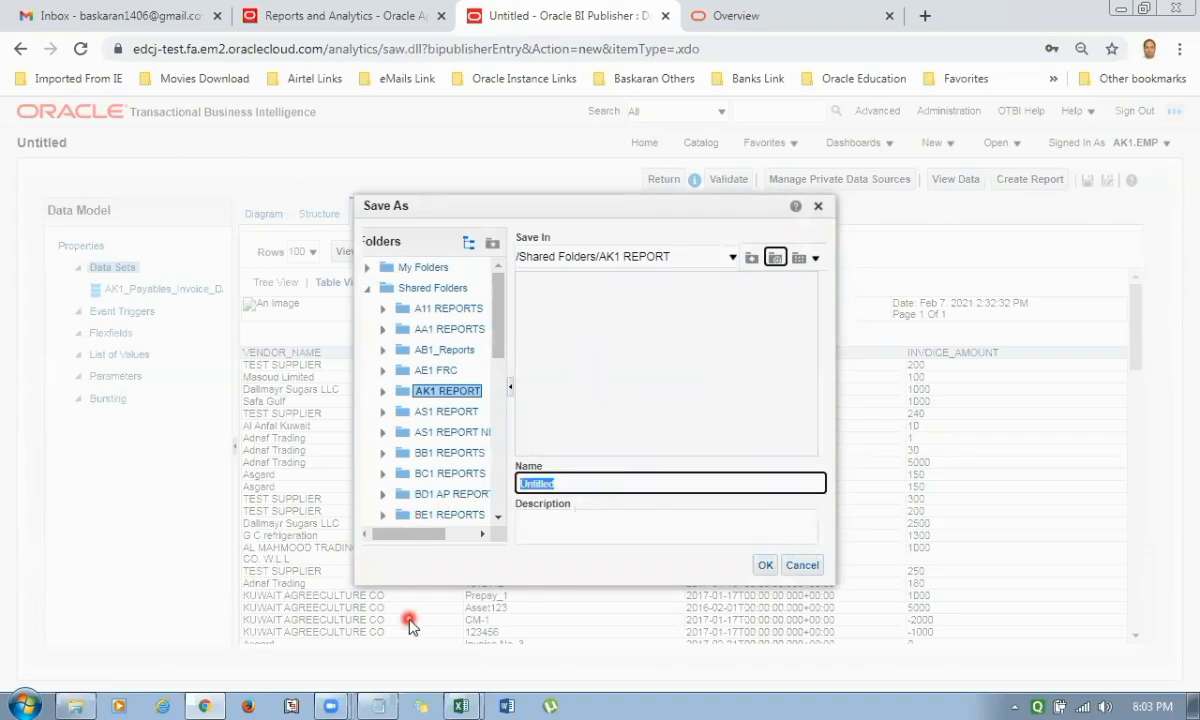
{"action": "type", "text": "A"}
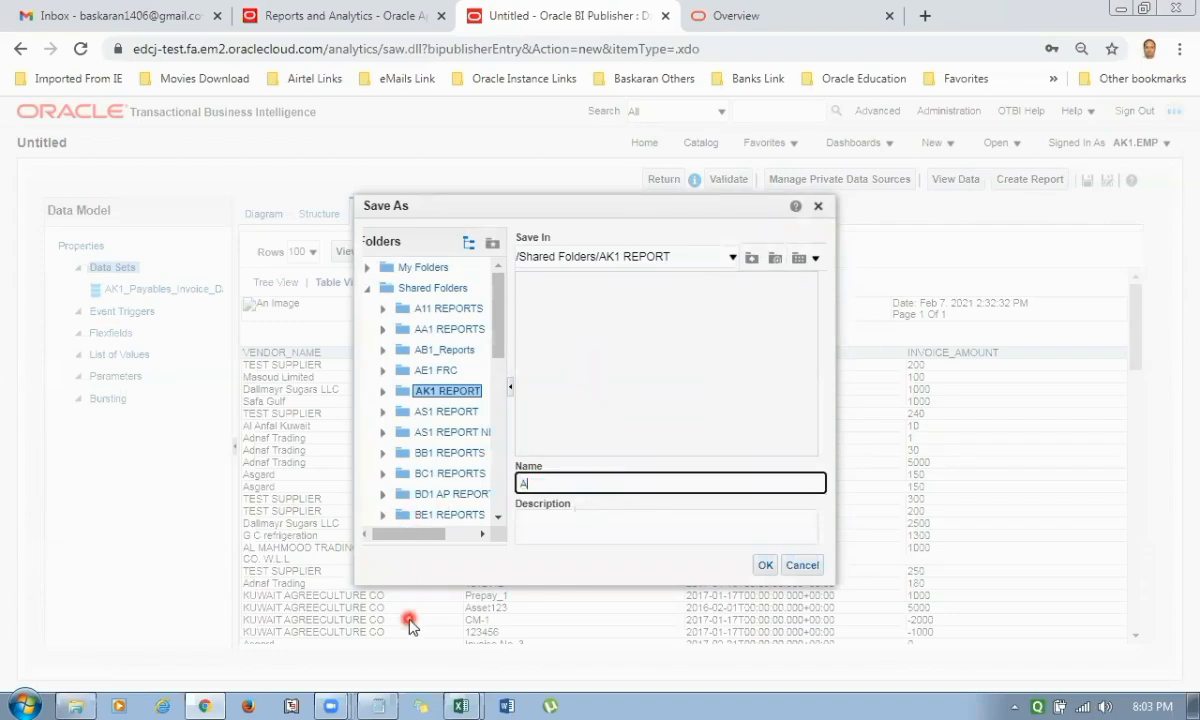
{"action": "type", "text": "K1_Payable_Invoice_Data_Model"}
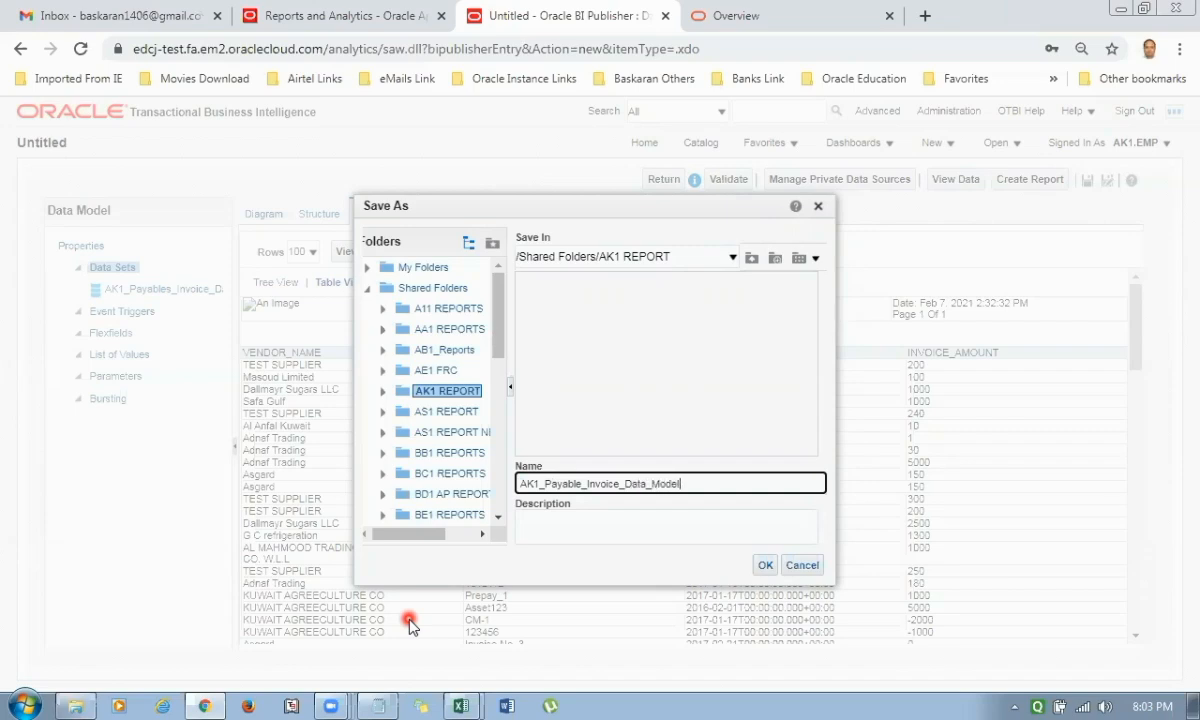
{"action": "key", "text": "ctrl+a"}
{"action": "key", "text": "ctrl+c"}
{"action": "key", "text": "Tab"}
{"action": "key", "text": "ctrl+v"}
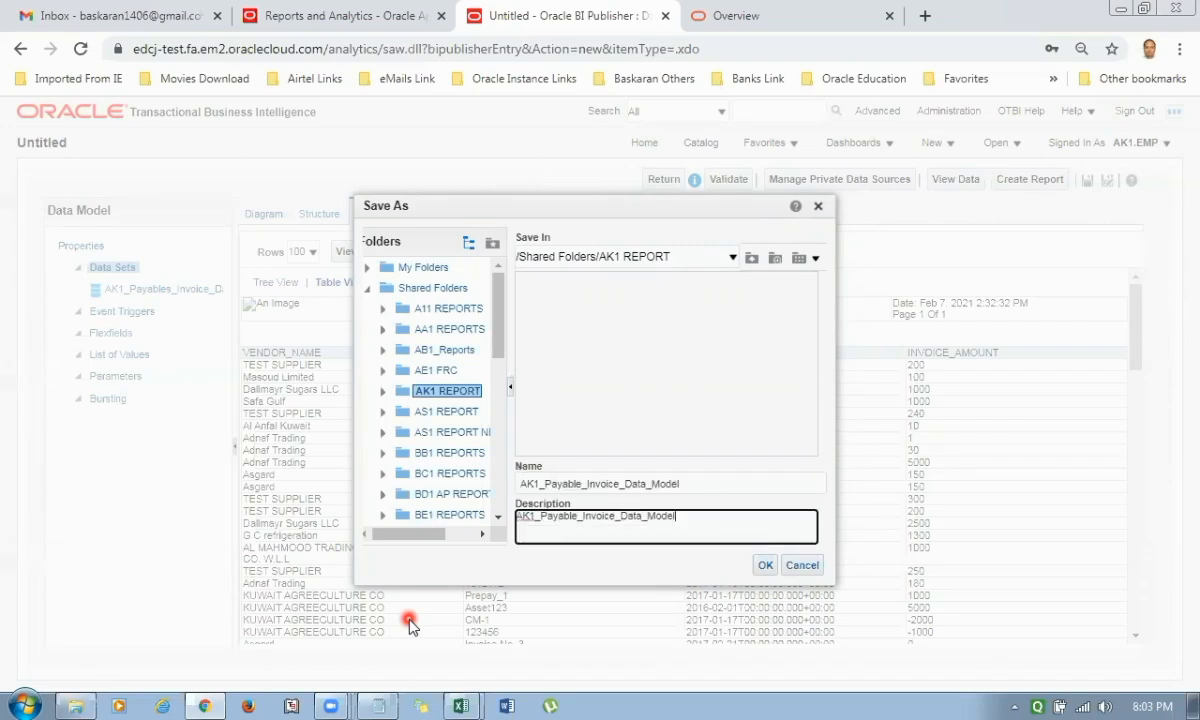
{"action": "left_click", "coordinate": [765, 565]}
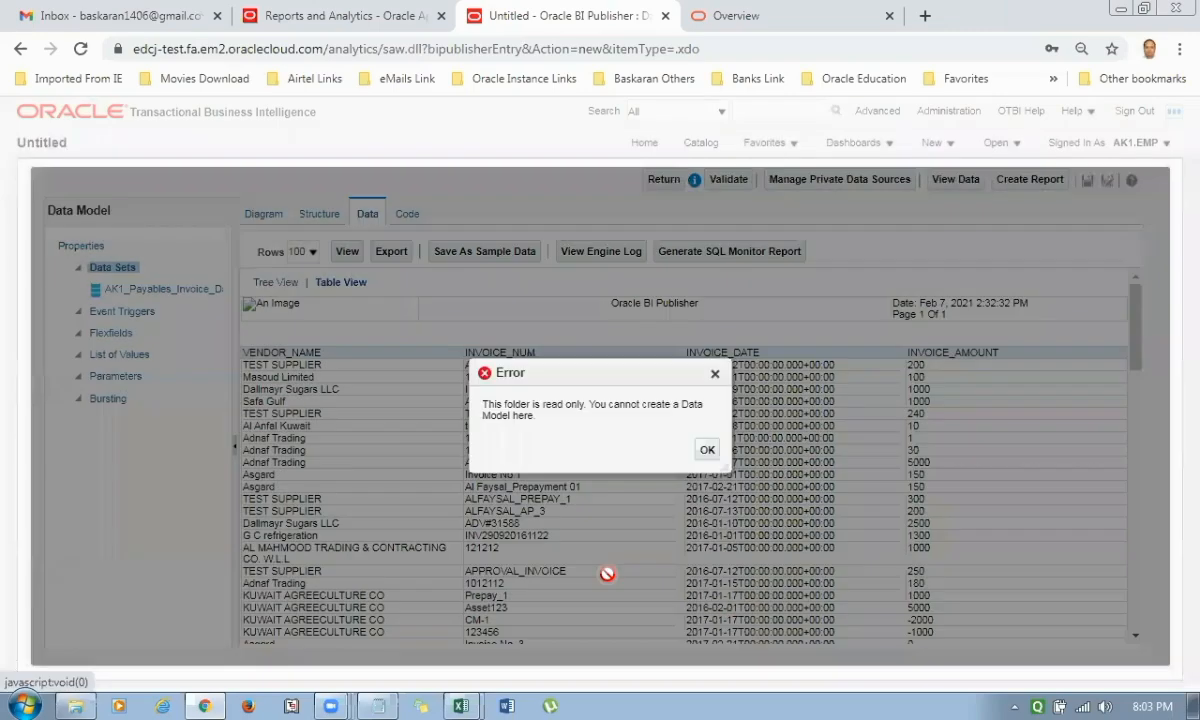
{"action": "left_click", "coordinate": [710, 452]}
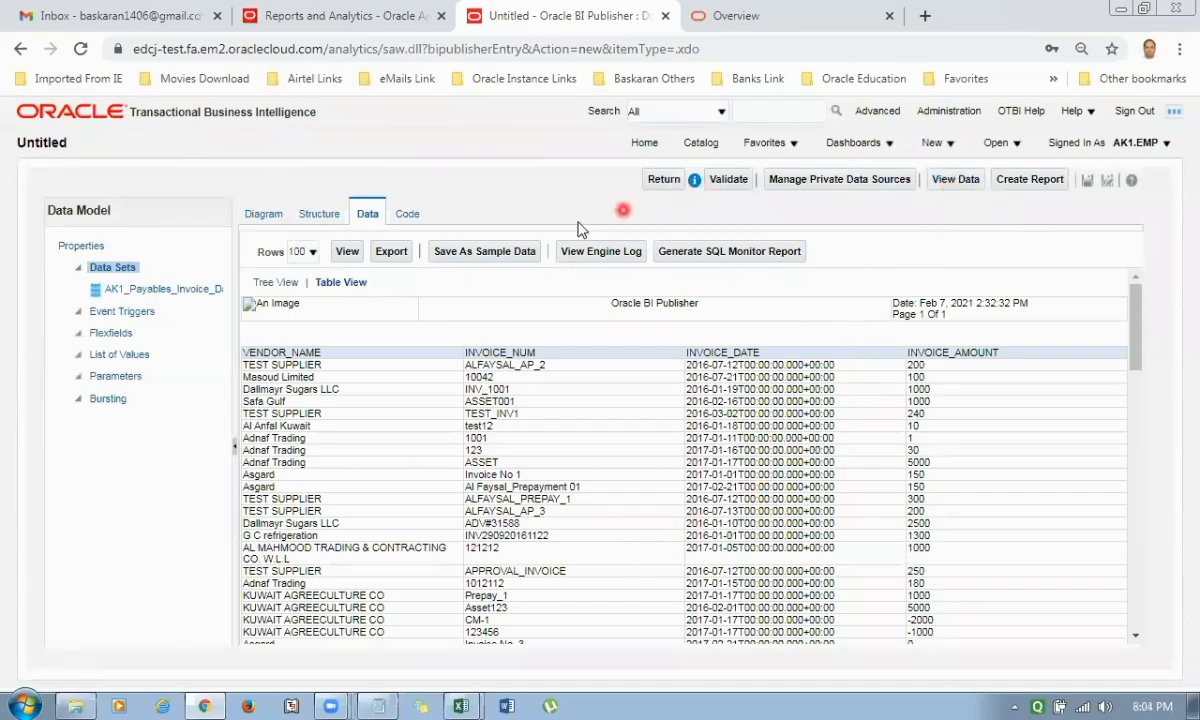
Save the previewed invoice rows as sample data again and reload the data view.
{"action": "left_click", "coordinate": [513, 252]}
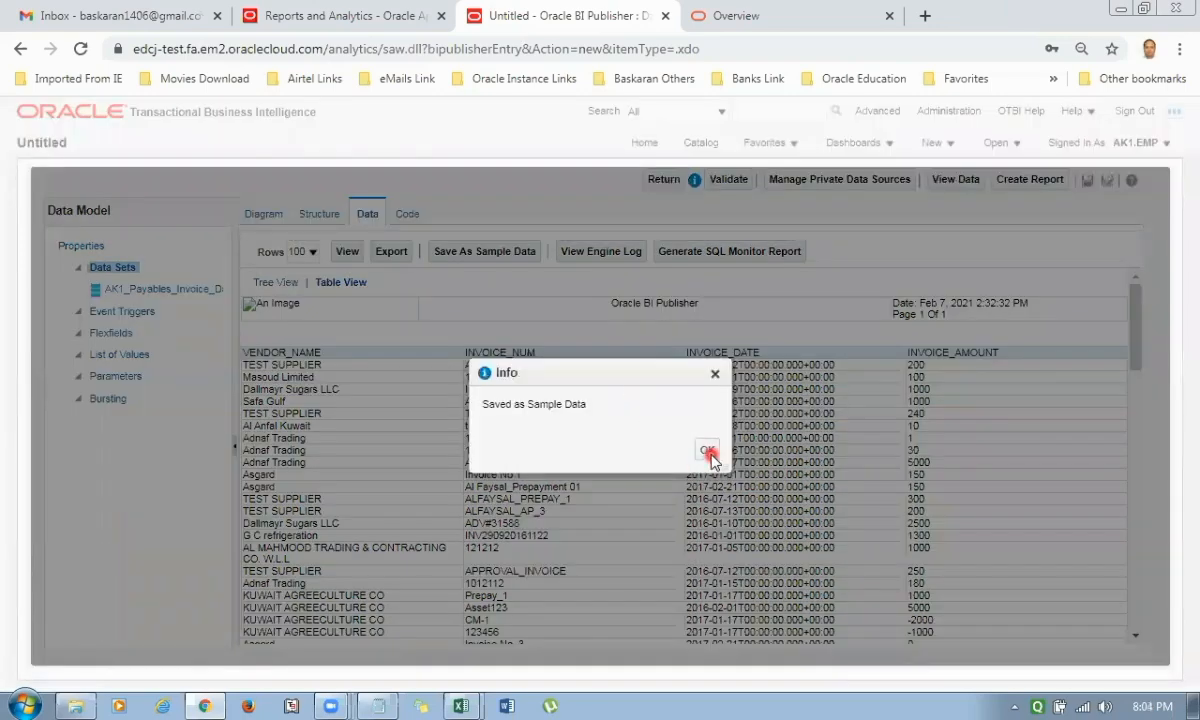
{"action": "left_click", "coordinate": [704, 447]}
{"action": "left_click", "coordinate": [945, 180]}
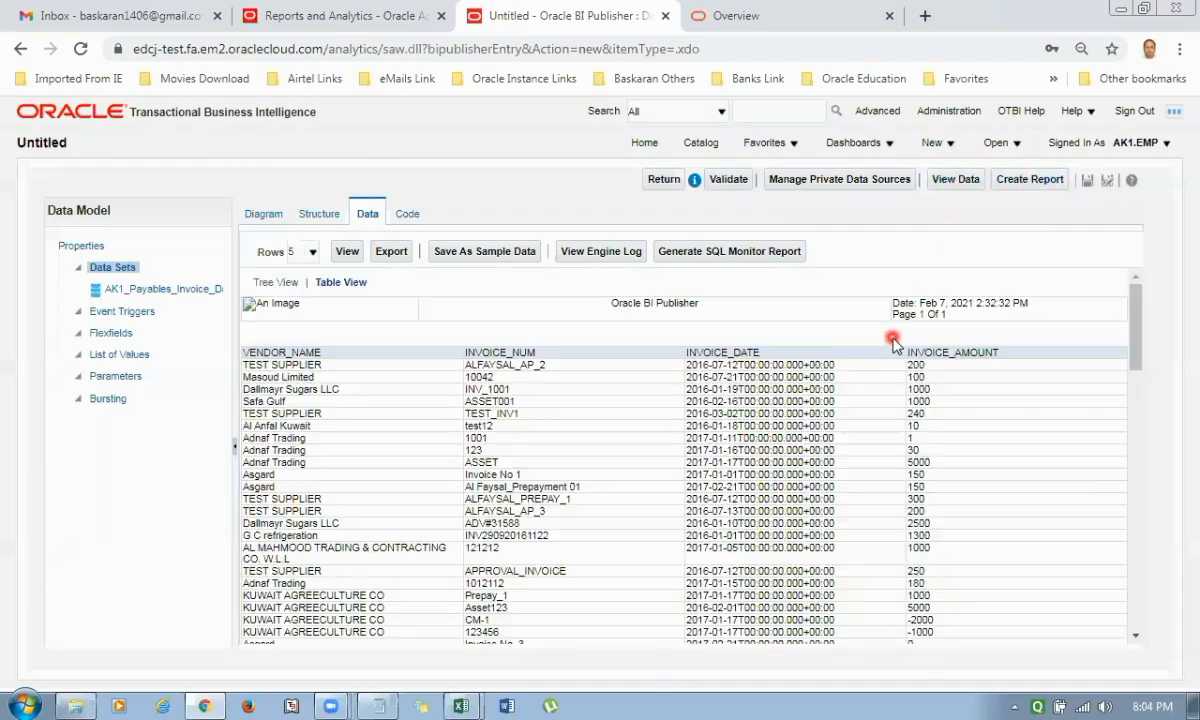
Retry saving the data model in Shared Folders/AK1 REPORT, reusing AK1_Payable_Invoice_Data_Model for the name and description.
{"action": "left_click", "coordinate": [1087, 180]}
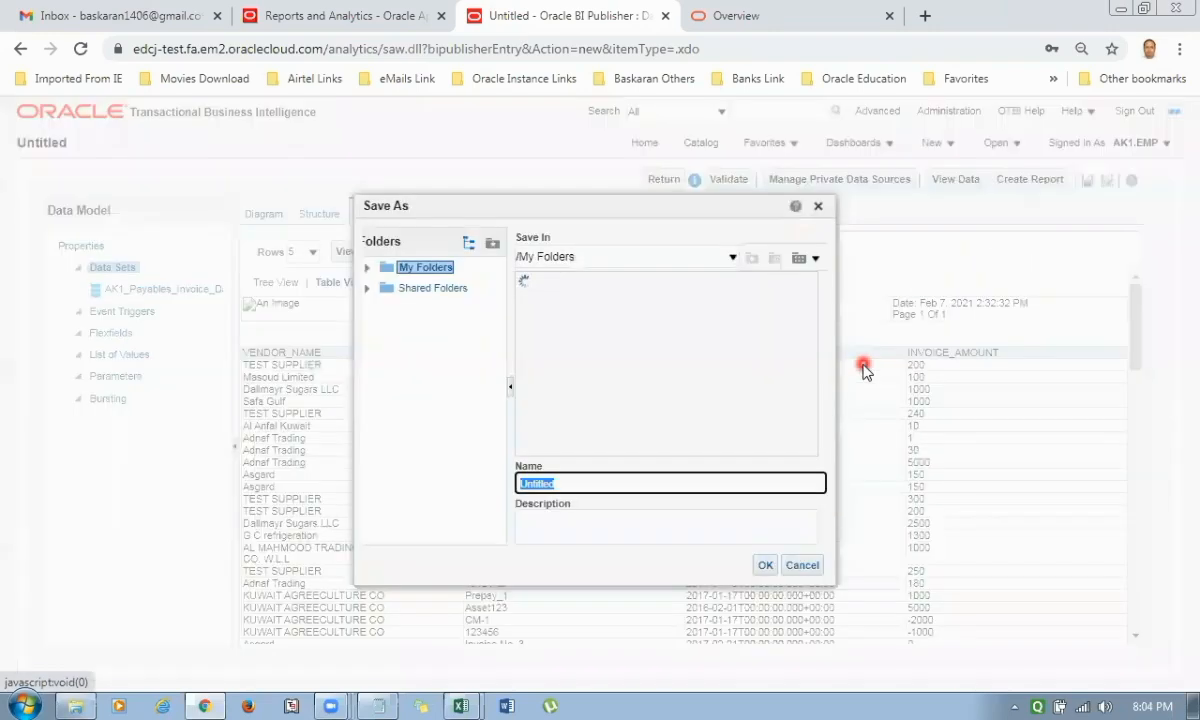
{"action": "left_click", "coordinate": [415, 288]}
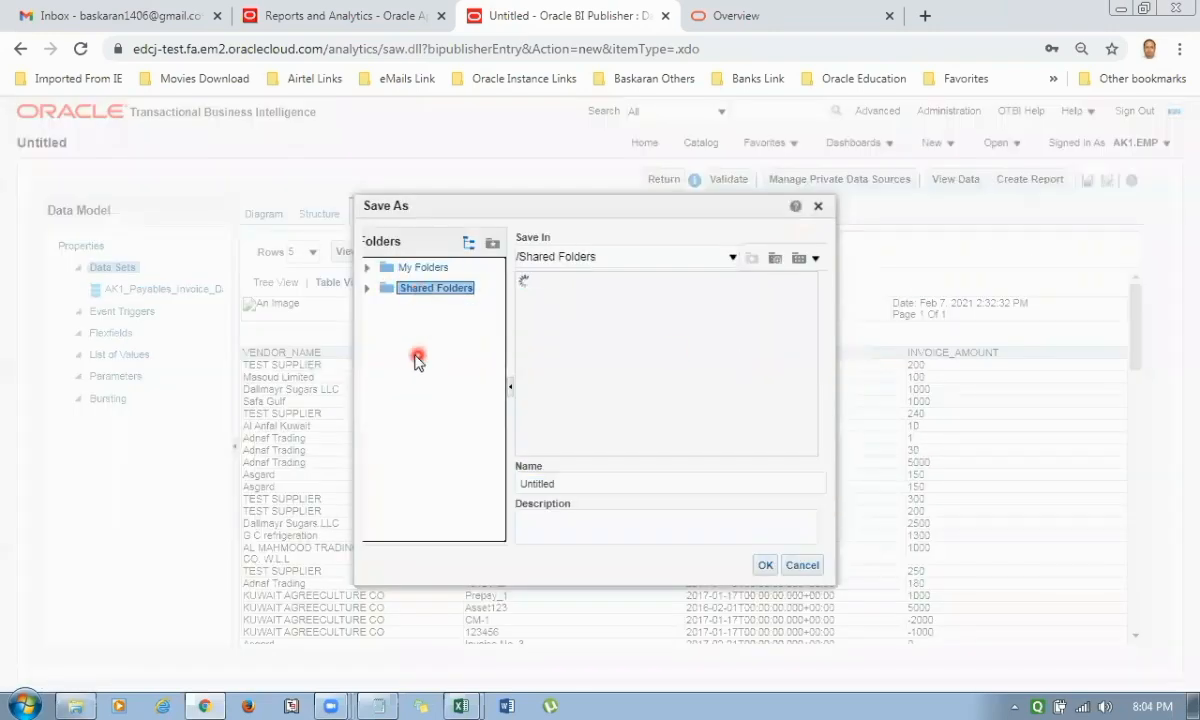
{"action": "left_click", "coordinate": [367, 289]}
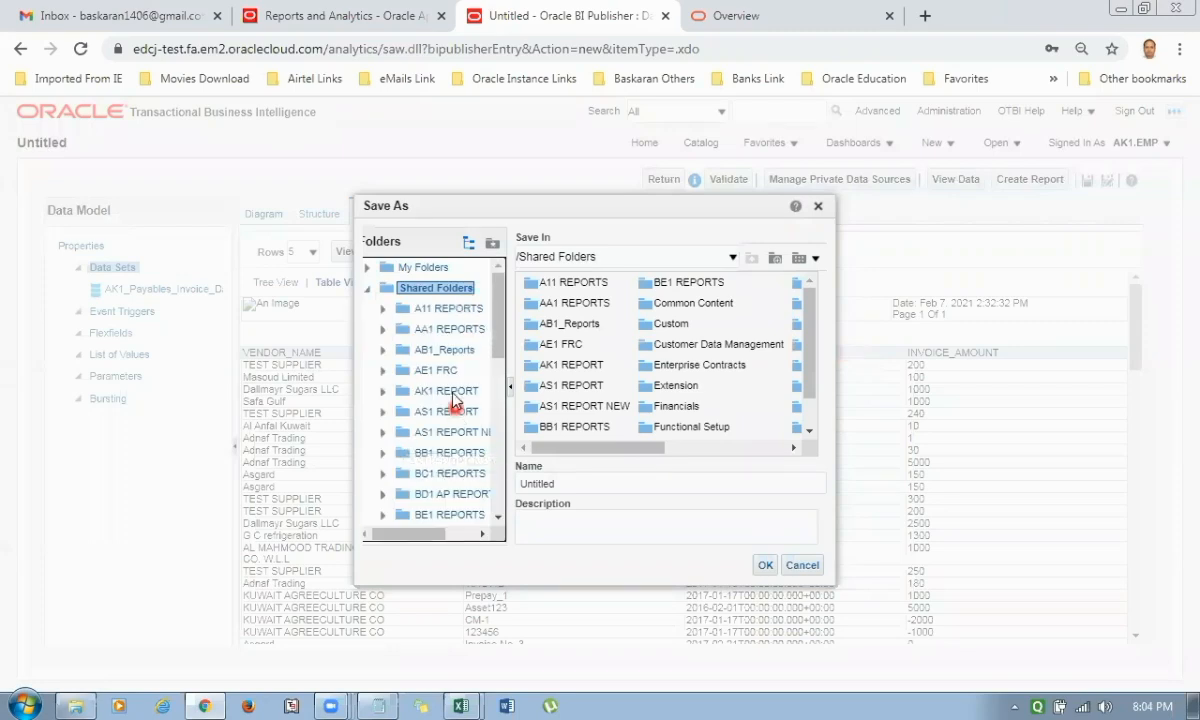
{"action": "left_click", "coordinate": [437, 392]}
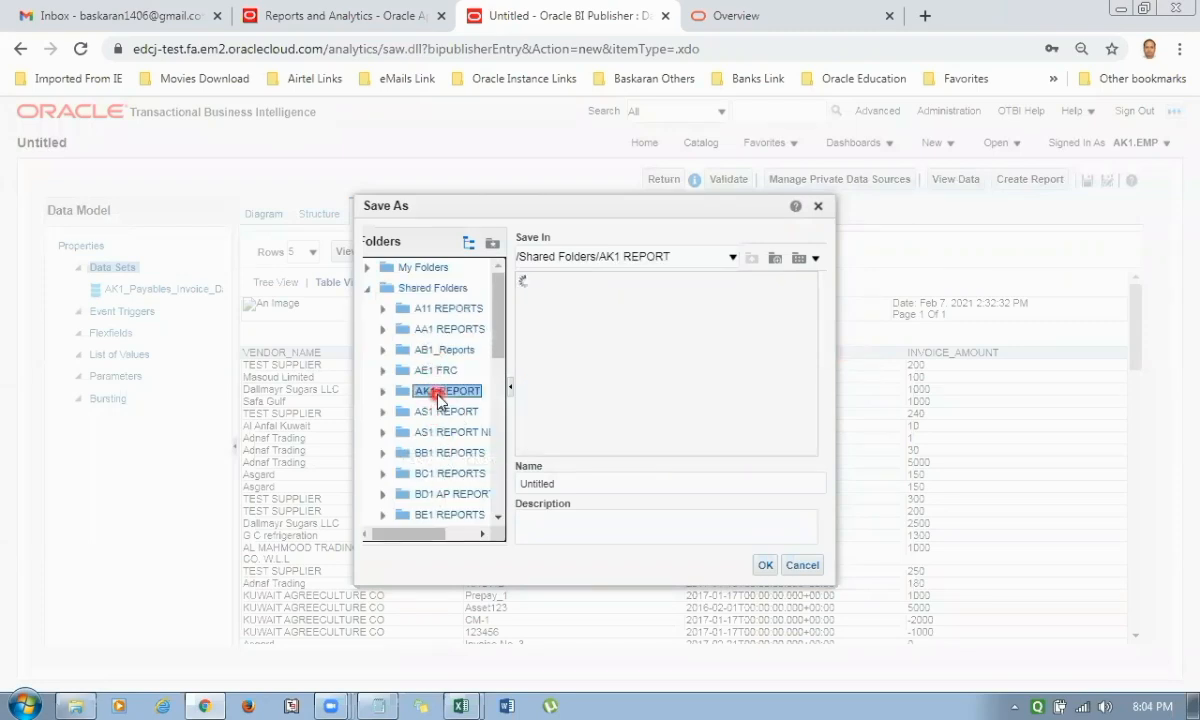
{"action": "left_click", "coordinate": [555, 484]}
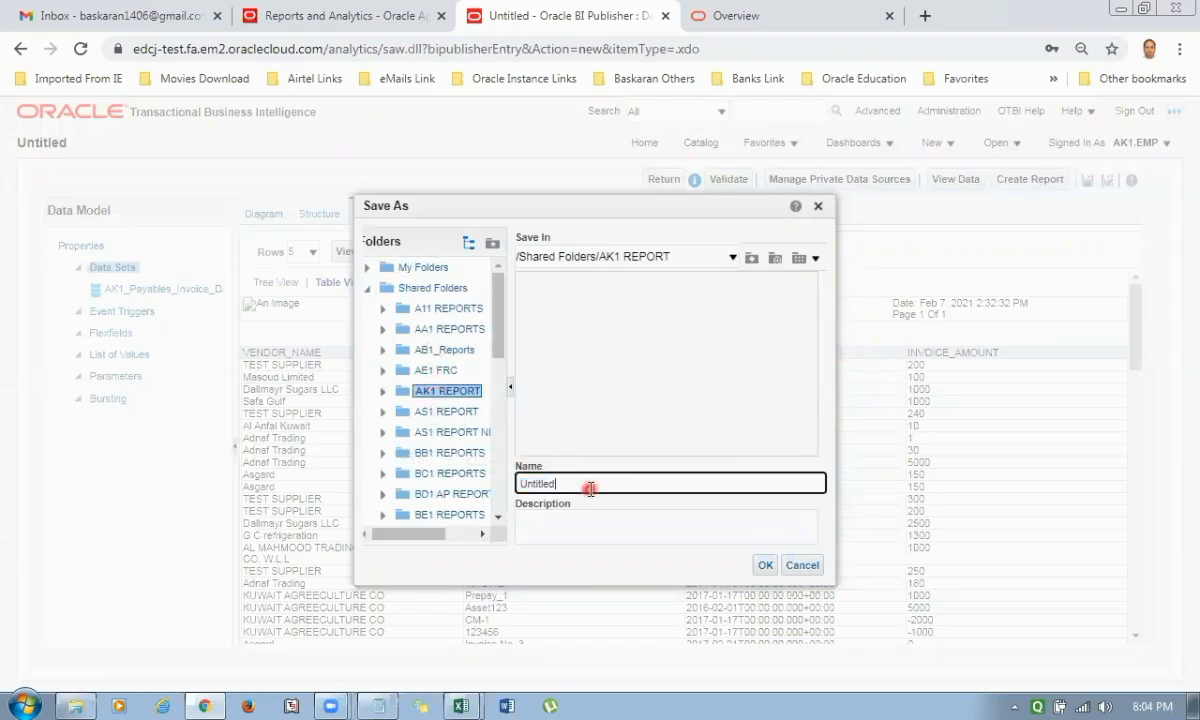
{"action": "left_click_drag", "start_coordinate": [553, 484], "coordinate": [323, 490]}
{"action": "key", "text": "ctrl+v"}
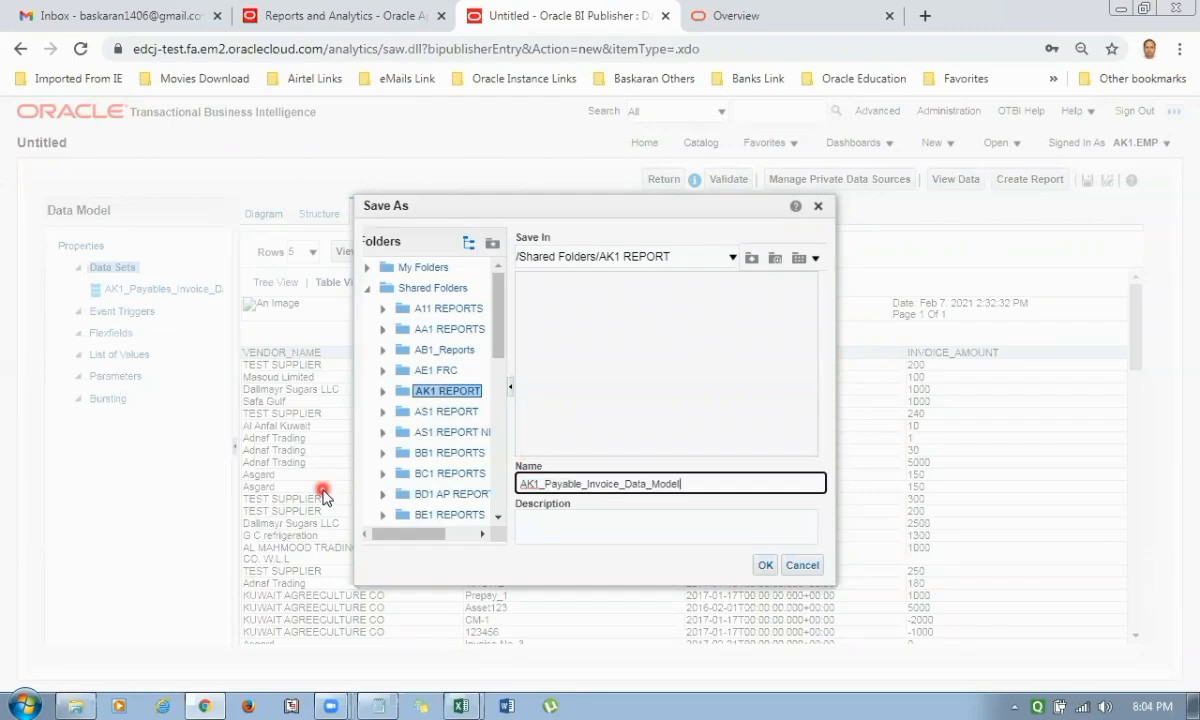
{"action": "left_click", "coordinate": [569, 530]}
{"action": "key", "text": "ctrl+v"}
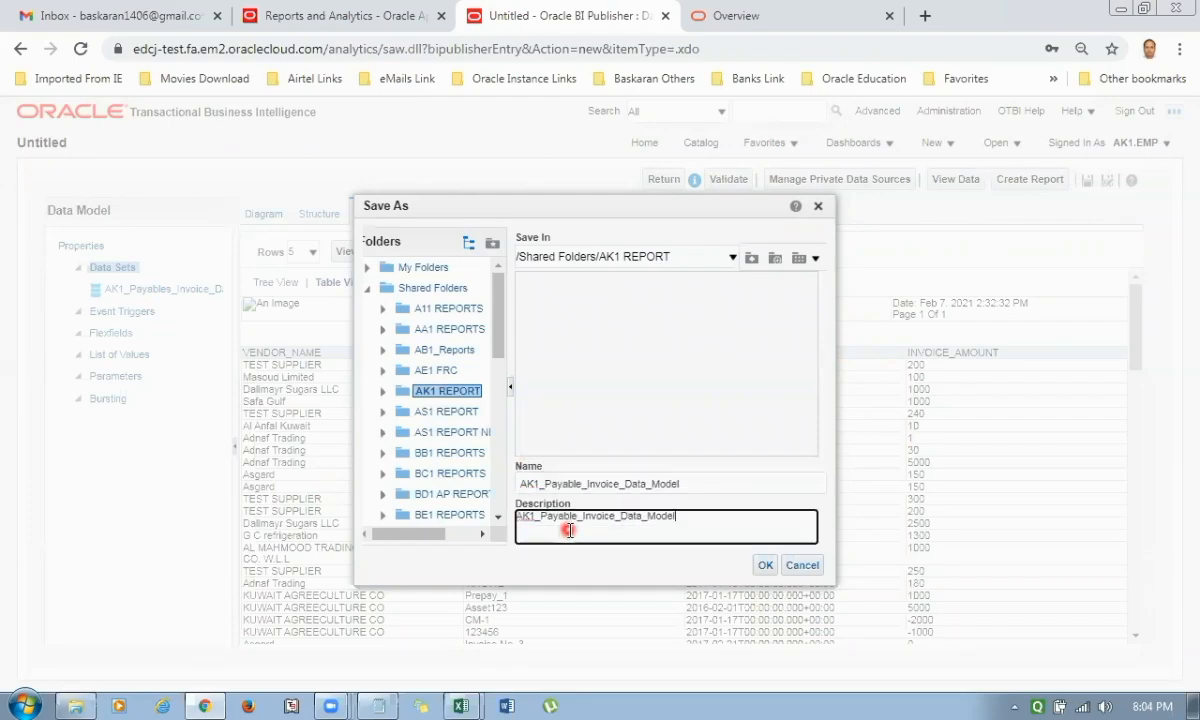
{"action": "left_click", "coordinate": [765, 565]}
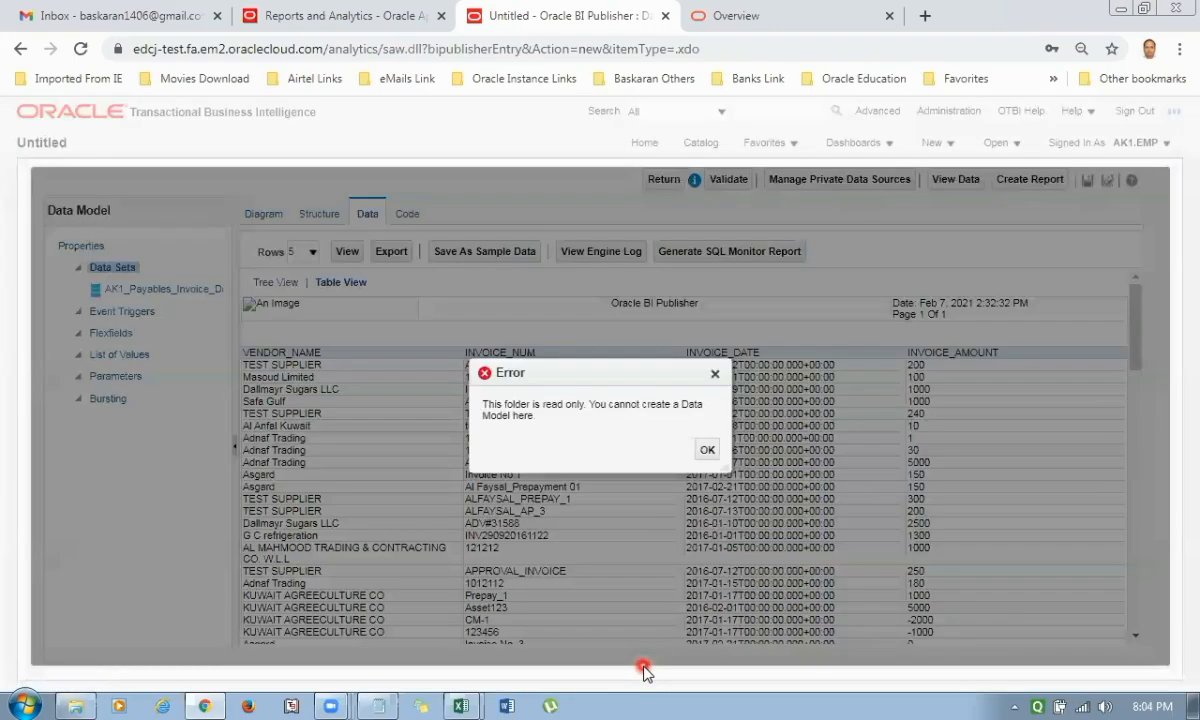
{"action": "left_click", "coordinate": [703, 450]}
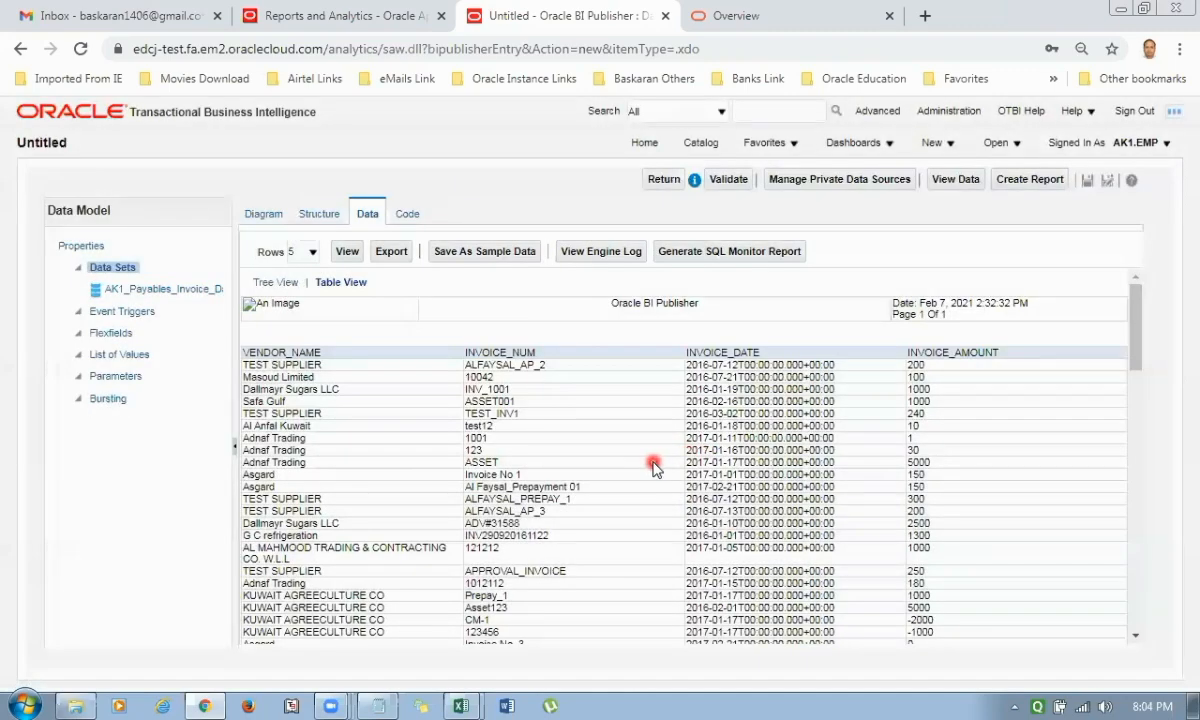
Try to save the data model in Shared Folders/AK1 REPORT with AK1_AP_DATA_MODEL as both name and description.
{"action": "left_click", "coordinate": [1086, 182]}
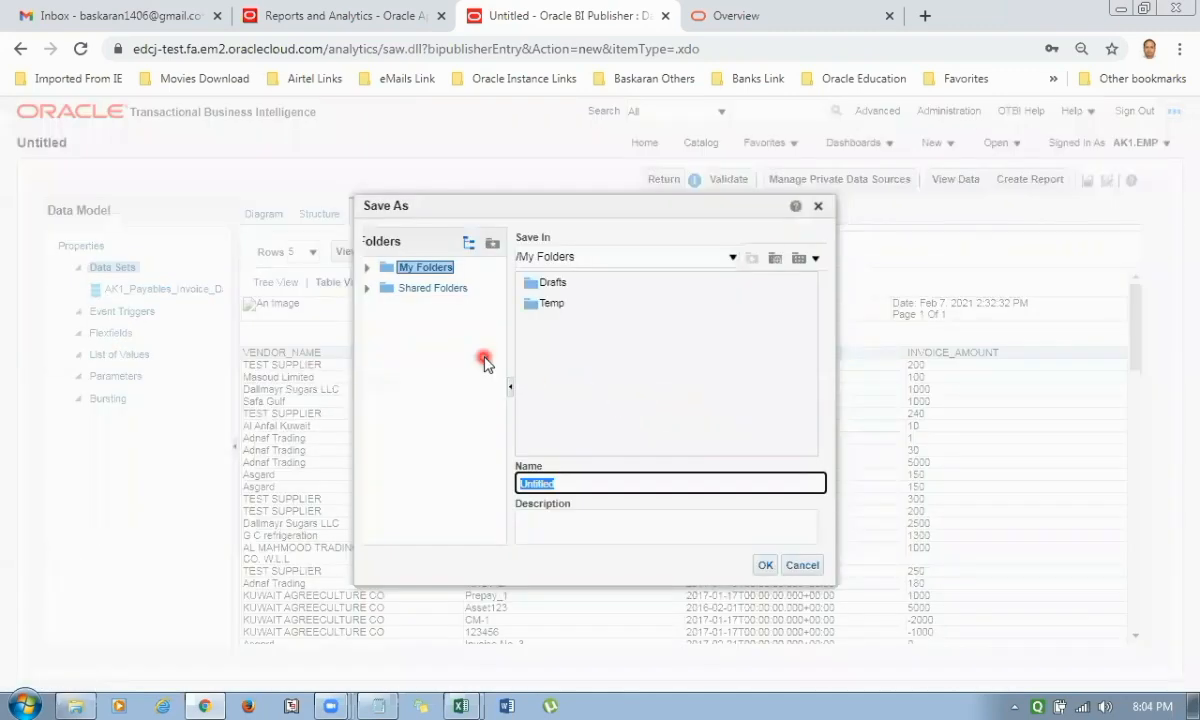
{"action": "left_click", "coordinate": [368, 292]}
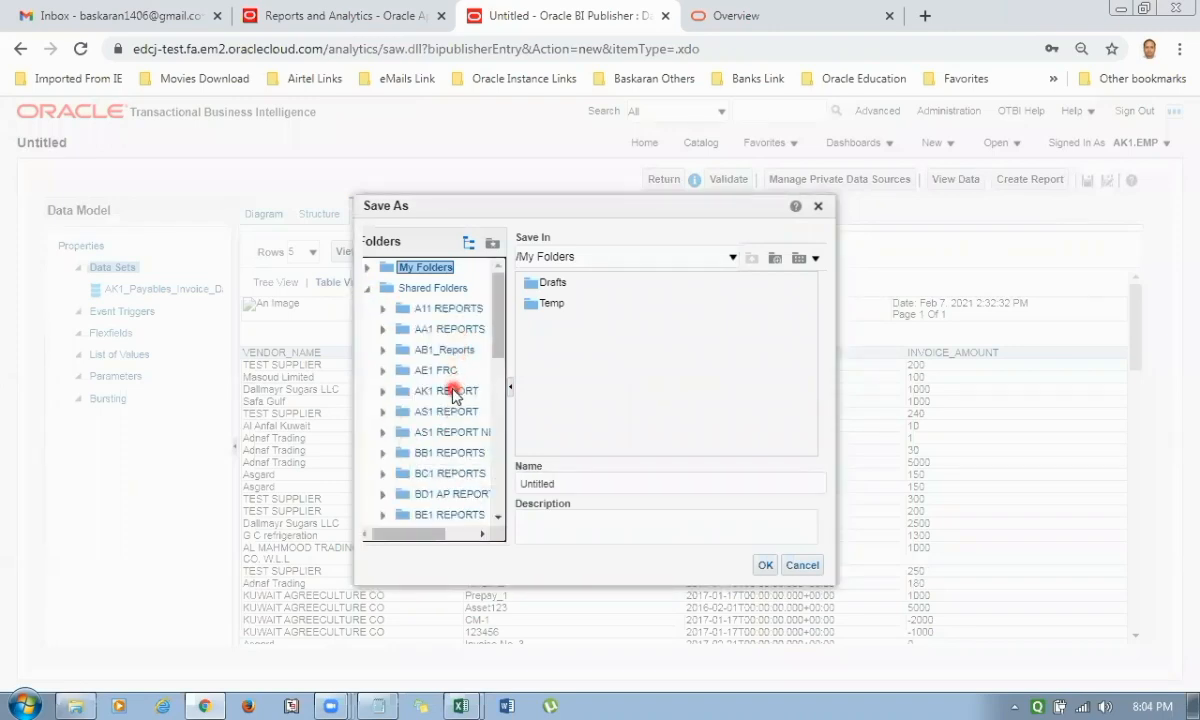
{"action": "left_click", "coordinate": [447, 390]}
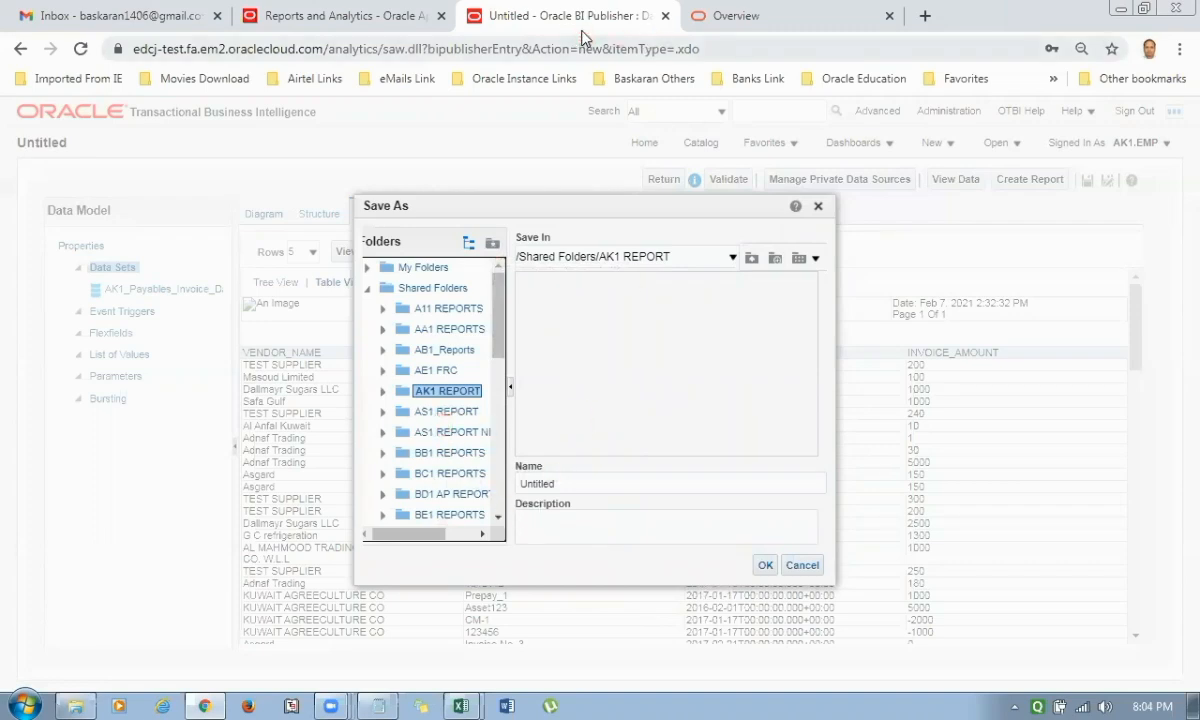
{"action": "left_click", "coordinate": [456, 437]}
{"action": "left_click", "coordinate": [601, 486]}
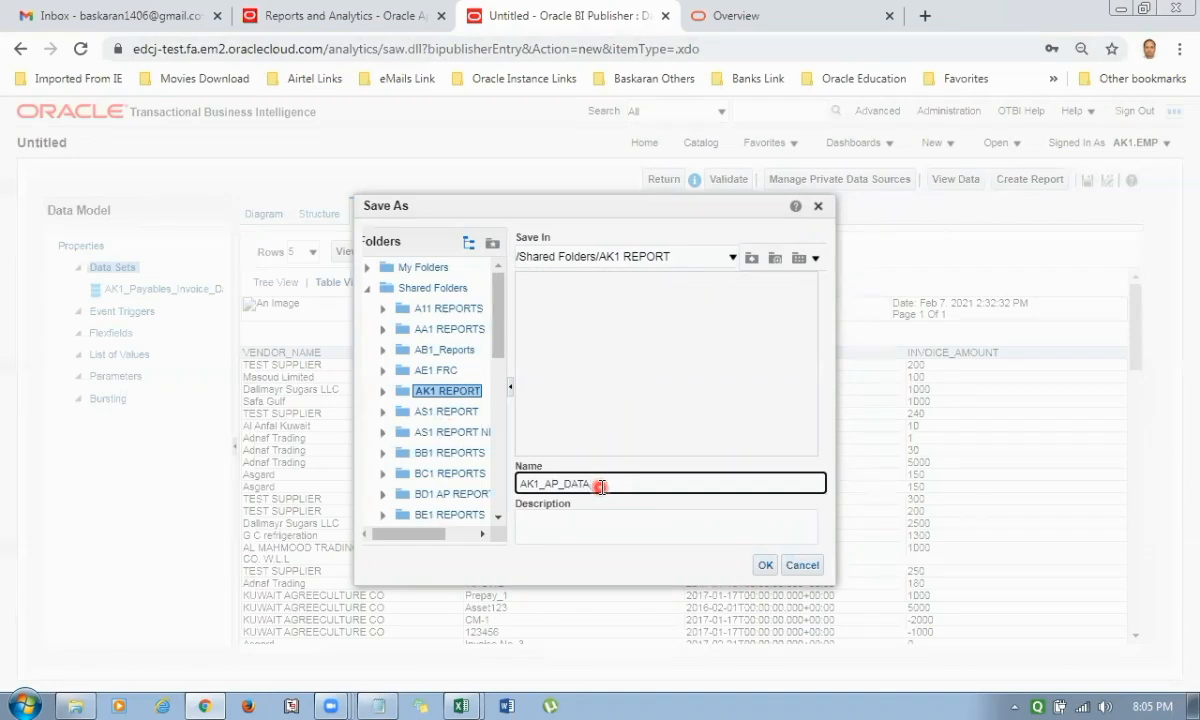
{"action": "type", "text": "EL"}
{"action": "key", "text": "ctrl+a"}
{"action": "key", "text": "ctrl+c"}
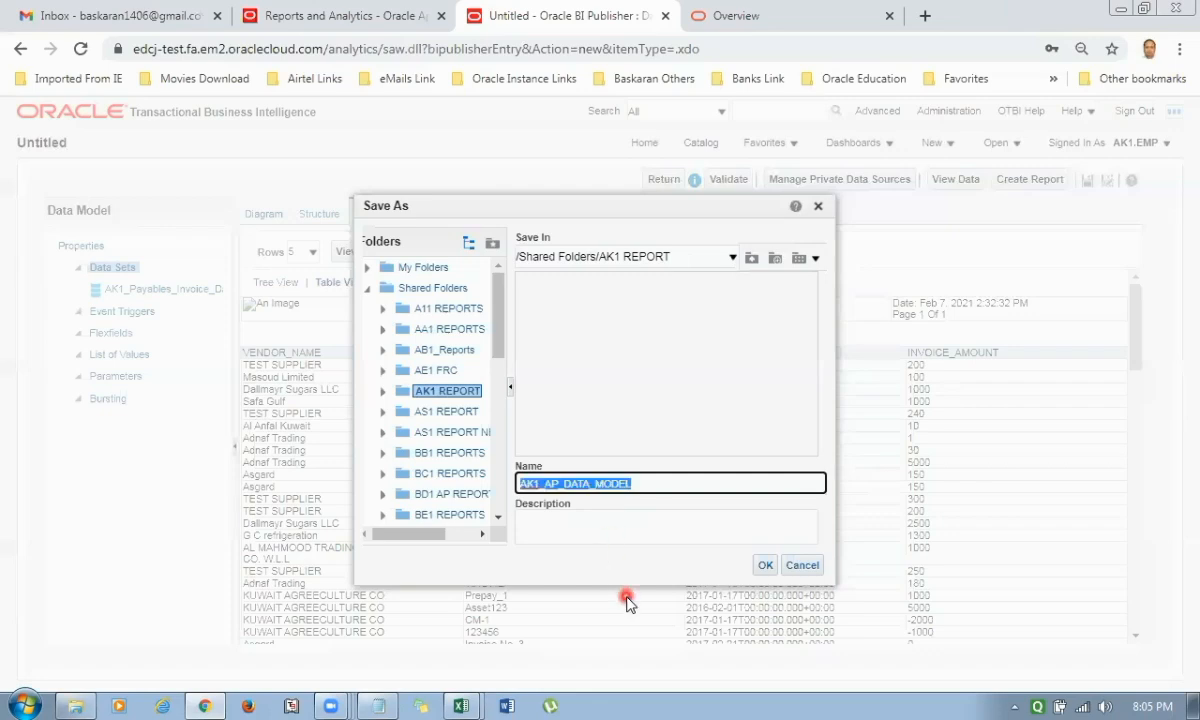
{"action": "key", "text": "Tab"}
{"action": "key", "text": "ctrl+v"}
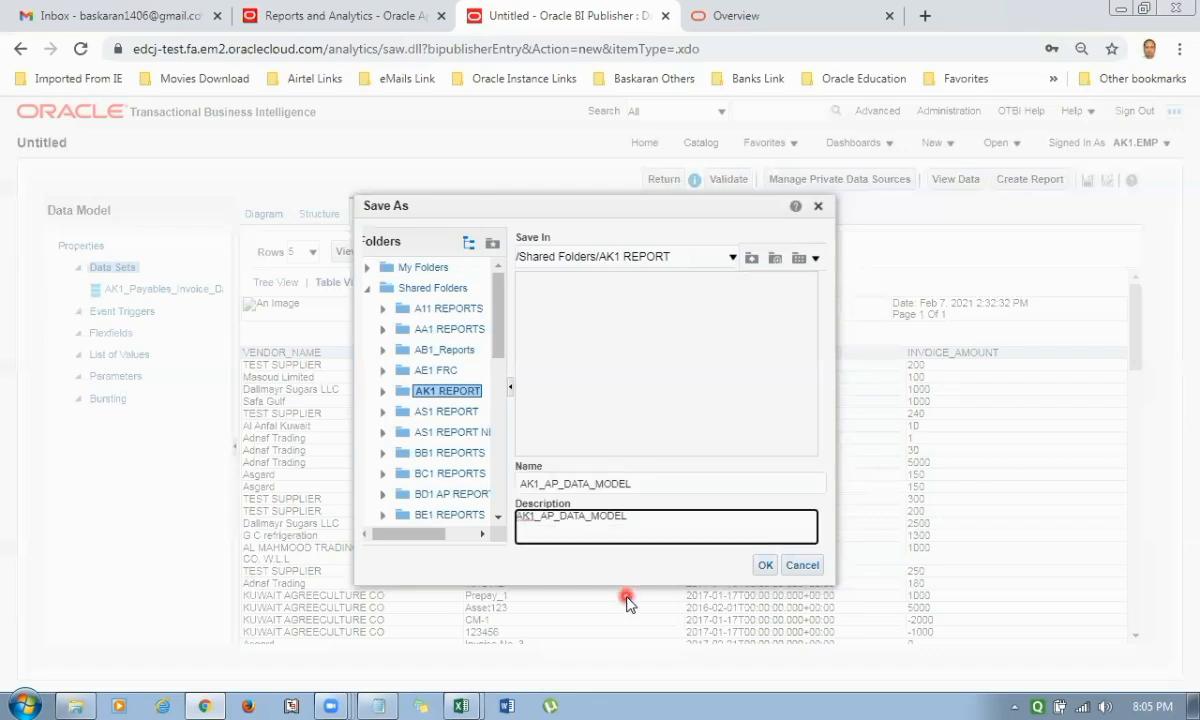
{"action": "left_click", "coordinate": [765, 565]}
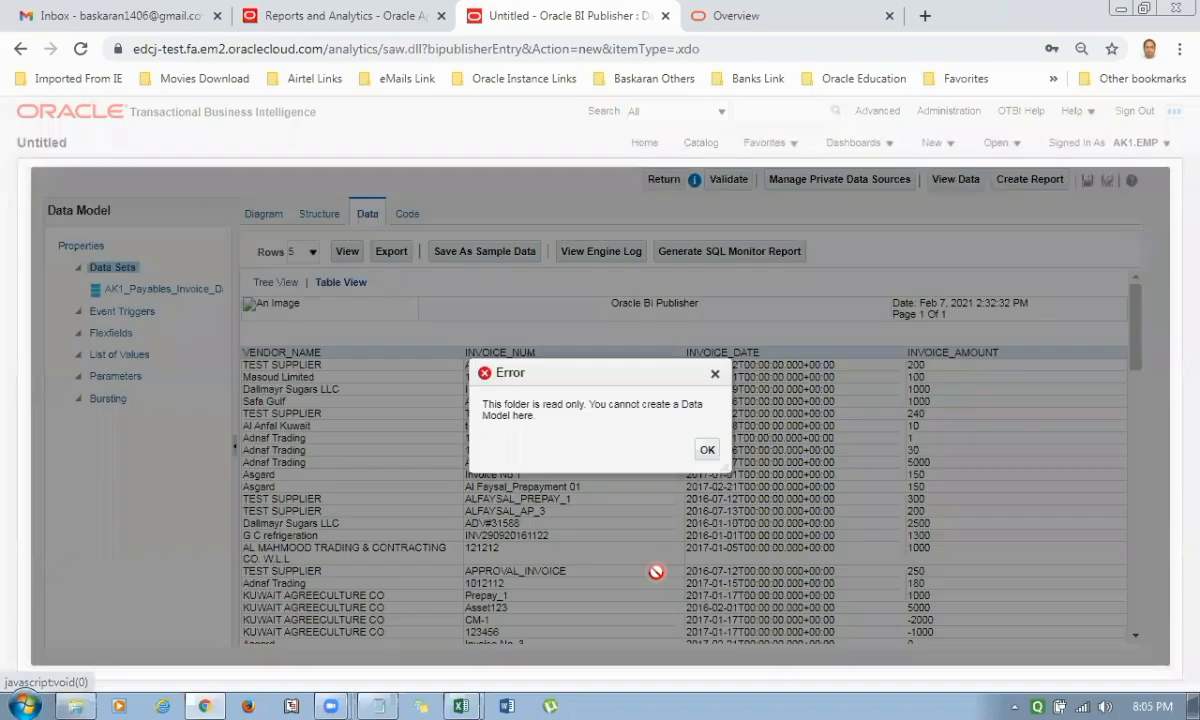
{"action": "left_click", "coordinate": [706, 449]}
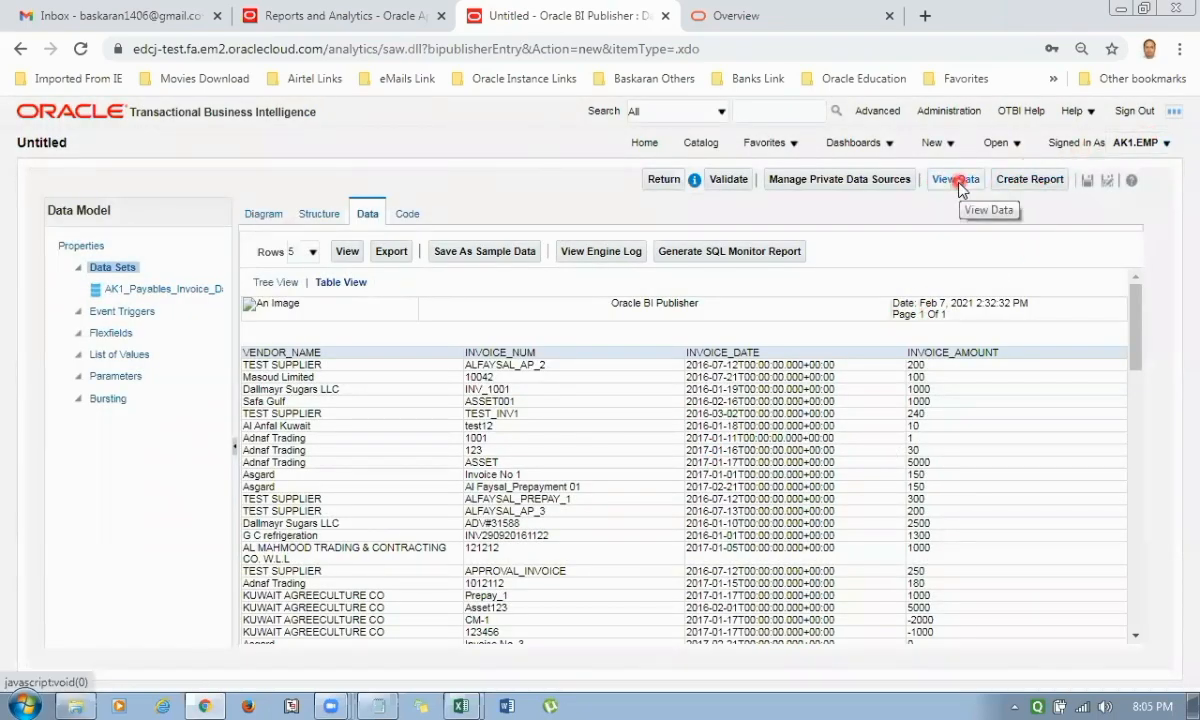
Start saving the data model in Shared Folders/A11 REPORTS, entering AK1_AP_DATA_MODEL as both name and description.
{"action": "left_click", "coordinate": [1087, 180]}
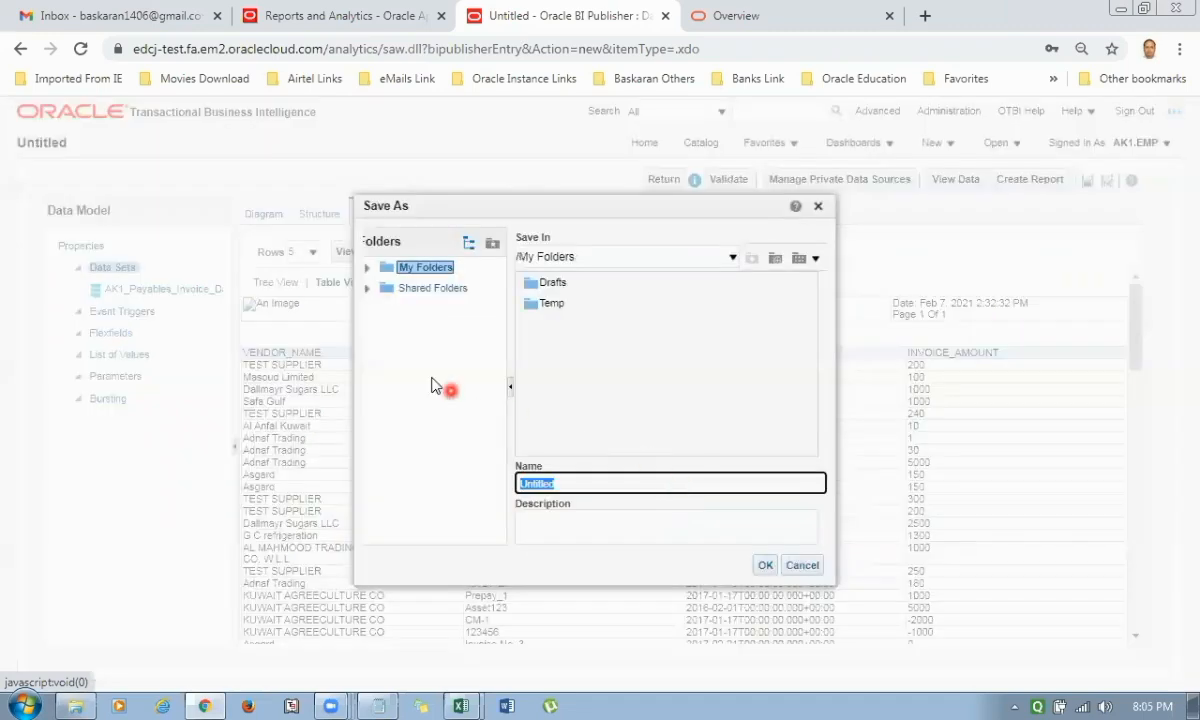
{"action": "left_click", "coordinate": [367, 288]}
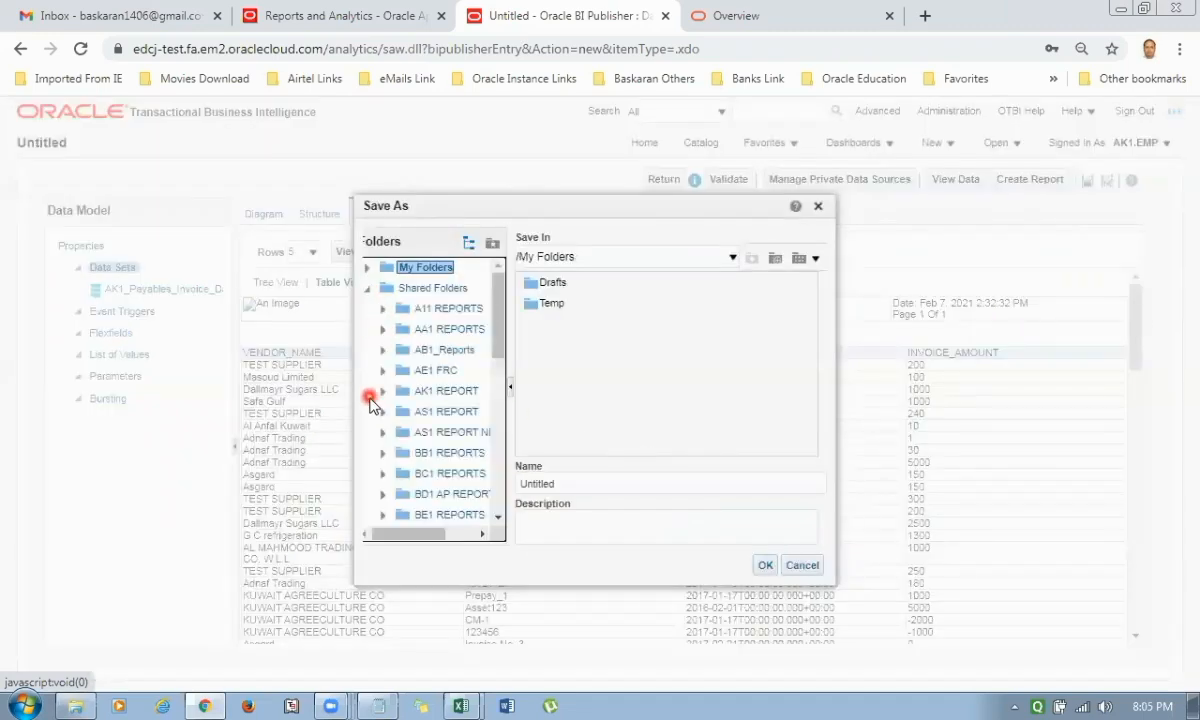
{"action": "left_click", "coordinate": [448, 312]}
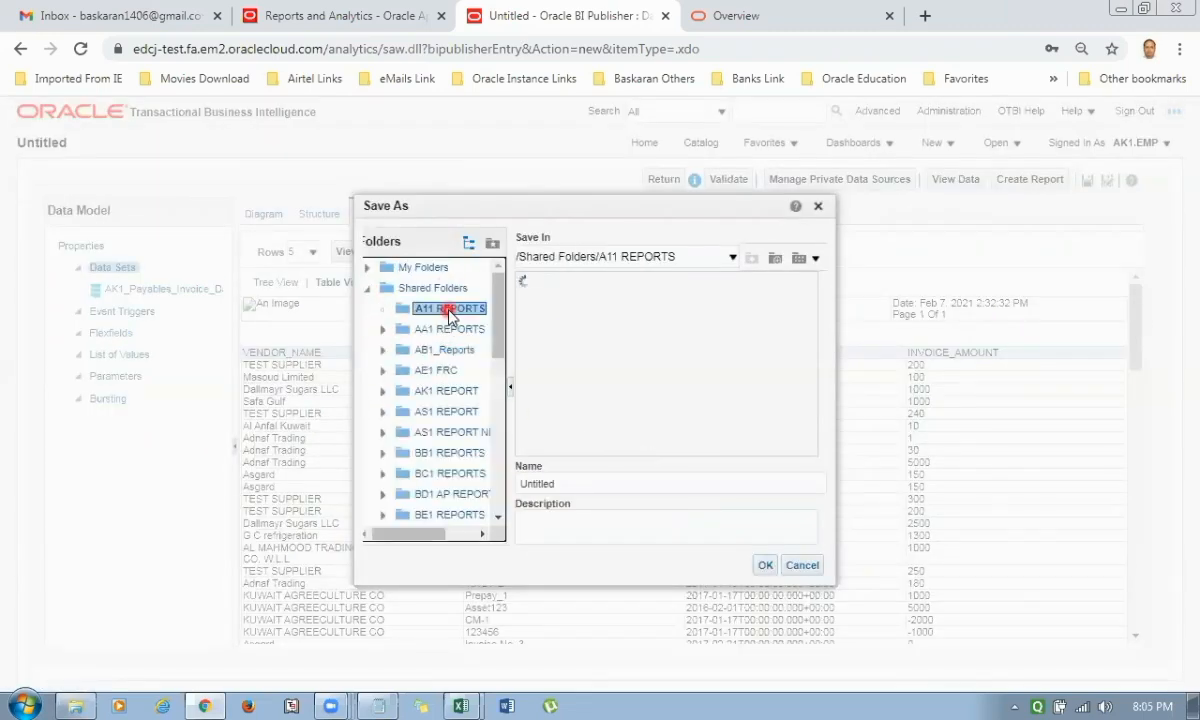
{"action": "left_click", "coordinate": [600, 484]}
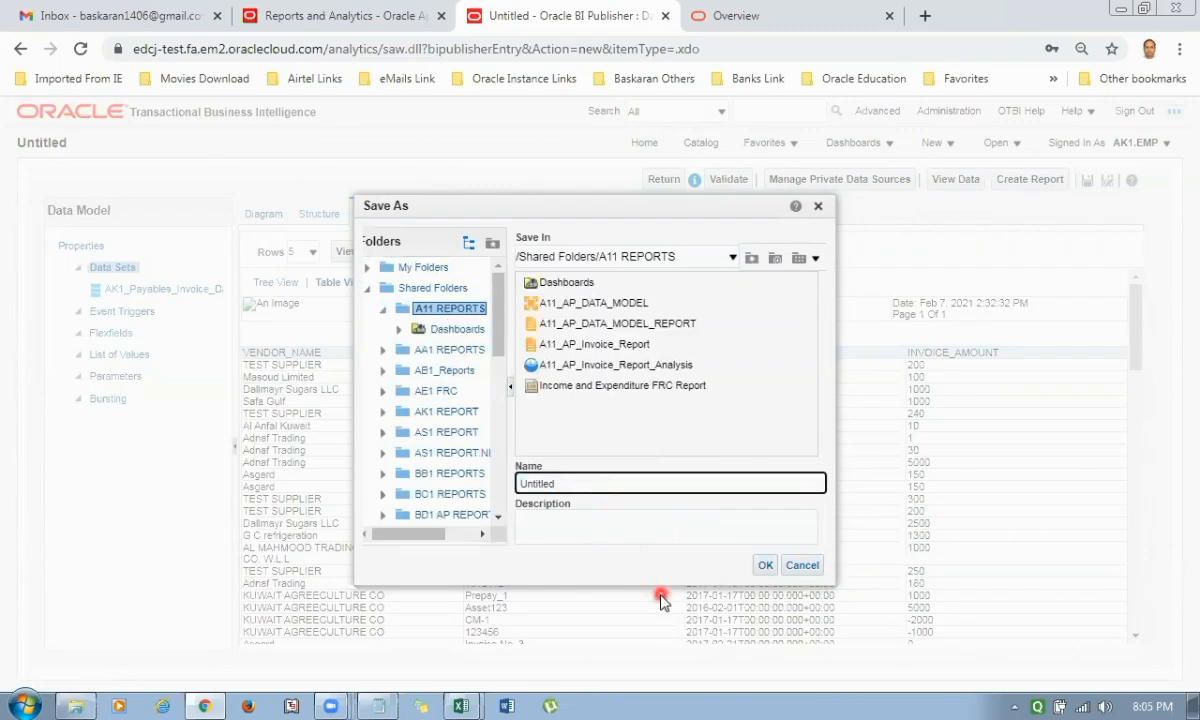
{"action": "key", "text": "ctrl+v"}
{"action": "key", "text": "Tab"}
{"action": "key", "text": "ctrl+v"}
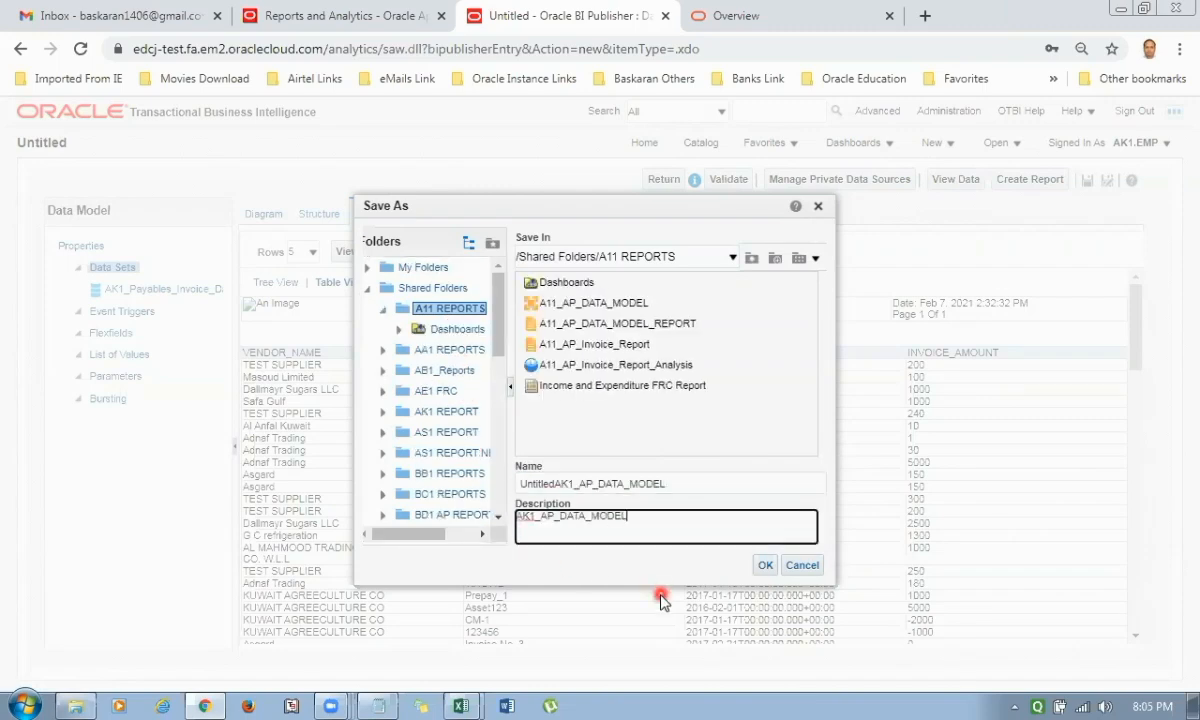
{"action": "key", "text": "shift+Tab"}
{"action": "key", "text": "Home"}
{"action": "key", "text": "Delete"}
{"action": "key", "text": "Delete"}
{"action": "key", "text": "Delete"}
{"action": "key", "text": "Delete"}
{"action": "key", "text": "Delete"}
{"action": "key", "text": "Delete"}
{"action": "key", "text": "Delete"}
{"action": "key", "text": "Delete"}
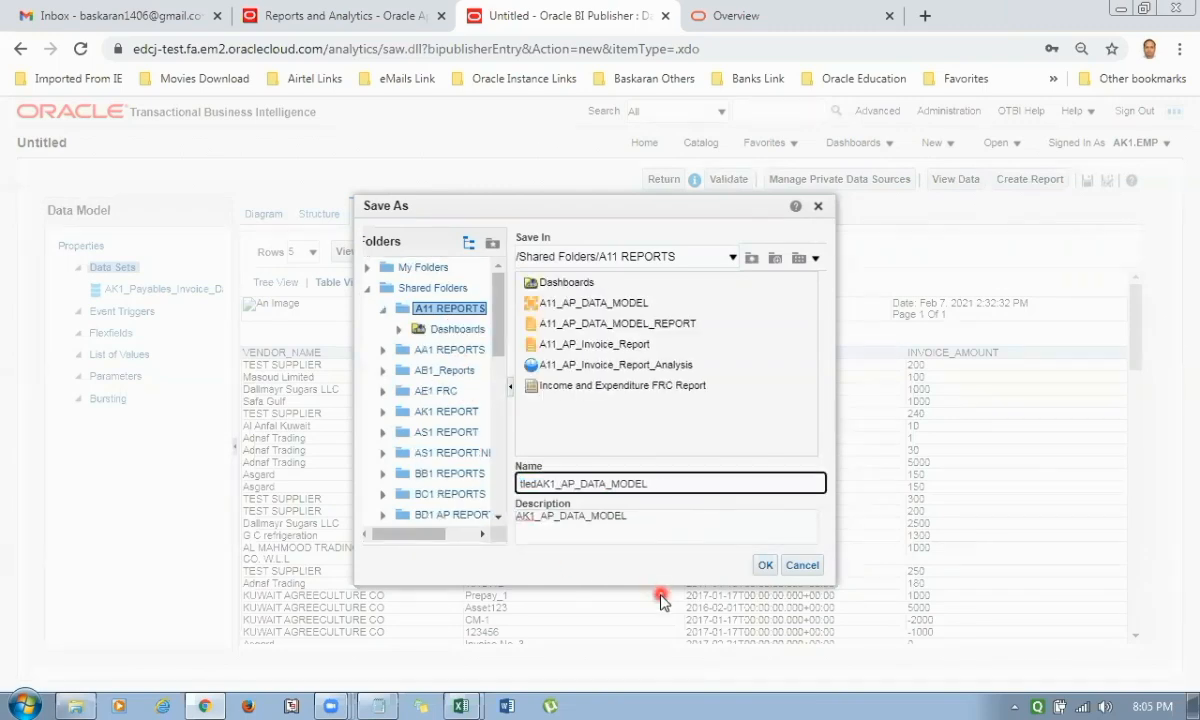
{"action": "key", "text": "Delete"}
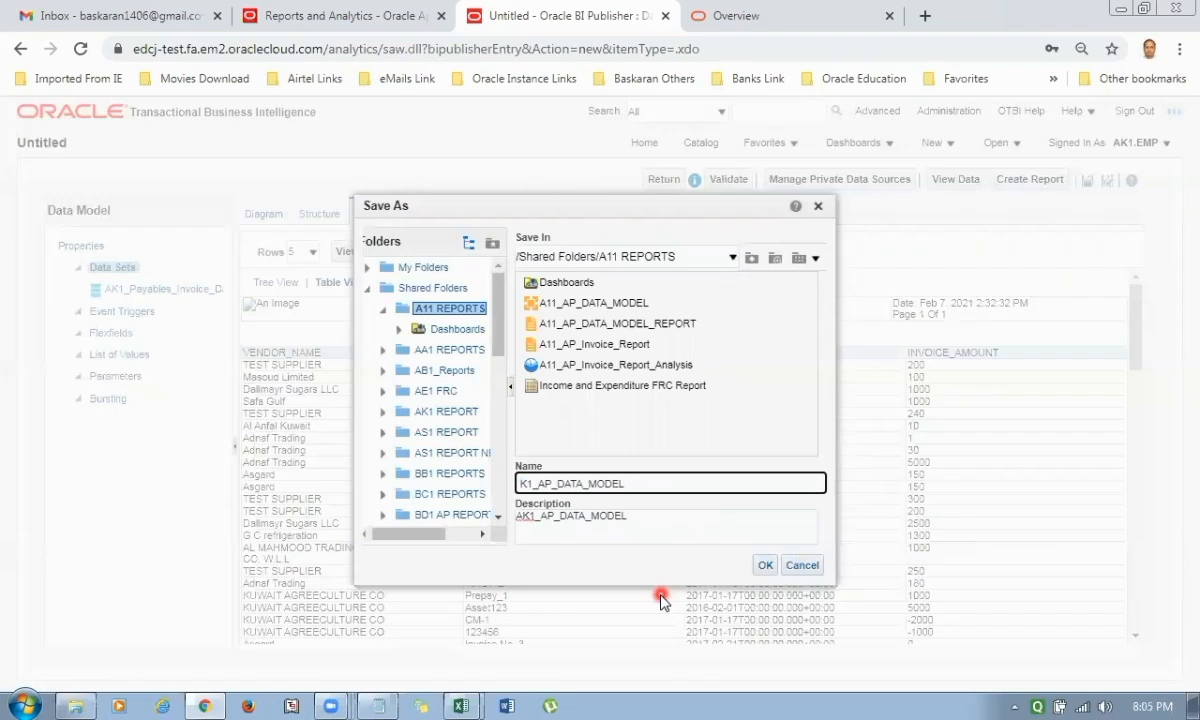
{"action": "type", "text": "A"}
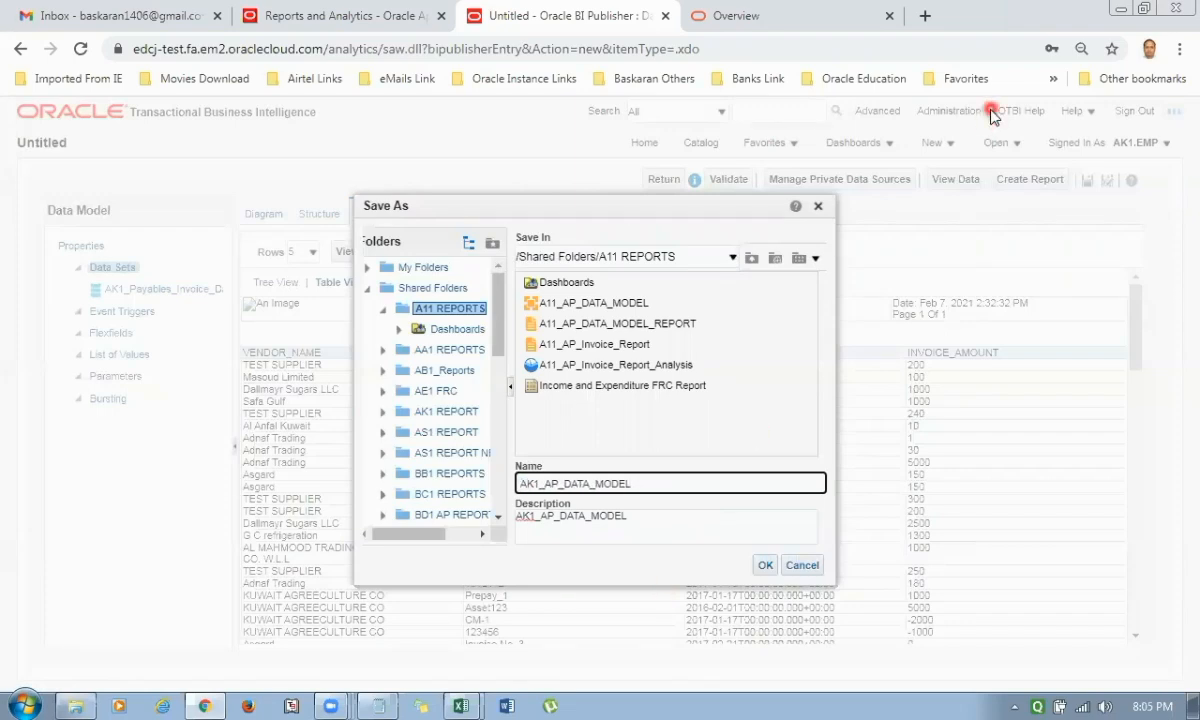
Switch to the Zoom meeting chat, read the latest message about the storage folder, and close the chat.
{"action": "left_click", "coordinate": [331, 706]}
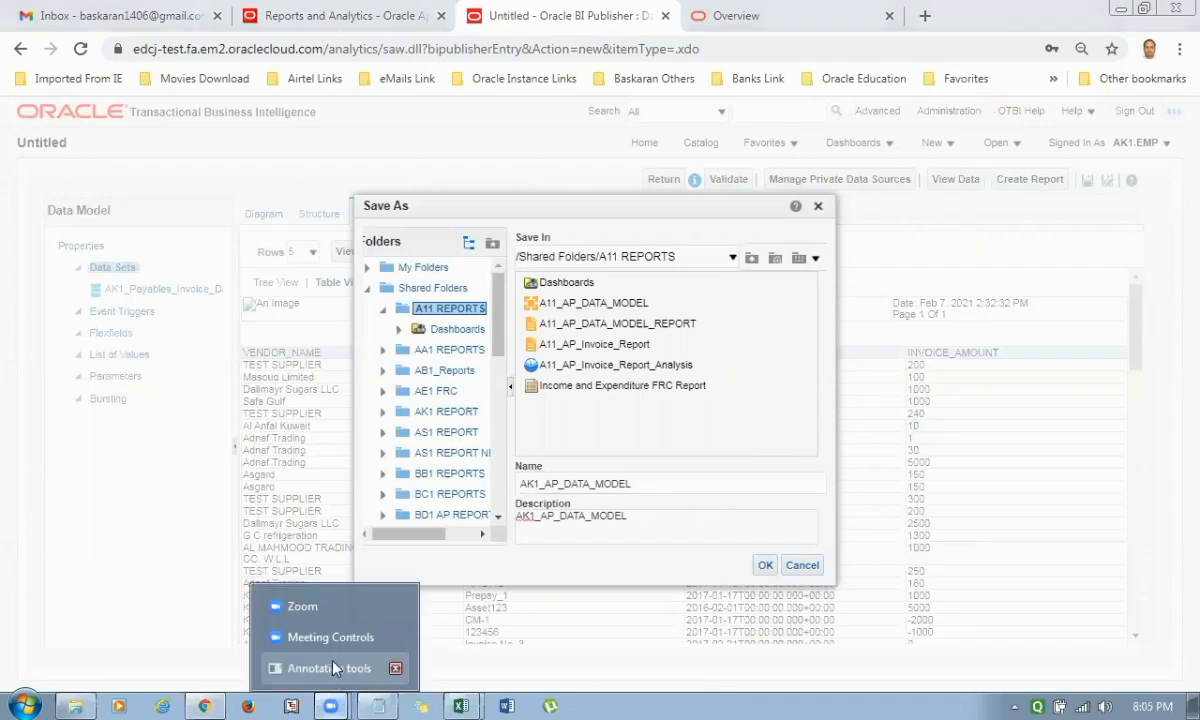
{"action": "left_click", "coordinate": [320, 636]}
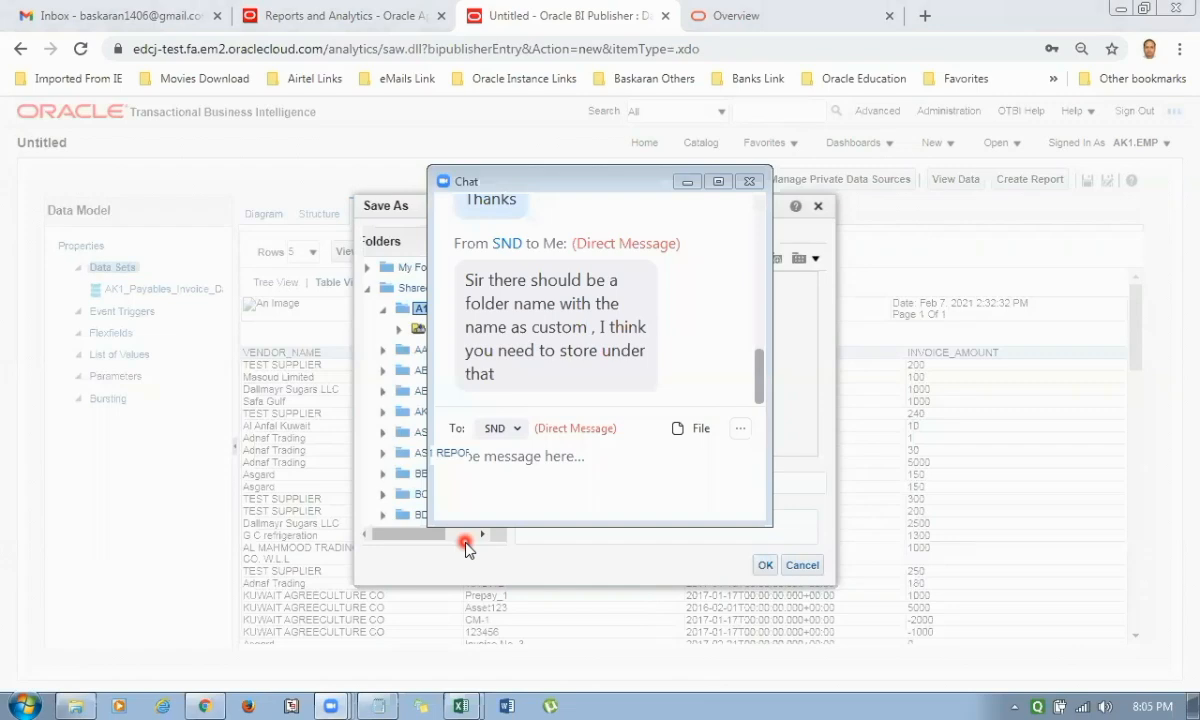
{"action": "left_click", "coordinate": [750, 182]}
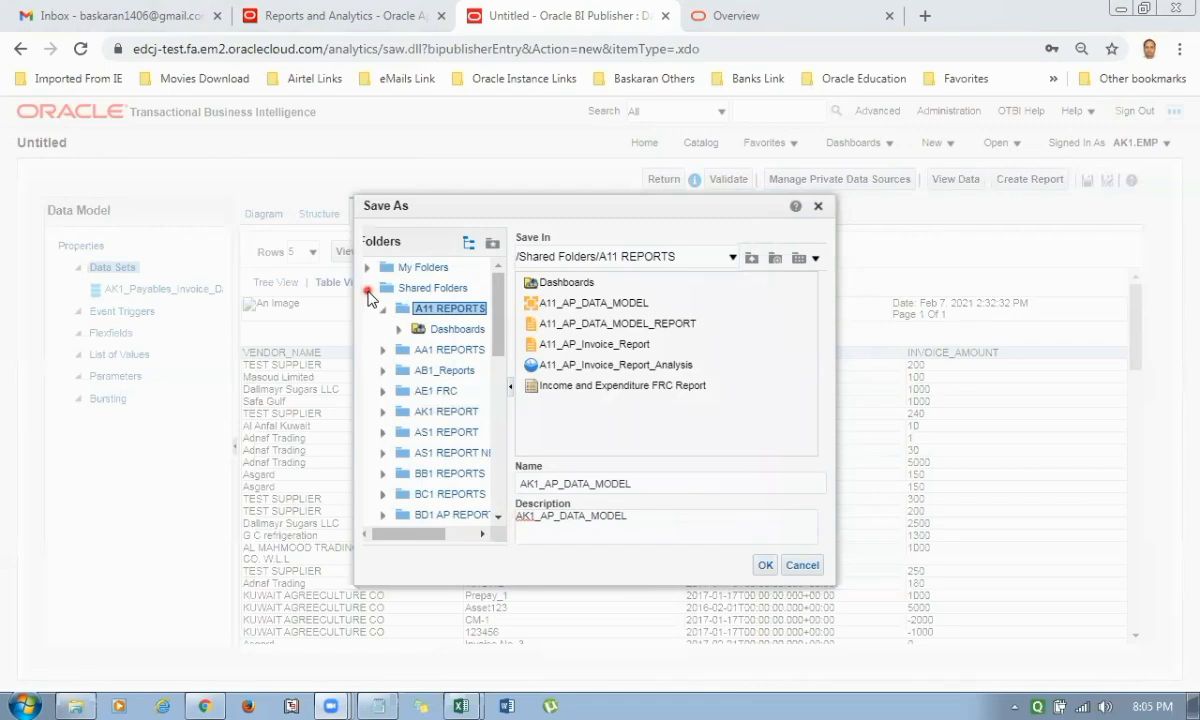
Create a folder named AK1 REPORT under Shared Folders/Custom and save the data model in it.
{"action": "left_click", "coordinate": [440, 370]}
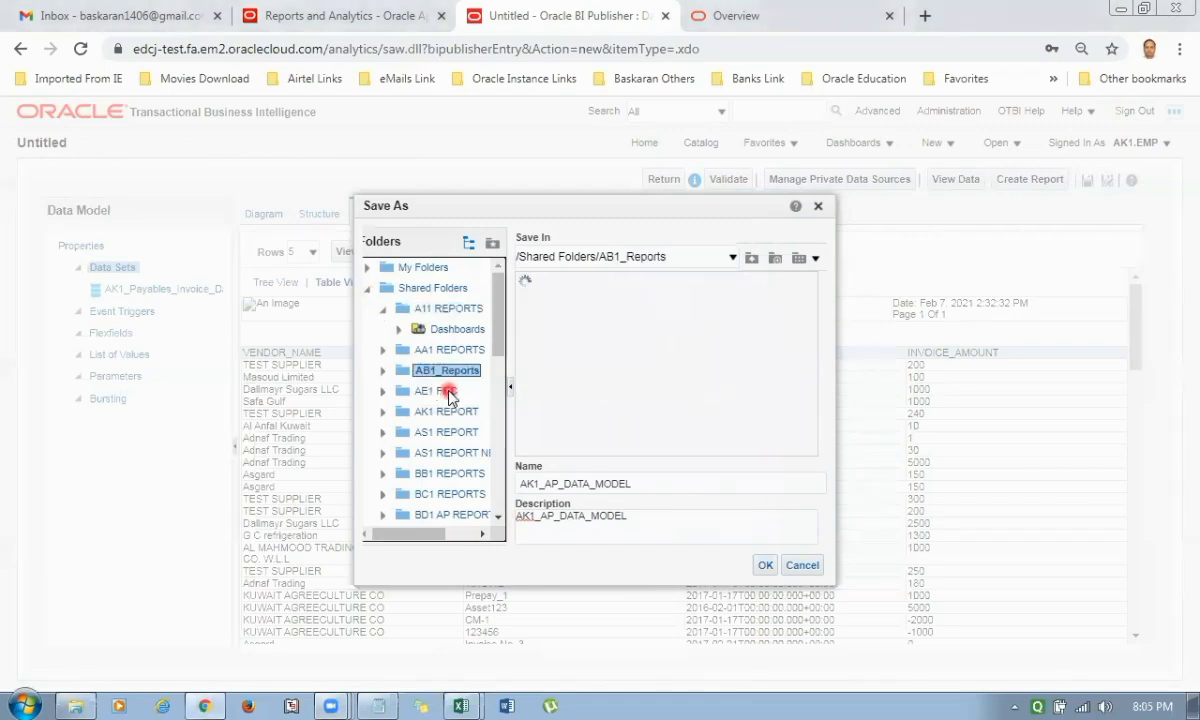
{"action": "scroll", "coordinate": [446, 395], "scroll_direction": "down", "scroll_amount": 5}
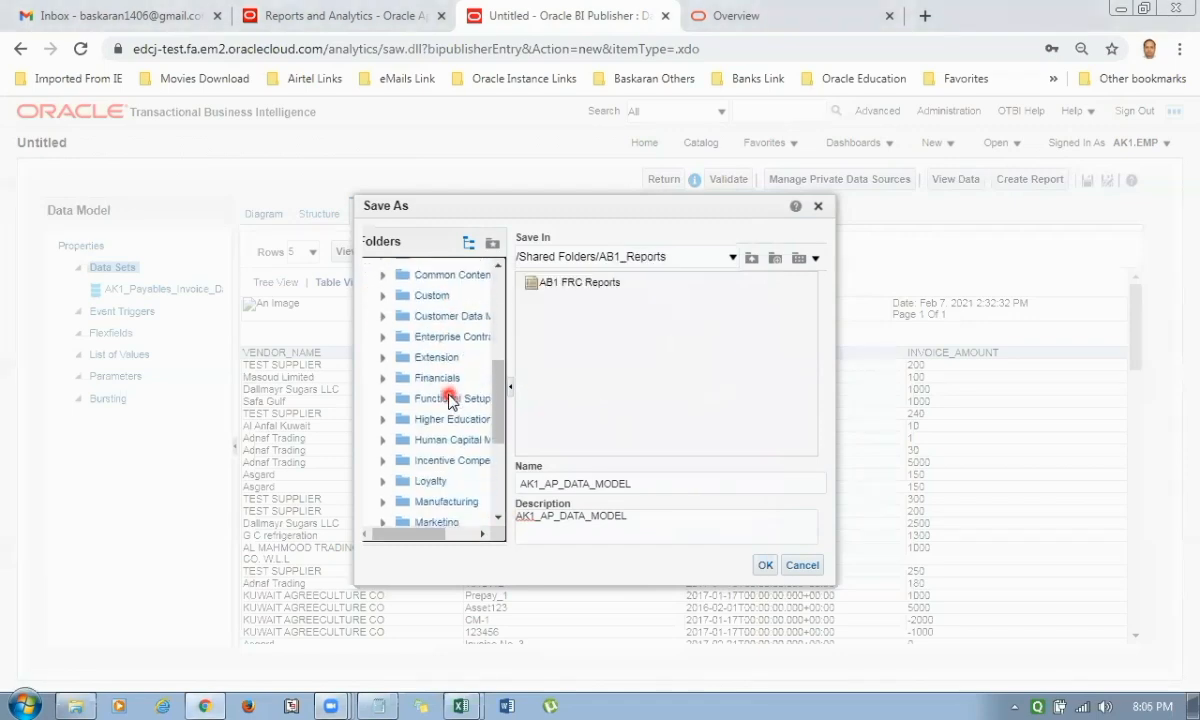
{"action": "left_click", "coordinate": [430, 298]}
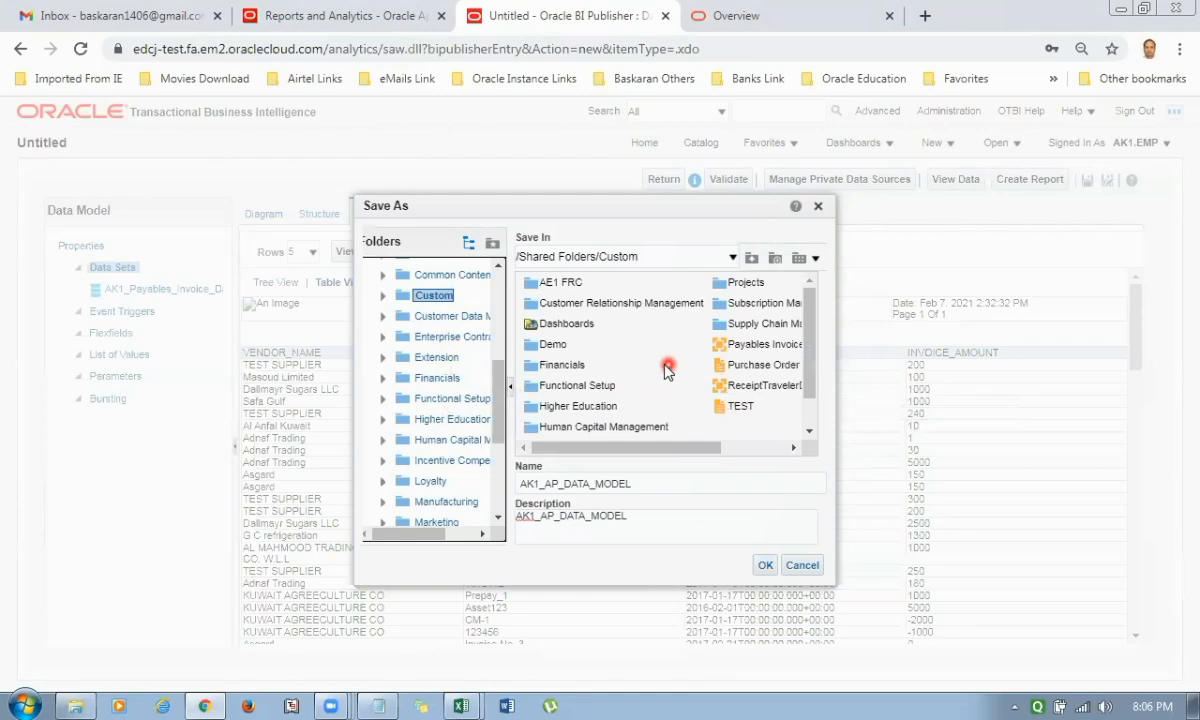
{"action": "left_click", "coordinate": [758, 264]}
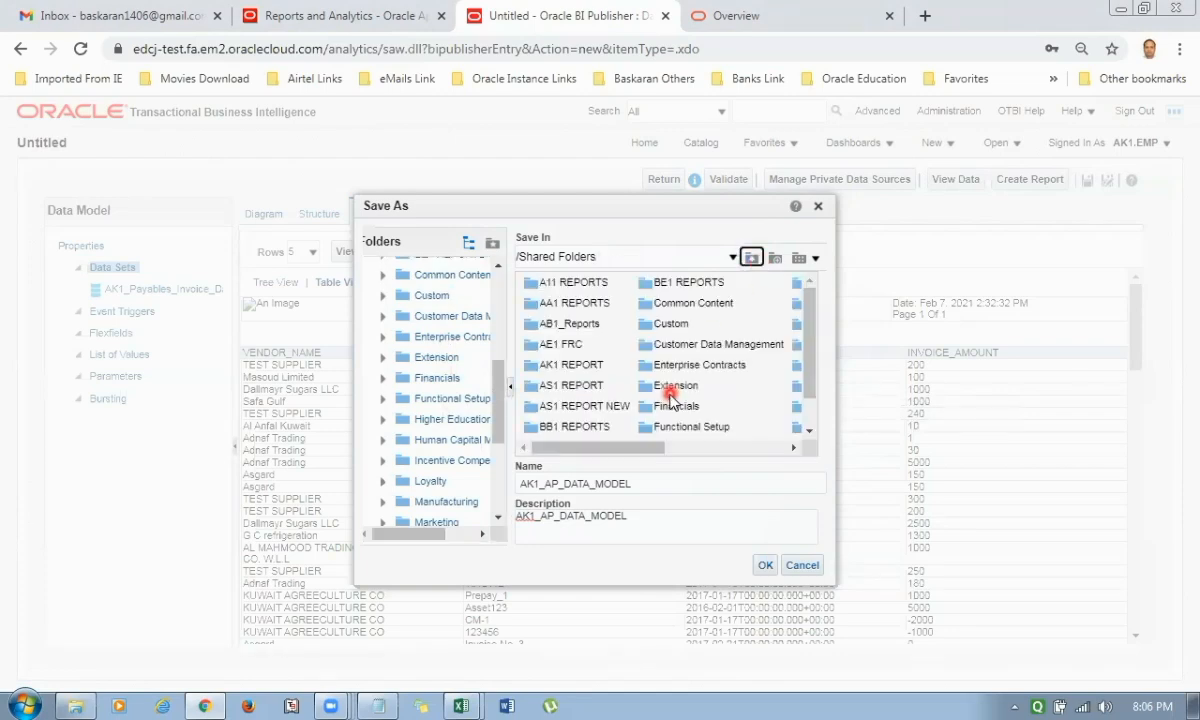
{"action": "left_click", "coordinate": [778, 262]}
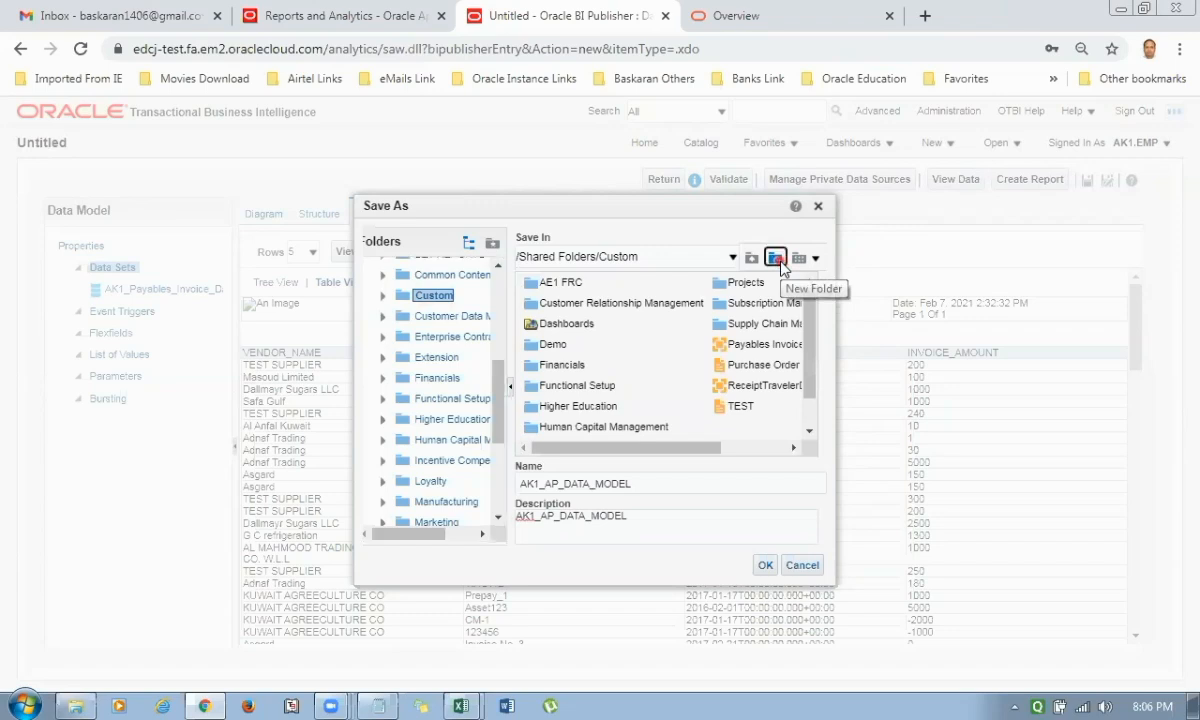
{"action": "left_click", "coordinate": [778, 260]}
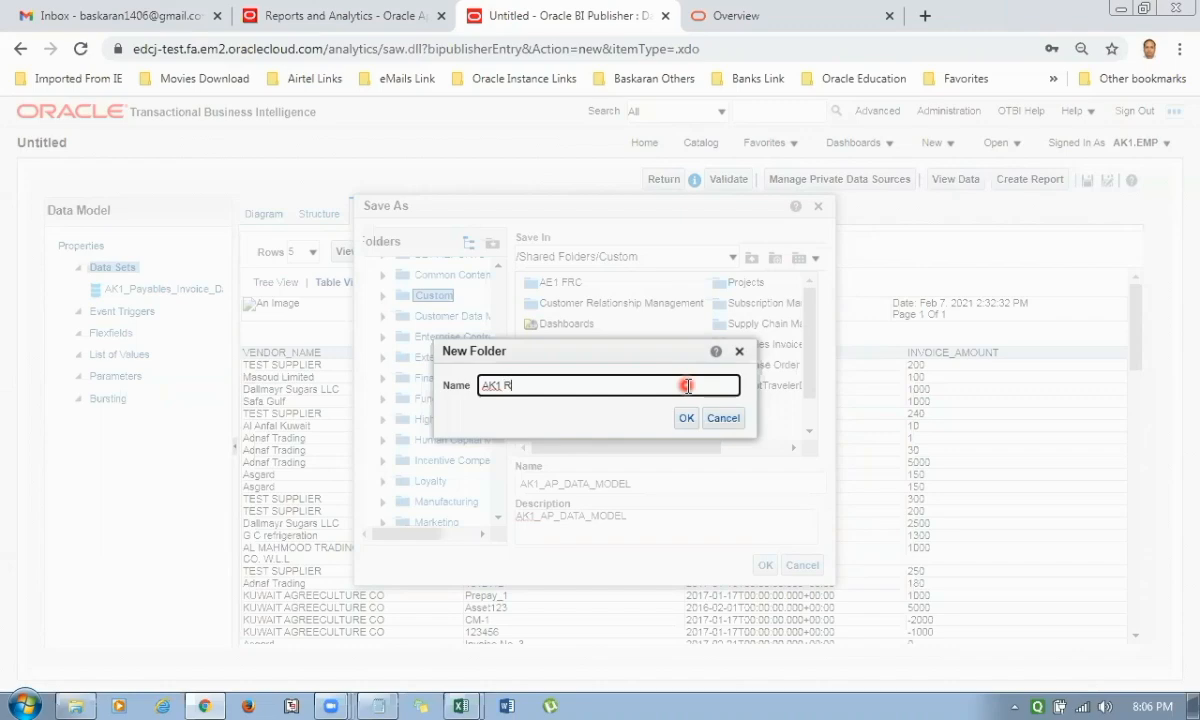
{"action": "type", "text": "AK1 REPORTS"}
{"action": "key", "text": "BackSpace"}
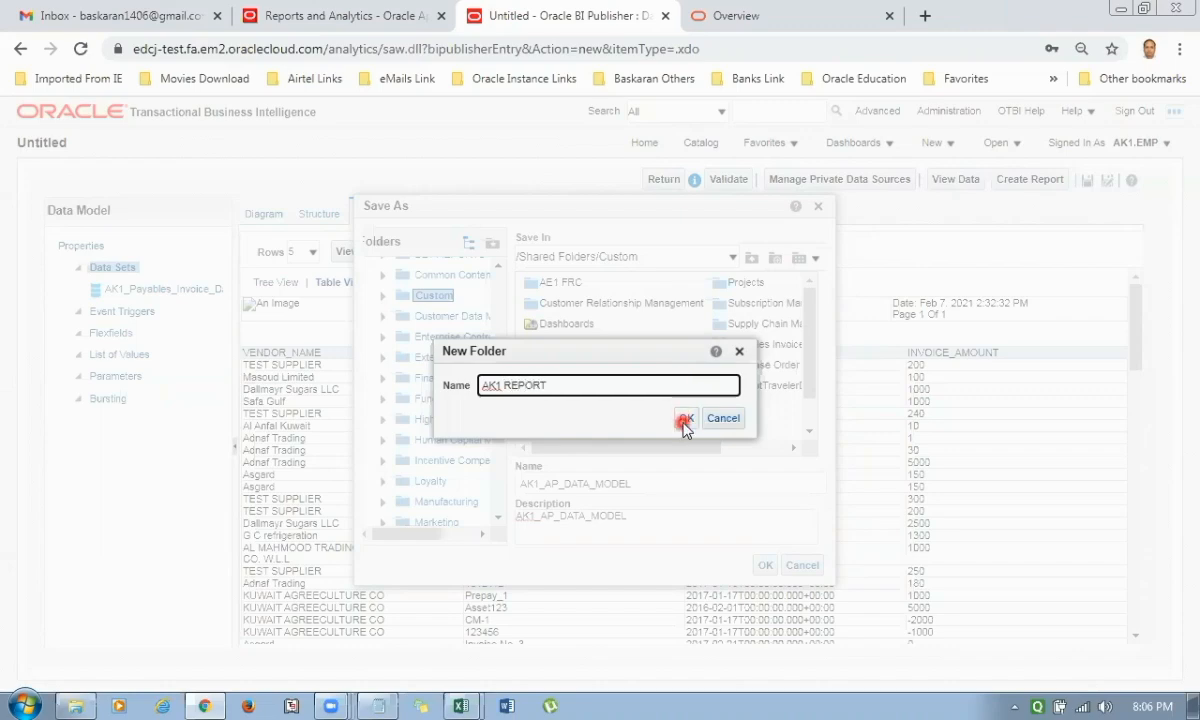
{"action": "left_click", "coordinate": [686, 418]}
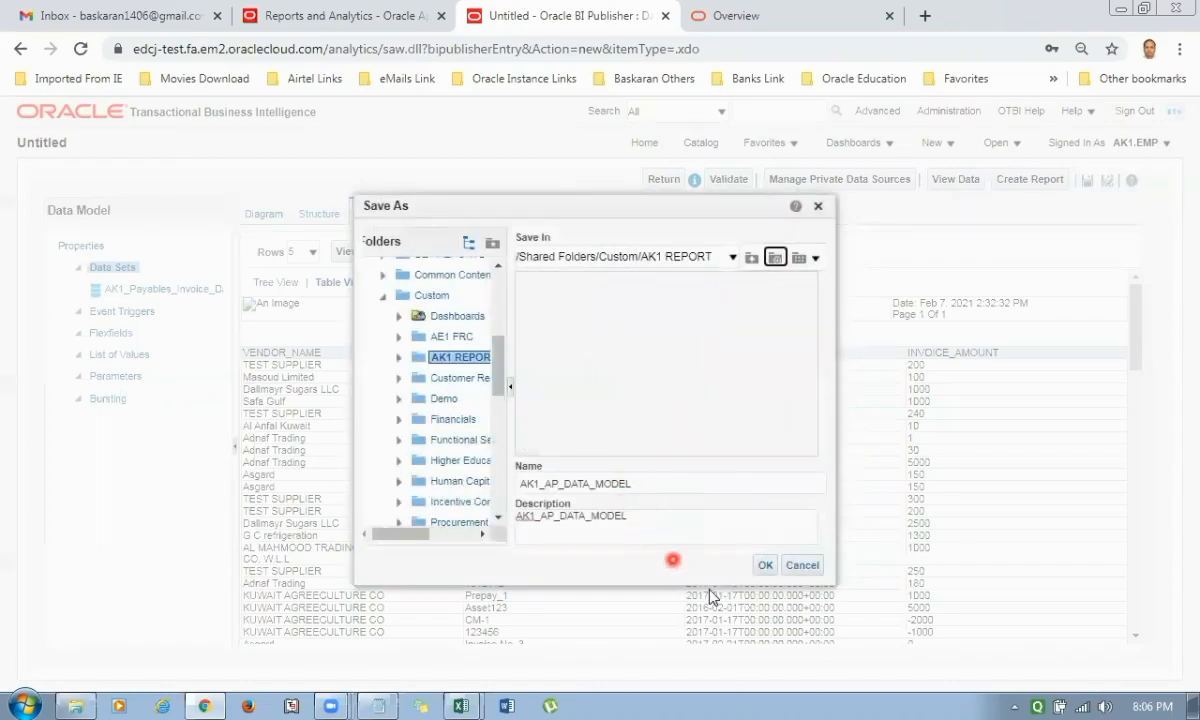
{"action": "left_click", "coordinate": [765, 566]}
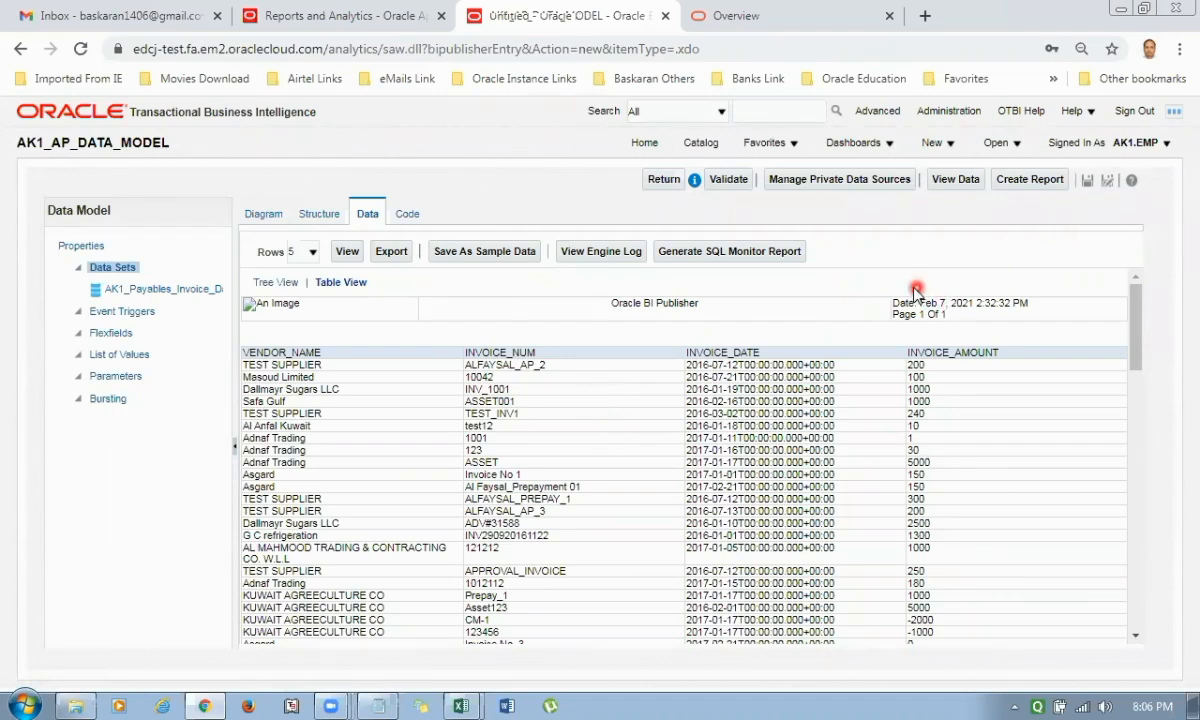
Create a guided report from the saved AK1_AP_DATA_MODEL, using a portrait table layout with a page header.
{"action": "left_click", "coordinate": [1030, 178]}
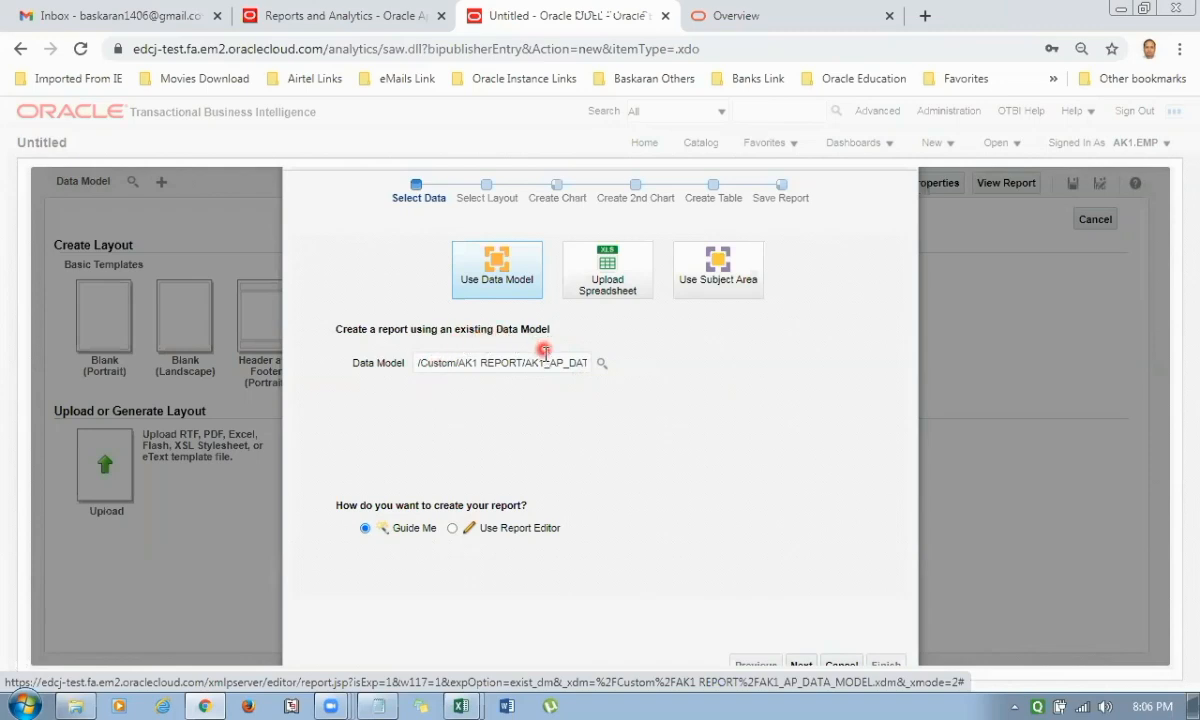
{"action": "left_click", "coordinate": [422, 364]}
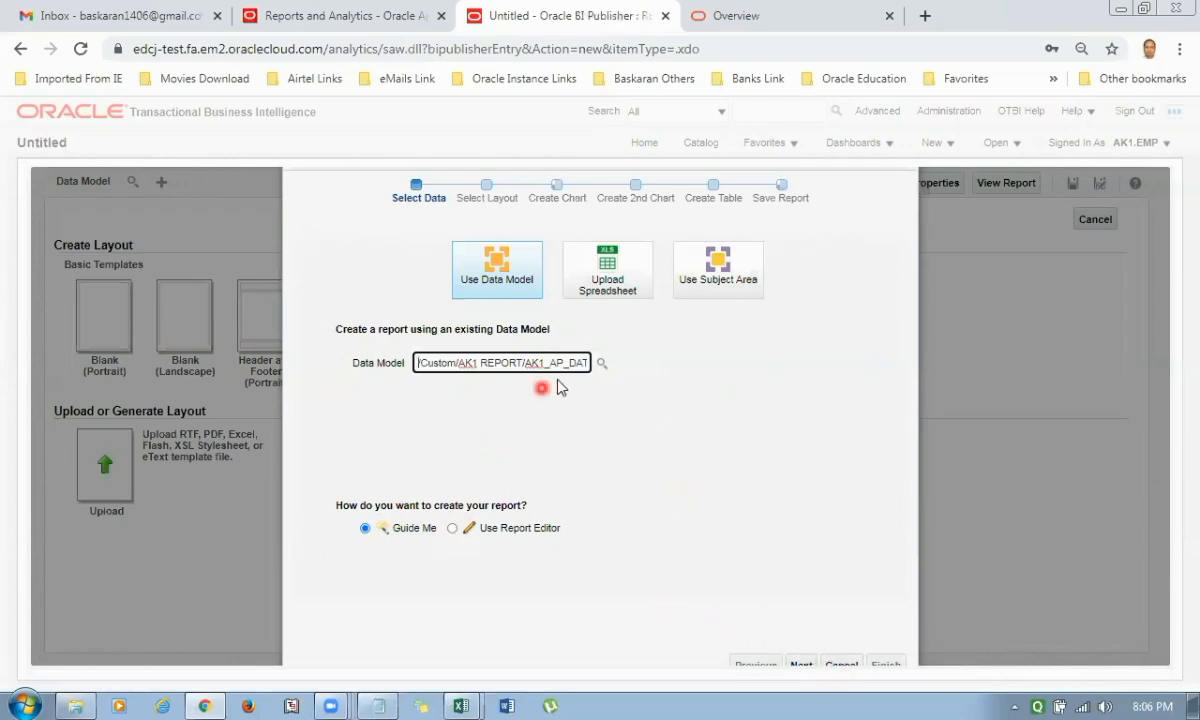
{"action": "left_click", "coordinate": [803, 665]}
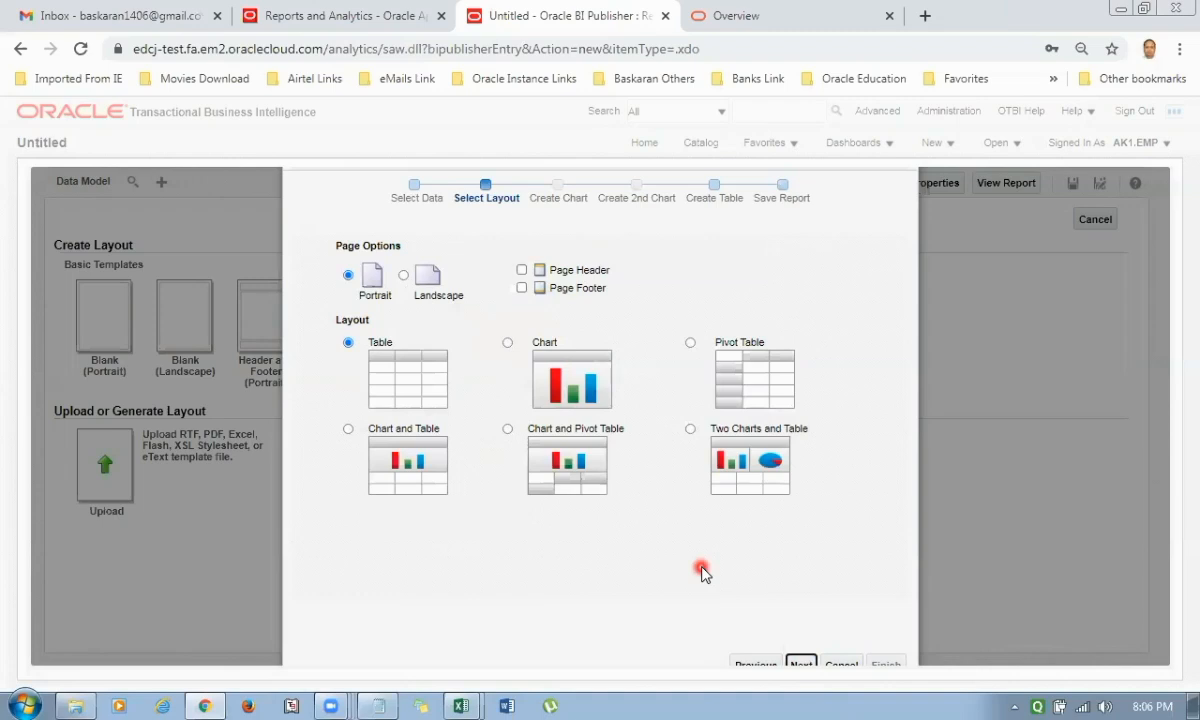
{"action": "left_click", "coordinate": [522, 270]}
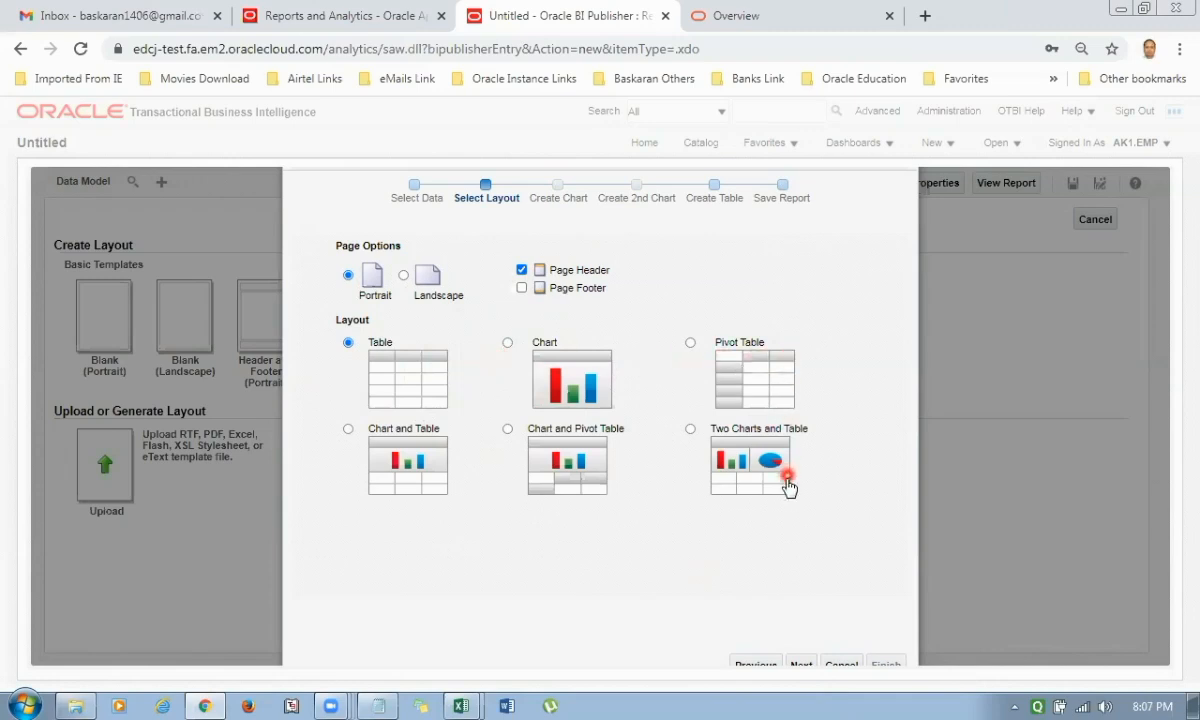
{"action": "left_click", "coordinate": [803, 665]}
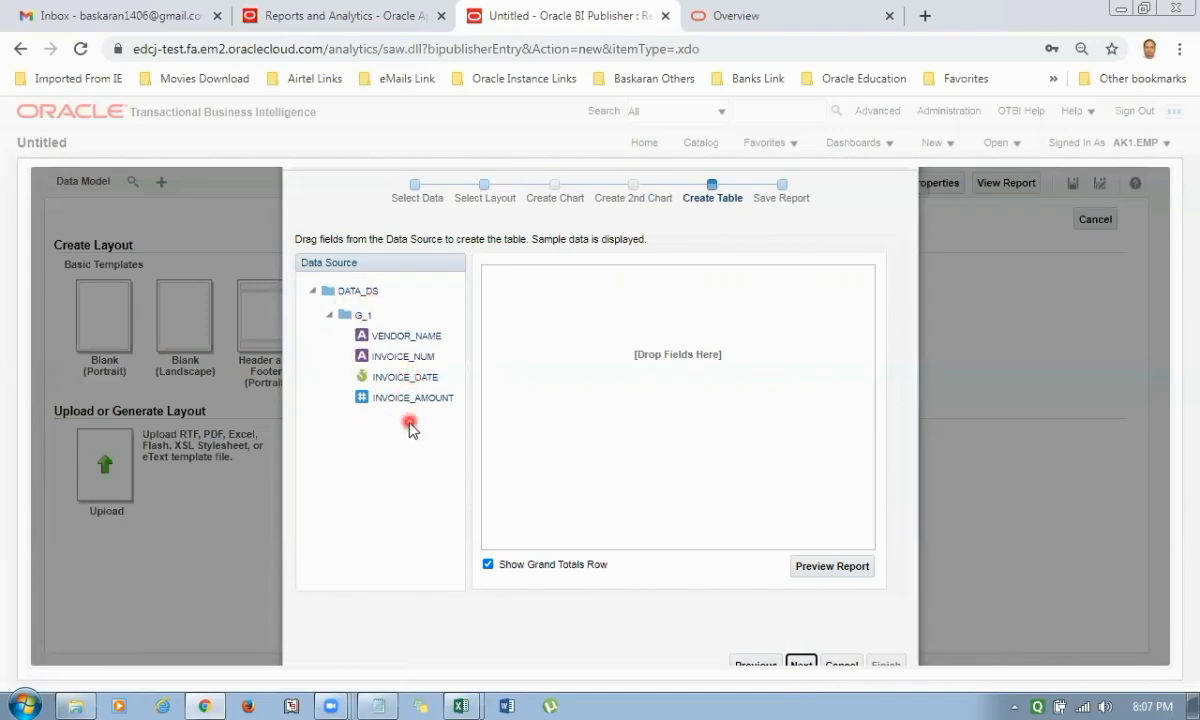
Add VENDOR_NAME, INVOICE_DATE, INVOICE_NUM and INVOICE_AMOUNT as the report table's columns, in that order.
{"action": "left_click_drag", "start_coordinate": [392, 335], "coordinate": [538, 296]}
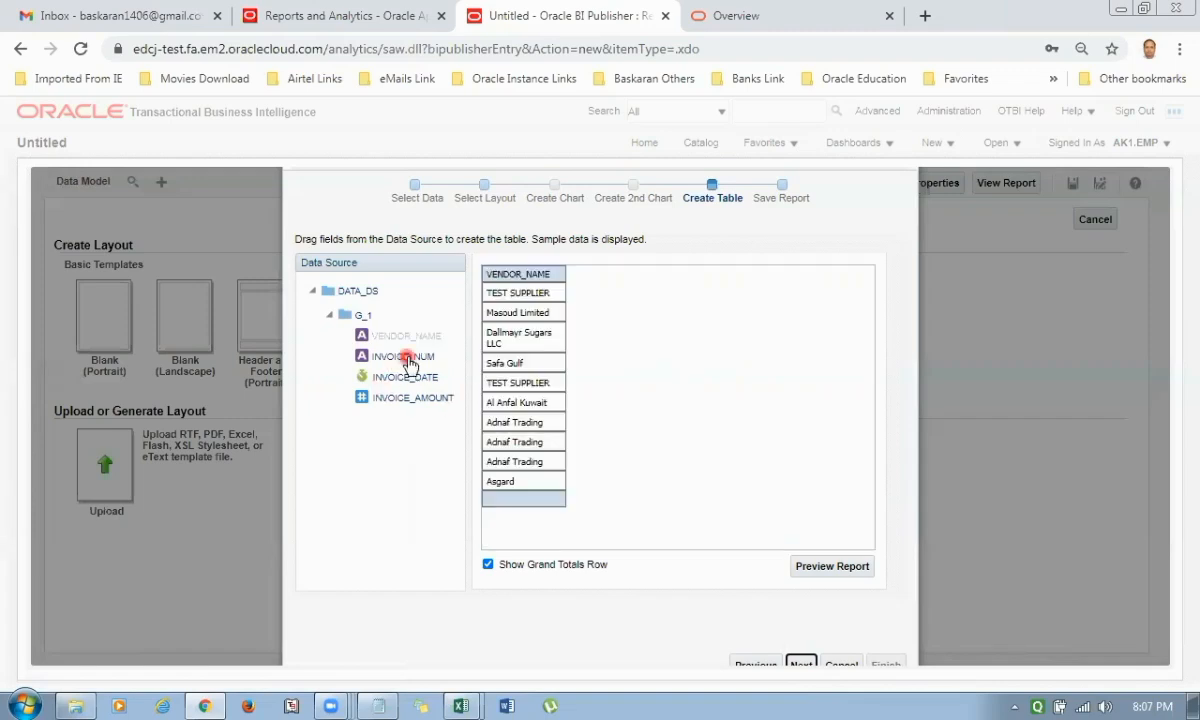
{"action": "left_click_drag", "start_coordinate": [420, 383], "coordinate": [624, 281]}
{"action": "left_click_drag", "start_coordinate": [400, 356], "coordinate": [675, 272]}
{"action": "left_click_drag", "start_coordinate": [415, 396], "coordinate": [768, 458]}
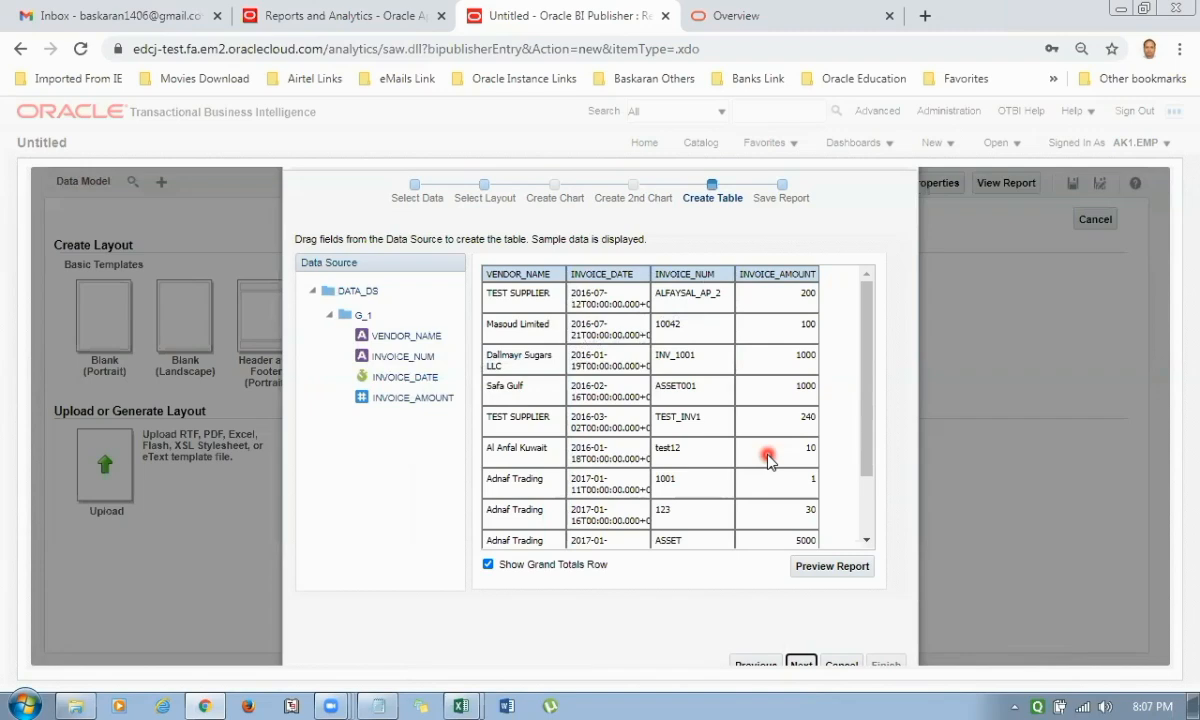
Preview the report, turn off its grand totals row, and complete the table setup.
{"action": "left_click", "coordinate": [827, 577]}
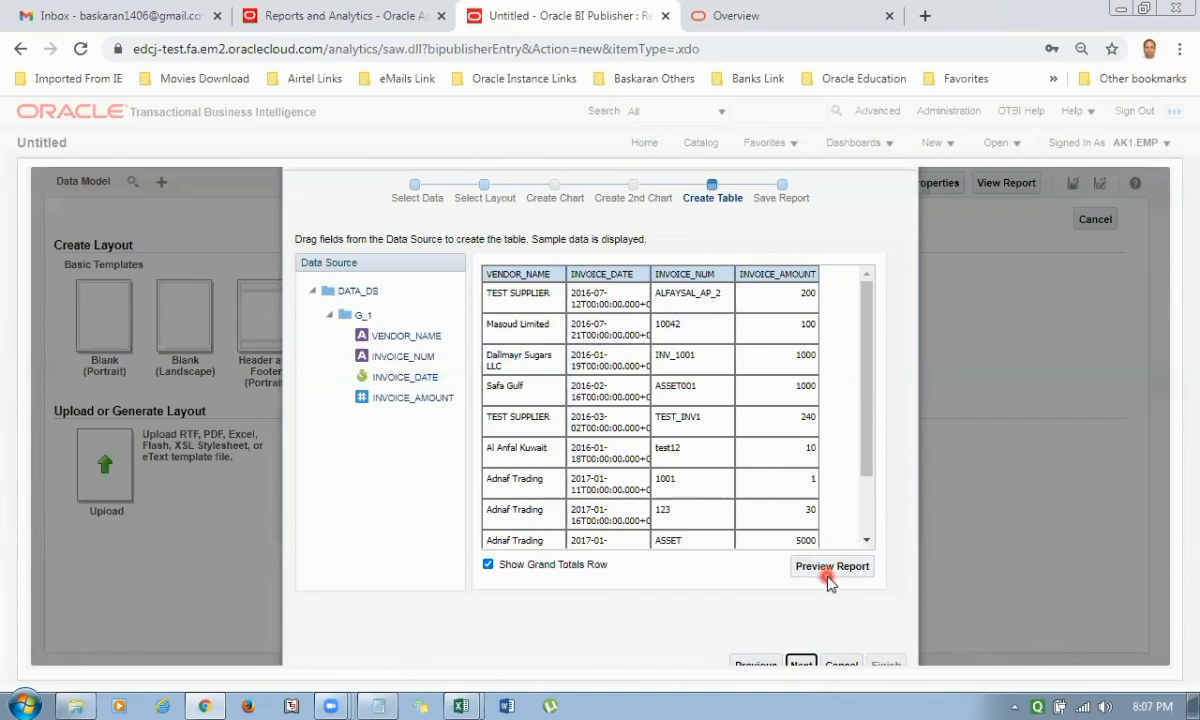
{"action": "left_click", "coordinate": [489, 566]}
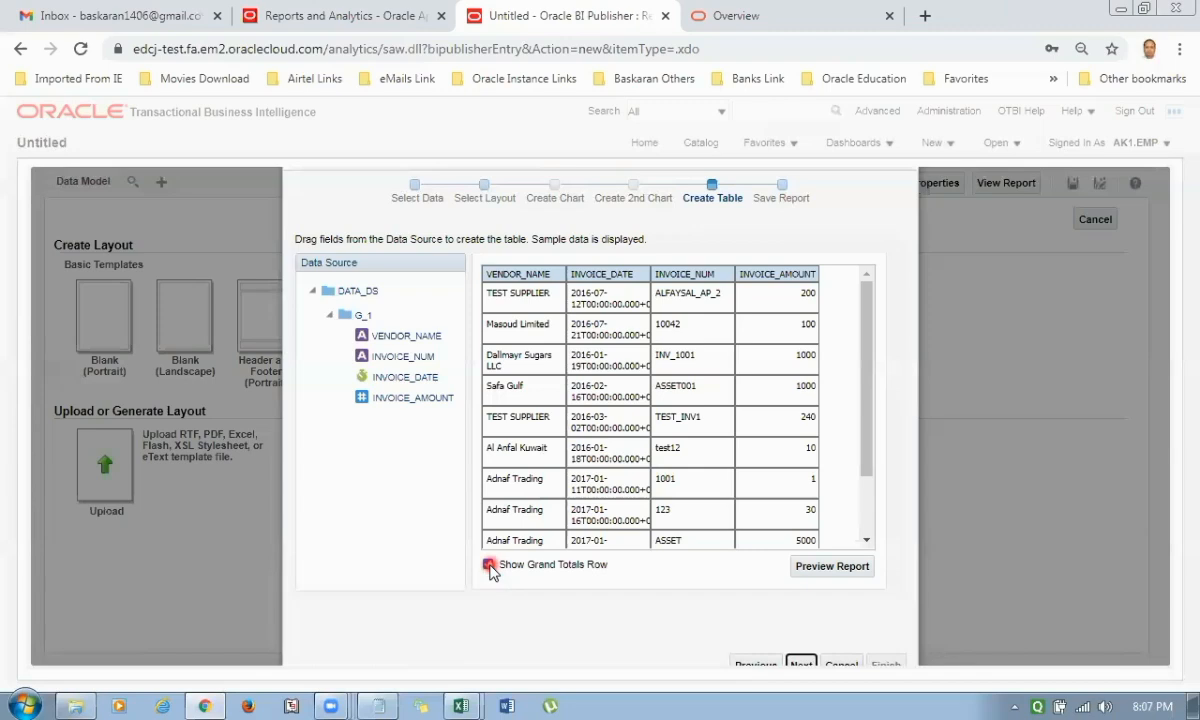
{"action": "left_click", "coordinate": [807, 661]}
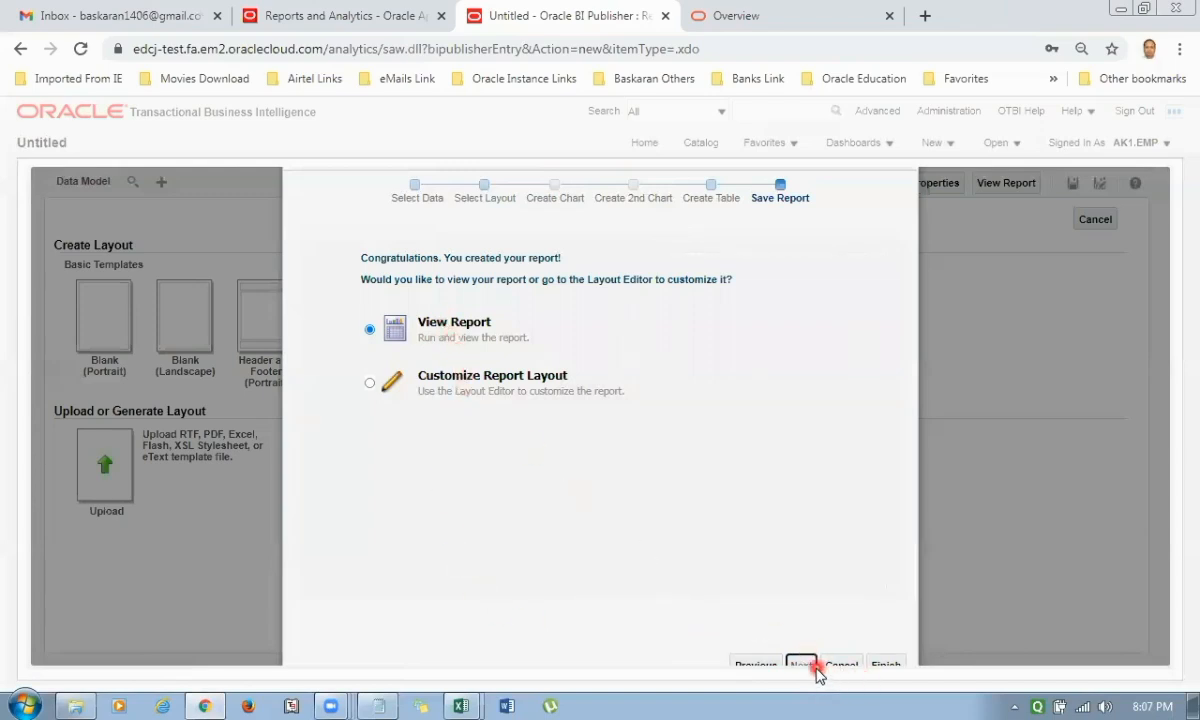
Finish with the option to view the report, saving it in Shared Folders/Custom/AK1 REPORT with AK1_Payable_Invoice_Report as name and description.
{"action": "left_click", "coordinate": [889, 665]}
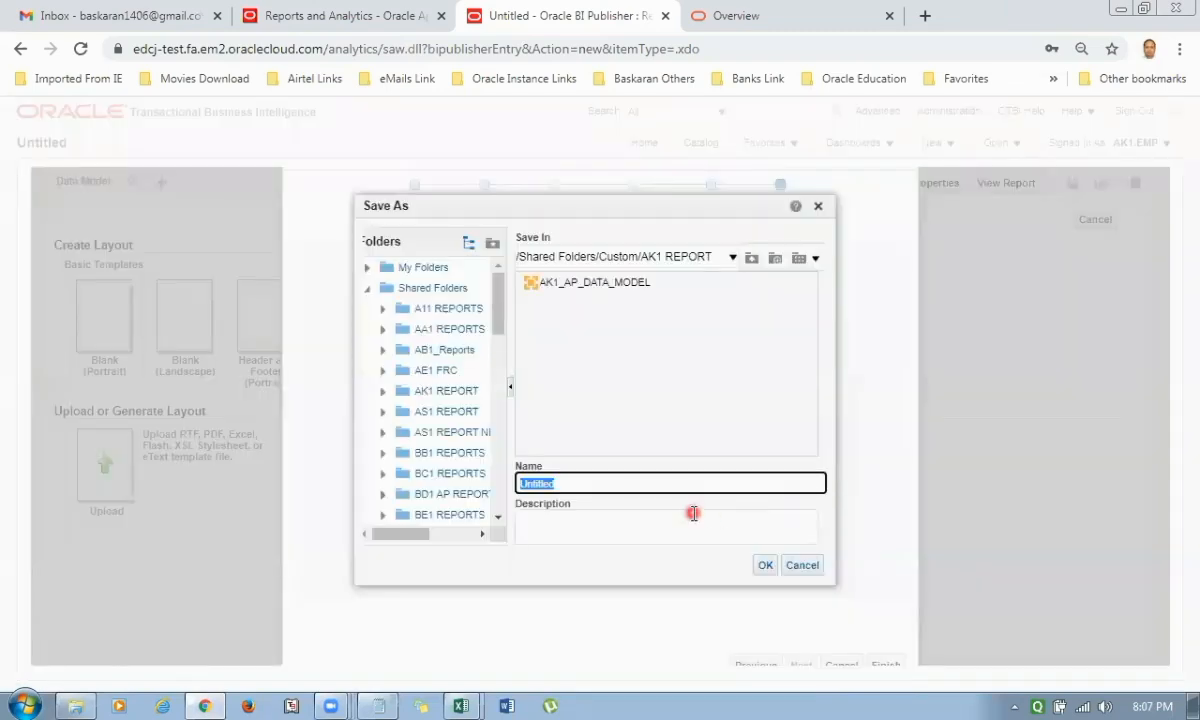
{"action": "type", "text": "AK1_AP_DATA_MODEL"}
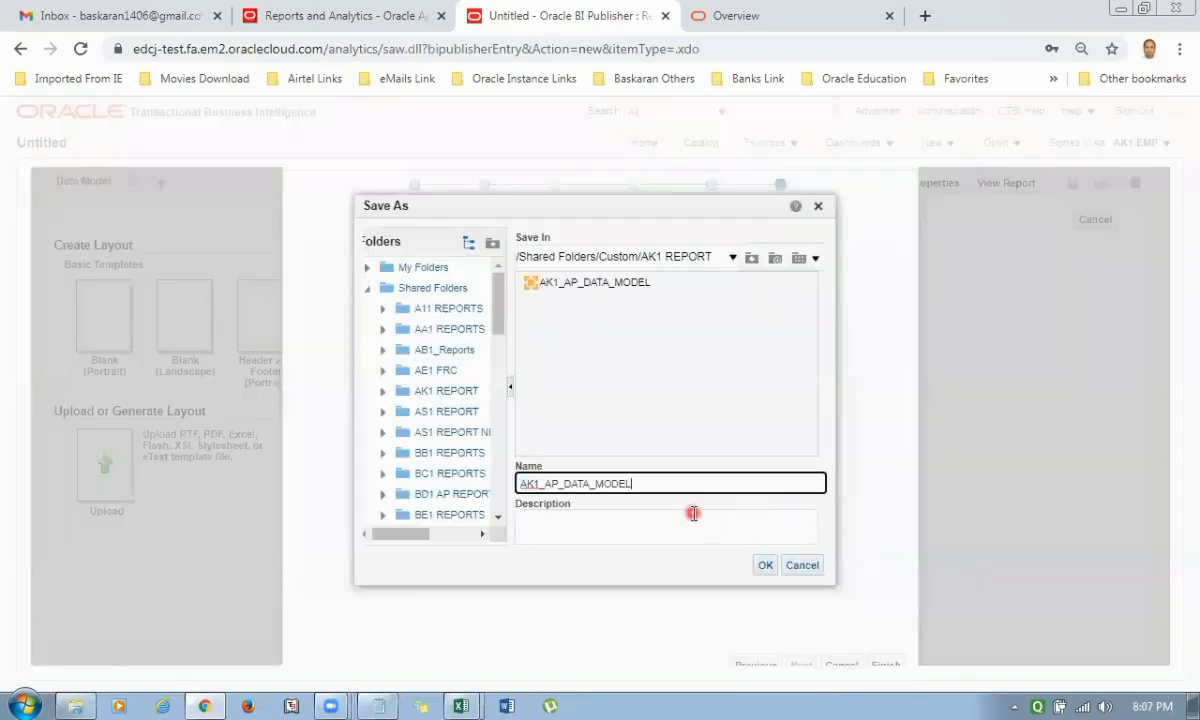
{"action": "key", "text": "BackSpace"}
{"action": "key", "text": "BackSpace"}
{"action": "key", "text": "BackSpace"}
{"action": "key", "text": "BackSpace"}
{"action": "key", "text": "BackSpace"}
{"action": "key", "text": "BackSpace"}
{"action": "key", "text": "BackSpace"}
{"action": "key", "text": "BackSpace"}
{"action": "key", "text": "BackSpace"}
{"action": "key", "text": "BackSpace"}
{"action": "key", "text": "BackSpace"}
{"action": "key", "text": "BackSpace"}
{"action": "key", "text": "BackSpace"}
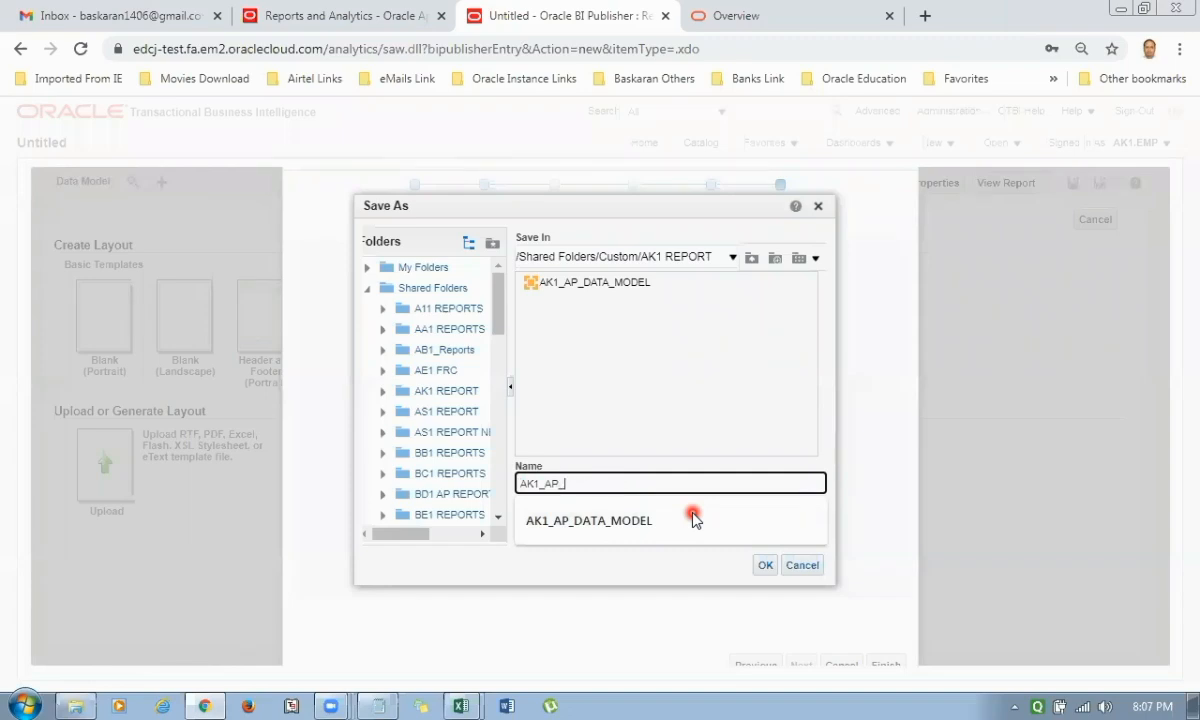
{"action": "type", "text": "pAYABL"}
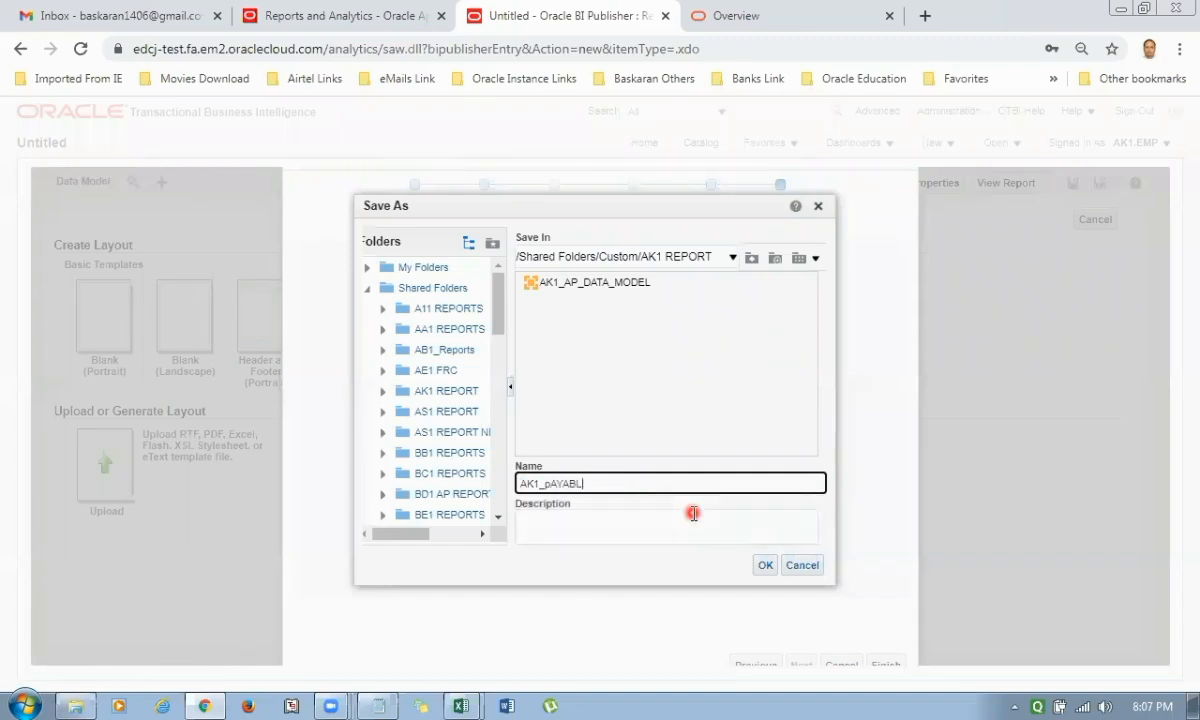
{"action": "key", "text": "BackSpace"}
{"action": "key", "text": "BackSpace"}
{"action": "key", "text": "BackSpace"}
{"action": "key", "text": "BackSpace"}
{"action": "key", "text": "BackSpace"}
{"action": "type", "text": "Payab"}
{"action": "key", "text": "ctrl+a"}
{"action": "key", "text": "ctrl+c"}
{"action": "left_click", "coordinate": [693, 513]}
{"action": "key", "text": "ctrl+v"}
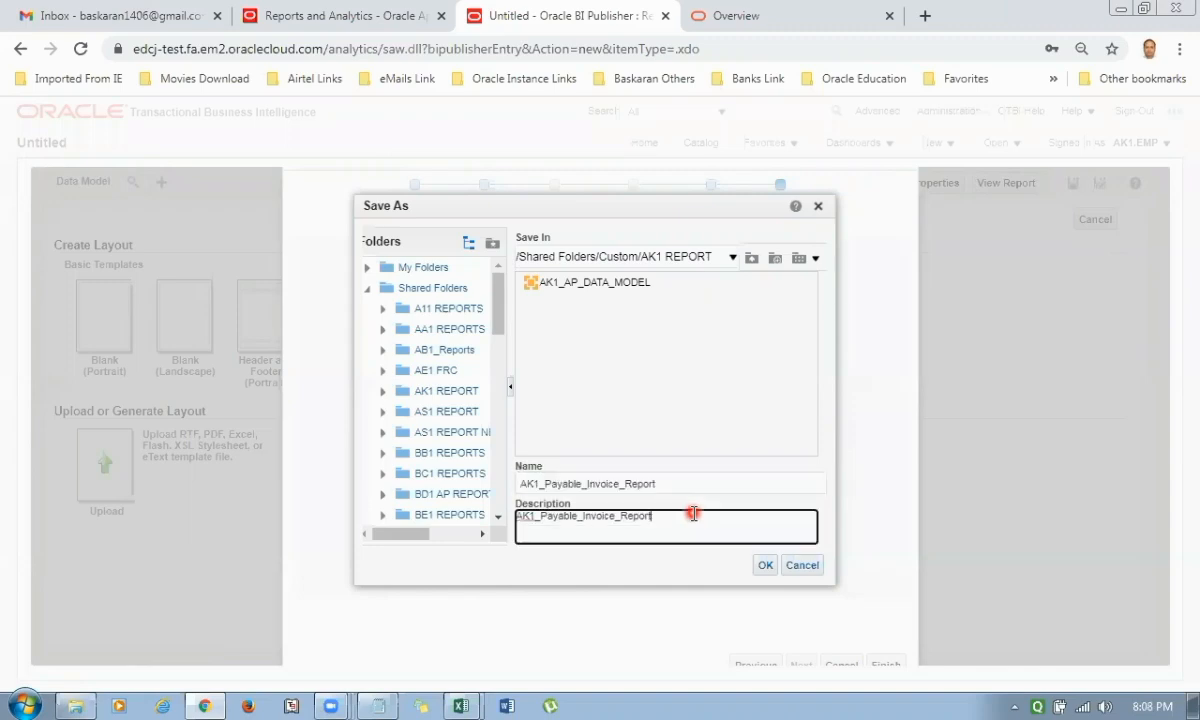
{"action": "left_click", "coordinate": [765, 566]}
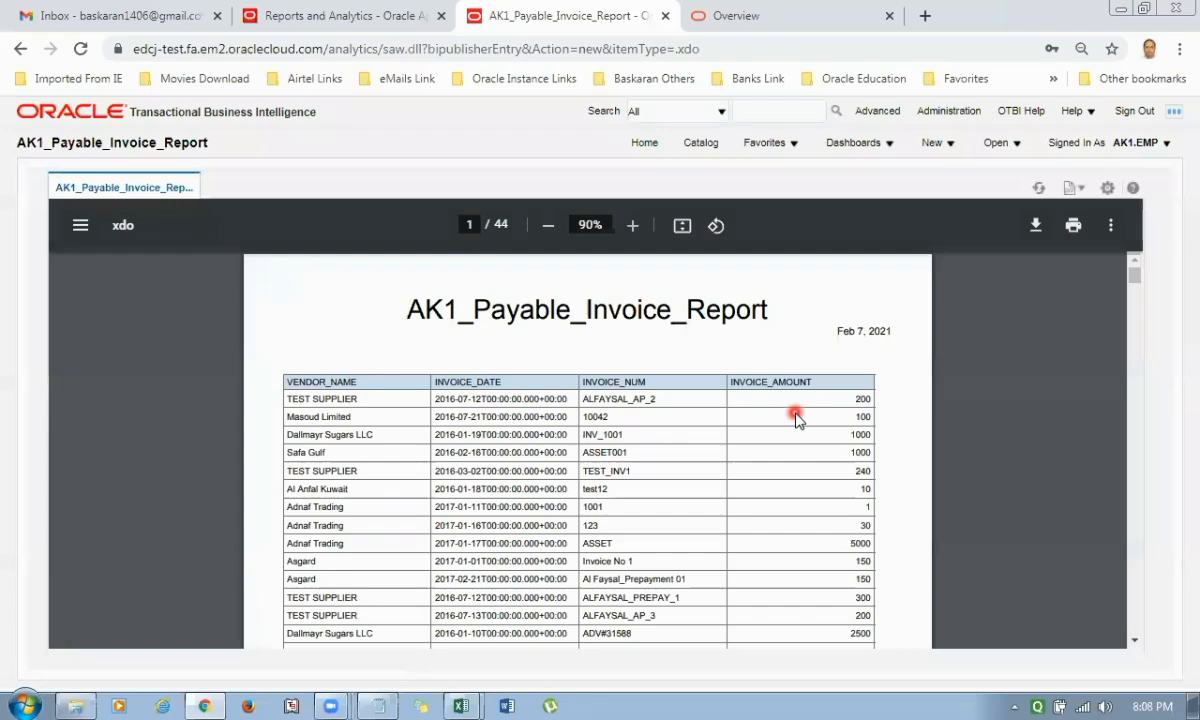
{"action": "left_click", "coordinate": [1107, 188]}
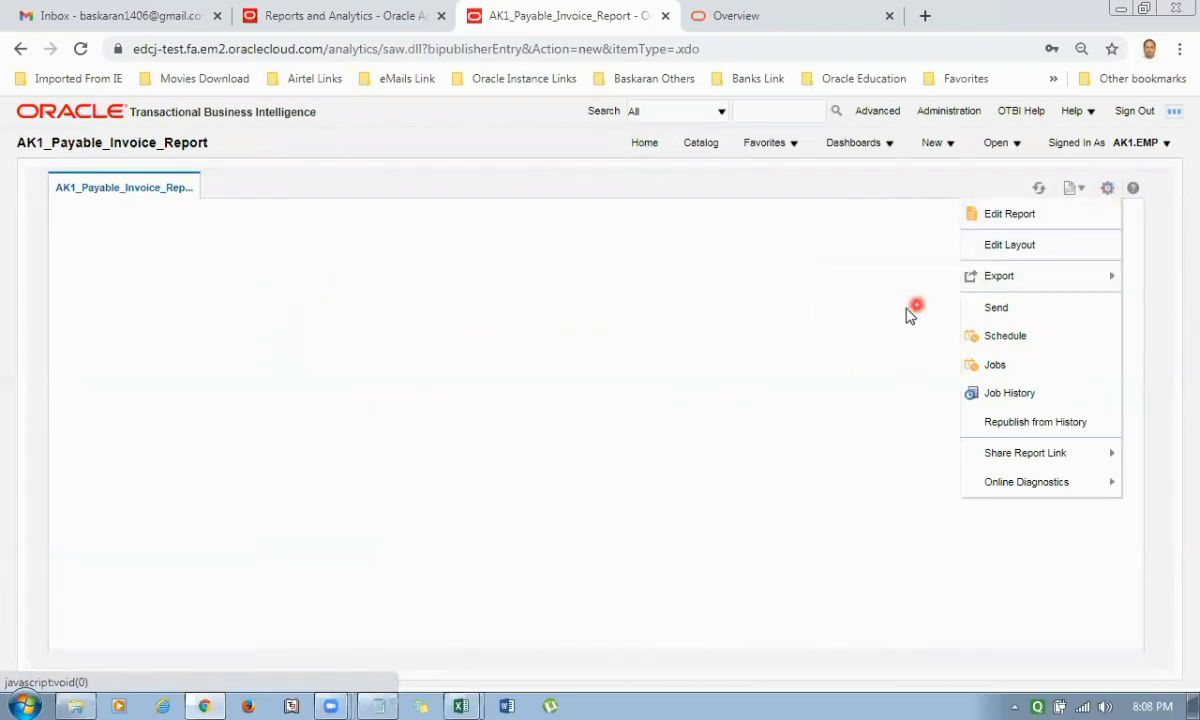
{"action": "mouse_move", "coordinate": [1037, 272]}
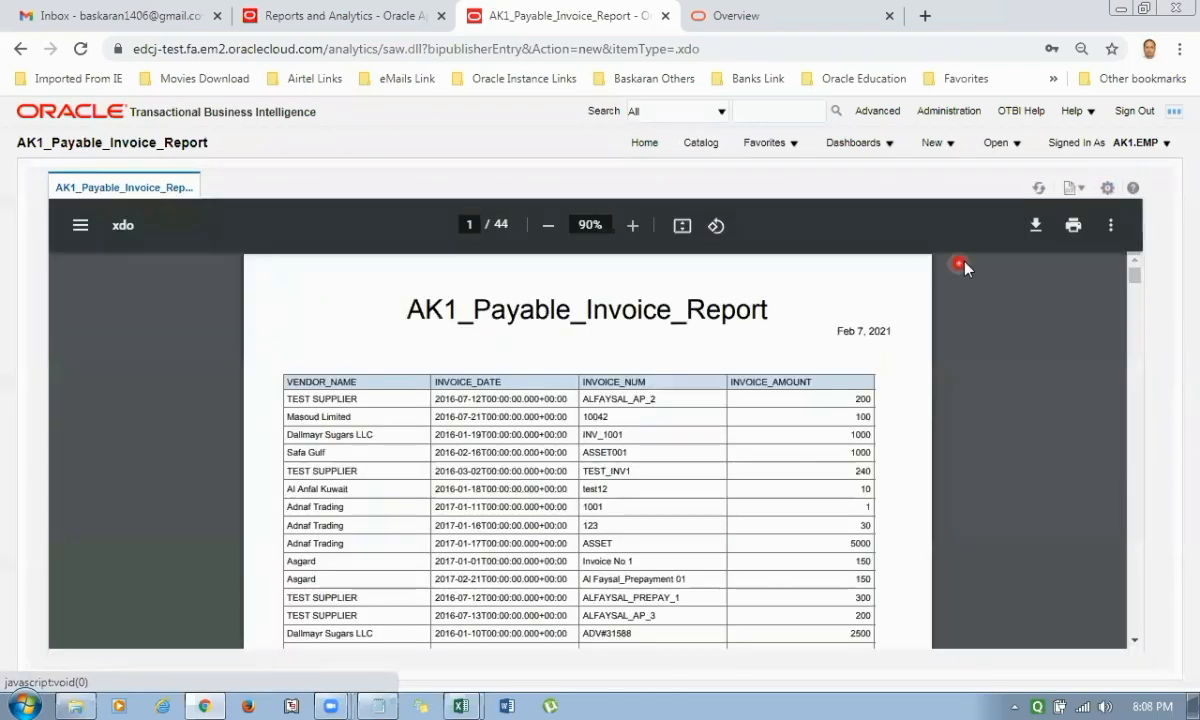
Edit the AK1_Payable_Invoice_Report layout and move the report title from the header area into the row directly above the table.
{"action": "left_click", "coordinate": [1109, 190]}
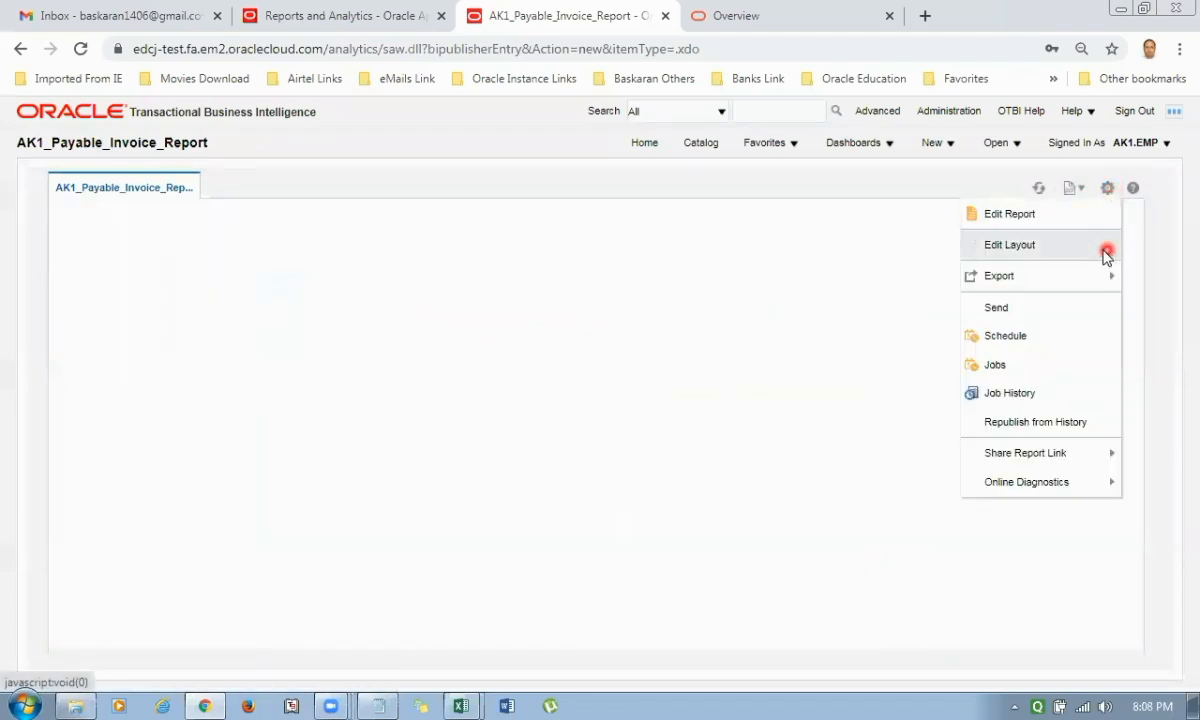
{"action": "left_click", "coordinate": [1038, 224]}
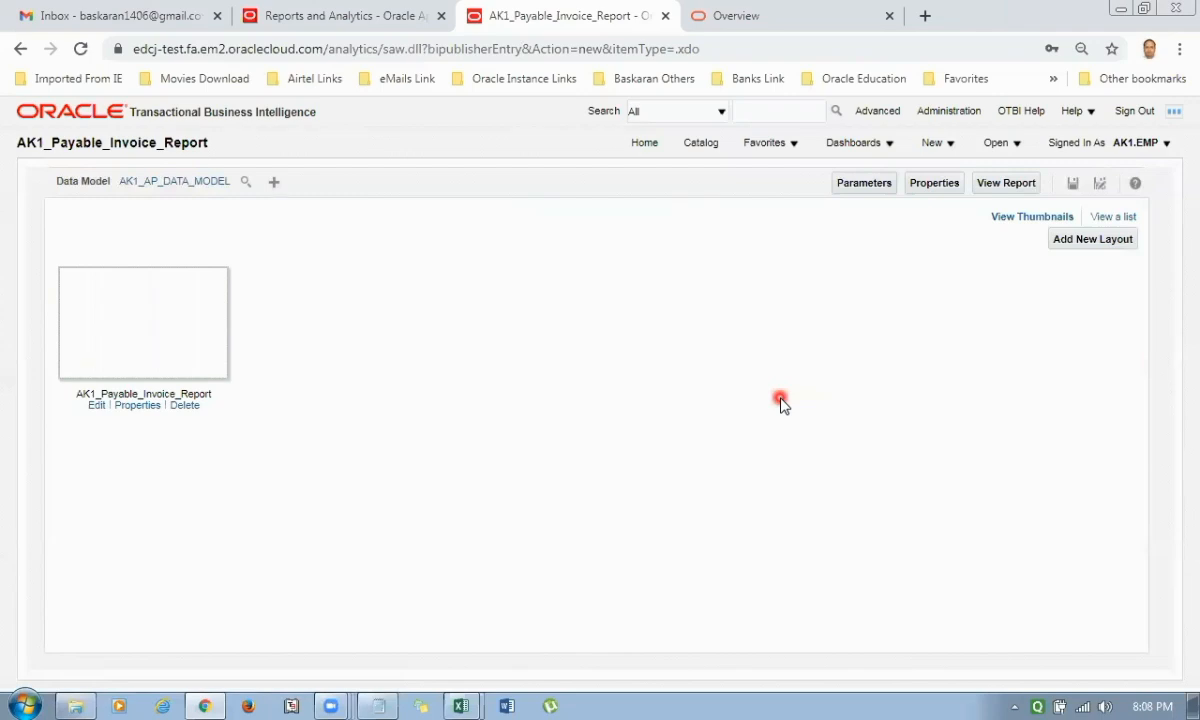
{"action": "left_click", "coordinate": [96, 405]}
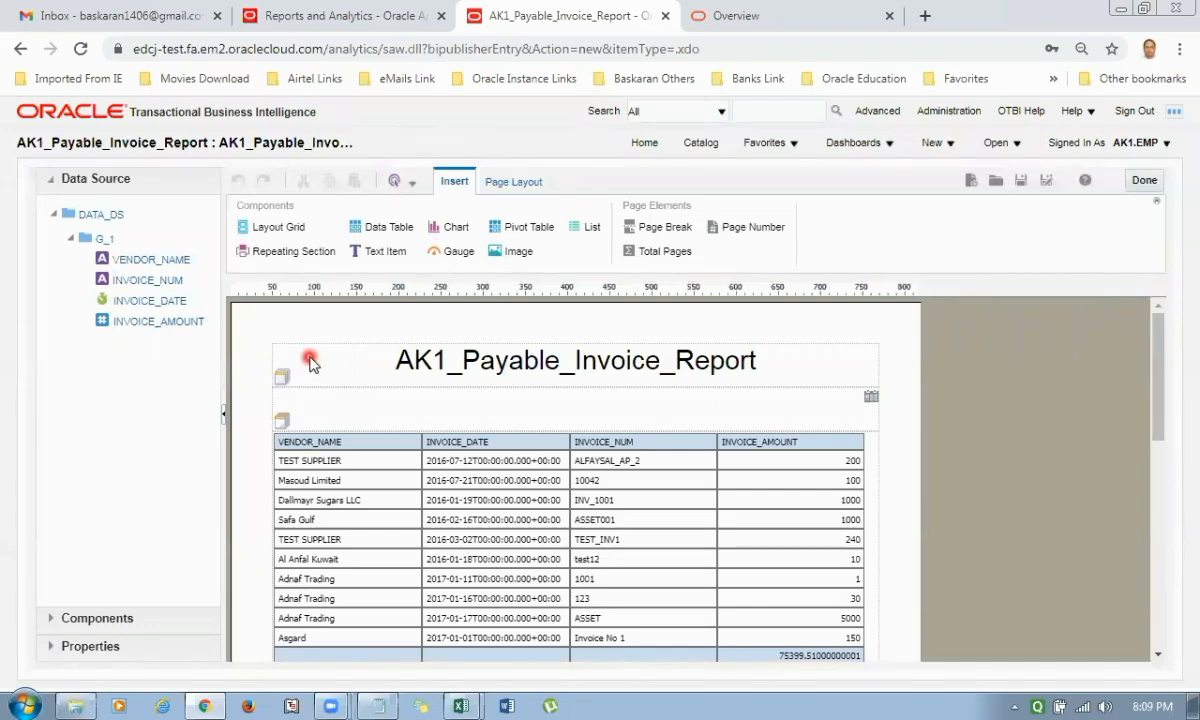
{"action": "left_click", "coordinate": [310, 362]}
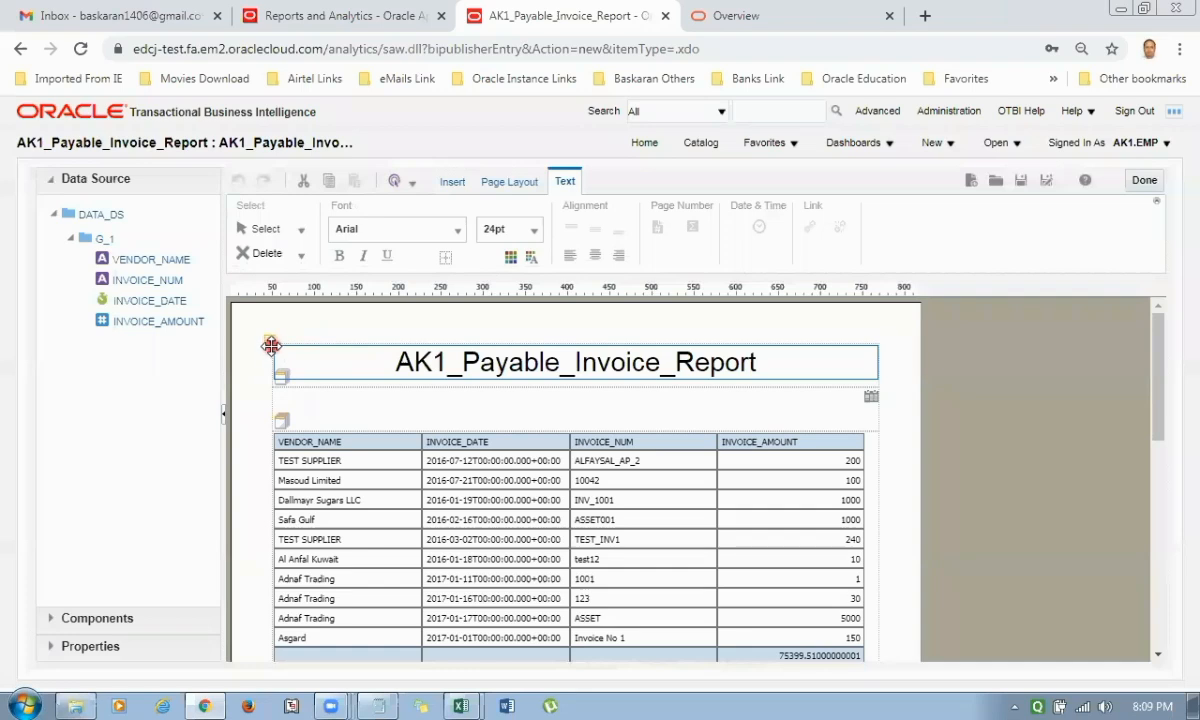
{"action": "left_click_drag", "start_coordinate": [271, 341], "coordinate": [151, 370]}
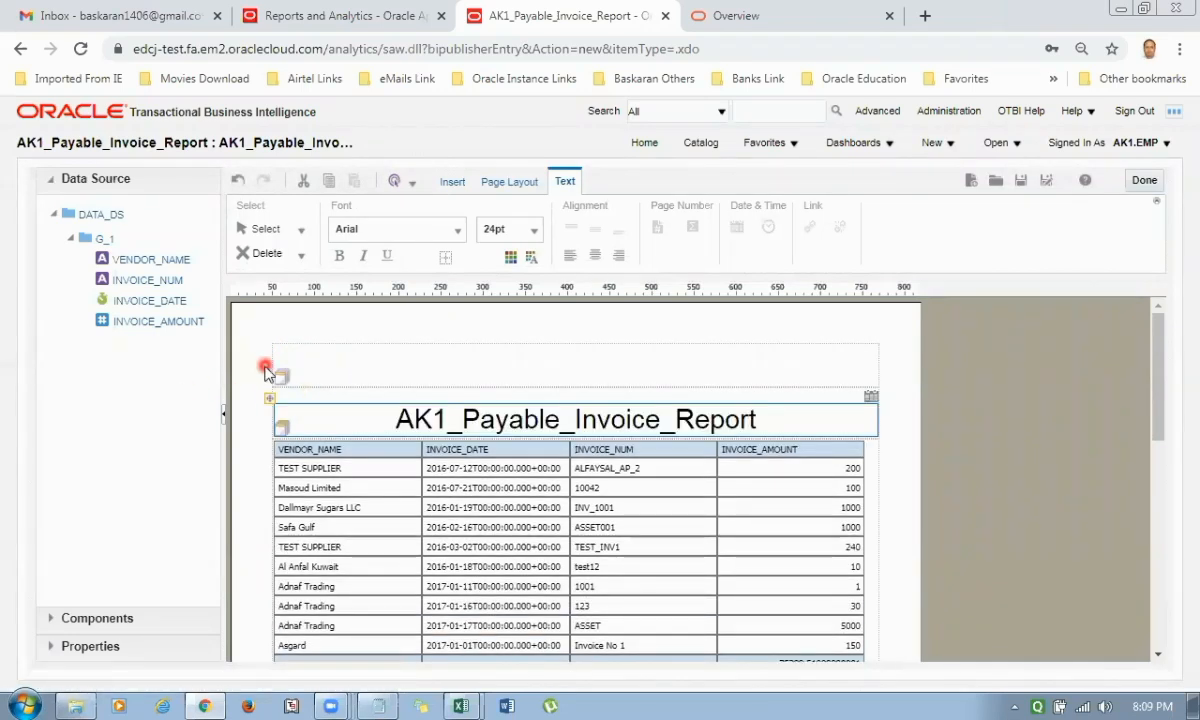
Insert the local file Oracle Image.jpg as a logo in the emptied header area above the report title.
{"action": "left_click", "coordinate": [335, 365]}
{"action": "left_click", "coordinate": [476, 186]}
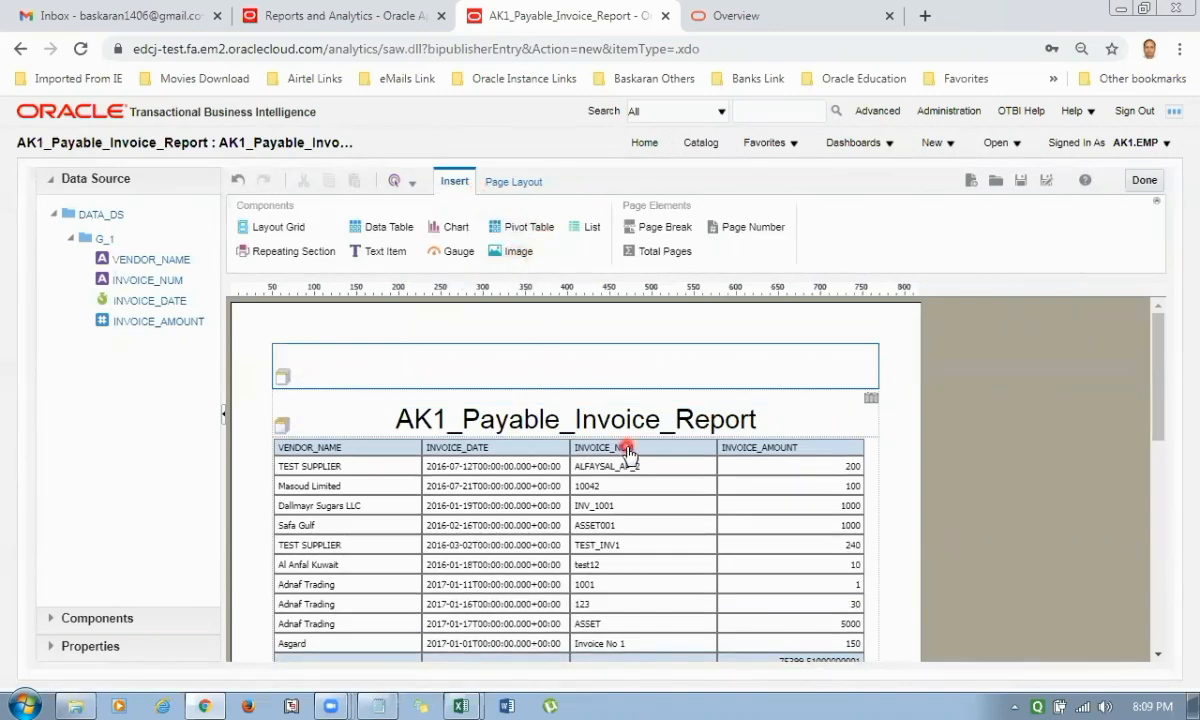
{"action": "left_click", "coordinate": [497, 250]}
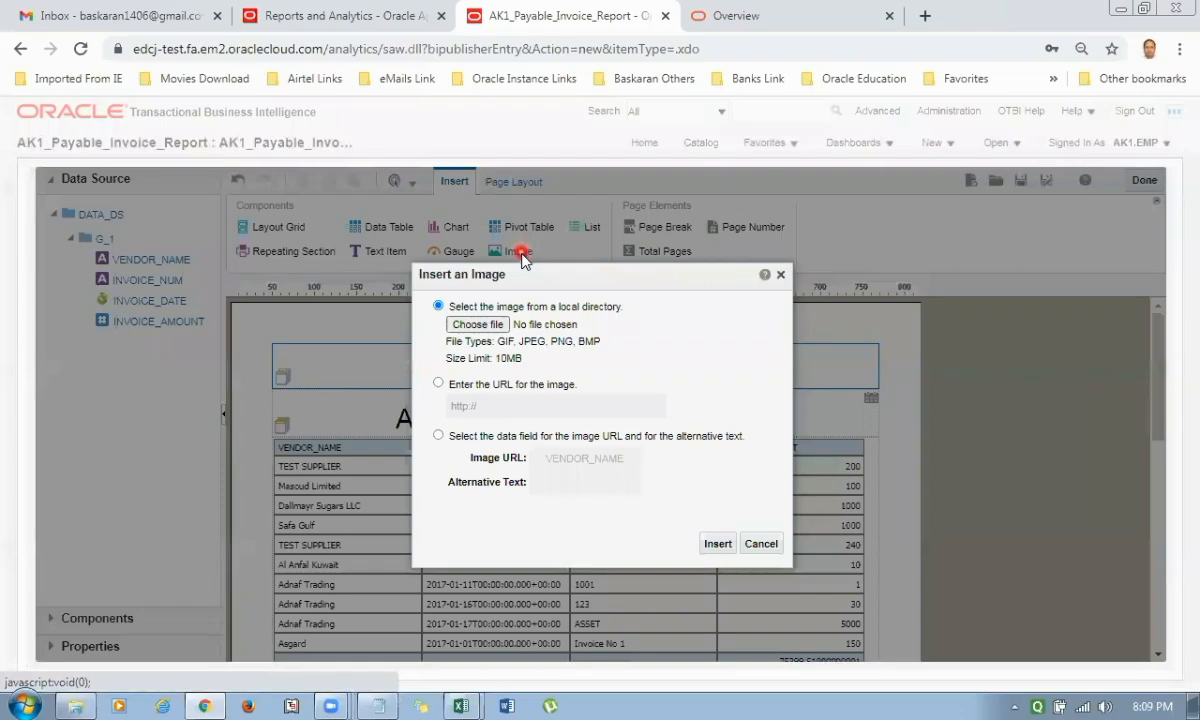
{"action": "left_click", "coordinate": [477, 324]}
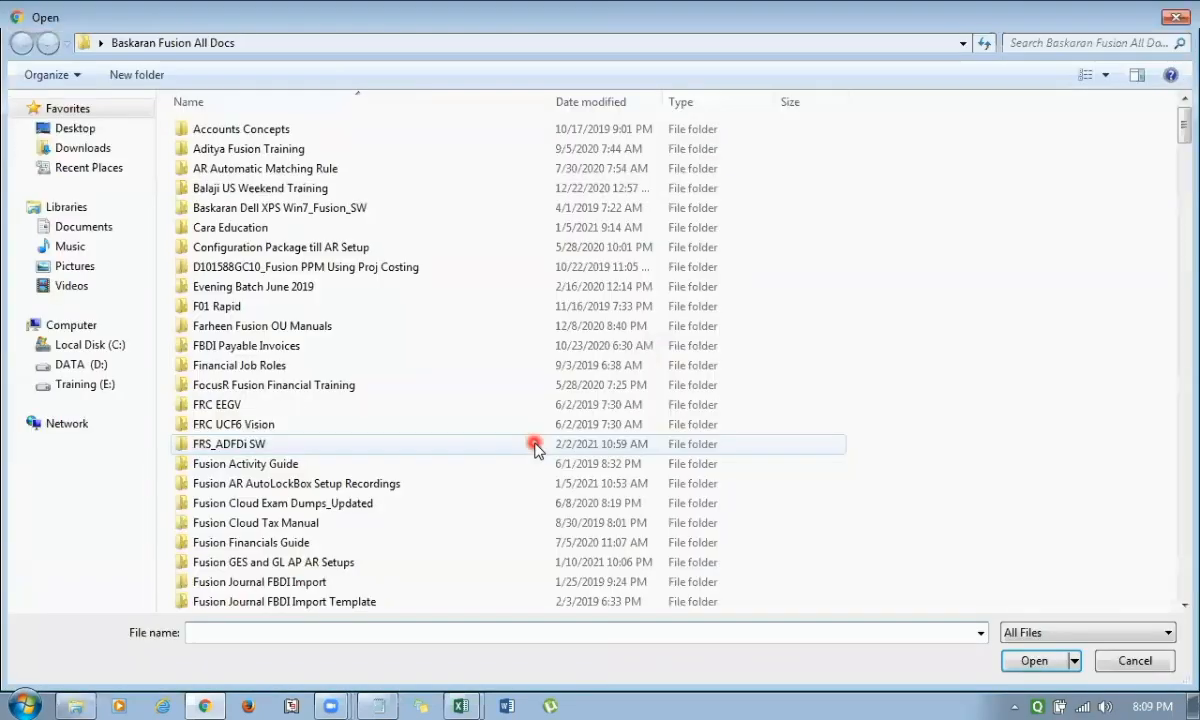
{"action": "scroll", "coordinate": [300, 443], "scroll_direction": "down", "scroll_amount": 10}
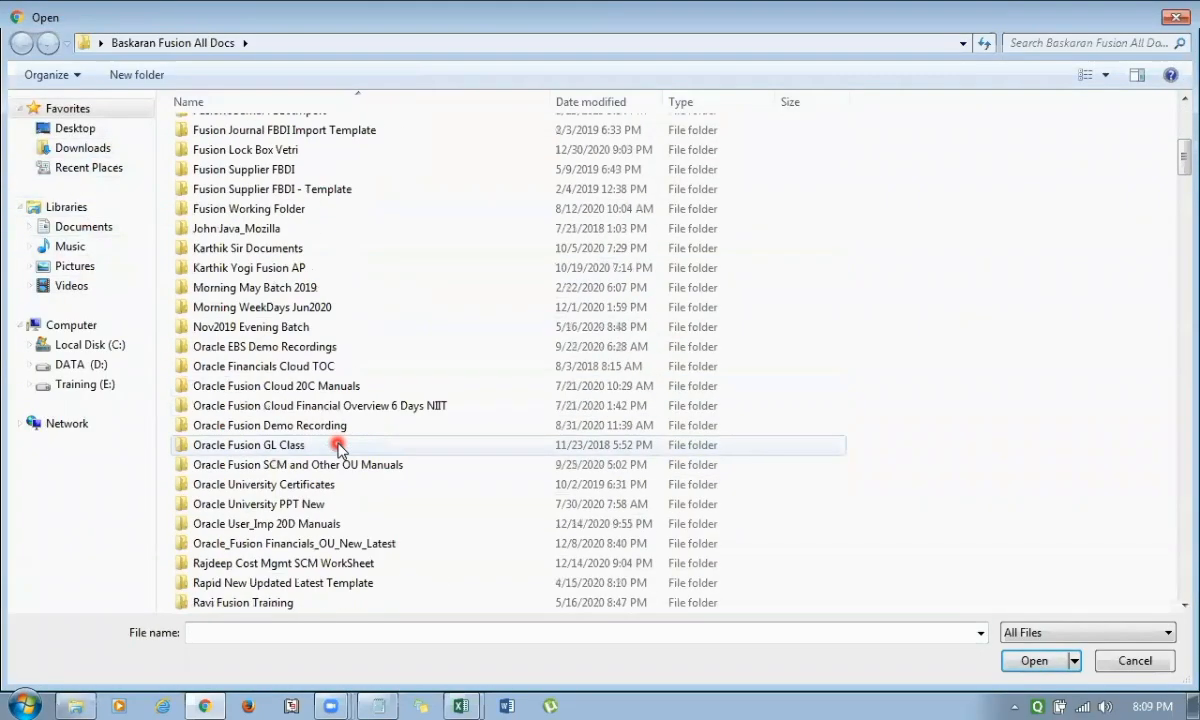
{"action": "scroll", "coordinate": [338, 448], "scroll_direction": "down", "scroll_amount": 20}
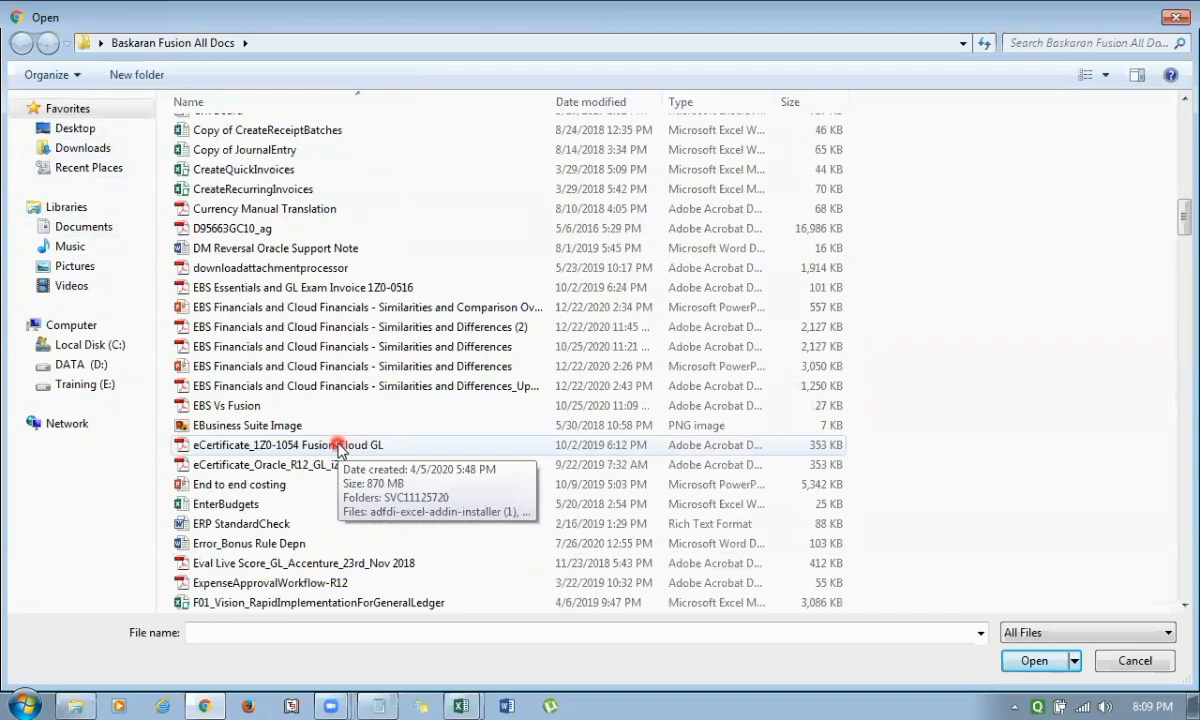
{"action": "scroll", "coordinate": [338, 448], "scroll_direction": "down", "scroll_amount": 7}
{"action": "scroll", "coordinate": [338, 448], "scroll_direction": "up", "scroll_amount": 3}
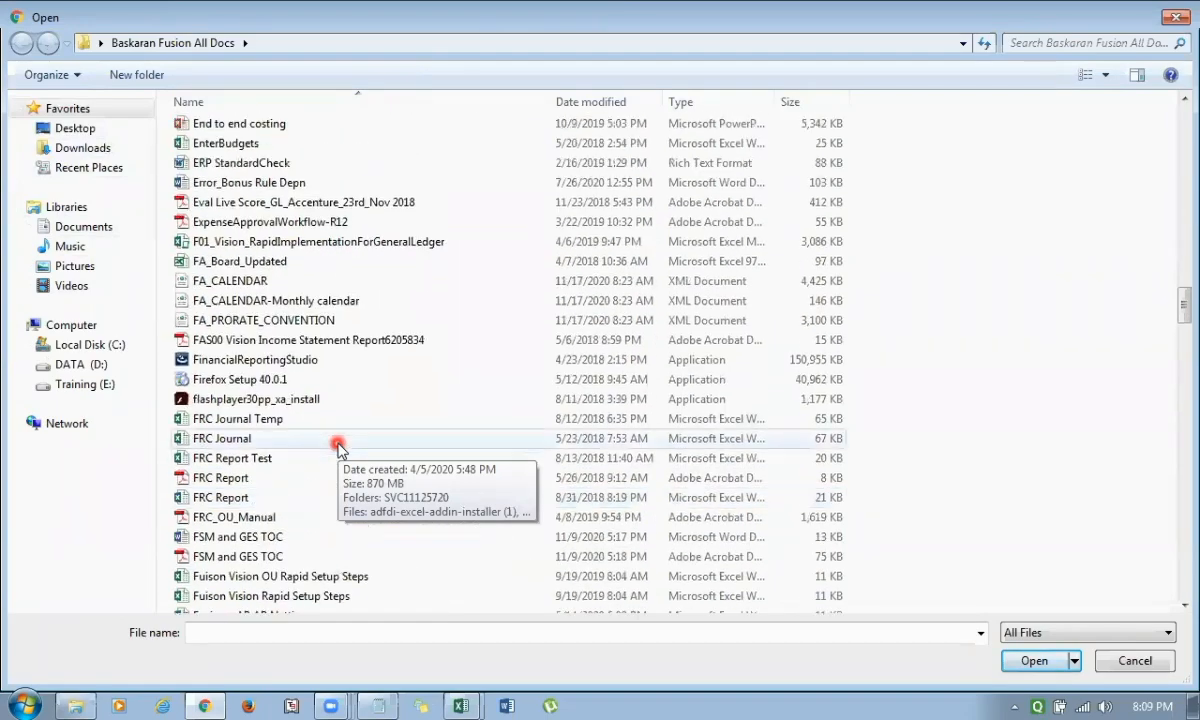
{"action": "scroll", "coordinate": [338, 448], "scroll_direction": "down", "scroll_amount": 8}
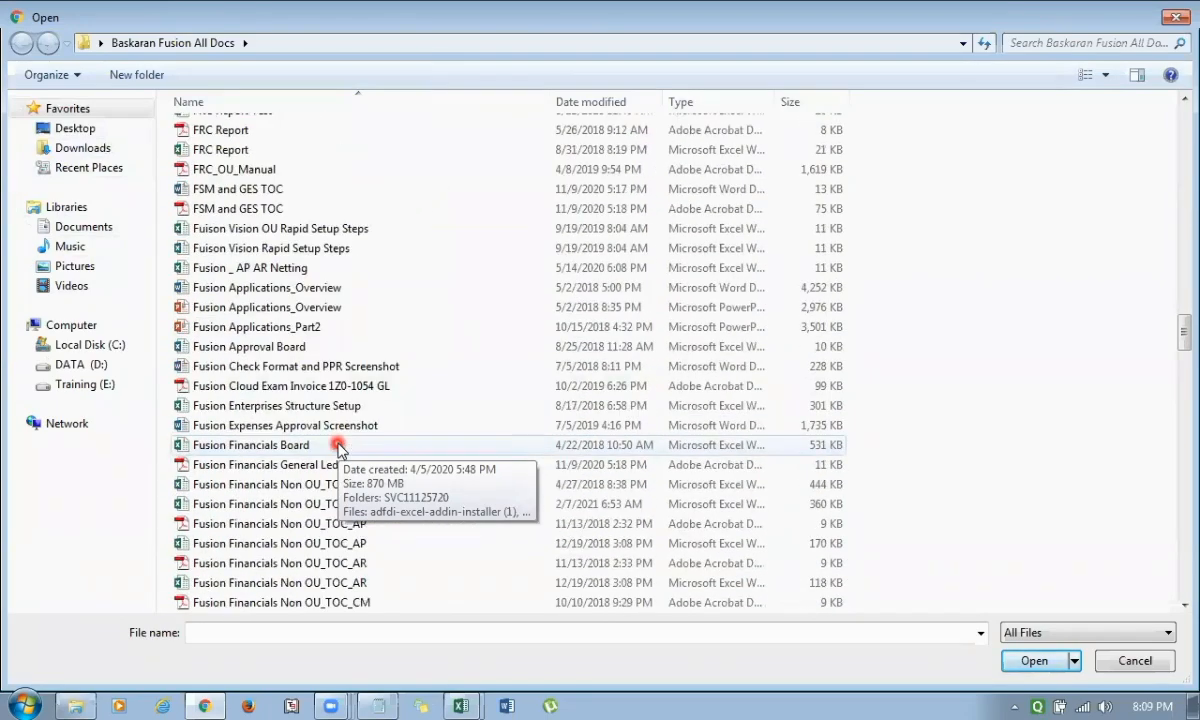
{"action": "scroll", "coordinate": [338, 448], "scroll_direction": "down", "scroll_amount": 5}
{"action": "scroll", "coordinate": [338, 448], "scroll_direction": "down", "scroll_amount": 6}
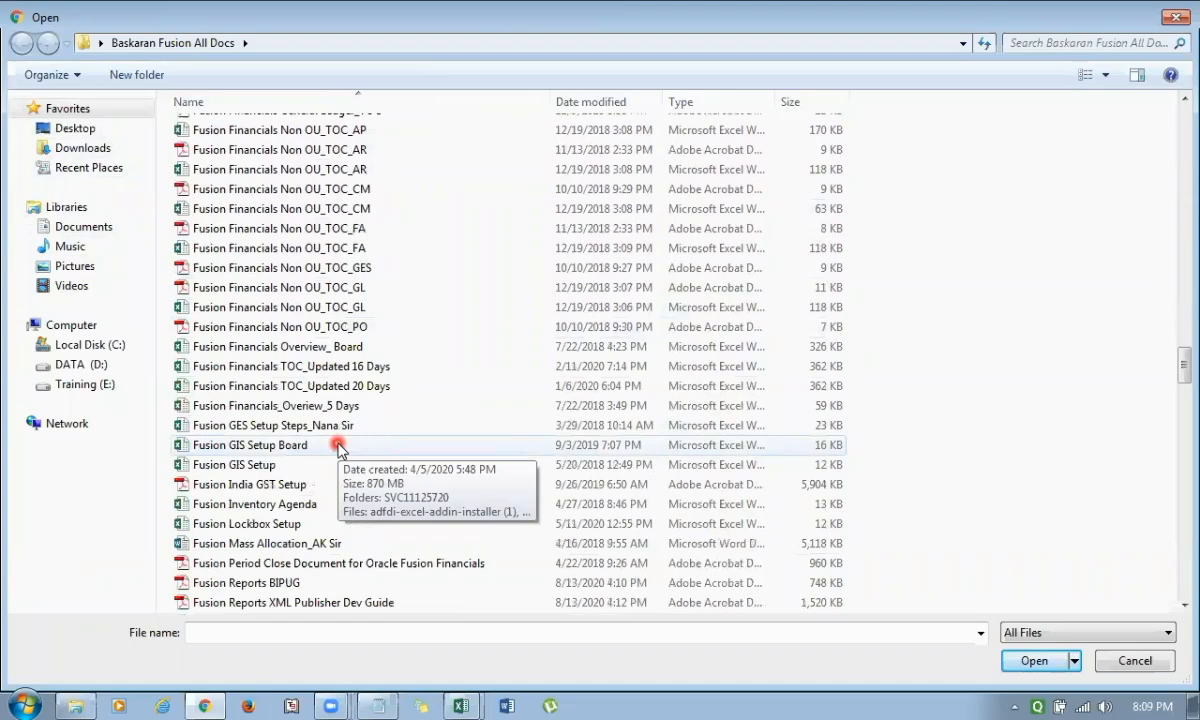
{"action": "scroll", "coordinate": [338, 448], "scroll_direction": "down", "scroll_amount": 4}
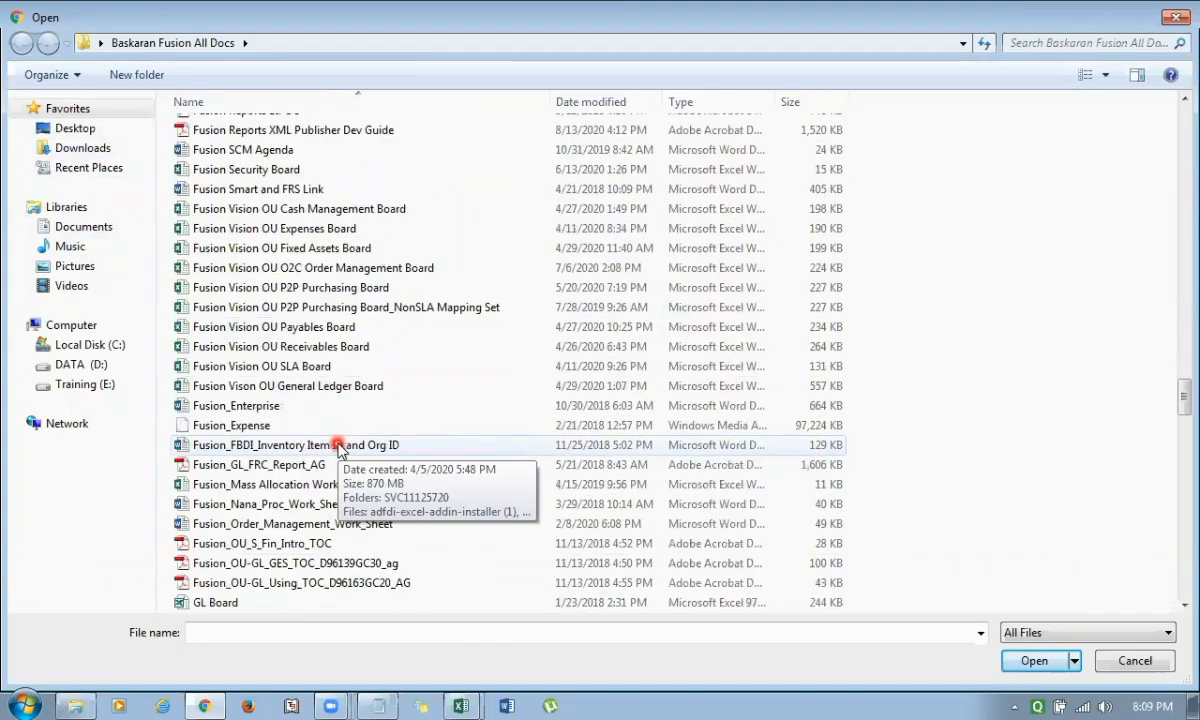
{"action": "scroll", "coordinate": [338, 448], "scroll_direction": "up", "scroll_amount": 3}
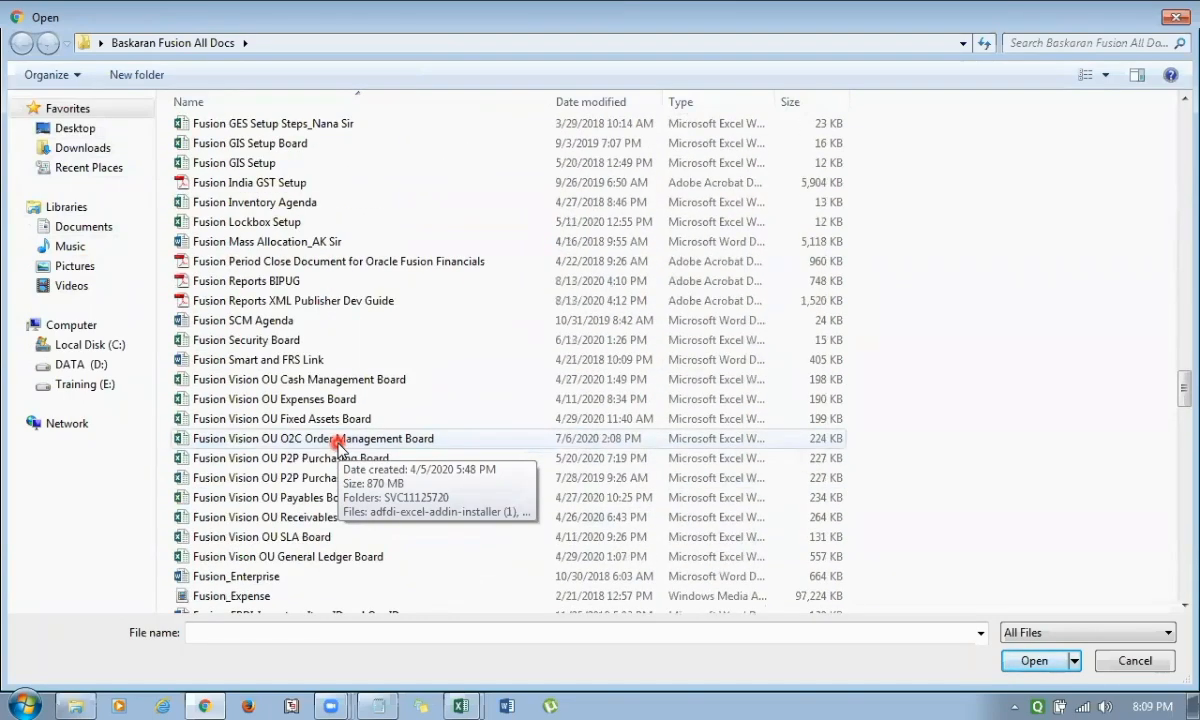
{"action": "scroll", "coordinate": [338, 448], "scroll_direction": "down", "scroll_amount": 7}
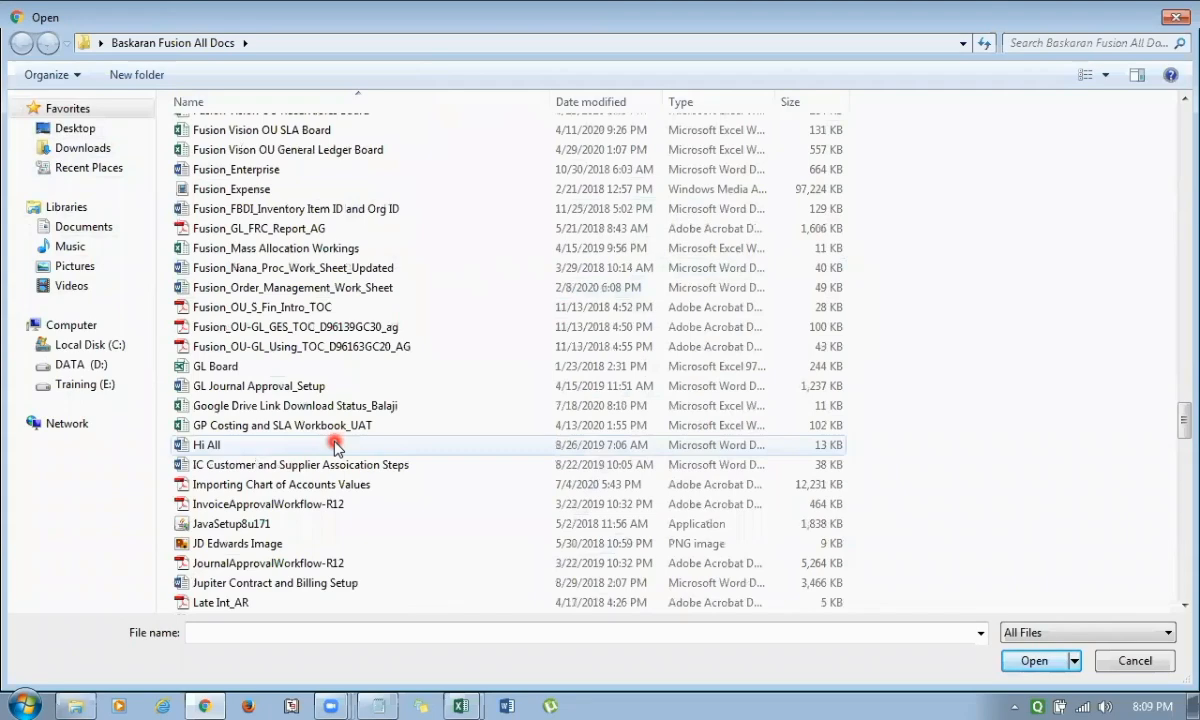
{"action": "scroll", "coordinate": [334, 448], "scroll_direction": "down", "scroll_amount": 3}
{"action": "scroll", "coordinate": [334, 448], "scroll_direction": "down", "scroll_amount": 2}
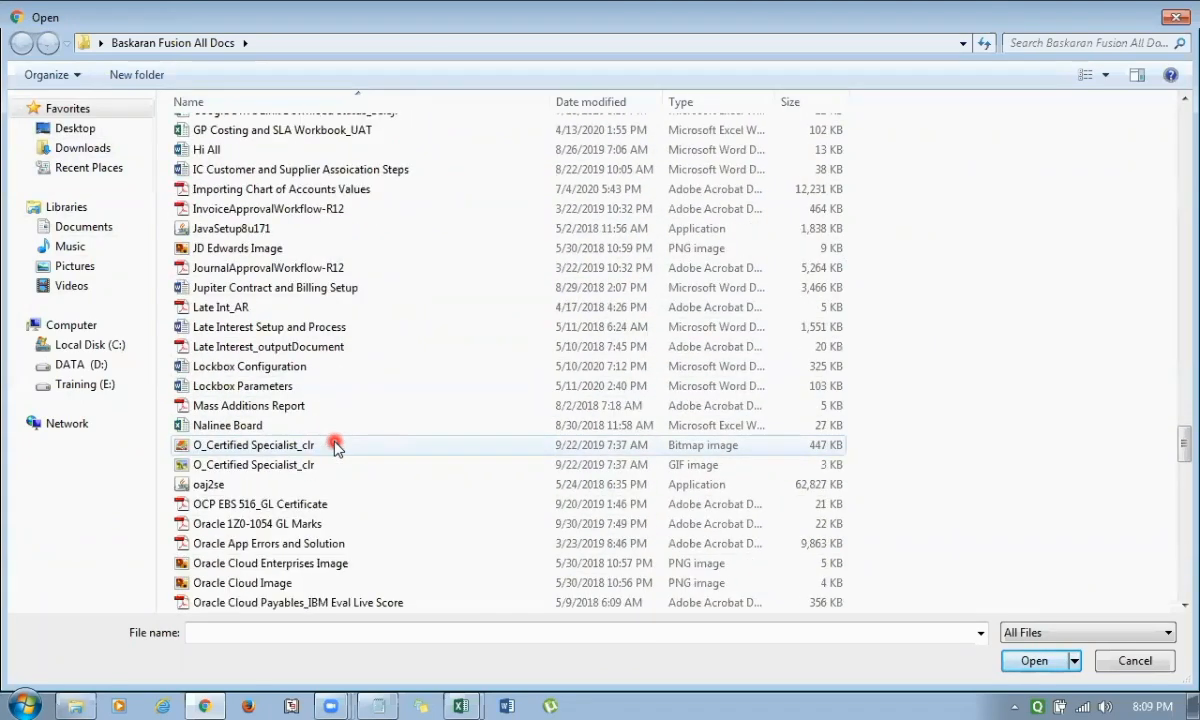
{"action": "scroll", "coordinate": [335, 448], "scroll_direction": "down", "scroll_amount": 7}
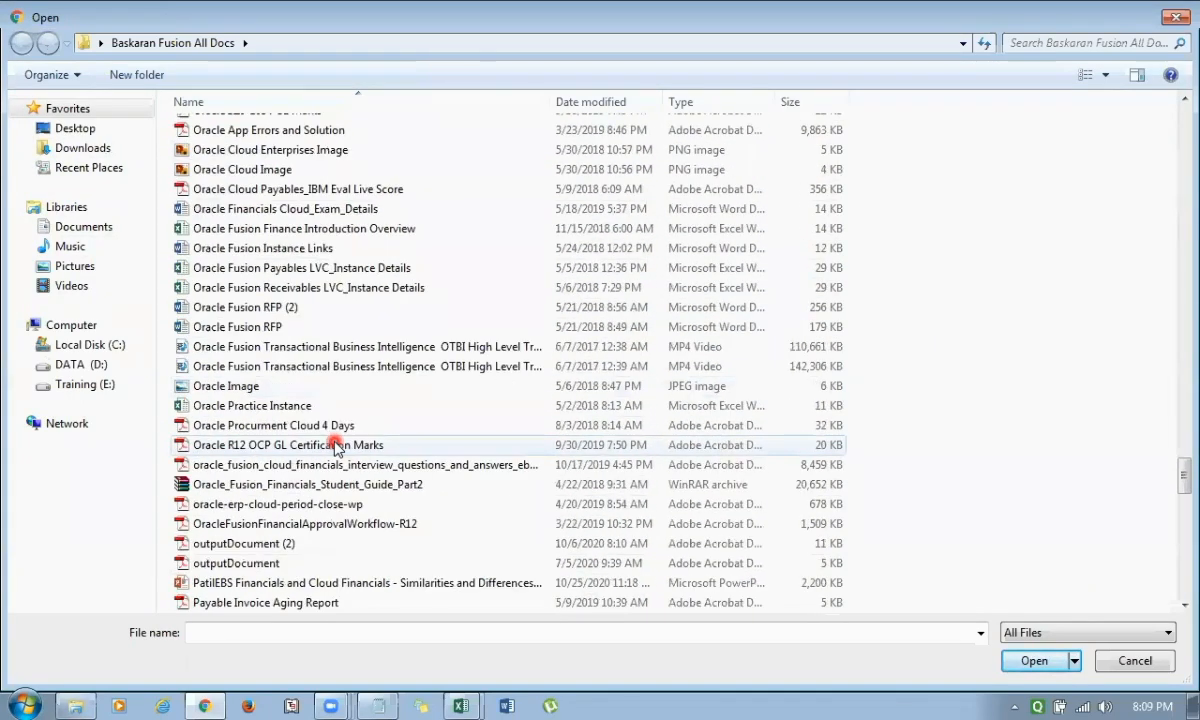
{"action": "left_click", "coordinate": [226, 386]}
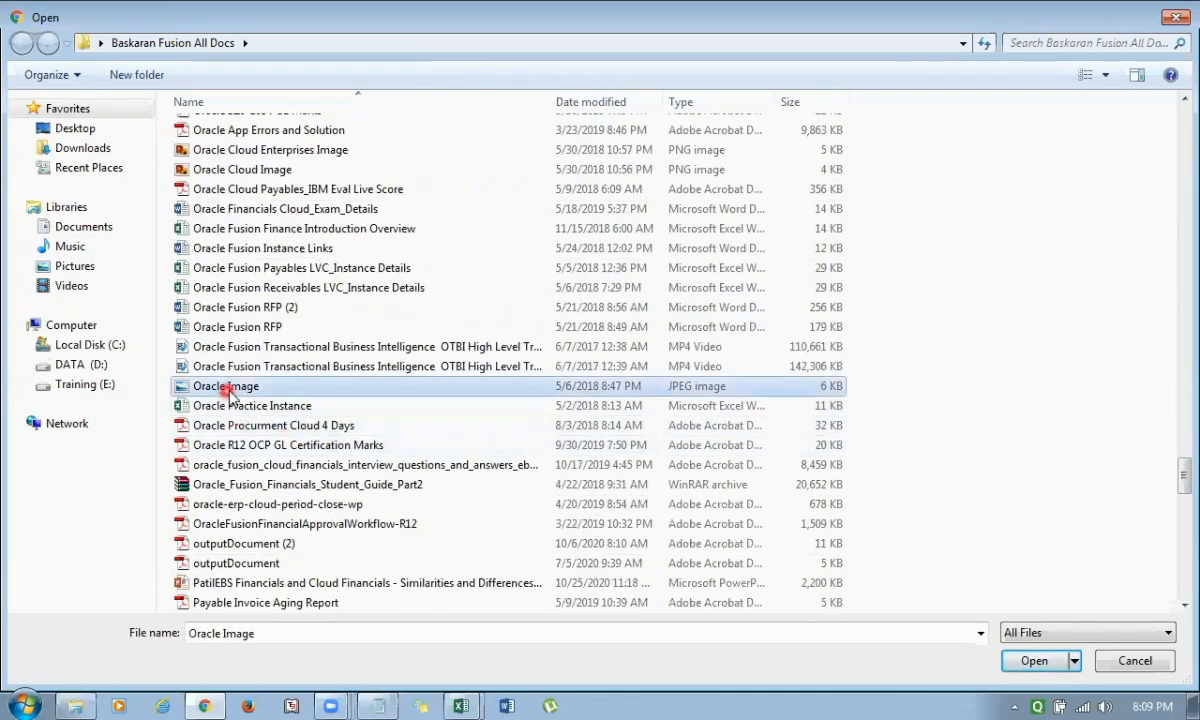
{"action": "left_click", "coordinate": [1036, 662]}
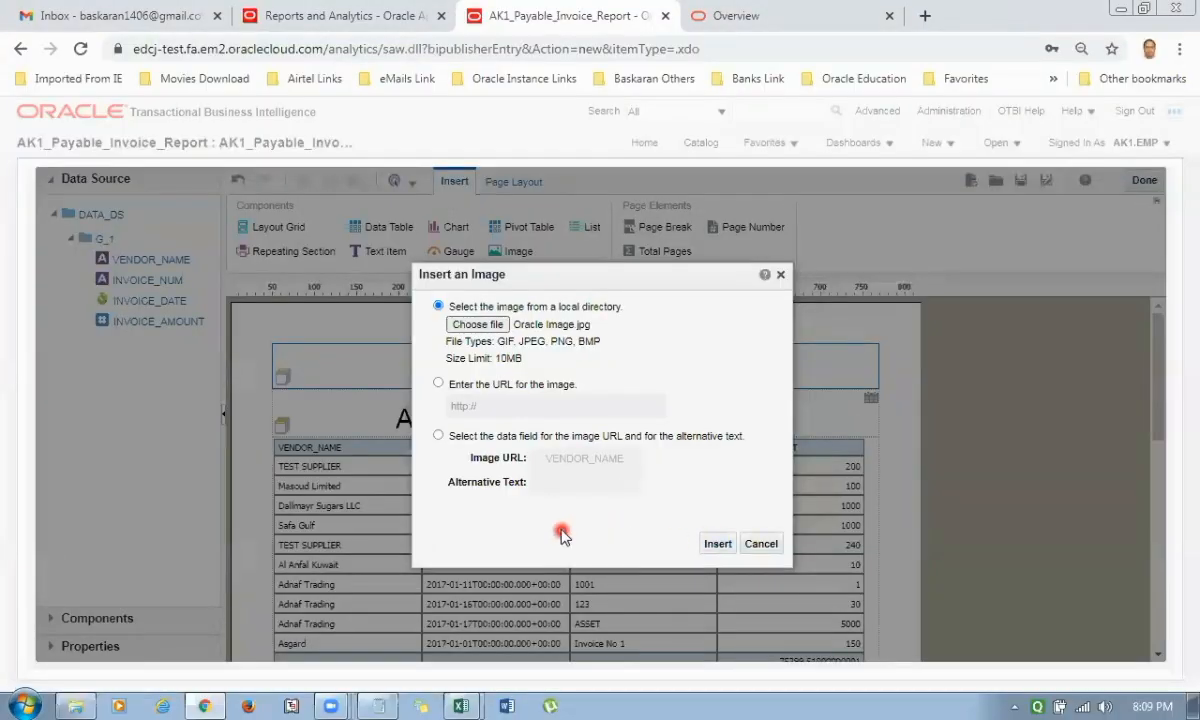
{"action": "left_click", "coordinate": [718, 543]}
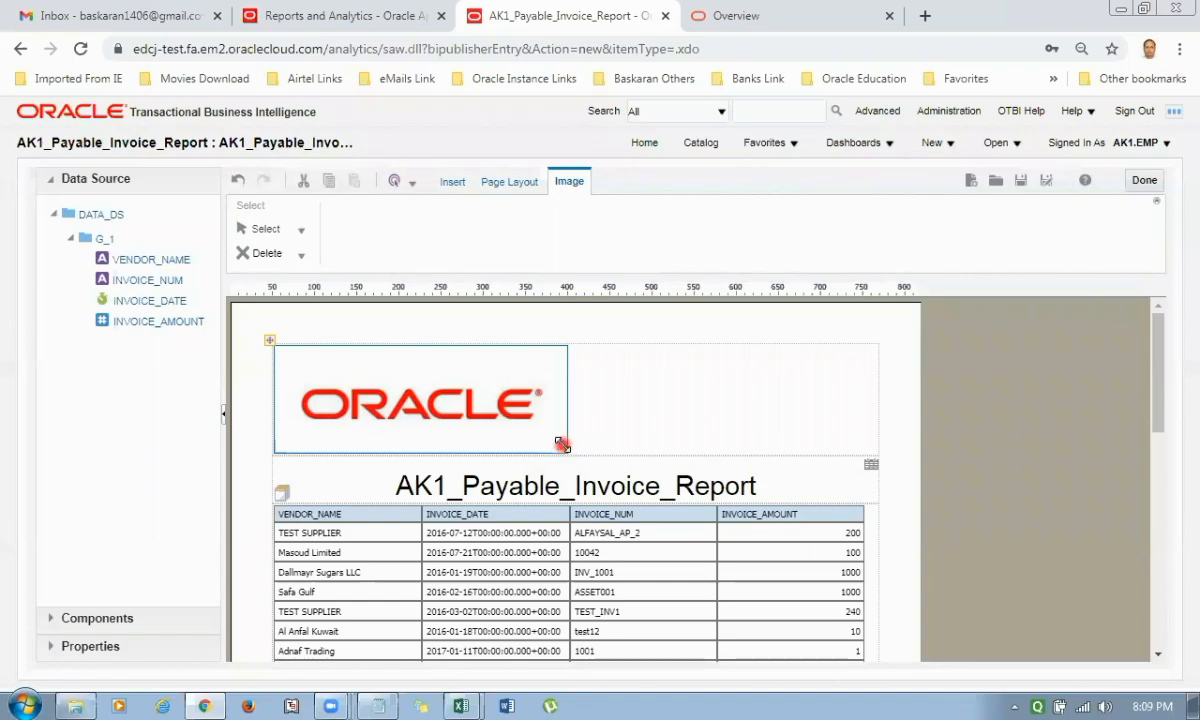
Shrink the header logo to about 158 by 58 px, save the layout, and finish editing it.
{"action": "left_click_drag", "start_coordinate": [562, 444], "coordinate": [402, 385]}
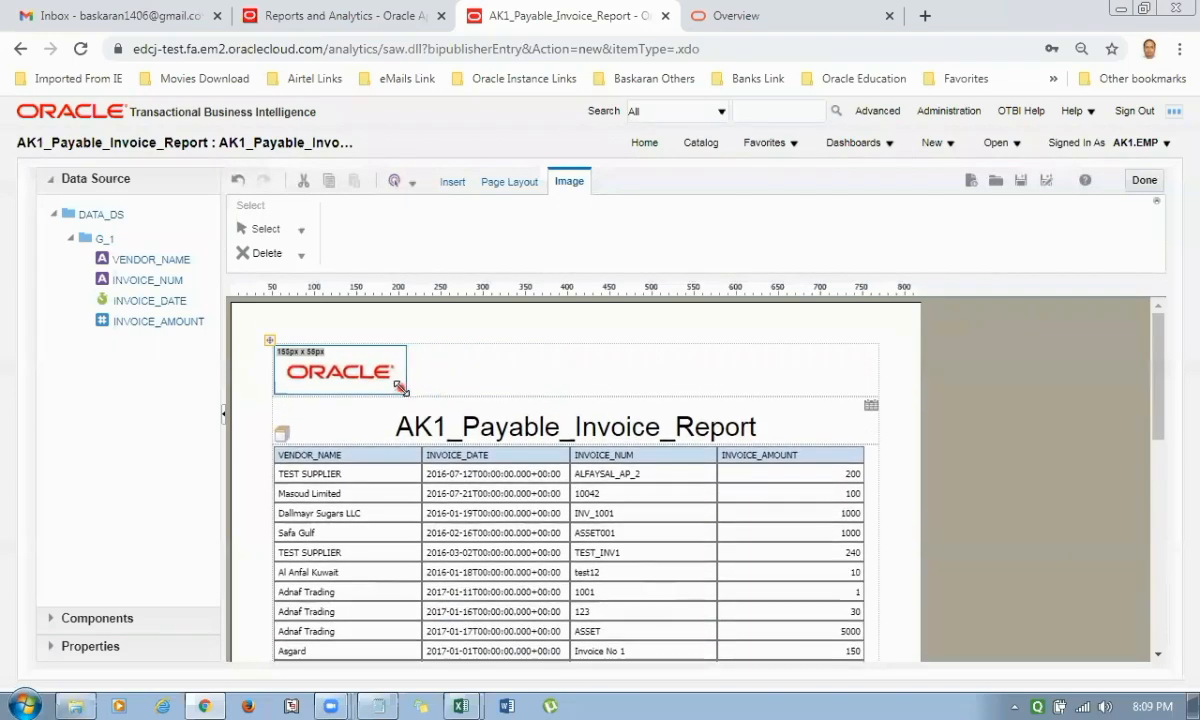
{"action": "left_click", "coordinate": [875, 565]}
{"action": "scroll", "coordinate": [868, 560], "scroll_direction": "down", "scroll_amount": 2}
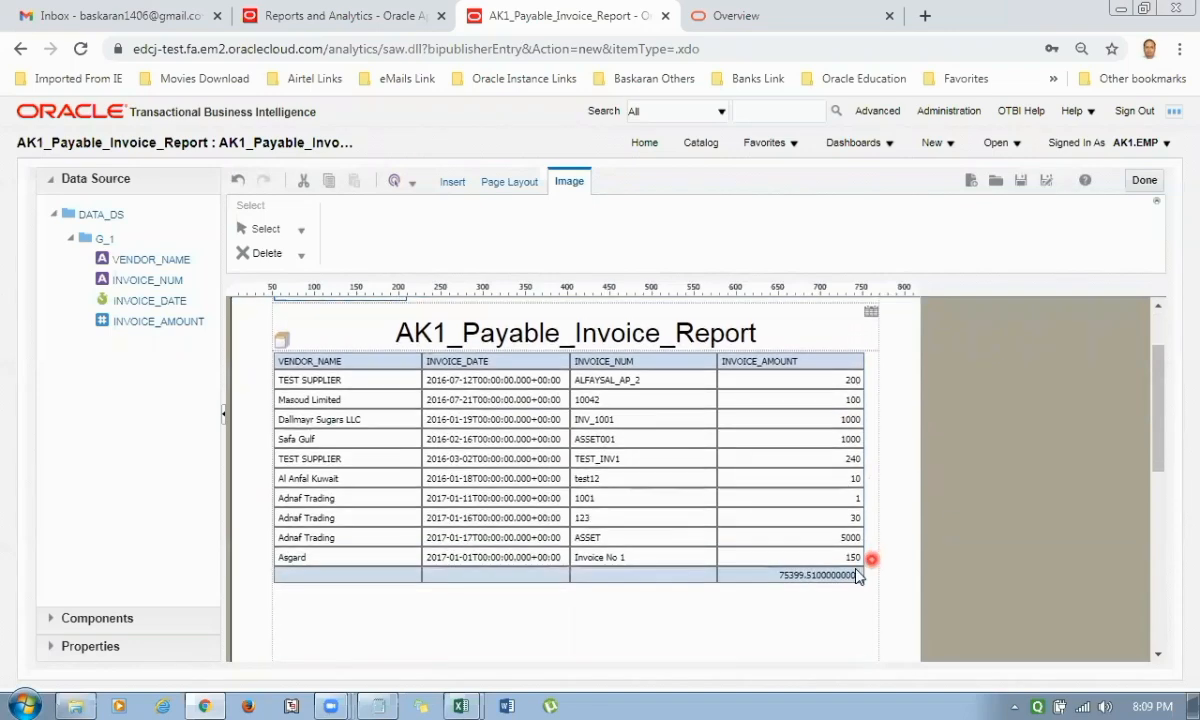
{"action": "scroll", "coordinate": [766, 562], "scroll_direction": "up", "scroll_amount": 2}
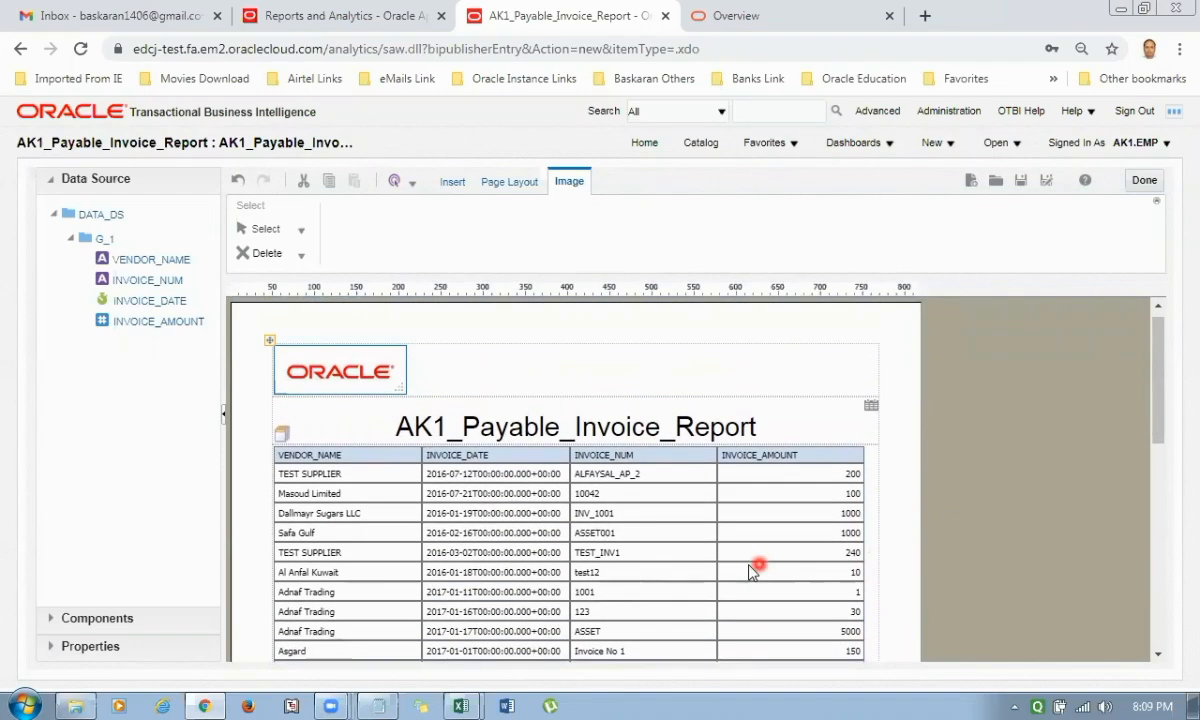
{"action": "left_click", "coordinate": [1022, 188]}
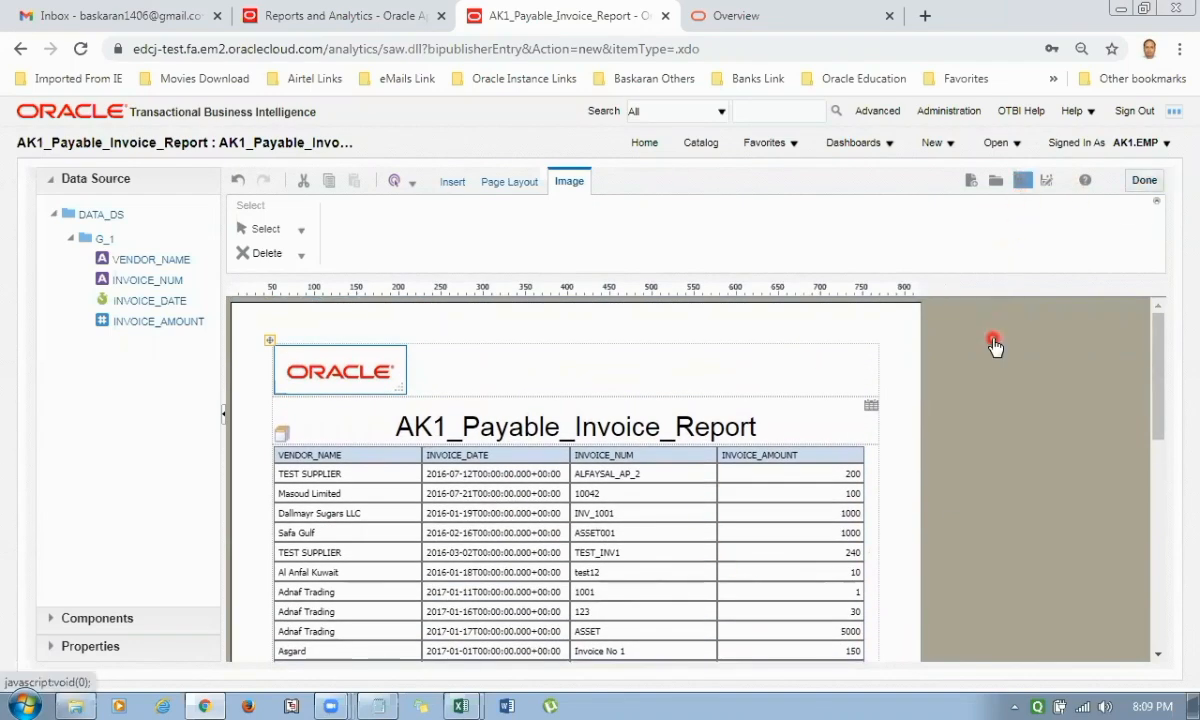
{"action": "left_click", "coordinate": [1130, 188]}
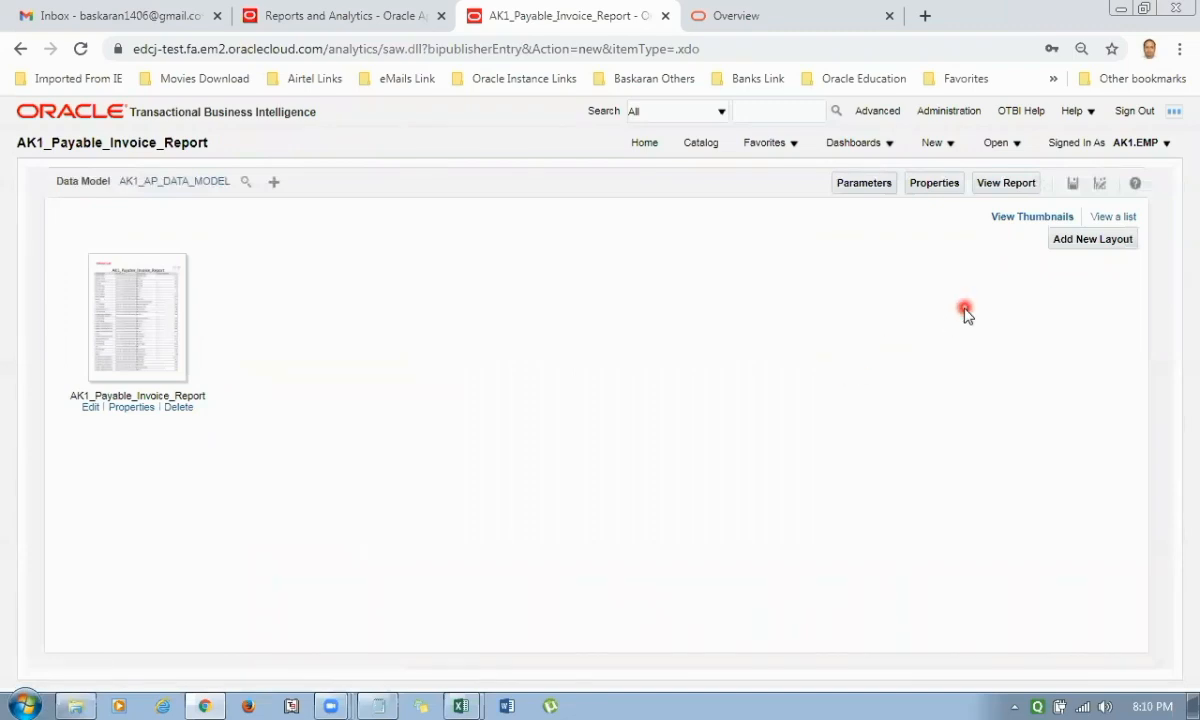
Open AK1_Payable_Invoice_Report for editing from the catalog, examine its linked AK1_AP_DATA_MODEL, and return from the data model.
{"action": "left_click", "coordinate": [704, 145]}
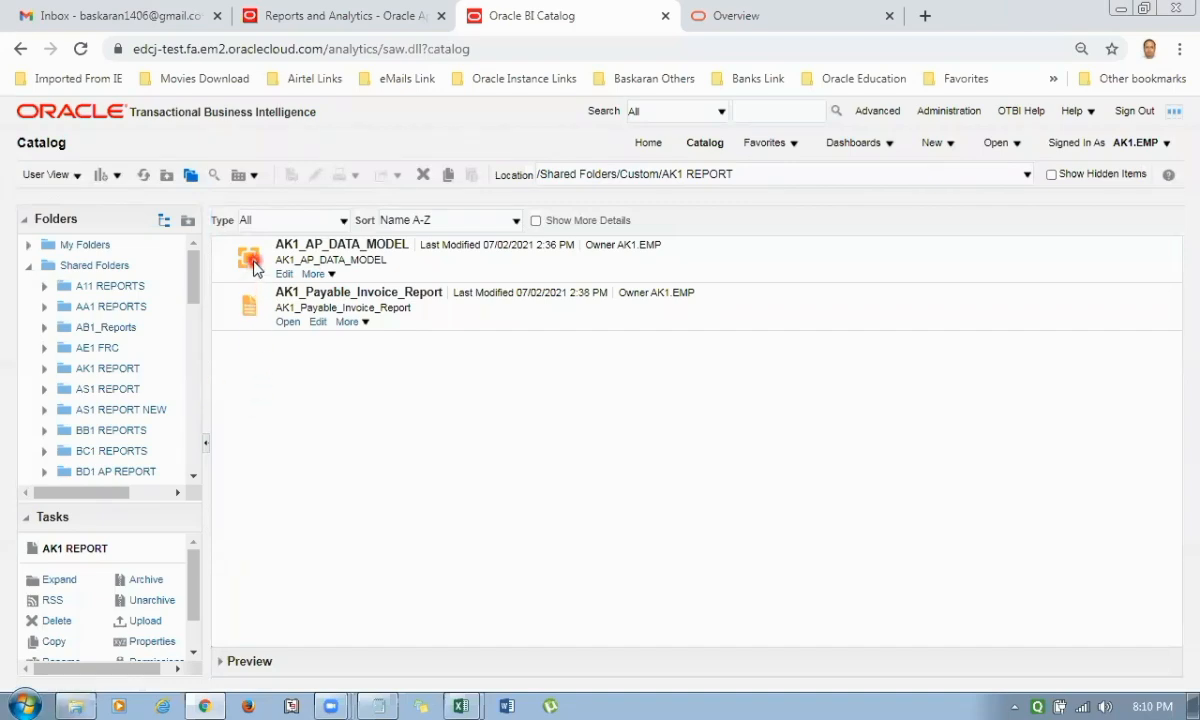
{"action": "left_click", "coordinate": [311, 324]}
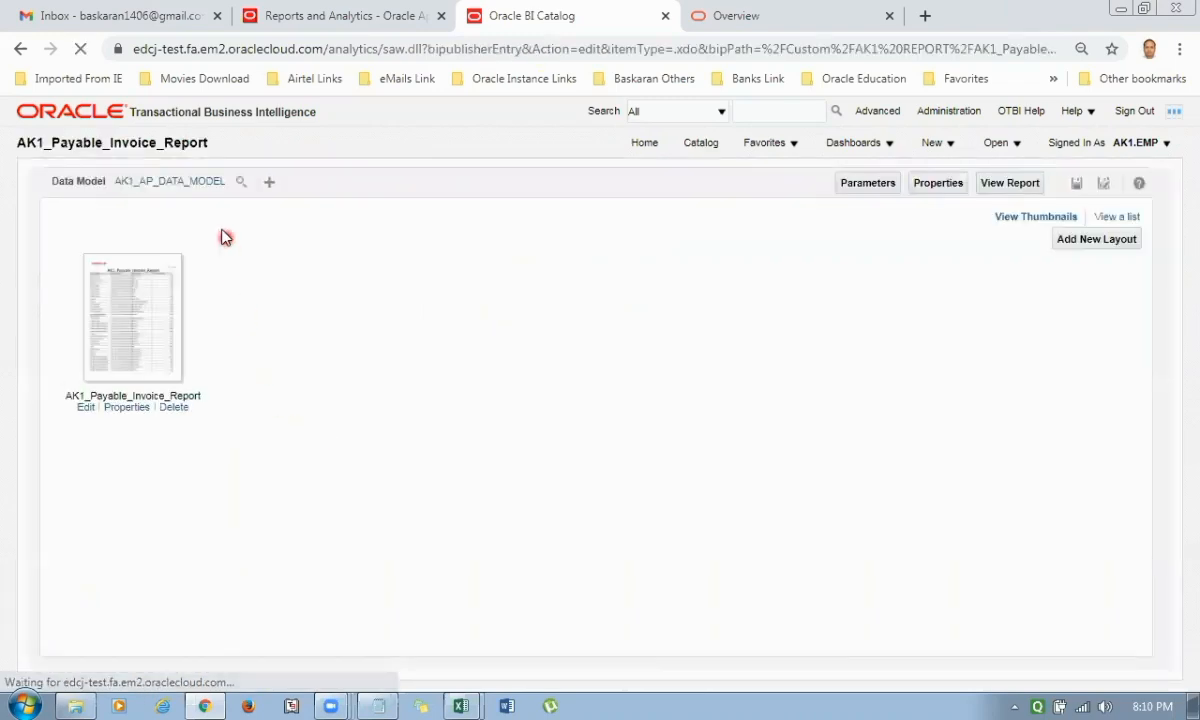
{"action": "left_click", "coordinate": [186, 182]}
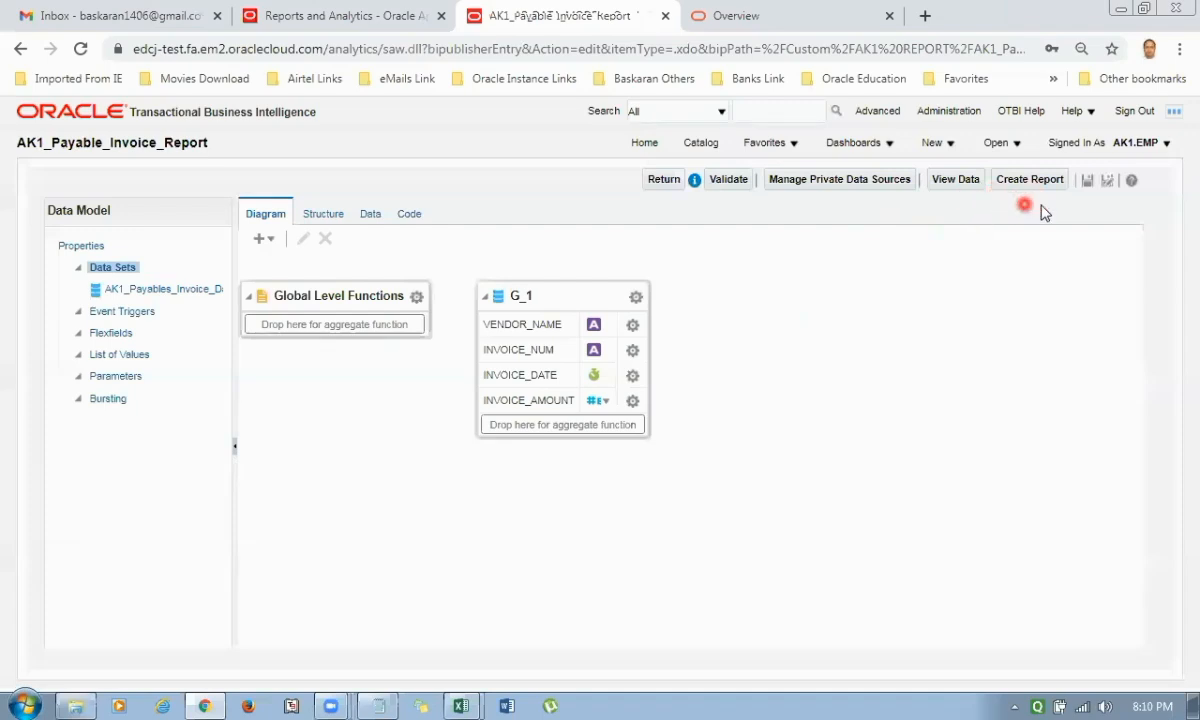
{"action": "left_click", "coordinate": [664, 182]}
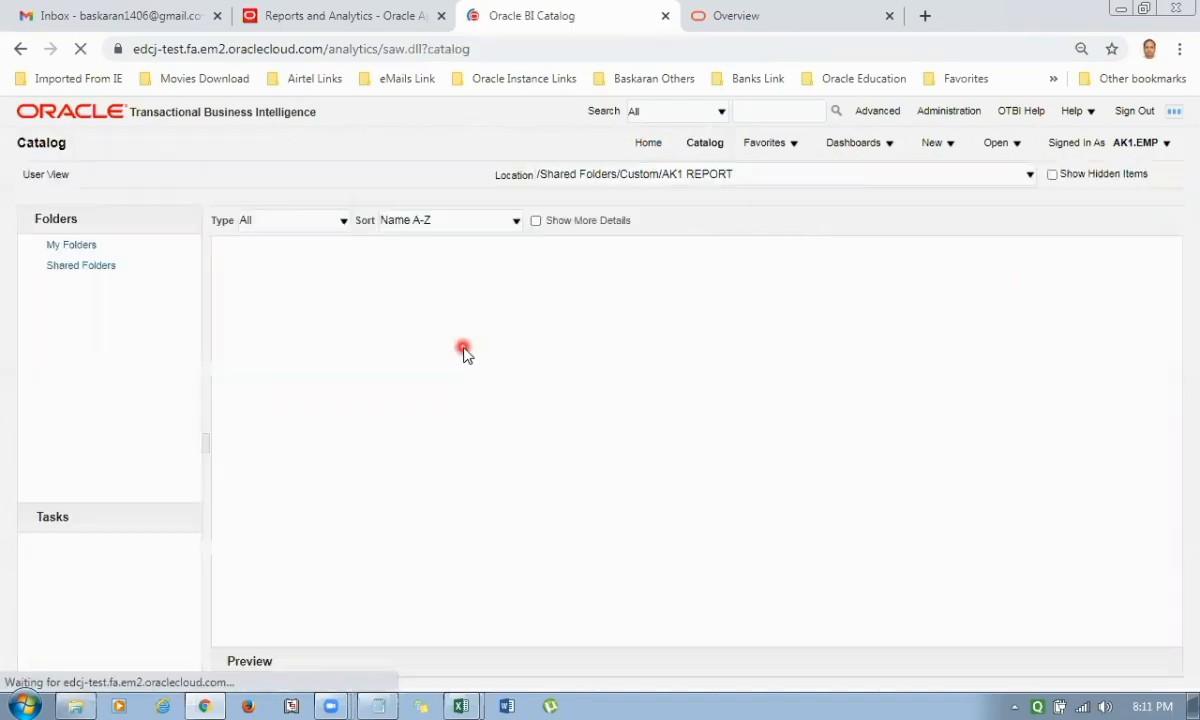
Open the schedule settings of AK1_Payable_Invoice_Report from the catalog and copy its full report path.
{"action": "left_click", "coordinate": [347, 321]}
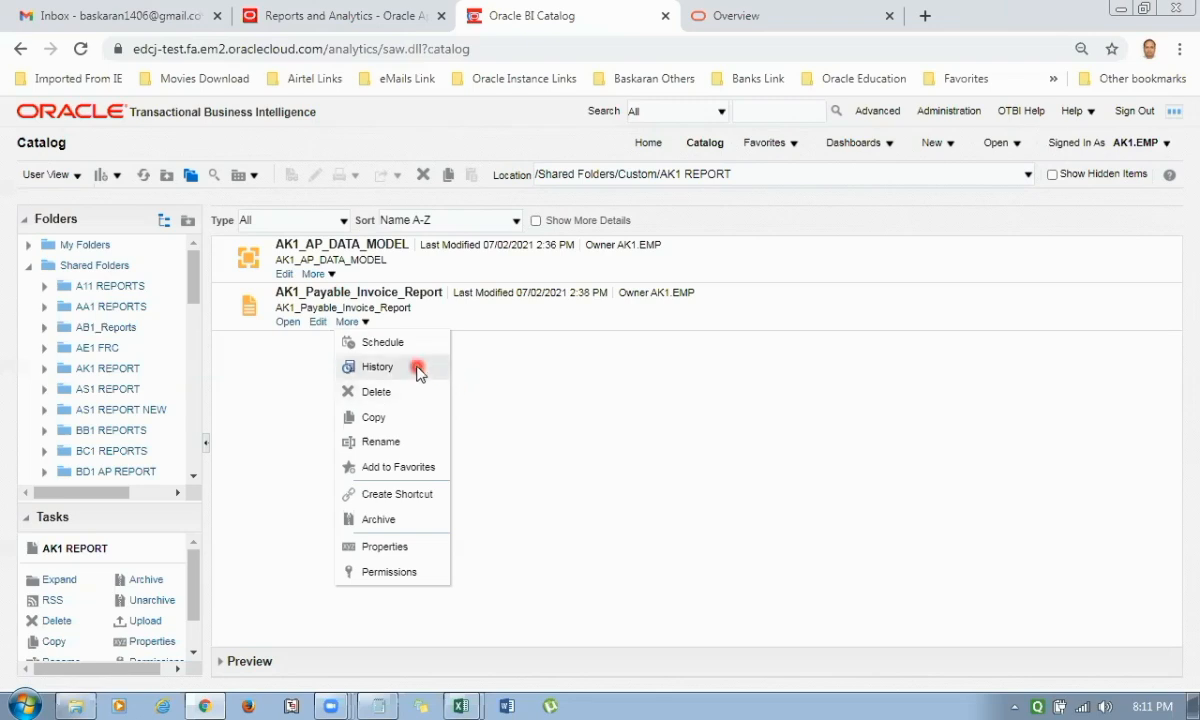
{"action": "left_click", "coordinate": [392, 343]}
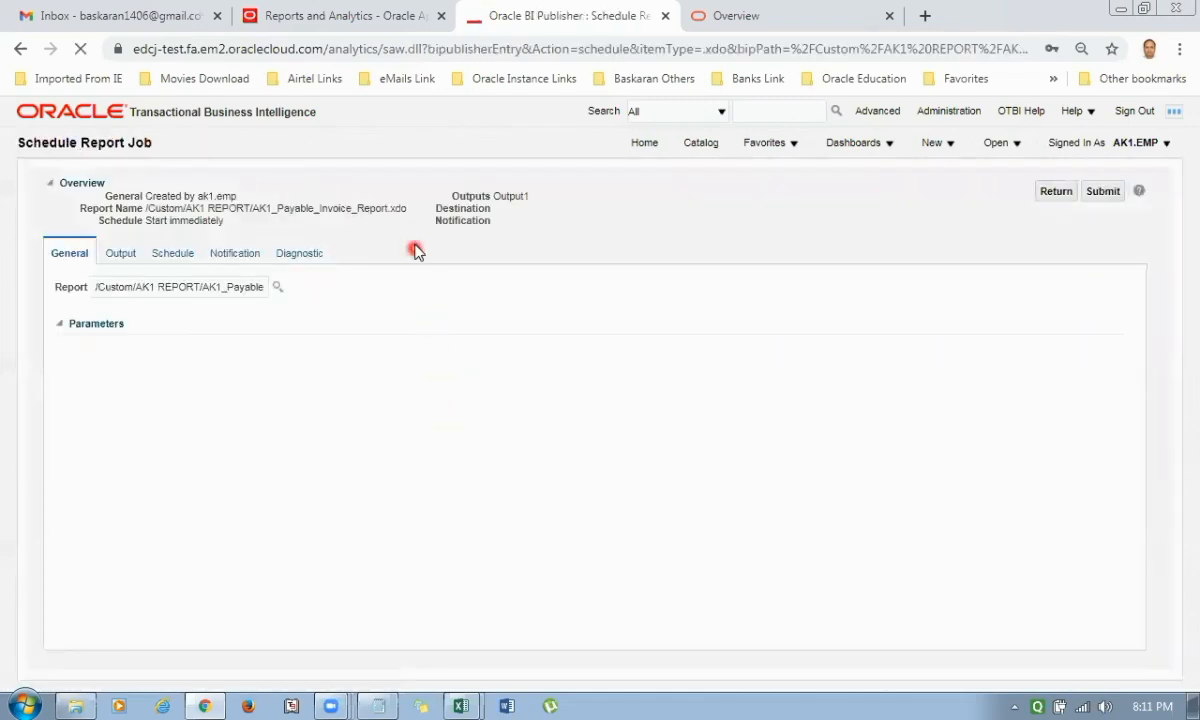
{"action": "left_click_drag", "start_coordinate": [408, 209], "coordinate": [146, 216]}
{"action": "key", "text": "ctrl+c"}
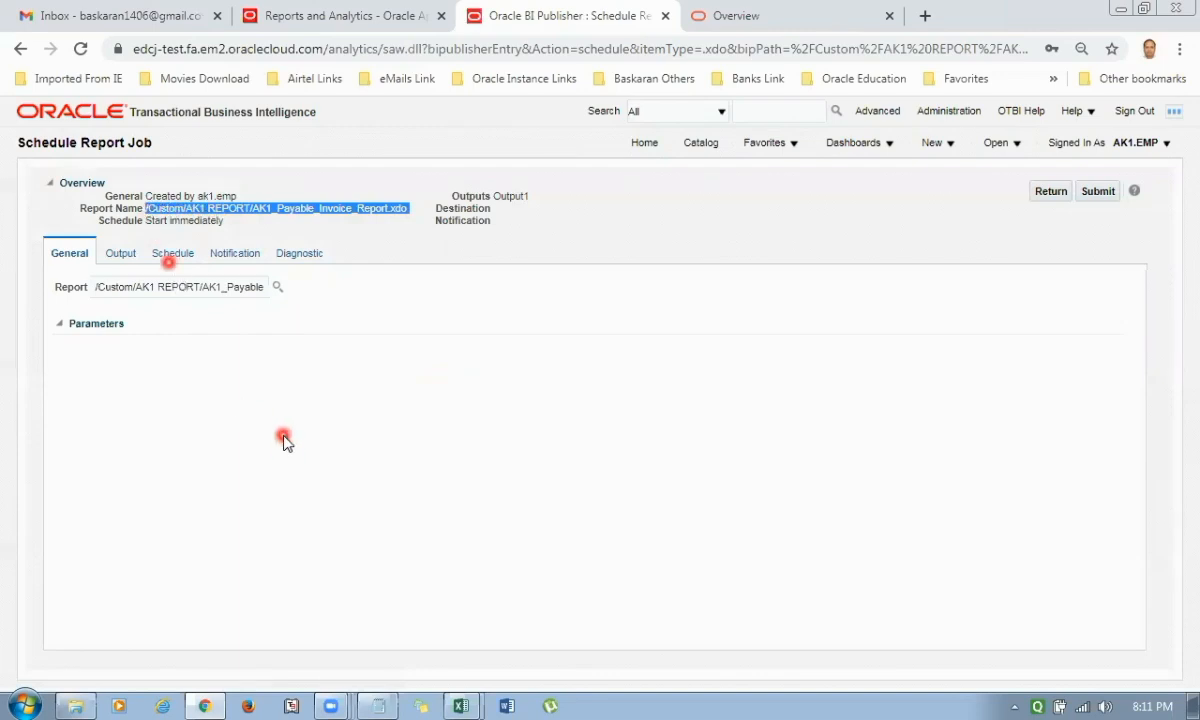
Switch to the Notepad file and replace the old BE1 report path with /Custom/AK1 REPORT/AK1_Payable_Invoice_Report.xdo.
{"action": "left_click", "coordinate": [378, 706]}
{"action": "left_click_drag", "start_coordinate": [561, 321], "coordinate": [262, 320]}
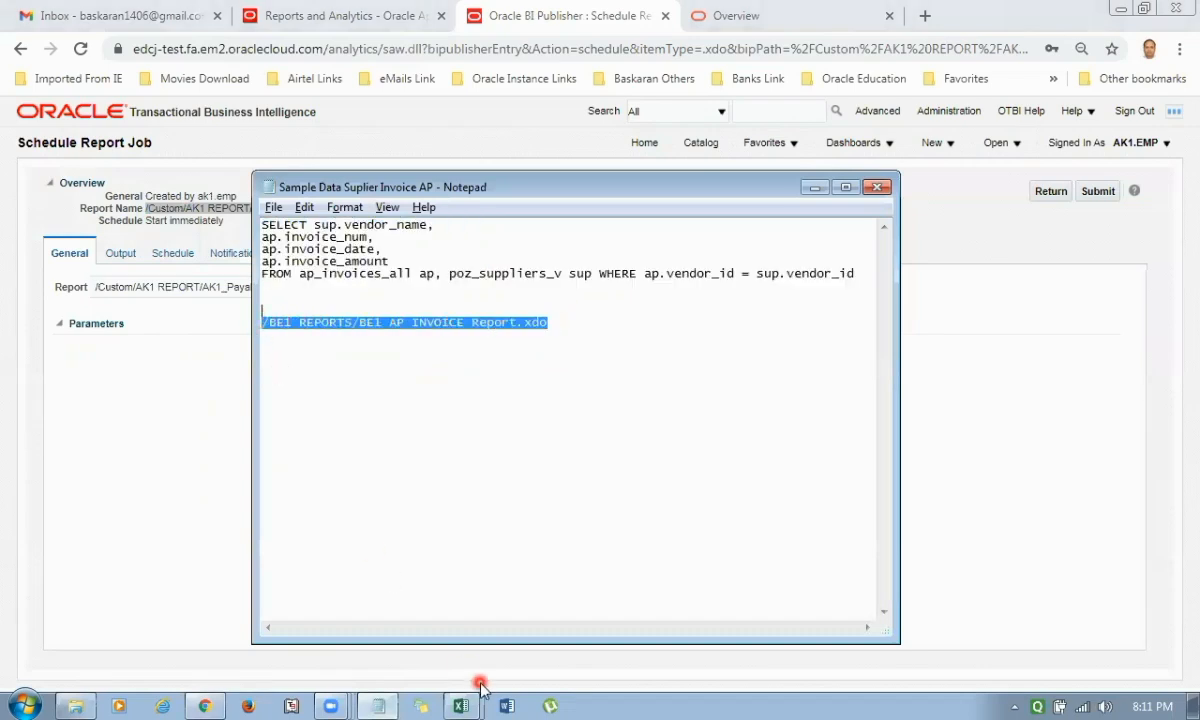
{"action": "key", "text": "ctrl+v"}
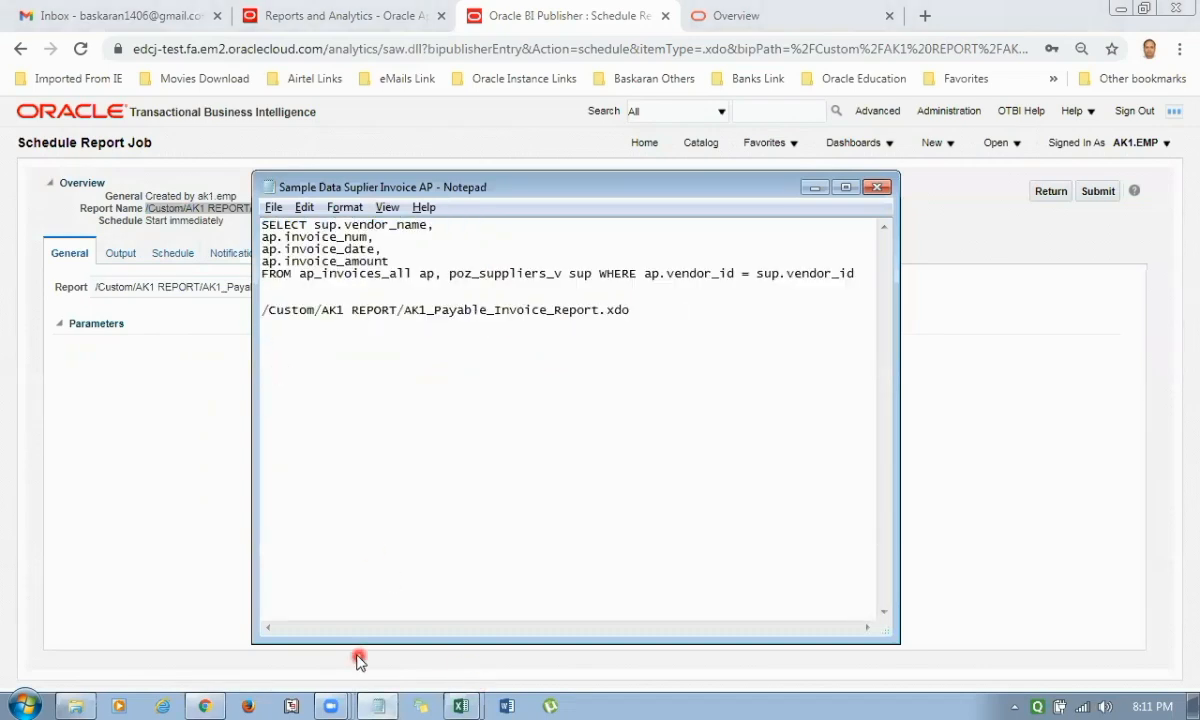
Put the Notepad file away, return from the report's schedule settings to the catalog, and close the BI catalog.
{"action": "left_click", "coordinate": [877, 187]}
{"action": "left_click", "coordinate": [712, 376]}
{"action": "left_click", "coordinate": [815, 189]}
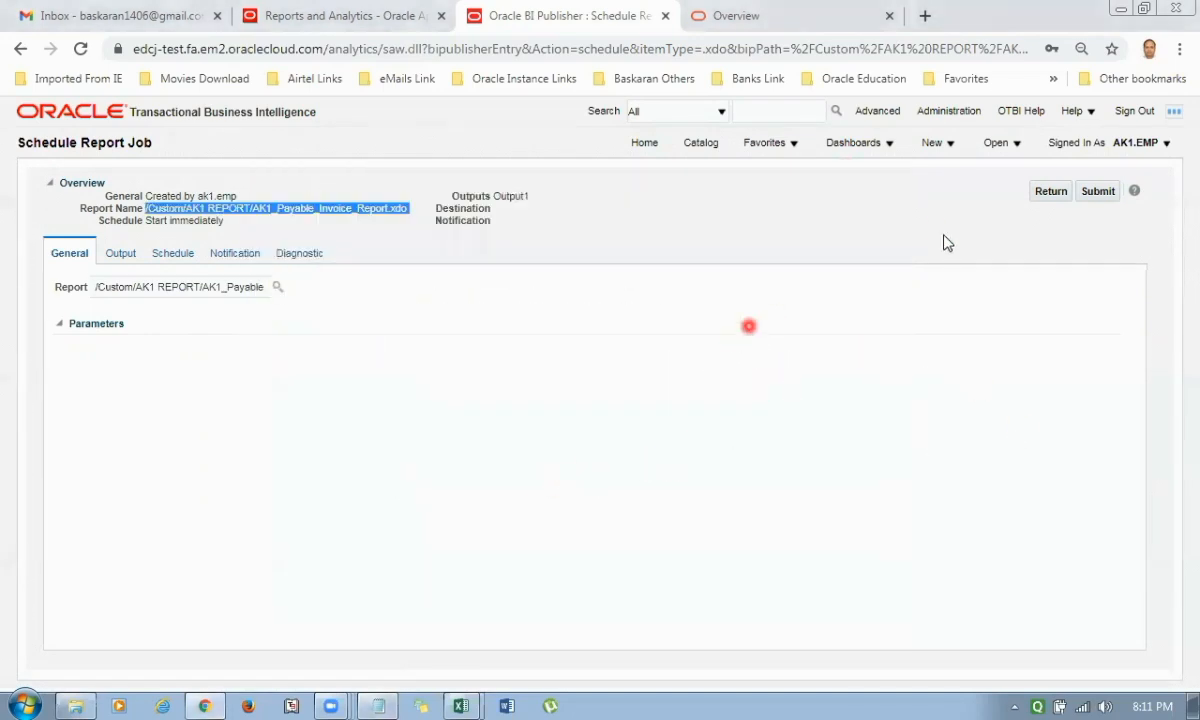
{"action": "left_click", "coordinate": [1044, 195]}
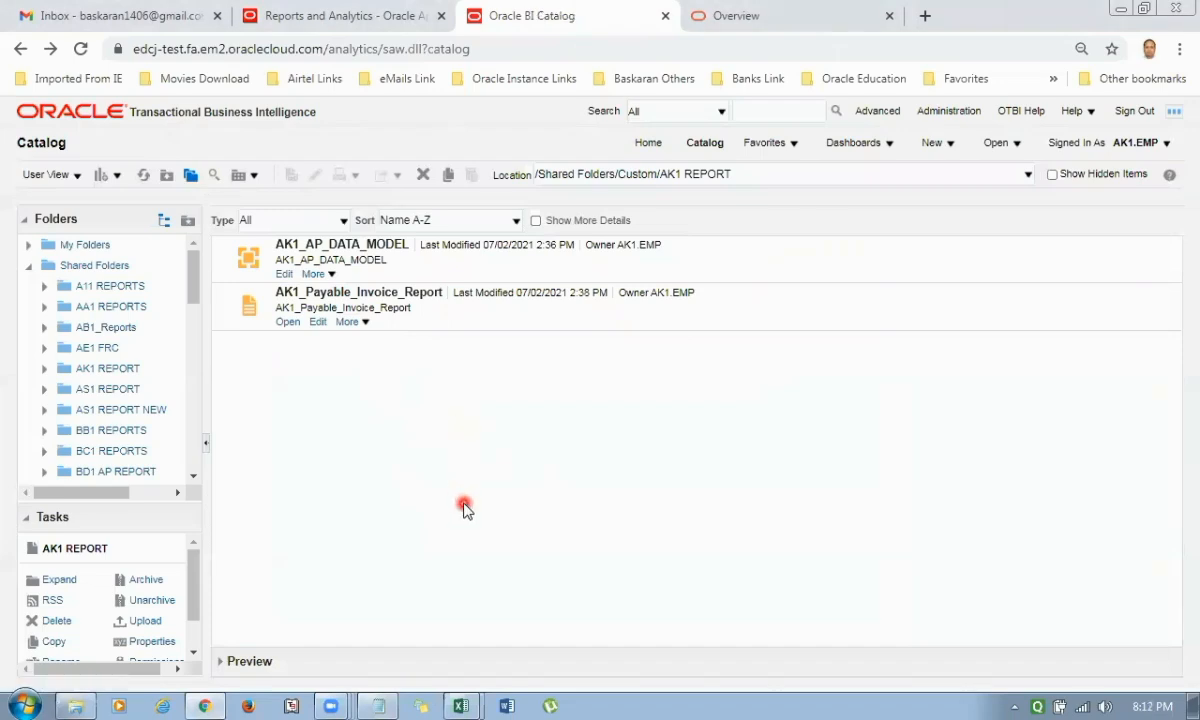
{"action": "key", "text": "ctrl+w"}
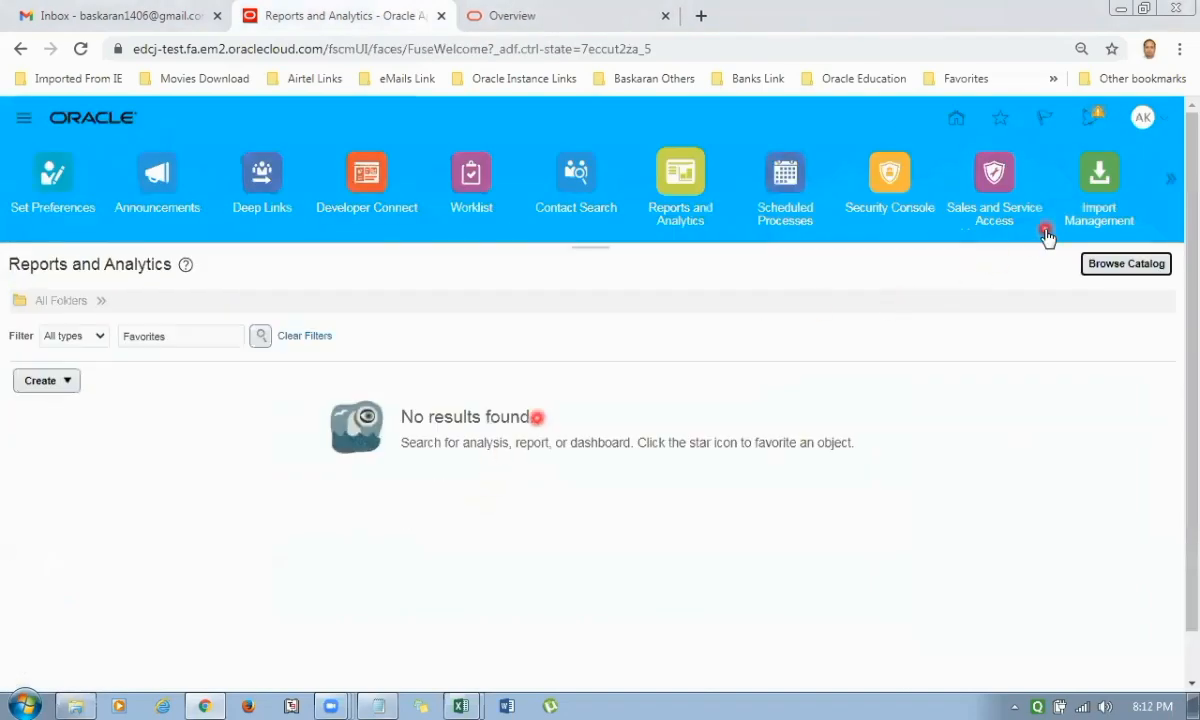
Open Setup and Maintenance for Financials and show all tasks for the Initial Users functional area.
{"action": "key", "text": "ctrl+plus"}
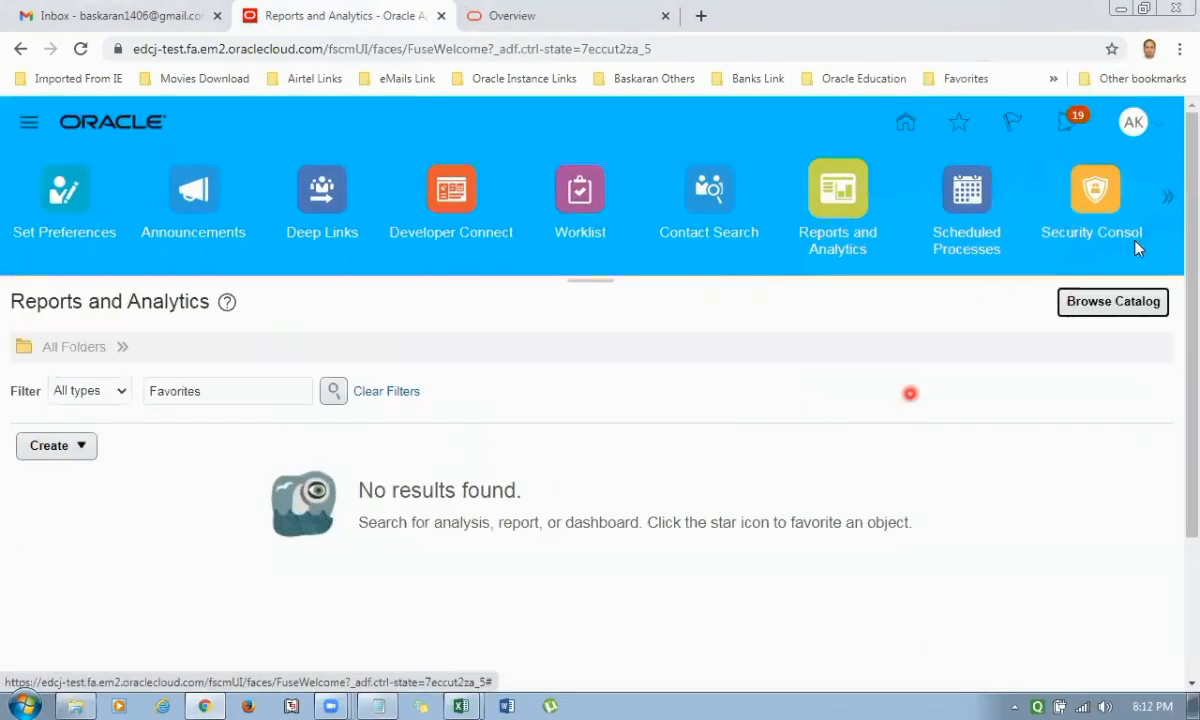
{"action": "left_click", "coordinate": [1180, 49]}
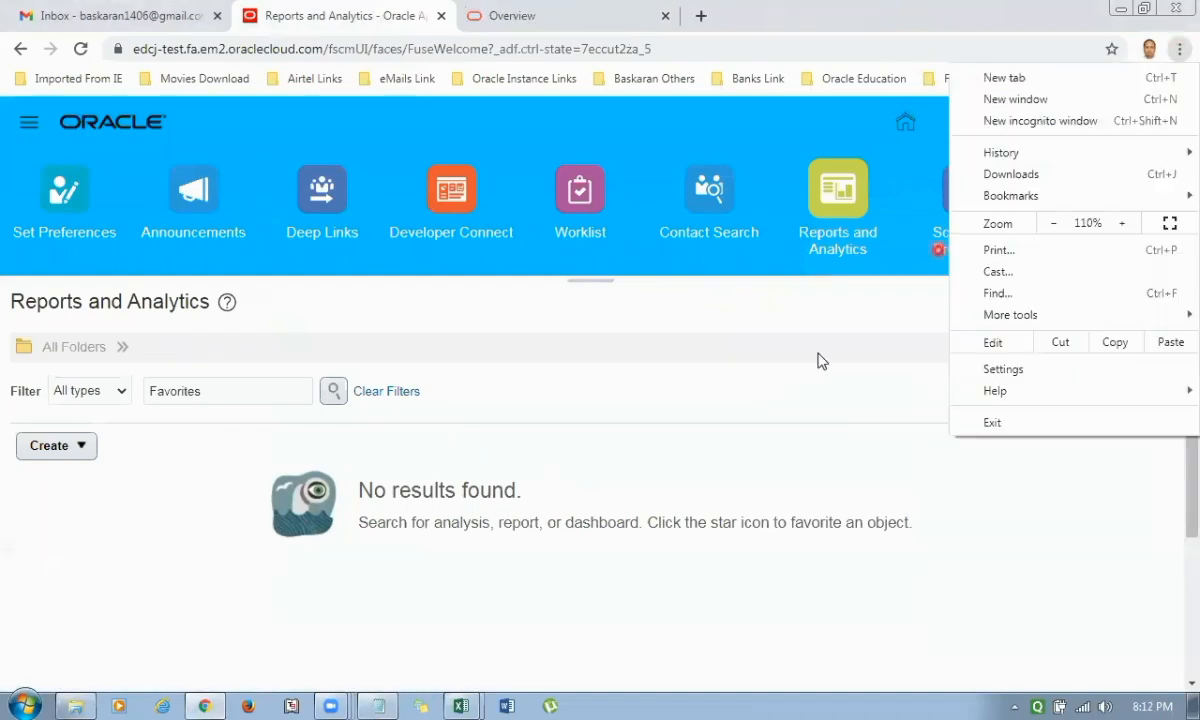
{"action": "left_click", "coordinate": [757, 439]}
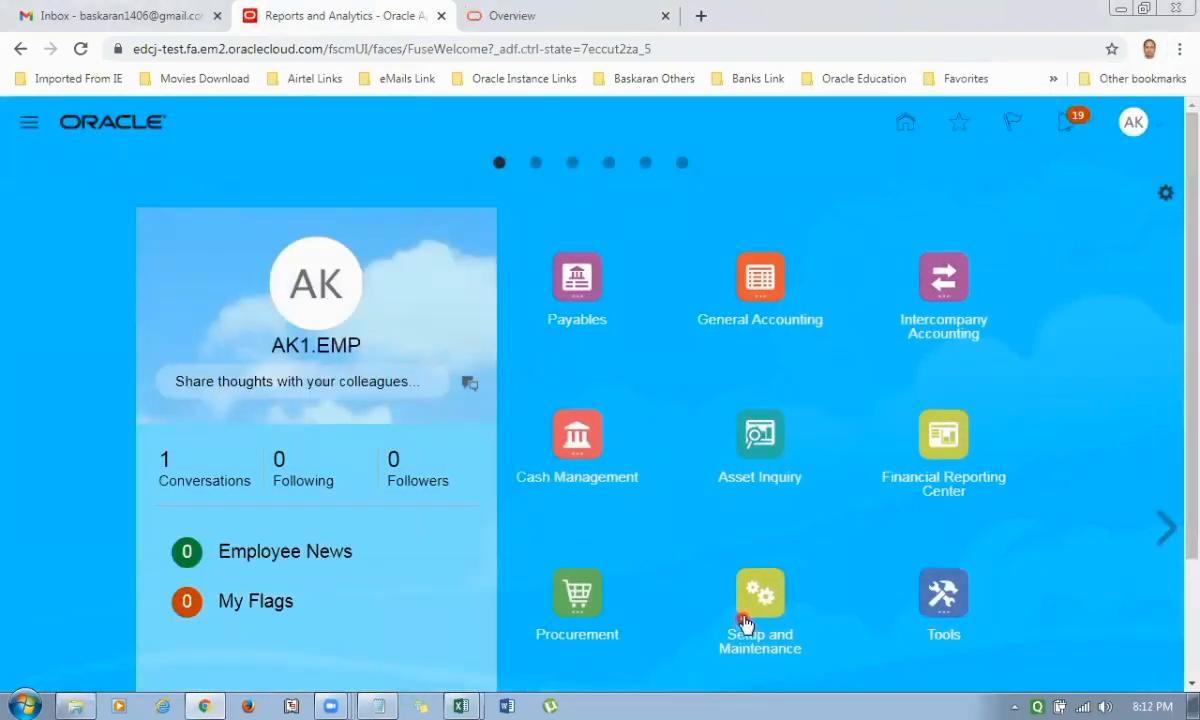
{"action": "left_click", "coordinate": [541, 448]}
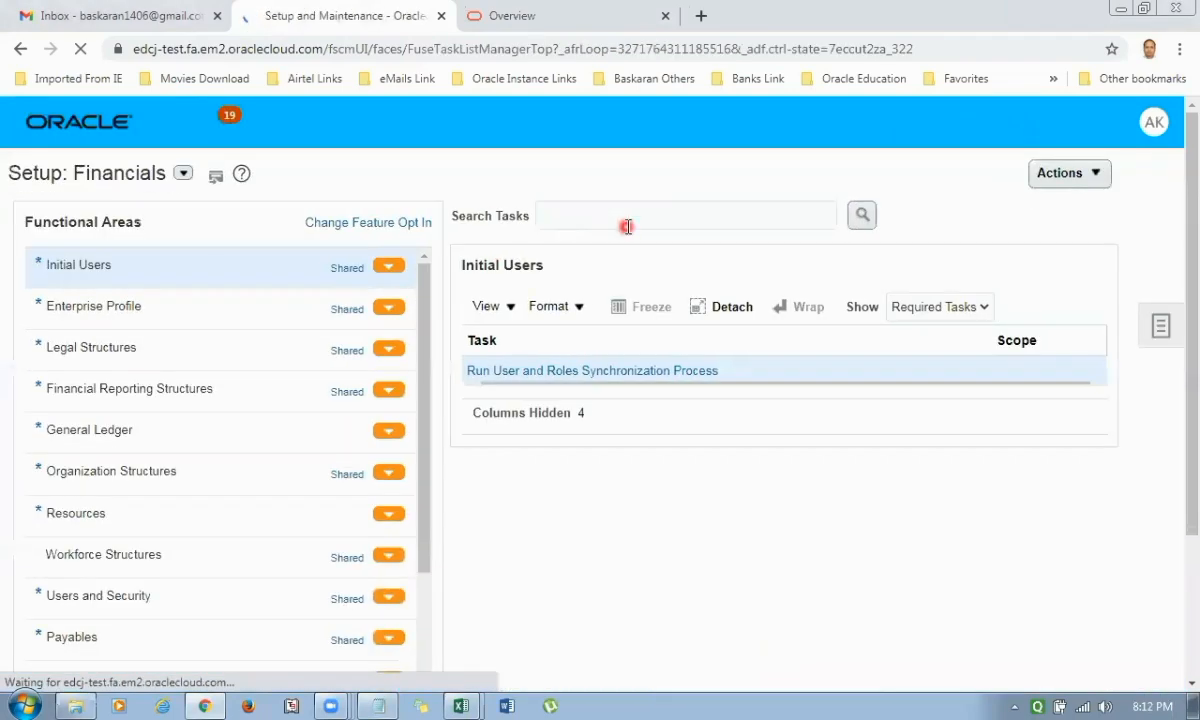
{"action": "left_click", "coordinate": [612, 218]}
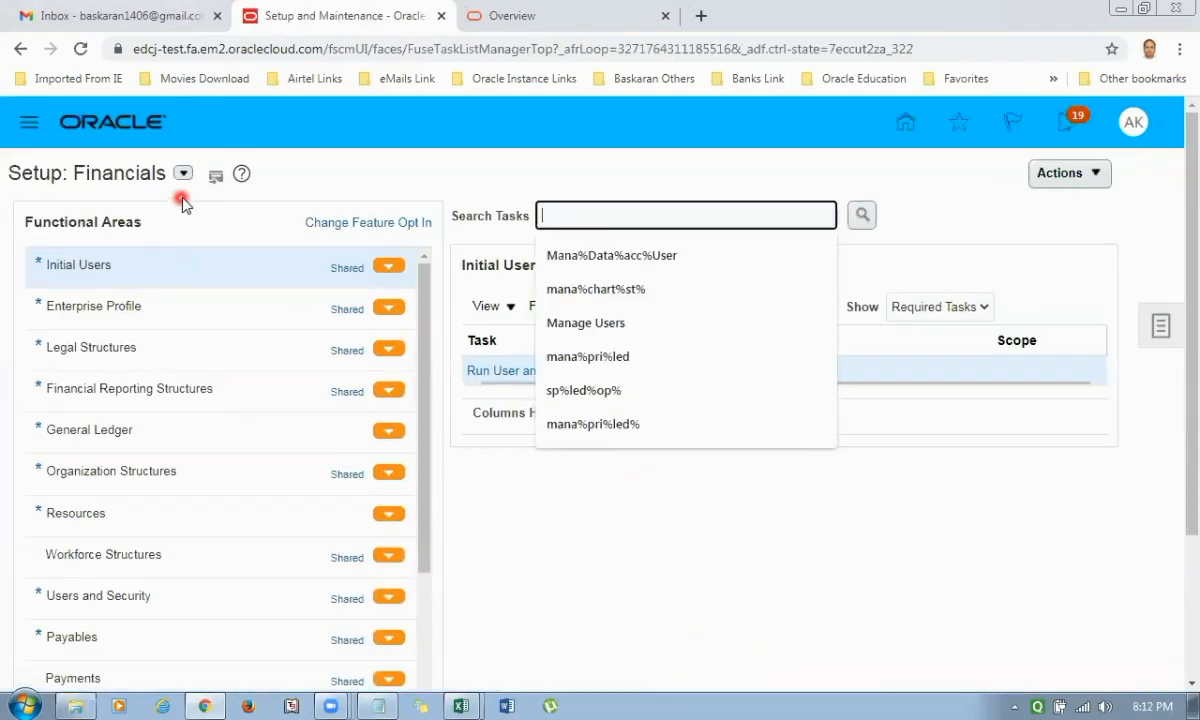
{"action": "left_click", "coordinate": [978, 312]}
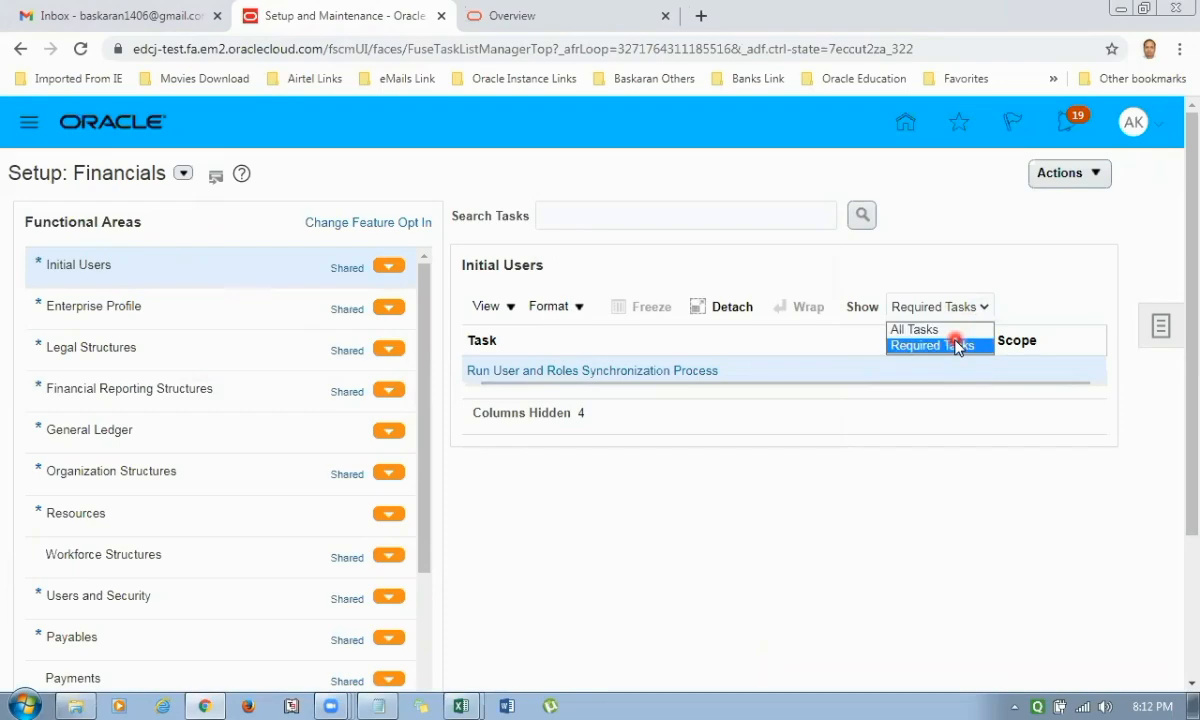
{"action": "left_click", "coordinate": [905, 327]}
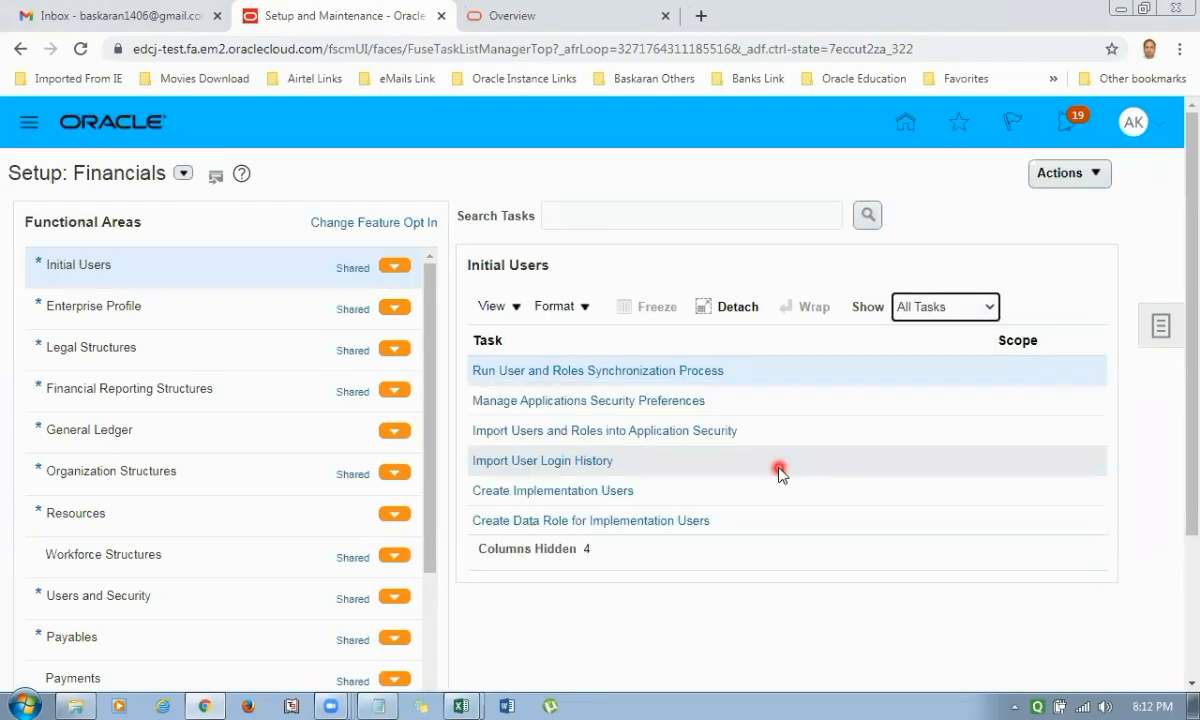
Search the setup tasks for %Enter% and open Manage Enterprise Scheduler Job Definitions and Job Sets for Financial, Supply Chain Management, and Related Applications.
{"action": "scroll", "coordinate": [806, 470], "scroll_direction": "down", "scroll_amount": 2}
{"action": "scroll", "coordinate": [763, 407], "scroll_direction": "up", "scroll_amount": 2}
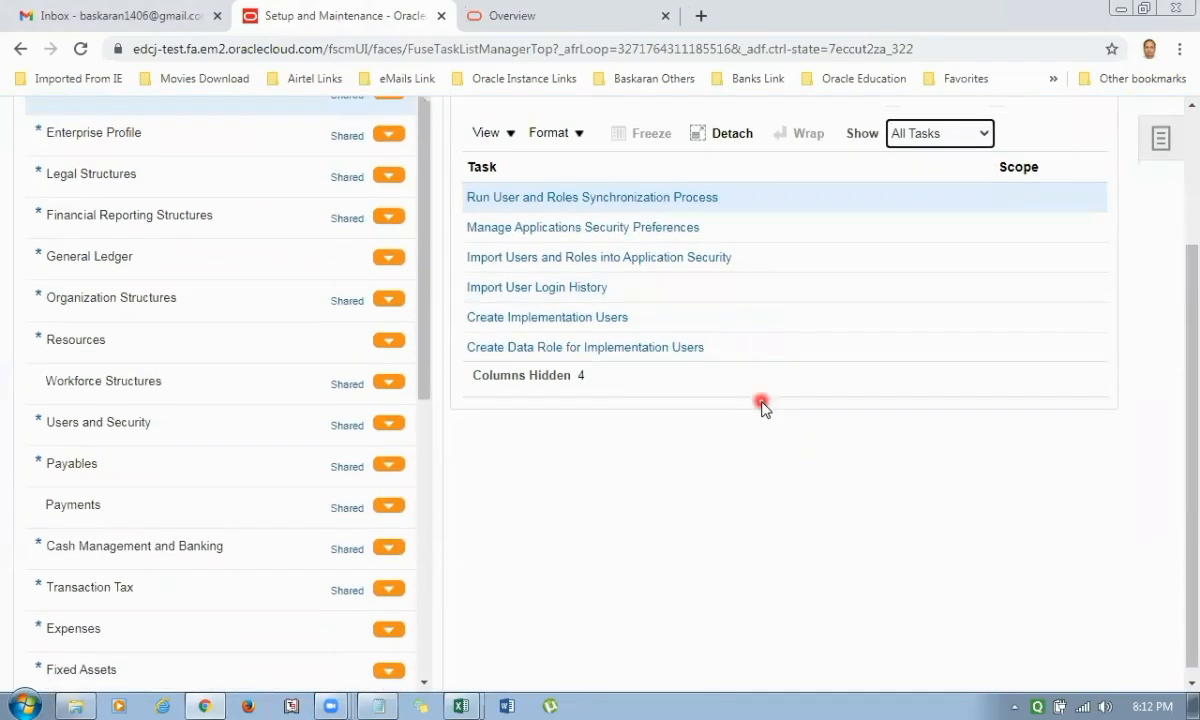
{"action": "left_click", "coordinate": [585, 216]}
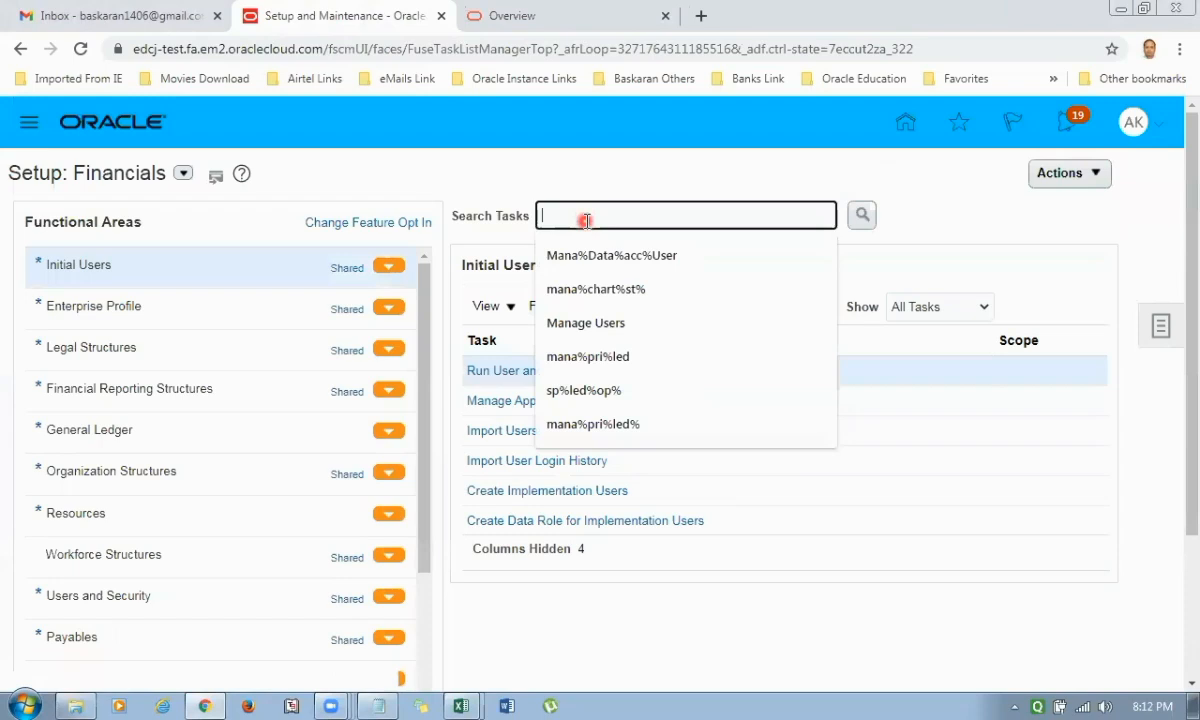
{"action": "type", "text": "%Ente"}
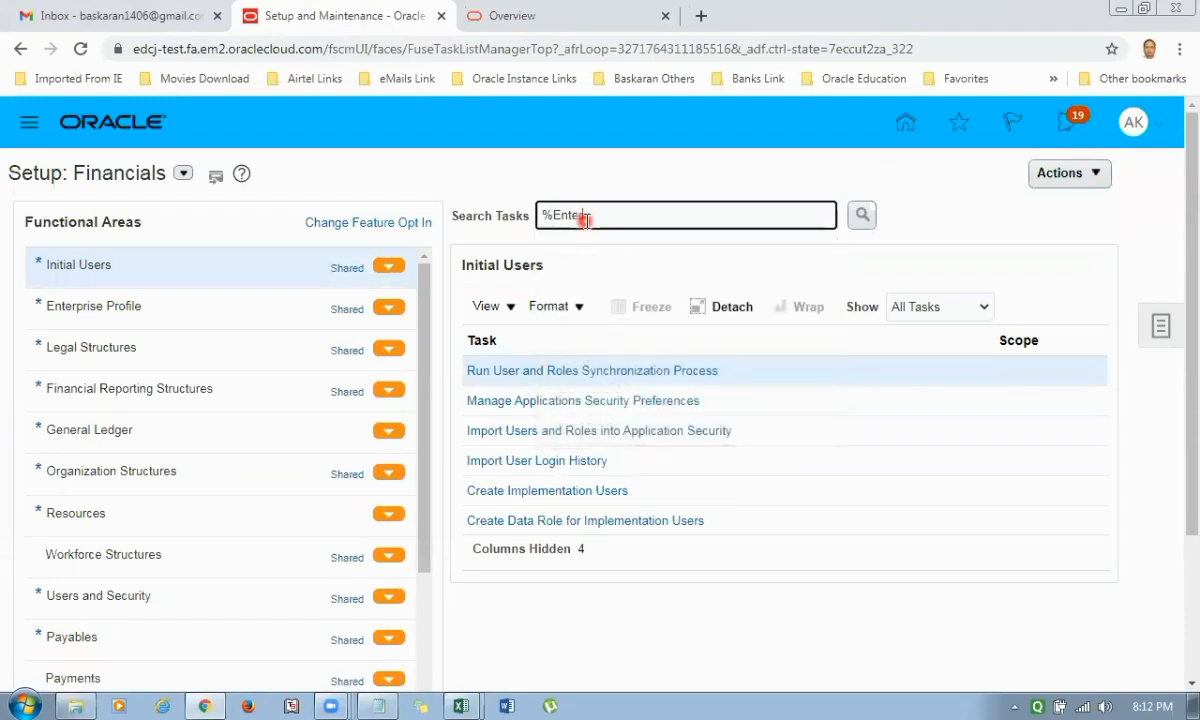
{"action": "type", "text": "r%"}
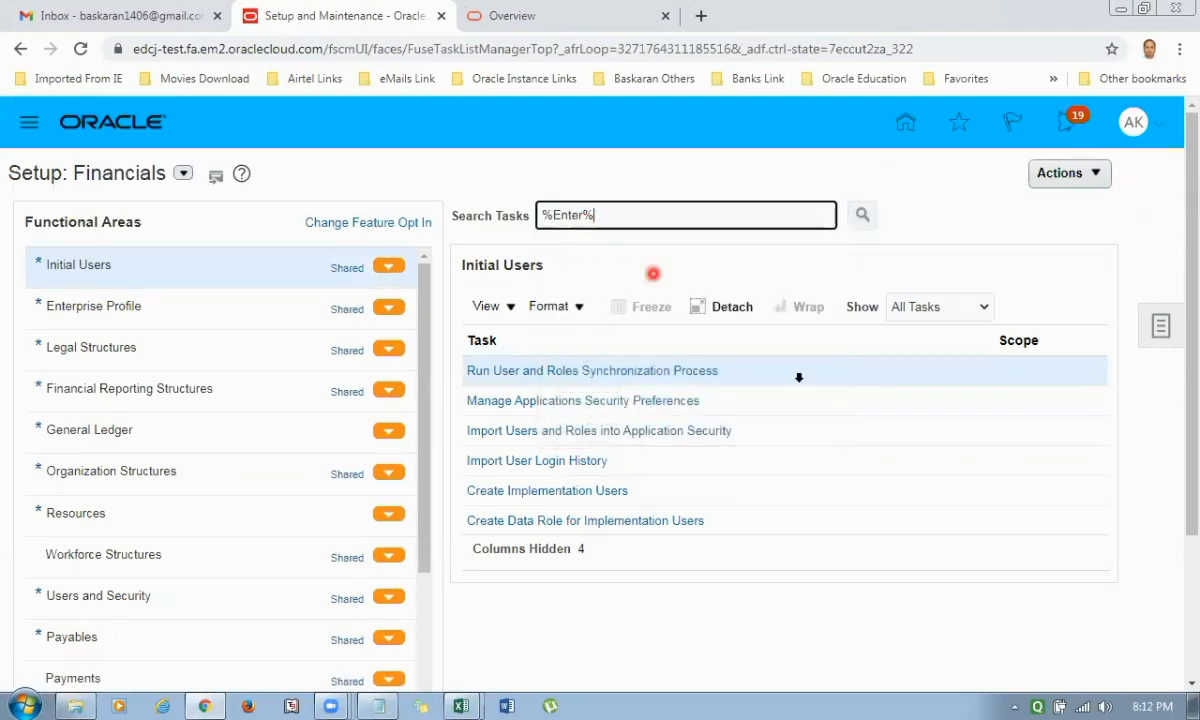
{"action": "key", "text": "Return"}
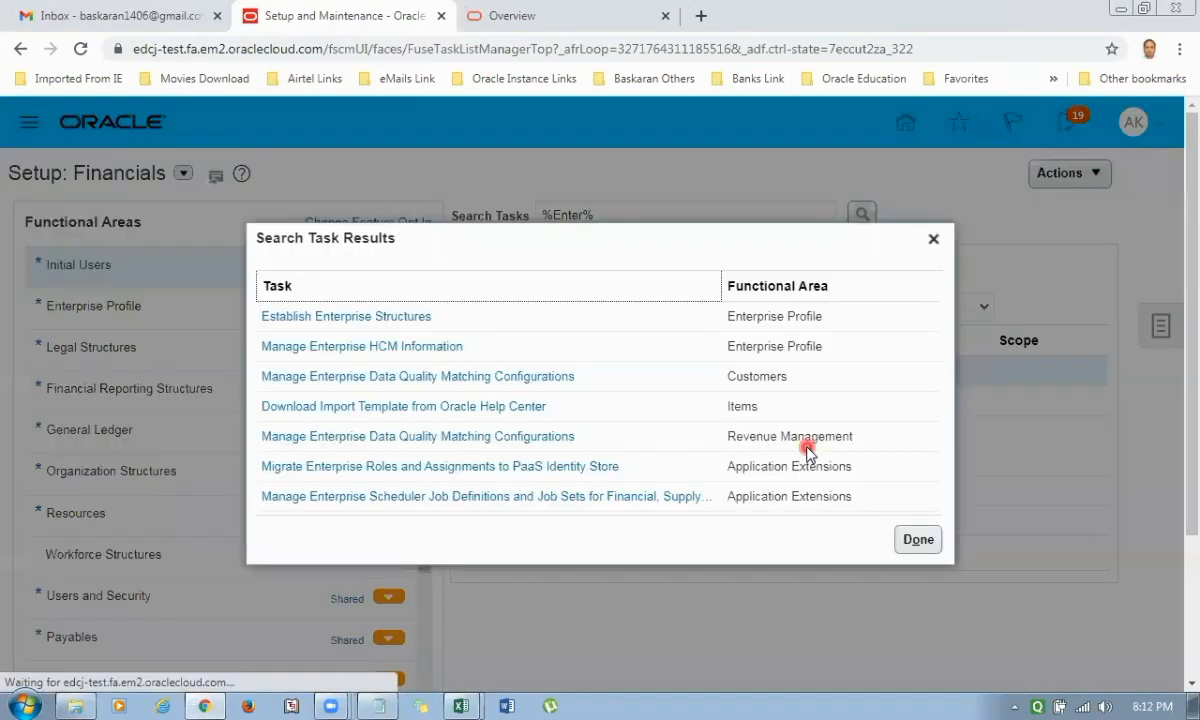
{"action": "left_click", "coordinate": [459, 498]}
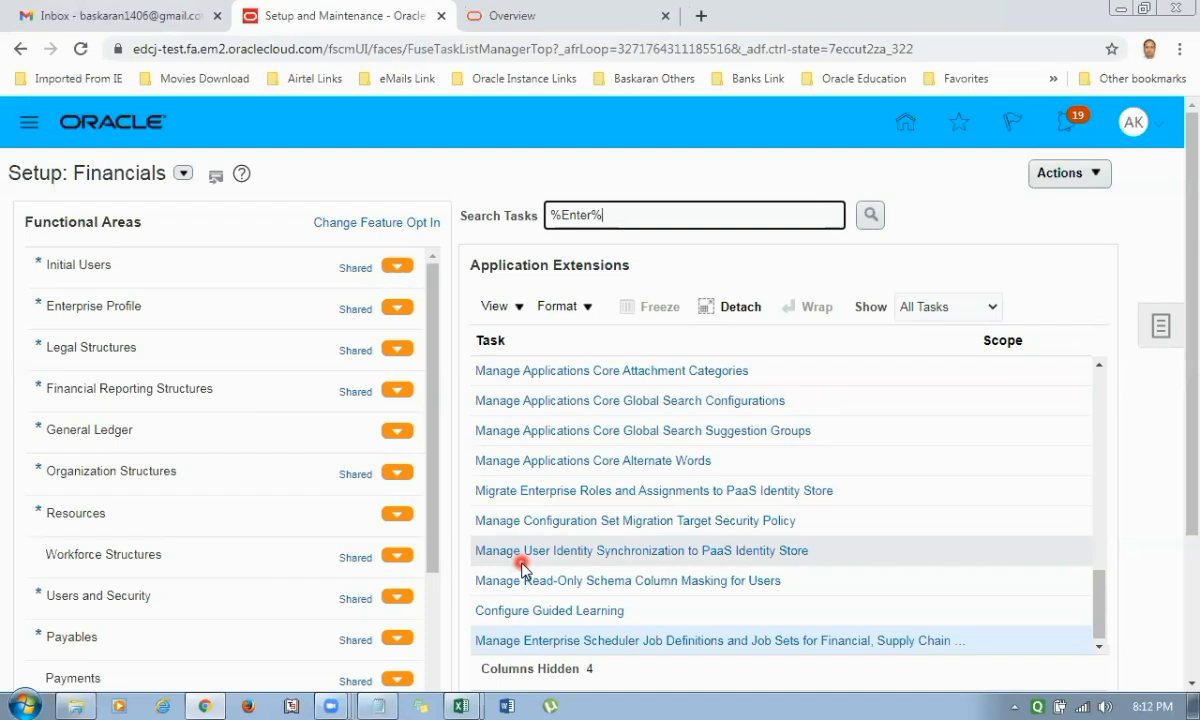
{"action": "left_click", "coordinate": [566, 642]}
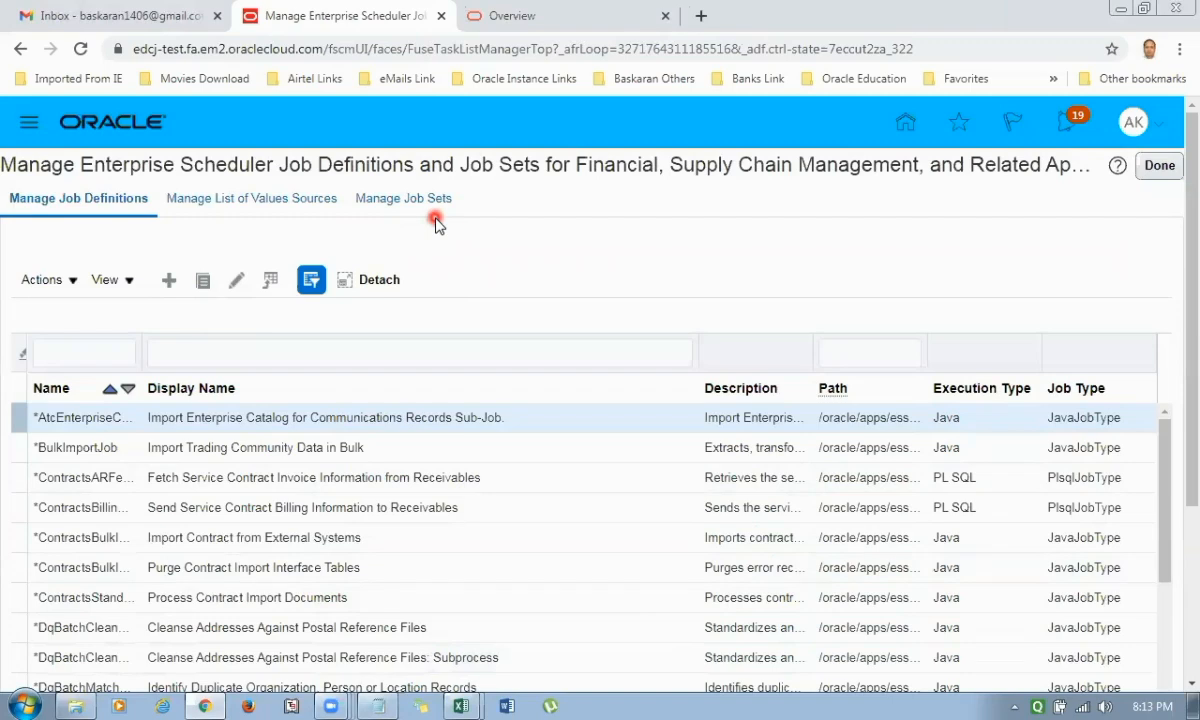
Create a new job definition with the display name AK1 Payable Invoice Report.
{"action": "left_click", "coordinate": [175, 282]}
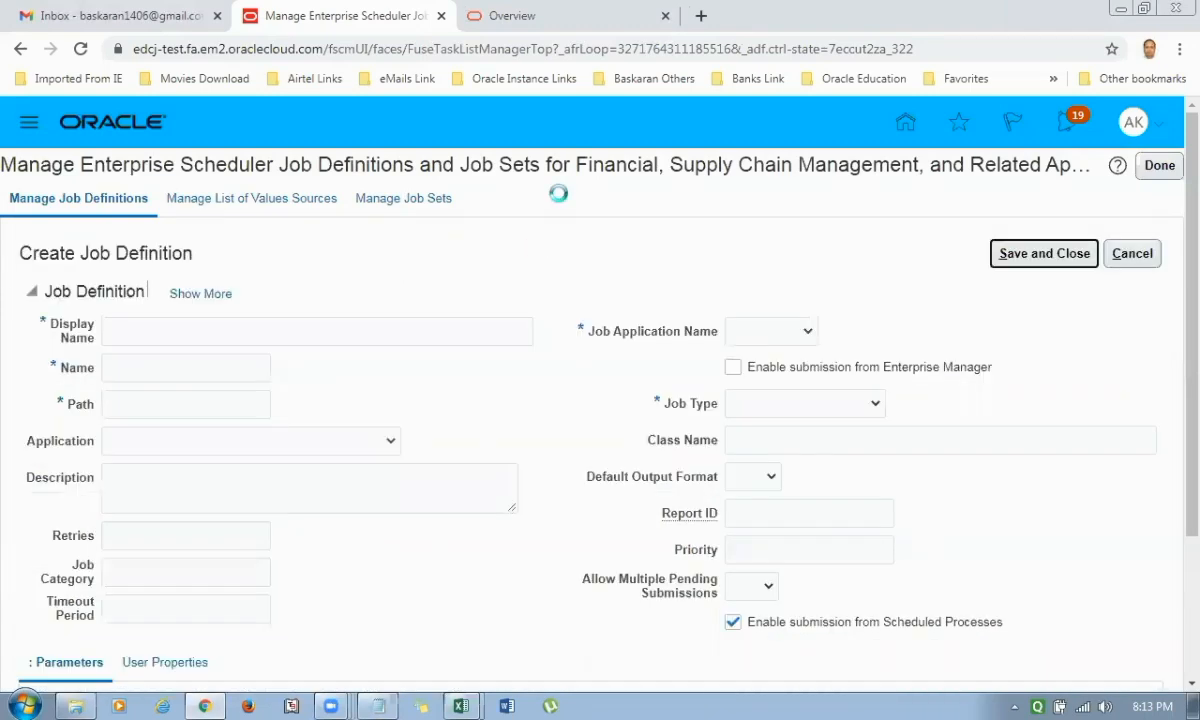
{"action": "left_click", "coordinate": [211, 326]}
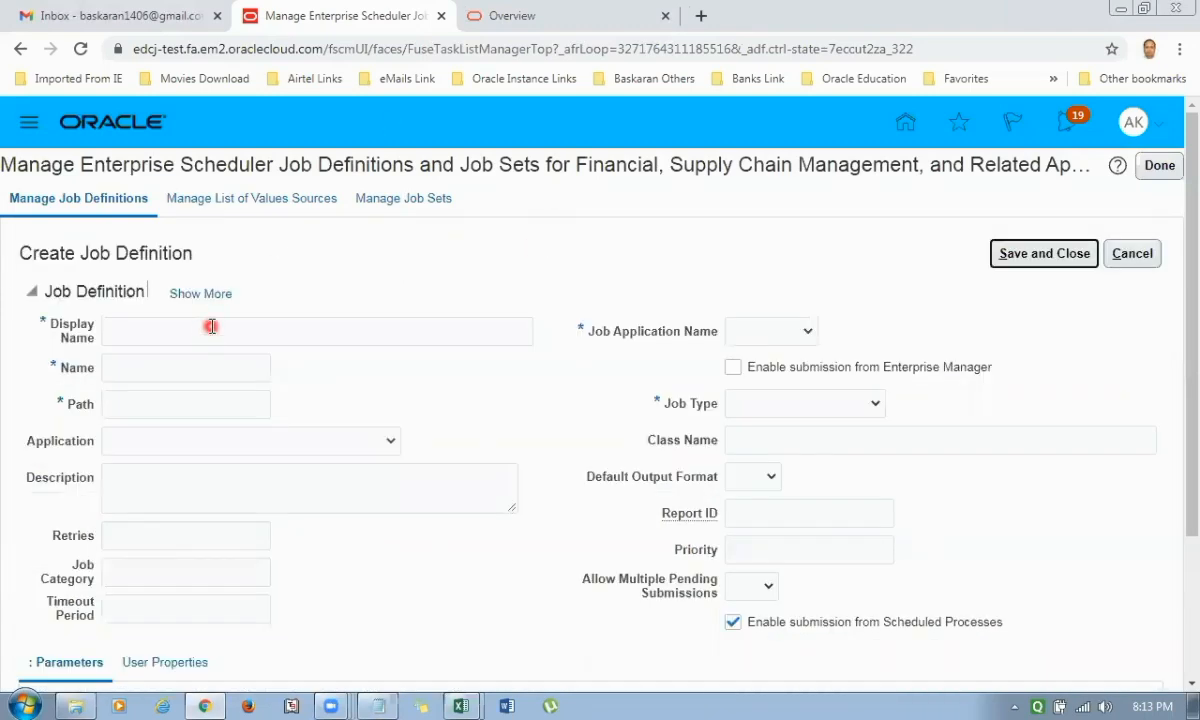
{"action": "left_click", "coordinate": [337, 489]}
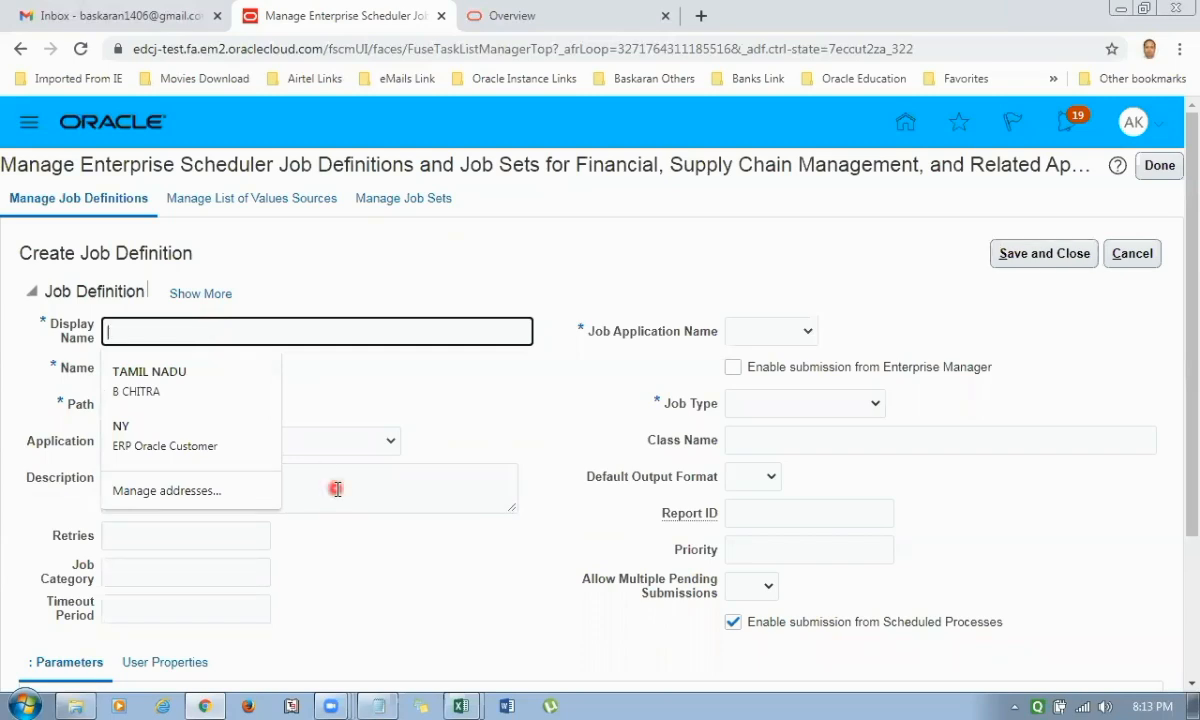
{"action": "type", "text": "AK1 "}
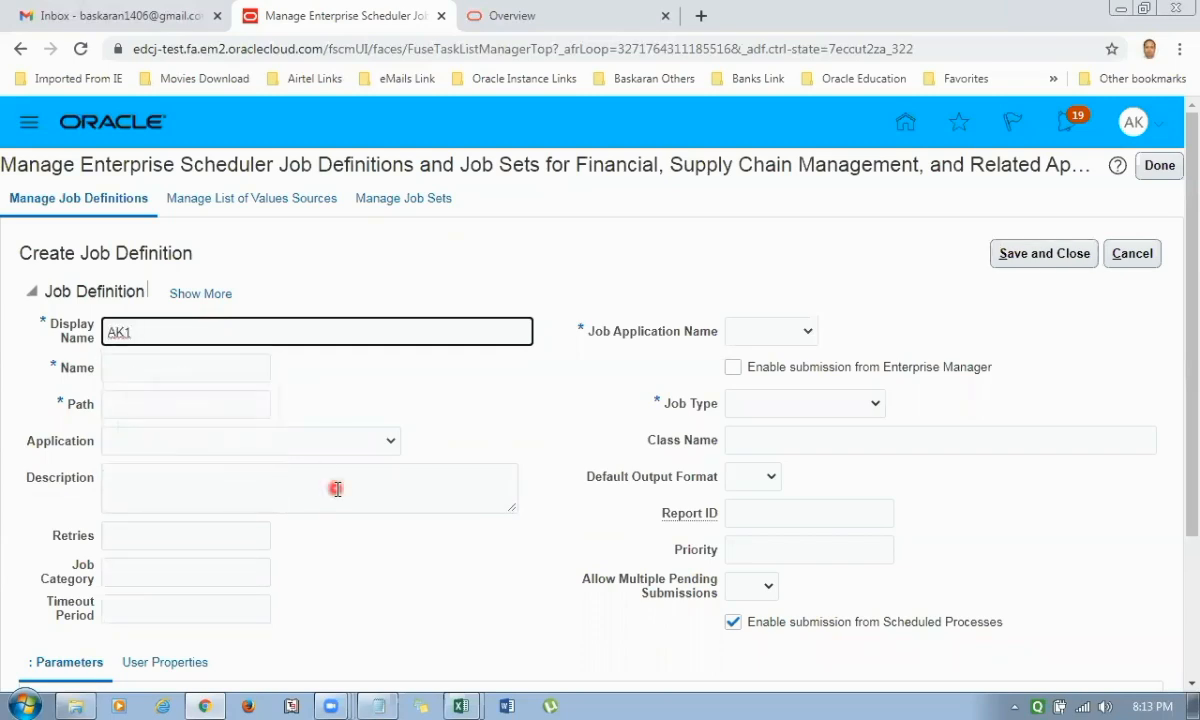
{"action": "type", "text": "Payable Invoice Report"}
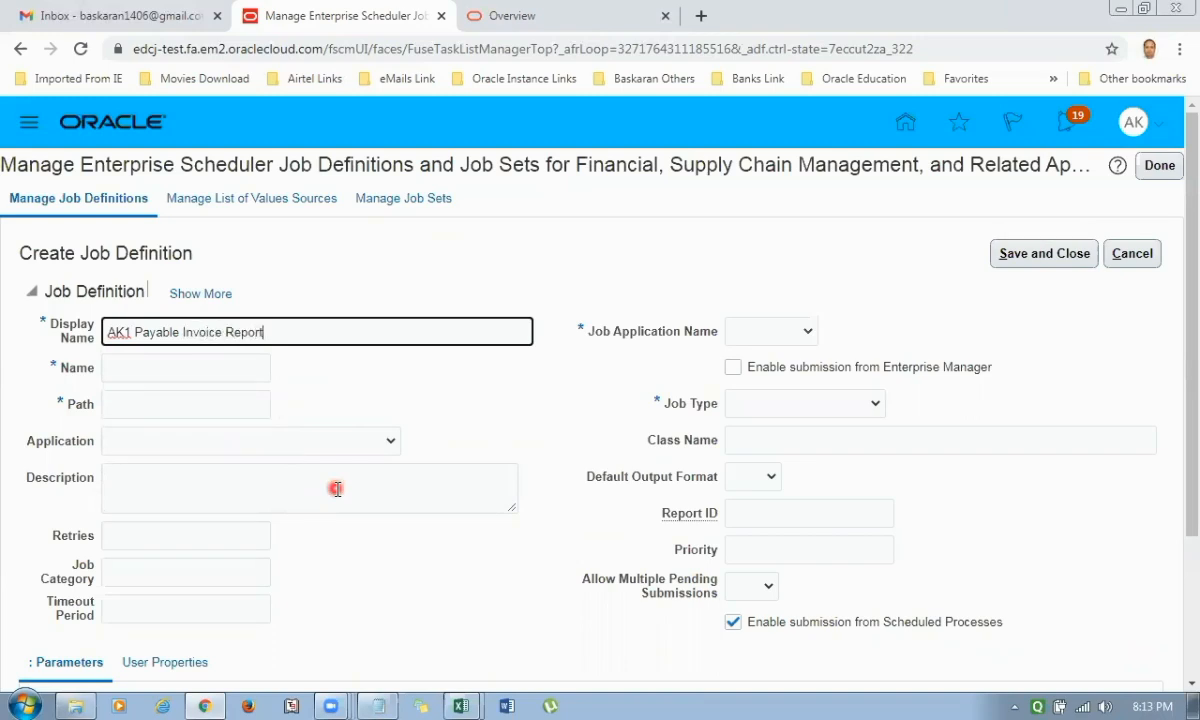
{"action": "key", "text": "Tab"}
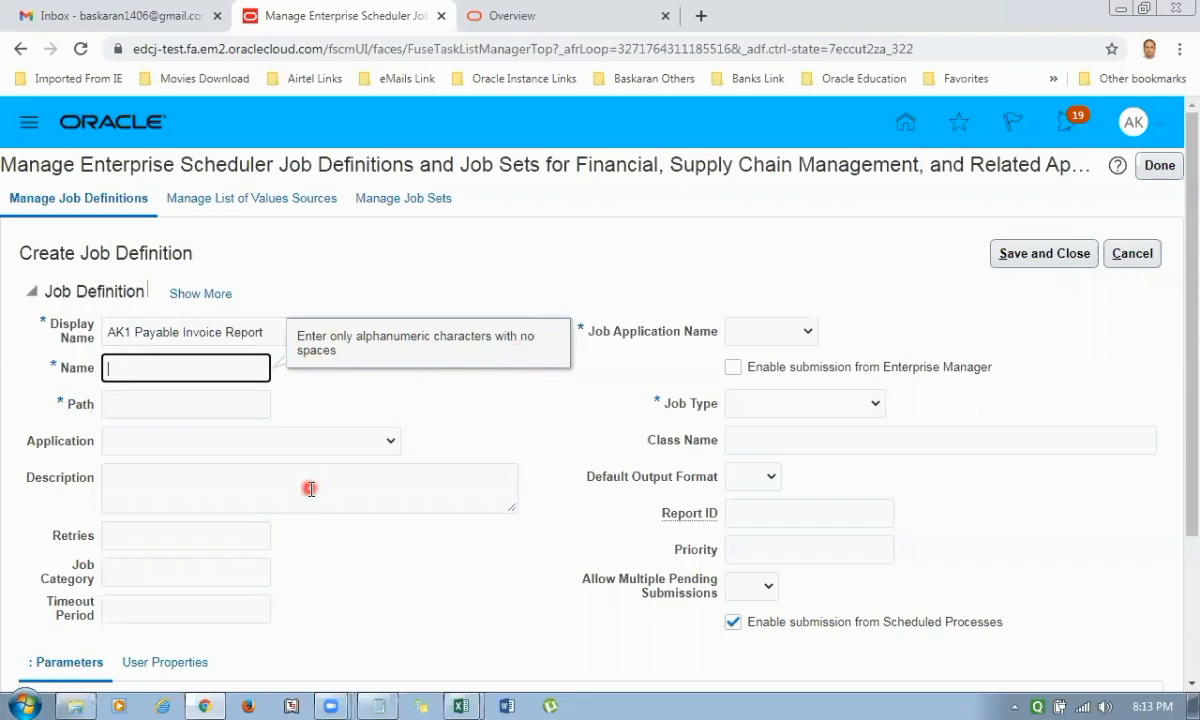
Enter AK1_Payable_Invoice_Report as the job definition's name.
{"action": "type", "text": "AK1_Payable_Invoice_Report"}
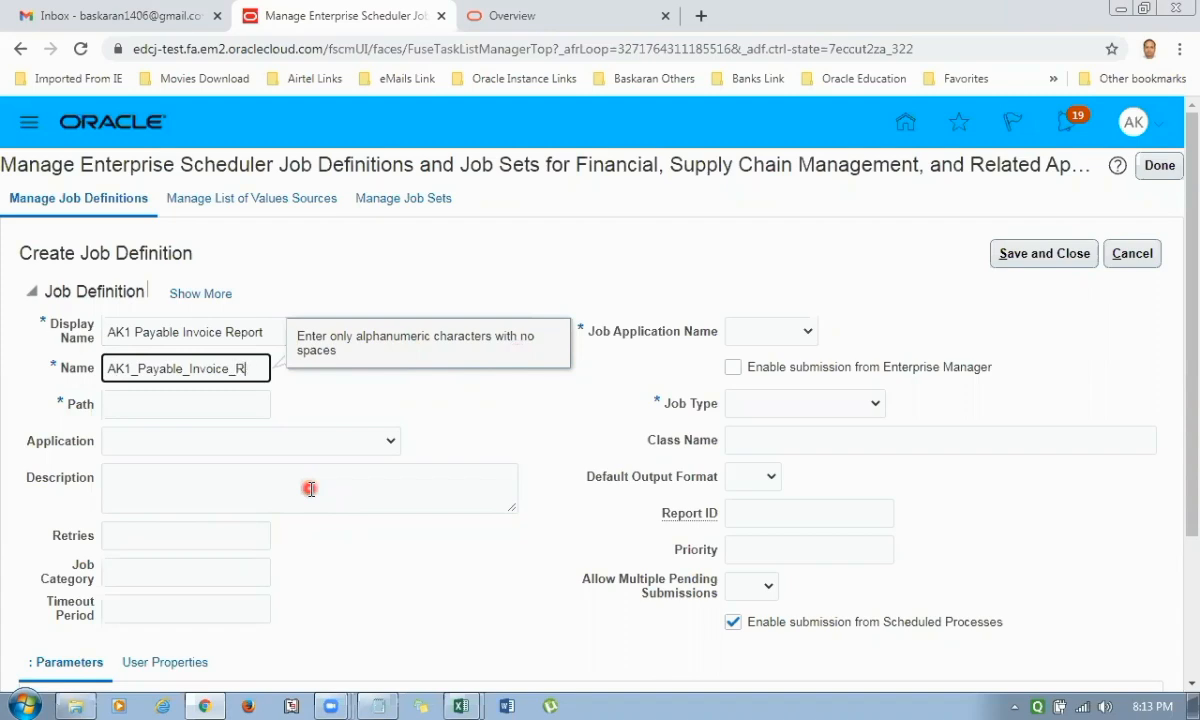
Select the recorded report path /Custom/AK1 REPORT/AK1_Payable_Invoice_Report.xdo in the Notepad file and return to the job definition.
{"action": "left_click", "coordinate": [176, 405]}
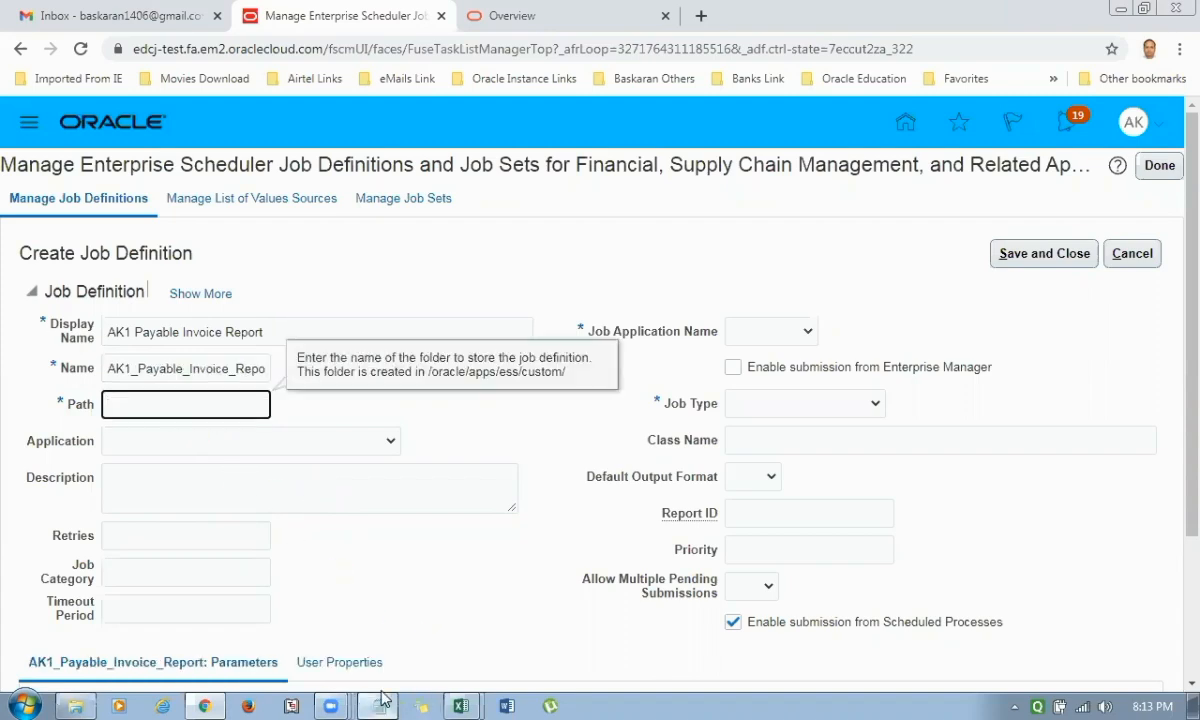
{"action": "left_click", "coordinate": [378, 705]}
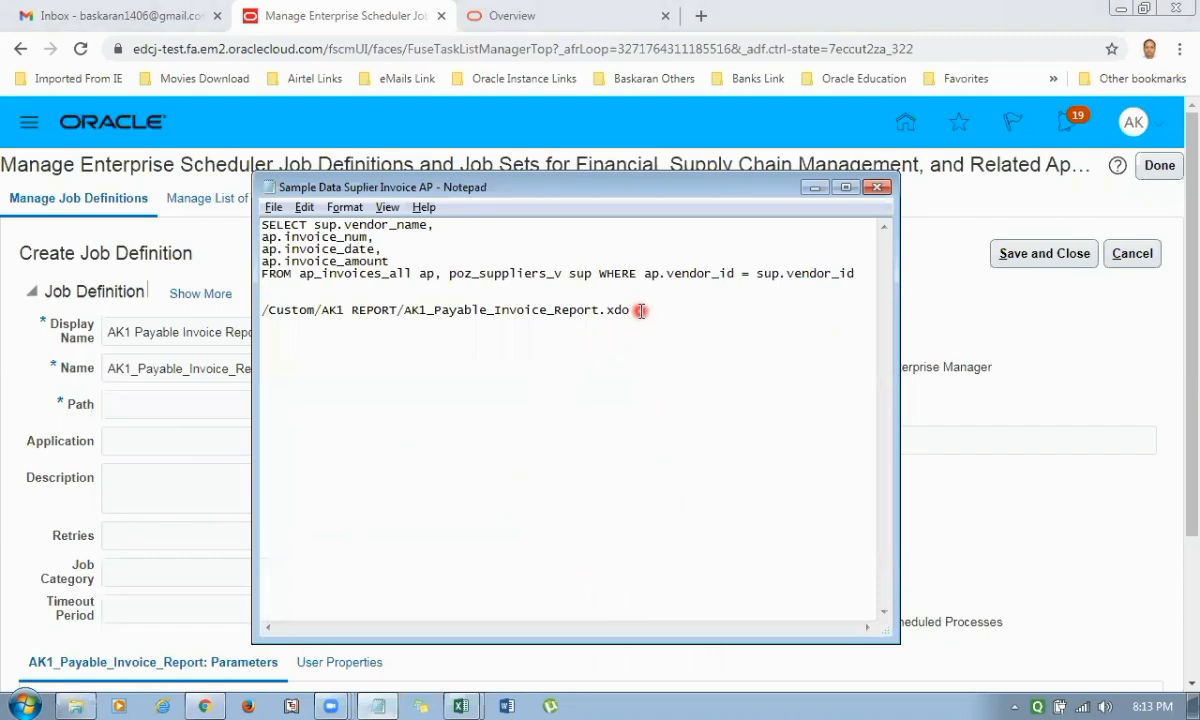
{"action": "left_click_drag", "start_coordinate": [638, 314], "coordinate": [250, 300]}
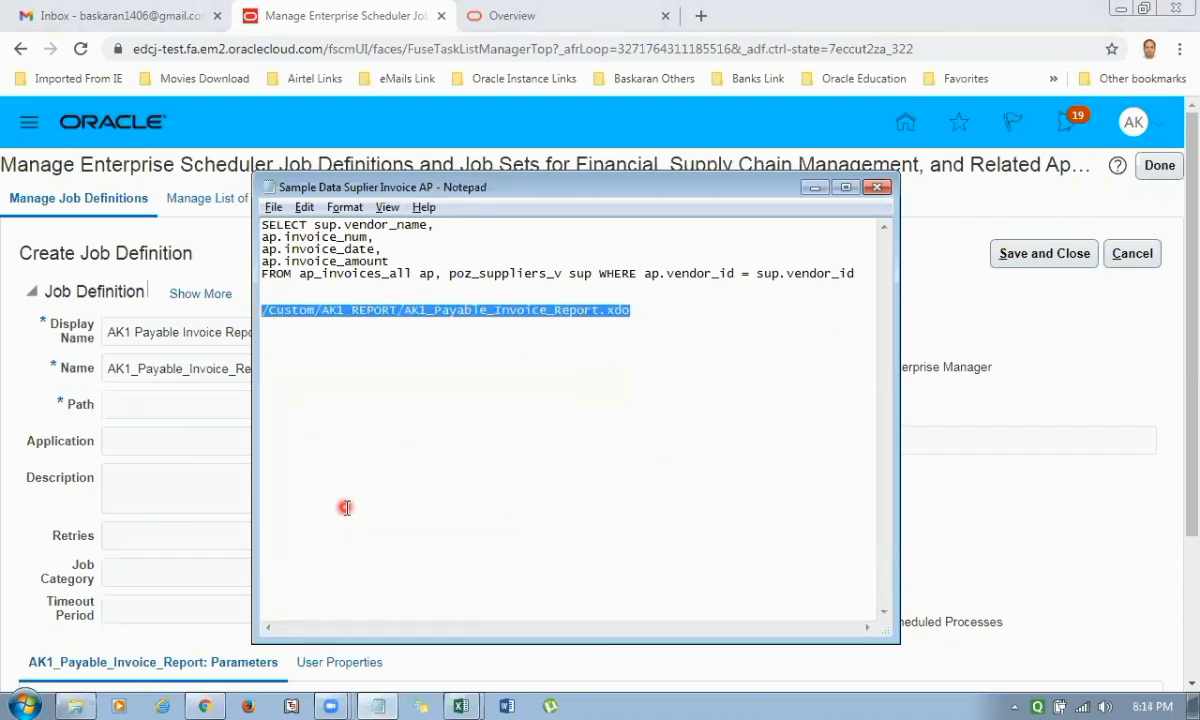
{"action": "key", "text": "alt+Tab"}
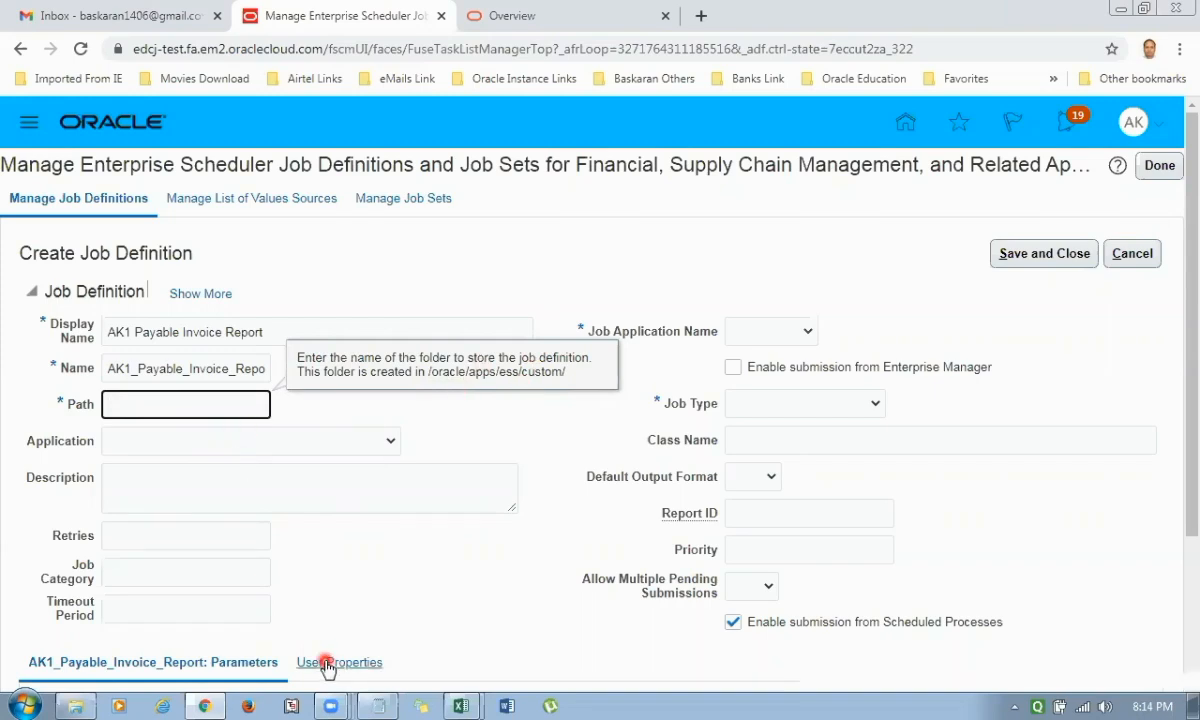
Enter /Oracle/apps/ess/custom/ as the job definition's path.
{"action": "type", "text": "/"}
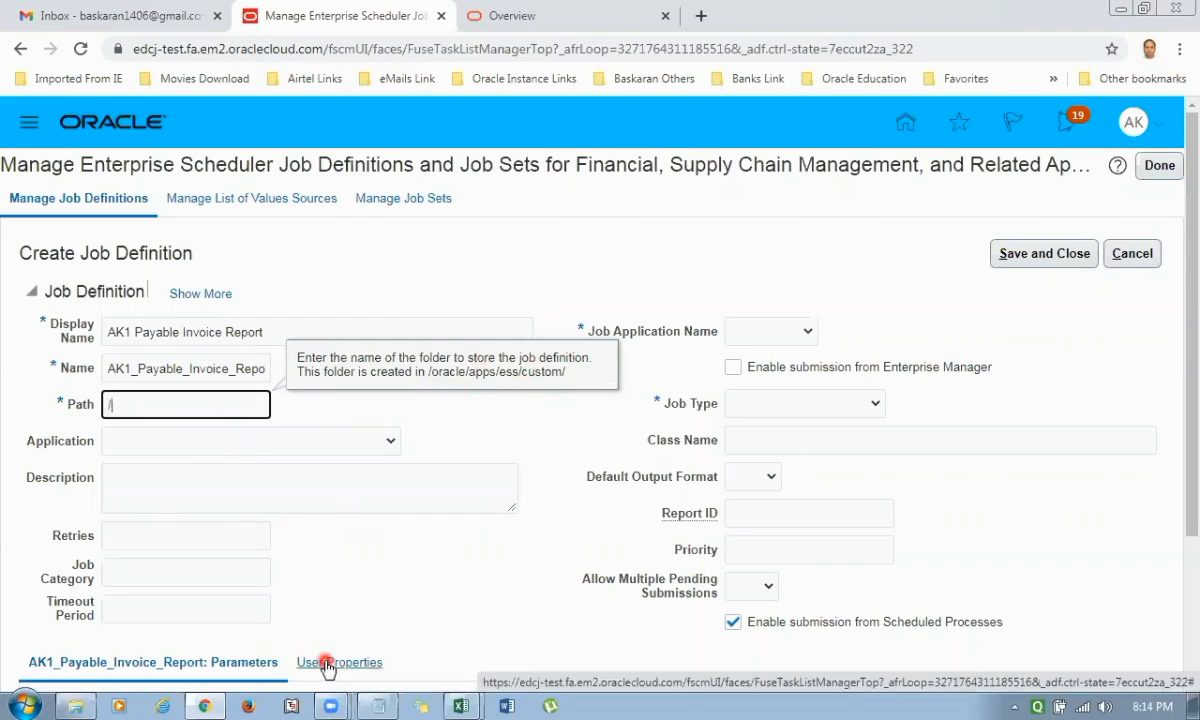
{"action": "type", "text": "Oracle/apps/ess/"}
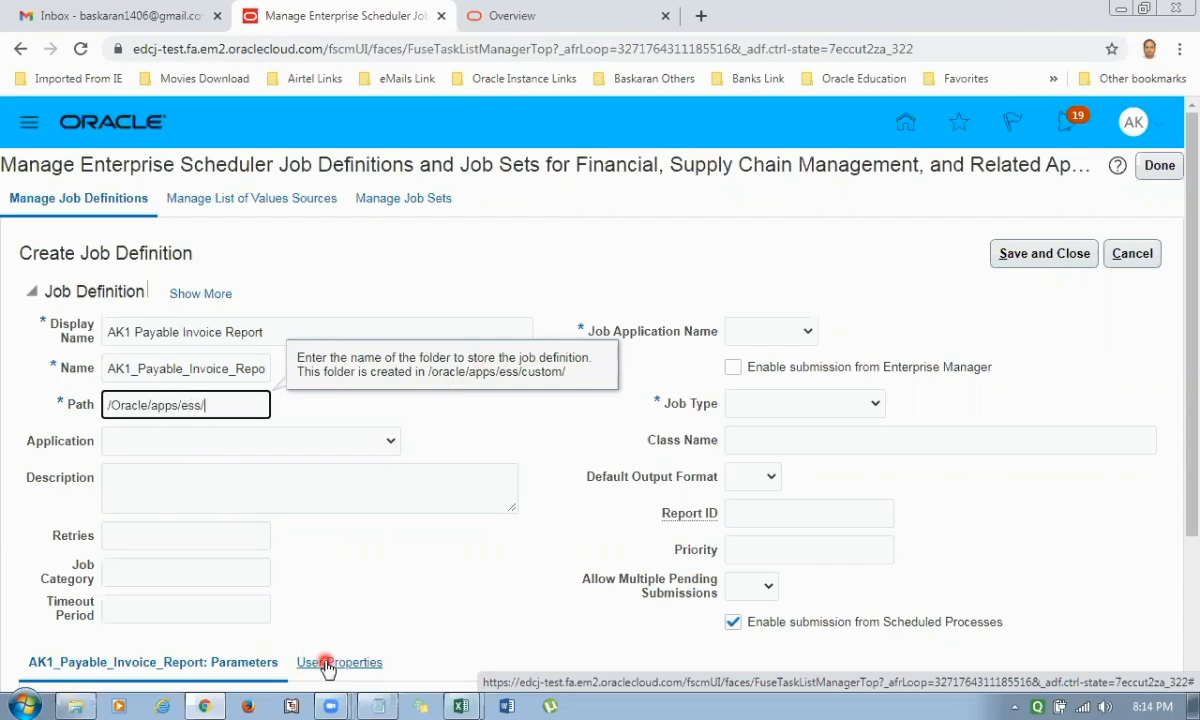
{"action": "type", "text": "custom/"}
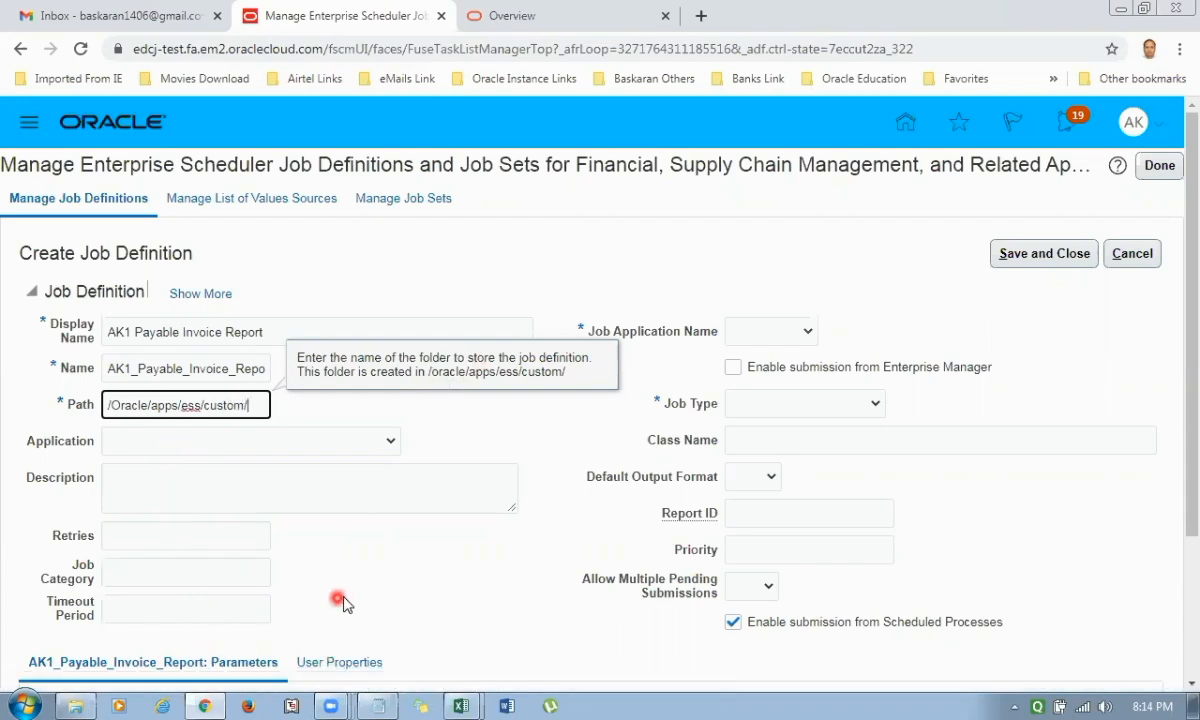
Set the job application name to FscmEss and the job type to BIPJobType.
{"action": "left_click", "coordinate": [793, 331]}
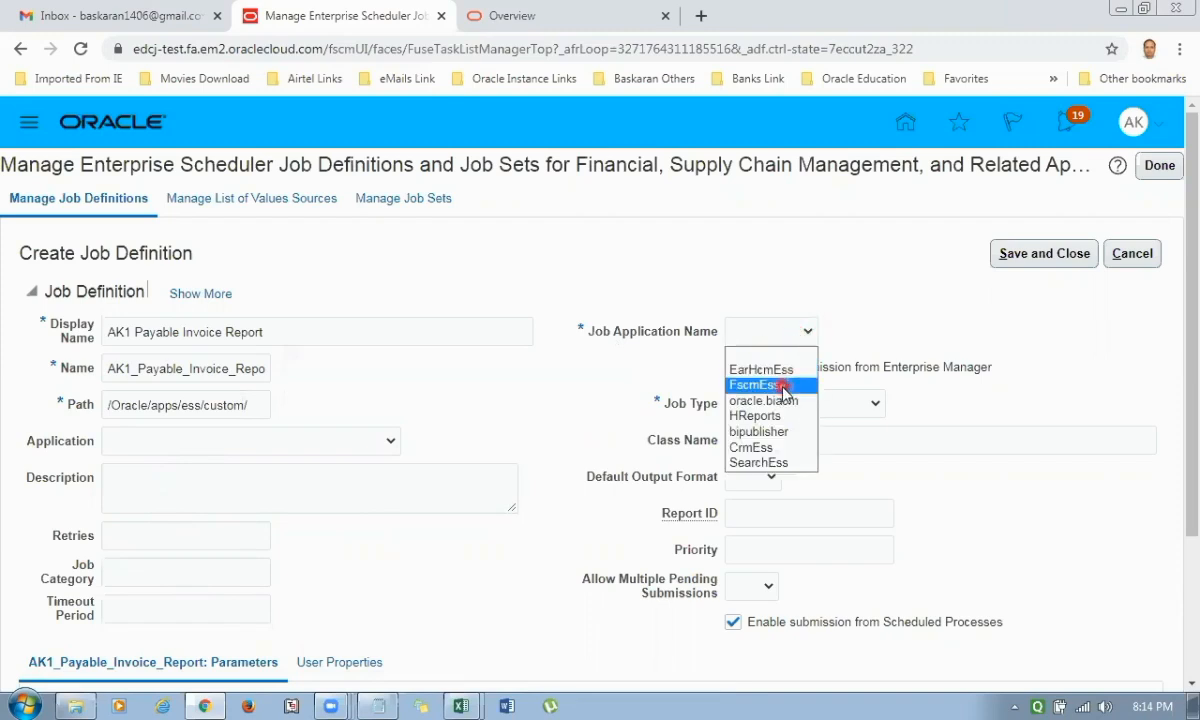
{"action": "left_click", "coordinate": [781, 386]}
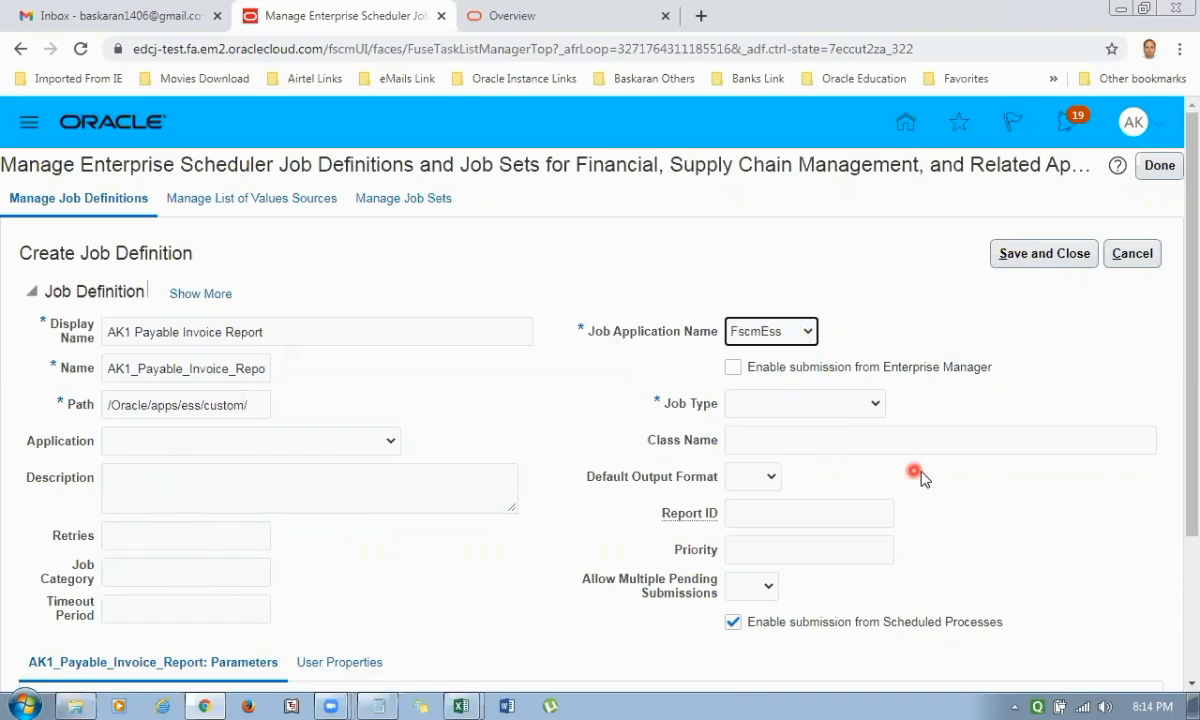
{"action": "left_click", "coordinate": [830, 405]}
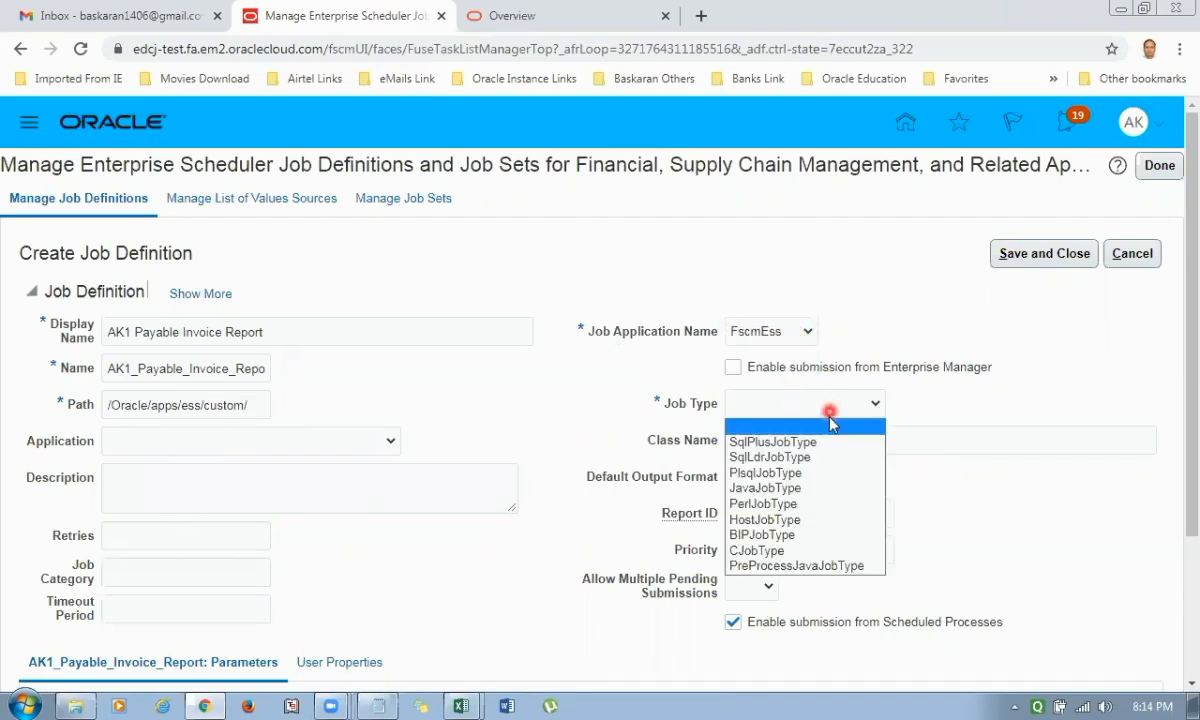
{"action": "left_click", "coordinate": [806, 538]}
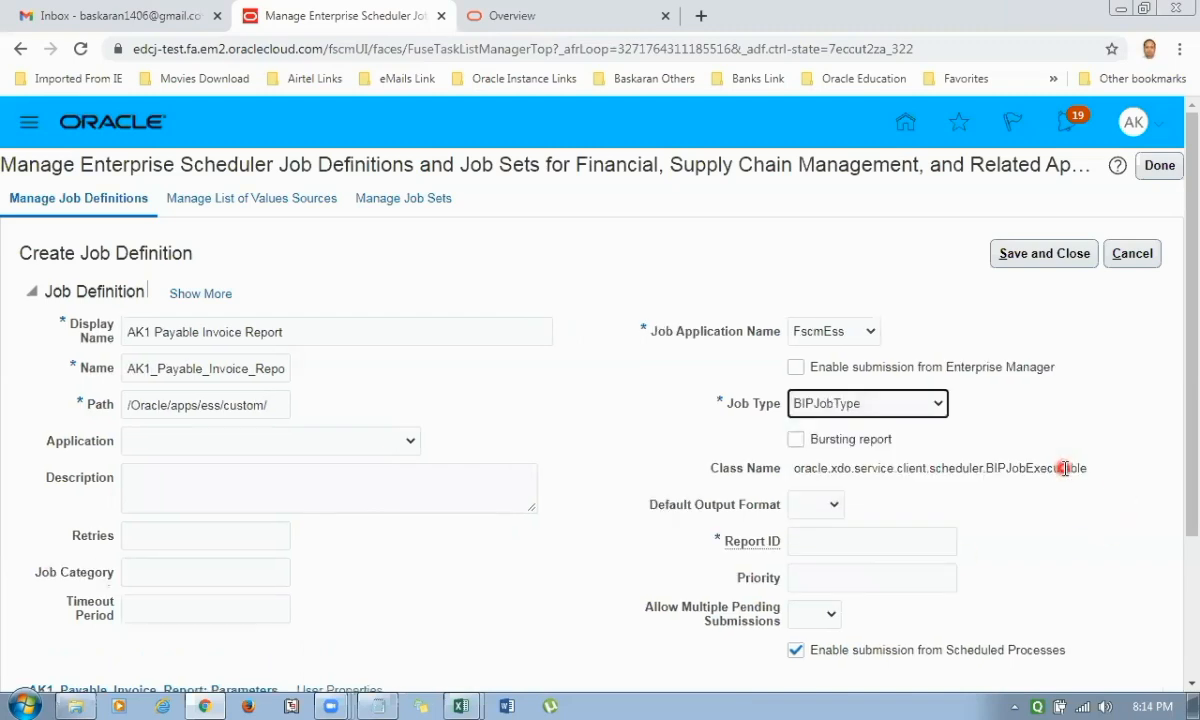
Paste the copied catalog path /Custom/AK1 REPORT/AK1_Payable_Invoice_Report.xdo as the report ID and check it from start to end.
{"action": "scroll", "coordinate": [900, 447], "scroll_direction": "down", "scroll_amount": 1}
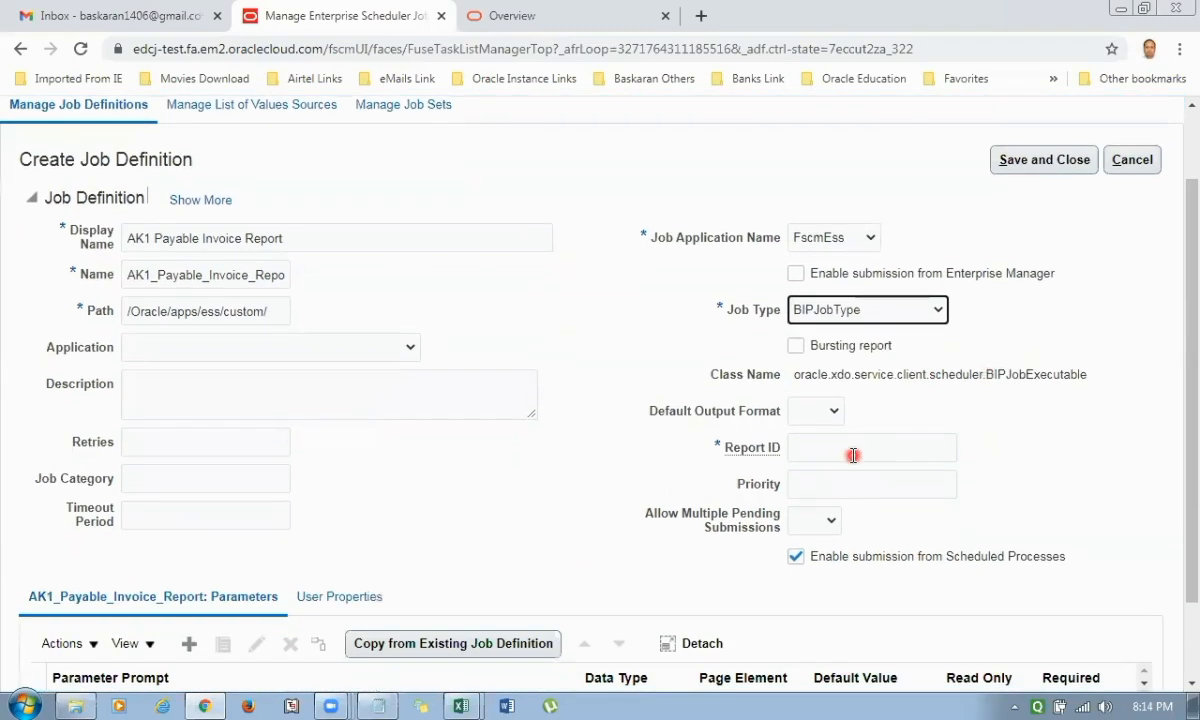
{"action": "left_click", "coordinate": [827, 452]}
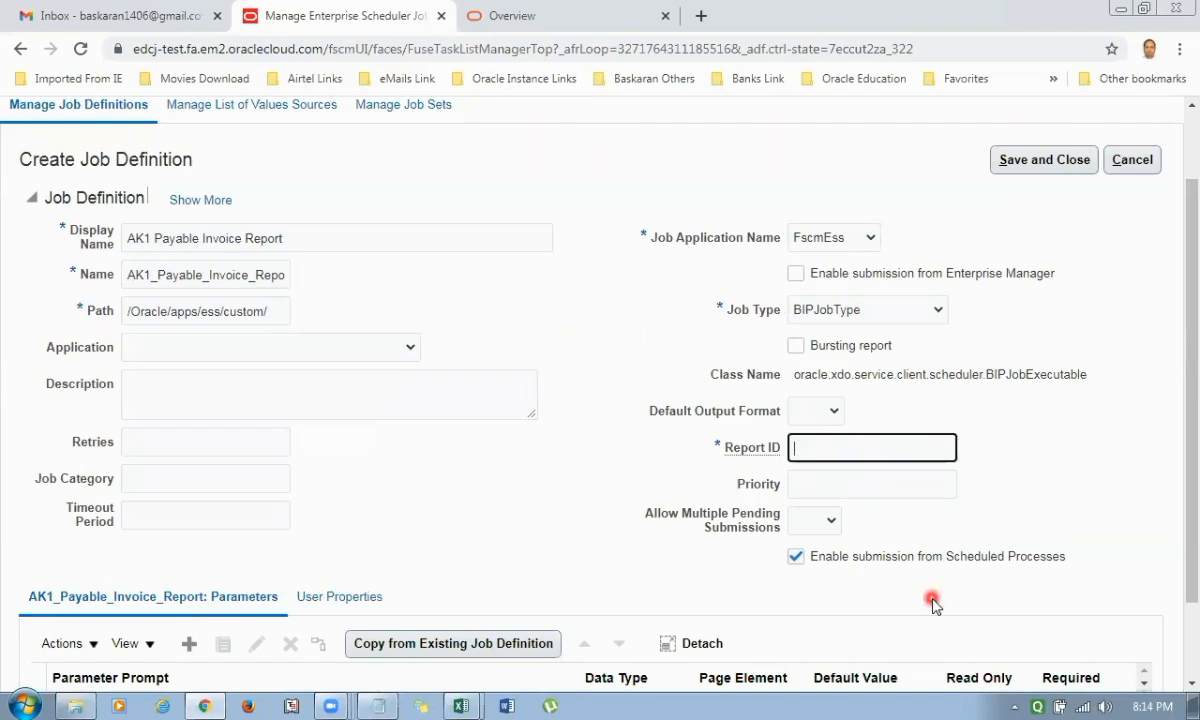
{"action": "type", "text": "Payable_Invoice_Report.xdo"}
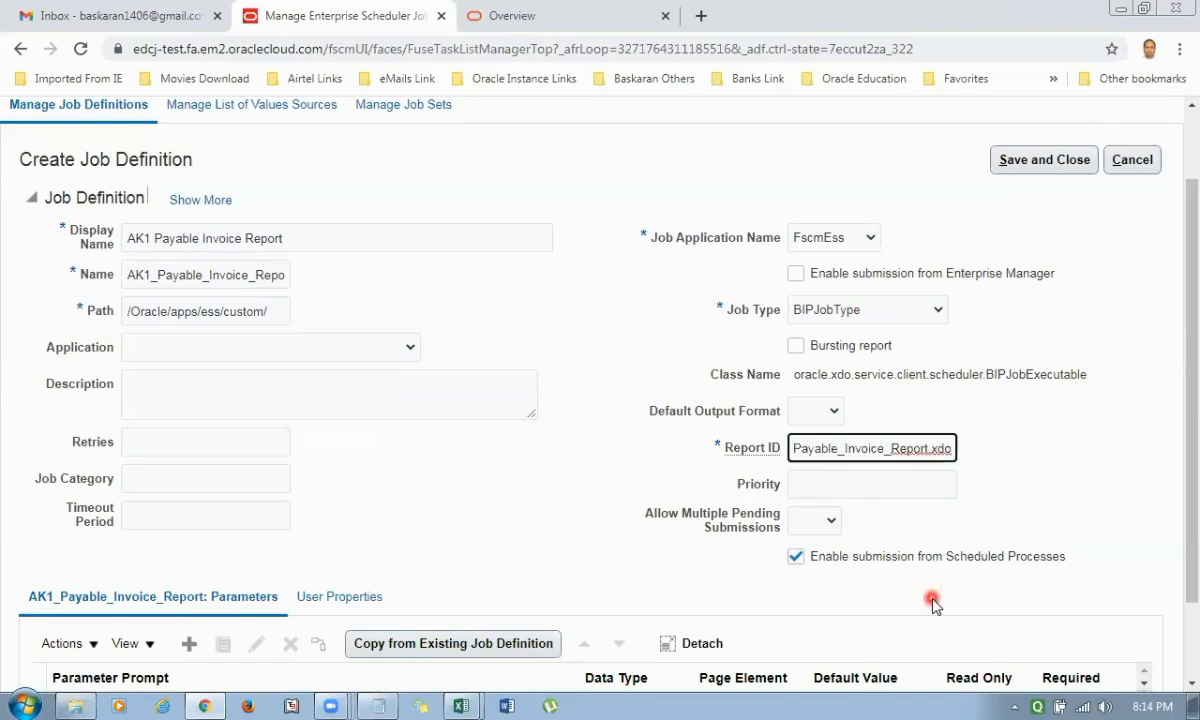
{"action": "key", "text": "Home"}
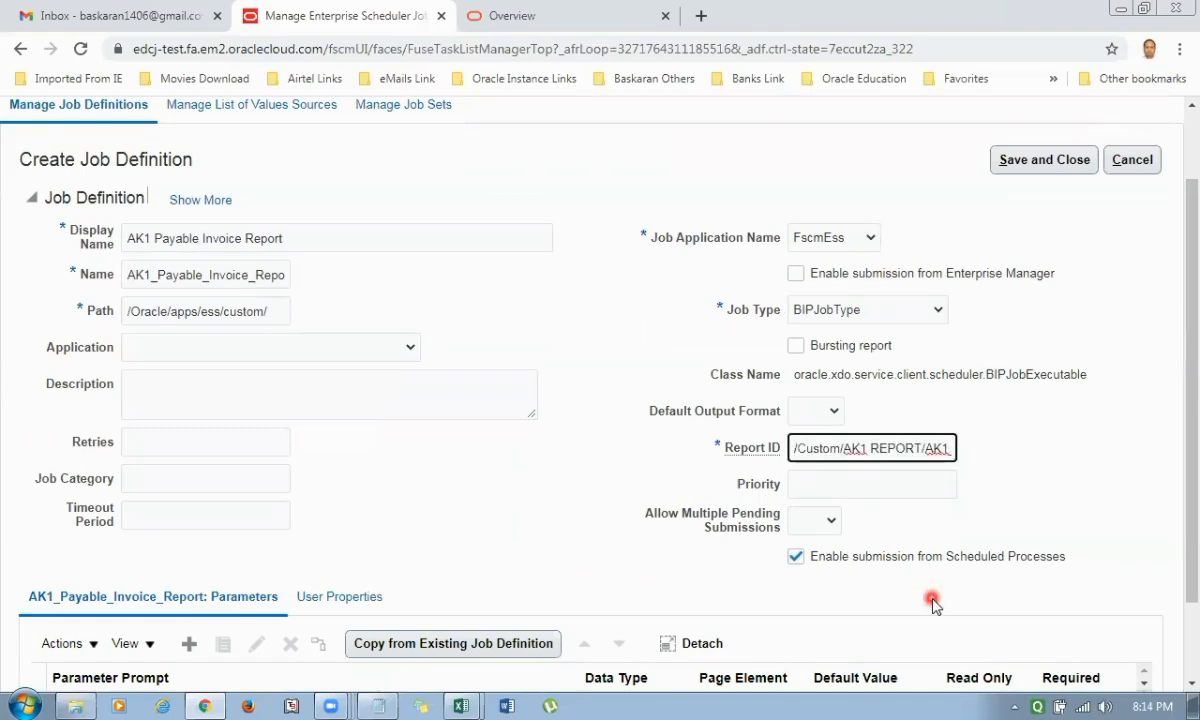
{"action": "key", "text": "End"}
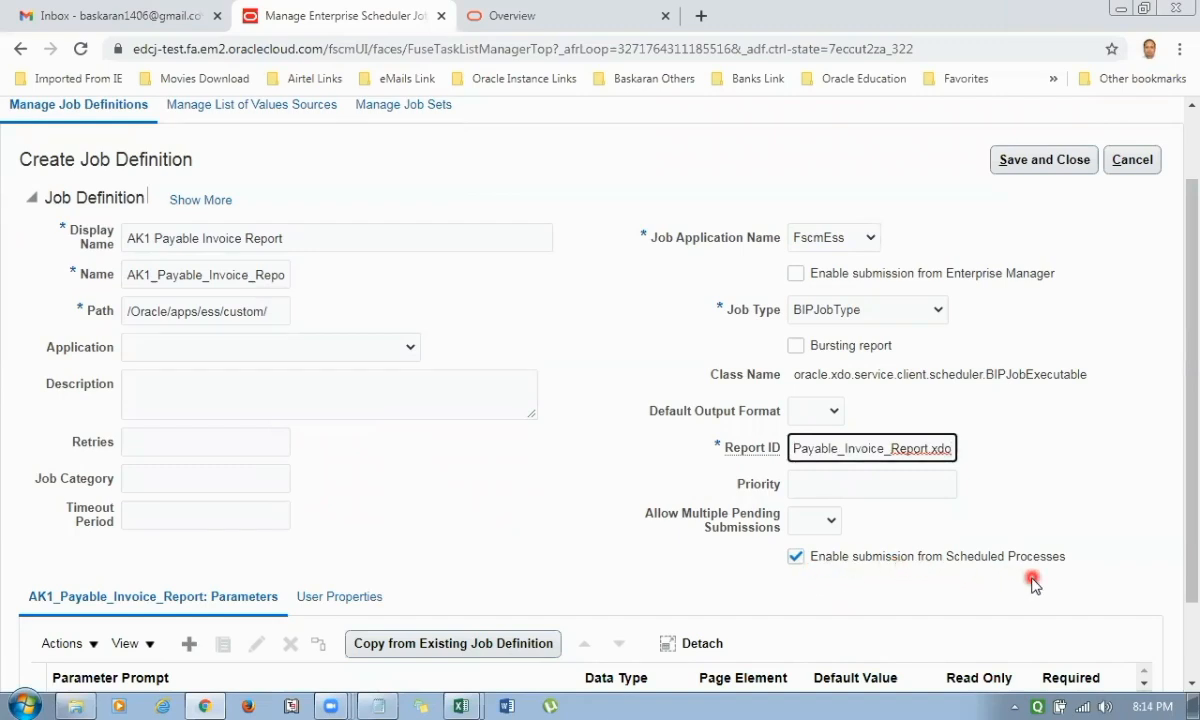
Save and close the new job definition without adding any parameters.
{"action": "scroll", "coordinate": [1063, 470], "scroll_direction": "down", "scroll_amount": 2}
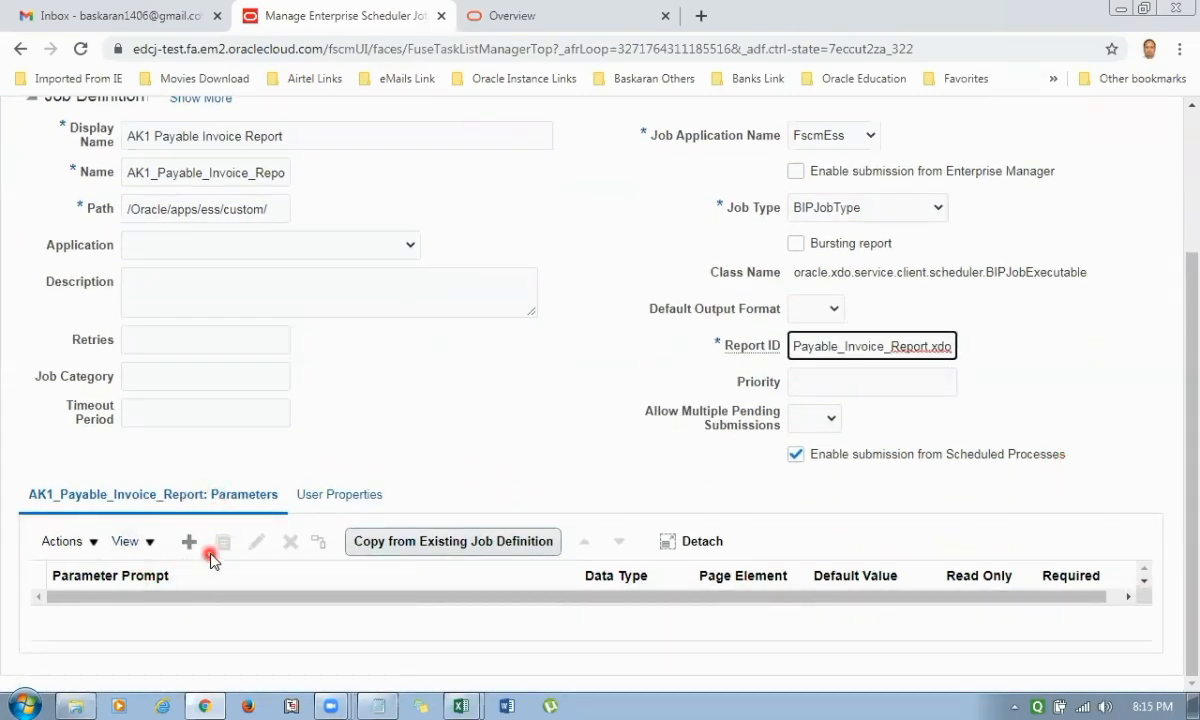
{"action": "left_click", "coordinate": [586, 441]}
{"action": "scroll", "coordinate": [586, 441], "scroll_direction": "up", "scroll_amount": 2}
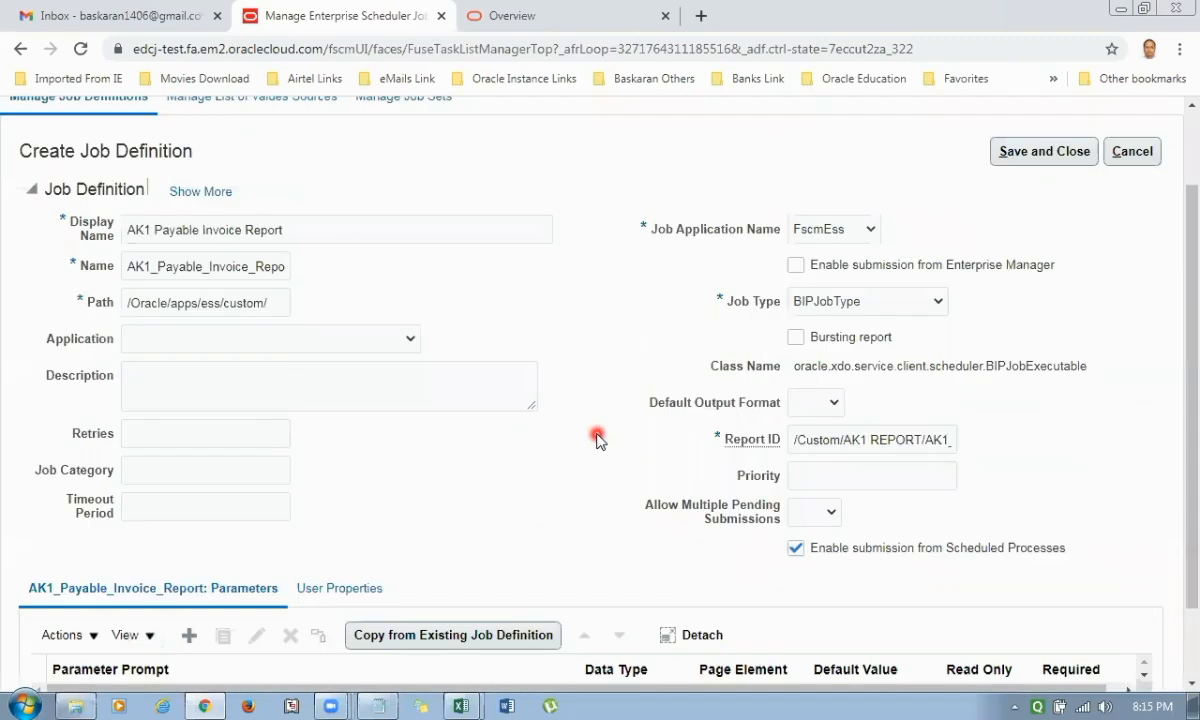
{"action": "left_click", "coordinate": [1046, 155]}
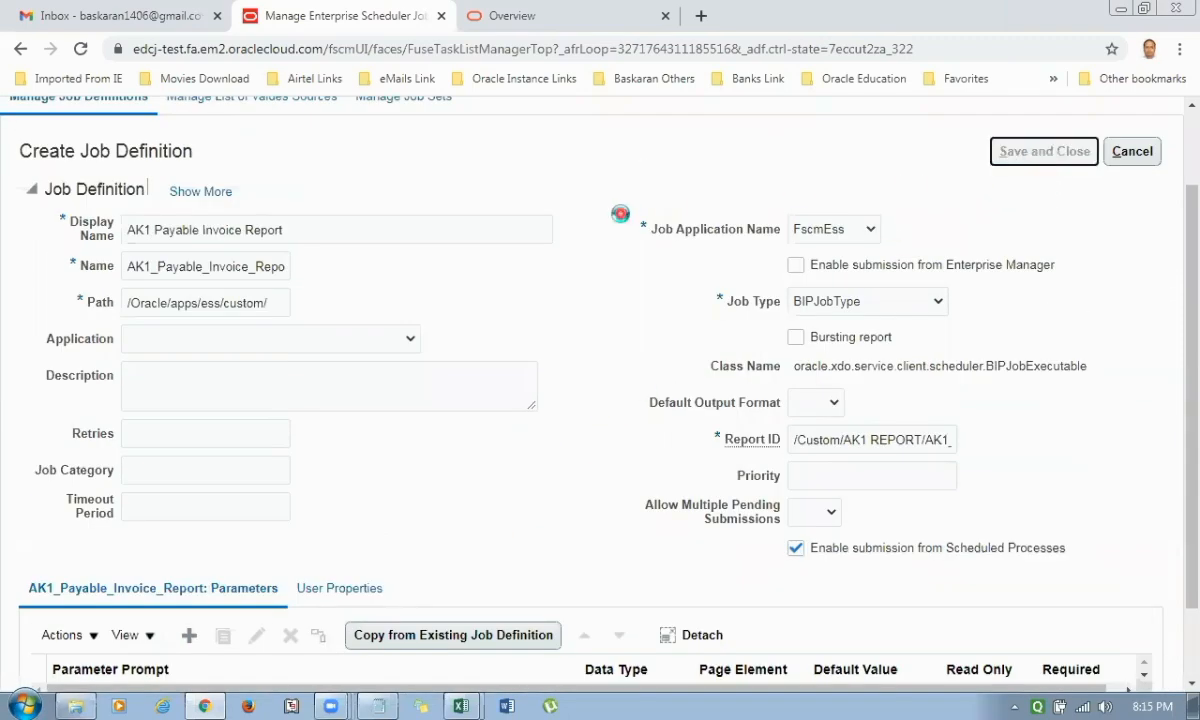
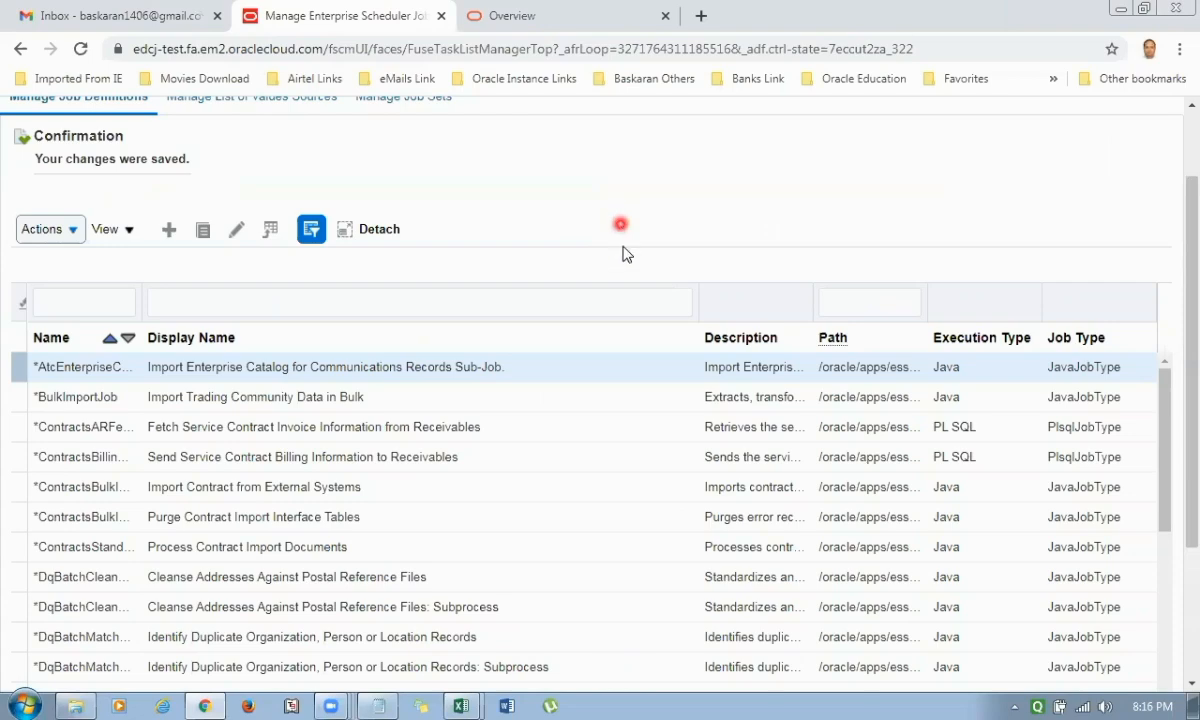
Leave the job definitions task and open Monitor Processes from the favorites.
{"action": "scroll", "coordinate": [610, 270], "scroll_direction": "up", "scroll_amount": 2}
{"action": "left_click", "coordinate": [1160, 166]}
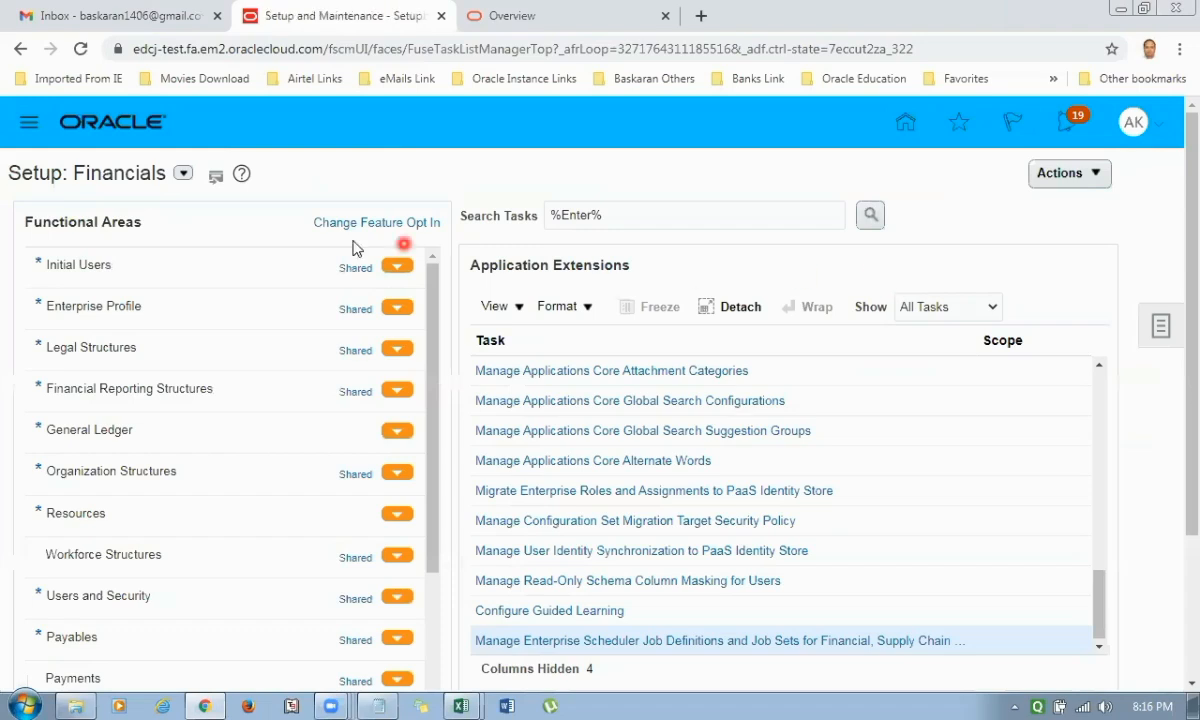
{"action": "left_click", "coordinate": [962, 140]}
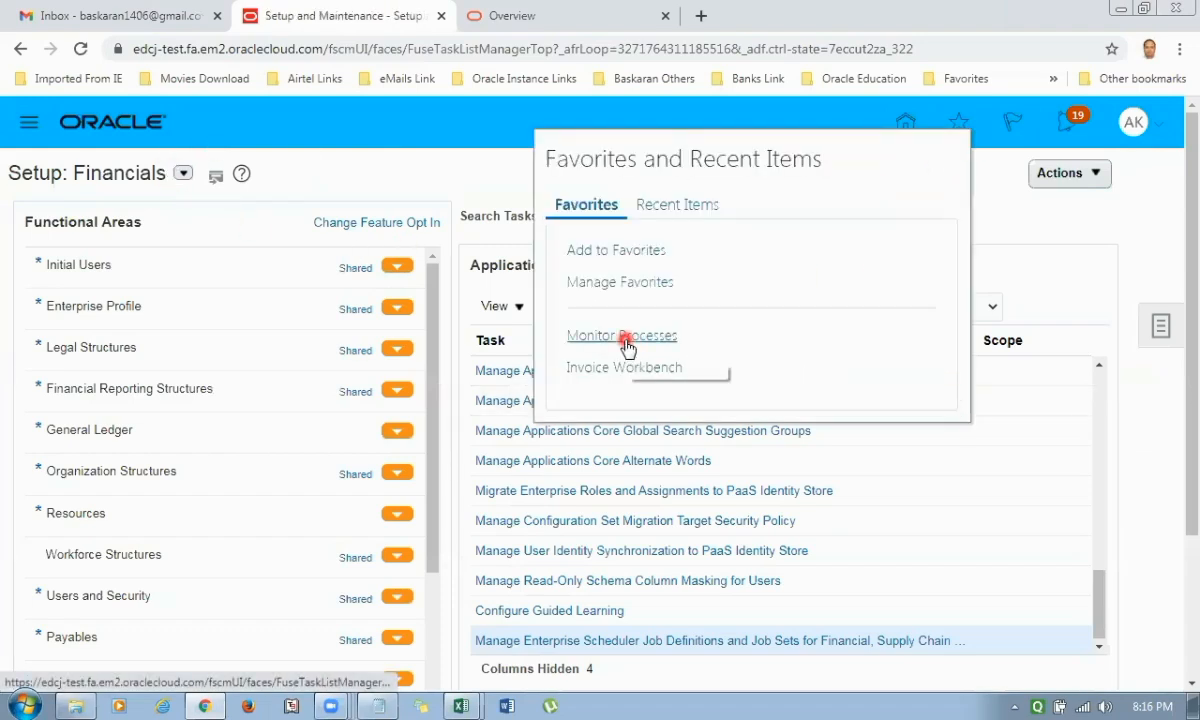
{"action": "left_click", "coordinate": [625, 338]}
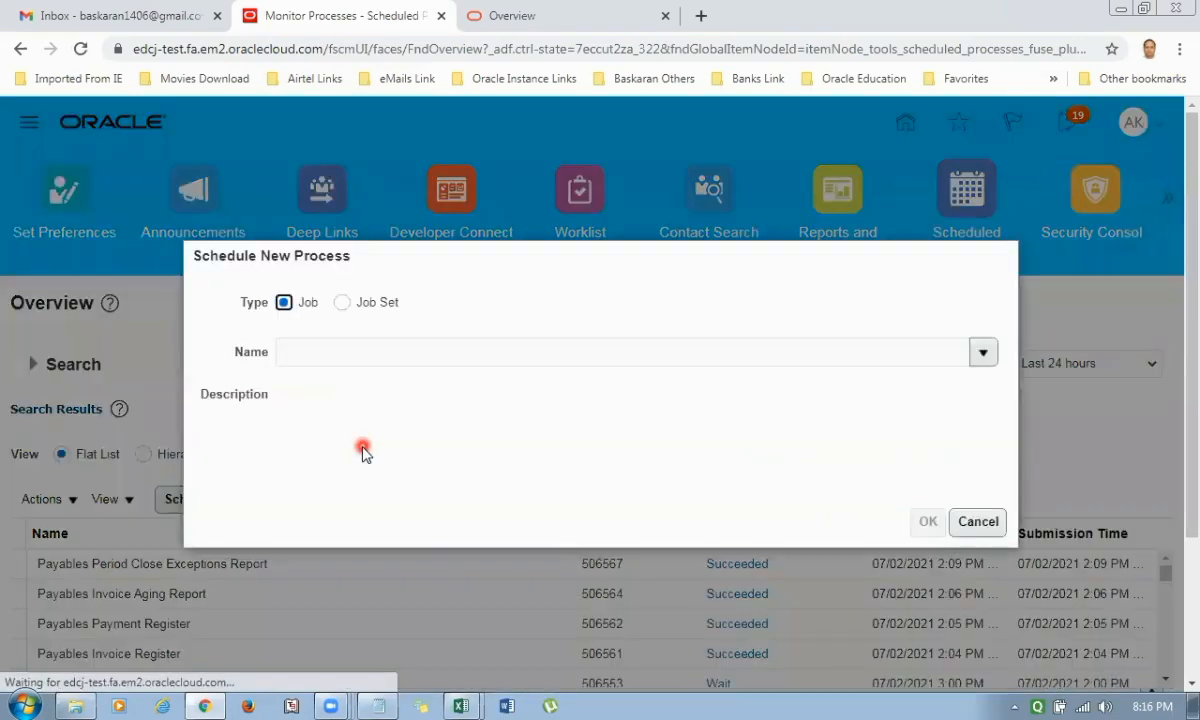
Schedule a new process for the AK1 Payable Invoice Report job, submit it as soon as possible and refresh the process list.
{"action": "left_click", "coordinate": [364, 348]}
{"action": "type", "text": "AK1"}
{"action": "key", "text": "Tab"}
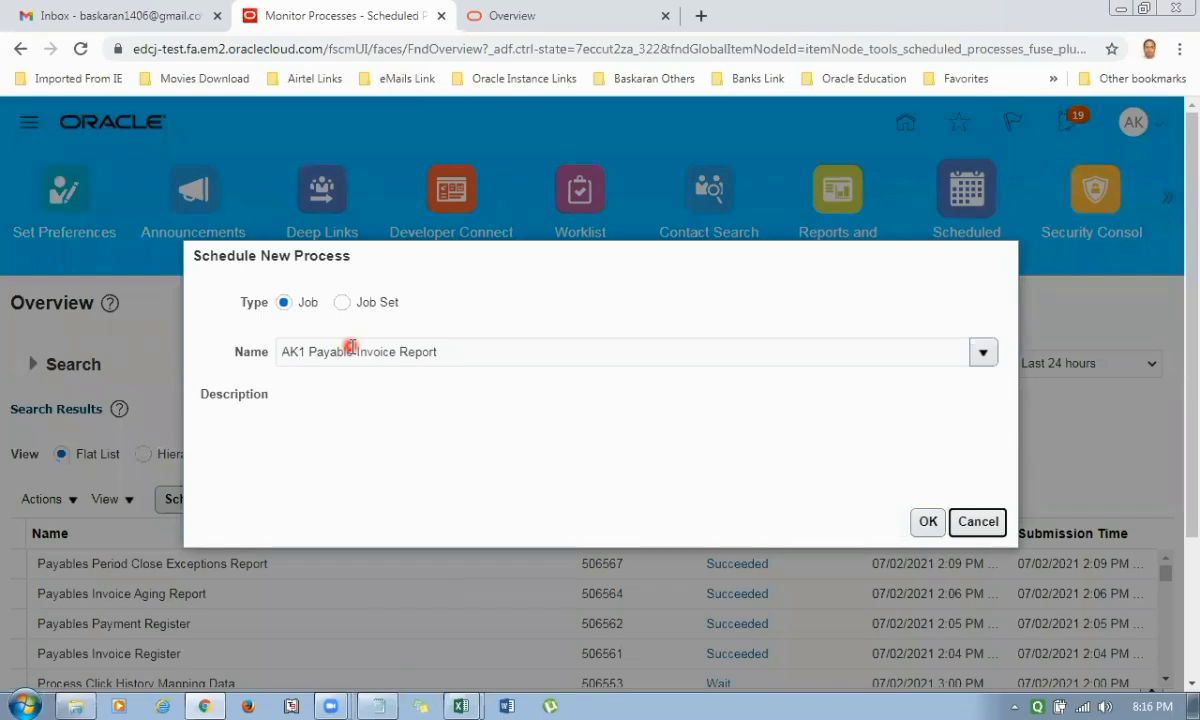
{"action": "left_click", "coordinate": [926, 520]}
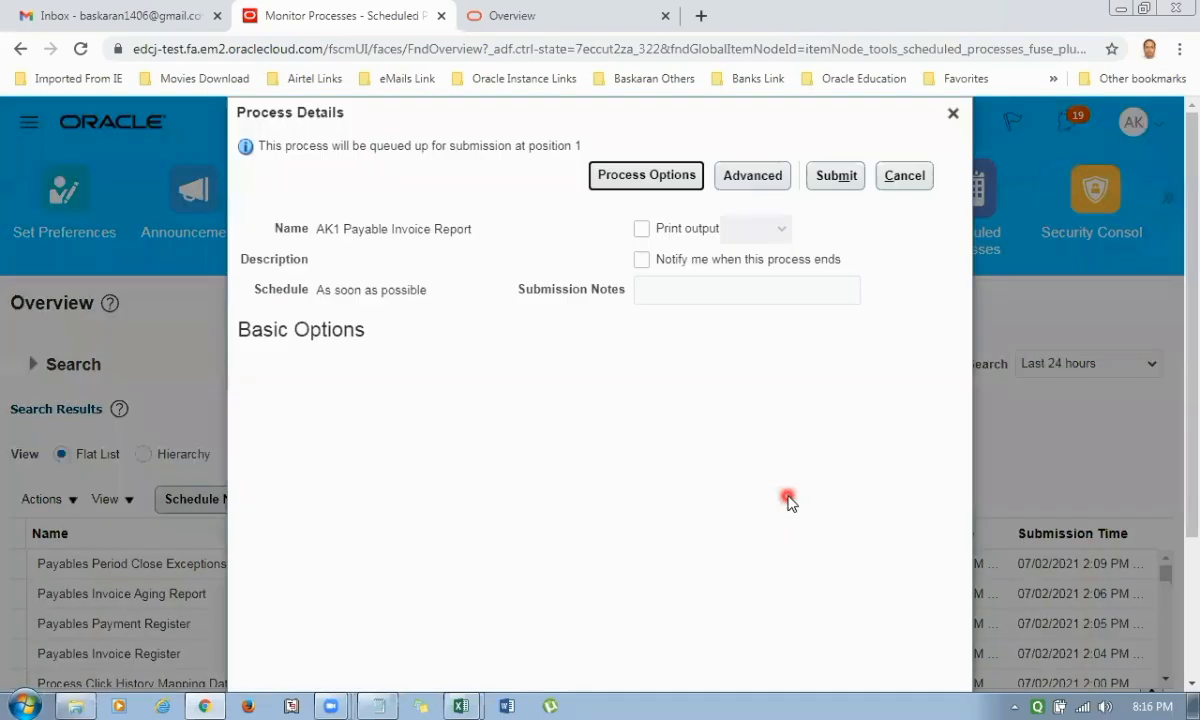
{"action": "left_click", "coordinate": [836, 175]}
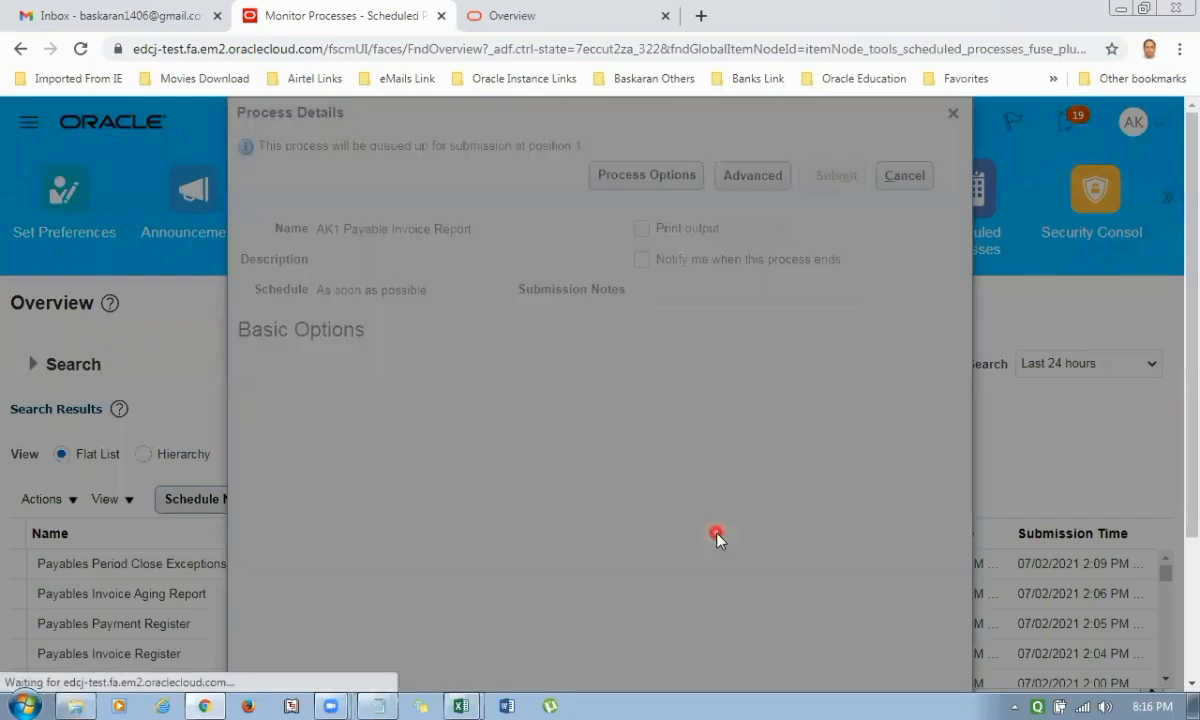
{"action": "left_click", "coordinate": [826, 316]}
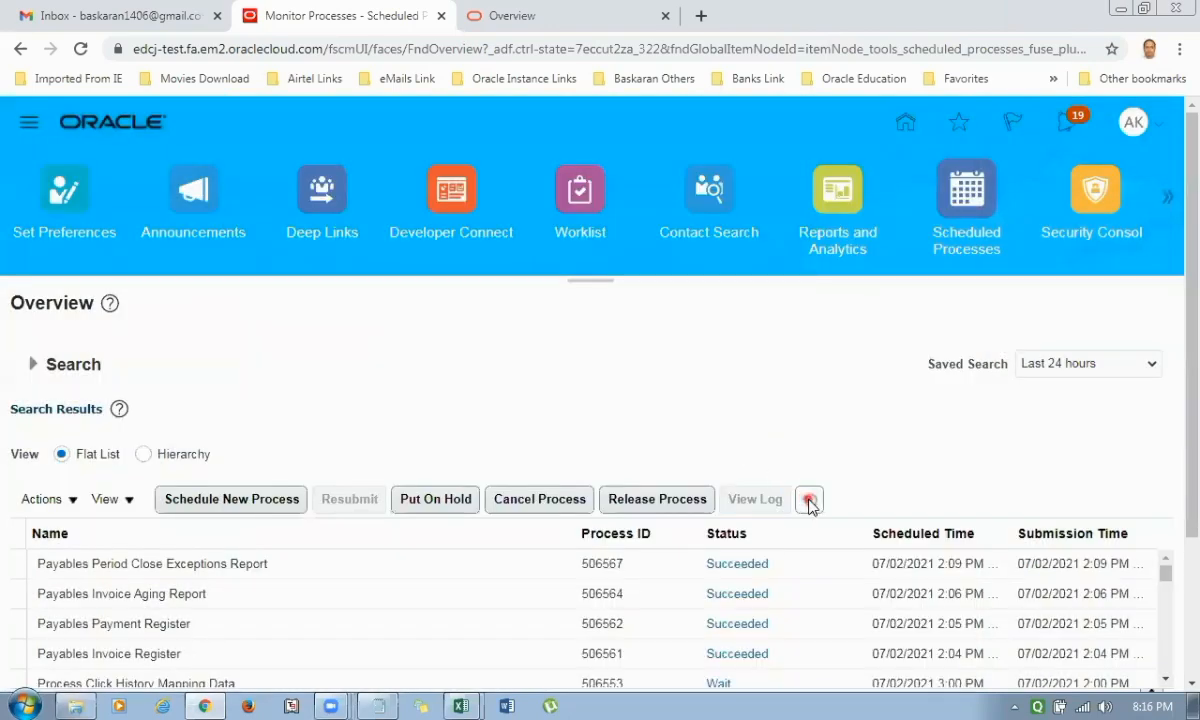
{"action": "left_click", "coordinate": [809, 500]}
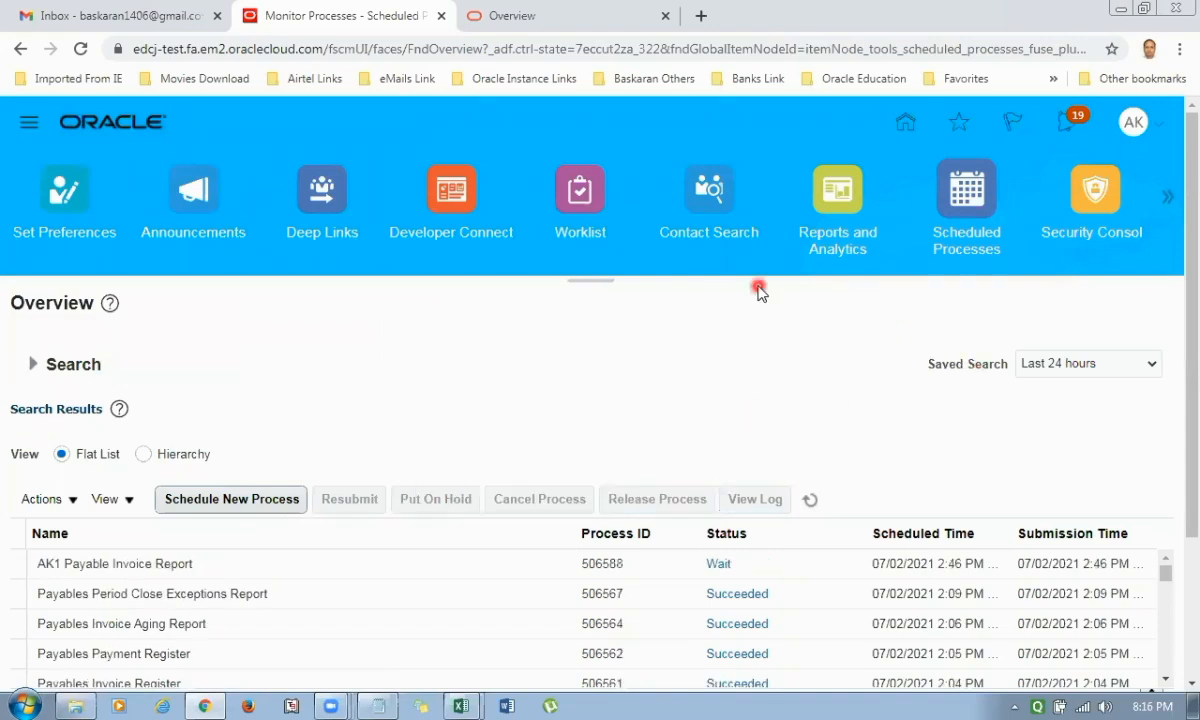
Return to the application home page and load the ebtr-test Oracle Cloud sign-in page in a new browser tab.
{"action": "left_click", "coordinate": [166, 132]}
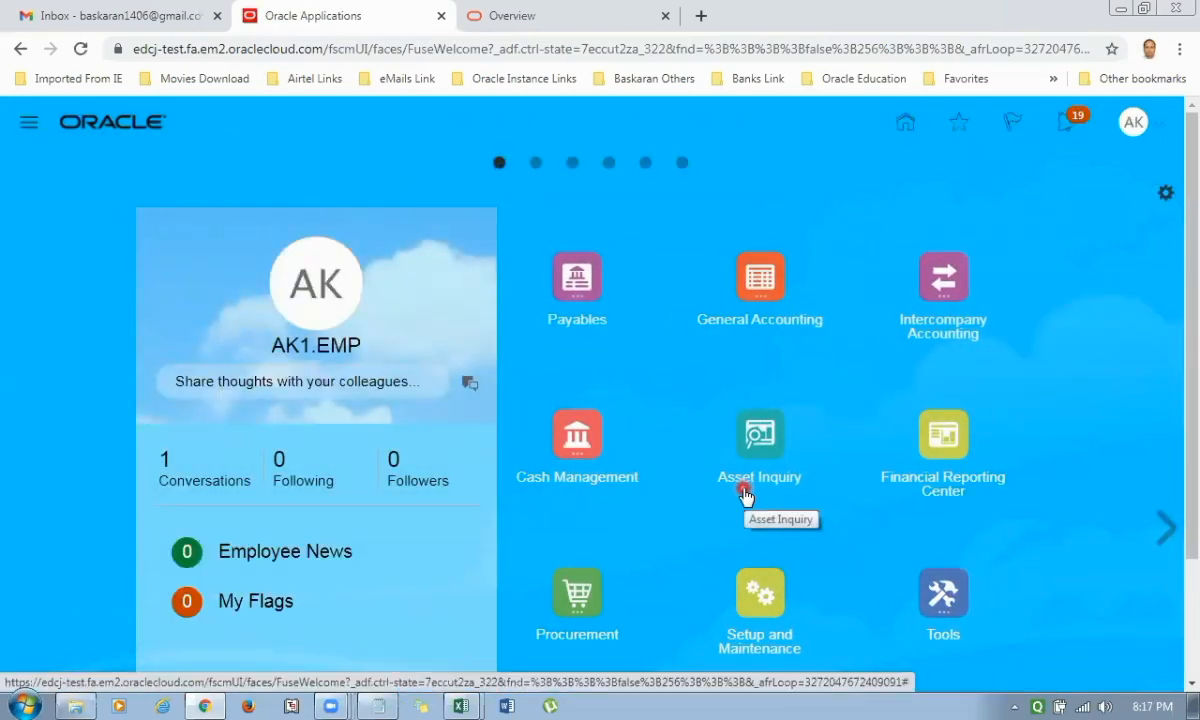
{"action": "key", "text": "ctrl+t"}
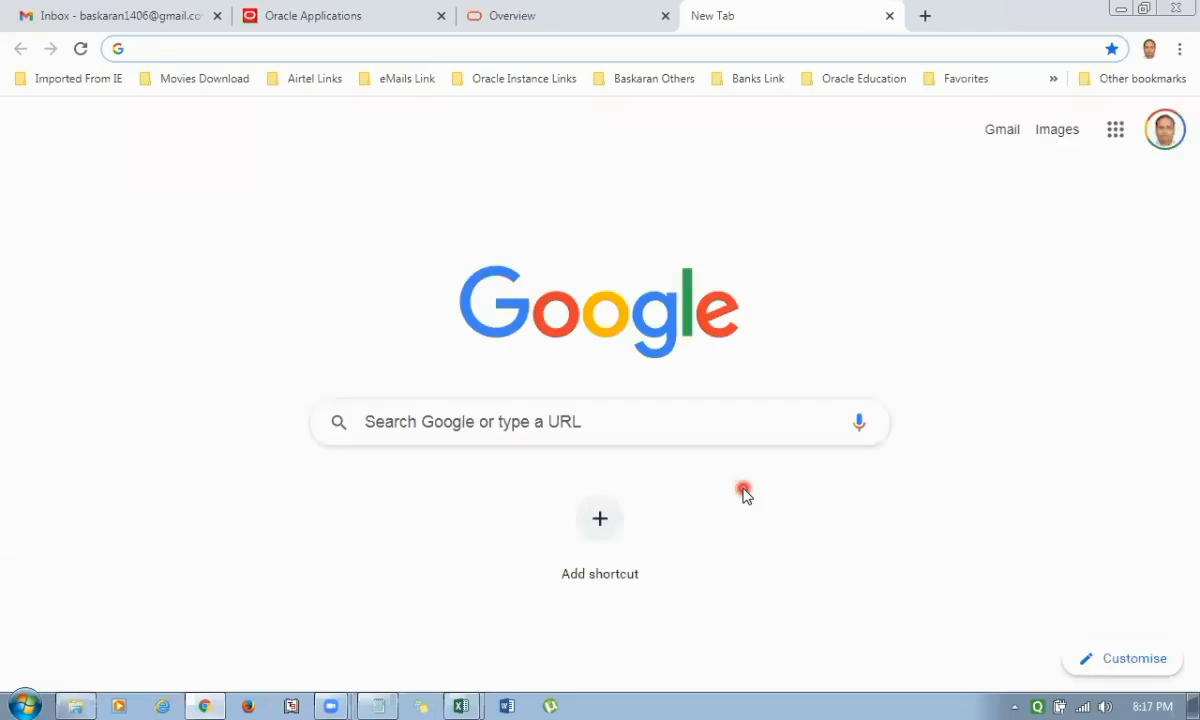
{"action": "type", "text": "eb"}
{"action": "key", "text": "Return"}
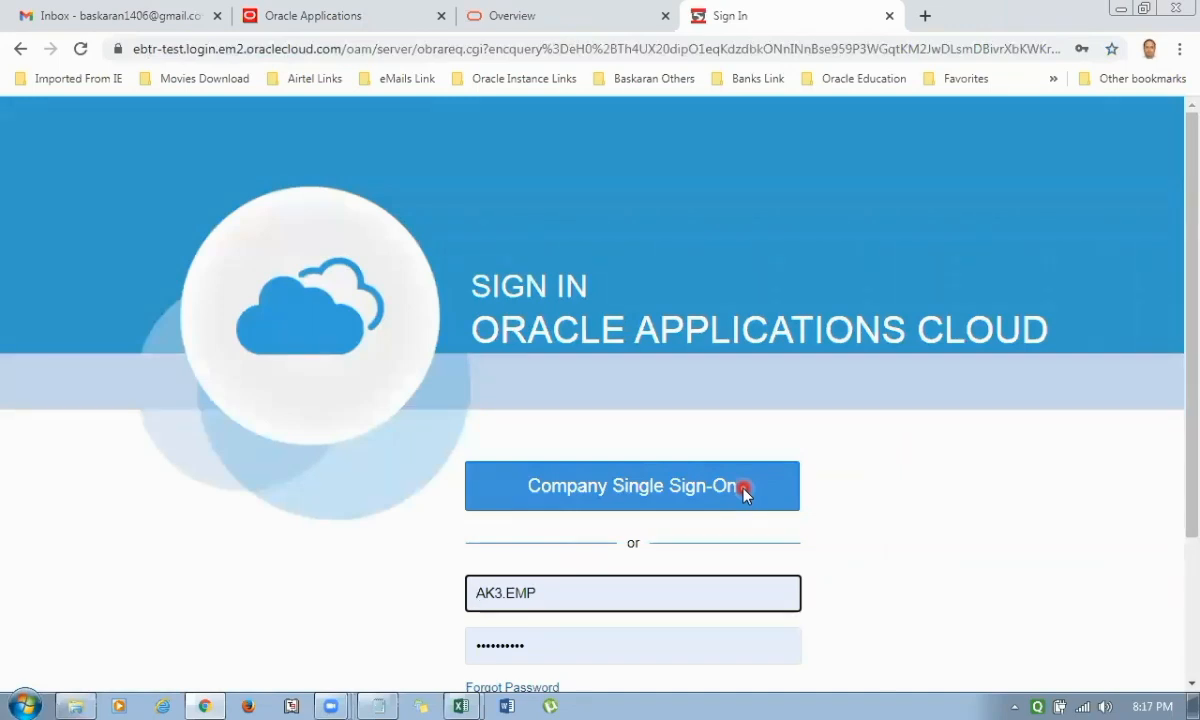
Replace the prefilled user ID with the other employee account, fill in its saved password and sign in.
{"action": "key", "text": "End"}
{"action": "key", "text": "Home"}
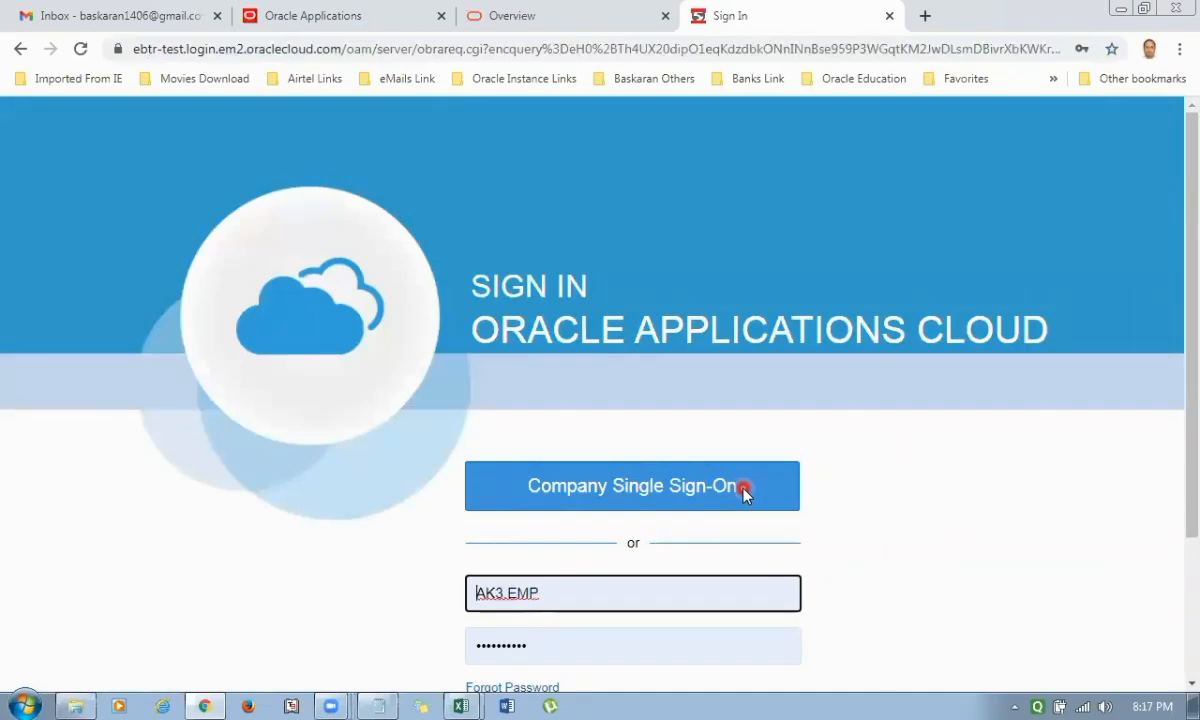
{"action": "key", "text": "Delete"}
{"action": "key", "text": "Delete"}
{"action": "type", "text": "BB"}
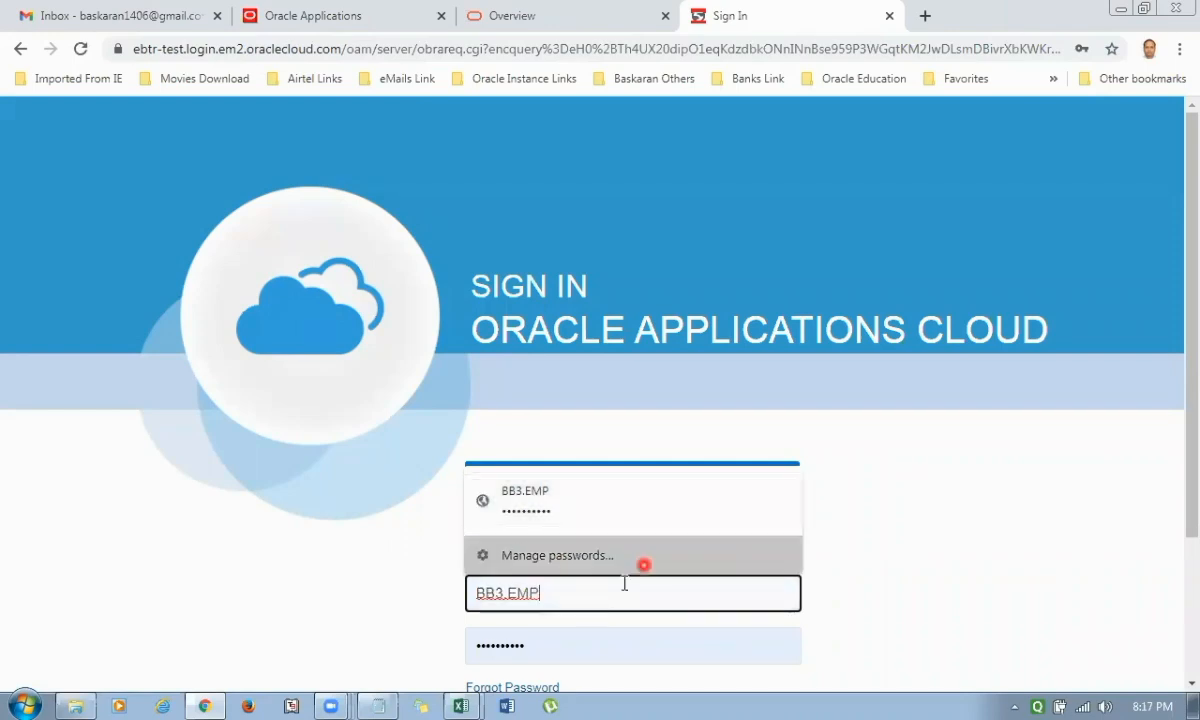
{"action": "left_click", "coordinate": [584, 498]}
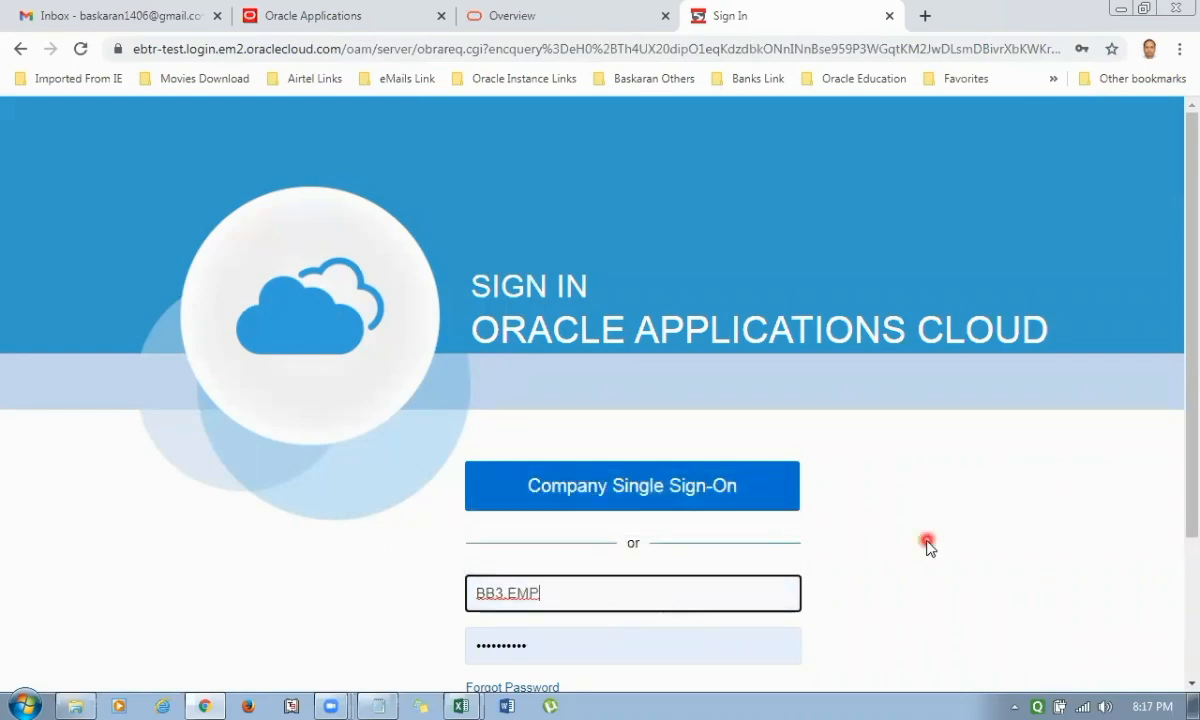
{"action": "scroll", "coordinate": [870, 511], "scroll_direction": "down", "scroll_amount": 1}
{"action": "left_click", "coordinate": [596, 638]}
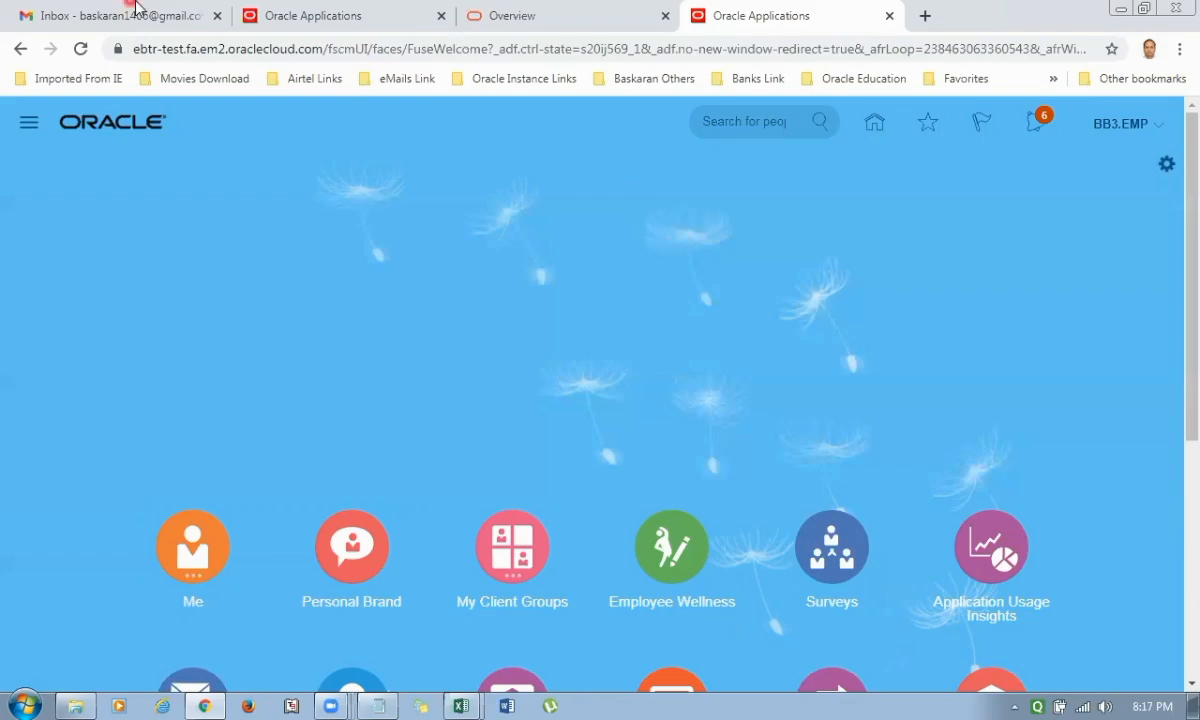
Close the Payables table documentation page and return to the edcj-test Oracle Applications home page.
{"action": "left_click", "coordinate": [298, 20]}
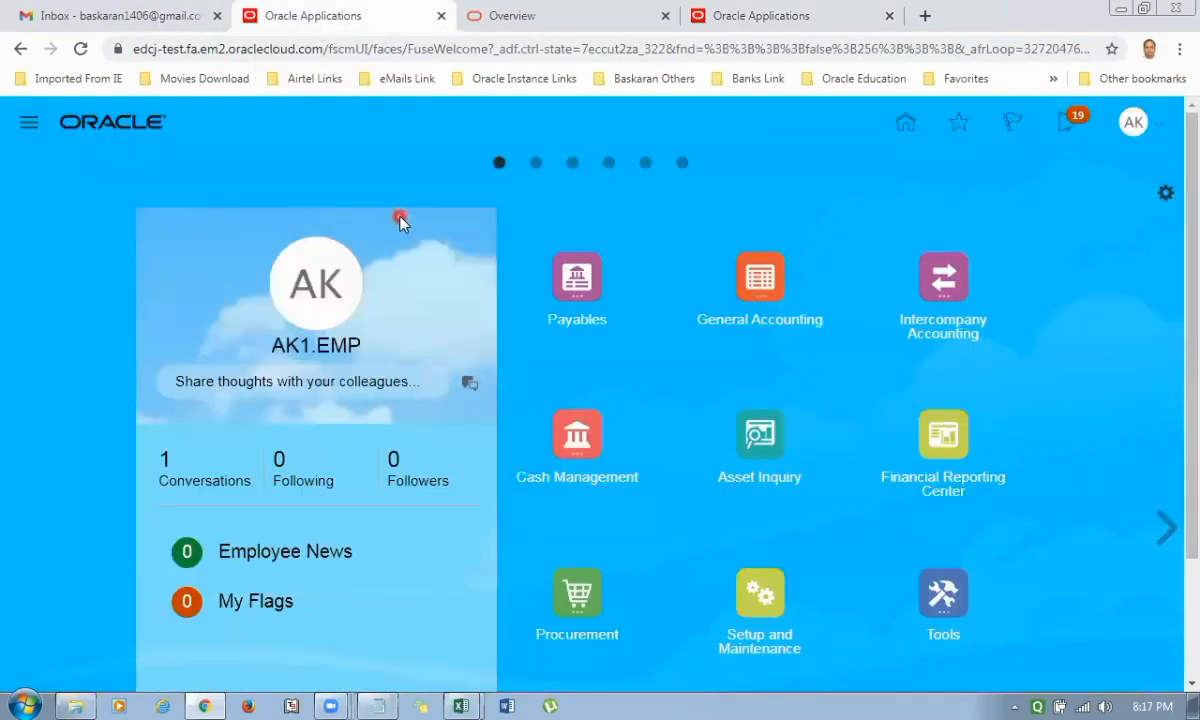
{"action": "left_click", "coordinate": [488, 16]}
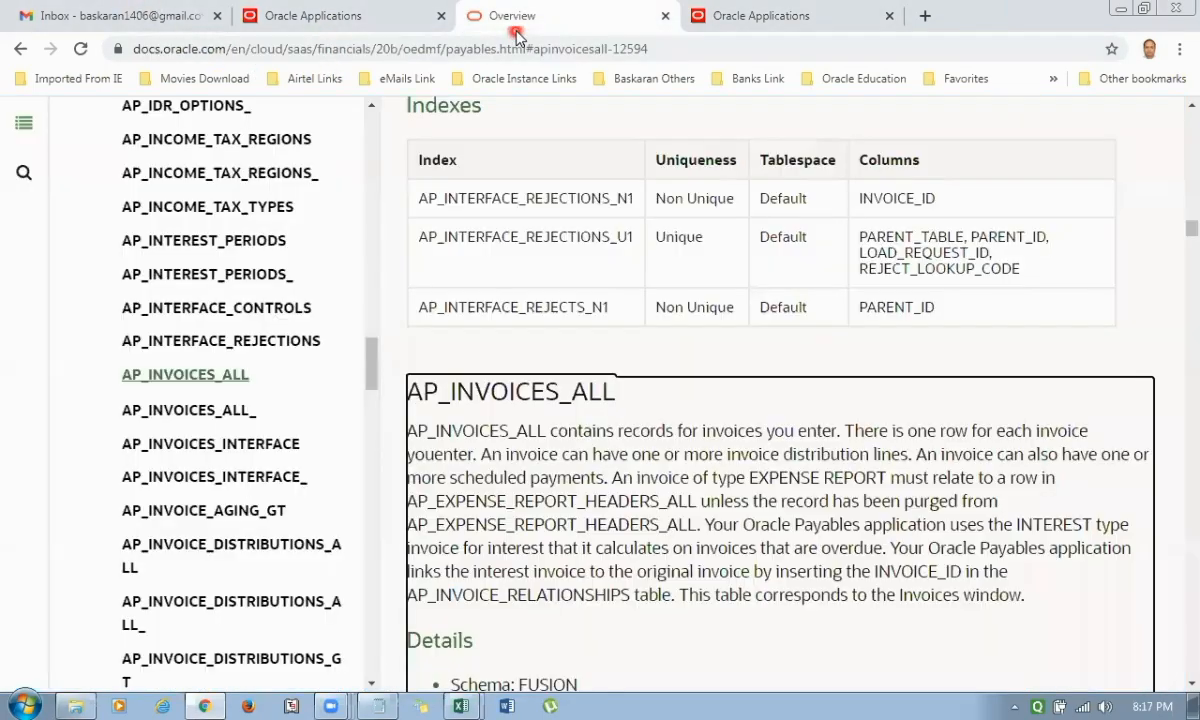
{"action": "key", "text": "ctrl+w"}
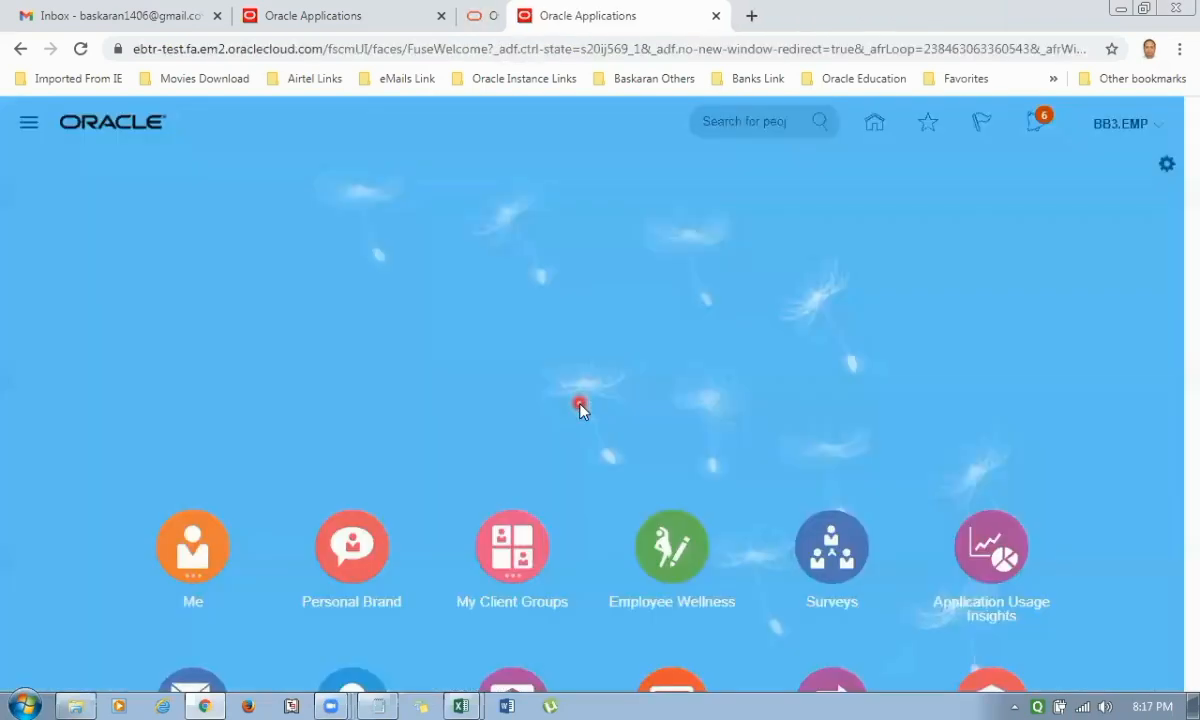
{"action": "left_click", "coordinate": [310, 18]}
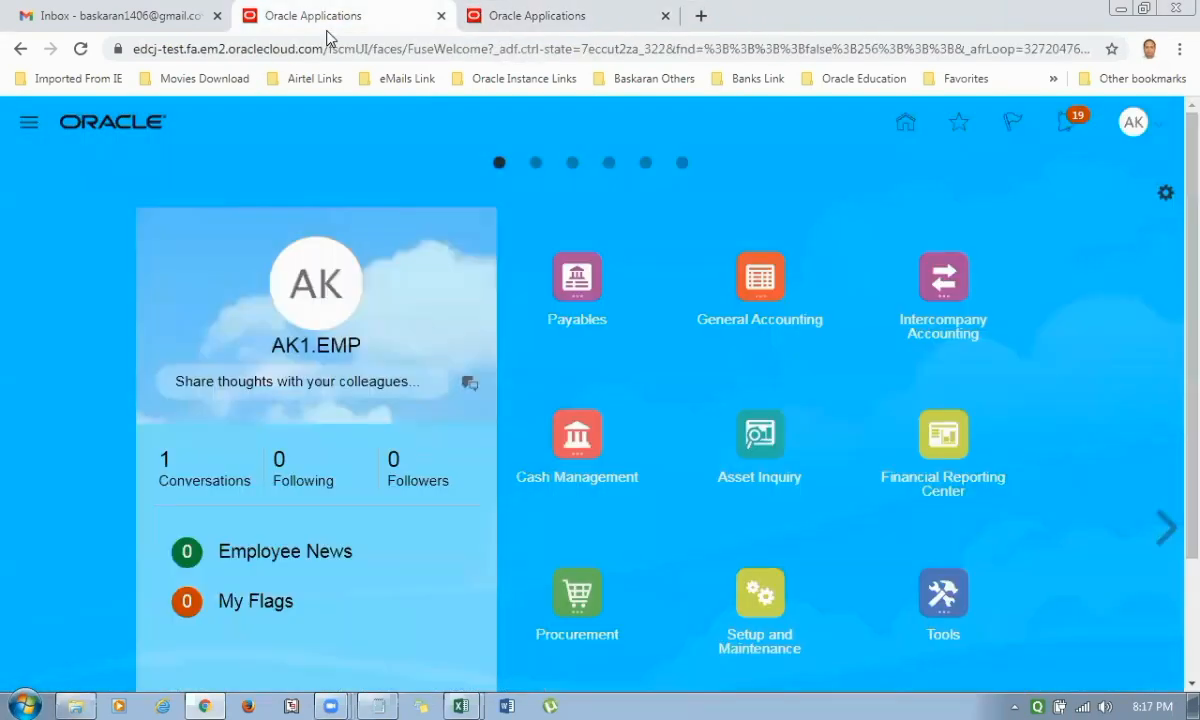
Open Reports and Analytics from the Tools group and browse to the BI catalog.
{"action": "scroll", "coordinate": [643, 345], "scroll_direction": "down", "scroll_amount": 2}
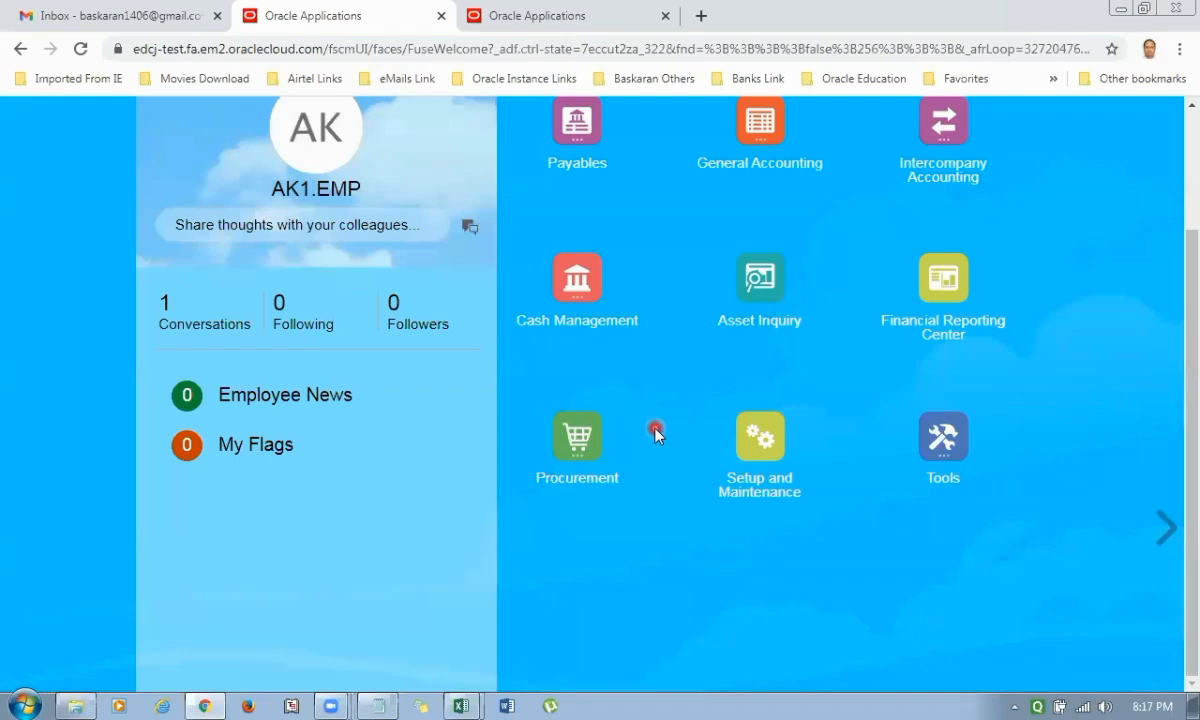
{"action": "left_click", "coordinate": [948, 455]}
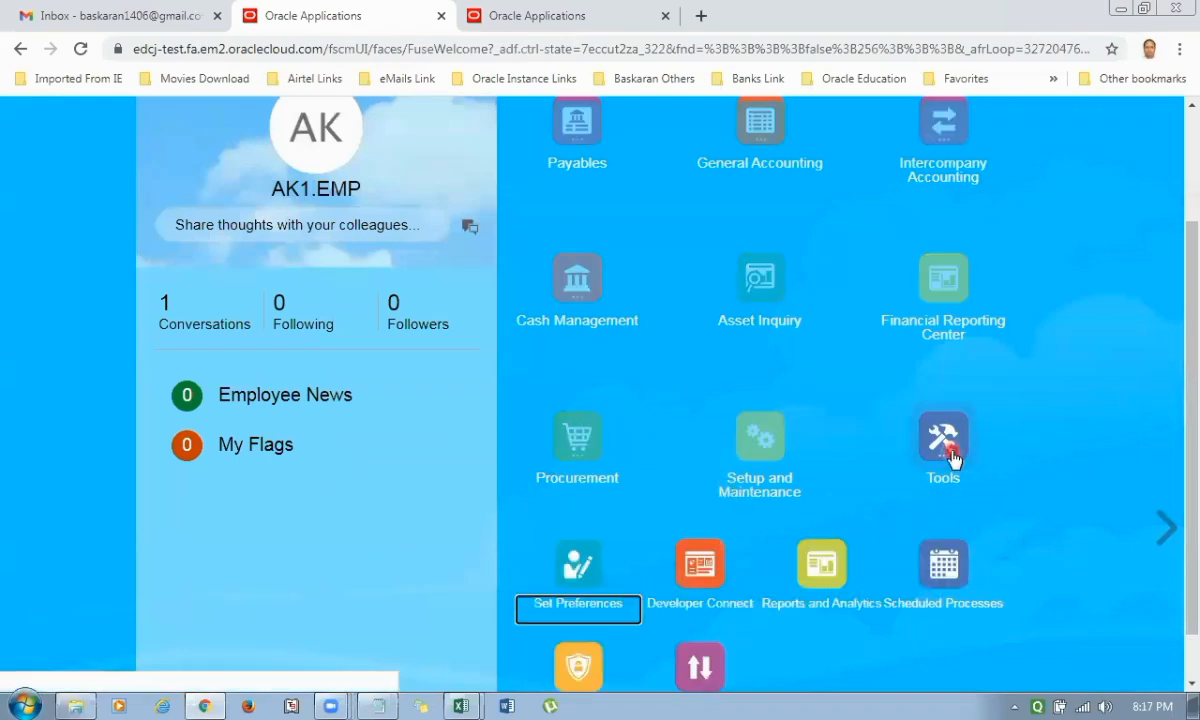
{"action": "left_click", "coordinate": [832, 602]}
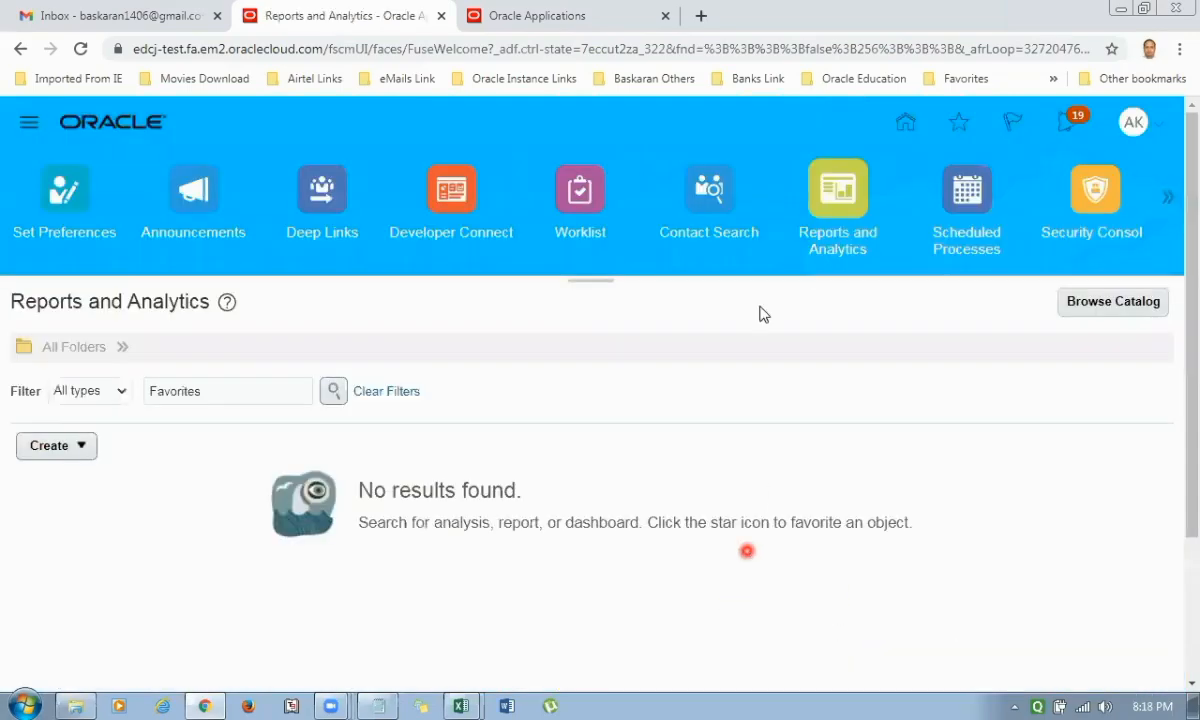
{"action": "left_click", "coordinate": [1112, 303]}
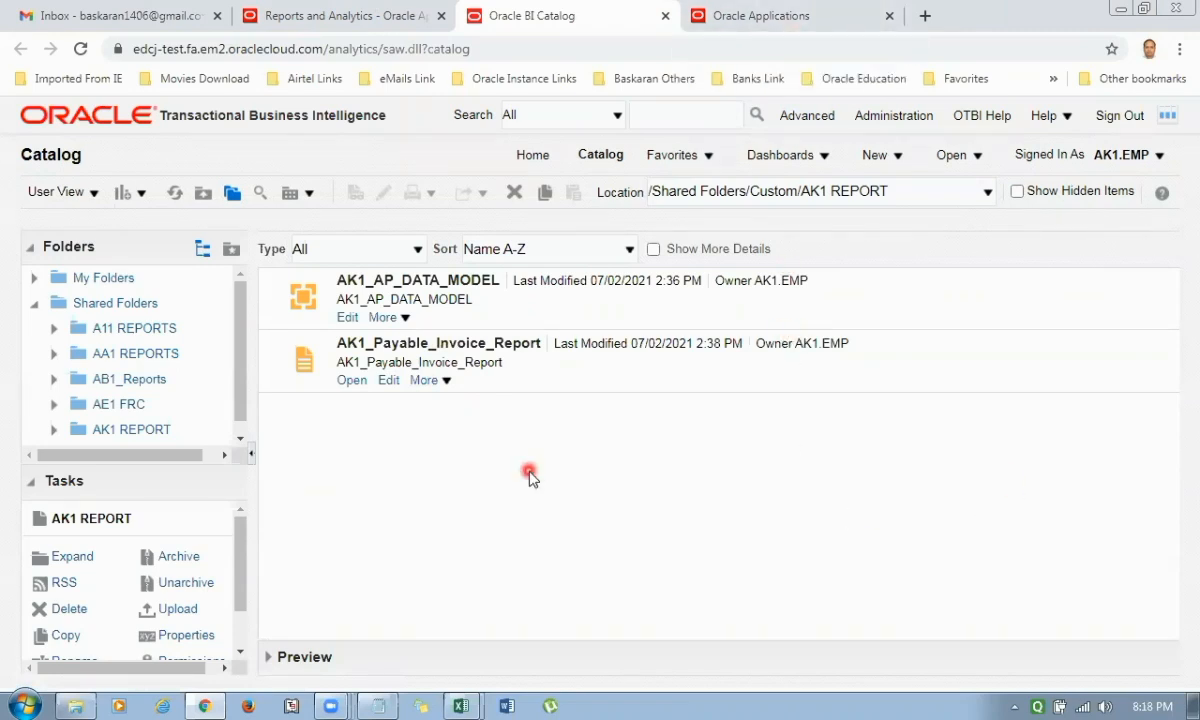
Start a scheduled job for AK1_Payable_Invoice_Report in the AK1 REPORT folder and choose PDF as the format of Output1.
{"action": "left_click", "coordinate": [449, 386]}
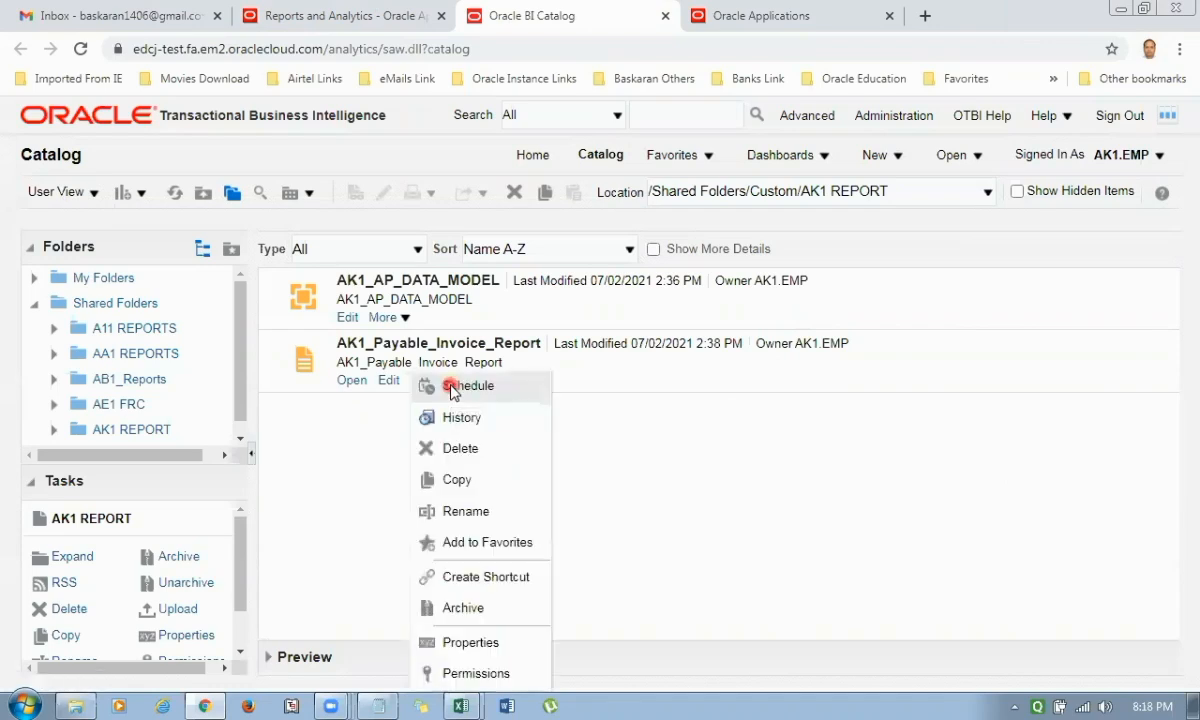
{"action": "left_click", "coordinate": [451, 388]}
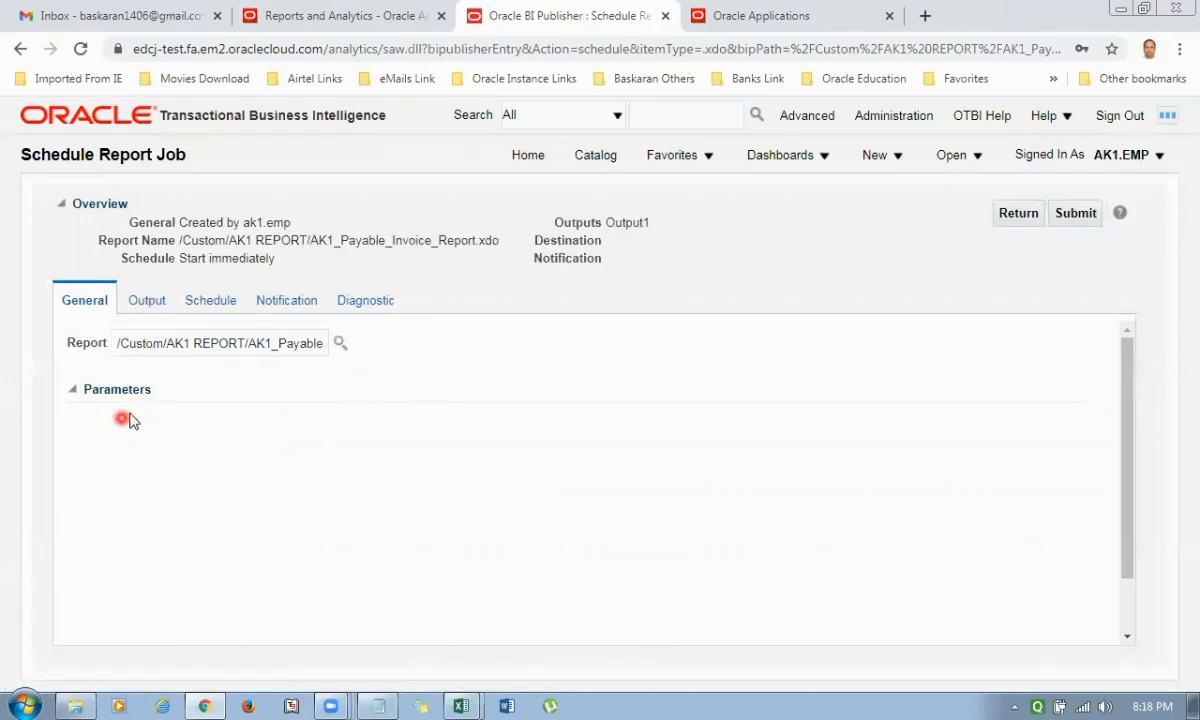
{"action": "left_click", "coordinate": [150, 305]}
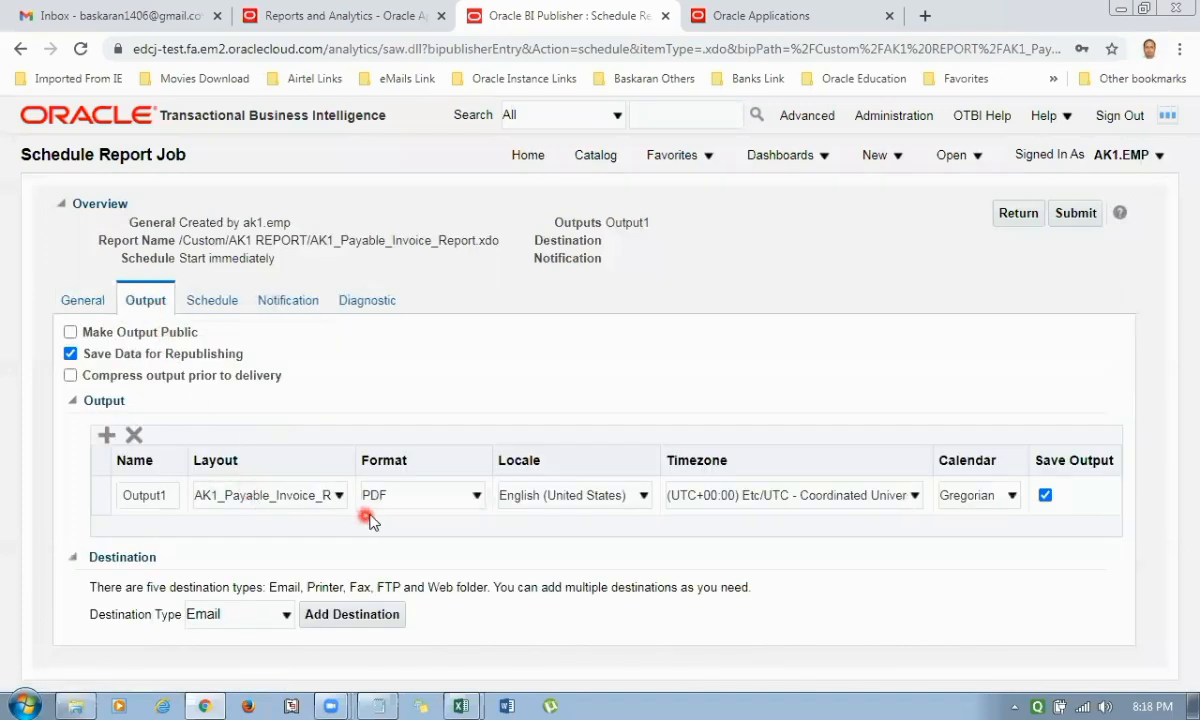
{"action": "left_click", "coordinate": [390, 495]}
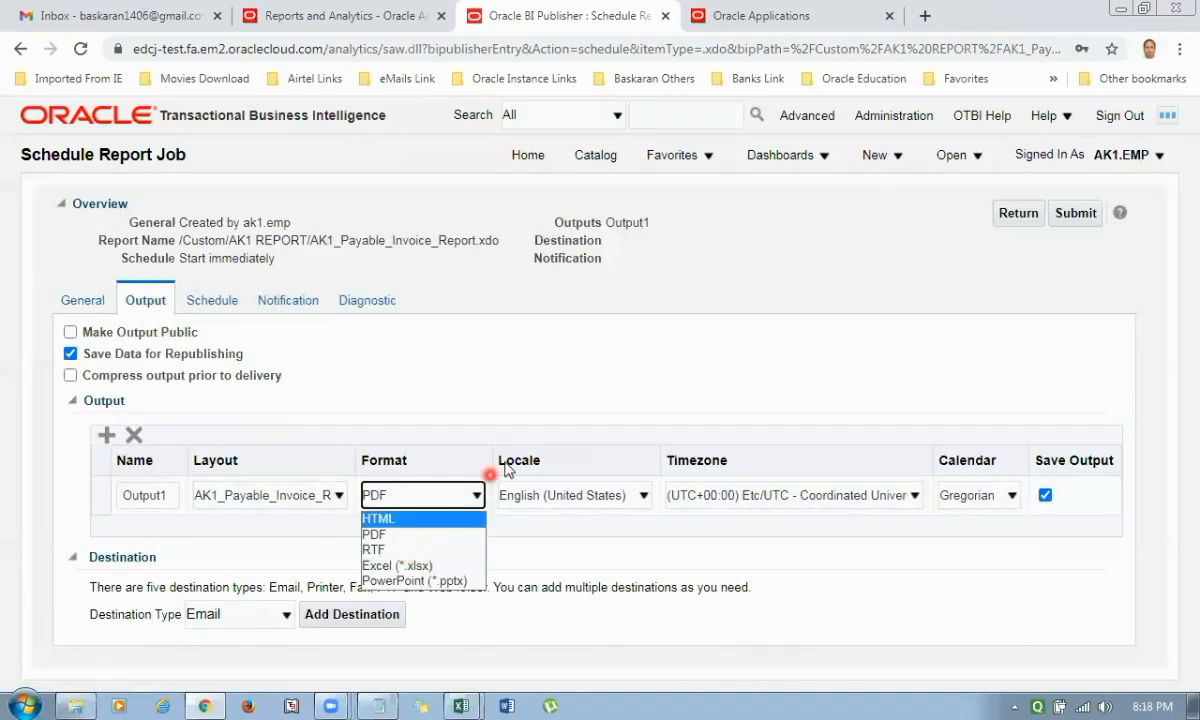
{"action": "left_click", "coordinate": [428, 535]}
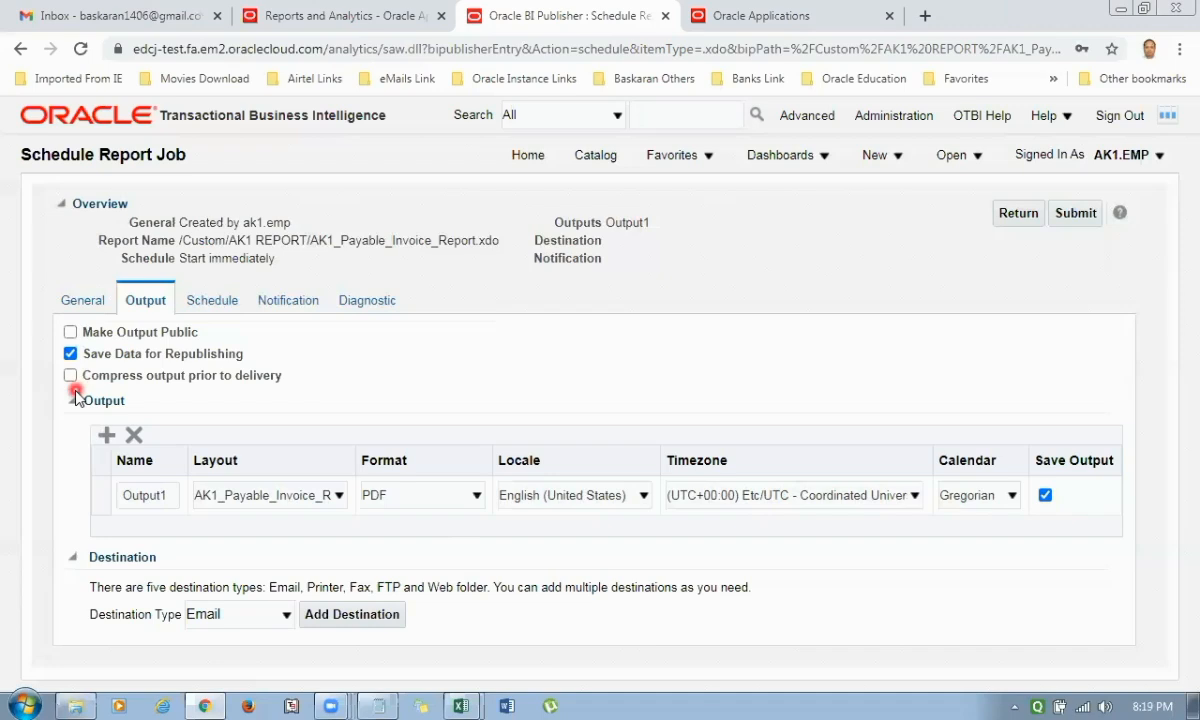
Check the available frequencies in the report job's schedule settings, leaving the frequency at Once.
{"action": "left_click", "coordinate": [209, 300]}
{"action": "left_click", "coordinate": [218, 369]}
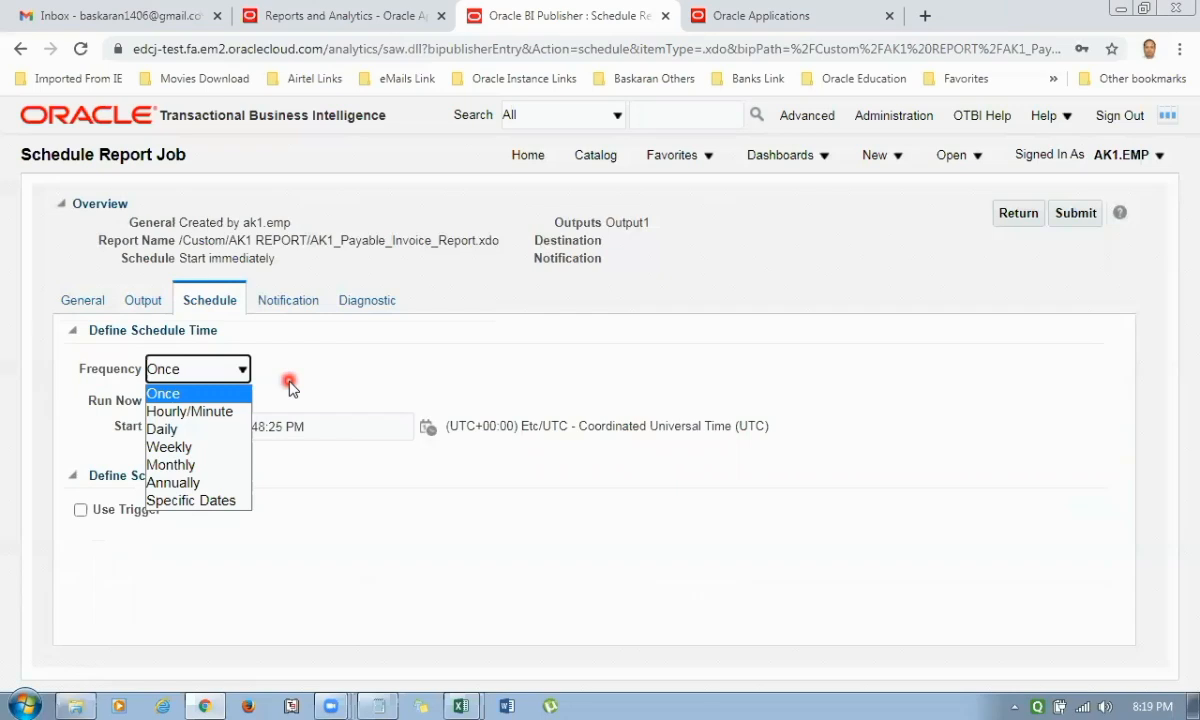
{"action": "left_click", "coordinate": [289, 386]}
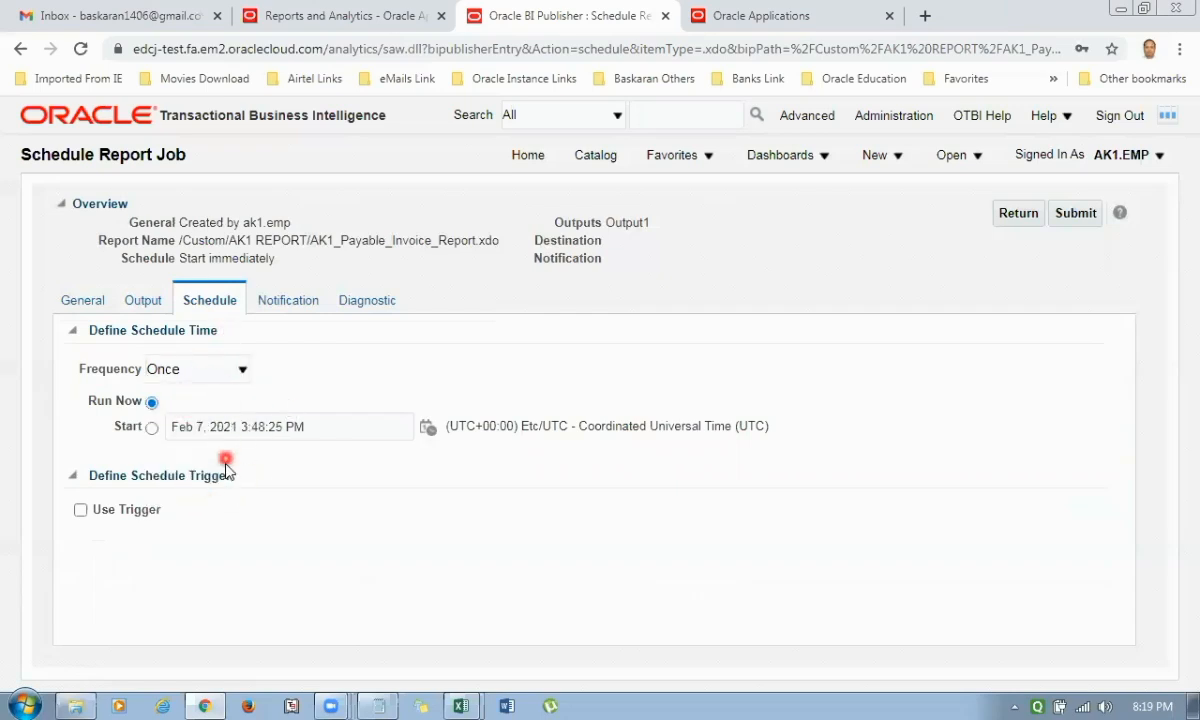
Turn on email notification to the recipient's address for report completed, completed with warnings, failed and skipped.
{"action": "left_click", "coordinate": [275, 300]}
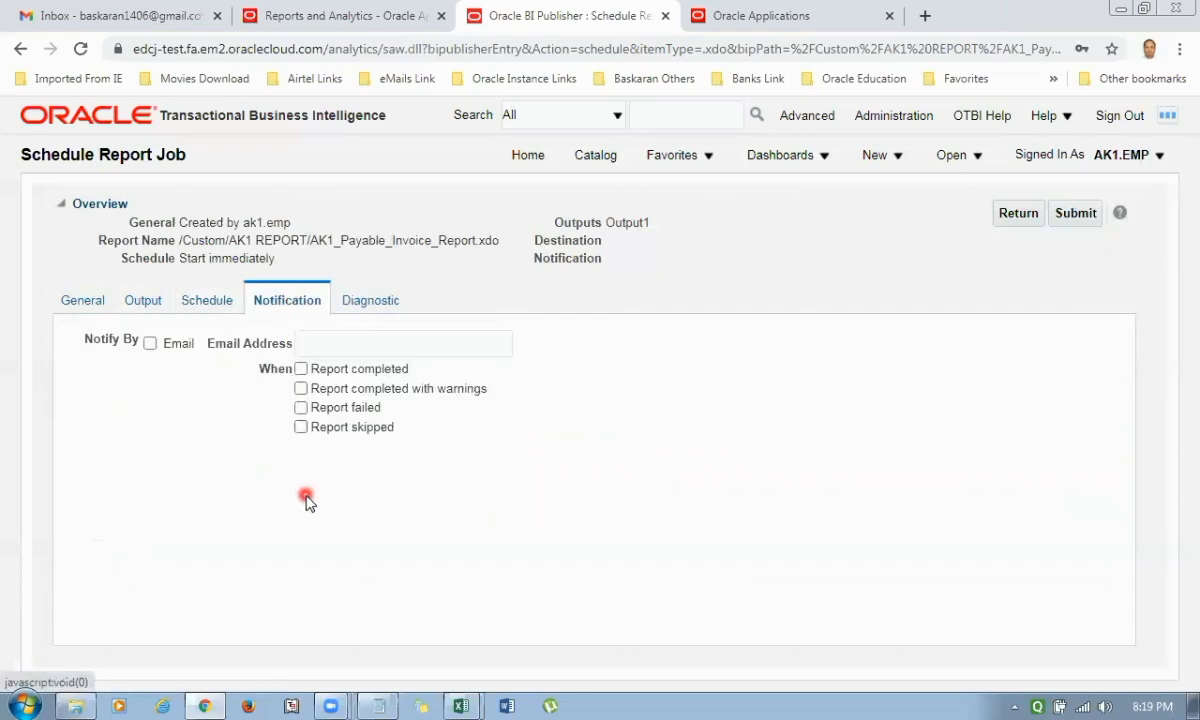
{"action": "left_click", "coordinate": [150, 343]}
{"action": "left_click", "coordinate": [345, 348]}
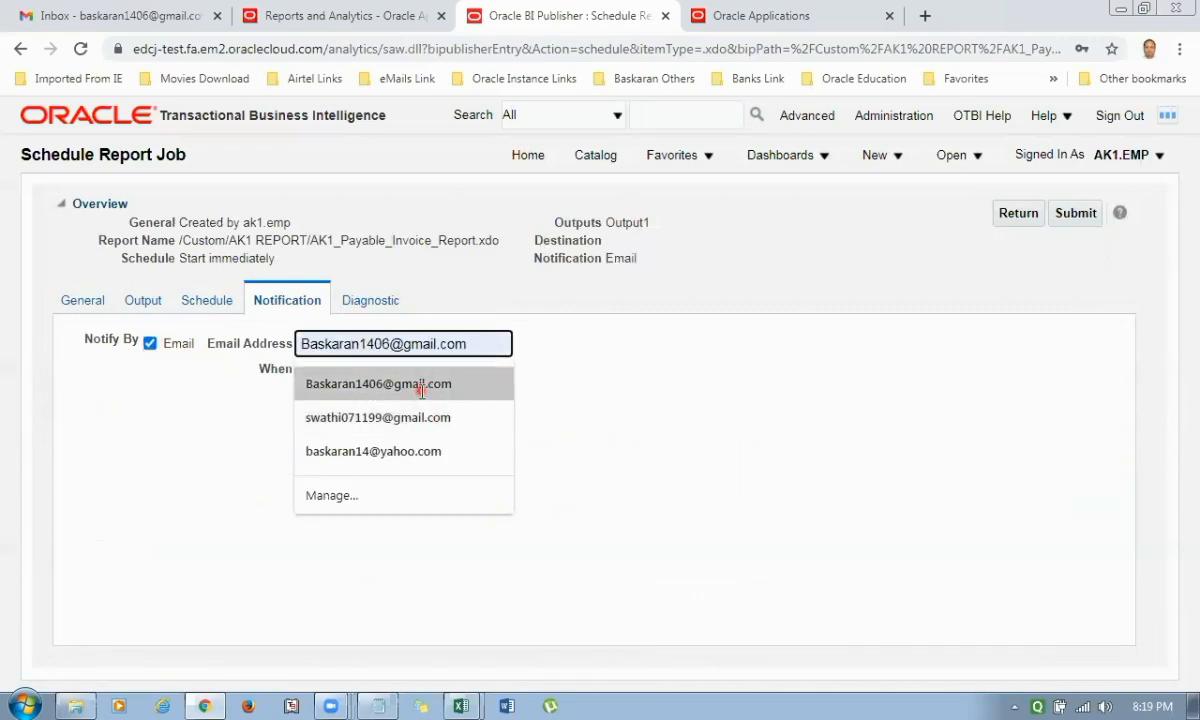
{"action": "left_click", "coordinate": [458, 385]}
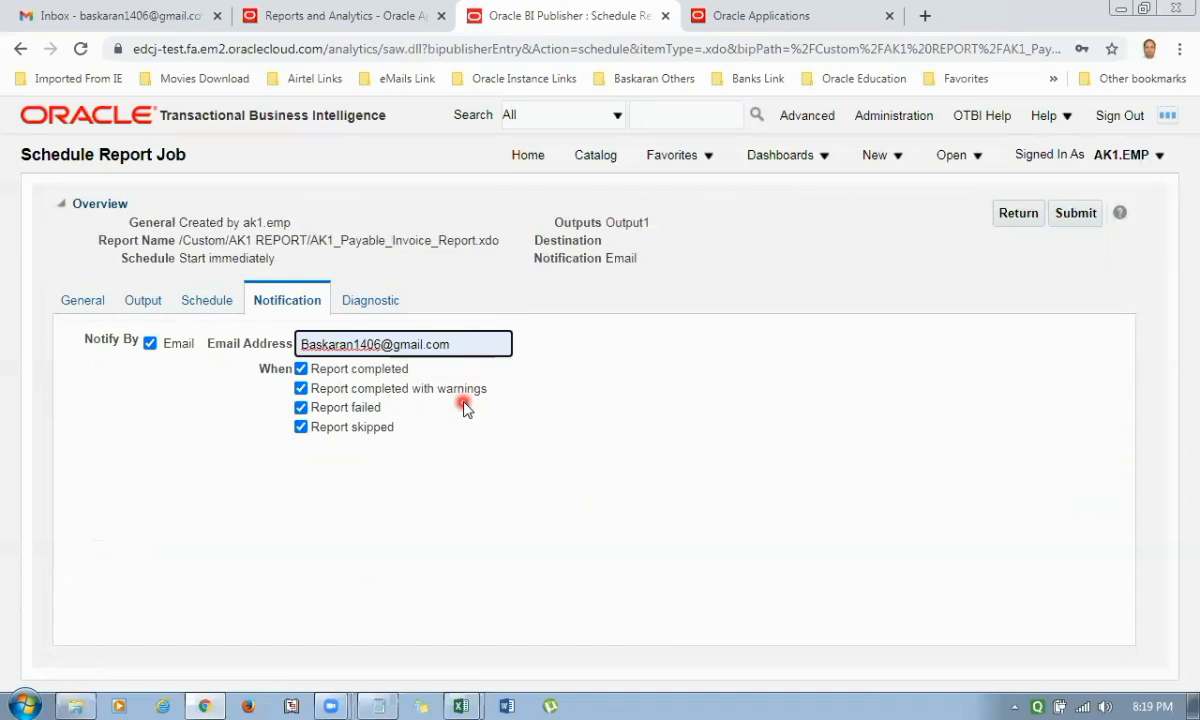
{"action": "left_click", "coordinate": [301, 407]}
{"action": "left_click", "coordinate": [301, 407]}
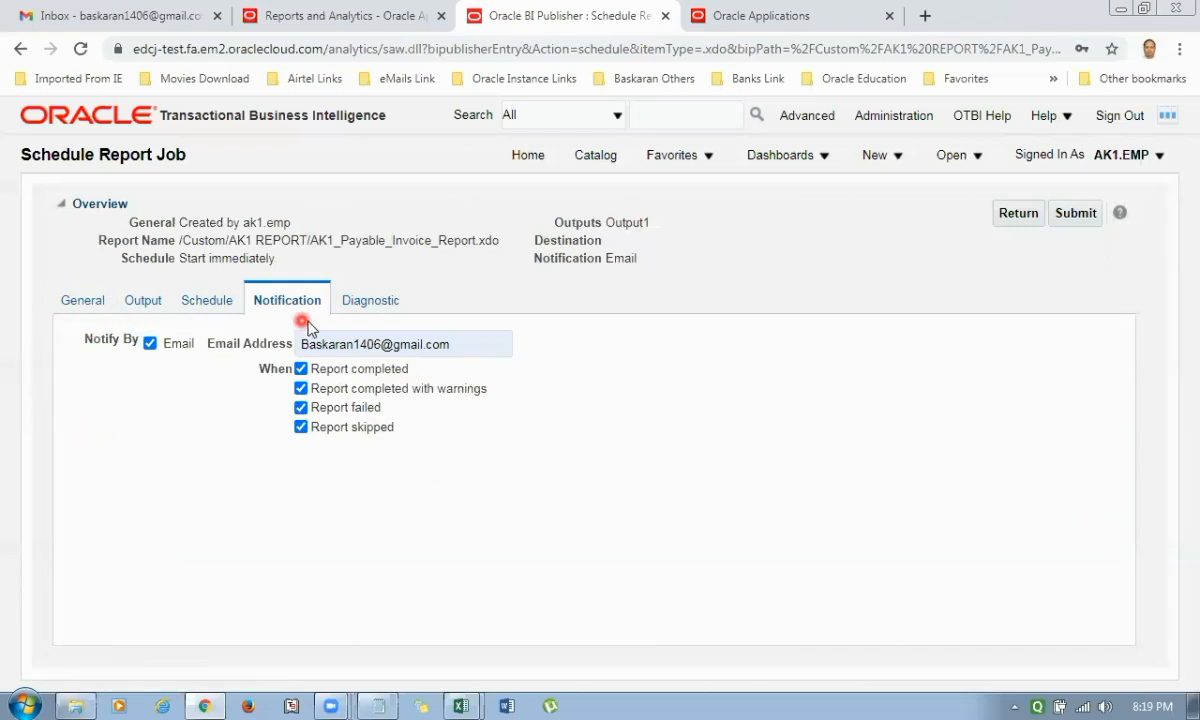
Check the report job's diagnostic options, leaving them off, and submit the job under the name AK1 Payable Report.
{"action": "left_click", "coordinate": [362, 300]}
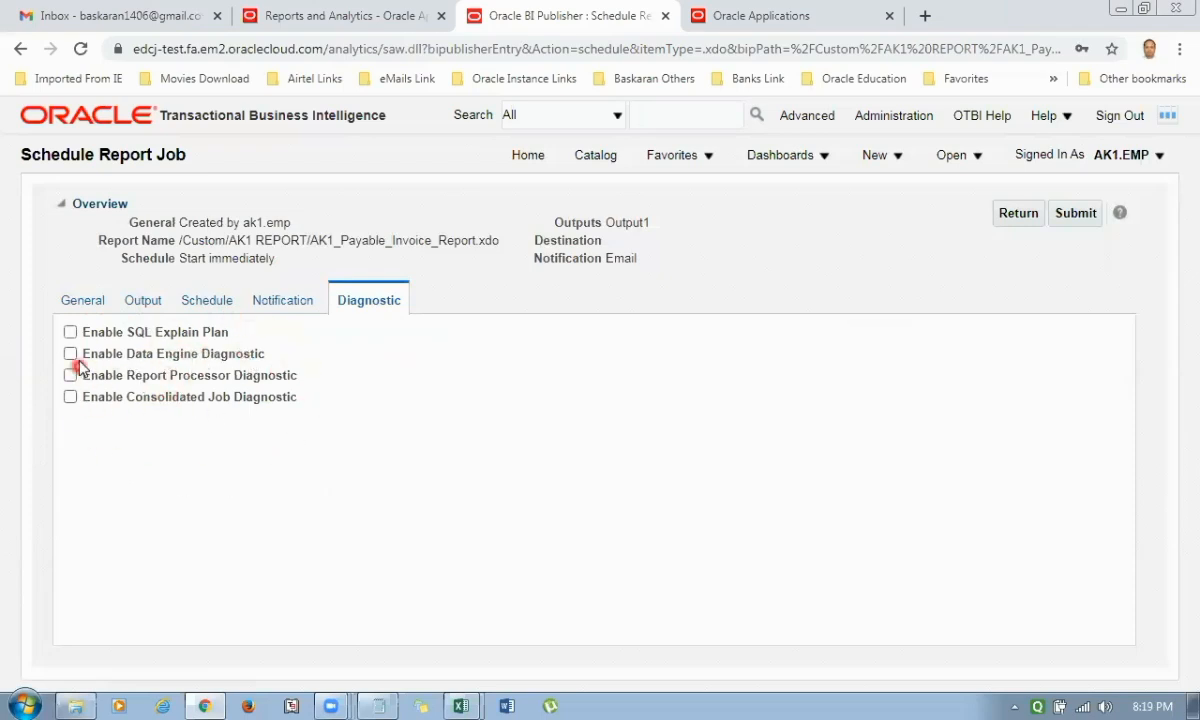
{"action": "left_click", "coordinate": [90, 301]}
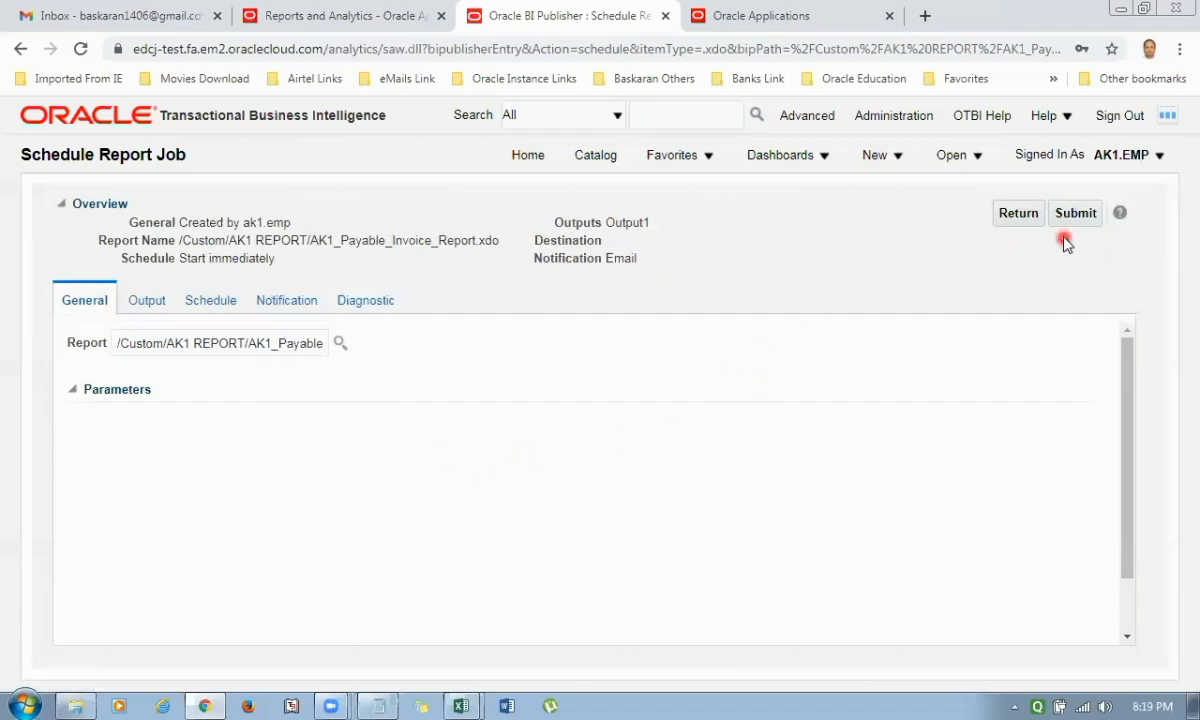
{"action": "left_click", "coordinate": [1076, 213]}
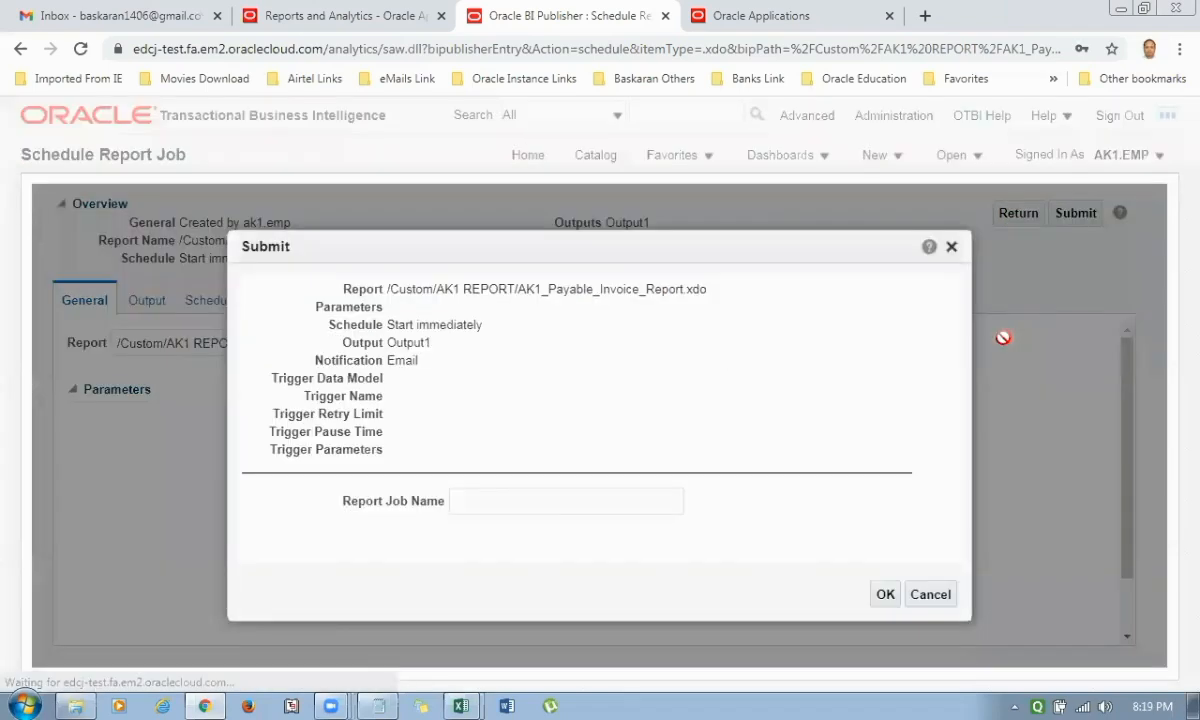
{"action": "left_click", "coordinate": [519, 504]}
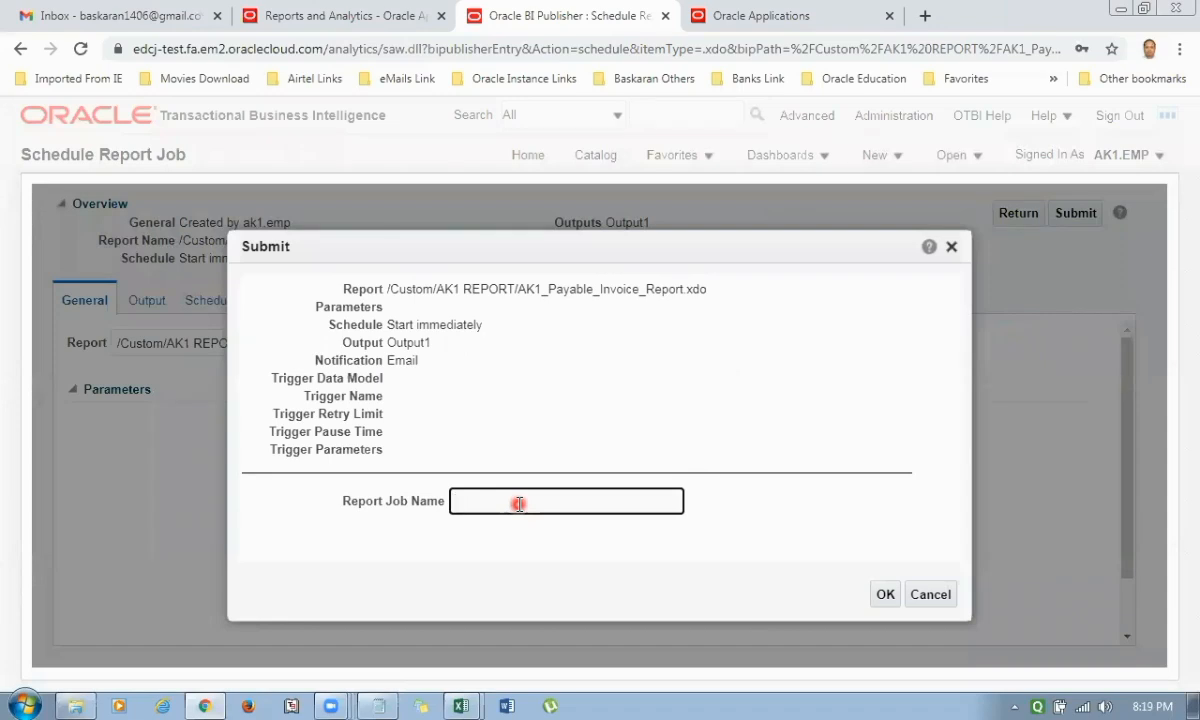
{"action": "type", "text": "AK1 Payable Report"}
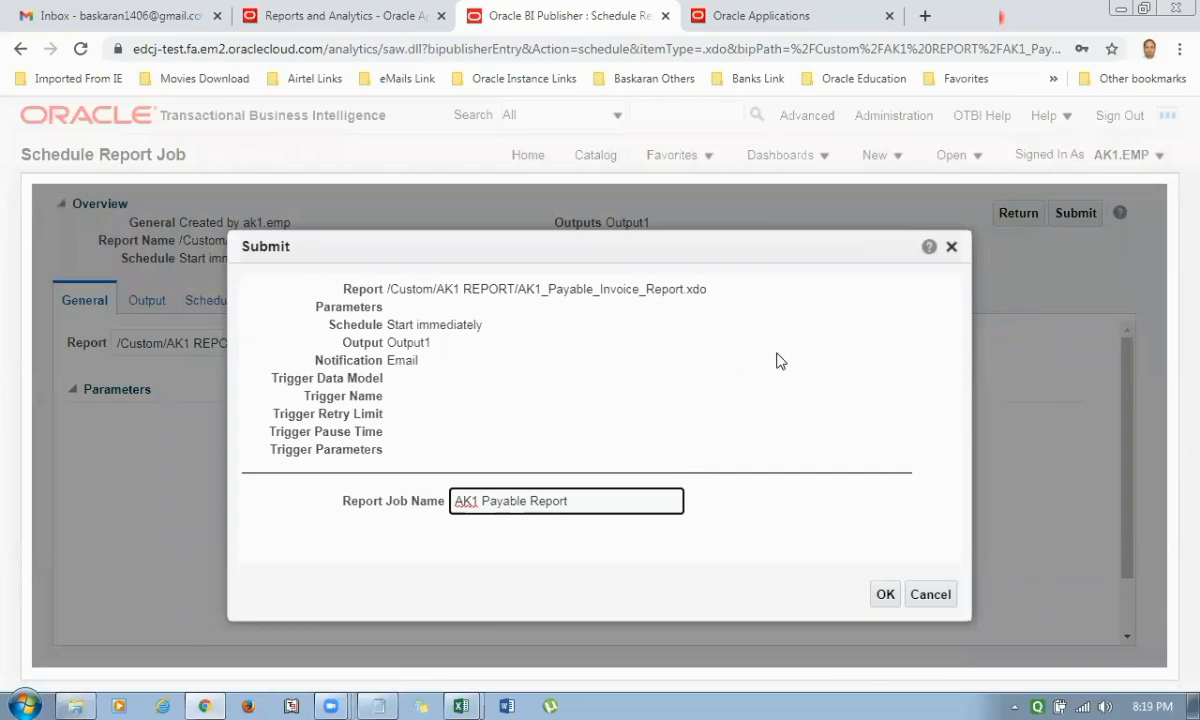
{"action": "left_click", "coordinate": [331, 706]}
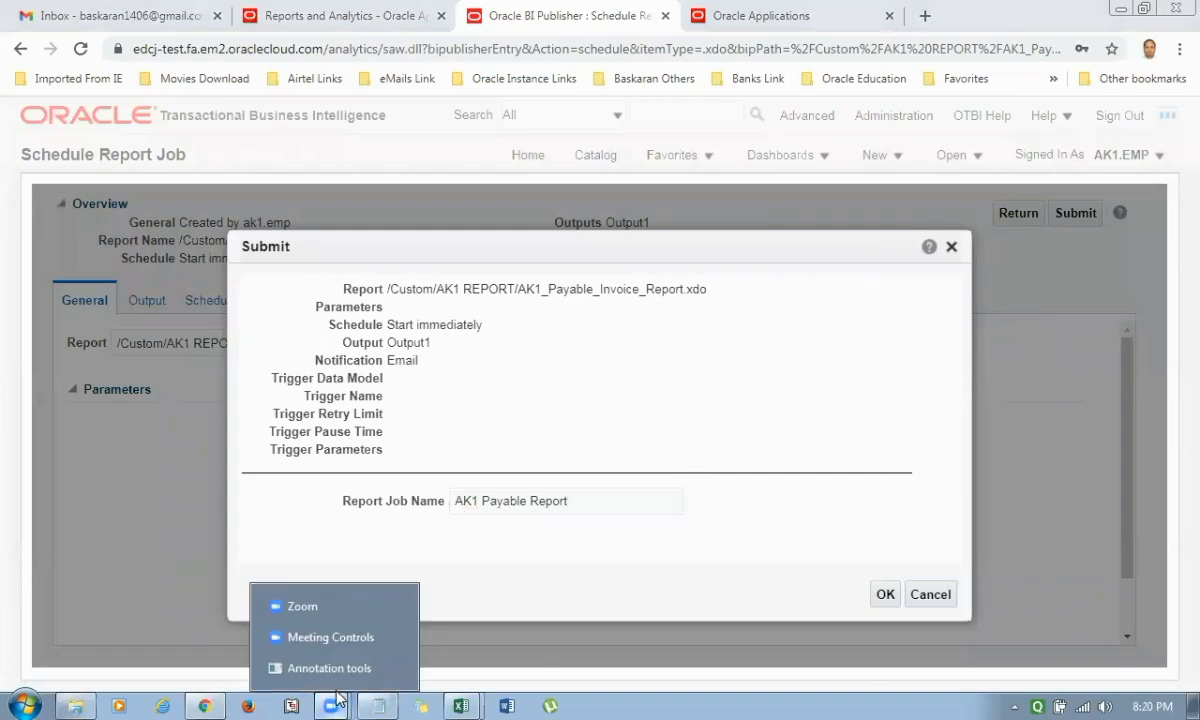
{"action": "left_click", "coordinate": [336, 640]}
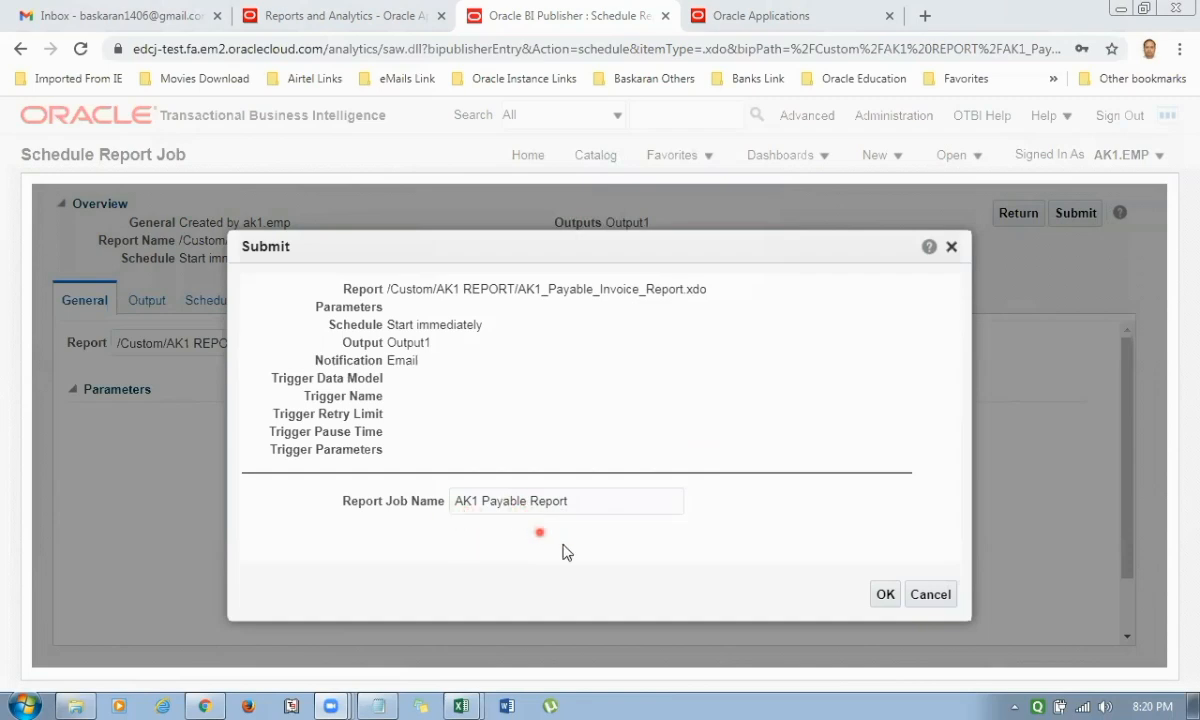
{"action": "left_click", "coordinate": [885, 594]}
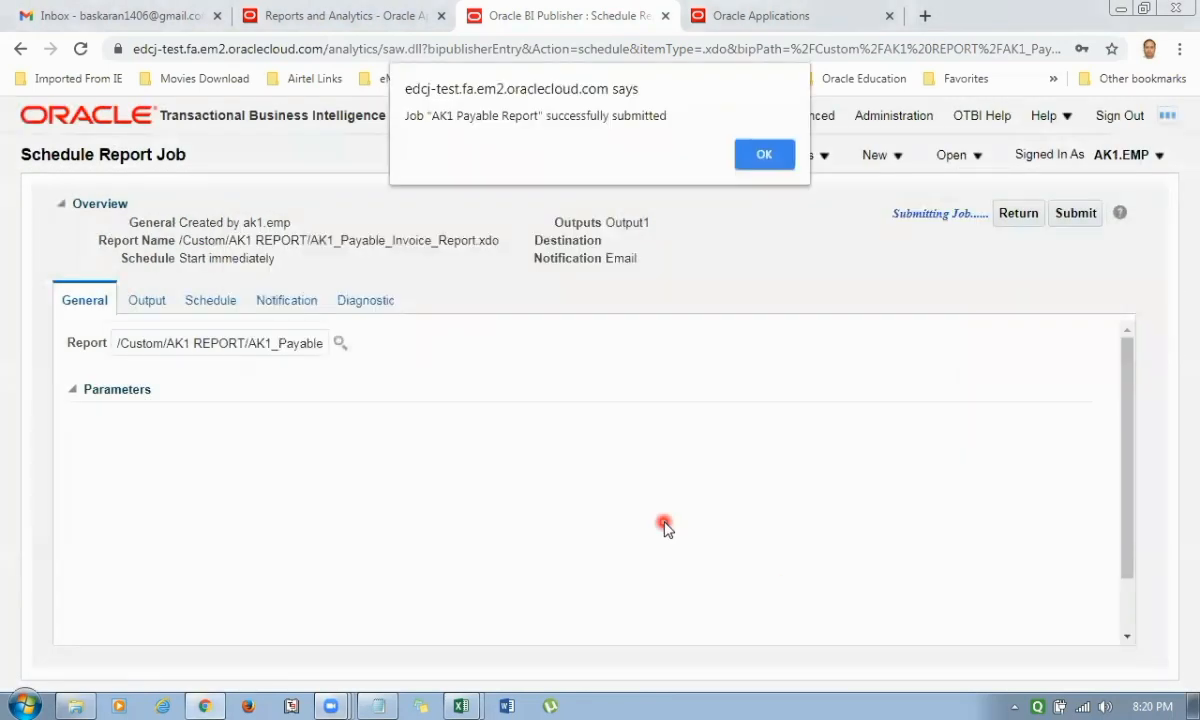
{"action": "left_click", "coordinate": [764, 155]}
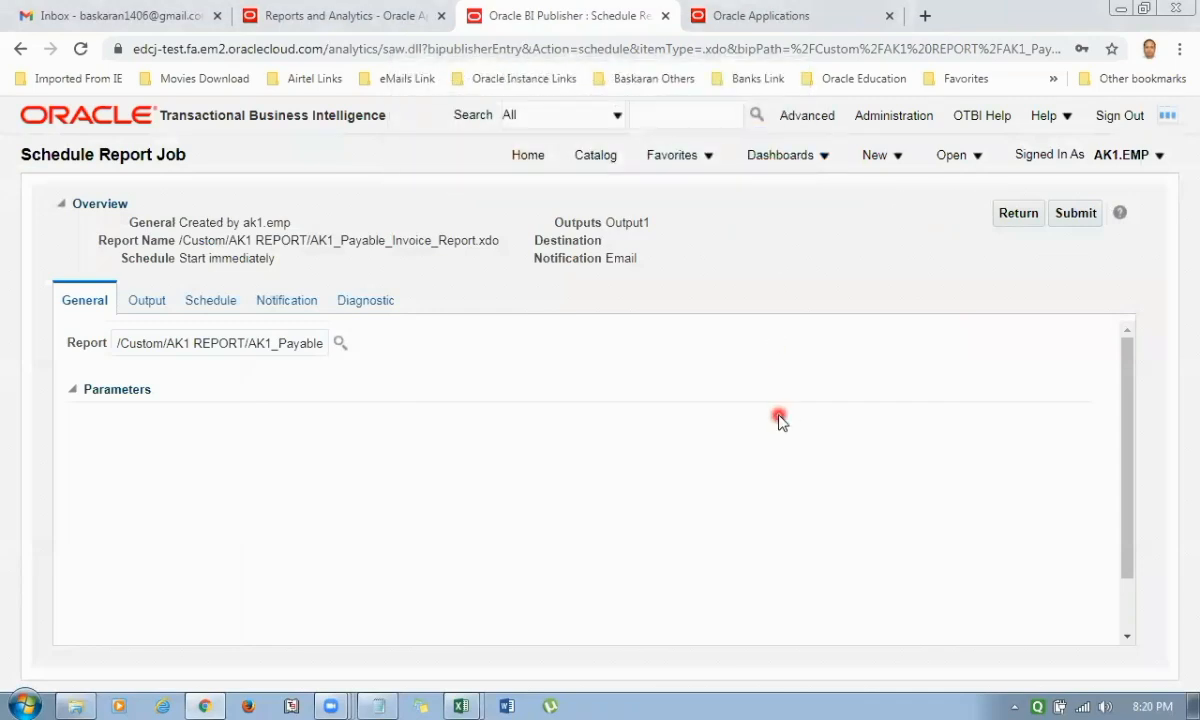
Return to the catalog and check the job history of AK1_Payable_Invoice_Report.
{"action": "left_click", "coordinate": [1018, 215]}
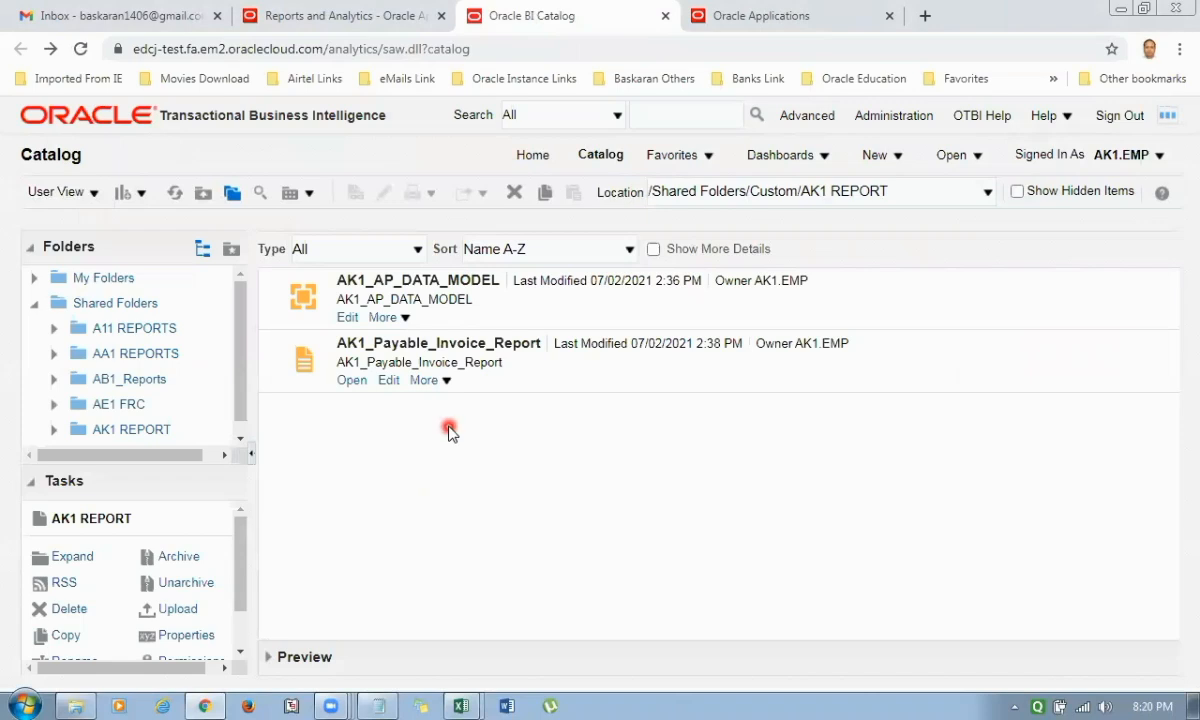
{"action": "left_click", "coordinate": [446, 382]}
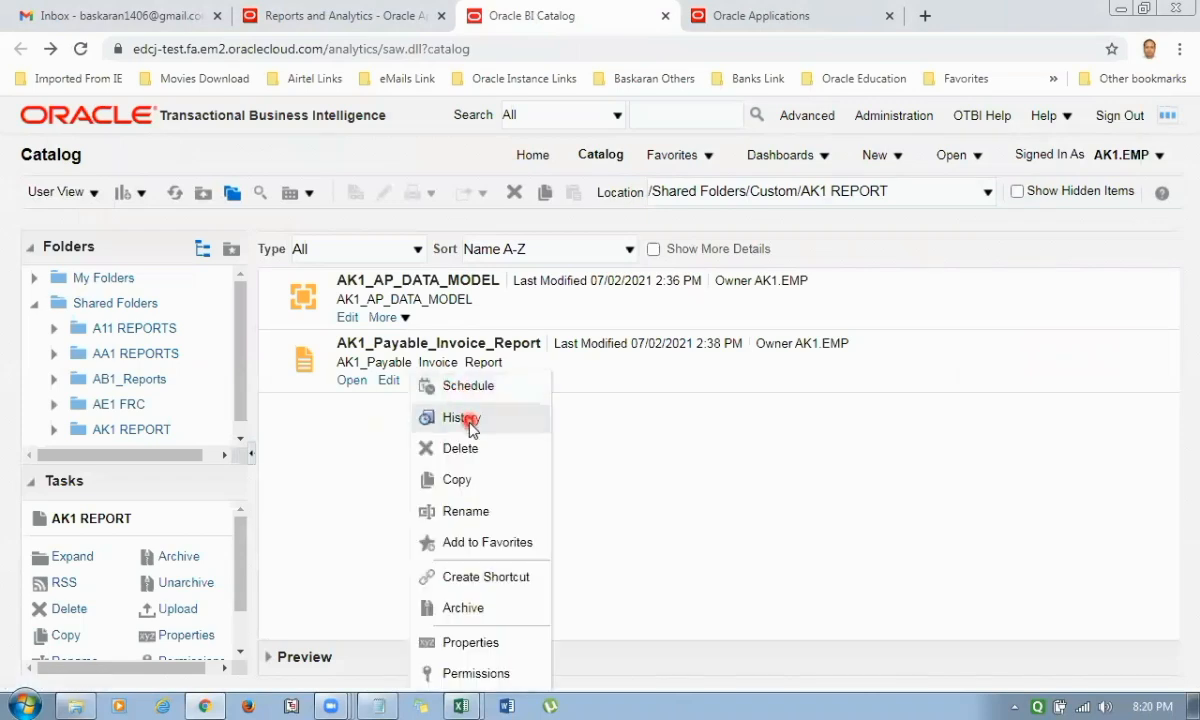
{"action": "left_click", "coordinate": [462, 418]}
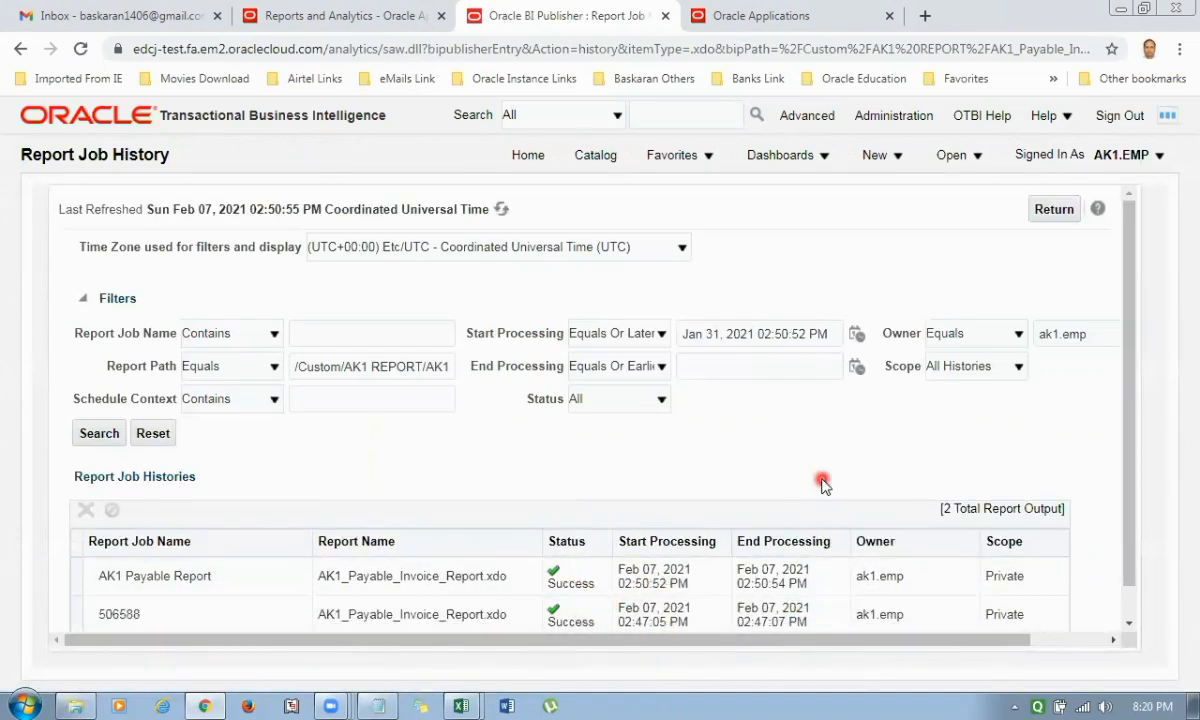
{"action": "scroll", "coordinate": [822, 458], "scroll_direction": "down", "scroll_amount": 1}
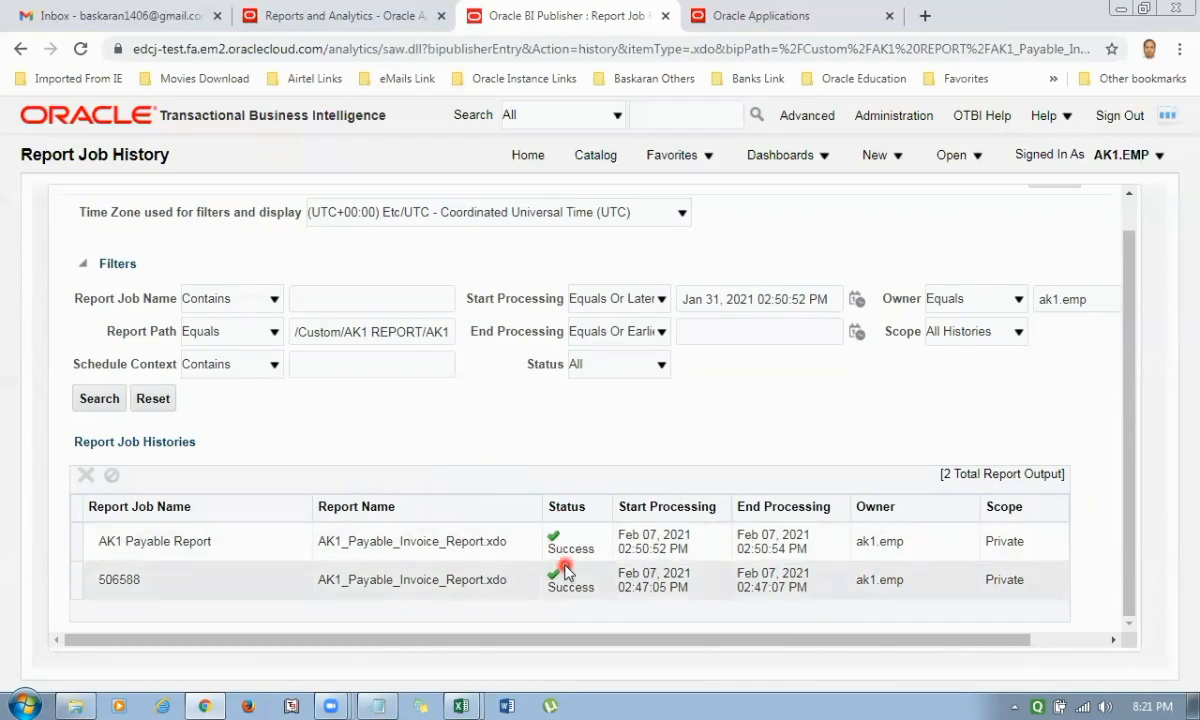
Switch to Gmail, open the BI Publisher notification for AK1 Payable Report and follow its job history link.
{"action": "left_click", "coordinate": [190, 16]}
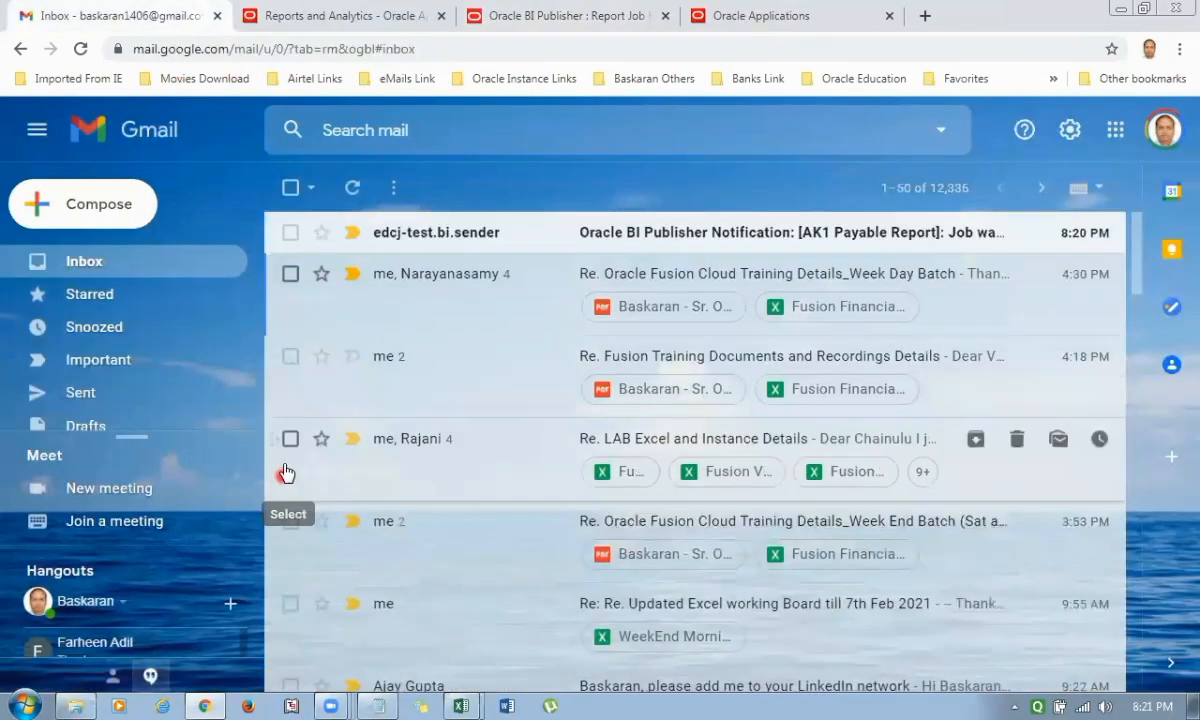
{"action": "left_click", "coordinate": [718, 231]}
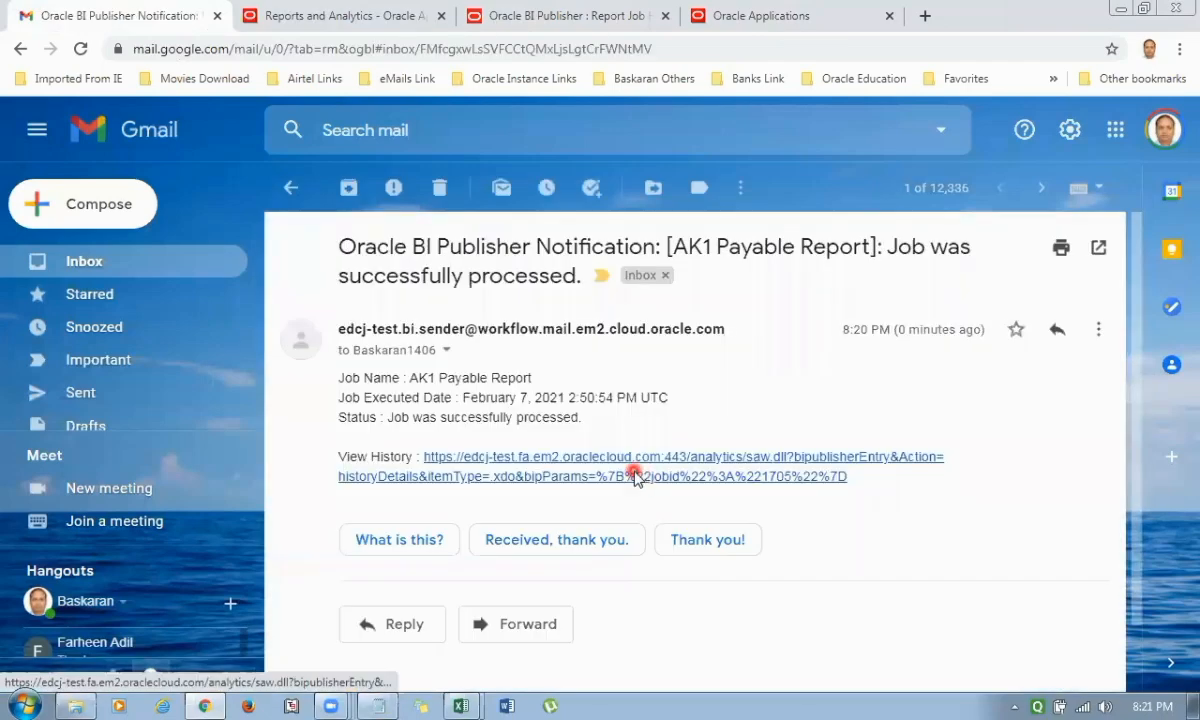
{"action": "left_click", "coordinate": [636, 477]}
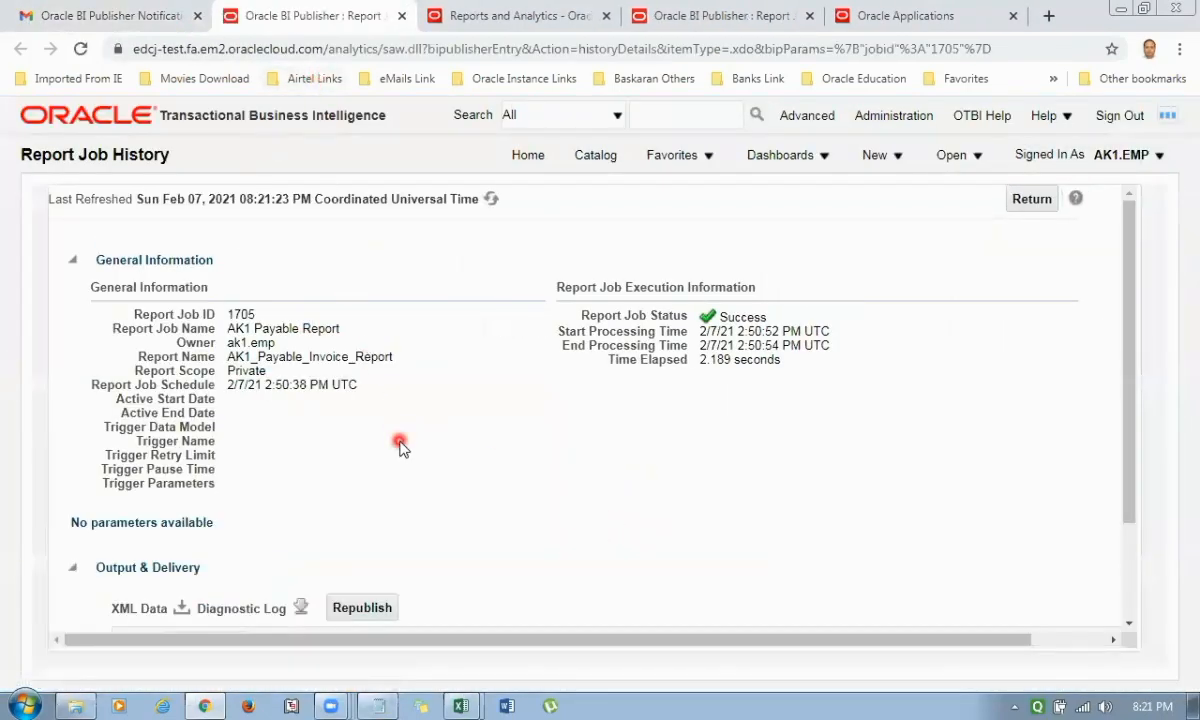
Republish the job's output to view the invoice report, close it and return to the mail inbox.
{"action": "scroll", "coordinate": [399, 453], "scroll_direction": "down", "scroll_amount": 2}
{"action": "scroll", "coordinate": [415, 460], "scroll_direction": "down", "scroll_amount": 1}
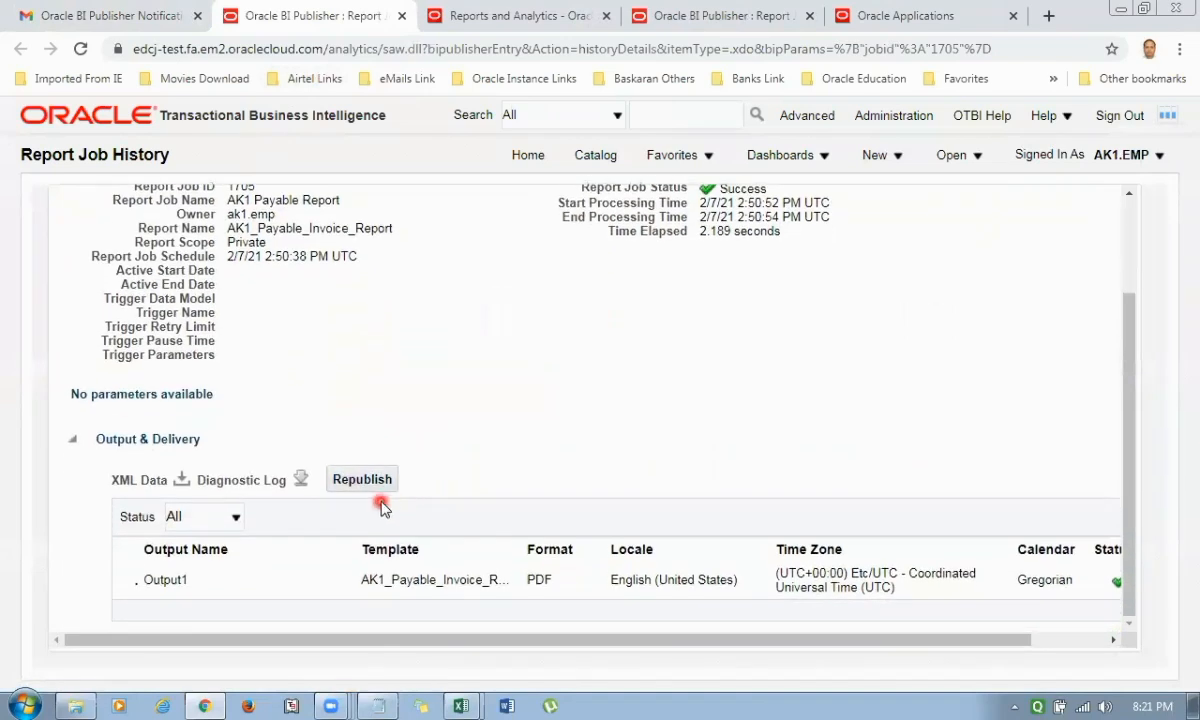
{"action": "left_click", "coordinate": [369, 484]}
{"action": "left_click", "coordinate": [369, 482]}
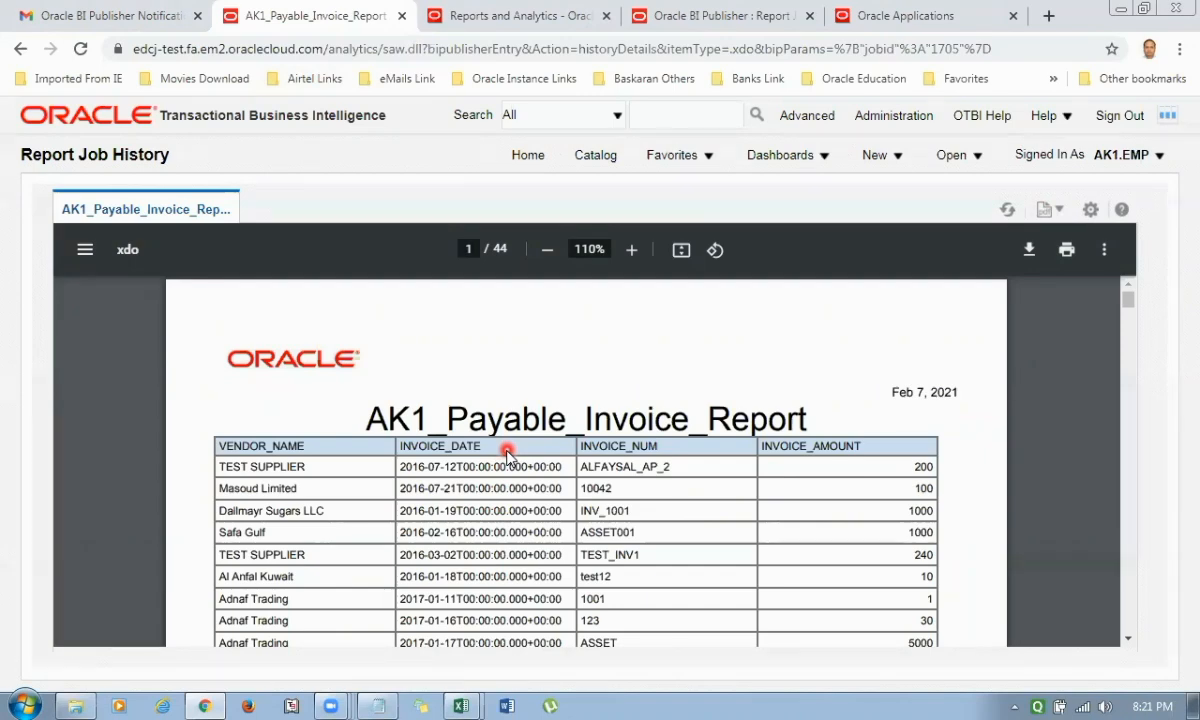
{"action": "key", "text": "ctrl+w"}
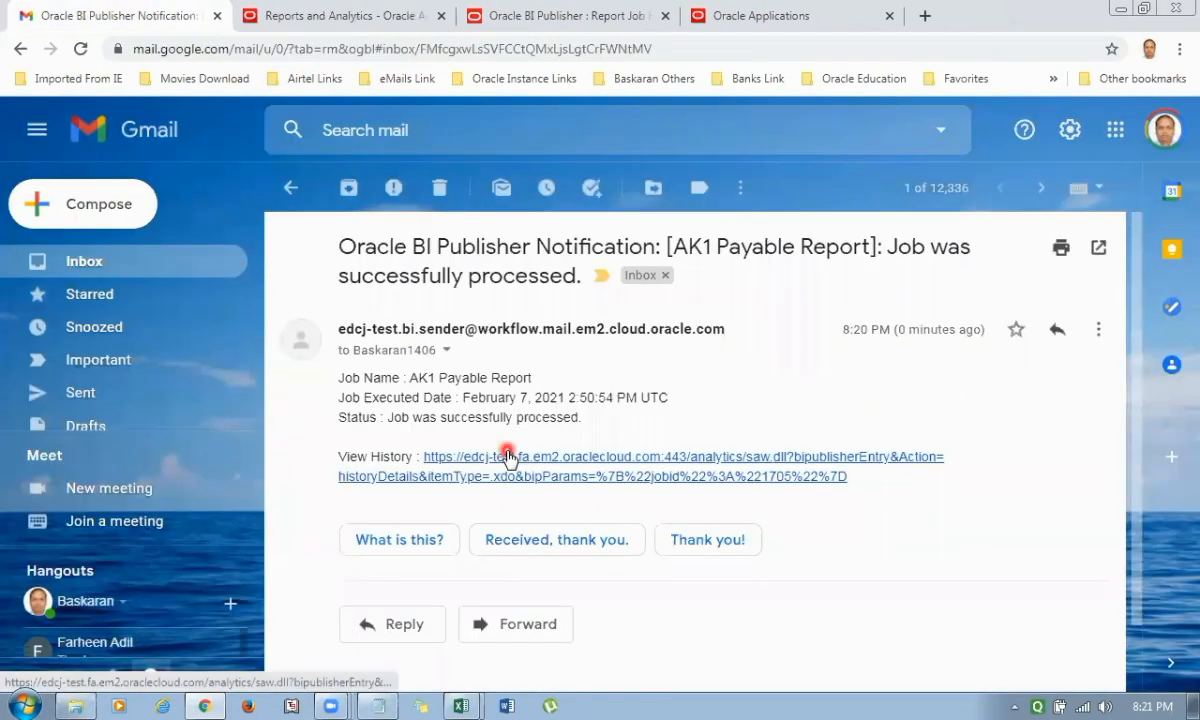
{"action": "left_click", "coordinate": [80, 262]}
Look through the Tools group on the home page of the other Oracle Applications instance.
{"action": "left_click", "coordinate": [350, 17]}
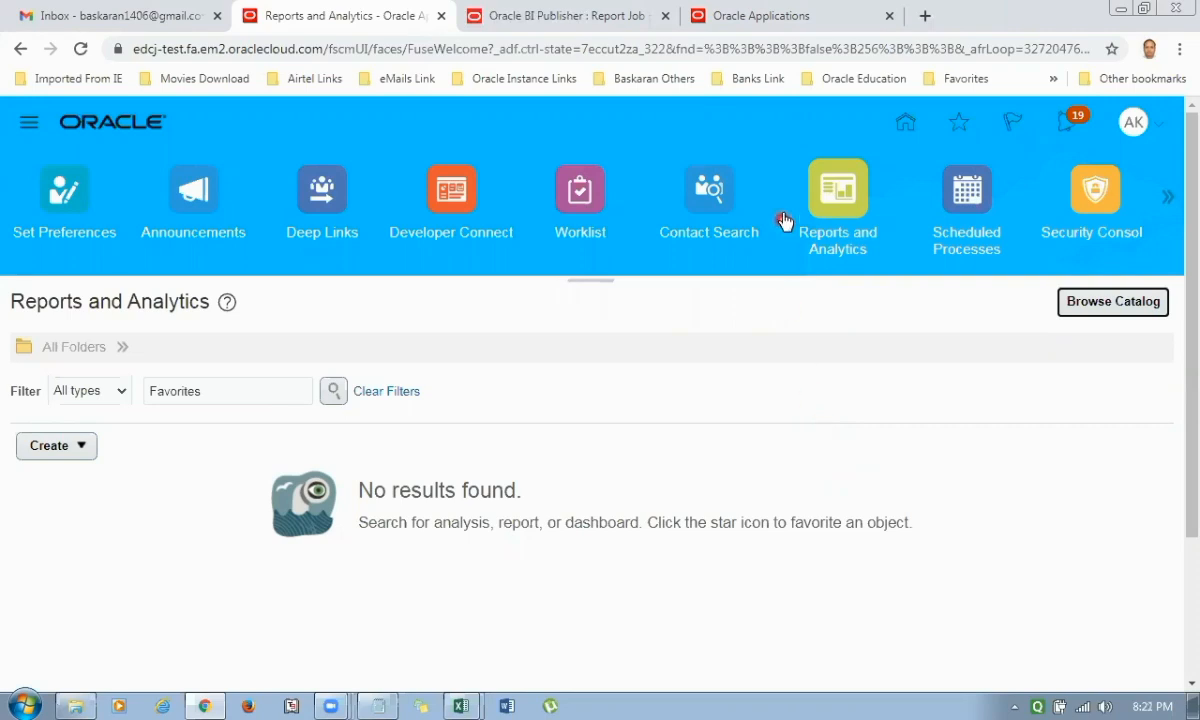
{"action": "left_click", "coordinate": [775, 18]}
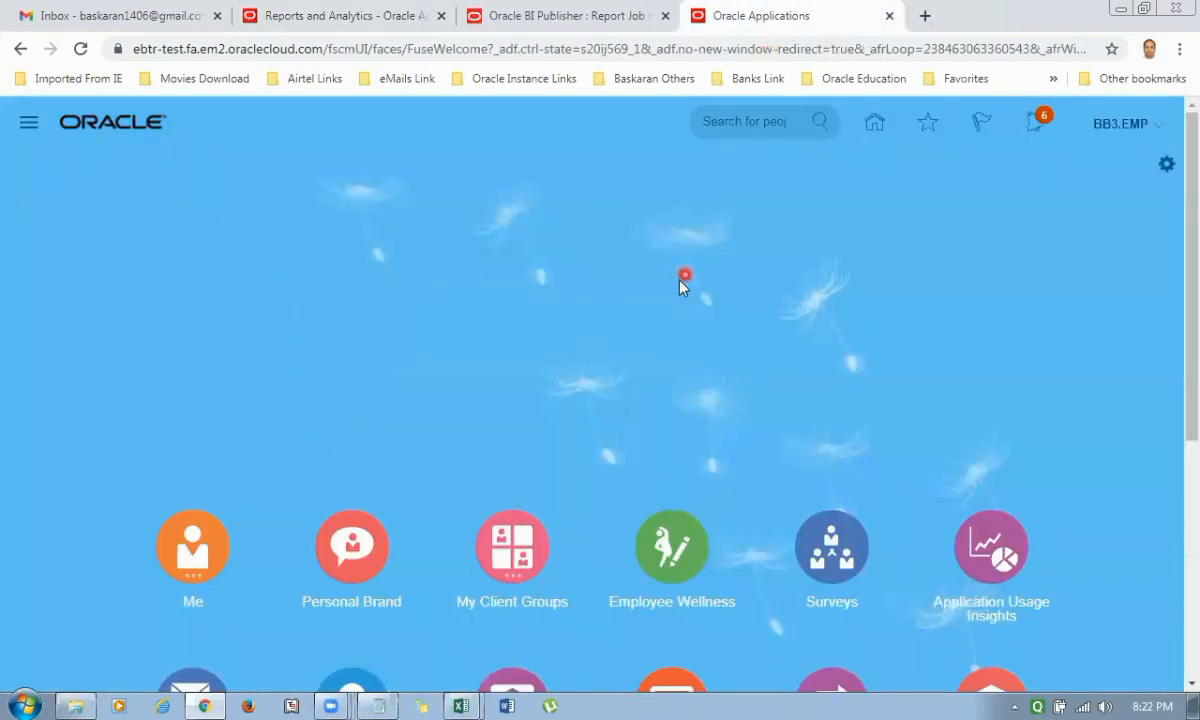
{"action": "scroll", "coordinate": [695, 464], "scroll_direction": "down", "scroll_amount": 3}
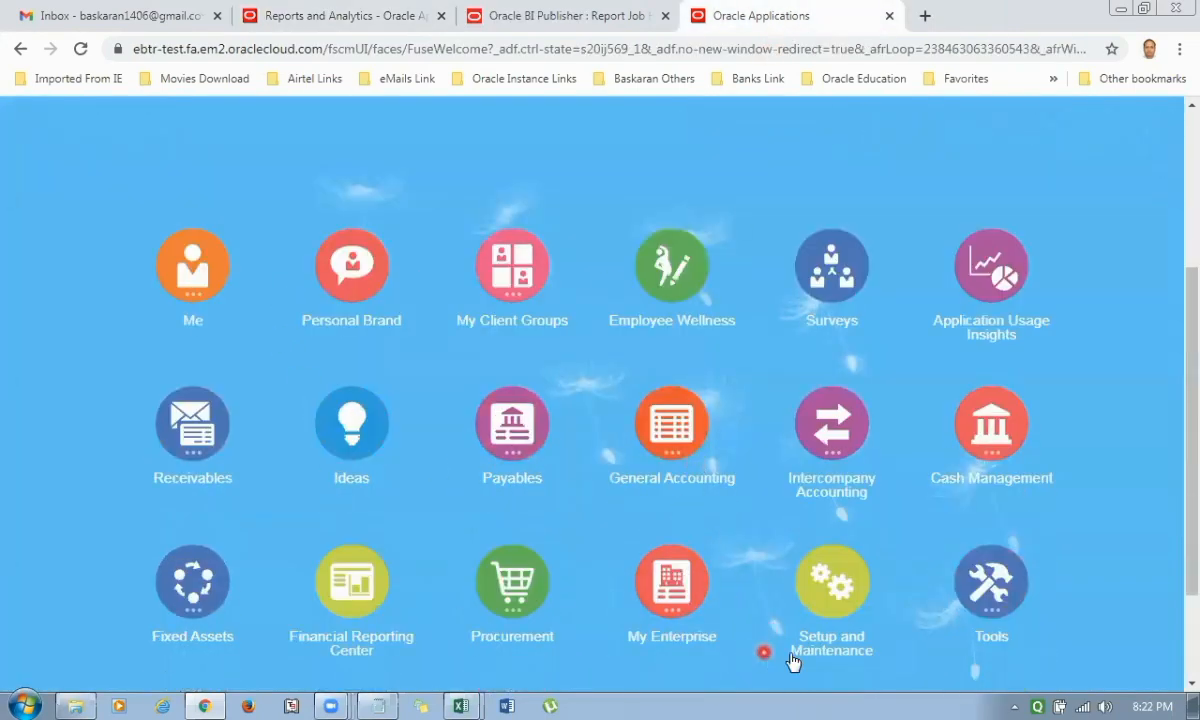
{"action": "scroll", "coordinate": [775, 605], "scroll_direction": "down", "scroll_amount": 4}
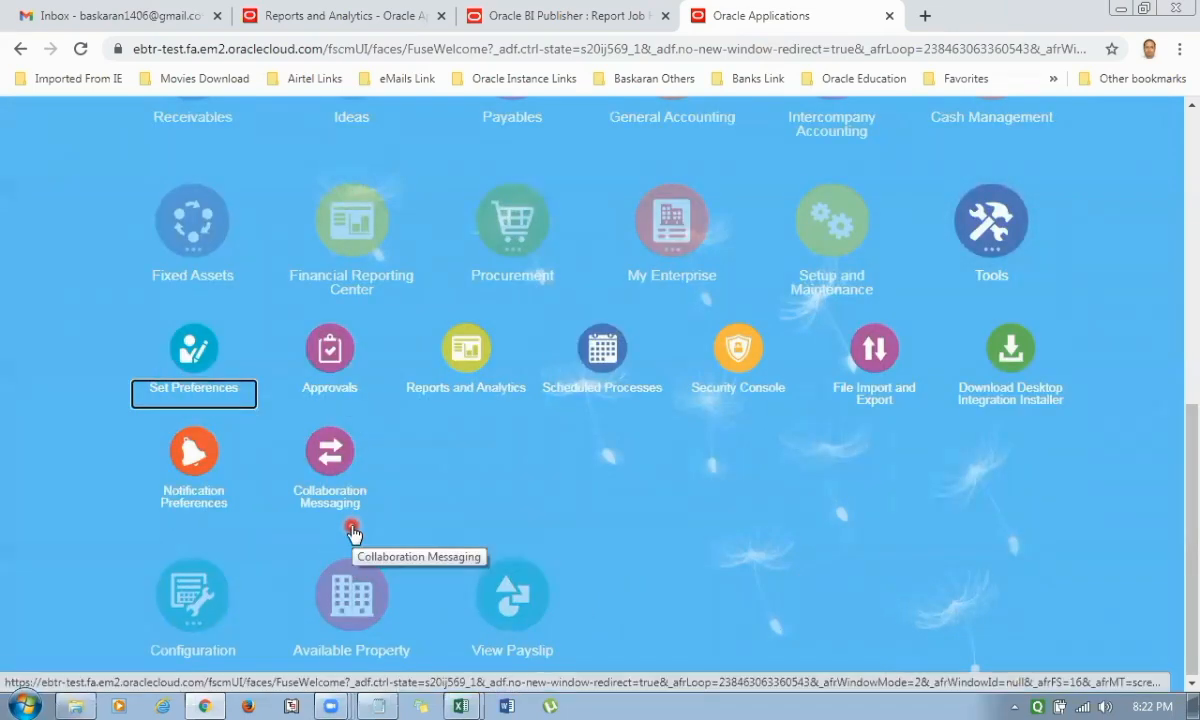
Close the report job history page and browse the BI catalog again from Reports and Analytics.
{"action": "left_click", "coordinate": [335, 16]}
{"action": "left_click", "coordinate": [535, 22]}
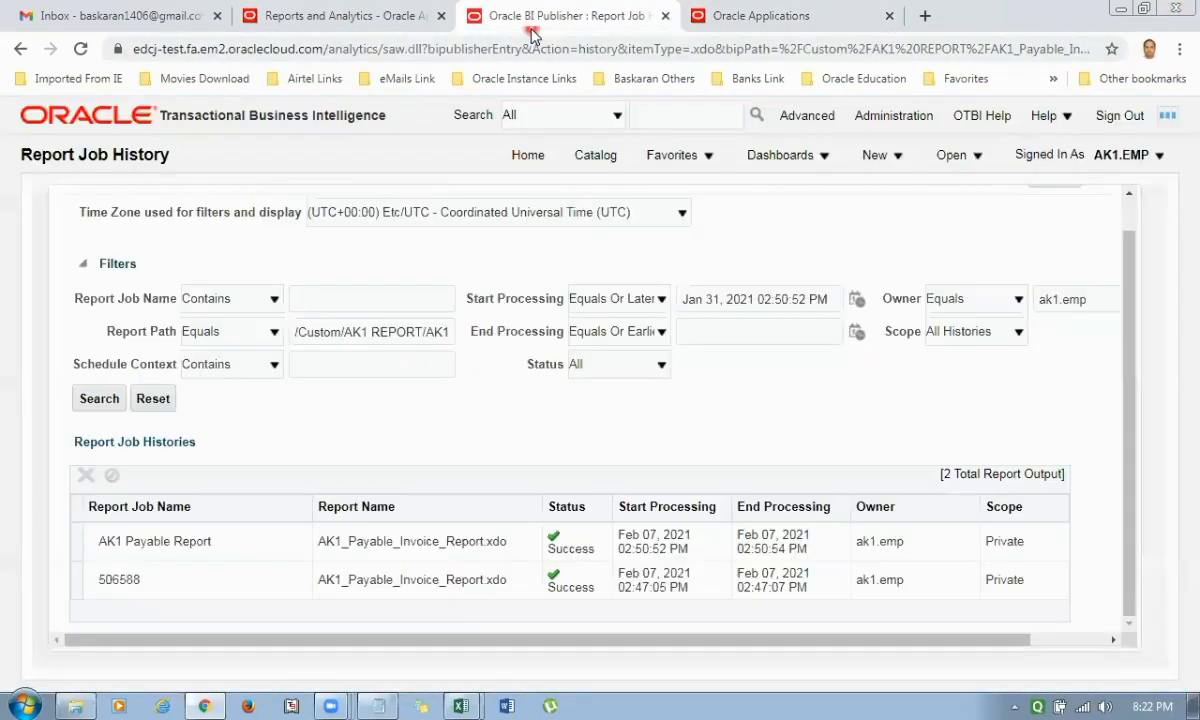
{"action": "scroll", "coordinate": [680, 520], "scroll_direction": "up", "scroll_amount": 1}
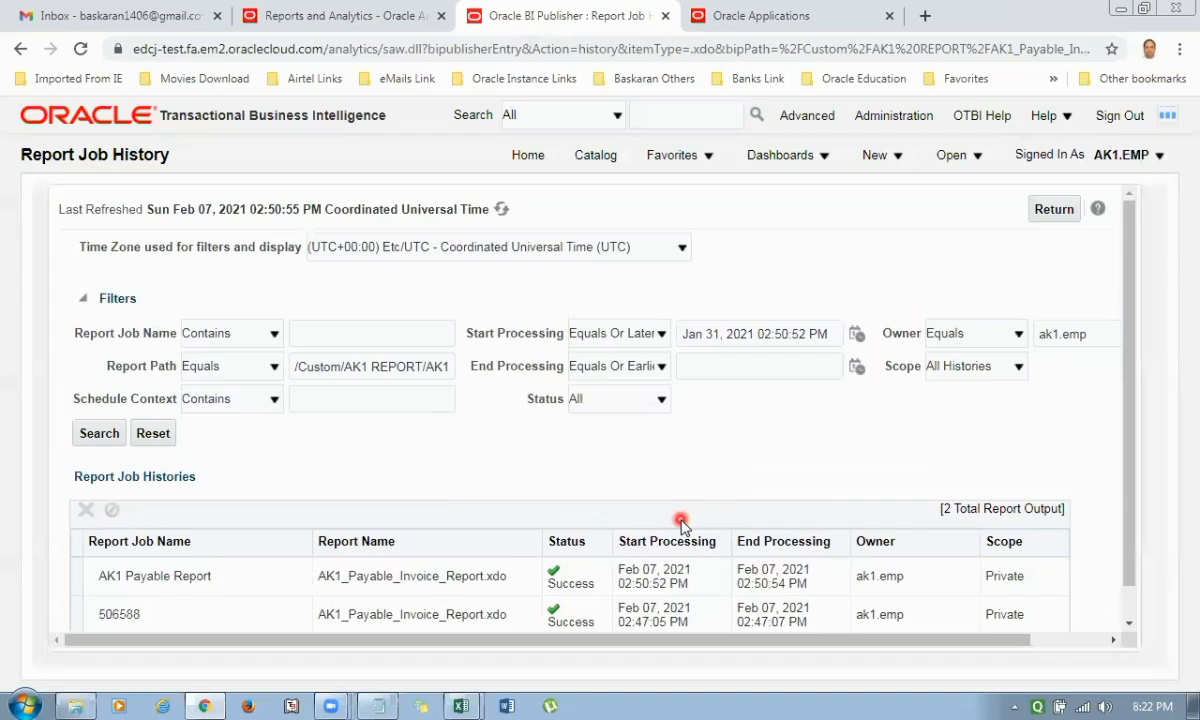
{"action": "key", "text": "ctrl+w"}
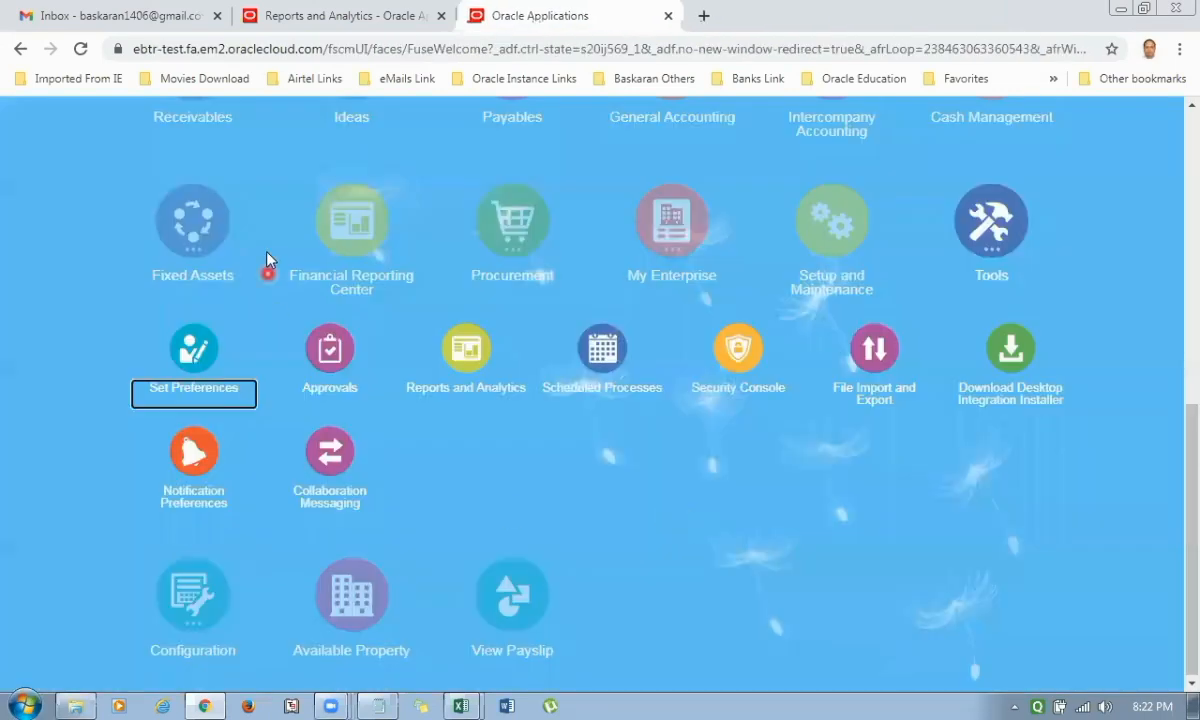
{"action": "left_click", "coordinate": [350, 30]}
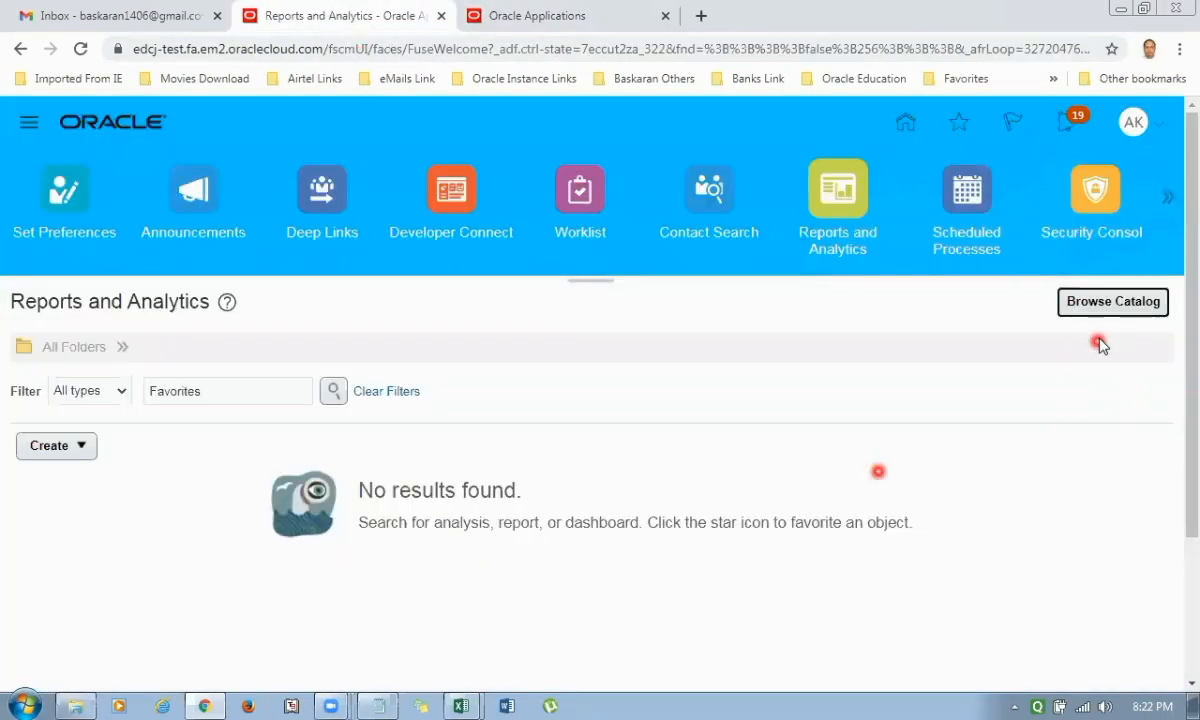
{"action": "left_click", "coordinate": [1083, 310]}
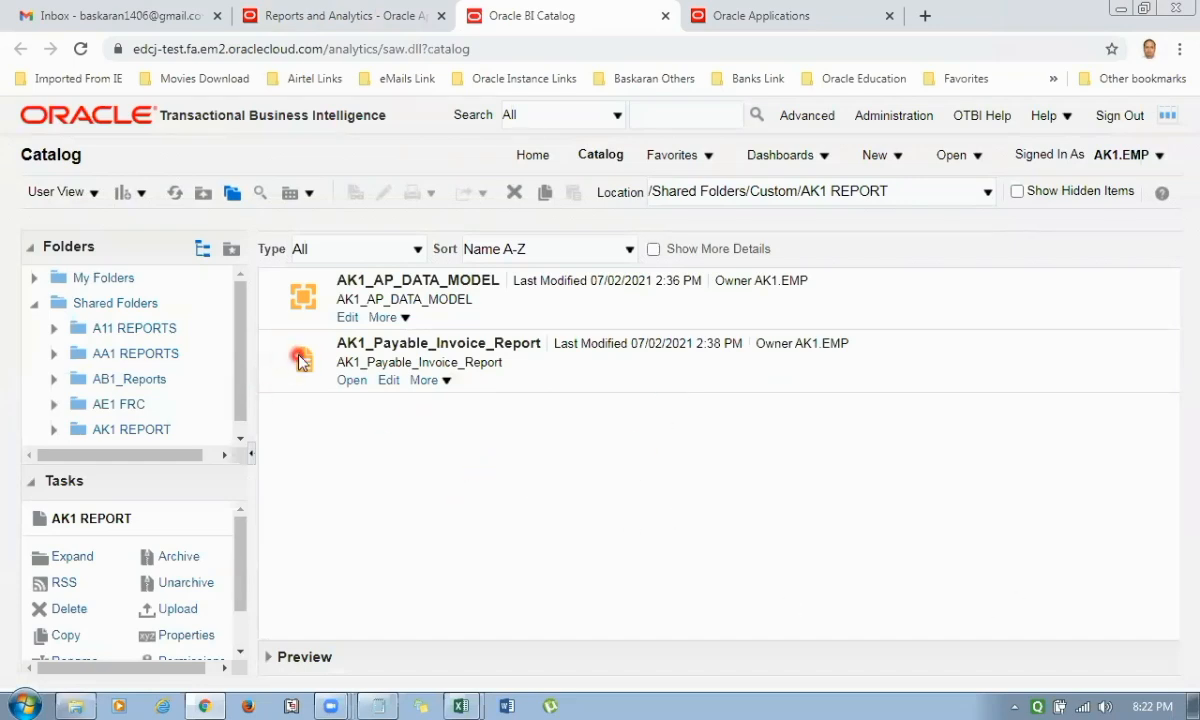
Archive AK1_Payable_Invoice_Report from the AK1 REPORT folder with Keep Permissions and Keep Timestamps enabled.
{"action": "left_click", "coordinate": [524, 344]}
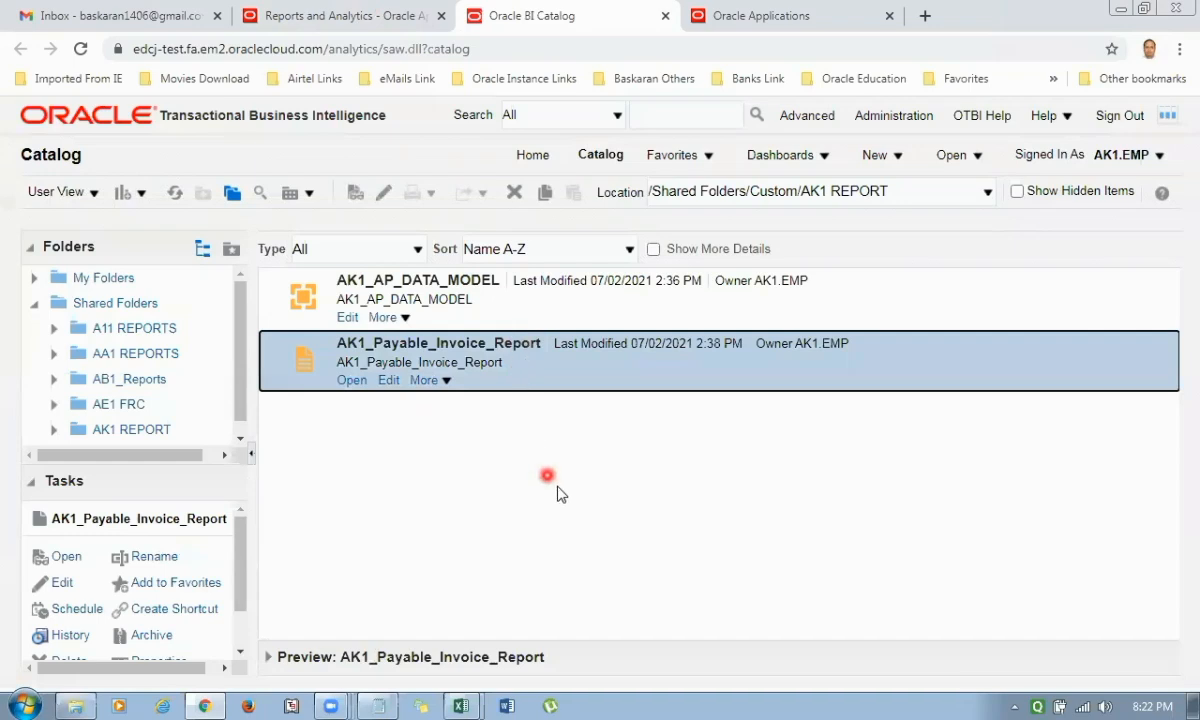
{"action": "left_click", "coordinate": [153, 638]}
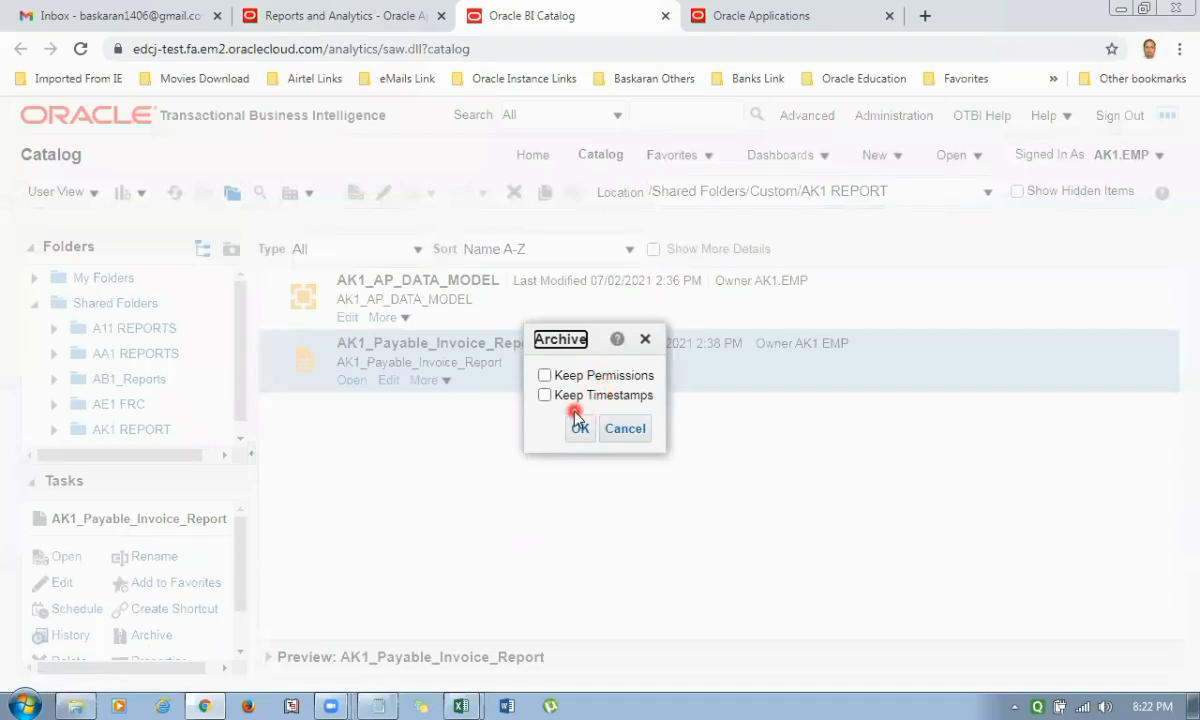
{"action": "left_click", "coordinate": [545, 376]}
{"action": "left_click", "coordinate": [545, 378]}
{"action": "left_click", "coordinate": [546, 395]}
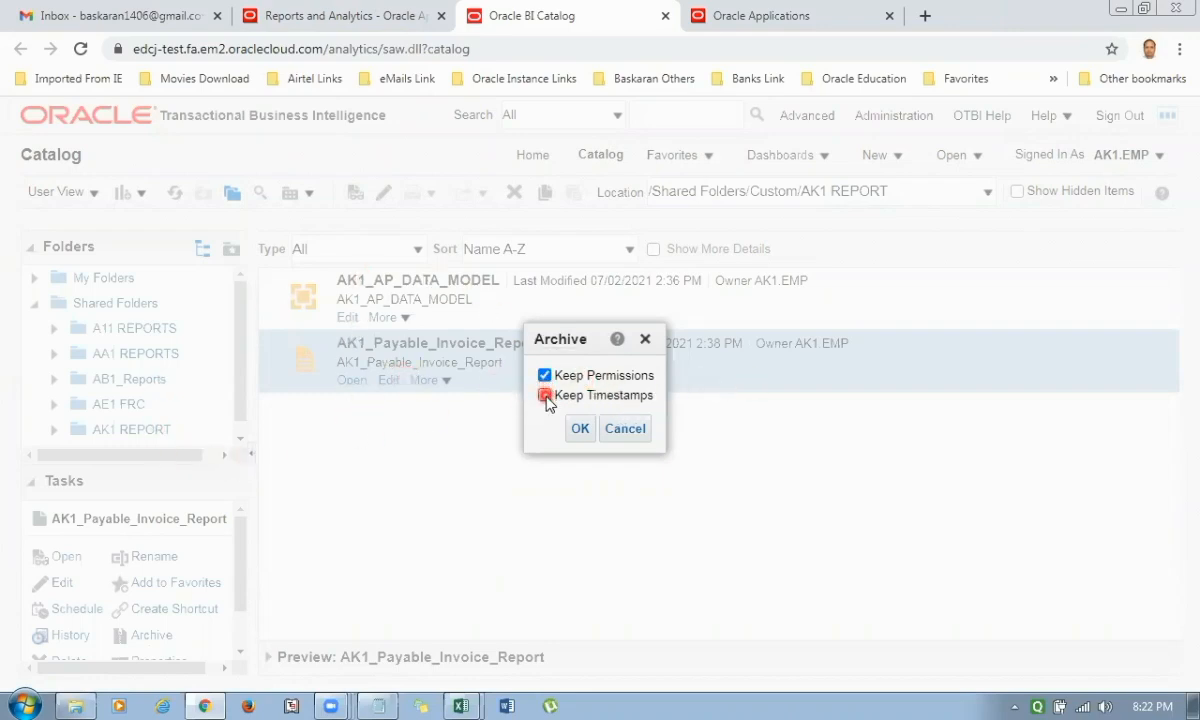
{"action": "left_click", "coordinate": [546, 377]}
{"action": "left_click", "coordinate": [546, 395]}
{"action": "left_click", "coordinate": [547, 379]}
{"action": "left_click", "coordinate": [545, 395]}
{"action": "left_click", "coordinate": [578, 428]}
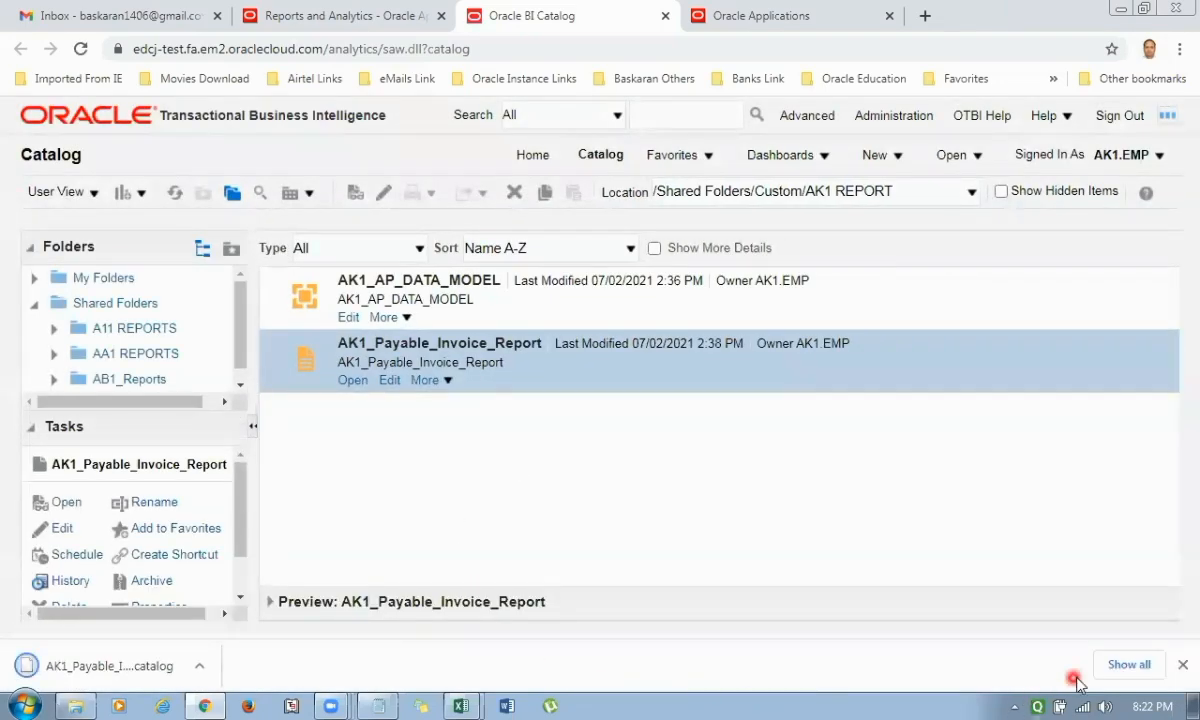
Locate the downloaded AK1_Payable_Invoice_Report.xdo.catalog file in the Downloads folder and minimize the folder window.
{"action": "left_click", "coordinate": [1103, 662]}
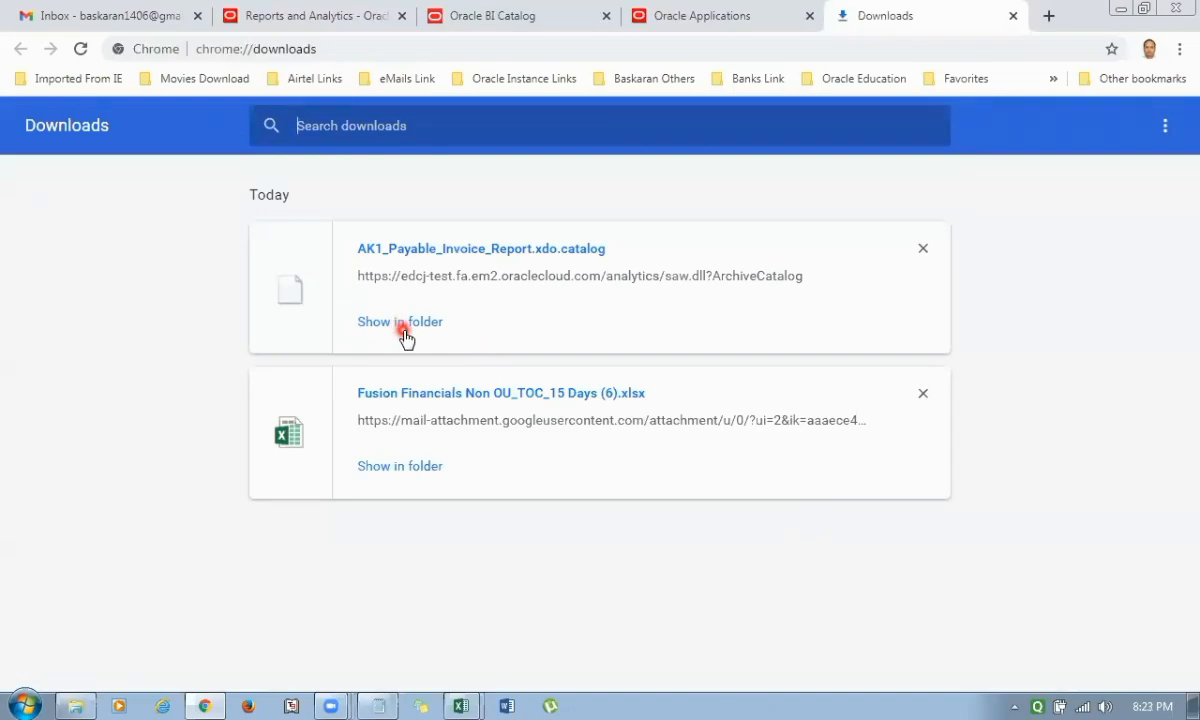
{"action": "left_click", "coordinate": [402, 330]}
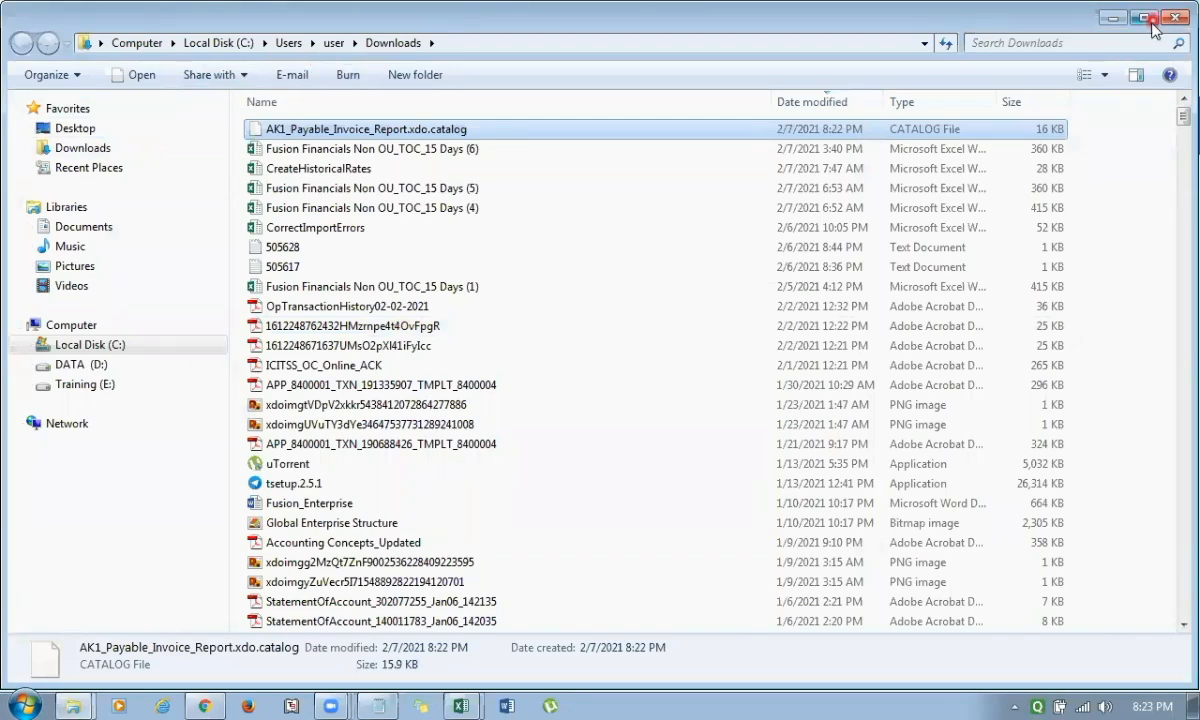
{"action": "left_click", "coordinate": [1114, 19]}
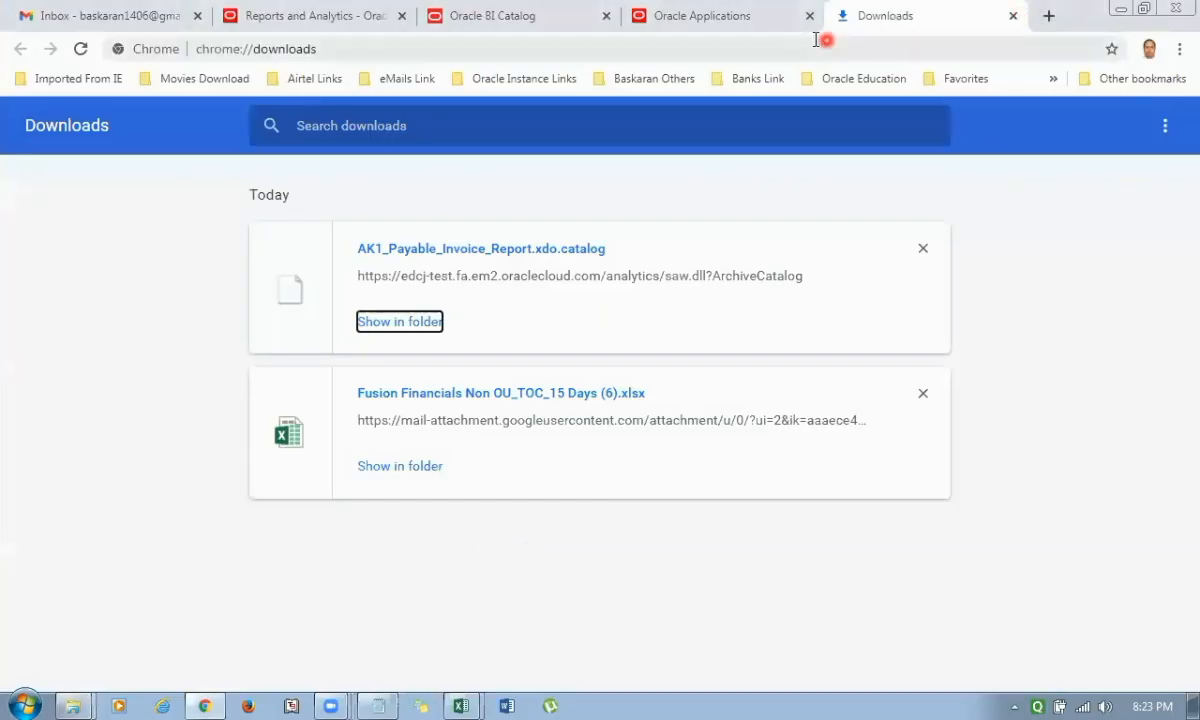
Switch to the other Oracle Applications instance and browse its BI catalog from Reports and Analytics.
{"action": "left_click", "coordinate": [753, 30]}
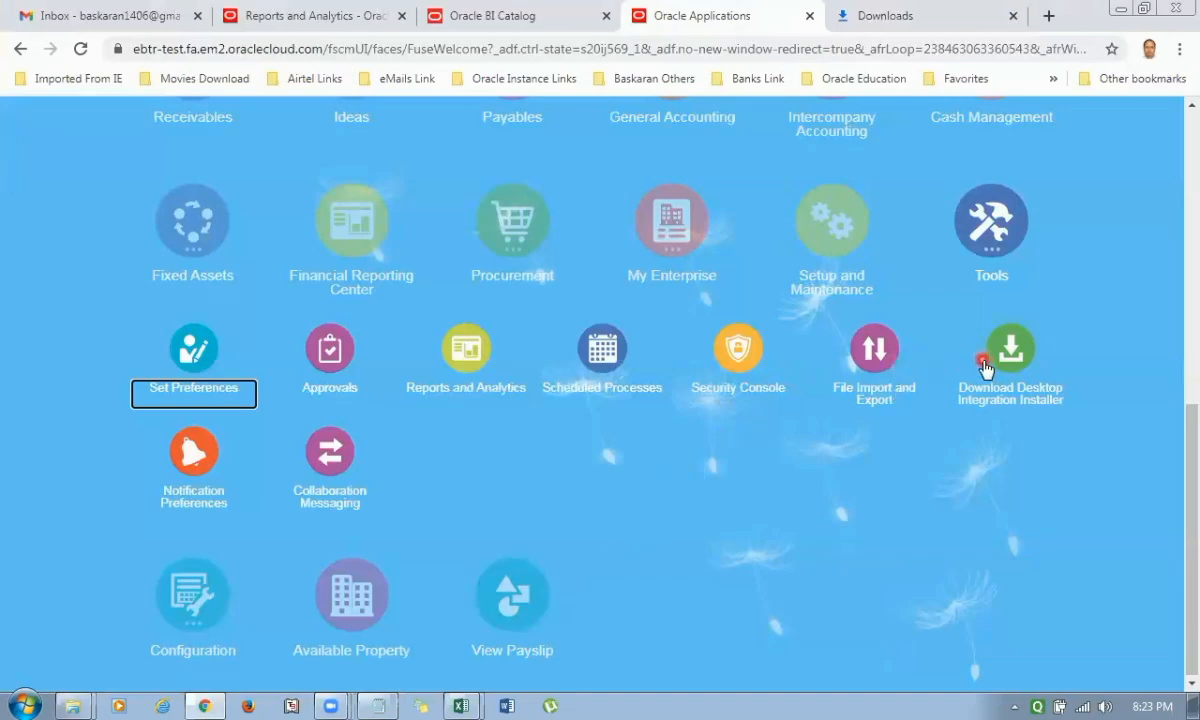
{"action": "left_click", "coordinate": [468, 361]}
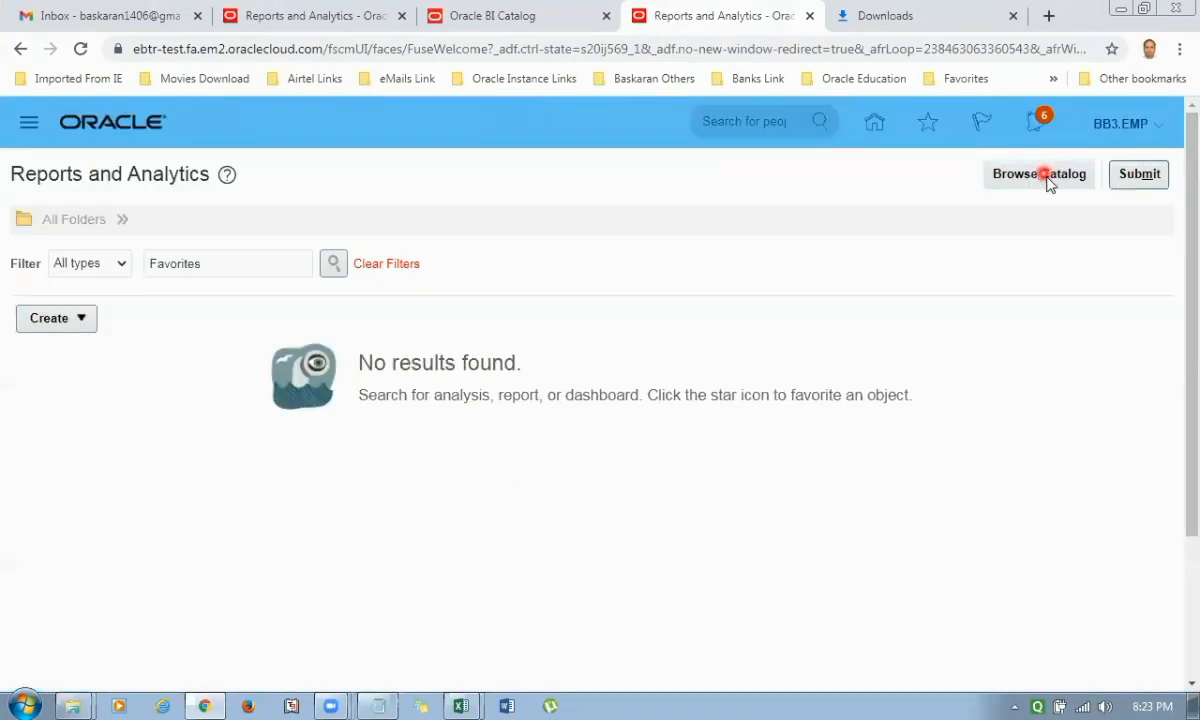
{"action": "left_click", "coordinate": [1040, 177]}
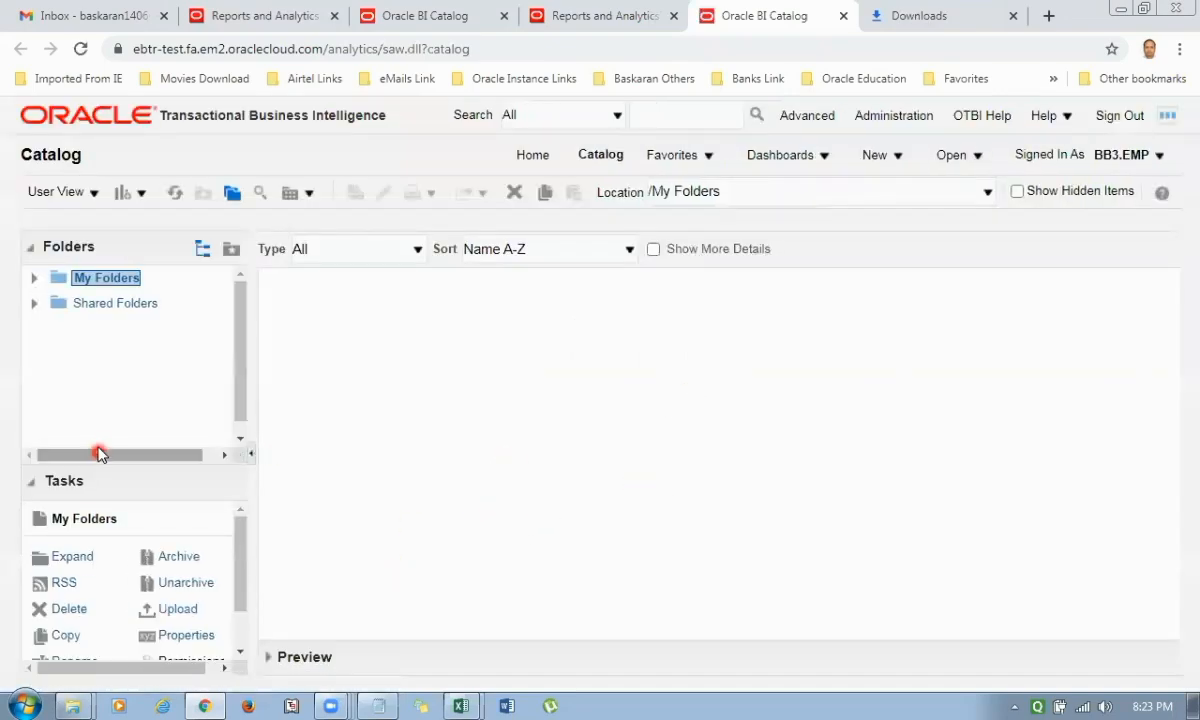
Expand Shared Folders in the catalog and show the contents of the BB1 REPORTs folder.
{"action": "left_click", "coordinate": [90, 303]}
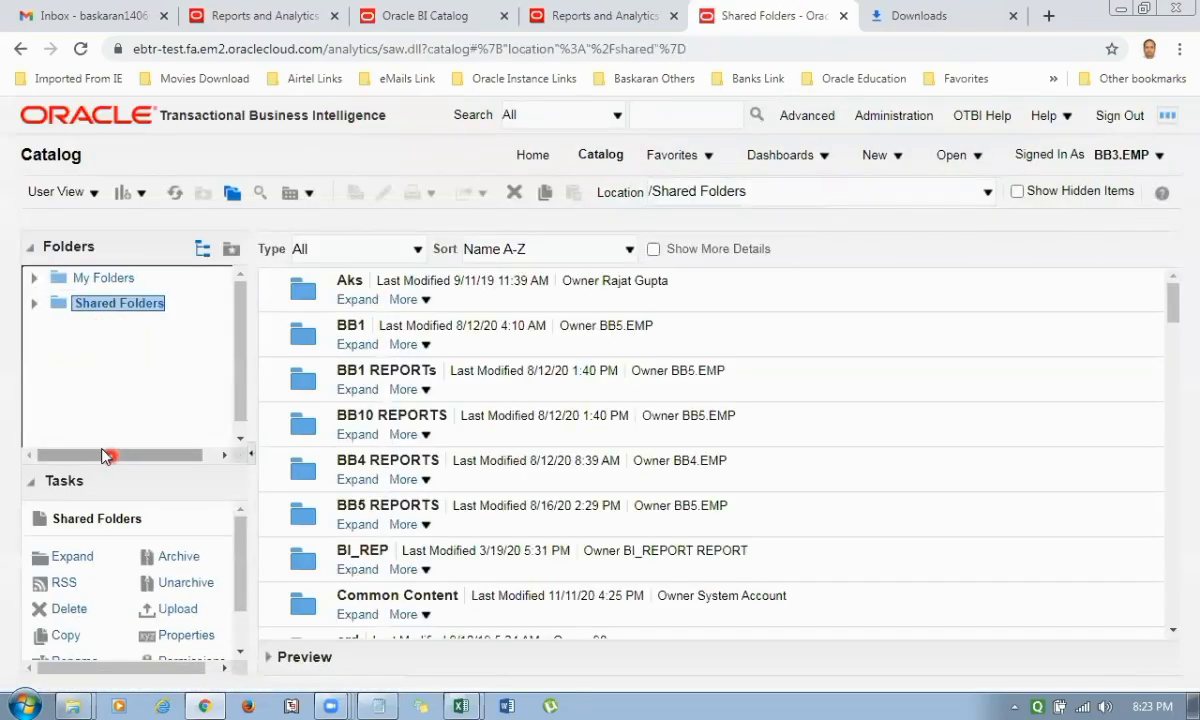
{"action": "left_click", "coordinate": [33, 303]}
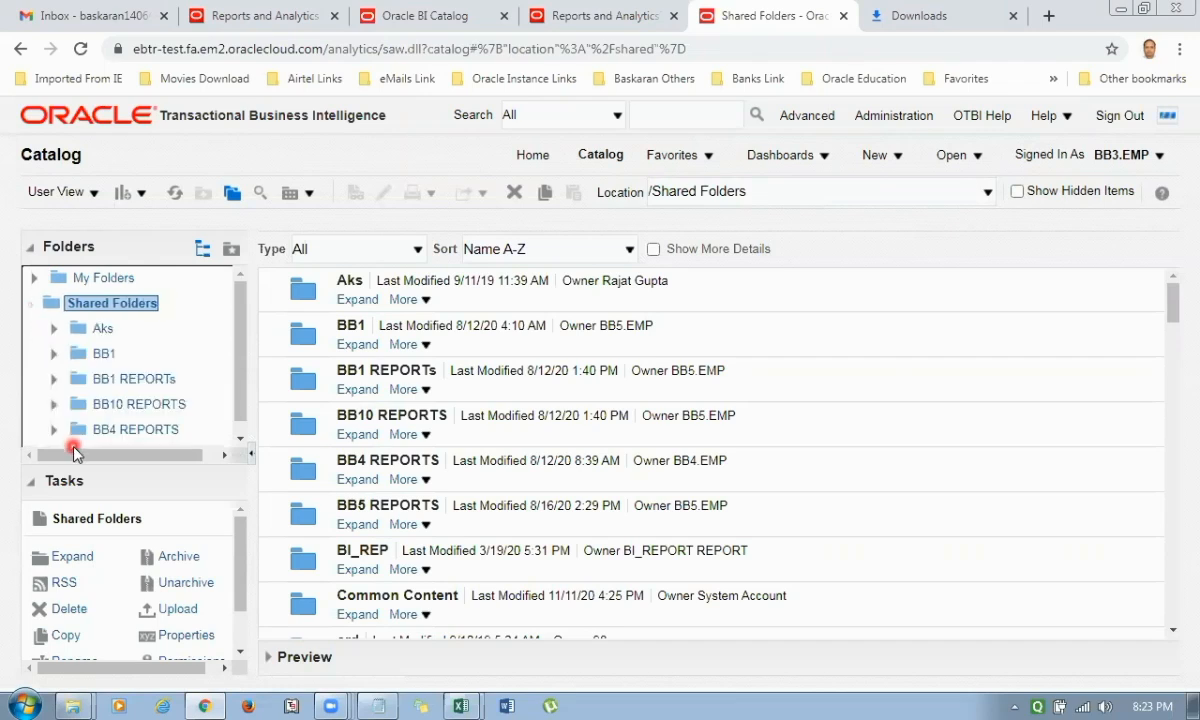
{"action": "left_click", "coordinate": [125, 380]}
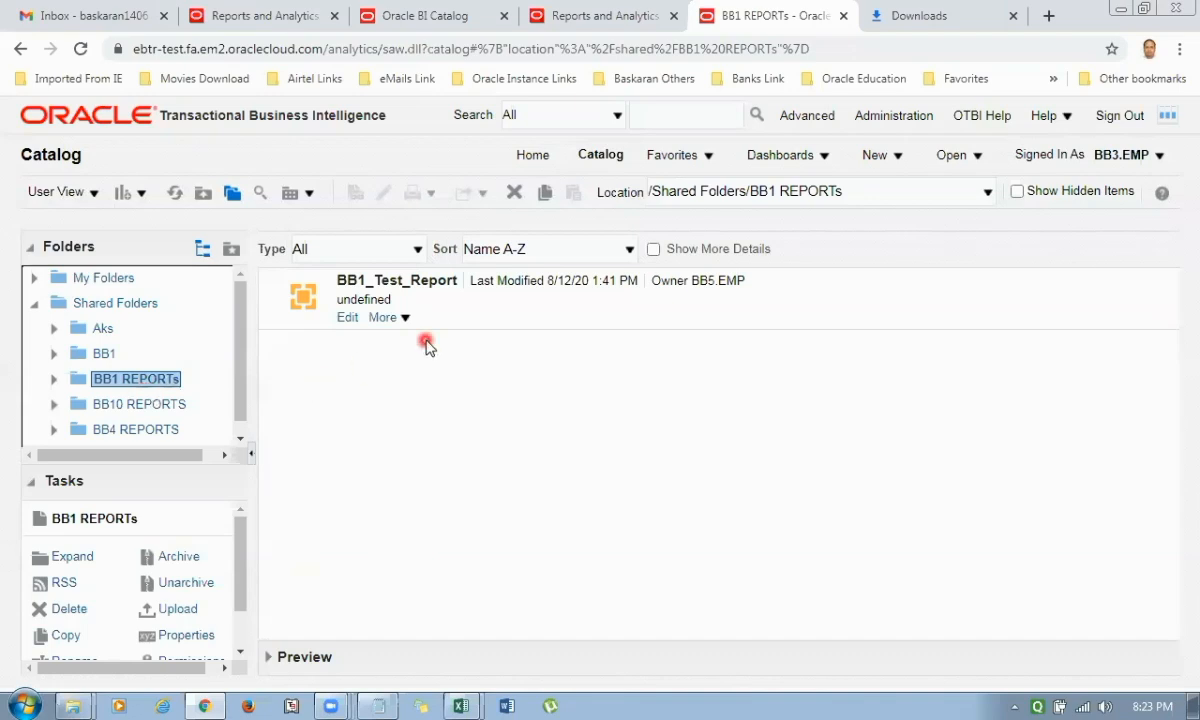
{"action": "right_click", "coordinate": [424, 384]}
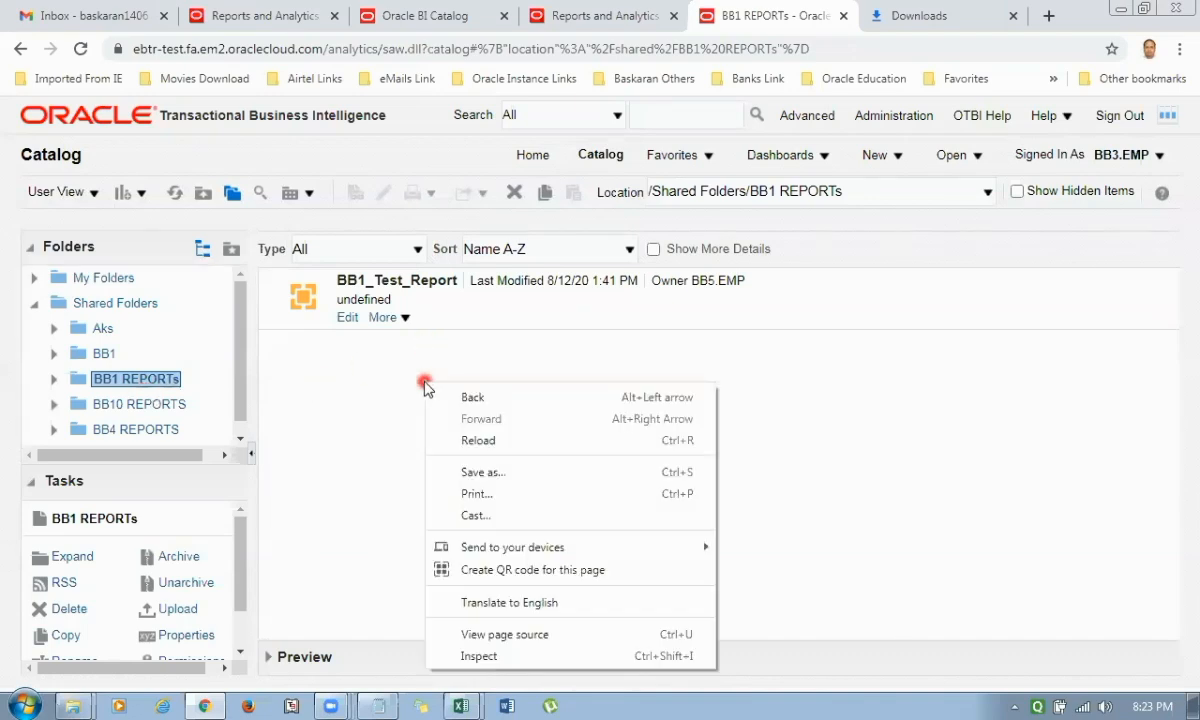
{"action": "left_click", "coordinate": [390, 384]}
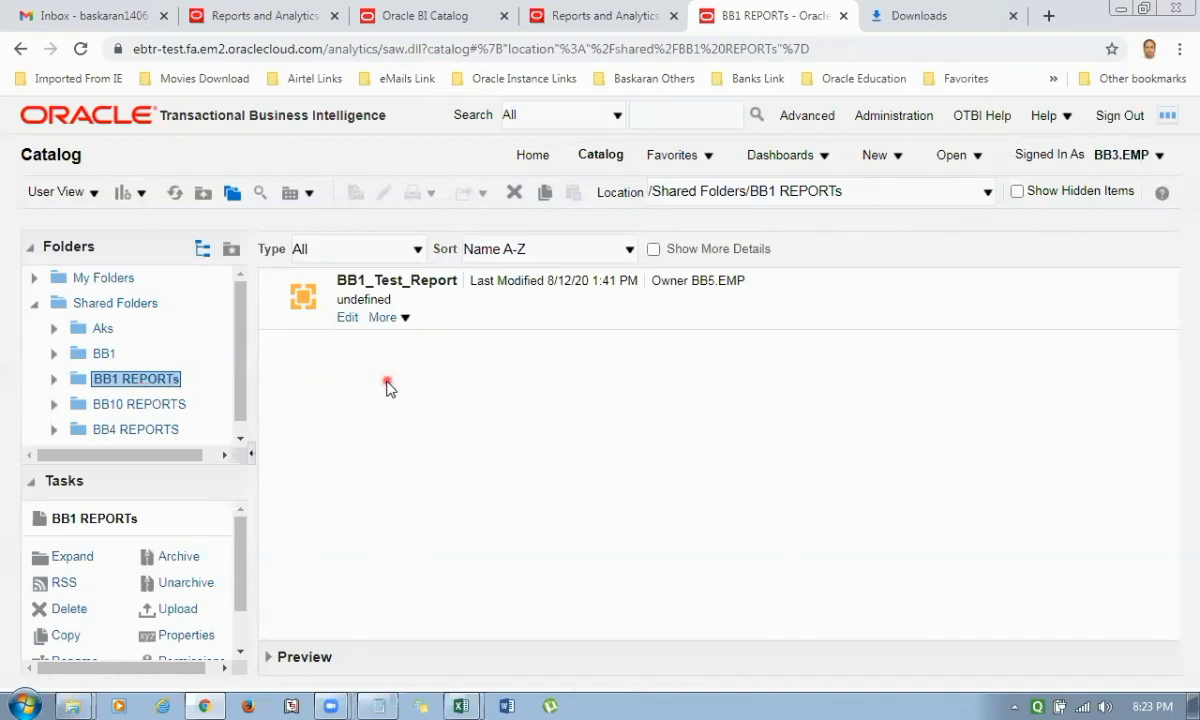
Start unarchiving into BB1 REPORTs and choose AK1_Payable_Invoice_Report.xdo.catalog from the Downloads folder as the archive file.
{"action": "left_click", "coordinate": [190, 586]}
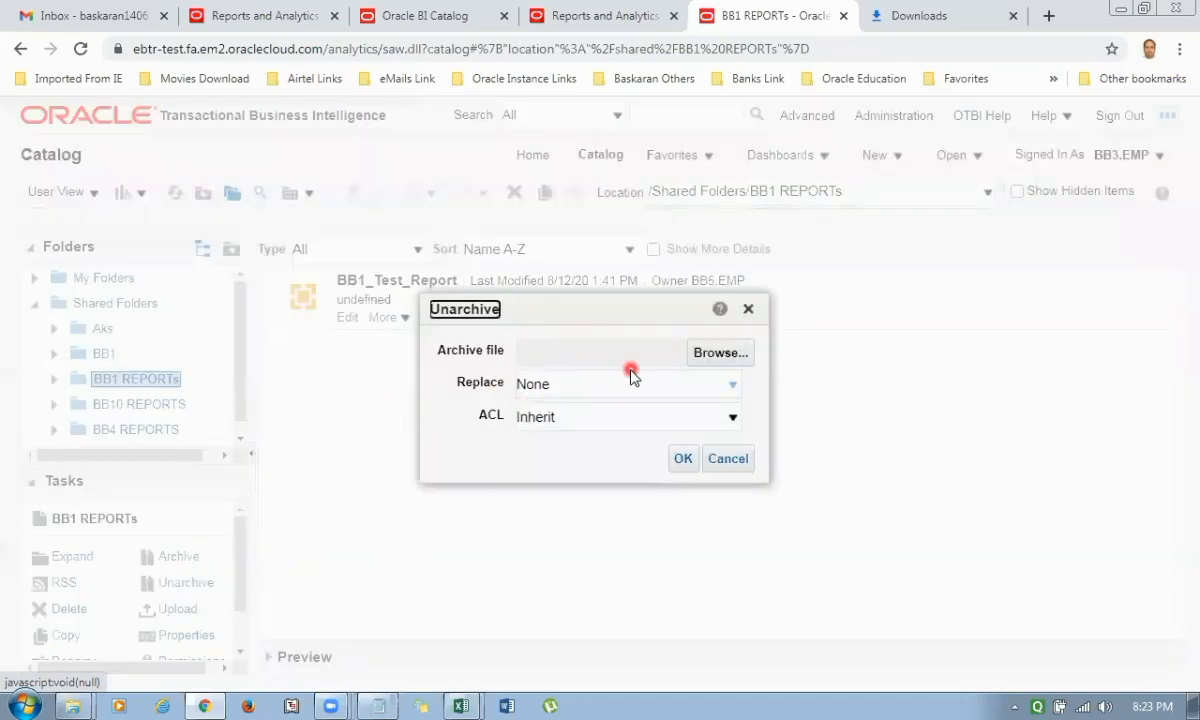
{"action": "left_click", "coordinate": [710, 356]}
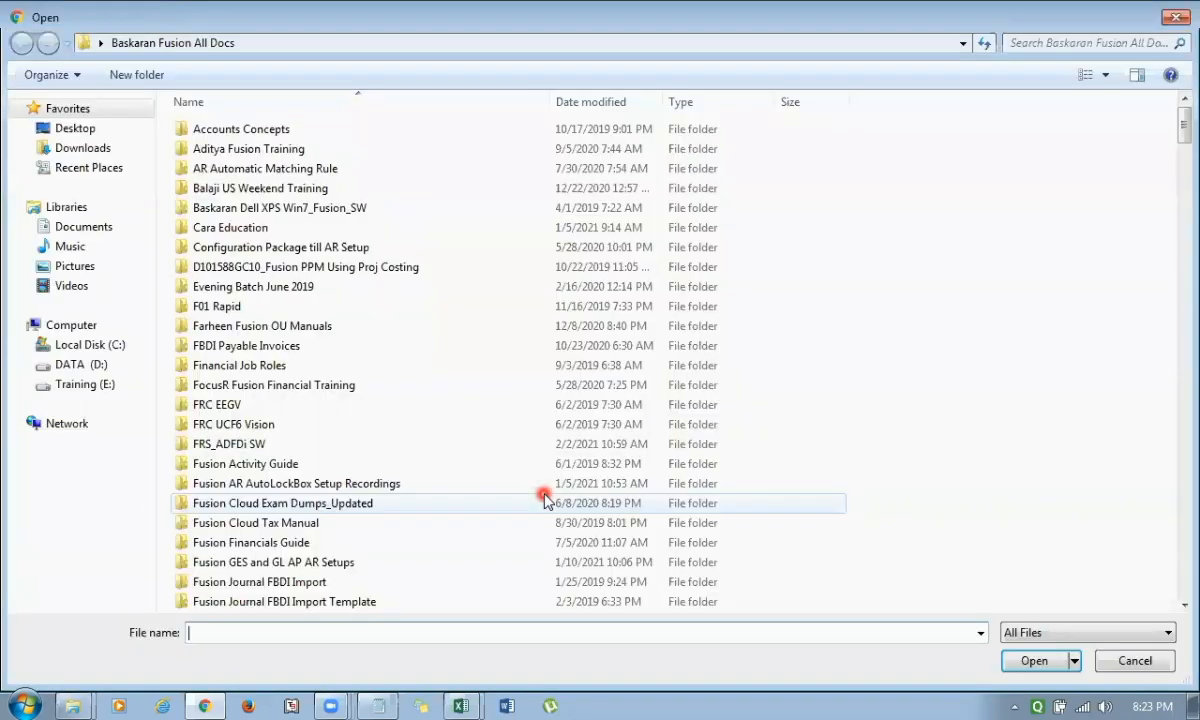
{"action": "left_click", "coordinate": [88, 148]}
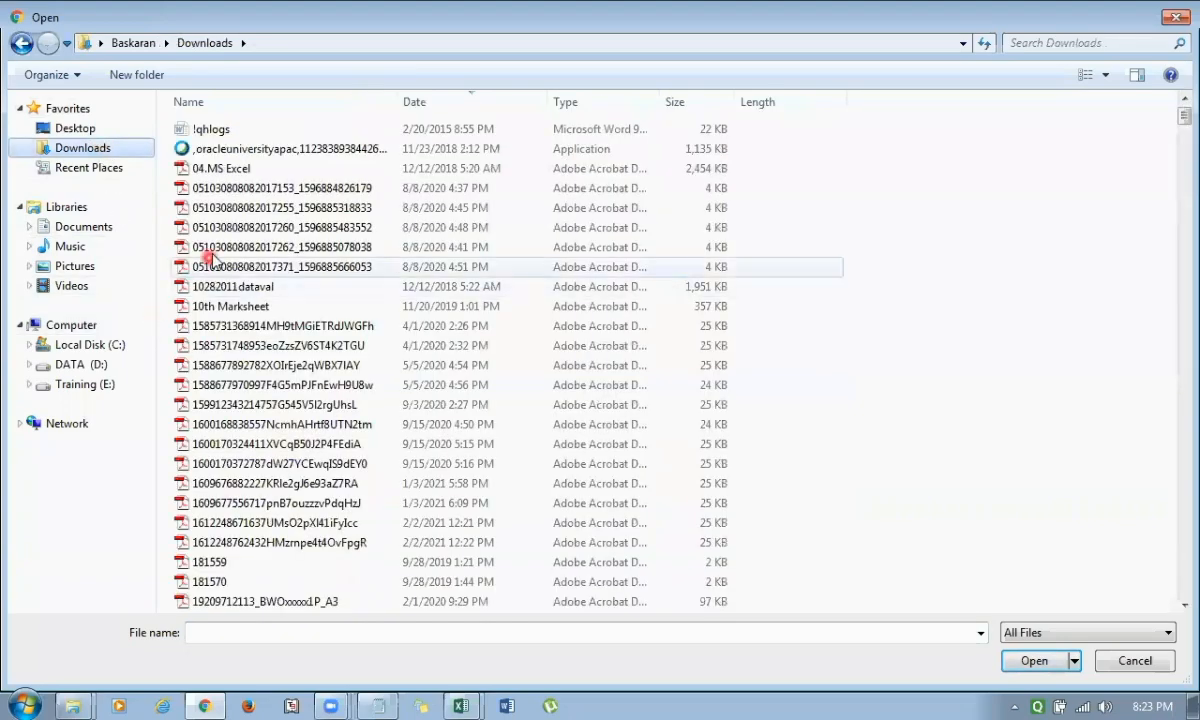
{"action": "left_click", "coordinate": [314, 227]}
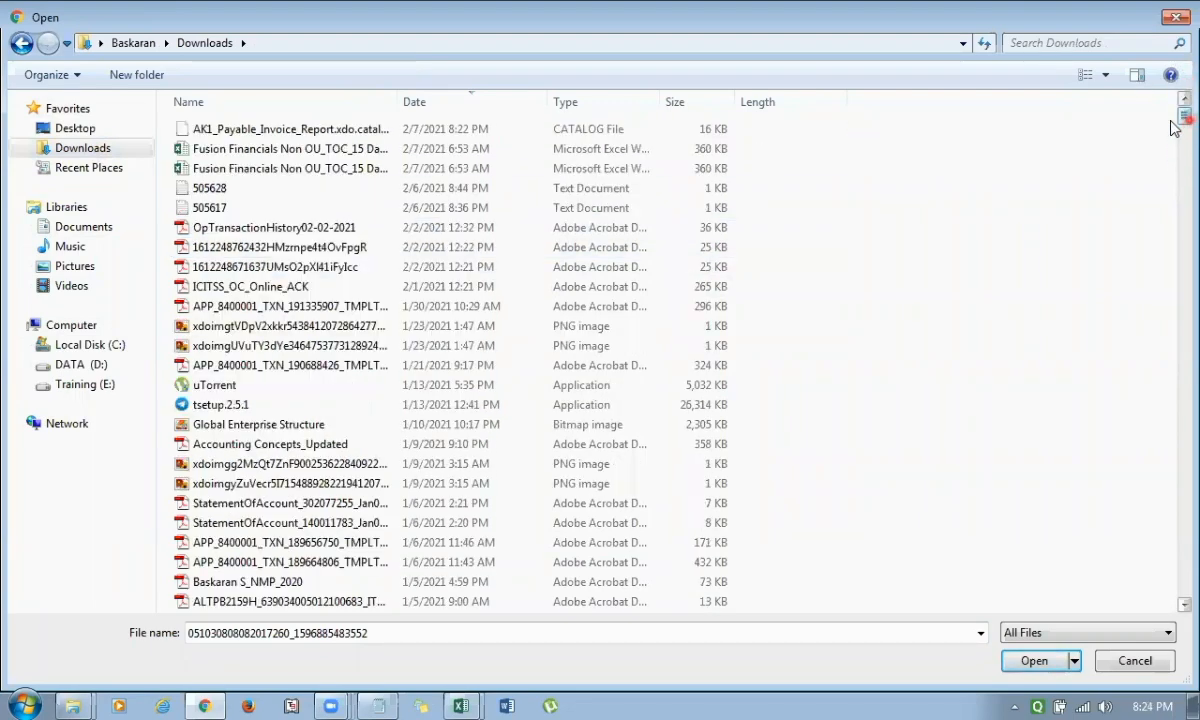
{"action": "left_click", "coordinate": [305, 128]}
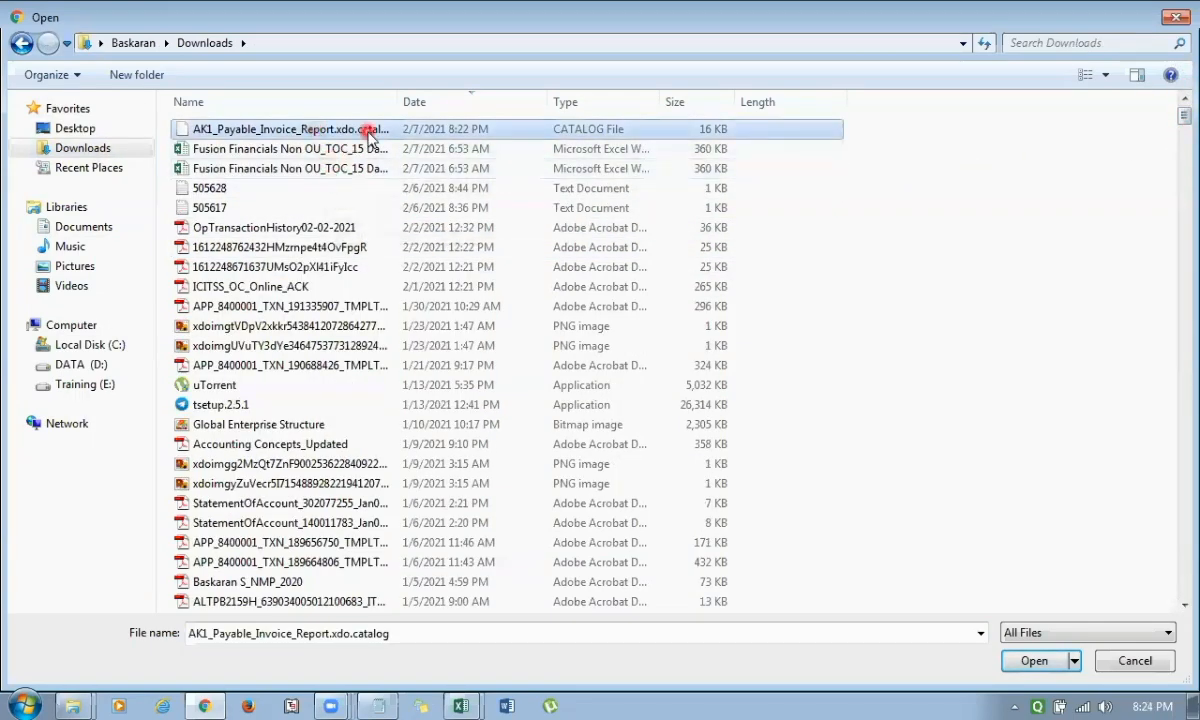
{"action": "left_click", "coordinate": [1033, 661]}
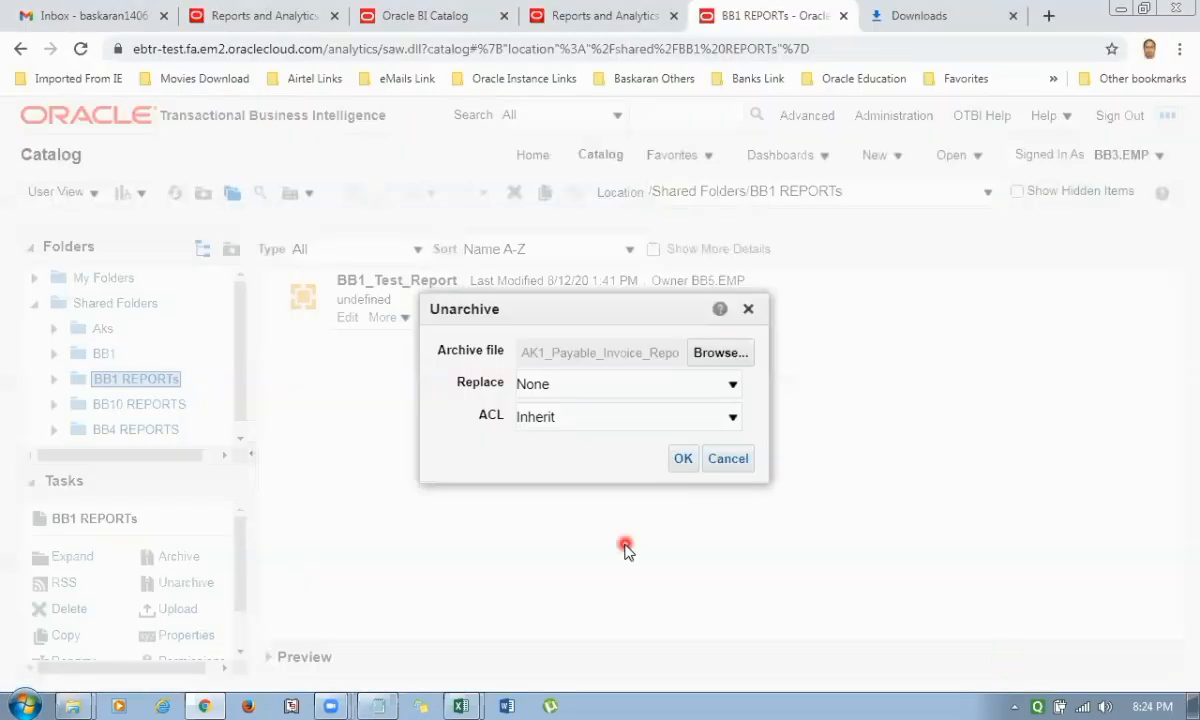
Set Replace to All and ACL to Create, and unarchive the report into the BB1 REPORTs folder.
{"action": "left_click", "coordinate": [590, 393]}
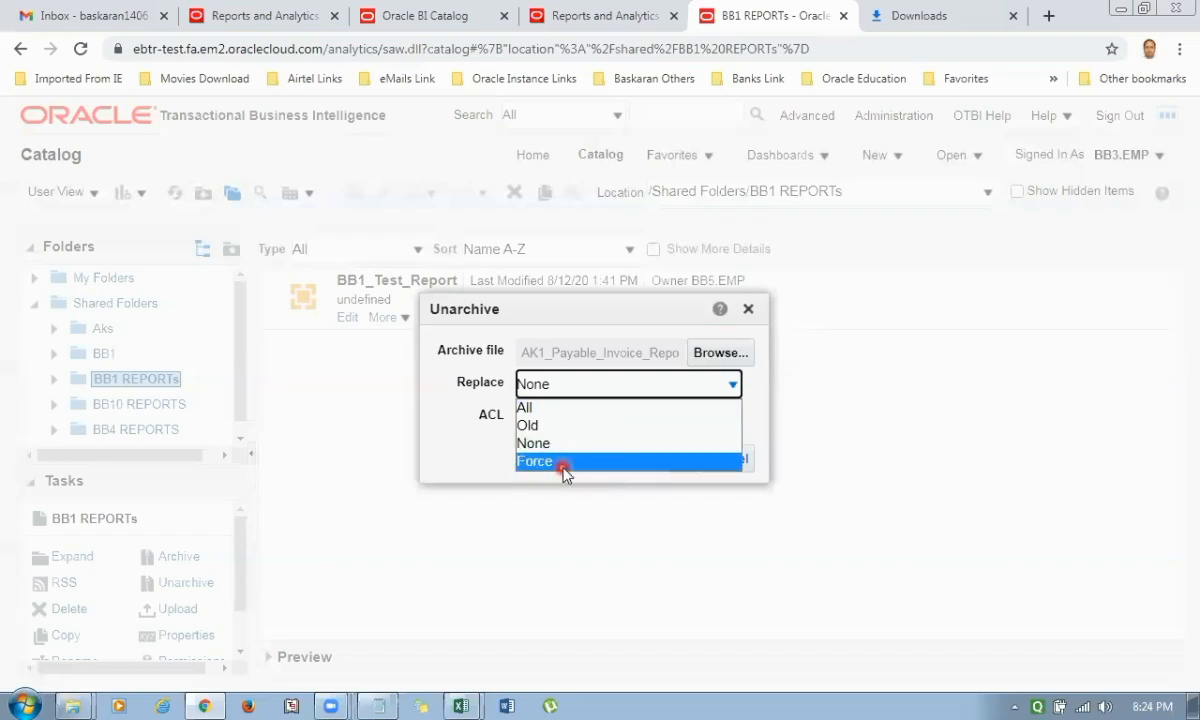
{"action": "left_click", "coordinate": [553, 407]}
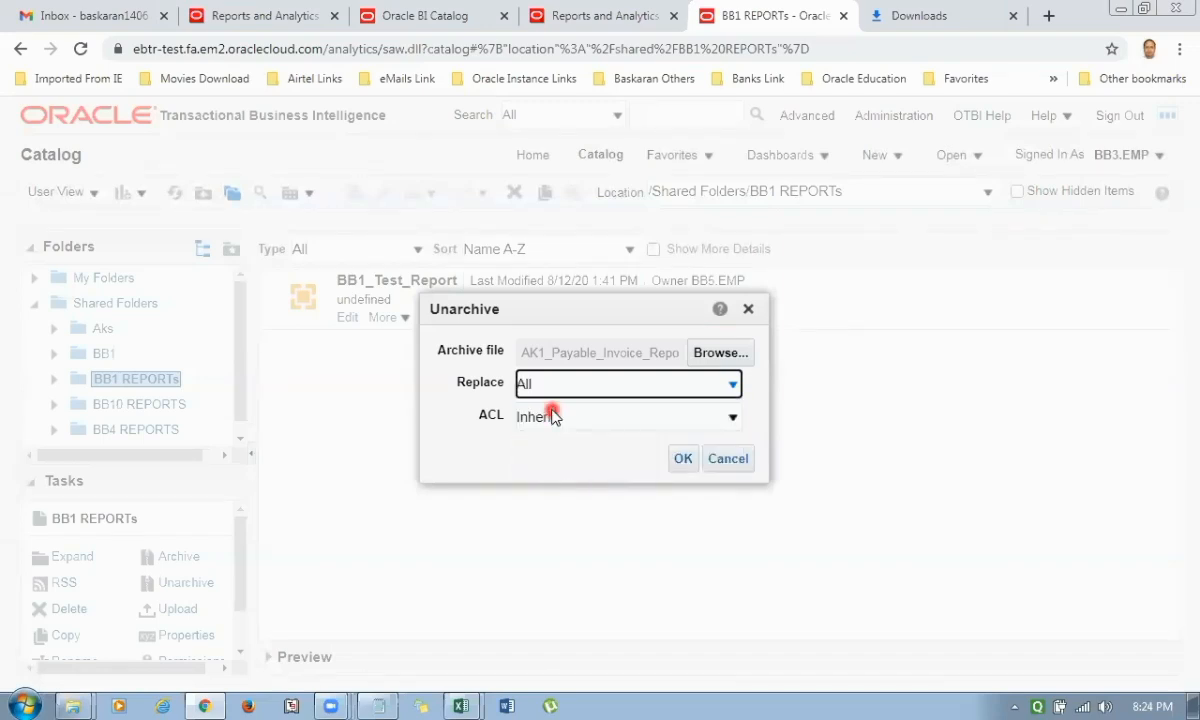
{"action": "left_click", "coordinate": [568, 428]}
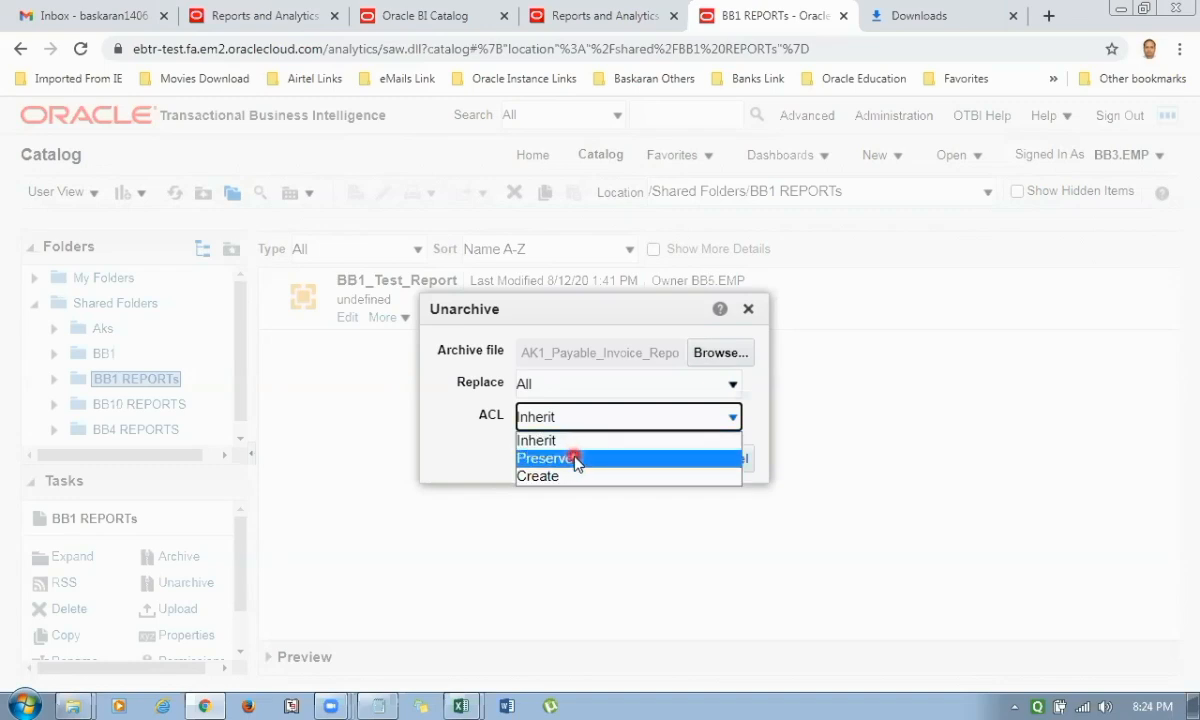
{"action": "left_click", "coordinate": [562, 478]}
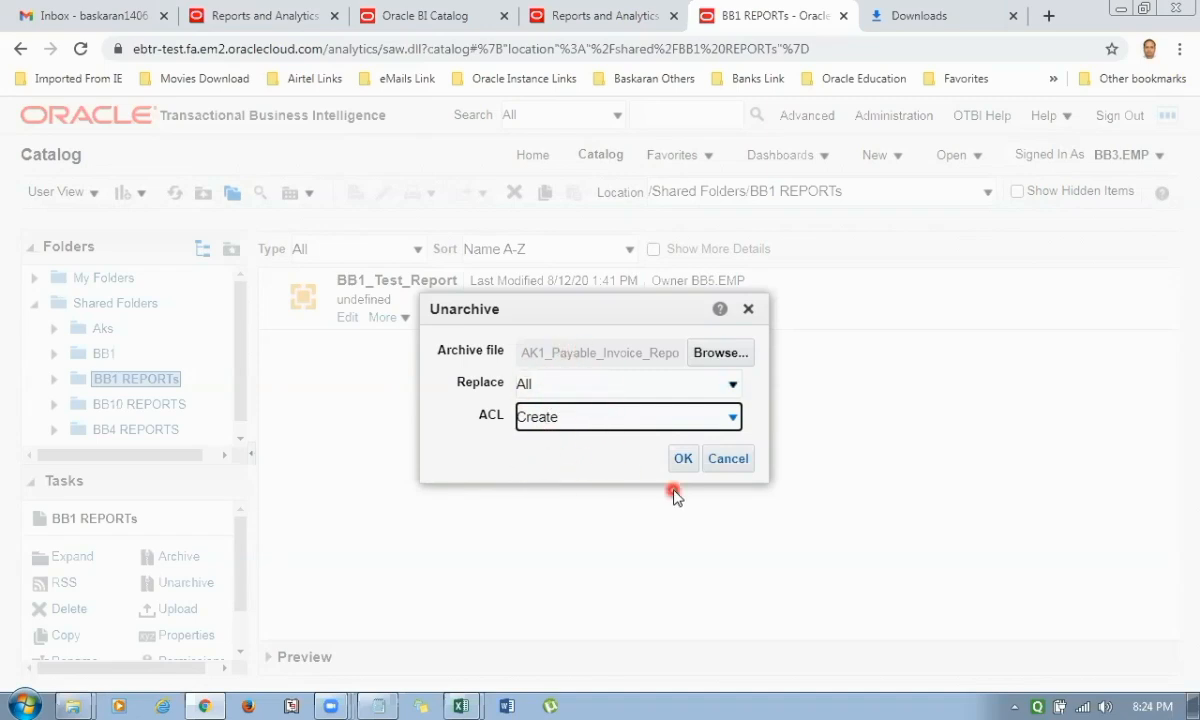
{"action": "left_click", "coordinate": [683, 458]}
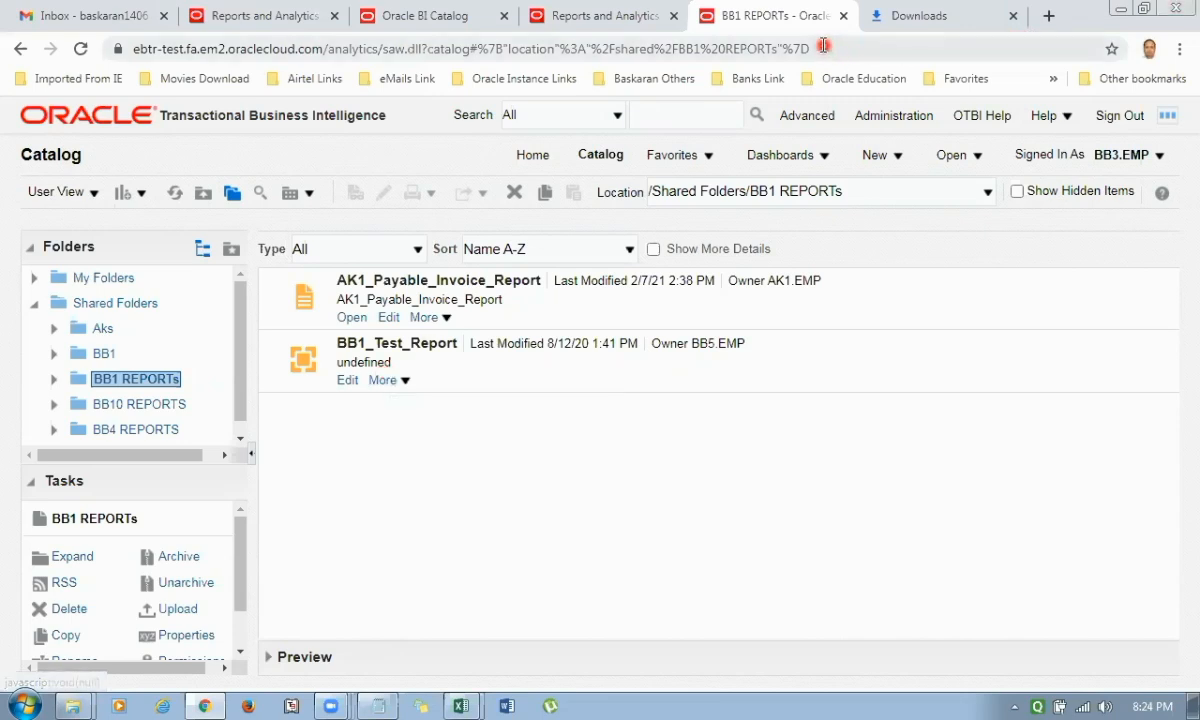
{"action": "left_click", "coordinate": [755, 569]}
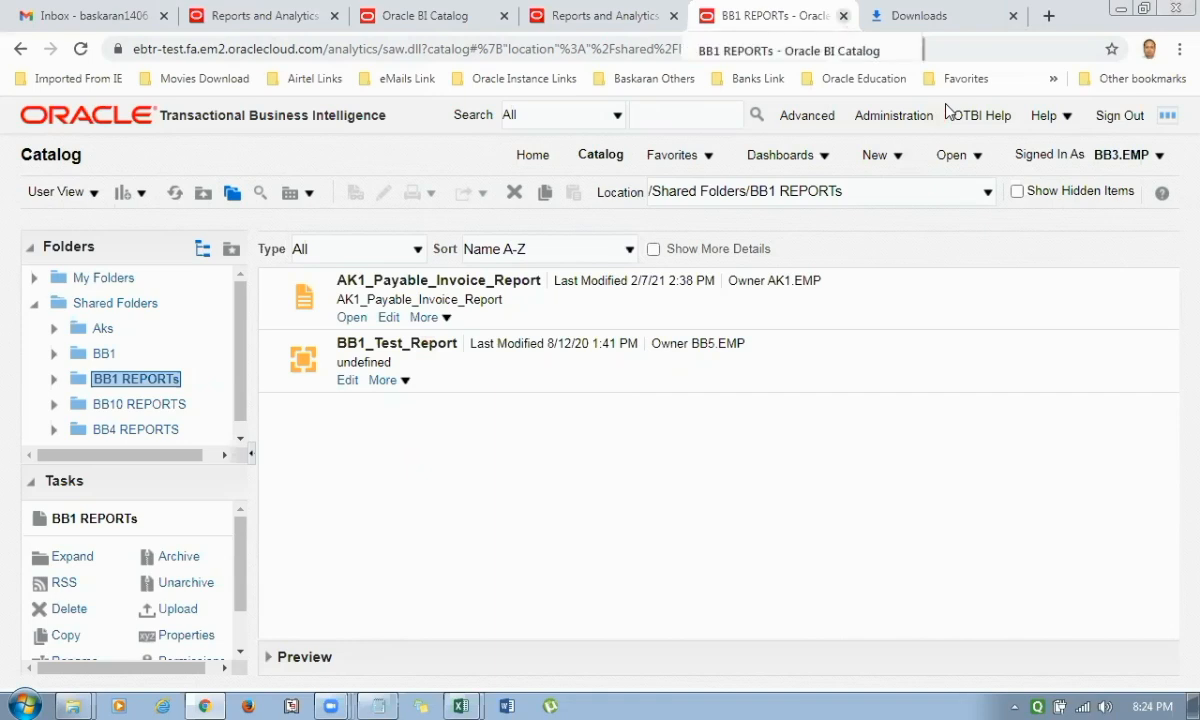
Close the other instance's BI catalog and Reports and Analytics pages.
{"action": "key", "text": "ctrl+w"}
{"action": "left_click", "coordinate": [801, 376]}
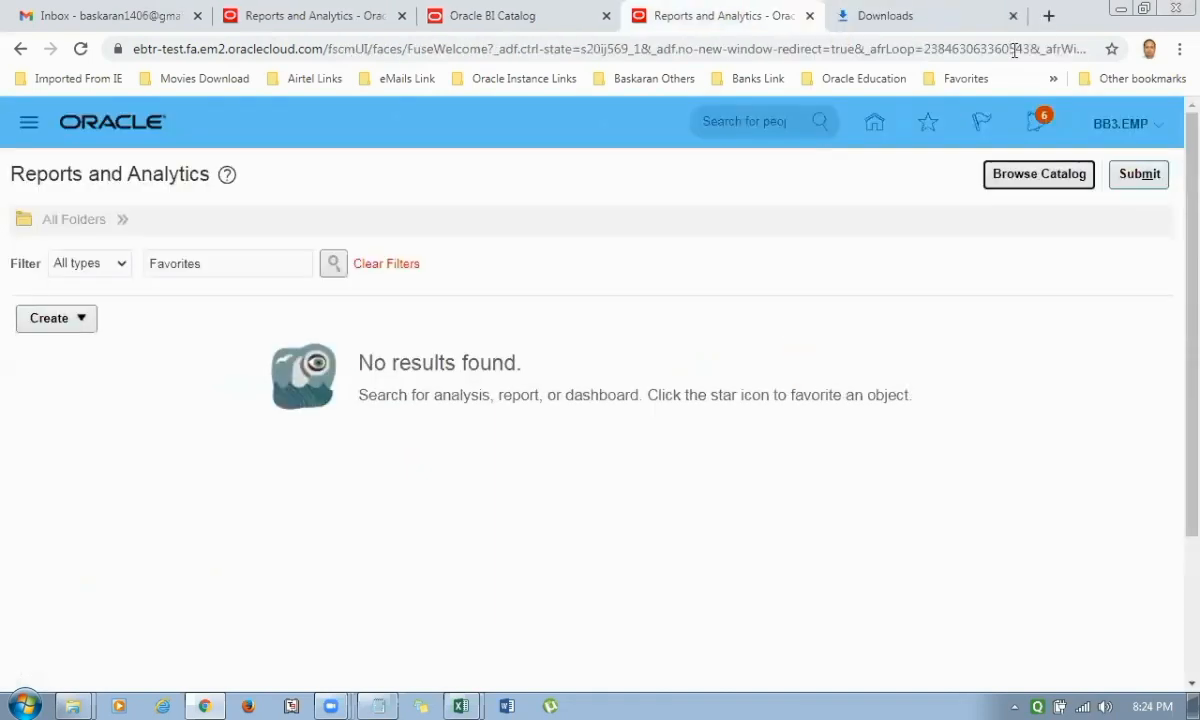
{"action": "left_click", "coordinate": [752, 518]}
{"action": "key", "text": "ctrl+w"}
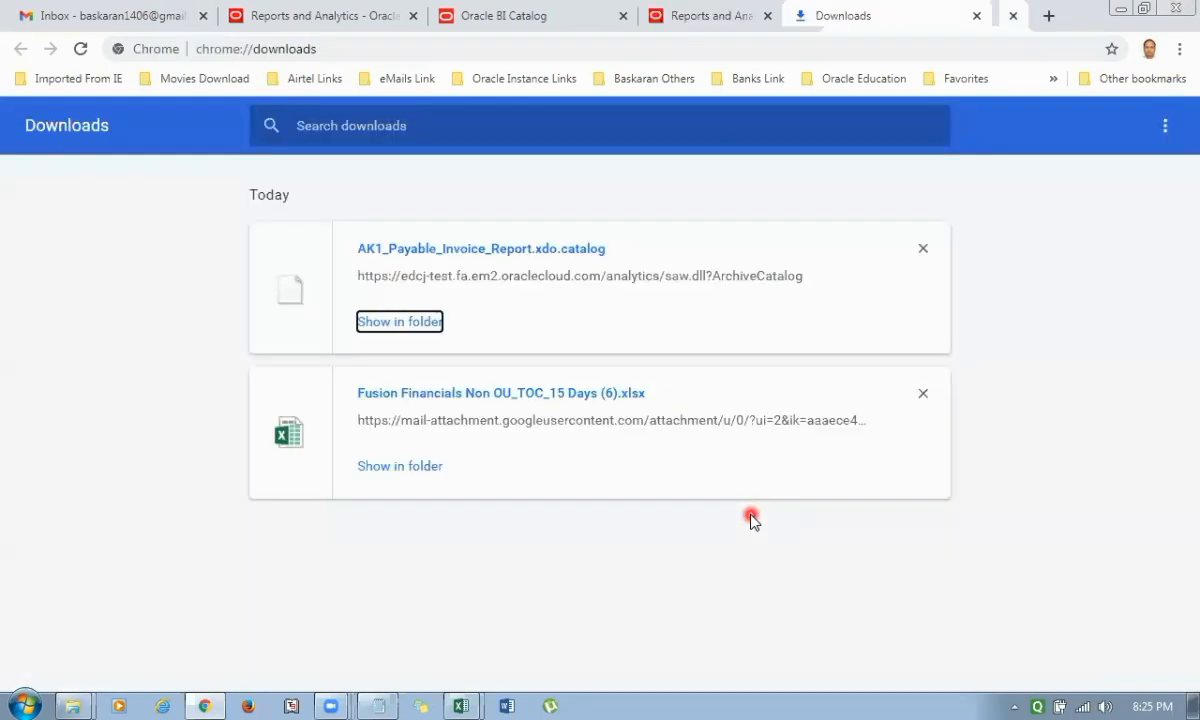
Remove both files from the browser's download list and close the Downloads page.
{"action": "left_click", "coordinate": [922, 248]}
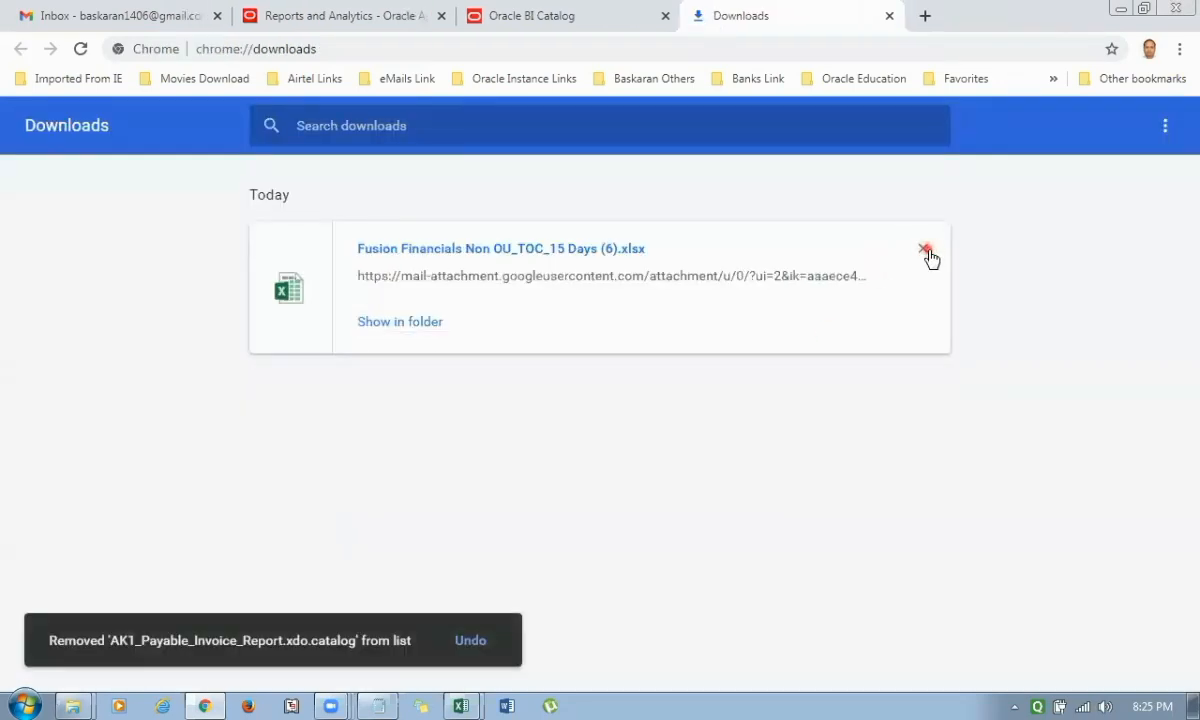
{"action": "left_click", "coordinate": [928, 252]}
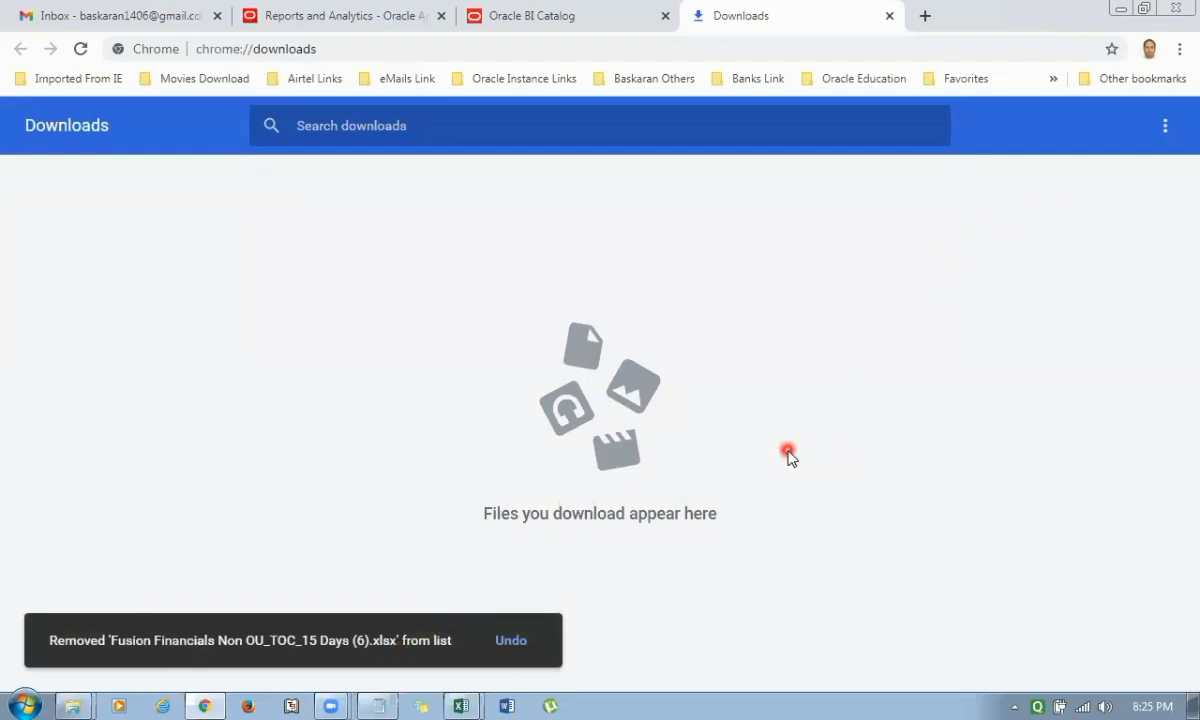
{"action": "key", "text": "ctrl+w"}
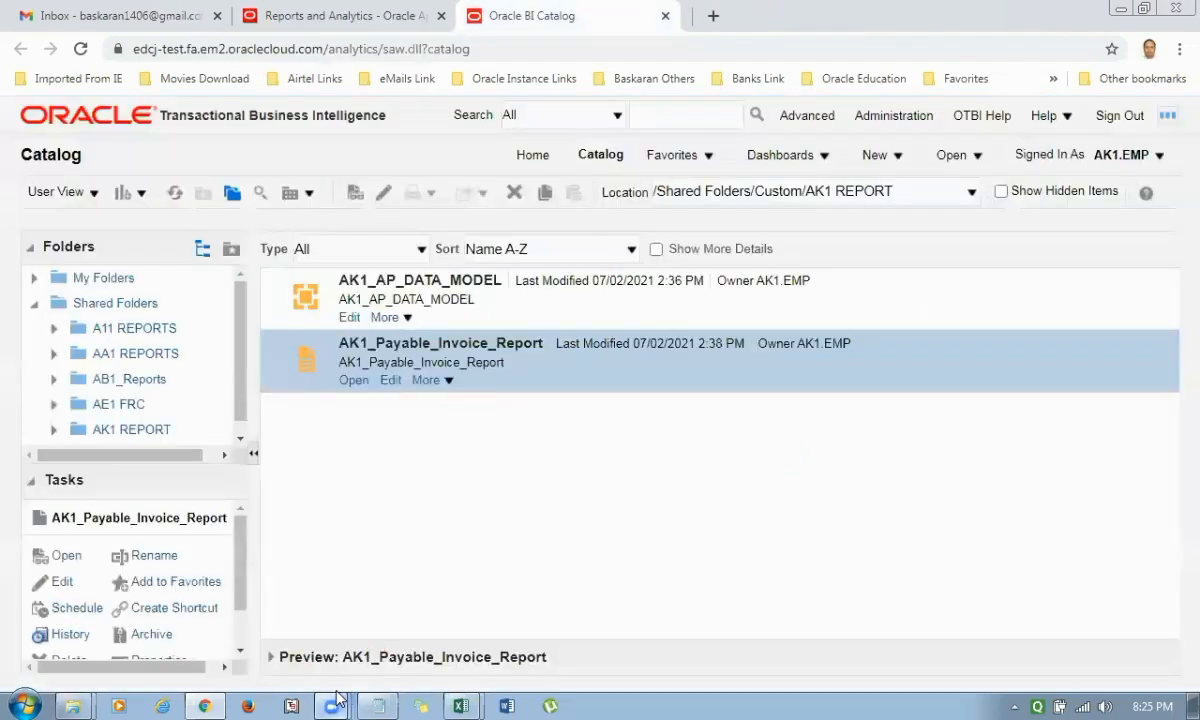
Create a new published report from the catalog, with a BI subject area as its data source.
{"action": "mouse_move", "coordinate": [335, 702]}
{"action": "left_click", "coordinate": [332, 638]}
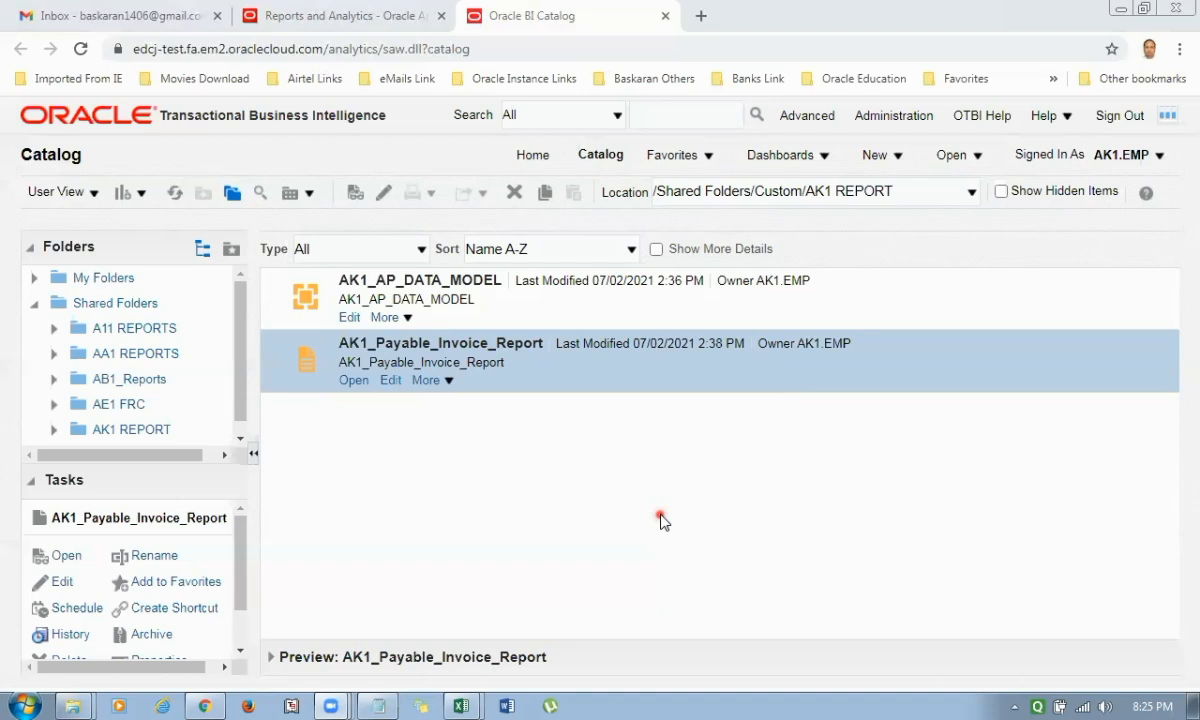
{"action": "left_click", "coordinate": [900, 158]}
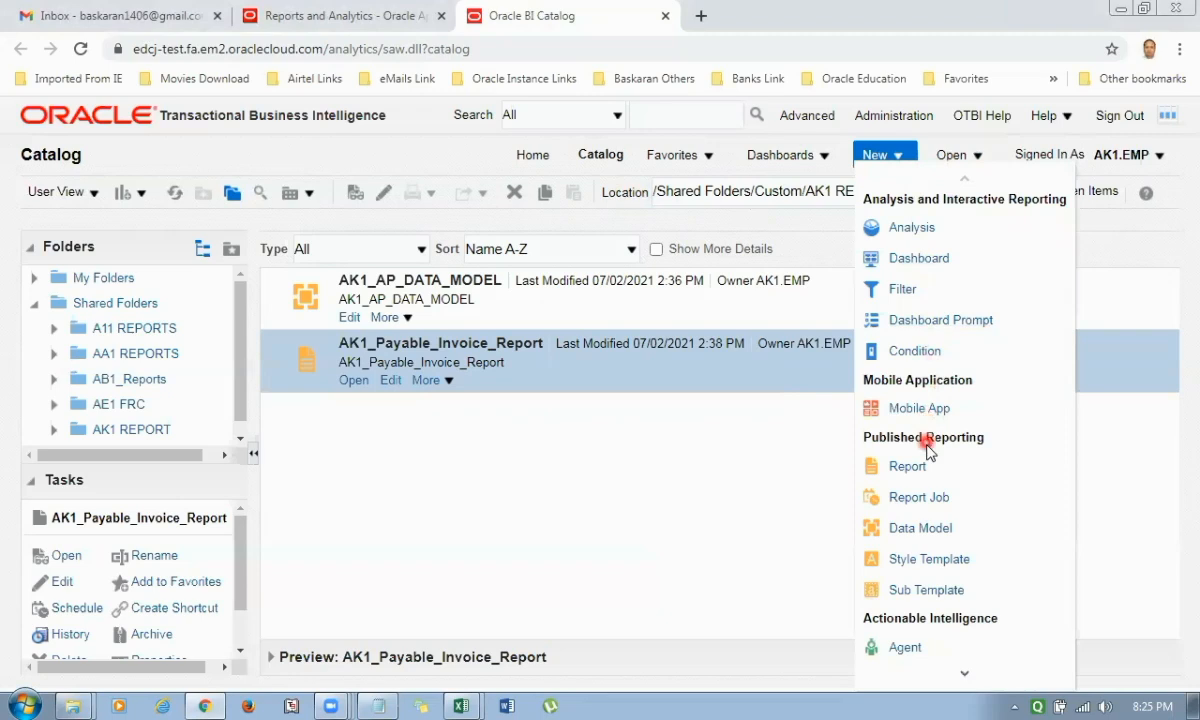
{"action": "left_click", "coordinate": [905, 467]}
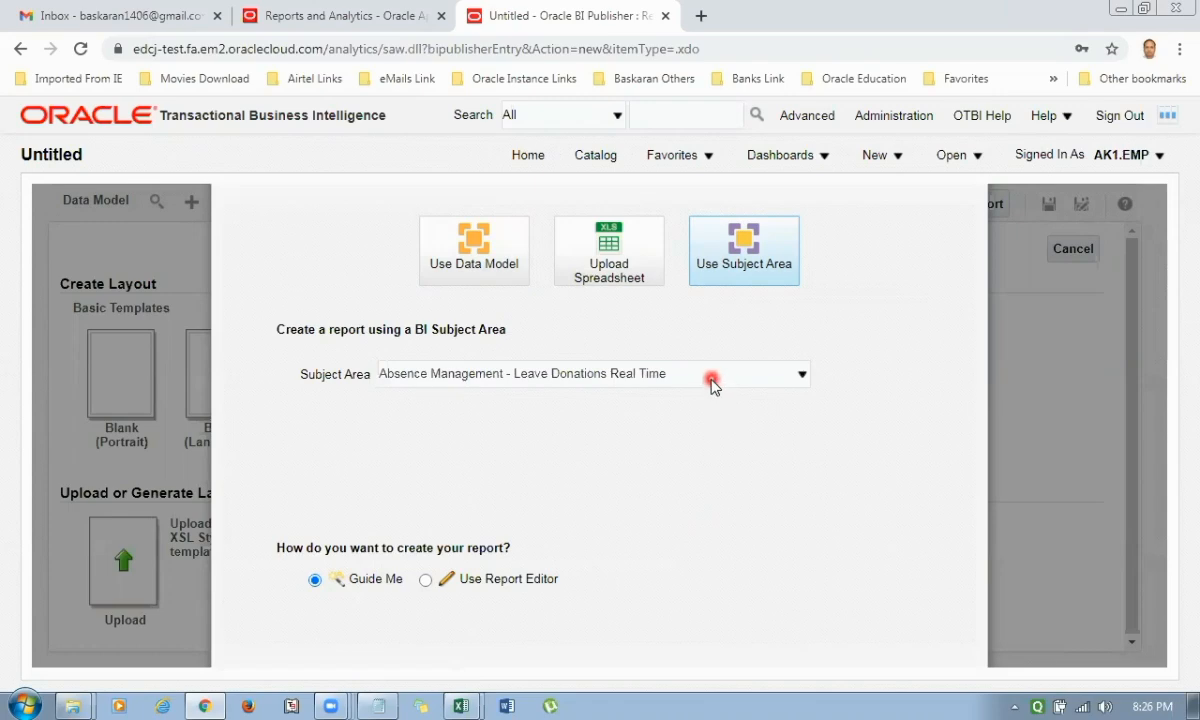
Set the new report's subject area to Payables Invoices - Transactions Real Time.
{"action": "left_click", "coordinate": [712, 377]}
{"action": "scroll", "coordinate": [775, 316], "scroll_direction": "down", "scroll_amount": 1}
{"action": "left_click", "coordinate": [804, 317]}
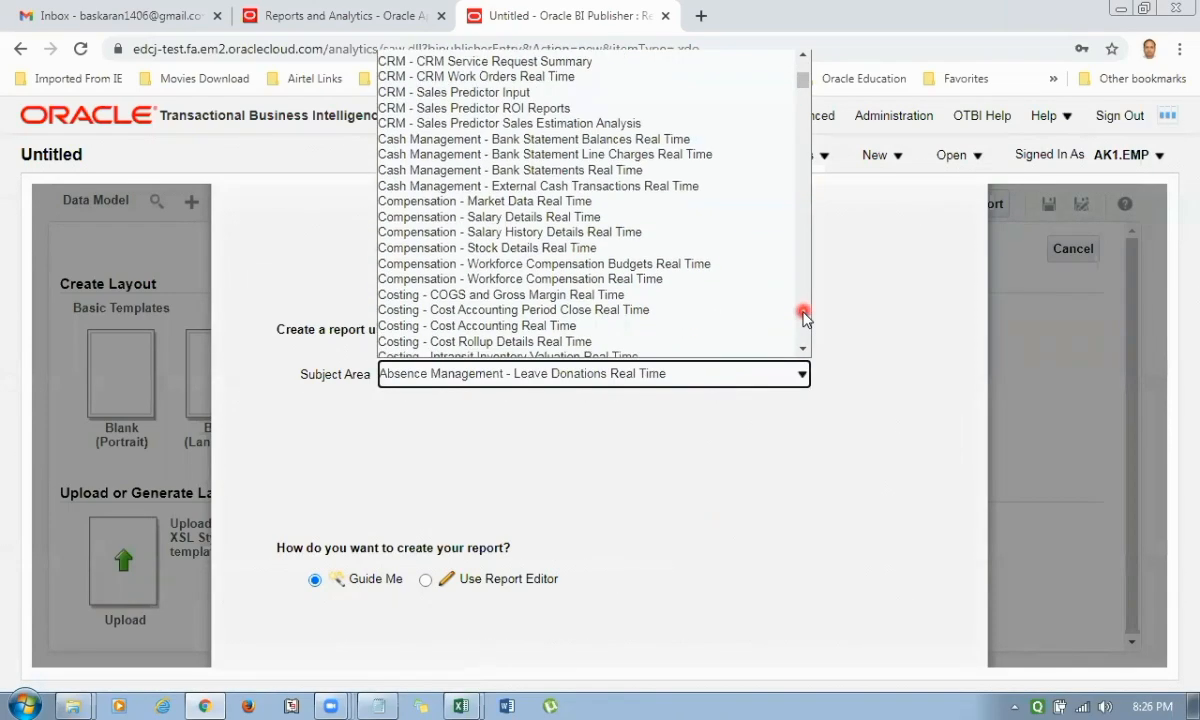
{"action": "left_click", "coordinate": [804, 317]}
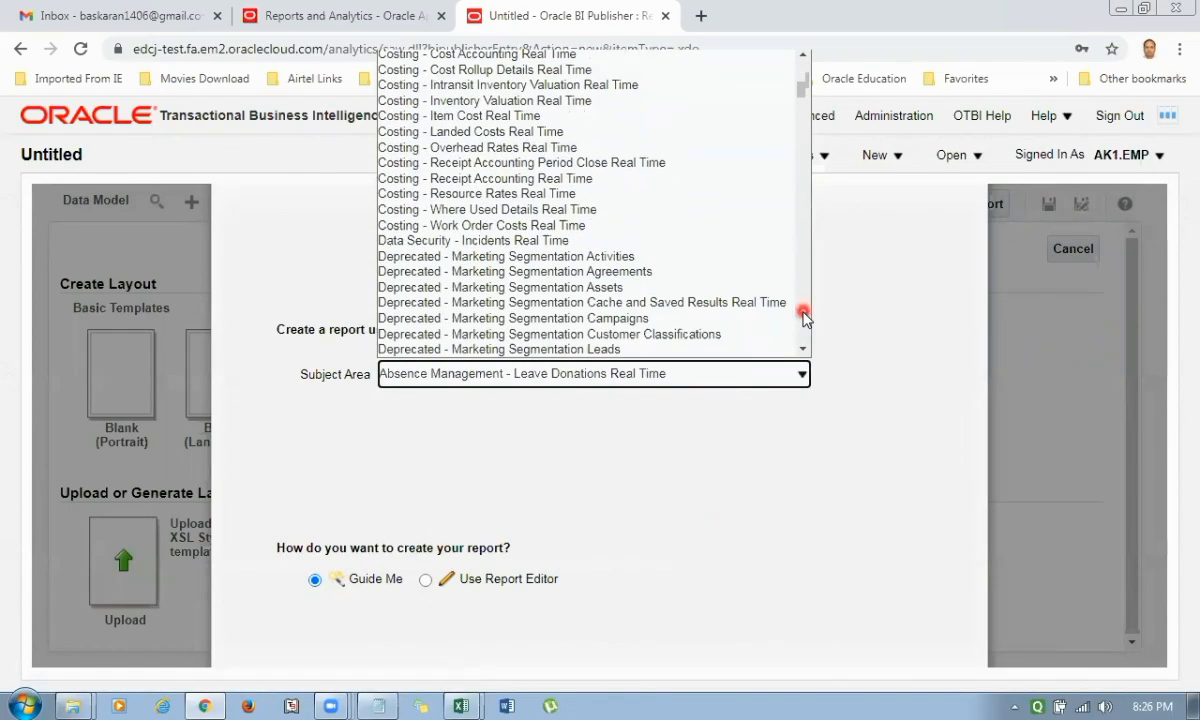
{"action": "left_click", "coordinate": [804, 317]}
{"action": "left_click", "coordinate": [804, 317]}
{"action": "left_click", "coordinate": [804, 317]}
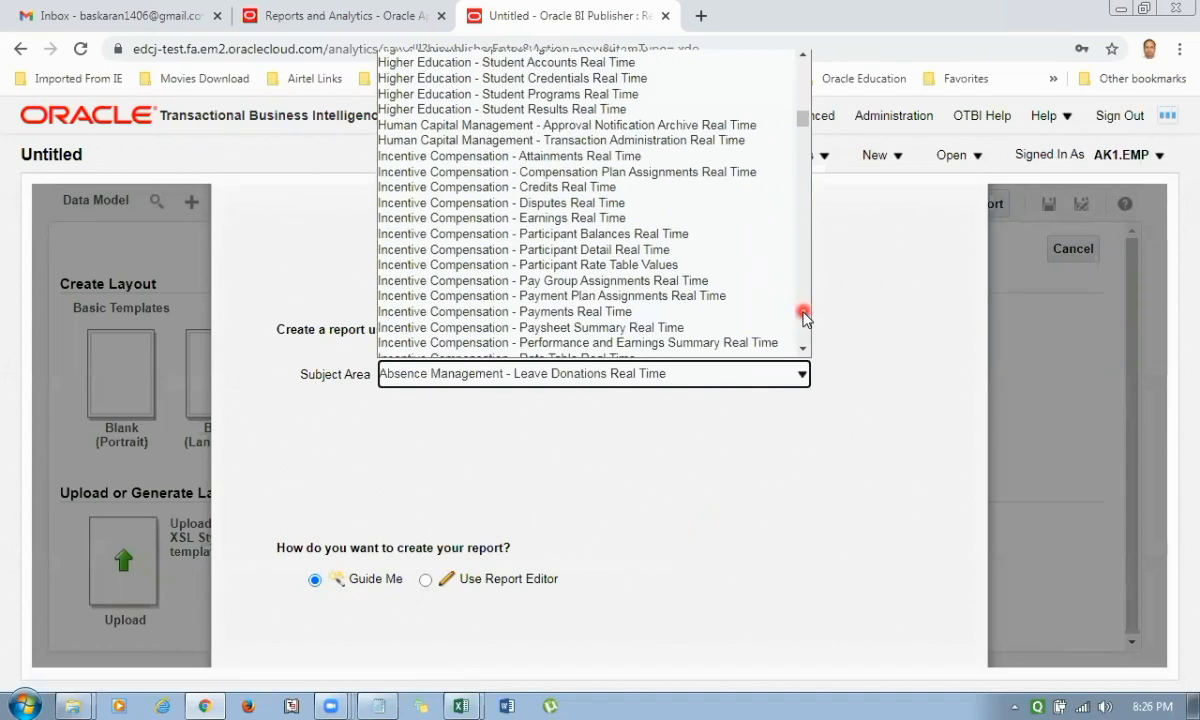
{"action": "left_click", "coordinate": [804, 317]}
{"action": "left_click", "coordinate": [804, 317]}
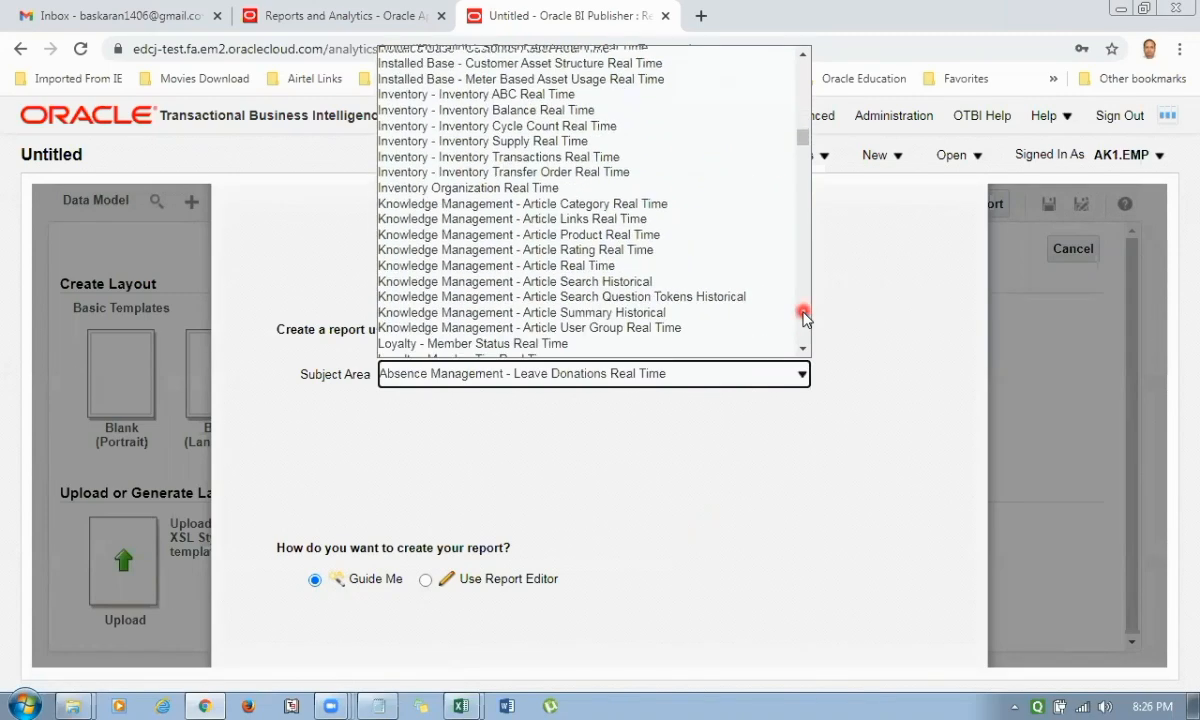
{"action": "left_click", "coordinate": [804, 317]}
{"action": "left_click", "coordinate": [804, 317]}
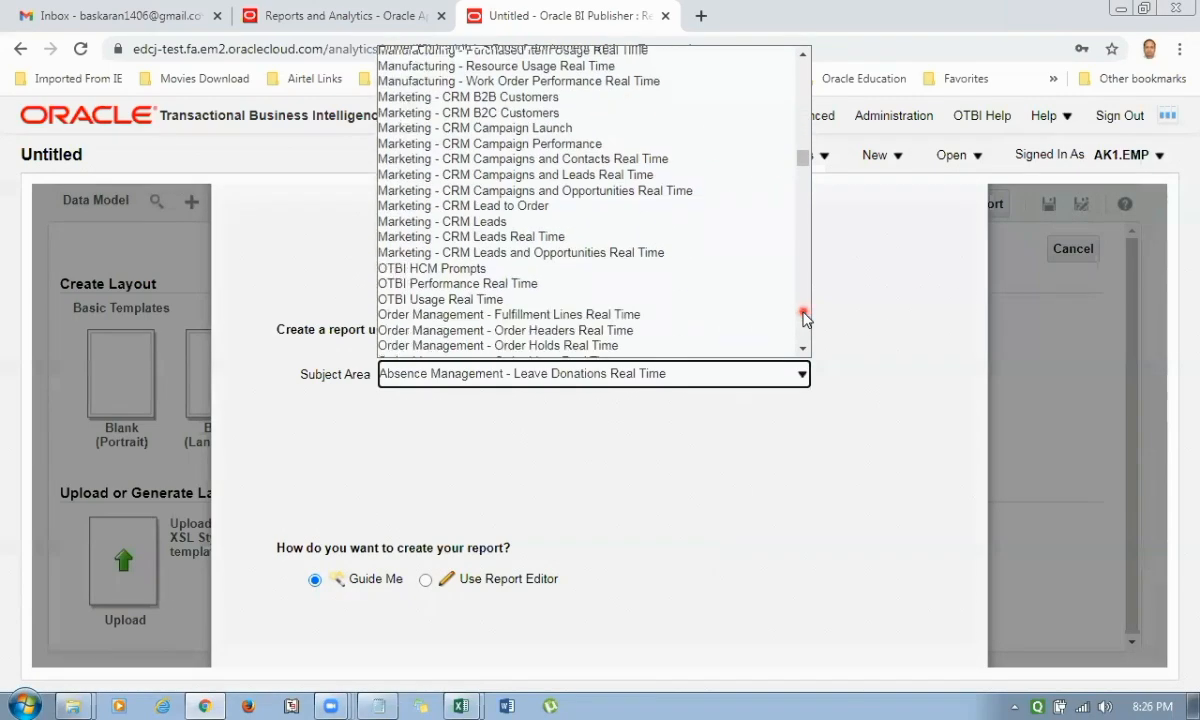
{"action": "left_click", "coordinate": [804, 317]}
{"action": "left_click", "coordinate": [804, 317]}
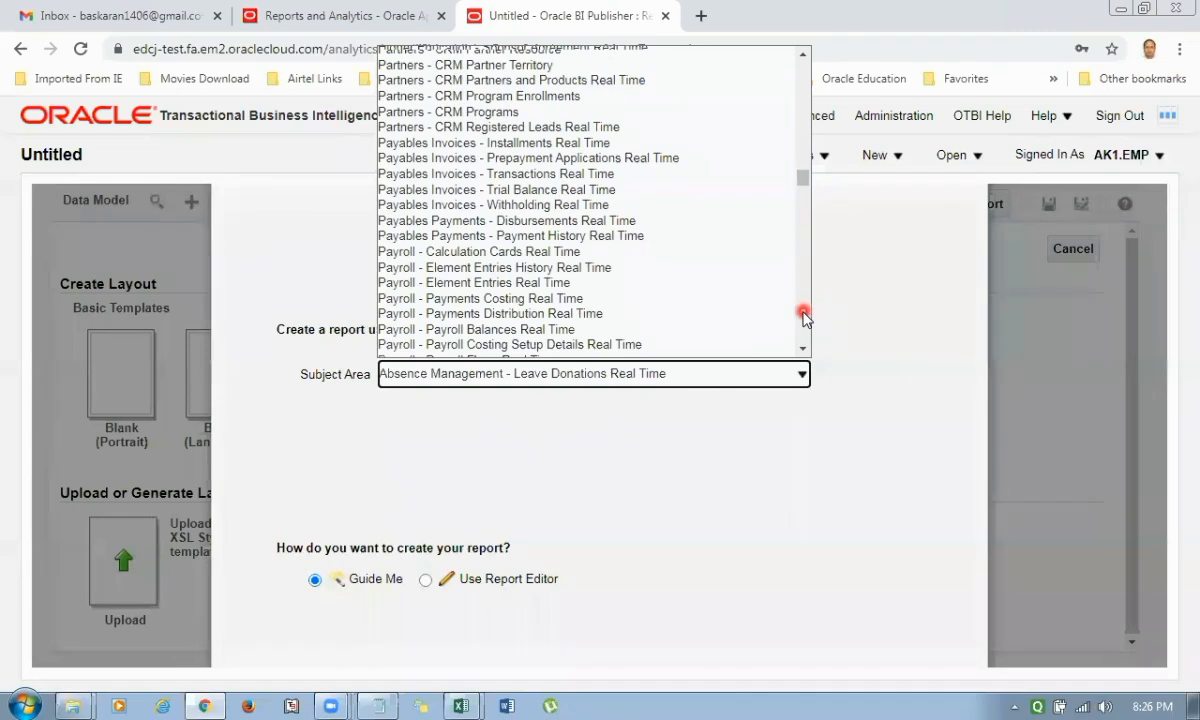
{"action": "left_click", "coordinate": [518, 176]}
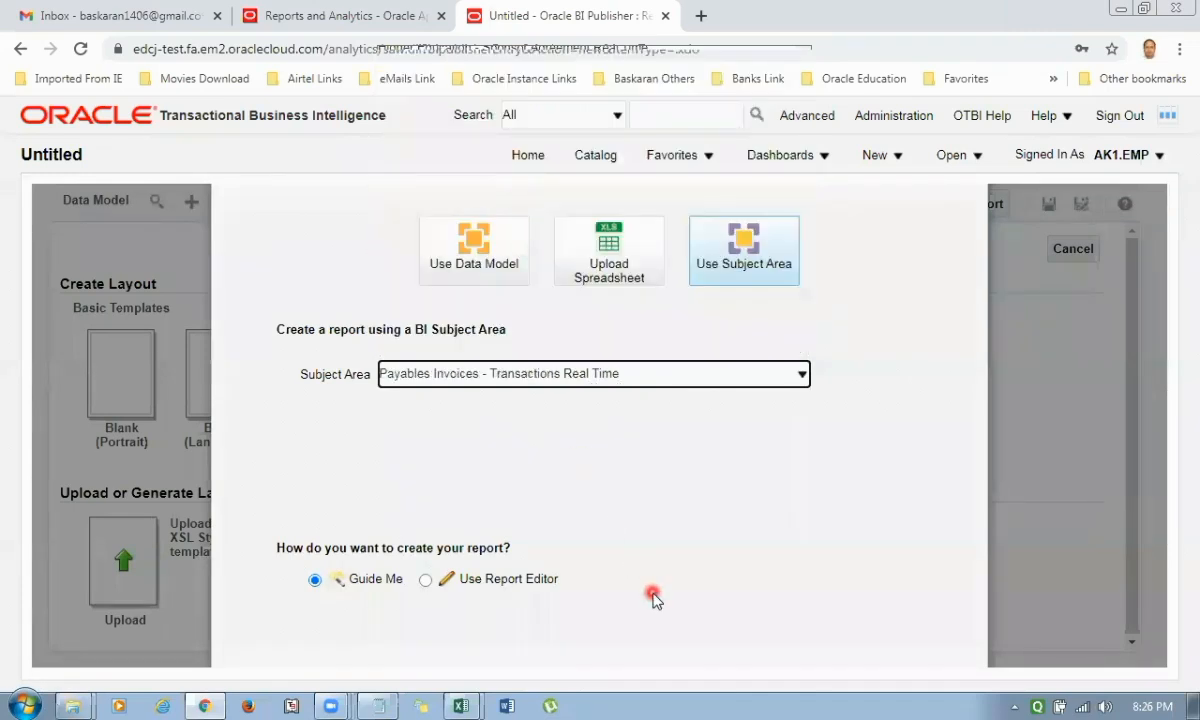
Continue the guided report creation and choose a portrait table layout with a page header.
{"action": "left_click", "coordinate": [1179, 48]}
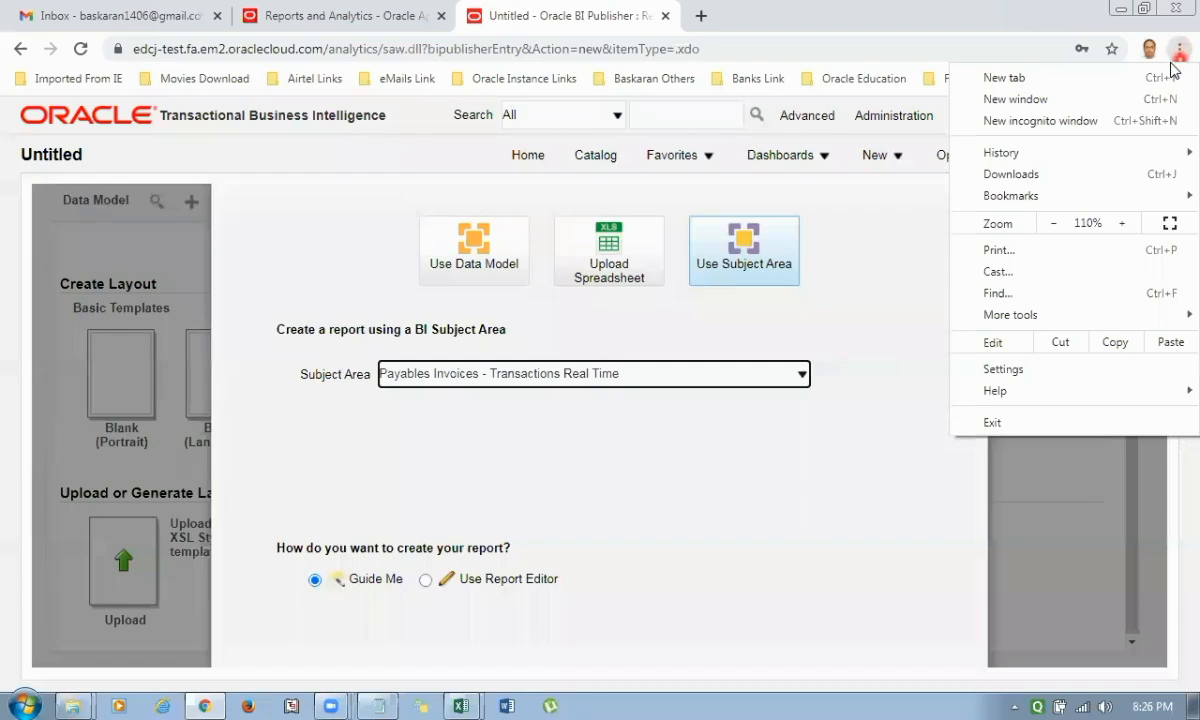
{"action": "left_click", "coordinate": [1054, 224]}
{"action": "left_click", "coordinate": [1054, 224]}
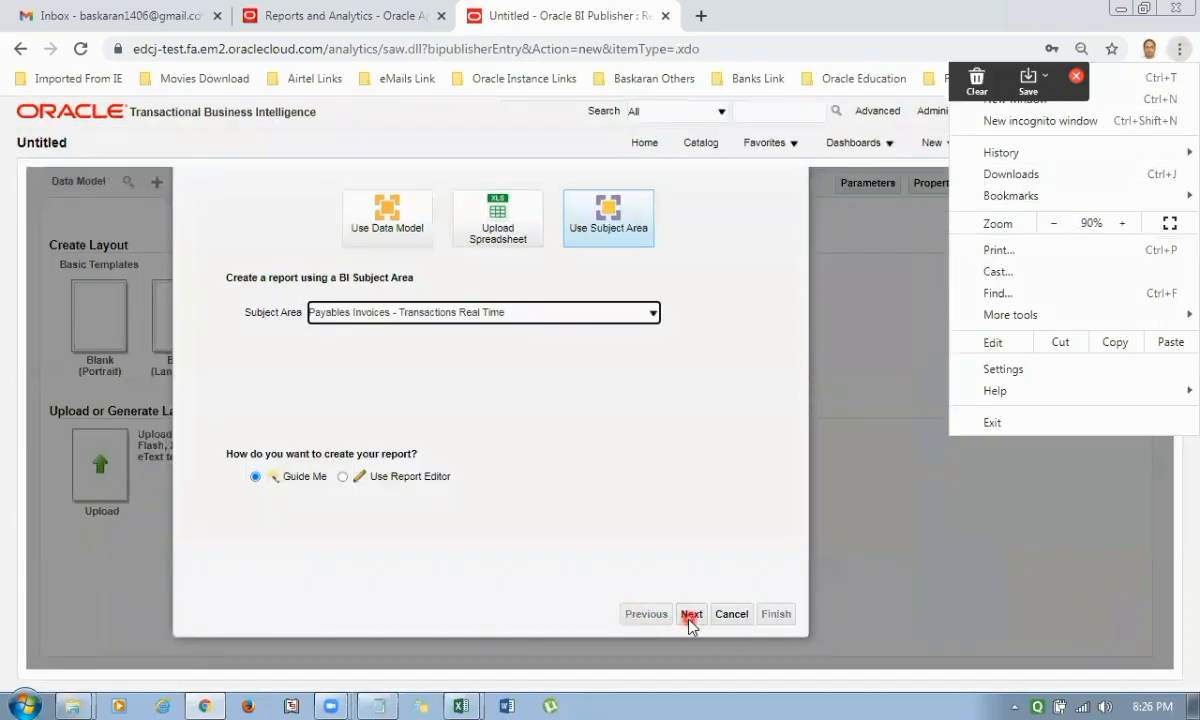
{"action": "left_click", "coordinate": [690, 616]}
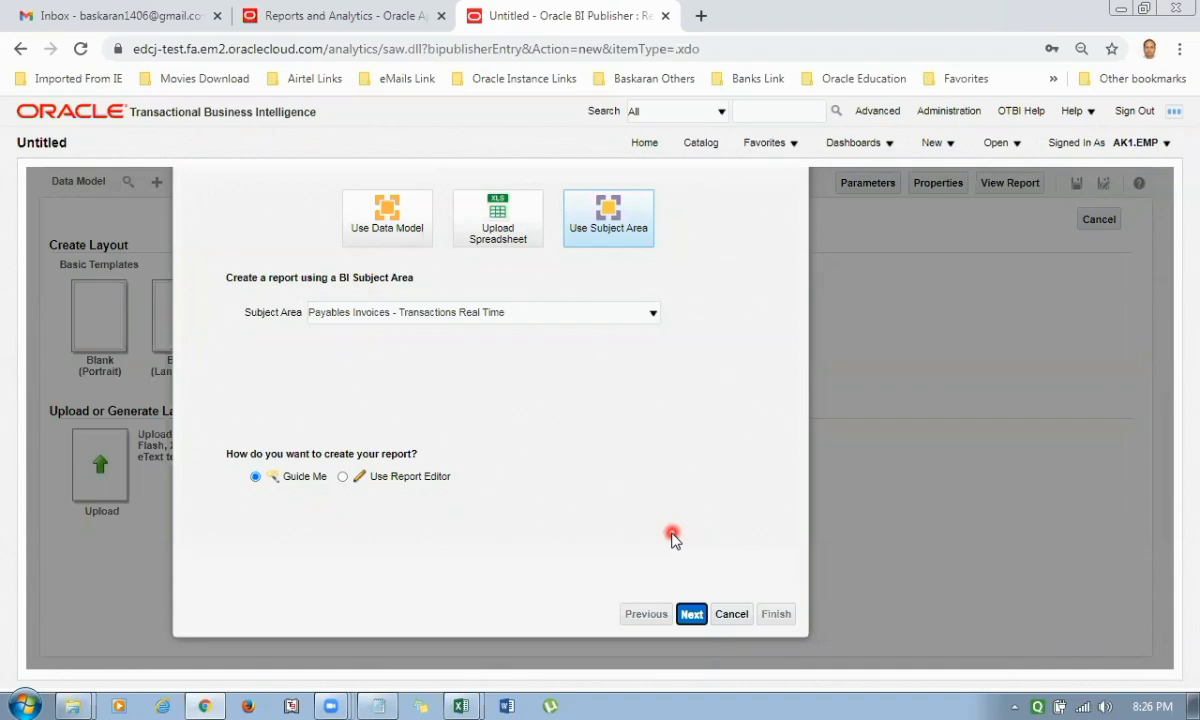
{"action": "left_click", "coordinate": [692, 615]}
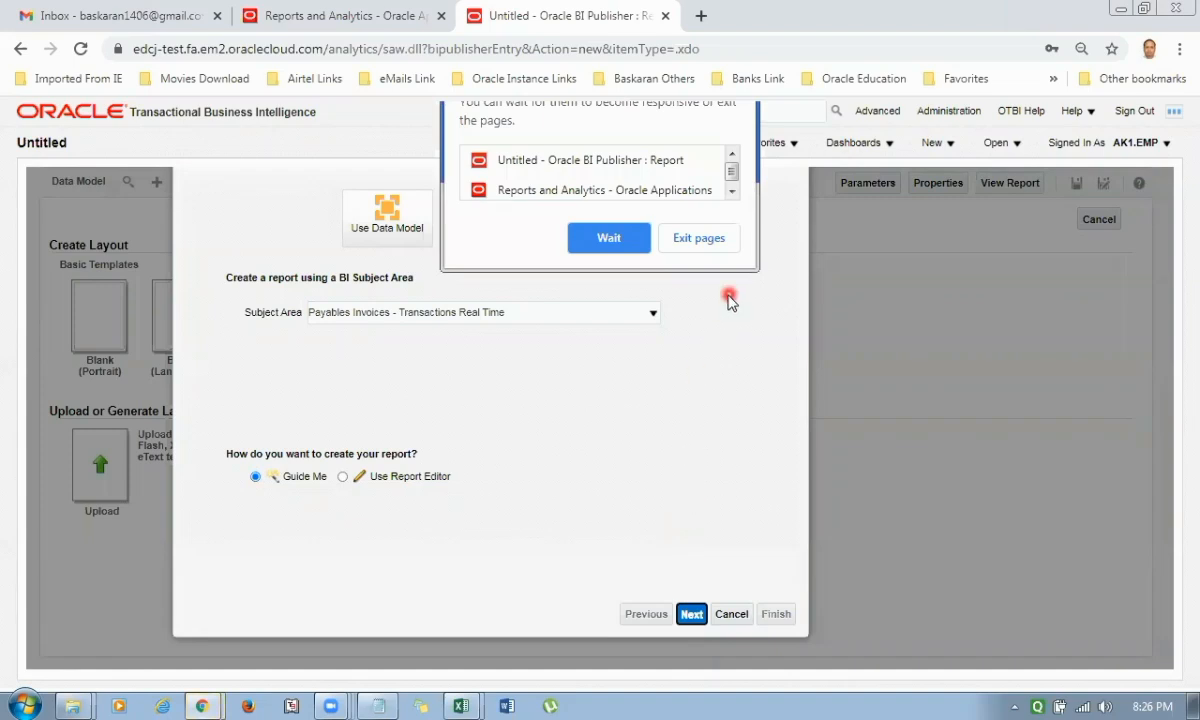
{"action": "left_click", "coordinate": [609, 238]}
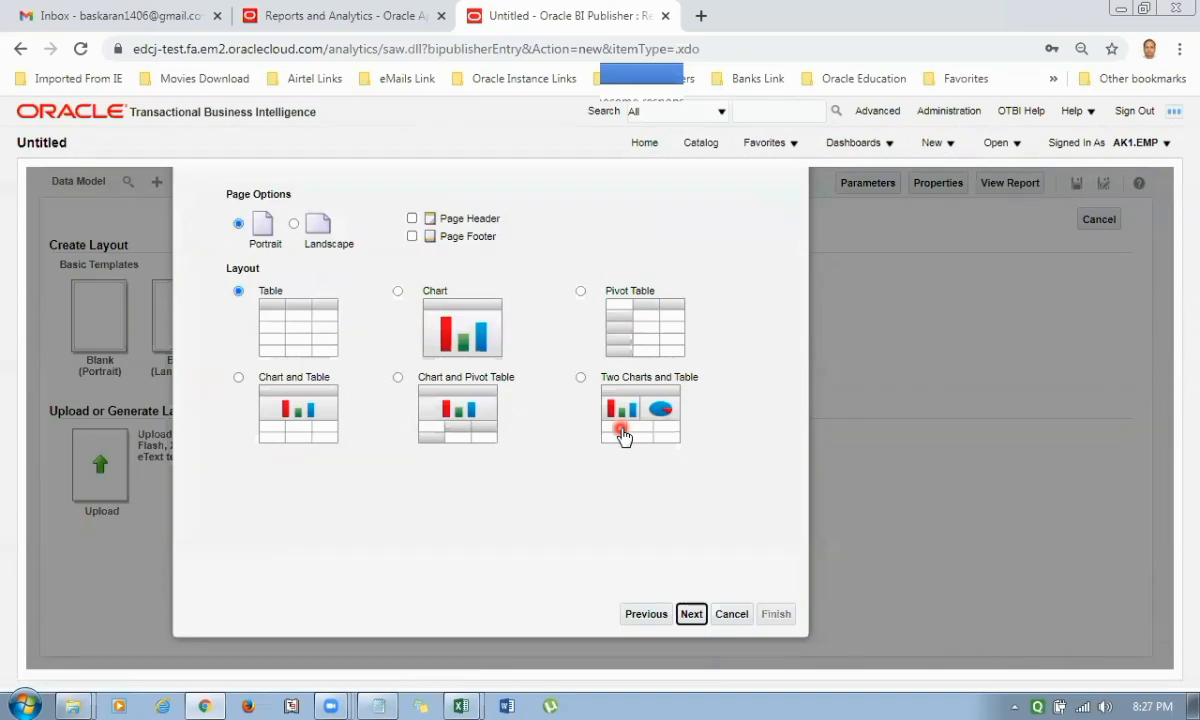
{"action": "left_click", "coordinate": [413, 219]}
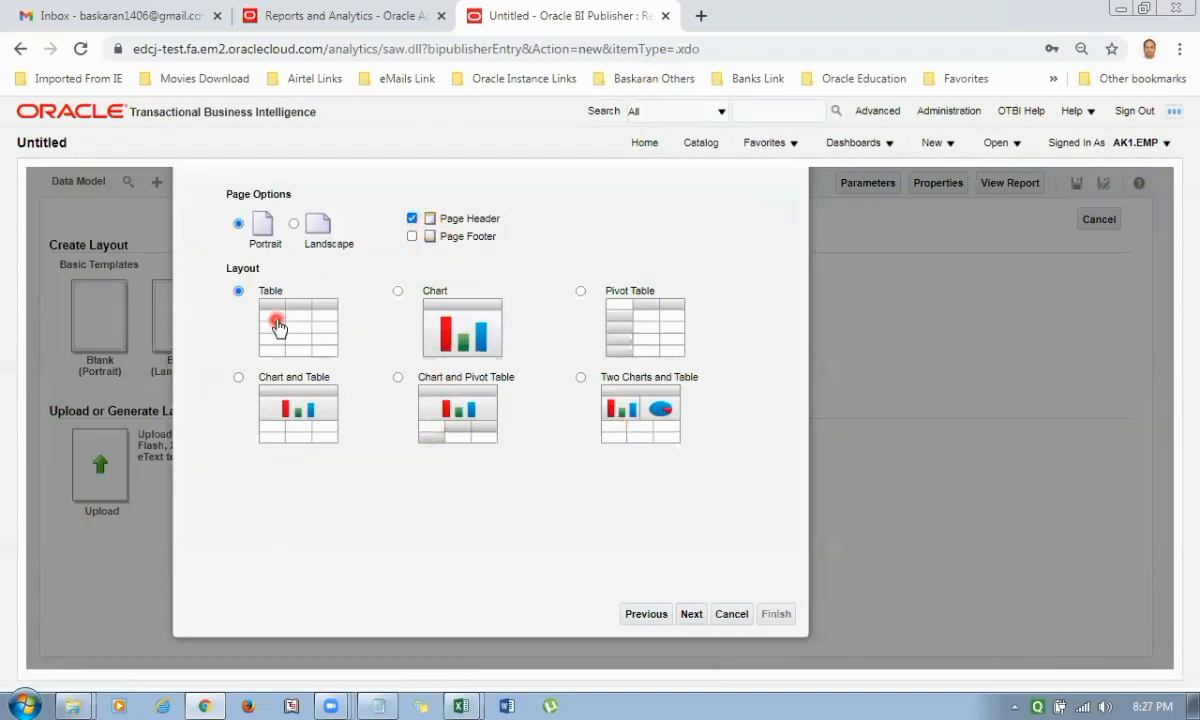
{"action": "left_click", "coordinate": [688, 615]}
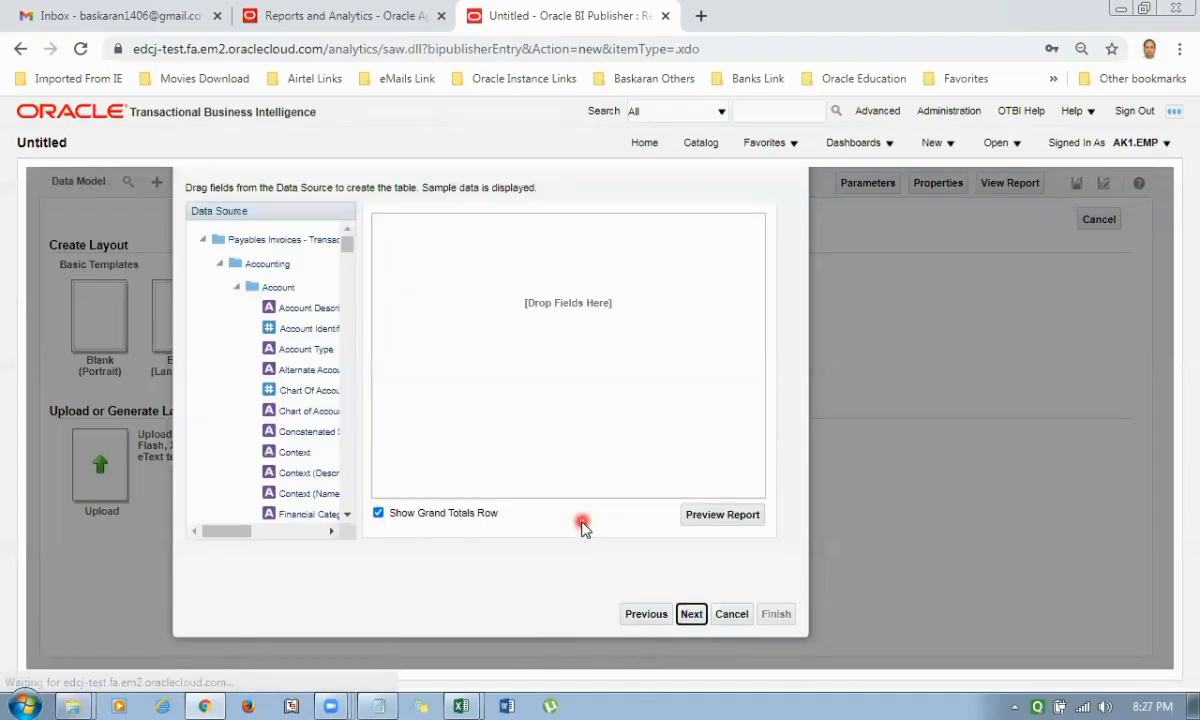
Add Business Unit Name from the Business Unit folder as the table's first column.
{"action": "left_click", "coordinate": [237, 287]}
{"action": "left_click", "coordinate": [236, 312]}
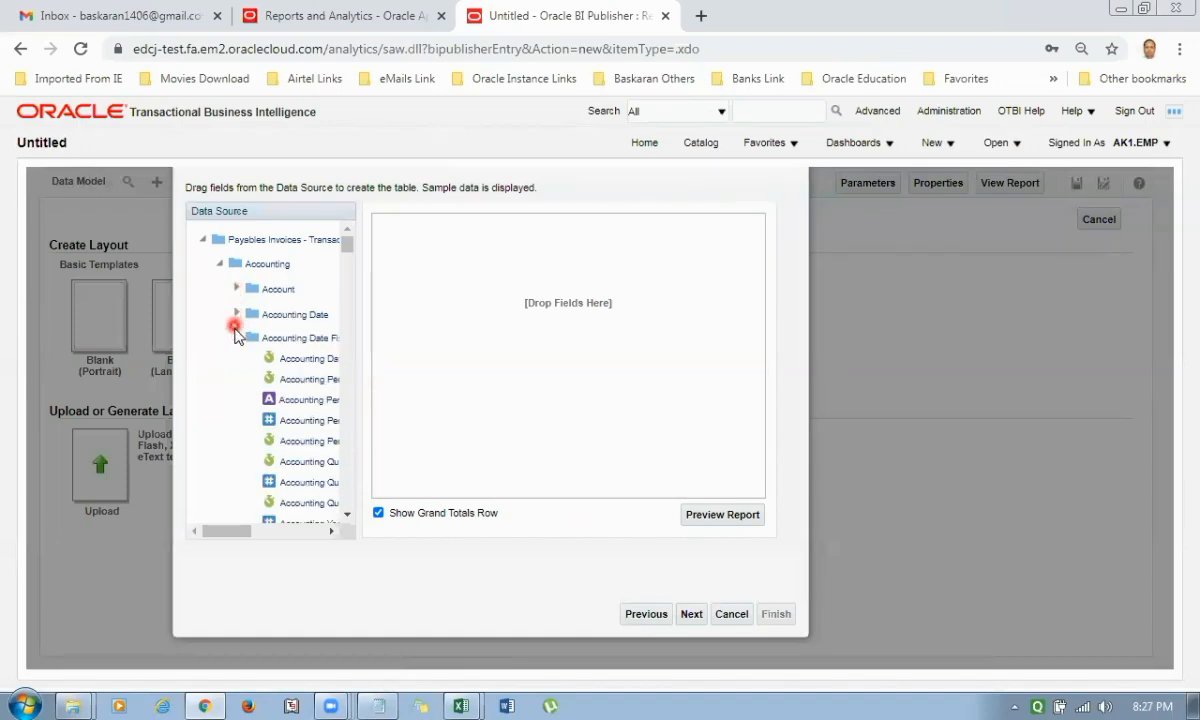
{"action": "left_click", "coordinate": [236, 339]}
{"action": "left_click", "coordinate": [219, 264]}
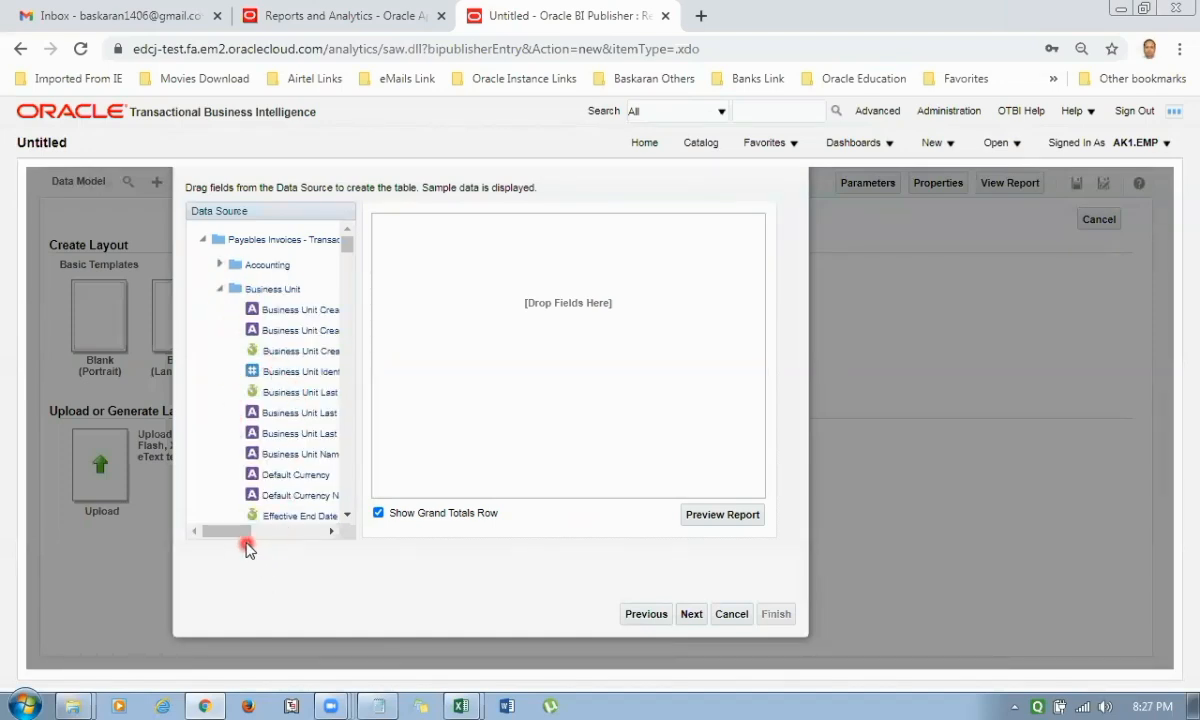
{"action": "left_click_drag", "start_coordinate": [241, 536], "coordinate": [260, 540]}
{"action": "left_click_drag", "start_coordinate": [262, 455], "coordinate": [335, 478]}
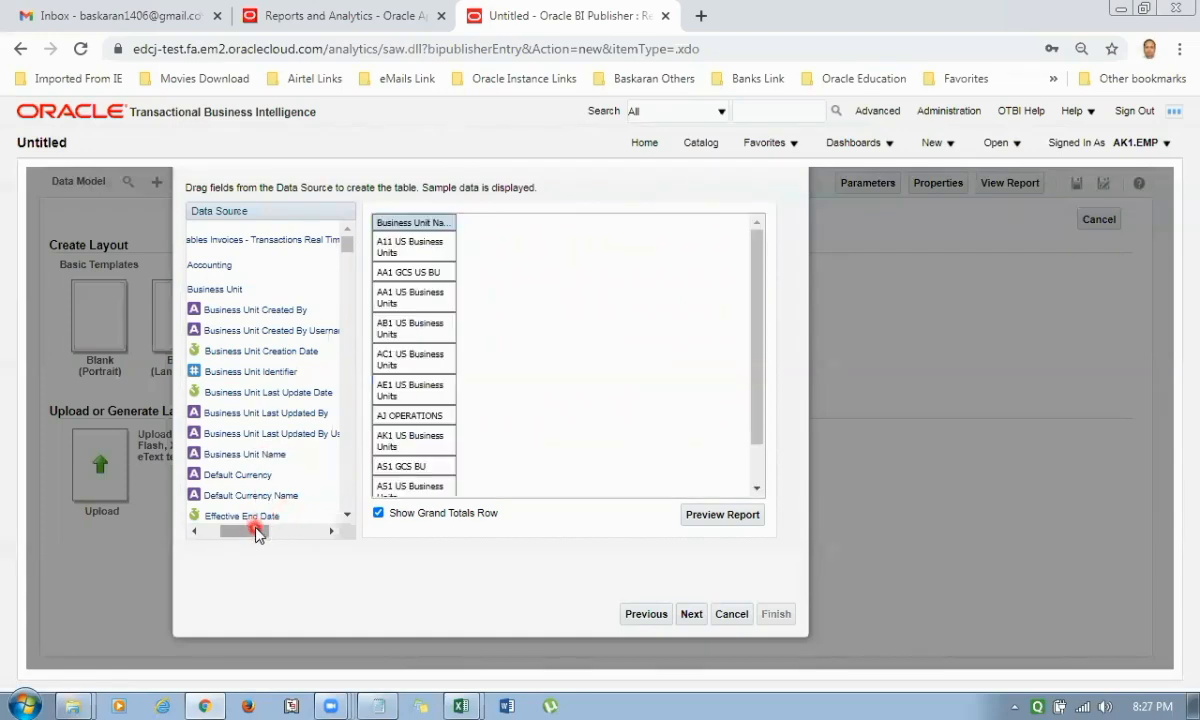
Add Invoice Date and Invoice Number from the Invoice Details general information as the following table columns.
{"action": "left_click_drag", "start_coordinate": [257, 530], "coordinate": [243, 440]}
{"action": "left_click", "coordinate": [220, 289]}
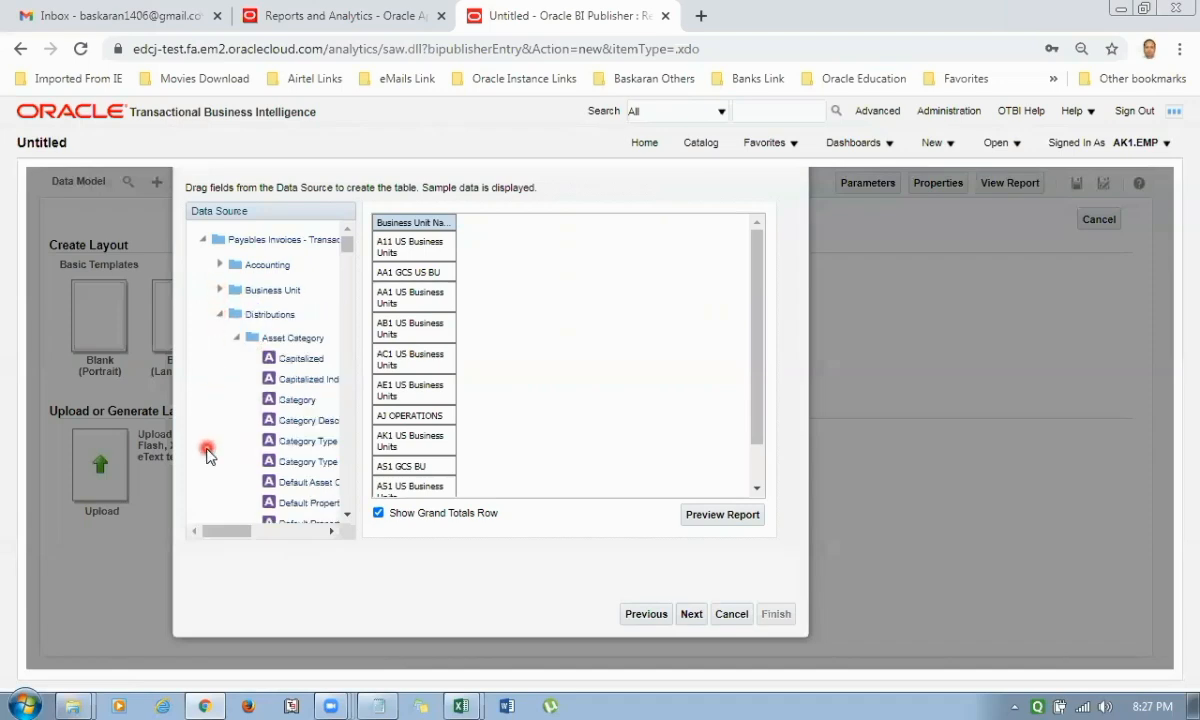
{"action": "left_click", "coordinate": [220, 314]}
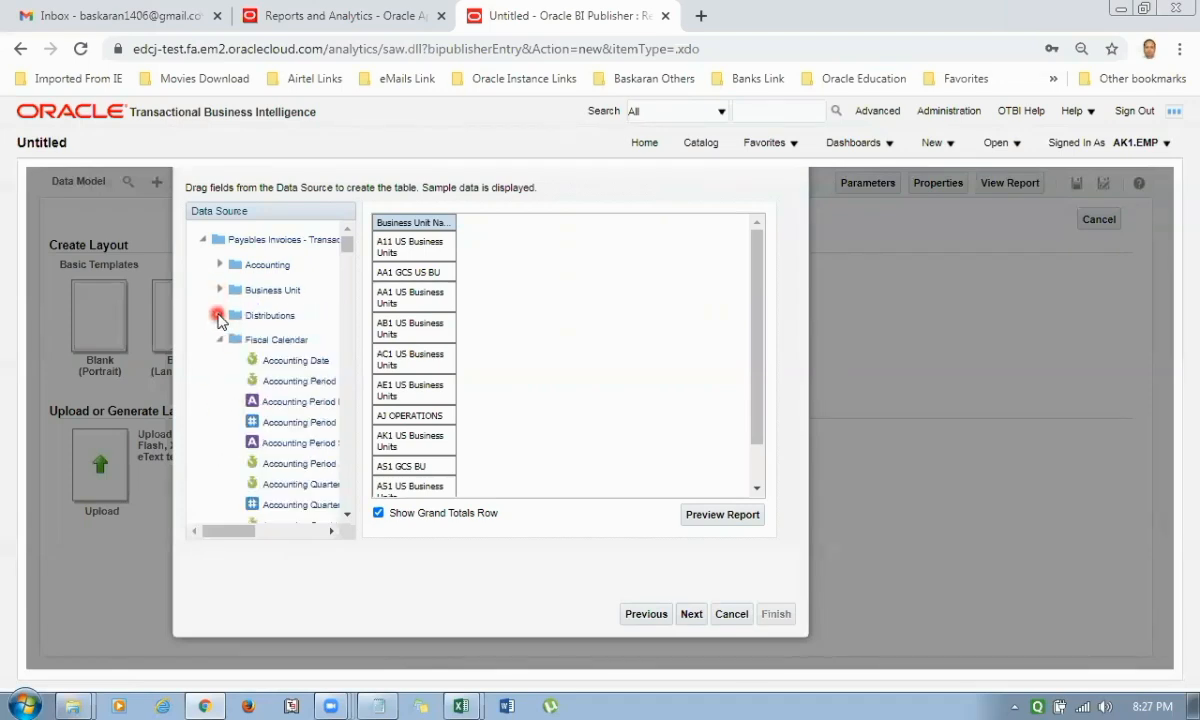
{"action": "left_click", "coordinate": [221, 341]}
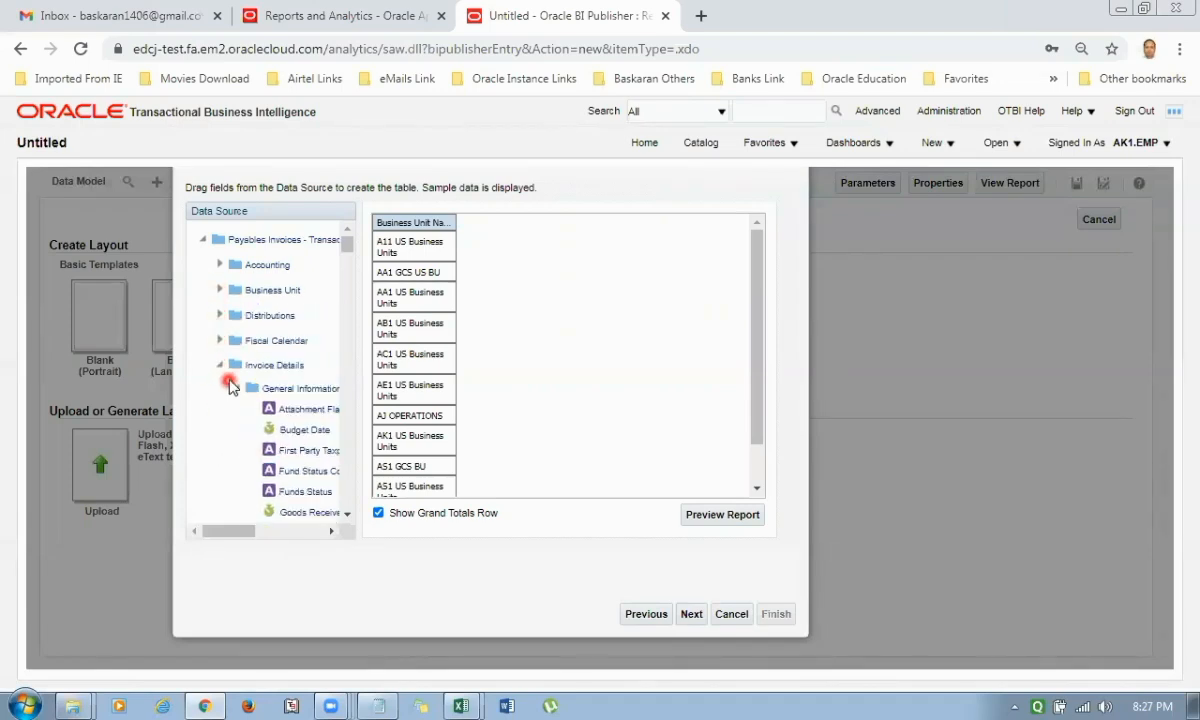
{"action": "scroll", "coordinate": [286, 430], "scroll_direction": "down", "scroll_amount": 2}
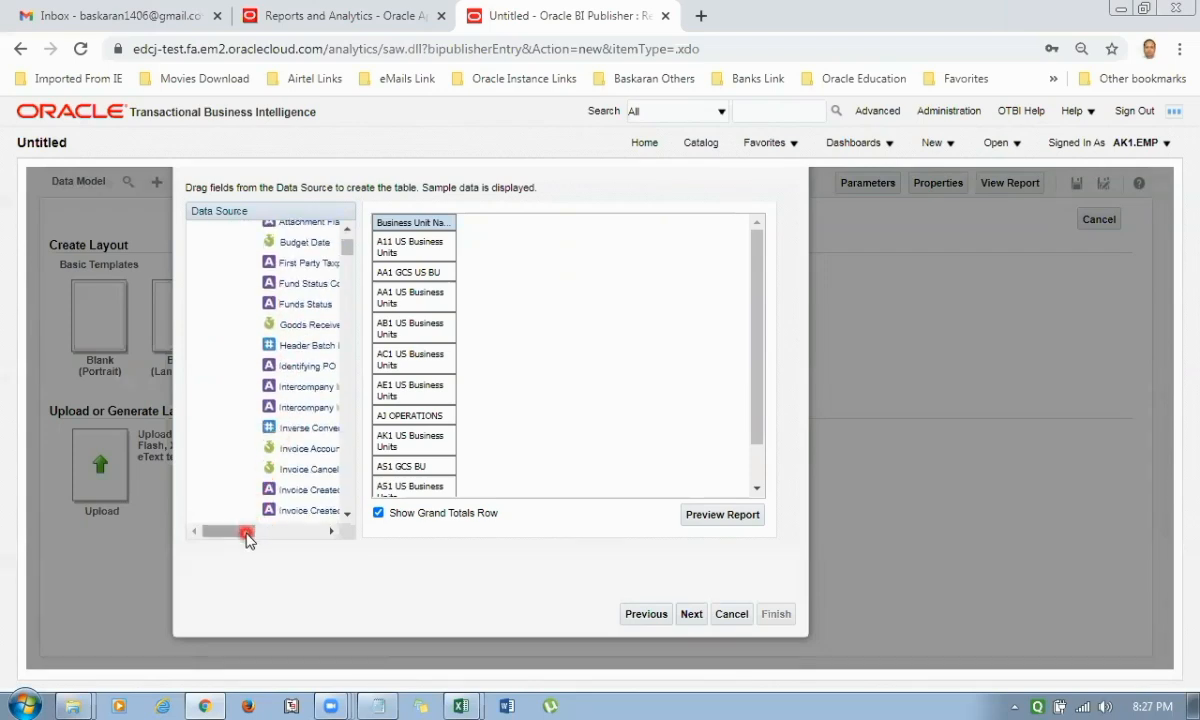
{"action": "mouse_move", "coordinate": [250, 532]}
{"action": "left_mouse_down"}
{"action": "mouse_move", "coordinate": [267, 533]}
{"action": "mouse_move", "coordinate": [252, 546]}
{"action": "left_mouse_up"}
{"action": "scroll", "coordinate": [300, 280], "scroll_direction": "down", "scroll_amount": 3}
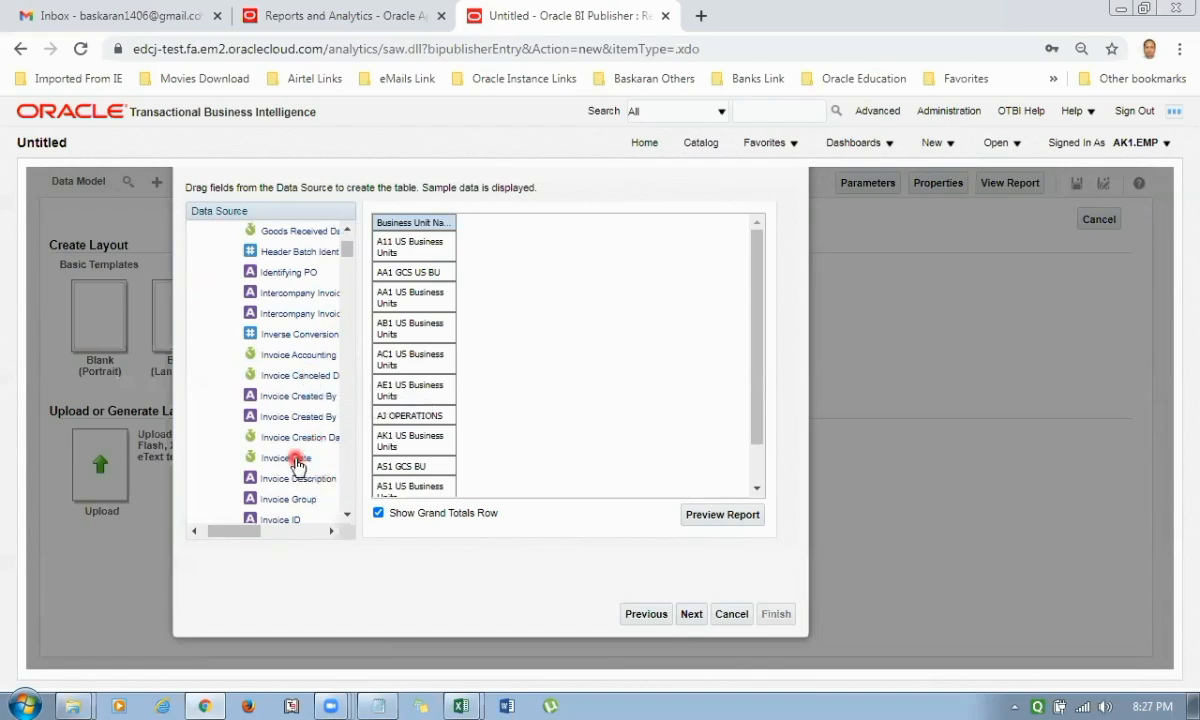
{"action": "left_click_drag", "start_coordinate": [285, 457], "coordinate": [500, 240]}
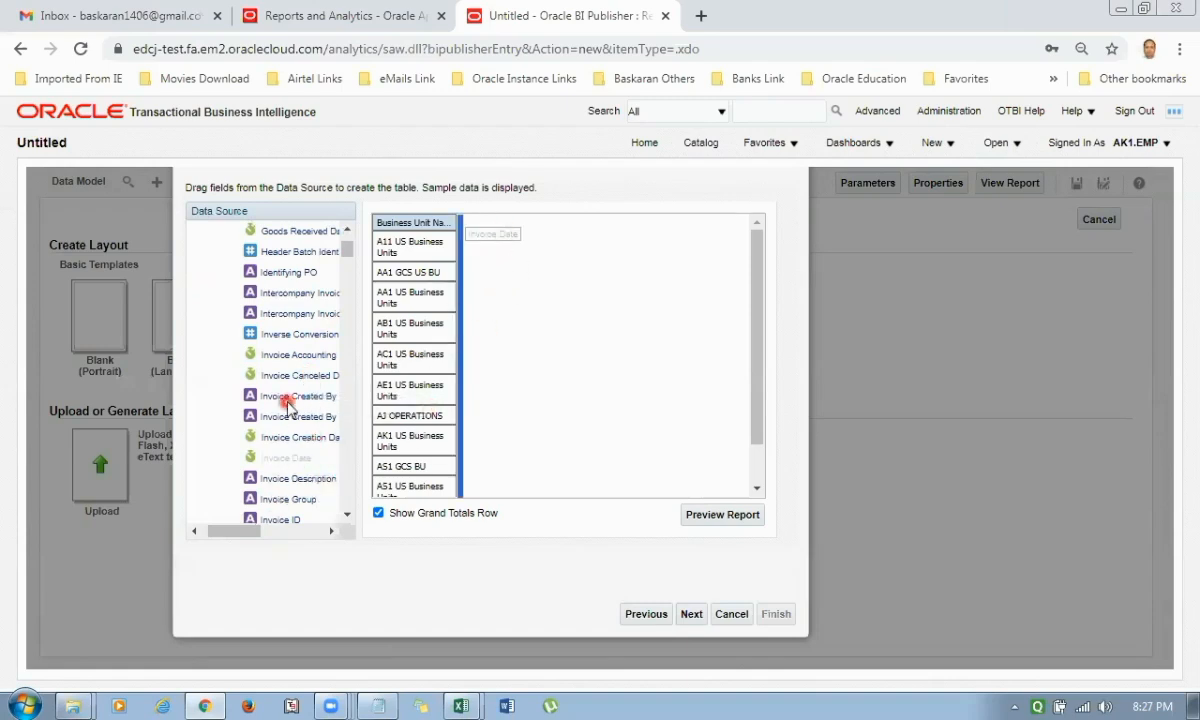
{"action": "scroll", "coordinate": [290, 410], "scroll_direction": "down", "scroll_amount": 3}
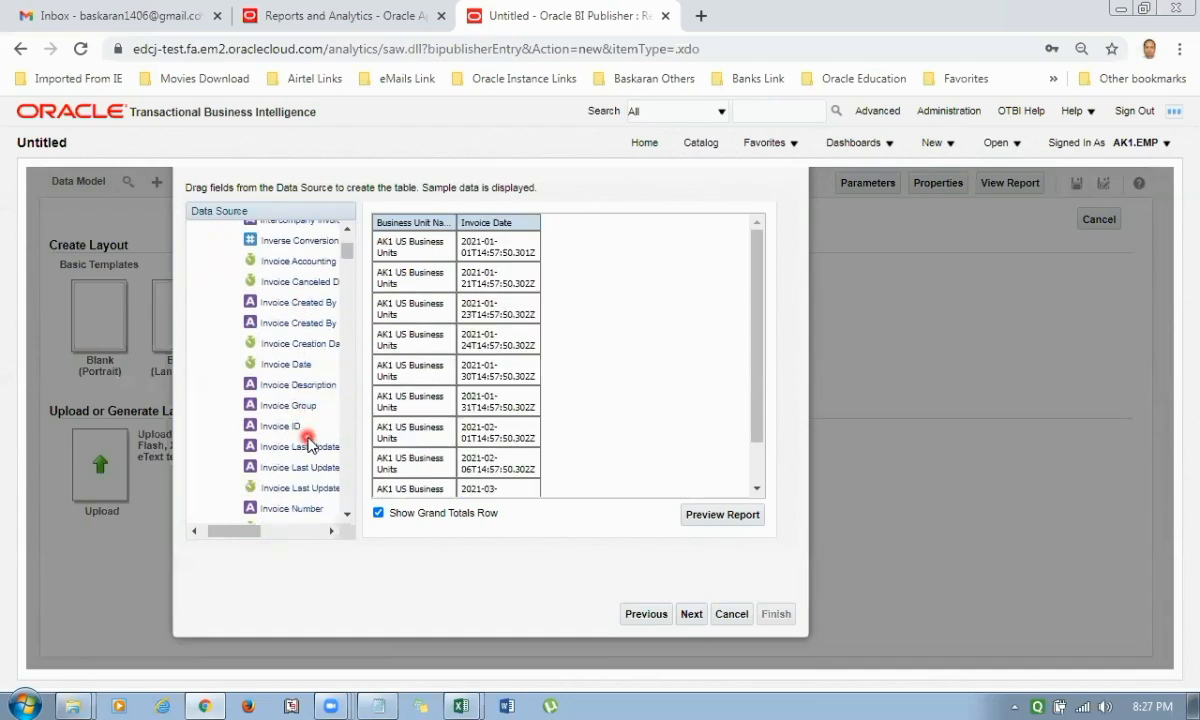
{"action": "left_click_drag", "start_coordinate": [307, 508], "coordinate": [548, 400]}
Add Invoice Amount from the Invoice Amounts folder as the column after Invoice Number.
{"action": "scroll", "coordinate": [303, 455], "scroll_direction": "down", "scroll_amount": 3}
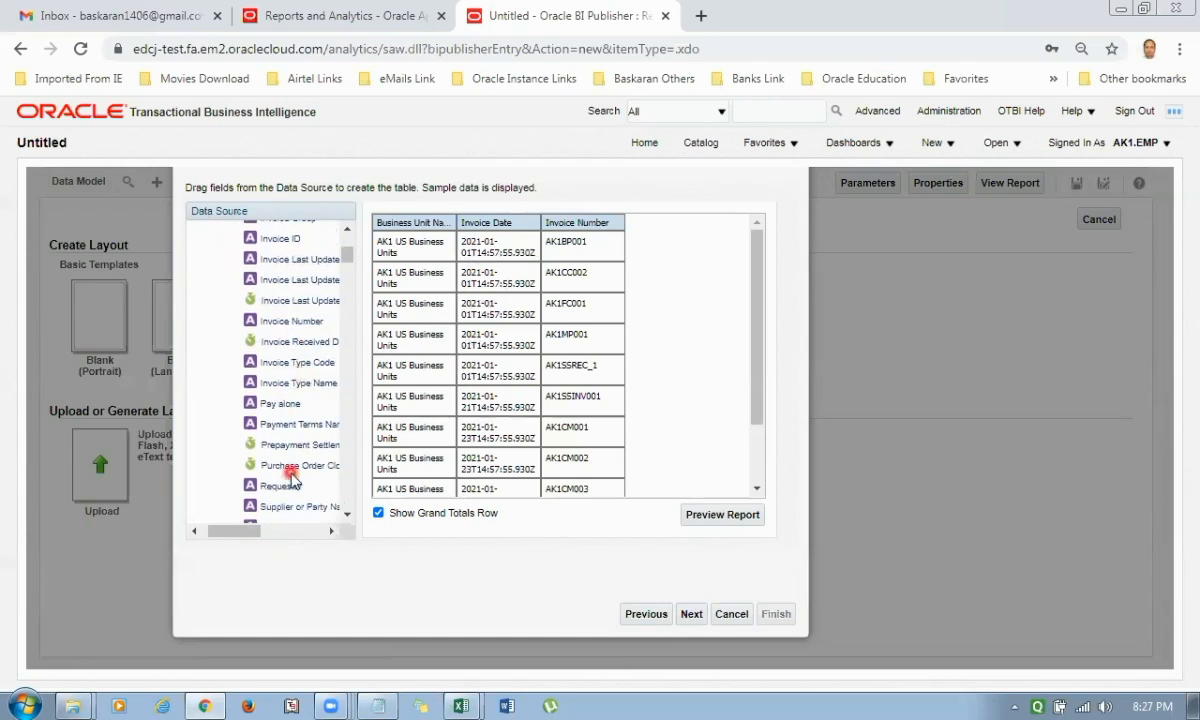
{"action": "scroll", "coordinate": [316, 415], "scroll_direction": "down", "scroll_amount": 3}
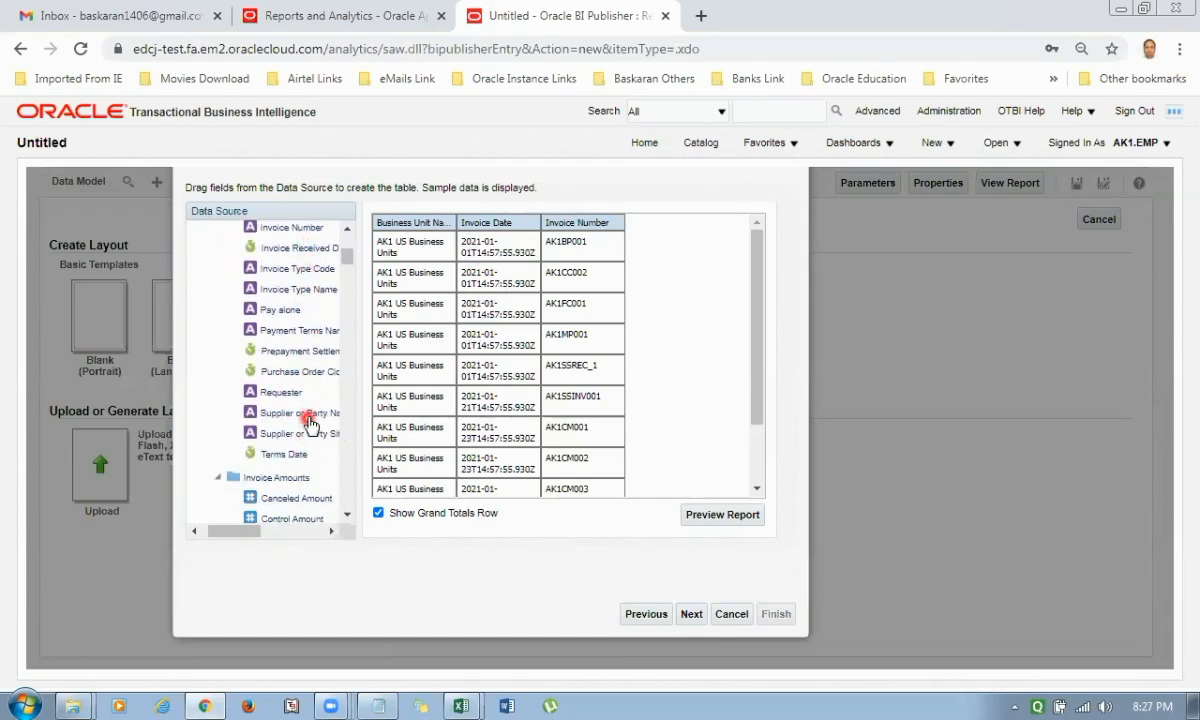
{"action": "scroll", "coordinate": [310, 424], "scroll_direction": "down", "scroll_amount": 3}
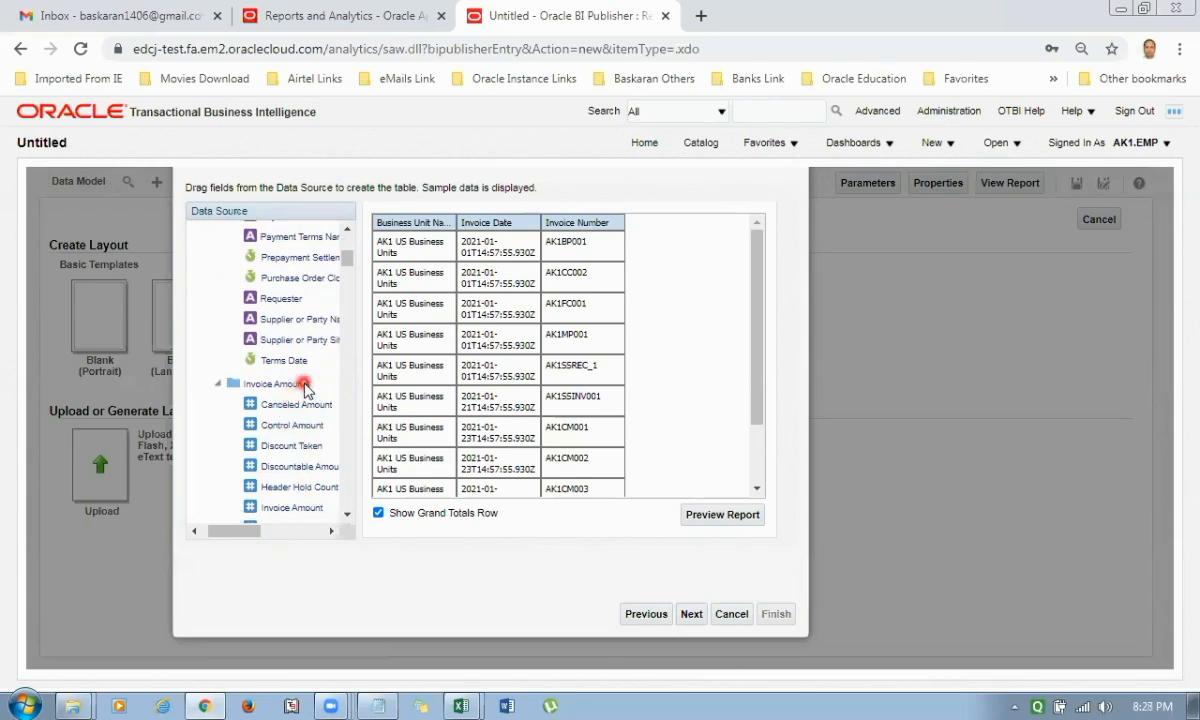
{"action": "scroll", "coordinate": [300, 430], "scroll_direction": "down", "scroll_amount": 5}
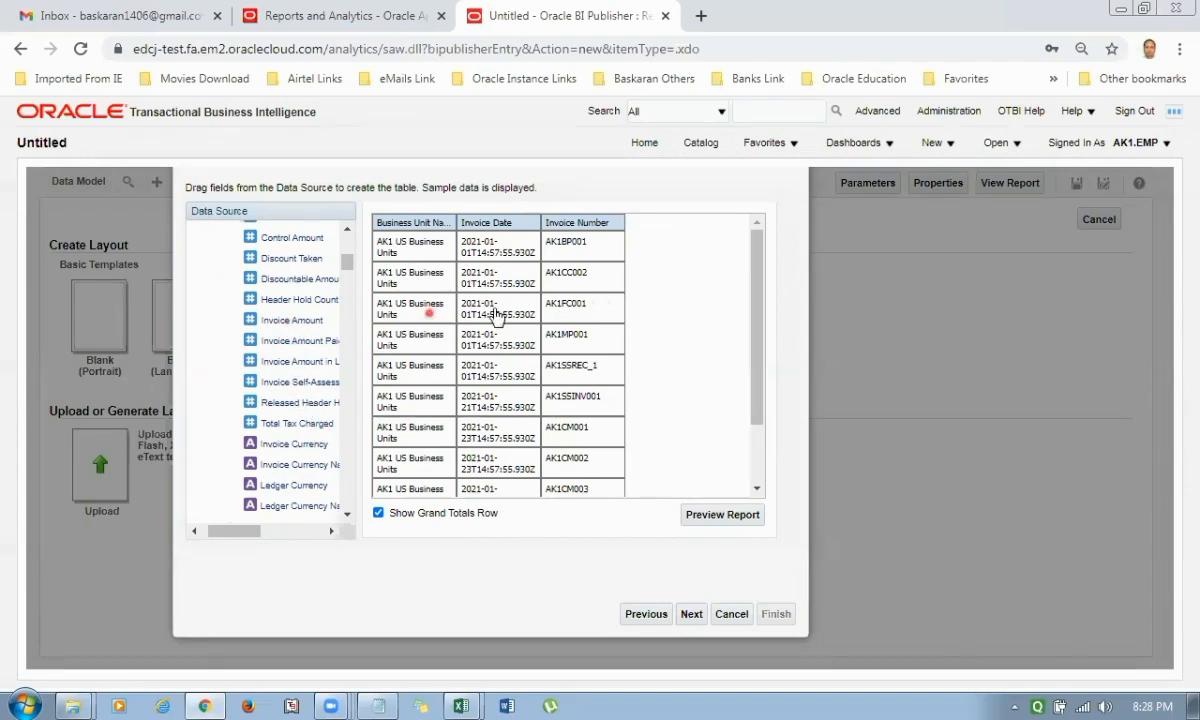
{"action": "left_click_drag", "start_coordinate": [495, 310], "coordinate": [652, 236]}
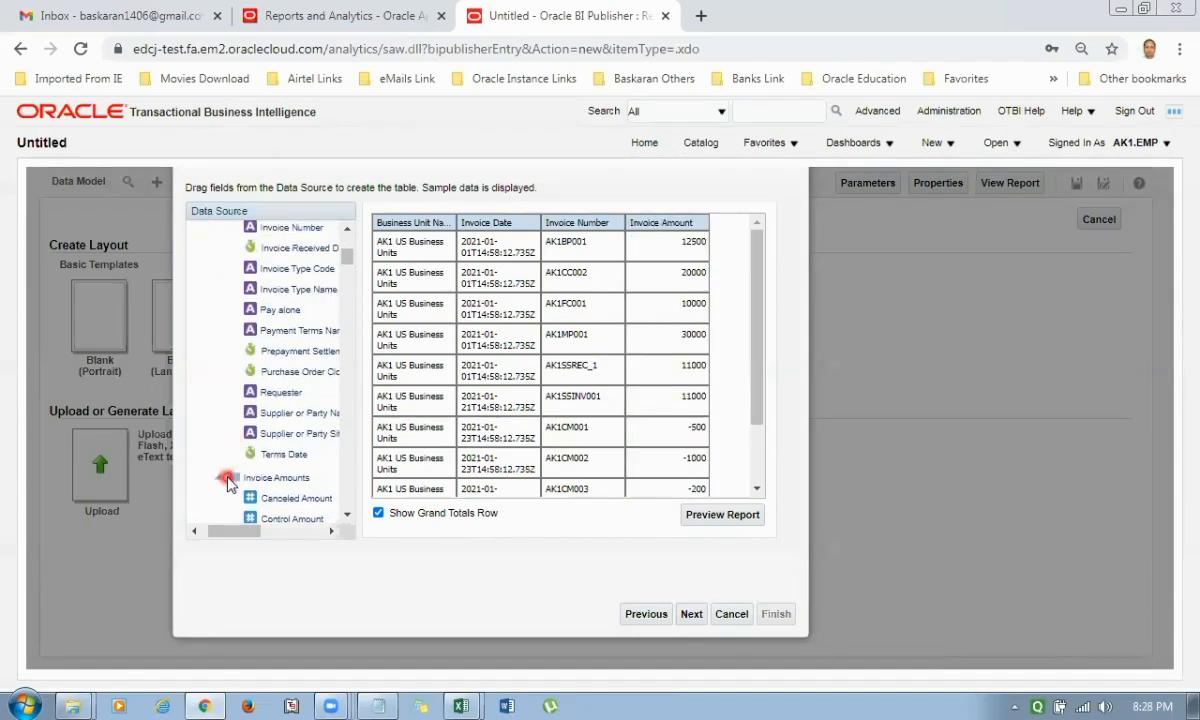
Insert the Supplier field as a column between Business Unit Name and Invoice Date.
{"action": "scroll", "coordinate": [228, 380], "scroll_direction": "up", "scroll_amount": 10}
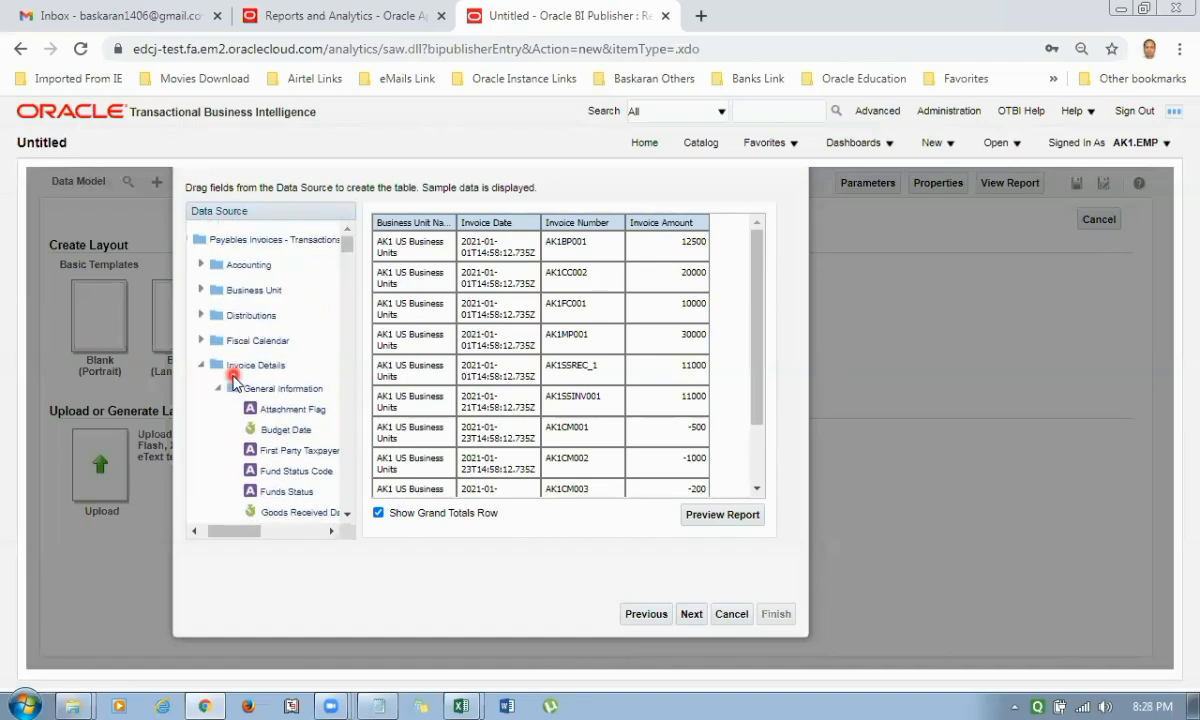
{"action": "left_click", "coordinate": [201, 366]}
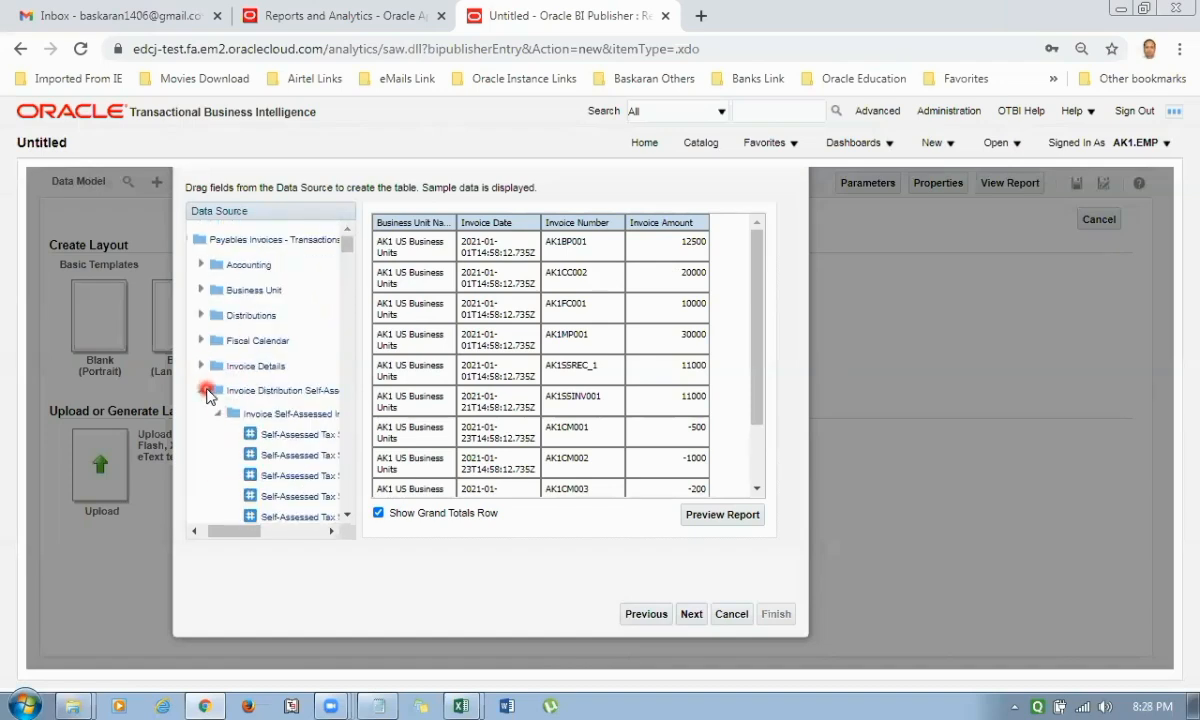
{"action": "left_click", "coordinate": [202, 391]}
{"action": "left_click", "coordinate": [202, 414]}
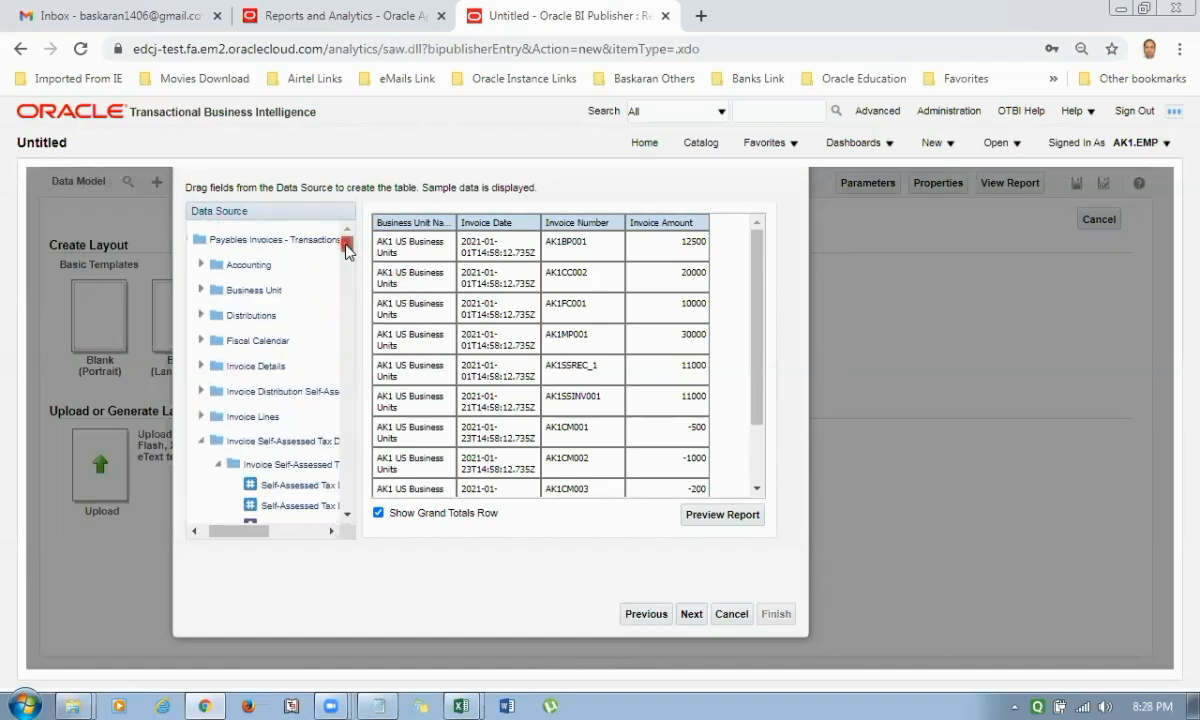
{"action": "mouse_move", "coordinate": [347, 240]}
{"action": "left_mouse_down"}
{"action": "mouse_move", "coordinate": [347, 467]}
{"action": "mouse_move", "coordinate": [346, 450]}
{"action": "left_mouse_up"}
{"action": "scroll", "coordinate": [347, 417], "scroll_direction": "down", "scroll_amount": 3}
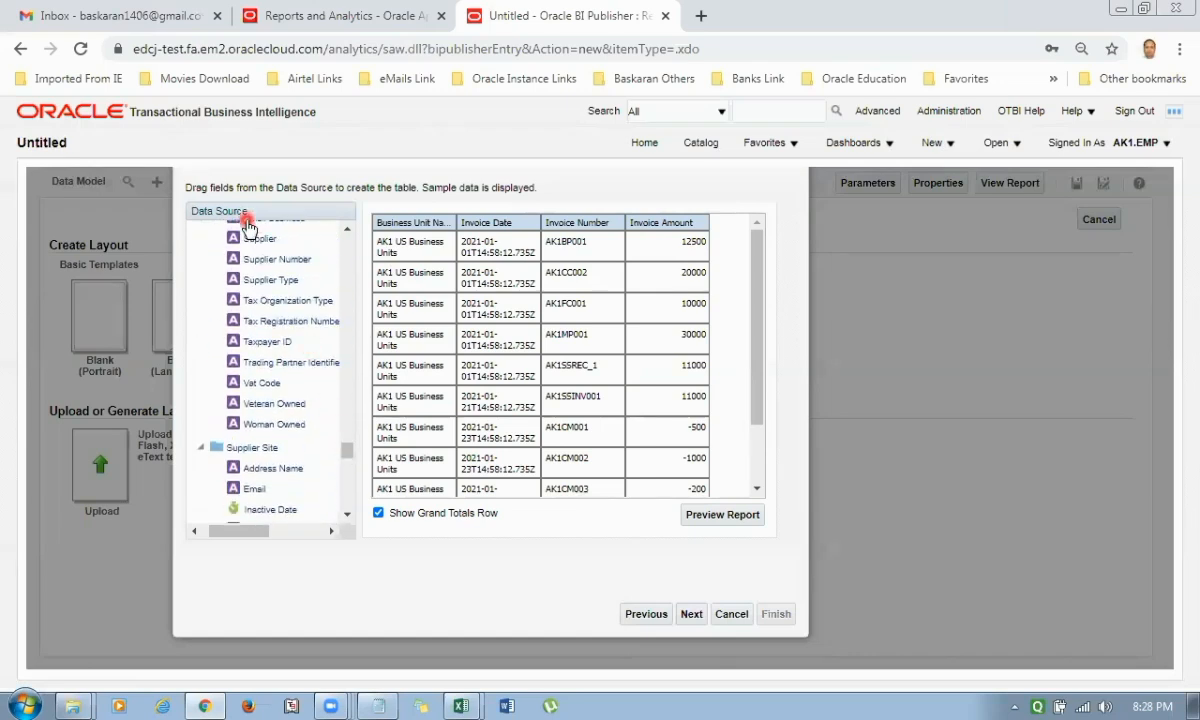
{"action": "left_click", "coordinate": [266, 247]}
{"action": "left_click_drag", "start_coordinate": [266, 247], "coordinate": [452, 348]}
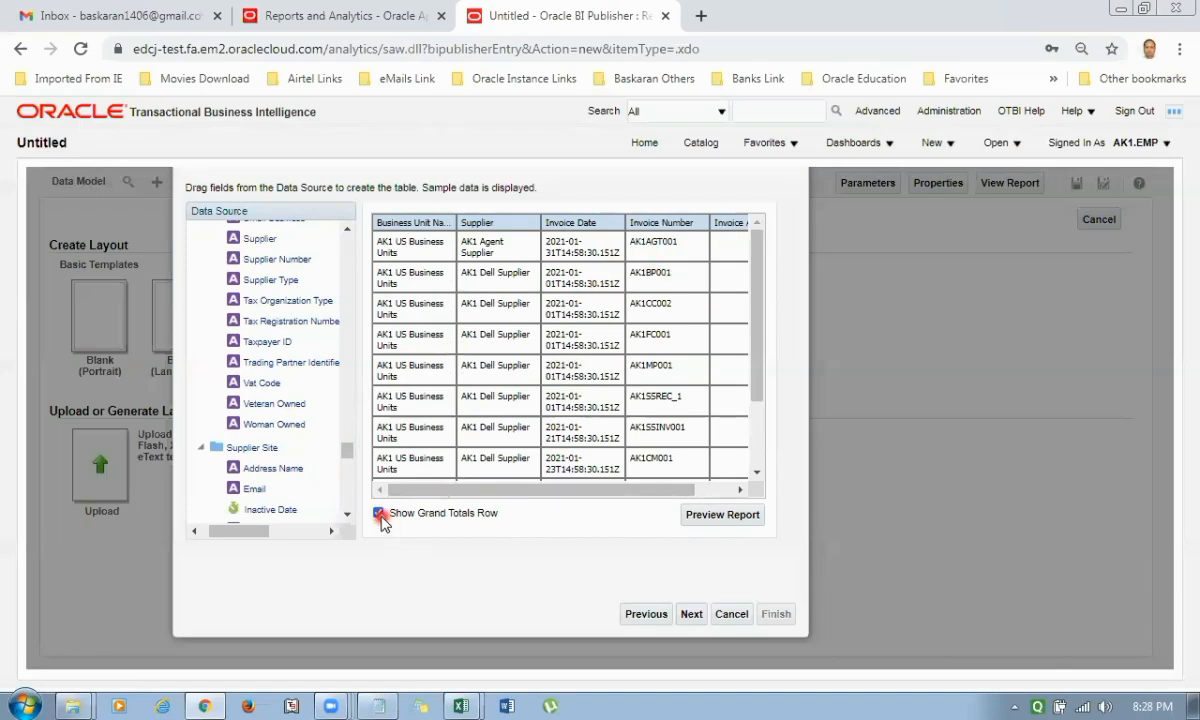
Finish the guided setup with View Report and name the report AK1_Payable_Invoice_Use_Subject_Area in the AK1 REPORT folder.
{"action": "left_click", "coordinate": [692, 614]}
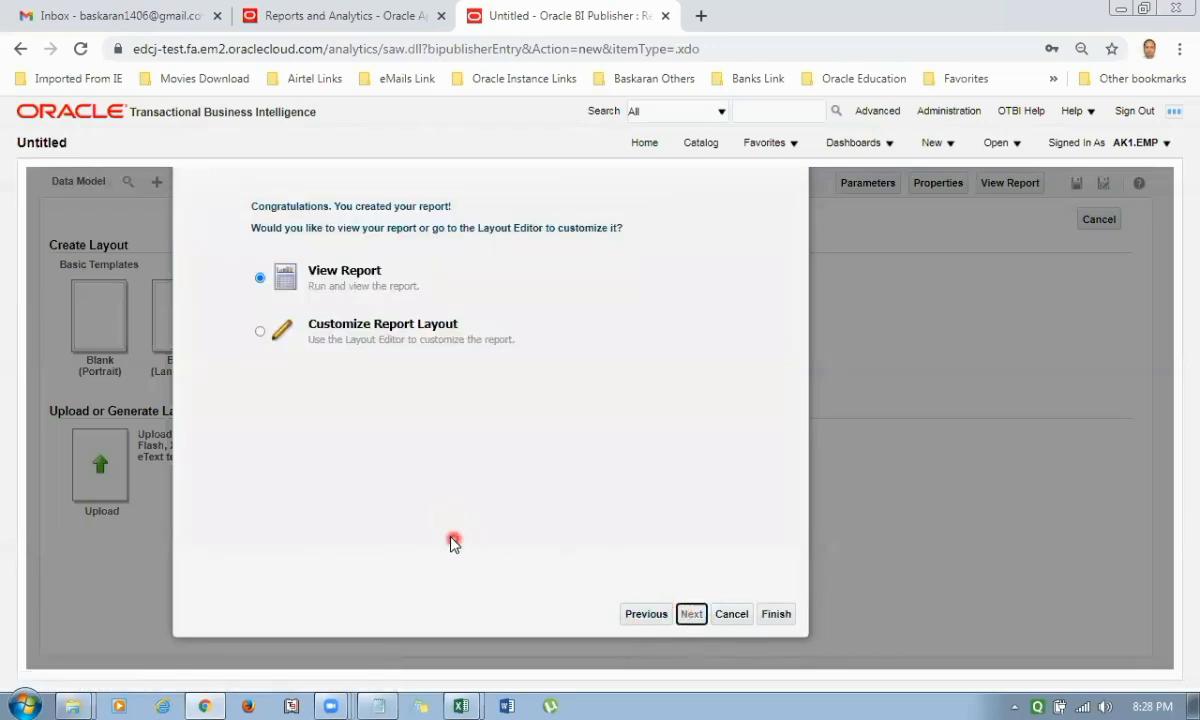
{"action": "left_click", "coordinate": [779, 615]}
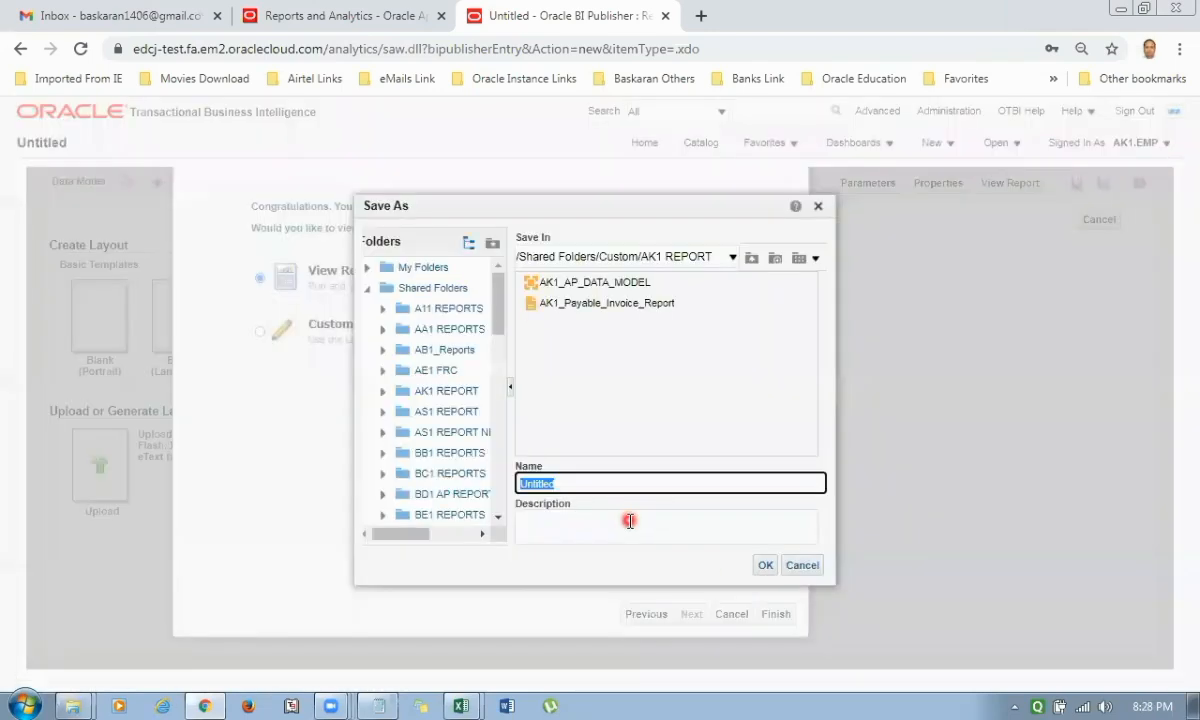
{"action": "left_click", "coordinate": [588, 302]}
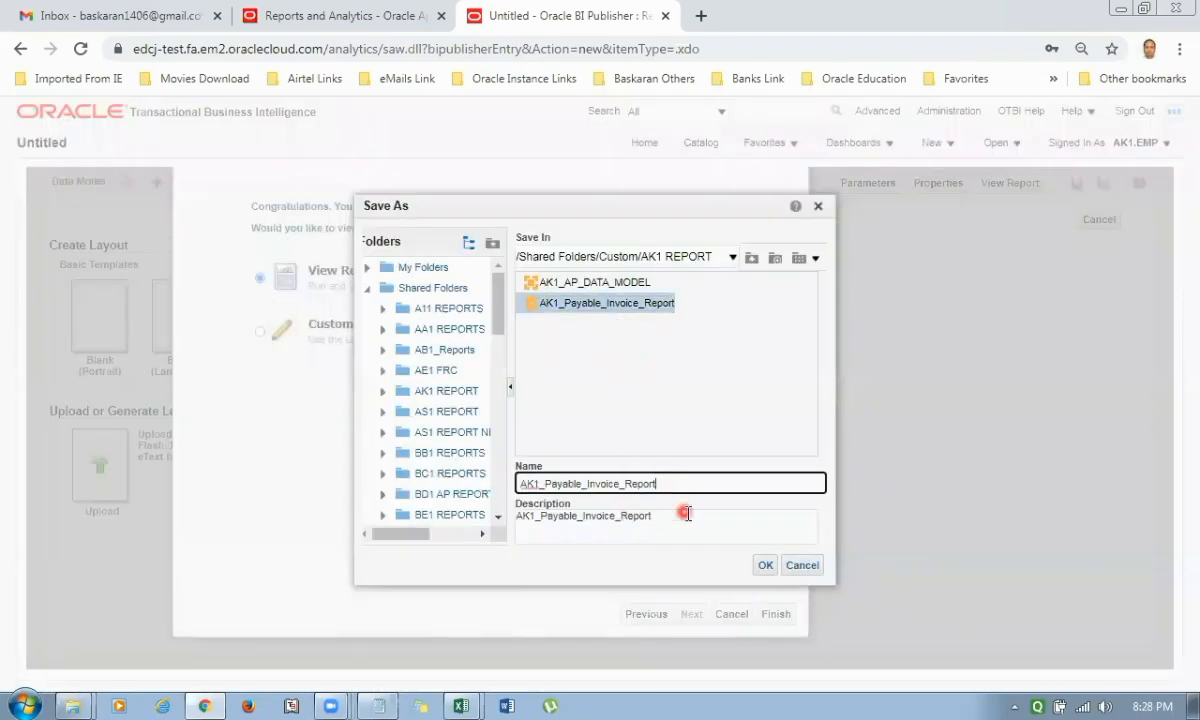
{"action": "type", "text": "_"}
{"action": "key", "text": "BackSpace"}
{"action": "key", "text": "BackSpace"}
{"action": "key", "text": "BackSpace"}
{"action": "key", "text": "BackSpace"}
{"action": "type", "text": "USe_Subject_ARe"}
{"action": "key", "text": "ctrl+a"}
{"action": "key", "text": "ctrl+c"}
{"action": "key", "text": "Tab"}
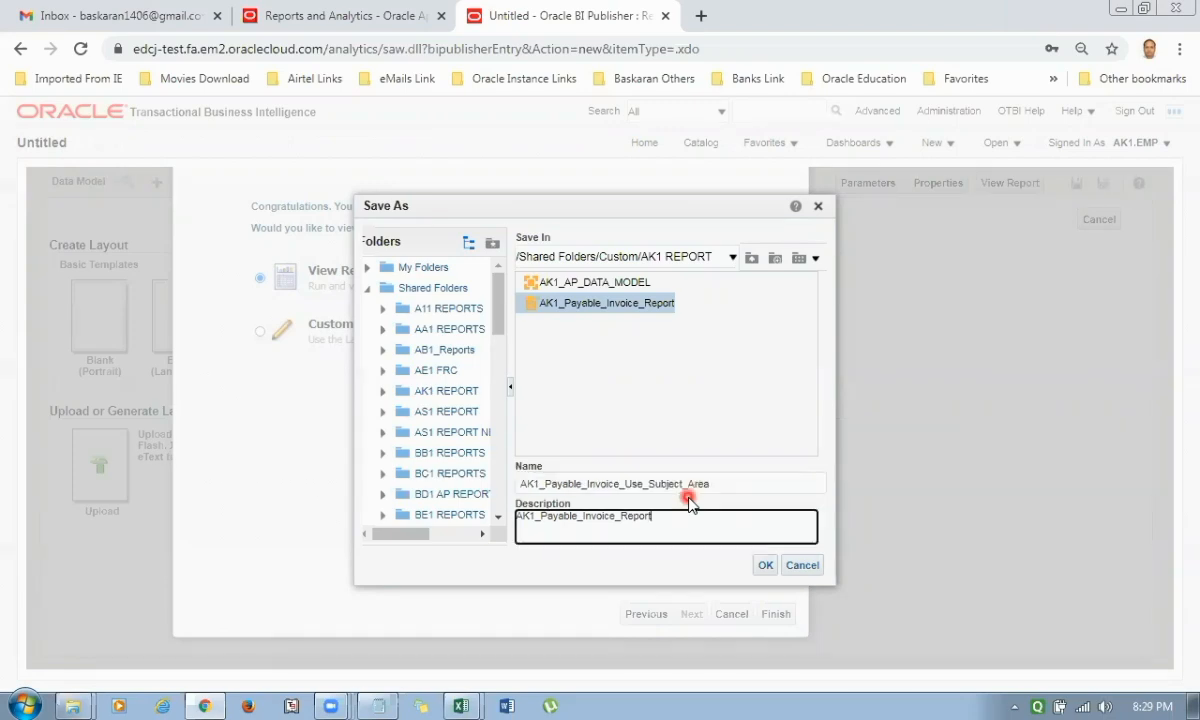
Replace the description with the report's new name and save the report.
{"action": "key", "text": "ctrl+a"}
{"action": "key", "text": "ctrl+v"}
{"action": "left_click", "coordinate": [763, 565]}
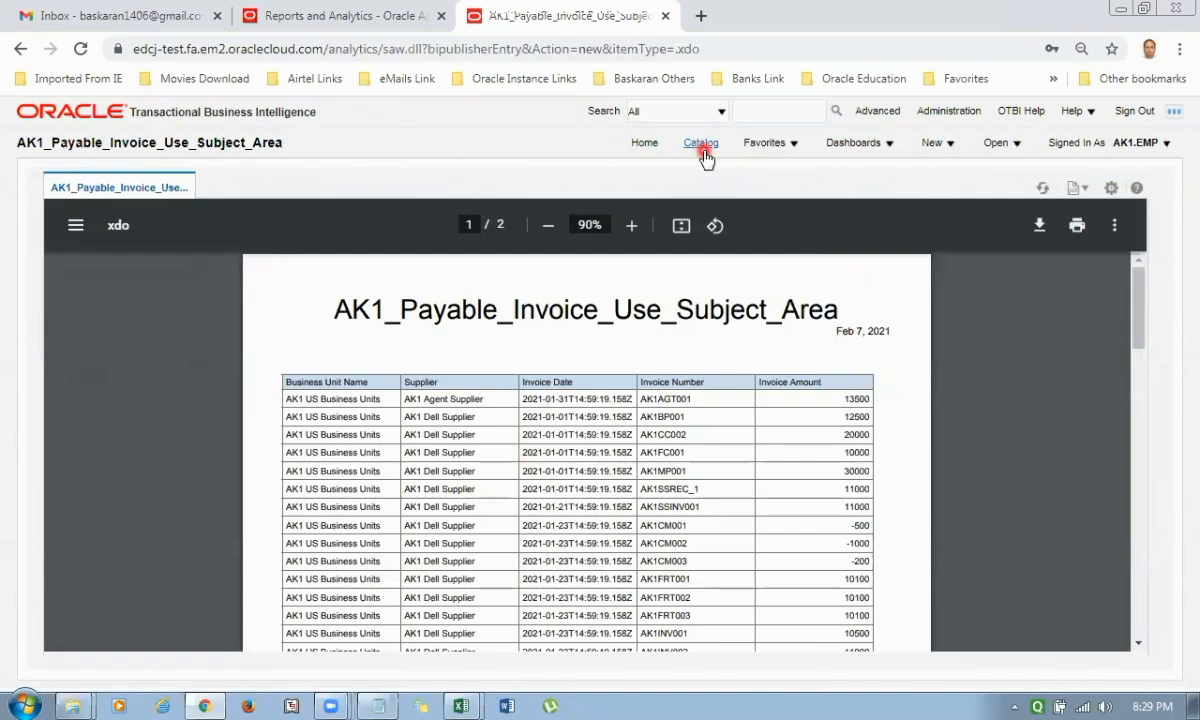
Return to the BI catalog, and switch to the Excel working board to find the Define : BI/ OTBI Reports topic.
{"action": "left_click", "coordinate": [702, 148]}
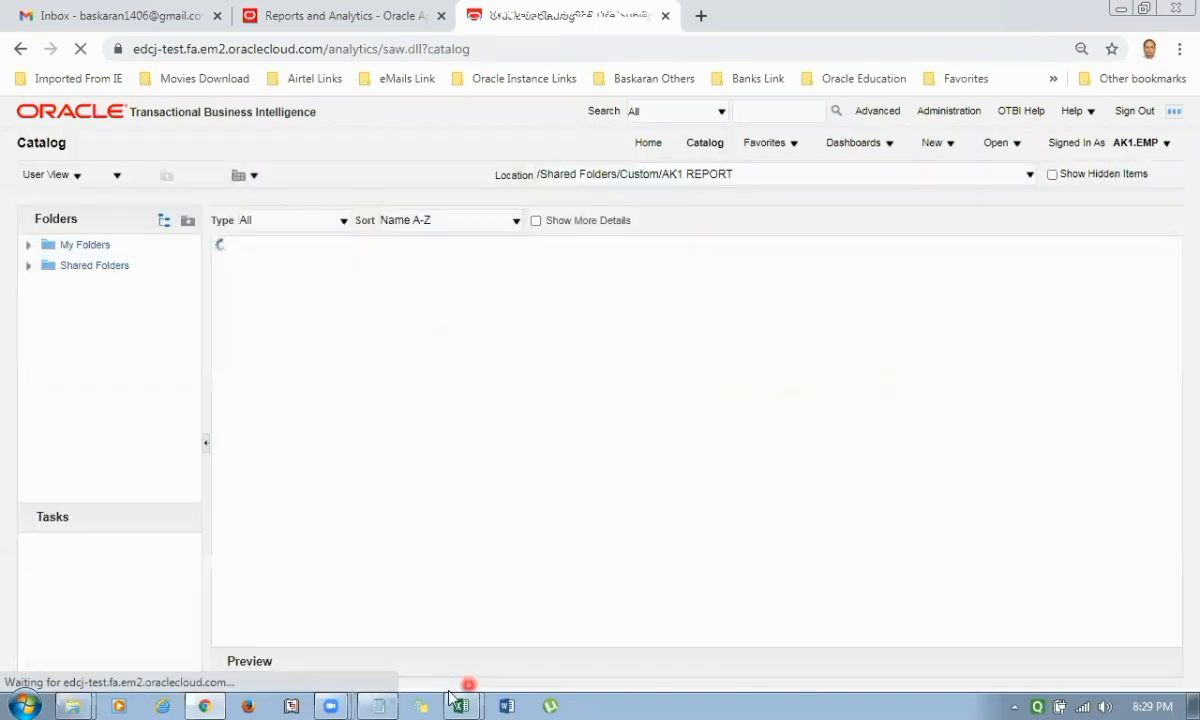
{"action": "left_click", "coordinate": [473, 643]}
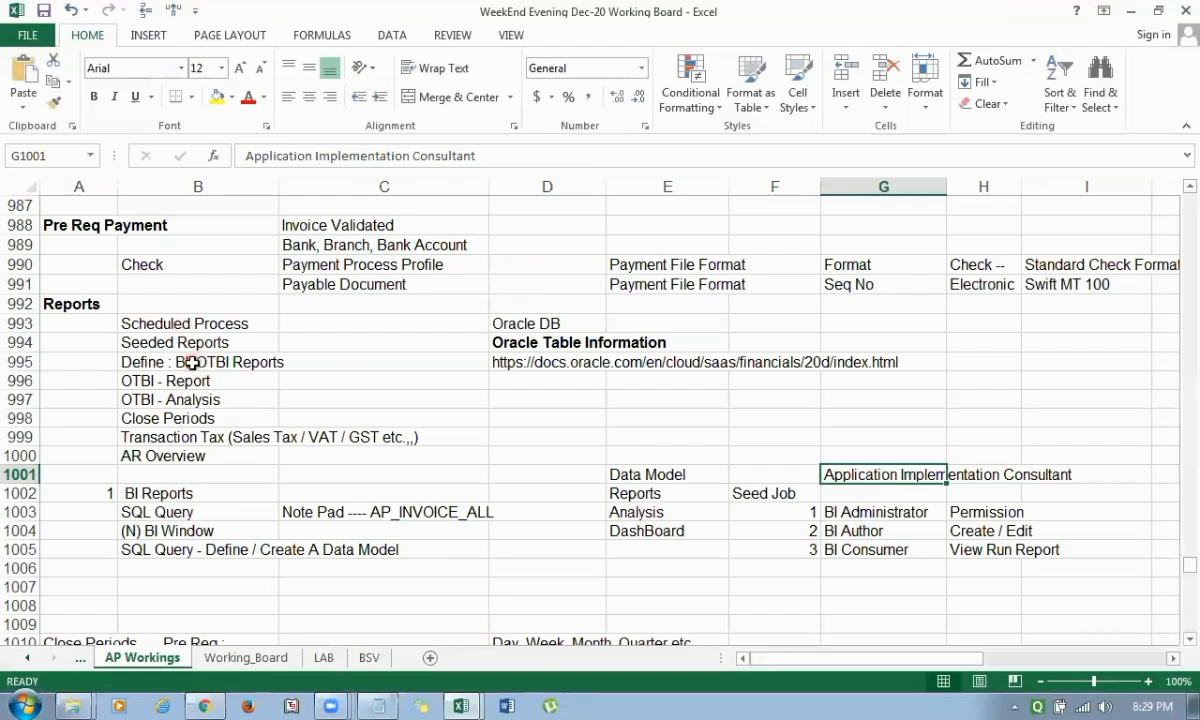
{"action": "left_click", "coordinate": [191, 363]}
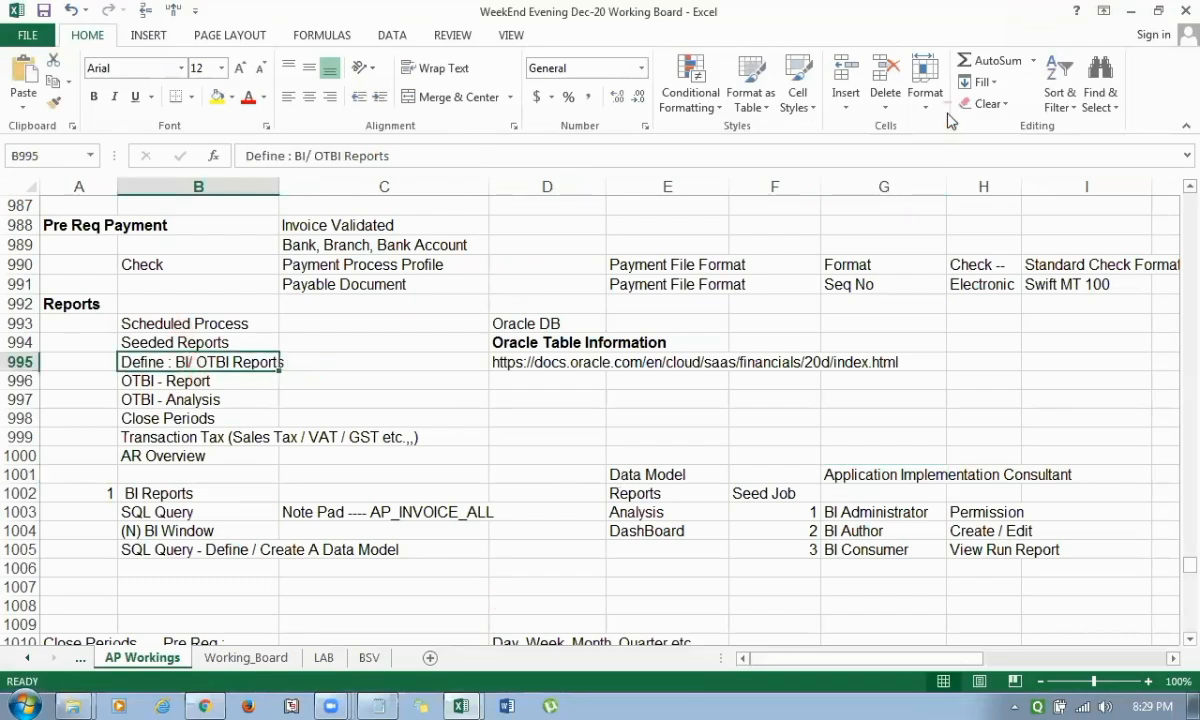
{"action": "left_click", "coordinate": [326, 698]}
{"action": "left_click", "coordinate": [324, 643]}
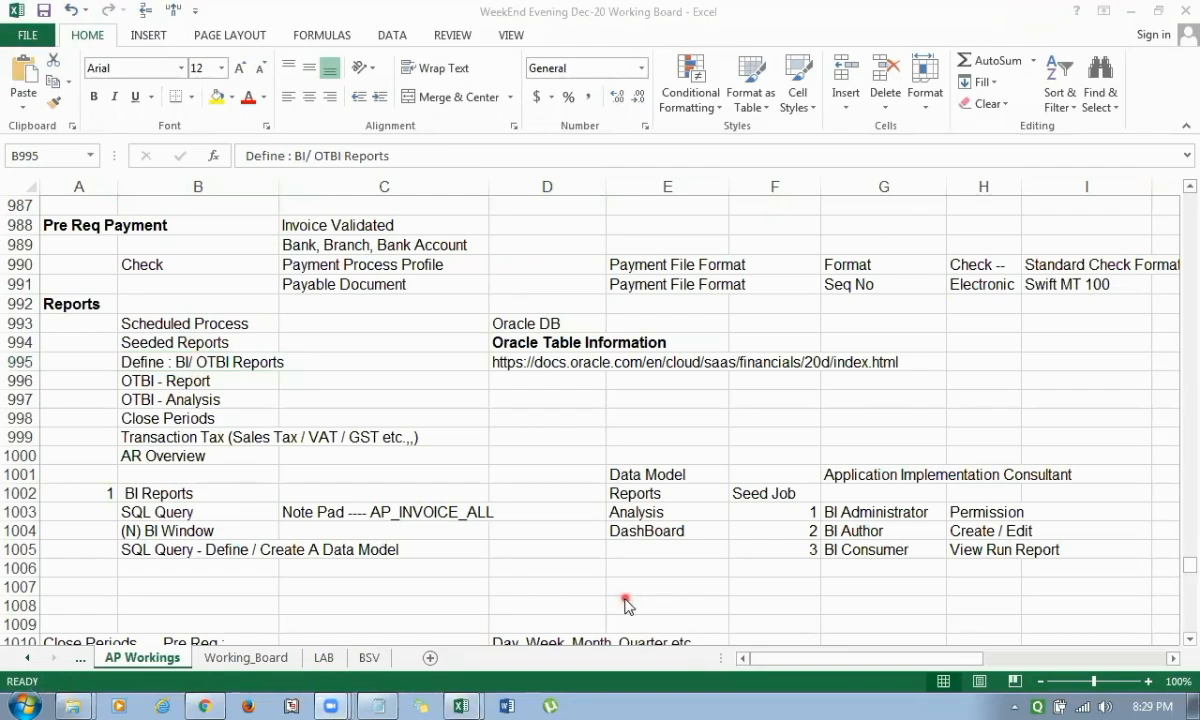
{"action": "left_click", "coordinate": [185, 364]}
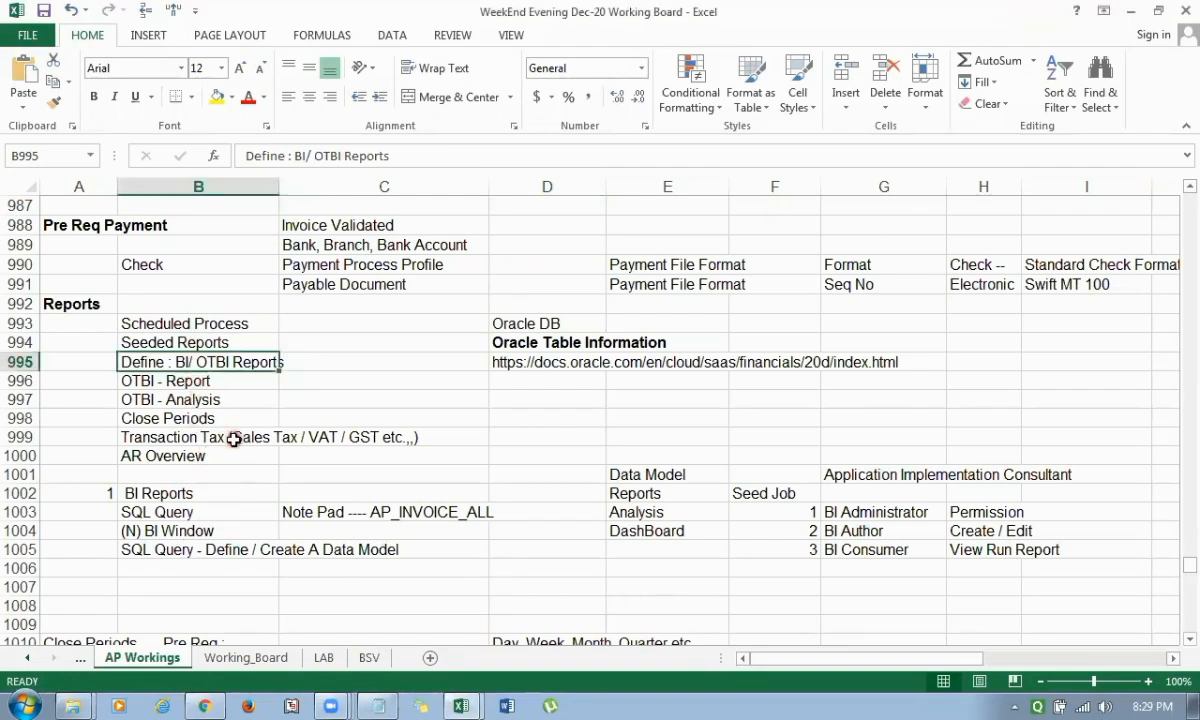
{"action": "key", "text": "Left"}
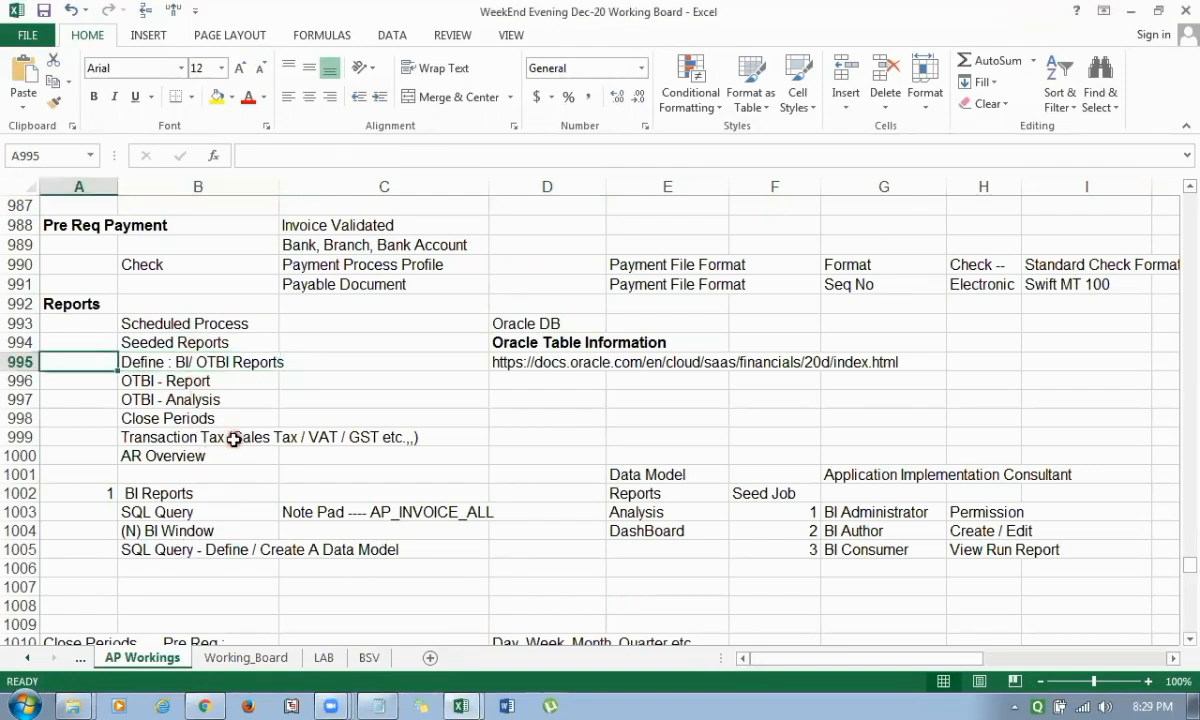
{"action": "key", "text": "Up"}
{"action": "key", "text": "Right"}
{"action": "key", "text": "Down"}
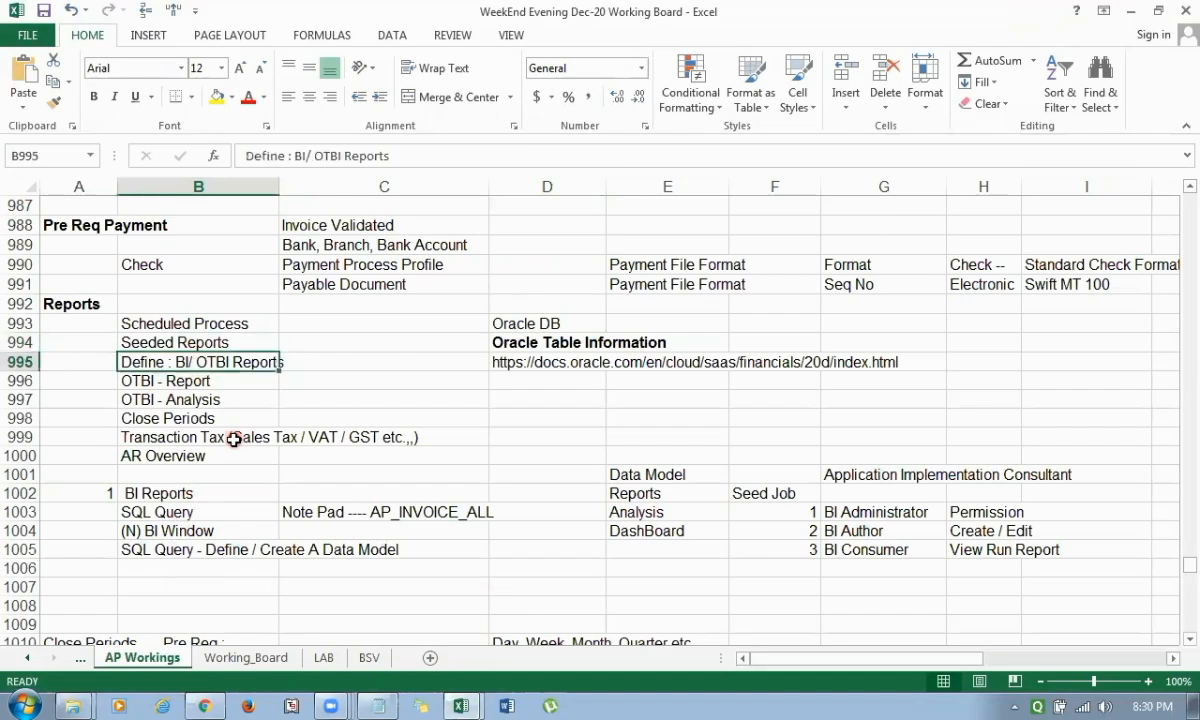
Insert a row above Close Periods in the Reports topic list and enter Dashboard in its column B cell.
{"action": "key", "text": "Down"}
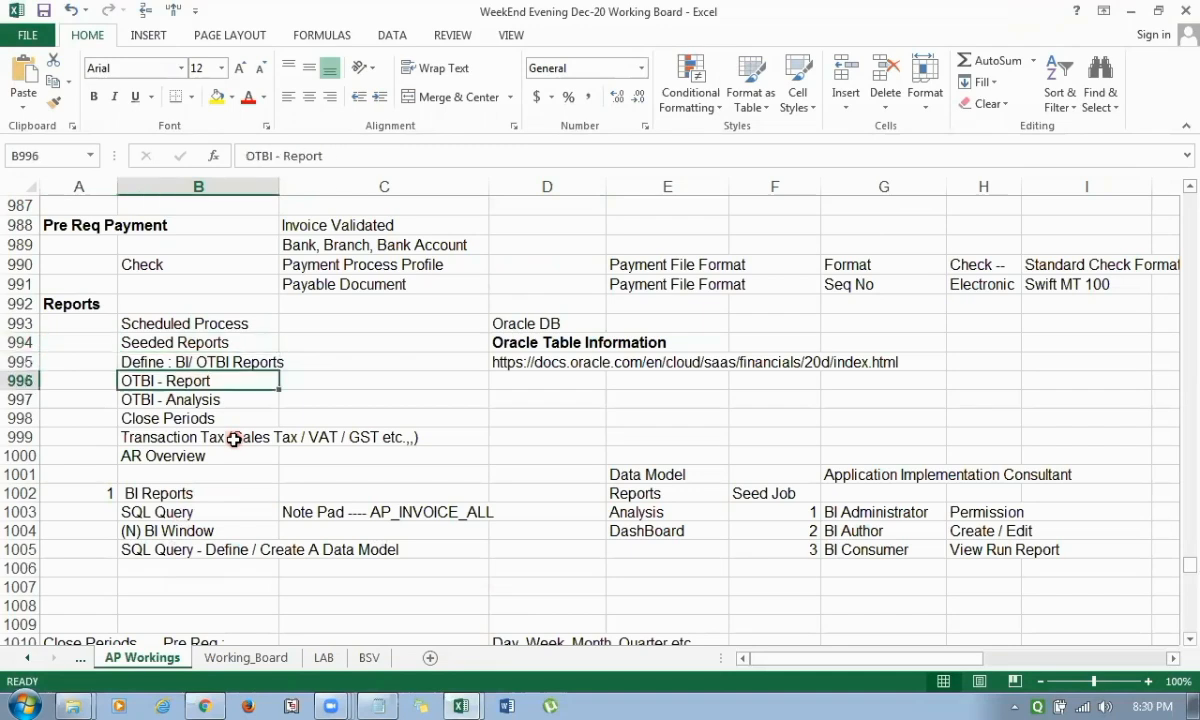
{"action": "key", "text": "Down"}
{"action": "key", "text": "Down"}
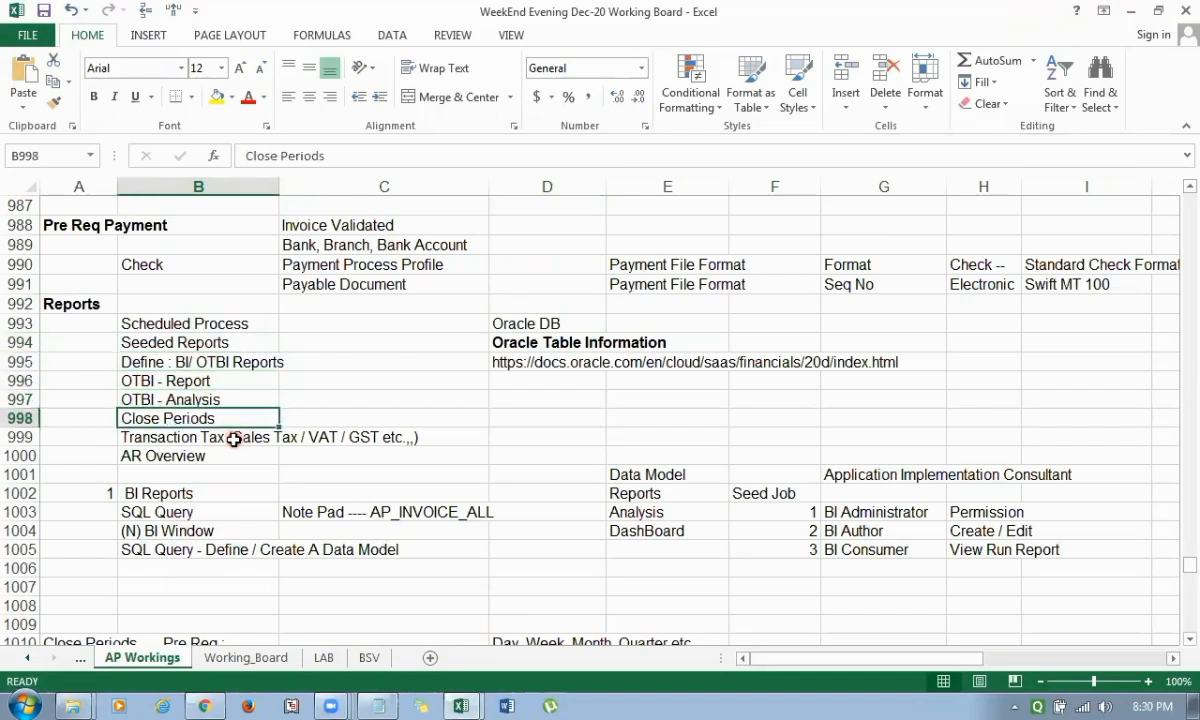
{"action": "key", "text": "alt"}
{"action": "key", "text": "h"}
{"action": "type", "text": "ir"}
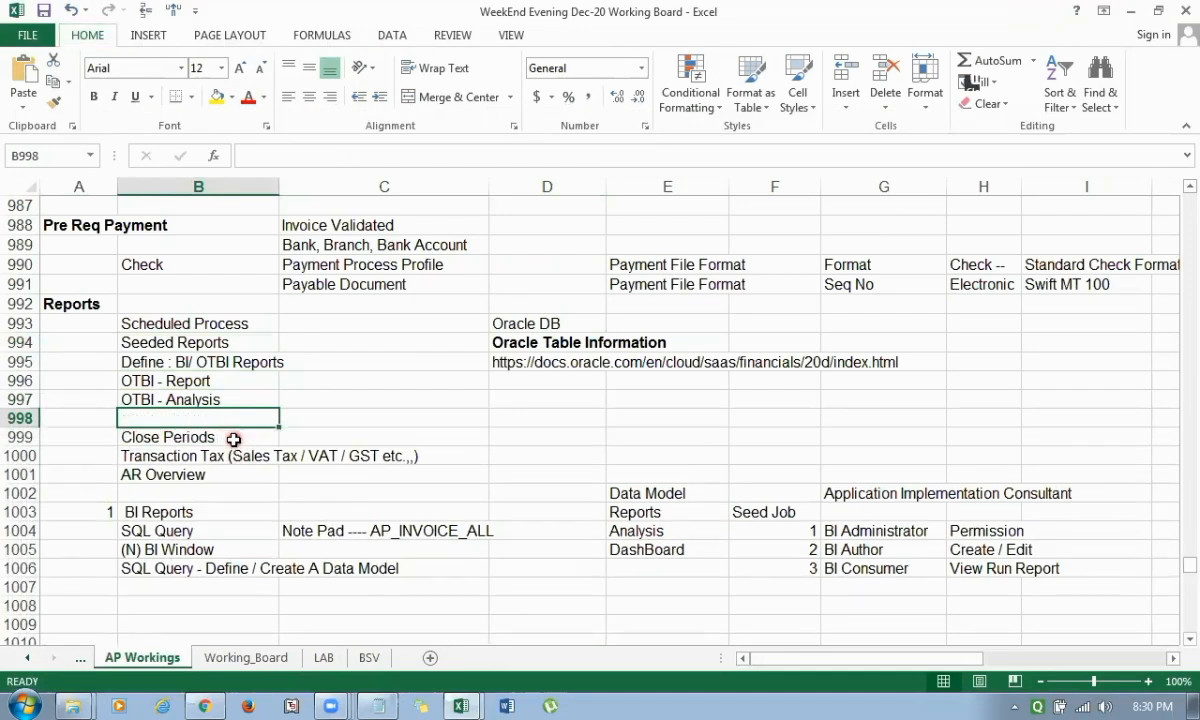
{"action": "type", "text": "Da"}
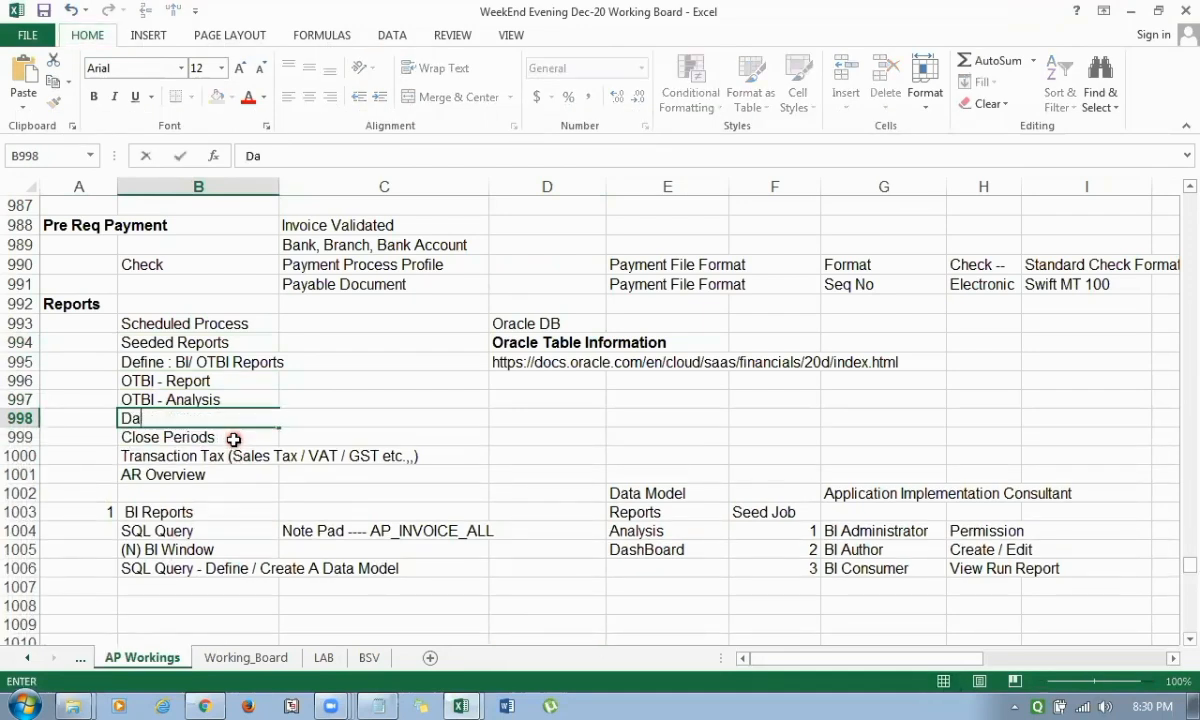
{"action": "type", "text": "shboard"}
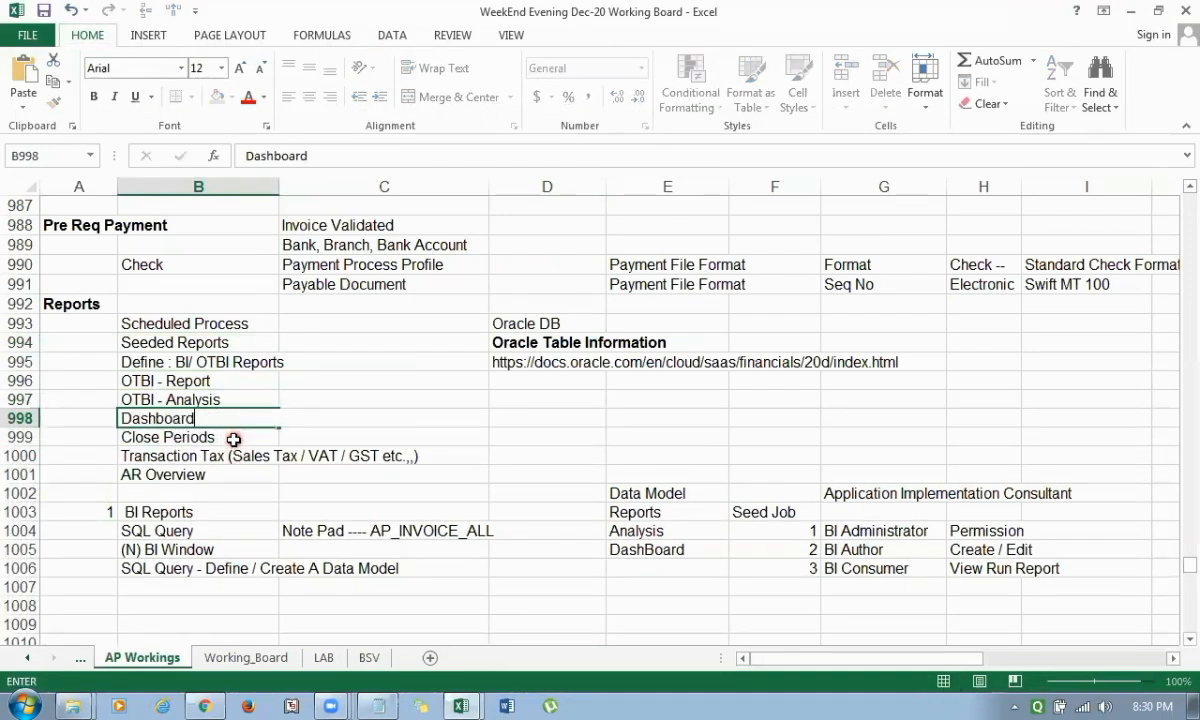
{"action": "key", "text": "ctrl+Return"}
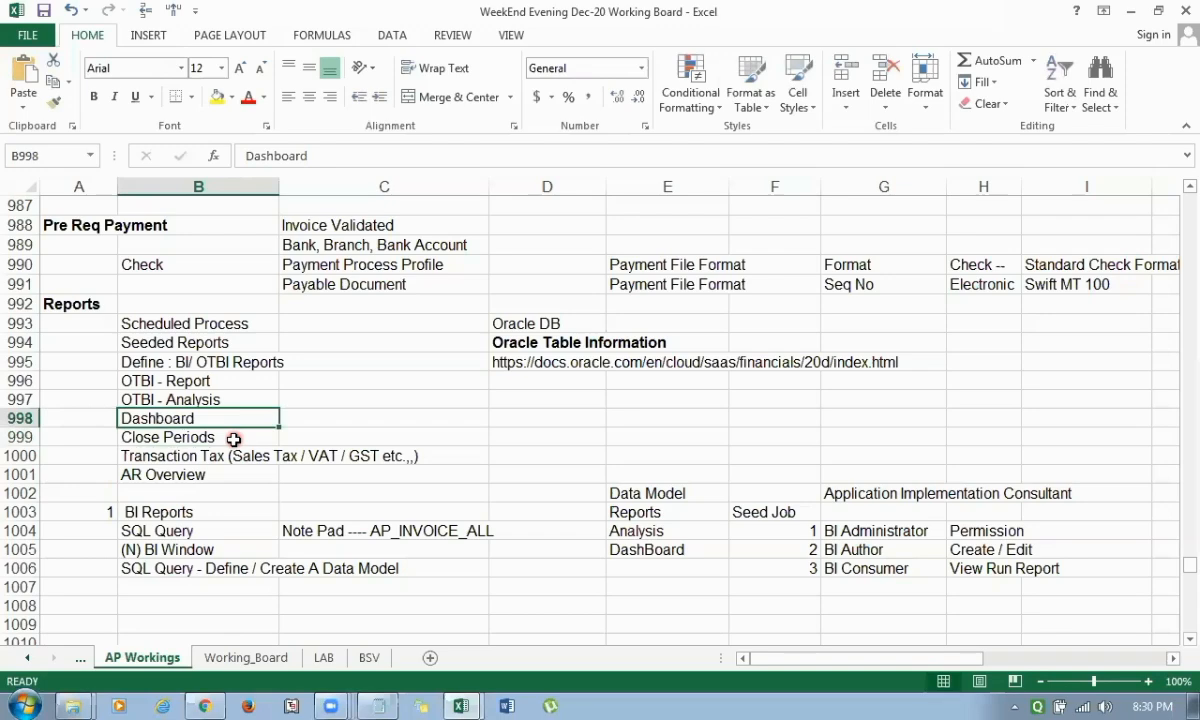
Switch to the browser, close the BI catalog page and start creating a new analysis in Reports and Analytics.
{"action": "left_click", "coordinate": [165, 398]}
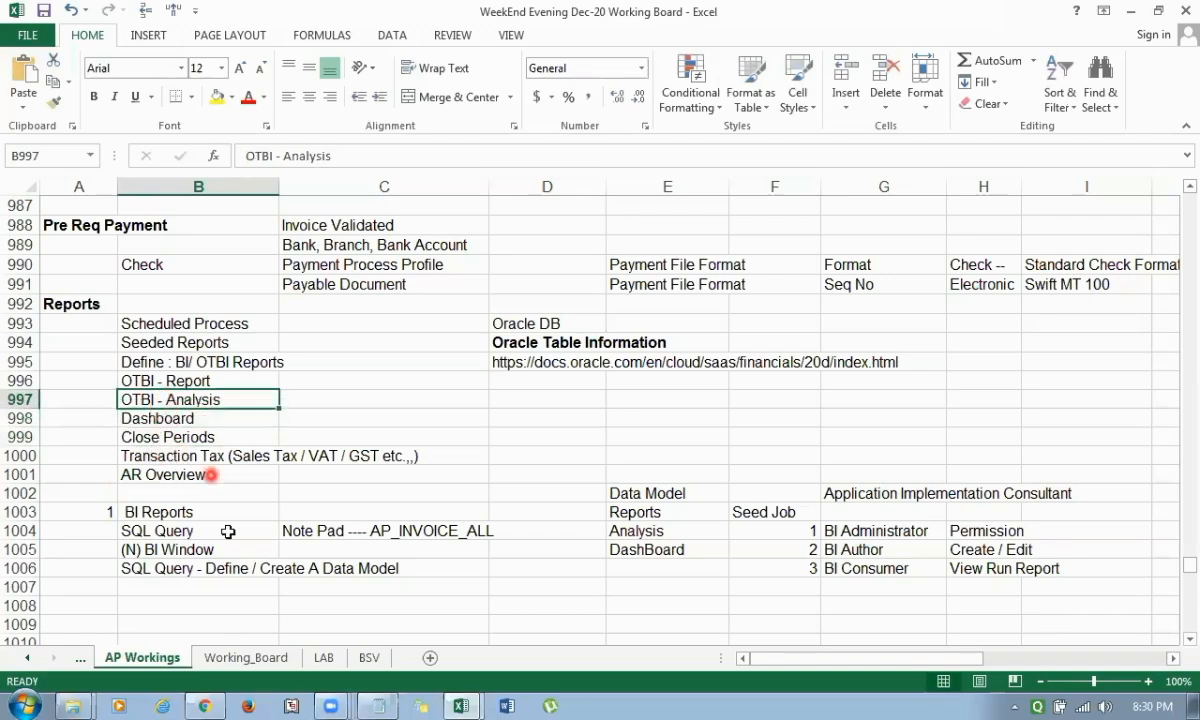
{"action": "left_click", "coordinate": [208, 704]}
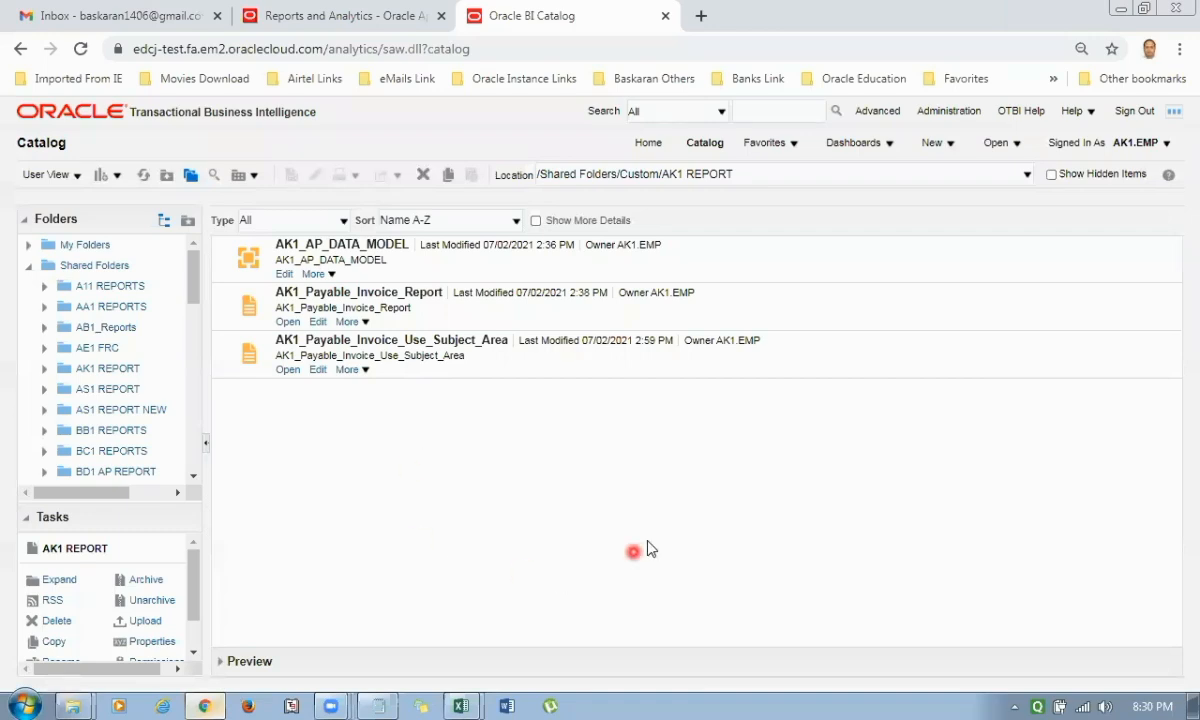
{"action": "key", "text": "ctrl+plus"}
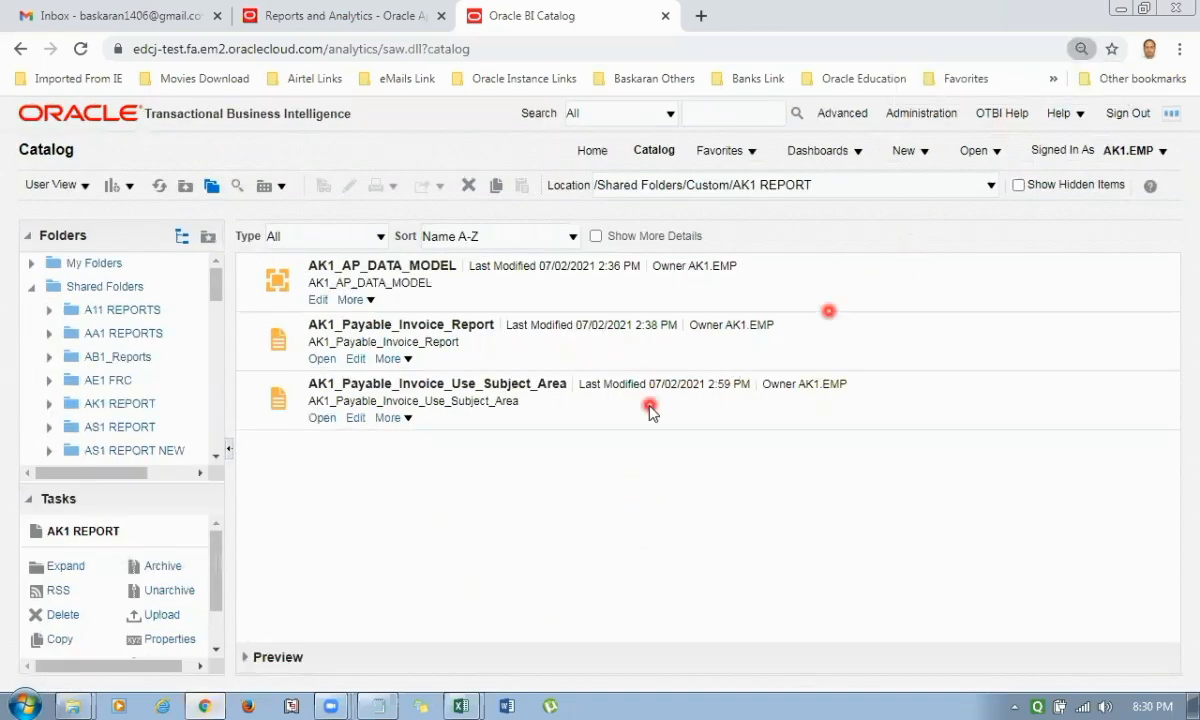
{"action": "key", "text": "ctrl+w"}
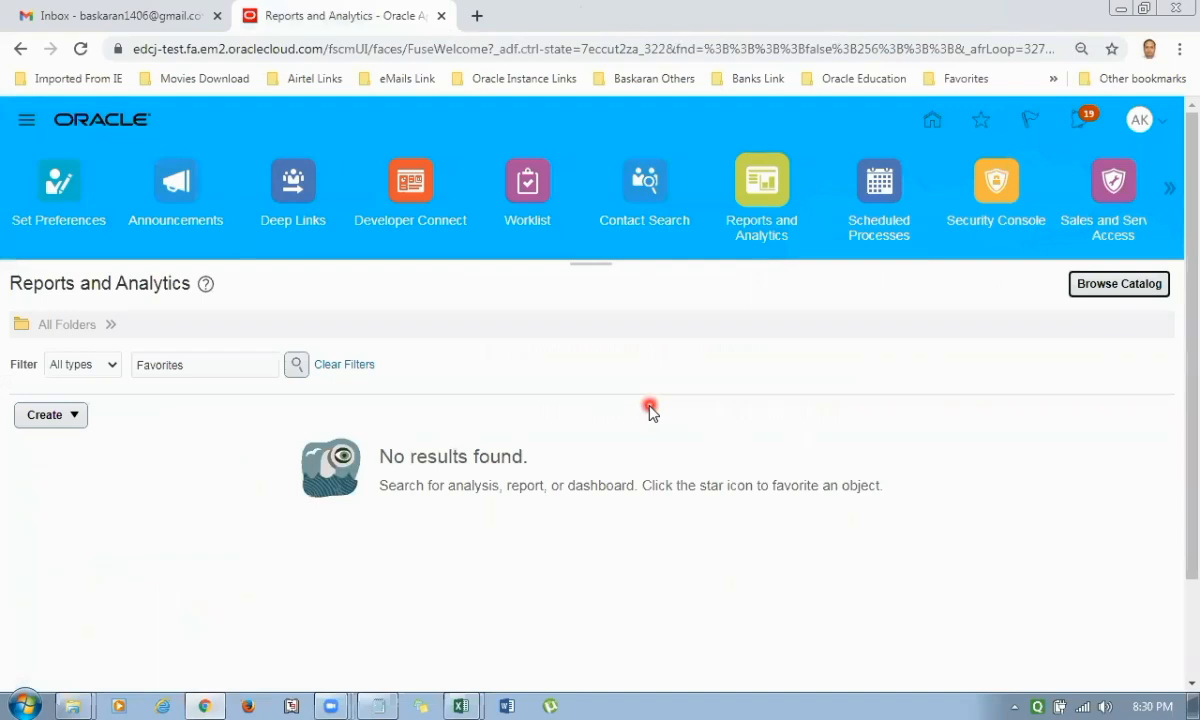
{"action": "left_click", "coordinate": [79, 418]}
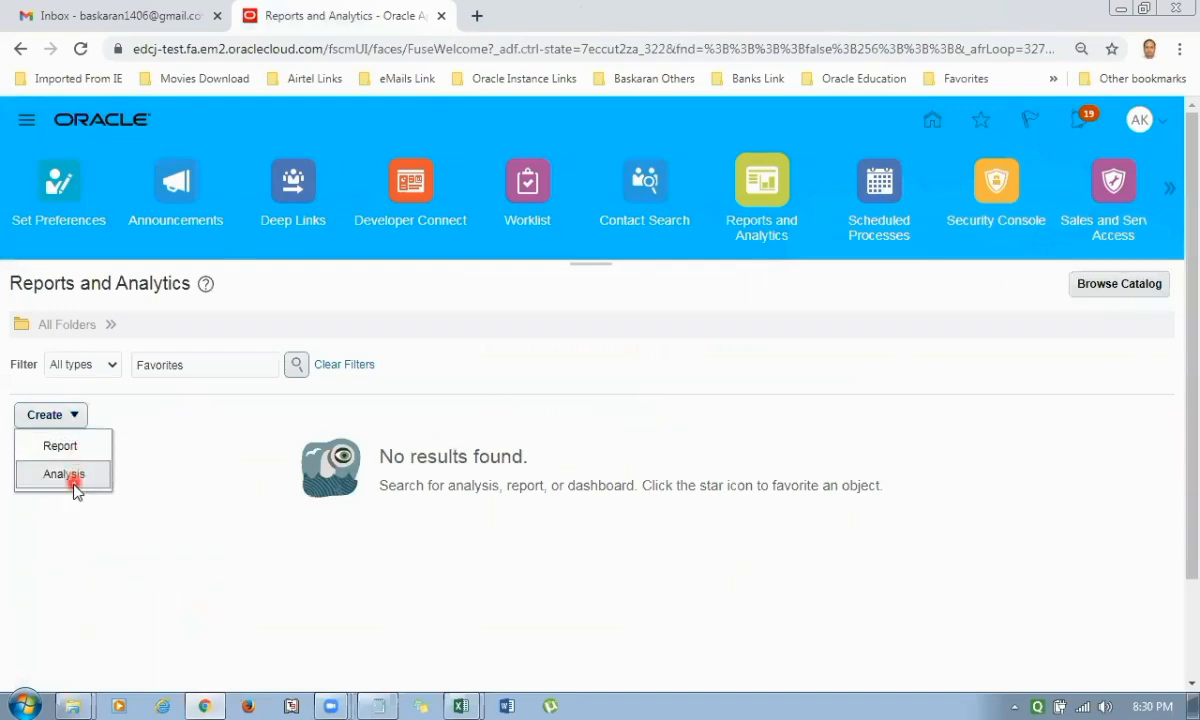
{"action": "key", "text": "ctrl+plus"}
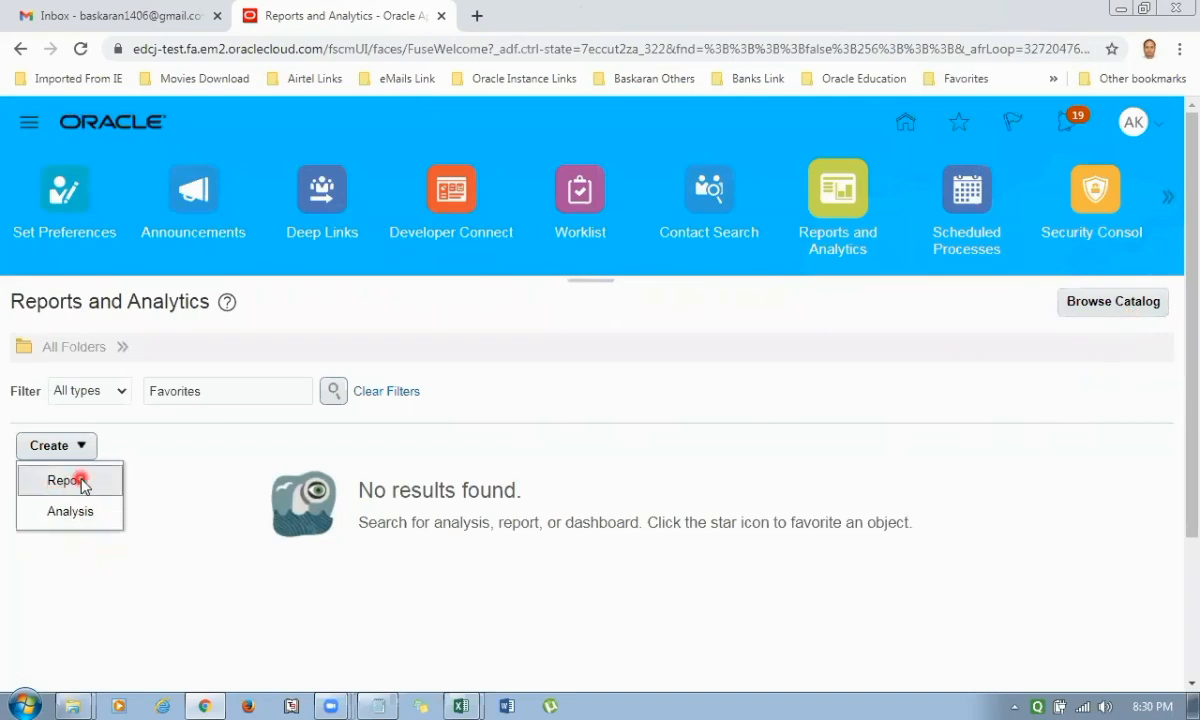
{"action": "left_click", "coordinate": [70, 512]}
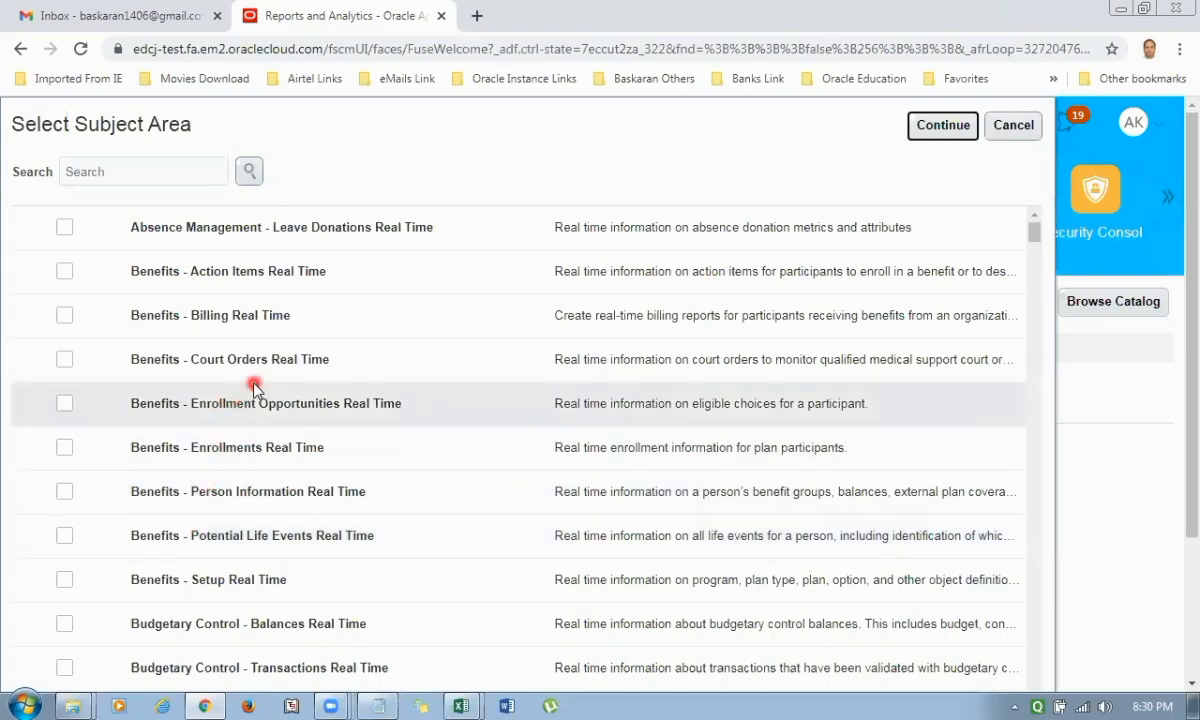
Choose Payables Invoices - Transactions Real Time as the subject area and continue to column selection.
{"action": "scroll", "coordinate": [255, 388], "scroll_direction": "down", "scroll_amount": 4}
{"action": "scroll", "coordinate": [255, 388], "scroll_direction": "down", "scroll_amount": 5}
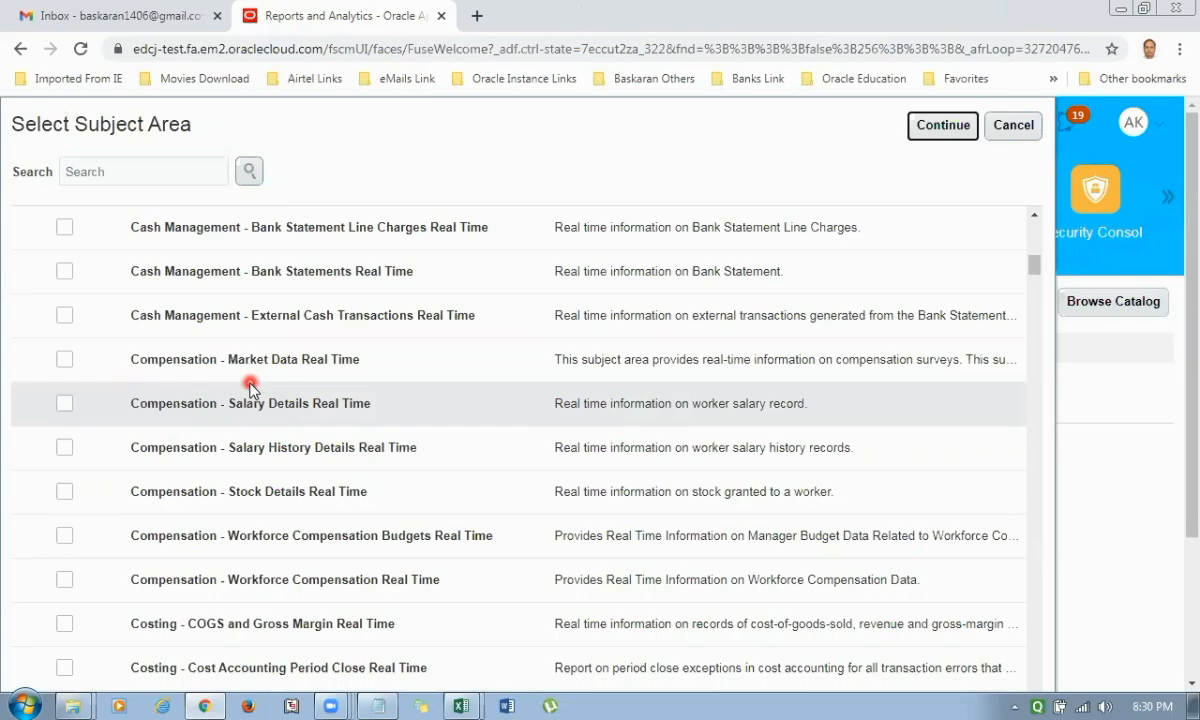
{"action": "scroll", "coordinate": [237, 388], "scroll_direction": "down", "scroll_amount": 10}
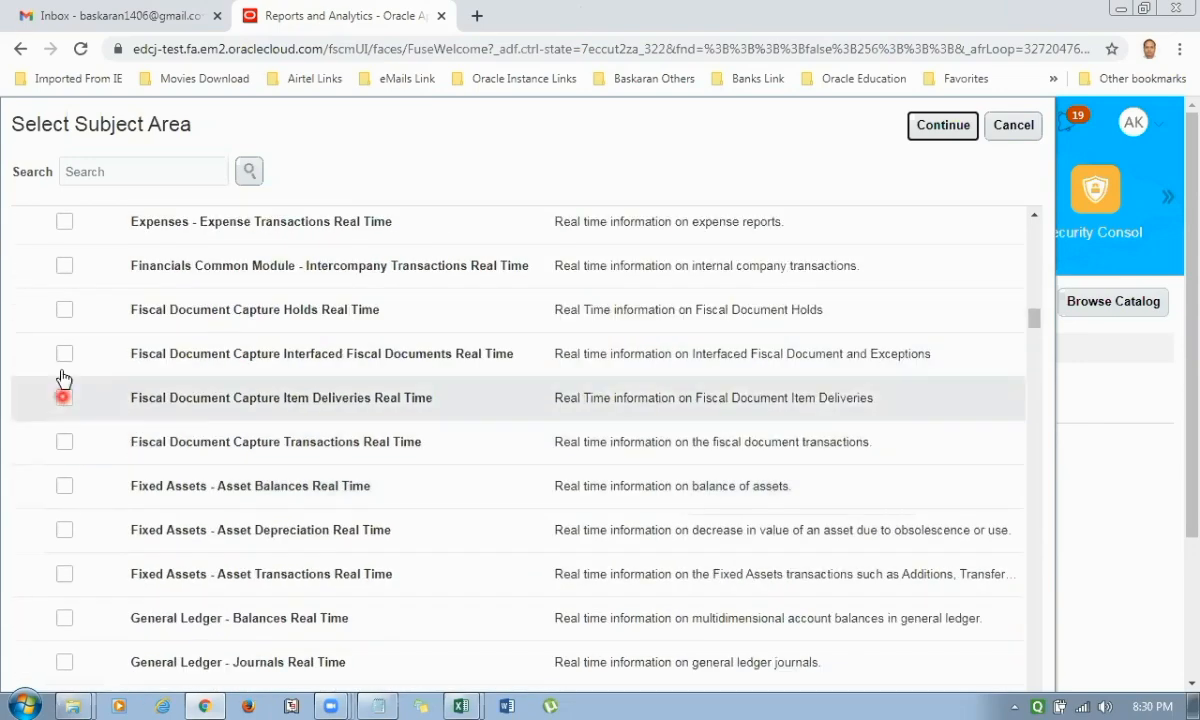
{"action": "scroll", "coordinate": [300, 470], "scroll_direction": "down", "scroll_amount": 10}
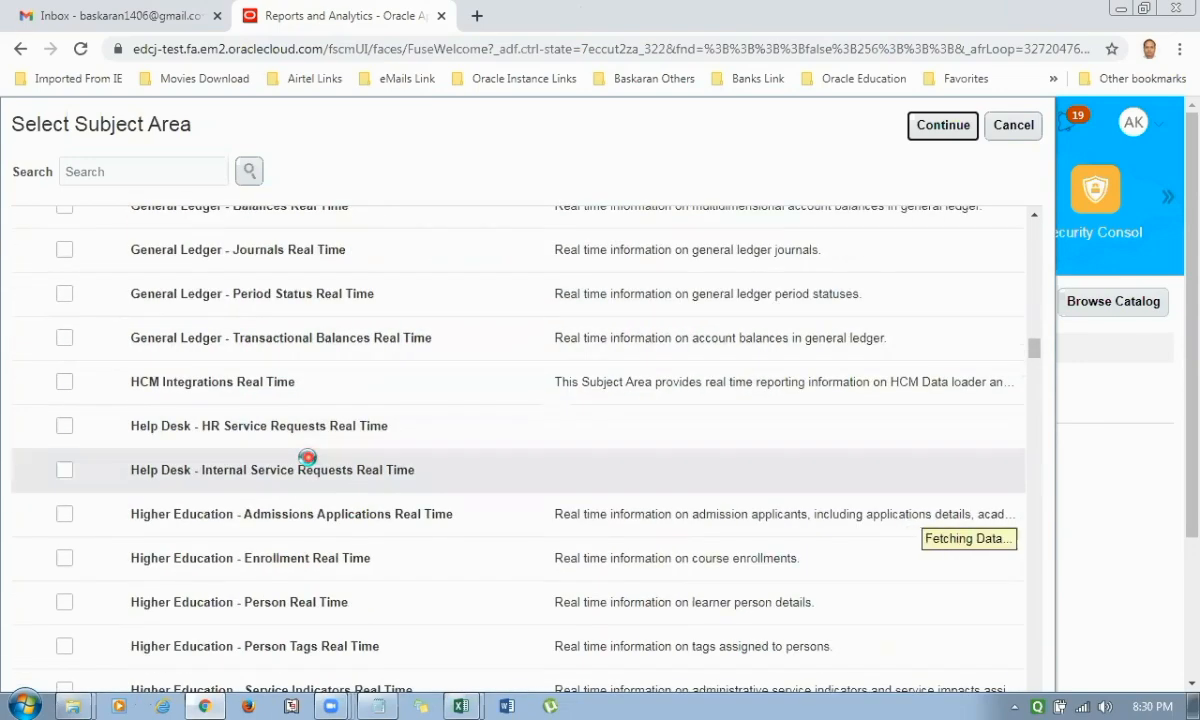
{"action": "scroll", "coordinate": [307, 458], "scroll_direction": "down", "scroll_amount": 10}
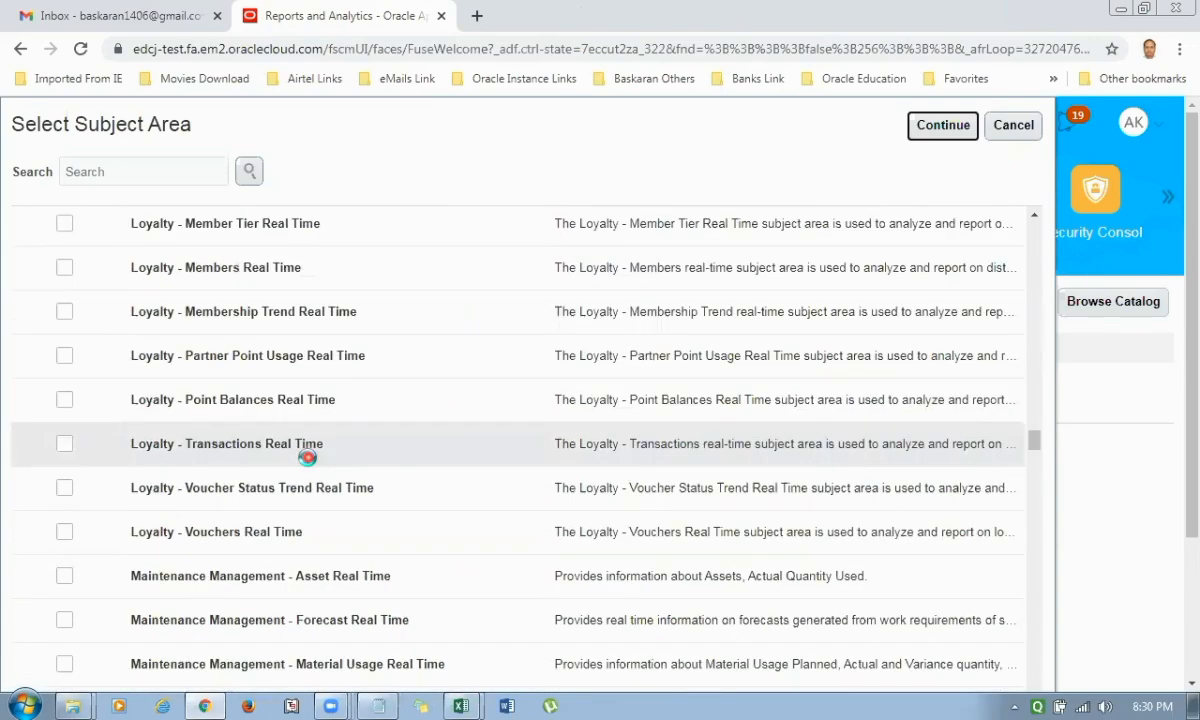
{"action": "scroll", "coordinate": [307, 458], "scroll_direction": "down", "scroll_amount": 10}
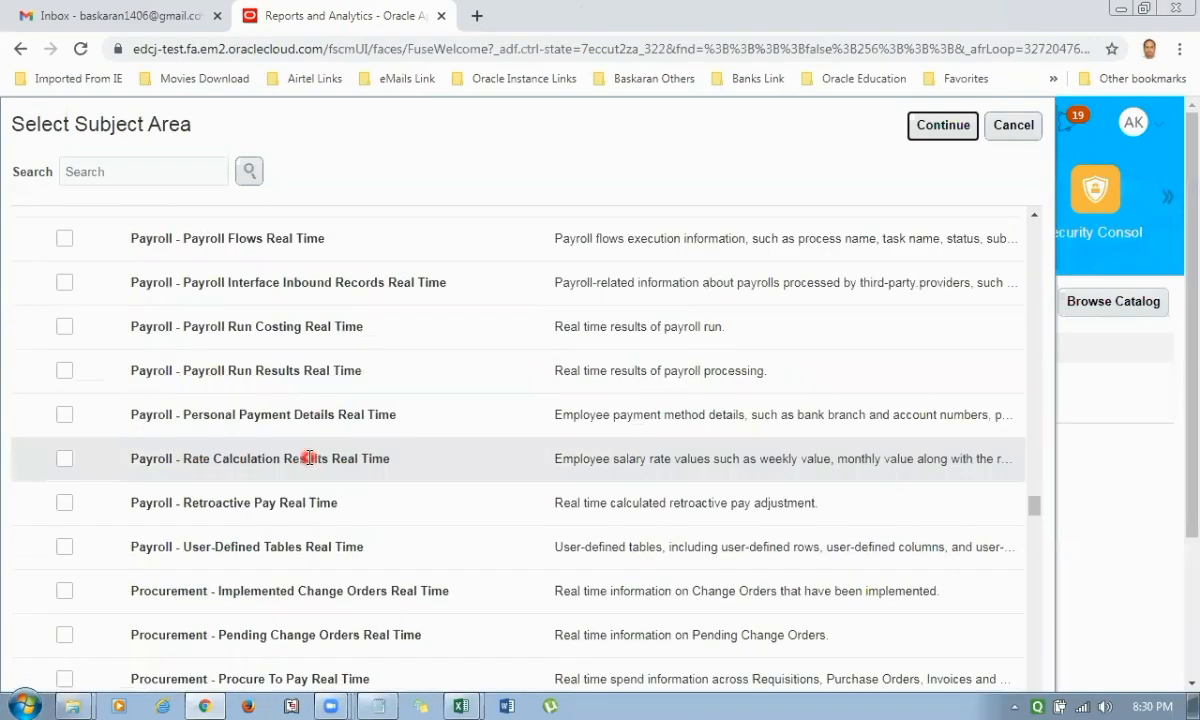
{"action": "scroll", "coordinate": [308, 455], "scroll_direction": "up", "scroll_amount": 10}
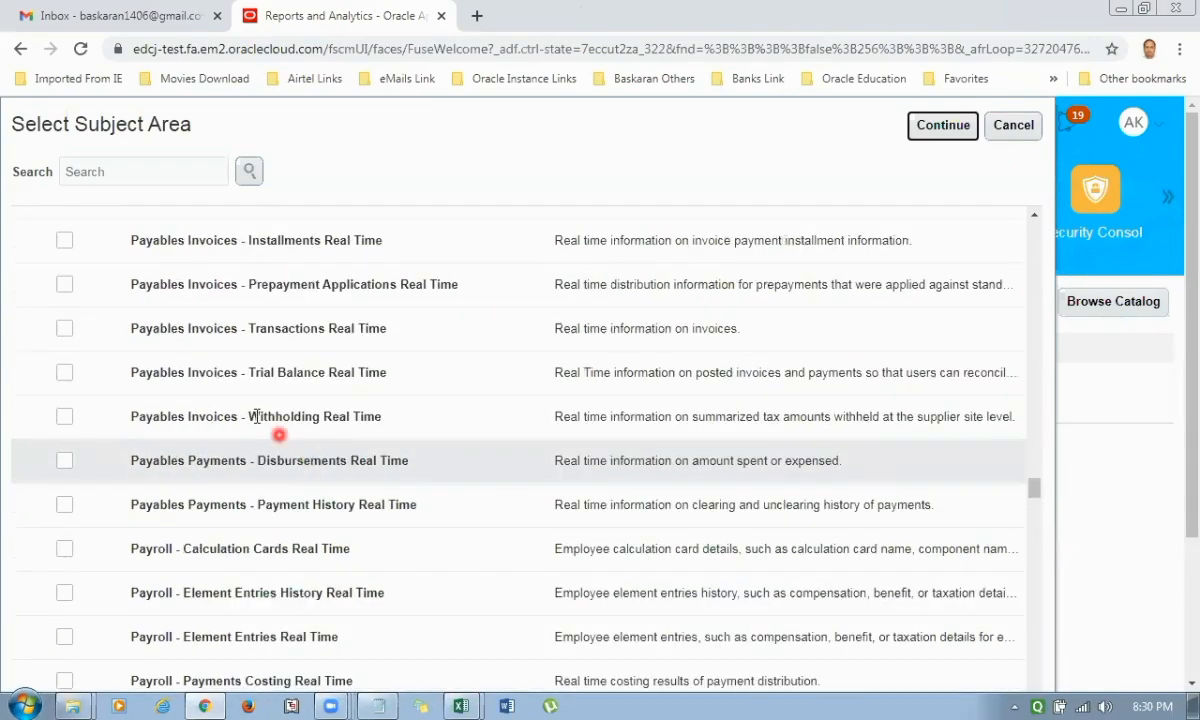
{"action": "left_click", "coordinate": [64, 329]}
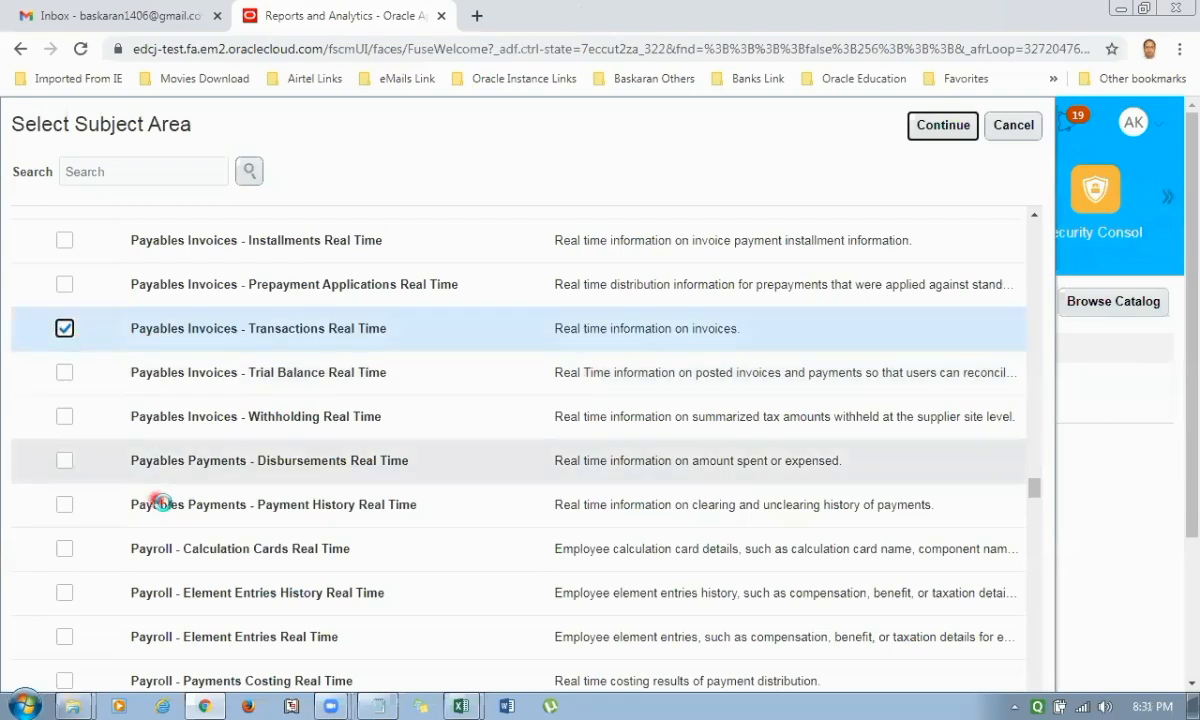
{"action": "left_click", "coordinate": [941, 130]}
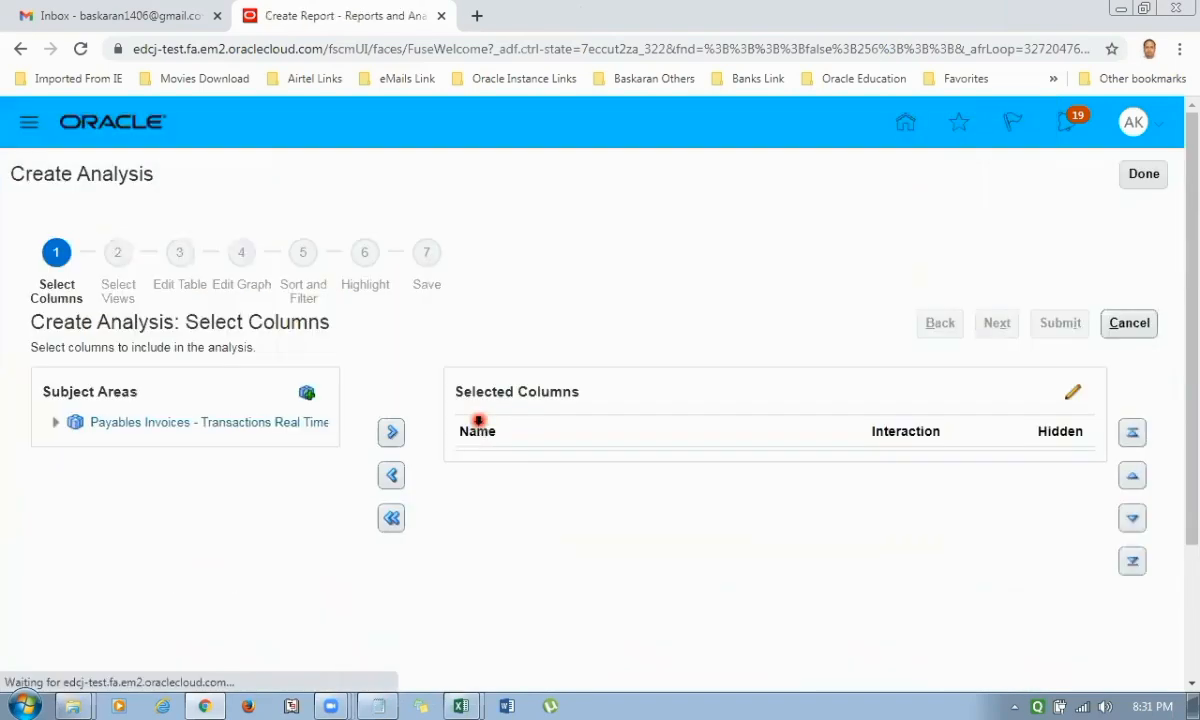
Add Business Unit Name from the Business Unit folder to the analysis's selected columns.
{"action": "left_click", "coordinate": [55, 425]}
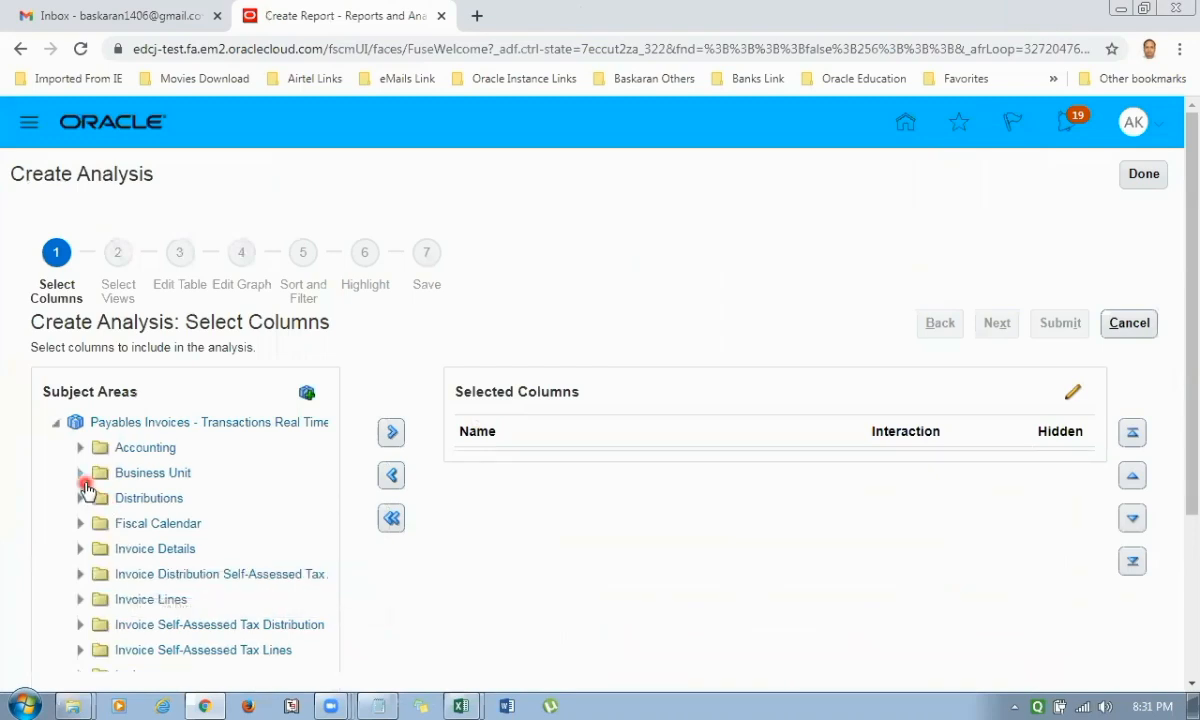
{"action": "left_click", "coordinate": [81, 474]}
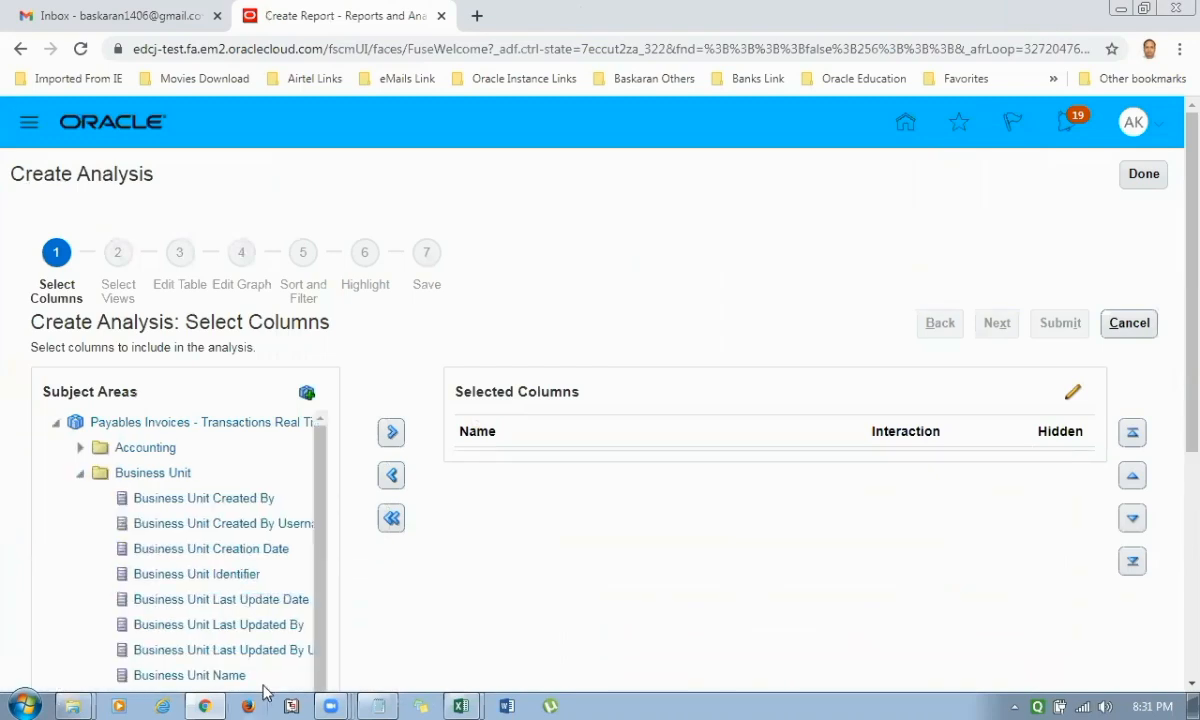
{"action": "scroll", "coordinate": [232, 568], "scroll_direction": "down", "scroll_amount": 2}
{"action": "left_click", "coordinate": [213, 573]}
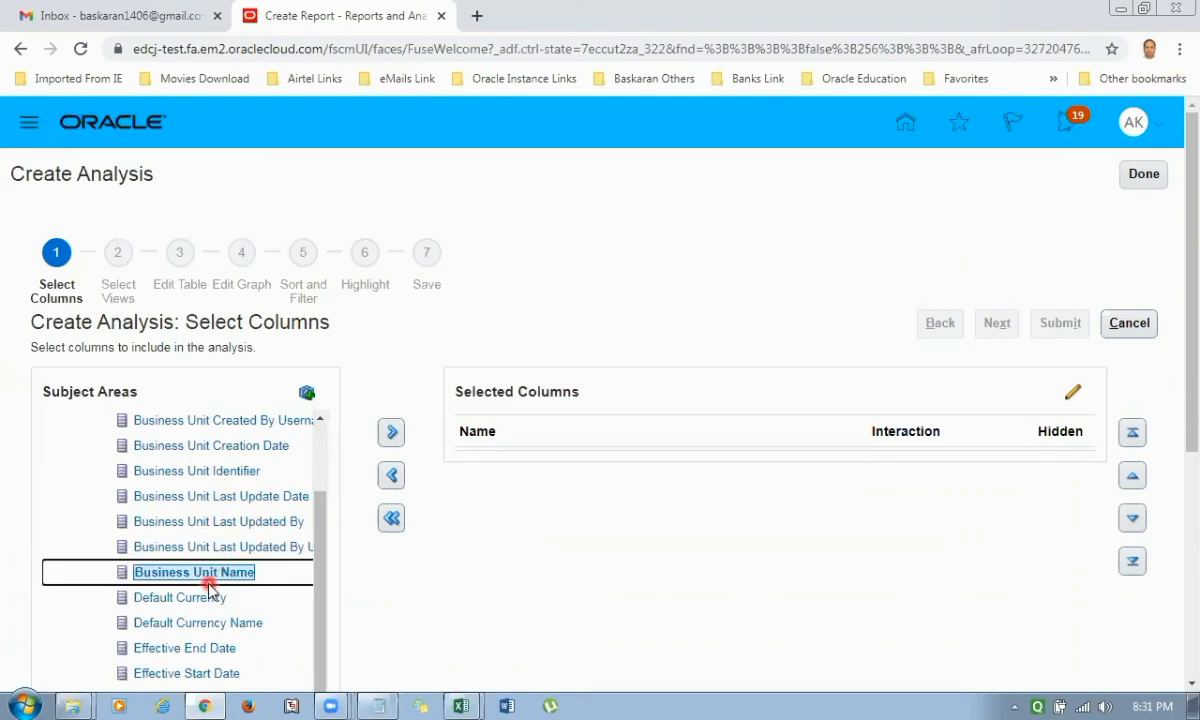
{"action": "left_click", "coordinate": [393, 433]}
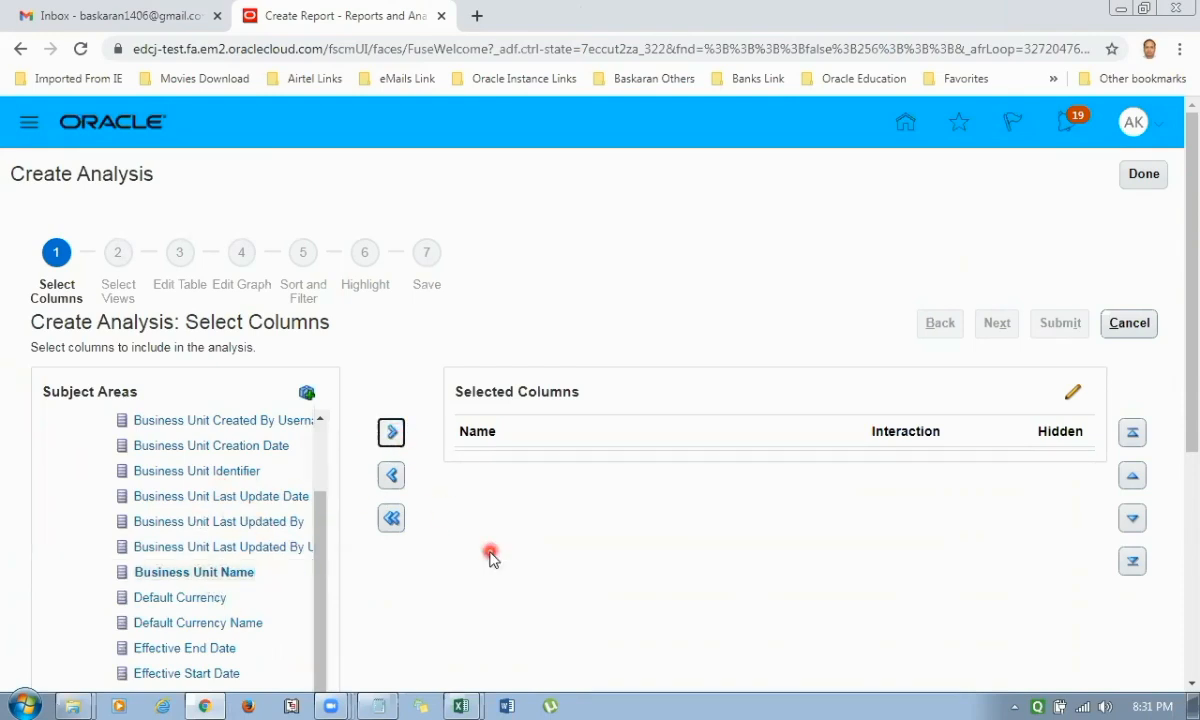
Add Invoice Date from the General Information folder under Invoice Details to the selected columns.
{"action": "scroll", "coordinate": [490, 556], "scroll_direction": "down", "scroll_amount": 1}
{"action": "scroll", "coordinate": [490, 556], "scroll_direction": "down", "scroll_amount": 3}
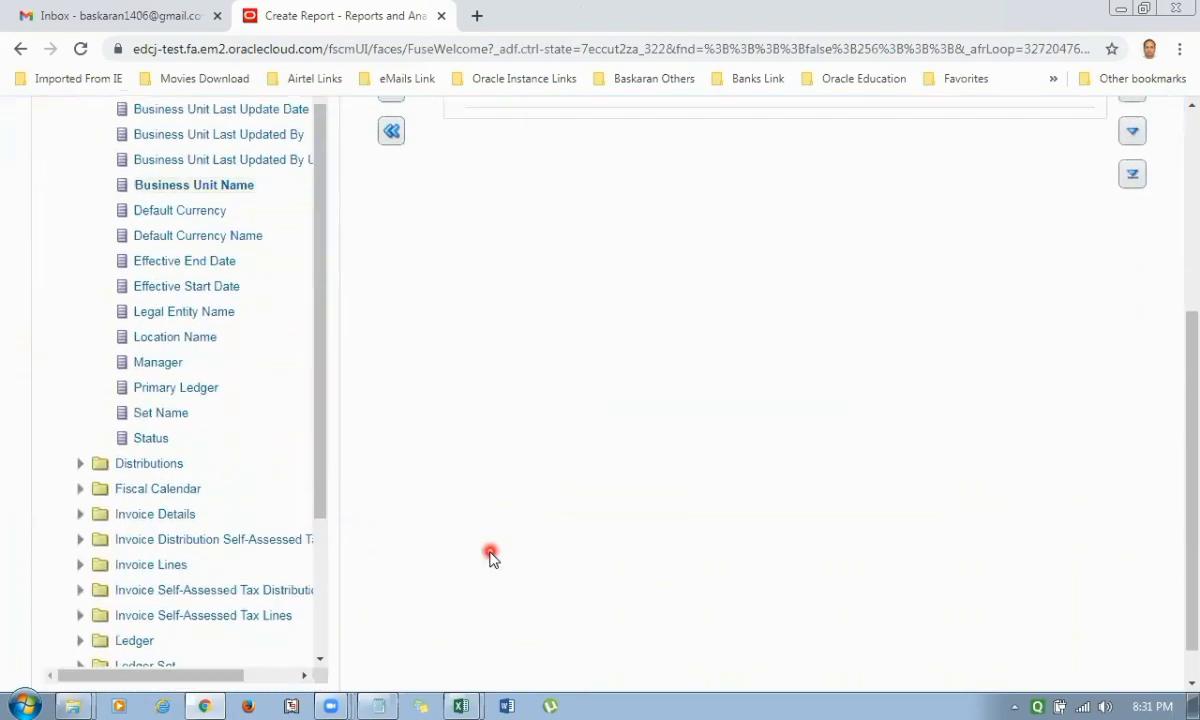
{"action": "left_click", "coordinate": [82, 510]}
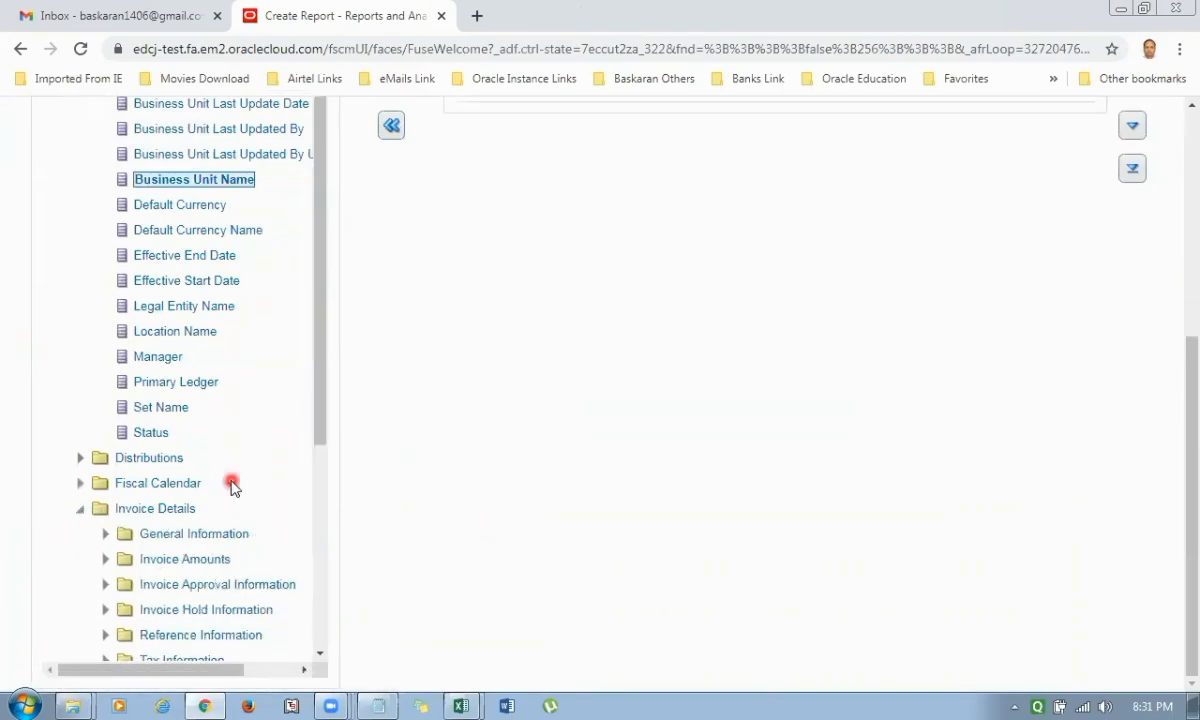
{"action": "scroll", "coordinate": [230, 485], "scroll_direction": "down", "scroll_amount": 1}
{"action": "left_click", "coordinate": [106, 430]}
{"action": "left_click_drag", "start_coordinate": [200, 531], "coordinate": [257, 513]}
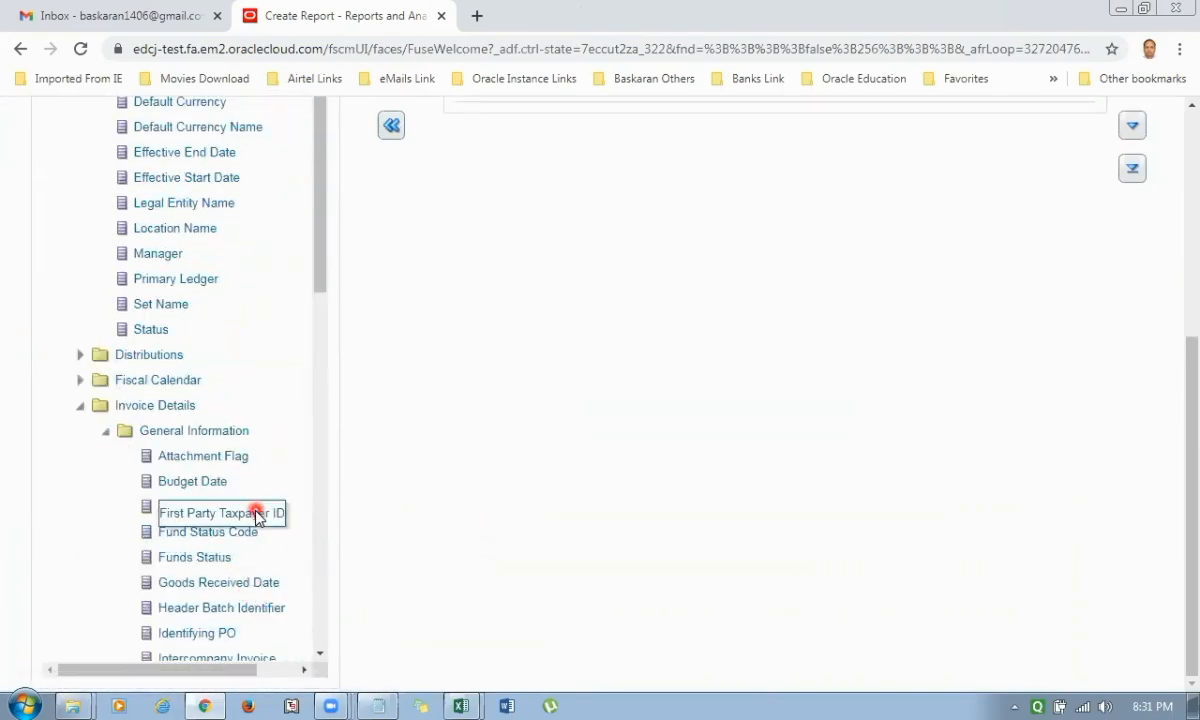
{"action": "left_click", "coordinate": [236, 531]}
{"action": "scroll", "coordinate": [241, 486], "scroll_direction": "down", "scroll_amount": 1}
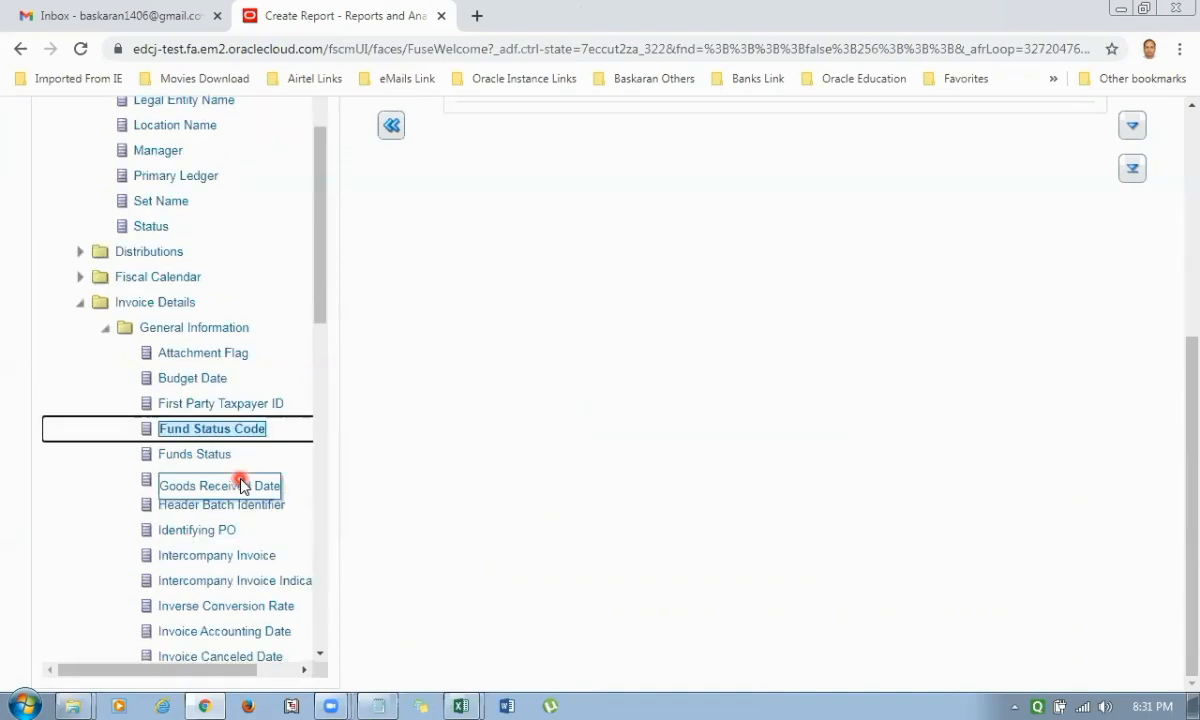
{"action": "left_click_drag", "start_coordinate": [324, 295], "coordinate": [327, 393]}
{"action": "mouse_move", "coordinate": [200, 456]}
{"action": "left_mouse_down"}
{"action": "mouse_move", "coordinate": [262, 450]}
{"action": "mouse_move", "coordinate": [210, 462]}
{"action": "left_mouse_up"}
{"action": "scroll", "coordinate": [497, 371], "scroll_direction": "up", "scroll_amount": 1}
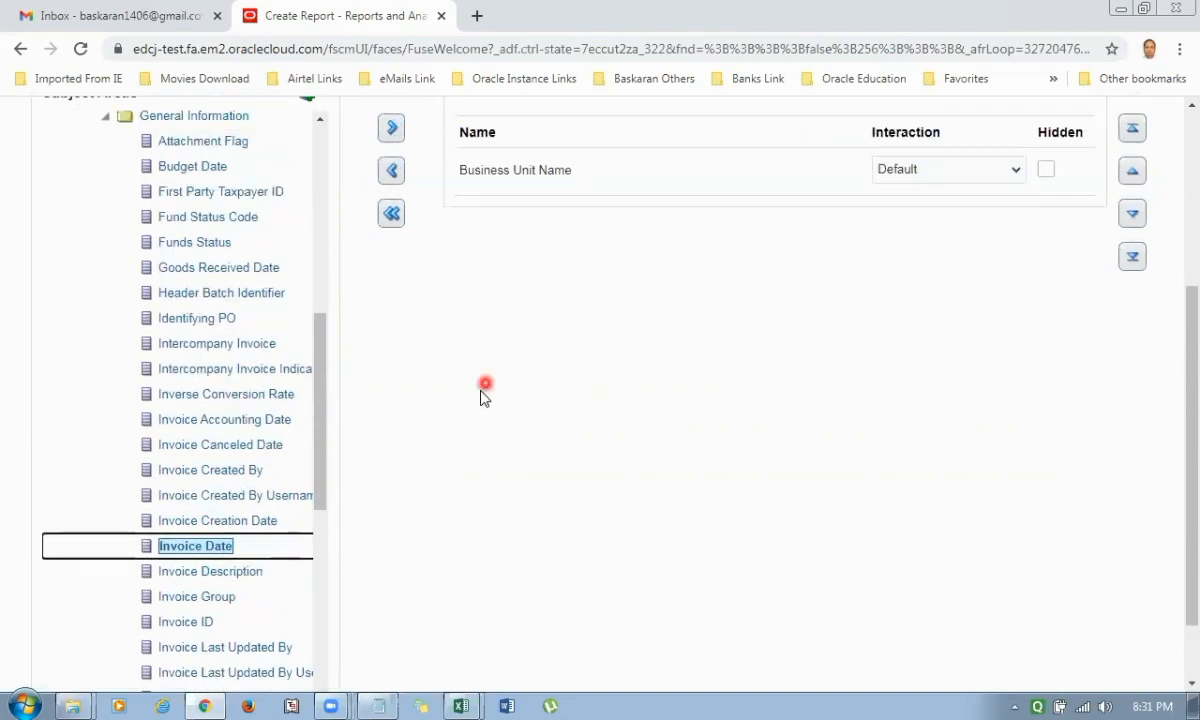
{"action": "left_click", "coordinate": [392, 135]}
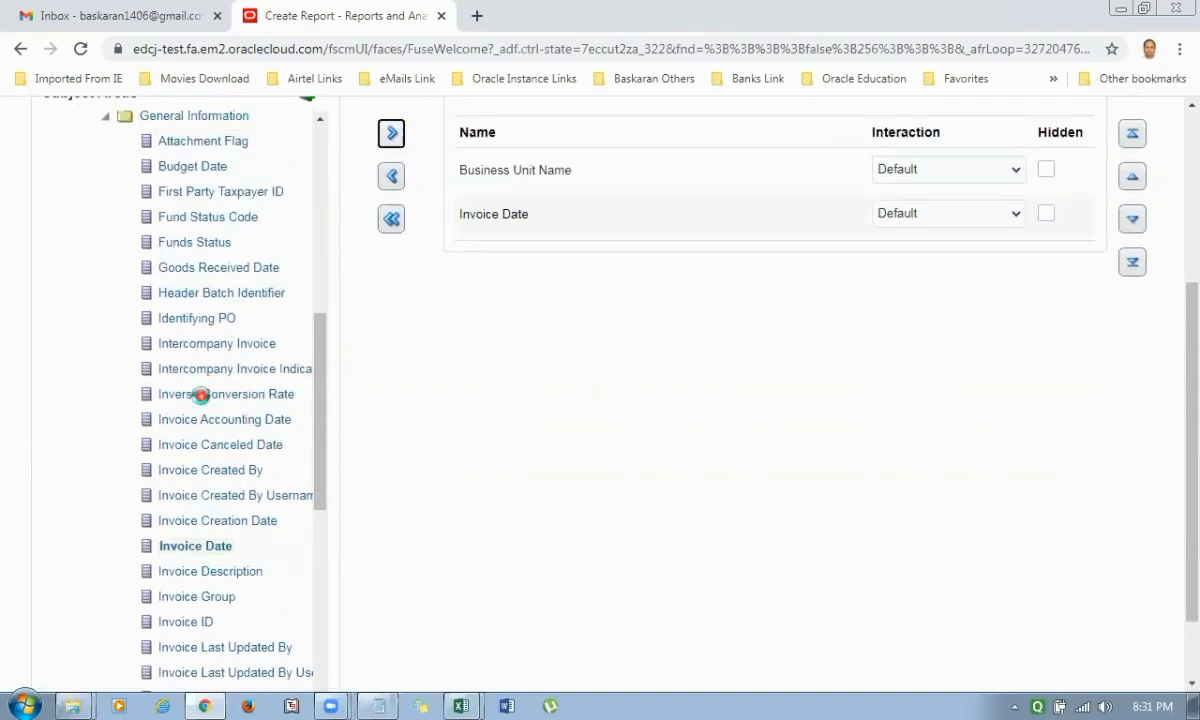
Add Invoice Number from the General Information folder to the analysis's selected columns.
{"action": "scroll", "coordinate": [201, 394], "scroll_direction": "down", "scroll_amount": 5}
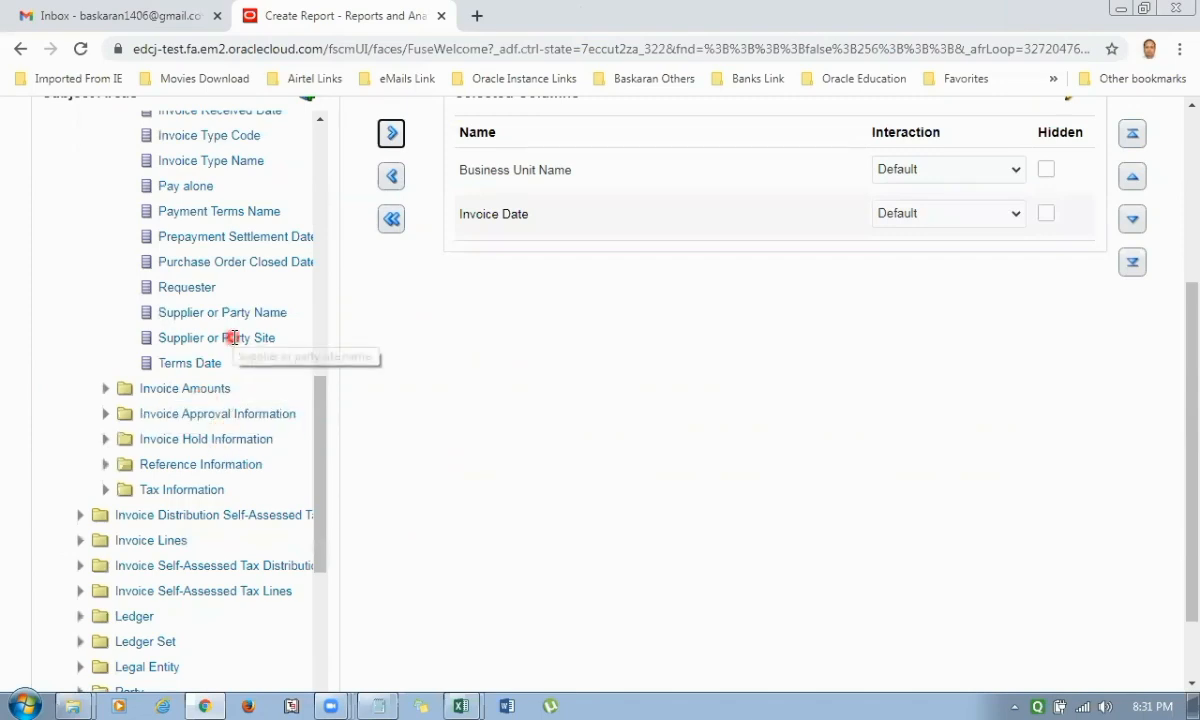
{"action": "left_click_drag", "start_coordinate": [316, 448], "coordinate": [329, 370]}
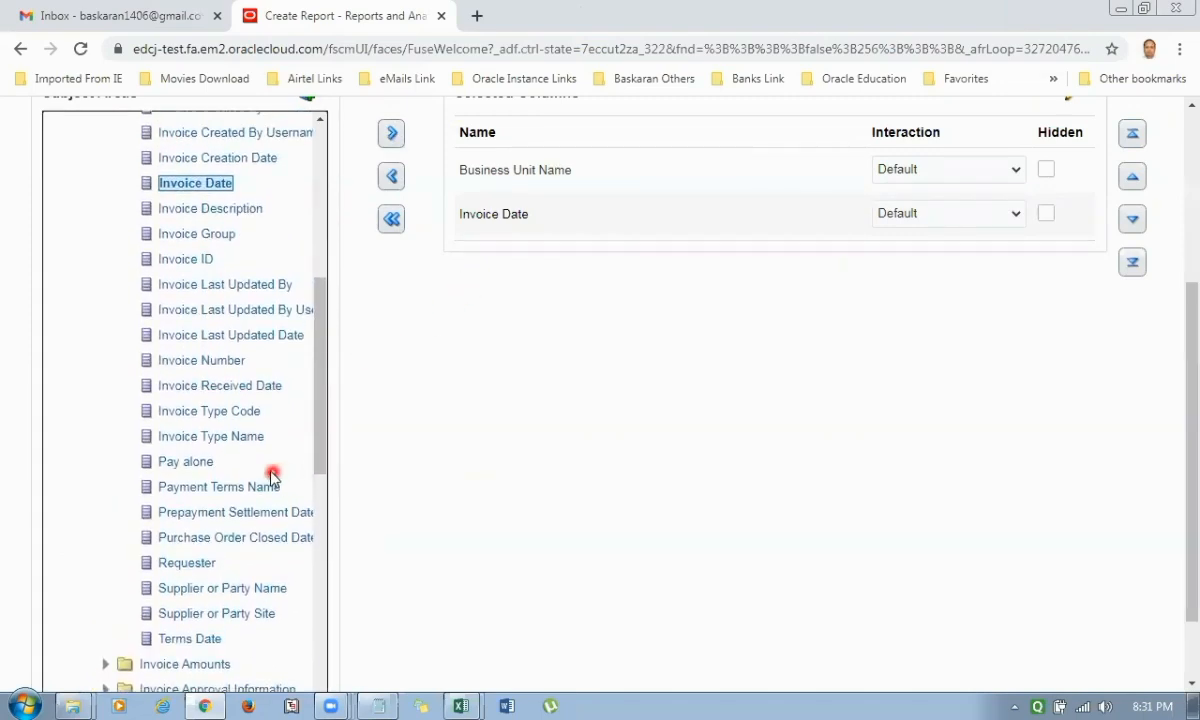
{"action": "left_click", "coordinate": [207, 363]}
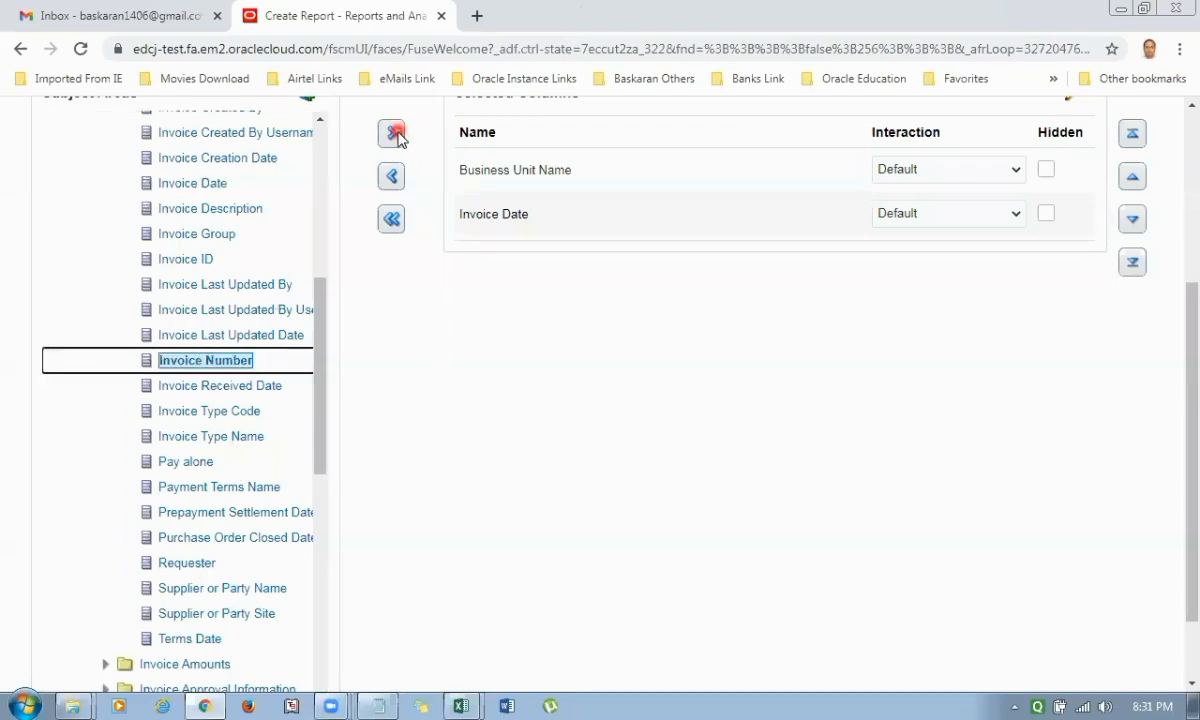
{"action": "left_click", "coordinate": [391, 133]}
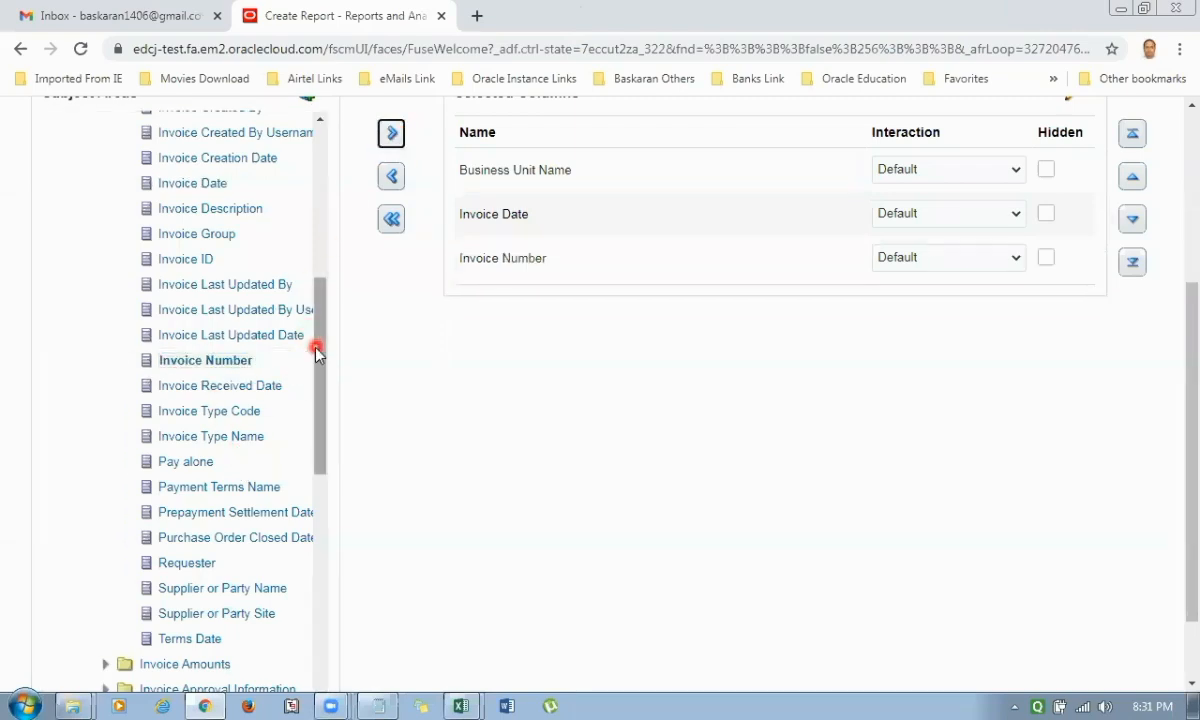
Add Invoice Amount from the Invoice Amounts folder to the selected columns.
{"action": "left_click_drag", "start_coordinate": [319, 362], "coordinate": [318, 430]}
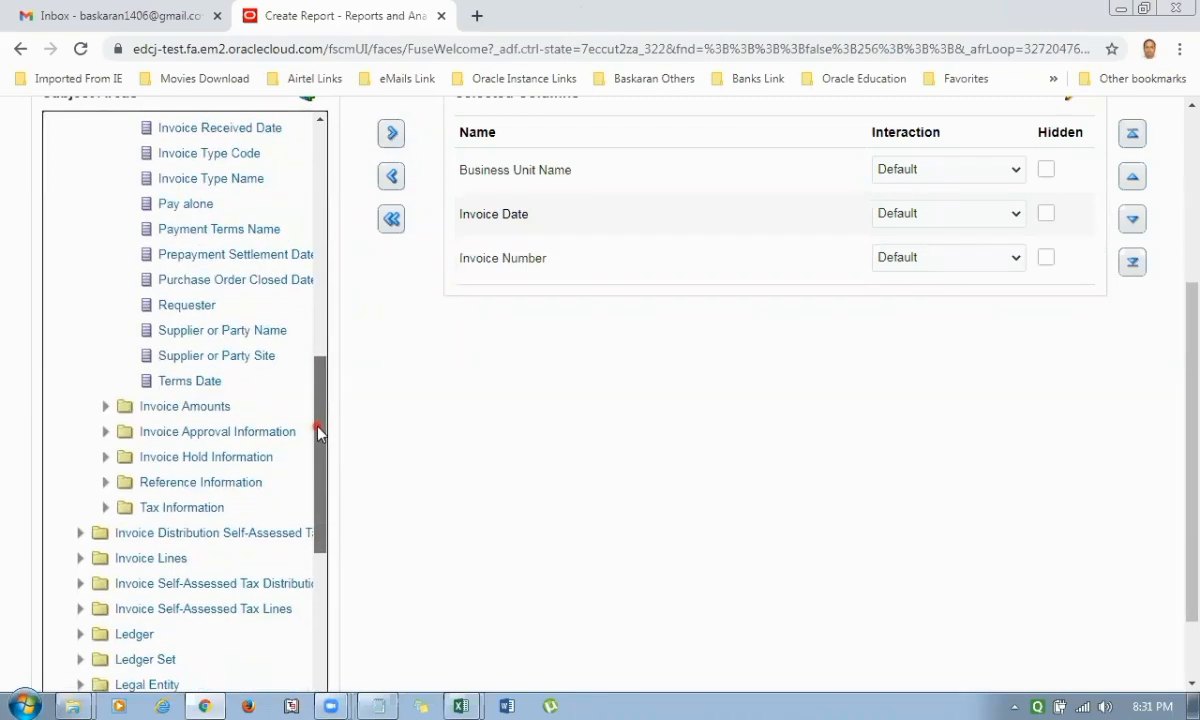
{"action": "left_click", "coordinate": [105, 407]}
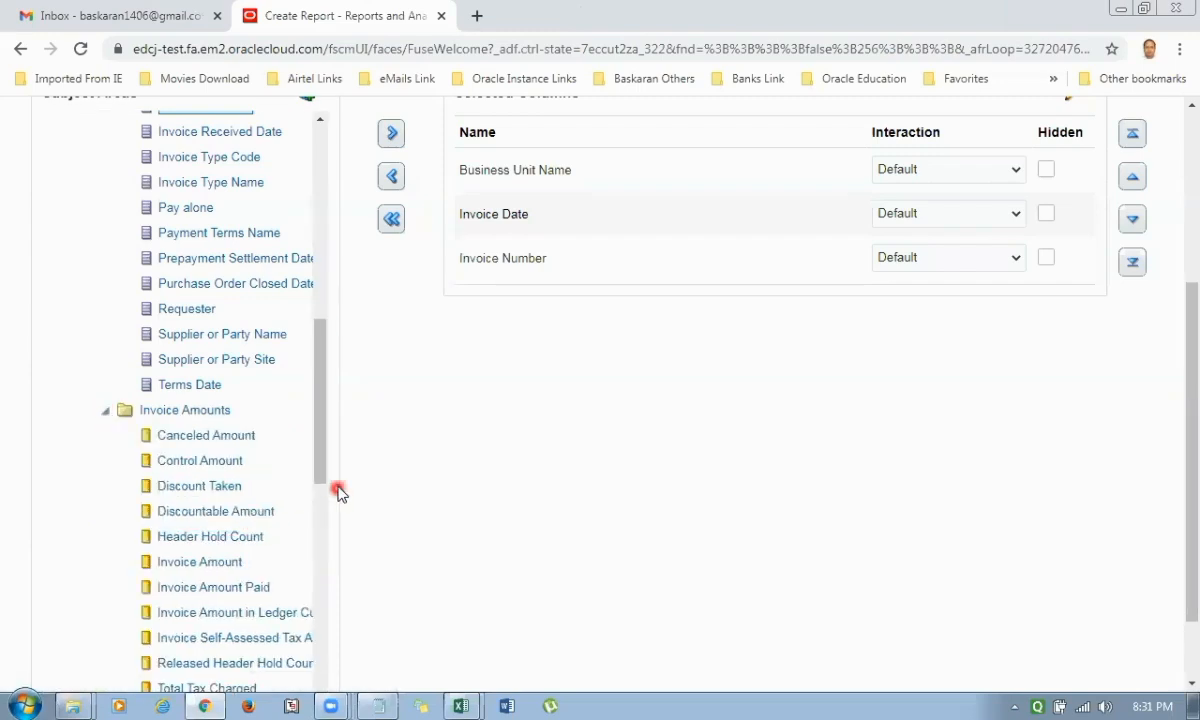
{"action": "left_click_drag", "start_coordinate": [322, 410], "coordinate": [319, 450]}
{"action": "left_click", "coordinate": [219, 305]}
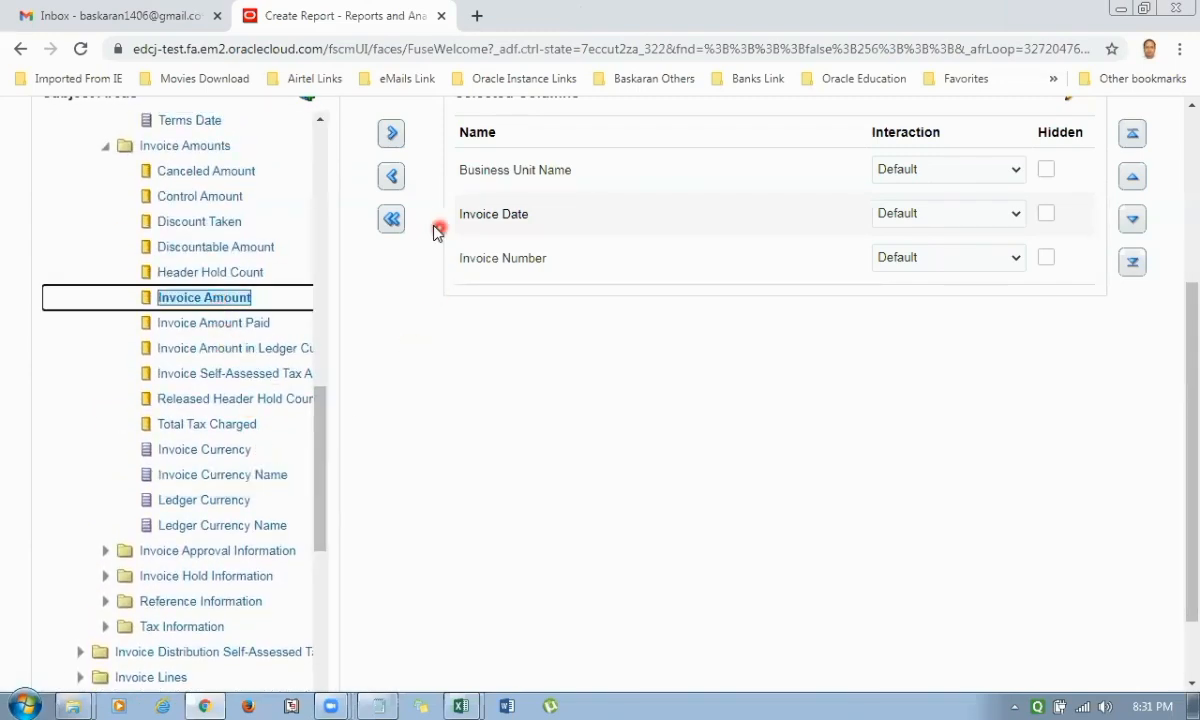
{"action": "left_click", "coordinate": [391, 133]}
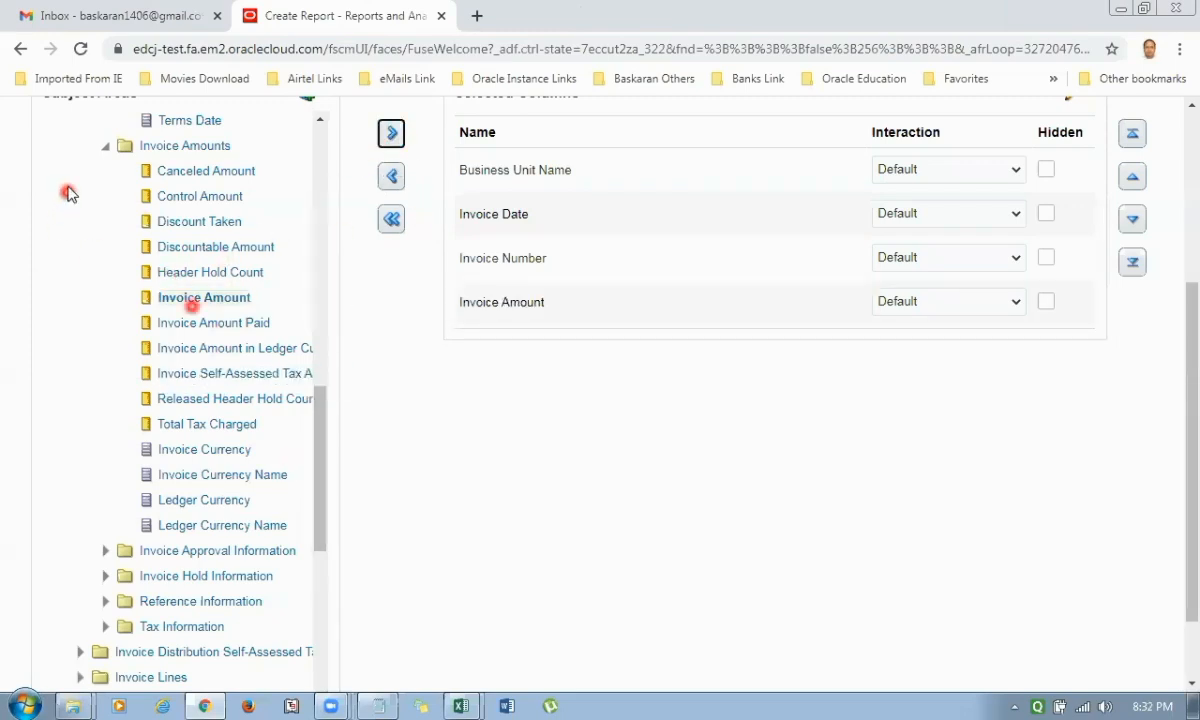
Add the Supplier column from the Supplier folder to the selected columns.
{"action": "left_click_drag", "start_coordinate": [324, 474], "coordinate": [324, 568]}
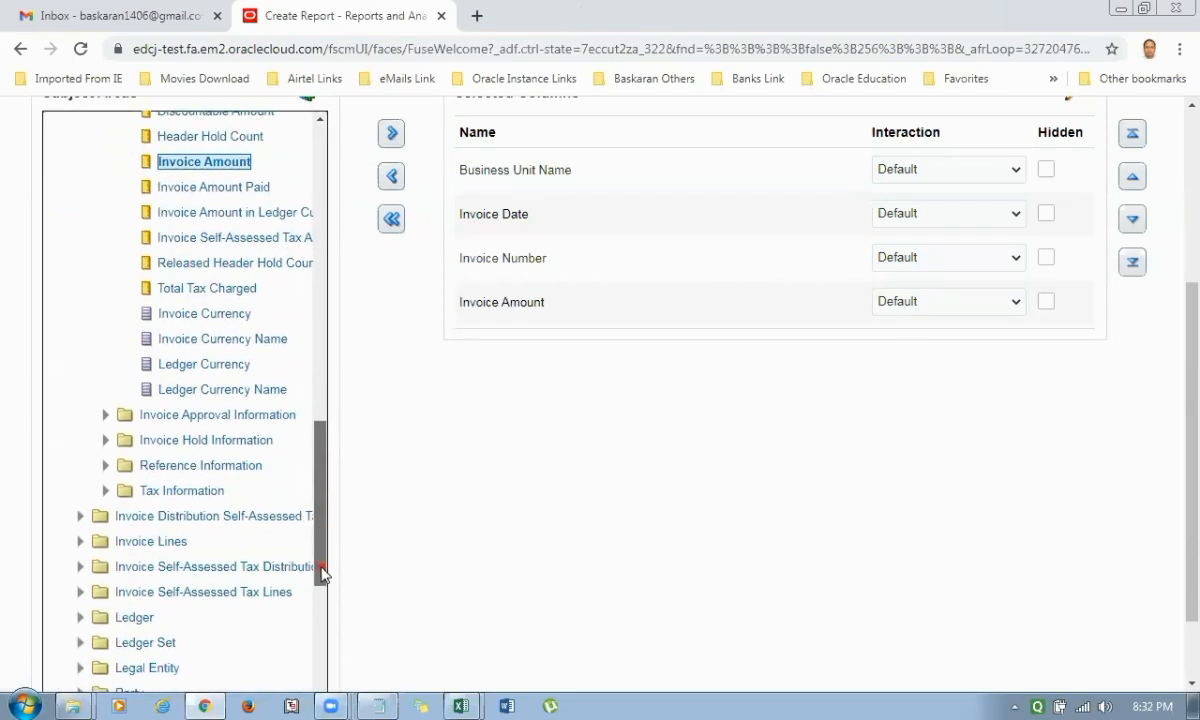
{"action": "scroll", "coordinate": [201, 528], "scroll_direction": "down", "scroll_amount": 5}
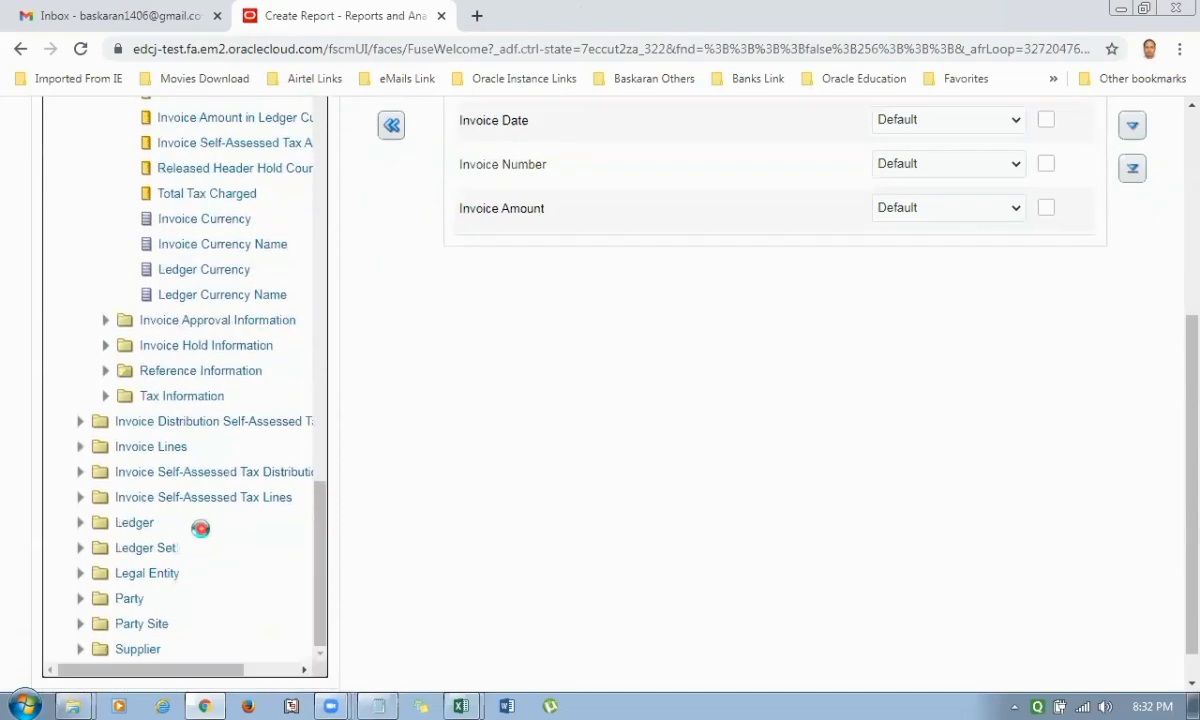
{"action": "left_click", "coordinate": [84, 573]}
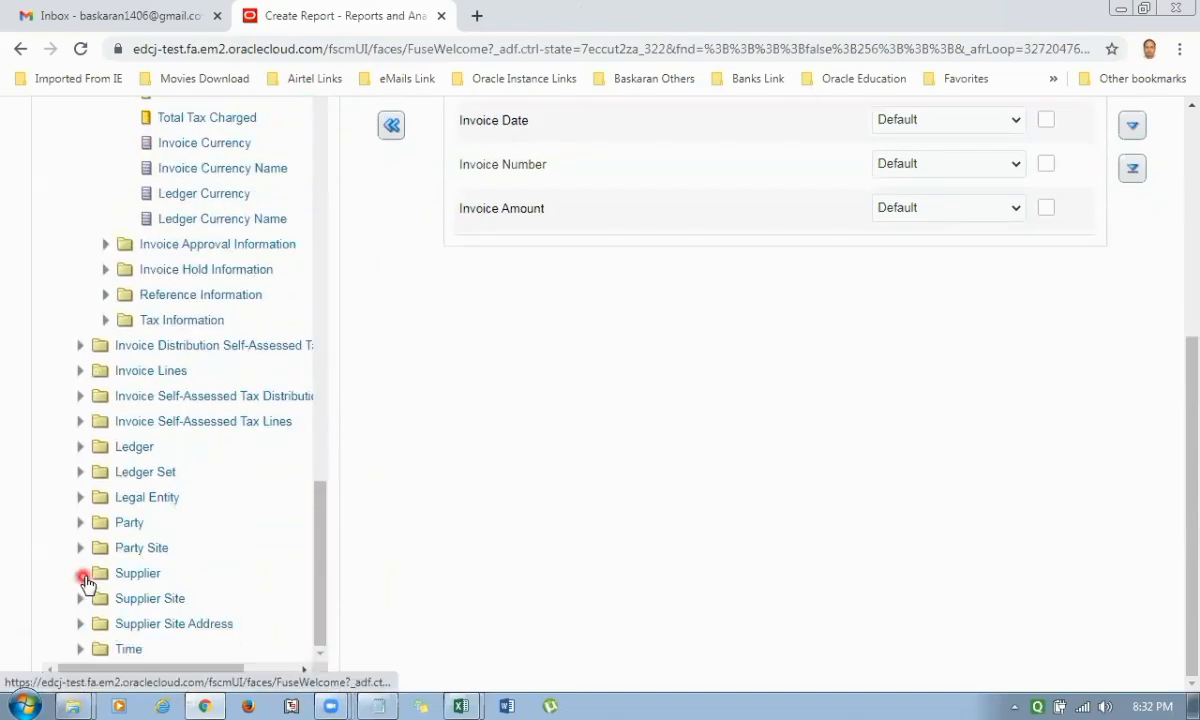
{"action": "scroll", "coordinate": [216, 546], "scroll_direction": "down", "scroll_amount": 4}
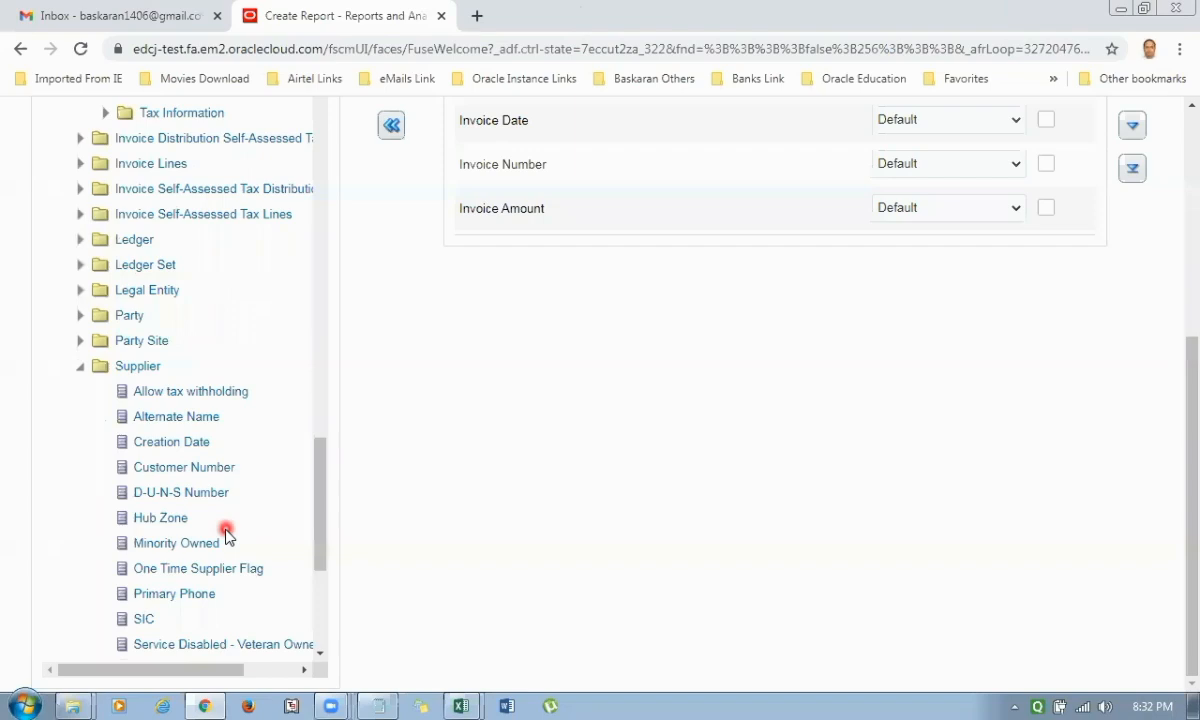
{"action": "left_click", "coordinate": [160, 489]}
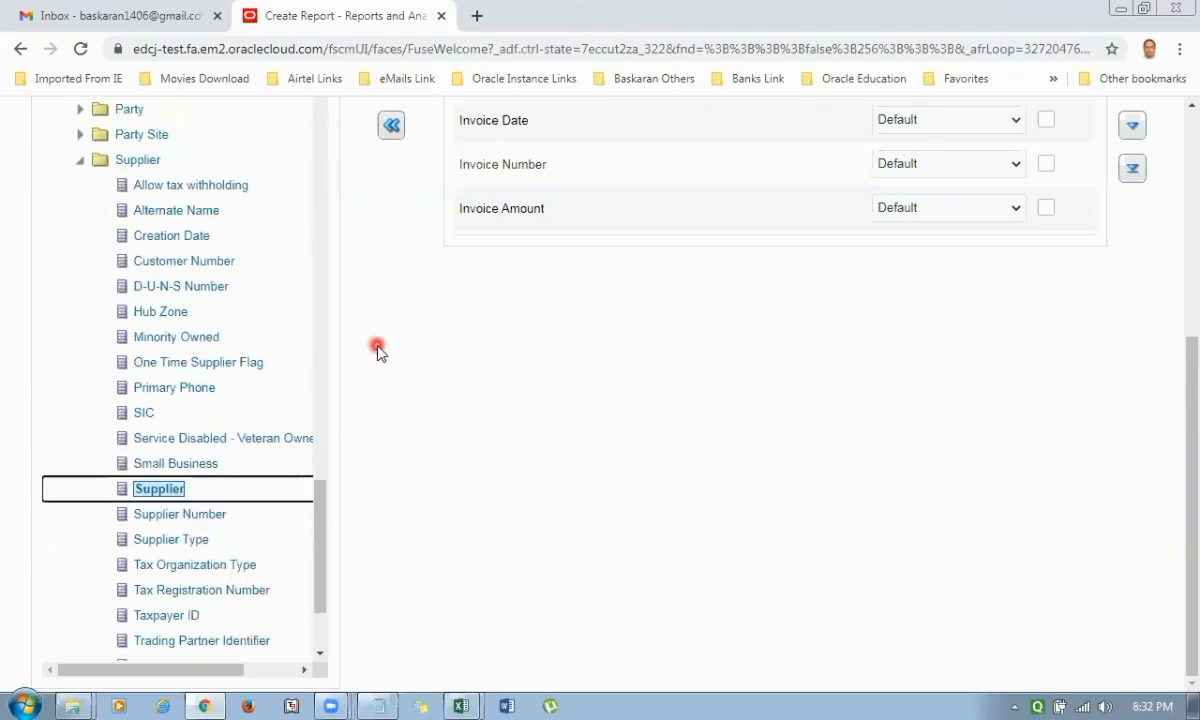
{"action": "scroll", "coordinate": [380, 340], "scroll_direction": "up", "scroll_amount": 1}
{"action": "left_click", "coordinate": [393, 137]}
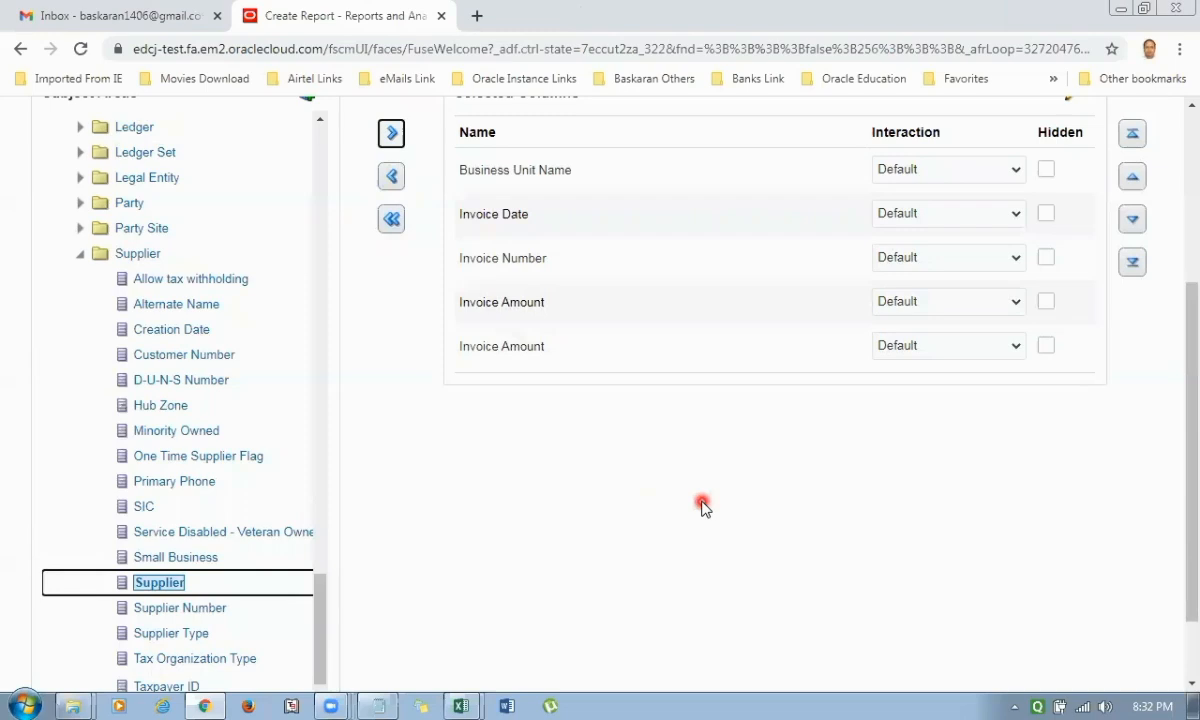
Move the Supplier column up to directly below Business Unit Name and continue to view selection.
{"action": "left_click", "coordinate": [548, 305]}
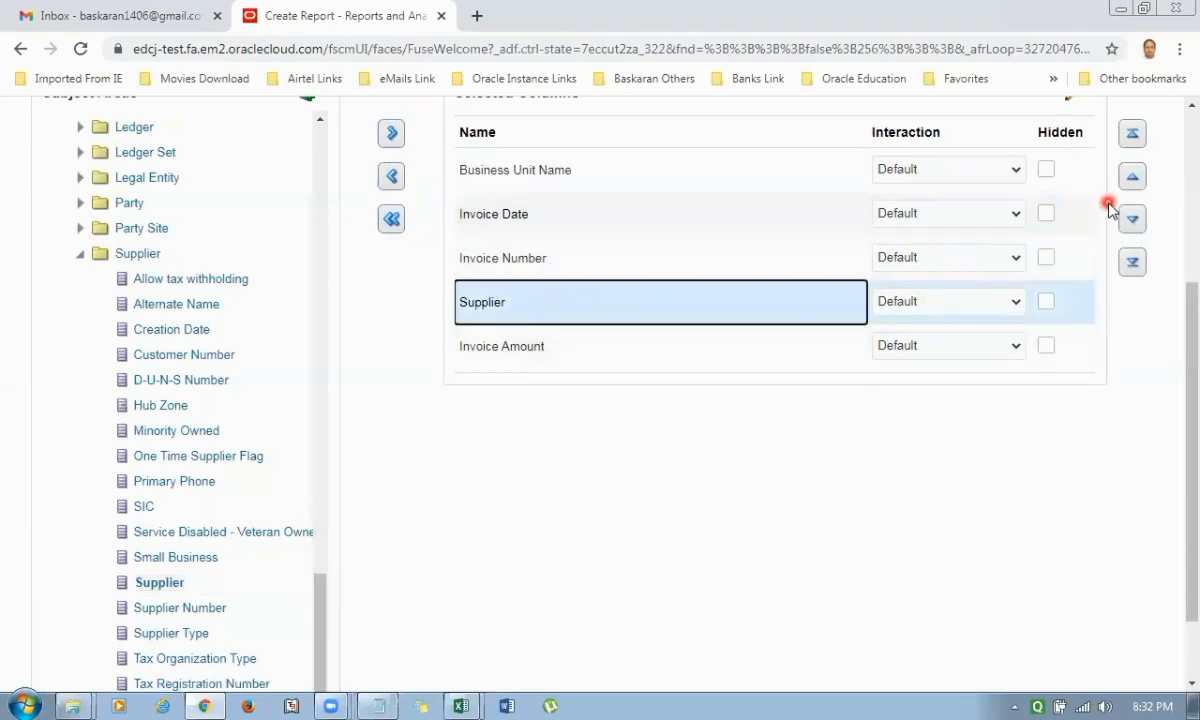
{"action": "left_click", "coordinate": [1133, 178]}
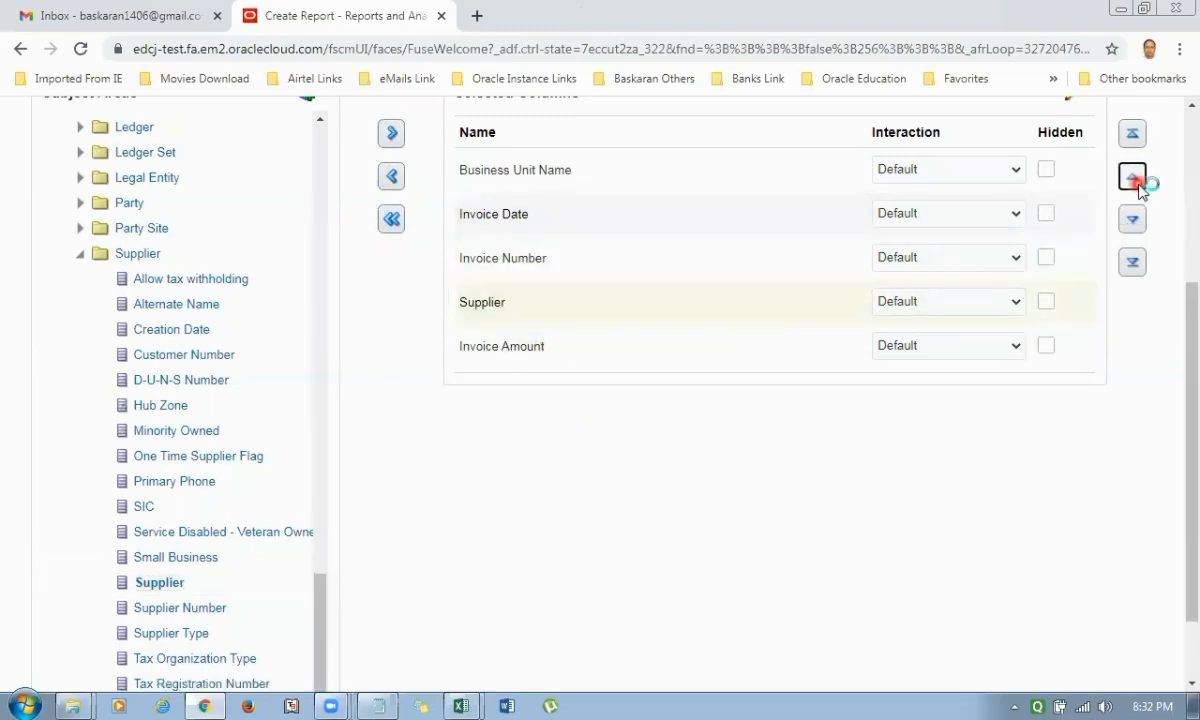
{"action": "left_click", "coordinate": [1133, 178]}
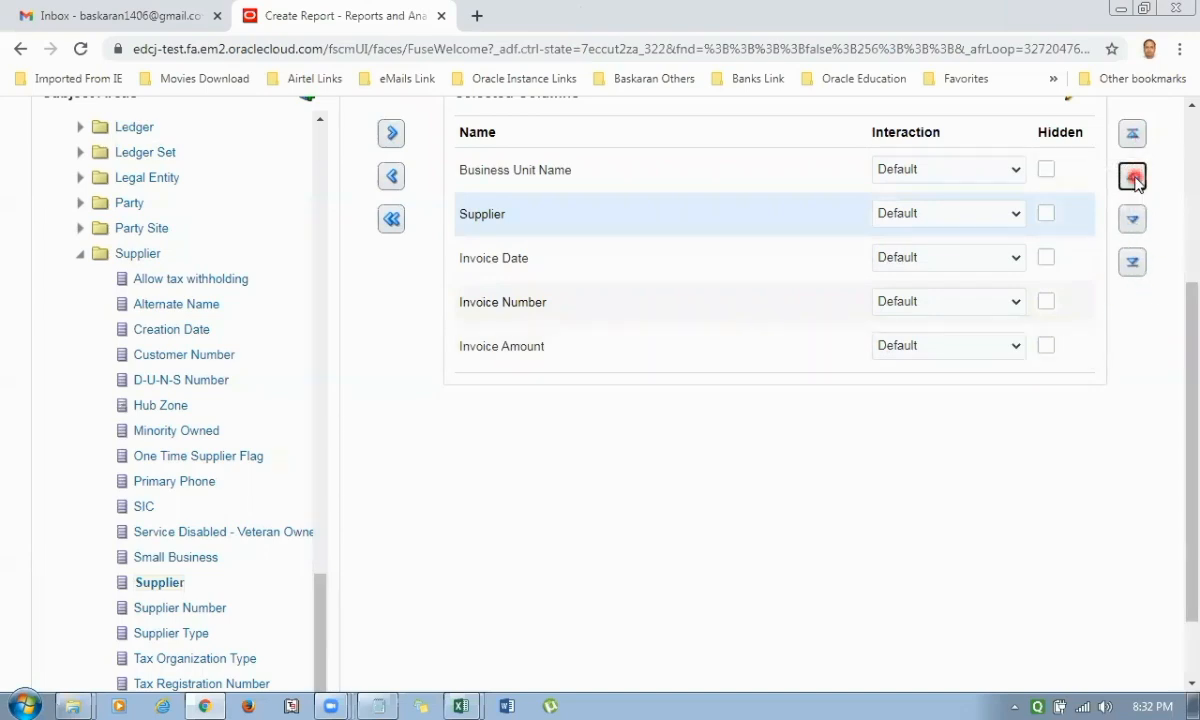
{"action": "scroll", "coordinate": [1037, 418], "scroll_direction": "up", "scroll_amount": 3}
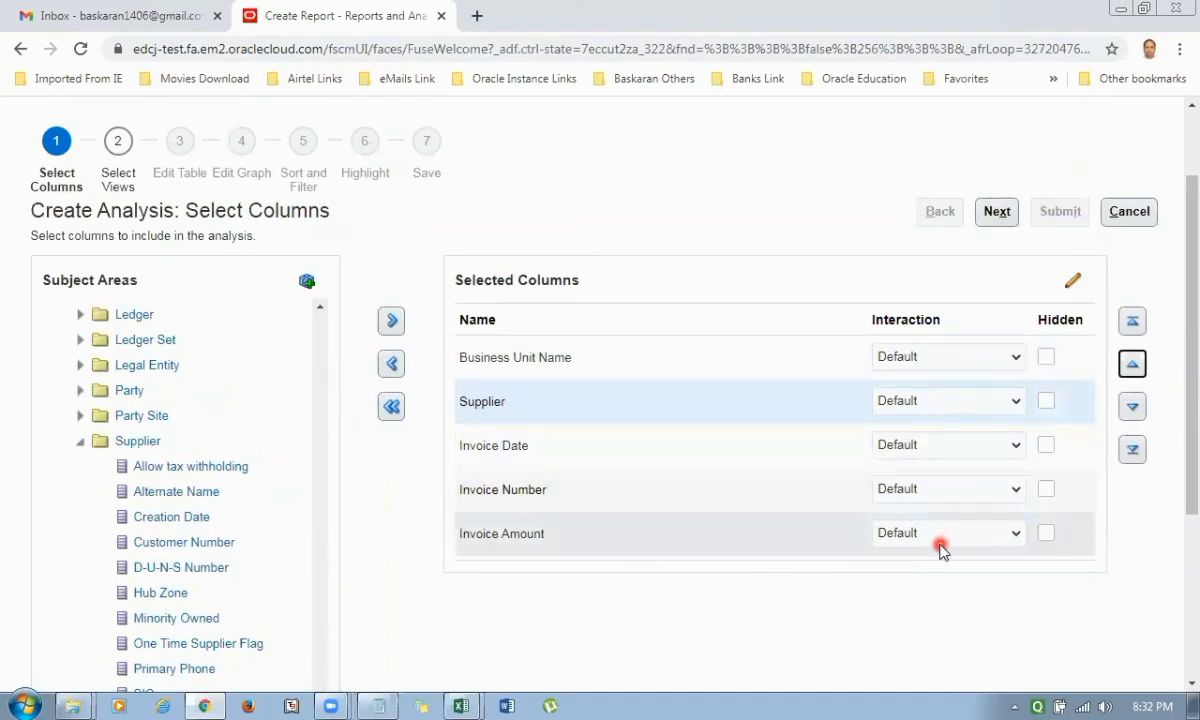
{"action": "left_click", "coordinate": [996, 211]}
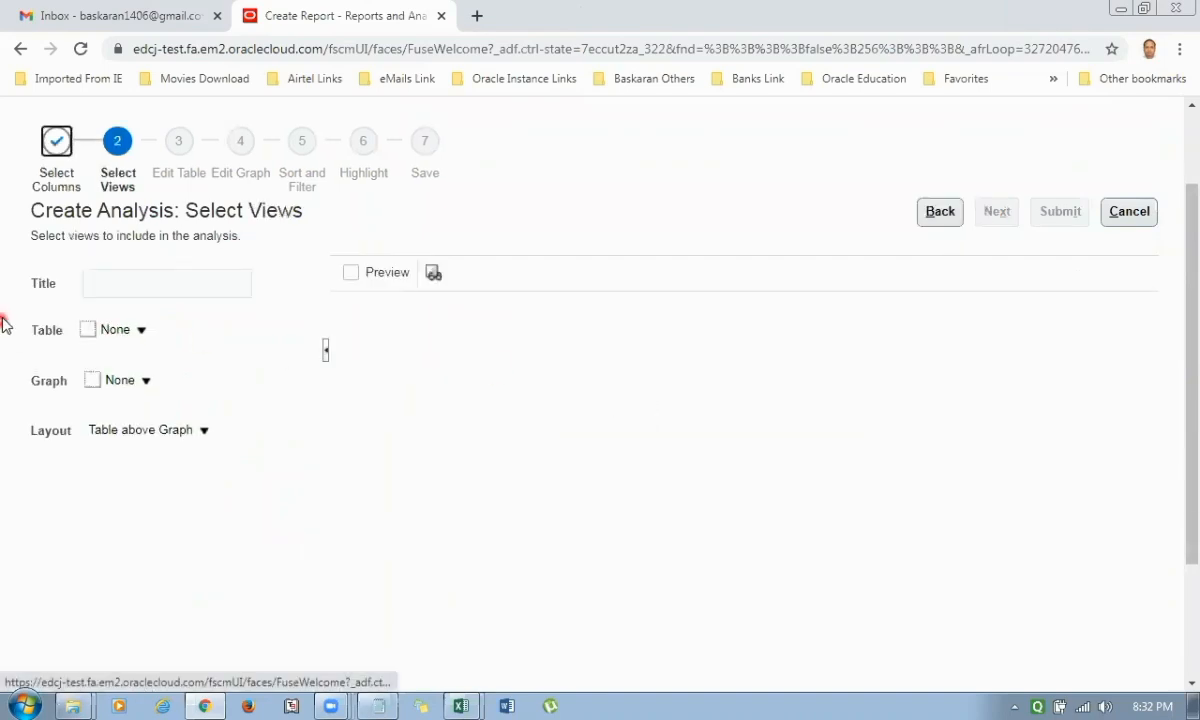
Title the analysis AK1_Payable_Invoice_Analysis and include the recommended Table view.
{"action": "left_click", "coordinate": [135, 288]}
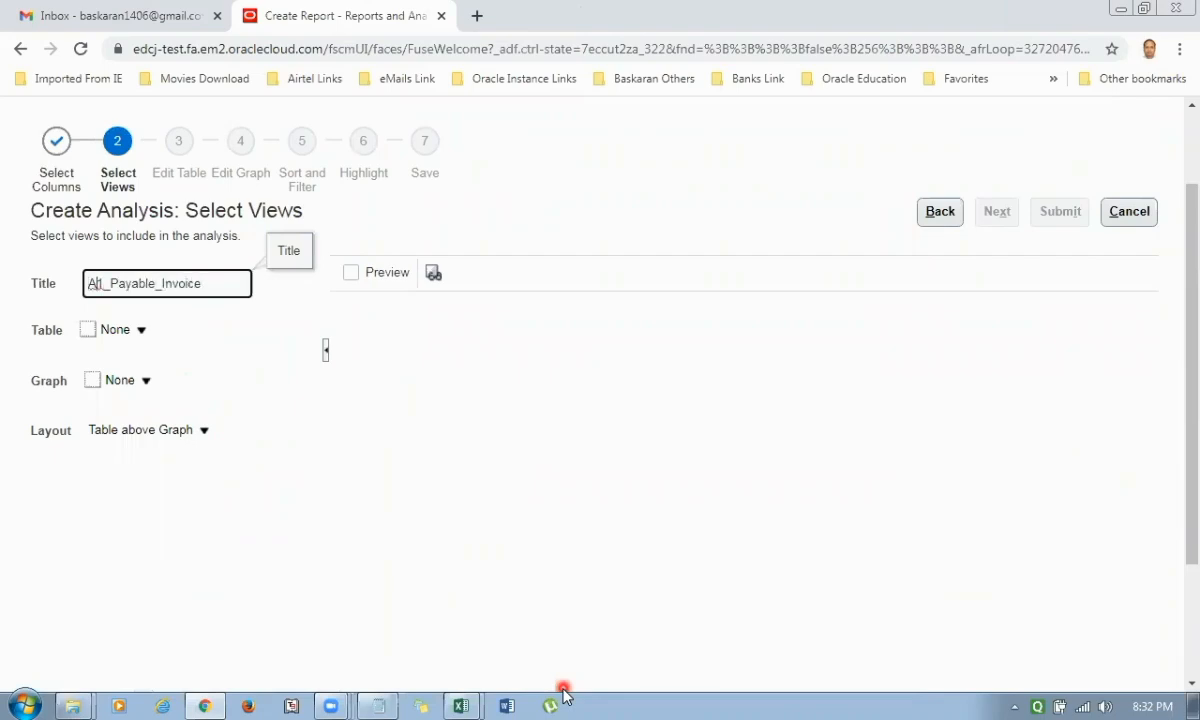
{"action": "type", "text": "K"}
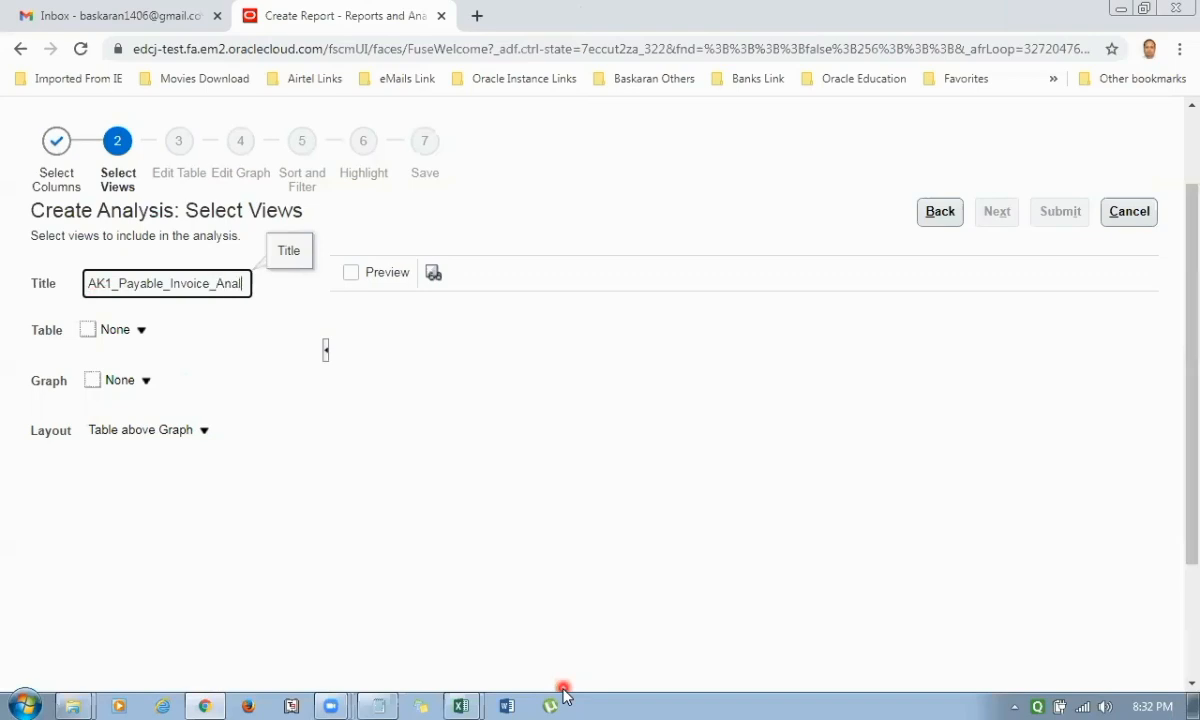
{"action": "type", "text": "ysis"}
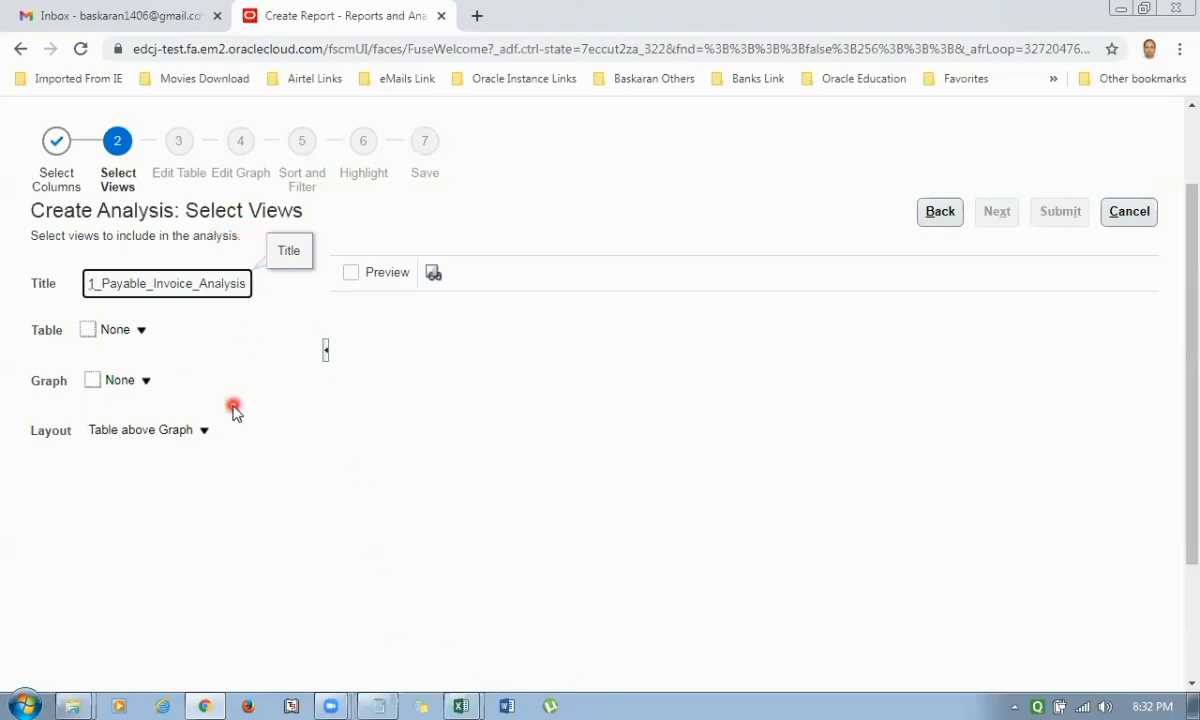
{"action": "left_click", "coordinate": [140, 338]}
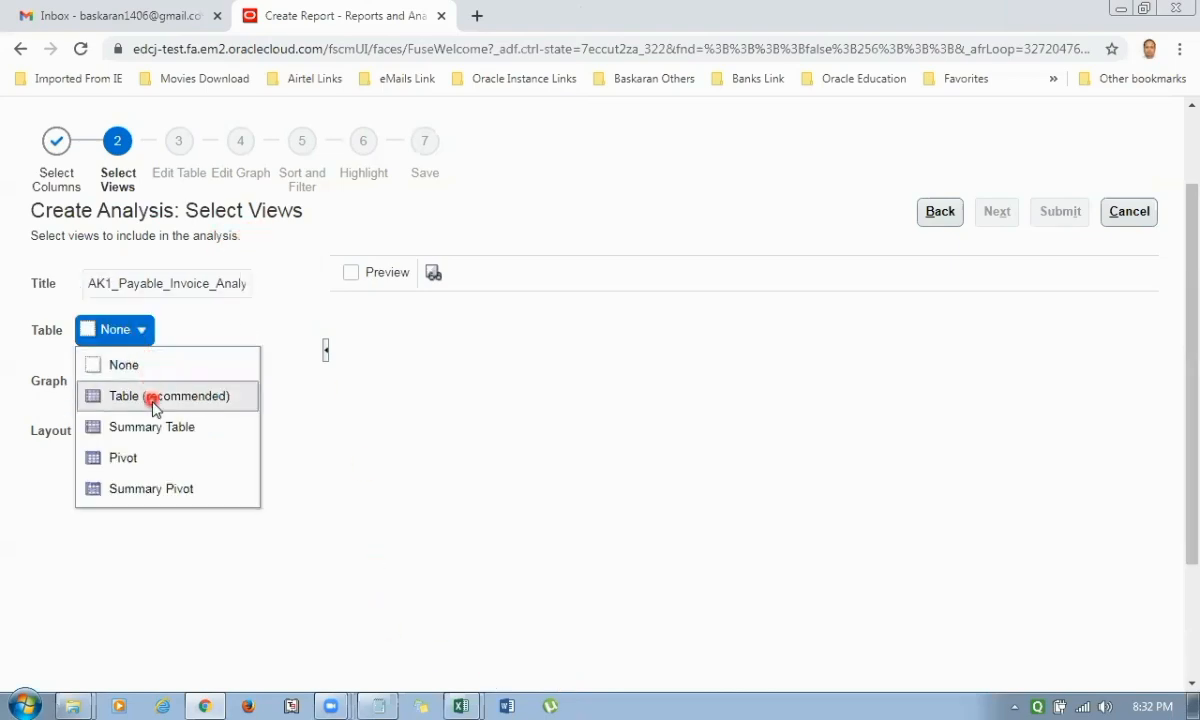
{"action": "left_click", "coordinate": [151, 401]}
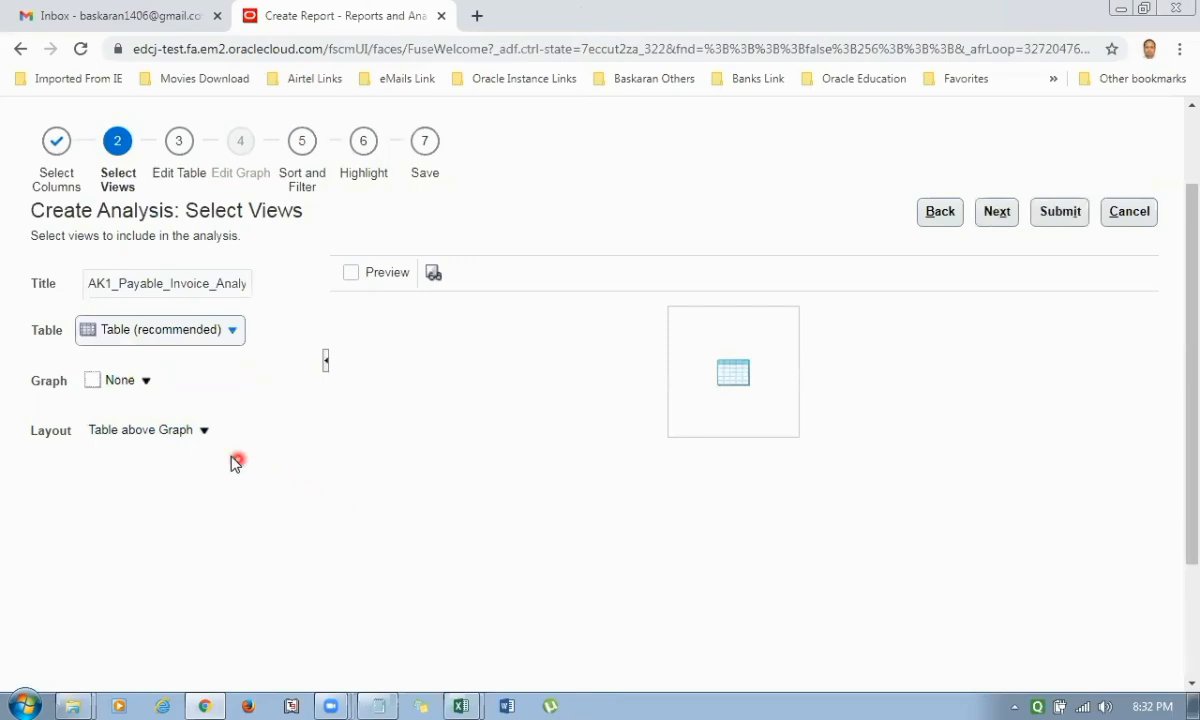
Include a Pie graph with the Table above Graph layout and continue to table editing.
{"action": "left_click", "coordinate": [145, 381]}
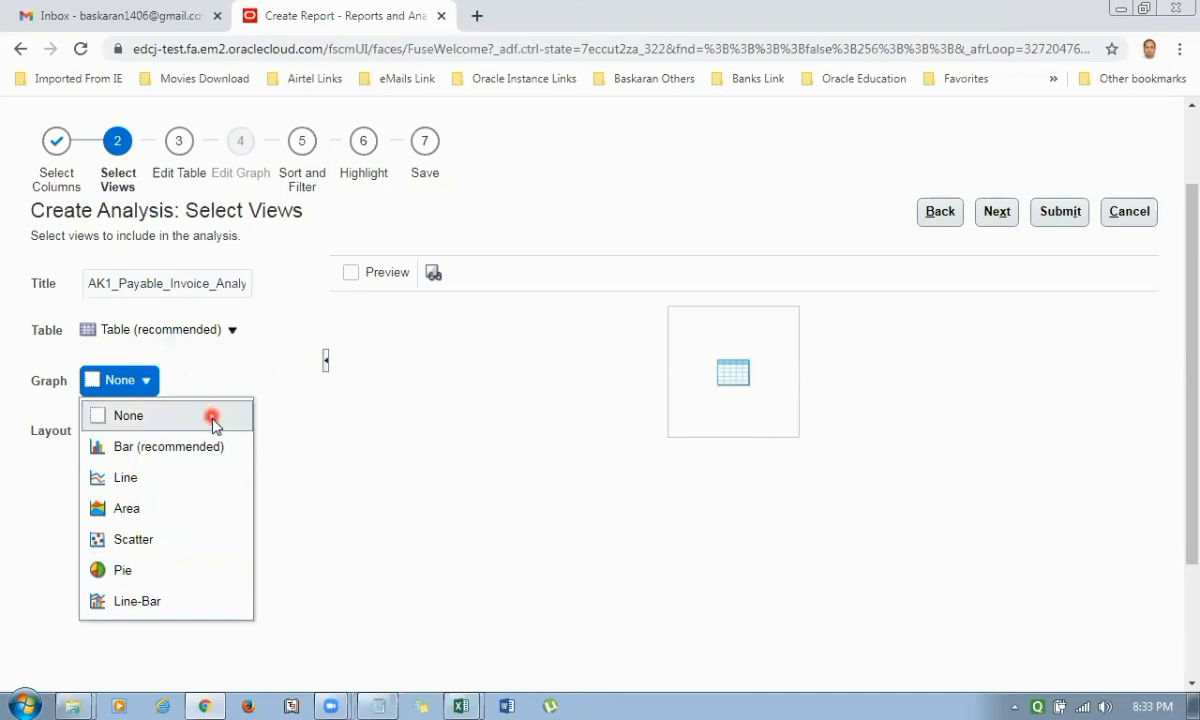
{"action": "left_click", "coordinate": [237, 385]}
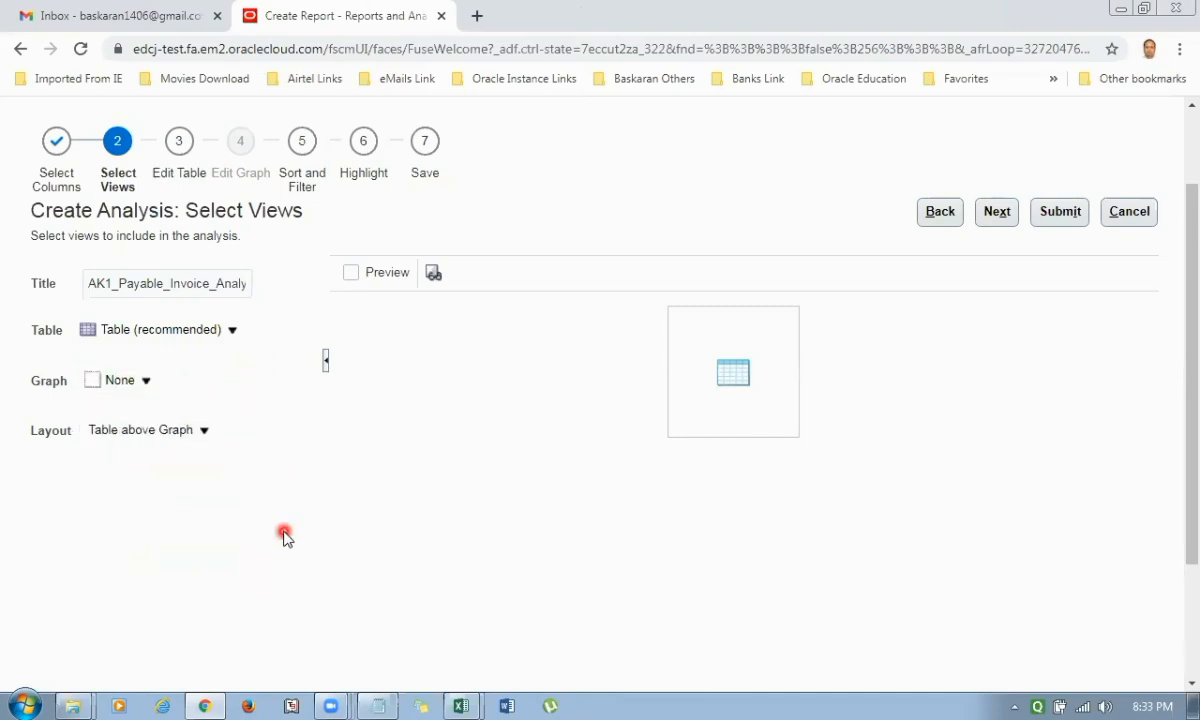
{"action": "left_click", "coordinate": [204, 430]}
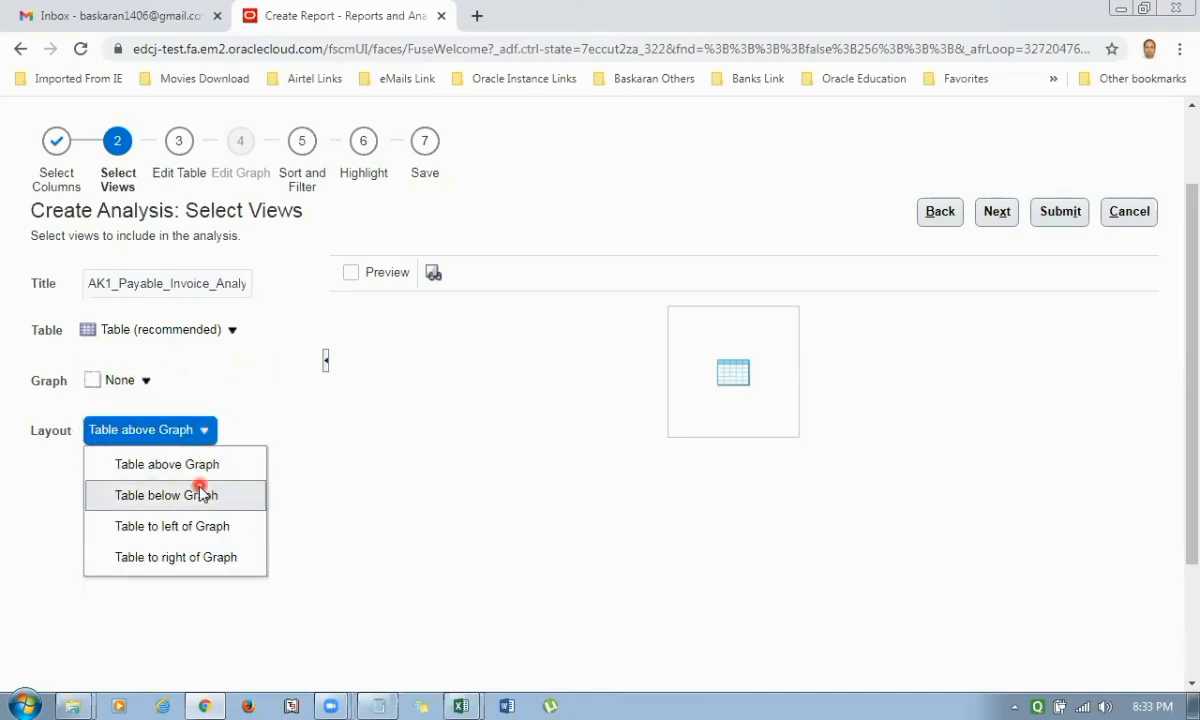
{"action": "left_click", "coordinate": [128, 382]}
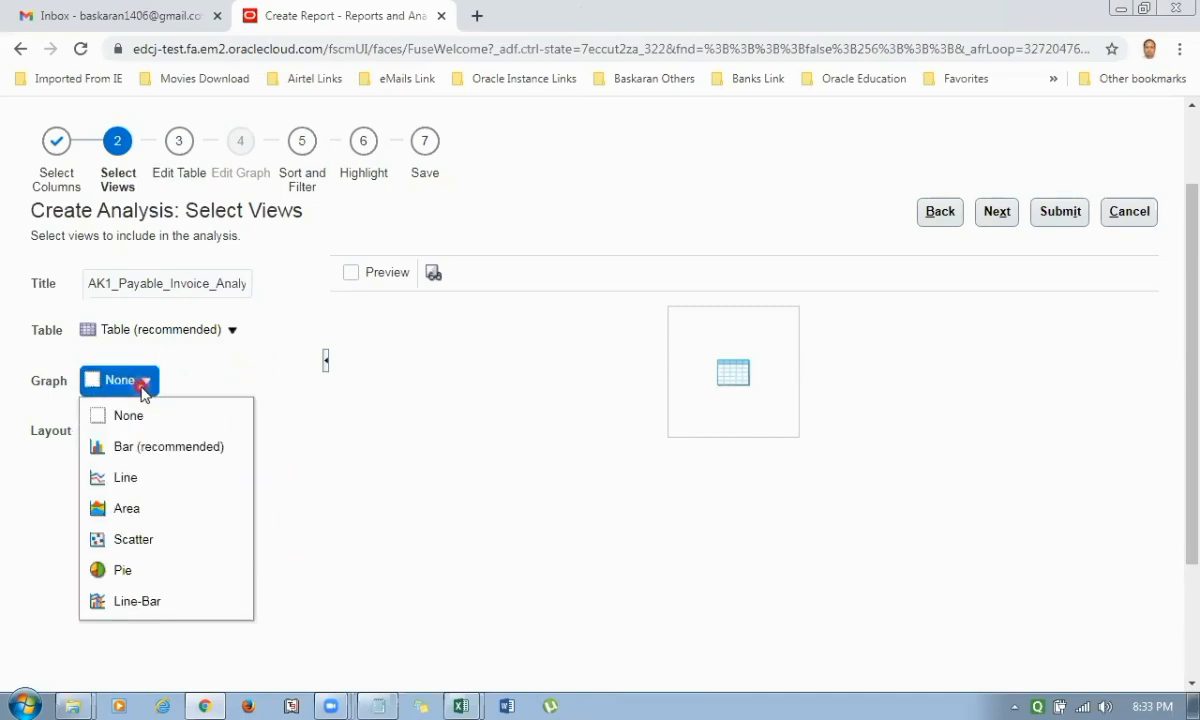
{"action": "left_click", "coordinate": [130, 577]}
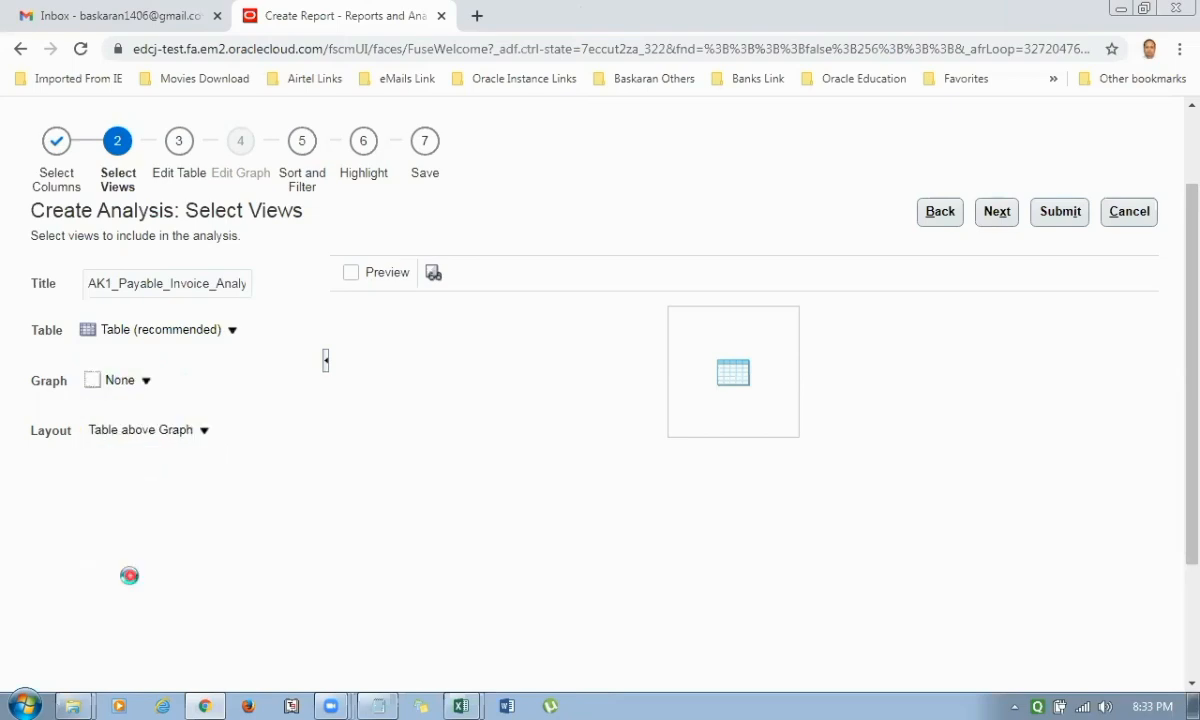
{"action": "left_click", "coordinate": [204, 432]}
{"action": "left_click", "coordinate": [188, 466]}
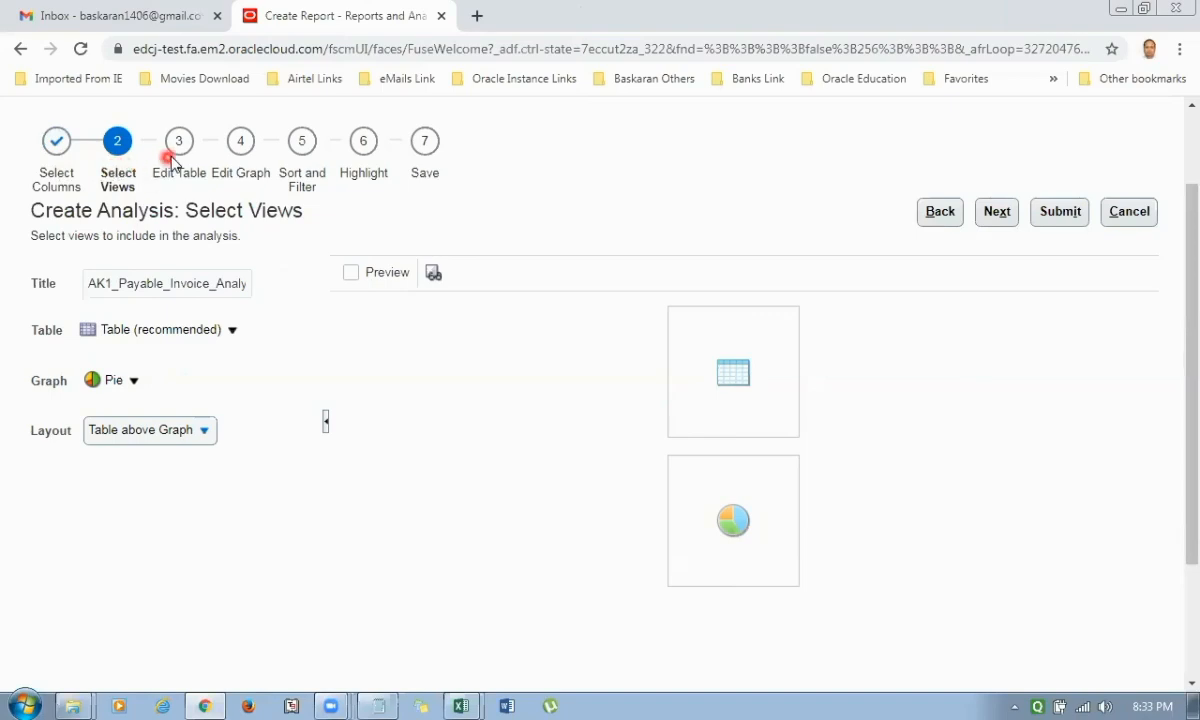
{"action": "left_click", "coordinate": [1000, 213]}
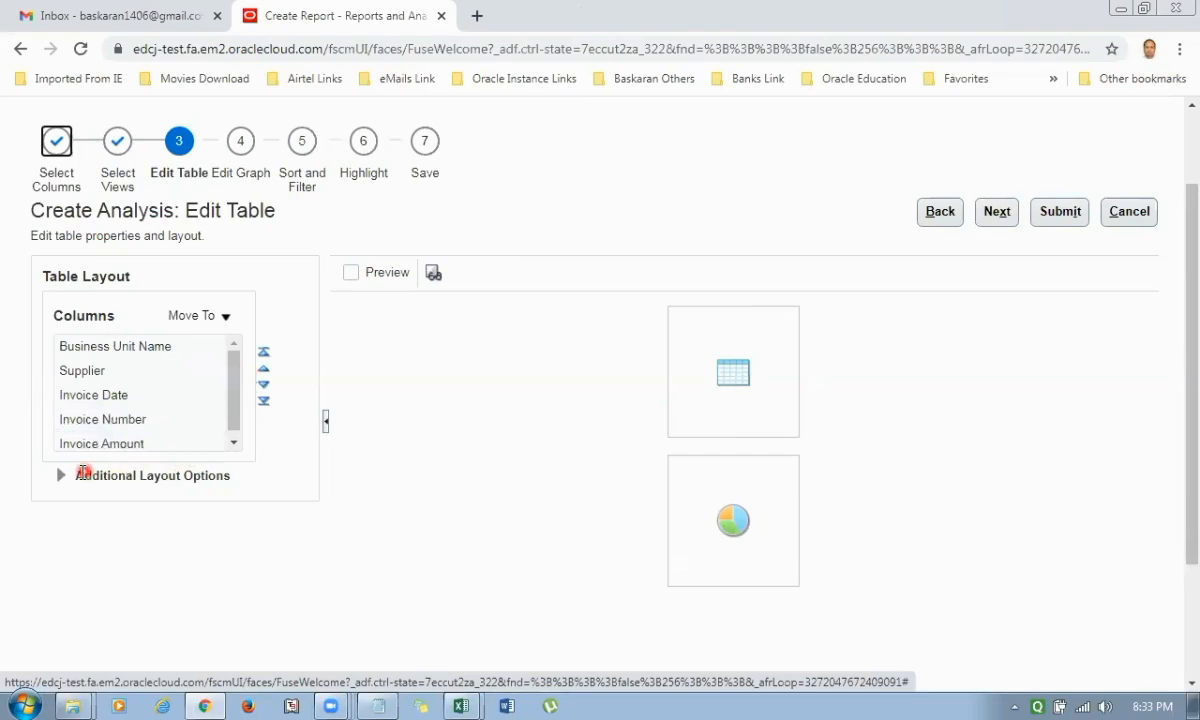
Expand the additional table layout options and move the Supplier column to Prompt For.
{"action": "left_click", "coordinate": [58, 478]}
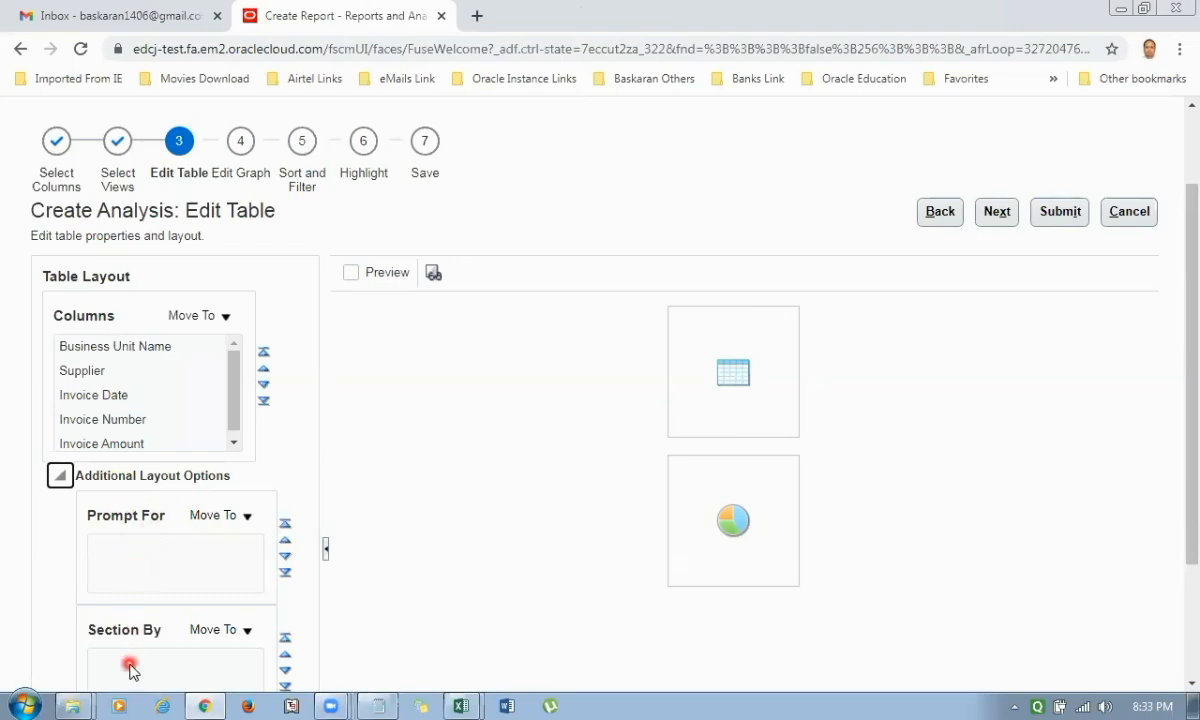
{"action": "left_click", "coordinate": [209, 347]}
{"action": "left_click", "coordinate": [228, 318]}
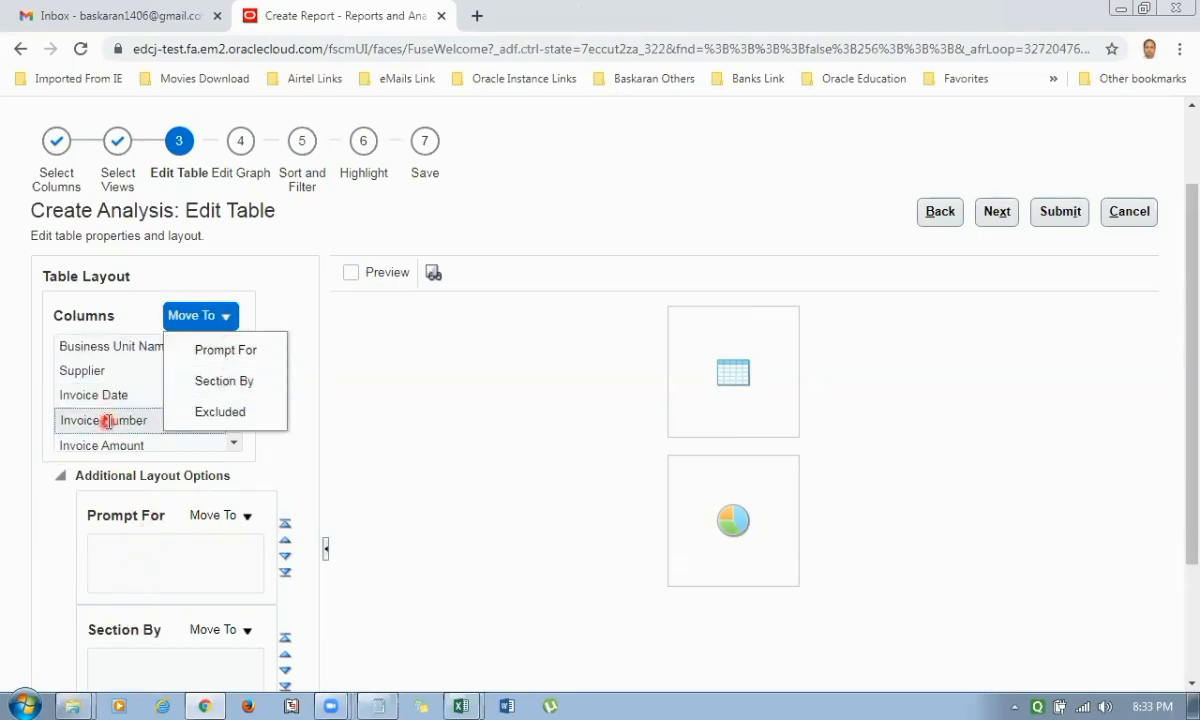
{"action": "left_click", "coordinate": [95, 370]}
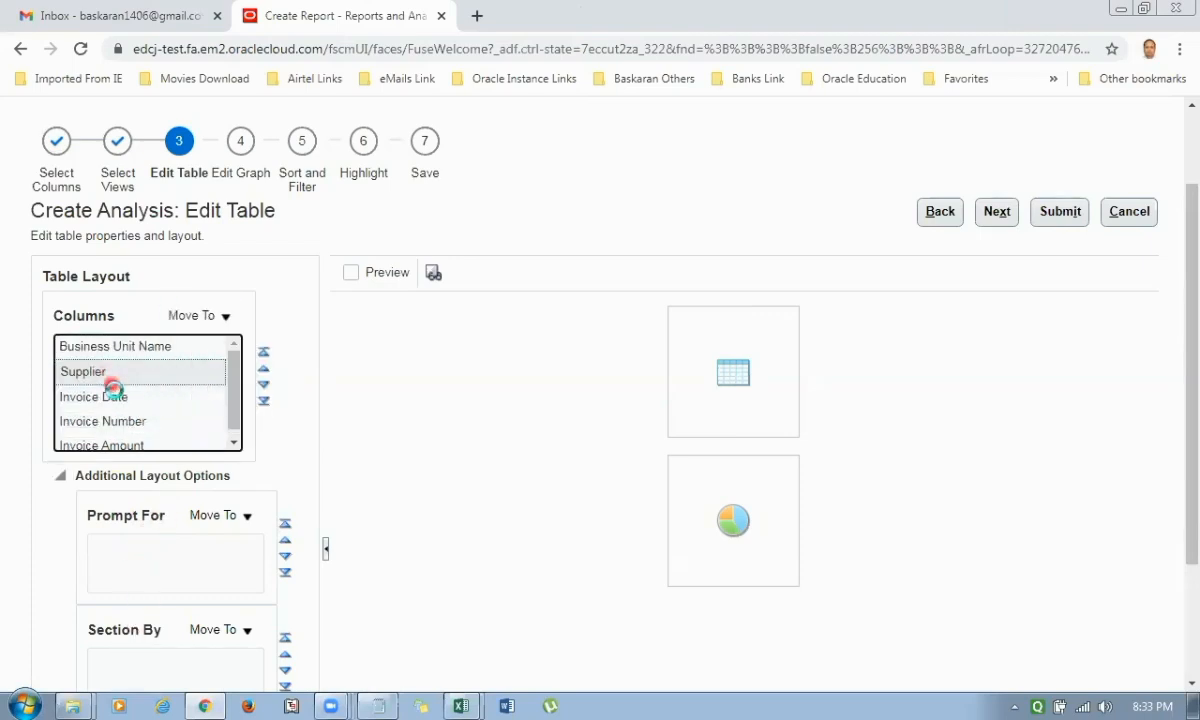
{"action": "left_click", "coordinate": [222, 317]}
{"action": "left_click", "coordinate": [234, 356]}
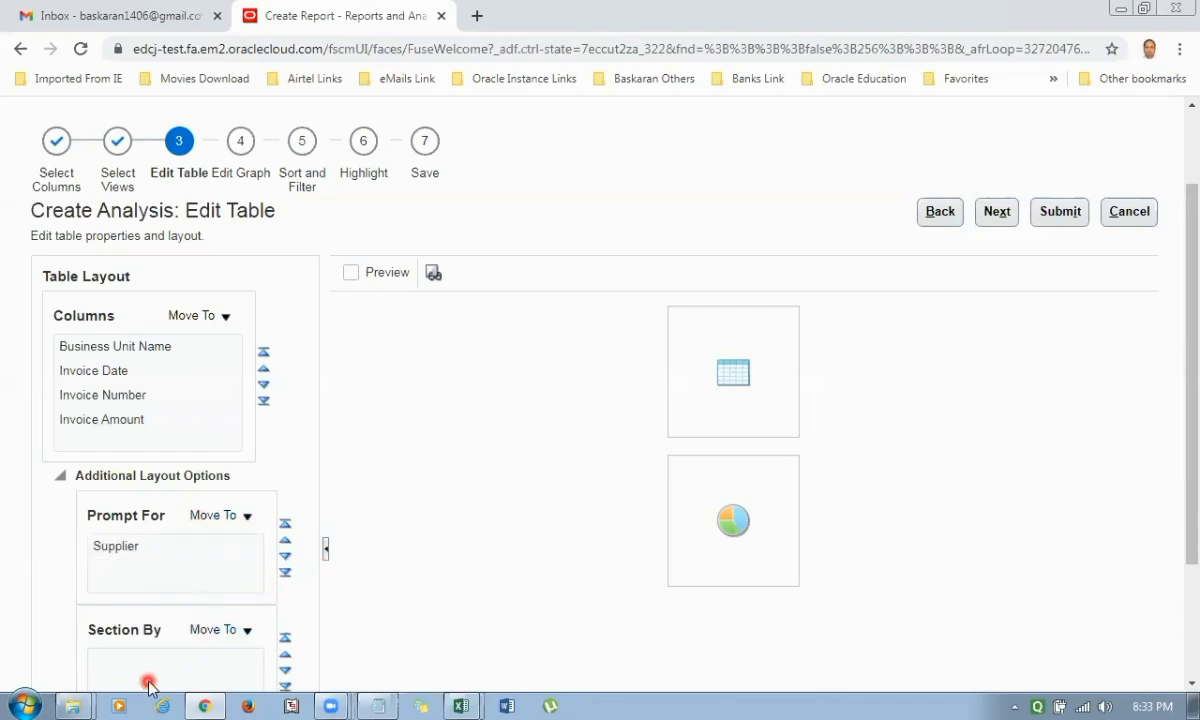
Leave the table's Section By and Excluded areas empty and continue to graph editing.
{"action": "left_click_drag", "start_coordinate": [1174, 361], "coordinate": [1172, 507]}
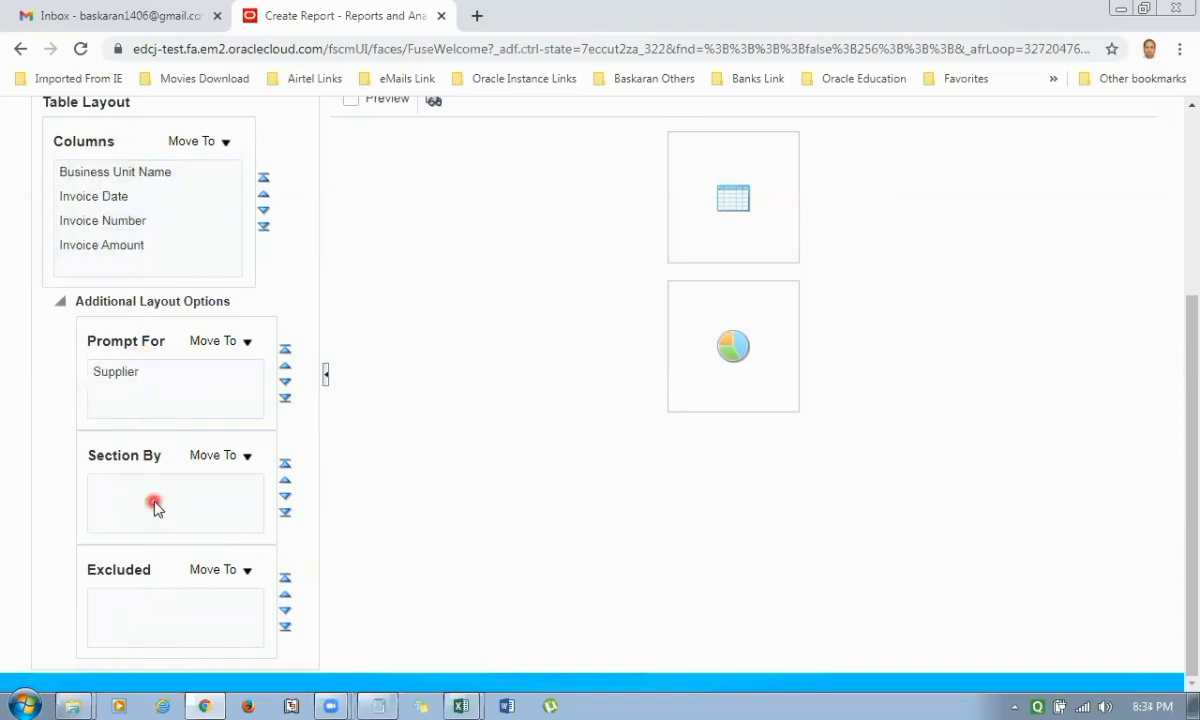
{"action": "left_click_drag", "start_coordinate": [1190, 518], "coordinate": [1171, 313]}
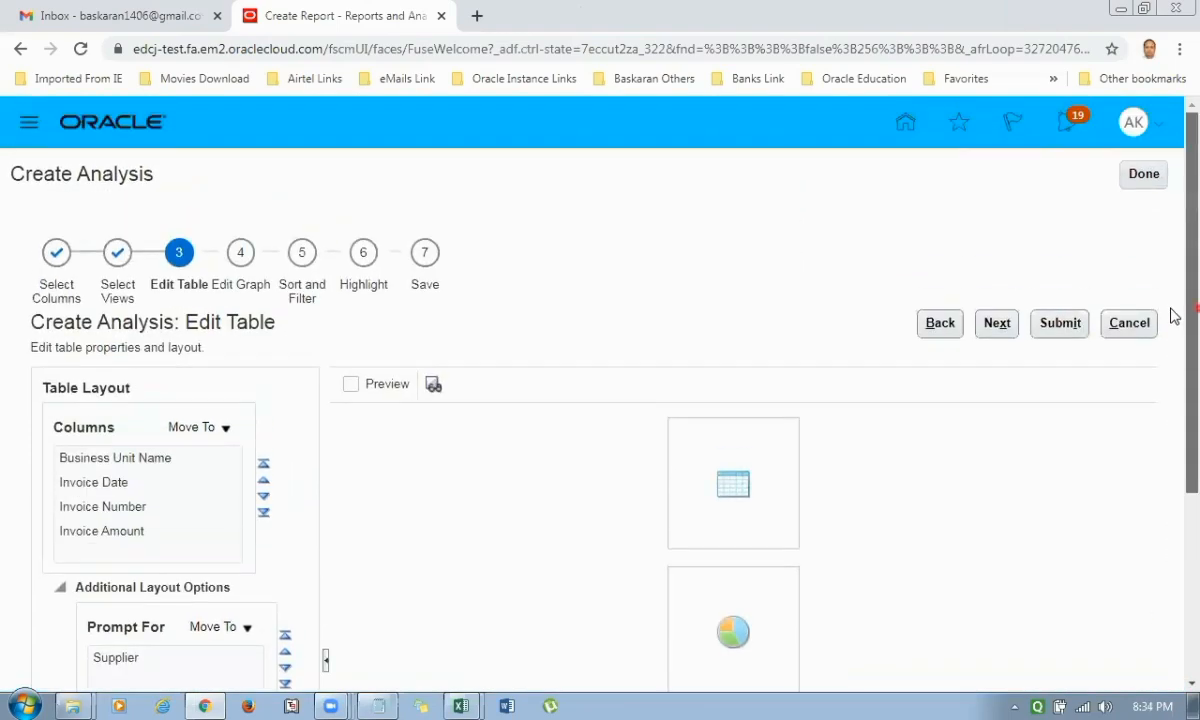
{"action": "left_click", "coordinate": [997, 323]}
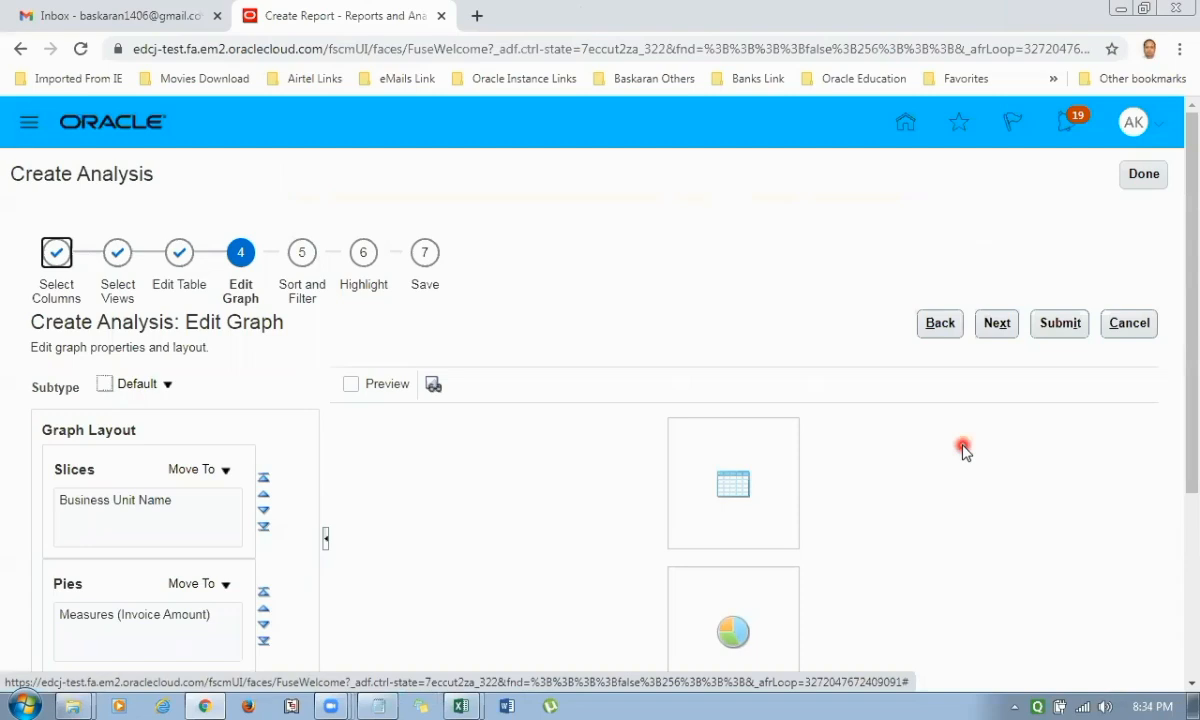
Examine the pie graph's subtype choices, the move targets for Slices and Pies, and the additional layout options.
{"action": "scroll", "coordinate": [990, 372], "scroll_direction": "down", "scroll_amount": 3}
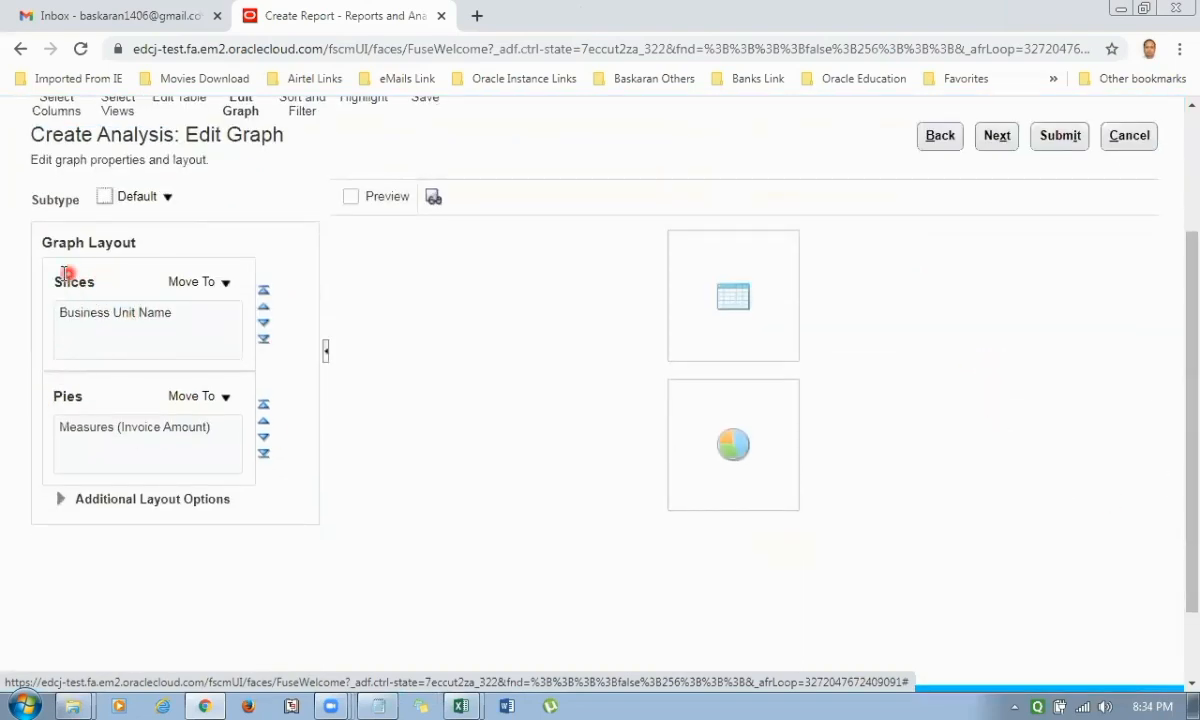
{"action": "left_click", "coordinate": [167, 197]}
{"action": "left_click", "coordinate": [257, 199]}
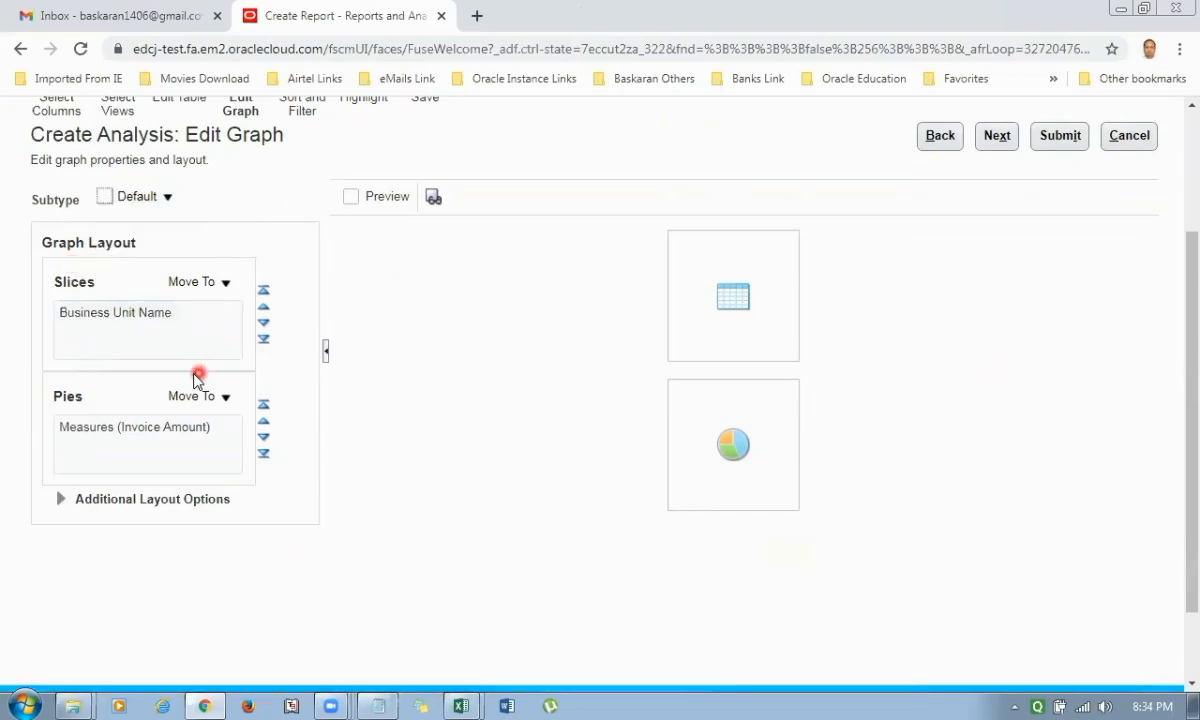
{"action": "left_click", "coordinate": [110, 318]}
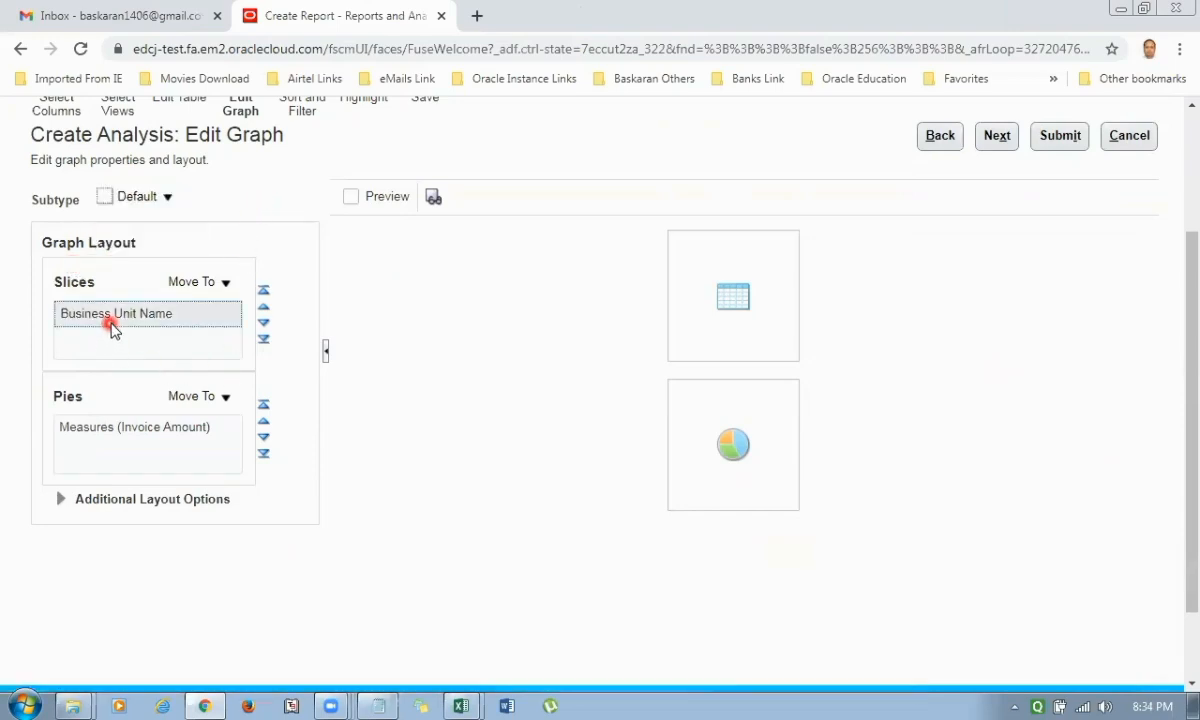
{"action": "left_click", "coordinate": [224, 283]}
{"action": "left_click", "coordinate": [132, 312]}
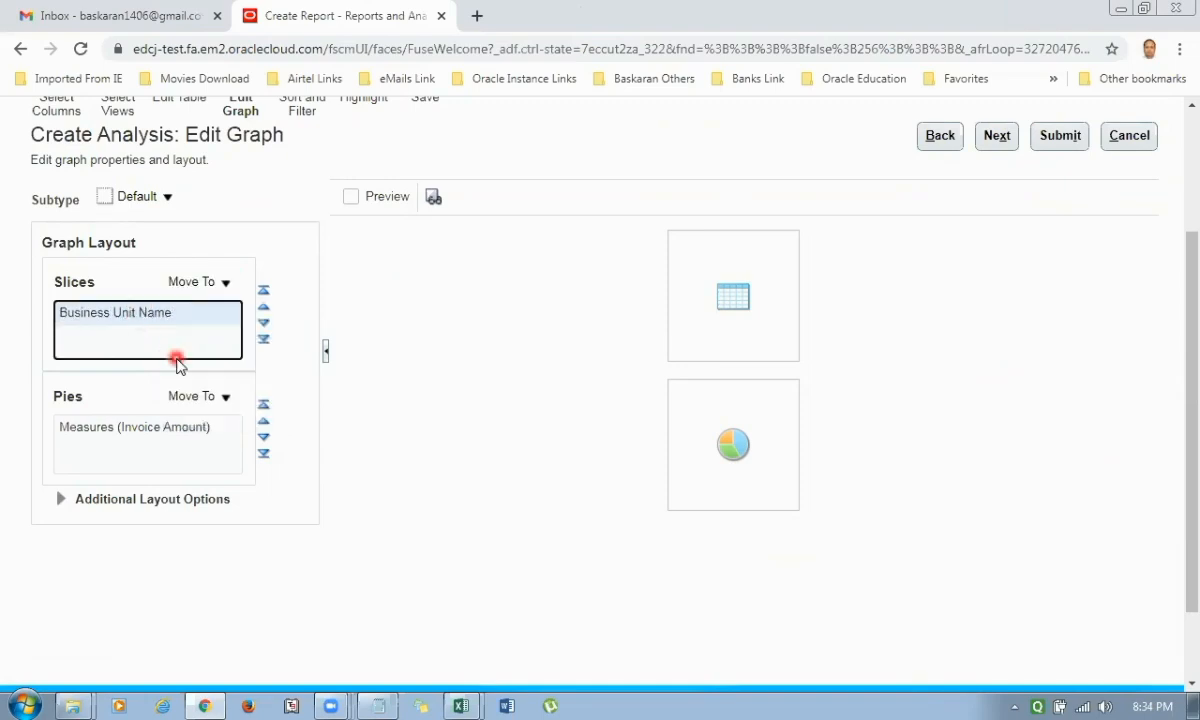
{"action": "left_click", "coordinate": [226, 400]}
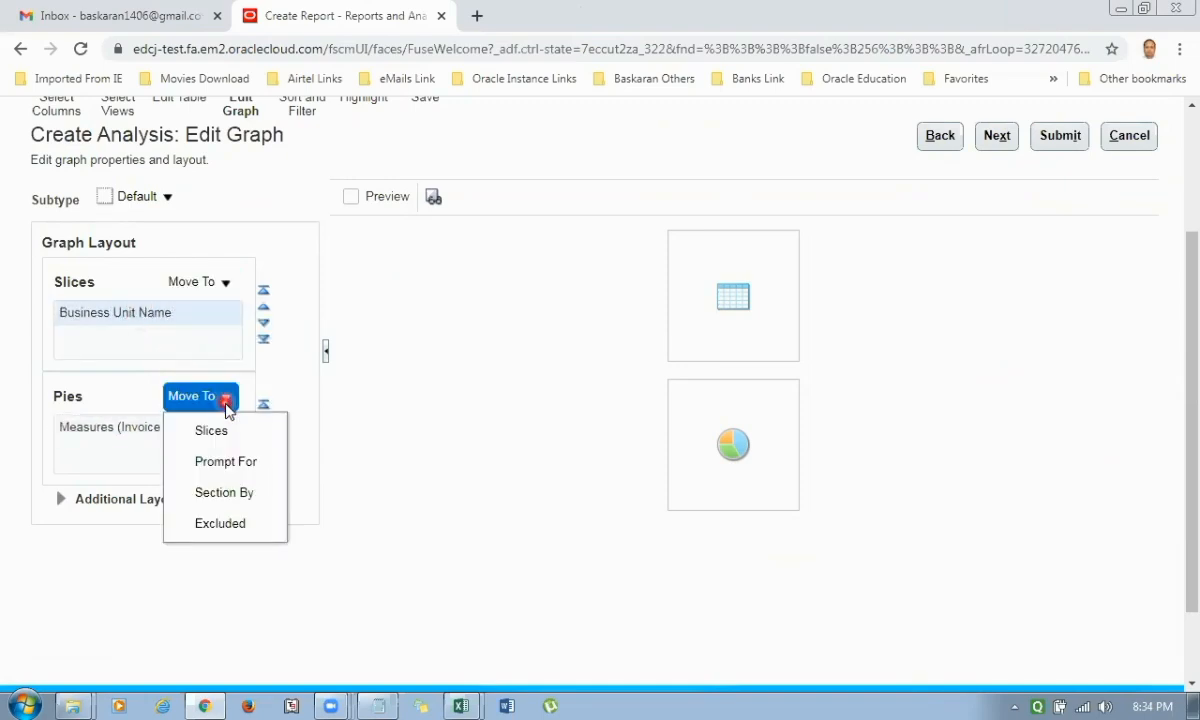
{"action": "left_click", "coordinate": [187, 318]}
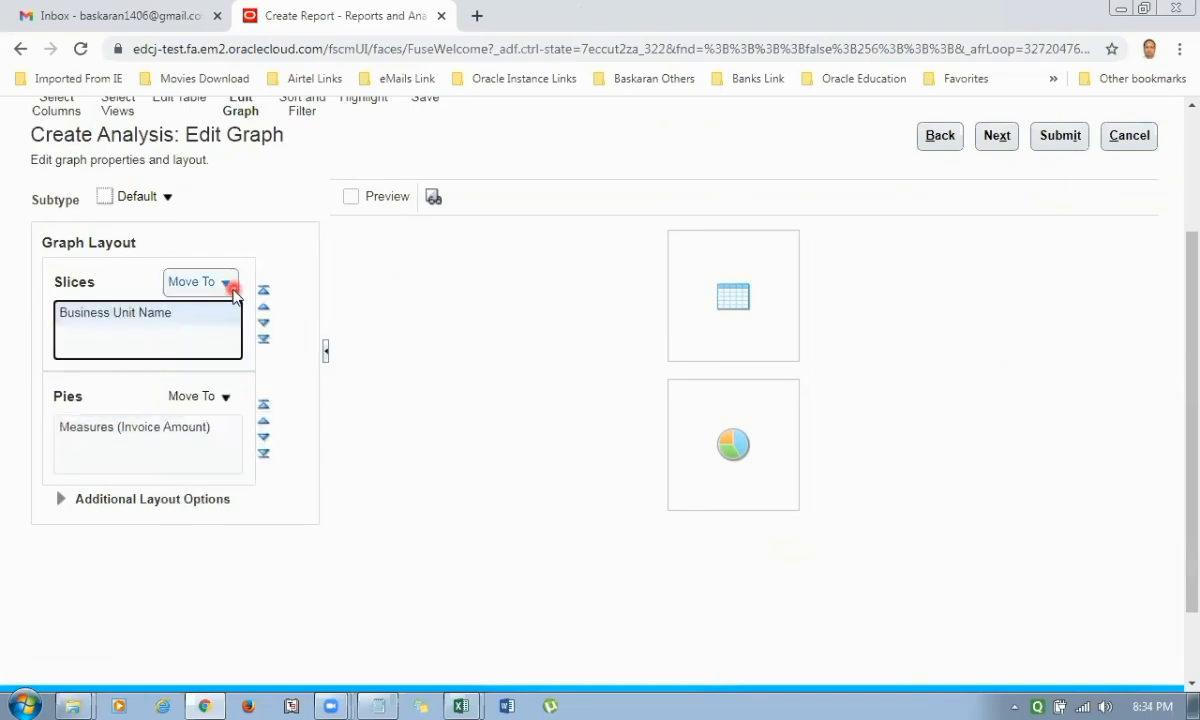
{"action": "left_click", "coordinate": [216, 314]}
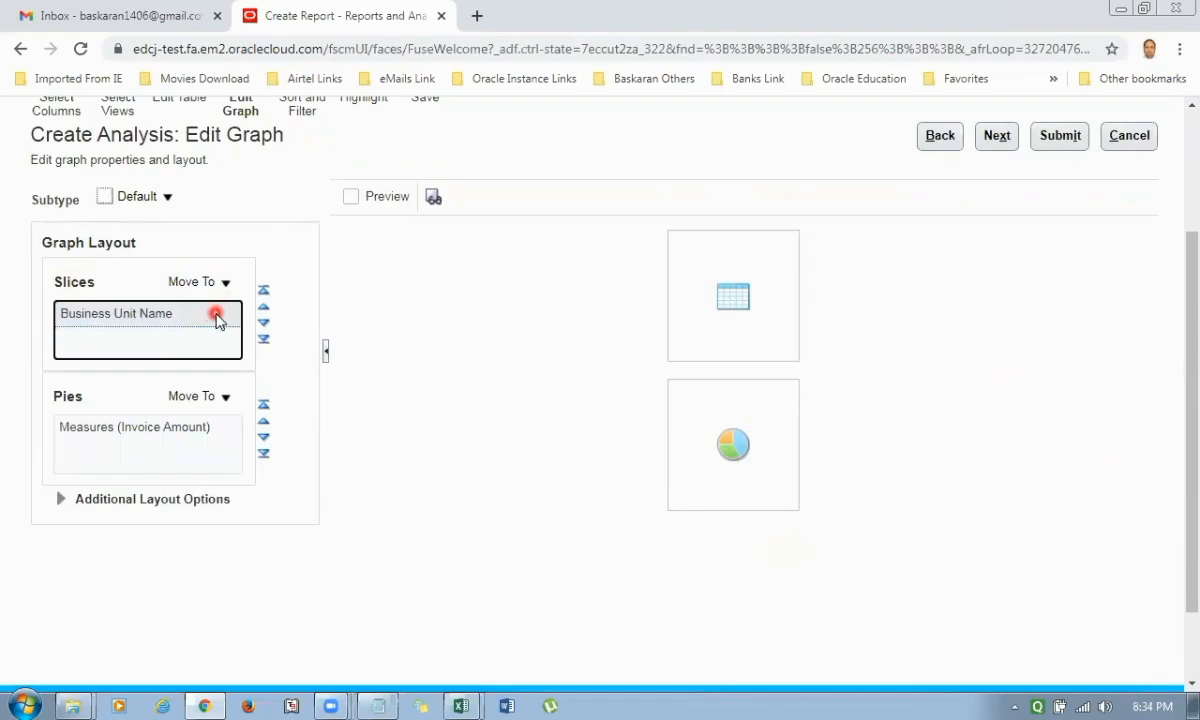
{"action": "left_click", "coordinate": [225, 286]}
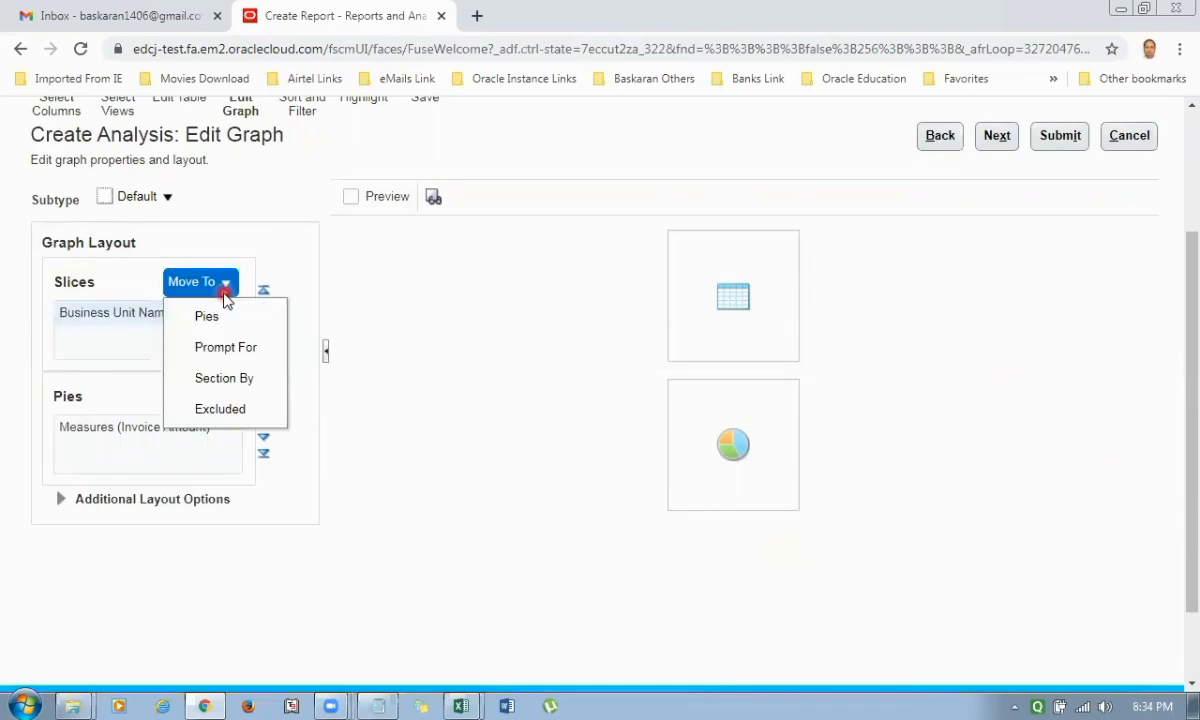
{"action": "left_click", "coordinate": [162, 312]}
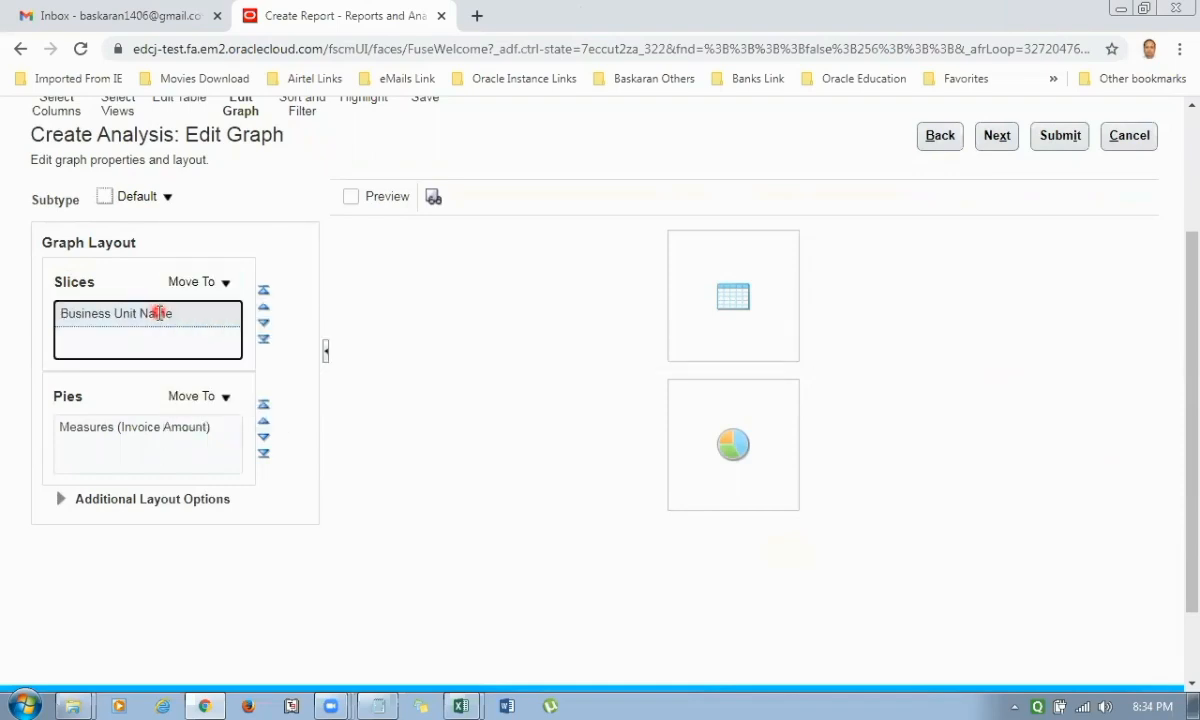
{"action": "left_click", "coordinate": [204, 428]}
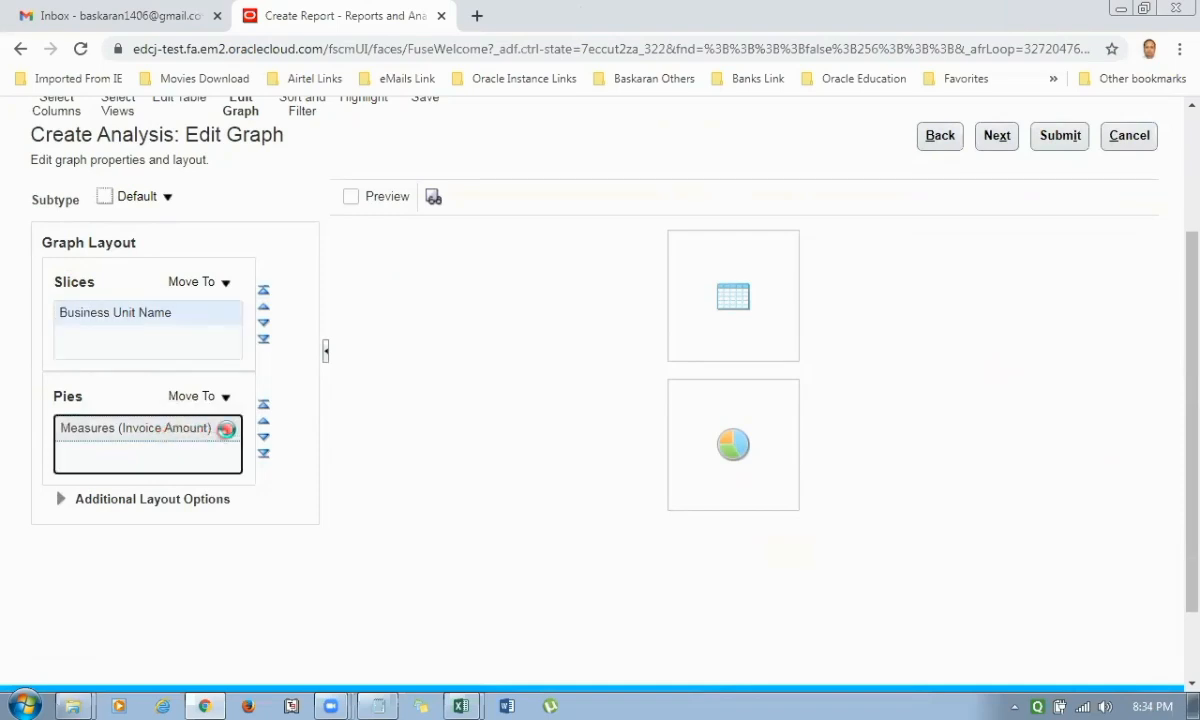
{"action": "left_click", "coordinate": [60, 498]}
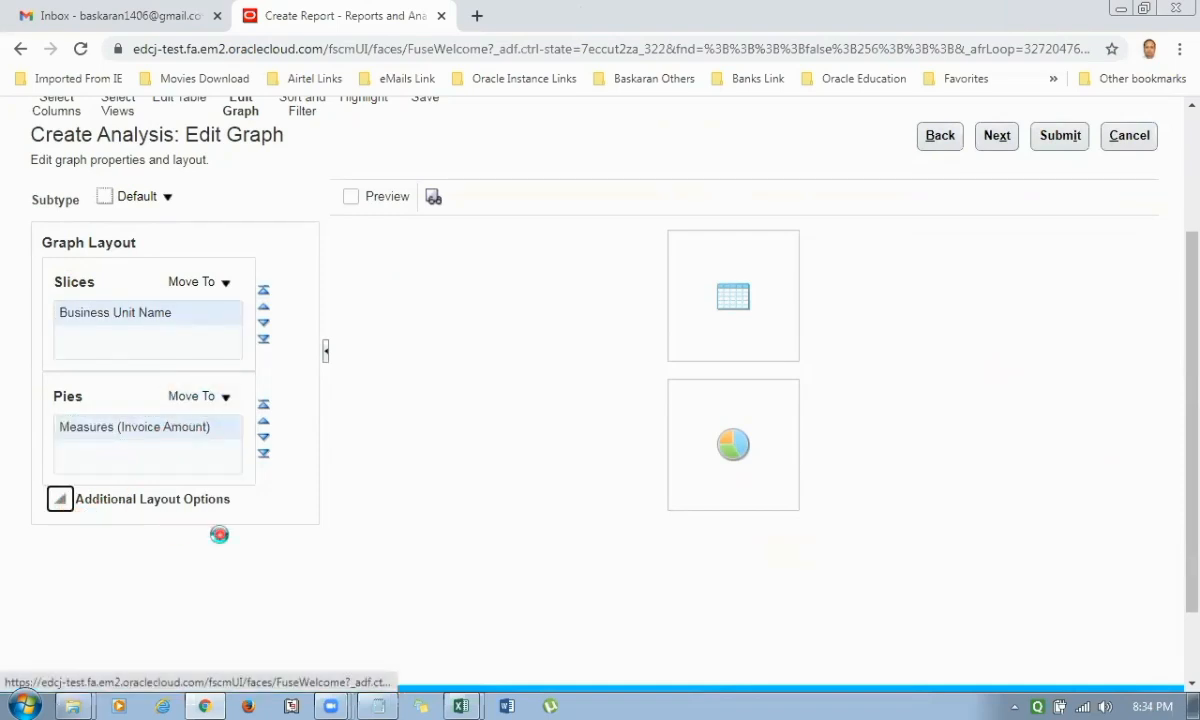
{"action": "scroll", "coordinate": [340, 517], "scroll_direction": "down", "scroll_amount": 1}
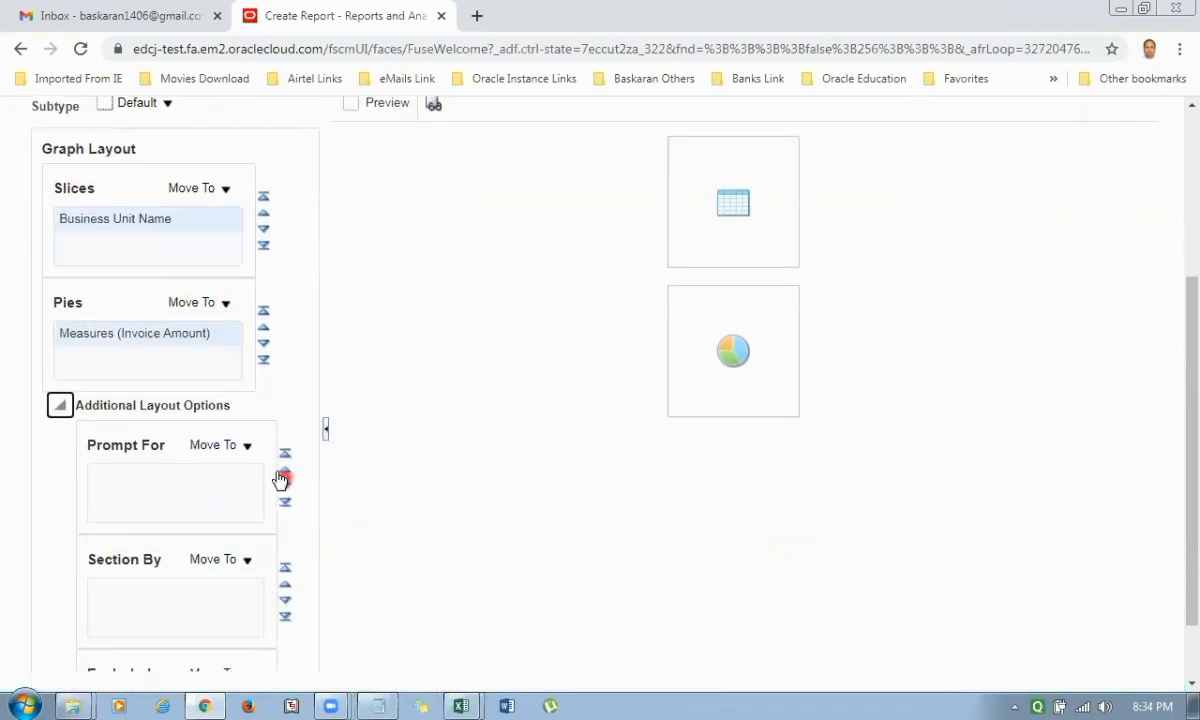
{"action": "left_click", "coordinate": [249, 452]}
{"action": "left_click", "coordinate": [383, 461]}
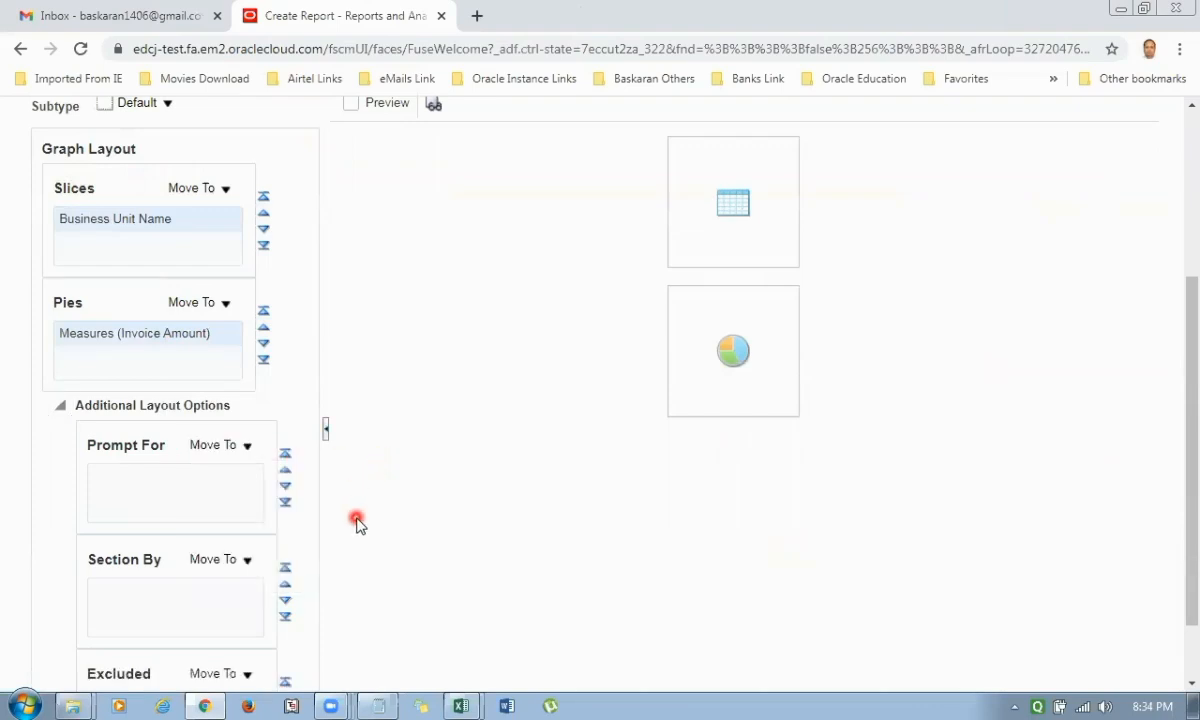
Keep the graph layout and continue to the Save stage without adding any sort, filter or column format.
{"action": "scroll", "coordinate": [222, 537], "scroll_direction": "up", "scroll_amount": 2}
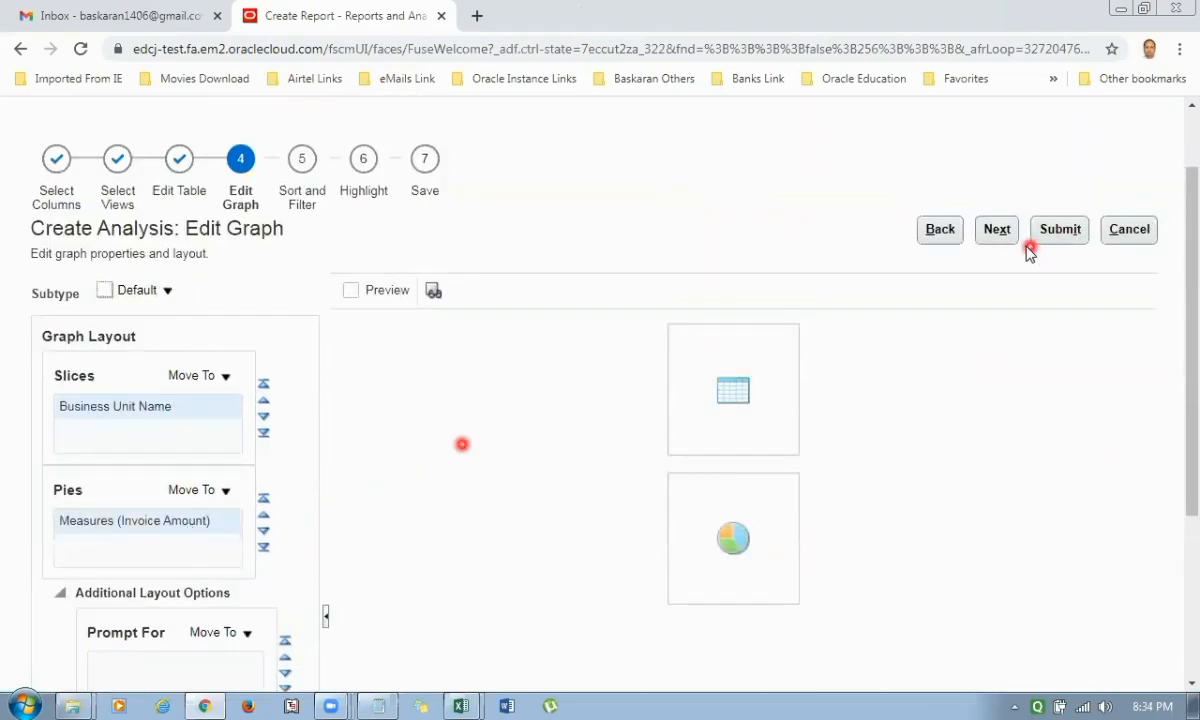
{"action": "left_click", "coordinate": [997, 229]}
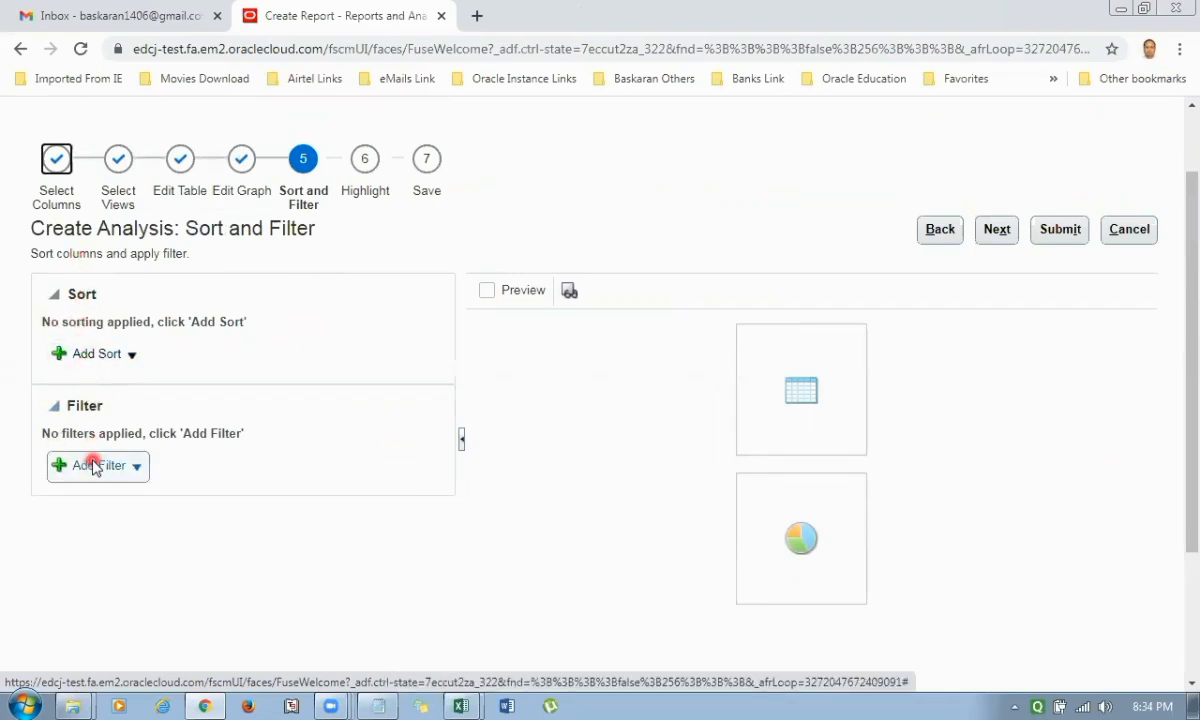
{"action": "left_click", "coordinate": [997, 236]}
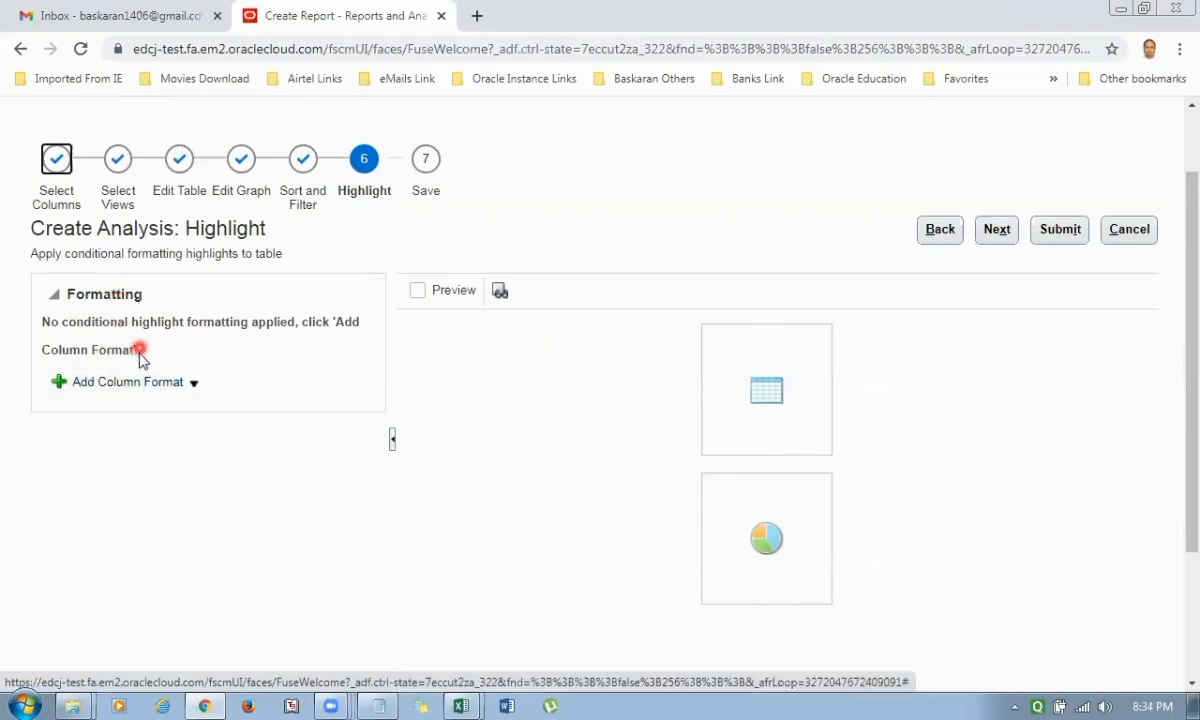
{"action": "left_click", "coordinate": [997, 232]}
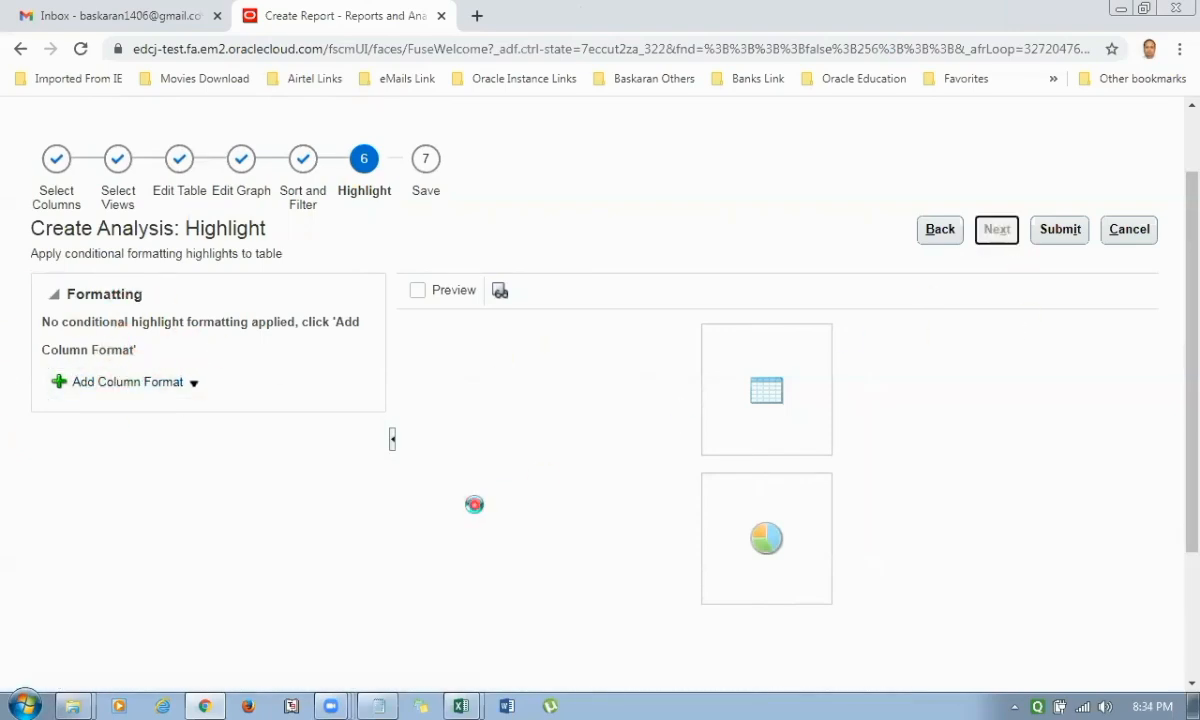
Enter AK1_Payable_Invoice_Analysis_Report as both the analysis name and its description.
{"action": "left_click", "coordinate": [200, 303]}
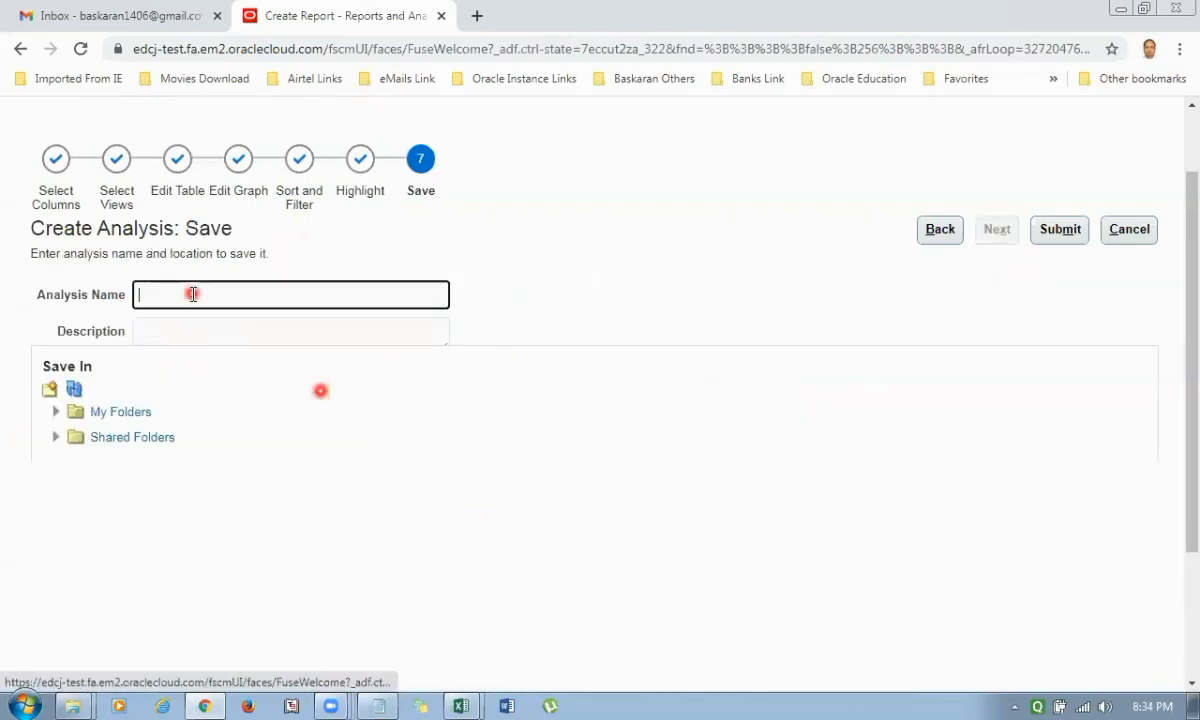
{"action": "type", "text": "AK1_Payable_Invoice_Use_Subject_Area"}
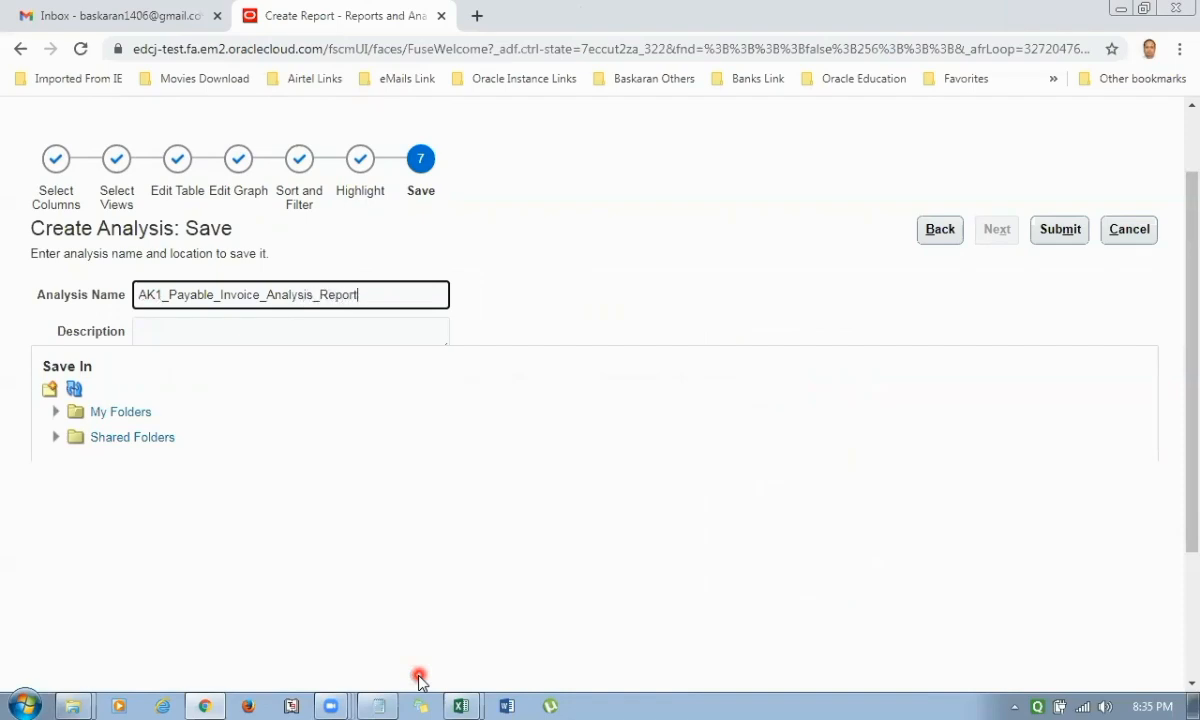
{"action": "key", "text": "ctrl+a"}
{"action": "key", "text": "ctrl+c"}
{"action": "key", "text": "Tab"}
{"action": "key", "text": "ctrl+v"}
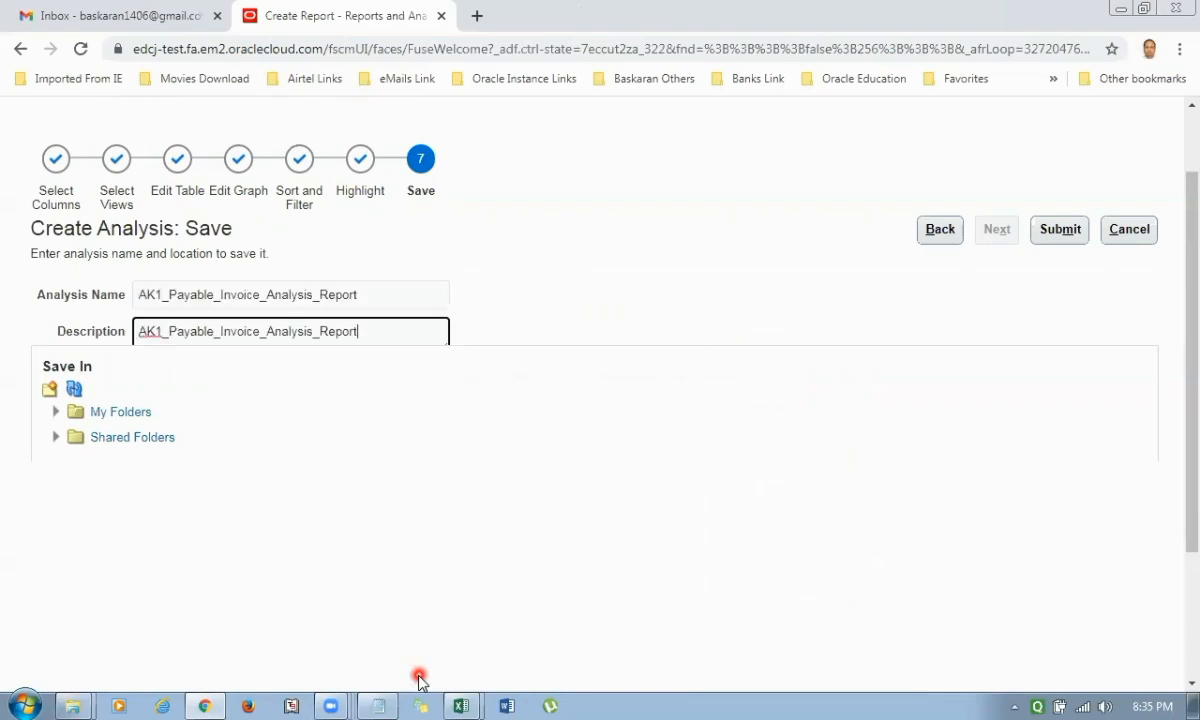
Save the analysis in the AK1 REPORT folder under Shared Folders and acknowledge the confirmation.
{"action": "left_click", "coordinate": [56, 437]}
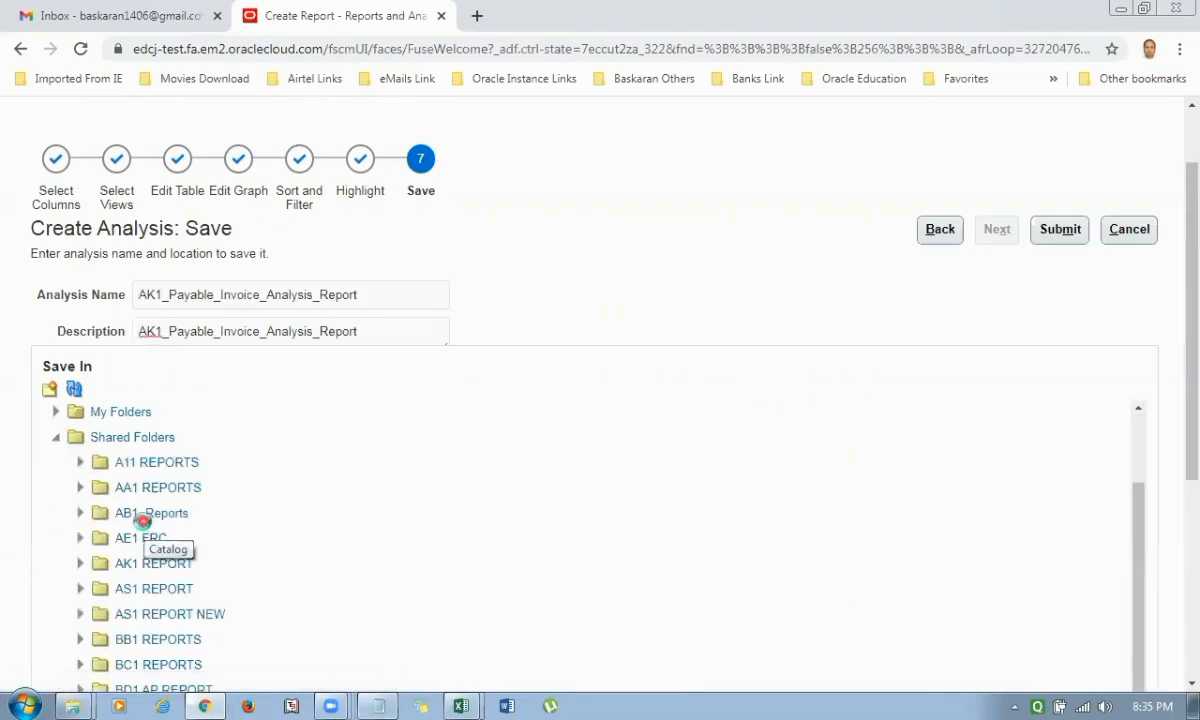
{"action": "scroll", "coordinate": [140, 565], "scroll_direction": "down", "scroll_amount": 1}
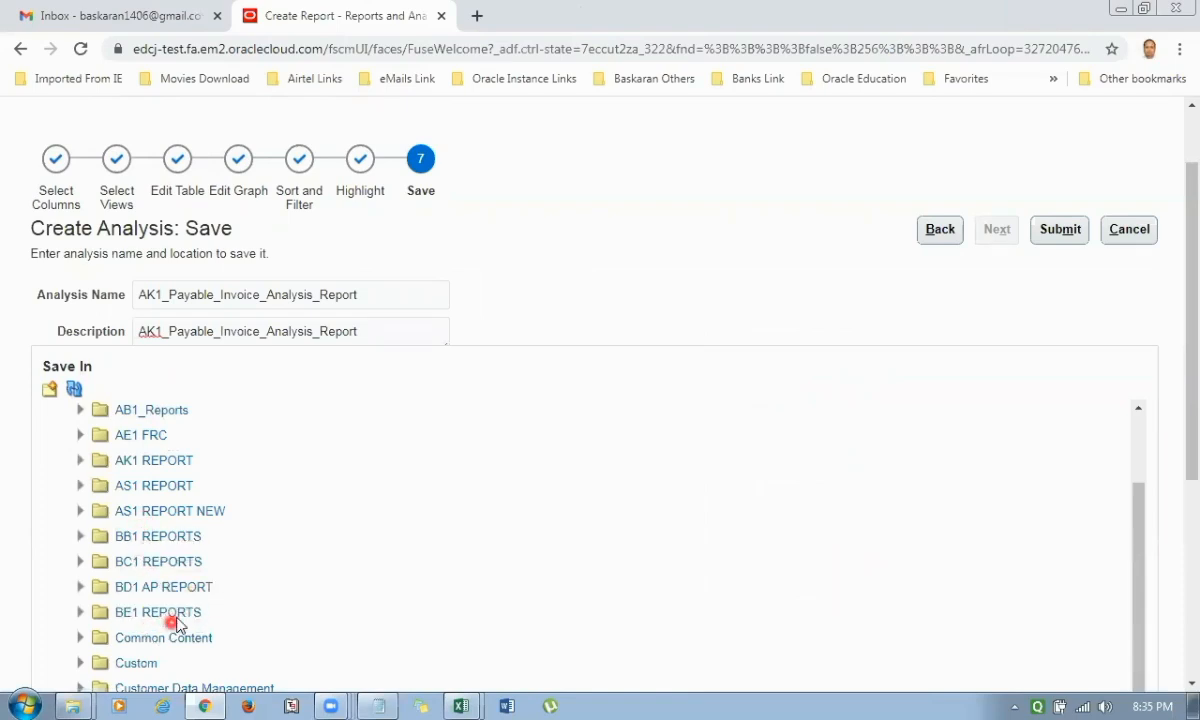
{"action": "left_click", "coordinate": [153, 460]}
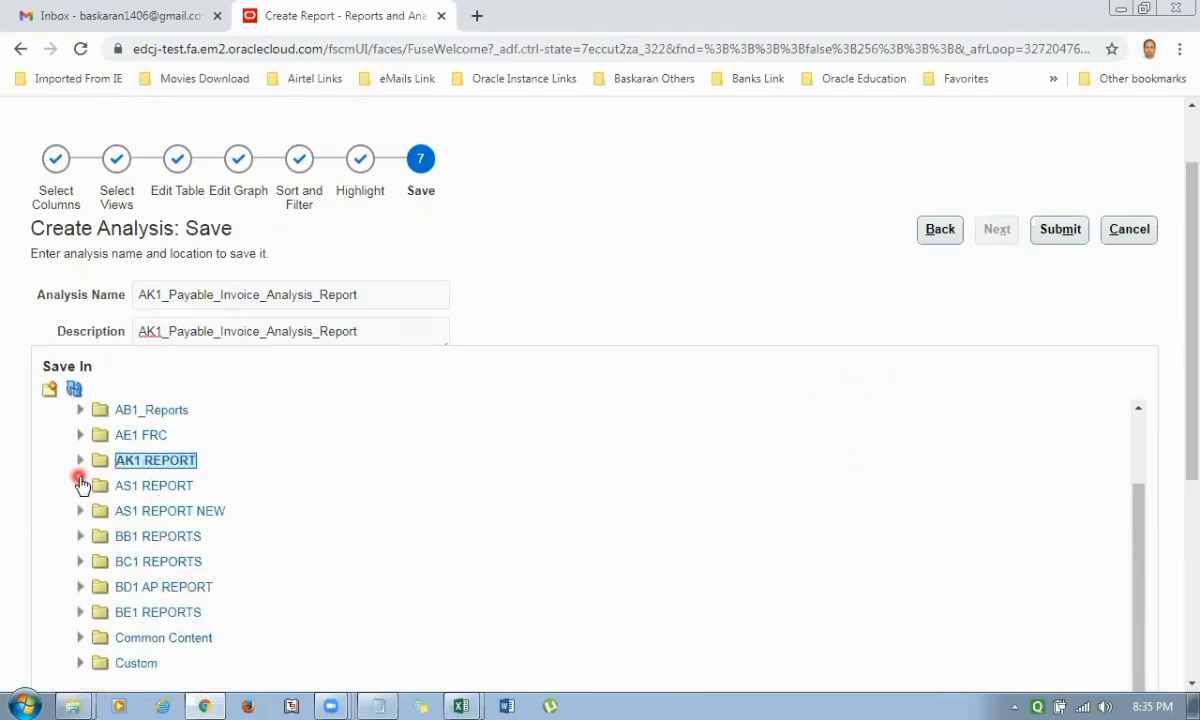
{"action": "left_click", "coordinate": [79, 465]}
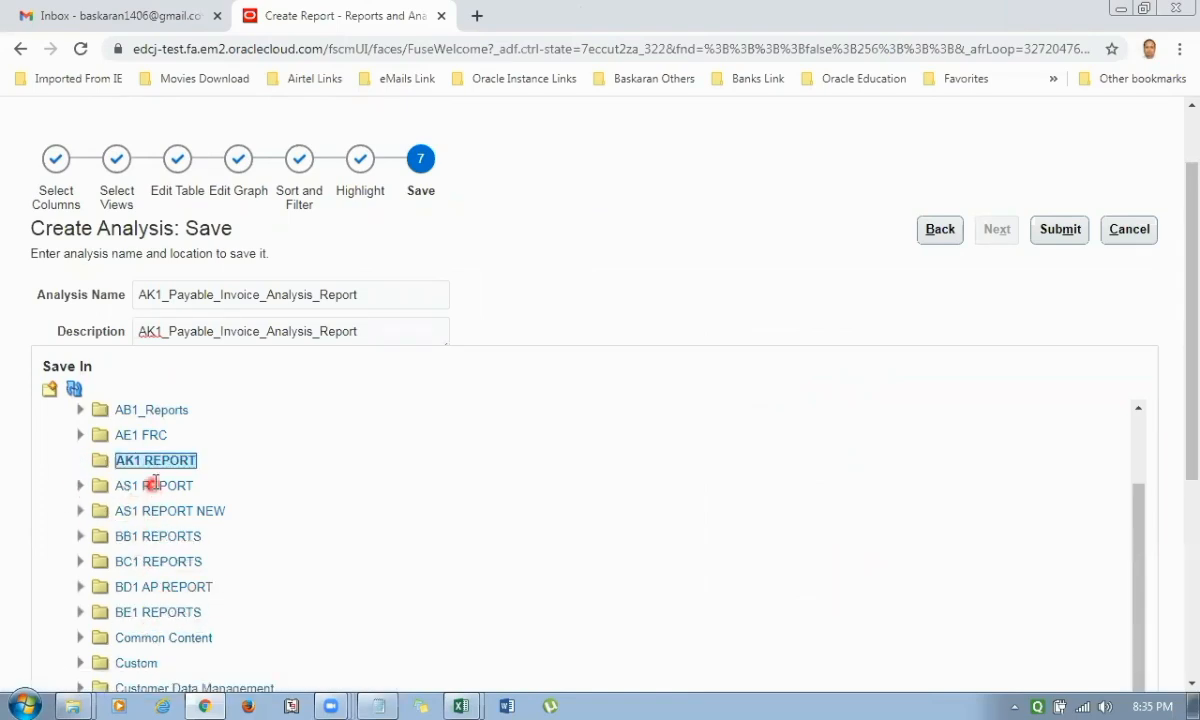
{"action": "left_click", "coordinate": [1066, 231]}
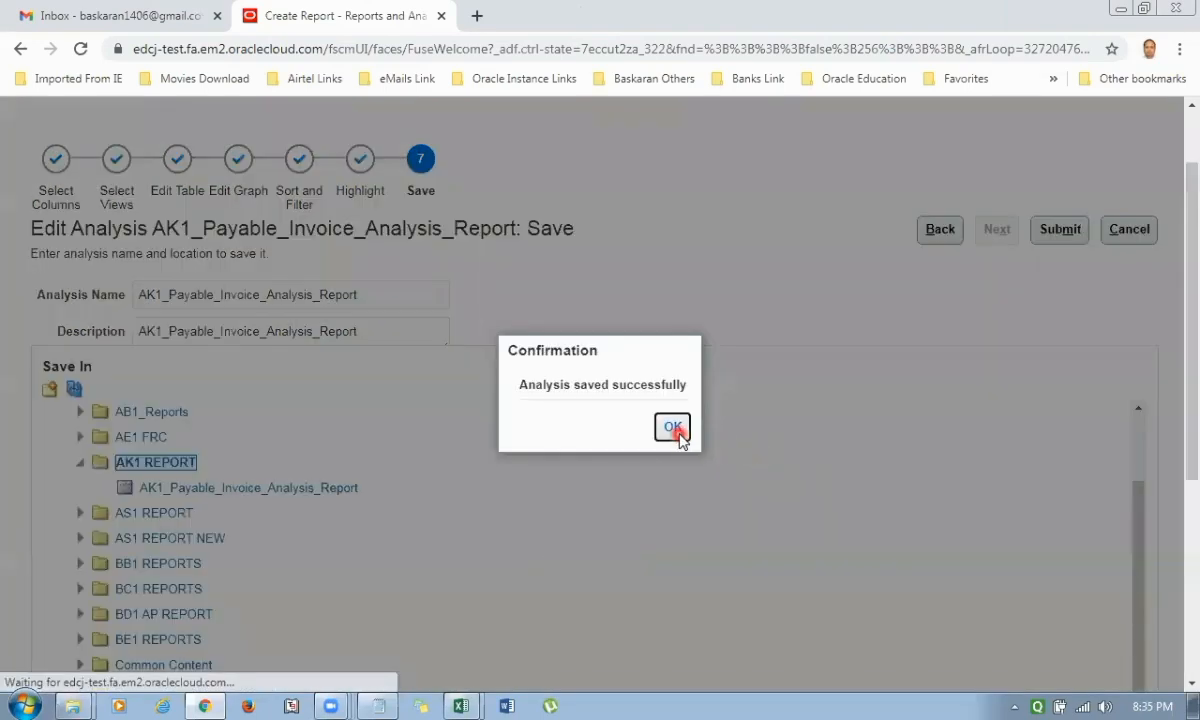
{"action": "left_click", "coordinate": [673, 428]}
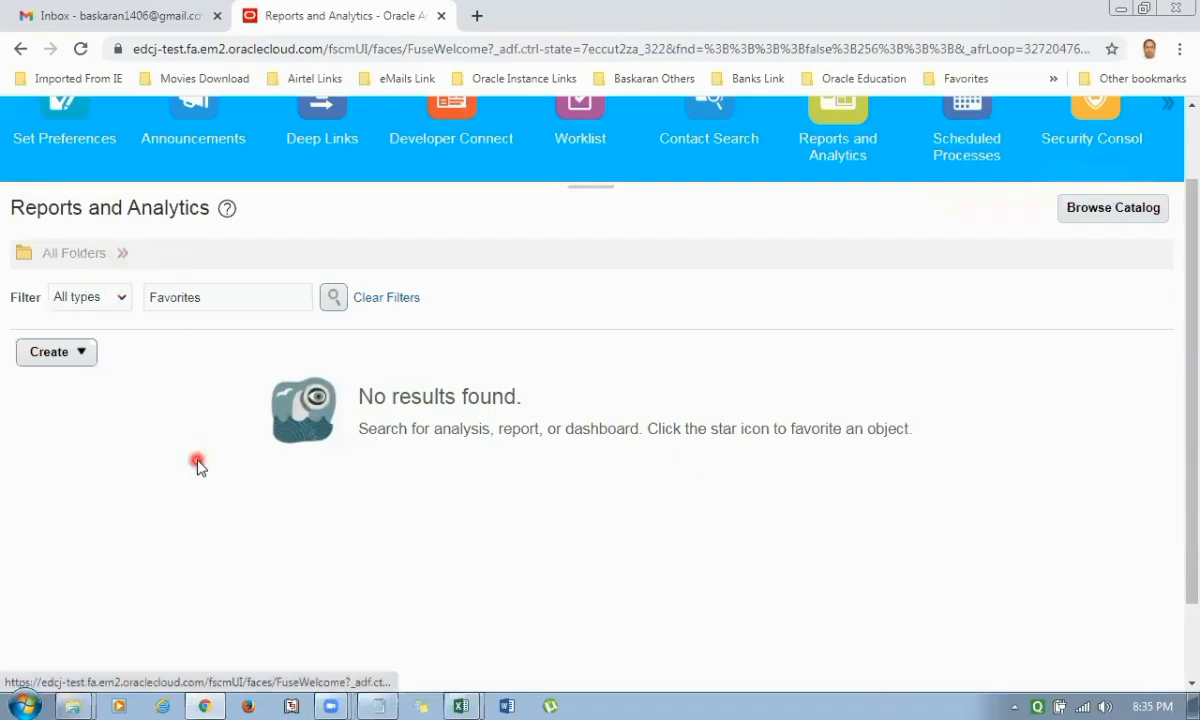
Browse the BI catalog and open the AK1 REPORT folder directly under Shared Folders.
{"action": "left_click", "coordinate": [119, 255]}
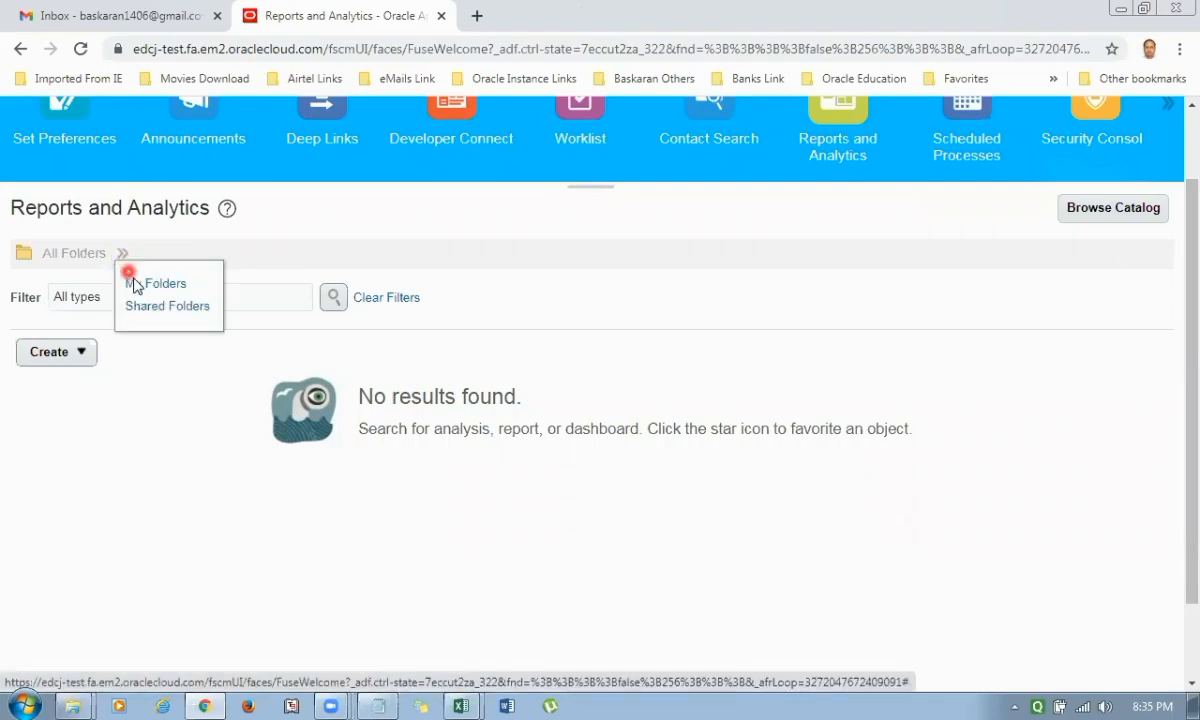
{"action": "left_click", "coordinate": [1095, 218]}
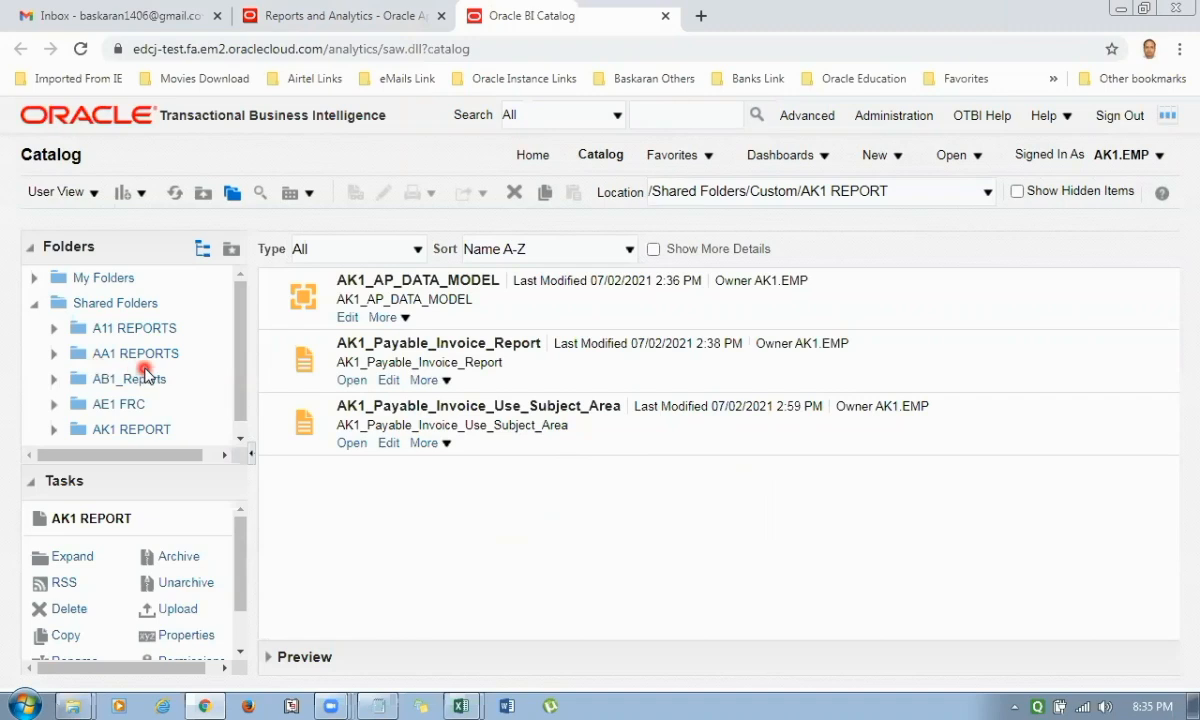
{"action": "left_click", "coordinate": [131, 429]}
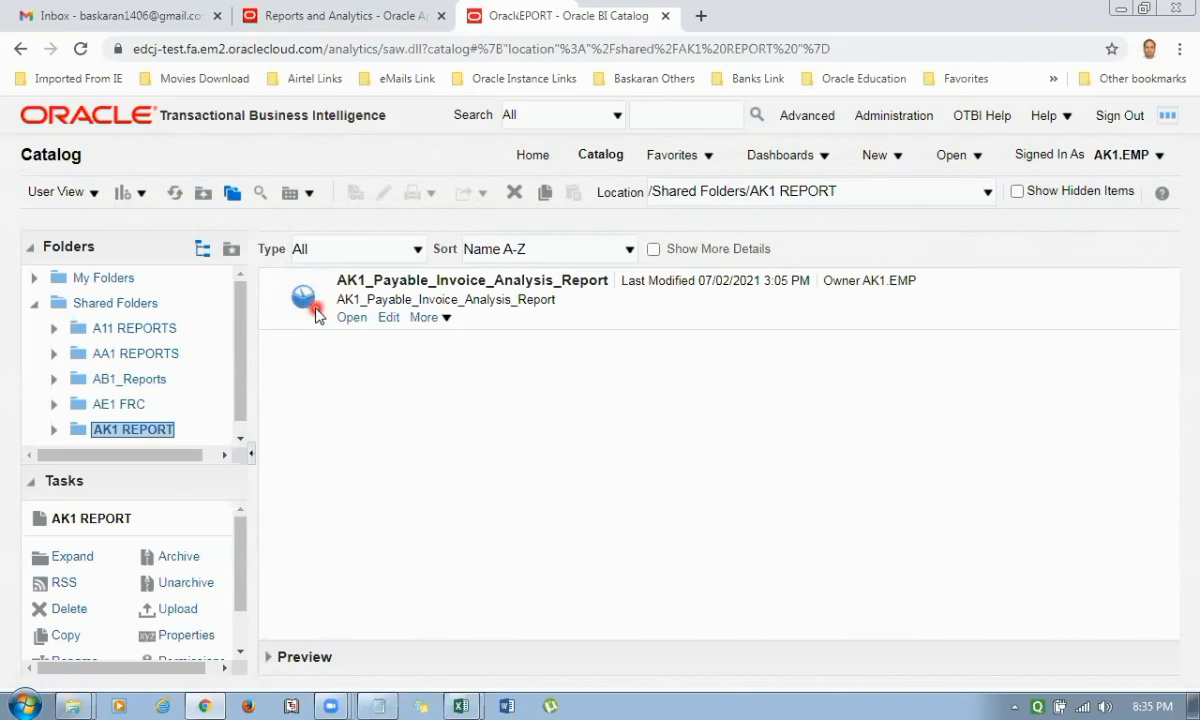
Open AK1_Payable_Invoice_Analysis_Report and set its Supplier prompt to AK1 Dell Supplier.
{"action": "left_click", "coordinate": [352, 318]}
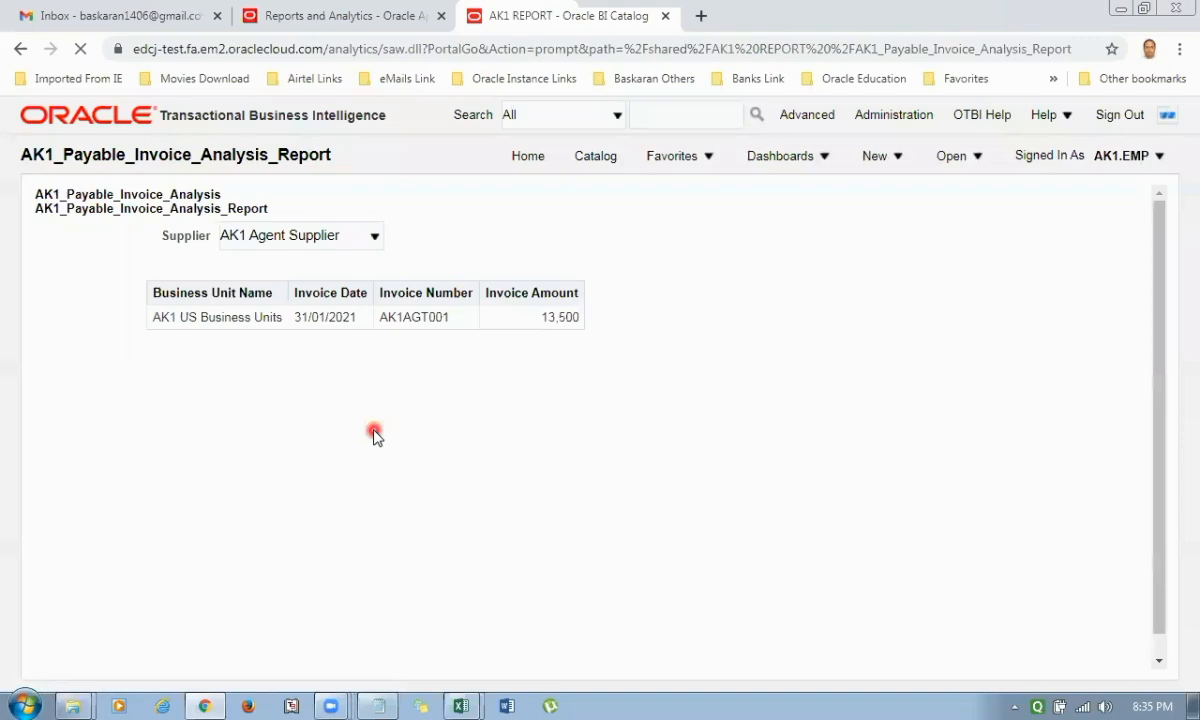
{"action": "left_click", "coordinate": [373, 237]}
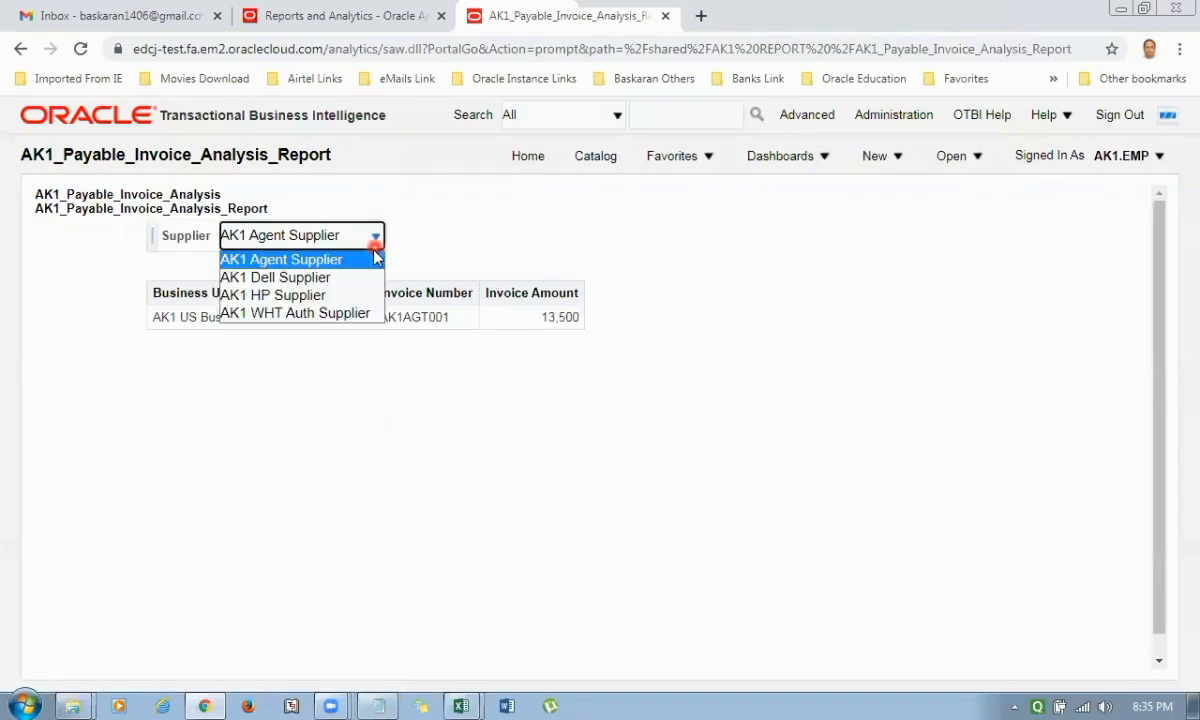
{"action": "left_click", "coordinate": [357, 279]}
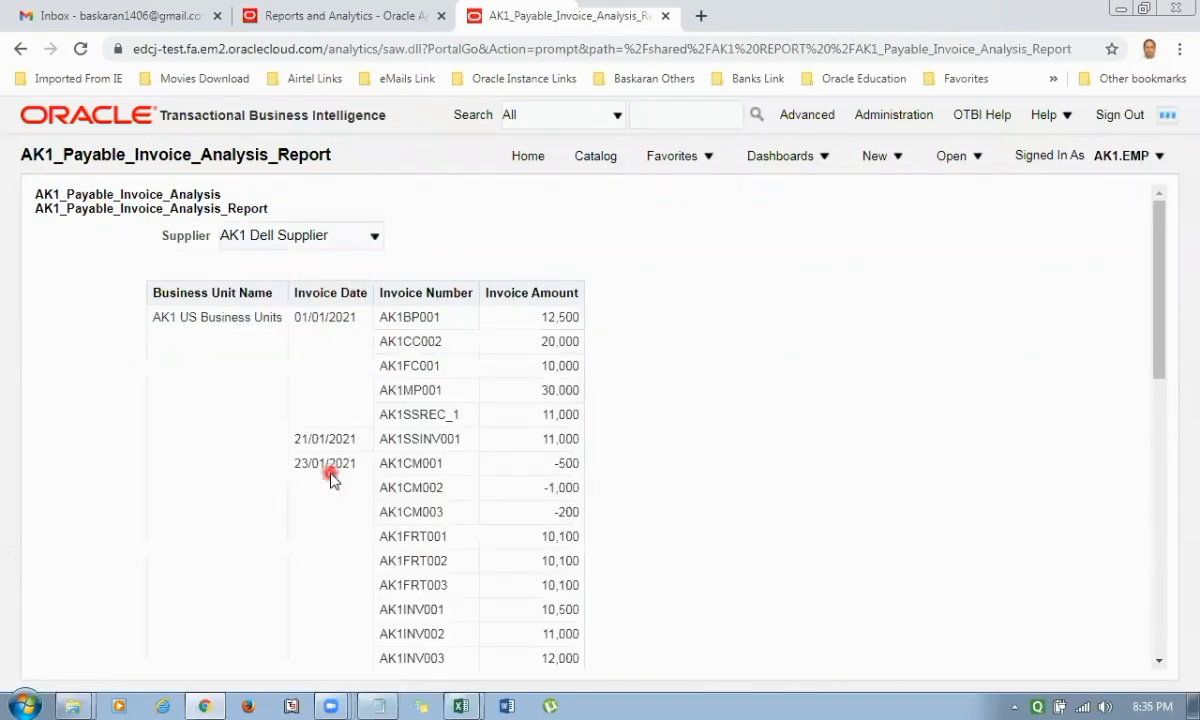
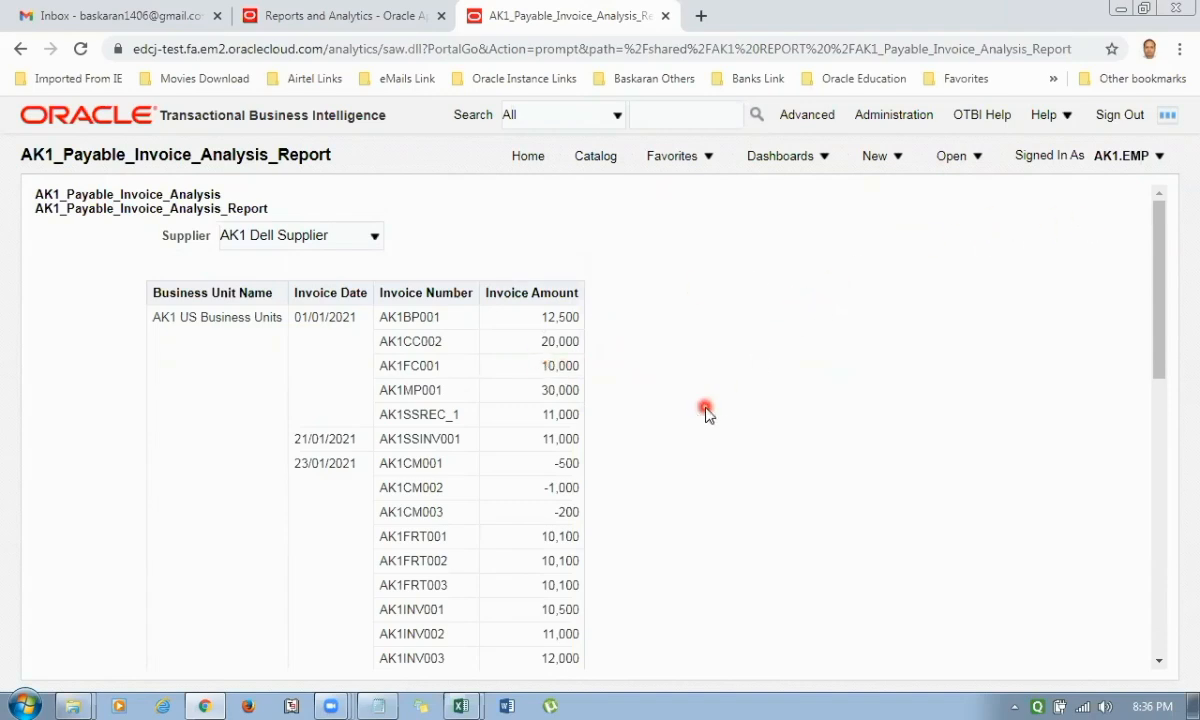
Close the analysis report page and switch to the WeekEnd Evening Dec-20 Working Board workbook in Excel.
{"action": "key", "text": "ctrl+shift+Tab"}
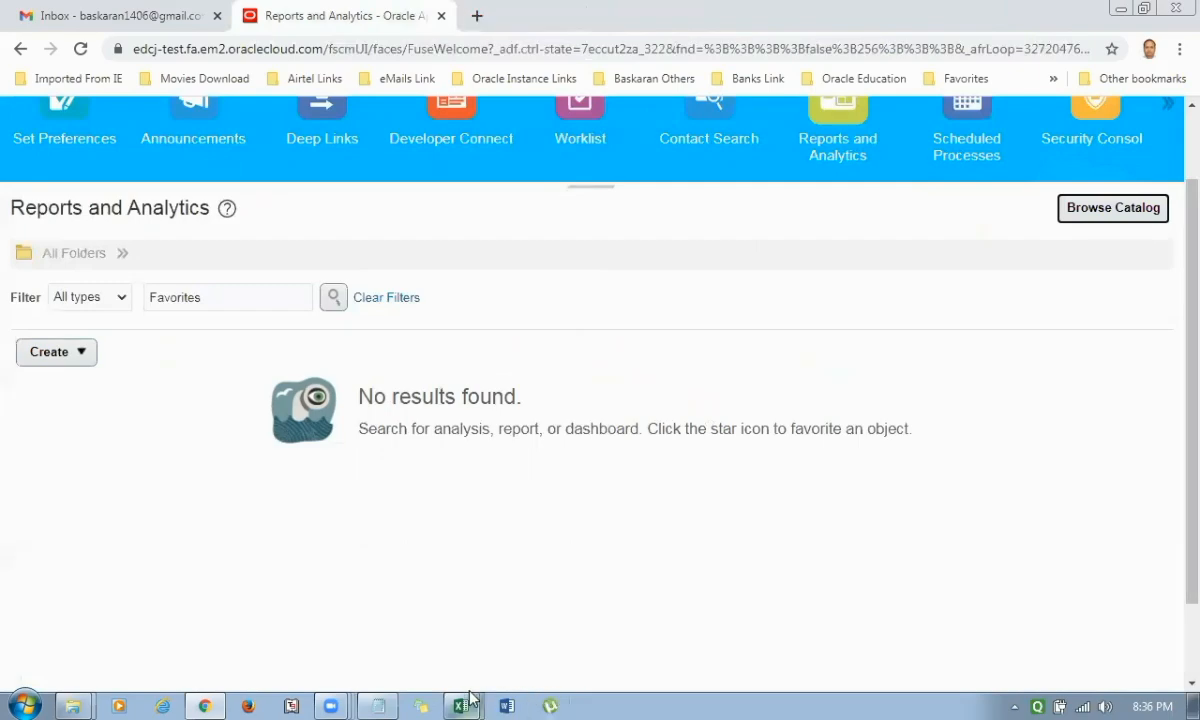
{"action": "mouse_move", "coordinate": [470, 700]}
{"action": "left_click", "coordinate": [490, 640]}
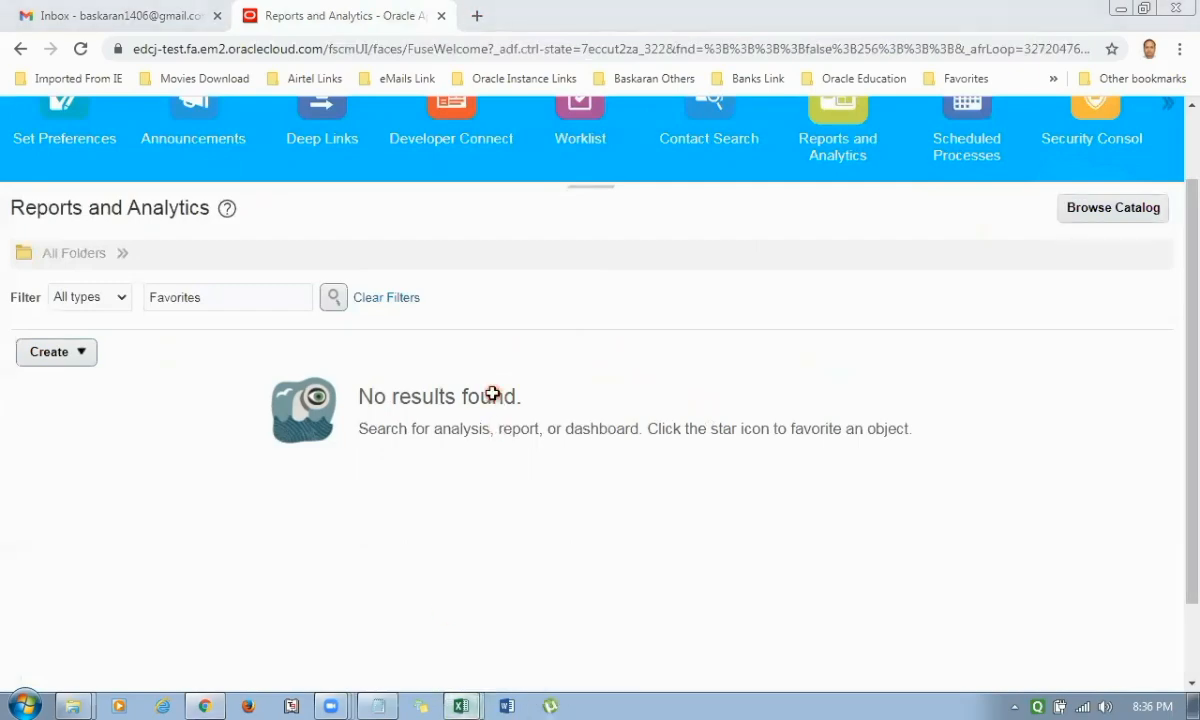
{"action": "scroll", "coordinate": [490, 398], "scroll_direction": "down", "scroll_amount": 1}
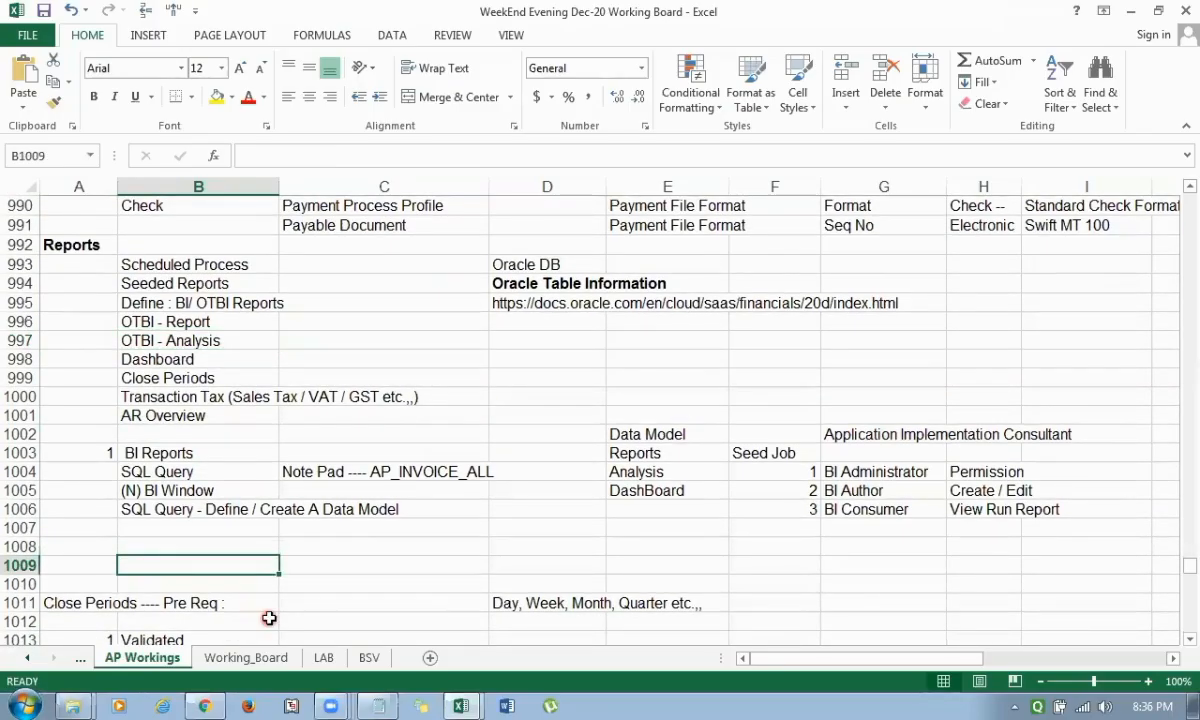
Add a second heading below the BI Reports notes, with 2 in A1008 and DashBoard in B1008.
{"action": "key", "text": "Up"}
{"action": "key", "text": "Left"}
{"action": "type", "text": "2"}
{"action": "key", "text": "Tab"}
{"action": "type", "text": "D"}
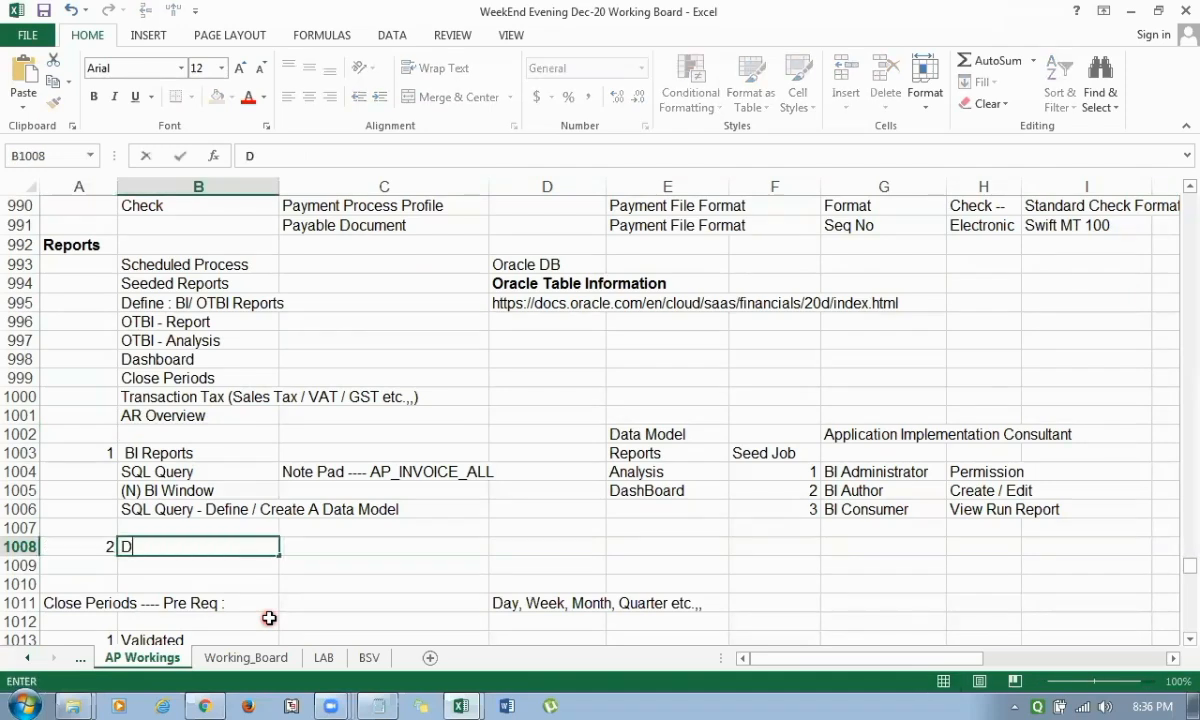
{"action": "type", "text": "ashboard"}
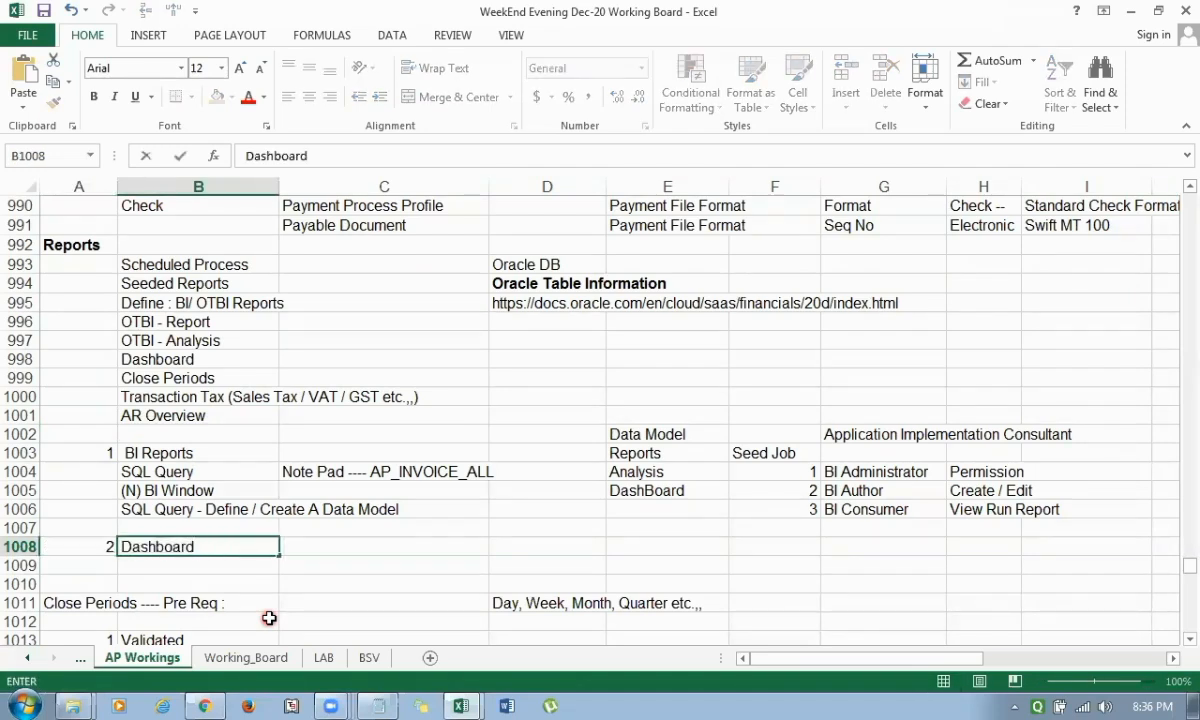
{"action": "key", "text": "BackSpace"}
{"action": "key", "text": "BackSpace"}
{"action": "key", "text": "BackSpace"}
{"action": "key", "text": "BackSpace"}
{"action": "key", "text": "BackSpace"}
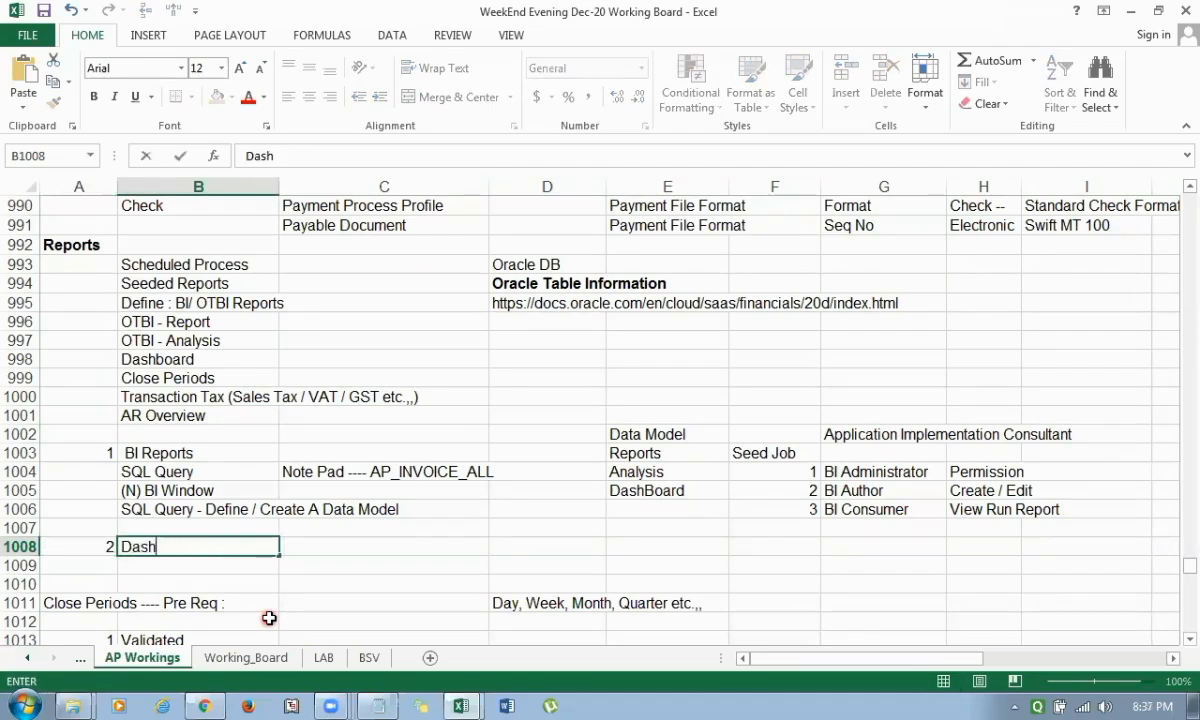
{"action": "type", "text": "Board"}
{"action": "key", "text": "Return"}
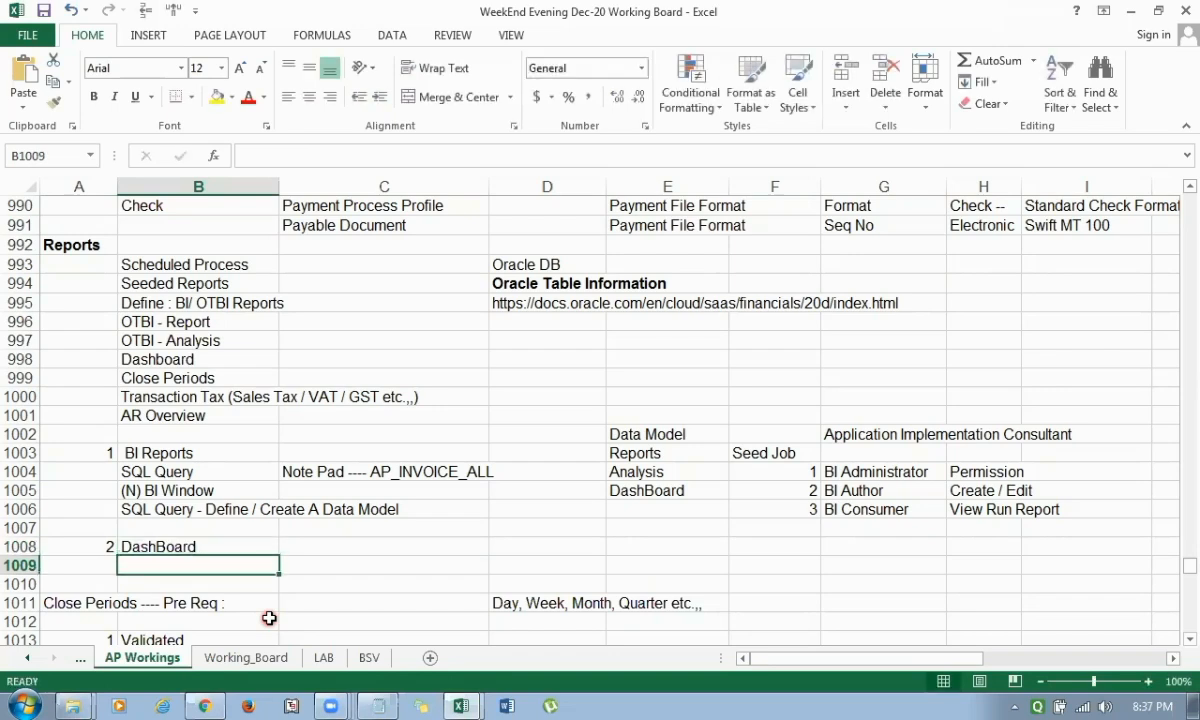
Enter 1 in B1009 as the first item number under the DashBoard heading.
{"action": "type", "text": "1"}
{"action": "key", "text": "Right"}
{"action": "key", "text": "Left"}
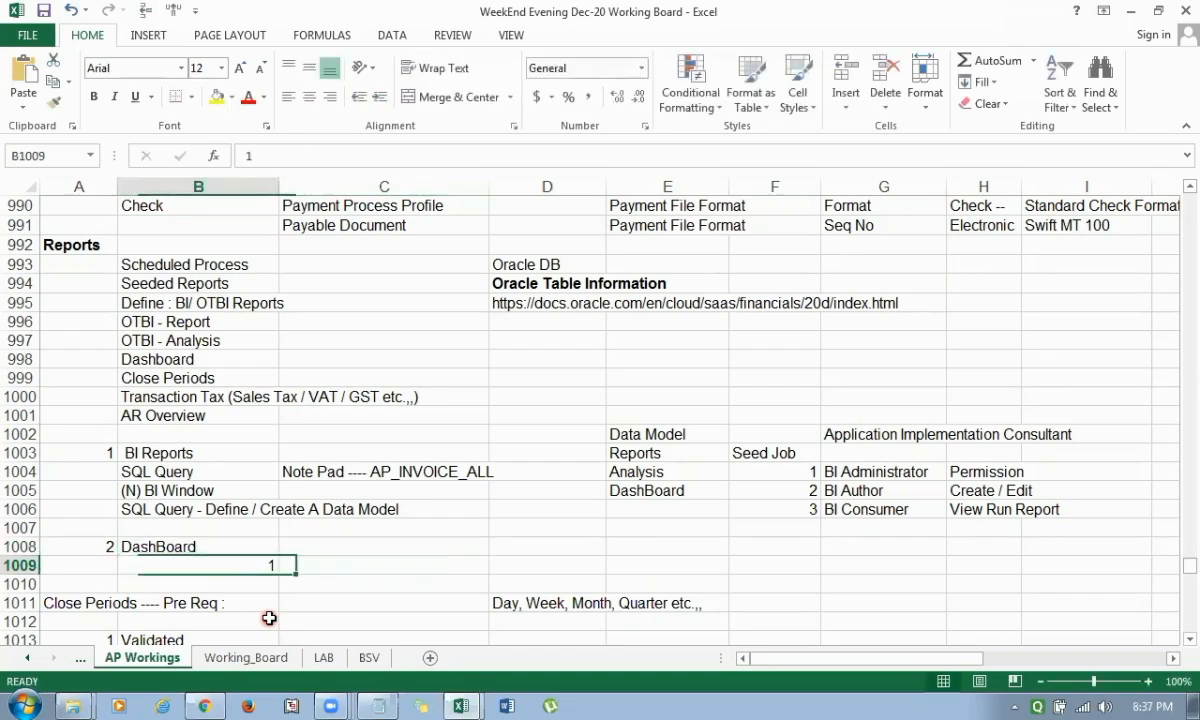
{"action": "key", "text": "Up"}
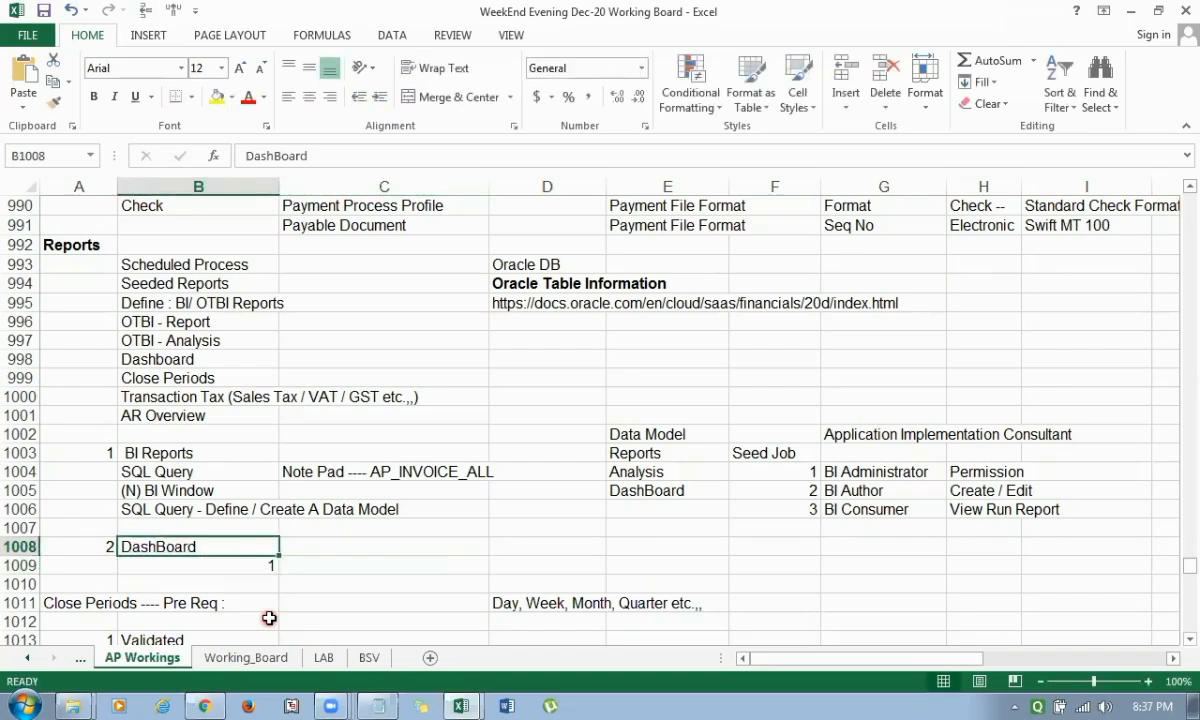
{"action": "key", "text": "Down"}
{"action": "key", "text": "Right"}
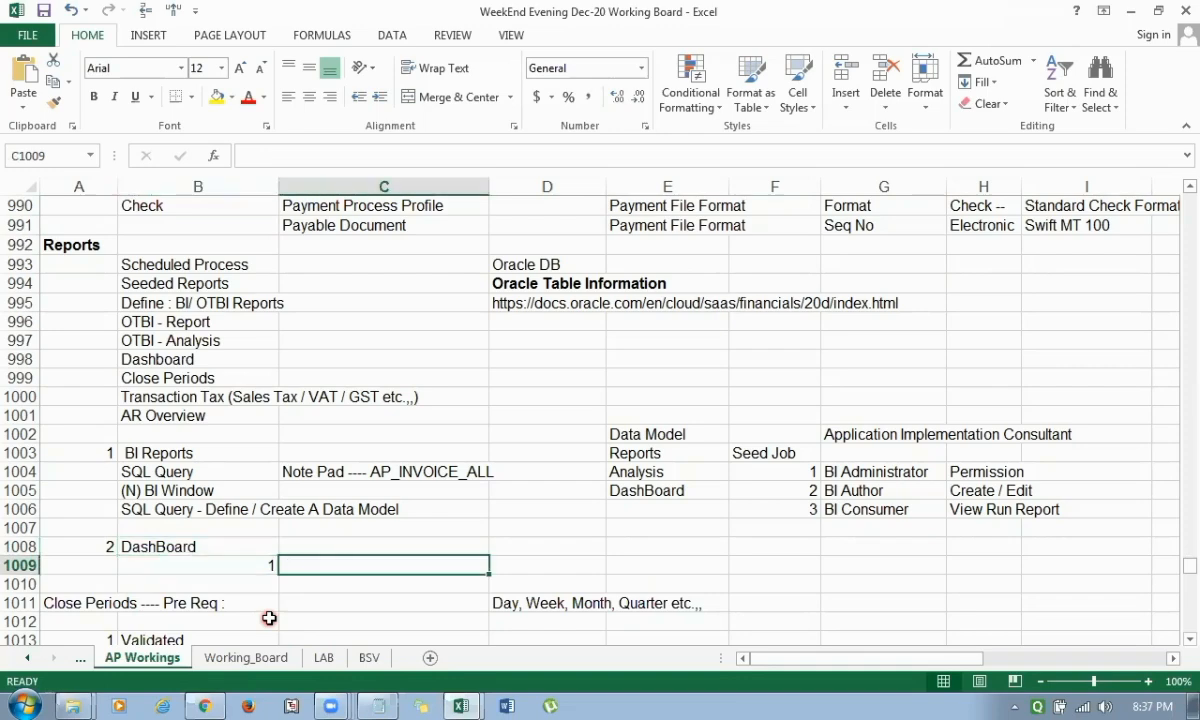
Insert five blank rows starting at row 1010, above the Close Periods notes.
{"action": "key", "text": "Down"}
{"action": "key", "text": "shift+Down"}
{"action": "key", "text": "shift+Down"}
{"action": "key", "text": "shift+Down"}
{"action": "key", "text": "shift+Down"}
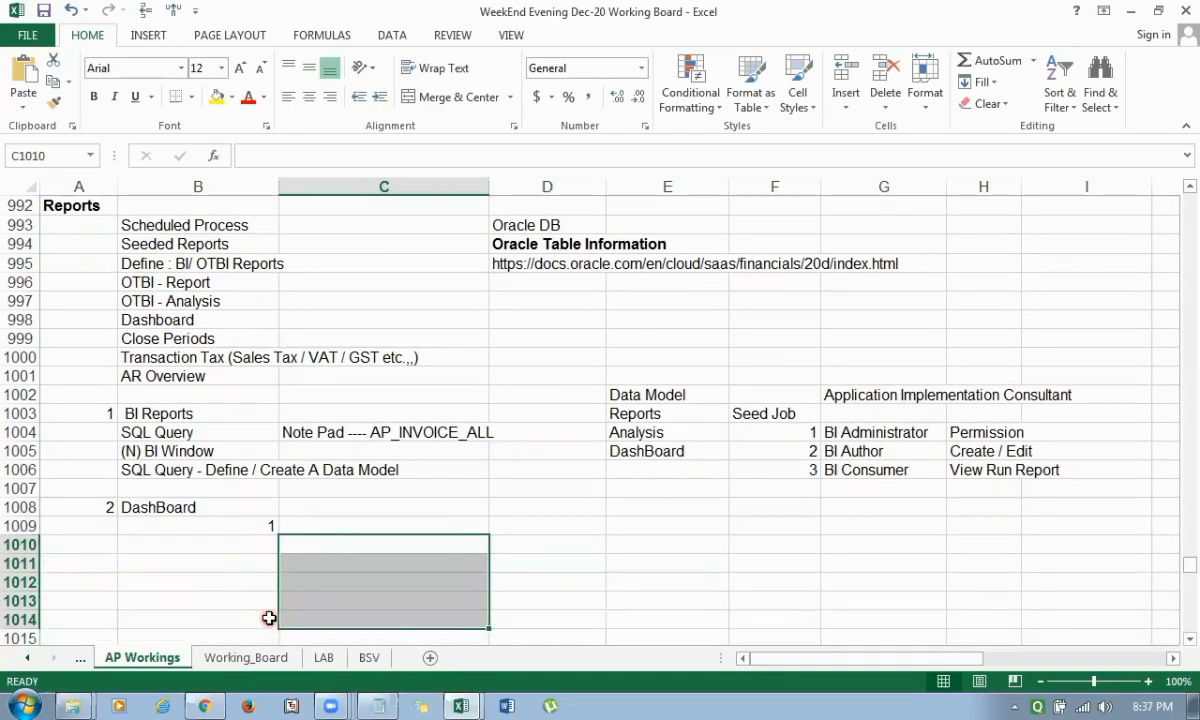
Enter "Analysis Report - Subject Area - Oracle Seeded" in C1009 as the text of item 1.
{"action": "key", "text": "Up"}
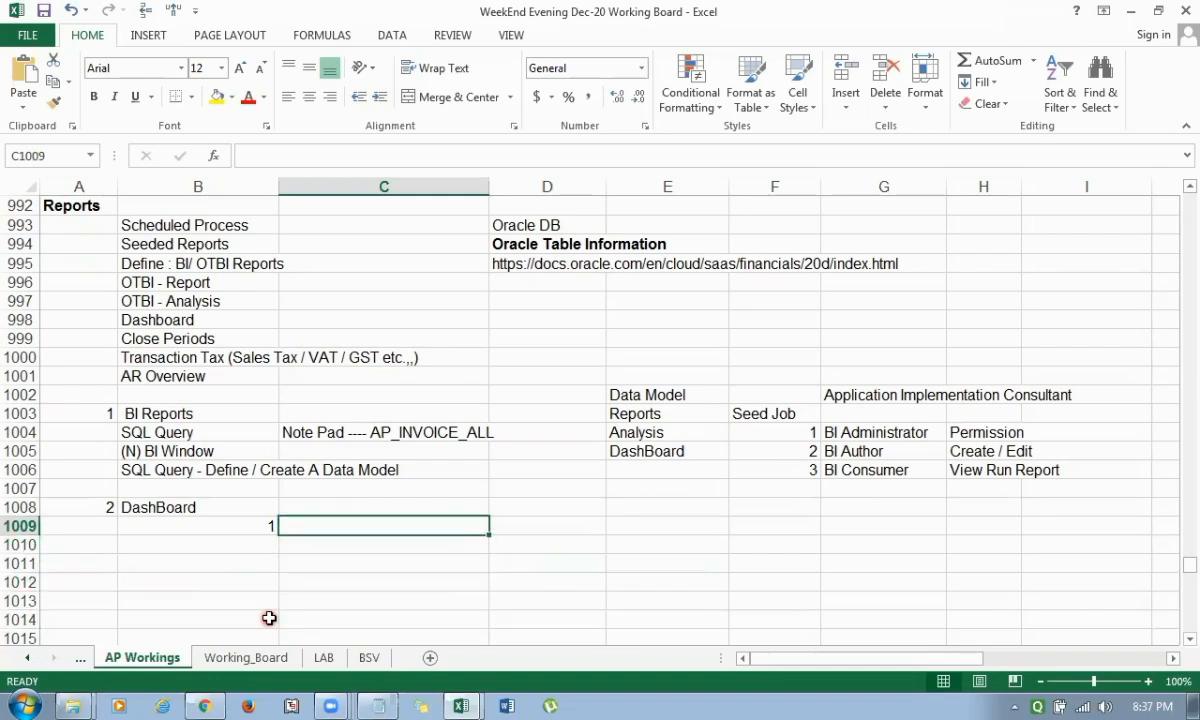
{"action": "type", "text": "Analysis"}
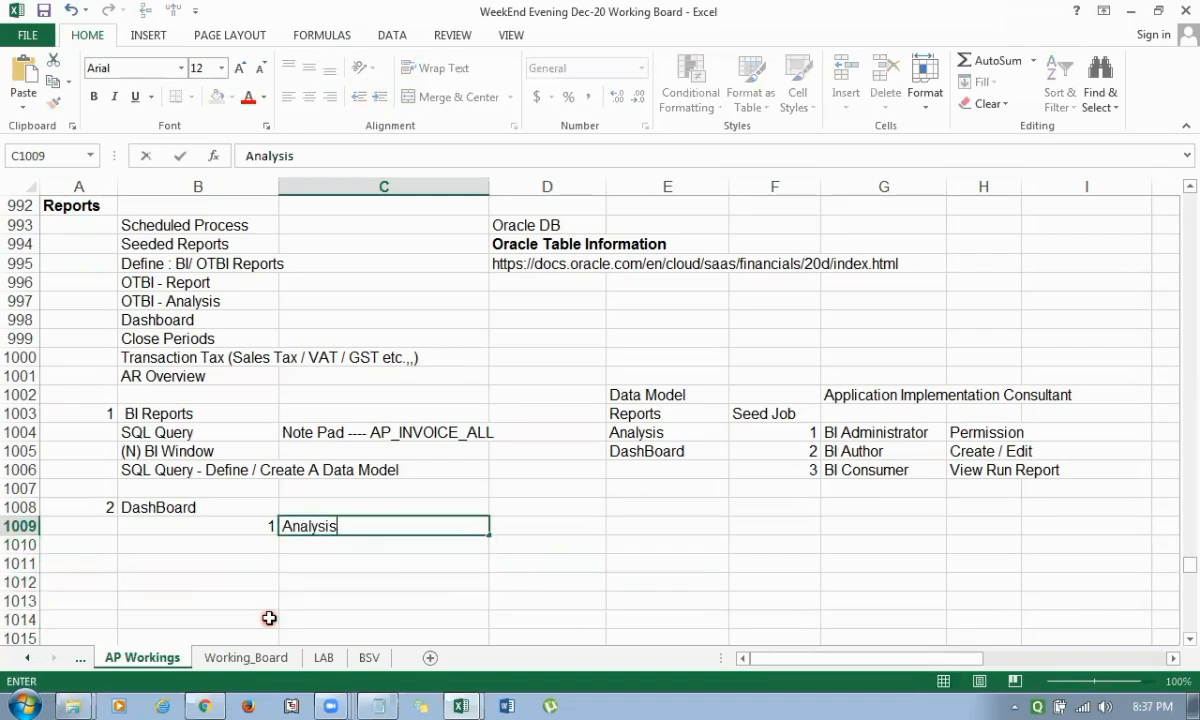
{"action": "type", "text": " Report - "}
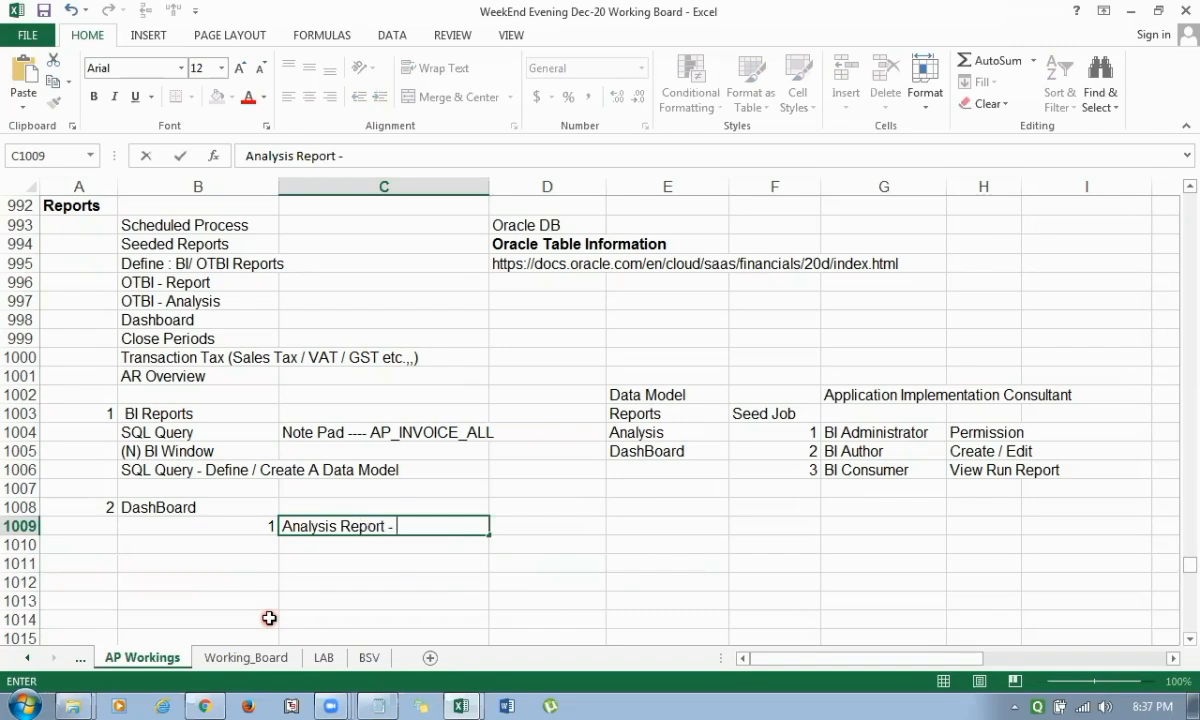
{"action": "type", "text": "Subject Are"}
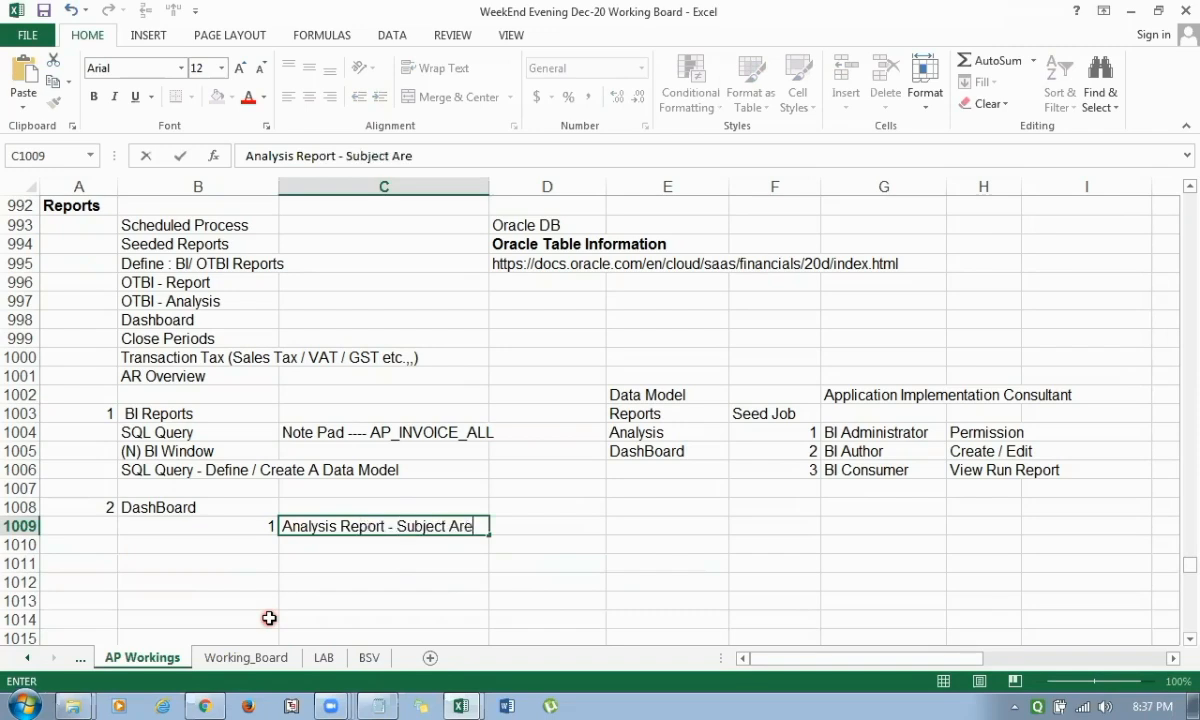
{"action": "type", "text": "a - Oracl"}
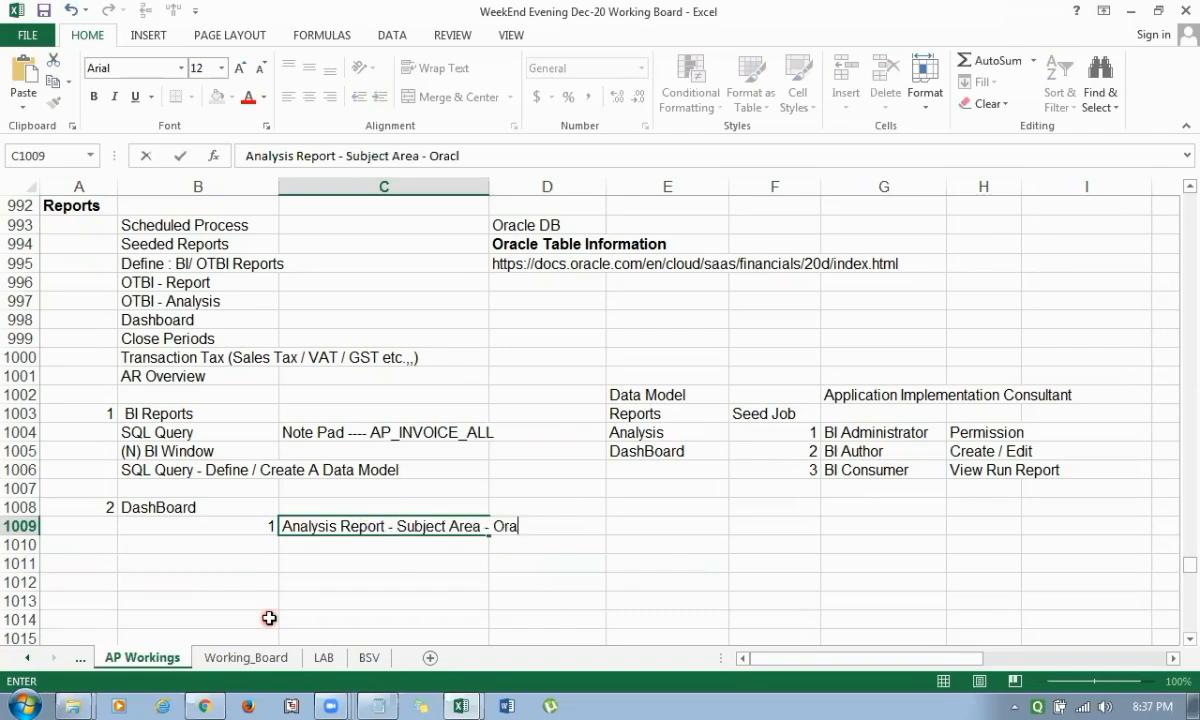
{"action": "type", "text": "e Seeded"}
{"action": "key", "text": "Return"}
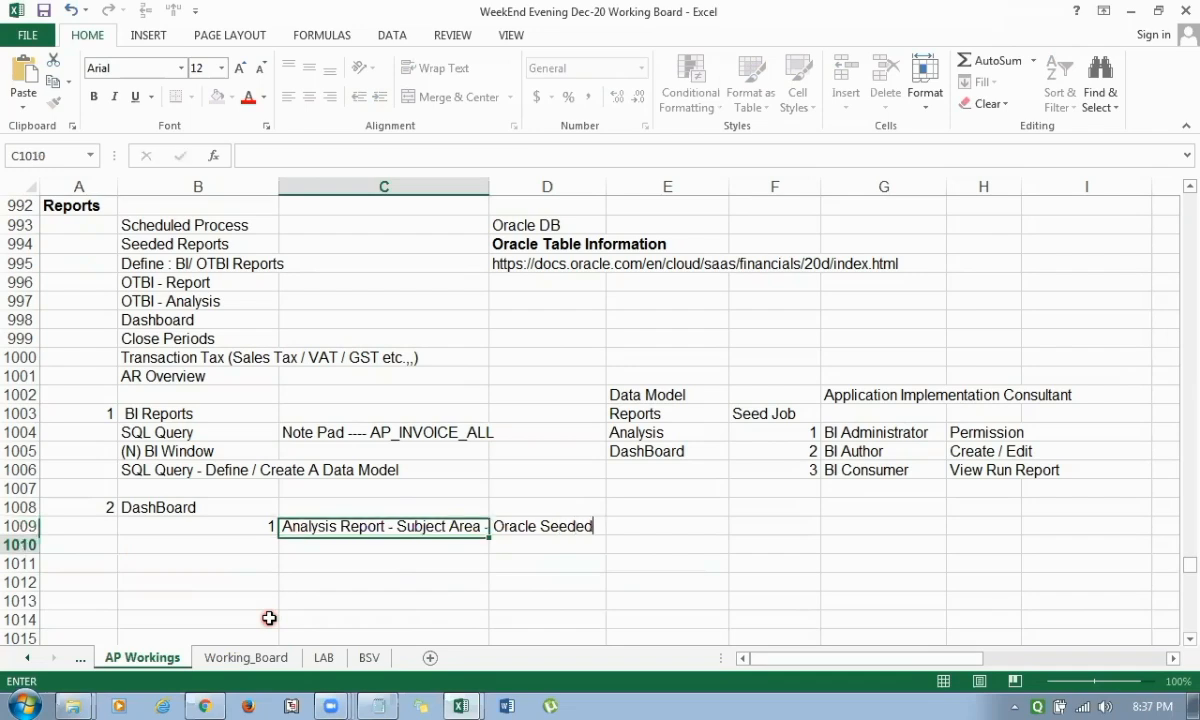
Add item 2 in row 1010, with 2 in column B and "Column / Filter --- Analysis Report" in column C.
{"action": "key", "text": "Left"}
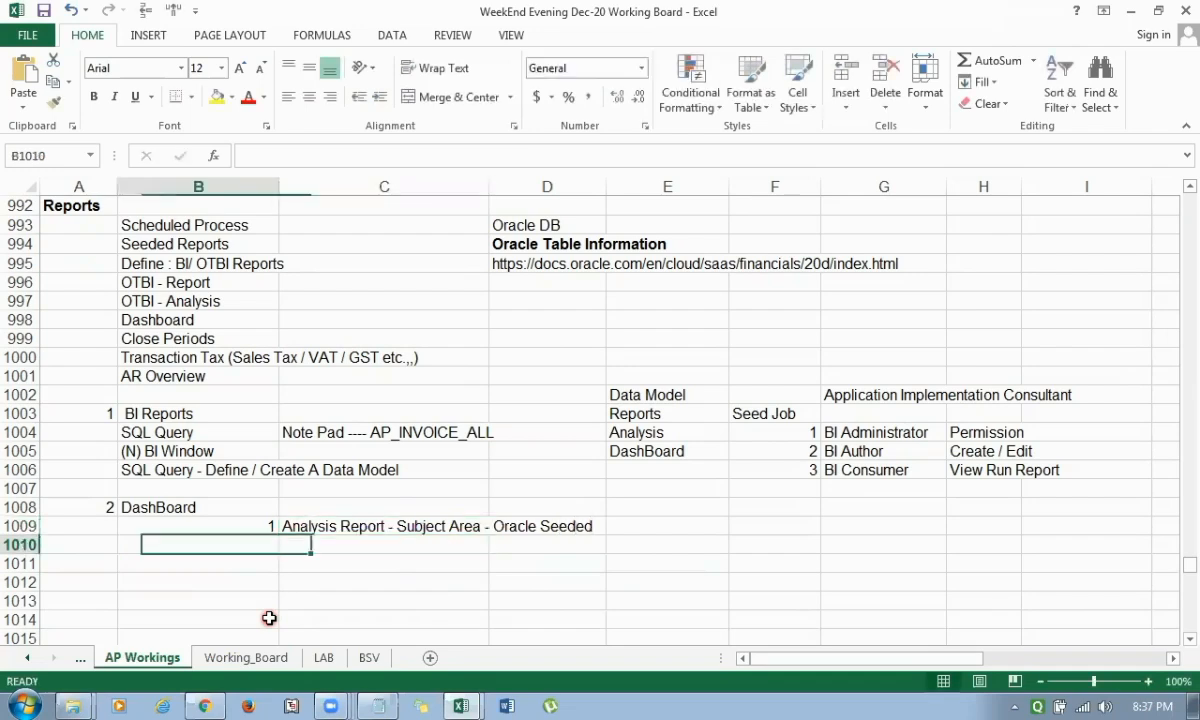
{"action": "type", "text": "2"}
{"action": "key", "text": "Tab"}
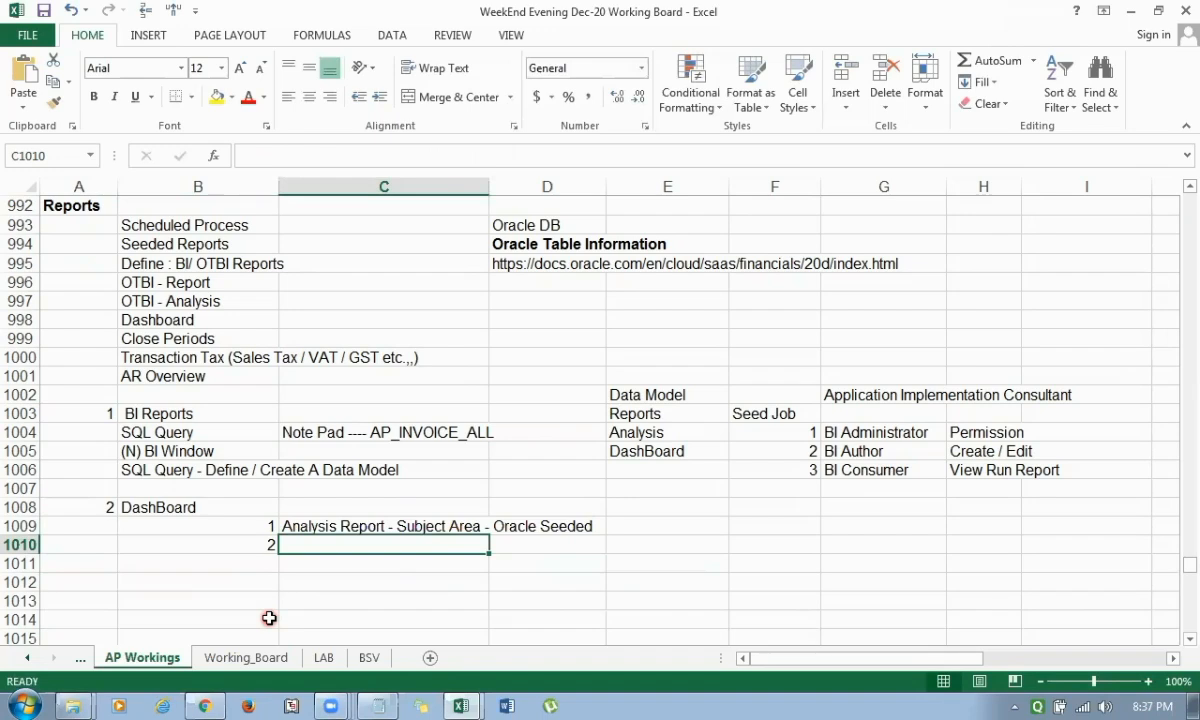
{"action": "type", "text": "Col"}
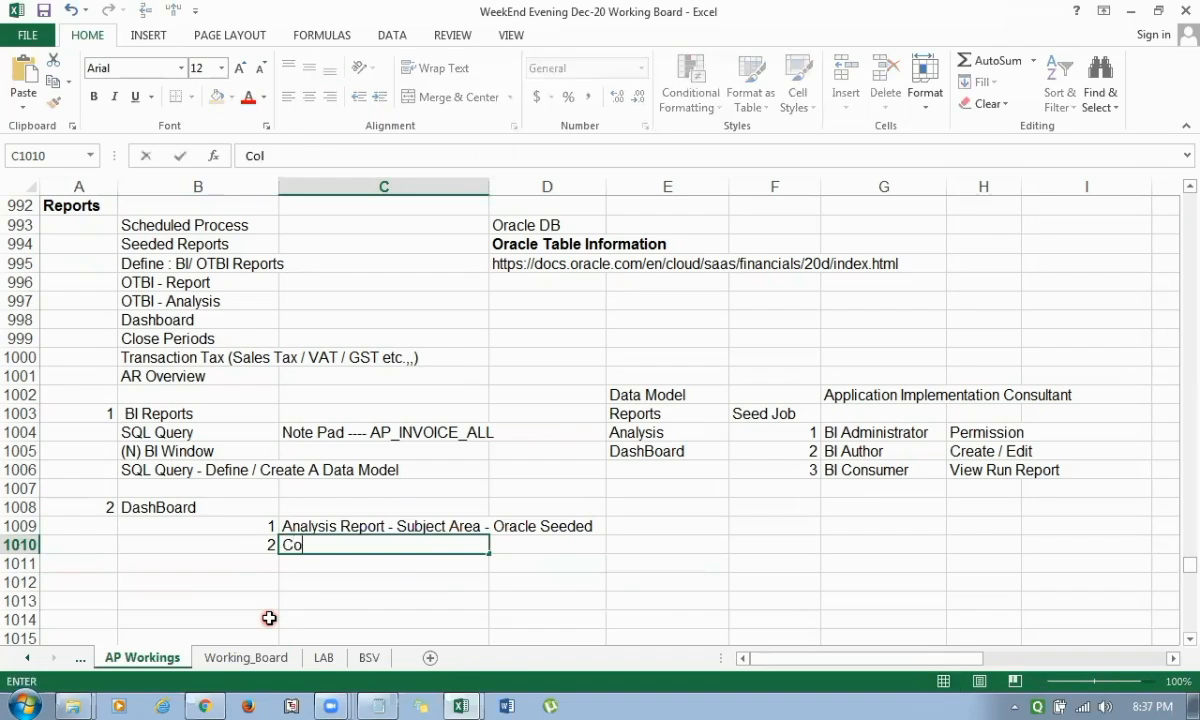
{"action": "type", "text": "umn / Fil"}
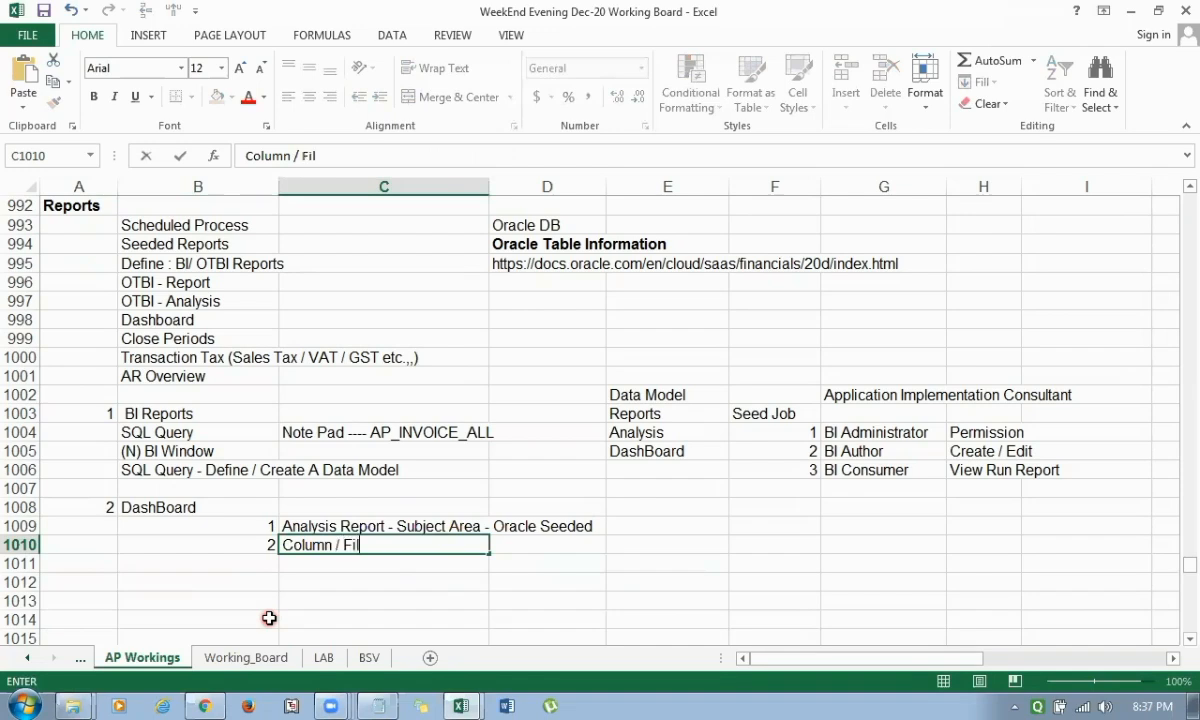
{"action": "type", "text": "ter --- An"}
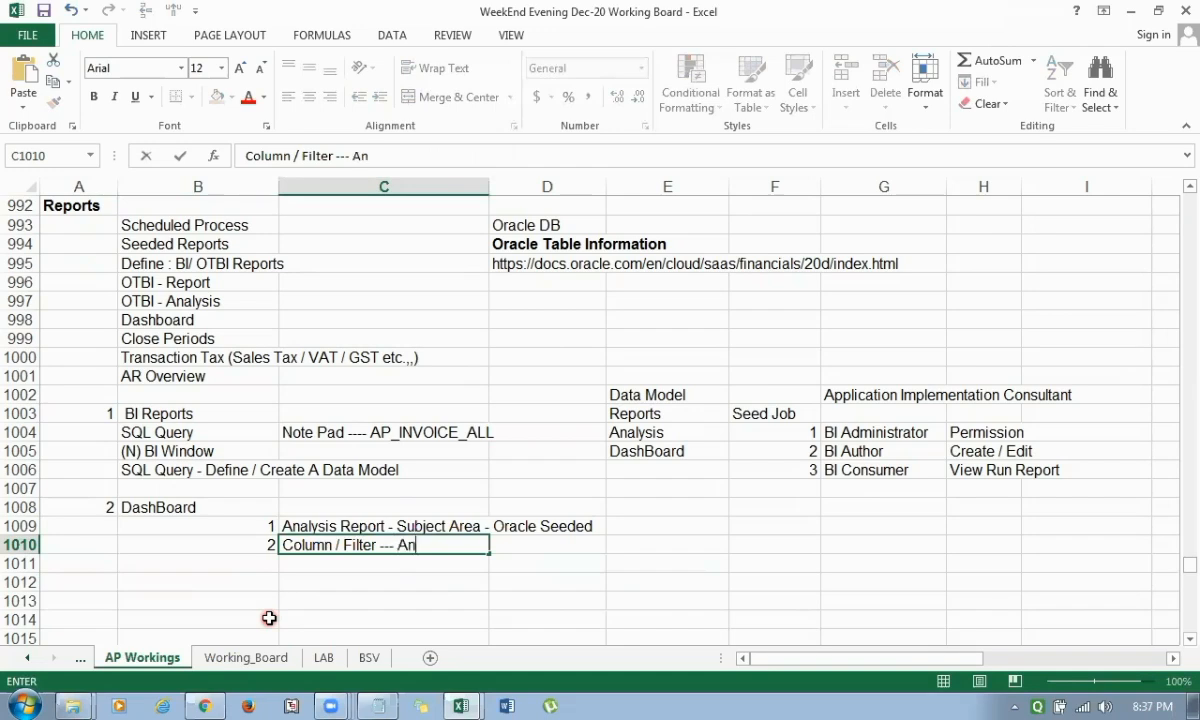
{"action": "type", "text": "alysis Report"}
{"action": "key", "text": "Return"}
Add item 3 in row 1011, with 3 in column B and "Create Dashboard Prompt" in column C.
{"action": "key", "text": "Left"}
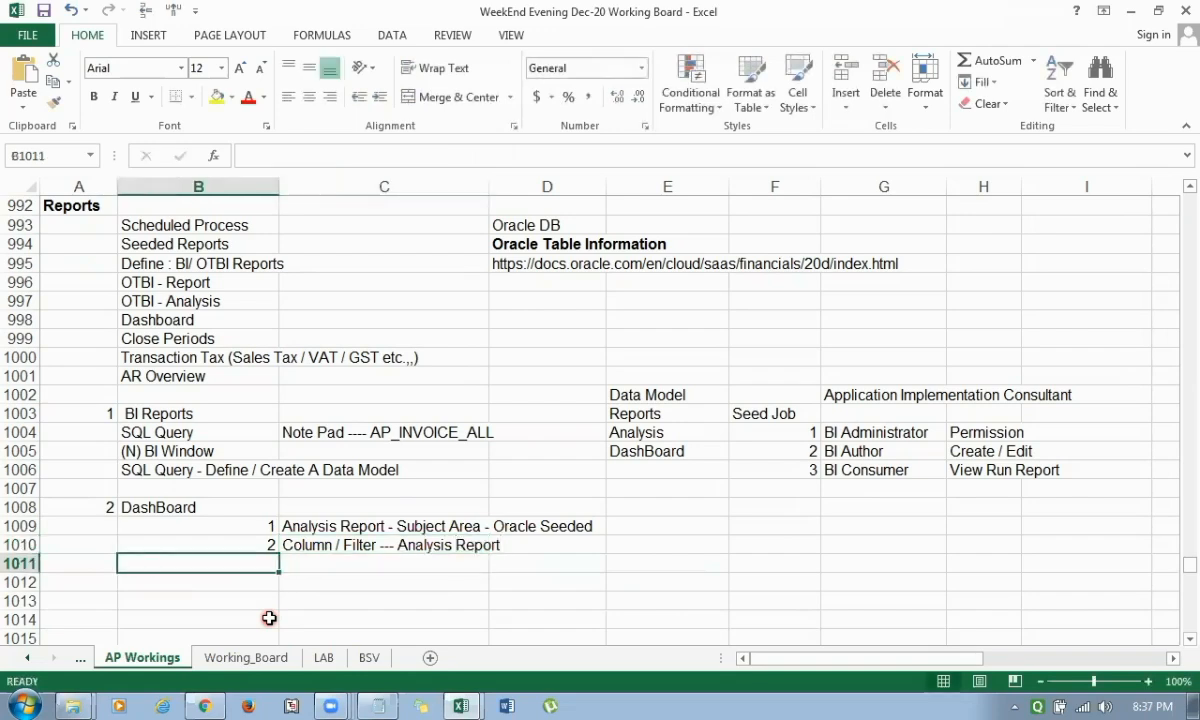
{"action": "type", "text": "3"}
{"action": "key", "text": "Tab"}
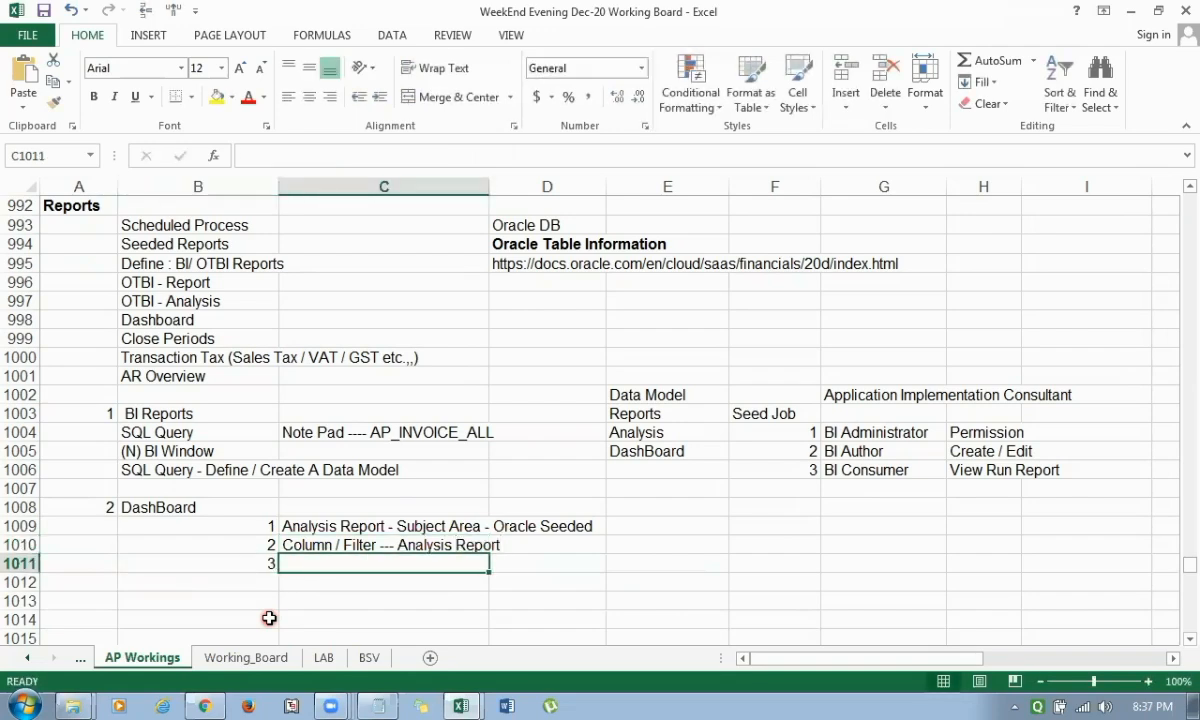
{"action": "type", "text": "Cre"}
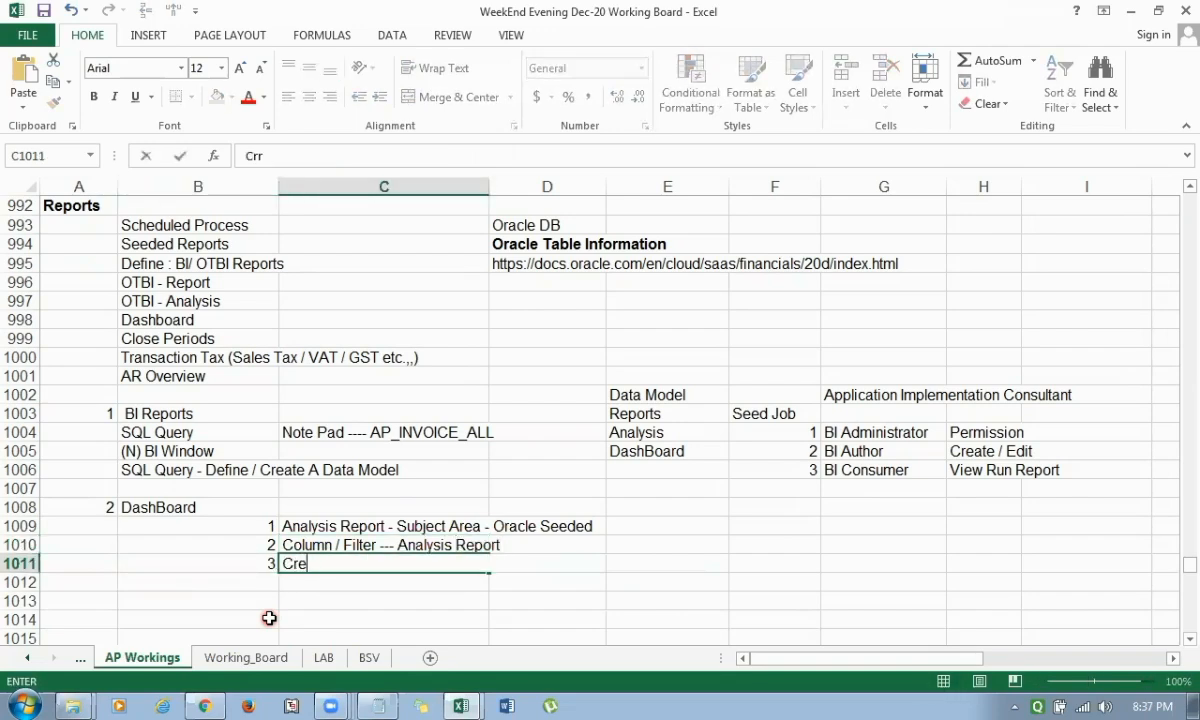
{"action": "type", "text": "ate Das"}
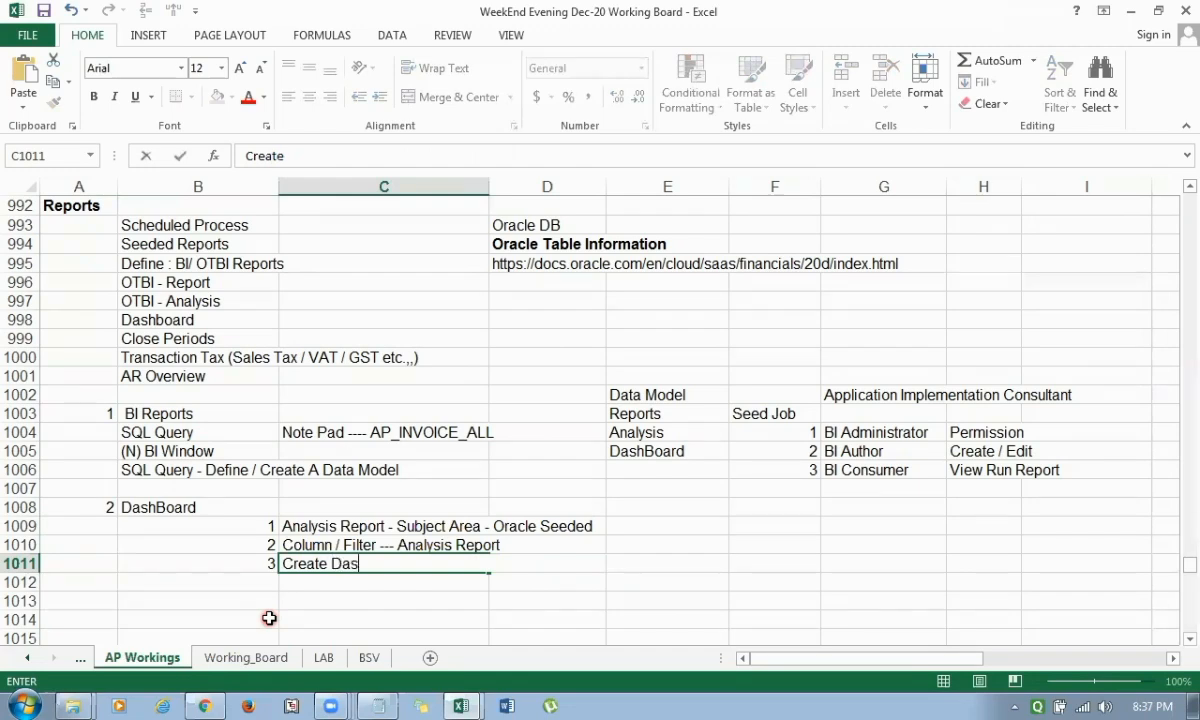
{"action": "type", "text": "hb"}
{"action": "key", "text": "BackSpace"}
{"action": "type", "text": "hboard"}
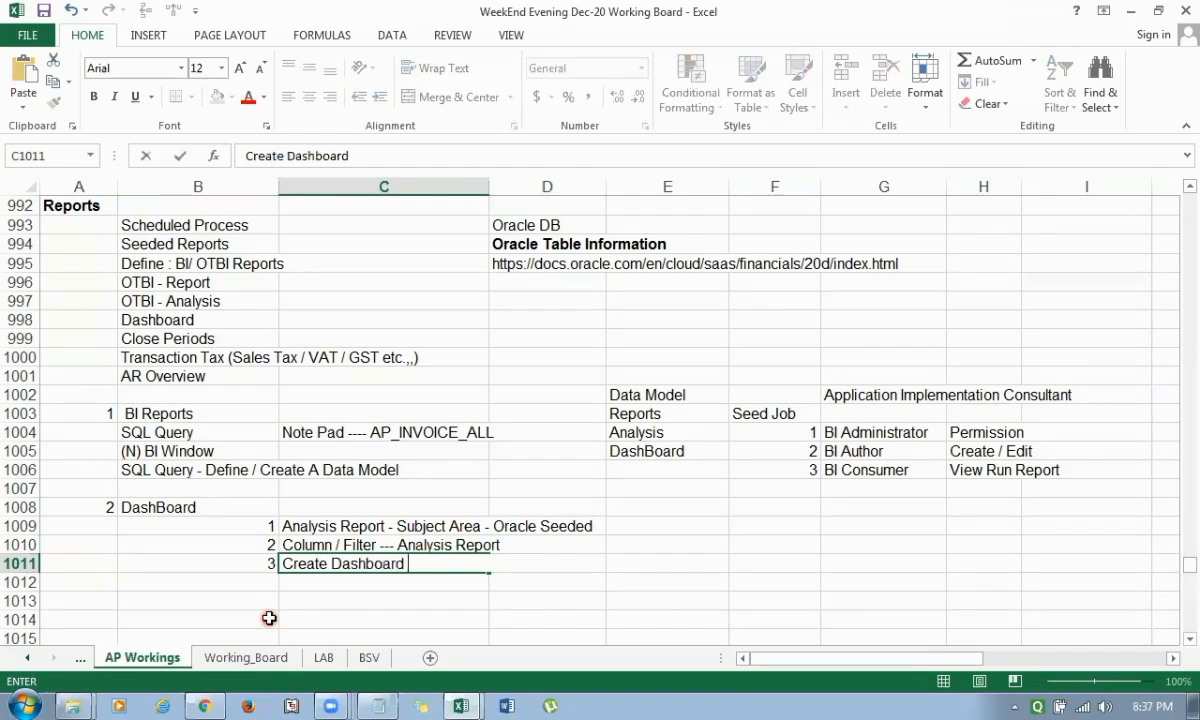
{"action": "type", "text": " Prompt"}
{"action": "key", "text": "Return"}
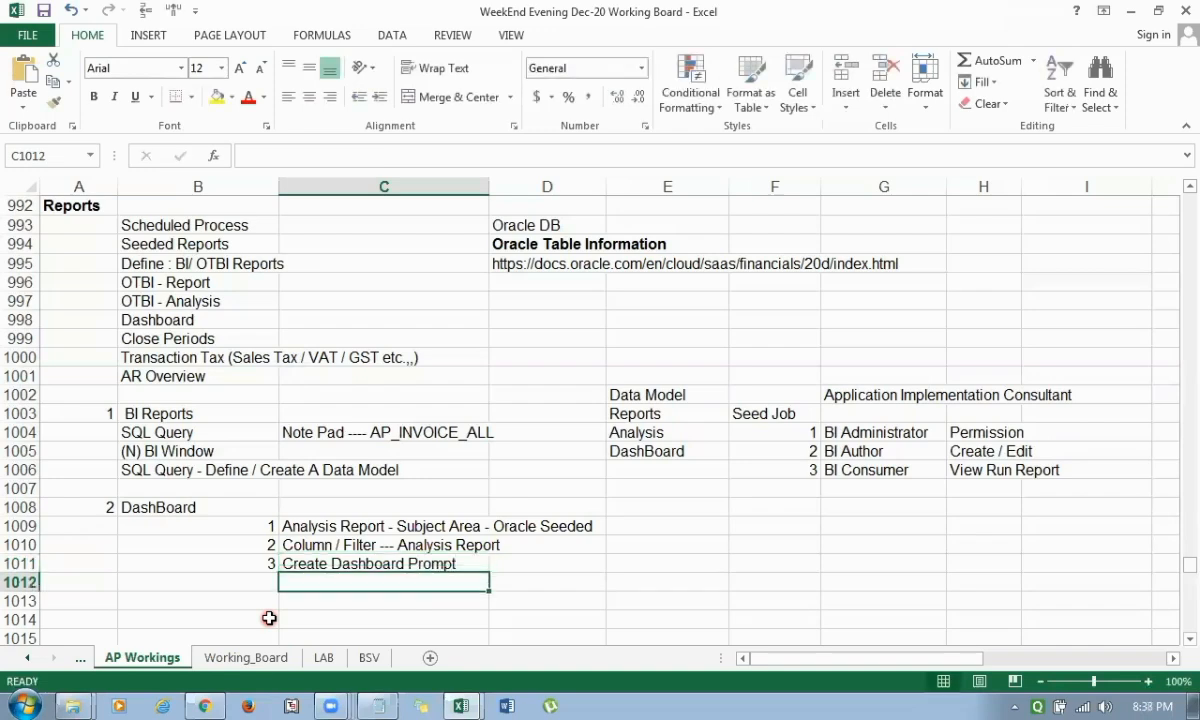
Enter the note "One or Multiple Column" in D1011 beside the dashboard prompt item.
{"action": "key", "text": "Up"}
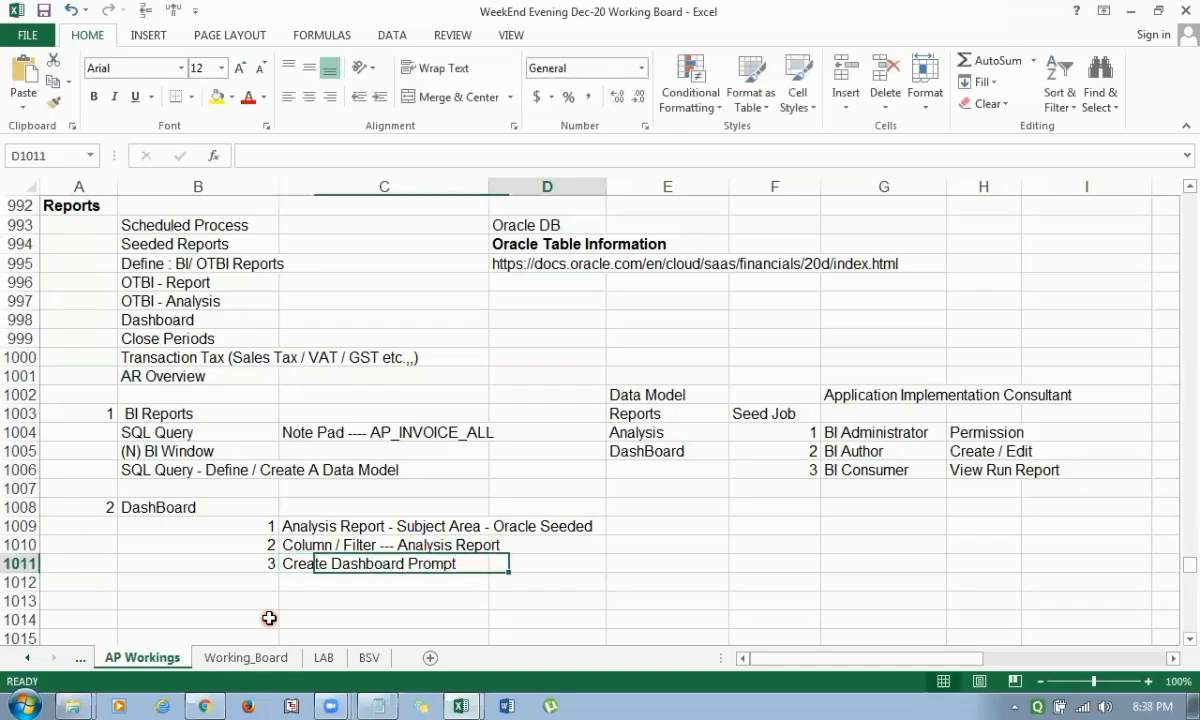
{"action": "key", "text": "Right"}
{"action": "type", "text": "One or M"}
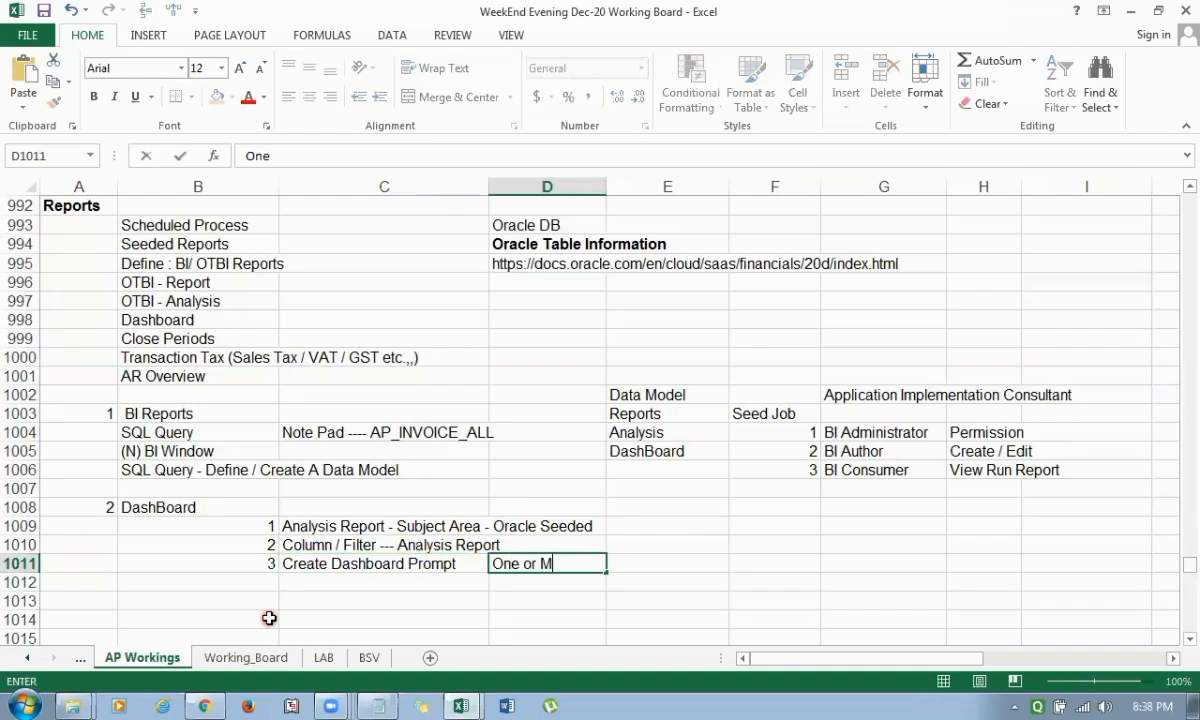
{"action": "type", "text": "ultiple Cloum"}
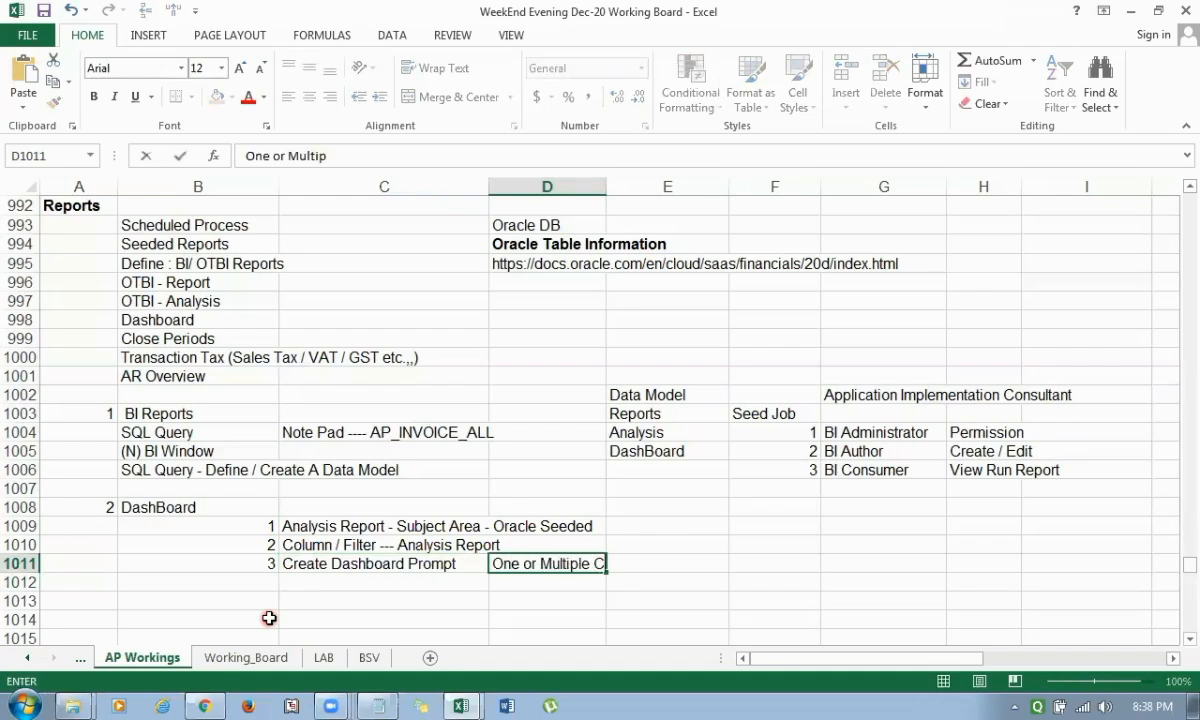
{"action": "key", "text": "BackSpace"}
{"action": "key", "text": "BackSpace"}
{"action": "key", "text": "BackSpace"}
{"action": "key", "text": "BackSpace"}
{"action": "type", "text": "olumn"}
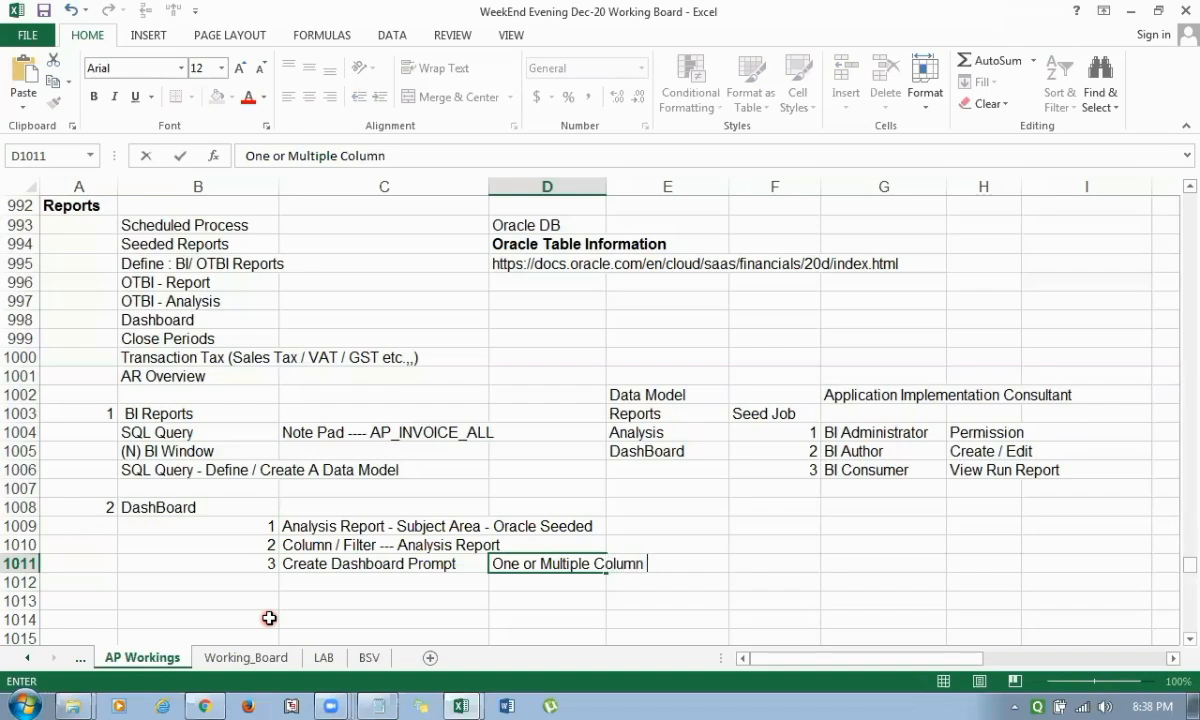
{"action": "key", "text": "Return"}
Add item 4 in row 1012, with 4 in column B and "Create Dashboard Prompt" in column C.
{"action": "key", "text": "Down"}
{"action": "key", "text": "Up"}
{"action": "key", "text": "Left"}
{"action": "key", "text": "Left"}
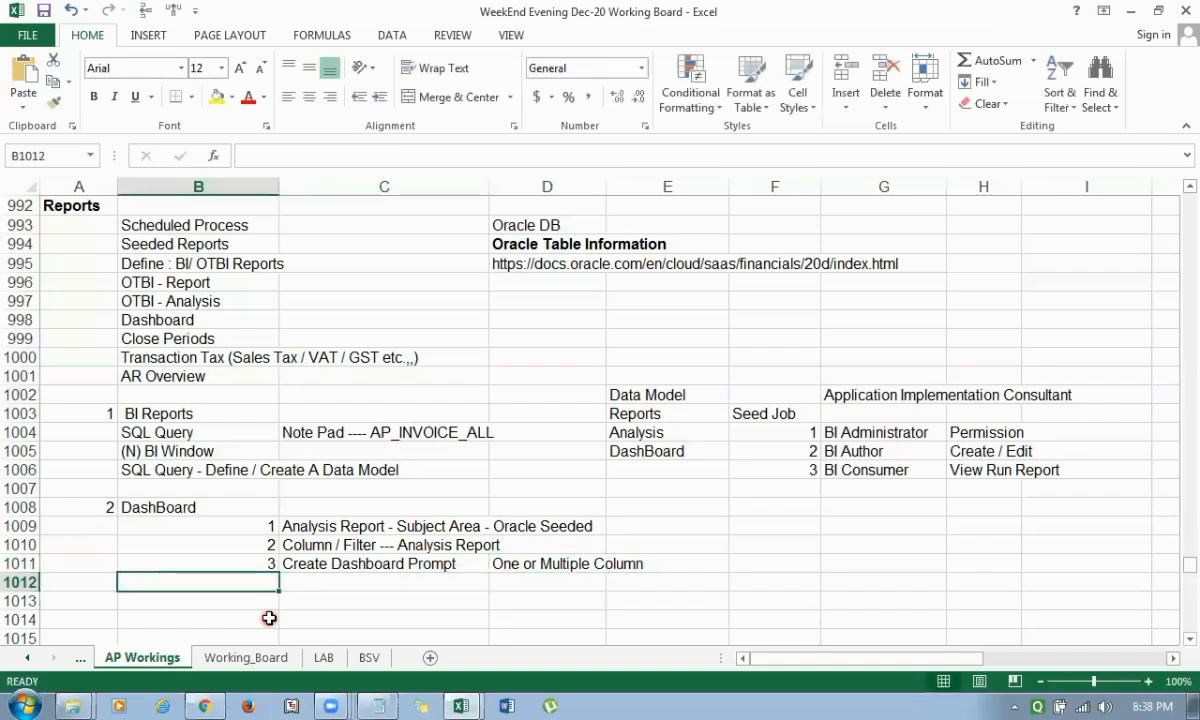
{"action": "type", "text": "4"}
{"action": "key", "text": "Right"}
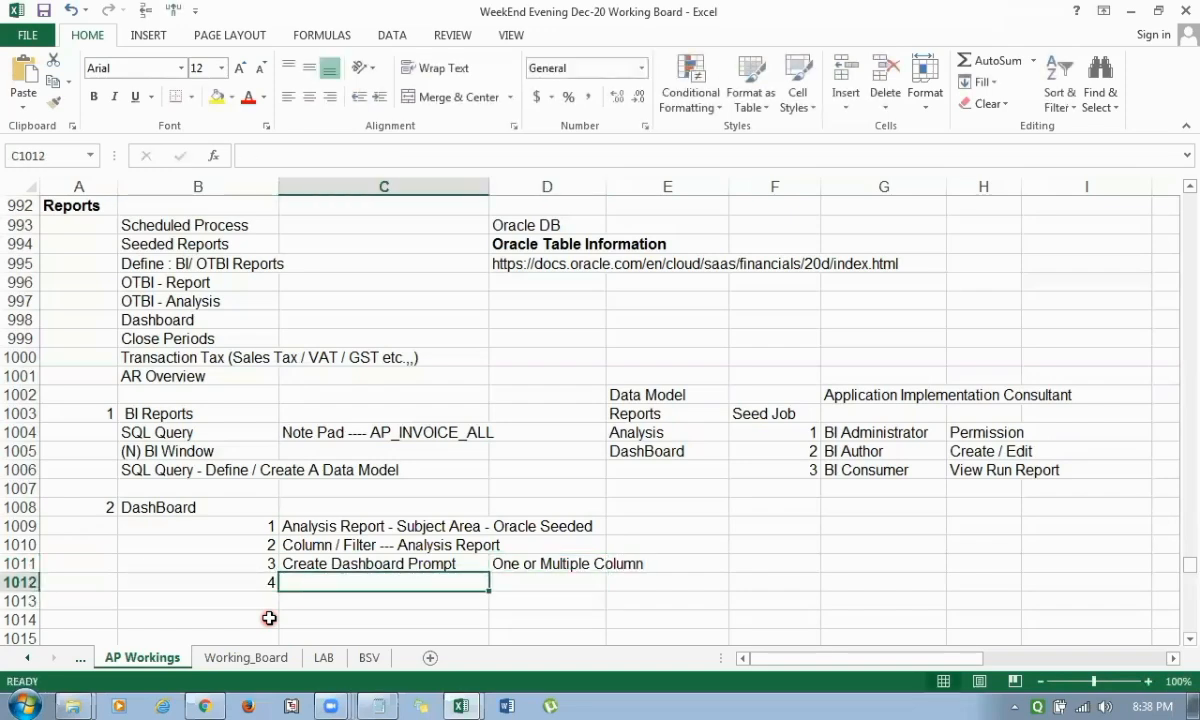
{"action": "type", "text": "Create Dashboard Prompt"}
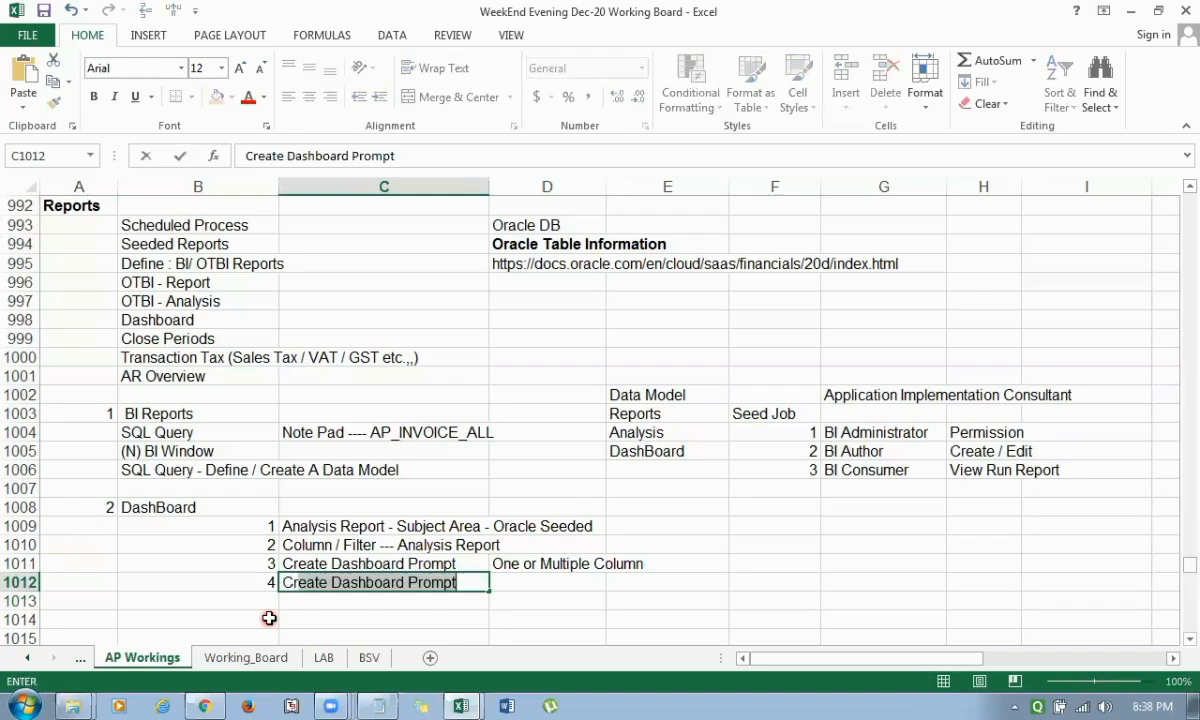
{"action": "key", "text": "Return"}
Change the text of item 4 in C1012 to "Create Dashboard - Run Report".
{"action": "key", "text": "Up"}
{"action": "key", "text": "F2"}
{"action": "key", "text": "BackSpace"}
{"action": "key", "text": "BackSpace"}
{"action": "key", "text": "BackSpace"}
{"action": "key", "text": "BackSpace"}
{"action": "key", "text": "BackSpace"}
{"action": "key", "text": "BackSpace"}
{"action": "key", "text": "BackSpace"}
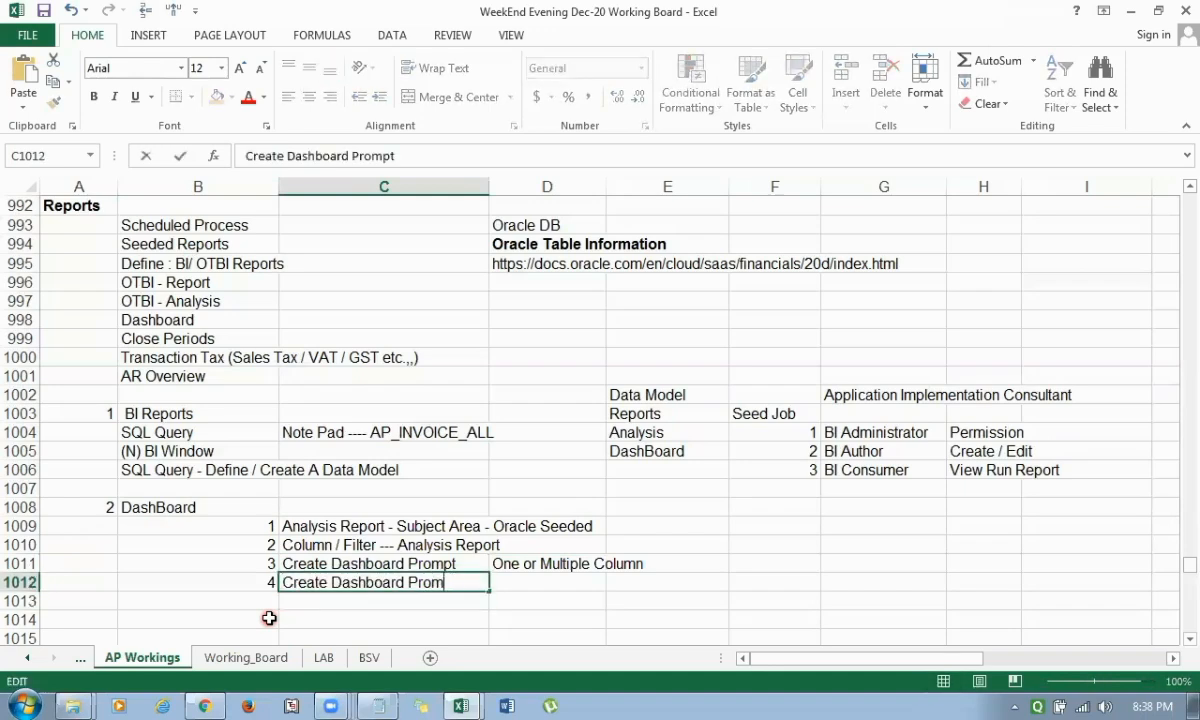
{"action": "type", "text": "- R"}
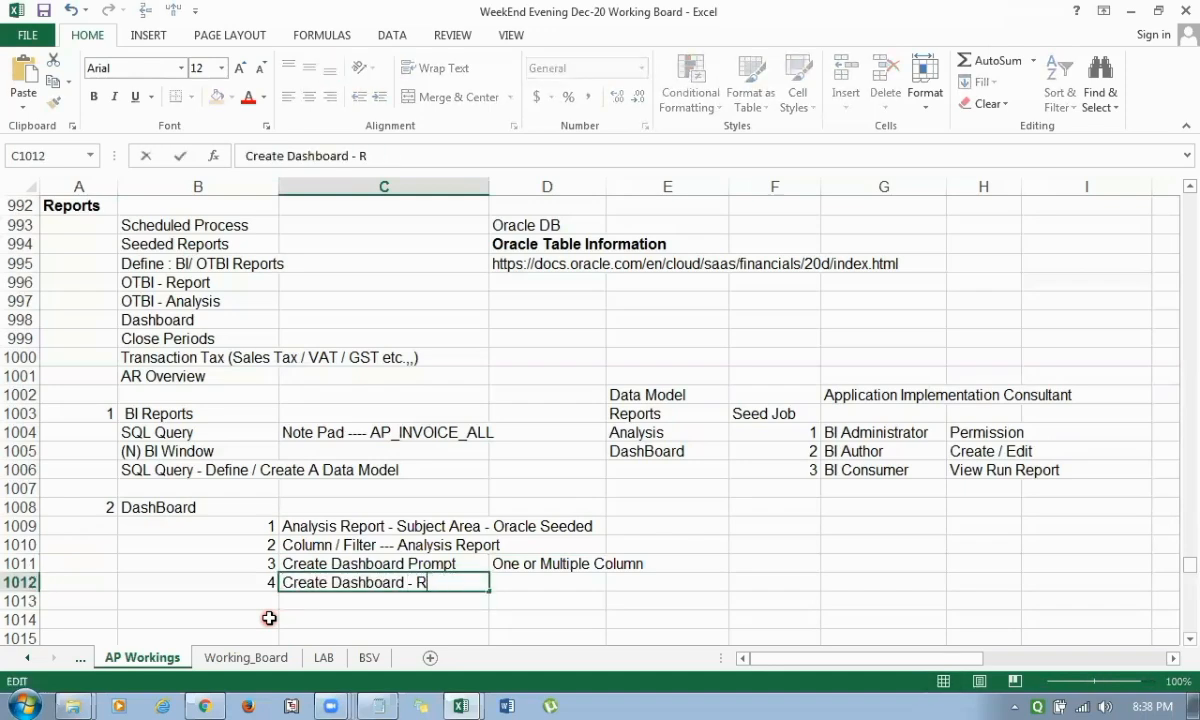
{"action": "type", "text": "un Report"}
{"action": "key", "text": "Return"}
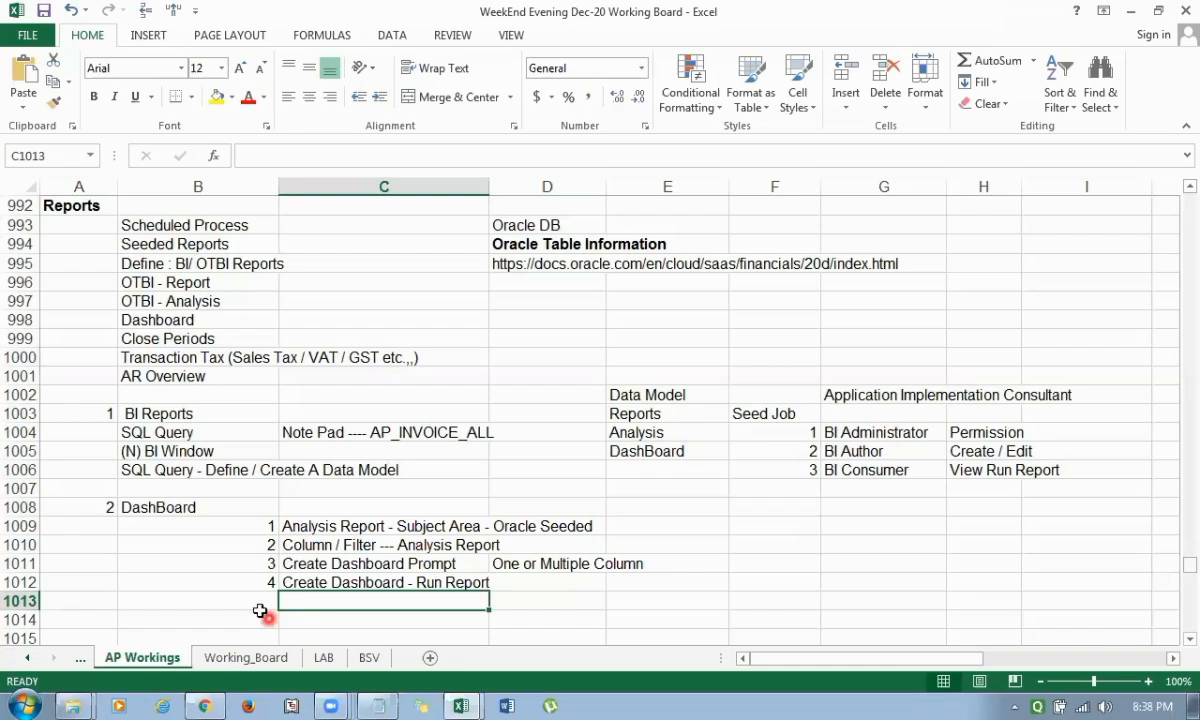
Delete the "AR Overview" entry from B1001 in the Reports topic list.
{"action": "left_click", "coordinate": [183, 301]}
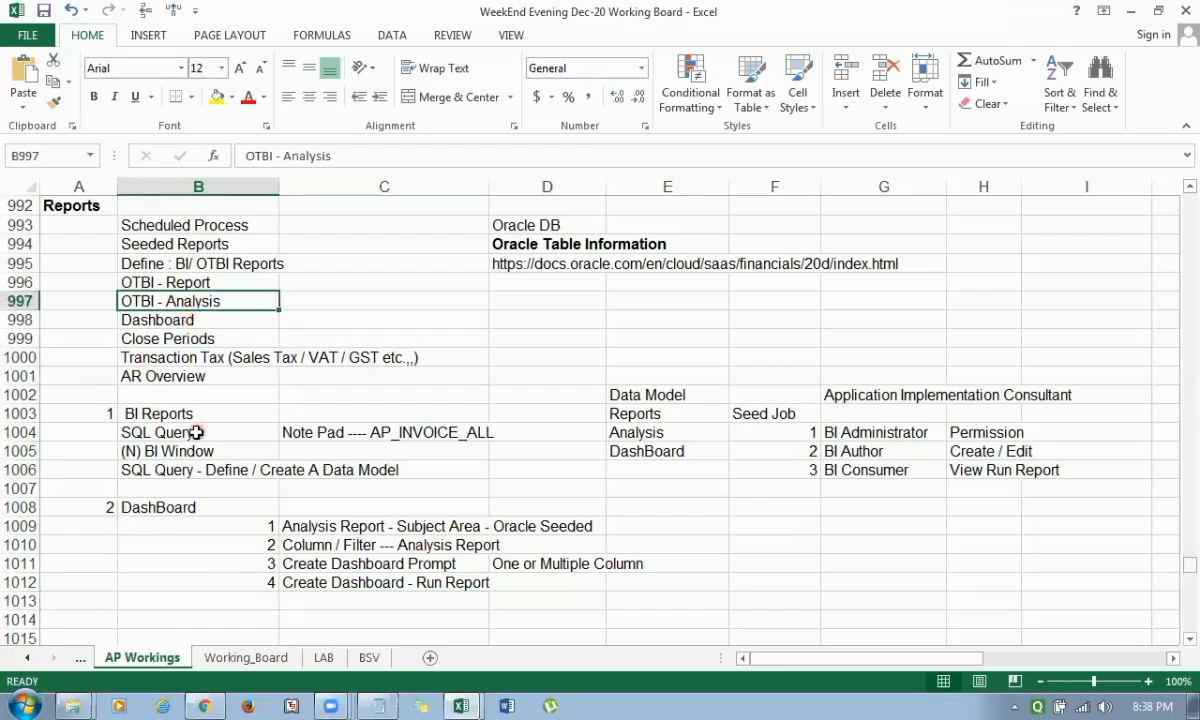
{"action": "left_click", "coordinate": [145, 318]}
{"action": "left_click", "coordinate": [178, 339]}
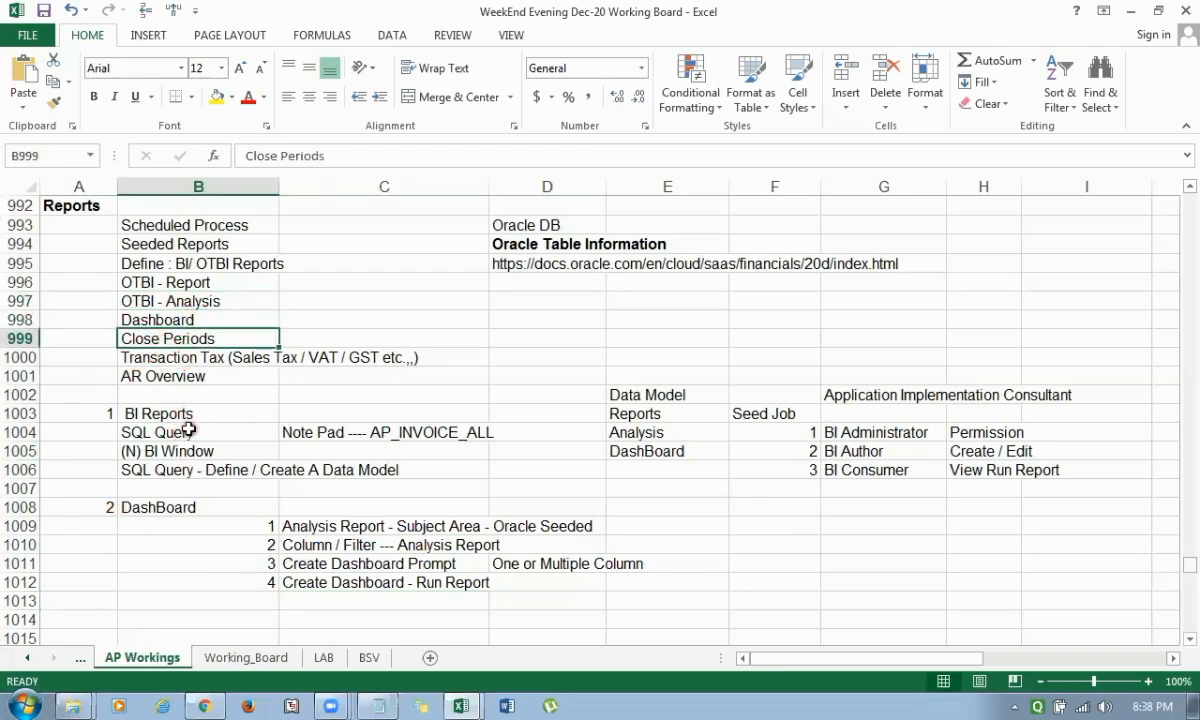
{"action": "left_click", "coordinate": [160, 358]}
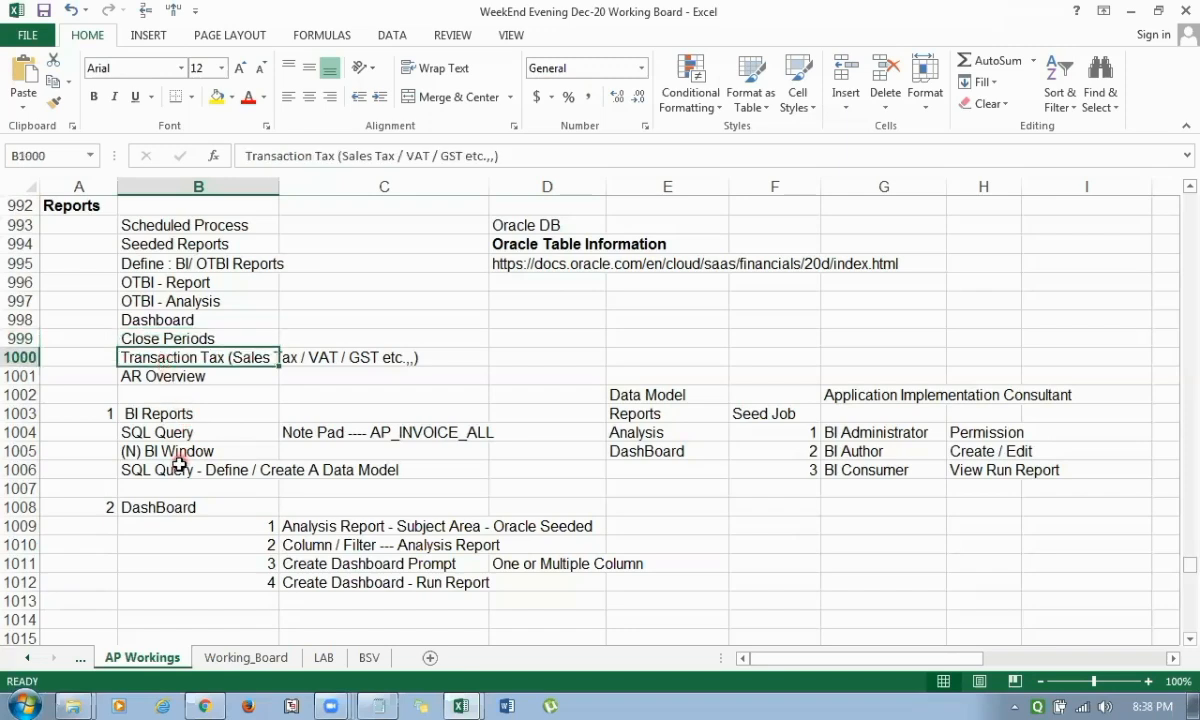
{"action": "left_click", "coordinate": [161, 376]}
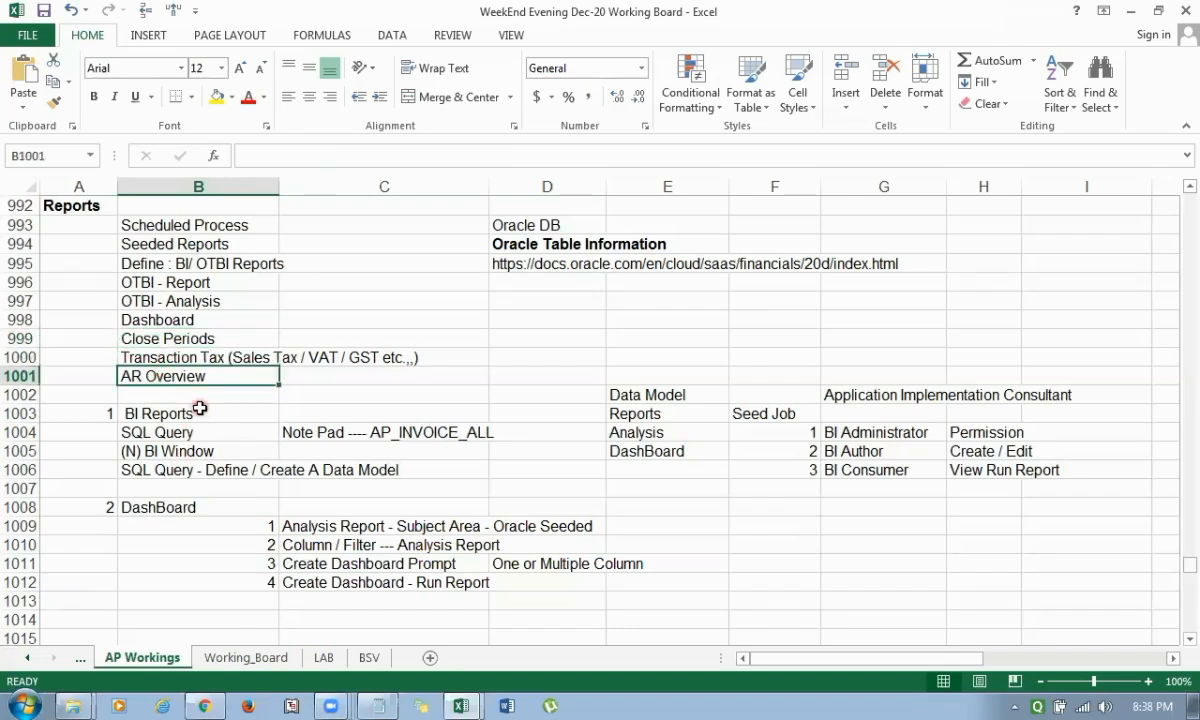
{"action": "key", "text": "Delete"}
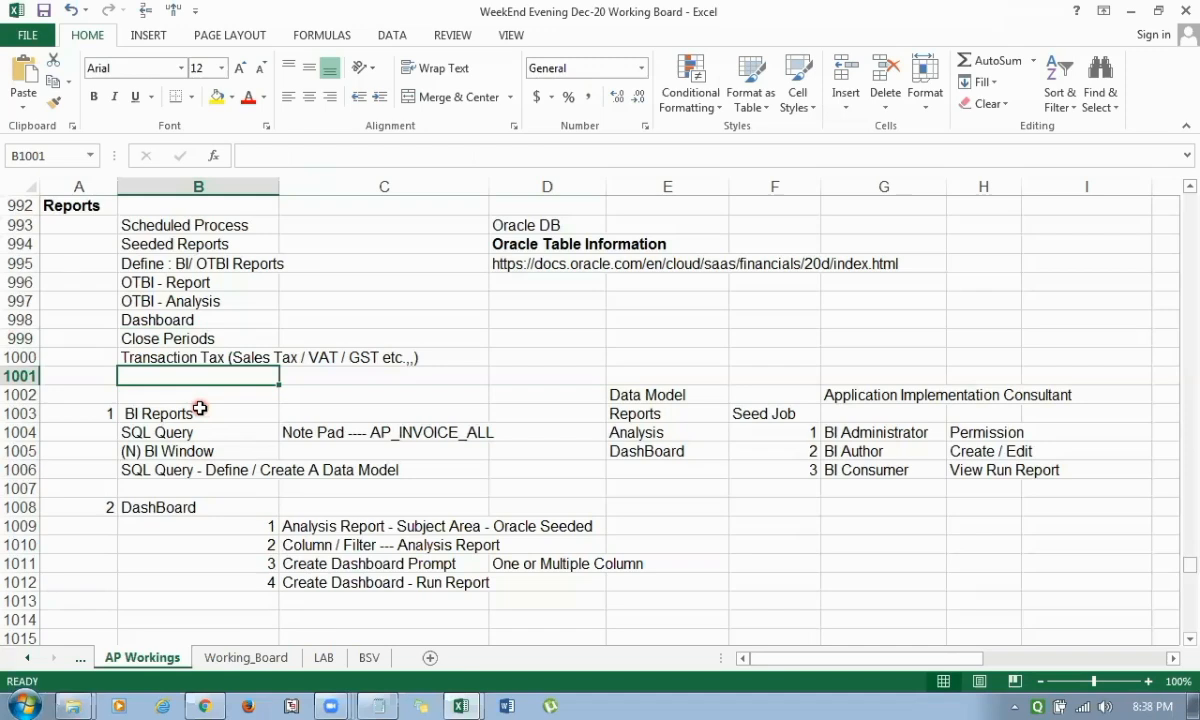
Switch to the Oracle Reports and Analytics page in the browser and open the BI catalog.
{"action": "left_click", "coordinate": [1133, 14]}
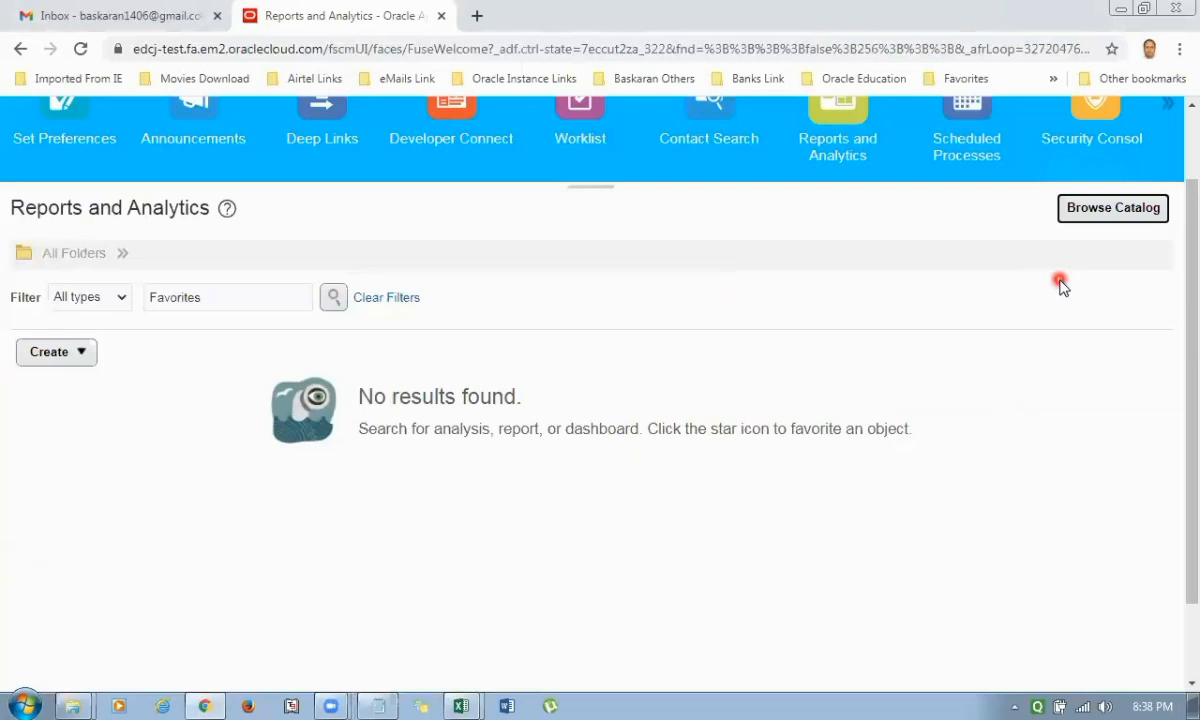
{"action": "left_click", "coordinate": [1111, 212]}
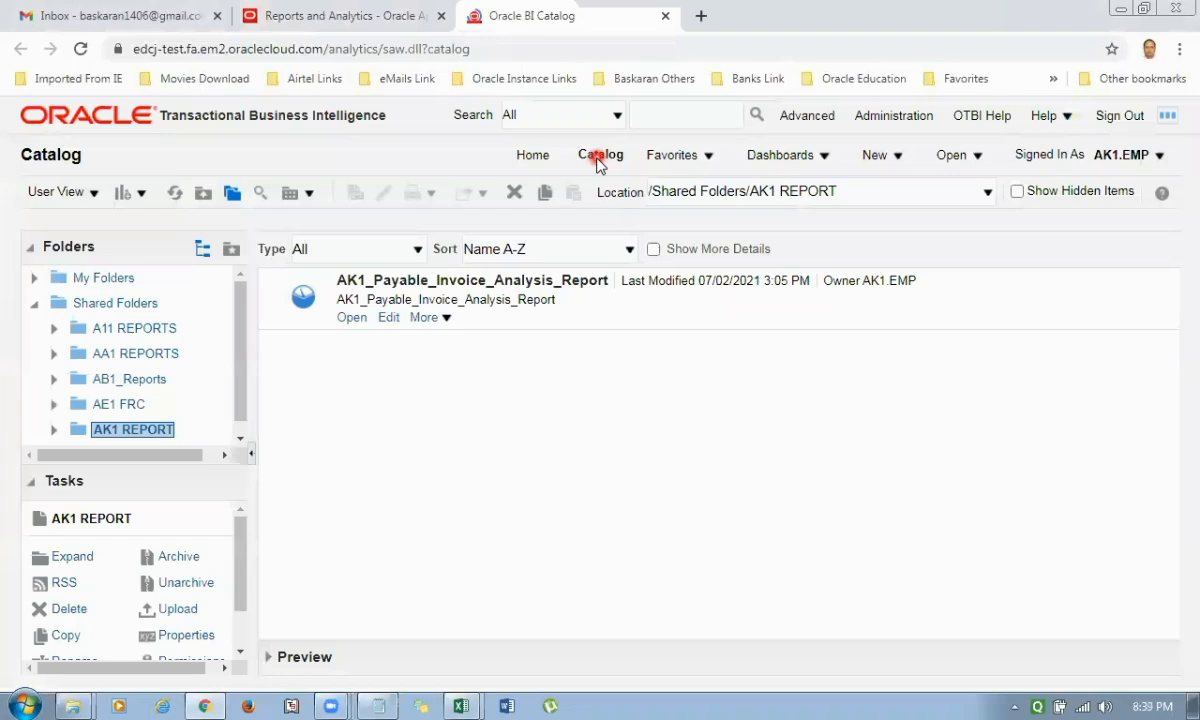
Create a new analysis based on the "Payables Invoices - Transactions Real Time" subject area.
{"action": "left_click", "coordinate": [904, 160]}
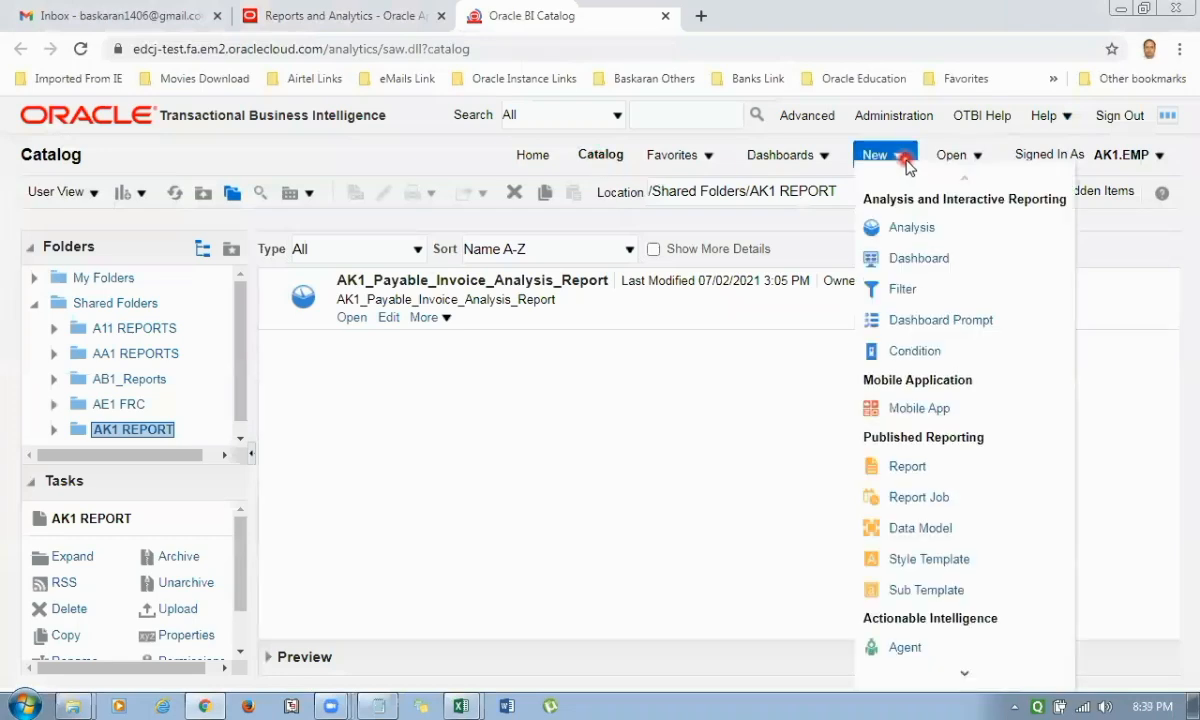
{"action": "left_click", "coordinate": [923, 234]}
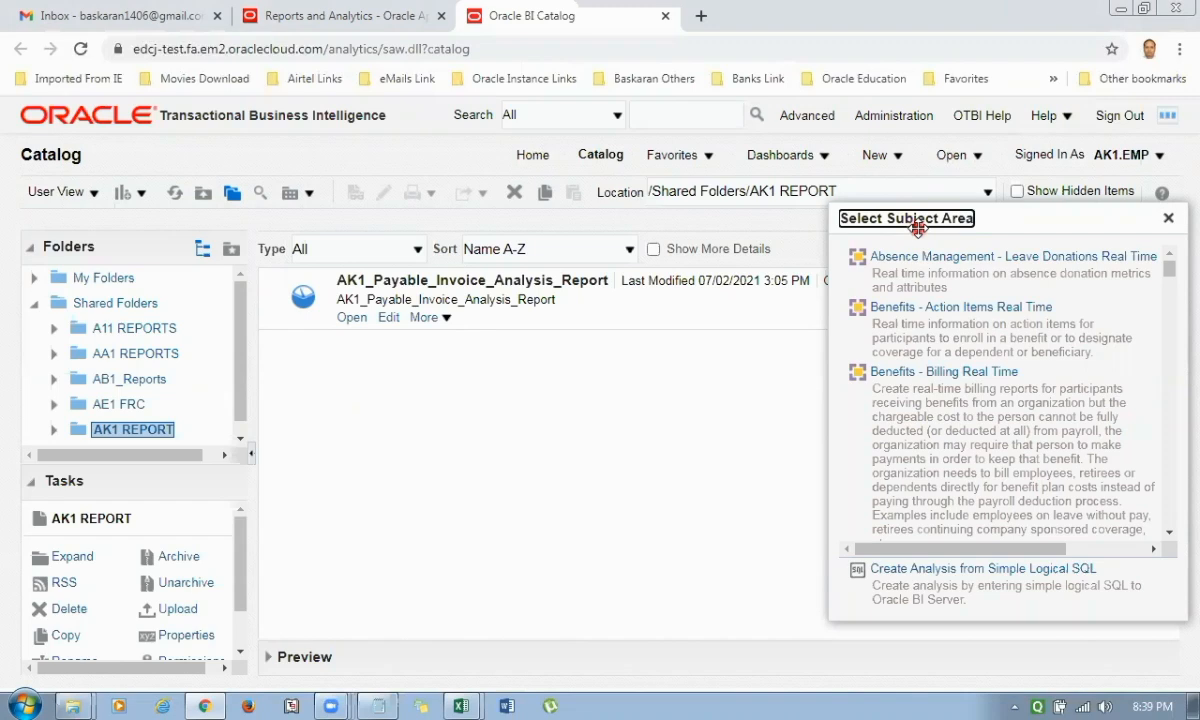
{"action": "left_click", "coordinate": [881, 157]}
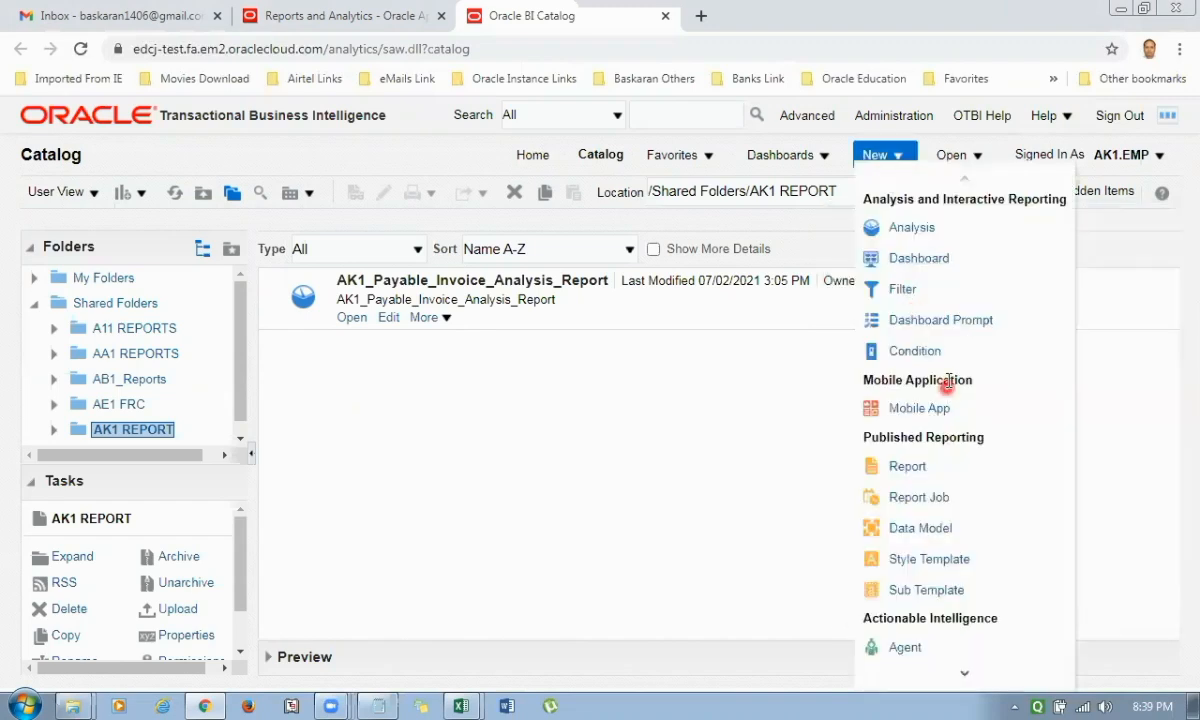
{"action": "left_click", "coordinate": [900, 229]}
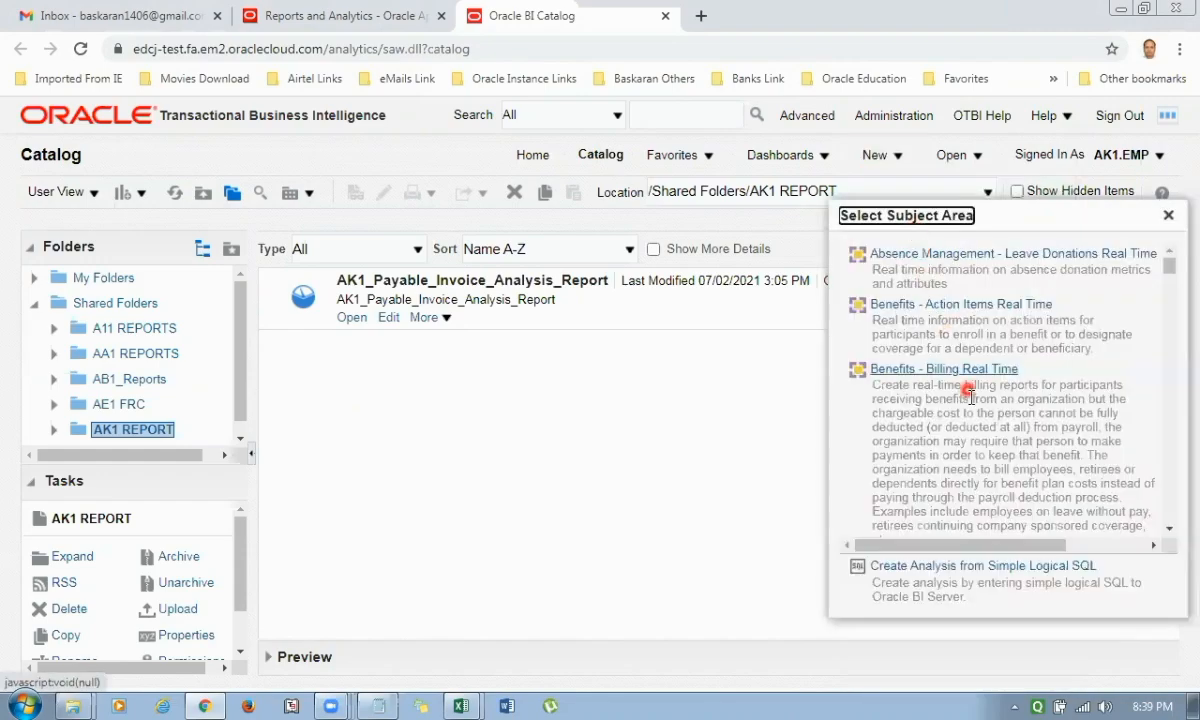
{"action": "scroll", "coordinate": [995, 463], "scroll_direction": "down", "scroll_amount": 15}
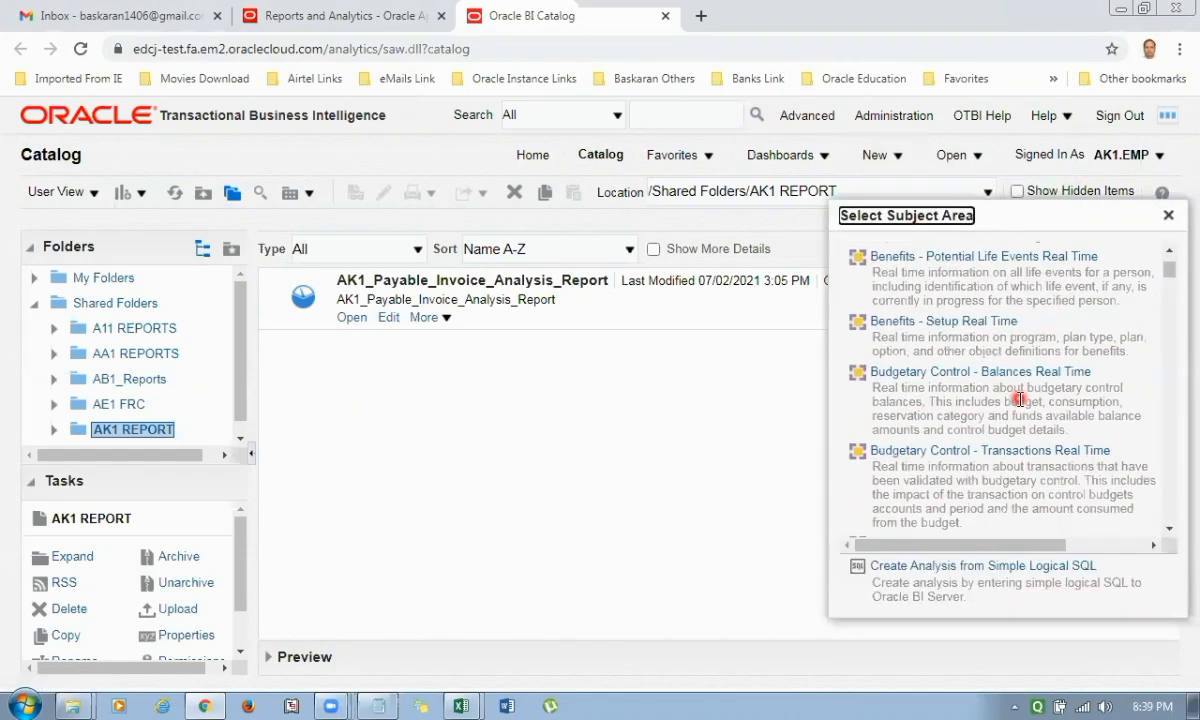
{"action": "scroll", "coordinate": [1020, 399], "scroll_direction": "down", "scroll_amount": 20}
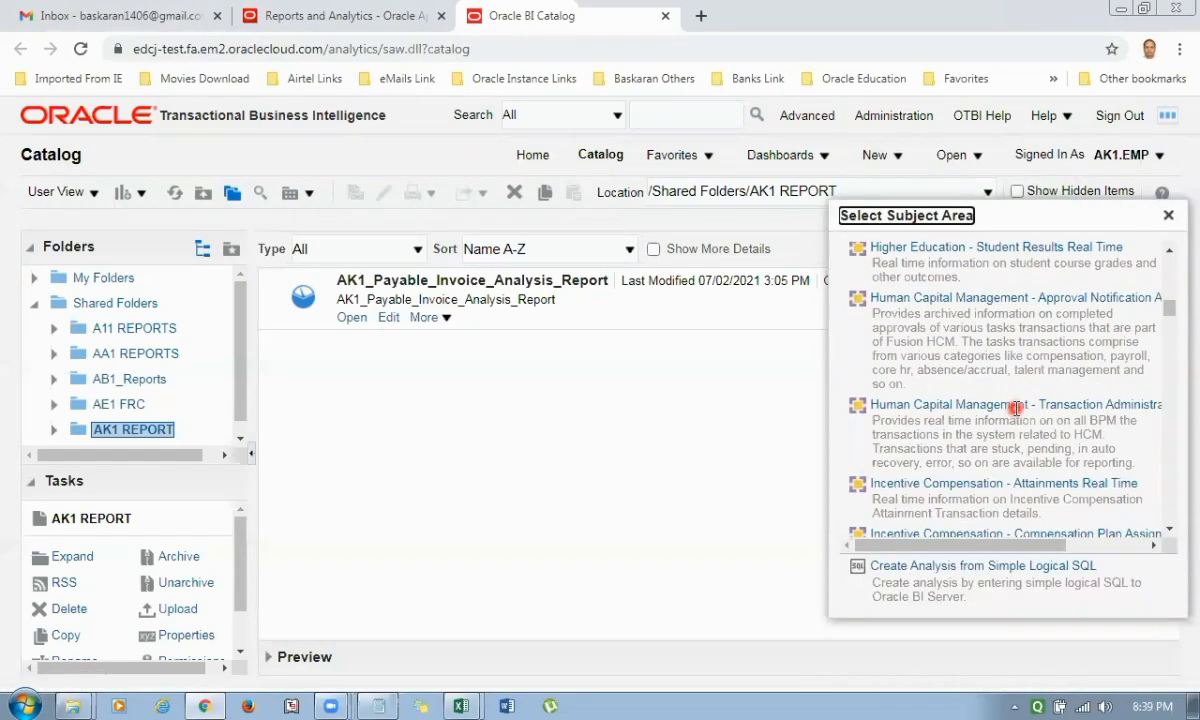
{"action": "scroll", "coordinate": [1015, 410], "scroll_direction": "down", "scroll_amount": 20}
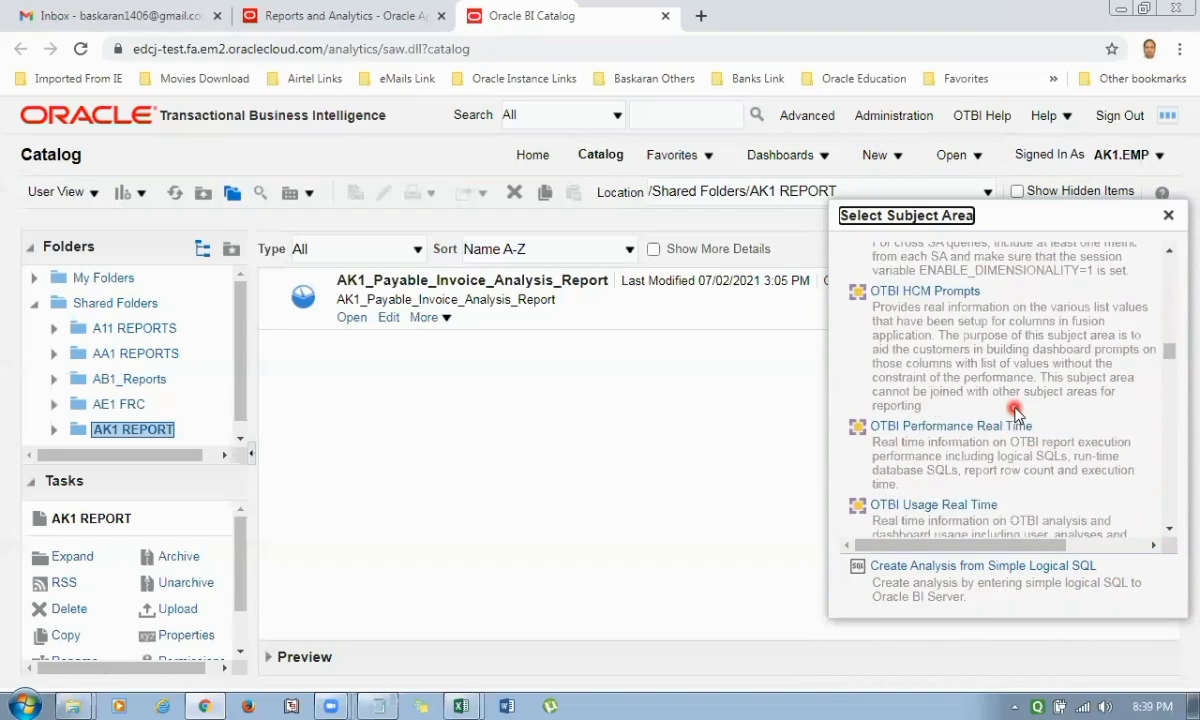
{"action": "scroll", "coordinate": [1013, 405], "scroll_direction": "down", "scroll_amount": 8}
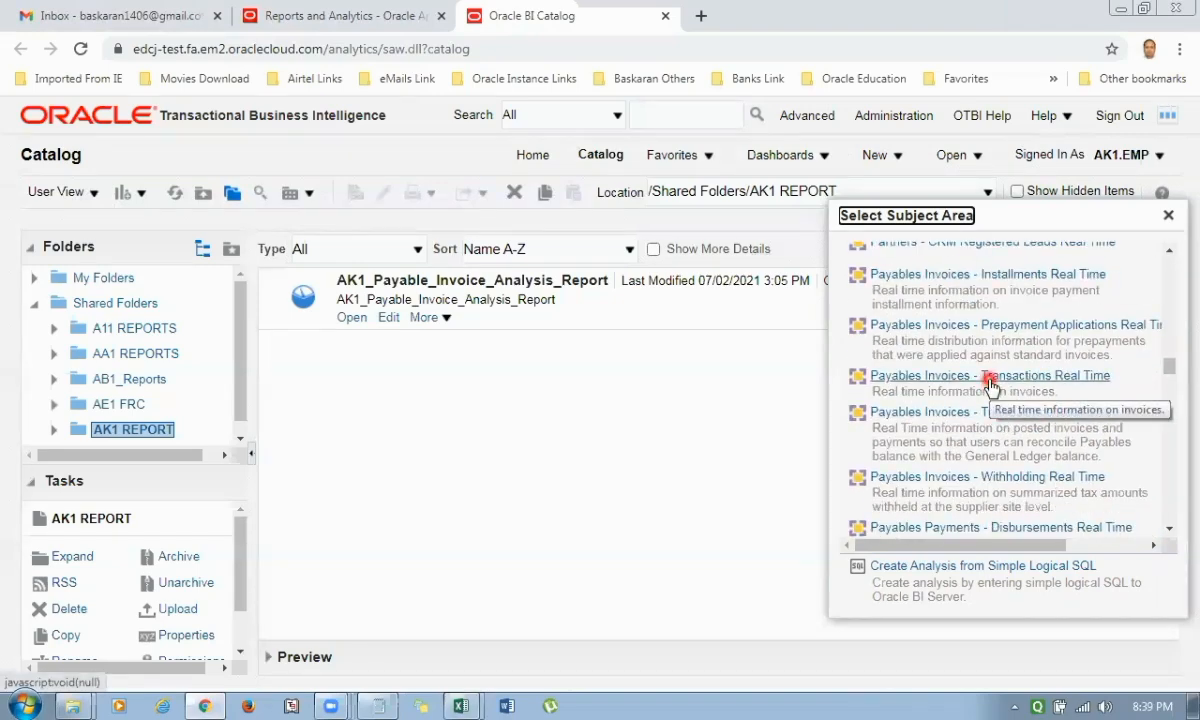
{"action": "left_click", "coordinate": [990, 386]}
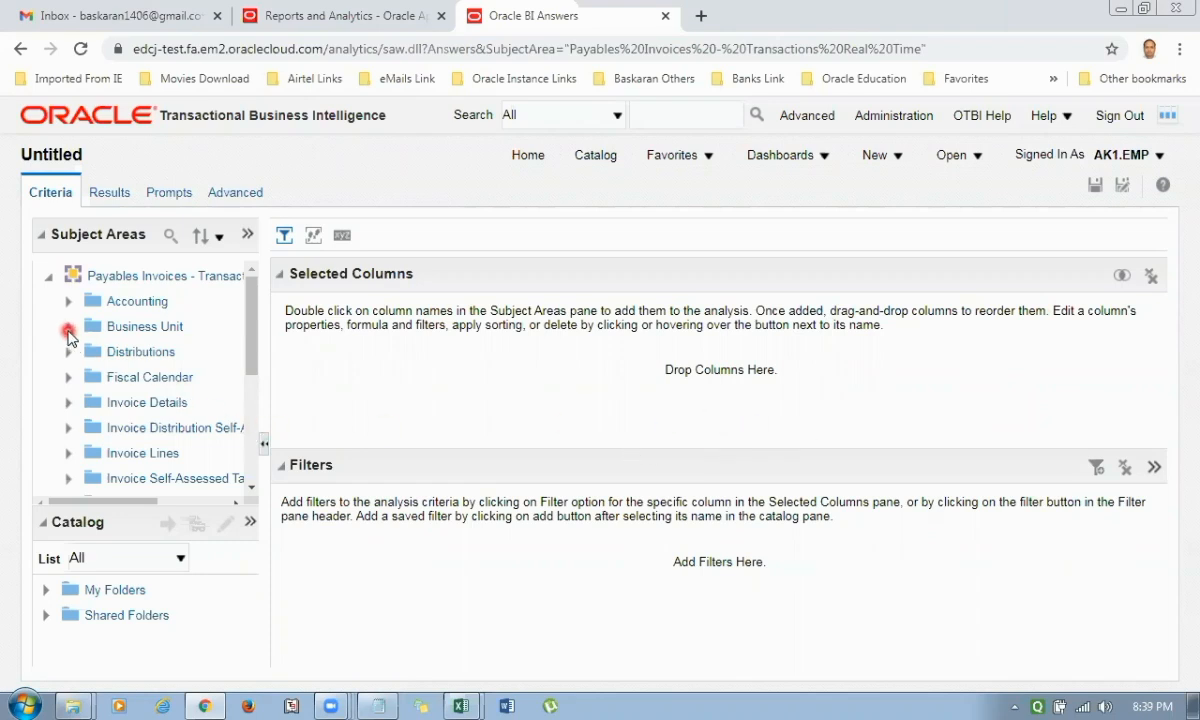
Add the Business Unit Name column from the Business Unit folder to the analysis.
{"action": "left_click", "coordinate": [68, 326]}
{"action": "scroll", "coordinate": [200, 425], "scroll_direction": "down", "scroll_amount": 2}
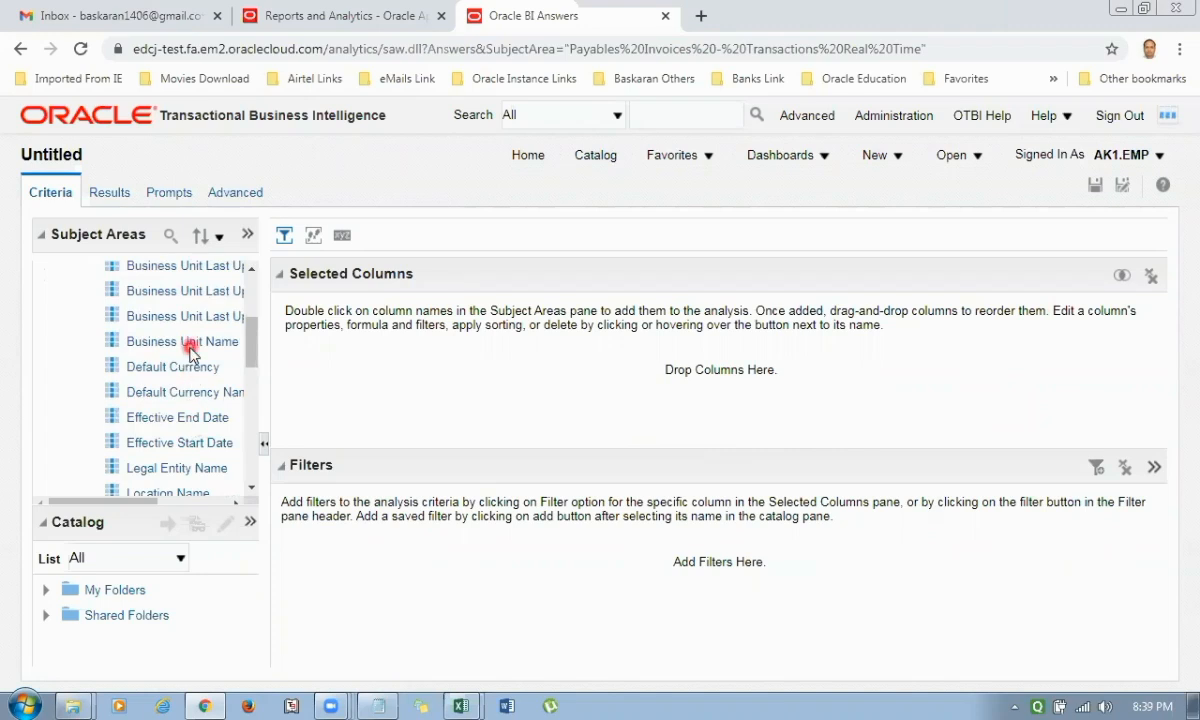
{"action": "double_click", "coordinate": [191, 345]}
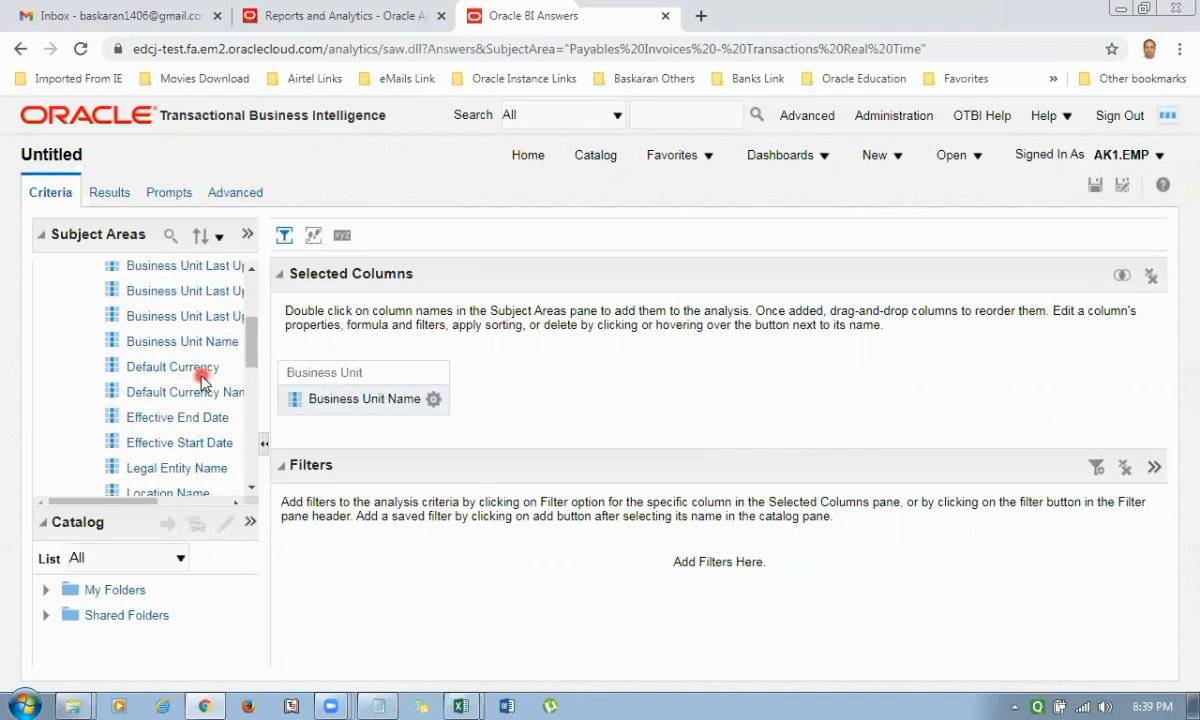
Add the Supplier column from the Supplier folder to the analysis, after Business Unit Name.
{"action": "scroll", "coordinate": [201, 379], "scroll_direction": "down", "scroll_amount": 3}
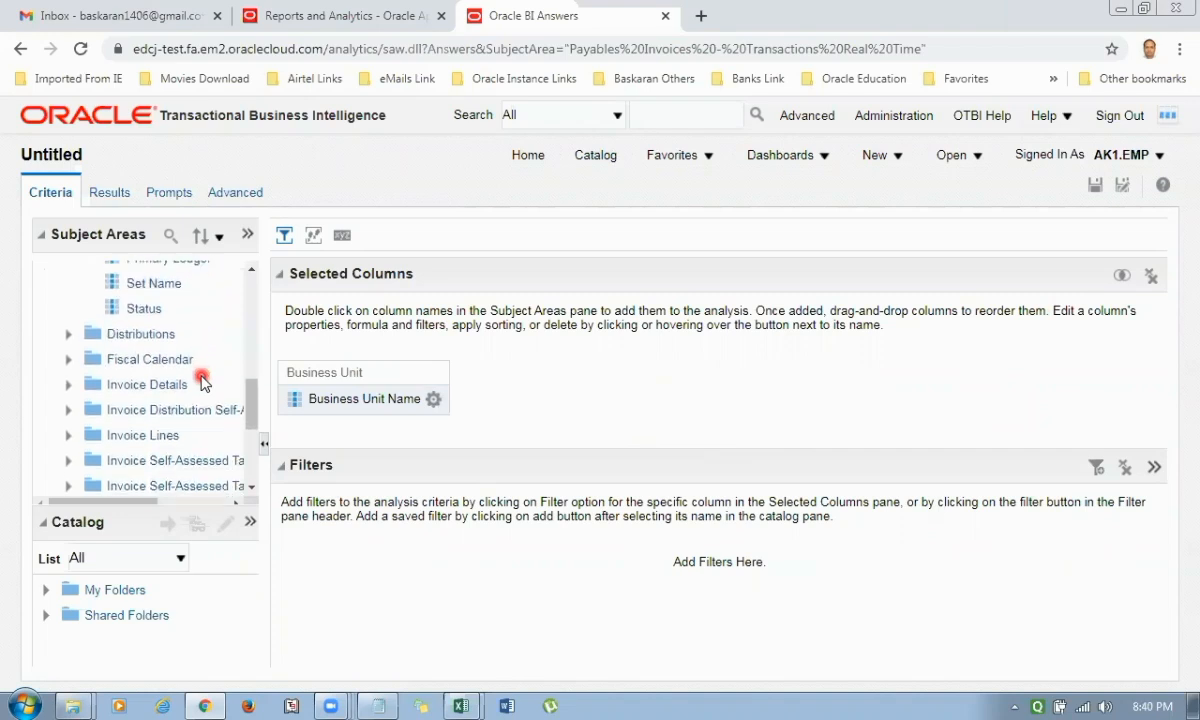
{"action": "scroll", "coordinate": [201, 379], "scroll_direction": "down", "scroll_amount": 3}
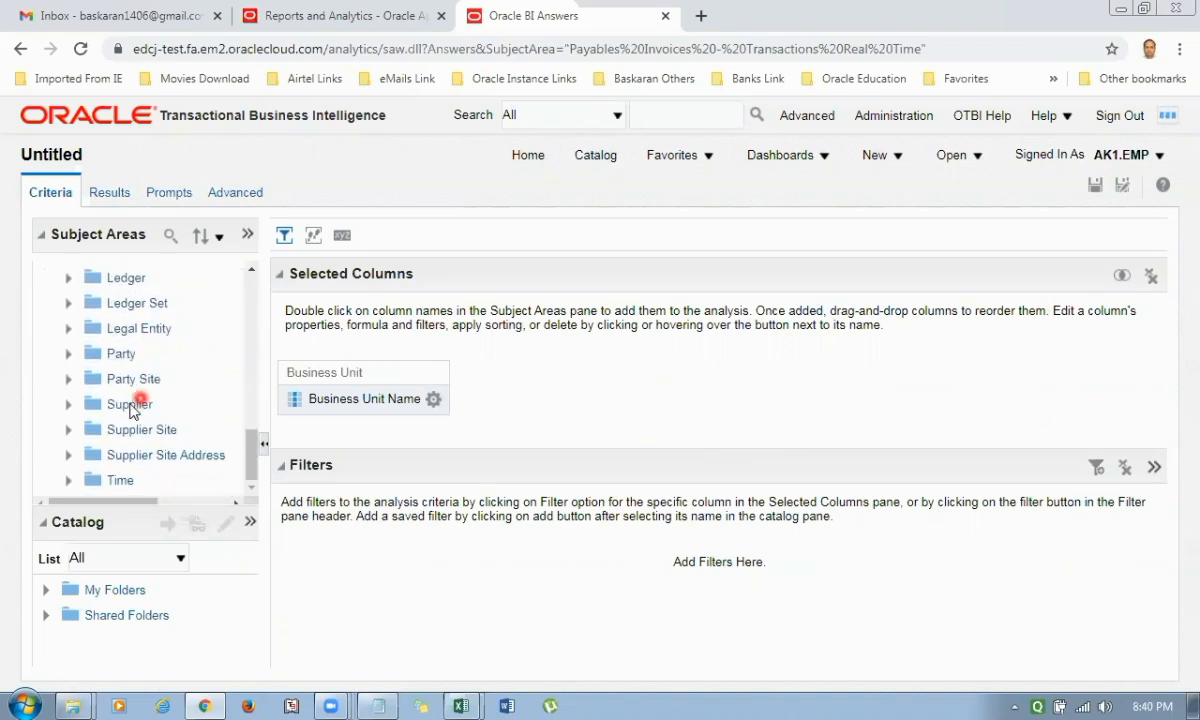
{"action": "left_click", "coordinate": [131, 408]}
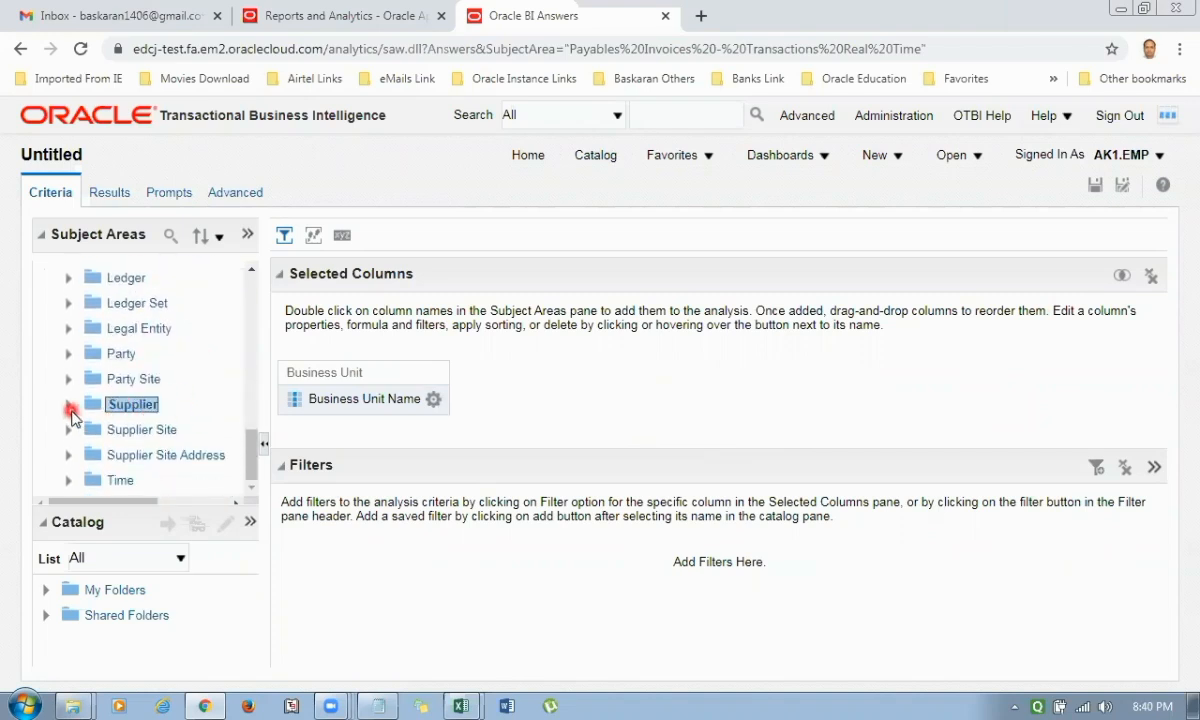
{"action": "left_click", "coordinate": [70, 408]}
{"action": "scroll", "coordinate": [232, 390], "scroll_direction": "down", "scroll_amount": 5}
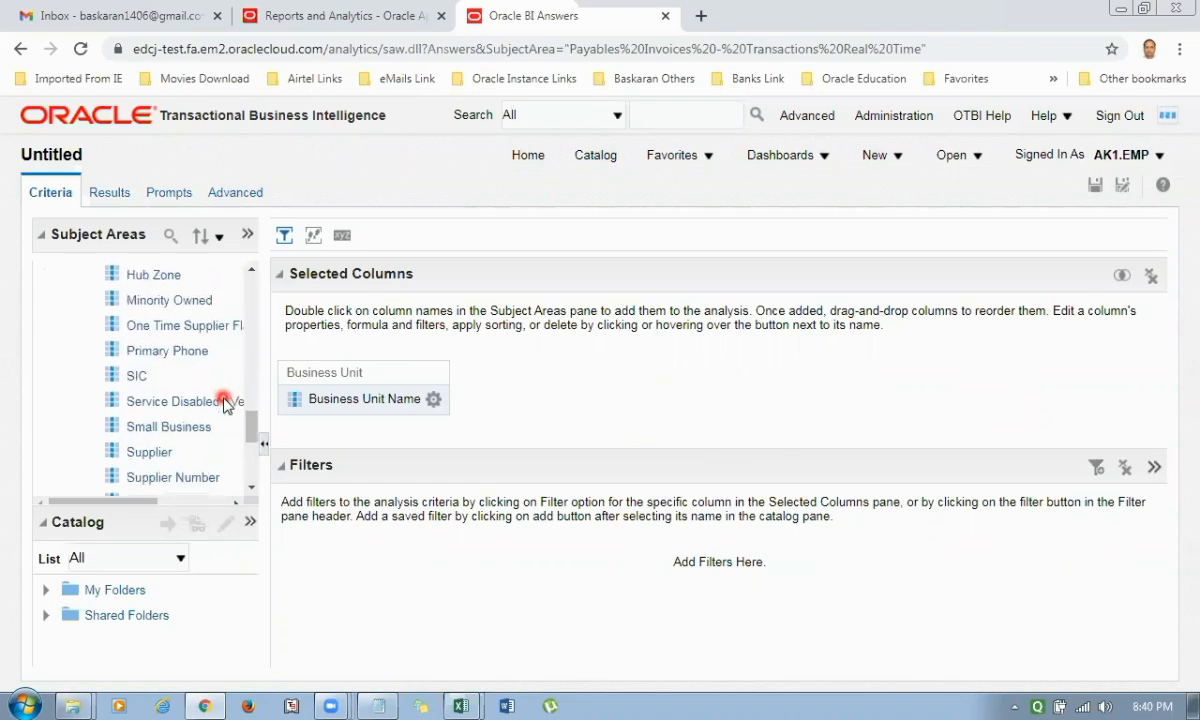
{"action": "scroll", "coordinate": [224, 400], "scroll_direction": "down", "scroll_amount": 3}
{"action": "left_click", "coordinate": [155, 358]}
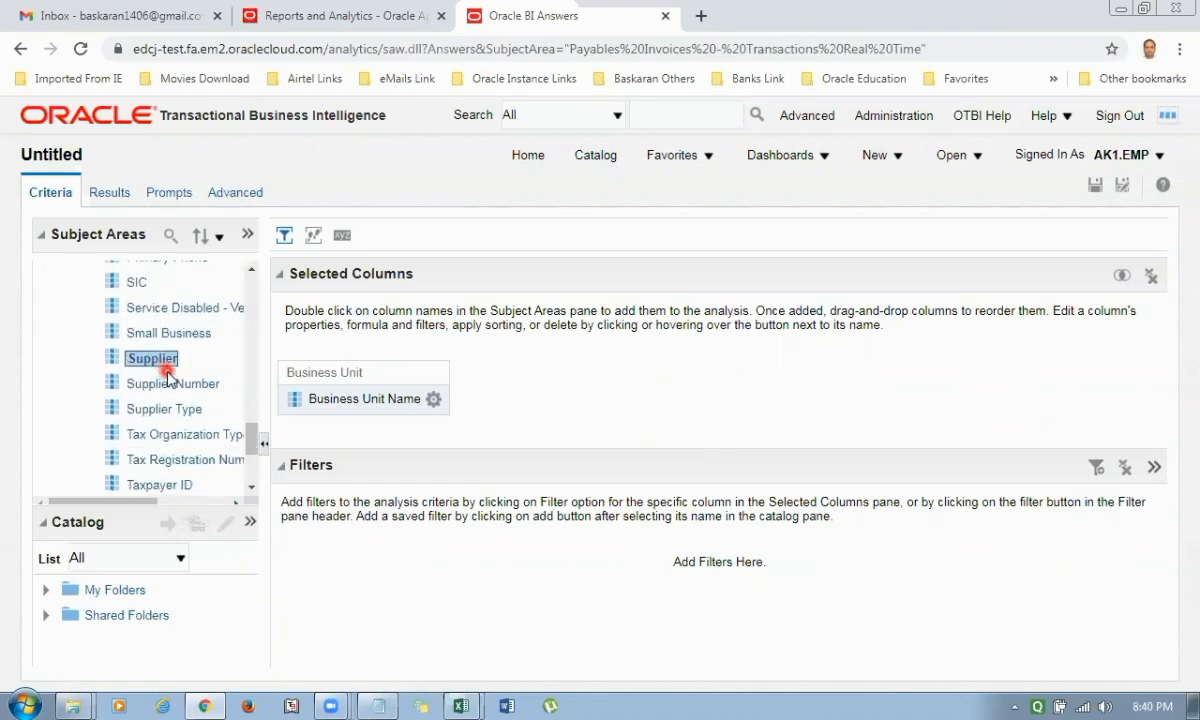
{"action": "left_click_drag", "start_coordinate": [167, 376], "coordinate": [392, 408]}
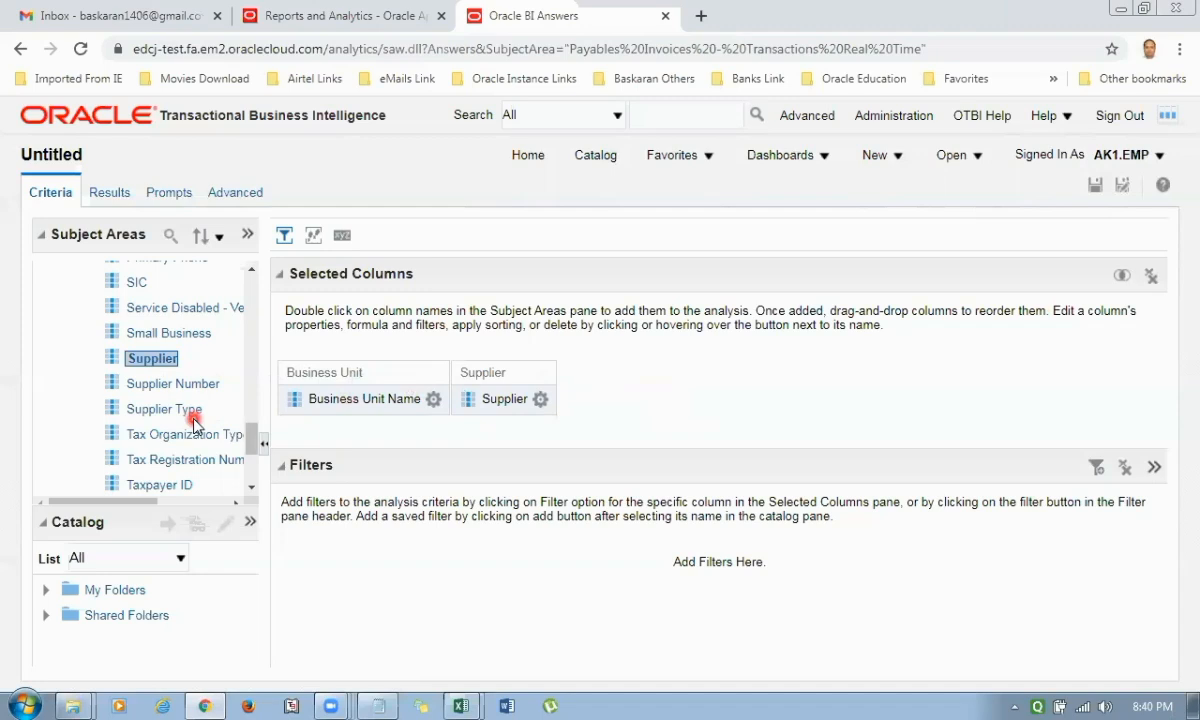
Expand the Supplier Site folder of the subject area to view its columns.
{"action": "scroll", "coordinate": [195, 424], "scroll_direction": "down", "scroll_amount": 4}
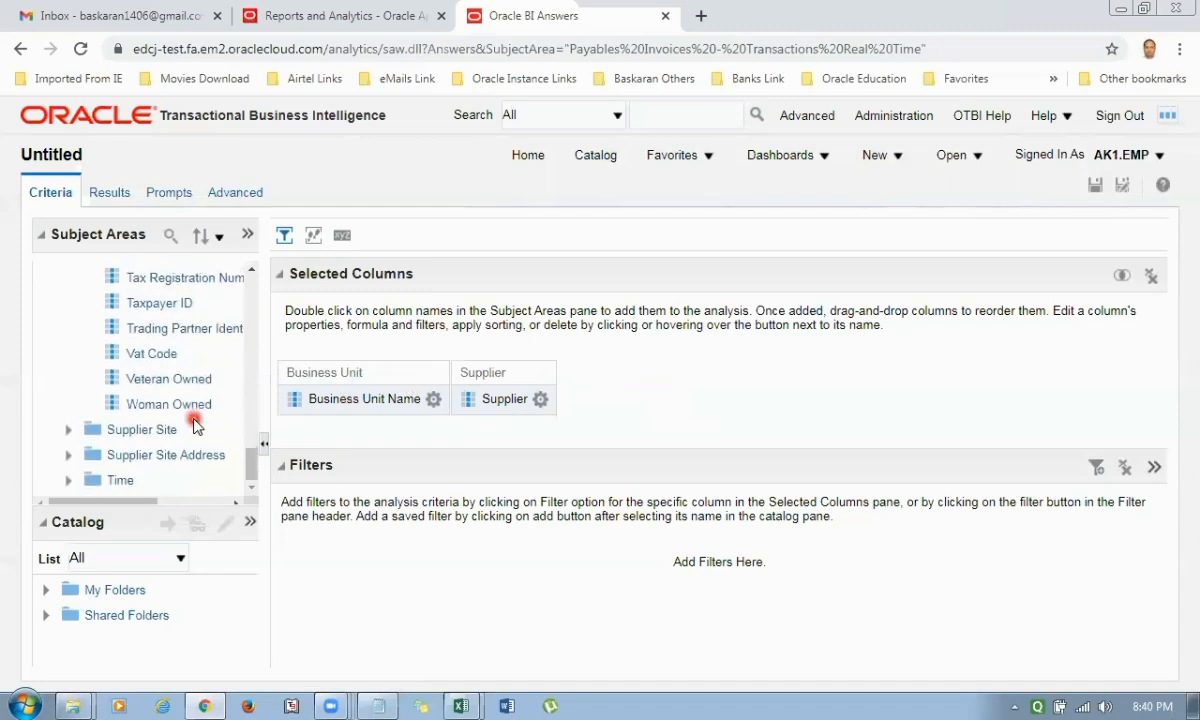
{"action": "left_click", "coordinate": [68, 429]}
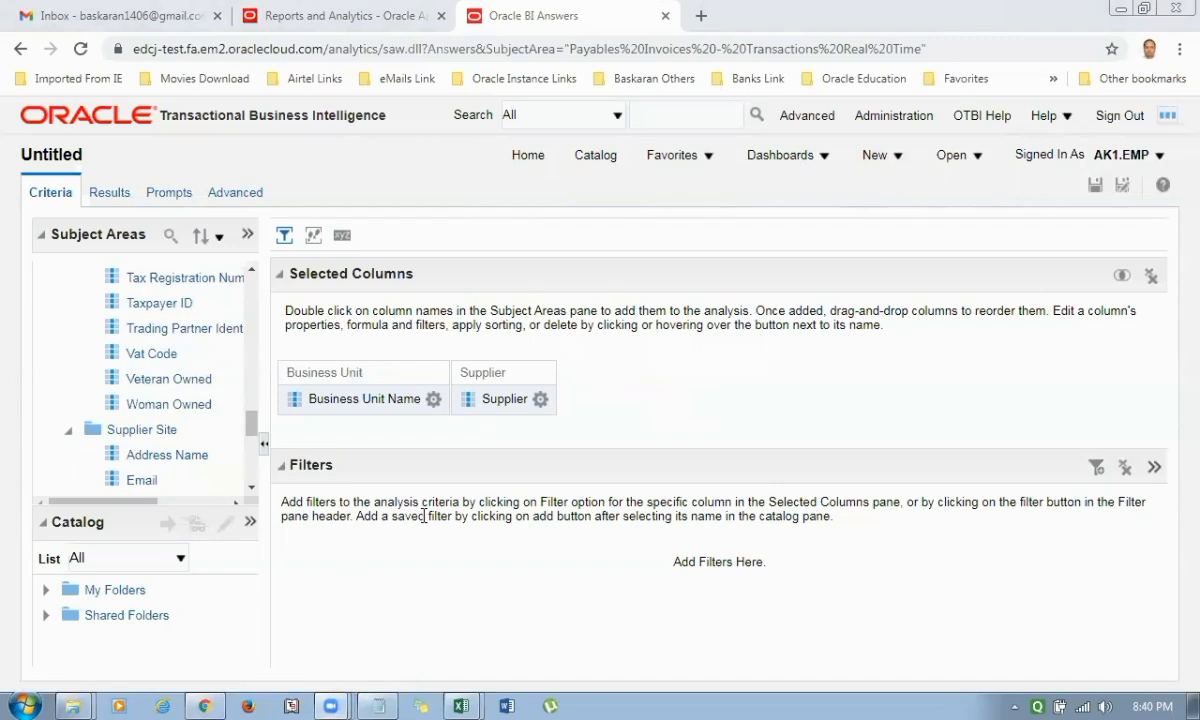
{"action": "left_click", "coordinate": [900, 158]}
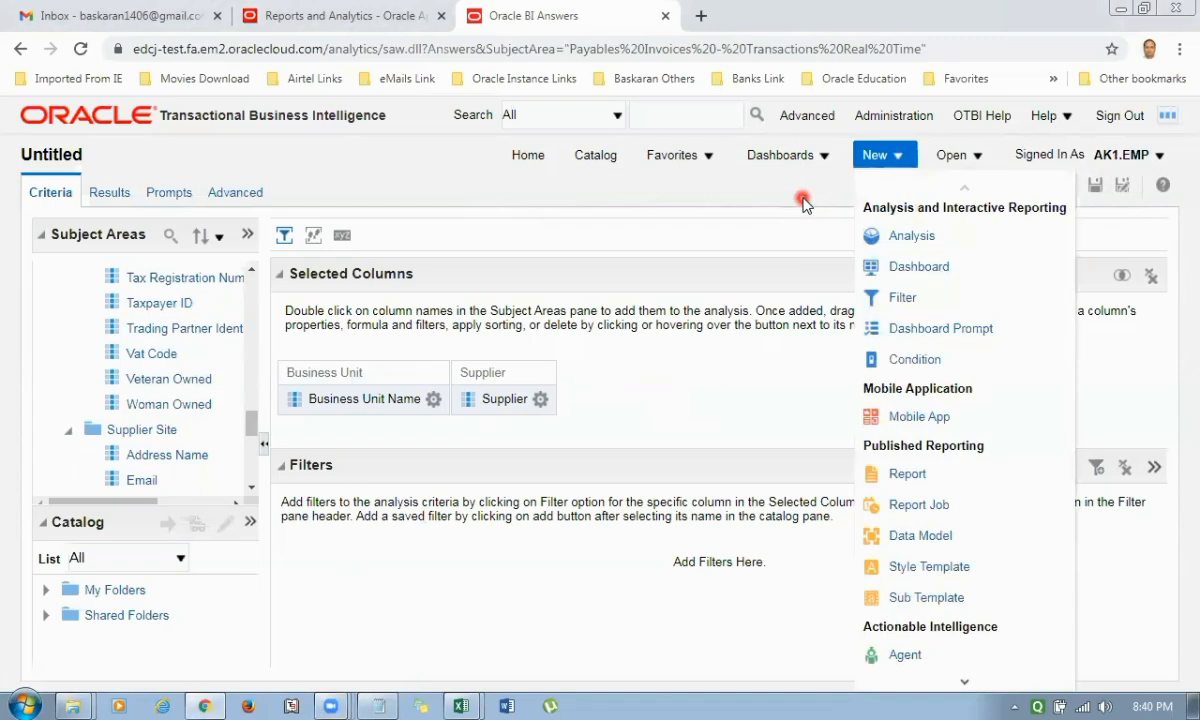
{"action": "left_click", "coordinate": [804, 207]}
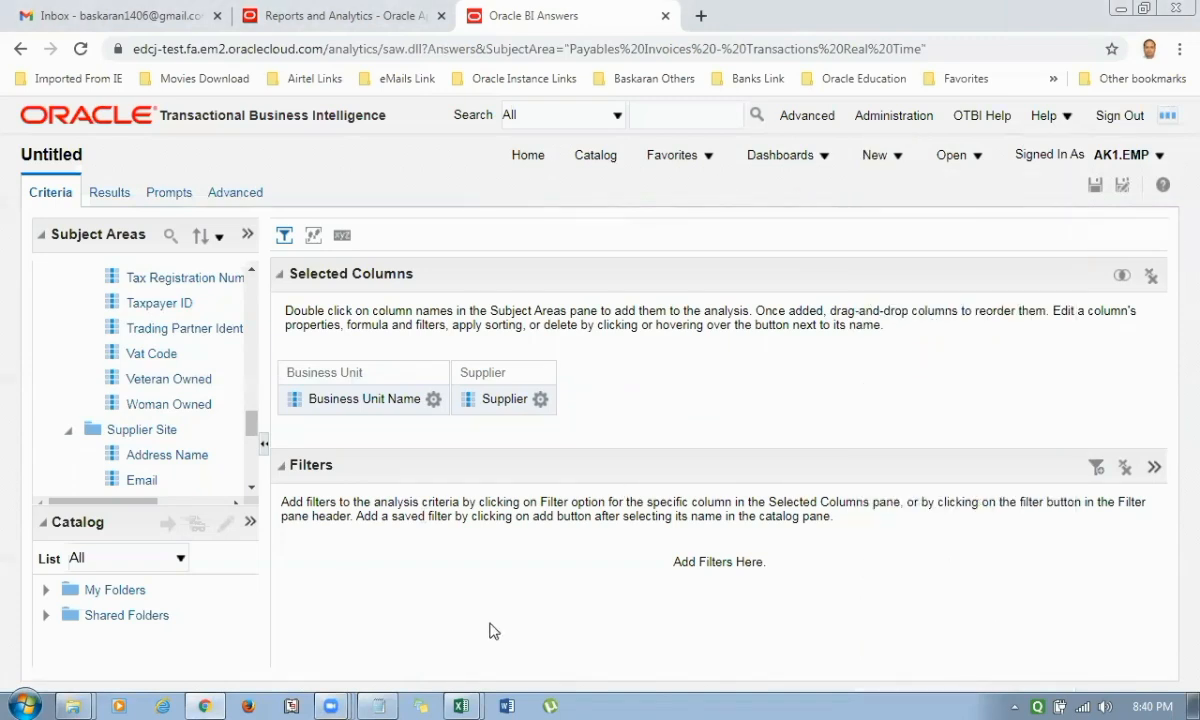
Switch to the Zoom meeting chat to read the participants' messages.
{"action": "left_click", "coordinate": [326, 703]}
{"action": "left_click", "coordinate": [332, 607]}
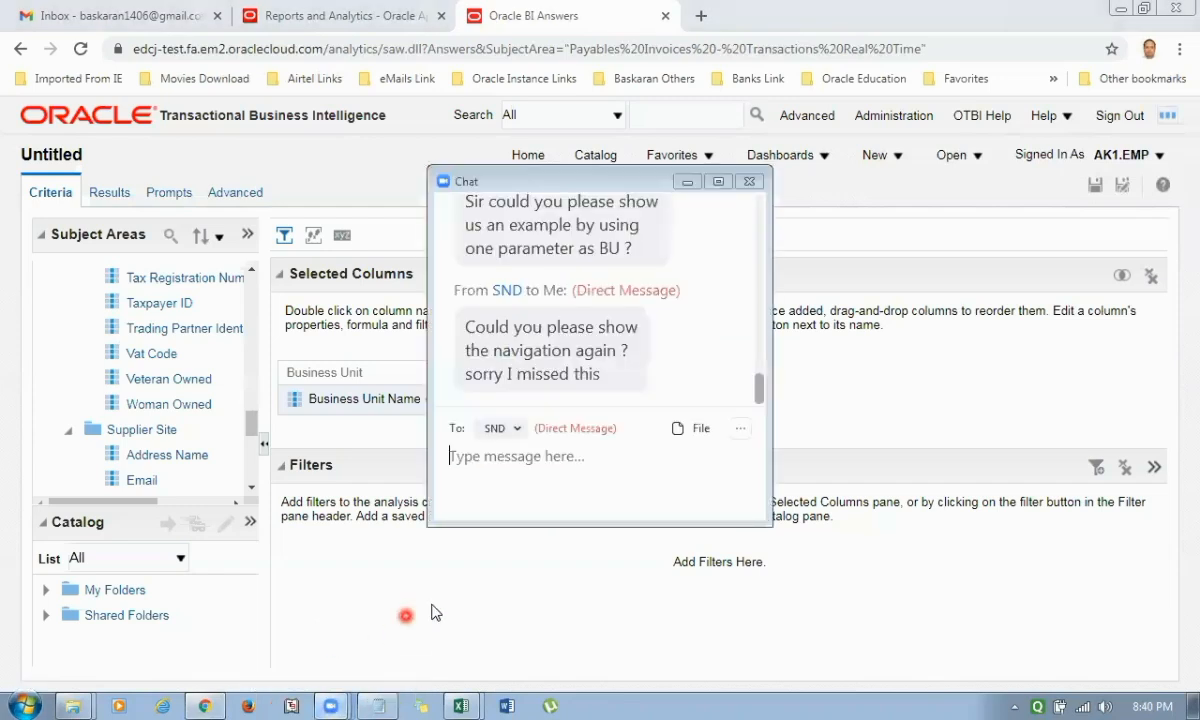
Return from the meeting chat to the analysis and add the Site column from the Supplier Site folder after Supplier.
{"action": "left_click", "coordinate": [435, 612]}
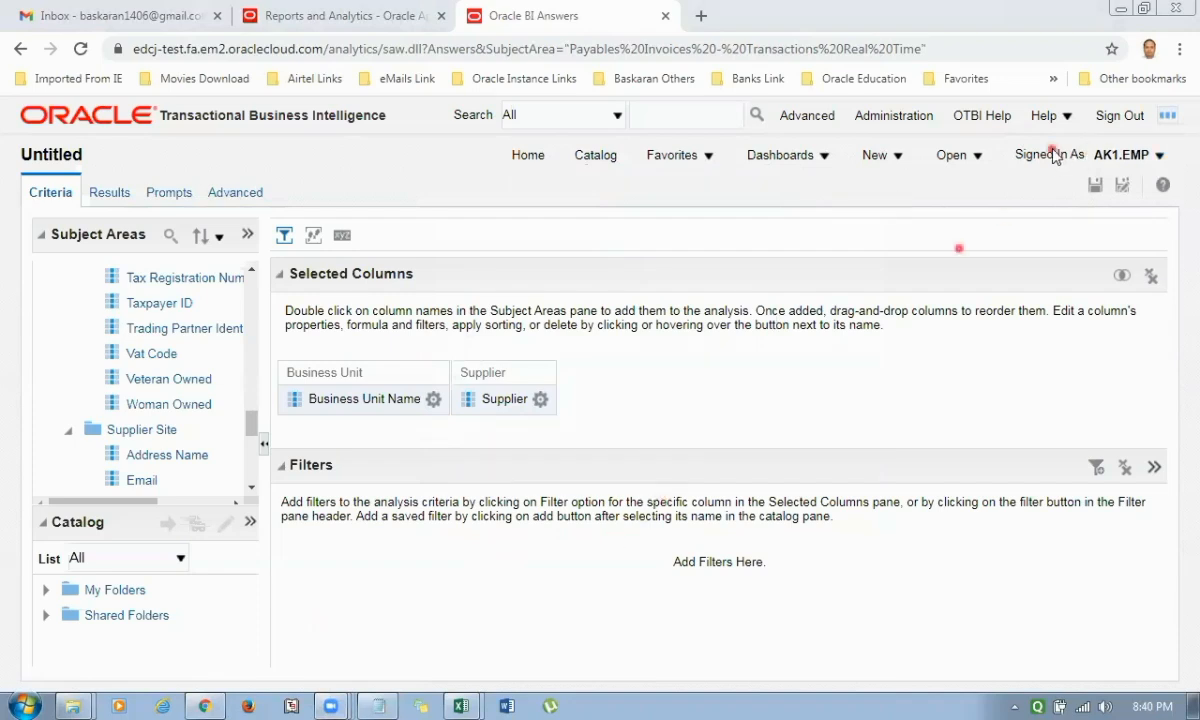
{"action": "left_click", "coordinate": [433, 400]}
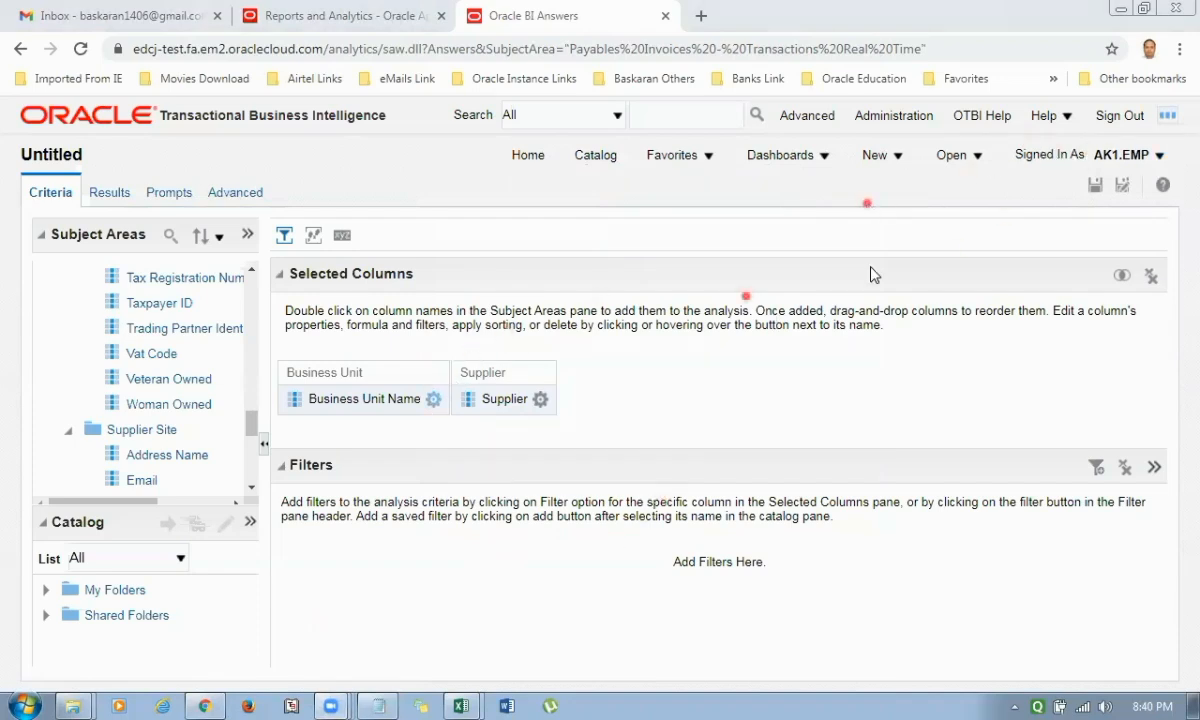
{"action": "left_click", "coordinate": [897, 158]}
{"action": "scroll", "coordinate": [214, 407], "scroll_direction": "down", "scroll_amount": 3}
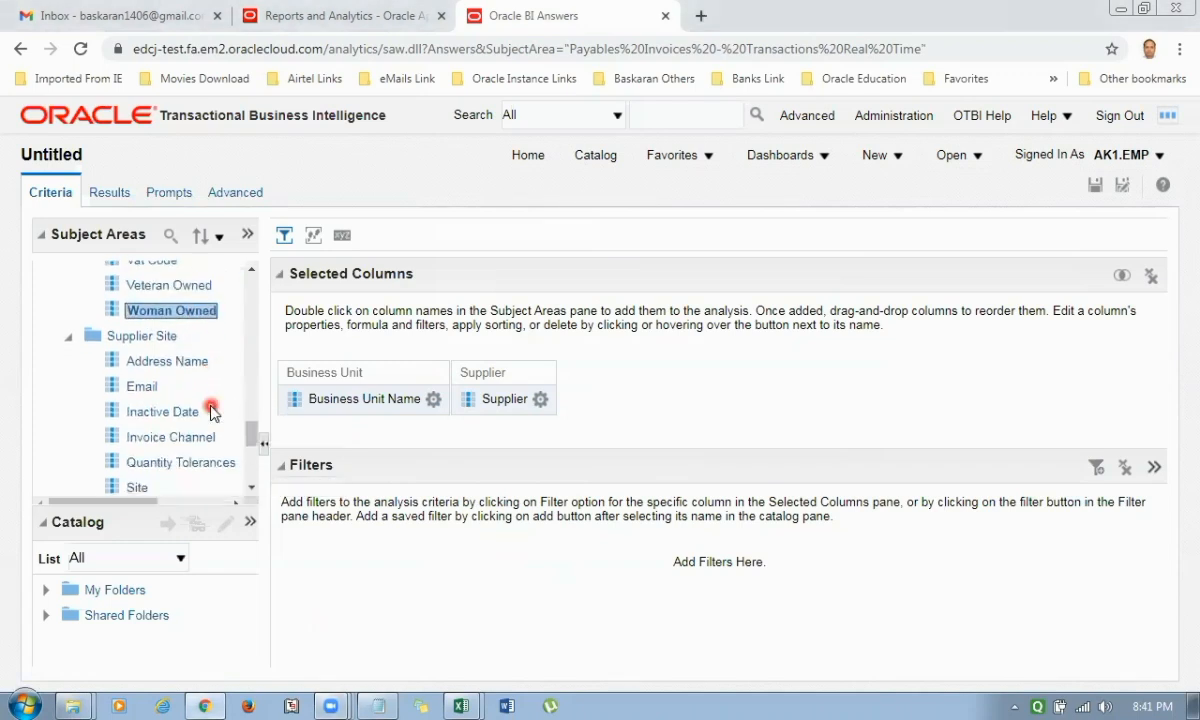
{"action": "left_click_drag", "start_coordinate": [140, 394], "coordinate": [580, 400]}
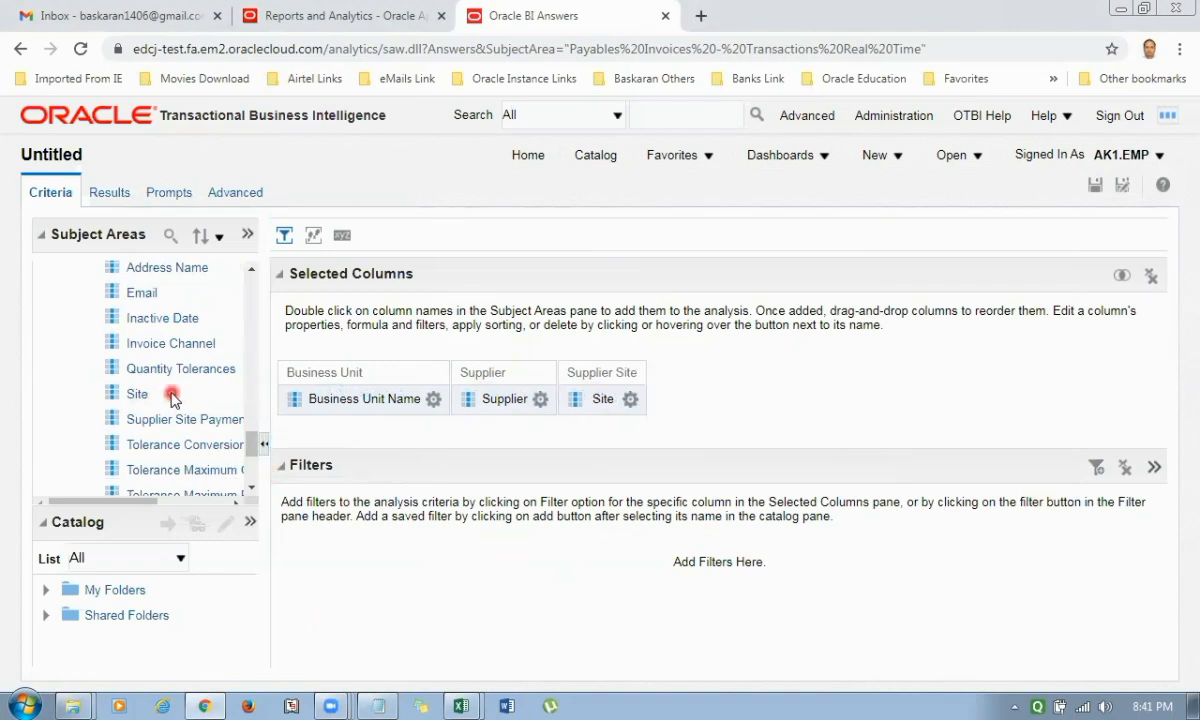
Expand the Invoice Details folder and its General Information subfolder in the subject area.
{"action": "scroll", "coordinate": [171, 391], "scroll_direction": "up", "scroll_amount": 5}
{"action": "scroll", "coordinate": [171, 397], "scroll_direction": "up", "scroll_amount": 5}
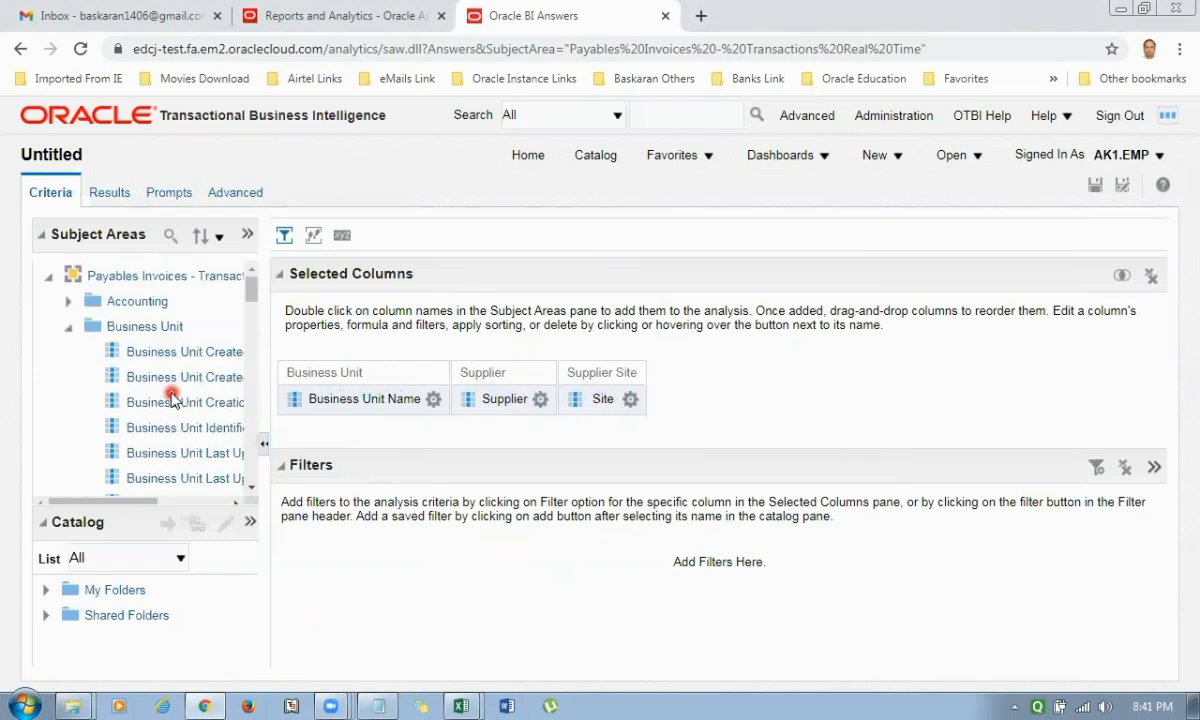
{"action": "scroll", "coordinate": [171, 397], "scroll_direction": "down", "scroll_amount": 10}
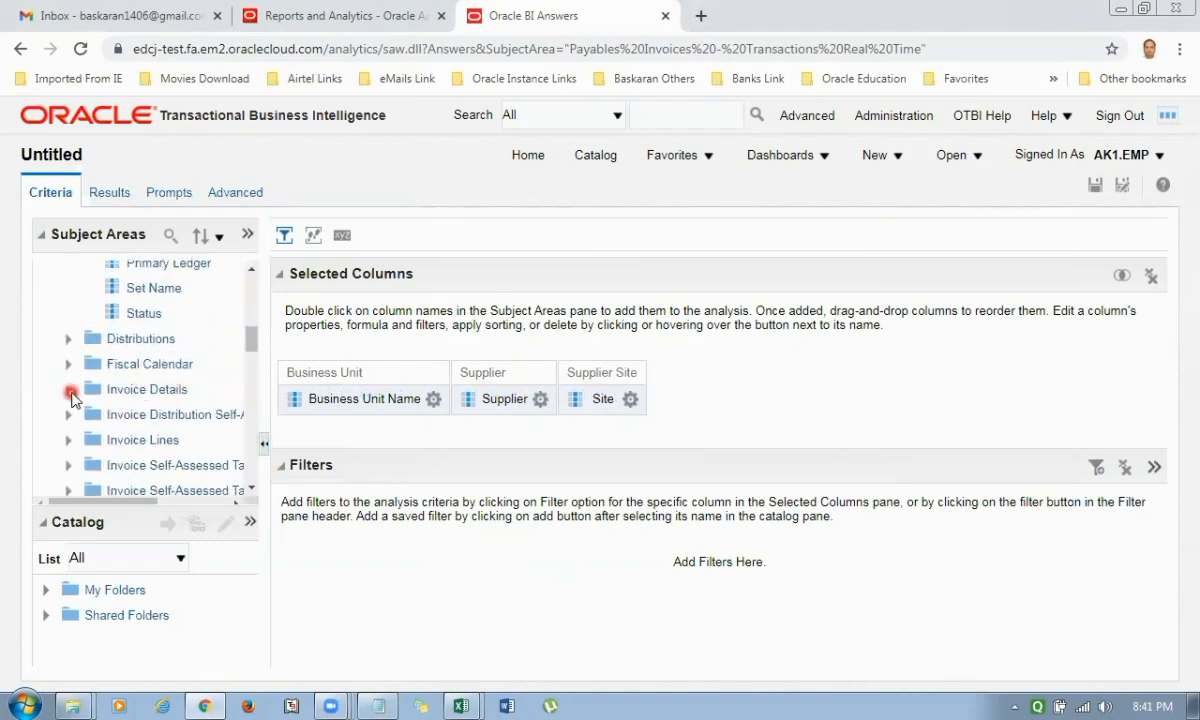
{"action": "left_click", "coordinate": [68, 390]}
{"action": "scroll", "coordinate": [171, 400], "scroll_direction": "down", "scroll_amount": 4}
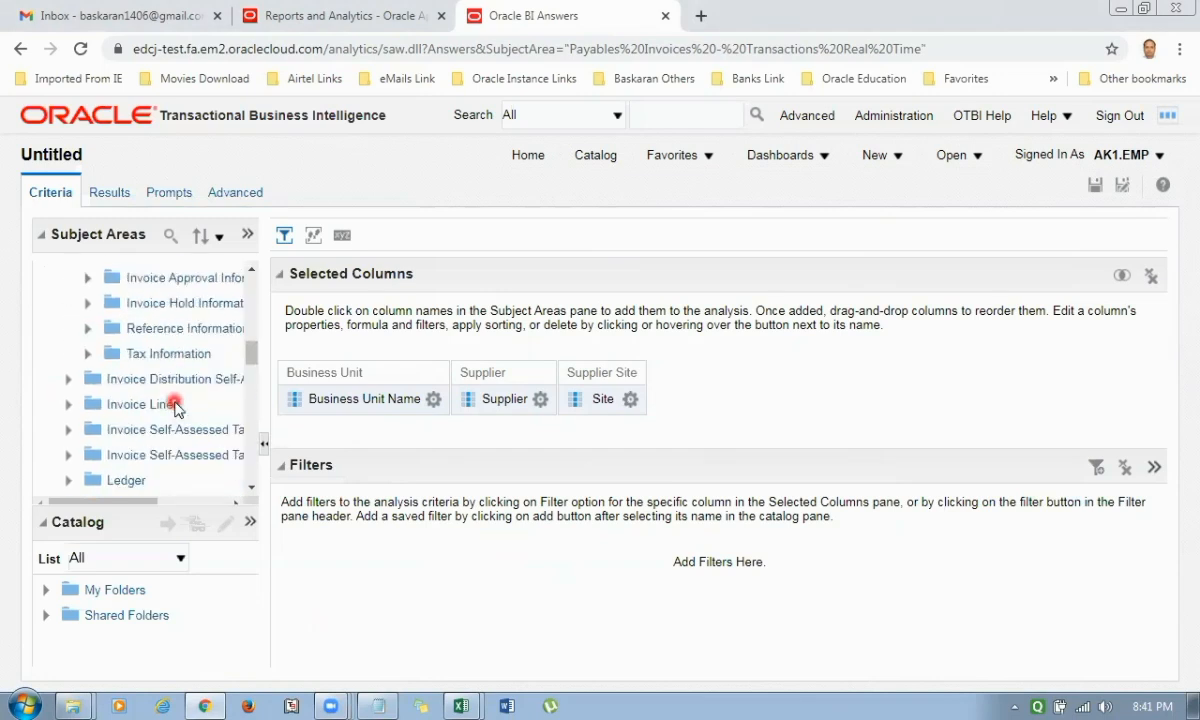
{"action": "scroll", "coordinate": [120, 408], "scroll_direction": "up", "scroll_amount": 4}
{"action": "left_click", "coordinate": [88, 414]}
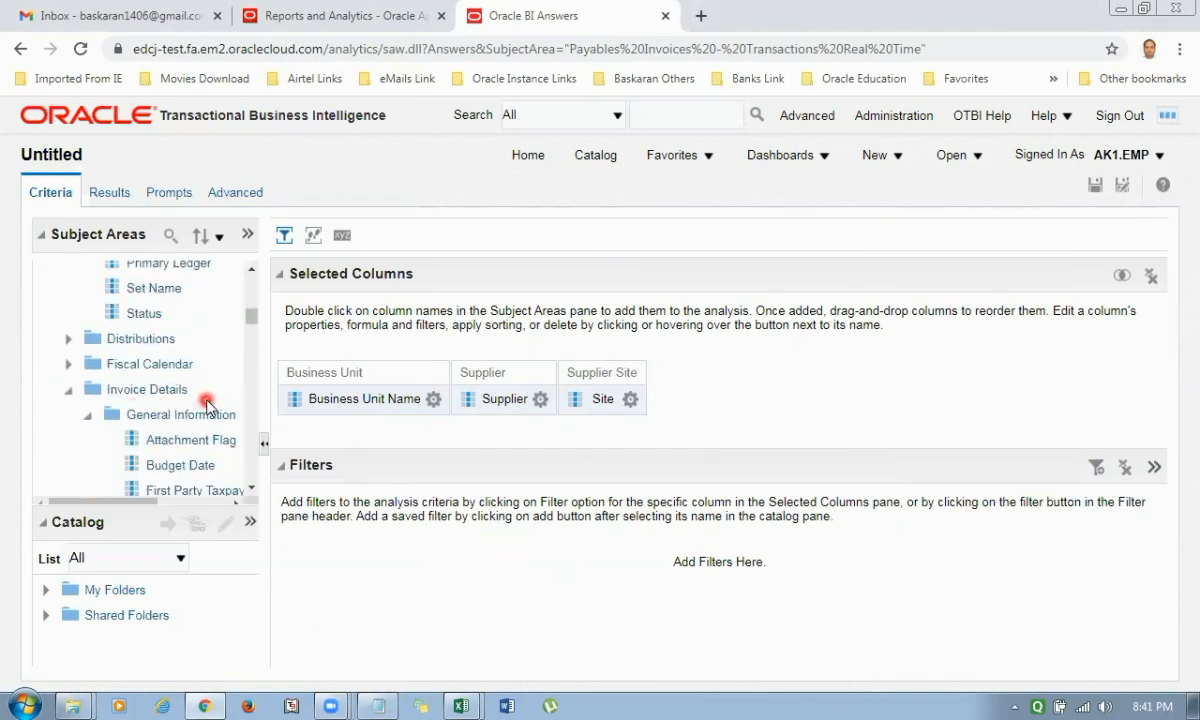
Add the Invoice Date column from the General Information folder to the analysis, directly after Business Unit Name.
{"action": "scroll", "coordinate": [207, 403], "scroll_direction": "down", "scroll_amount": 3}
{"action": "scroll", "coordinate": [207, 403], "scroll_direction": "down", "scroll_amount": 5}
{"action": "scroll", "coordinate": [200, 420], "scroll_direction": "up", "scroll_amount": 3}
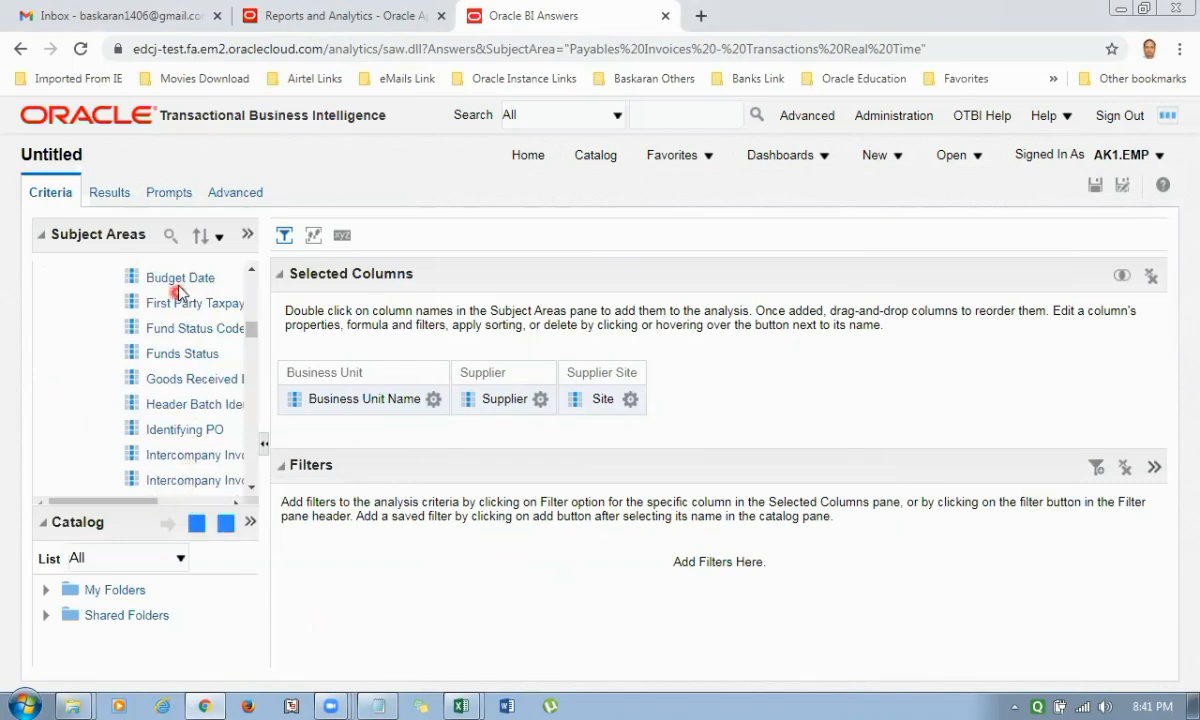
{"action": "left_click", "coordinate": [176, 352]}
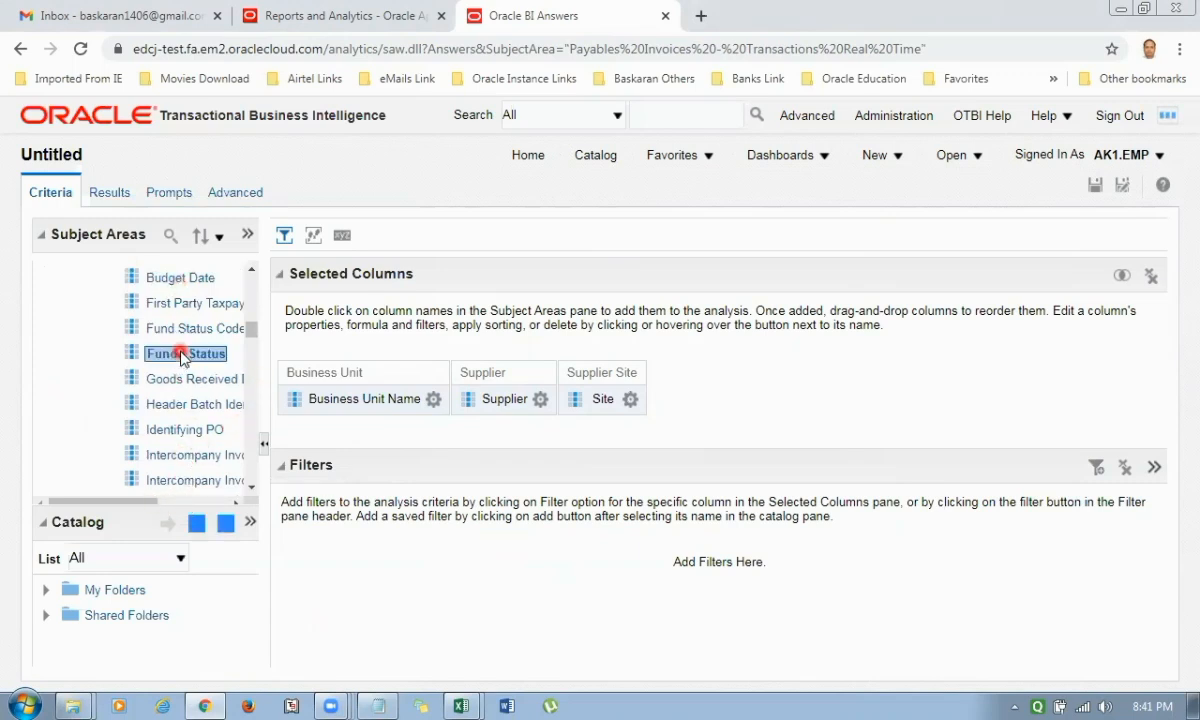
{"action": "scroll", "coordinate": [183, 390], "scroll_direction": "up", "scroll_amount": 1}
{"action": "scroll", "coordinate": [183, 390], "scroll_direction": "up", "scroll_amount": 3}
{"action": "scroll", "coordinate": [183, 390], "scroll_direction": "down", "scroll_amount": 6}
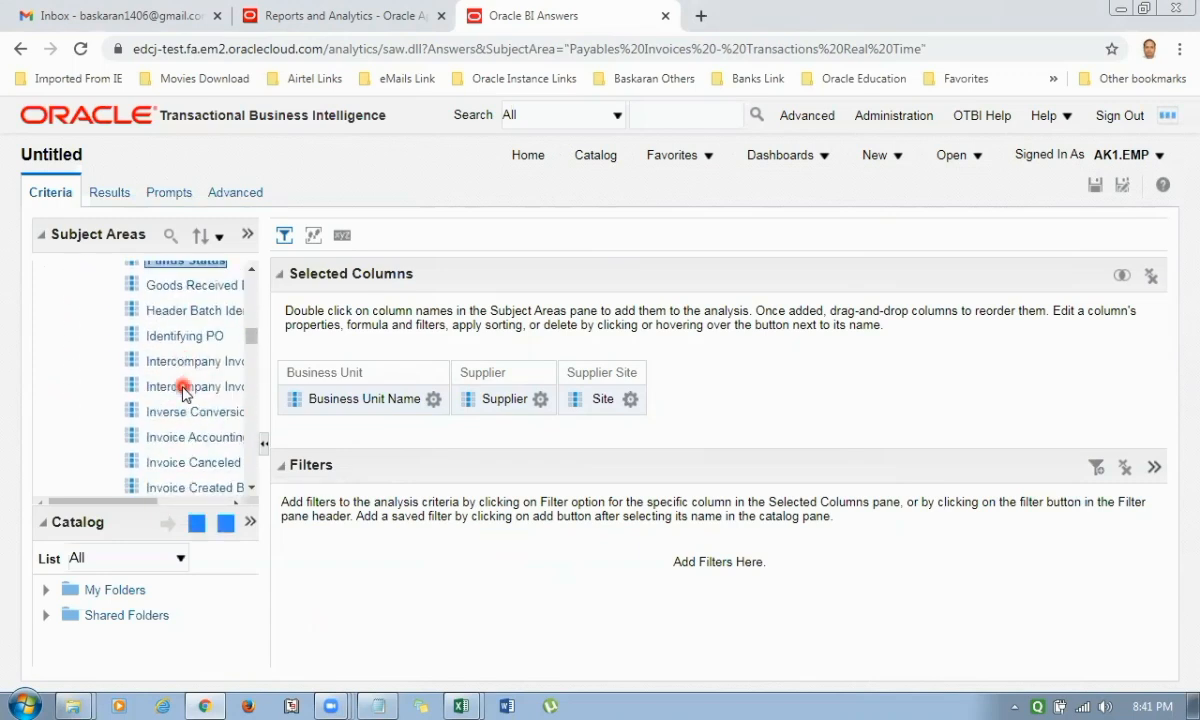
{"action": "scroll", "coordinate": [183, 390], "scroll_direction": "down", "scroll_amount": 2}
{"action": "scroll", "coordinate": [183, 390], "scroll_direction": "down", "scroll_amount": 2}
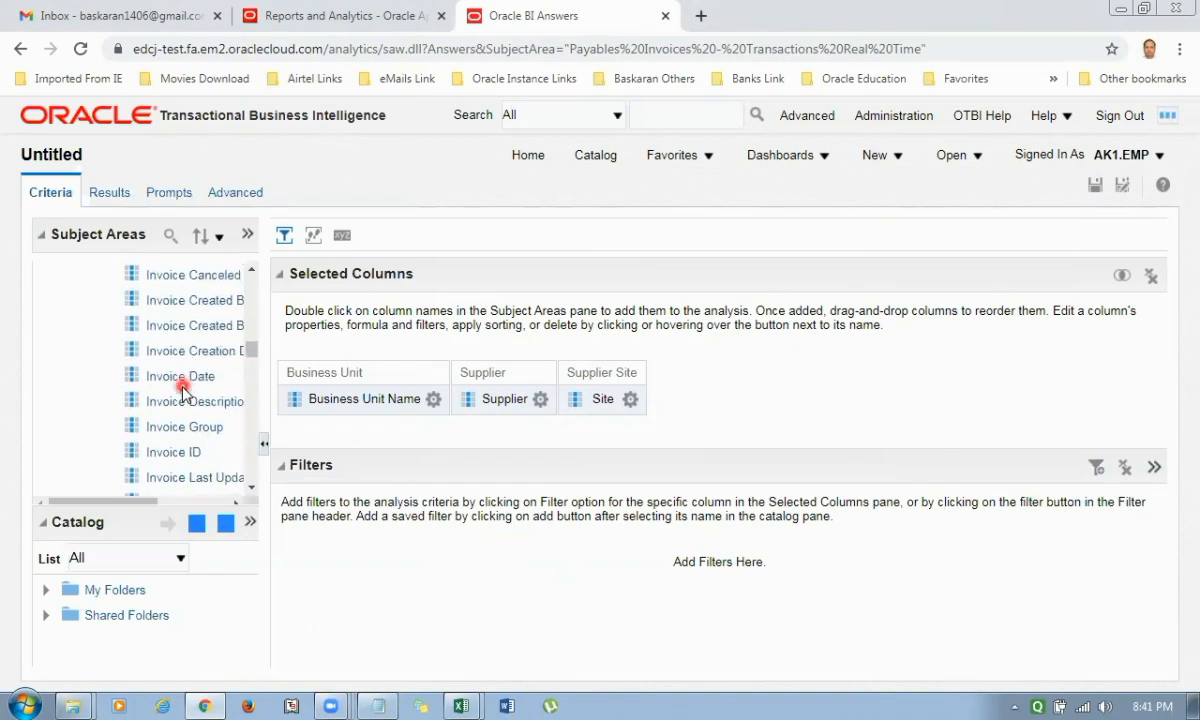
{"action": "left_click", "coordinate": [184, 381]}
{"action": "left_click", "coordinate": [435, 401]}
{"action": "double_click", "coordinate": [184, 377]}
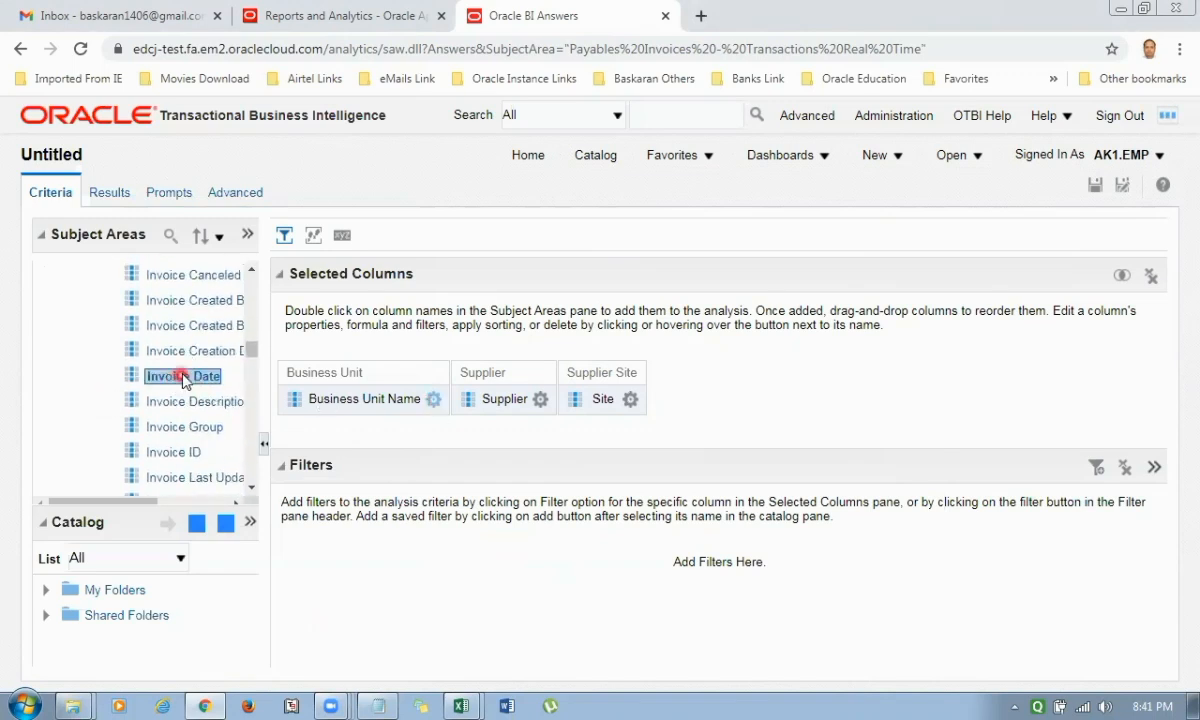
{"action": "left_click_drag", "start_coordinate": [185, 377], "coordinate": [665, 366]}
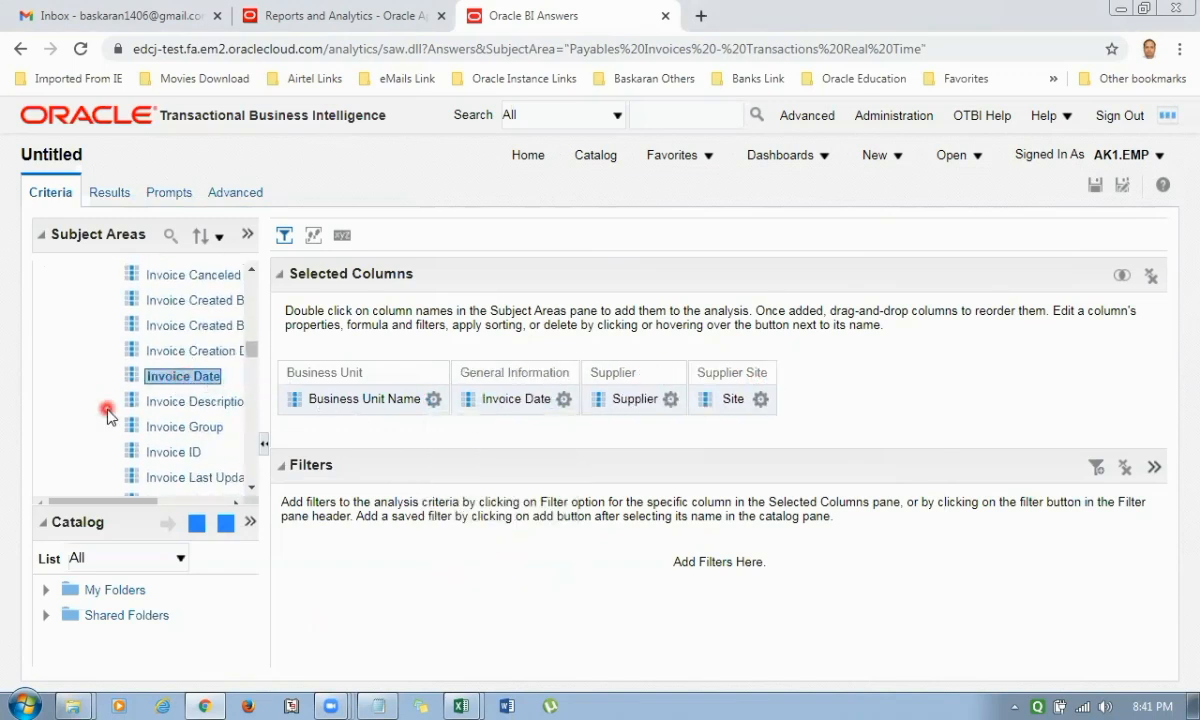
Add the Invoice Number column from the General Information folder as the last column of the analysis.
{"action": "scroll", "coordinate": [193, 420], "scroll_direction": "down", "scroll_amount": 3}
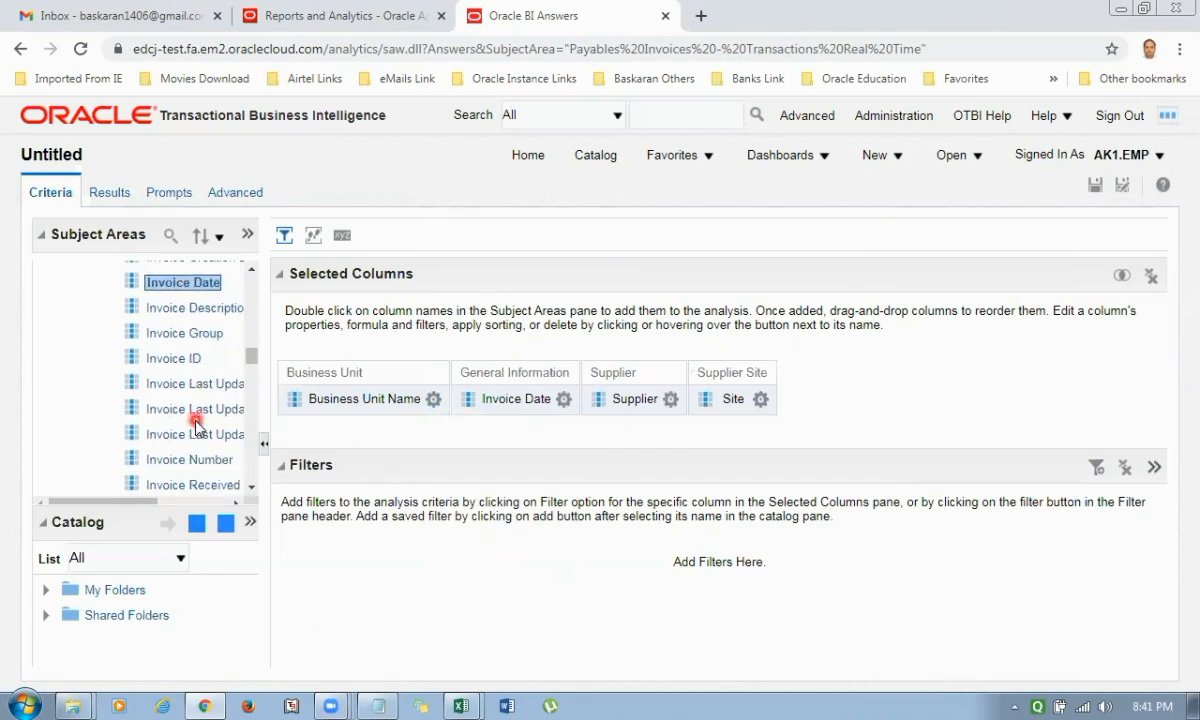
{"action": "scroll", "coordinate": [196, 426], "scroll_direction": "down", "scroll_amount": 1}
{"action": "left_click_drag", "start_coordinate": [190, 366], "coordinate": [798, 400]}
Collapse the General Information folder and add the Invoice Amount column from the Invoice Amounts folder directly after Business Unit Name.
{"action": "scroll", "coordinate": [147, 385], "scroll_direction": "up", "scroll_amount": 7}
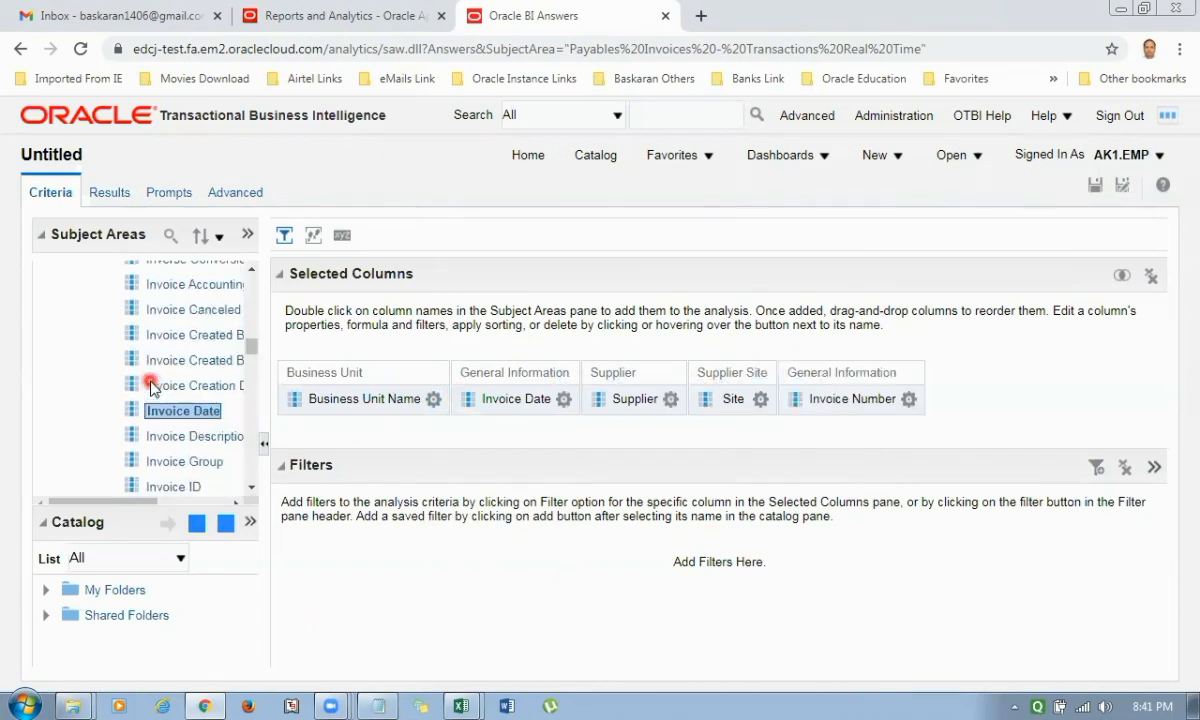
{"action": "scroll", "coordinate": [150, 386], "scroll_direction": "up", "scroll_amount": 3}
{"action": "left_click", "coordinate": [82, 320]}
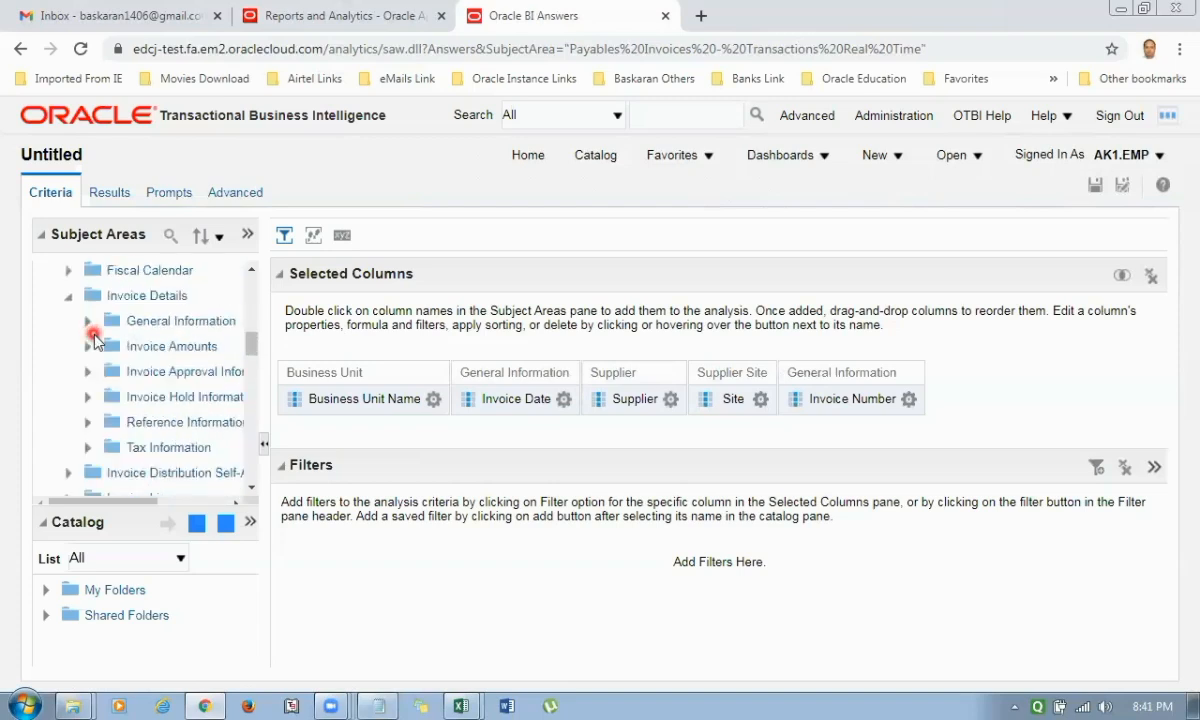
{"action": "left_click", "coordinate": [177, 346]}
{"action": "left_click", "coordinate": [87, 346]}
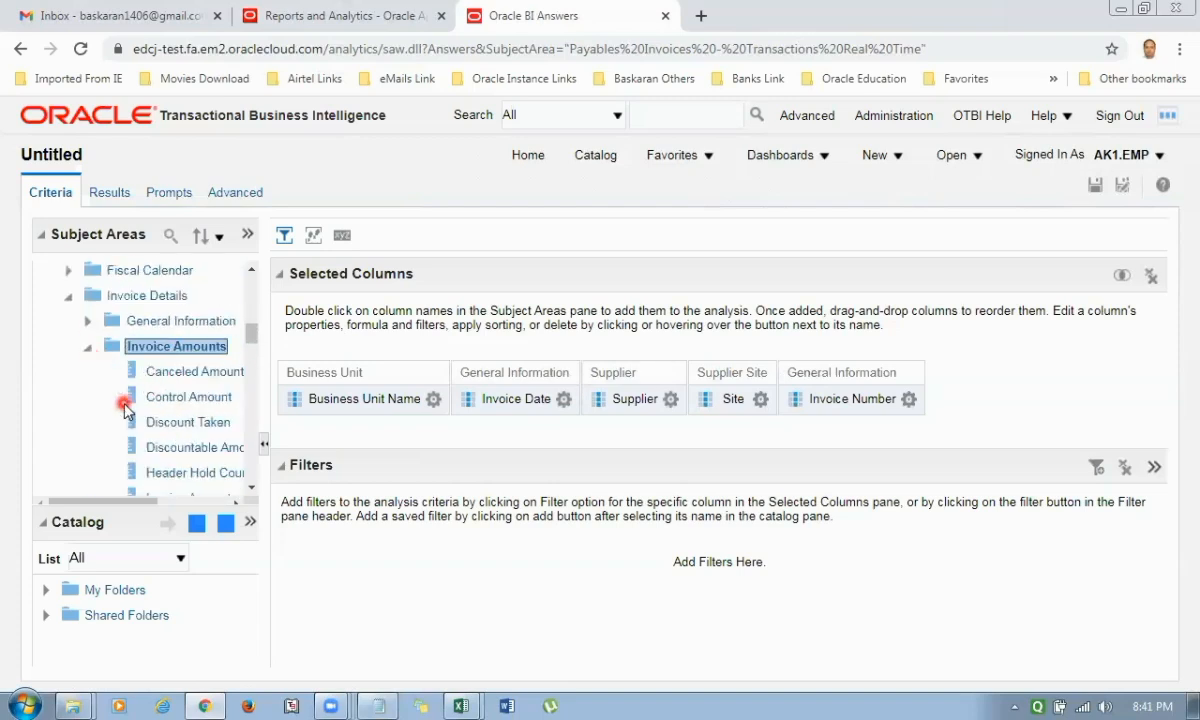
{"action": "scroll", "coordinate": [185, 395], "scroll_direction": "down", "scroll_amount": 4}
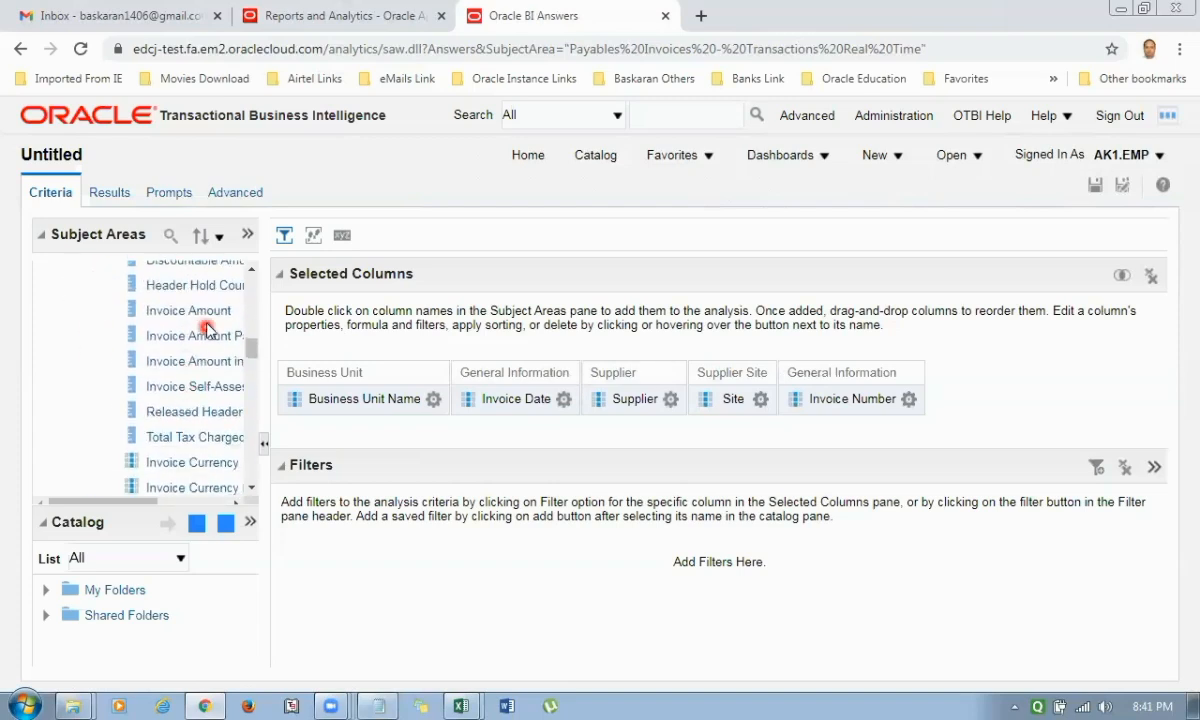
{"action": "left_click_drag", "start_coordinate": [203, 316], "coordinate": [736, 388]}
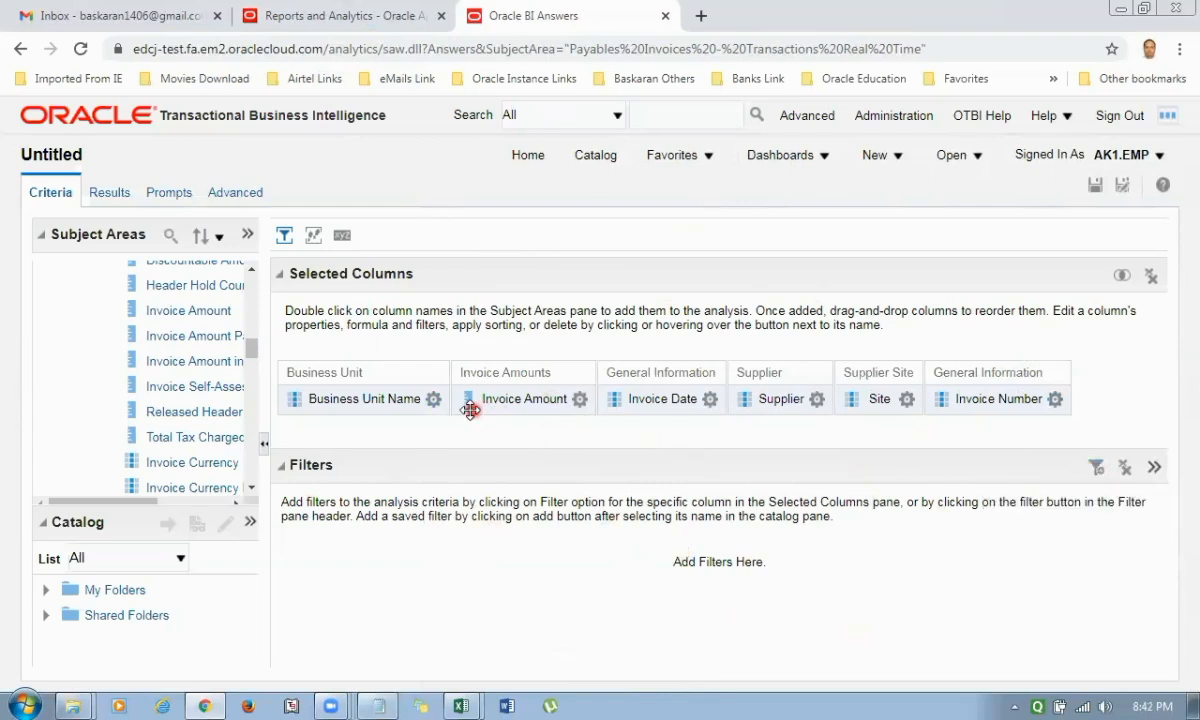
Move the Supplier and Site columns so they directly follow Business Unit Name, Supplier first.
{"action": "left_click", "coordinate": [908, 400]}
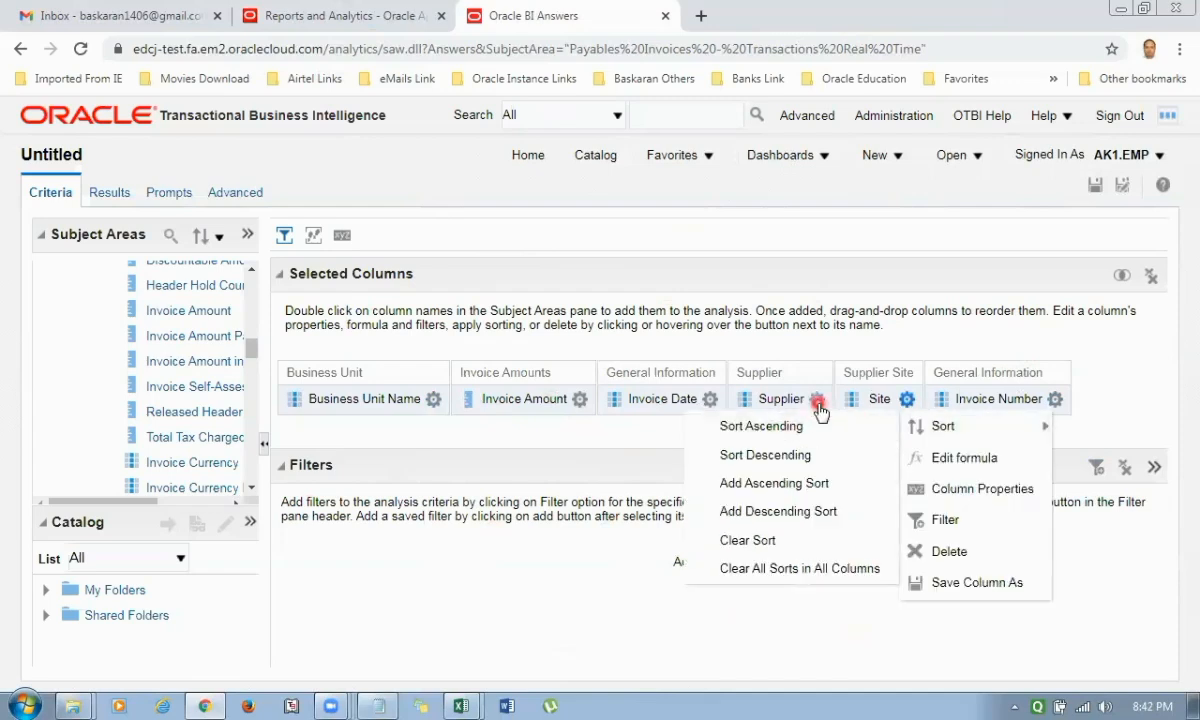
{"action": "mouse_move", "coordinate": [818, 403]}
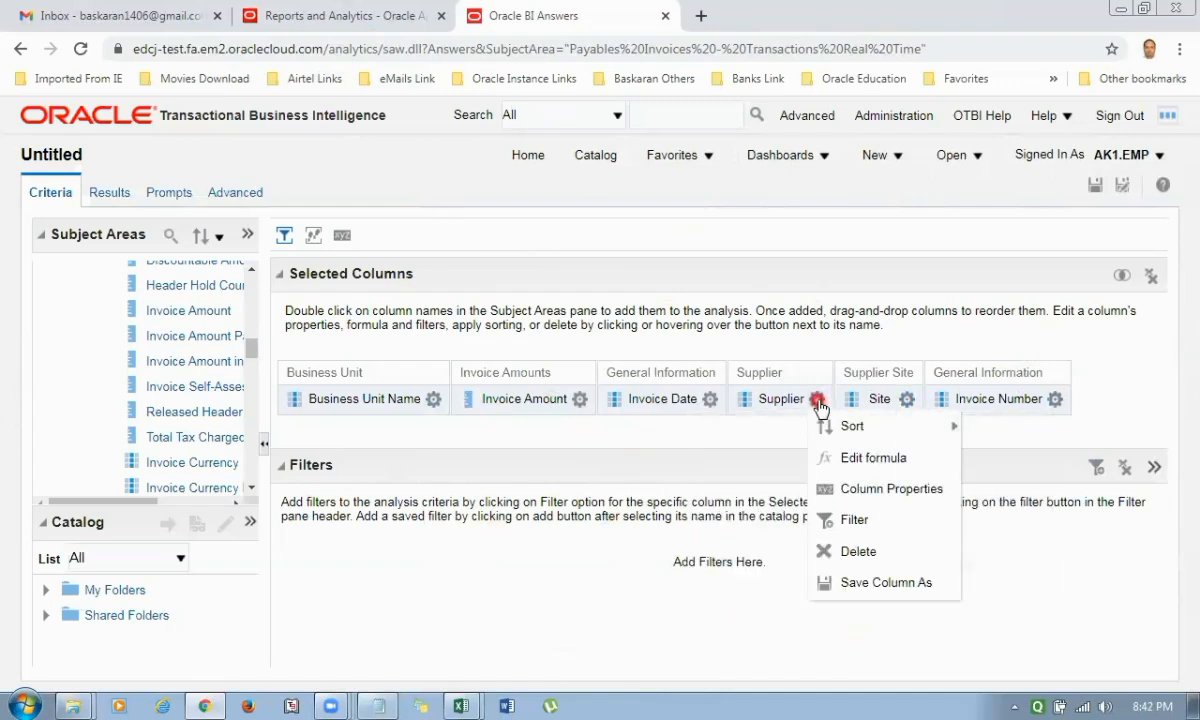
{"action": "left_click_drag", "start_coordinate": [818, 403], "coordinate": [464, 380]}
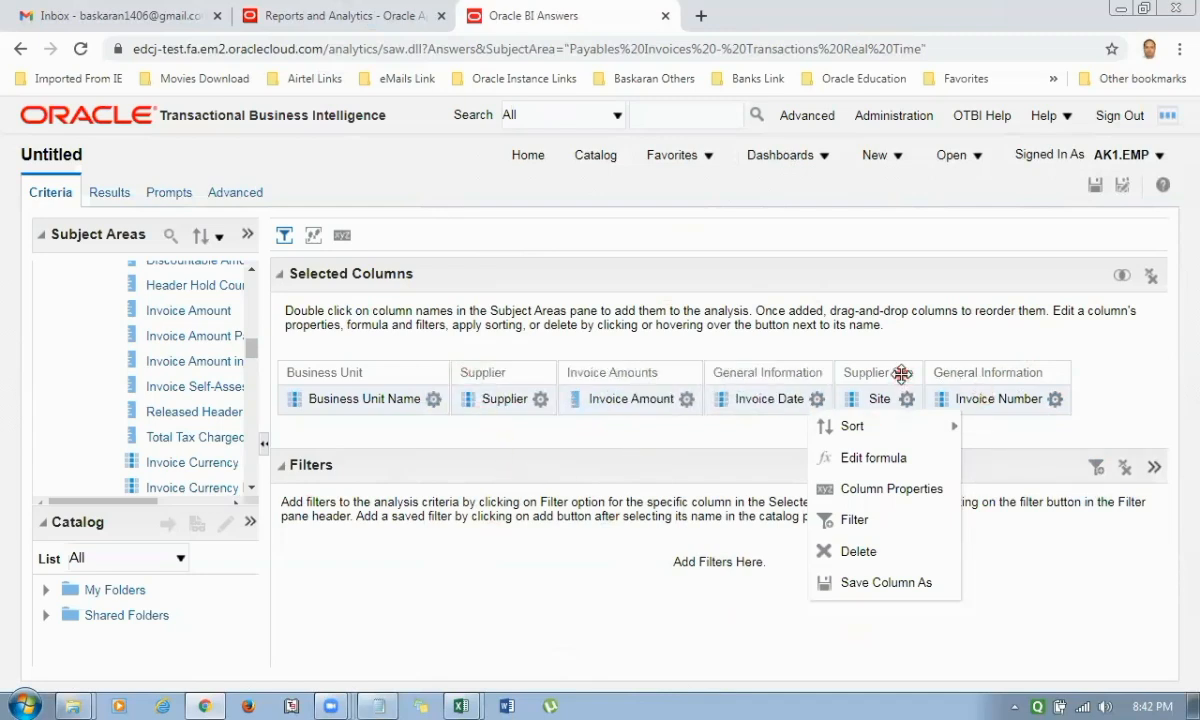
{"action": "left_click_drag", "start_coordinate": [901, 374], "coordinate": [556, 374]}
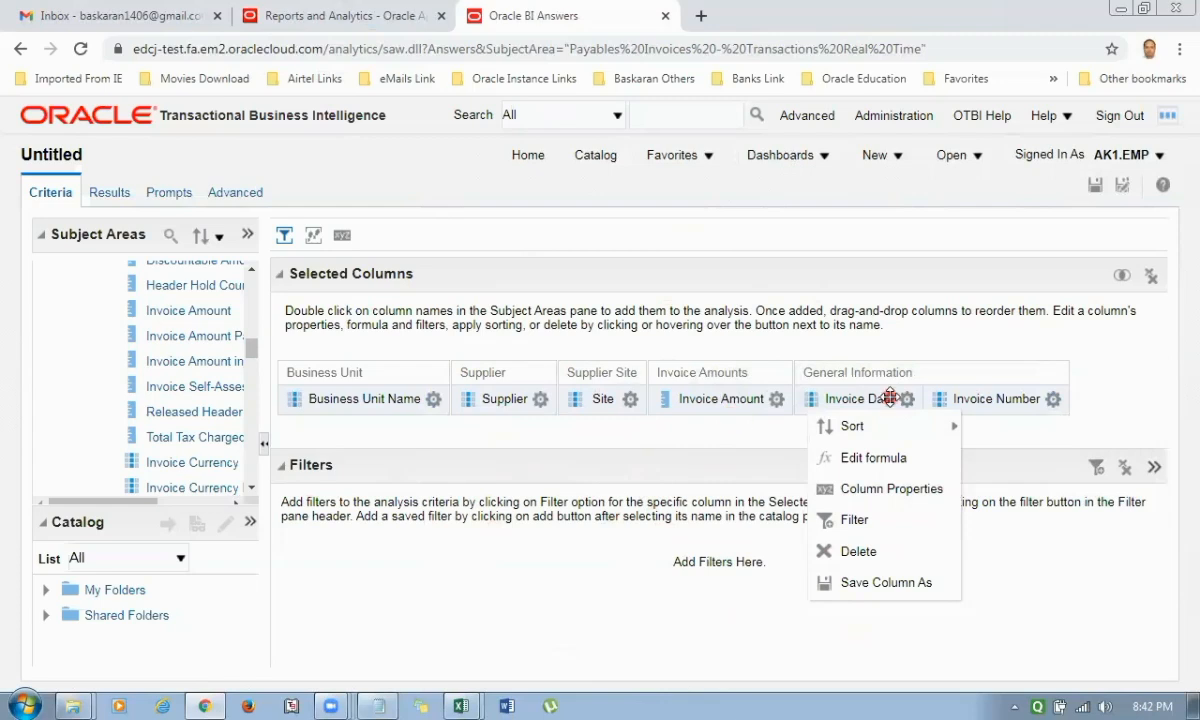
Reorder the columns after Site as Invoice Date, Invoice Number and Invoice Amount.
{"action": "left_click_drag", "start_coordinate": [718, 375], "coordinate": [1072, 378]}
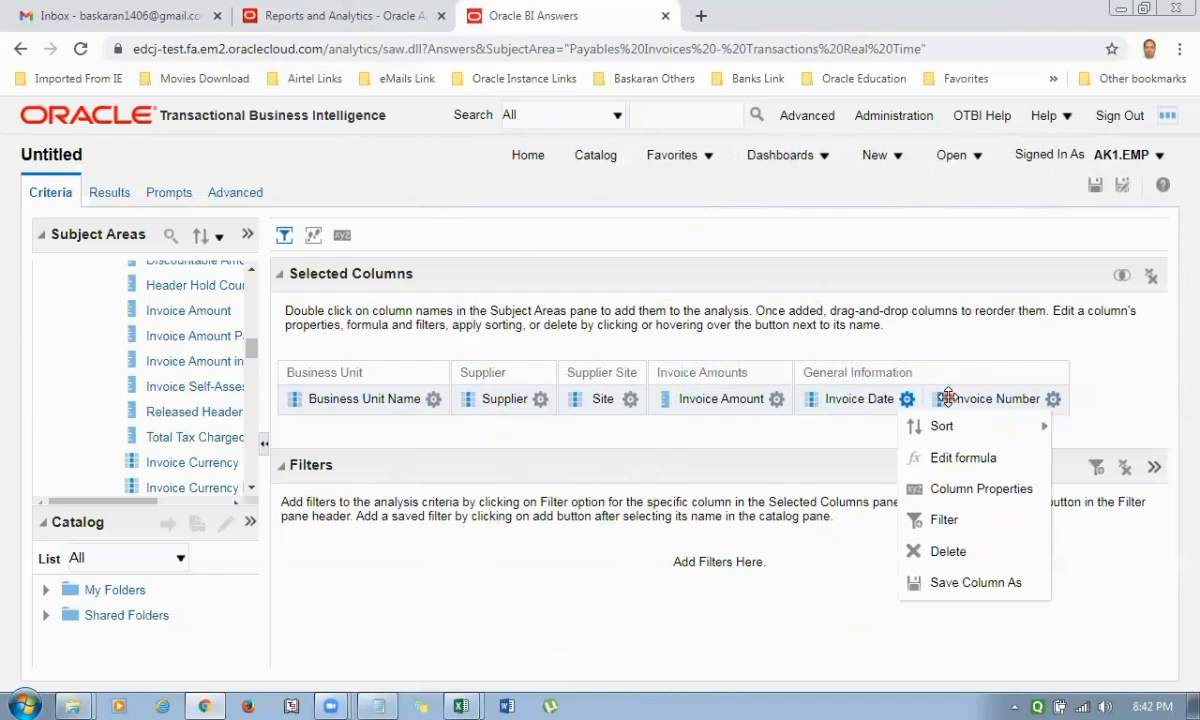
{"action": "left_click_drag", "start_coordinate": [947, 398], "coordinate": [612, 386]}
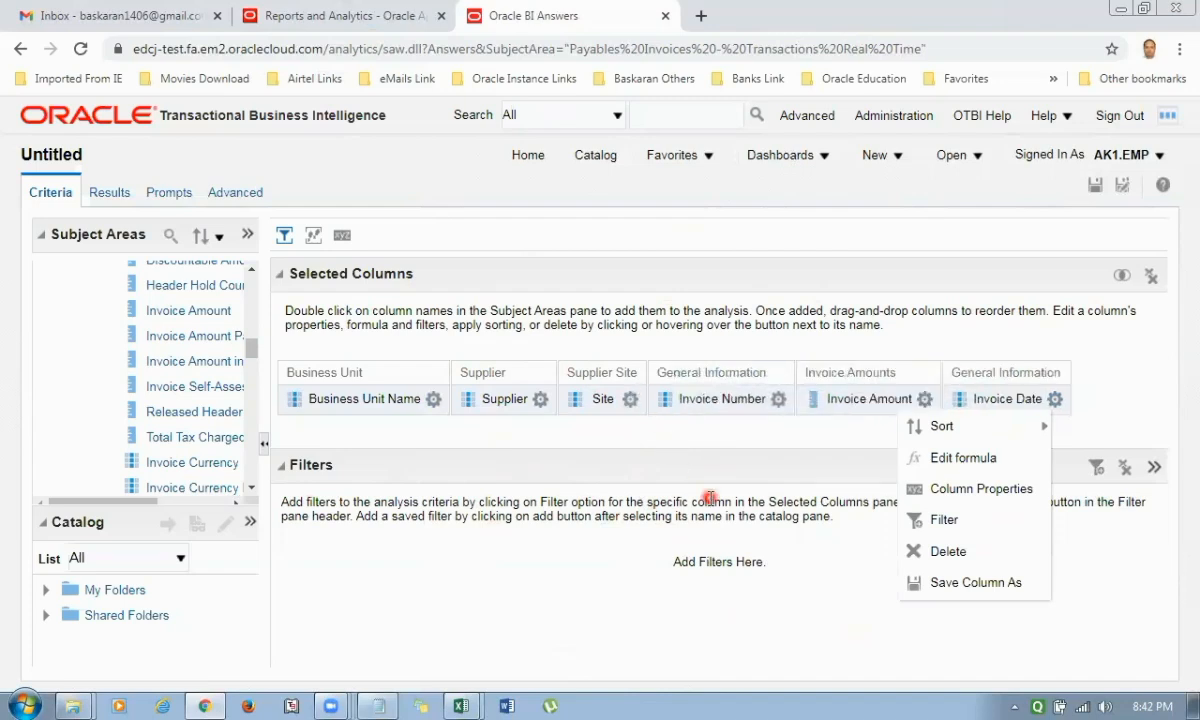
{"action": "left_click_drag", "start_coordinate": [862, 398], "coordinate": [688, 396]}
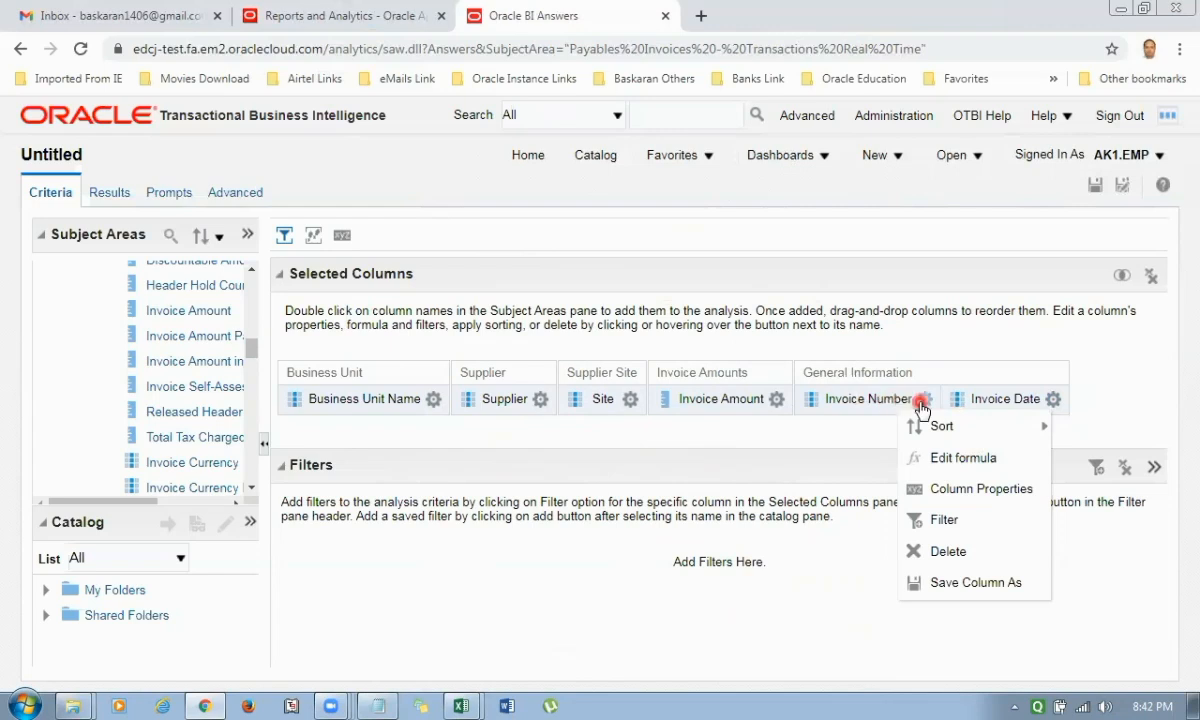
{"action": "left_click_drag", "start_coordinate": [935, 390], "coordinate": [665, 398]}
{"action": "left_click_drag", "start_coordinate": [972, 400], "coordinate": [800, 395]}
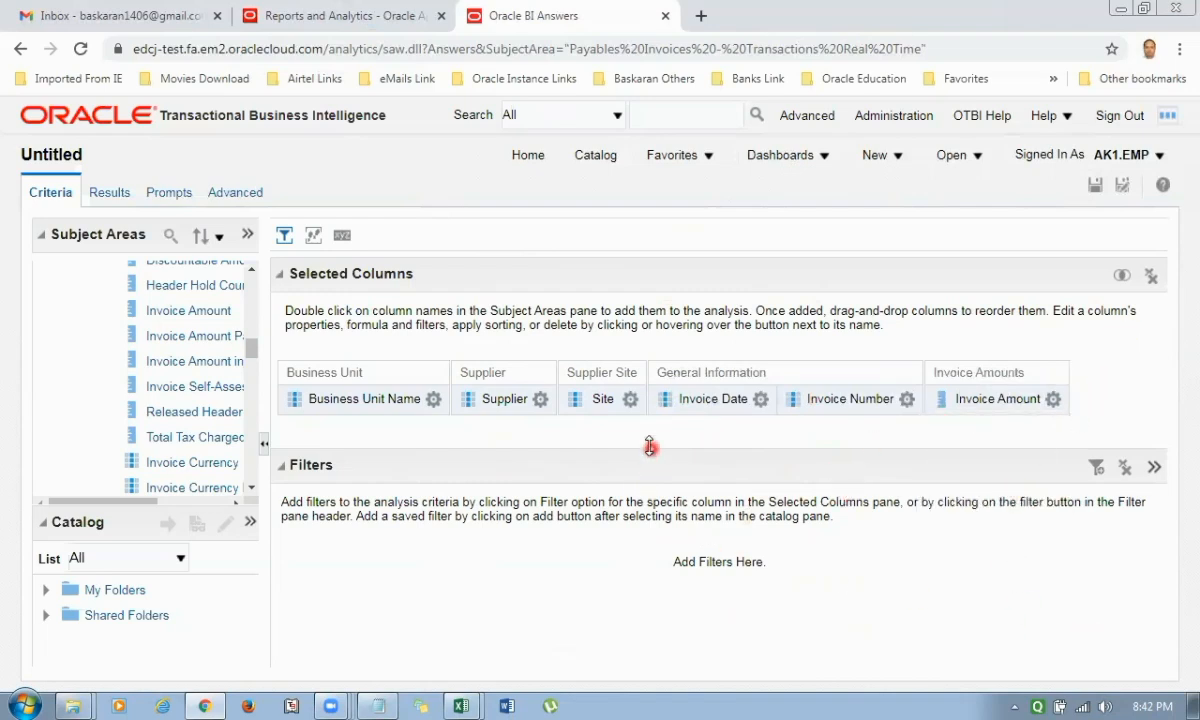
Add a filter on the Supplier column with the operator "is prompted".
{"action": "left_click", "coordinate": [541, 399]}
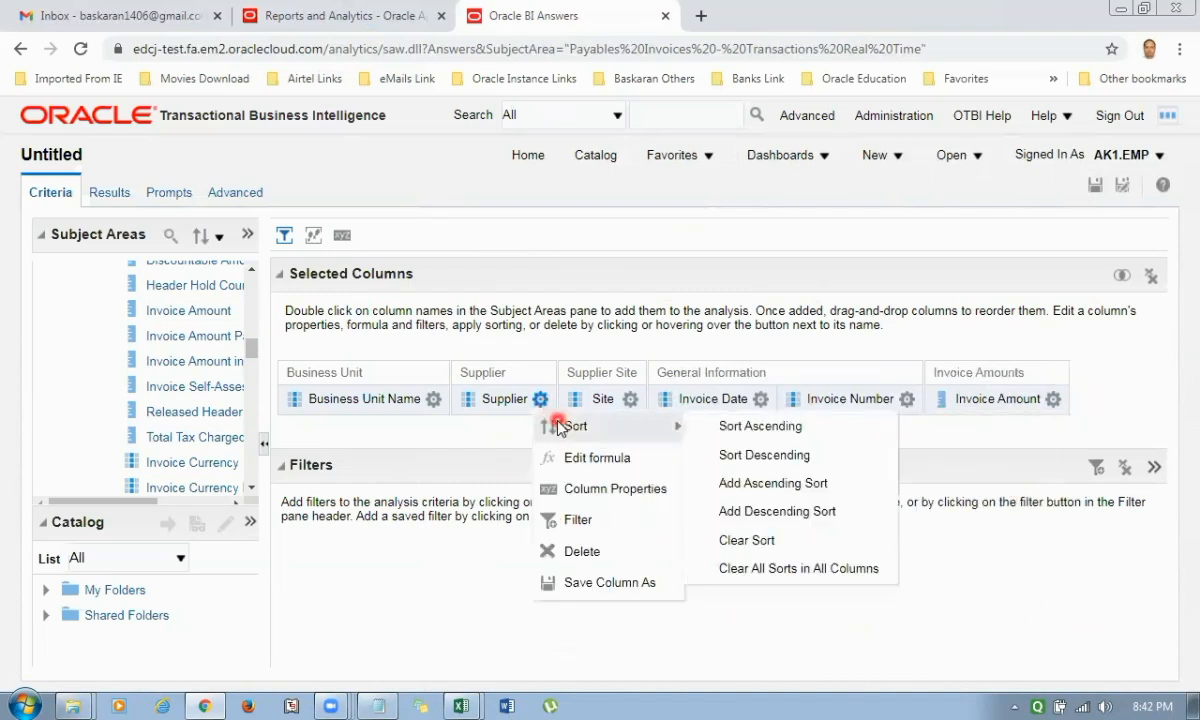
{"action": "left_click", "coordinate": [580, 521]}
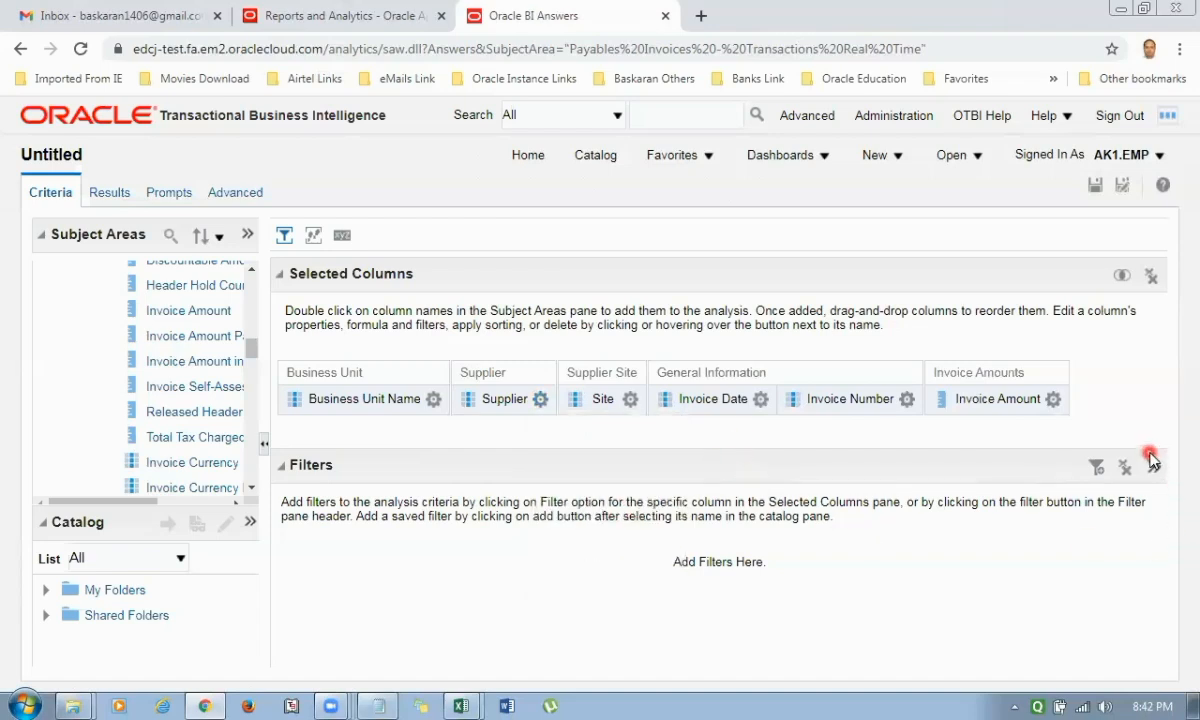
{"action": "left_click", "coordinate": [1096, 467]}
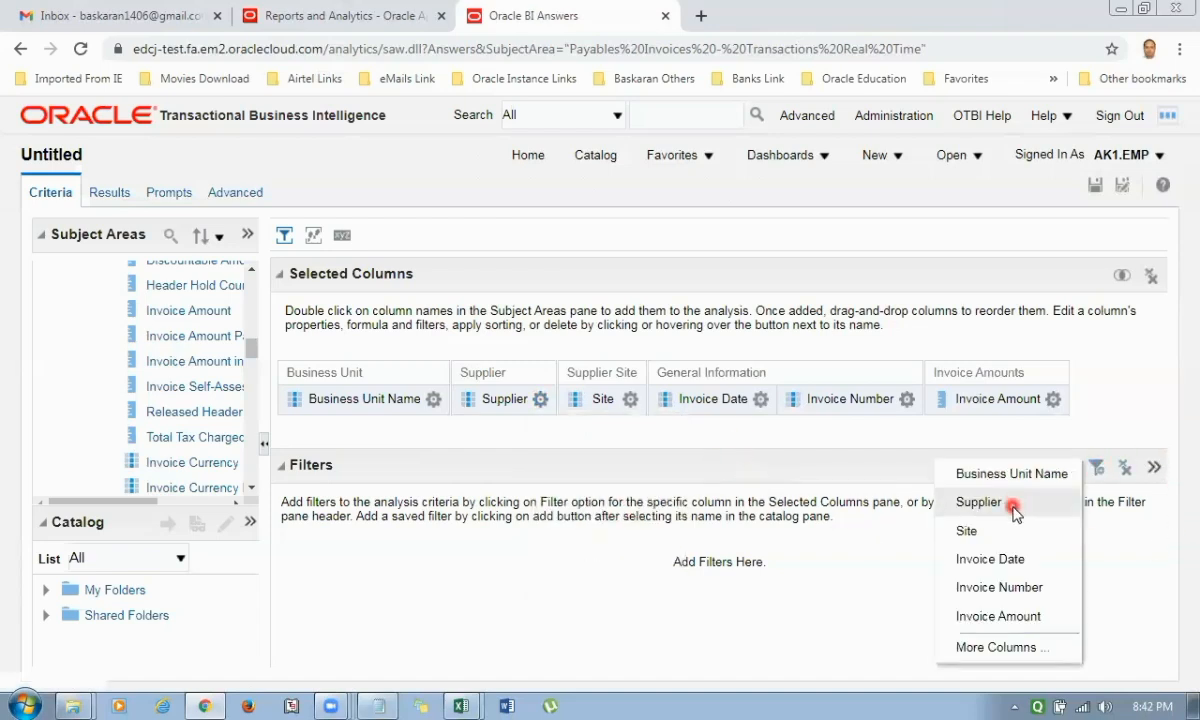
{"action": "left_click", "coordinate": [1014, 508]}
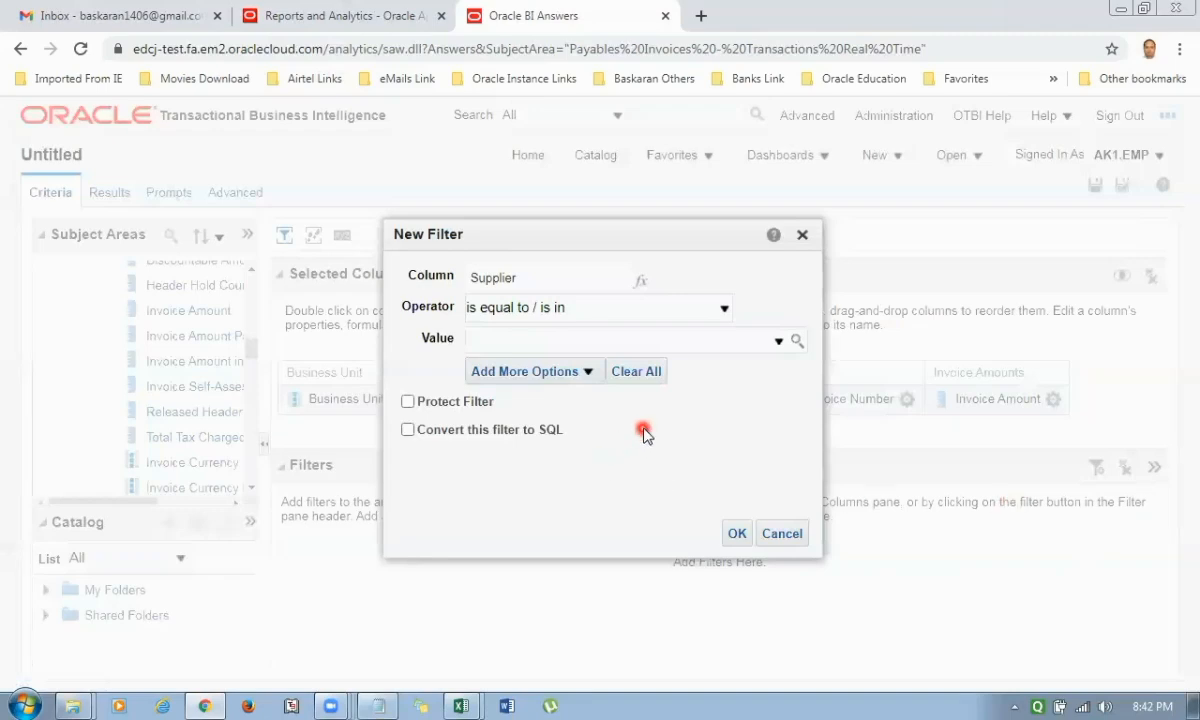
{"action": "left_click", "coordinate": [724, 314]}
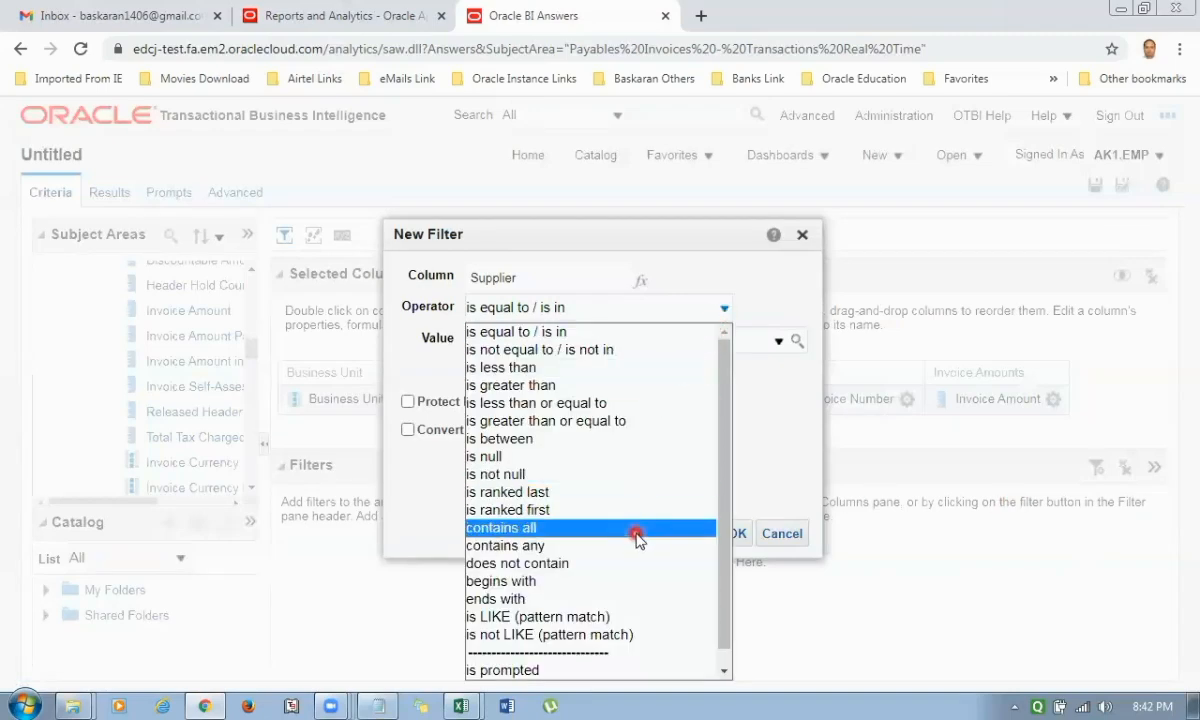
{"action": "left_click", "coordinate": [537, 671]}
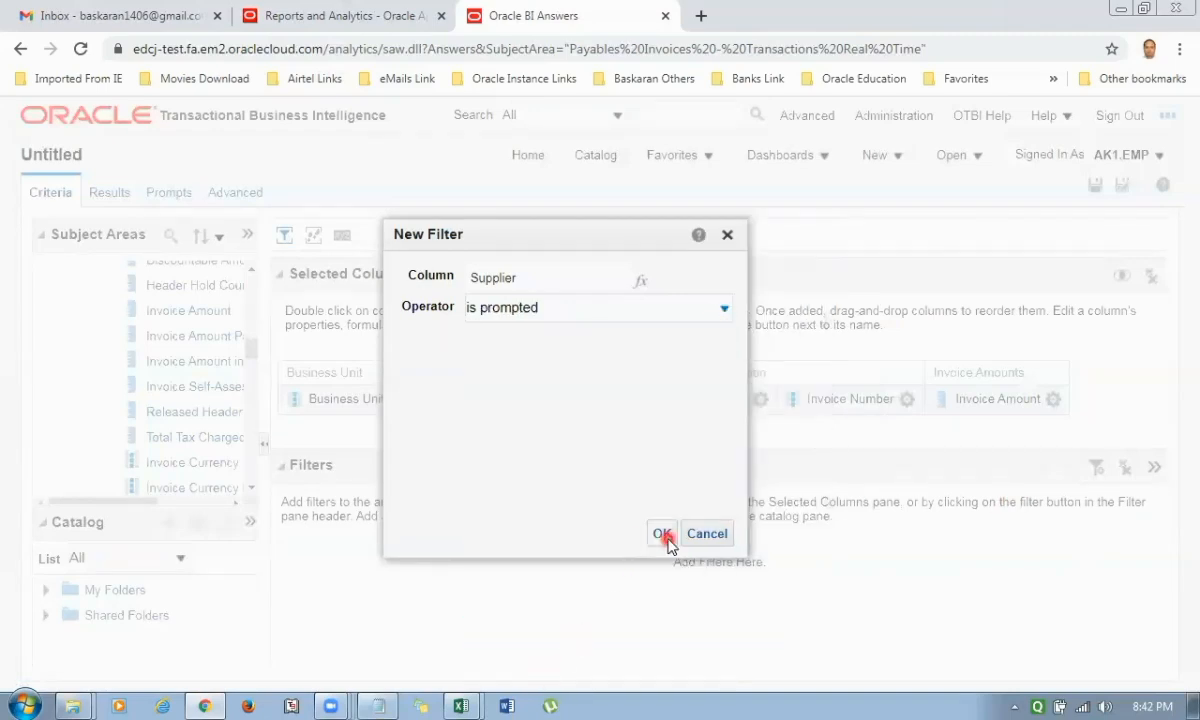
{"action": "left_click", "coordinate": [657, 533]}
Add a filter on the Site column with the operator "is prompted".
{"action": "left_click", "coordinate": [1096, 467]}
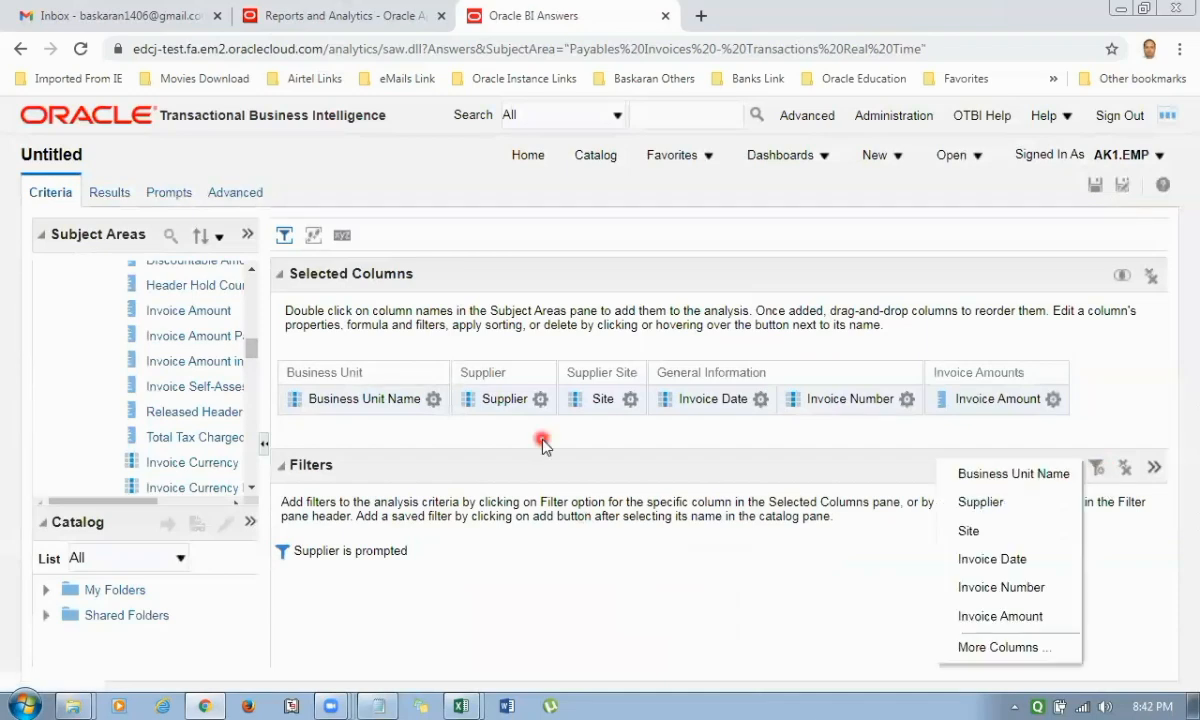
{"action": "left_click", "coordinate": [970, 531]}
{"action": "left_click", "coordinate": [680, 310]}
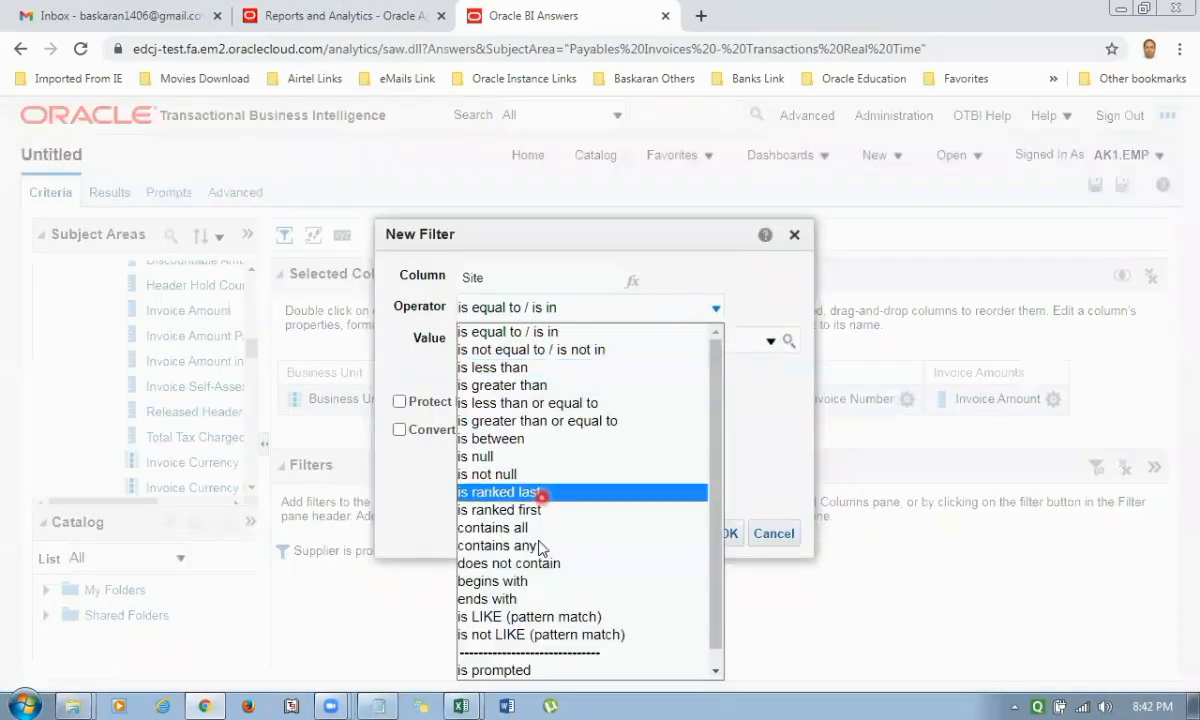
{"action": "left_click", "coordinate": [522, 671]}
{"action": "left_click", "coordinate": [653, 533]}
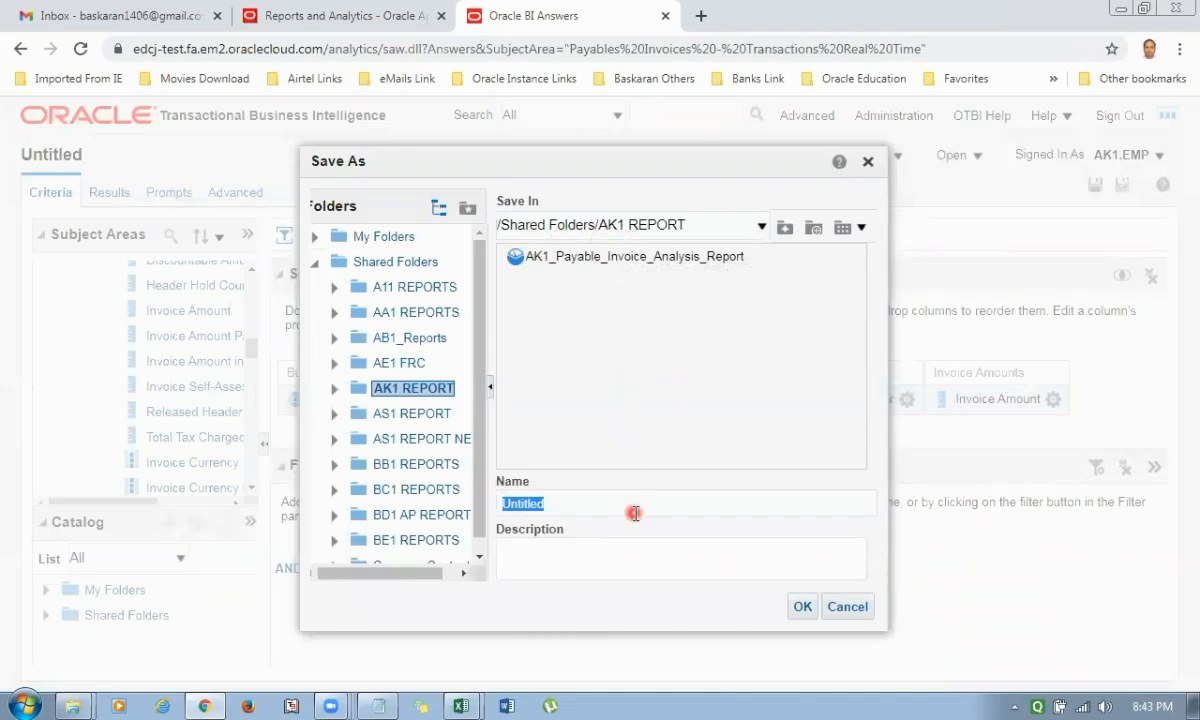
Save the analysis as AK1_Payable_OTBI_Analysis in /Shared Folders/AK1 REPORT, using the same text as its description.
{"action": "type", "text": "AK1"}
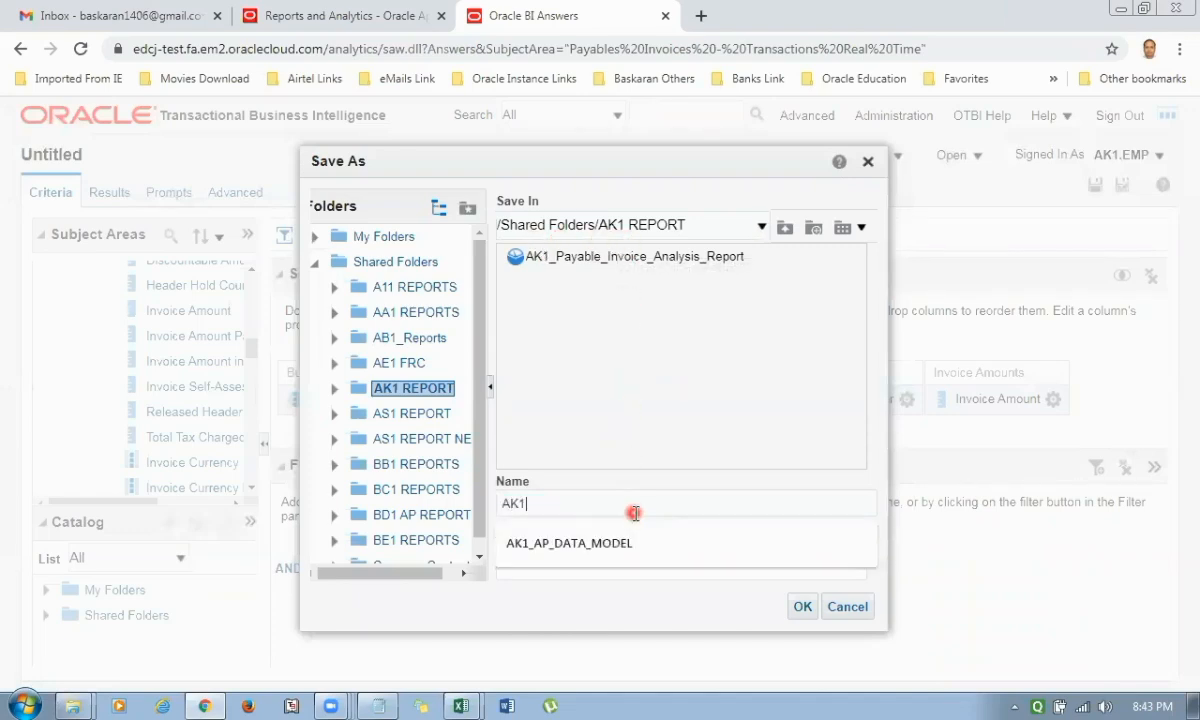
{"action": "type", "text": "_Payable_OTBI_Analysis"}
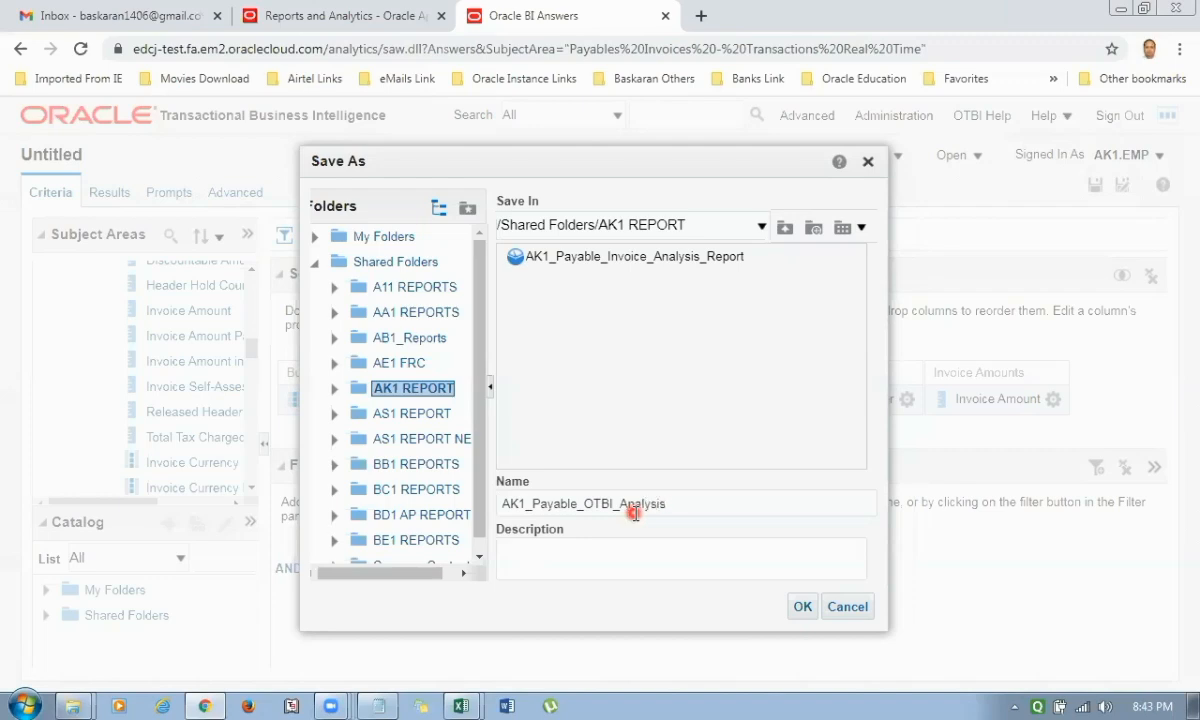
{"action": "double_click", "coordinate": [634, 513]}
{"action": "key", "text": "ctrl+c"}
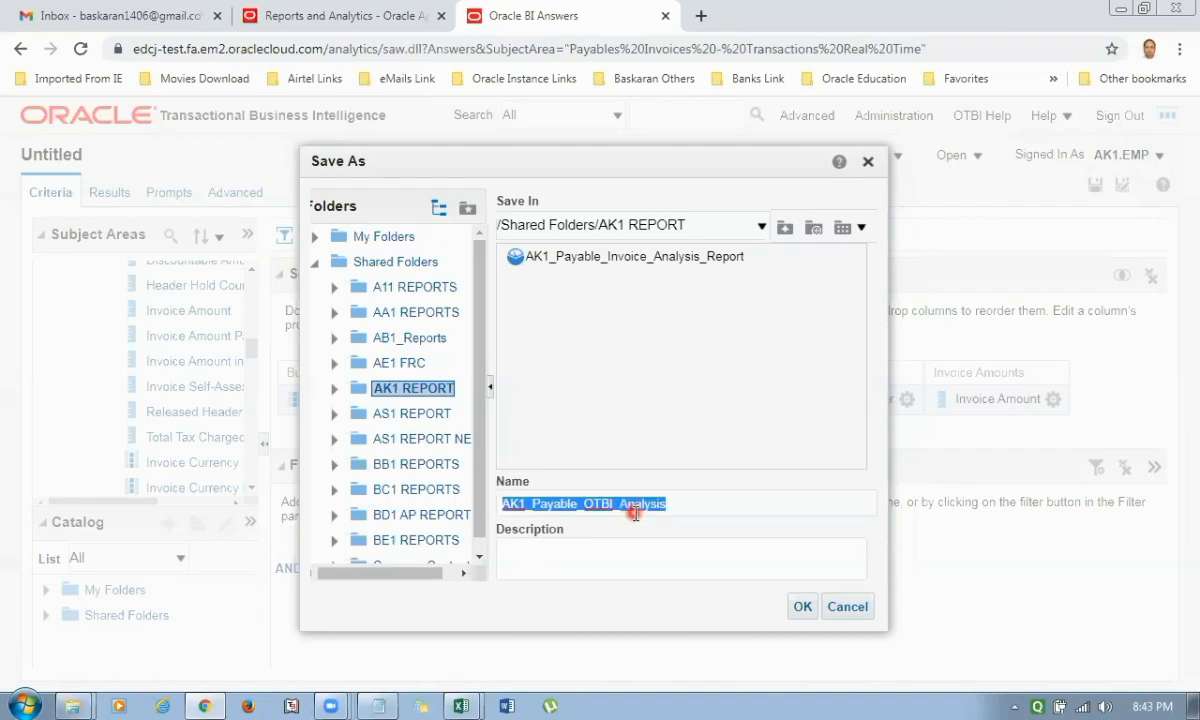
{"action": "left_click", "coordinate": [589, 564]}
{"action": "key", "text": "ctrl+v"}
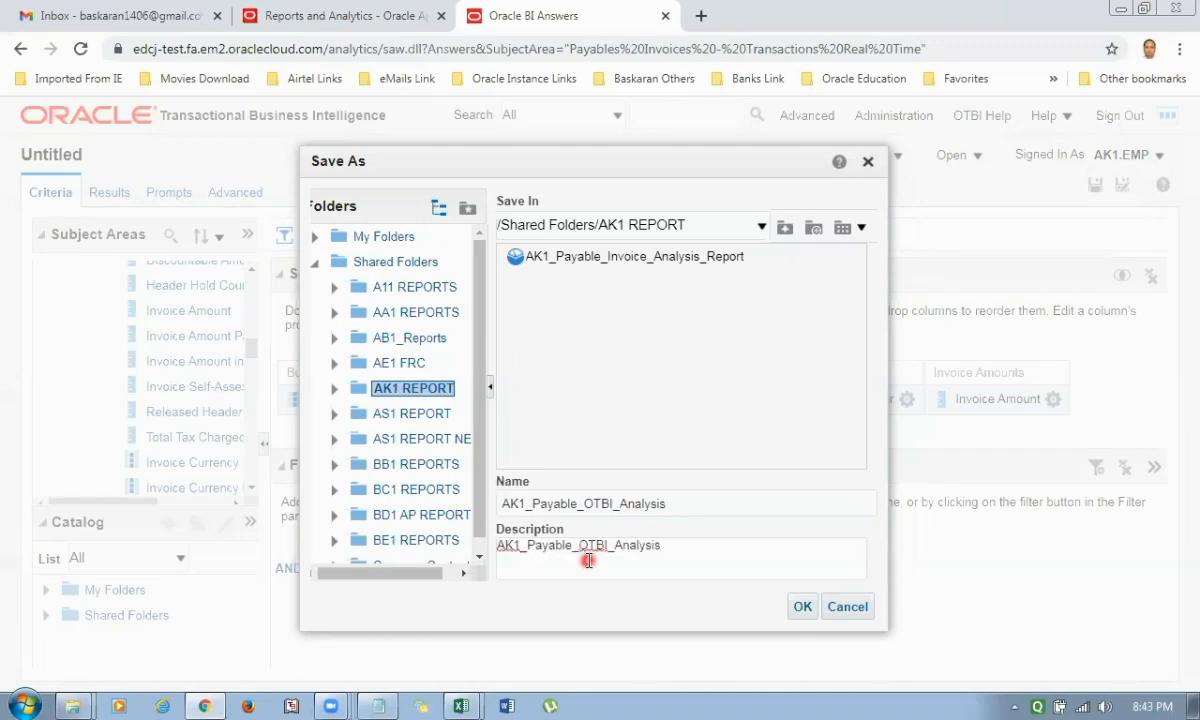
{"action": "left_click", "coordinate": [802, 607]}
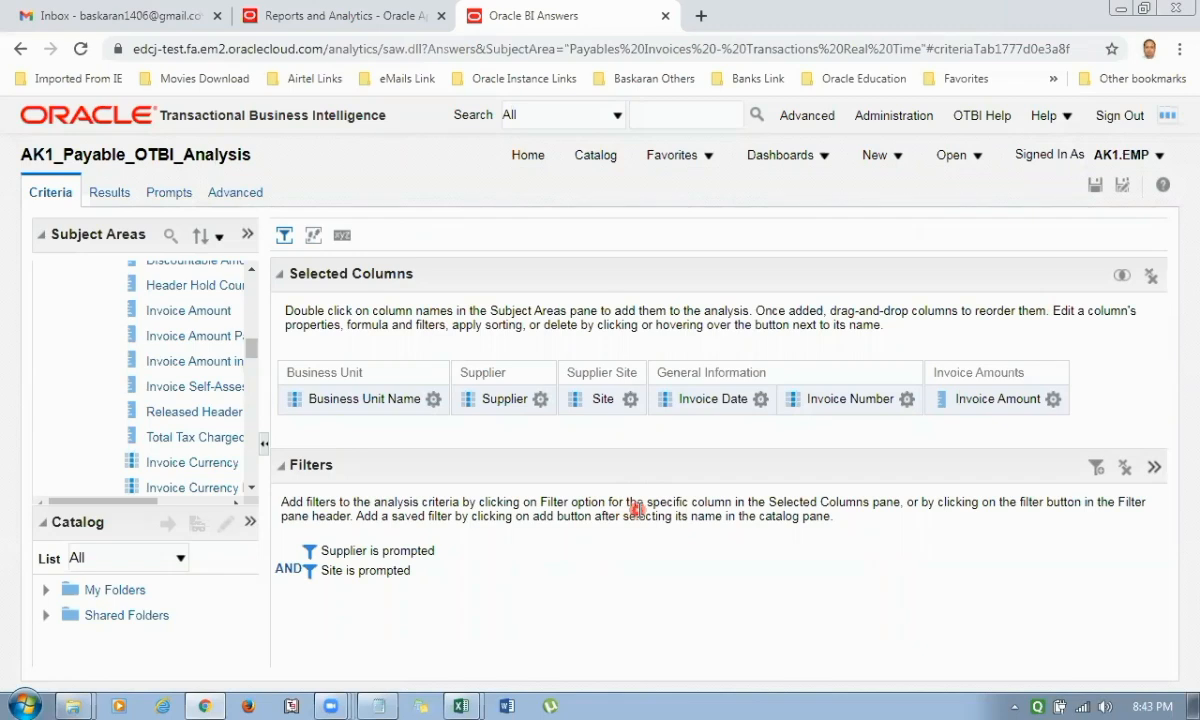
{"action": "left_click", "coordinate": [1095, 187]}
{"action": "left_click", "coordinate": [897, 157]}
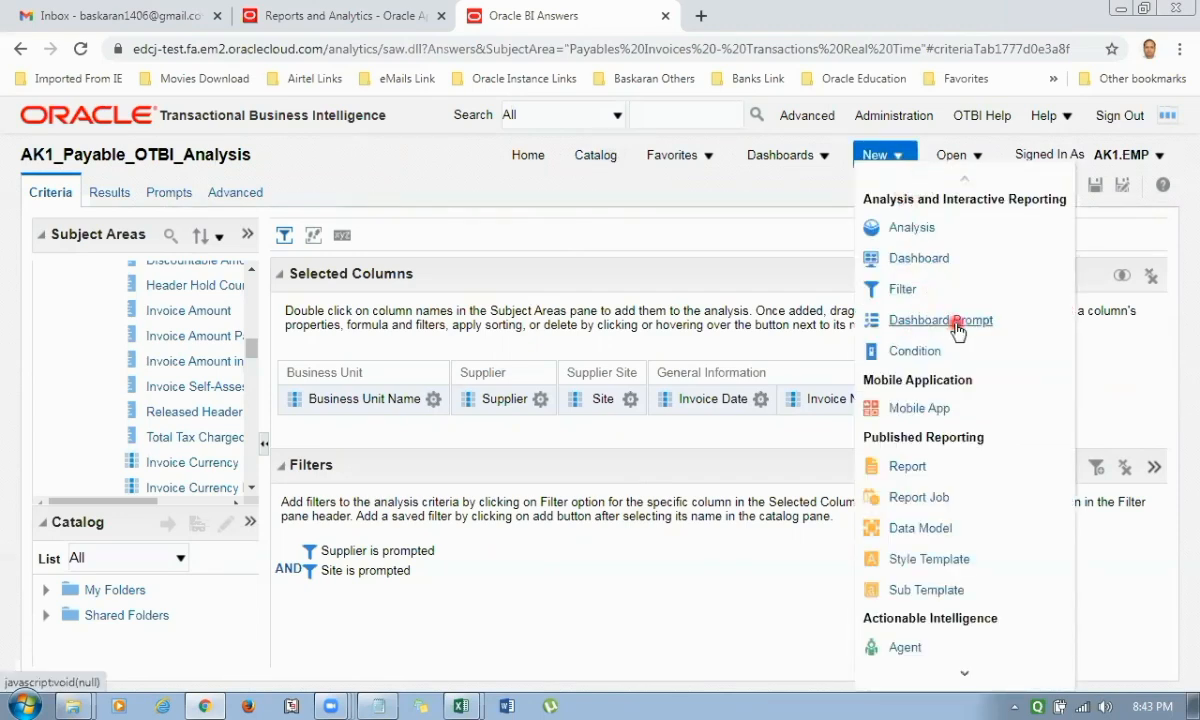
{"action": "left_click", "coordinate": [928, 322]}
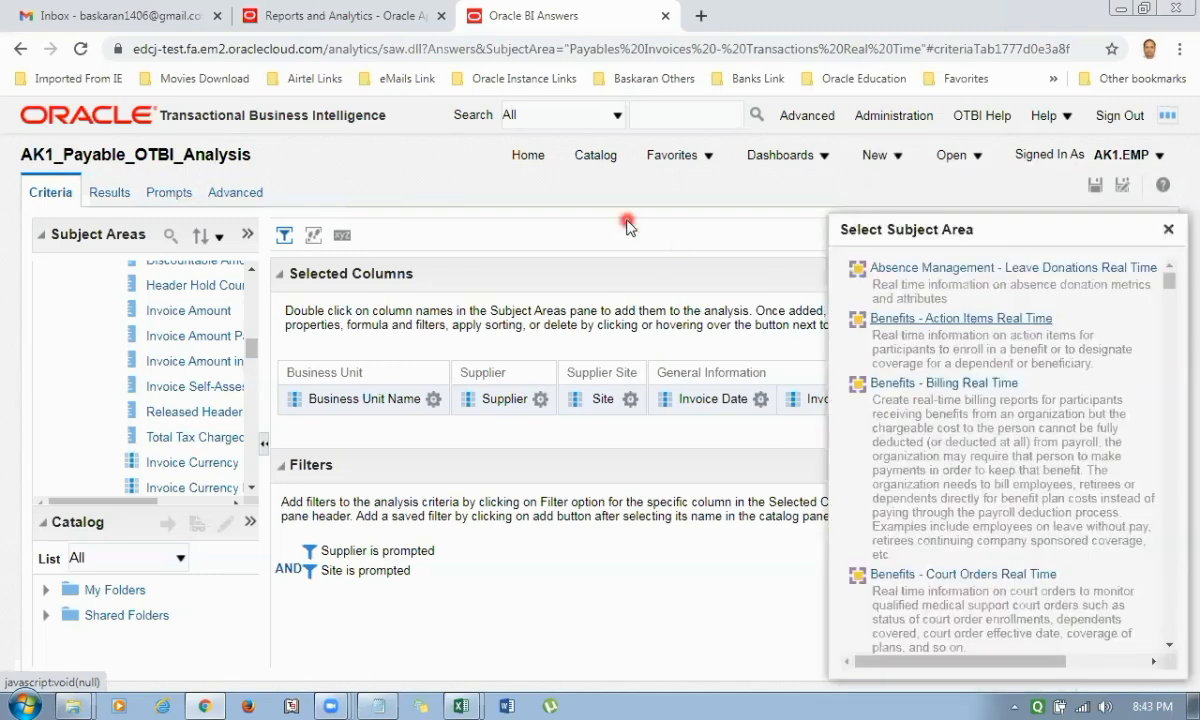
{"action": "scroll", "coordinate": [991, 403], "scroll_direction": "down", "scroll_amount": 15}
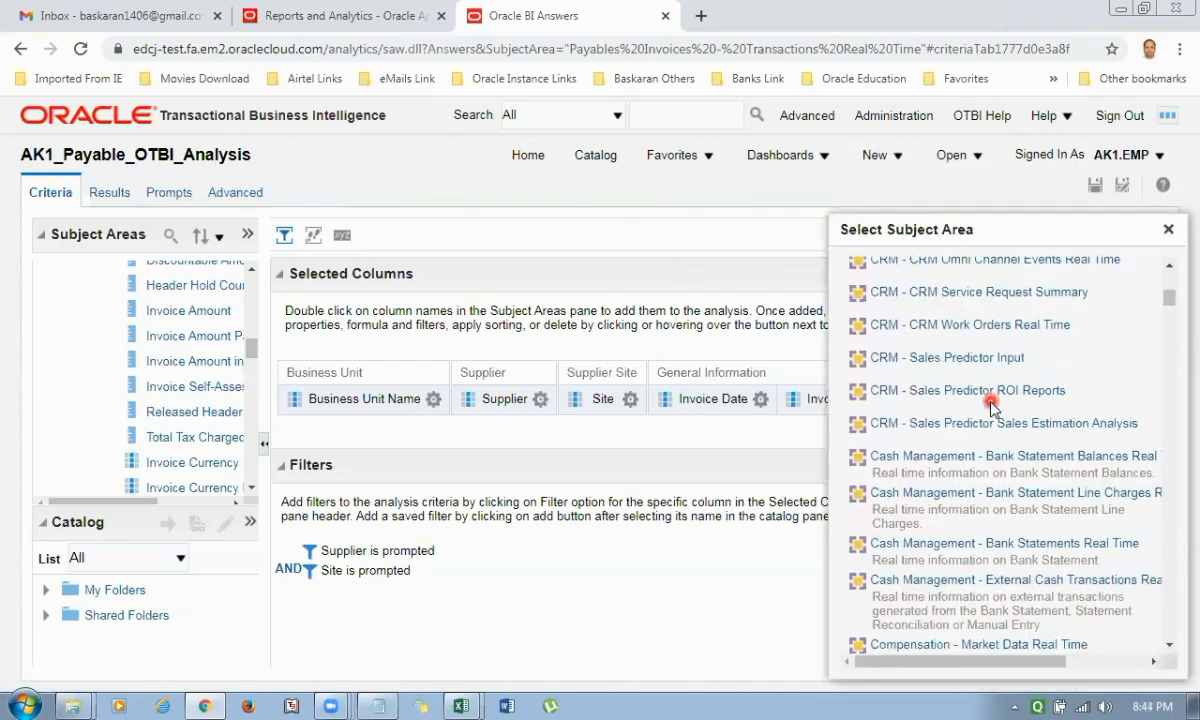
{"action": "scroll", "coordinate": [991, 401], "scroll_direction": "down", "scroll_amount": 12}
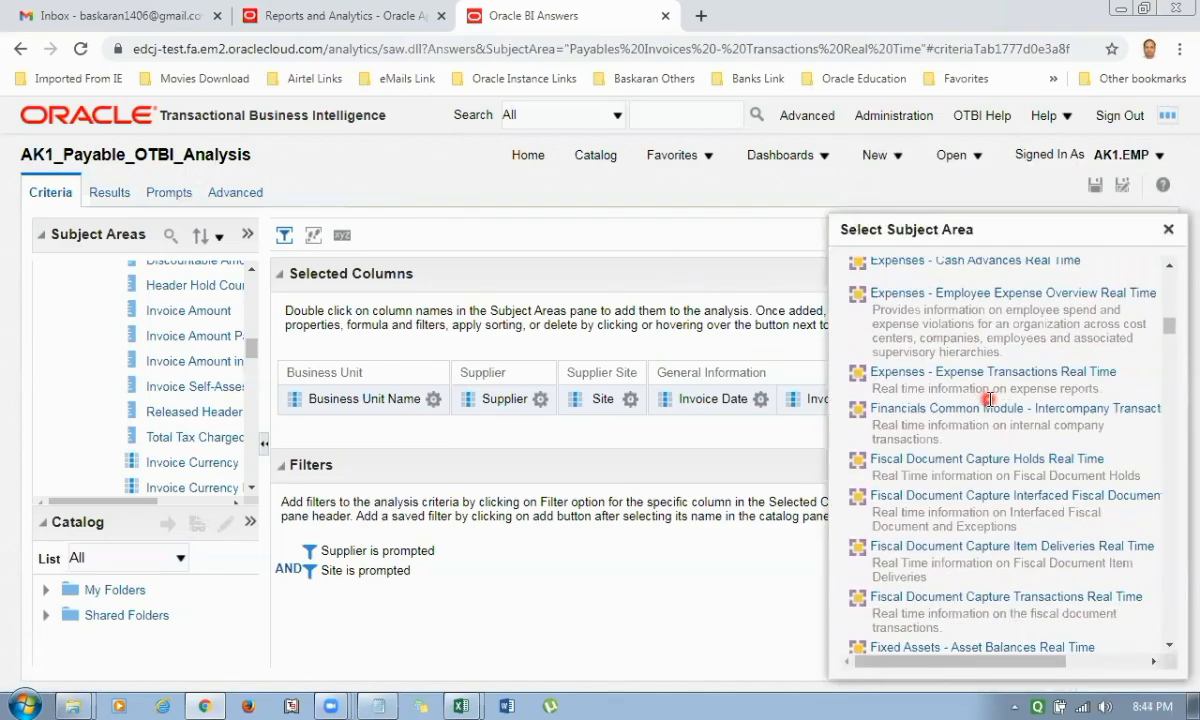
{"action": "scroll", "coordinate": [995, 456], "scroll_direction": "down", "scroll_amount": 5}
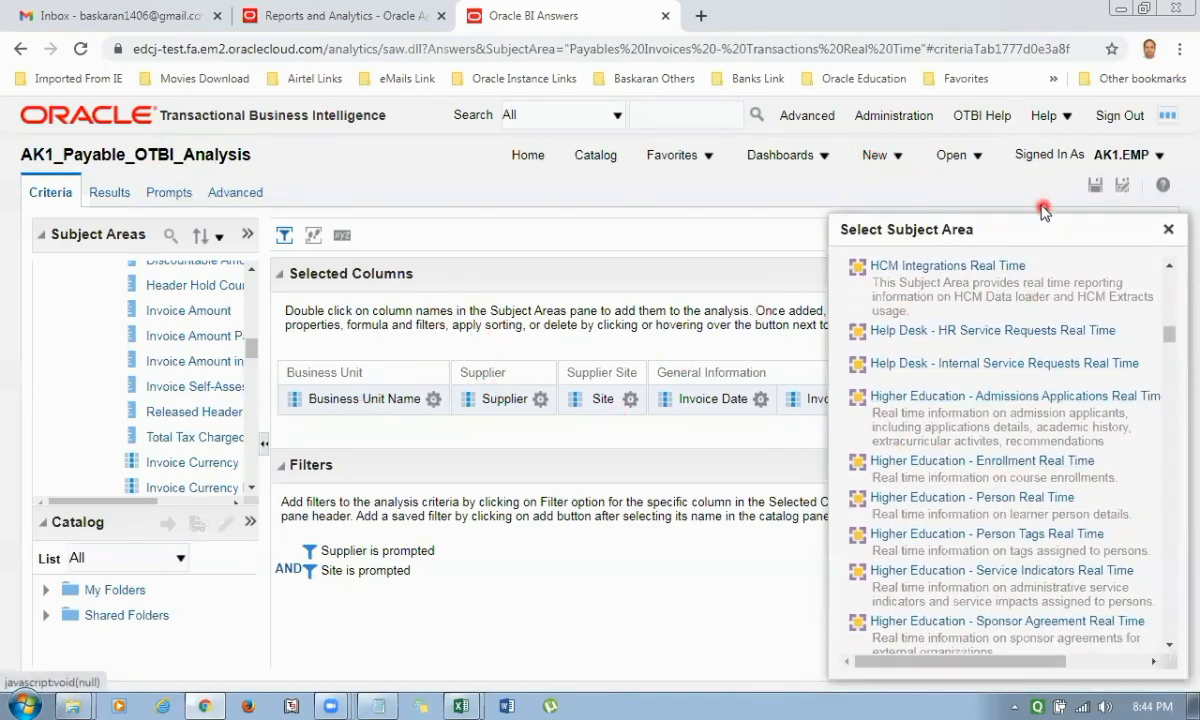
{"action": "scroll", "coordinate": [1053, 500], "scroll_direction": "down", "scroll_amount": 10}
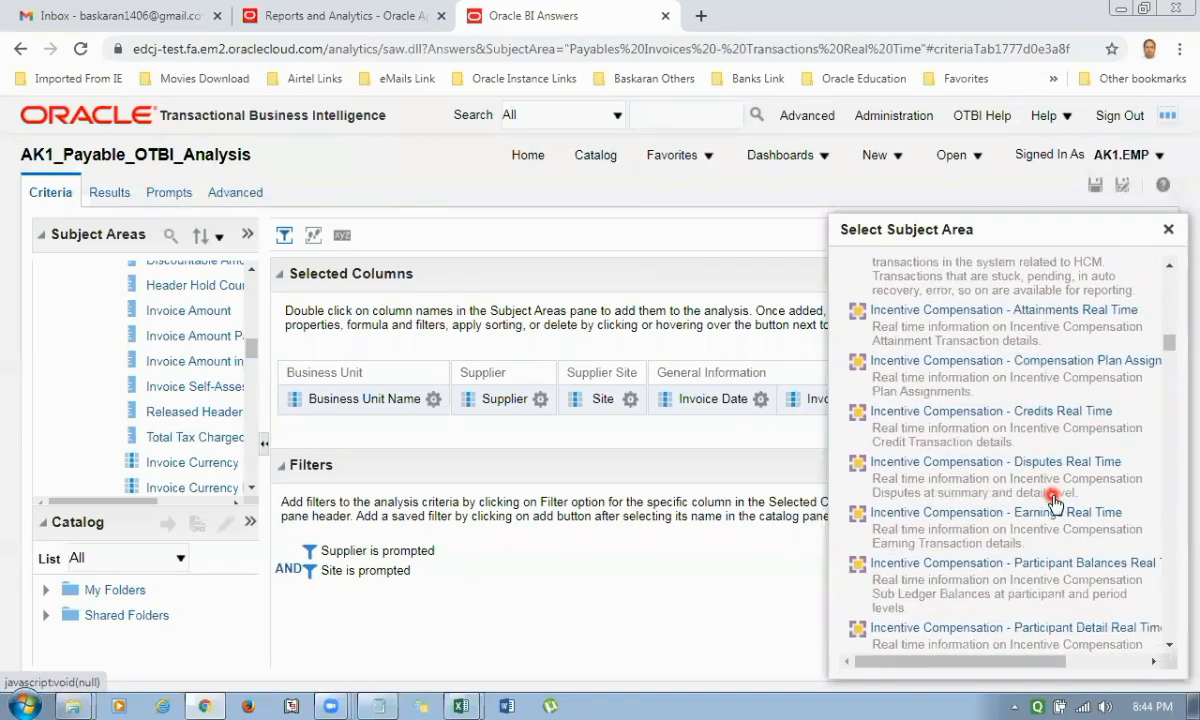
{"action": "scroll", "coordinate": [1053, 500], "scroll_direction": "down", "scroll_amount": 3}
{"action": "scroll", "coordinate": [1053, 498], "scroll_direction": "down", "scroll_amount": 3}
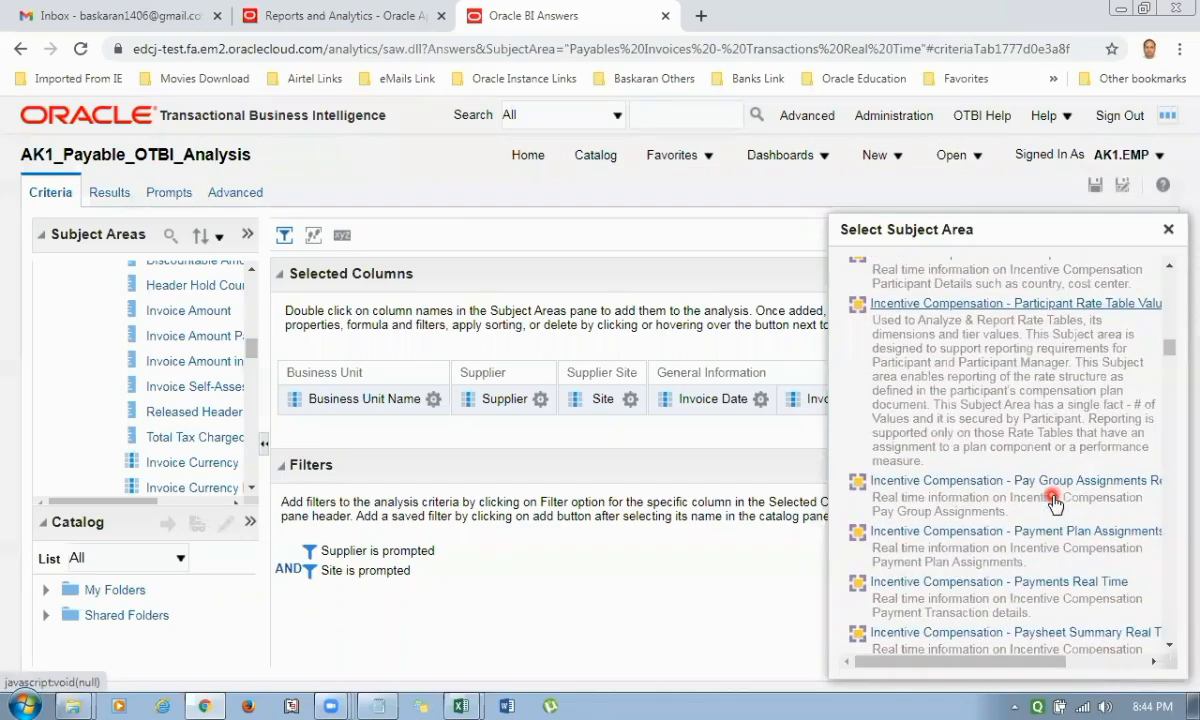
Create a new dashboard prompt based on the subject area "Payables Invoices - Transactions Real Time".
{"action": "left_click", "coordinate": [860, 157]}
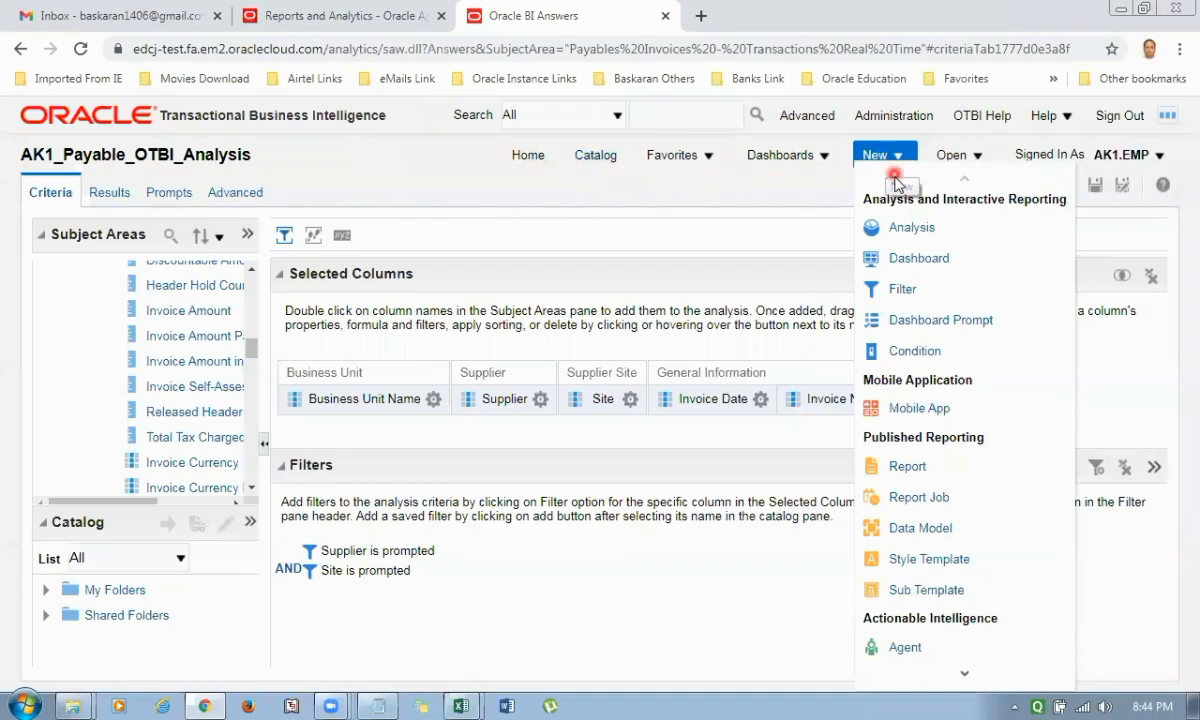
{"action": "left_click", "coordinate": [925, 320]}
{"action": "scroll", "coordinate": [1018, 441], "scroll_direction": "down", "scroll_amount": 15}
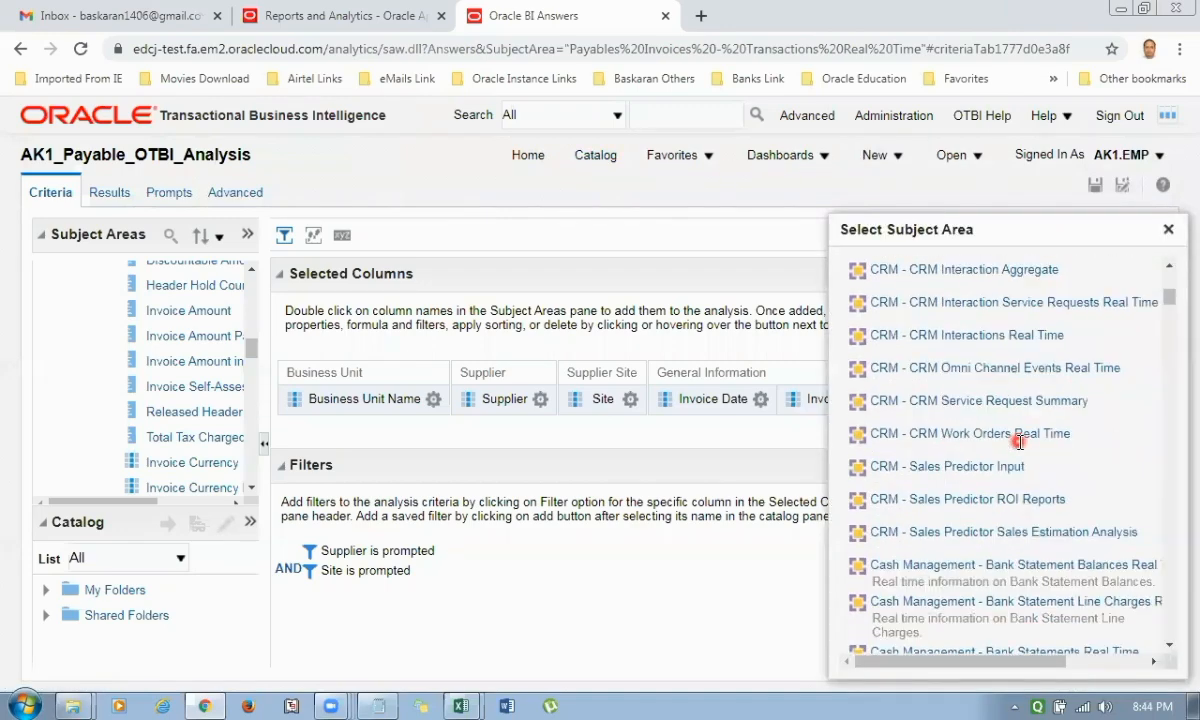
{"action": "scroll", "coordinate": [1018, 441], "scroll_direction": "down", "scroll_amount": 5}
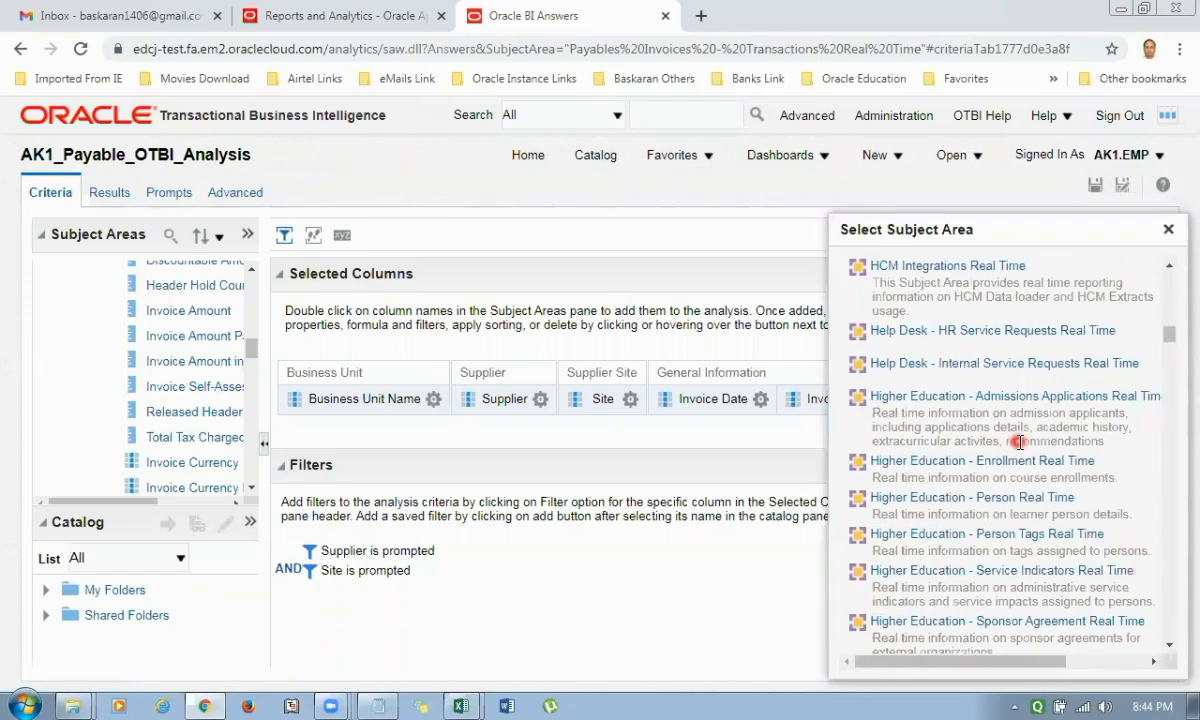
{"action": "scroll", "coordinate": [1018, 441], "scroll_direction": "down", "scroll_amount": 15}
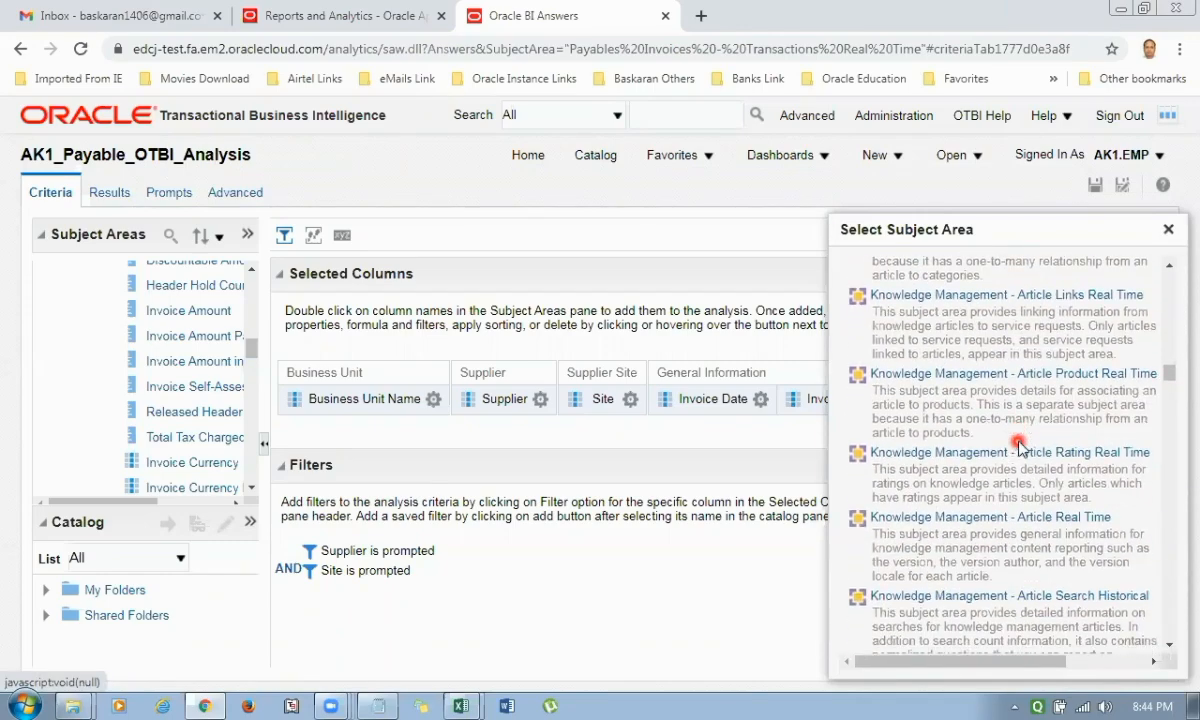
{"action": "scroll", "coordinate": [1018, 441], "scroll_direction": "down", "scroll_amount": 15}
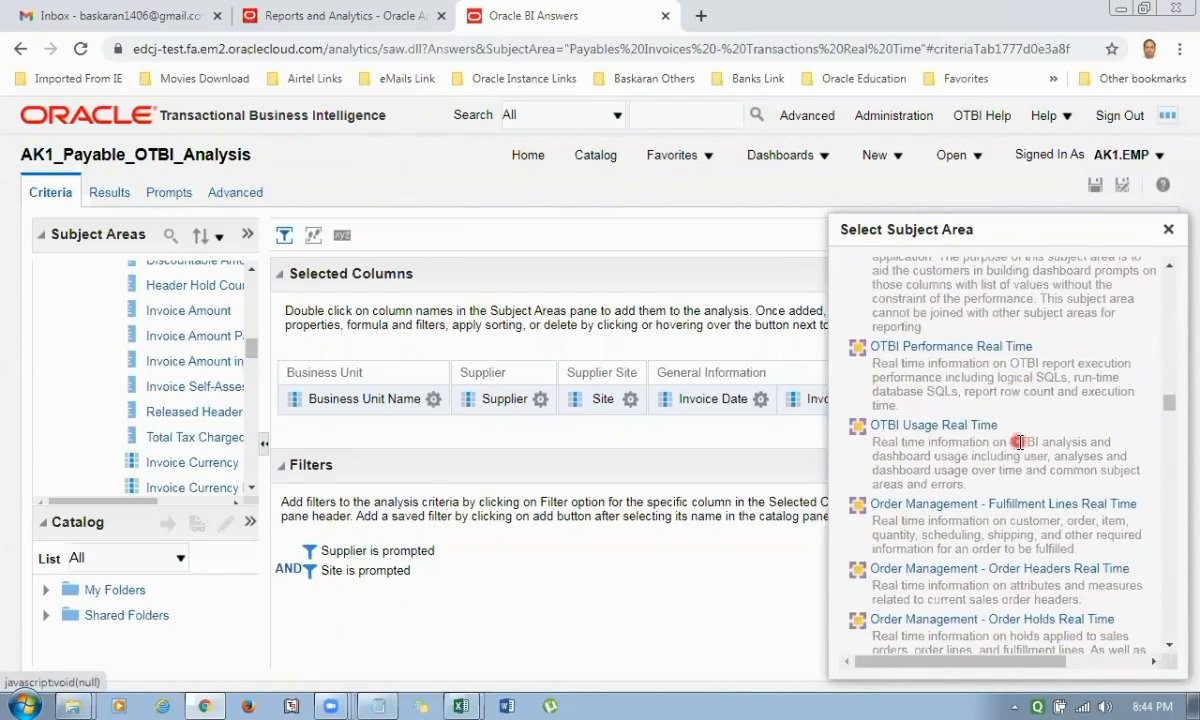
{"action": "scroll", "coordinate": [1018, 441], "scroll_direction": "down", "scroll_amount": 15}
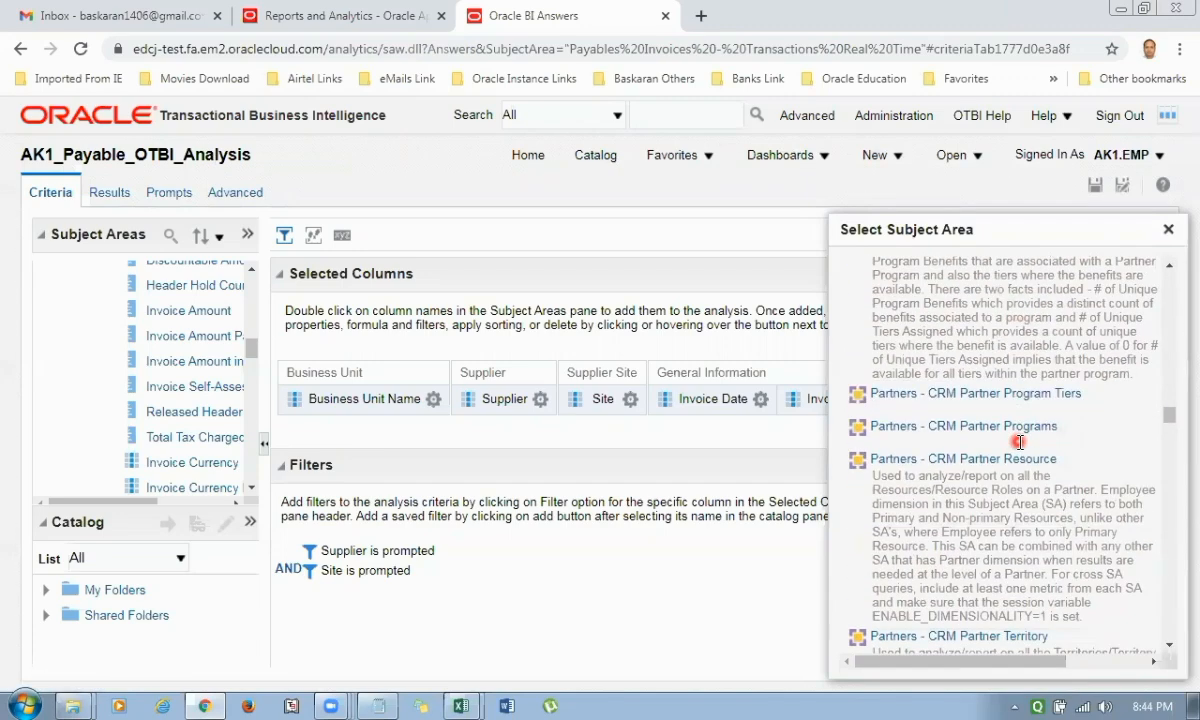
{"action": "scroll", "coordinate": [1018, 441], "scroll_direction": "down", "scroll_amount": 15}
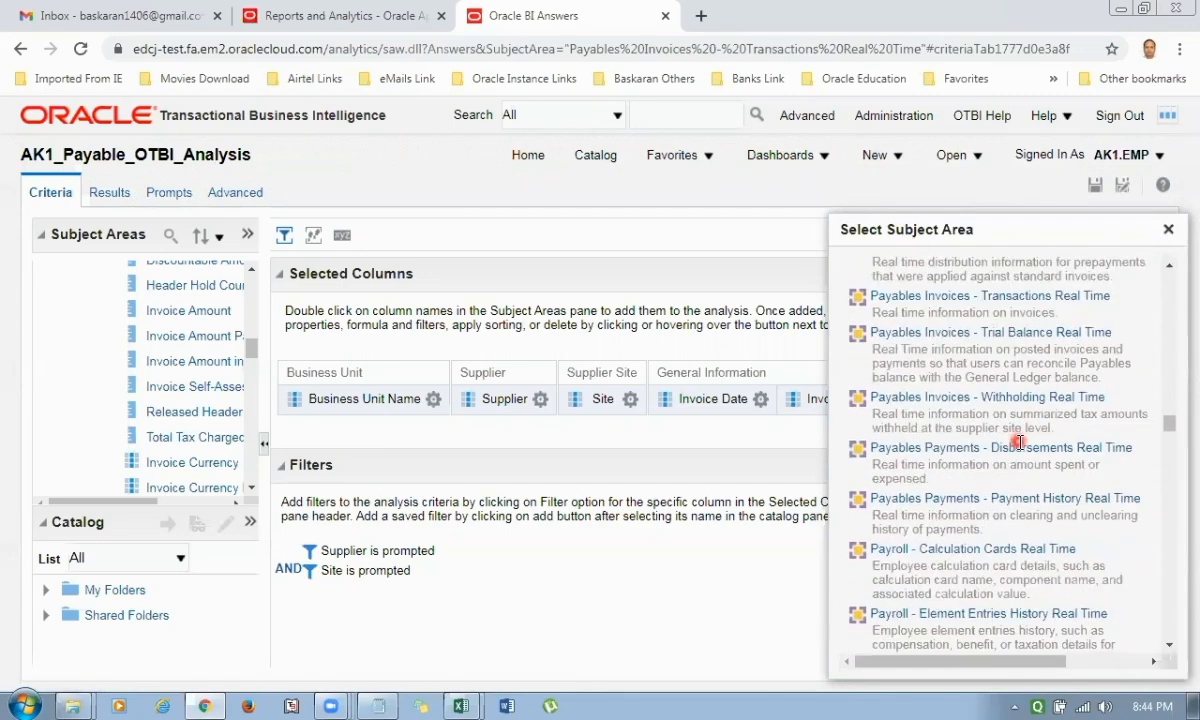
{"action": "left_click", "coordinate": [977, 297]}
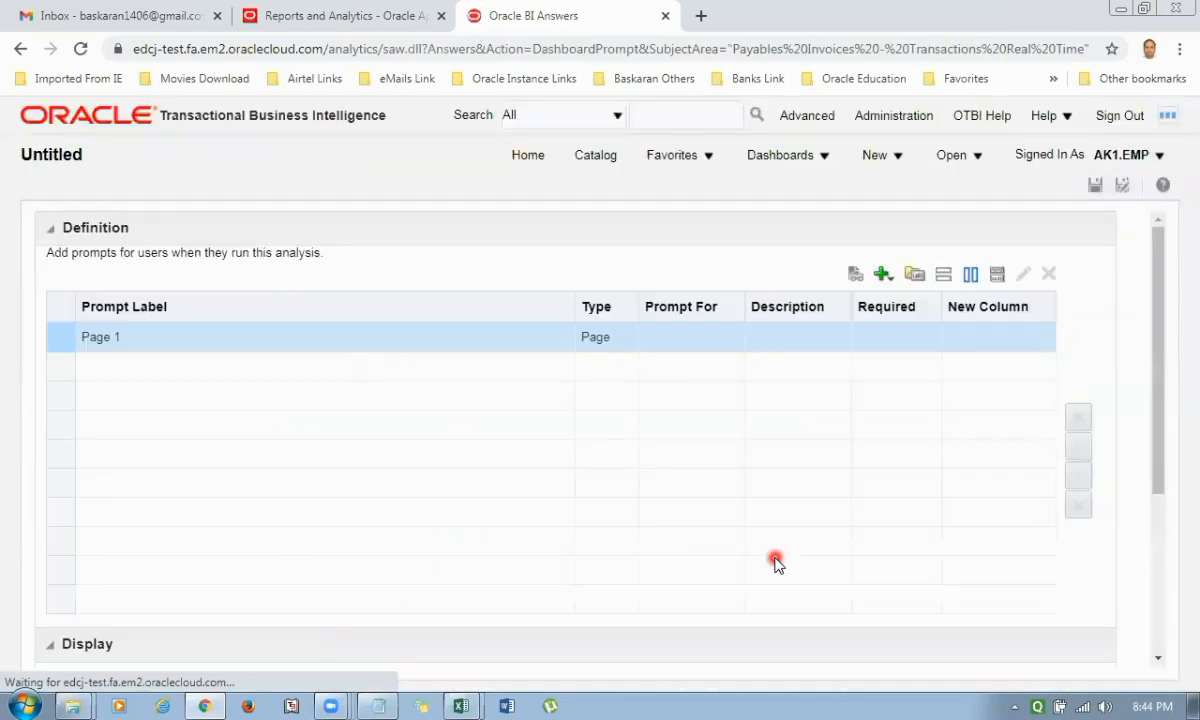
Add a column prompt for the Supplier column from the Supplier folder.
{"action": "left_click", "coordinate": [884, 276]}
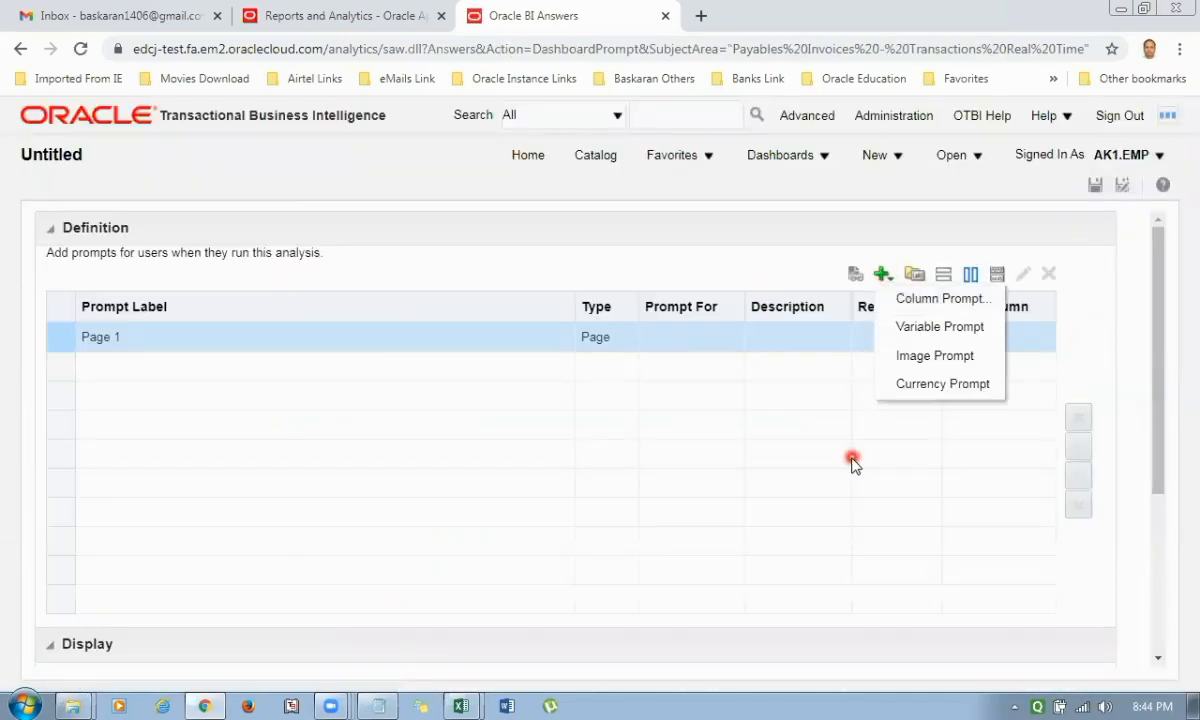
{"action": "left_click", "coordinate": [937, 300]}
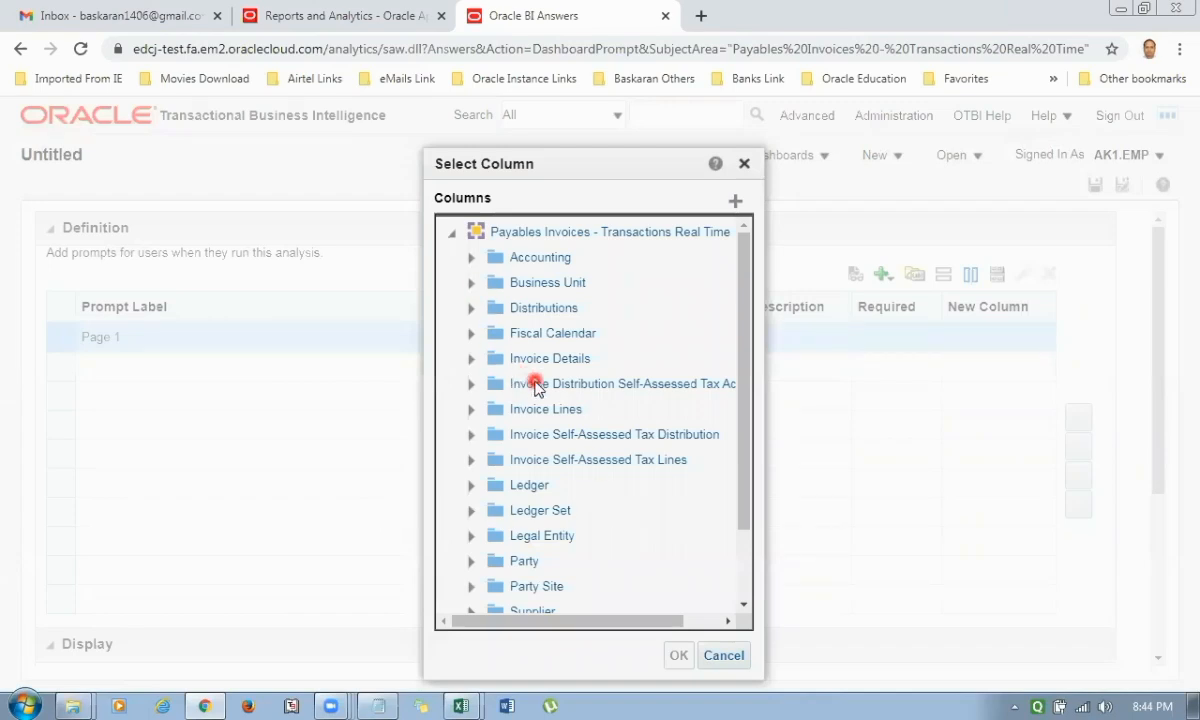
{"action": "scroll", "coordinate": [510, 390], "scroll_direction": "down", "scroll_amount": 2}
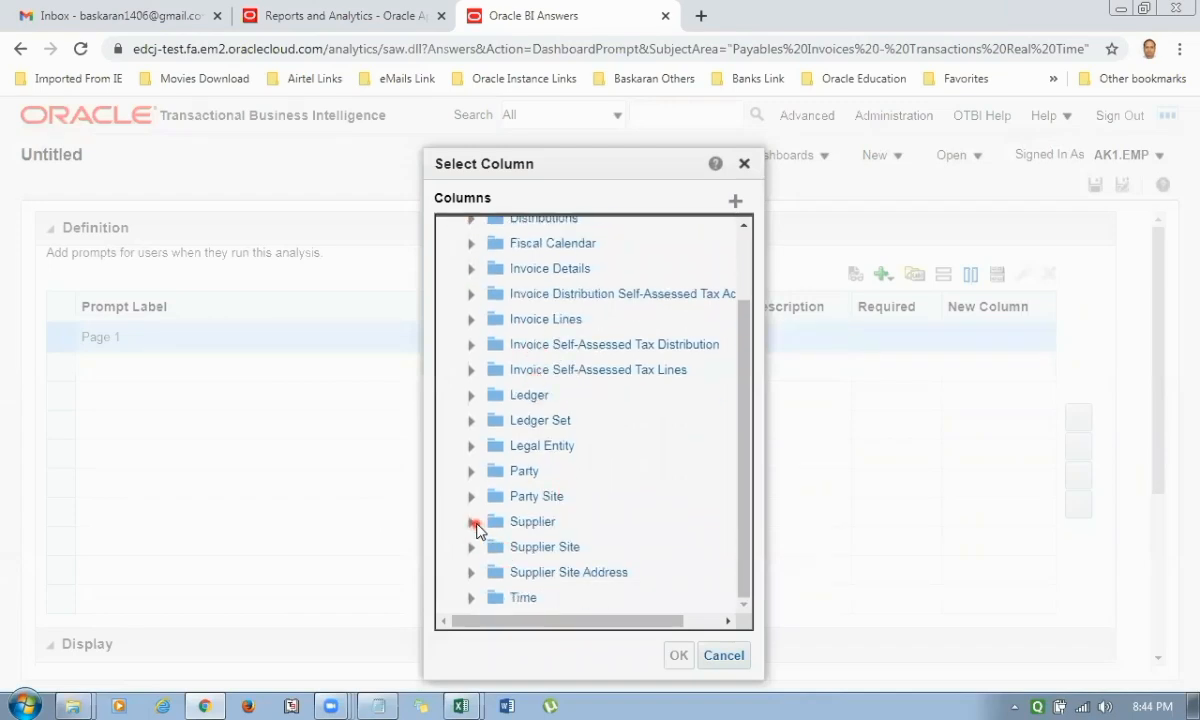
{"action": "left_click", "coordinate": [471, 521]}
{"action": "scroll", "coordinate": [640, 510], "scroll_direction": "down", "scroll_amount": 6}
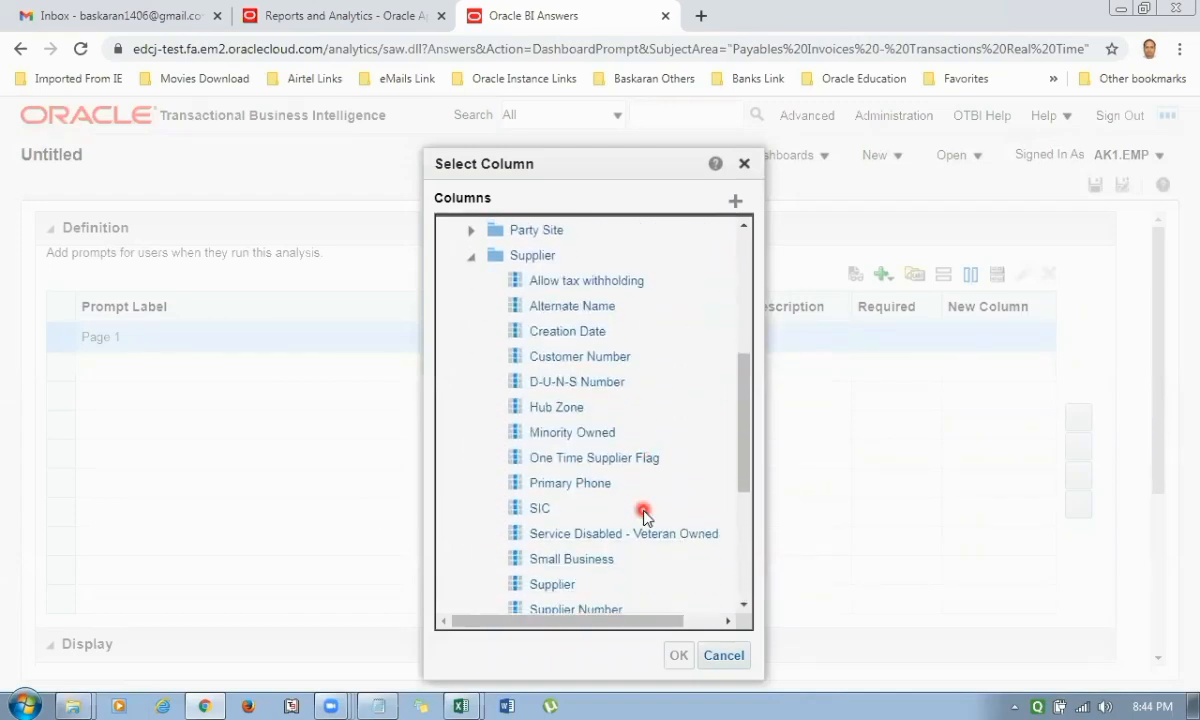
{"action": "scroll", "coordinate": [643, 515], "scroll_direction": "down", "scroll_amount": 4}
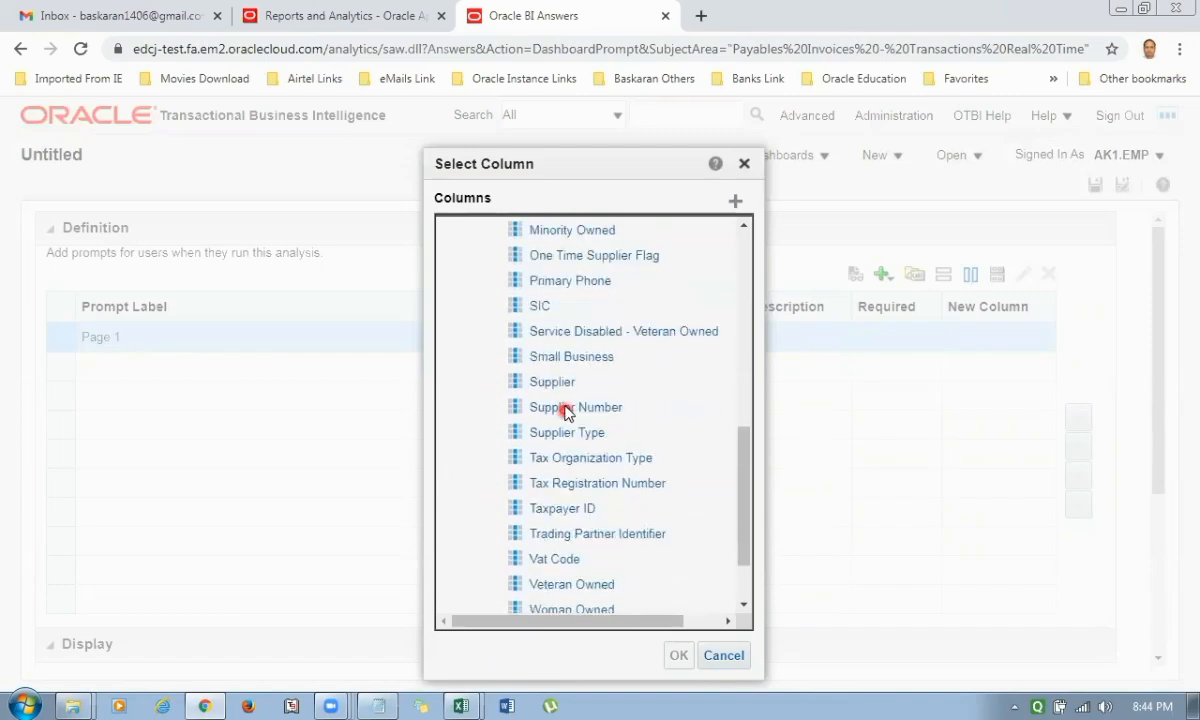
{"action": "left_click_drag", "start_coordinate": [543, 388], "coordinate": [258, 424]}
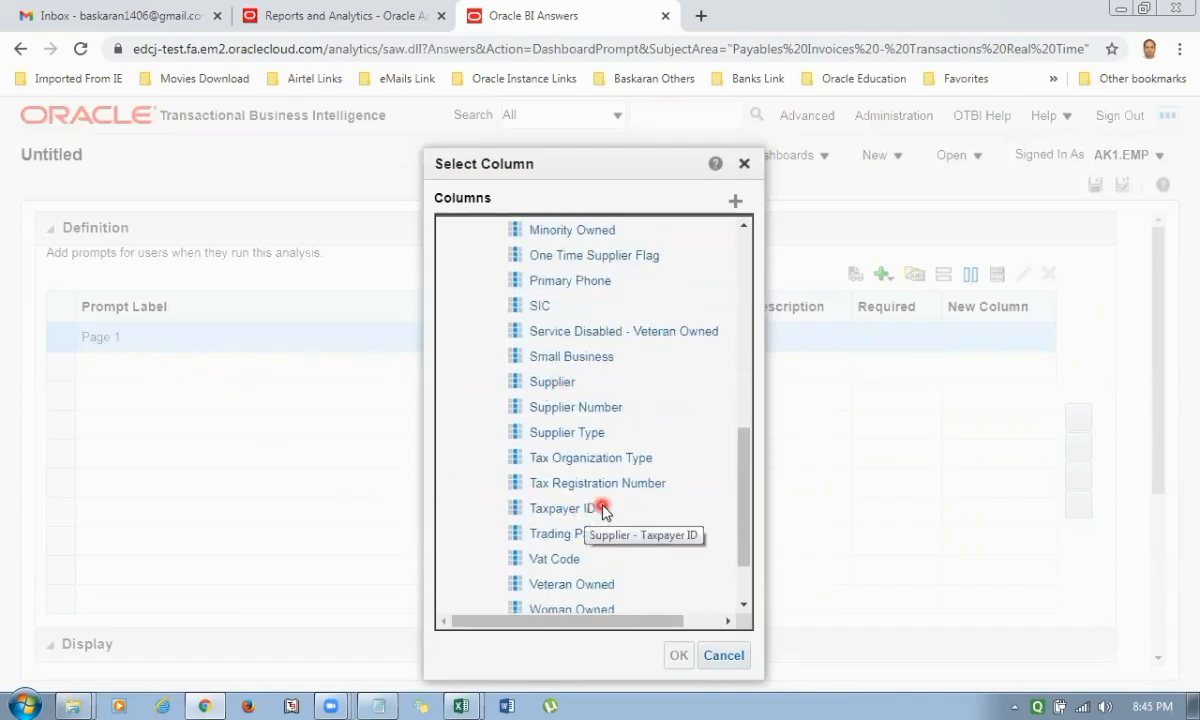
{"action": "left_click", "coordinate": [548, 382]}
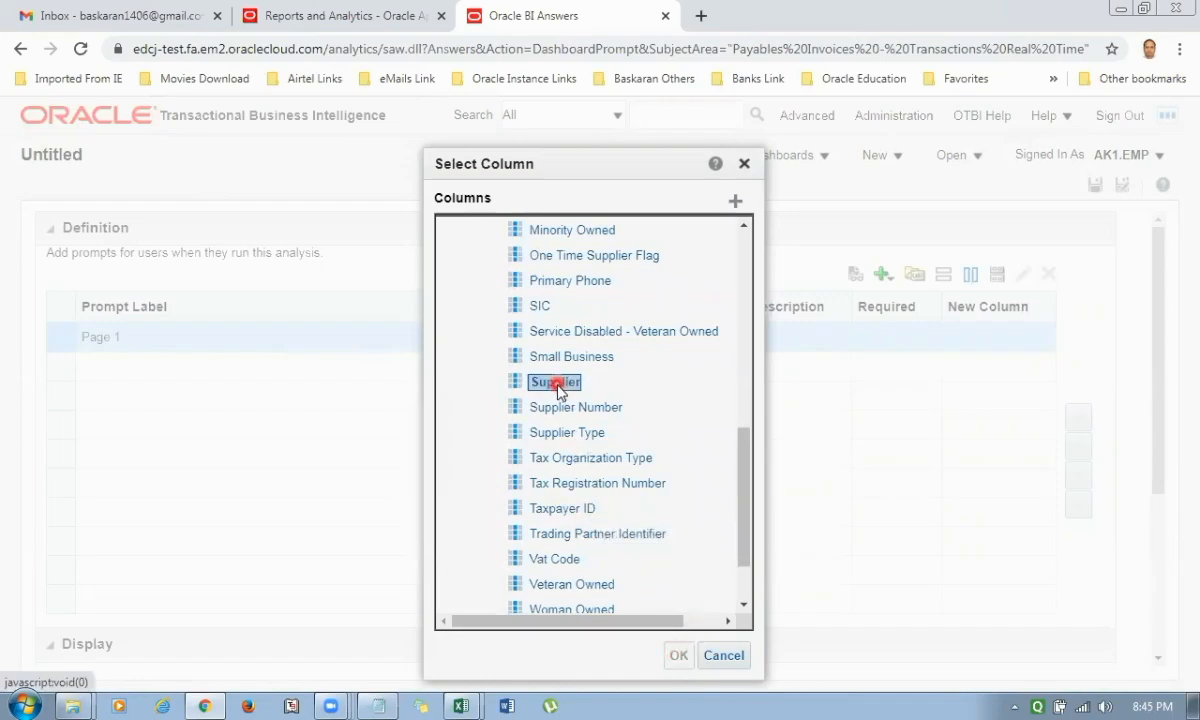
{"action": "left_click", "coordinate": [679, 655]}
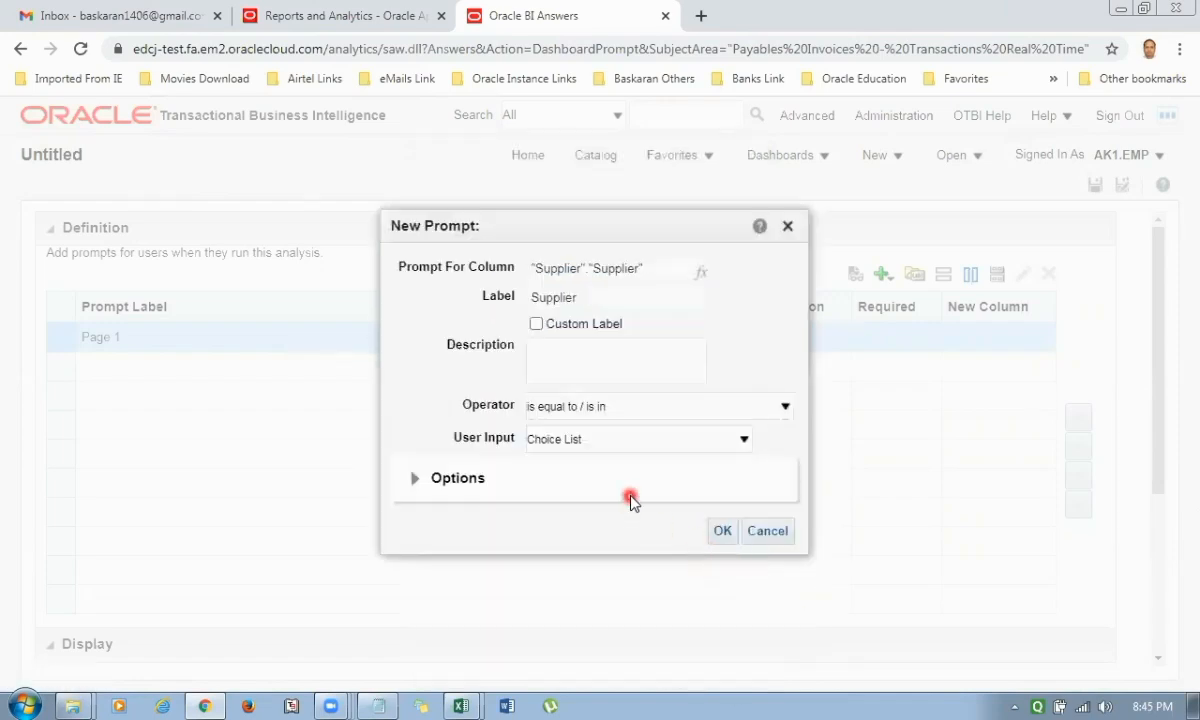
Give the Supplier prompt a custom label and the description "Supplier Name", and include the "All Column Values" choice in its list.
{"action": "left_click", "coordinate": [537, 327]}
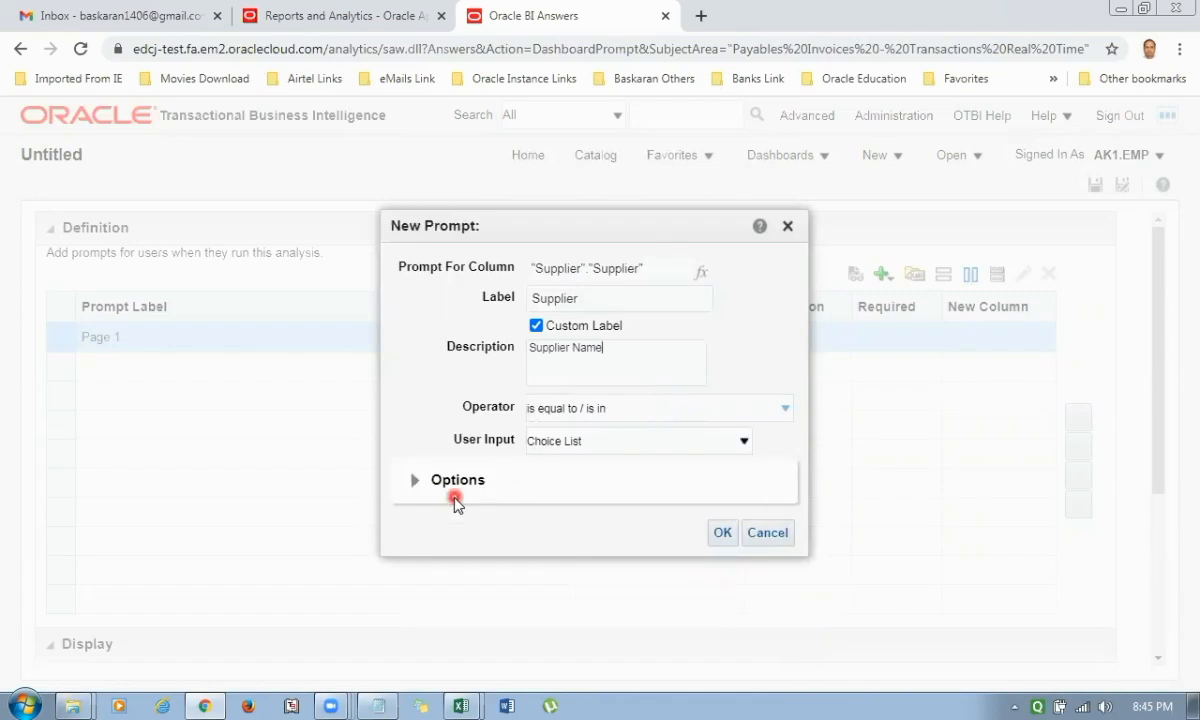
{"action": "left_click", "coordinate": [416, 484]}
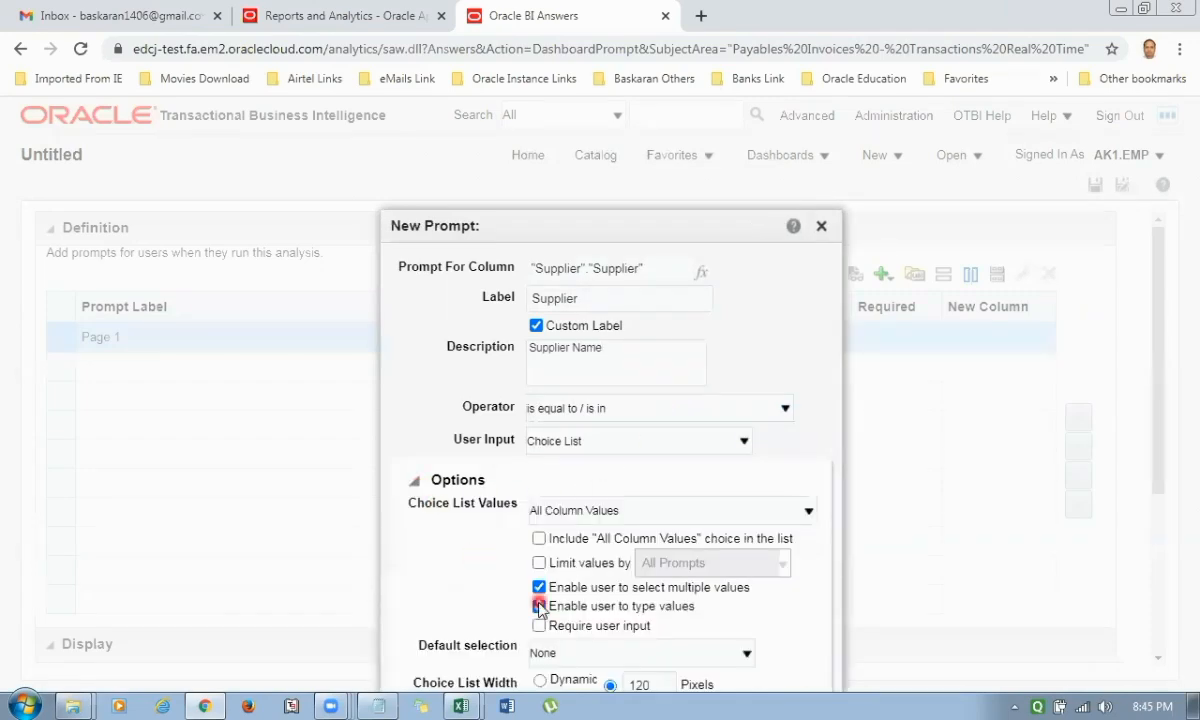
{"action": "left_click", "coordinate": [540, 540]}
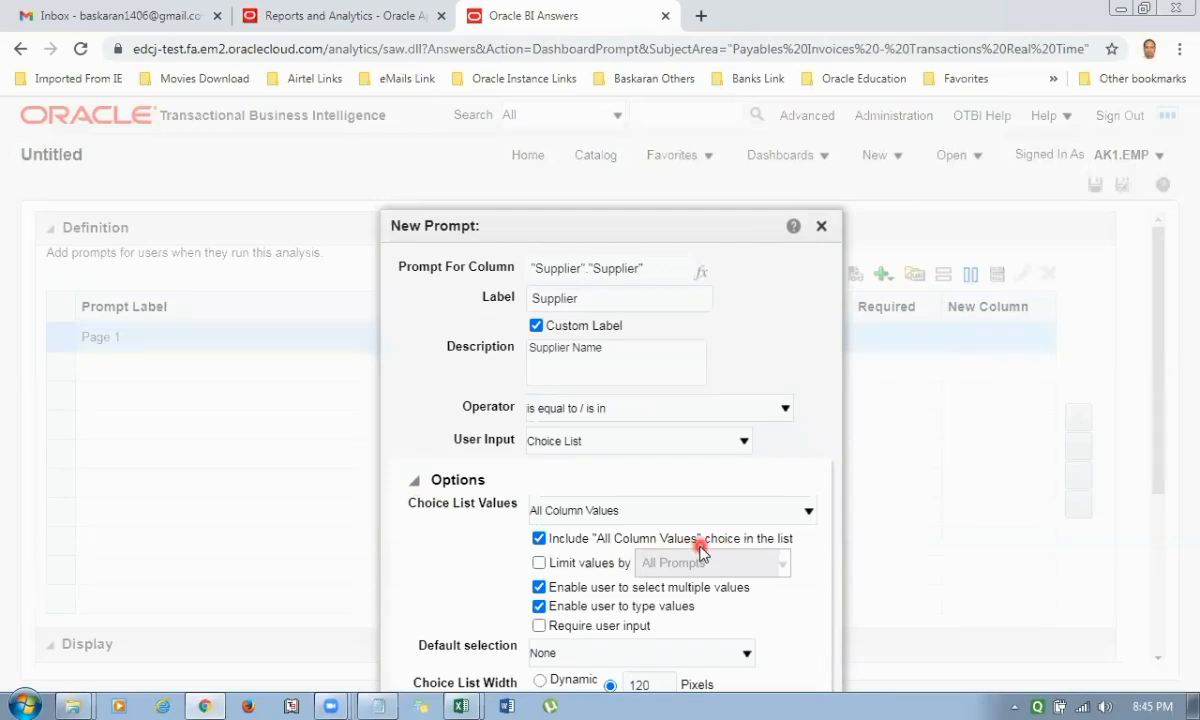
{"action": "left_click_drag", "start_coordinate": [688, 218], "coordinate": [625, 122]}
{"action": "left_click", "coordinate": [750, 679]}
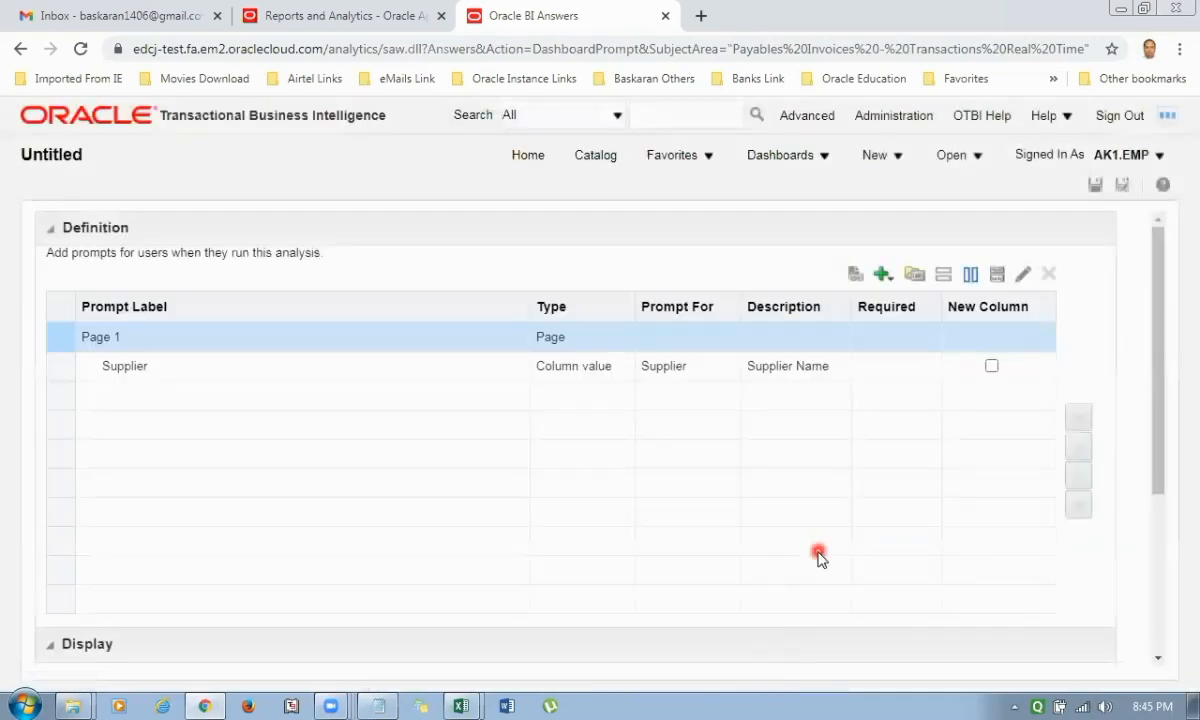
Add a second column prompt for the Site column from the Supplier Site folder.
{"action": "left_click", "coordinate": [883, 274]}
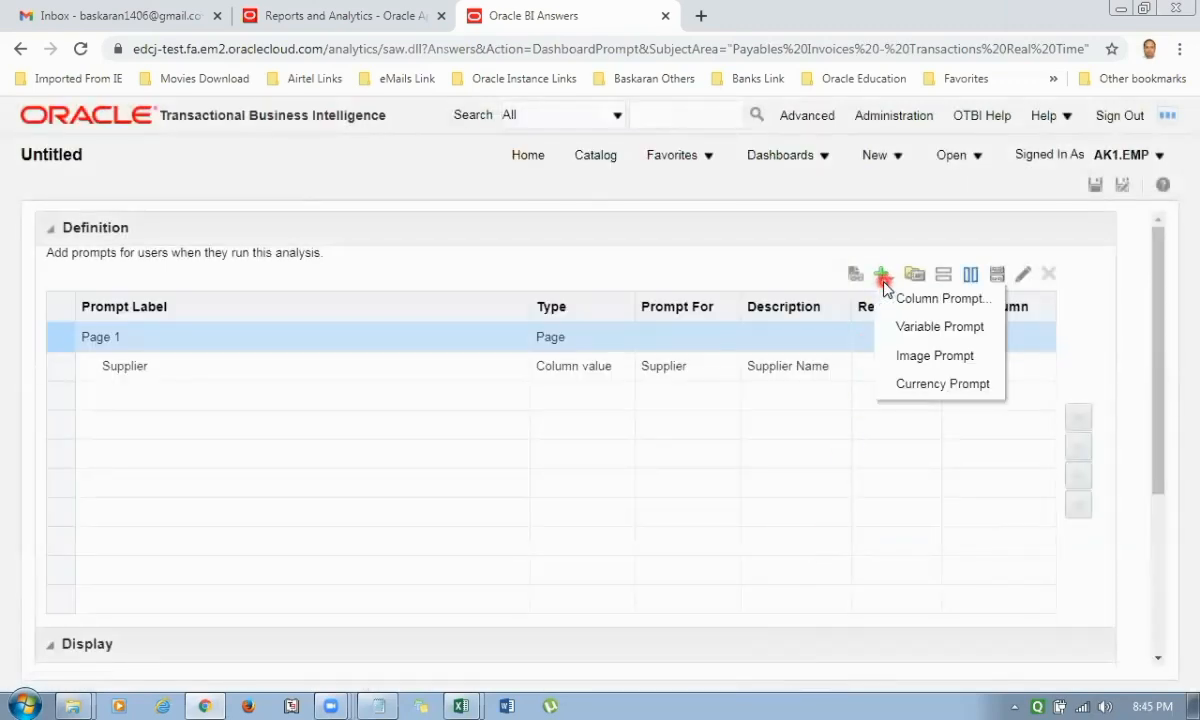
{"action": "left_click", "coordinate": [922, 300]}
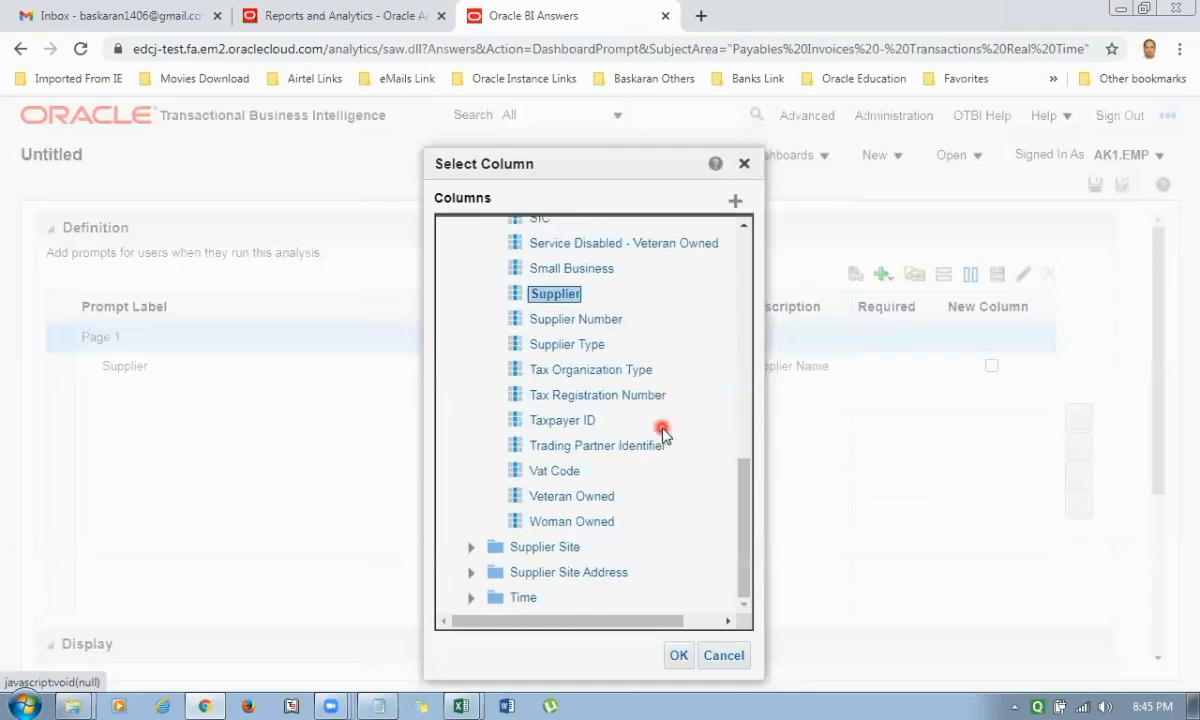
{"action": "left_click", "coordinate": [532, 547]}
{"action": "left_click", "coordinate": [472, 550]}
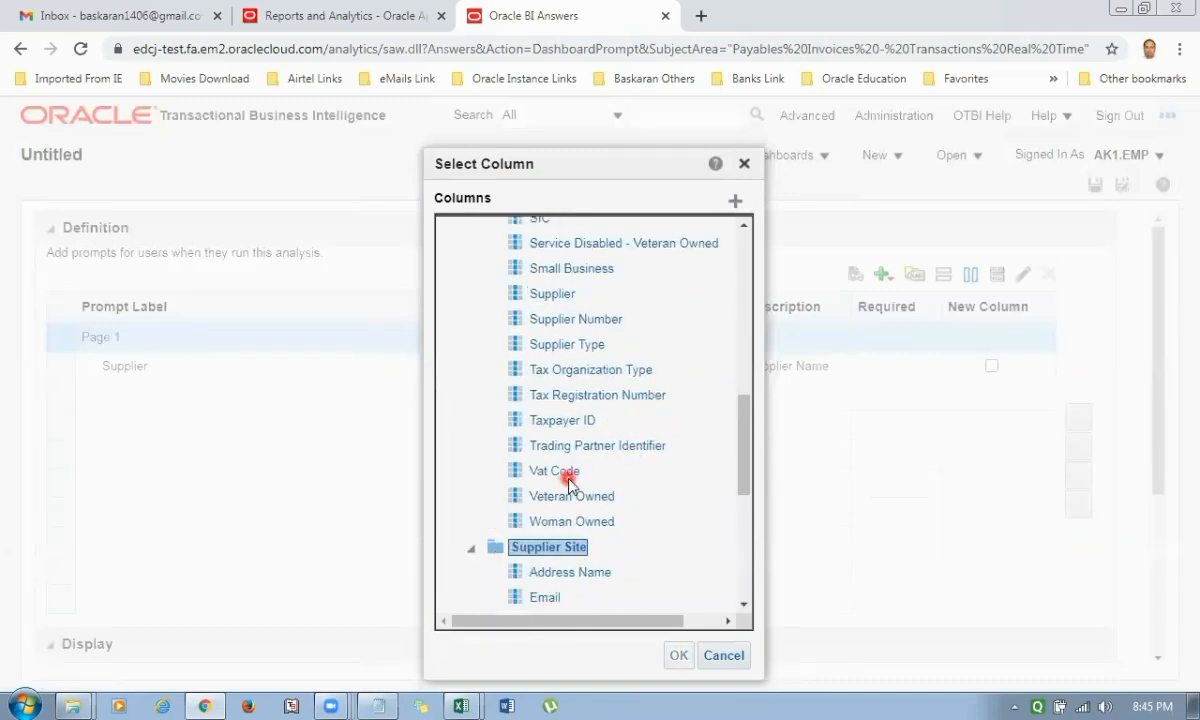
{"action": "scroll", "coordinate": [565, 470], "scroll_direction": "down", "scroll_amount": 3}
{"action": "left_click", "coordinate": [545, 420]}
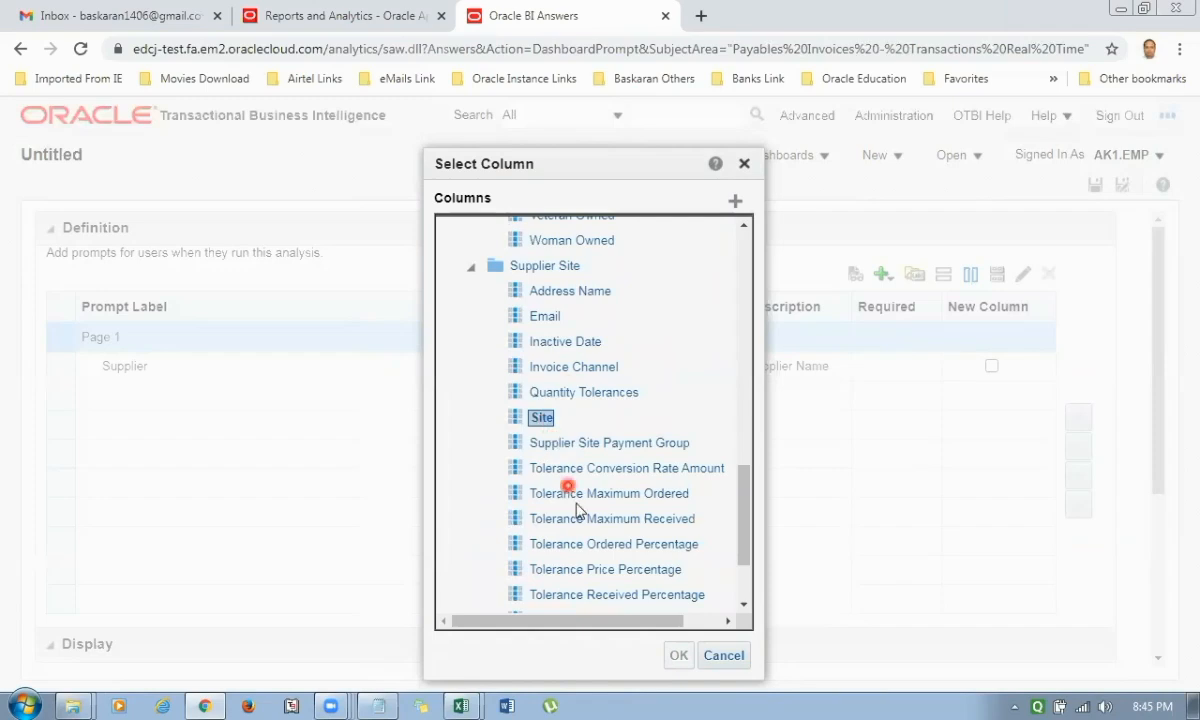
{"action": "left_click", "coordinate": [678, 655]}
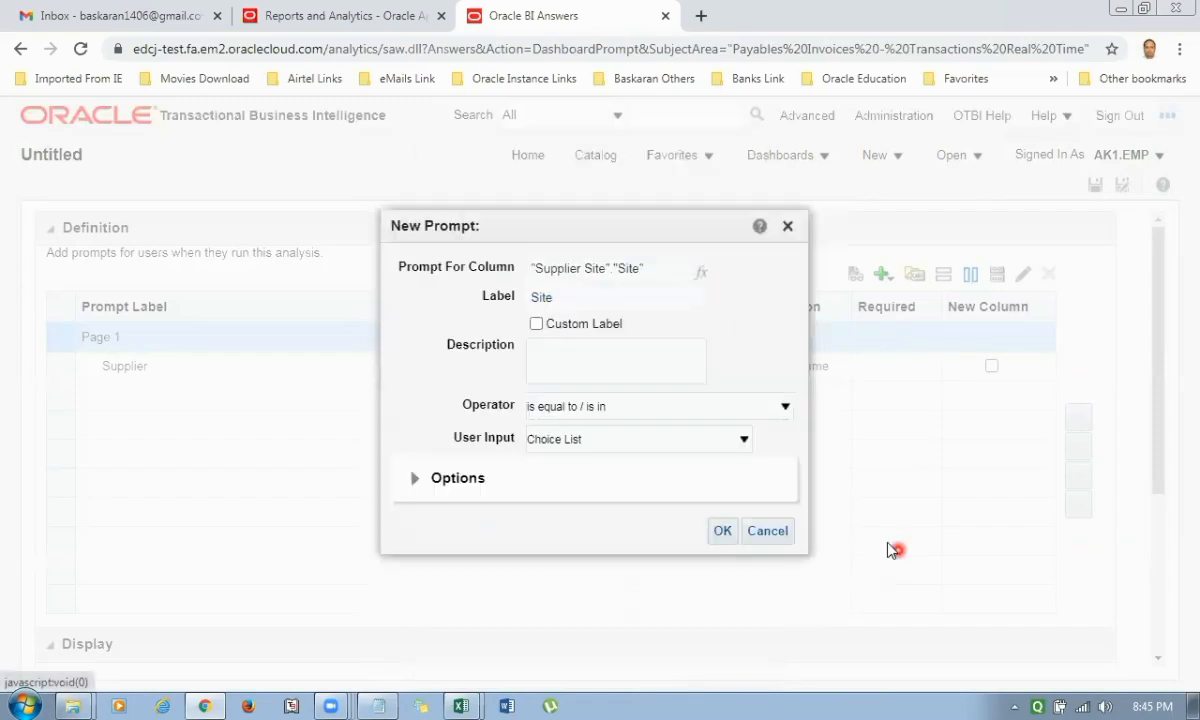
Give the Site prompt a custom label and the description "Supplier Site Name", and include the "All Column Values" choice in its list.
{"action": "left_click", "coordinate": [536, 324]}
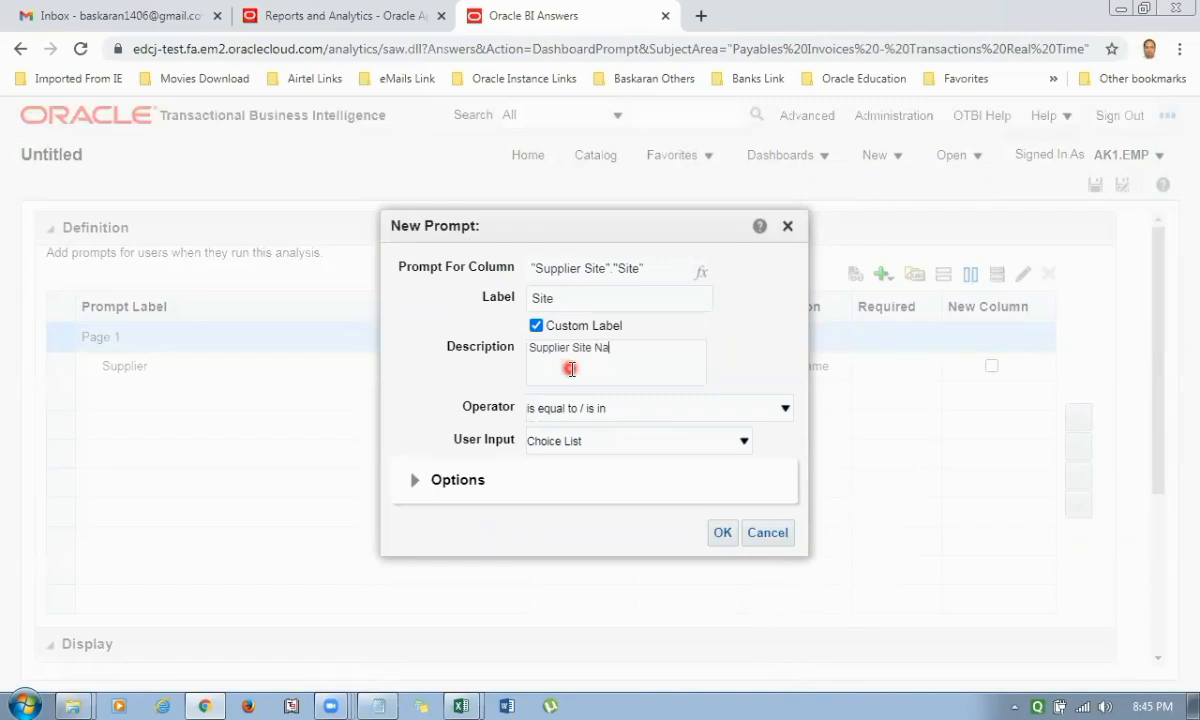
{"action": "left_click", "coordinate": [413, 480]}
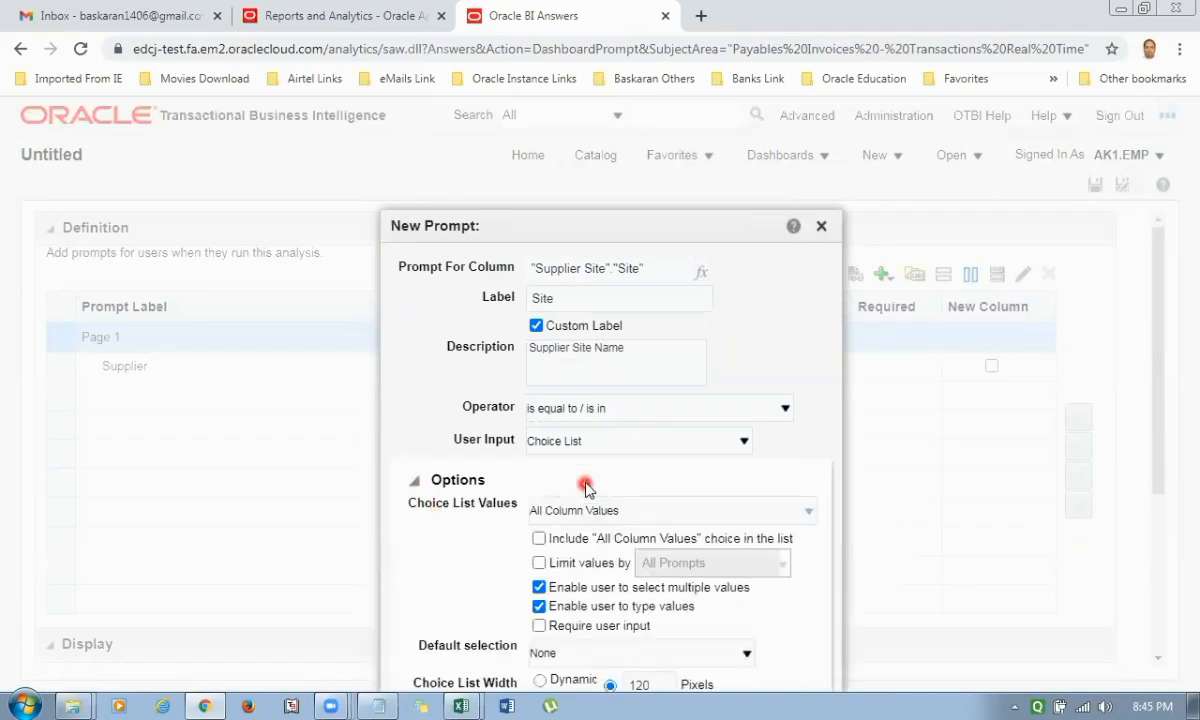
{"action": "left_click", "coordinate": [598, 443]}
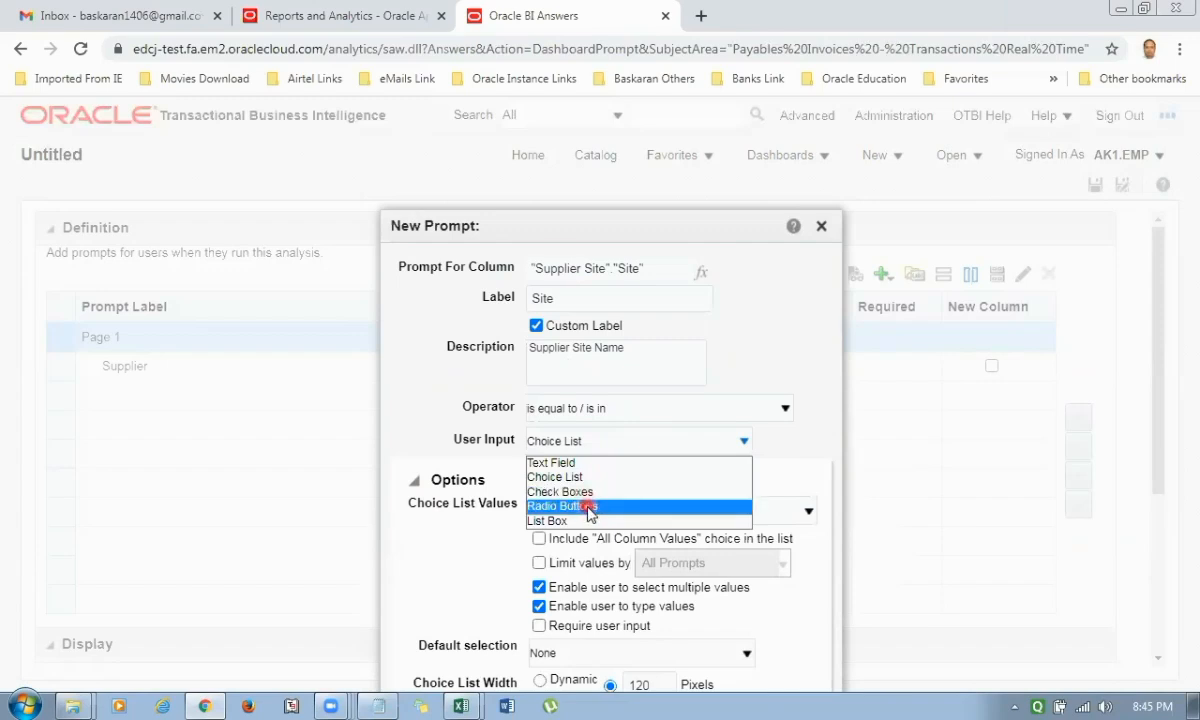
{"action": "left_click", "coordinate": [420, 433]}
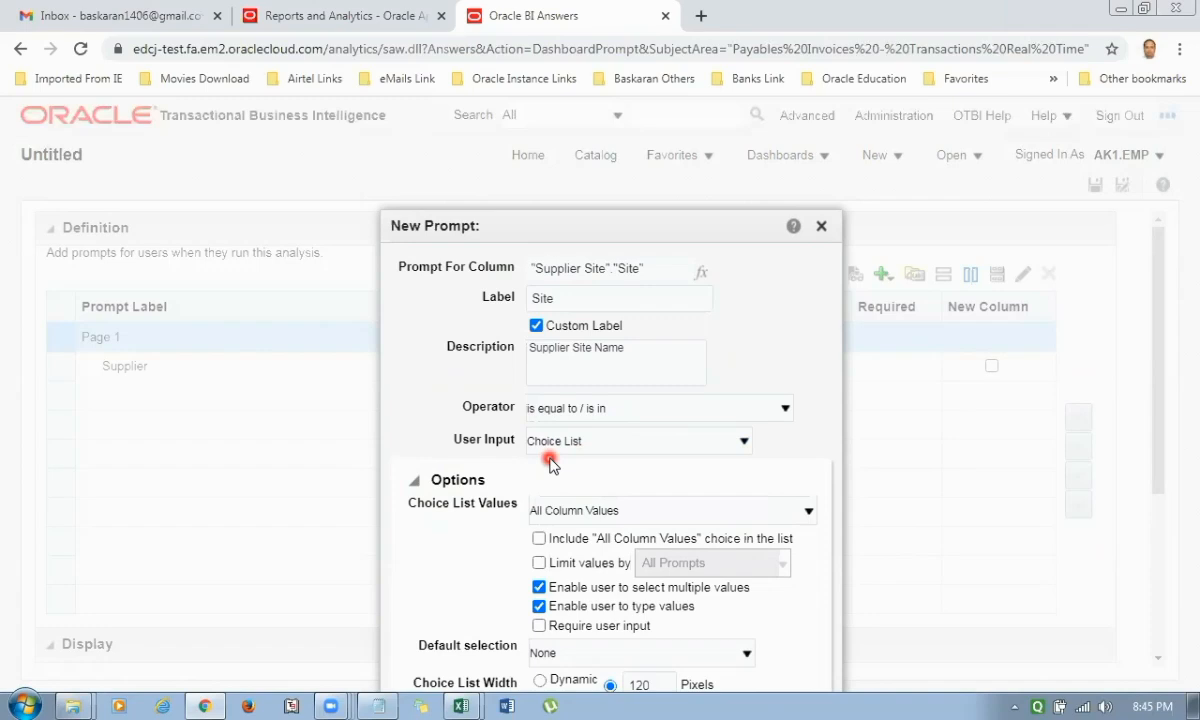
{"action": "left_click", "coordinate": [575, 408]}
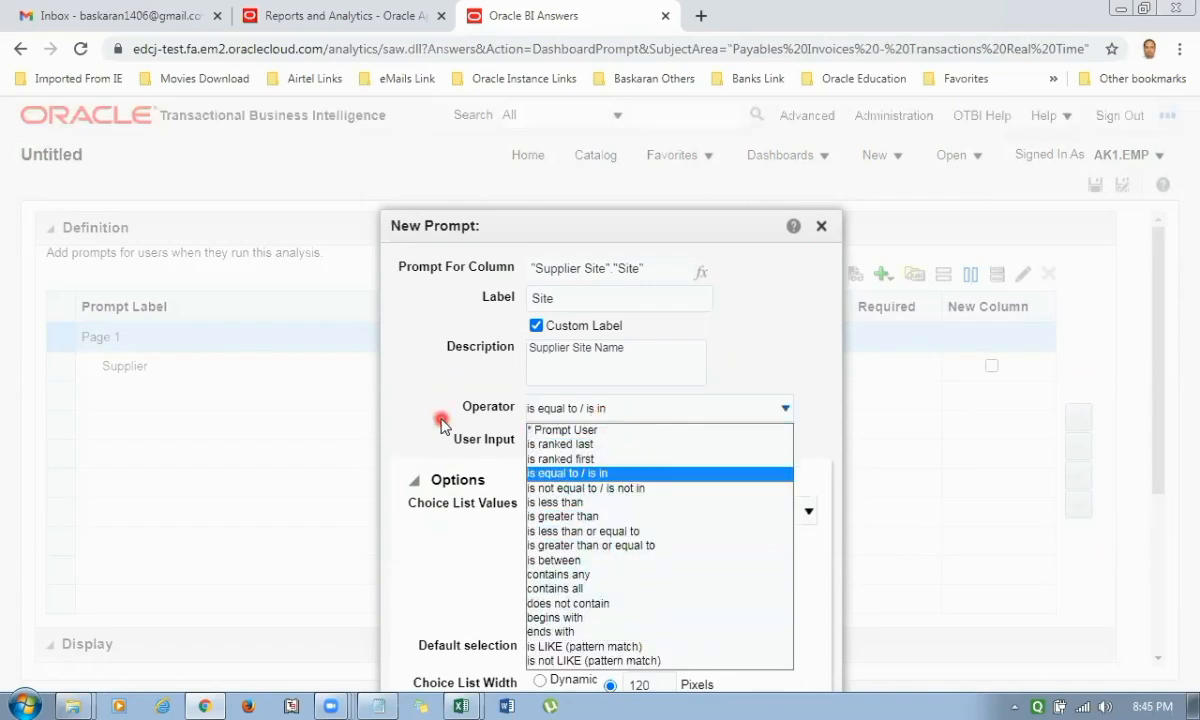
{"action": "left_click", "coordinate": [414, 400]}
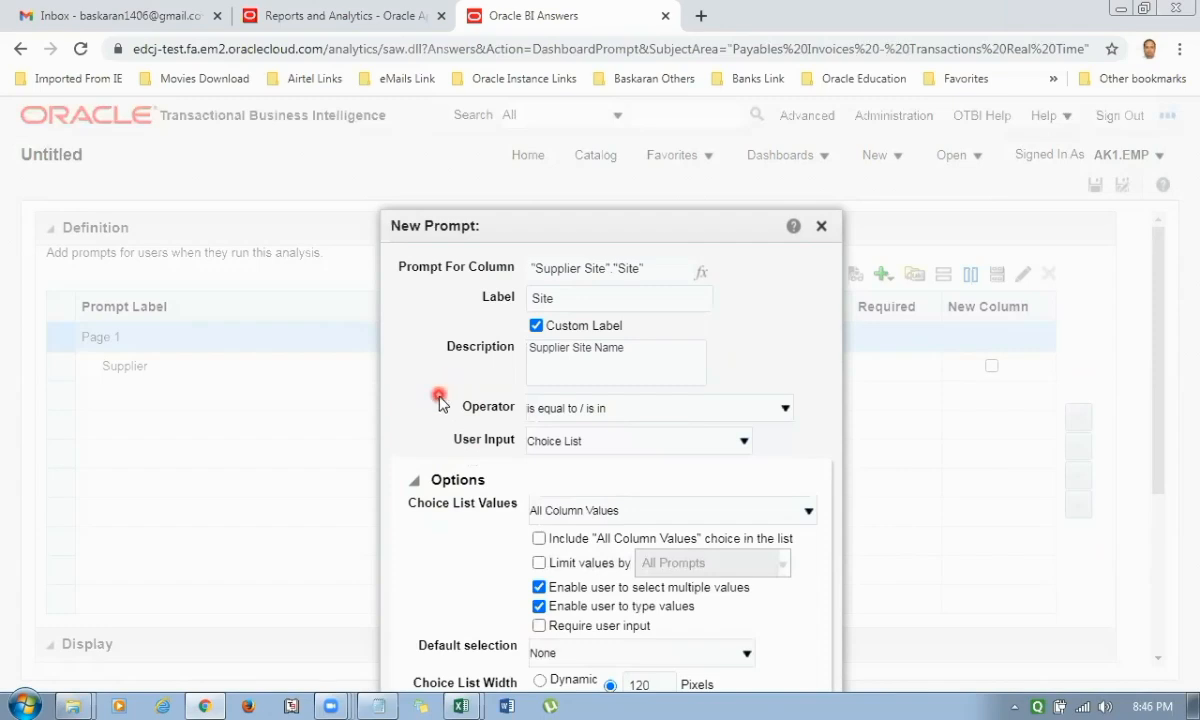
{"action": "left_click", "coordinate": [540, 539]}
{"action": "left_click_drag", "start_coordinate": [698, 225], "coordinate": [691, 118]}
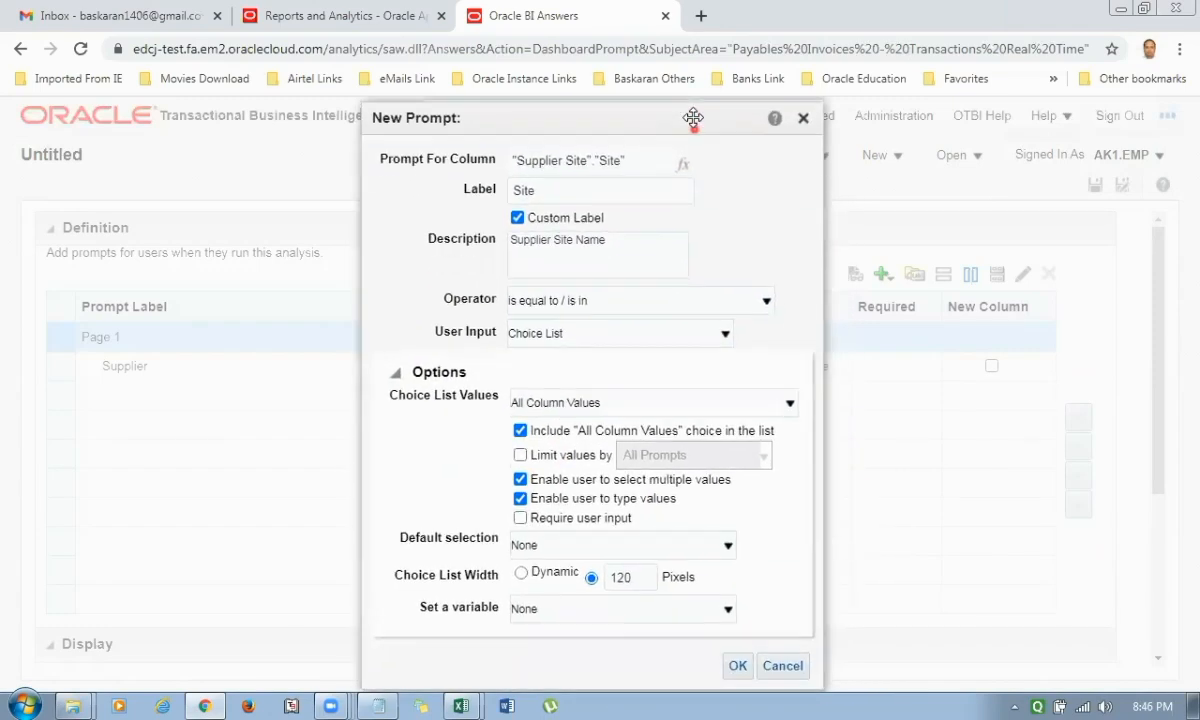
{"action": "left_click", "coordinate": [737, 663]}
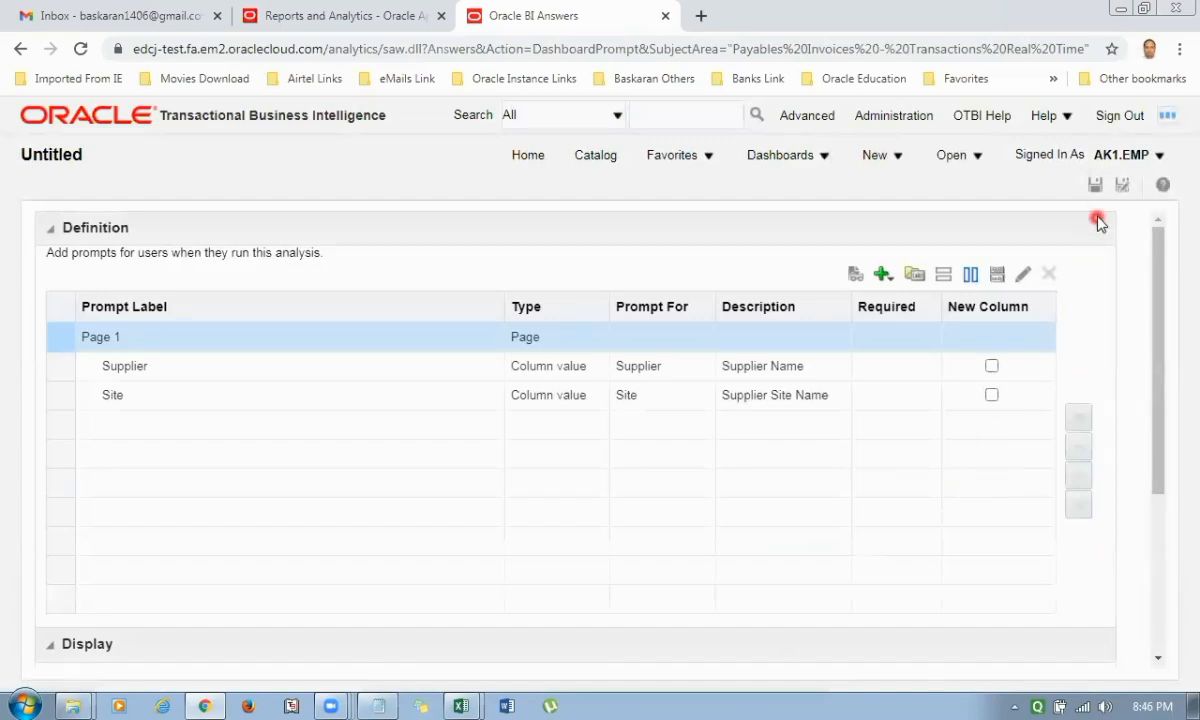
Start saving the dashboard prompt in /Shared Folders/AK1 REPORT under the name AK1_Dashboard_Prompt_Payable_Invoice.
{"action": "left_click", "coordinate": [1095, 186]}
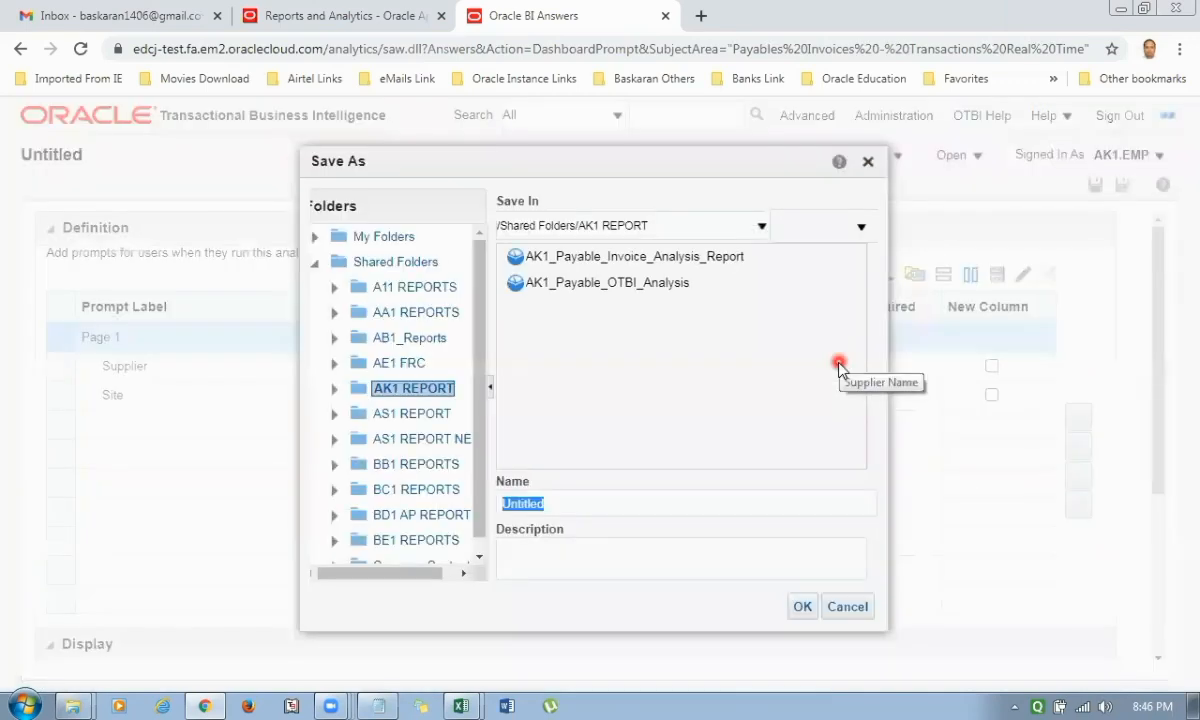
{"action": "left_click", "coordinate": [628, 274]}
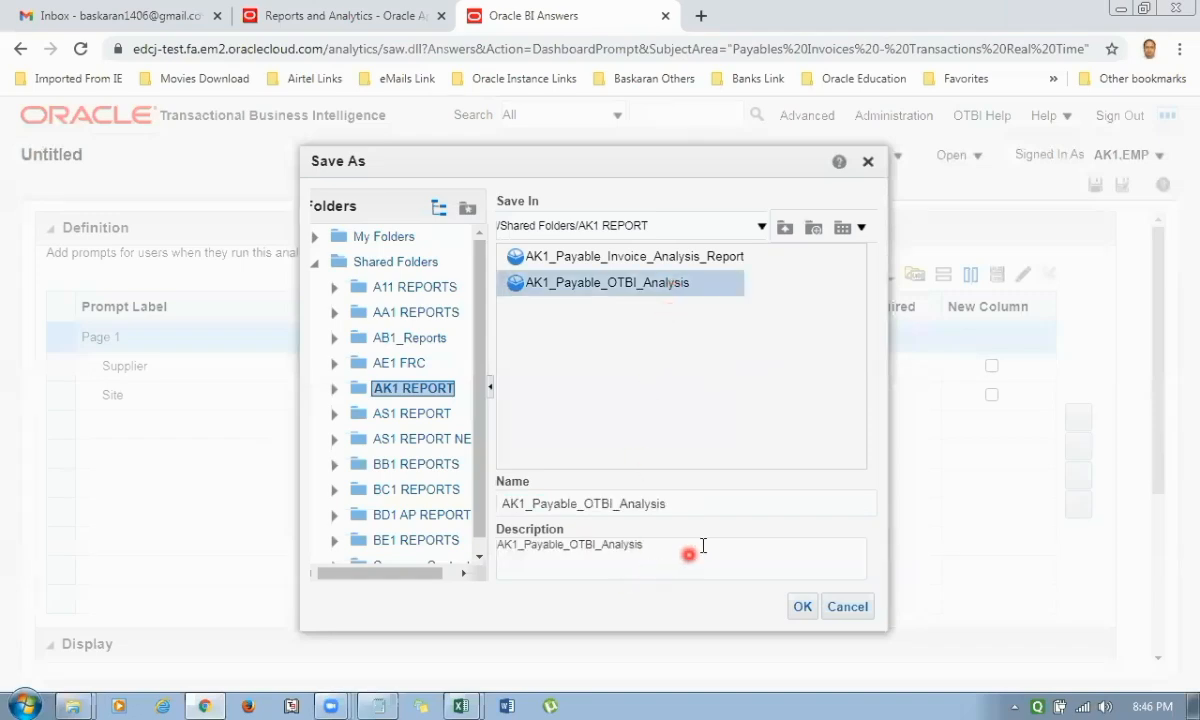
{"action": "left_click", "coordinate": [625, 503]}
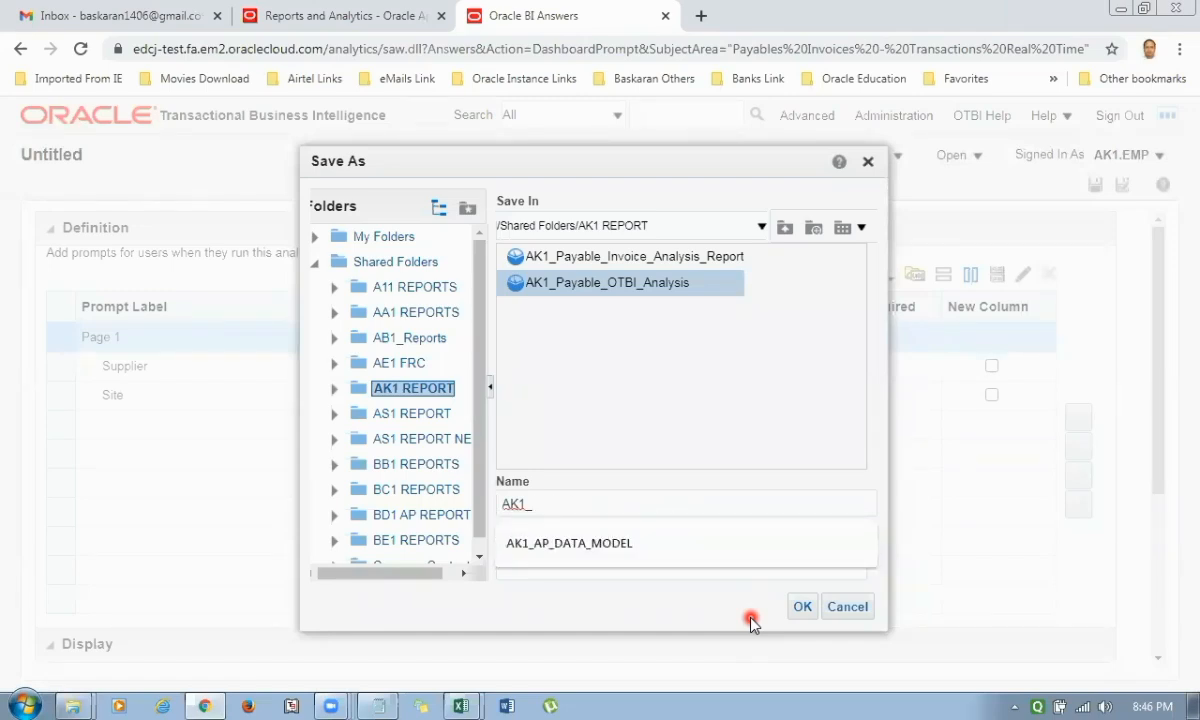
{"action": "type", "text": "Dashboard_Prompt_Payable_In"}
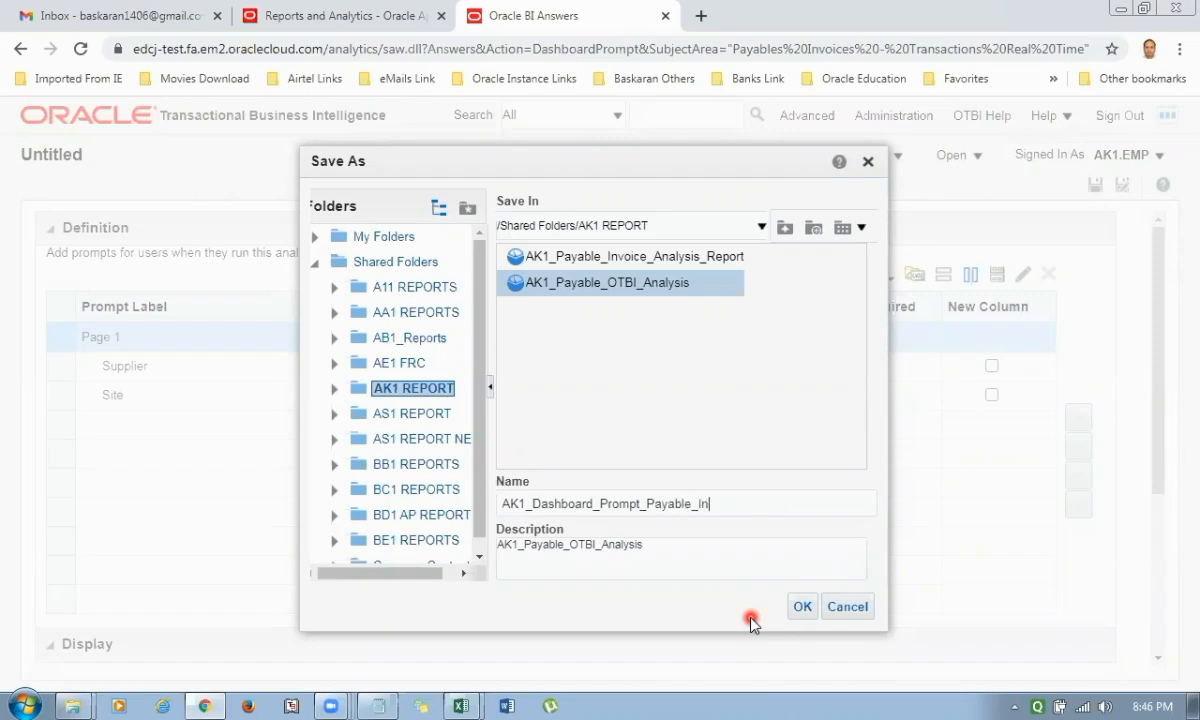
Replace the description with the prompt's name, AK1_Dashboard_Prompt_Payable_Invoice, and save the prompt.
{"action": "key", "text": "ctrl+a"}
{"action": "key", "text": "ctrl+c"}
{"action": "key", "text": "Tab"}
{"action": "key", "text": "ctrl+v"}
{"action": "key", "text": "Delete"}
{"action": "key", "text": "Delete"}
{"action": "key", "text": "Delete"}
{"action": "key", "text": "Delete"}
{"action": "key", "text": "Delete"}
{"action": "key", "text": "Delete"}
{"action": "key", "text": "Delete"}
{"action": "key", "text": "Delete"}
{"action": "key", "text": "Delete"}
{"action": "key", "text": "Delete"}
{"action": "key", "text": "Delete"}
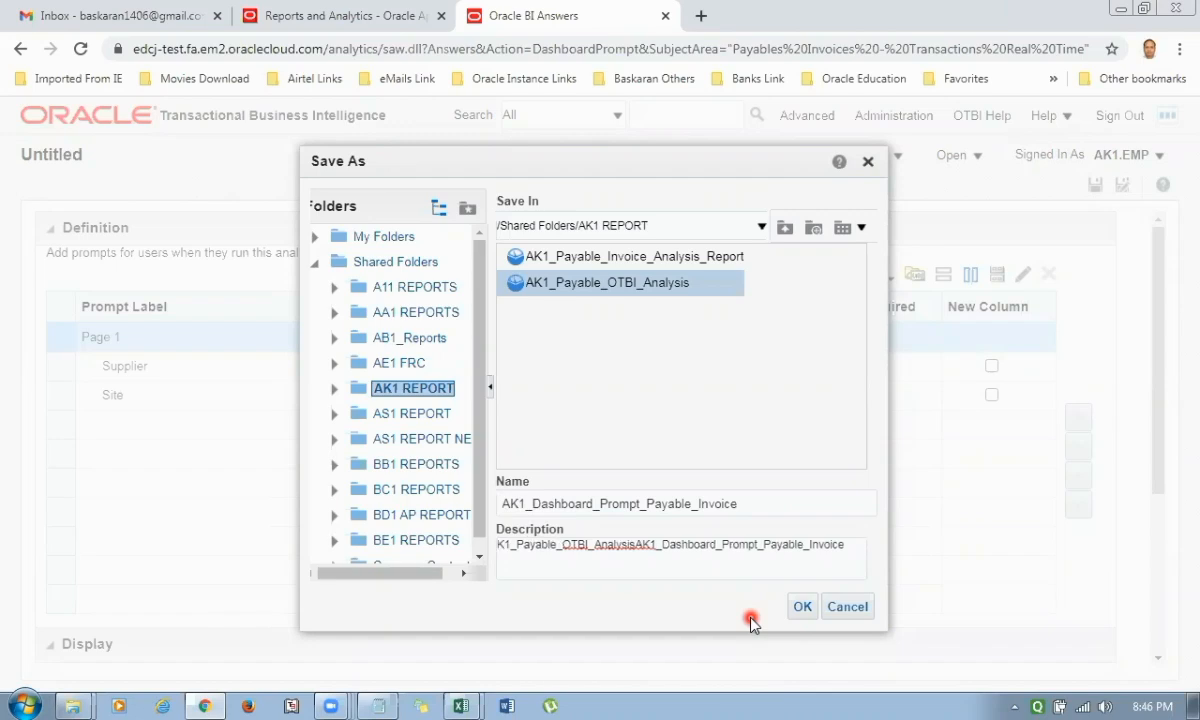
{"action": "key", "text": "Delete"}
{"action": "key", "text": "Delete"}
{"action": "key", "text": "Delete"}
{"action": "key", "text": "Delete"}
{"action": "key", "text": "Delete"}
{"action": "key", "text": "Delete"}
{"action": "key", "text": "Delete"}
{"action": "key", "text": "Delete"}
{"action": "key", "text": "Delete"}
{"action": "key", "text": "Delete"}
{"action": "key", "text": "Delete"}
{"action": "key", "text": "Delete"}
{"action": "key", "text": "Delete"}
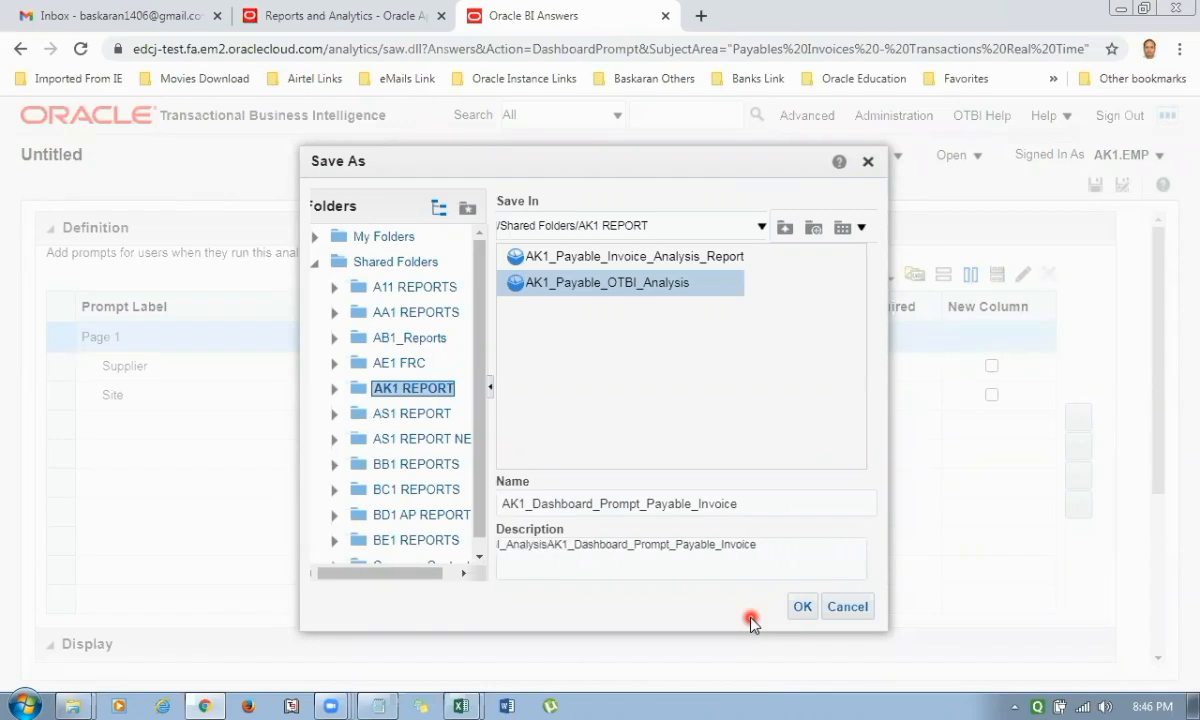
{"action": "key", "text": "Delete"}
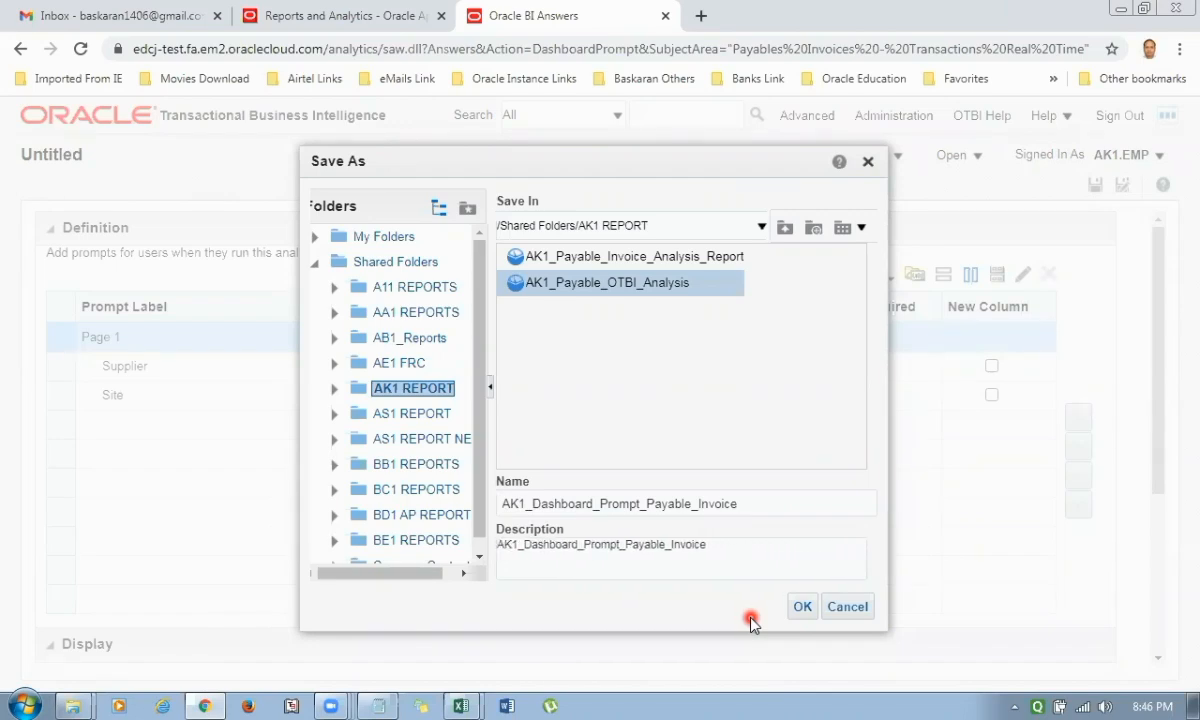
{"action": "left_click", "coordinate": [797, 607]}
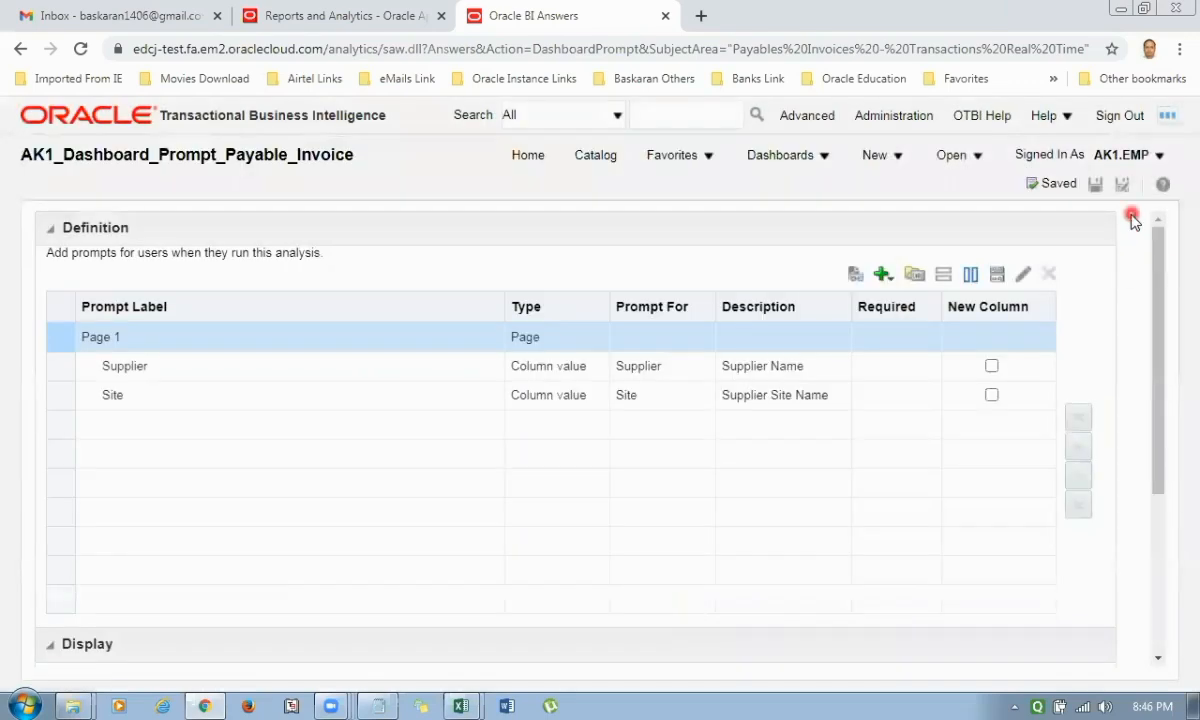
Start a new dashboard from the home page and name it AK1_Dashboard_Payable_Invoice_Analysis.
{"action": "left_click", "coordinate": [530, 155]}
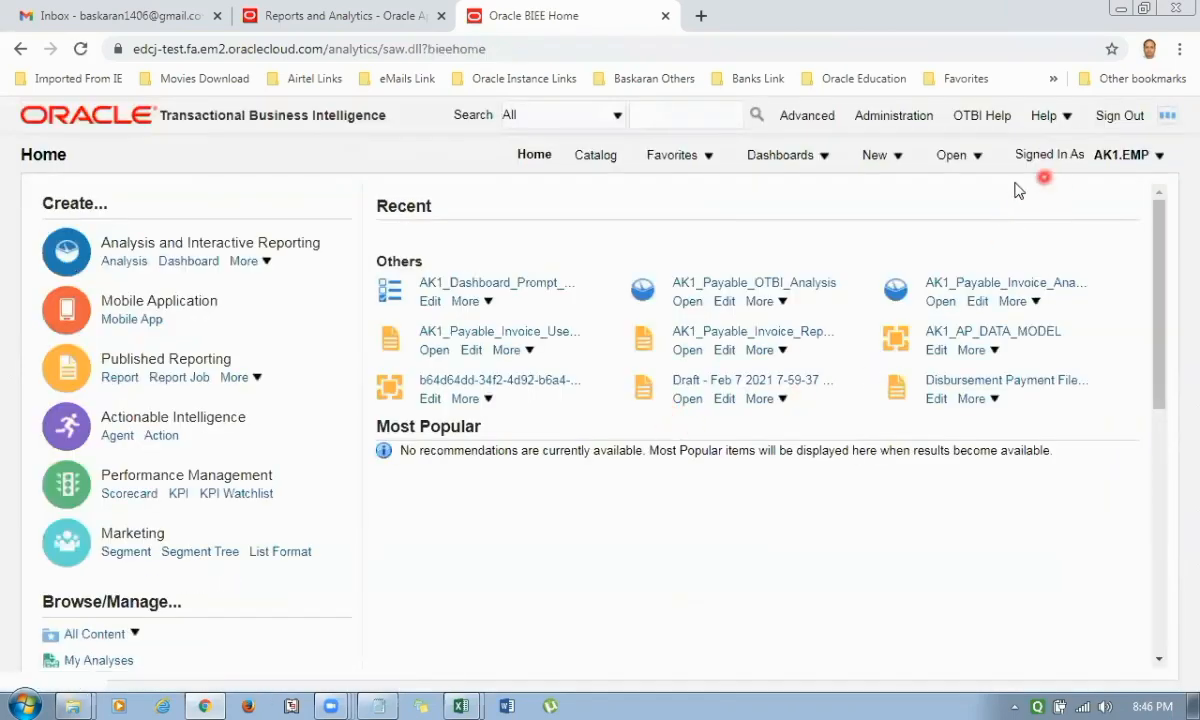
{"action": "left_click", "coordinate": [980, 158]}
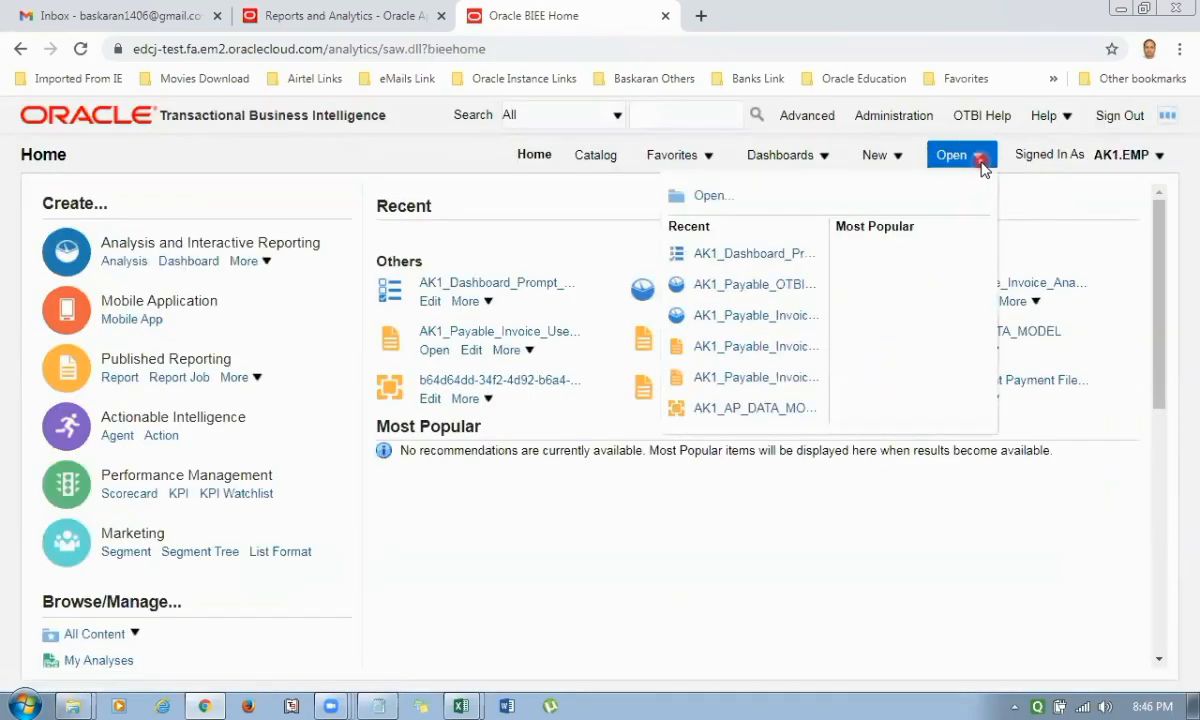
{"action": "left_click", "coordinate": [877, 155]}
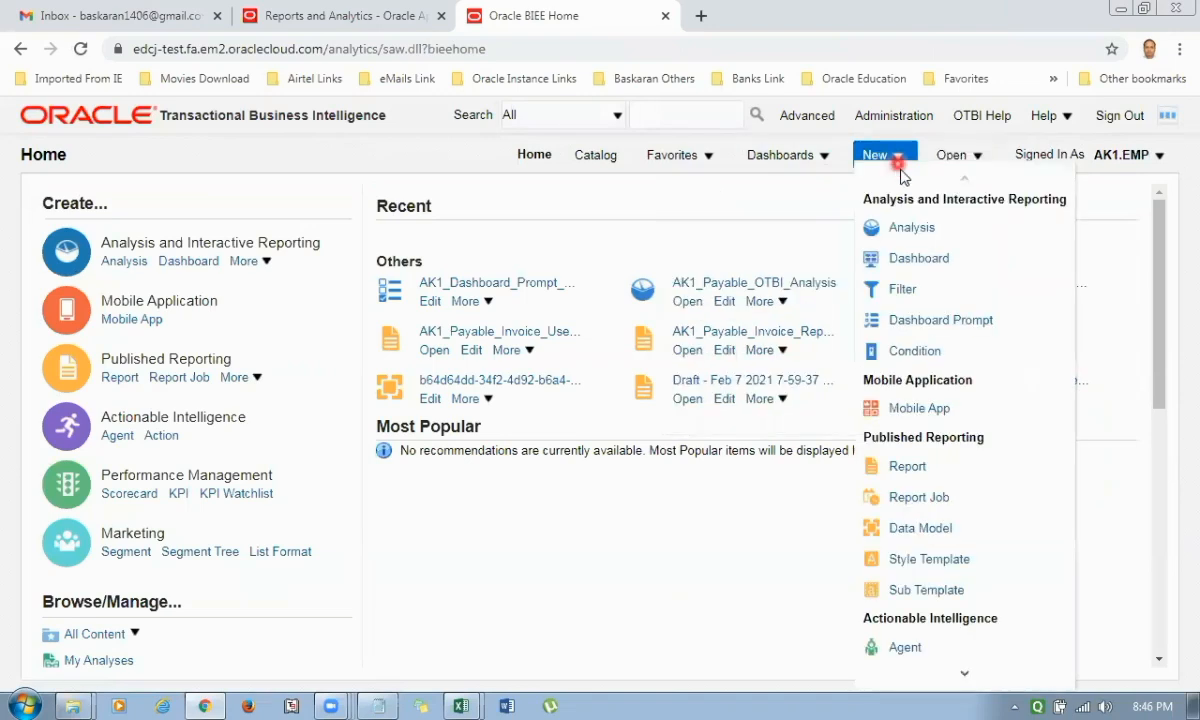
{"action": "left_click", "coordinate": [928, 262]}
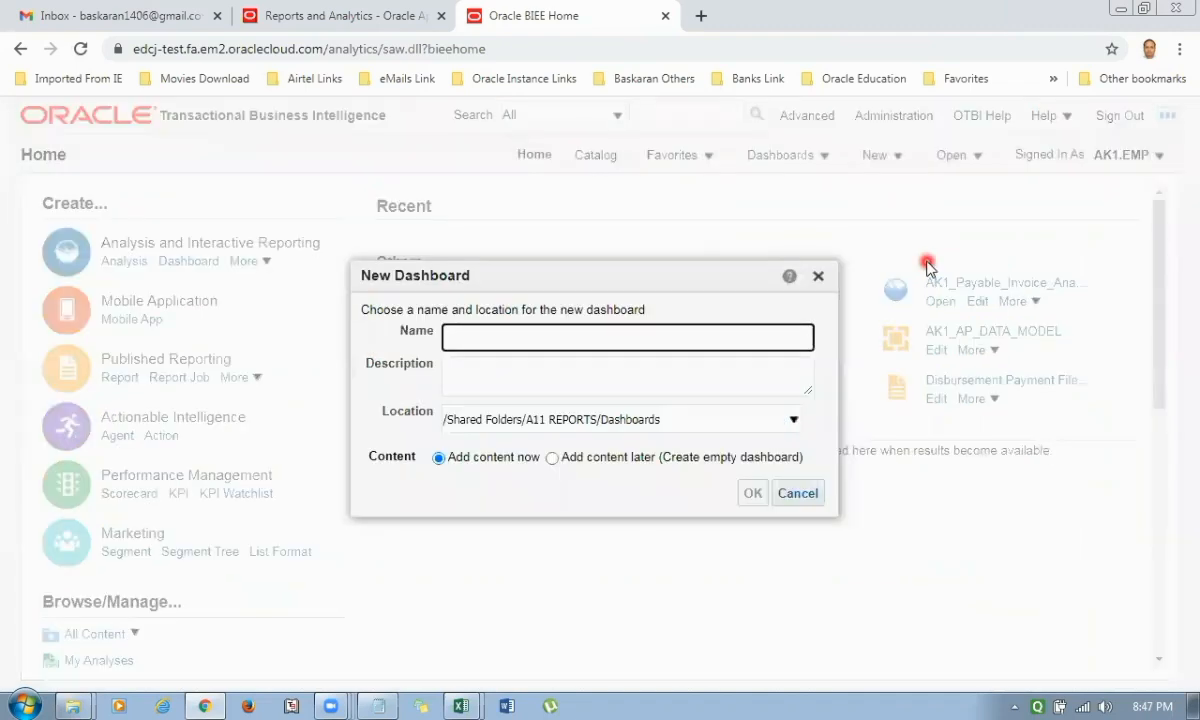
{"action": "key", "text": "ctrl+v"}
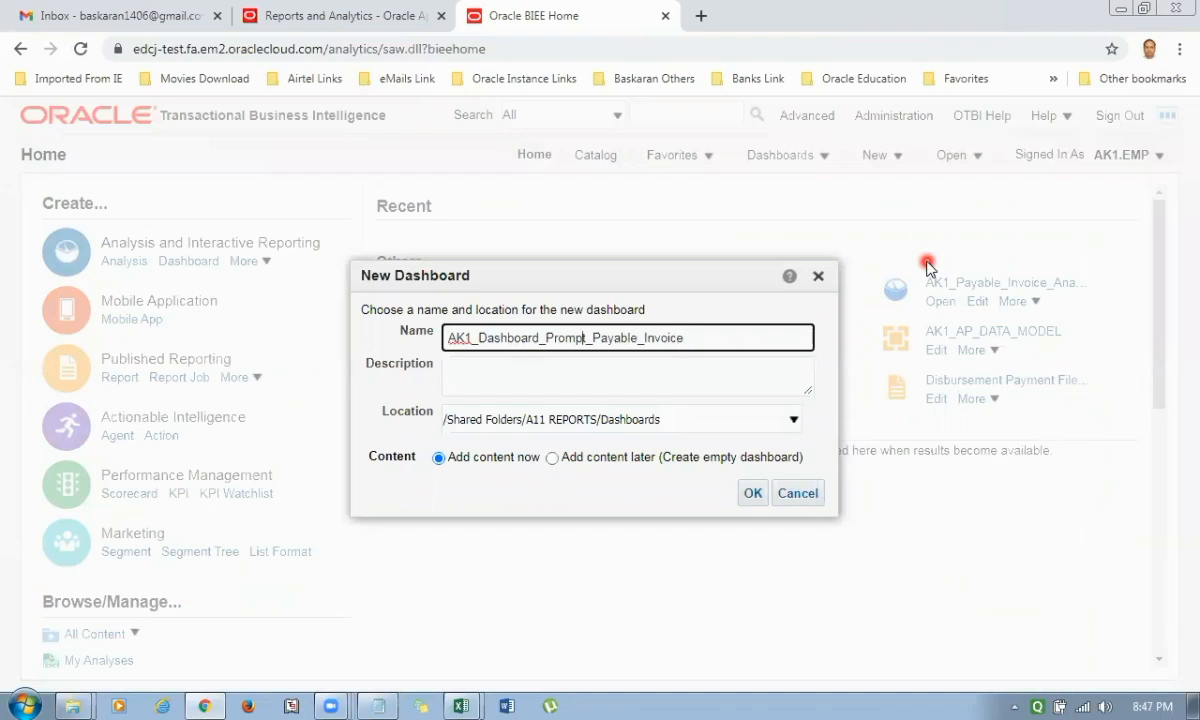
{"action": "key", "text": "BackSpace"}
{"action": "key", "text": "BackSpace"}
{"action": "key", "text": "BackSpace"}
{"action": "key", "text": "BackSpace"}
{"action": "key", "text": "BackSpace"}
{"action": "key", "text": "BackSpace"}
{"action": "key", "text": "BackSpace"}
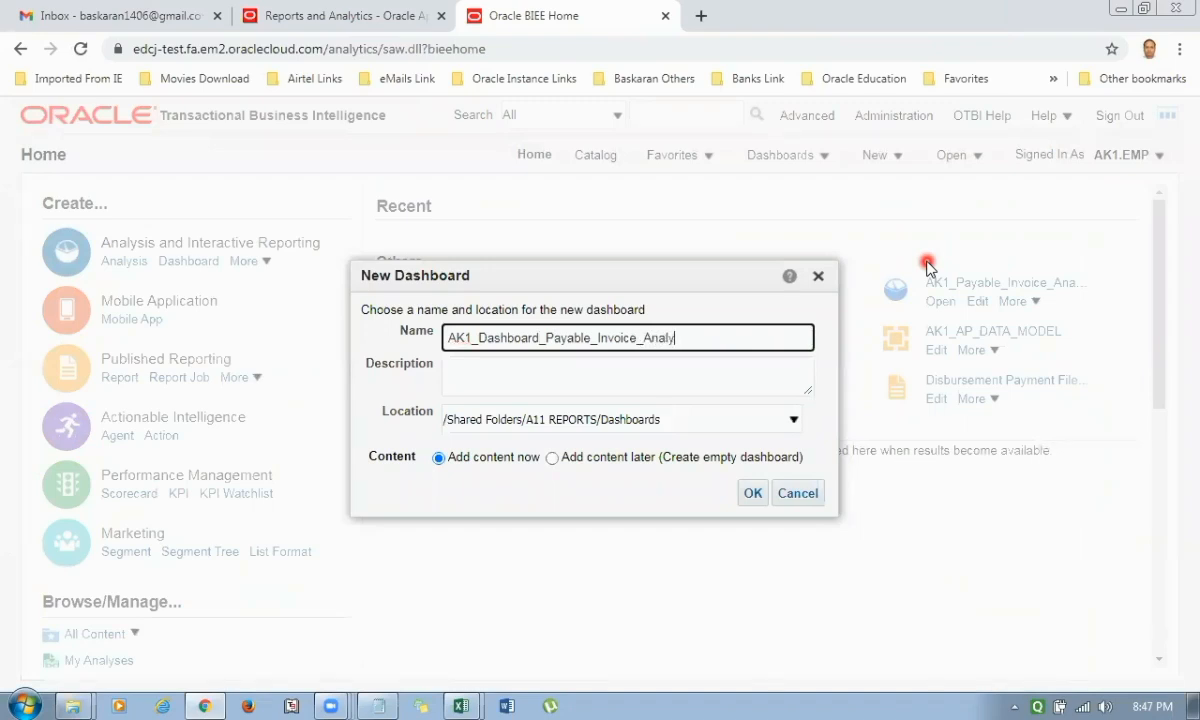
{"action": "key", "text": "Tab"}
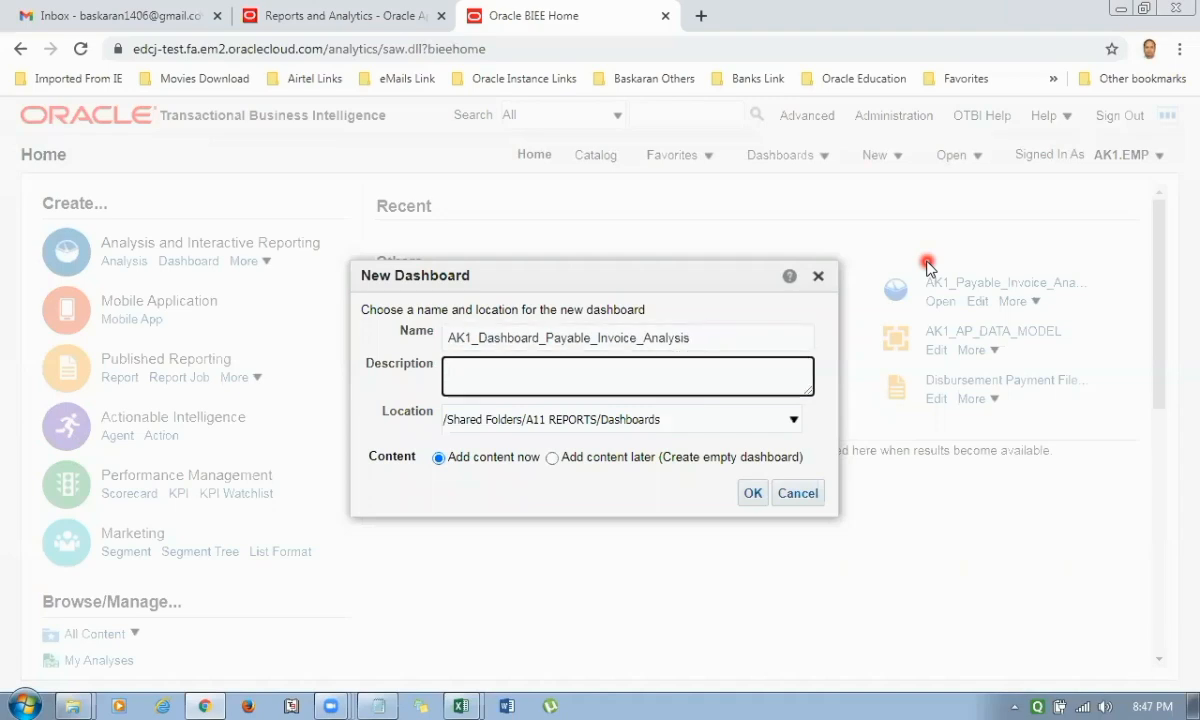
Use the dashboard's name as its description, set the location to /Shared Folders/AK1 REPORT /Dashboards, and create the dashboard.
{"action": "key", "text": "shift+Tab"}
{"action": "key", "text": "ctrl+c"}
{"action": "key", "text": "Tab"}
{"action": "key", "text": "ctrl+v"}
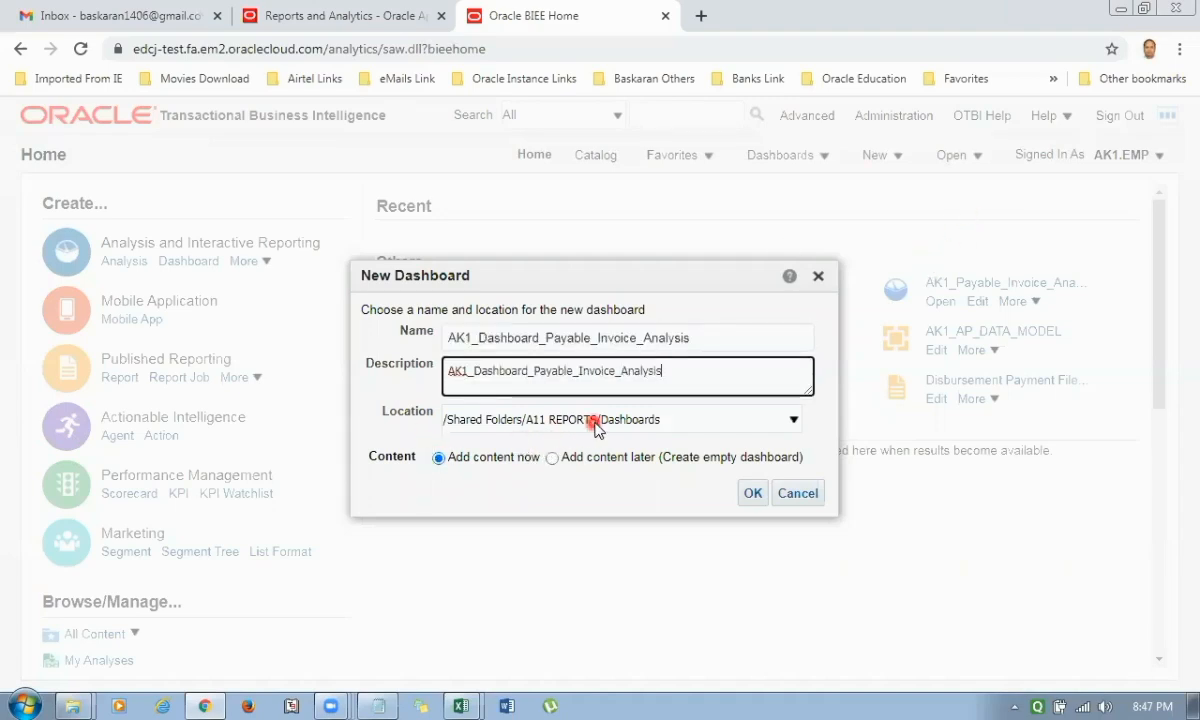
{"action": "left_click", "coordinate": [785, 424]}
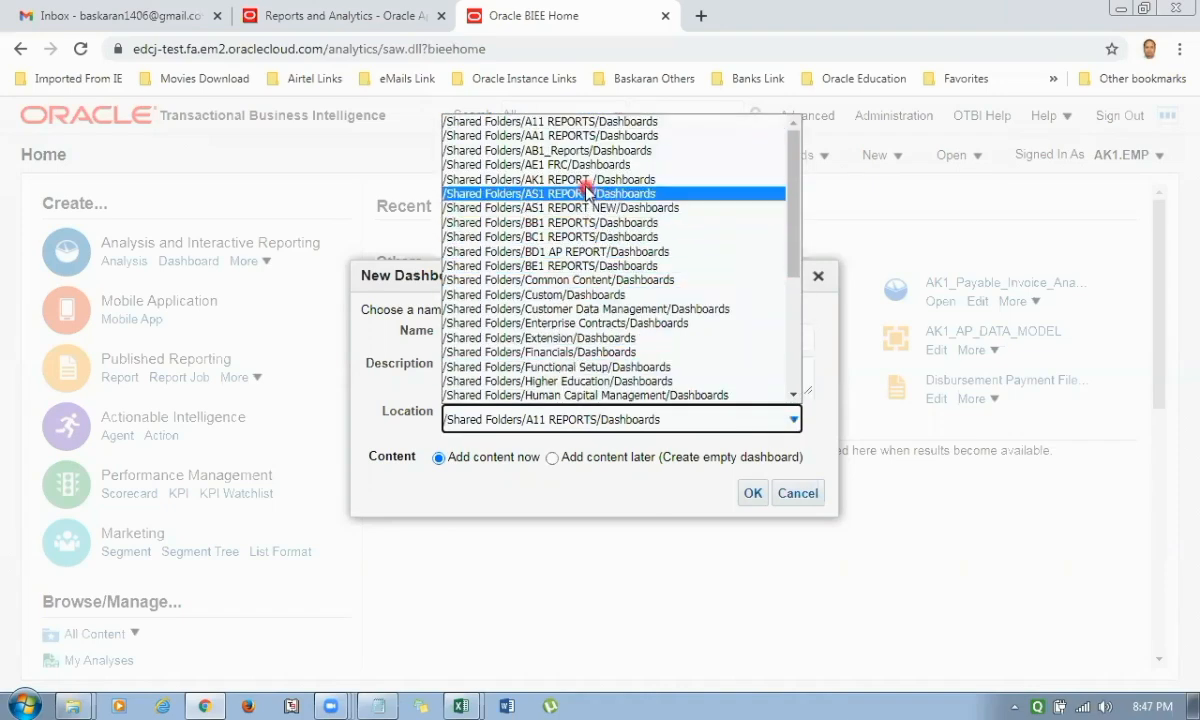
{"action": "left_click", "coordinate": [587, 180]}
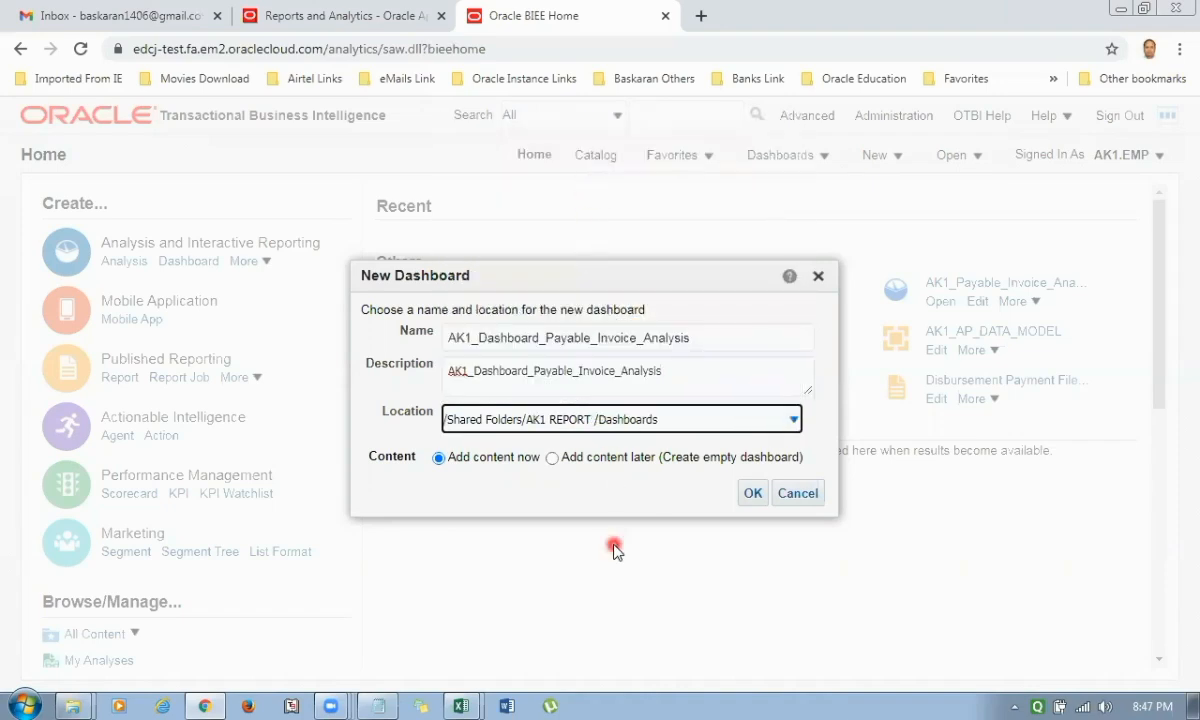
{"action": "left_click", "coordinate": [748, 494]}
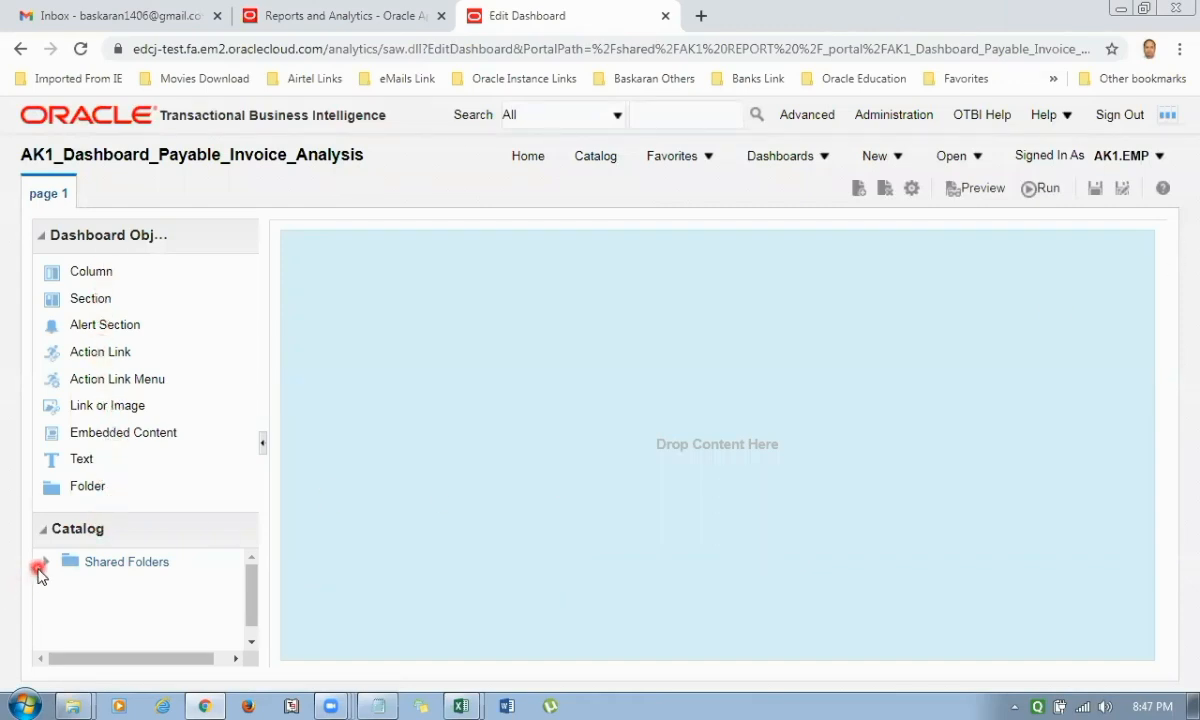
Expand Shared Folders and AK1 REPORT in the dashboard editor's catalog, widening the catalog area to show full item names.
{"action": "left_click", "coordinate": [41, 566]}
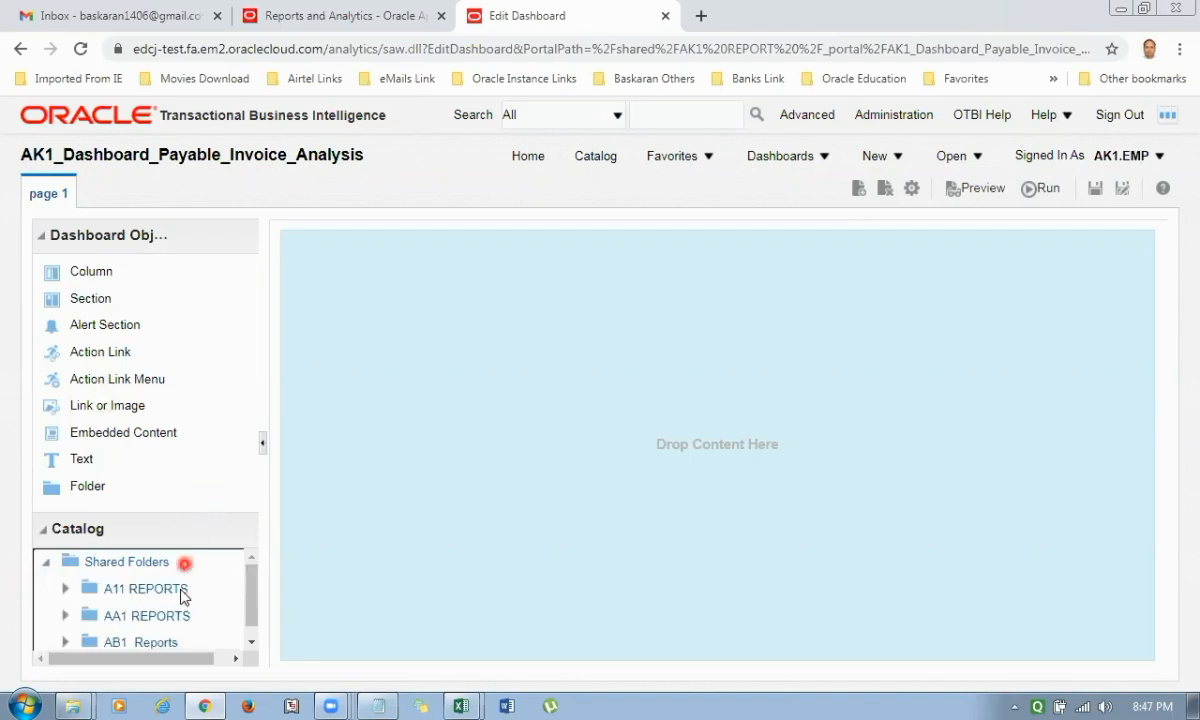
{"action": "left_click", "coordinate": [110, 640]}
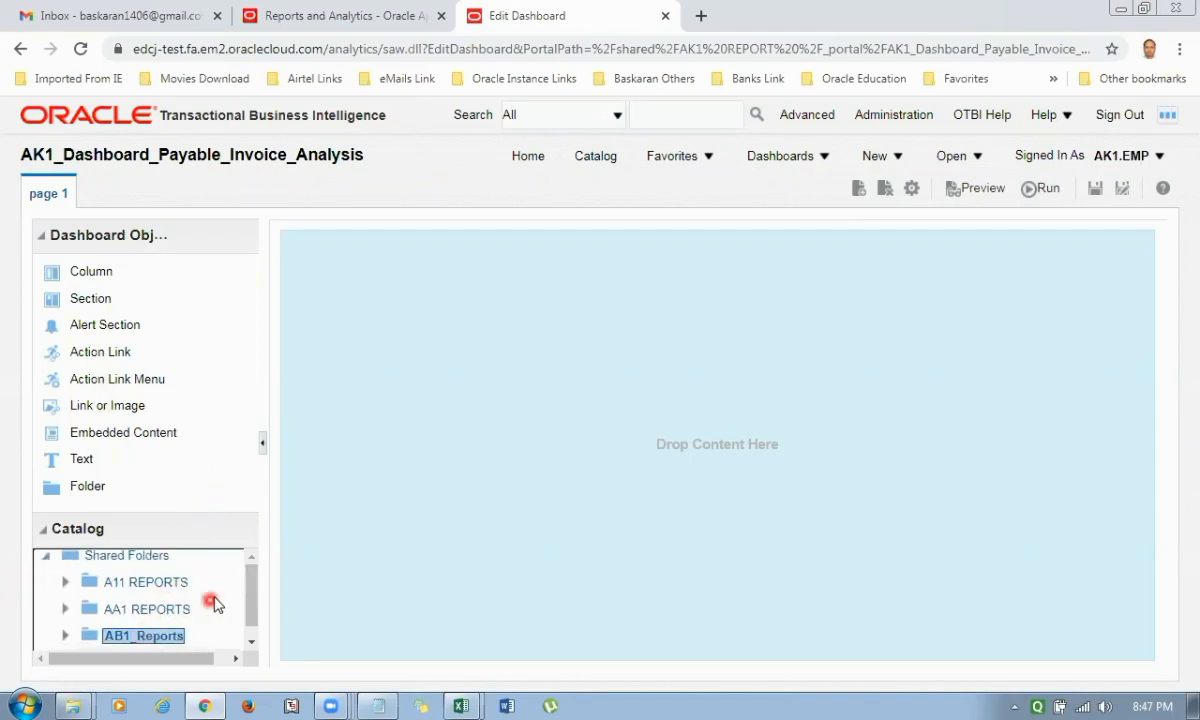
{"action": "left_click_drag", "start_coordinate": [252, 592], "coordinate": [253, 641]}
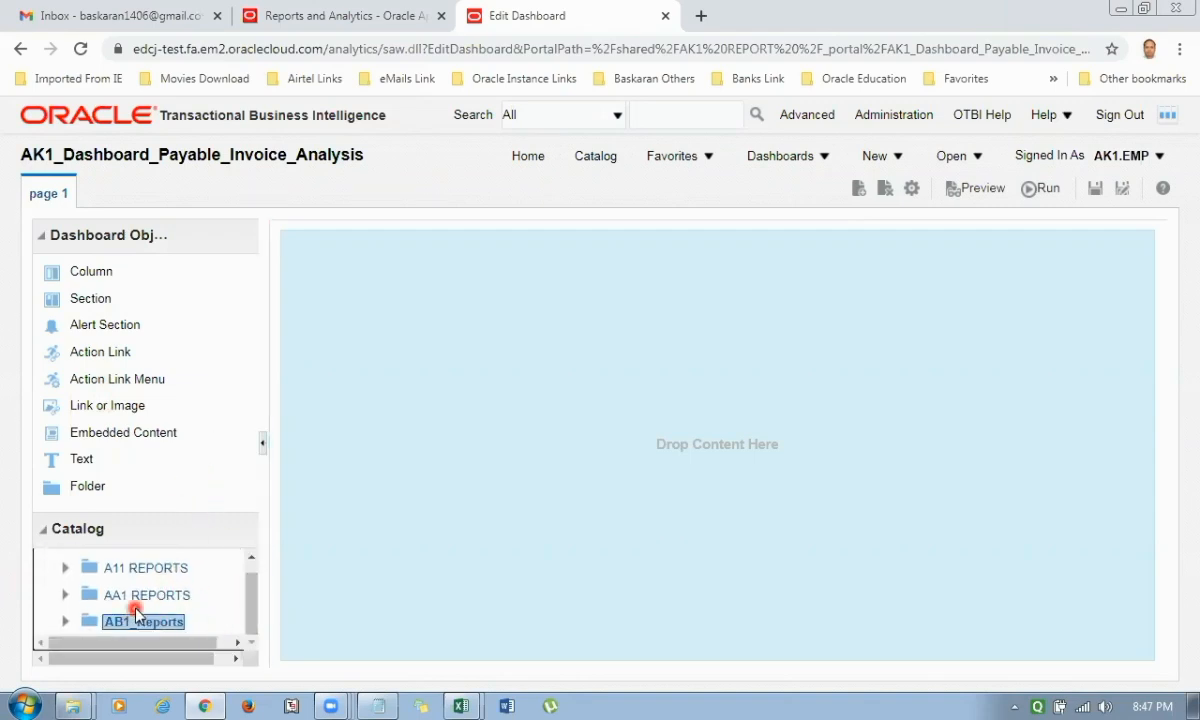
{"action": "scroll", "coordinate": [140, 605], "scroll_direction": "down", "scroll_amount": 3}
{"action": "scroll", "coordinate": [140, 605], "scroll_direction": "up", "scroll_amount": 3}
{"action": "scroll", "coordinate": [147, 616], "scroll_direction": "down", "scroll_amount": 2}
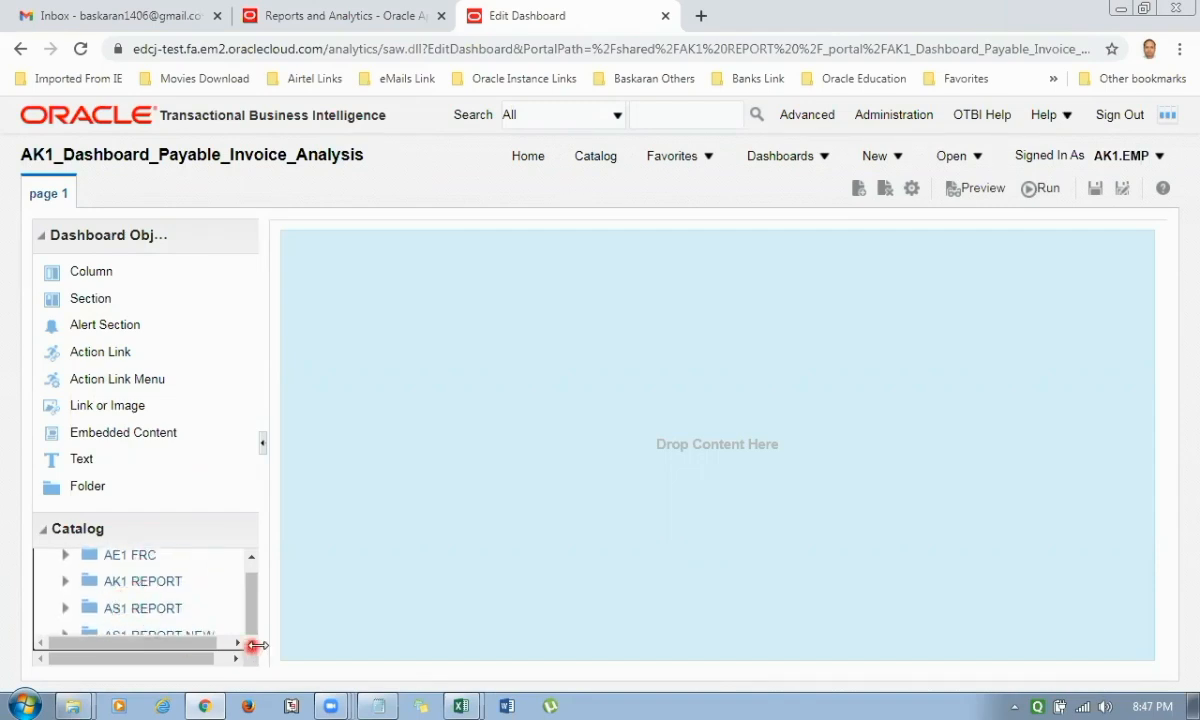
{"action": "left_click", "coordinate": [252, 560]}
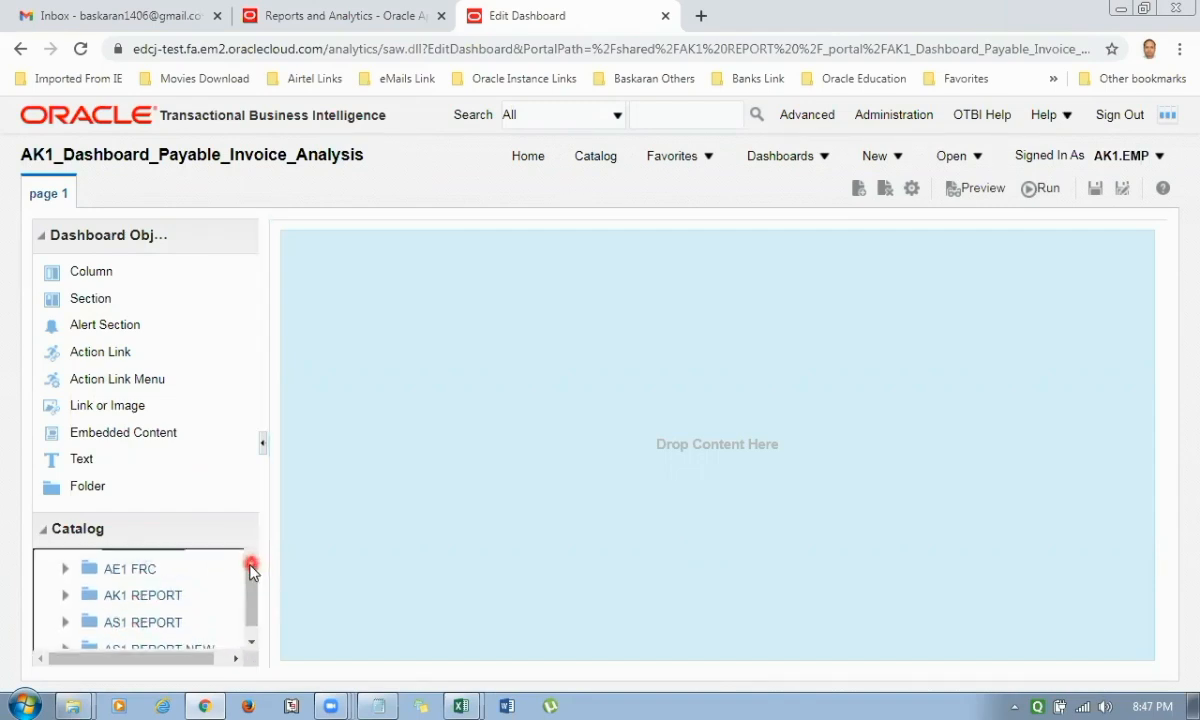
{"action": "double_click", "coordinate": [163, 605]}
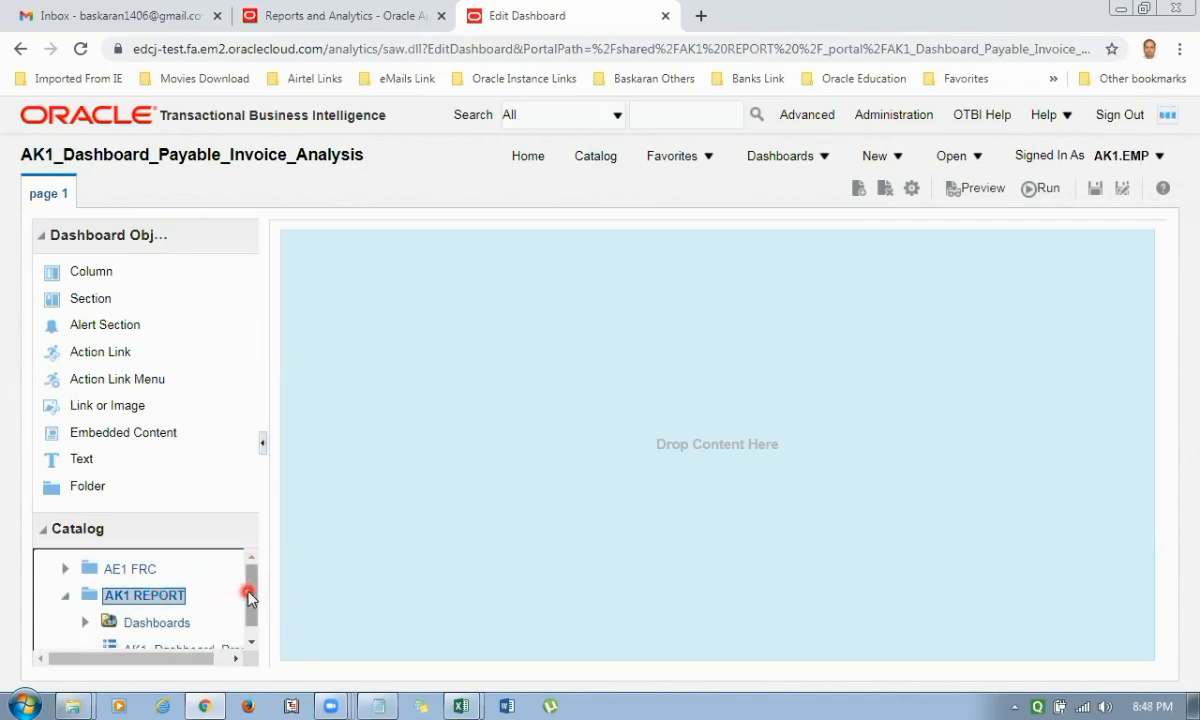
{"action": "left_click_drag", "start_coordinate": [250, 595], "coordinate": [248, 621]}
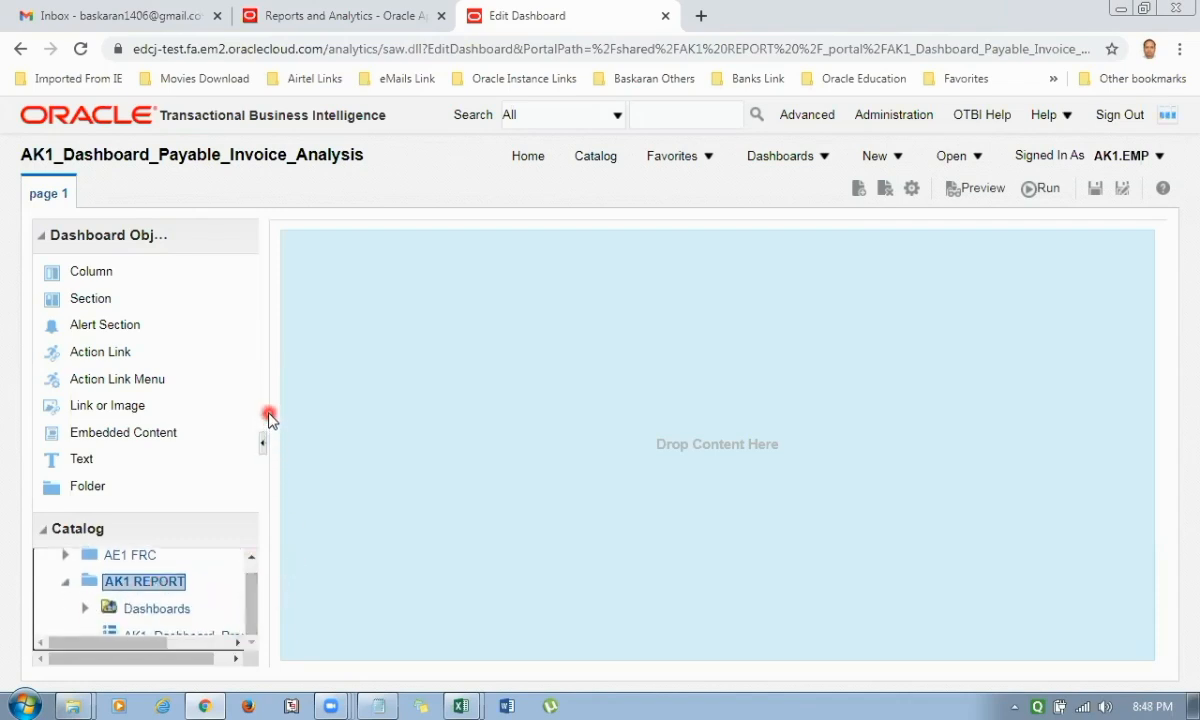
{"action": "left_click_drag", "start_coordinate": [268, 418], "coordinate": [480, 430]}
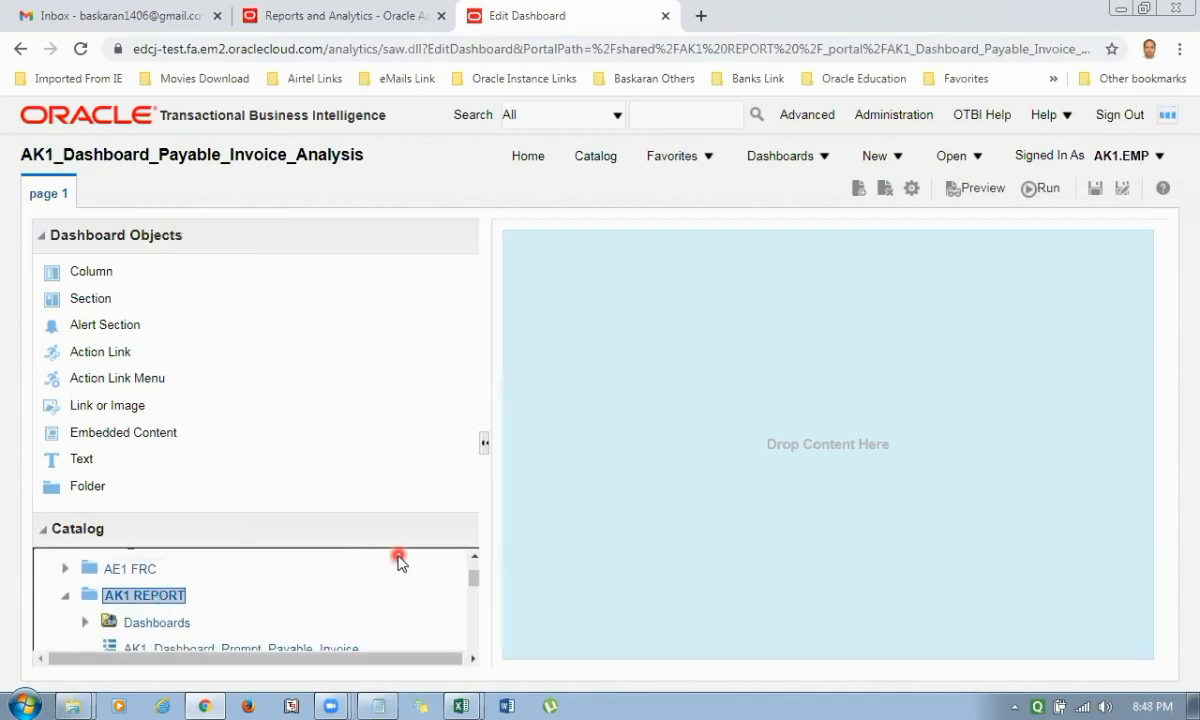
{"action": "scroll", "coordinate": [365, 600], "scroll_direction": "down", "scroll_amount": 3}
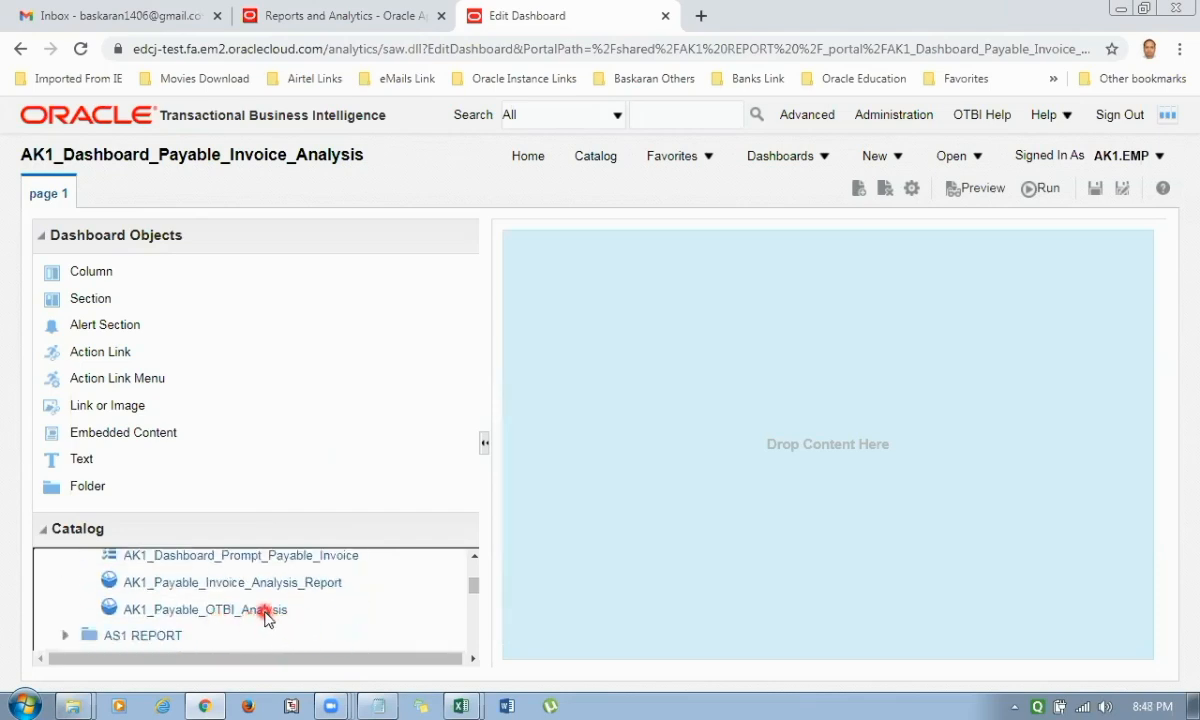
Place AK1_Dashboard_Prompt_Payable_Invoice on page 1 with AK1_Payable_OTBI_Analysis in a section below it, and save the dashboard.
{"action": "left_click_drag", "start_coordinate": [266, 611], "coordinate": [305, 628]}
{"action": "left_click_drag", "start_coordinate": [310, 566], "coordinate": [753, 318]}
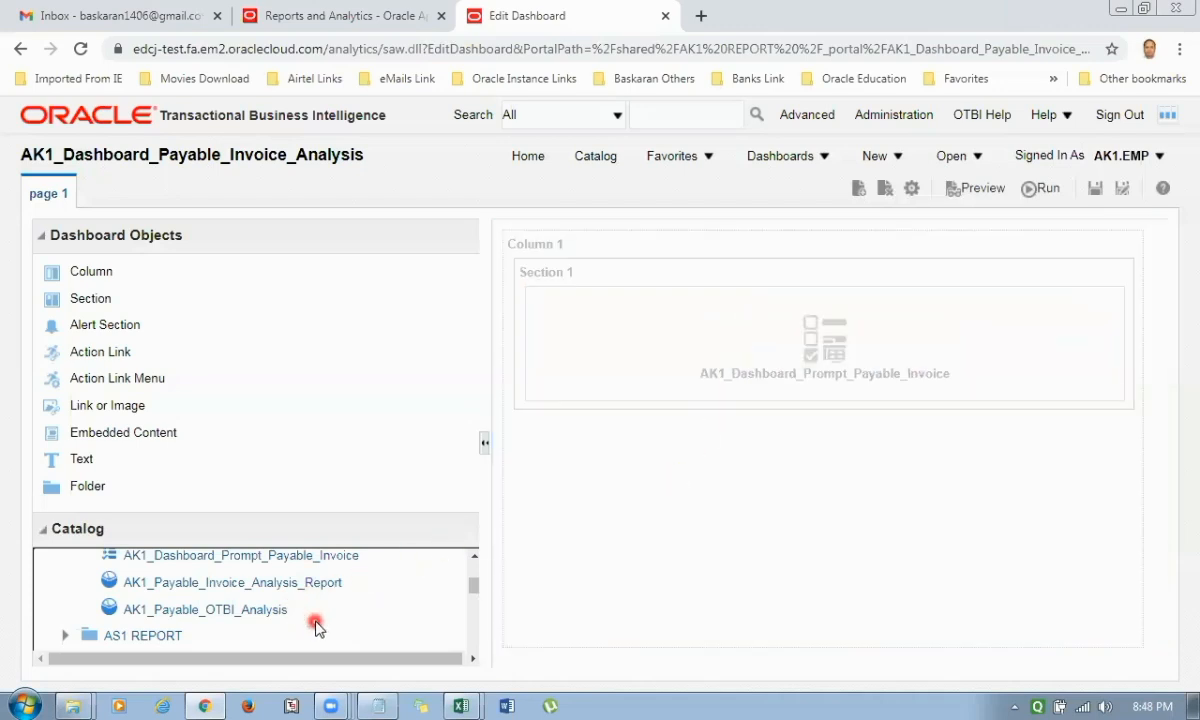
{"action": "left_click_drag", "start_coordinate": [271, 614], "coordinate": [795, 450]}
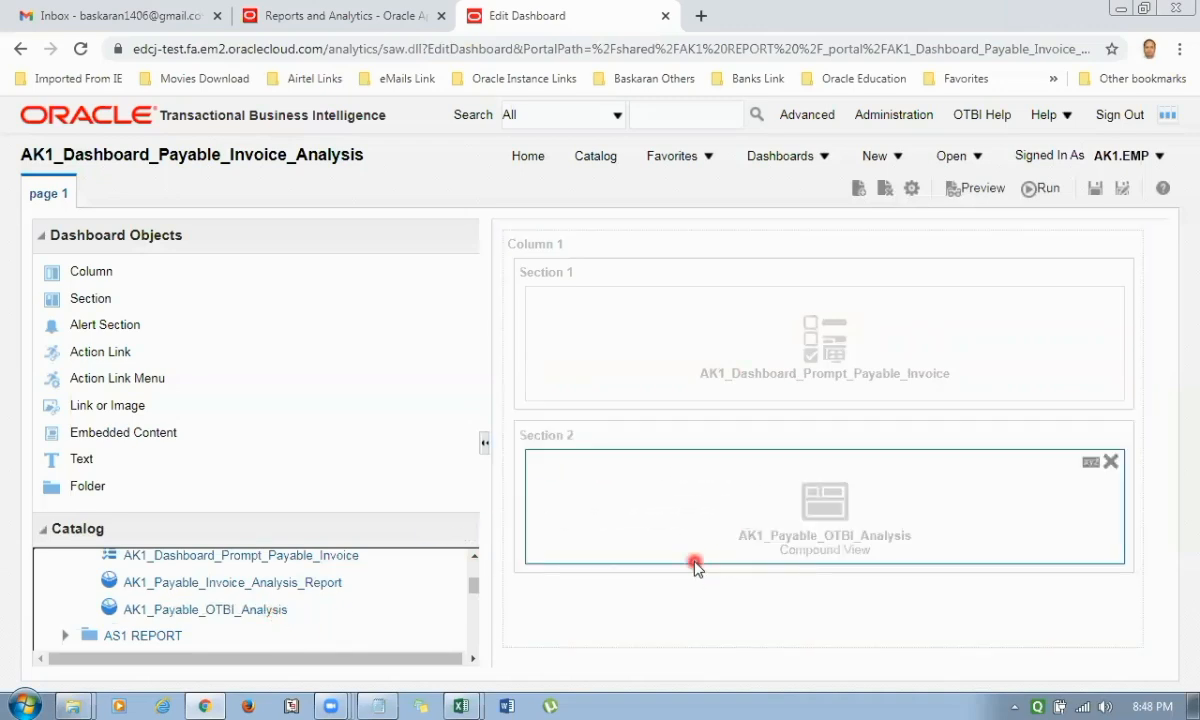
{"action": "left_click", "coordinate": [1095, 188]}
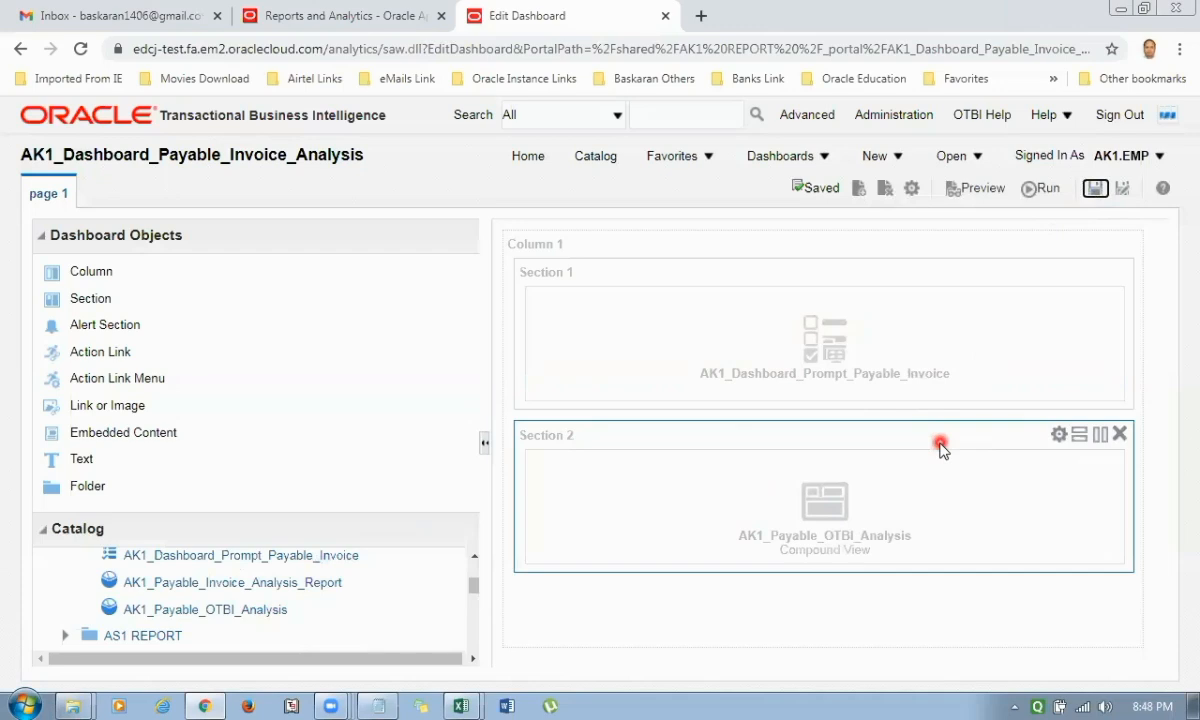
Run the dashboard and select AK1 Dell Supplier in the Supplier prompt.
{"action": "left_click", "coordinate": [1040, 188]}
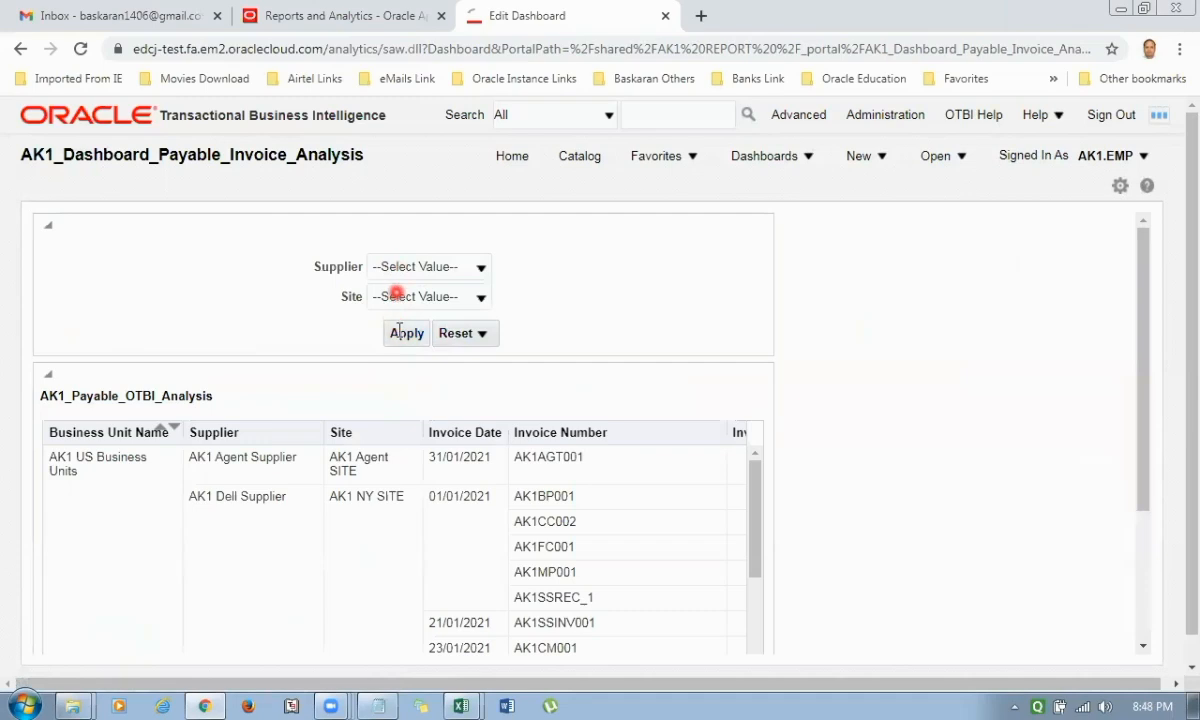
{"action": "left_click", "coordinate": [481, 267]}
{"action": "scroll", "coordinate": [537, 344], "scroll_direction": "down", "scroll_amount": 3}
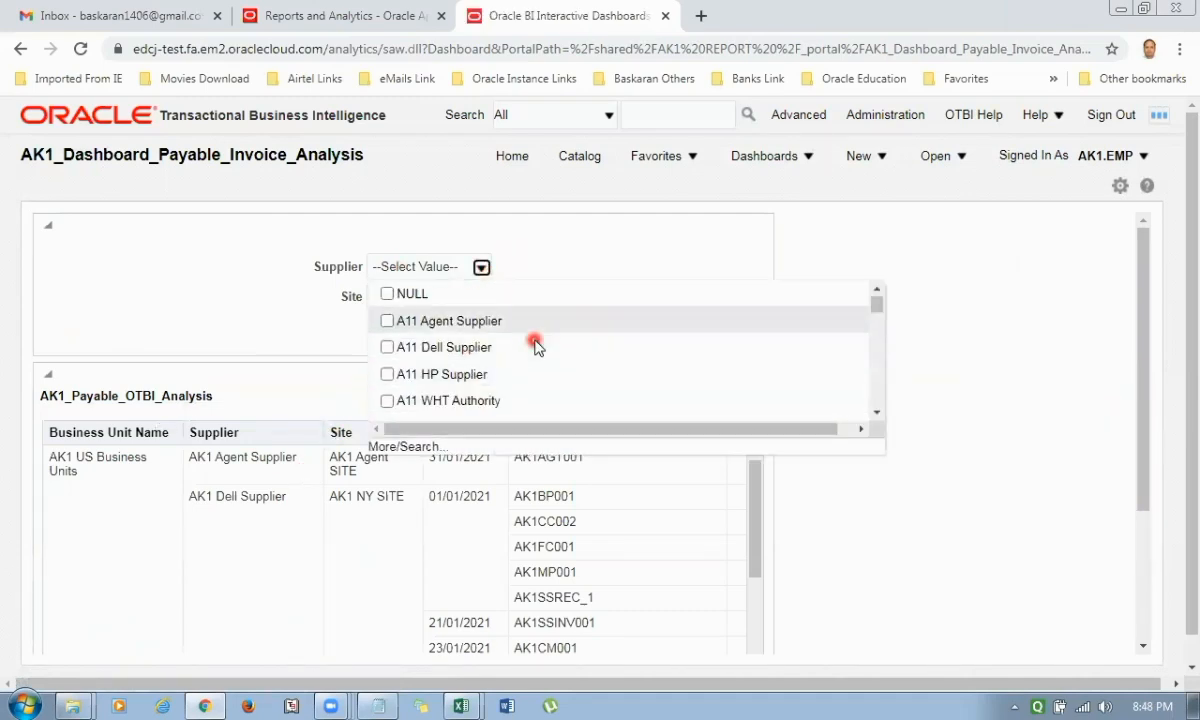
{"action": "scroll", "coordinate": [537, 344], "scroll_direction": "down", "scroll_amount": 10}
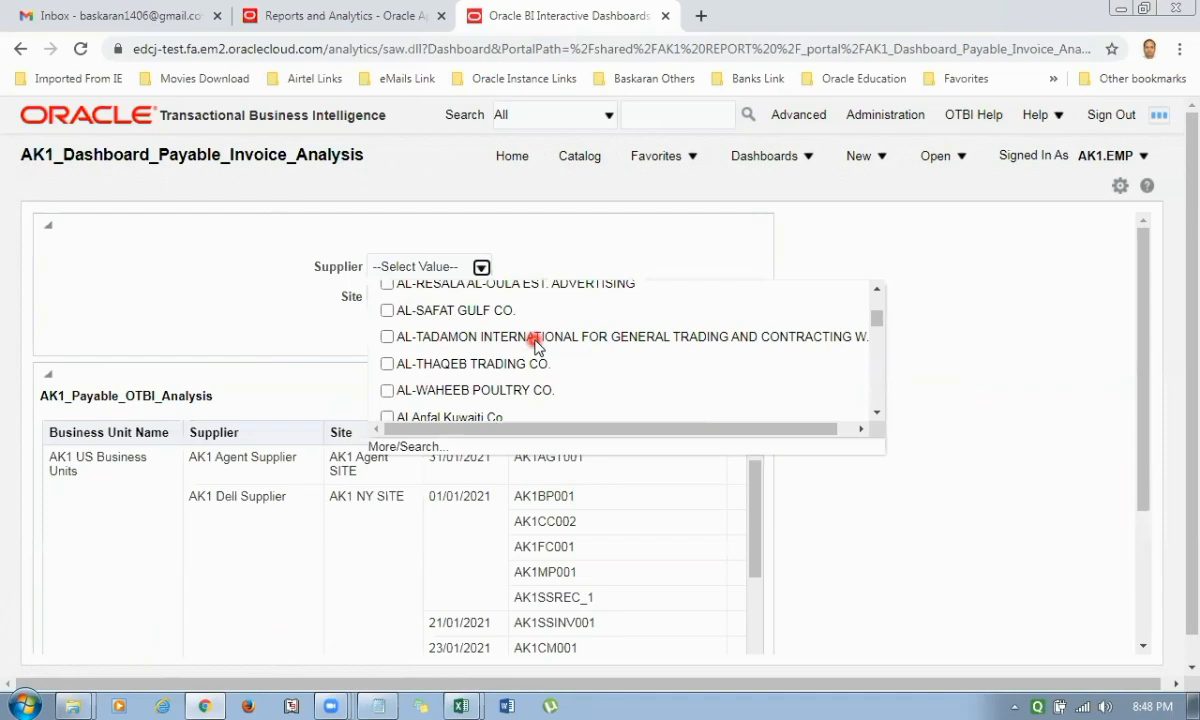
{"action": "scroll", "coordinate": [537, 344], "scroll_direction": "down", "scroll_amount": 5}
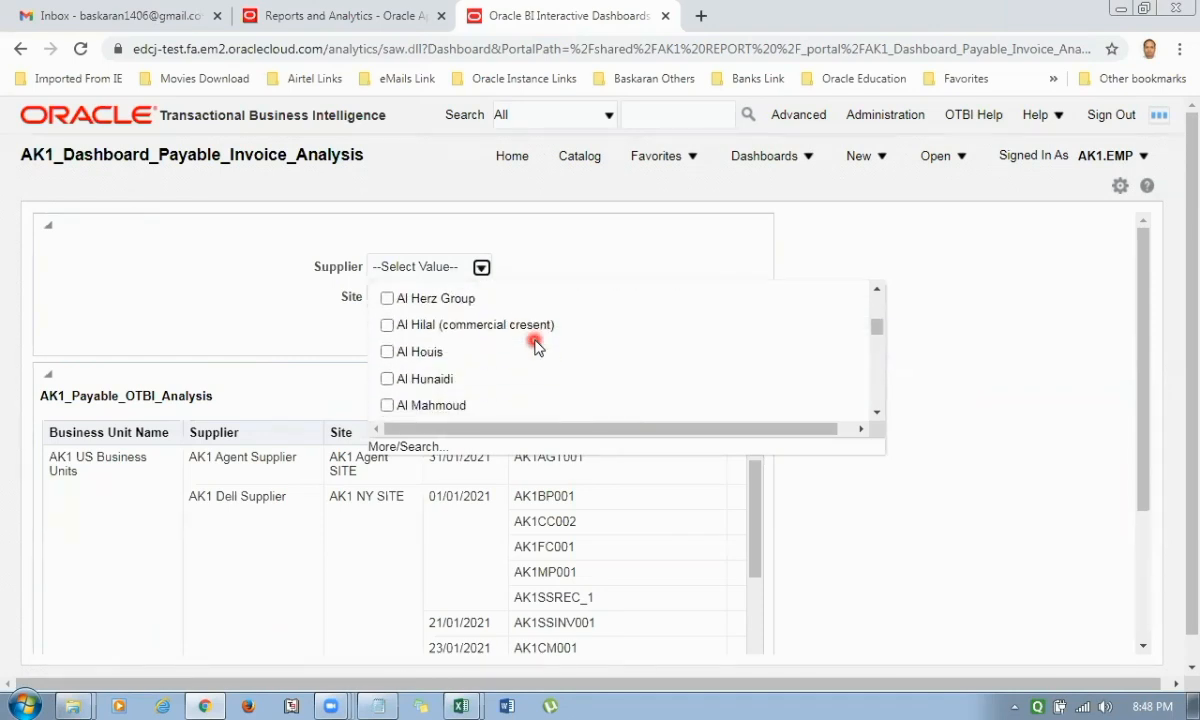
{"action": "scroll", "coordinate": [537, 344], "scroll_direction": "down", "scroll_amount": 5}
{"action": "scroll", "coordinate": [537, 344], "scroll_direction": "up", "scroll_amount": 6}
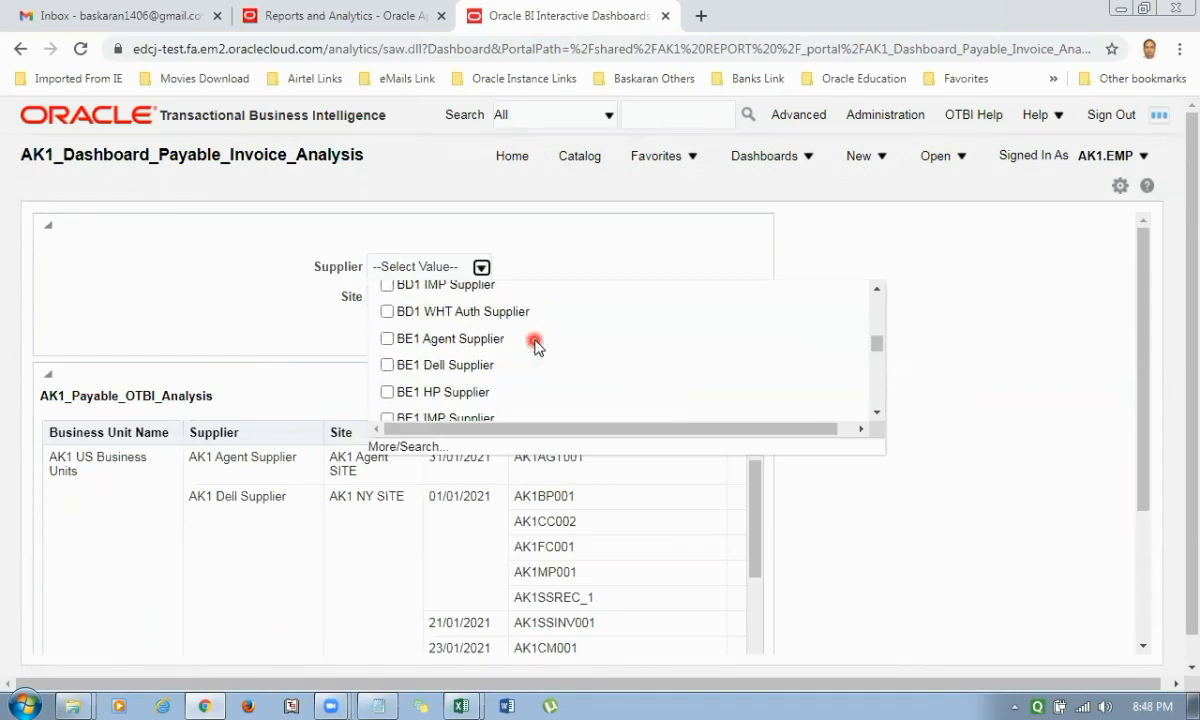
{"action": "scroll", "coordinate": [537, 344], "scroll_direction": "up", "scroll_amount": 4}
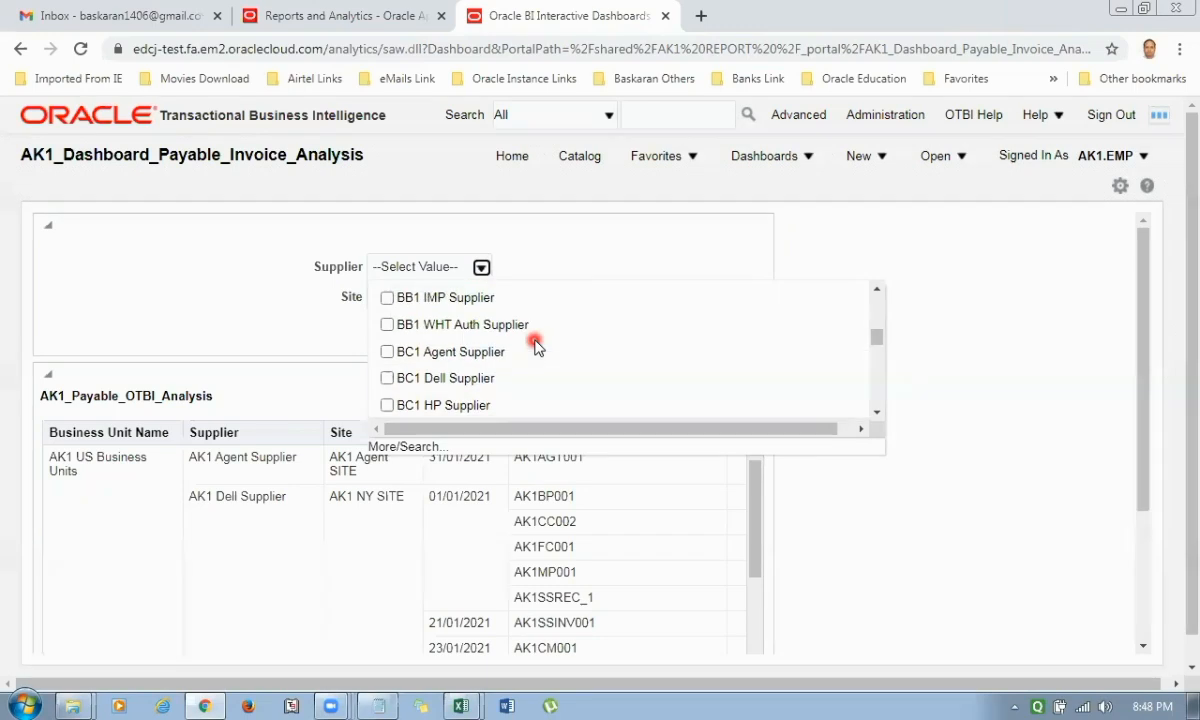
{"action": "scroll", "coordinate": [537, 344], "scroll_direction": "up", "scroll_amount": 5}
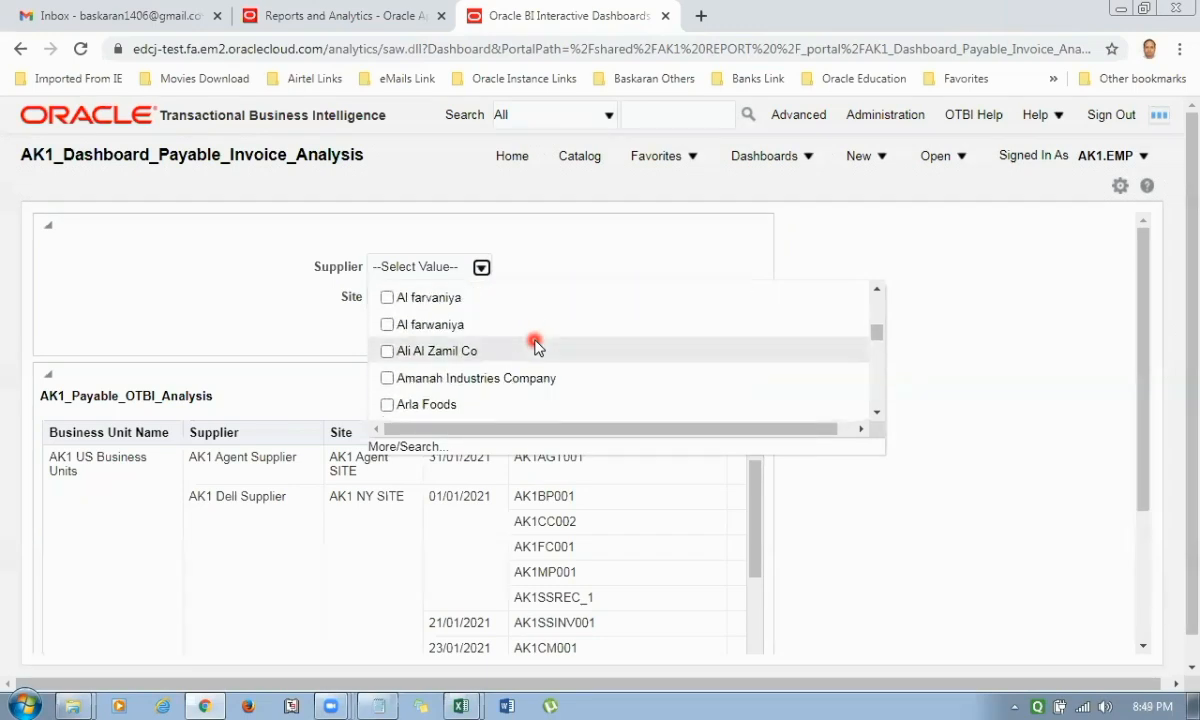
{"action": "scroll", "coordinate": [537, 344], "scroll_direction": "up", "scroll_amount": 6}
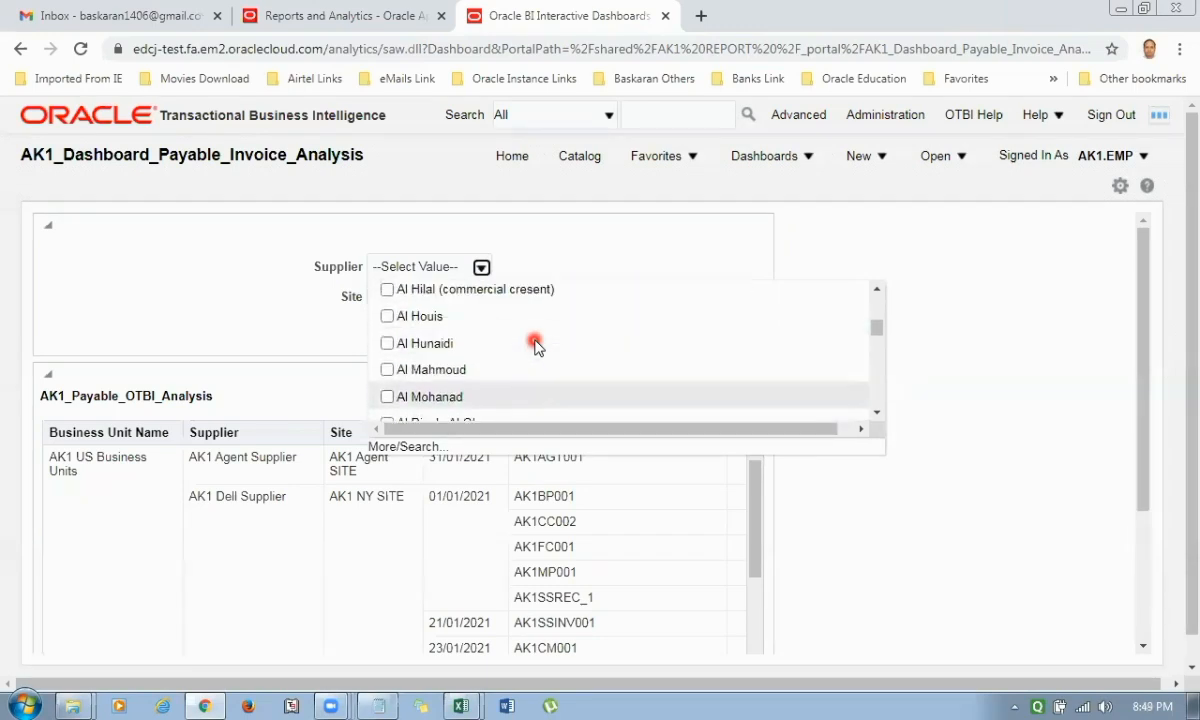
{"action": "scroll", "coordinate": [537, 344], "scroll_direction": "up", "scroll_amount": 5}
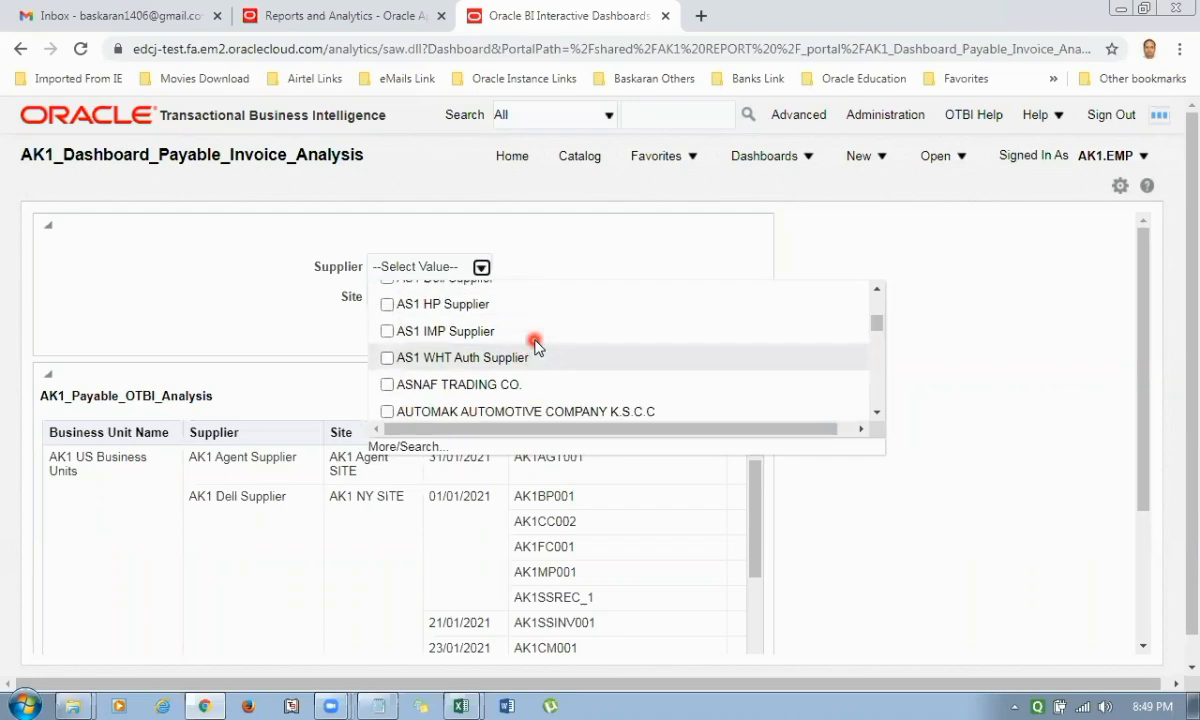
{"action": "scroll", "coordinate": [537, 344], "scroll_direction": "up", "scroll_amount": 6}
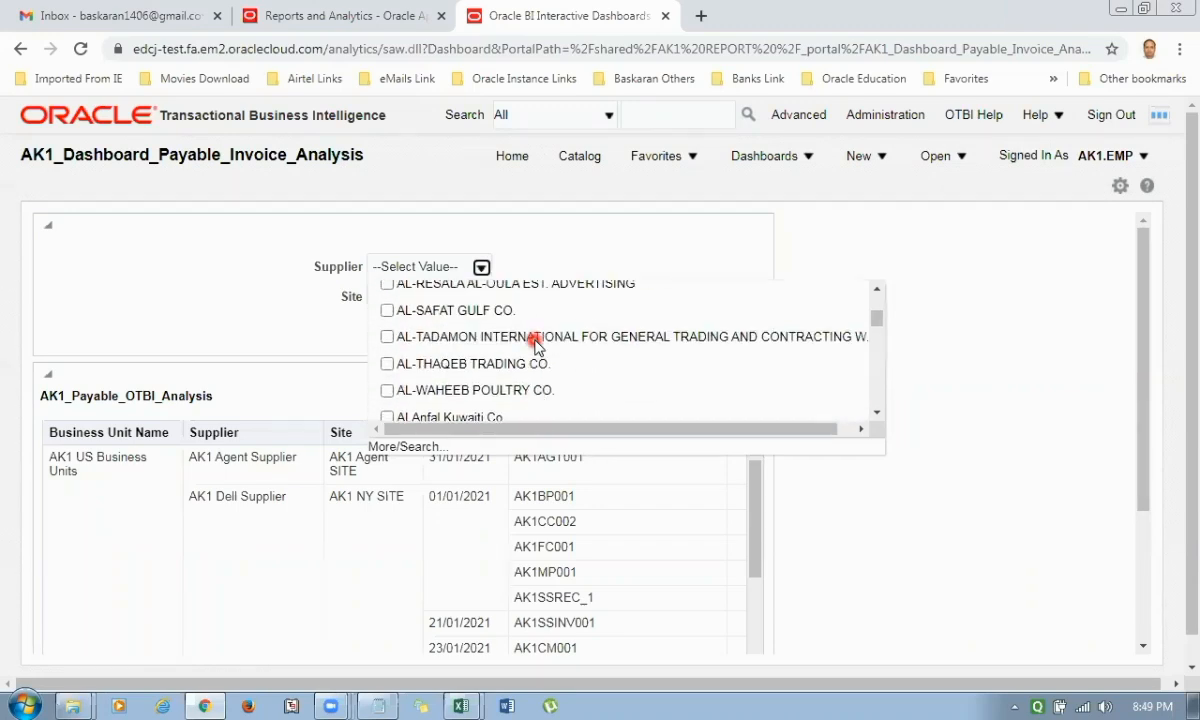
{"action": "scroll", "coordinate": [537, 344], "scroll_direction": "up", "scroll_amount": 6}
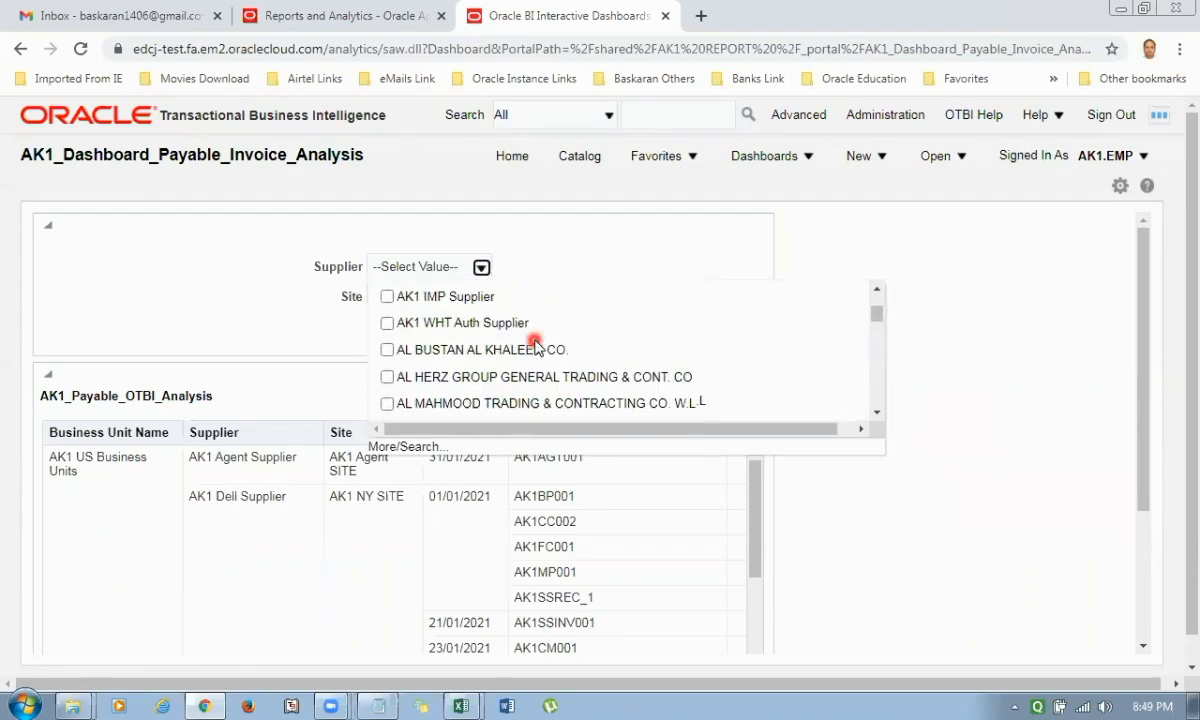
{"action": "left_click", "coordinate": [387, 337]}
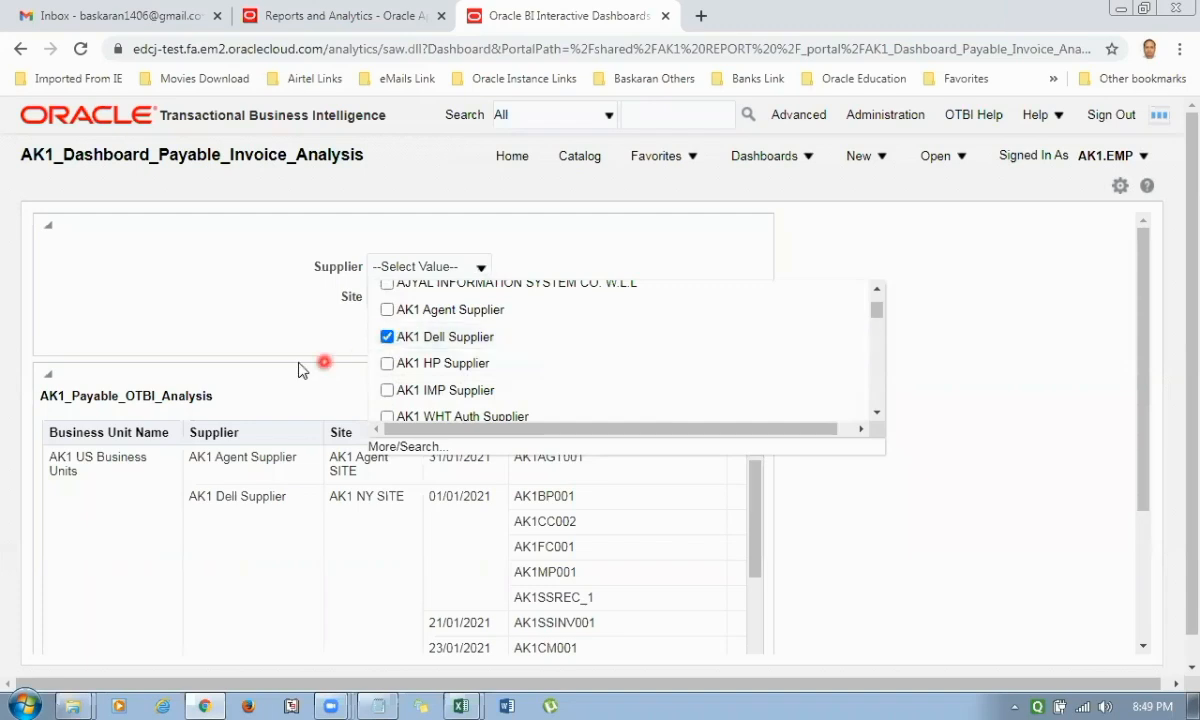
Select AK1 NY SITE in the Site prompt and apply the prompt values to the dashboard.
{"action": "left_click", "coordinate": [481, 297]}
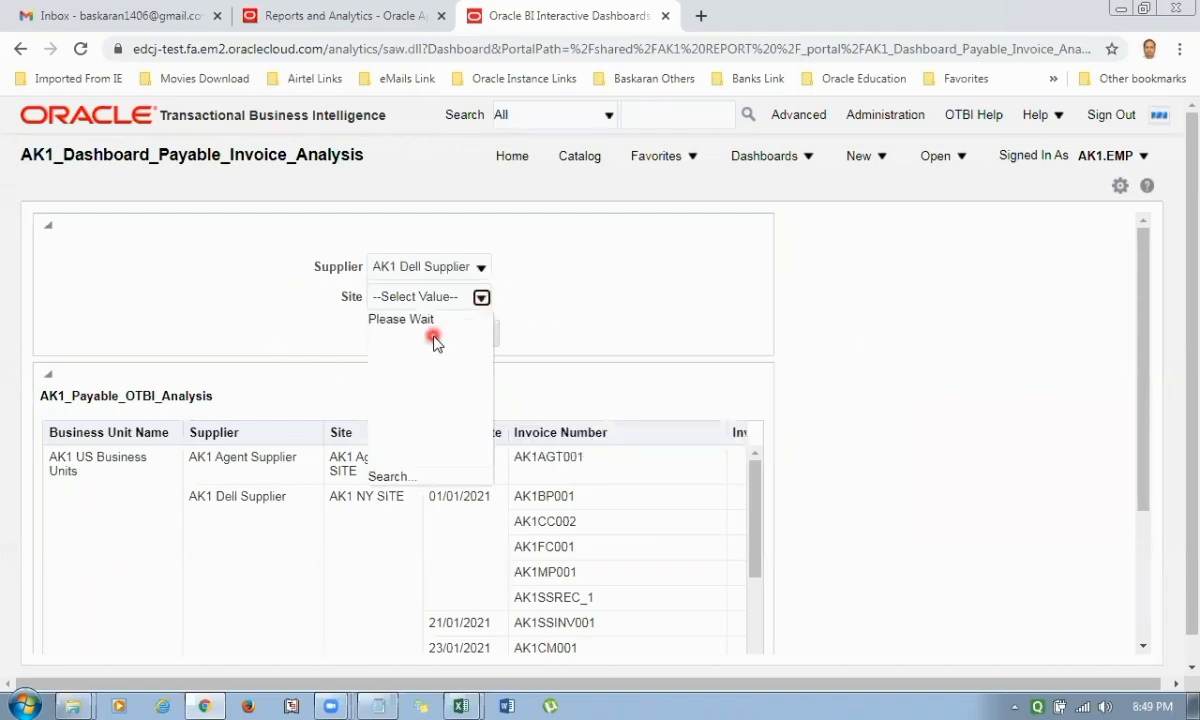
{"action": "scroll", "coordinate": [437, 390], "scroll_direction": "down", "scroll_amount": 5}
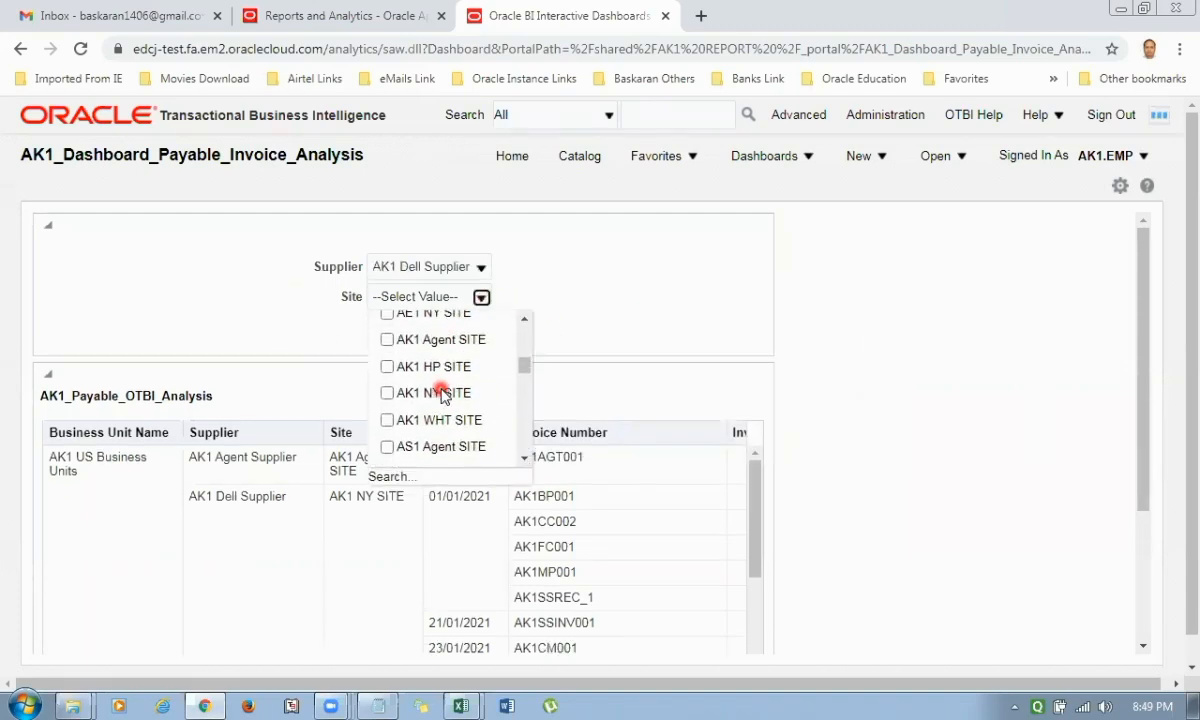
{"action": "left_click", "coordinate": [387, 397]}
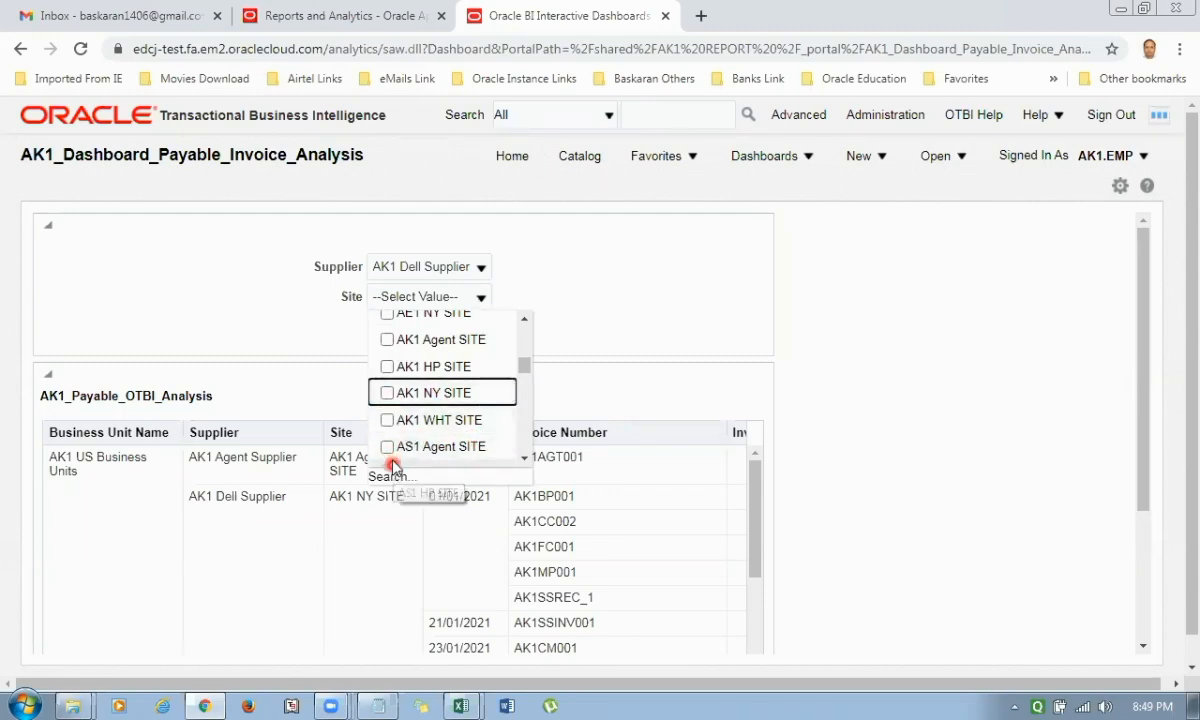
{"action": "left_click", "coordinate": [387, 393]}
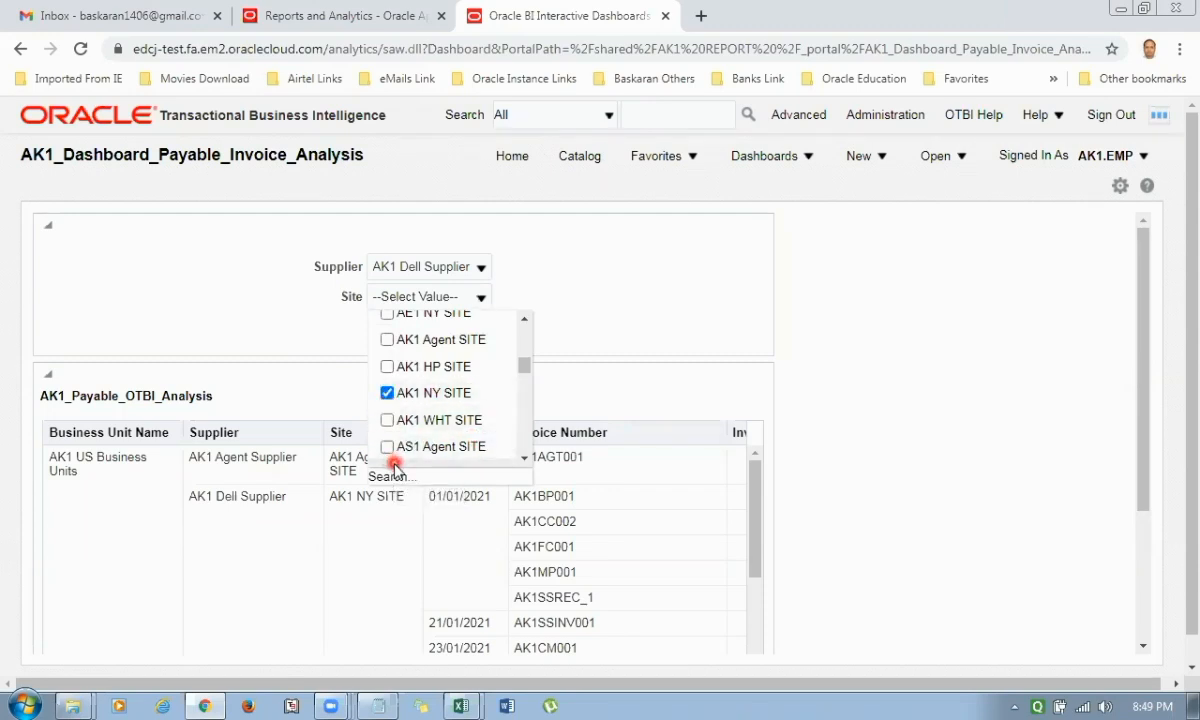
{"action": "left_click", "coordinate": [285, 310]}
{"action": "left_click", "coordinate": [407, 333]}
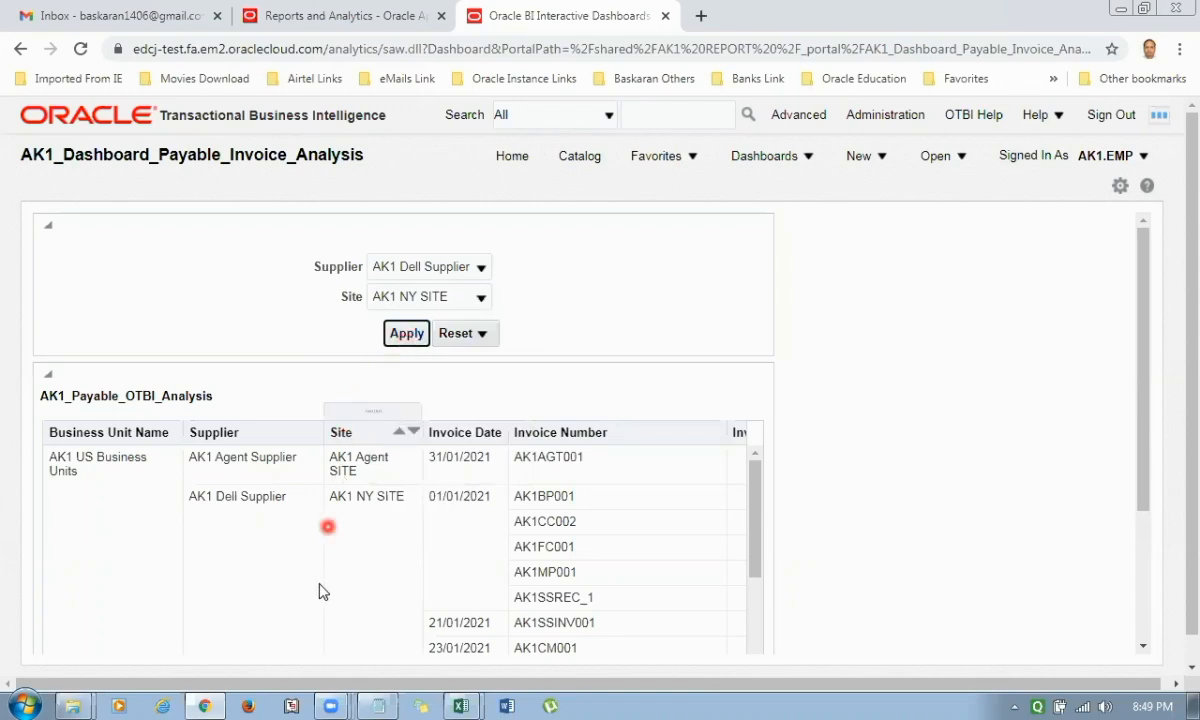
Review the filtered invoice rows in the analysis and the dashboard's print and Excel export options.
{"action": "scroll", "coordinate": [241, 517], "scroll_direction": "down", "scroll_amount": 3}
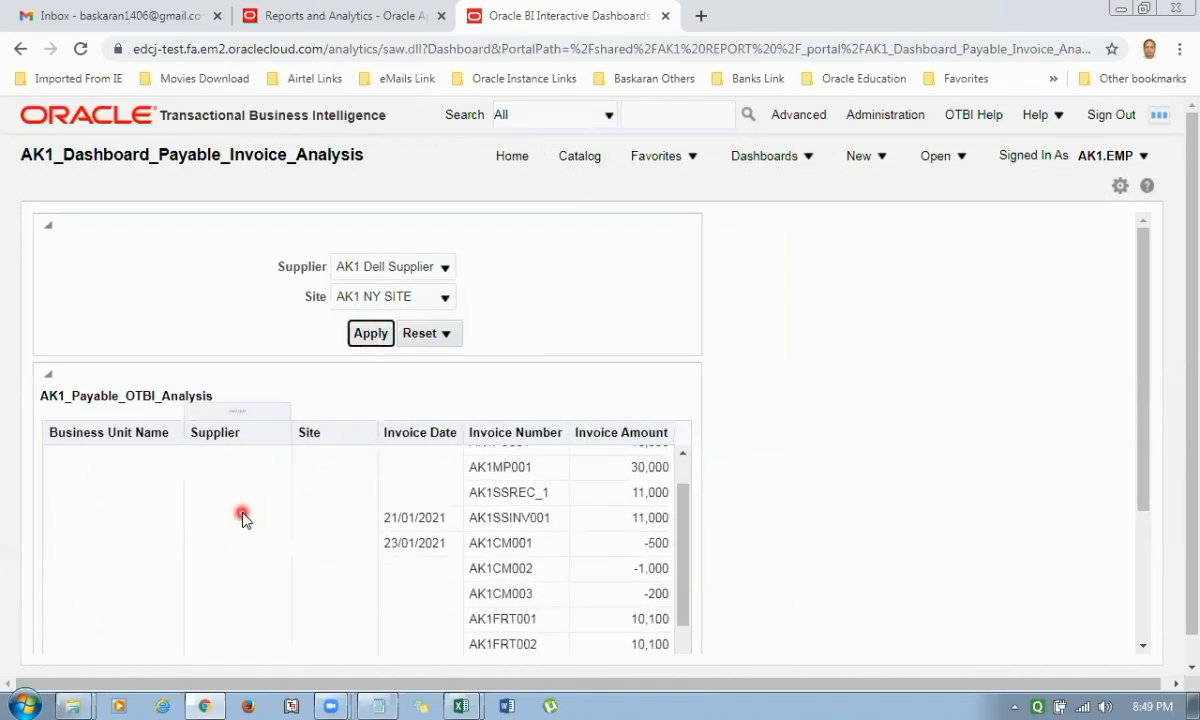
{"action": "scroll", "coordinate": [241, 517], "scroll_direction": "up", "scroll_amount": 3}
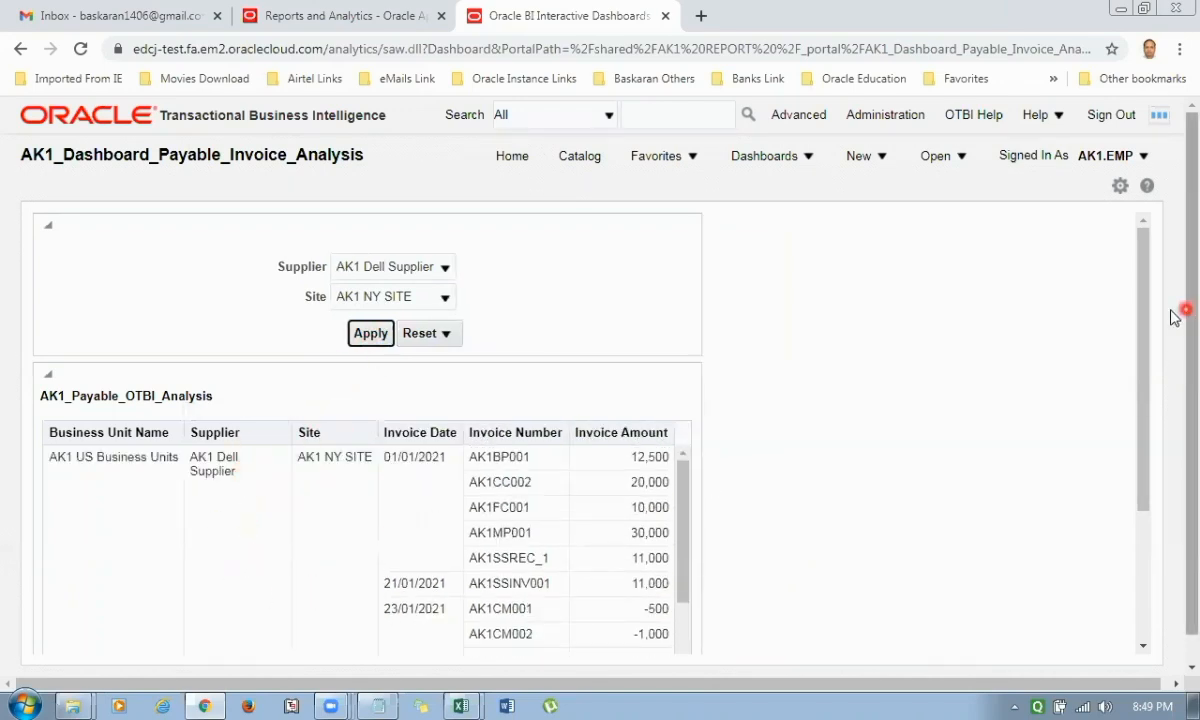
{"action": "left_click_drag", "start_coordinate": [1140, 308], "coordinate": [1140, 536]}
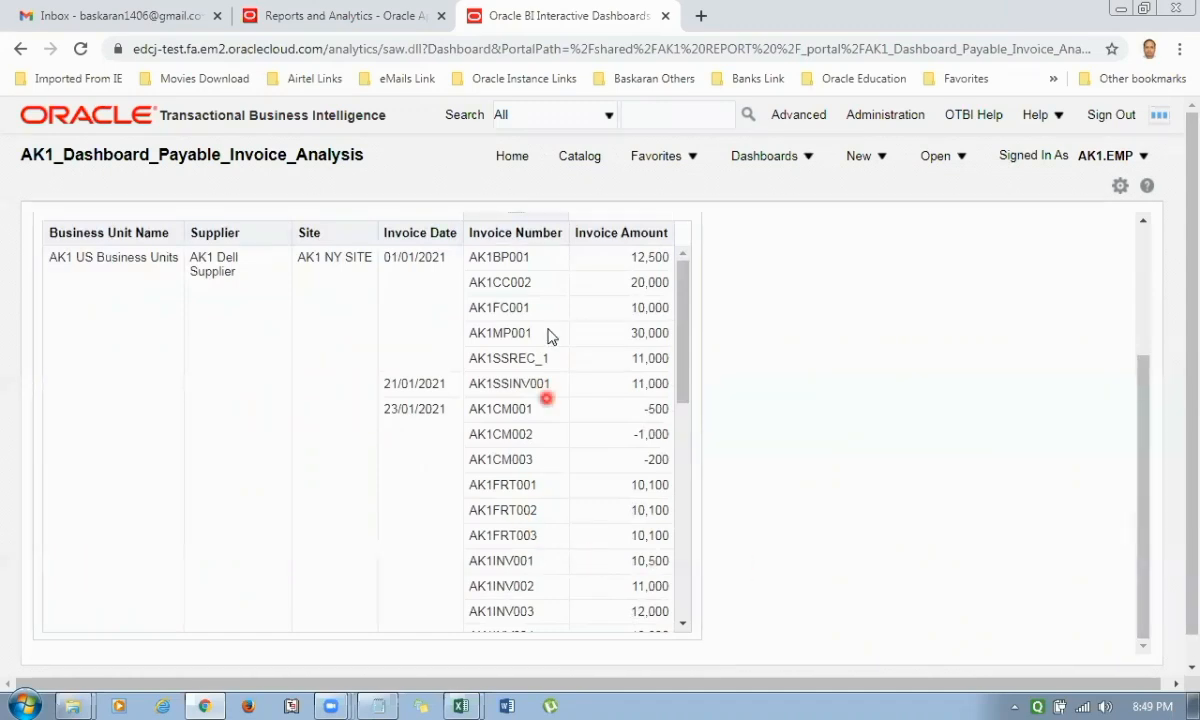
{"action": "left_click", "coordinate": [1120, 186]}
{"action": "mouse_move", "coordinate": [951, 252]}
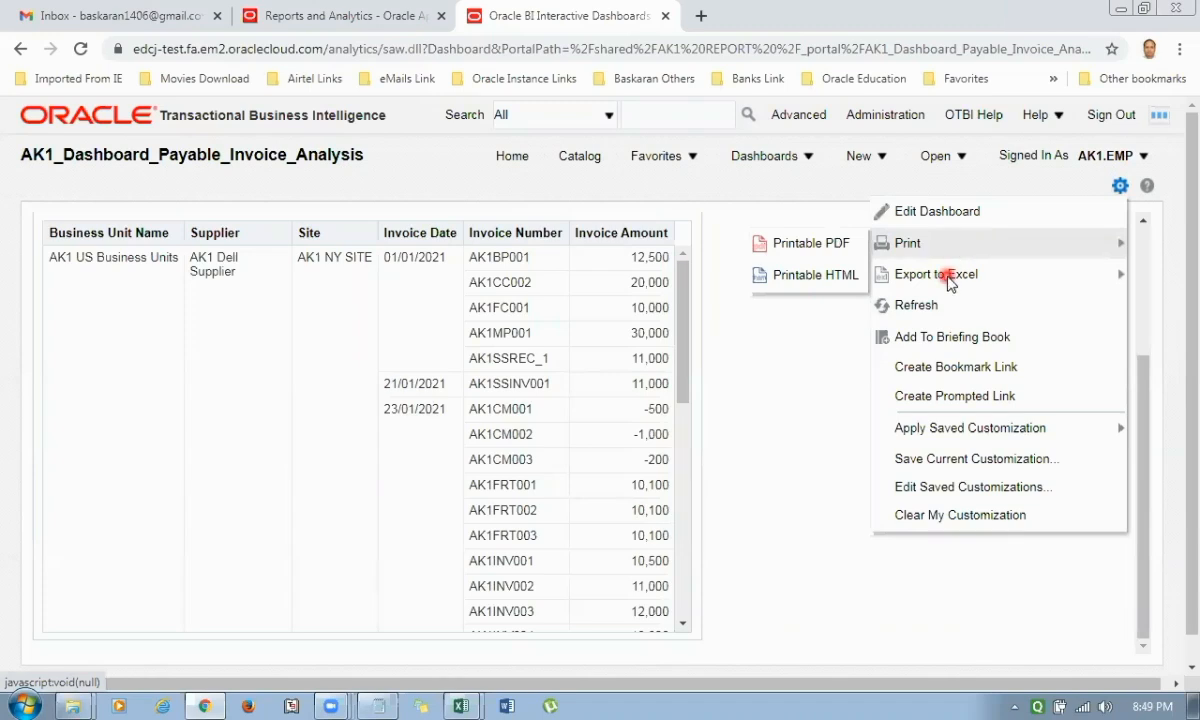
{"action": "left_click", "coordinate": [846, 400]}
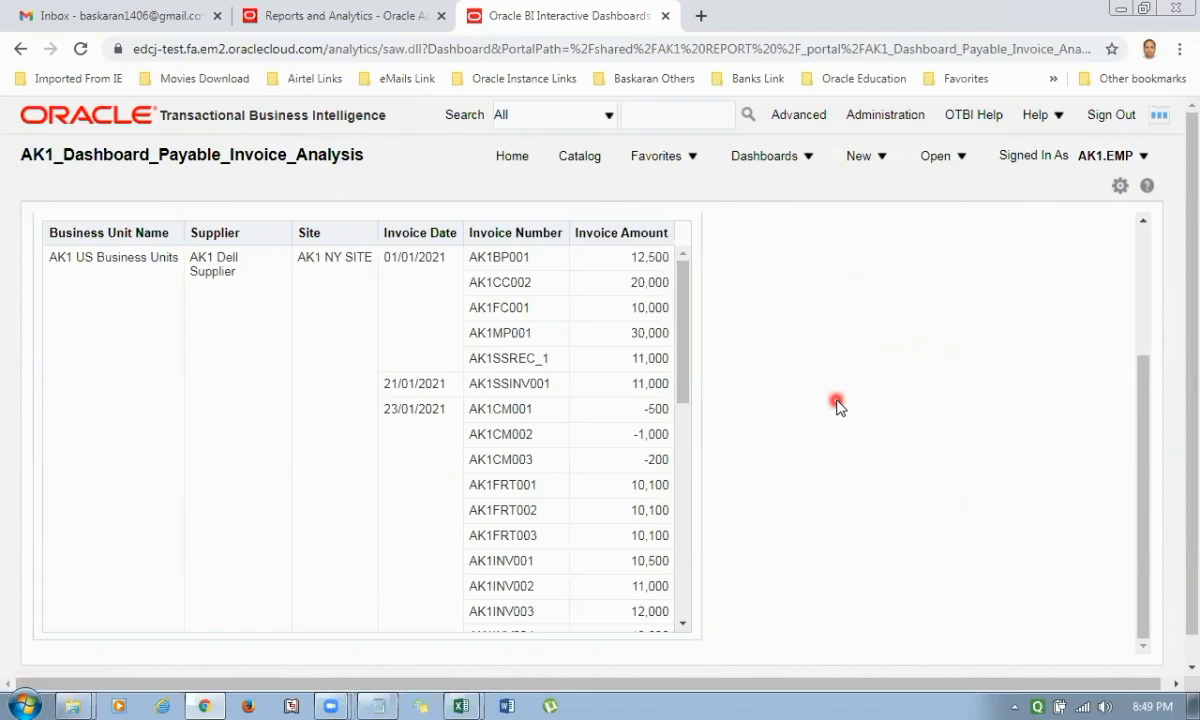
Close the dashboard and return to the Oracle Applications home page.
{"action": "key", "text": "ctrl+w"}
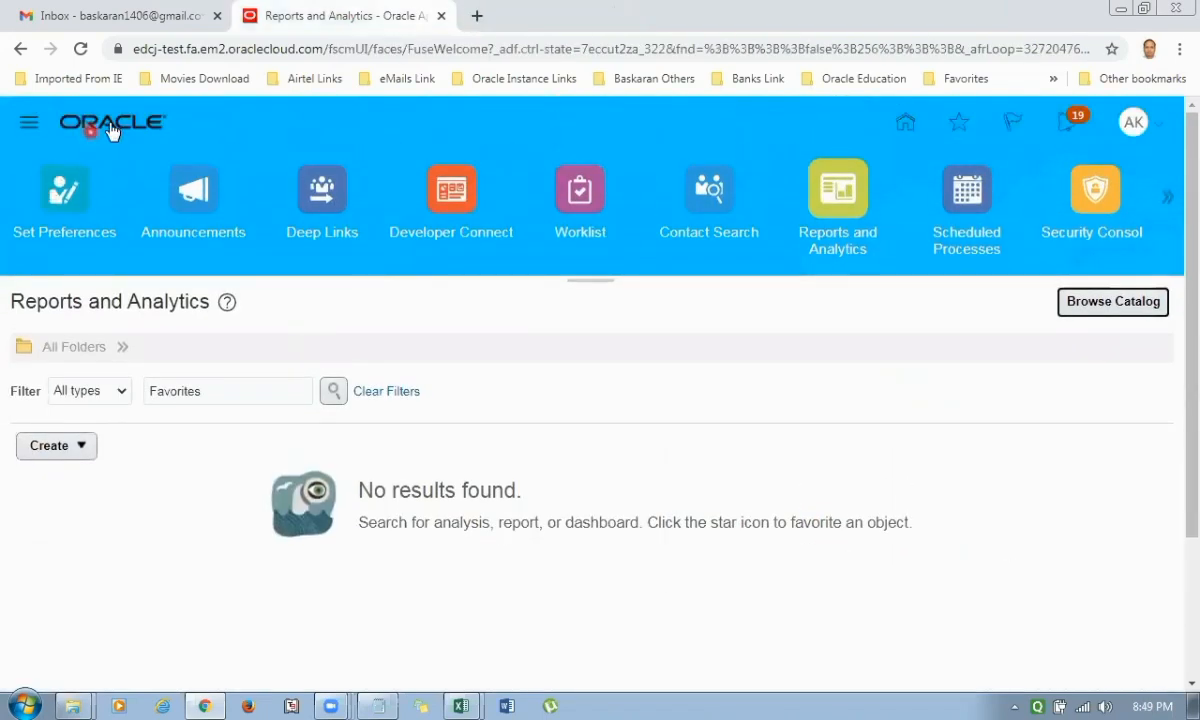
{"action": "left_click", "coordinate": [112, 118]}
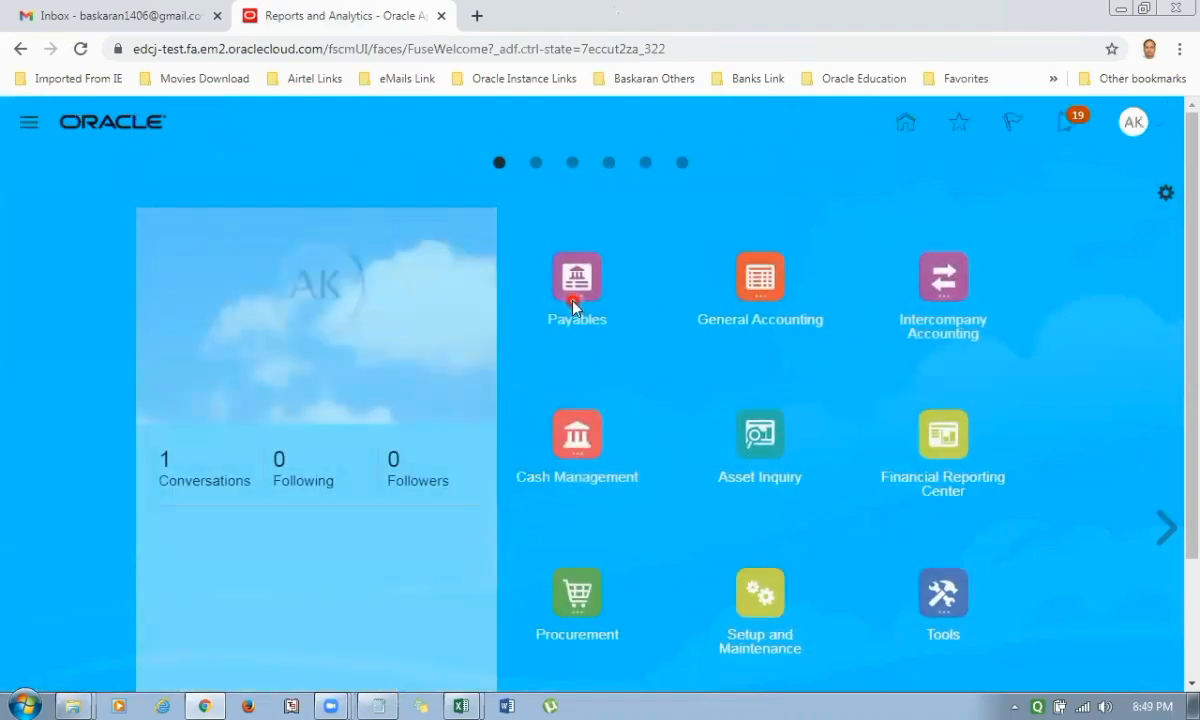
{"action": "left_click", "coordinate": [1179, 48]}
{"action": "left_click", "coordinate": [605, 126]}
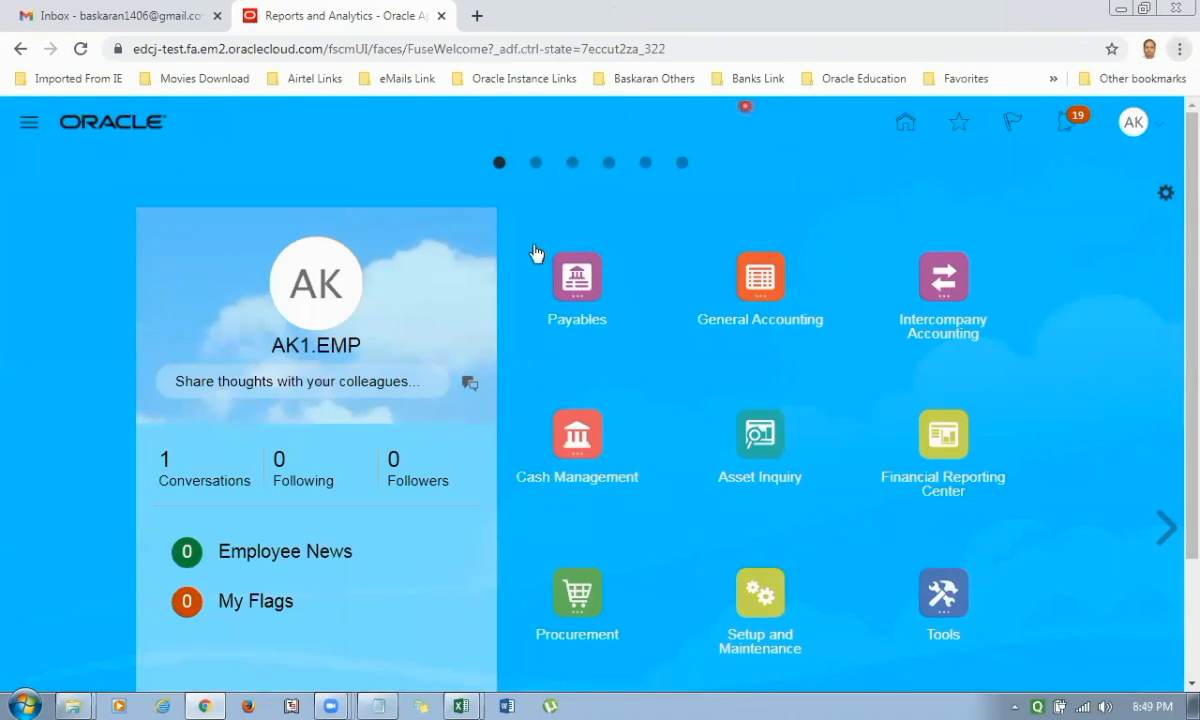
{"action": "left_click", "coordinate": [548, 198]}
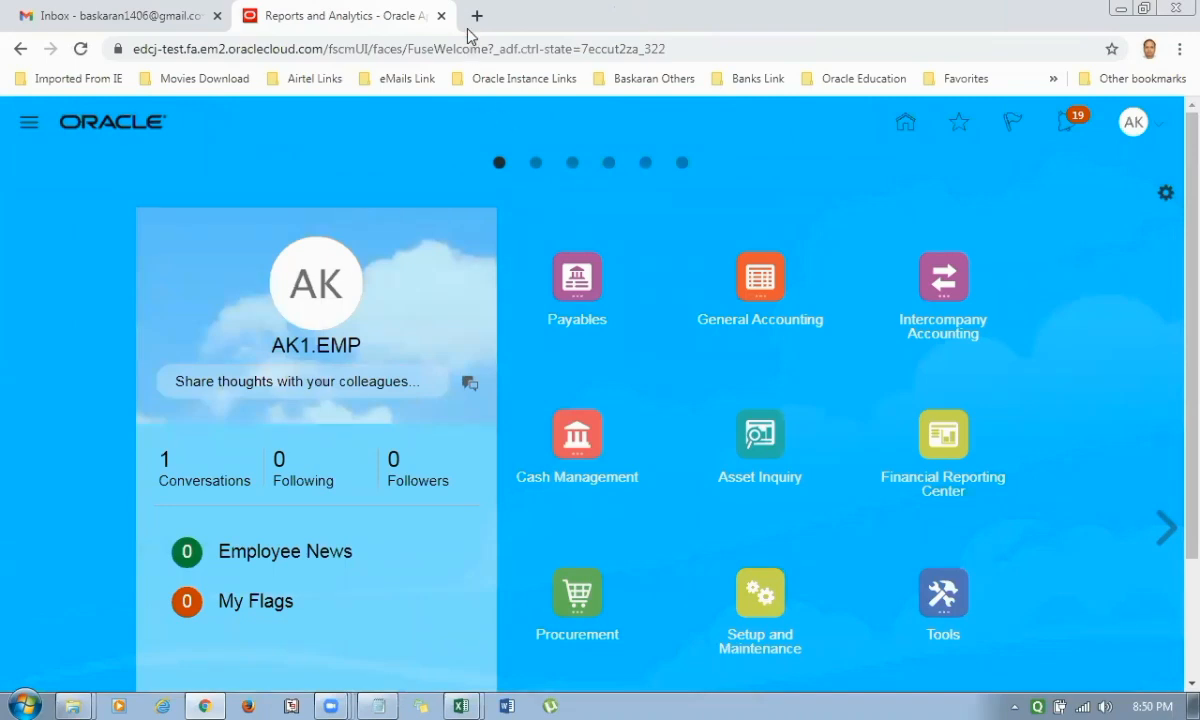
{"action": "left_click", "coordinate": [944, 557]}
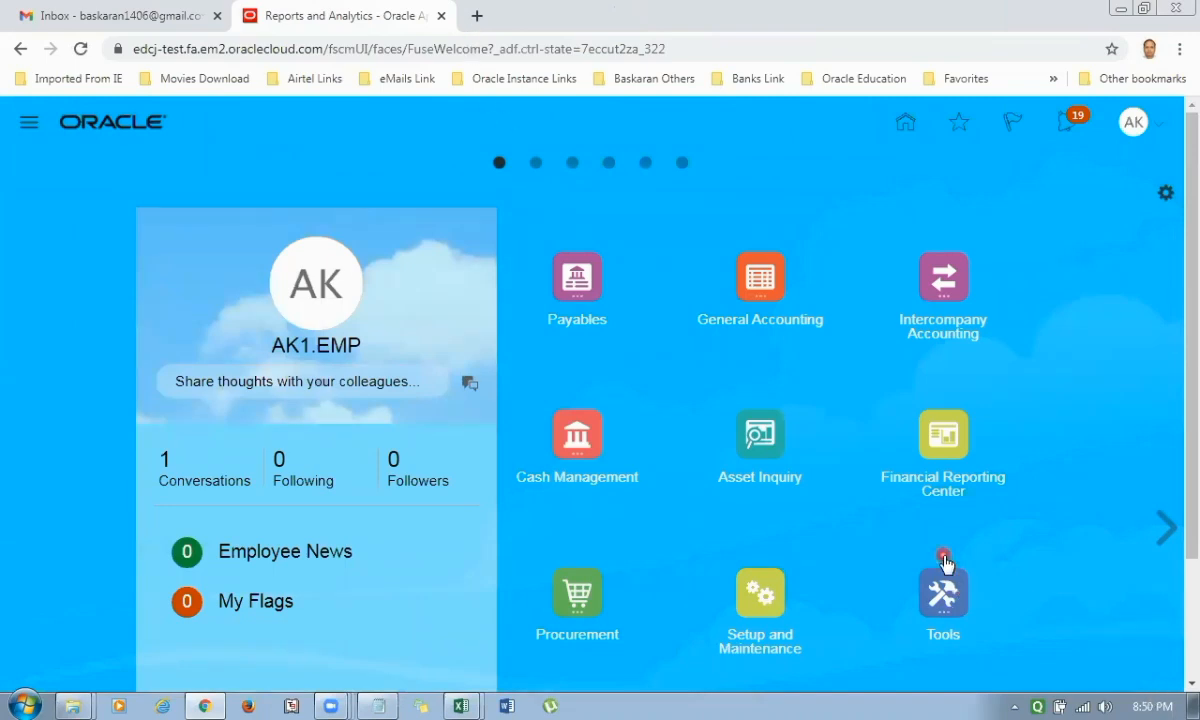